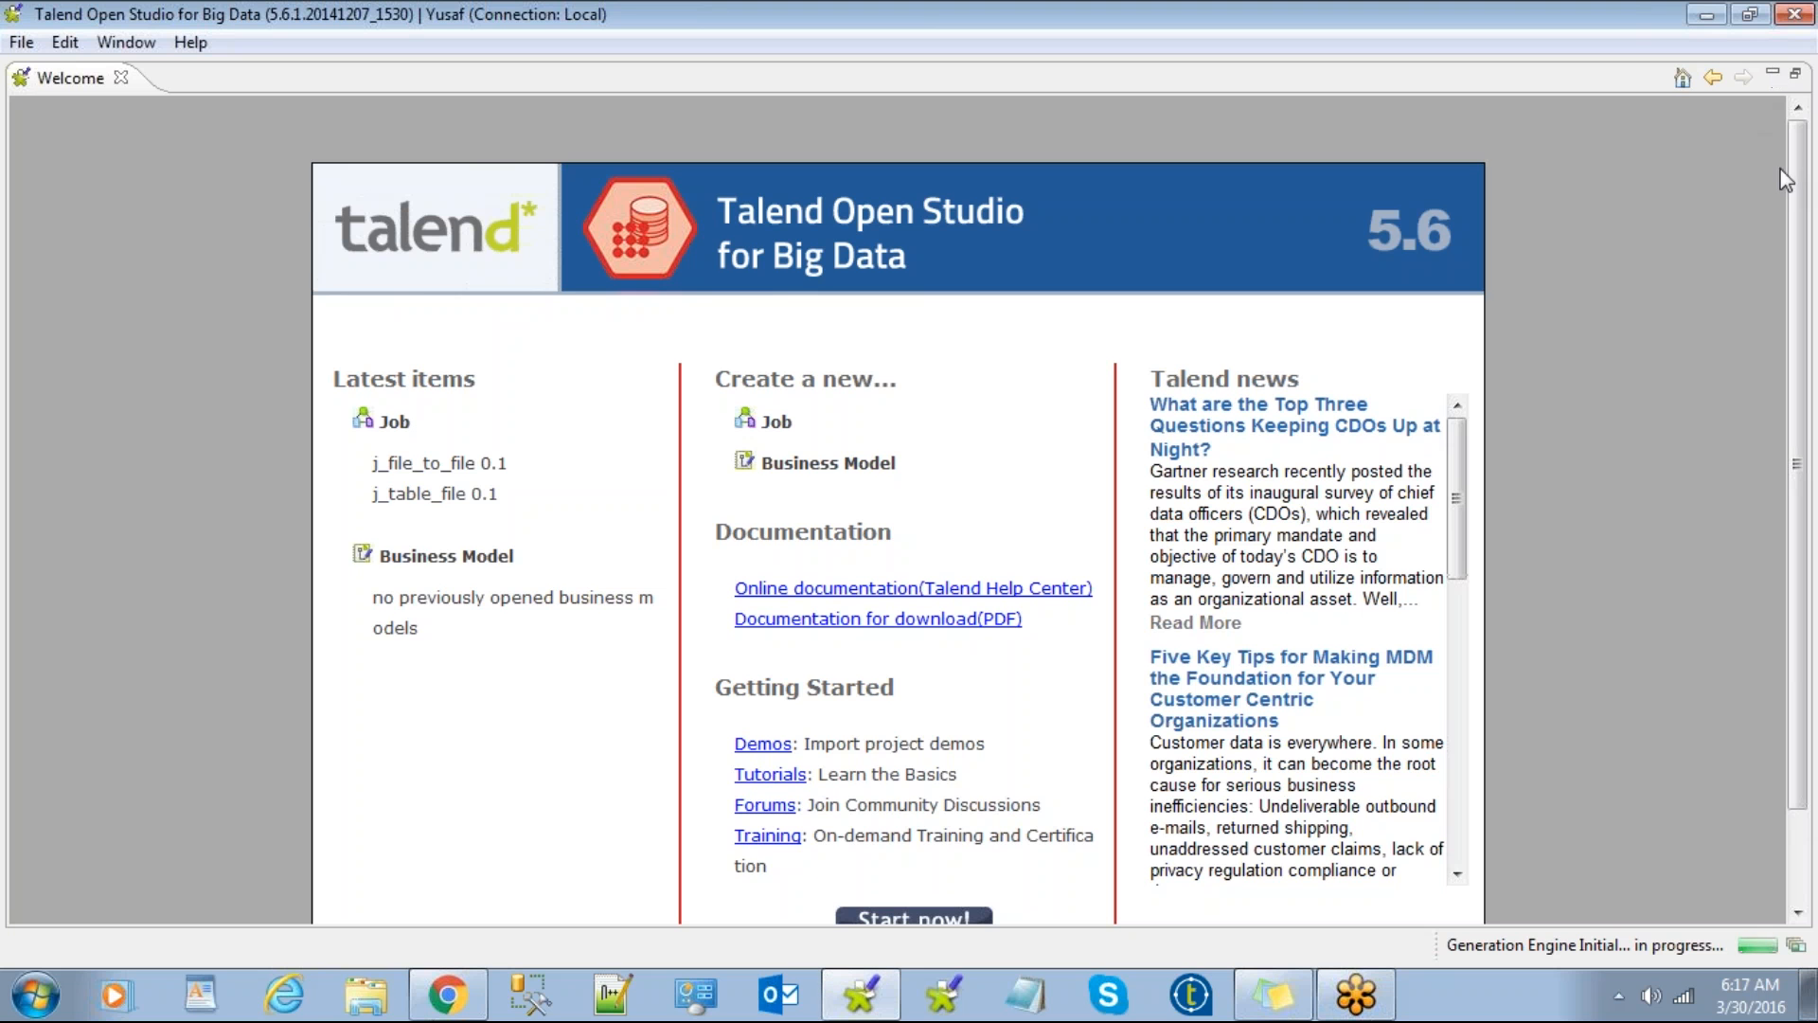
Step: Scroll down the Welcome page and choose Start now! to open the main perspective
scroll(1781, 297, "down", 3)
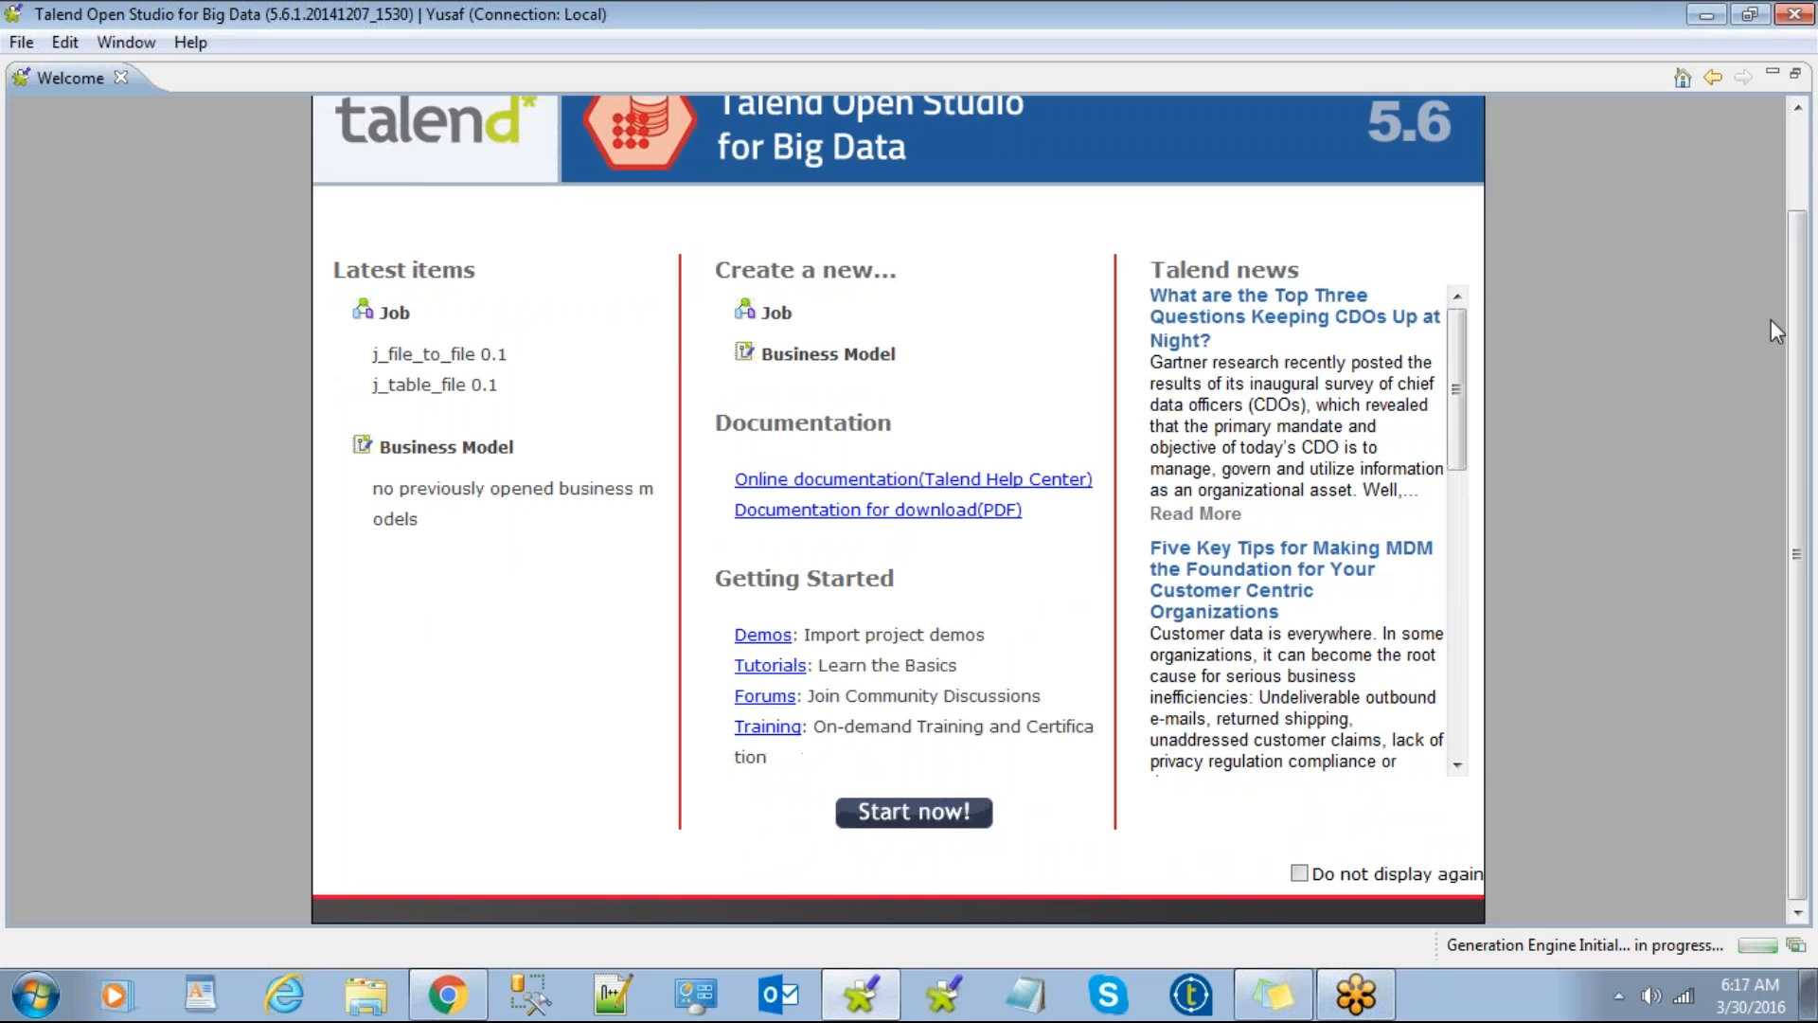
left_click(891, 824)
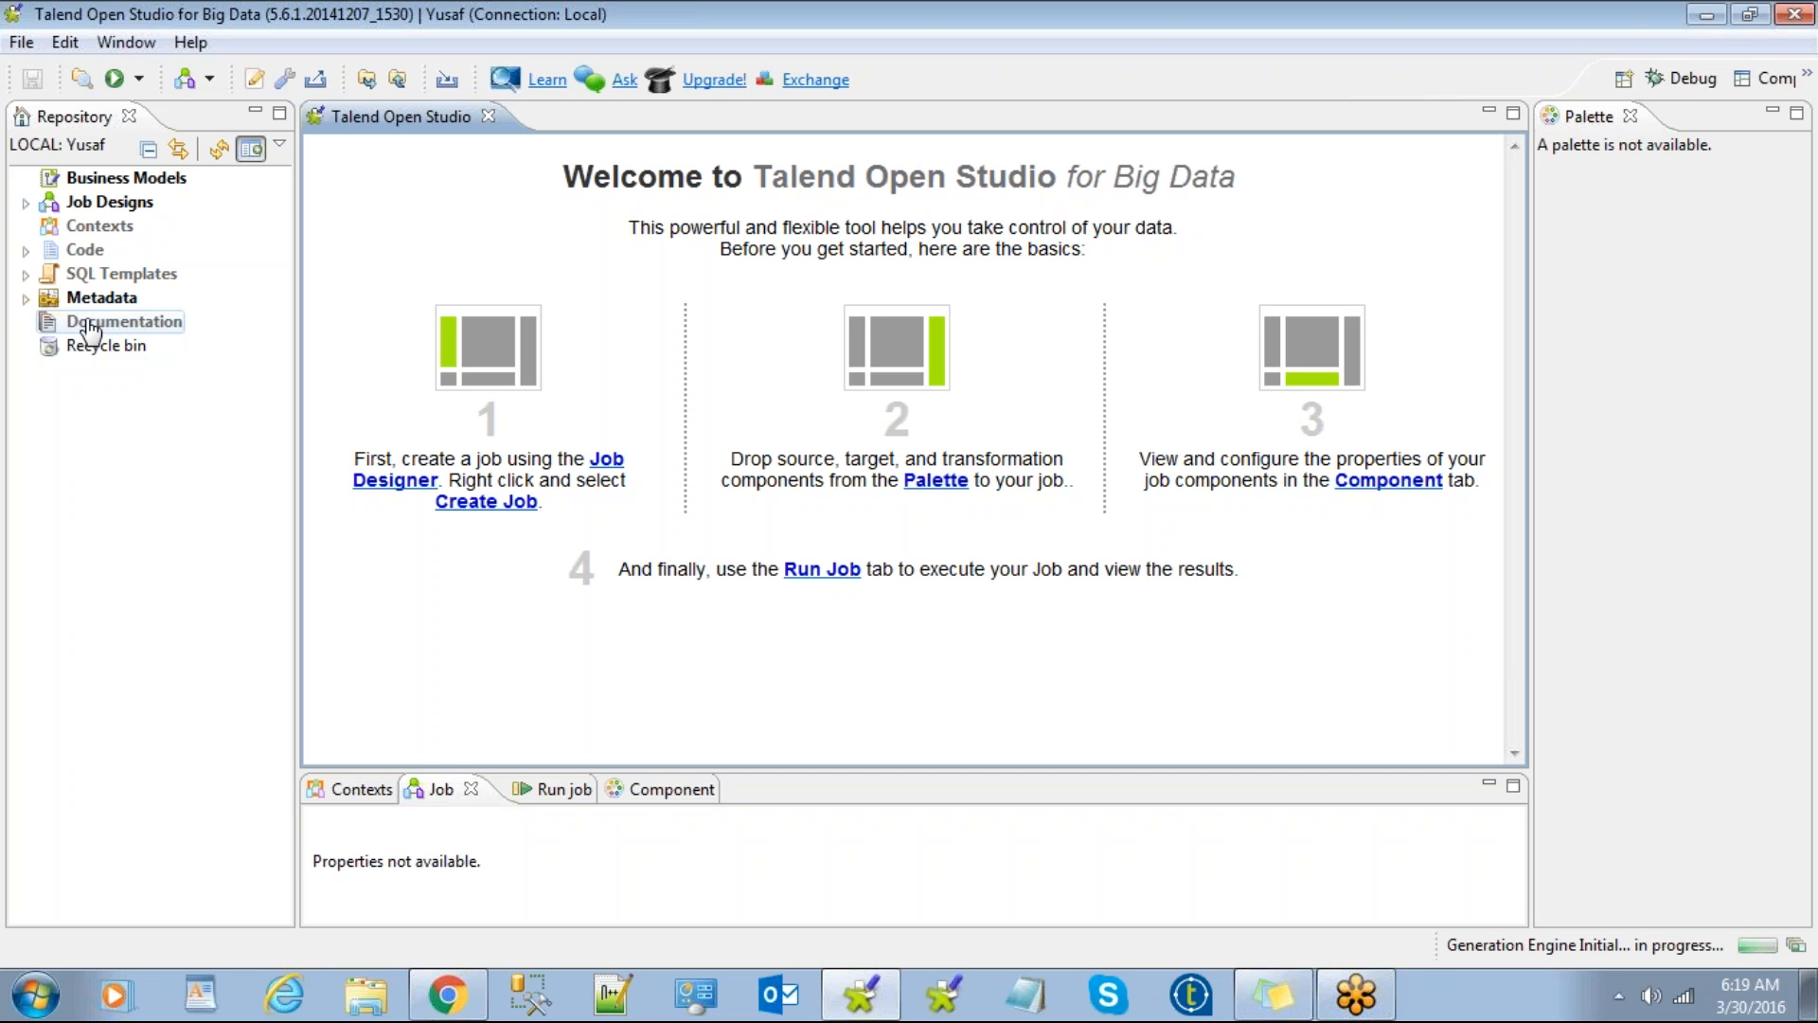
Step: Expand Metadata in the Repository panel to reveal File delimited and the other connection types
left_click(24, 300)
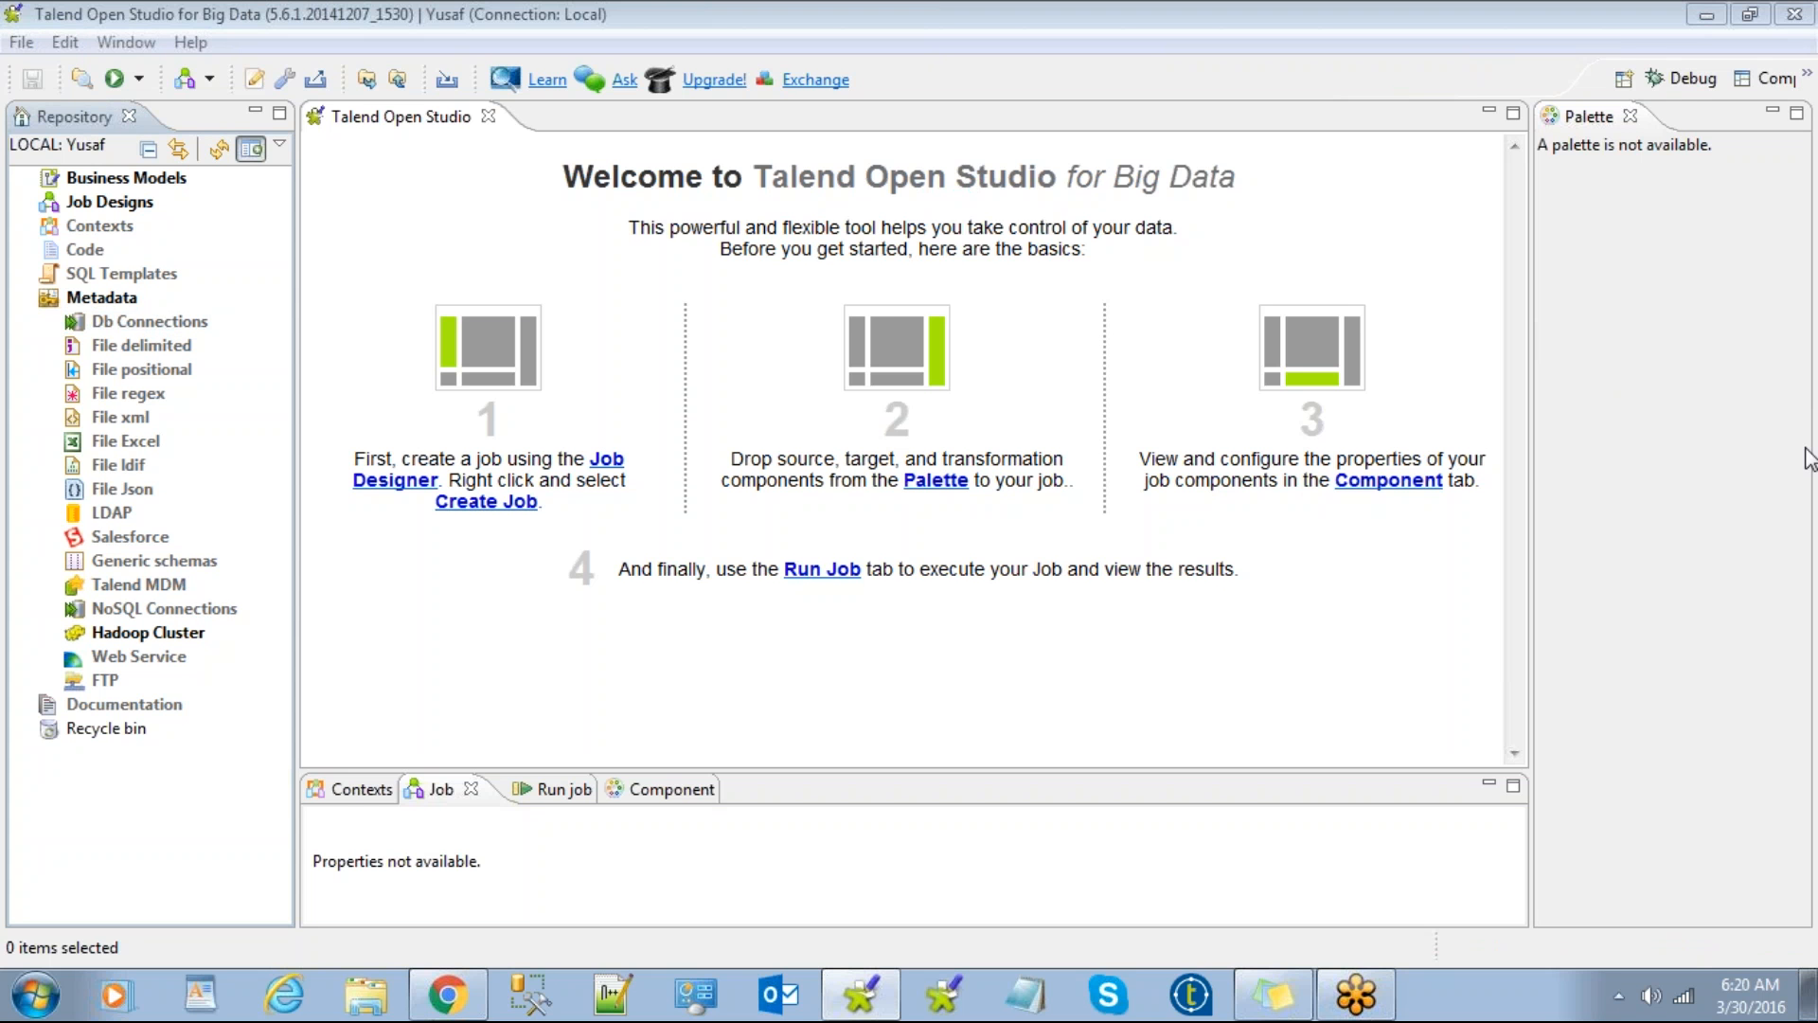
left_click(1123, 723)
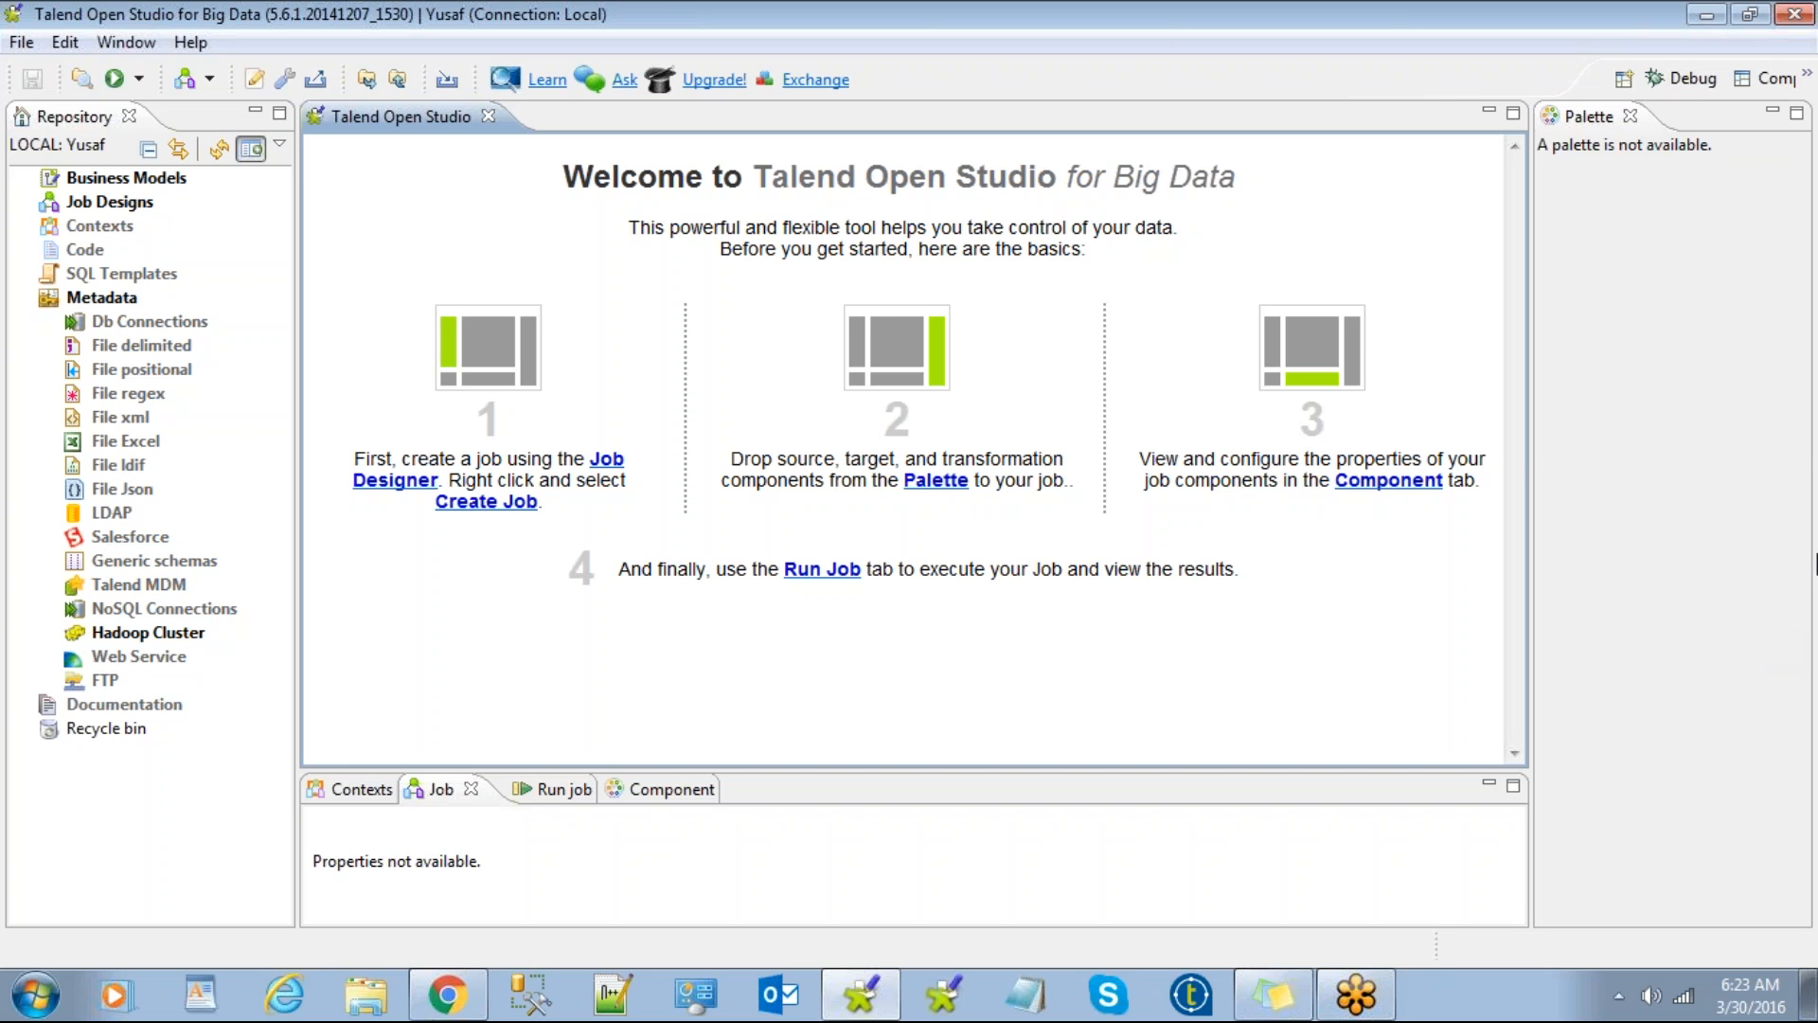
left_click(1804, 434)
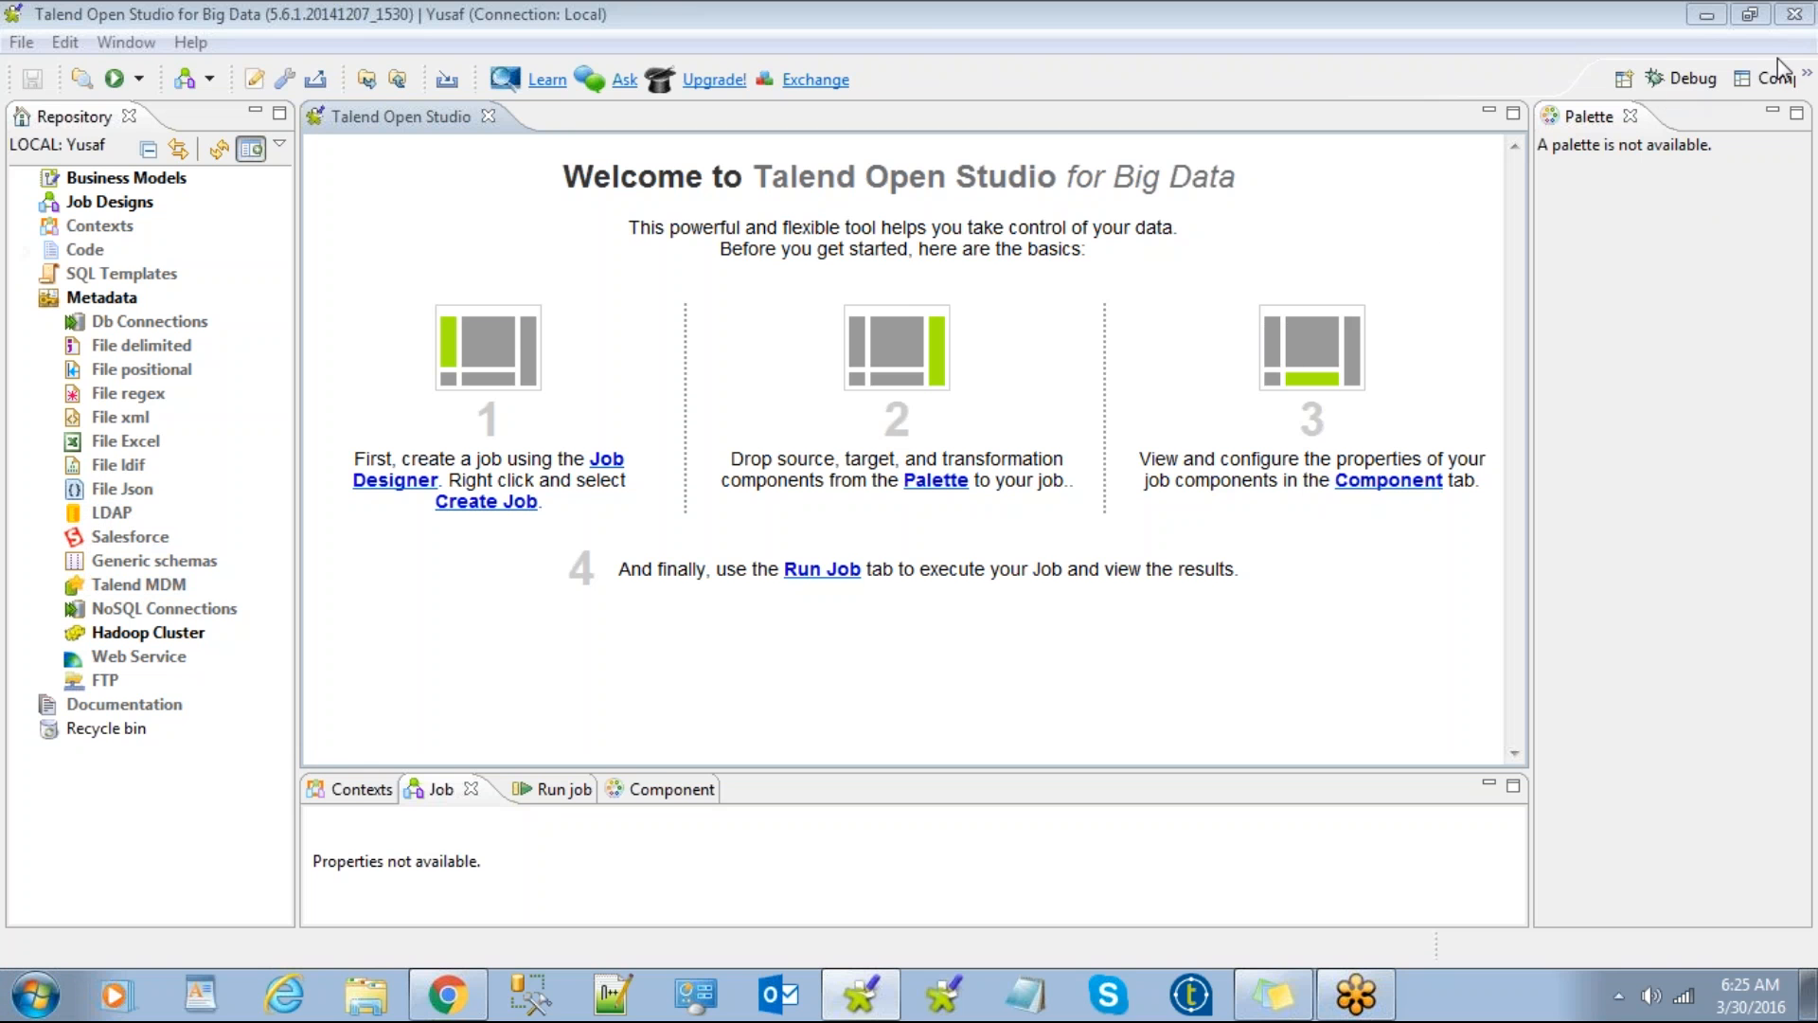
left_click(1499, 120)
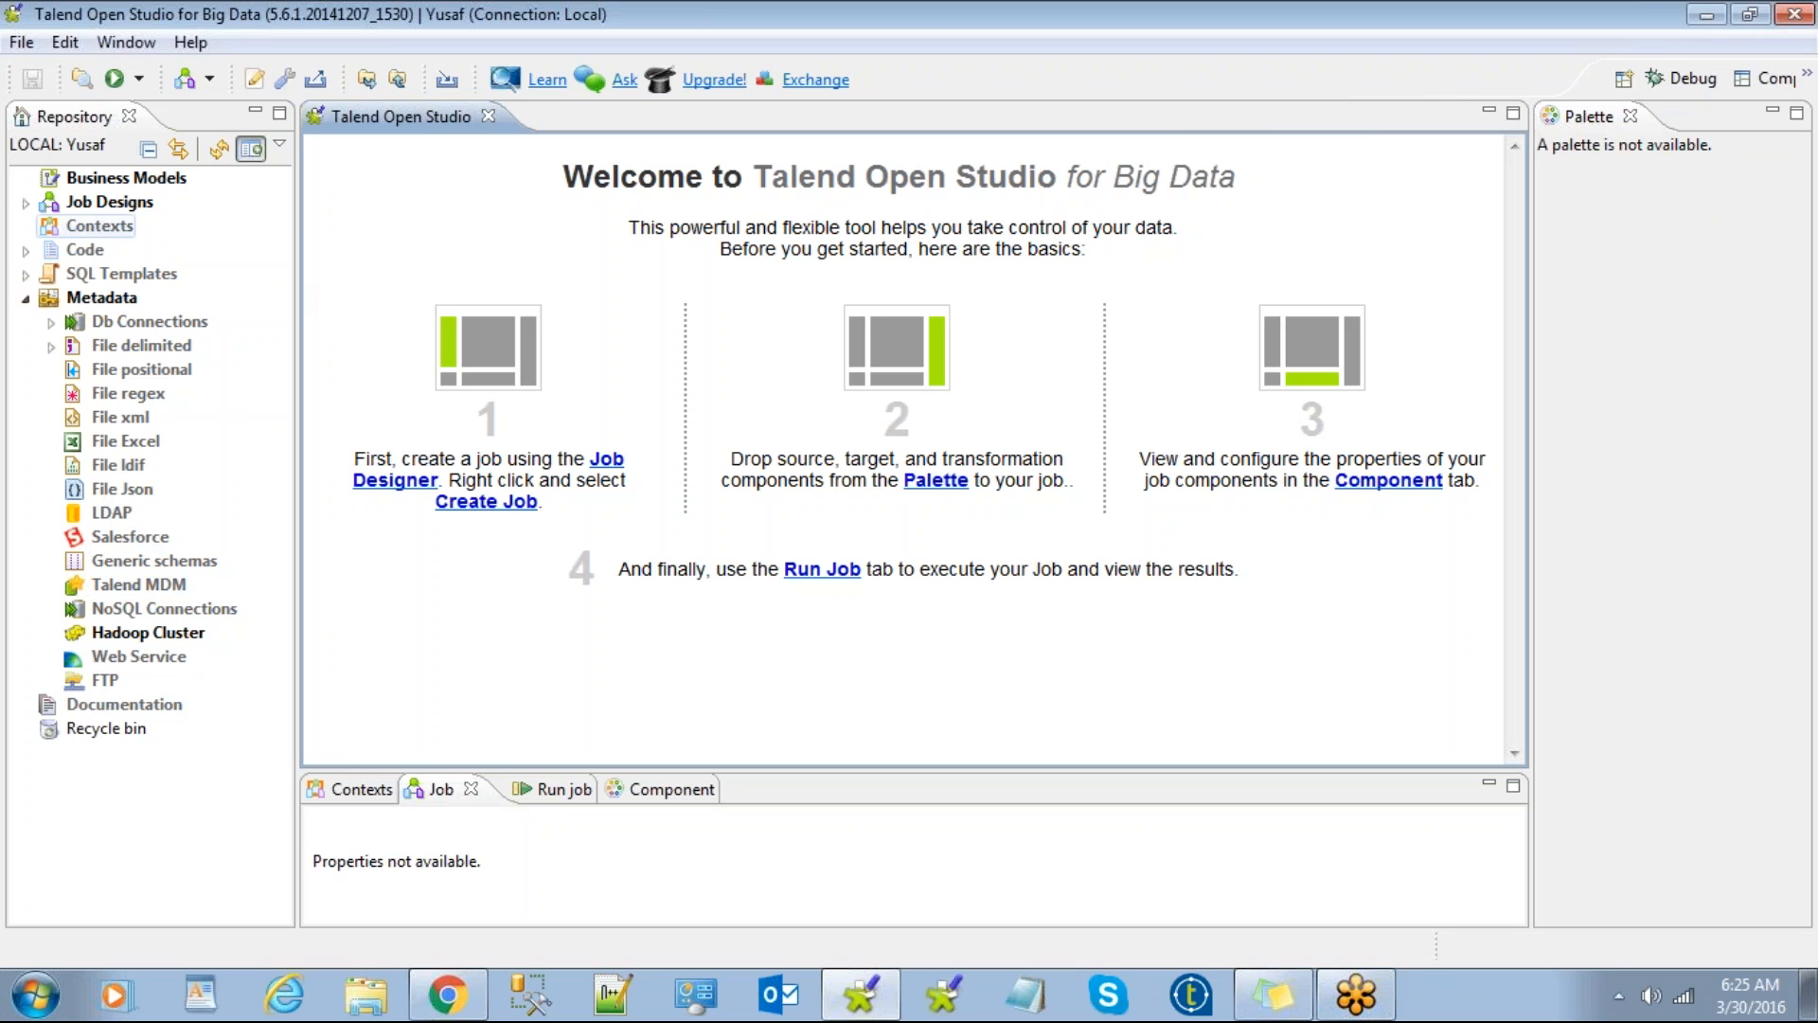
left_click(25, 202)
left_click(26, 201)
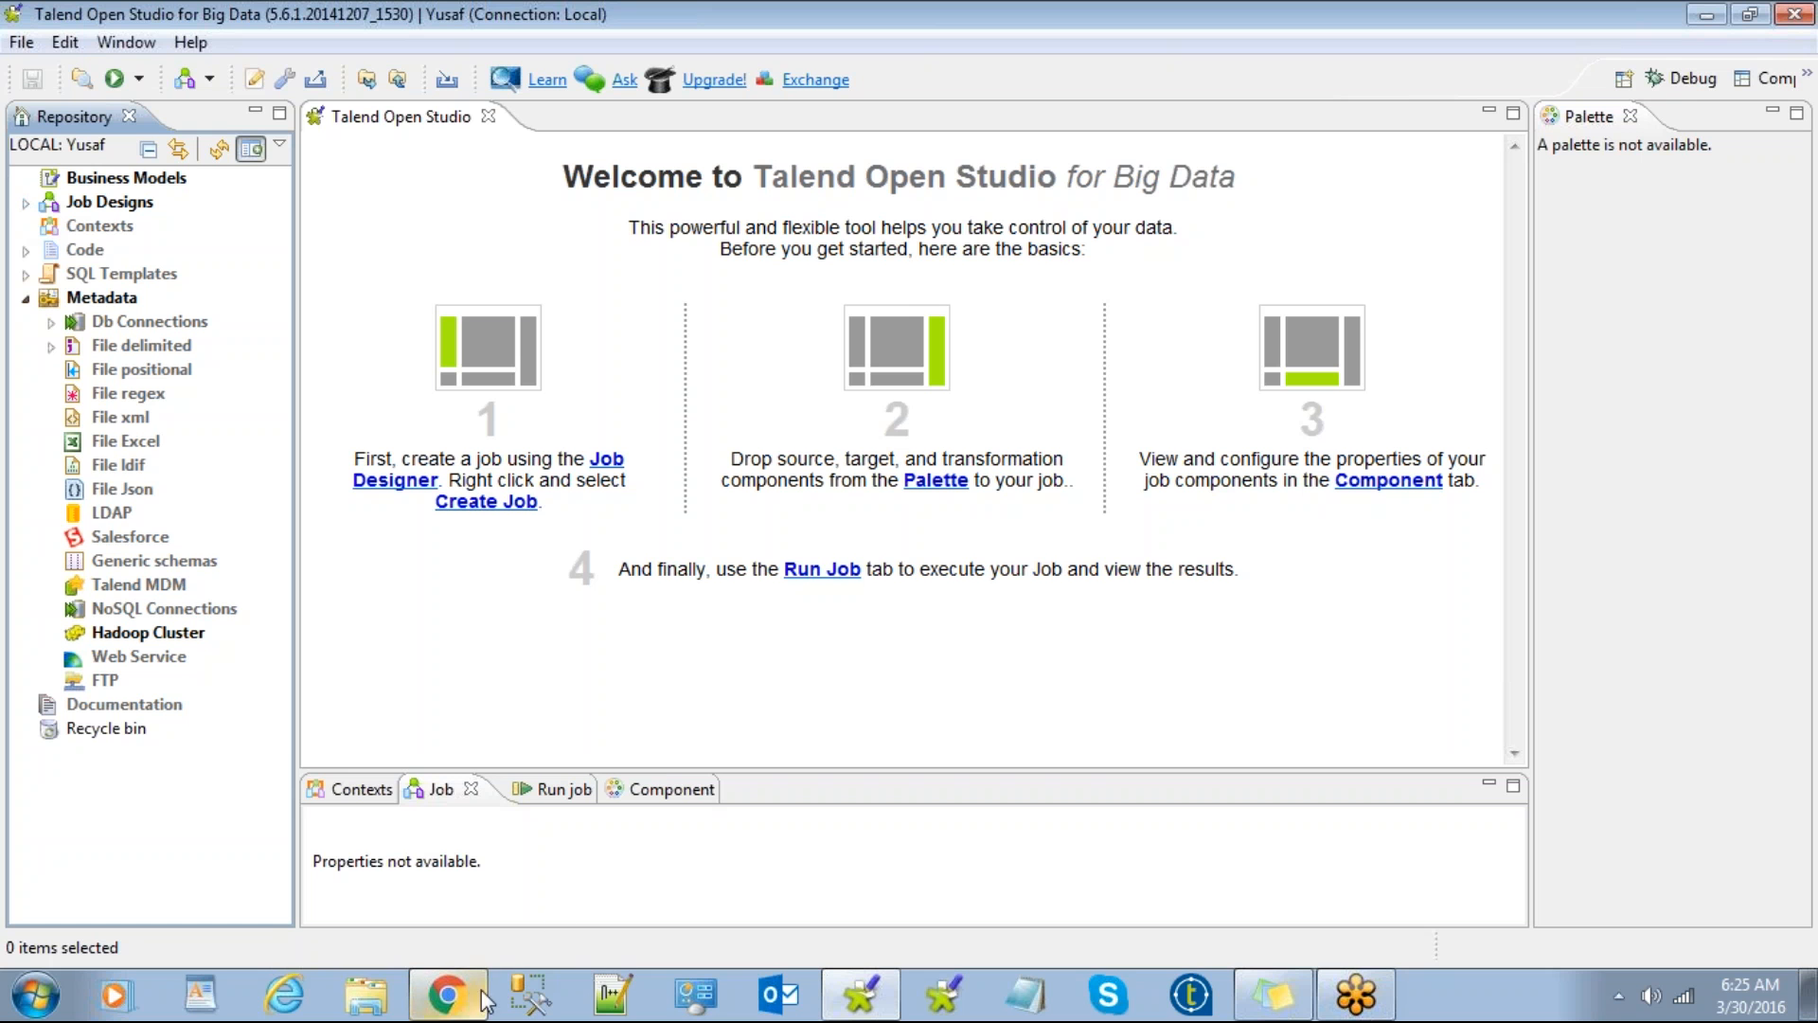
left_click(368, 1004)
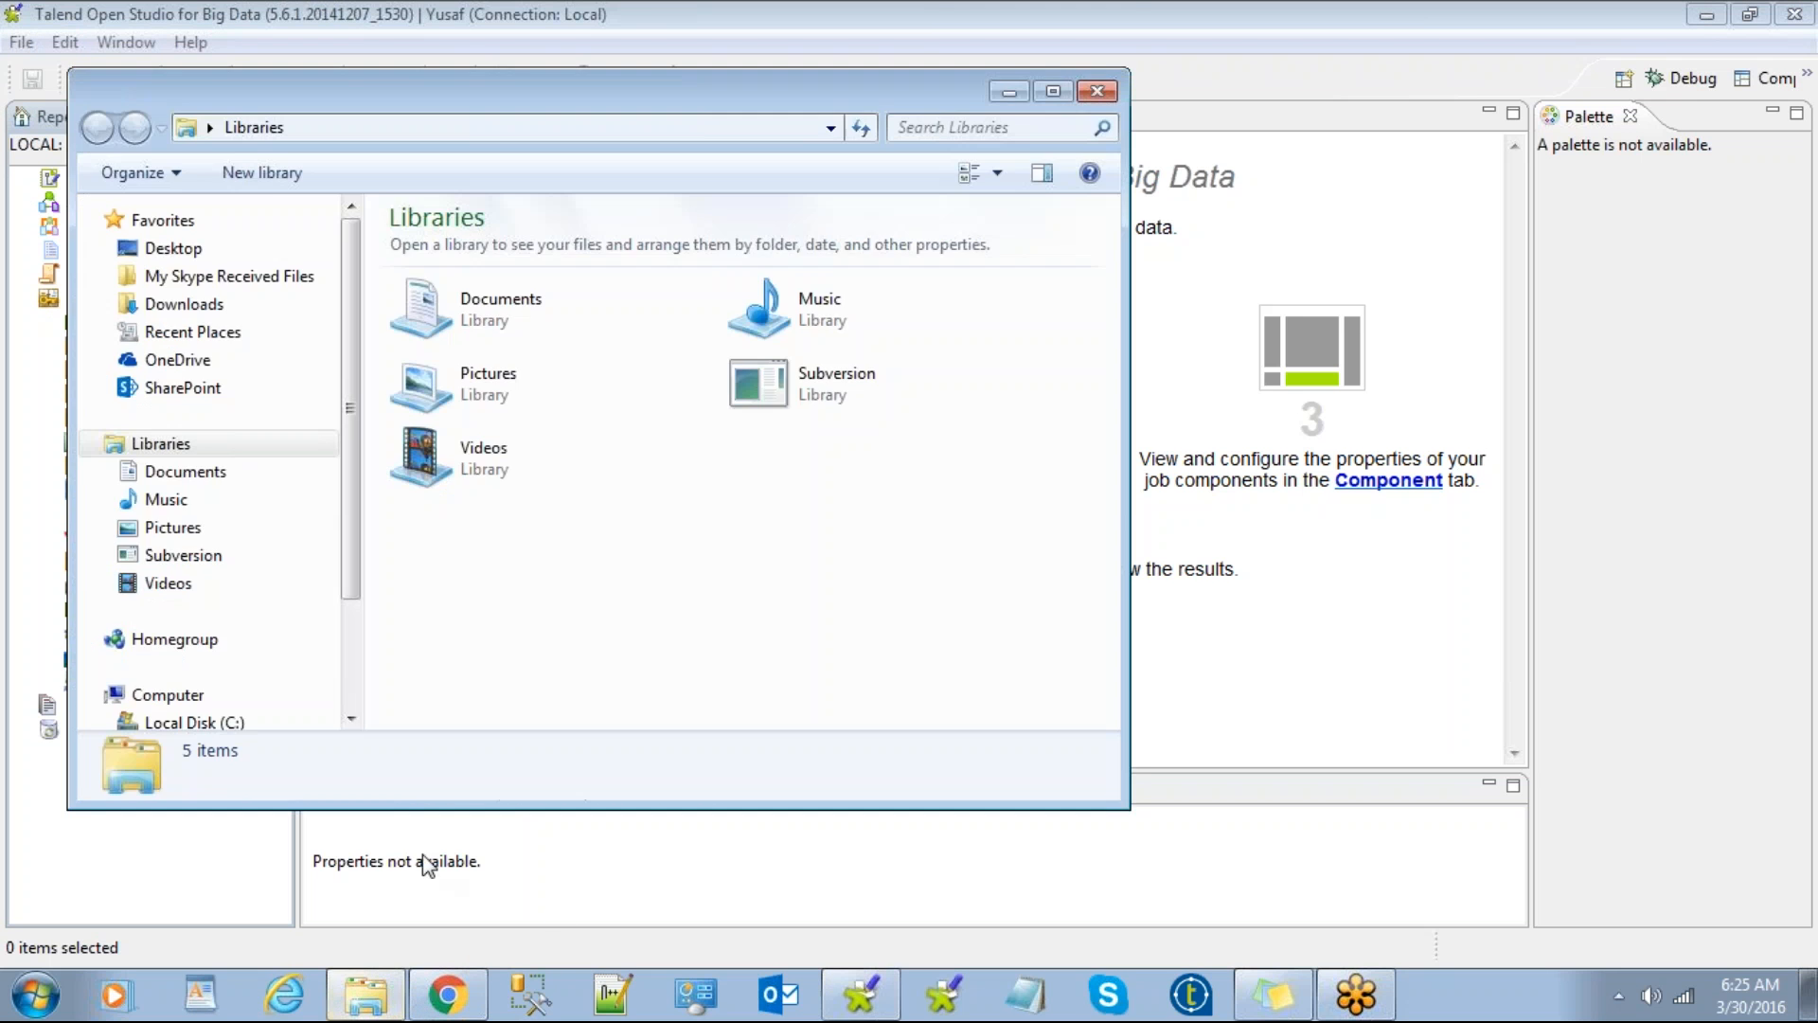
left_click_drag(345, 322, 345, 508)
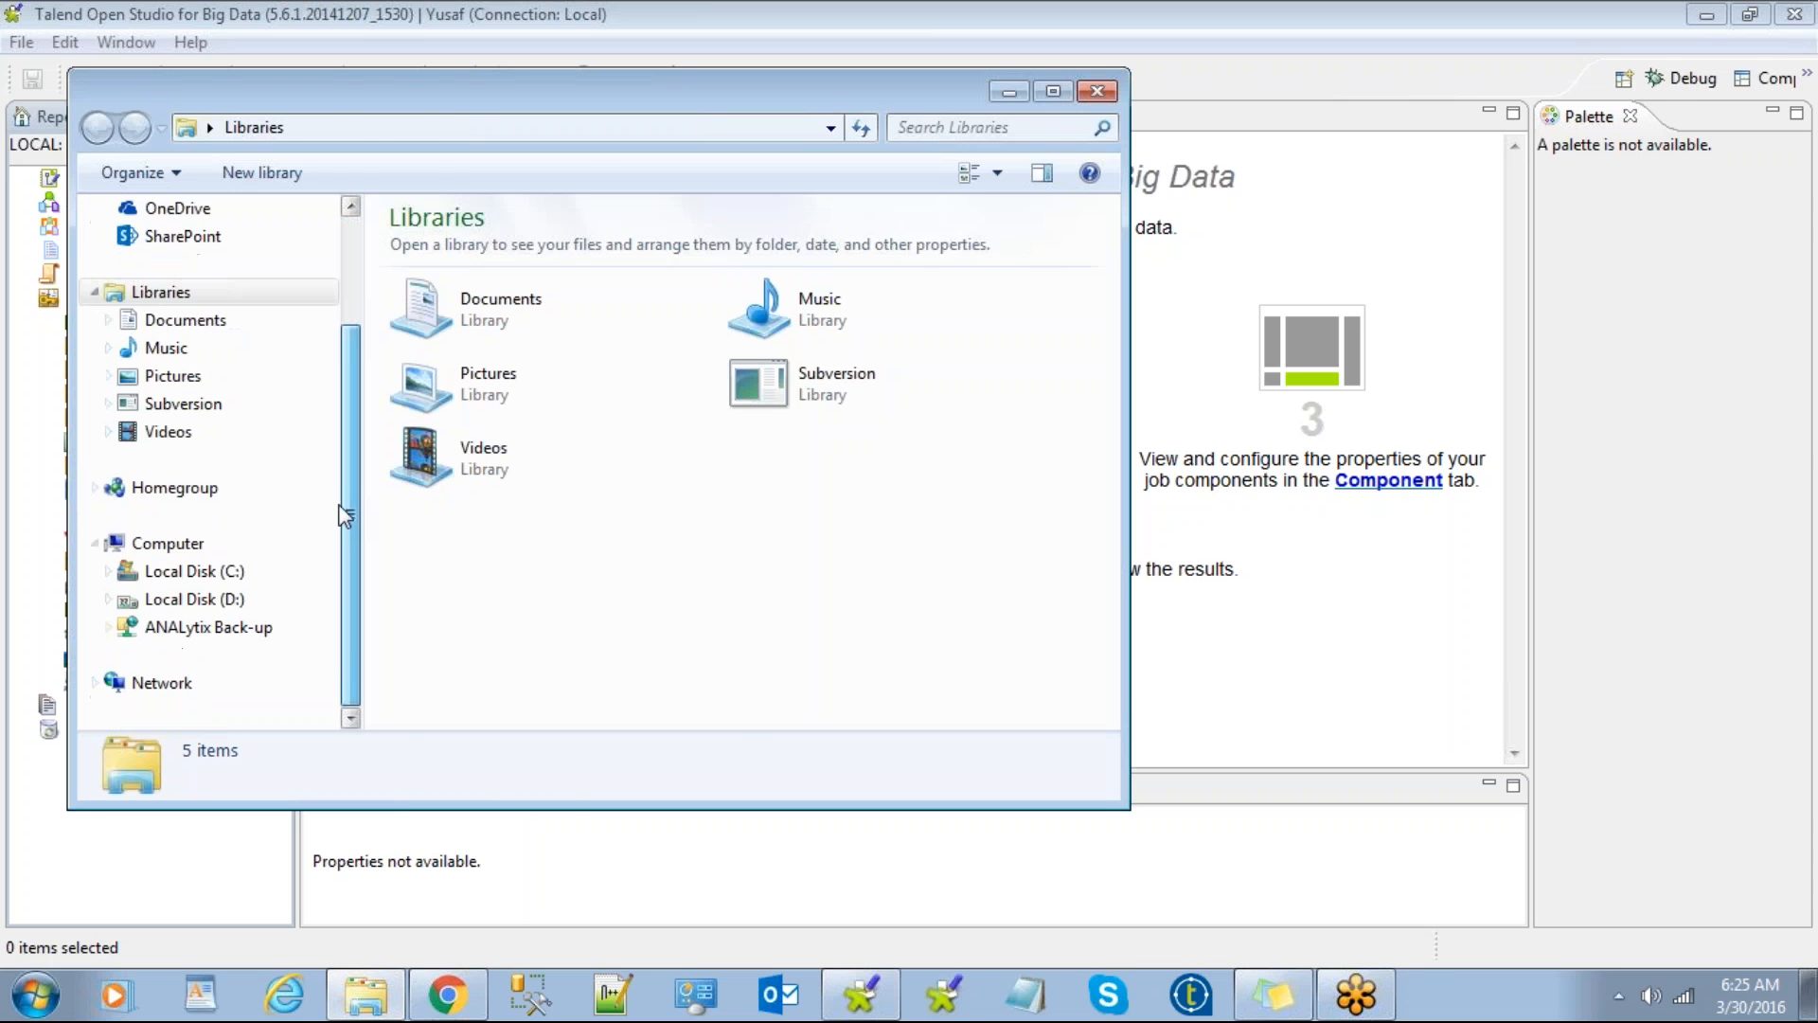
left_click(185, 598)
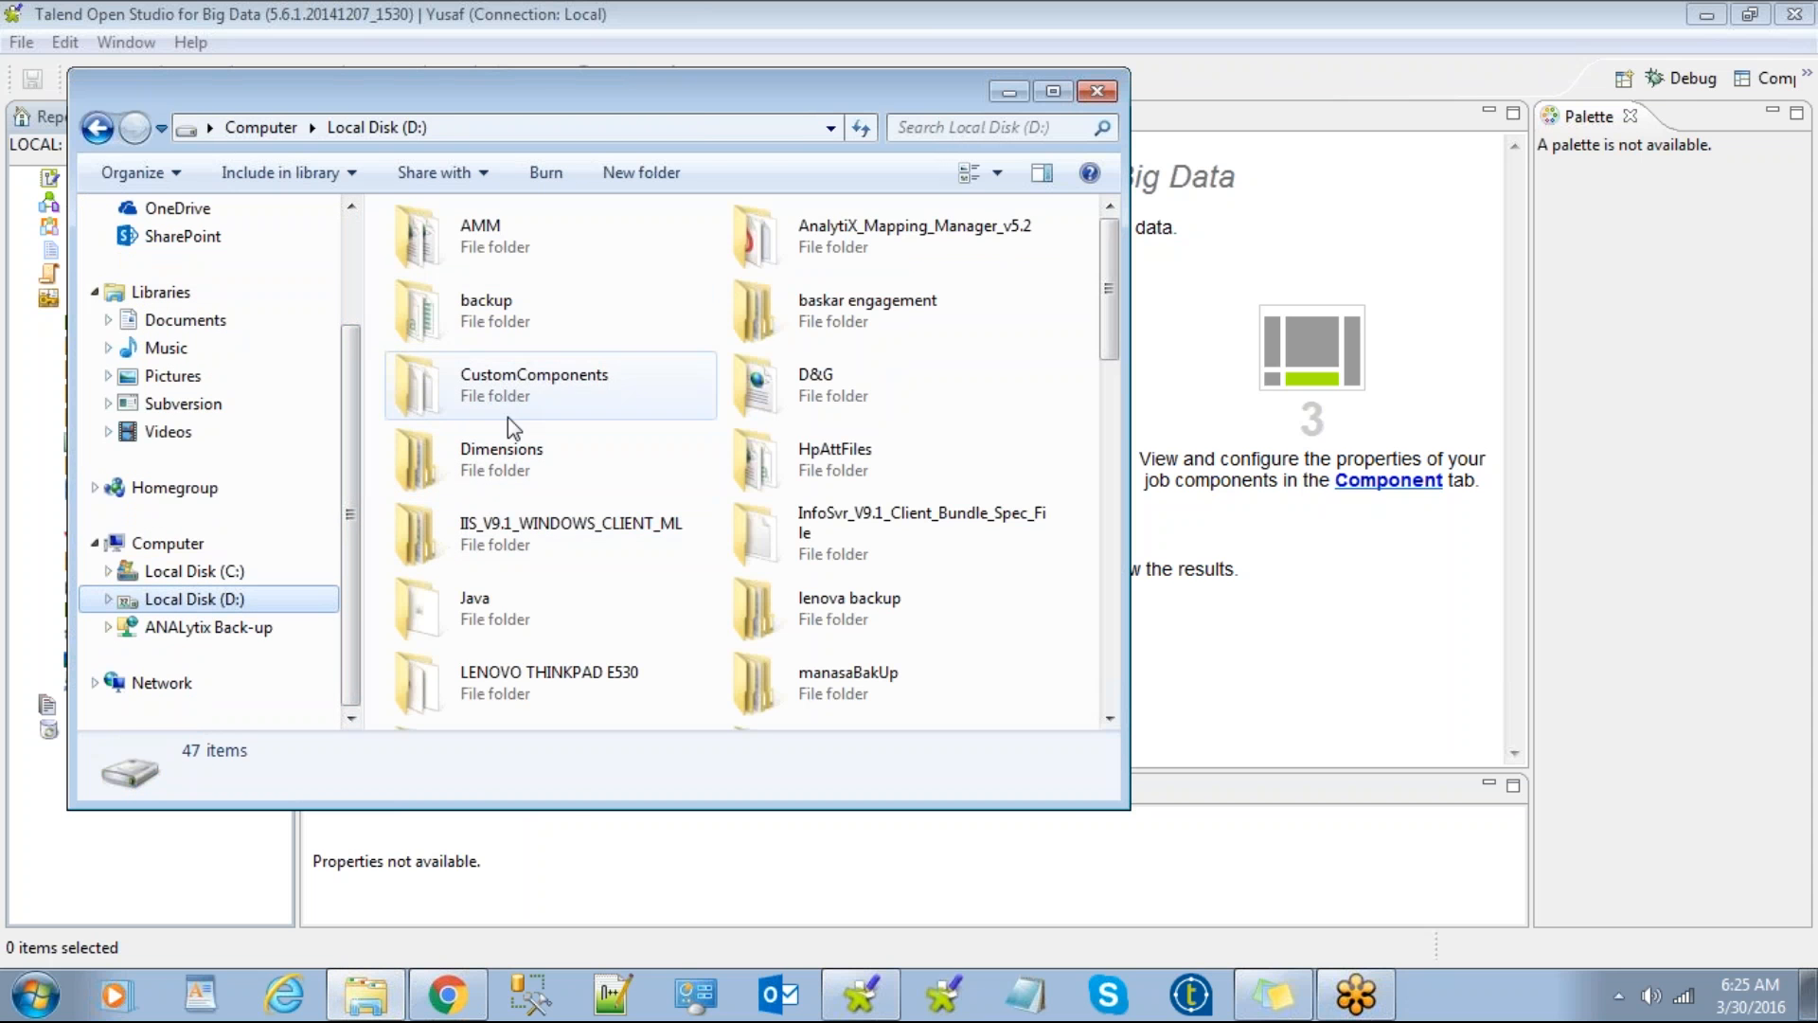
left_click(701, 476)
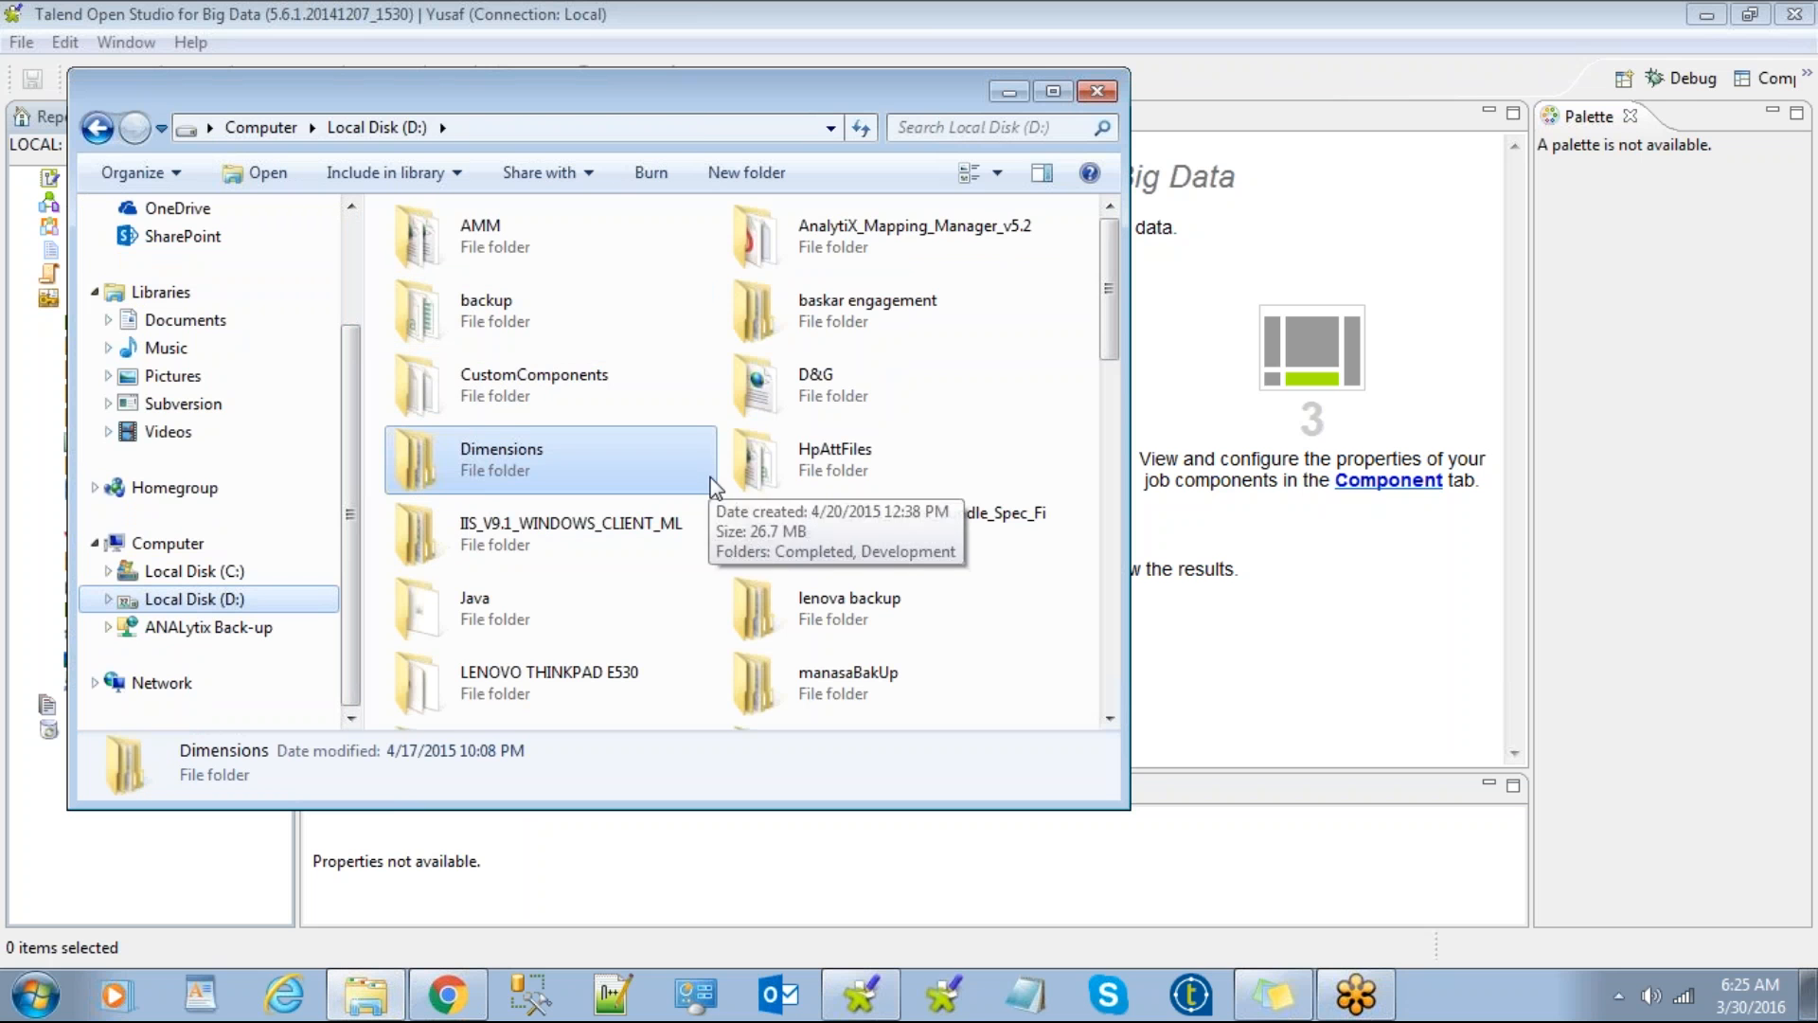
left_click(543, 544)
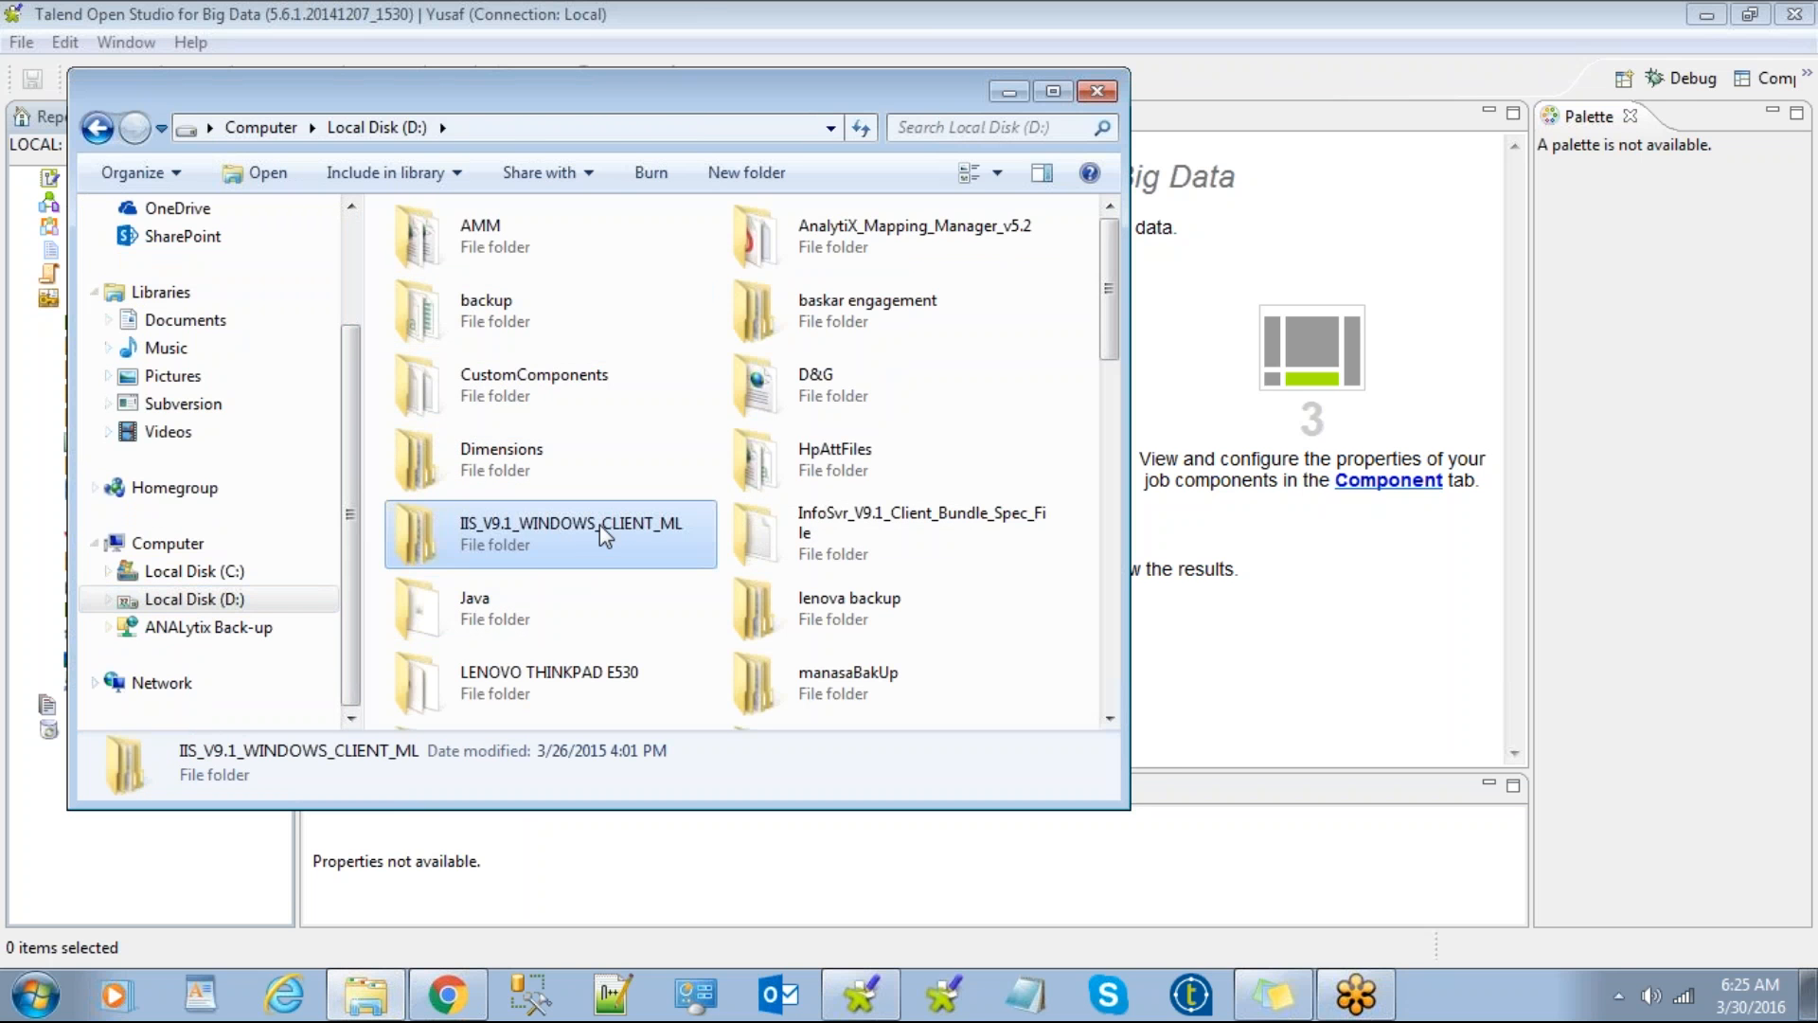
left_click(1053, 91)
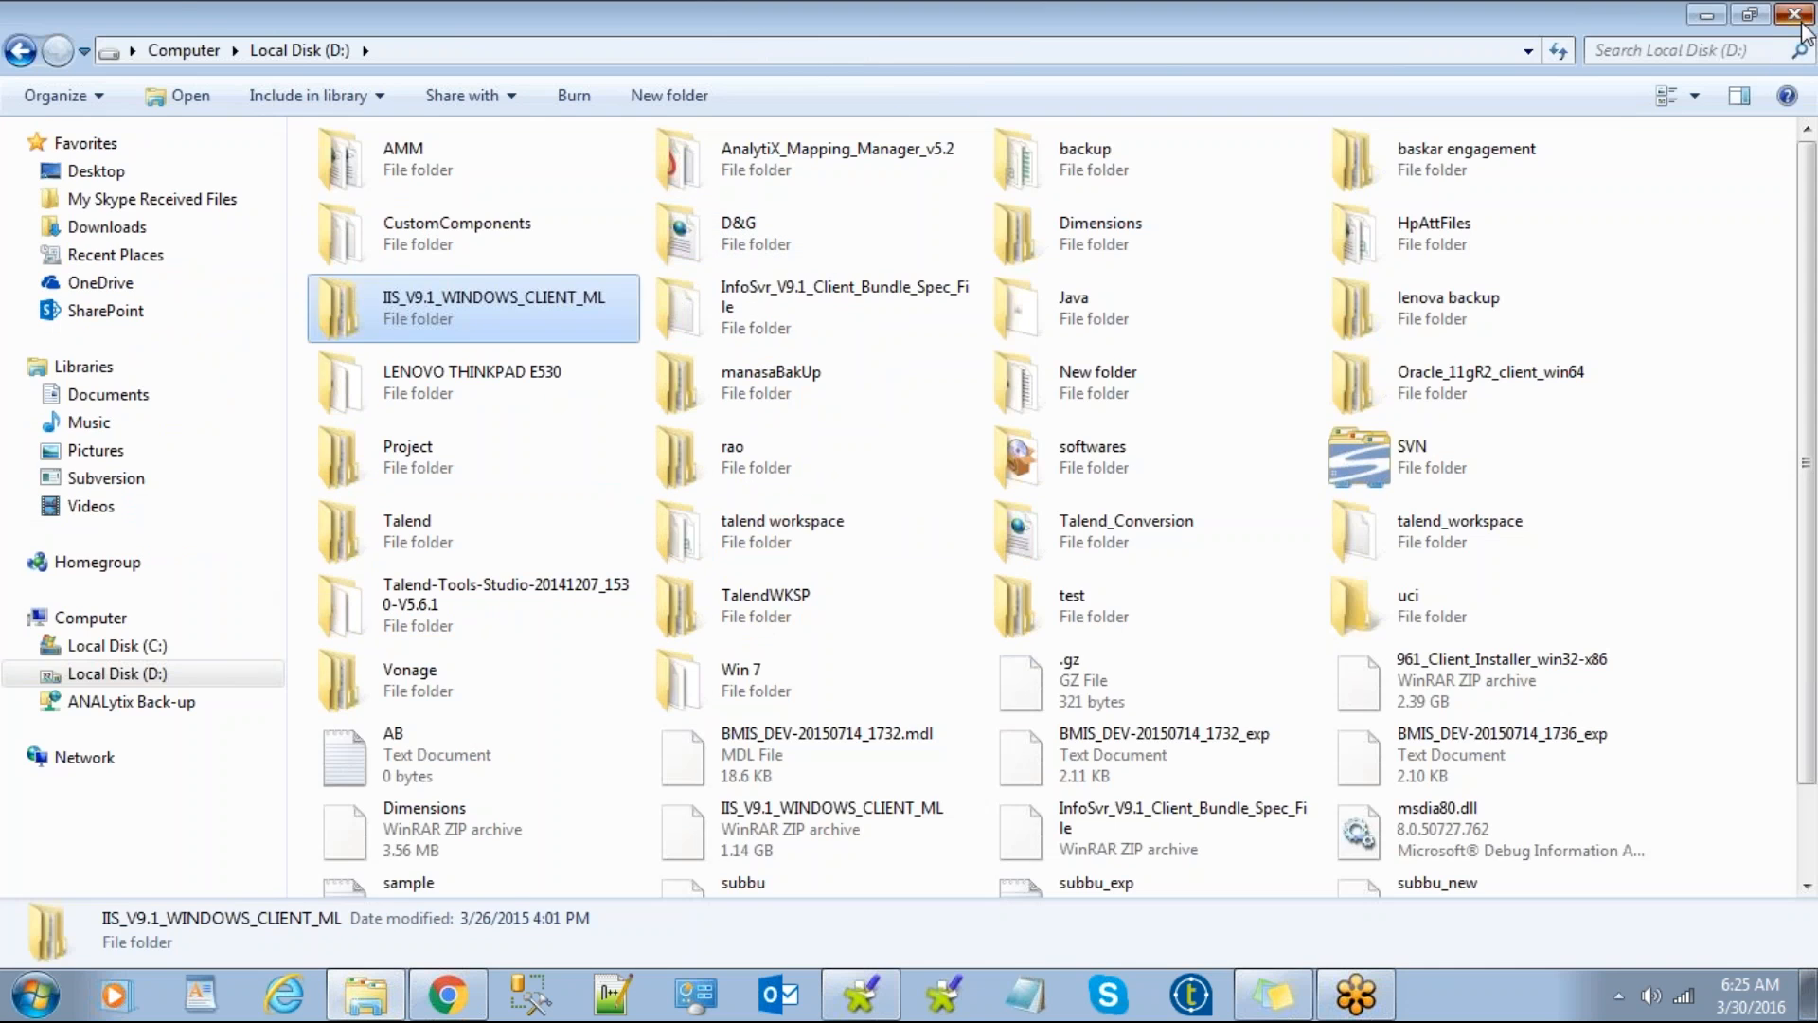
left_click(1795, 11)
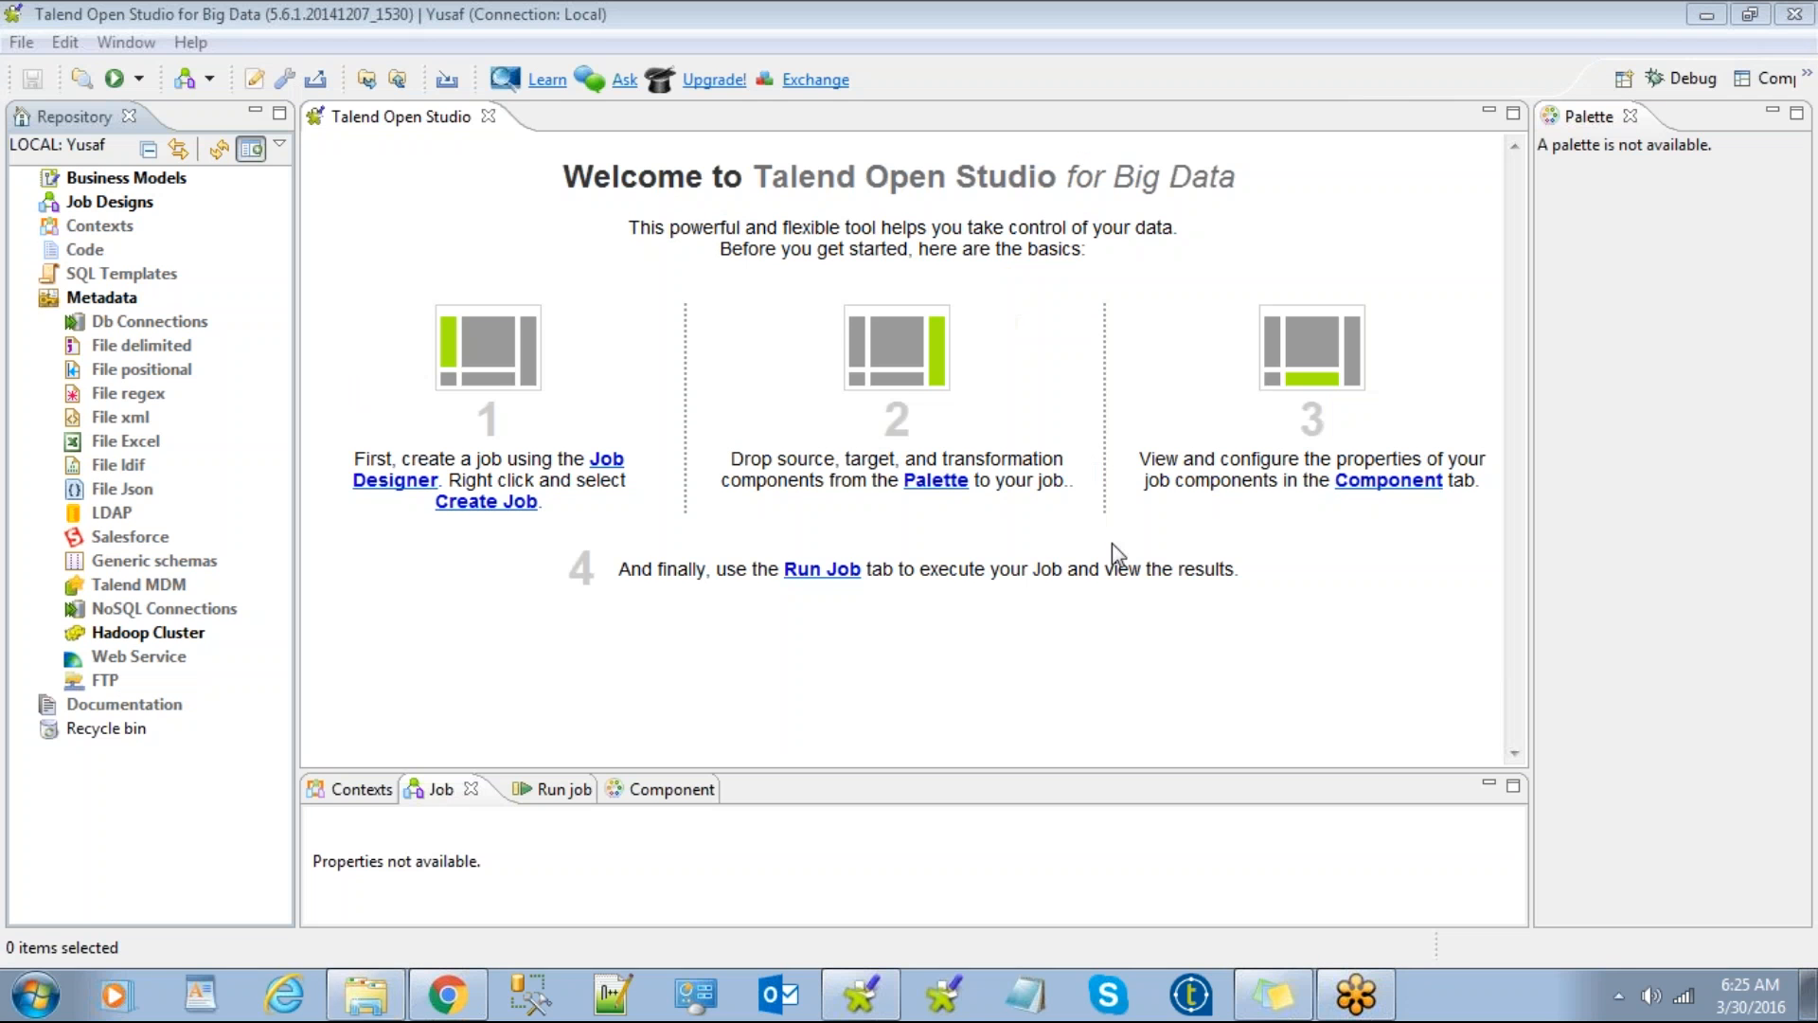
left_click(22, 41)
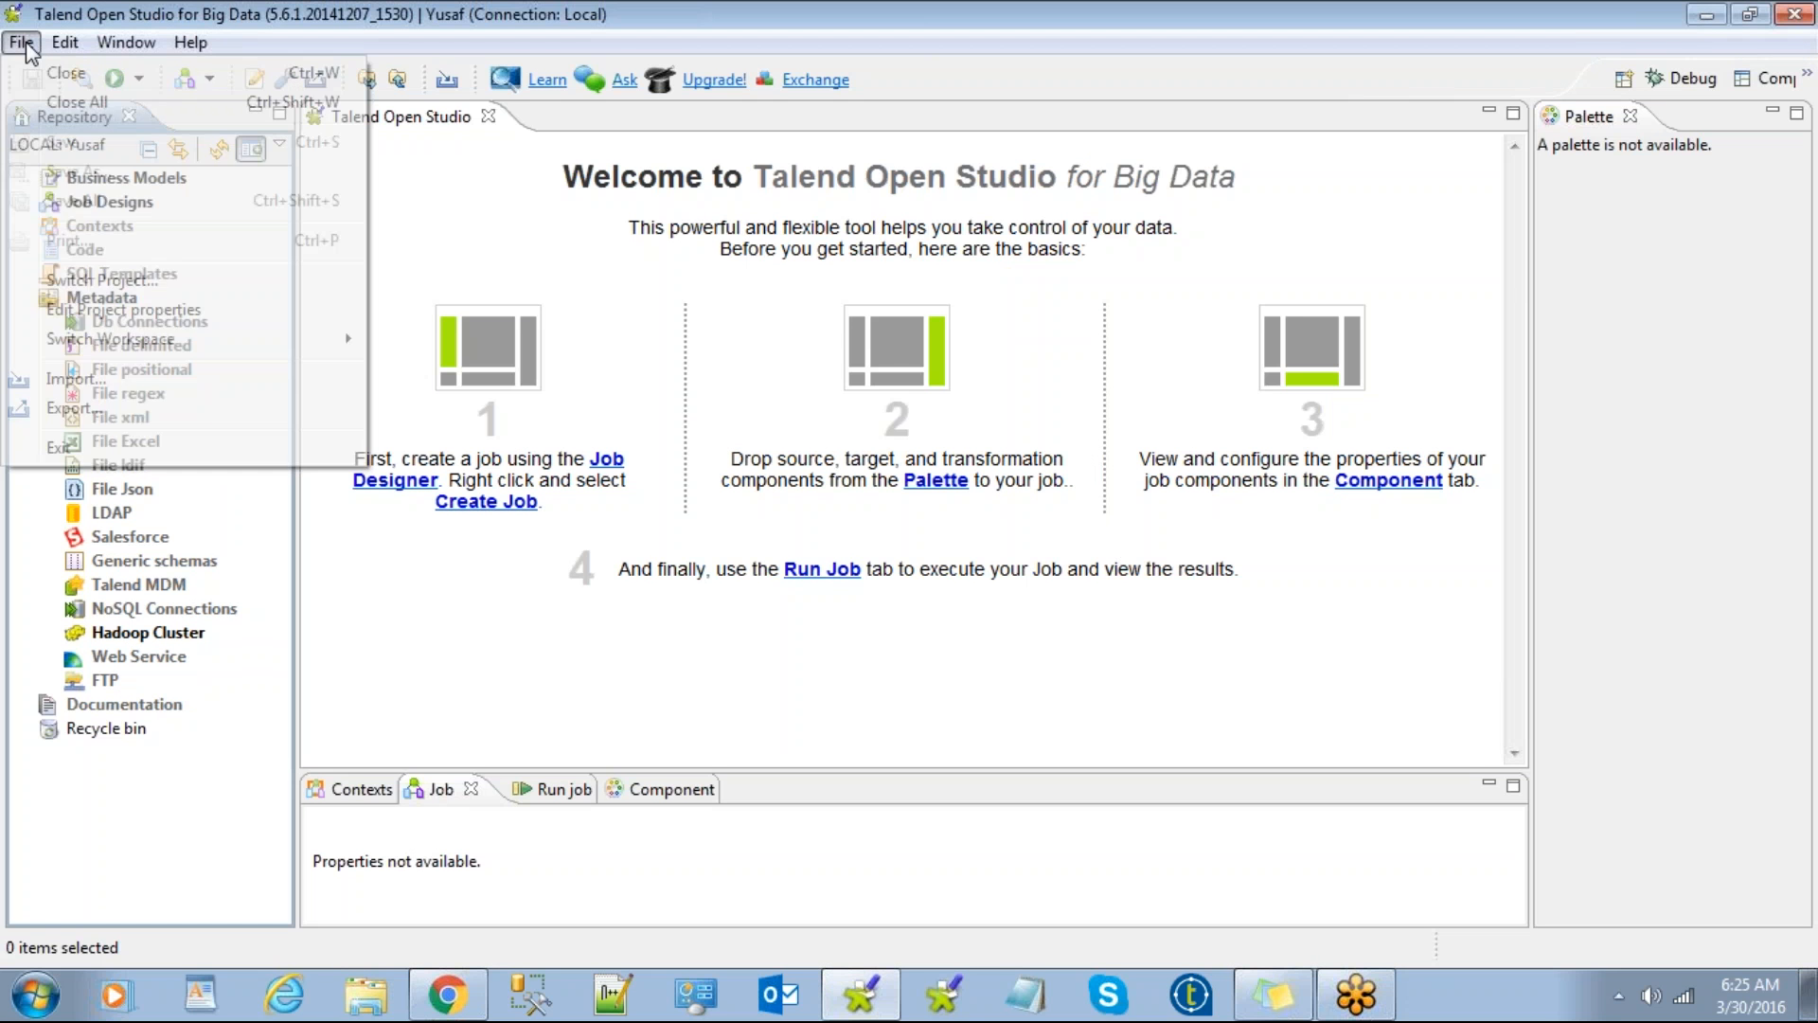
Step: Switch Project to return to the project selection dialog for D:\talend workspace
left_click(108, 281)
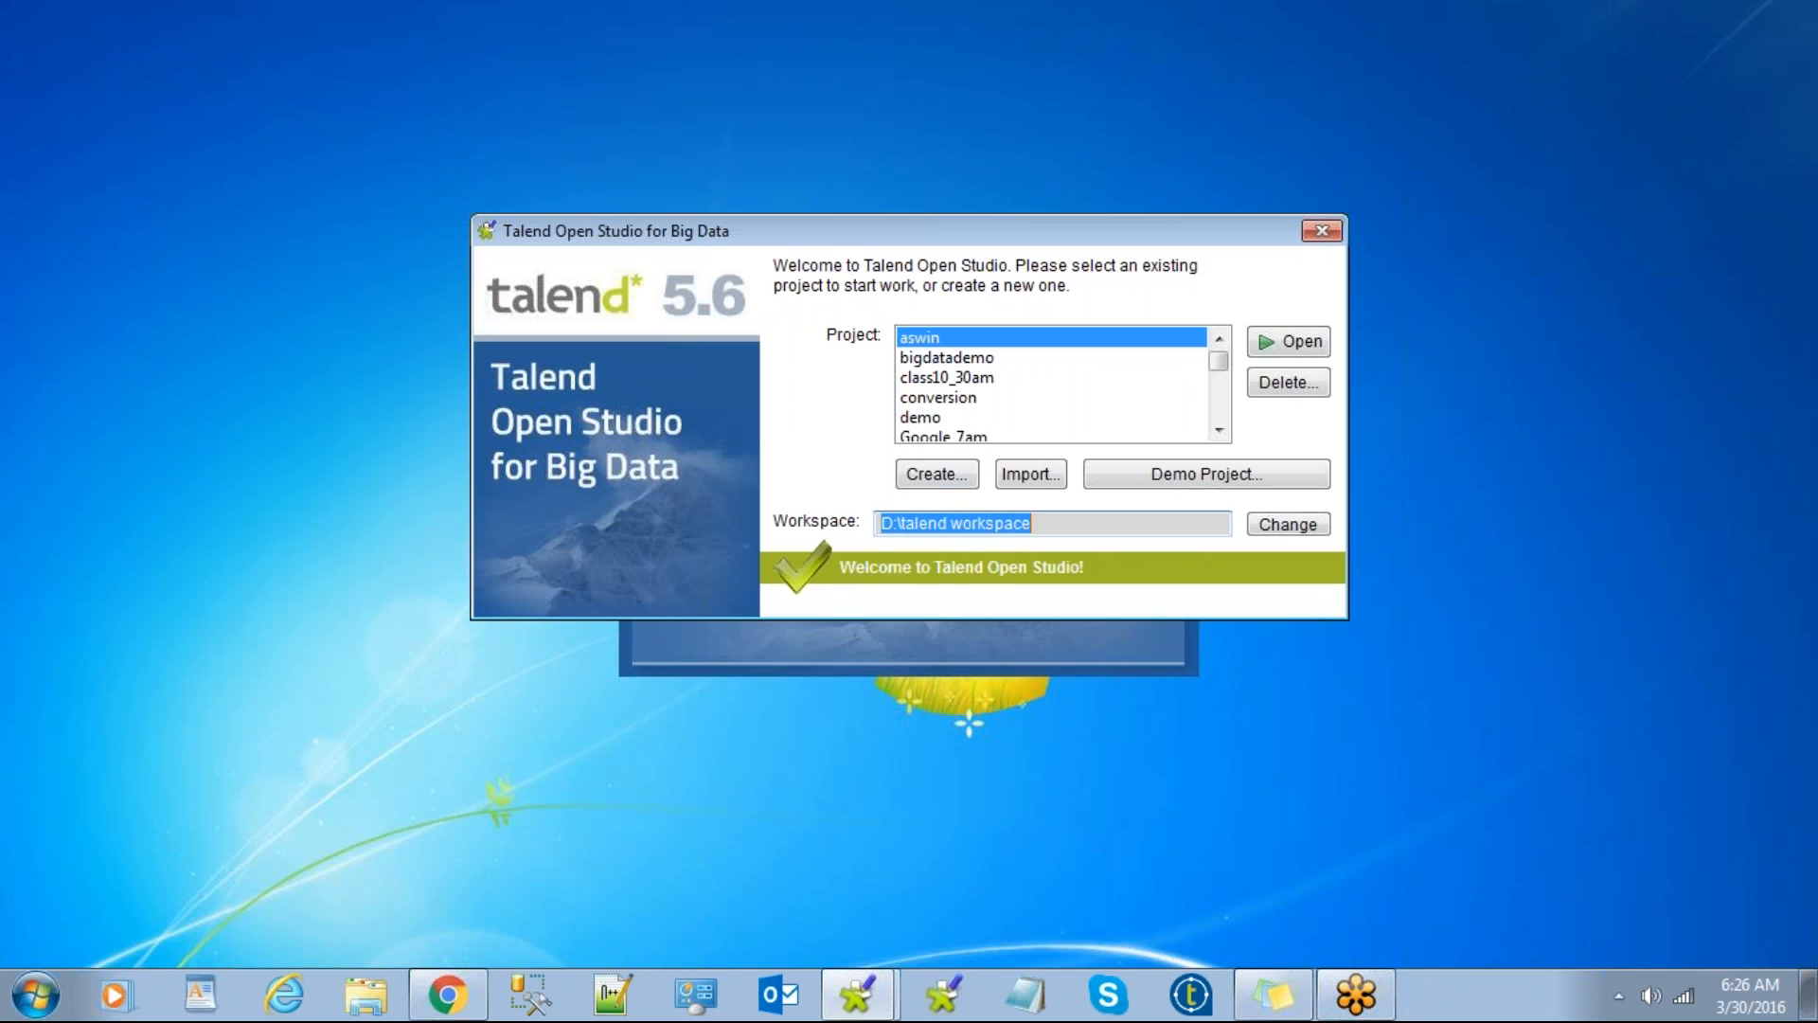
Step: Select the 'talend workspace' path in the project dialog's workspace field
left_click(1043, 523)
left_click_drag(1042, 524, 905, 527)
left_click(934, 567)
Step: Open Local Disk (D:) in Explorer and look over folders such as talend workspace and Win 7
left_click(384, 996)
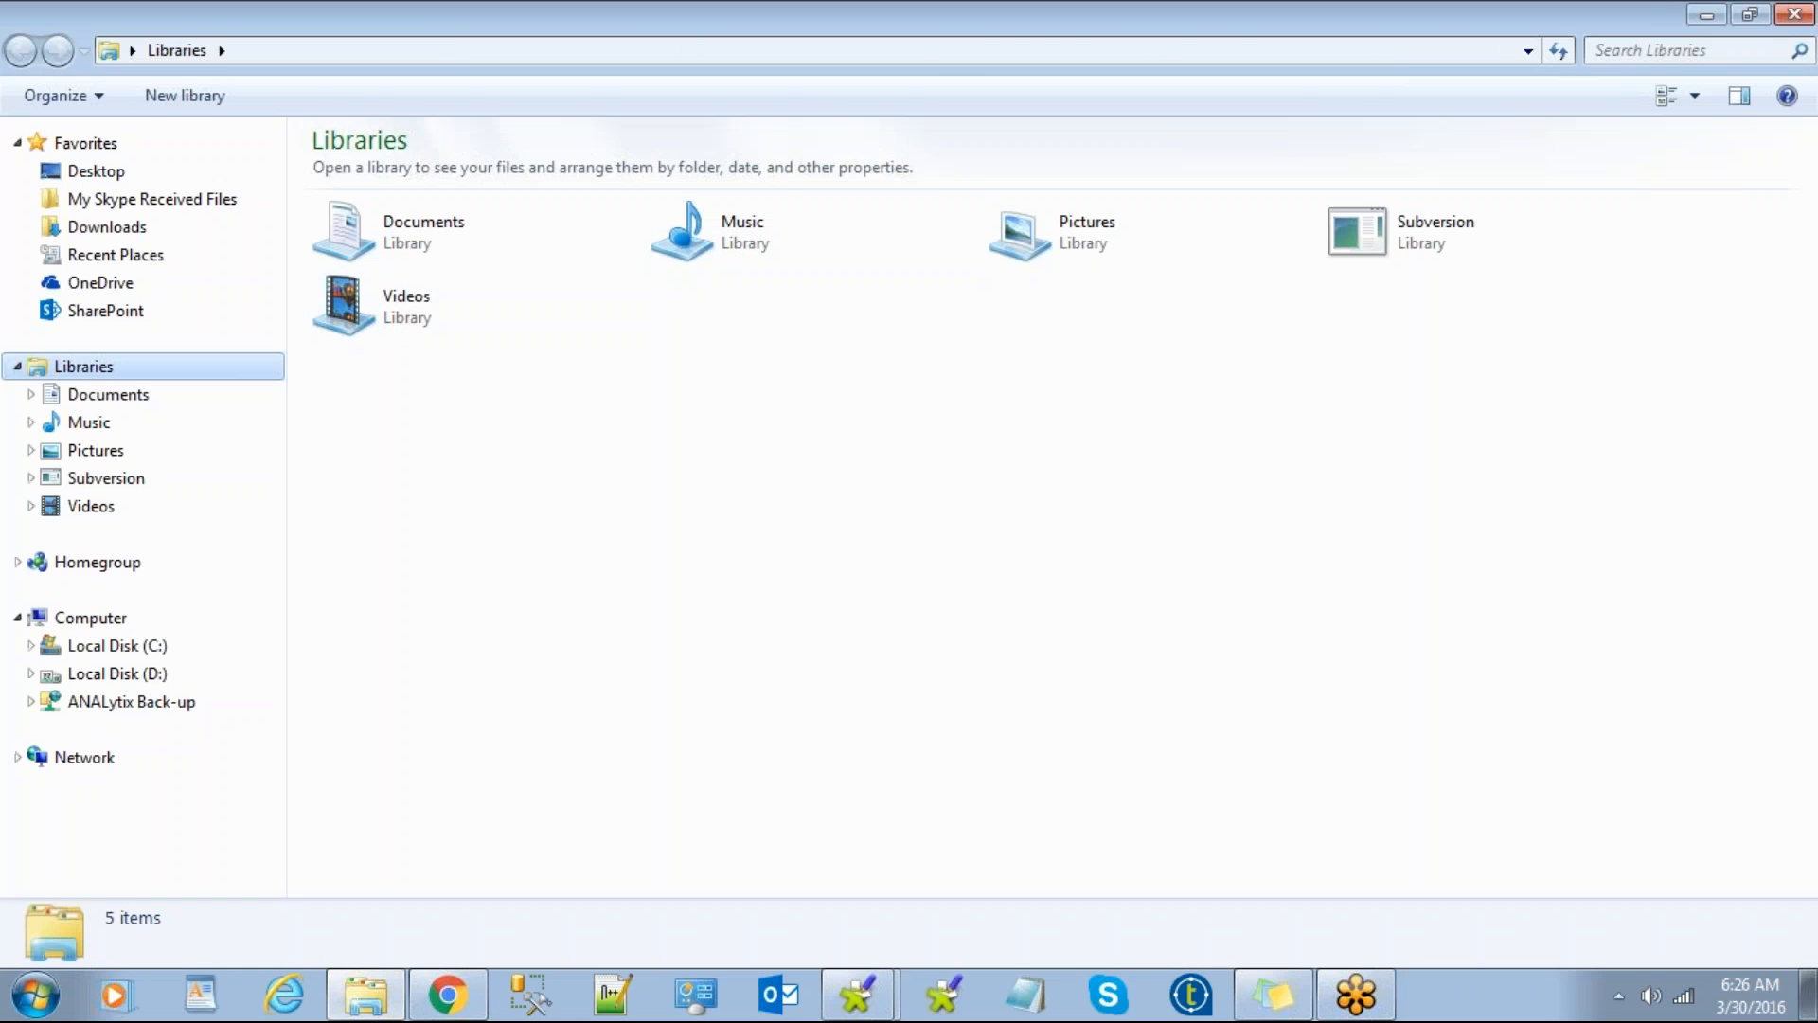
left_click(123, 675)
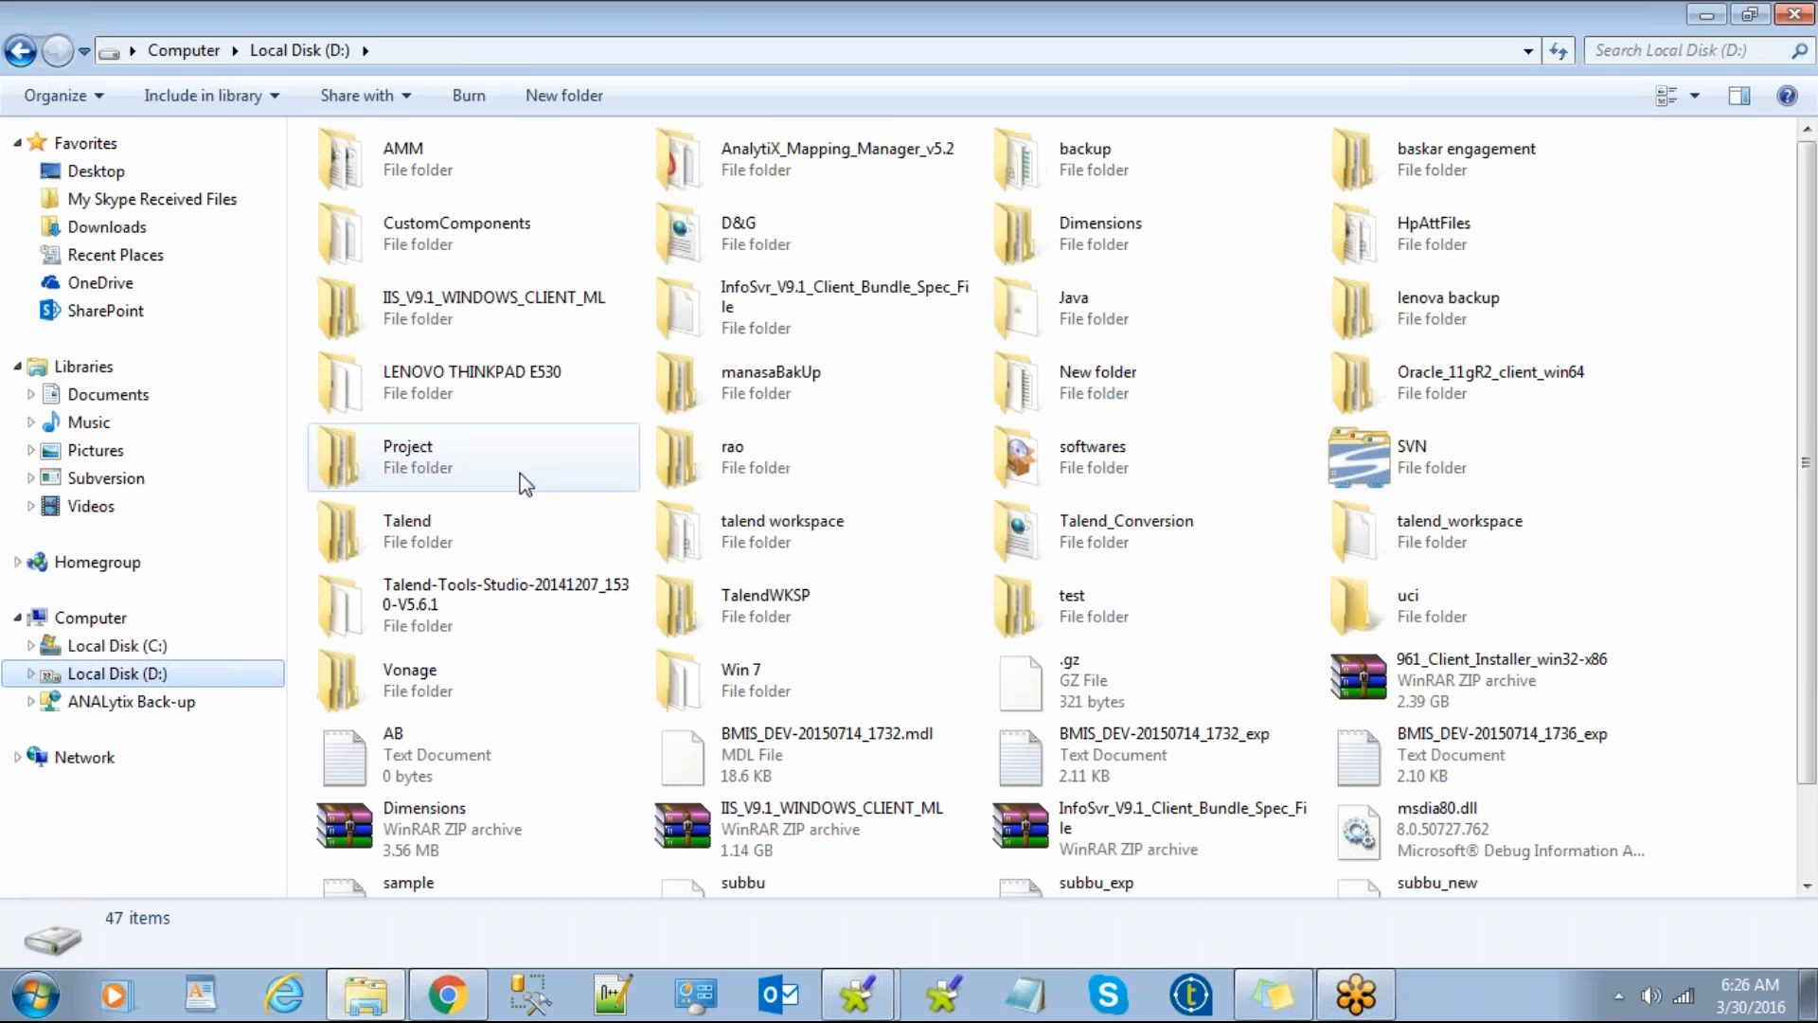
left_click(1706, 15)
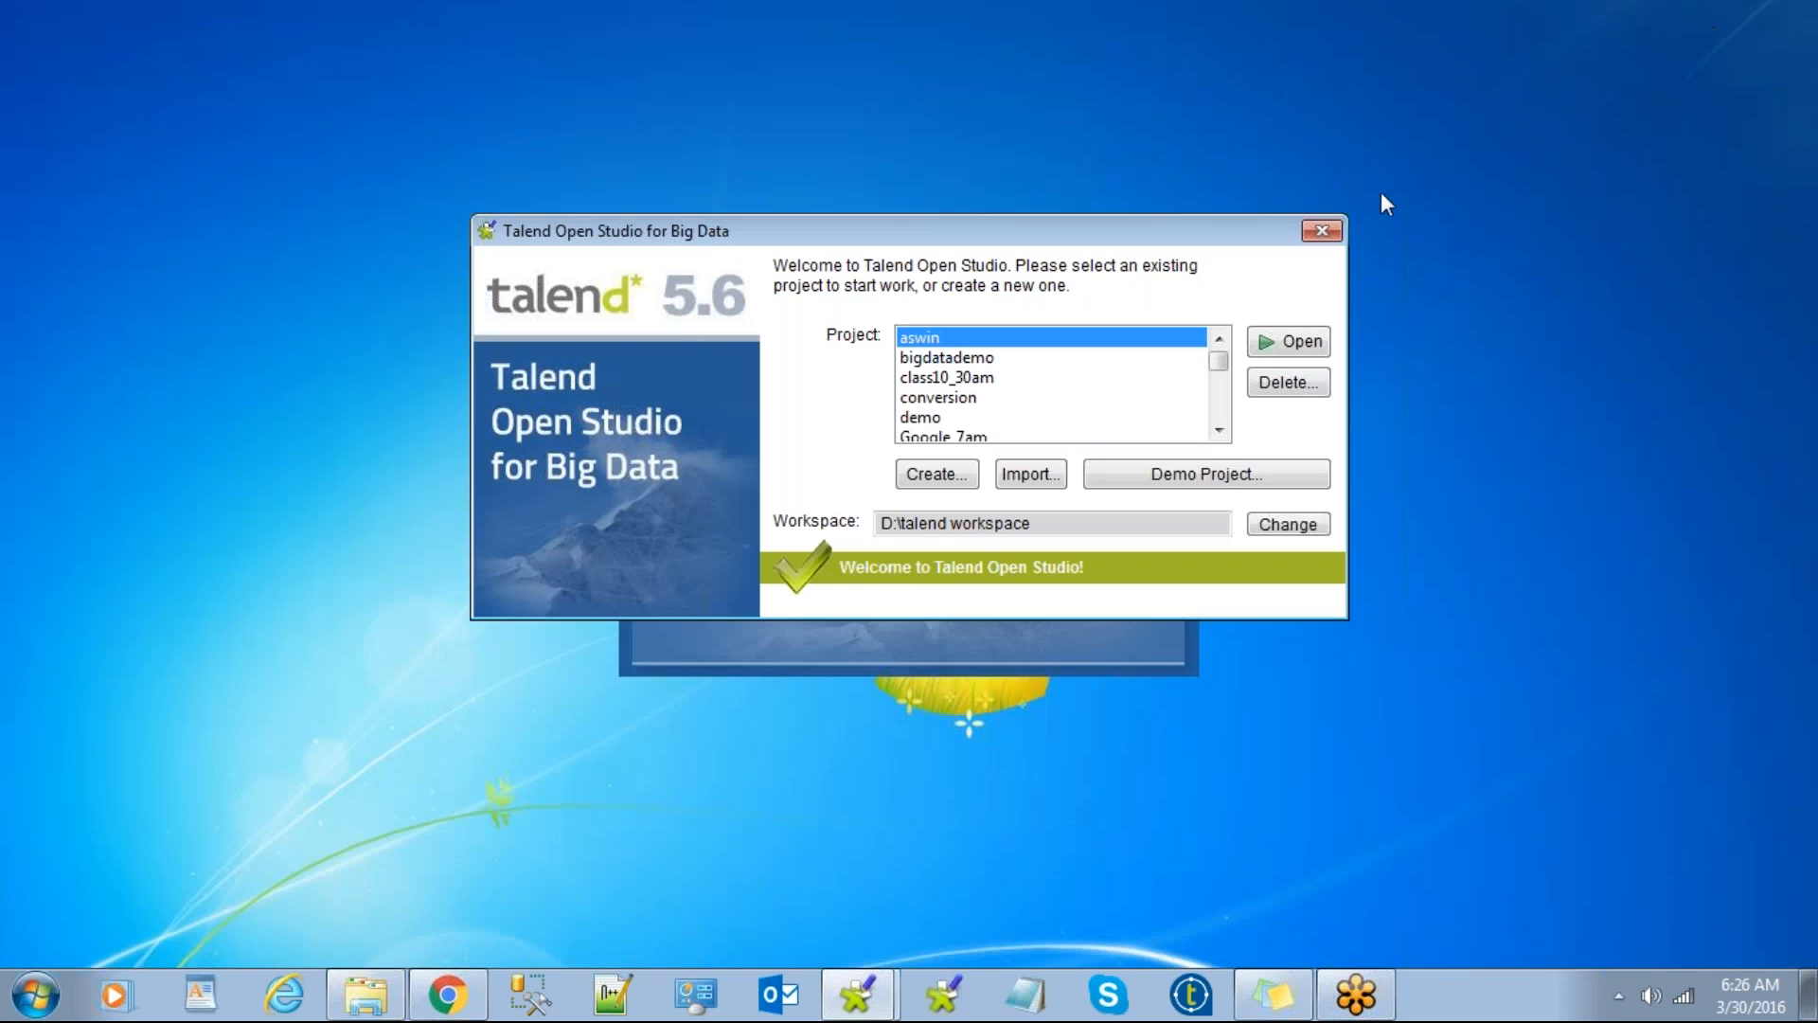
left_click(1781, 59)
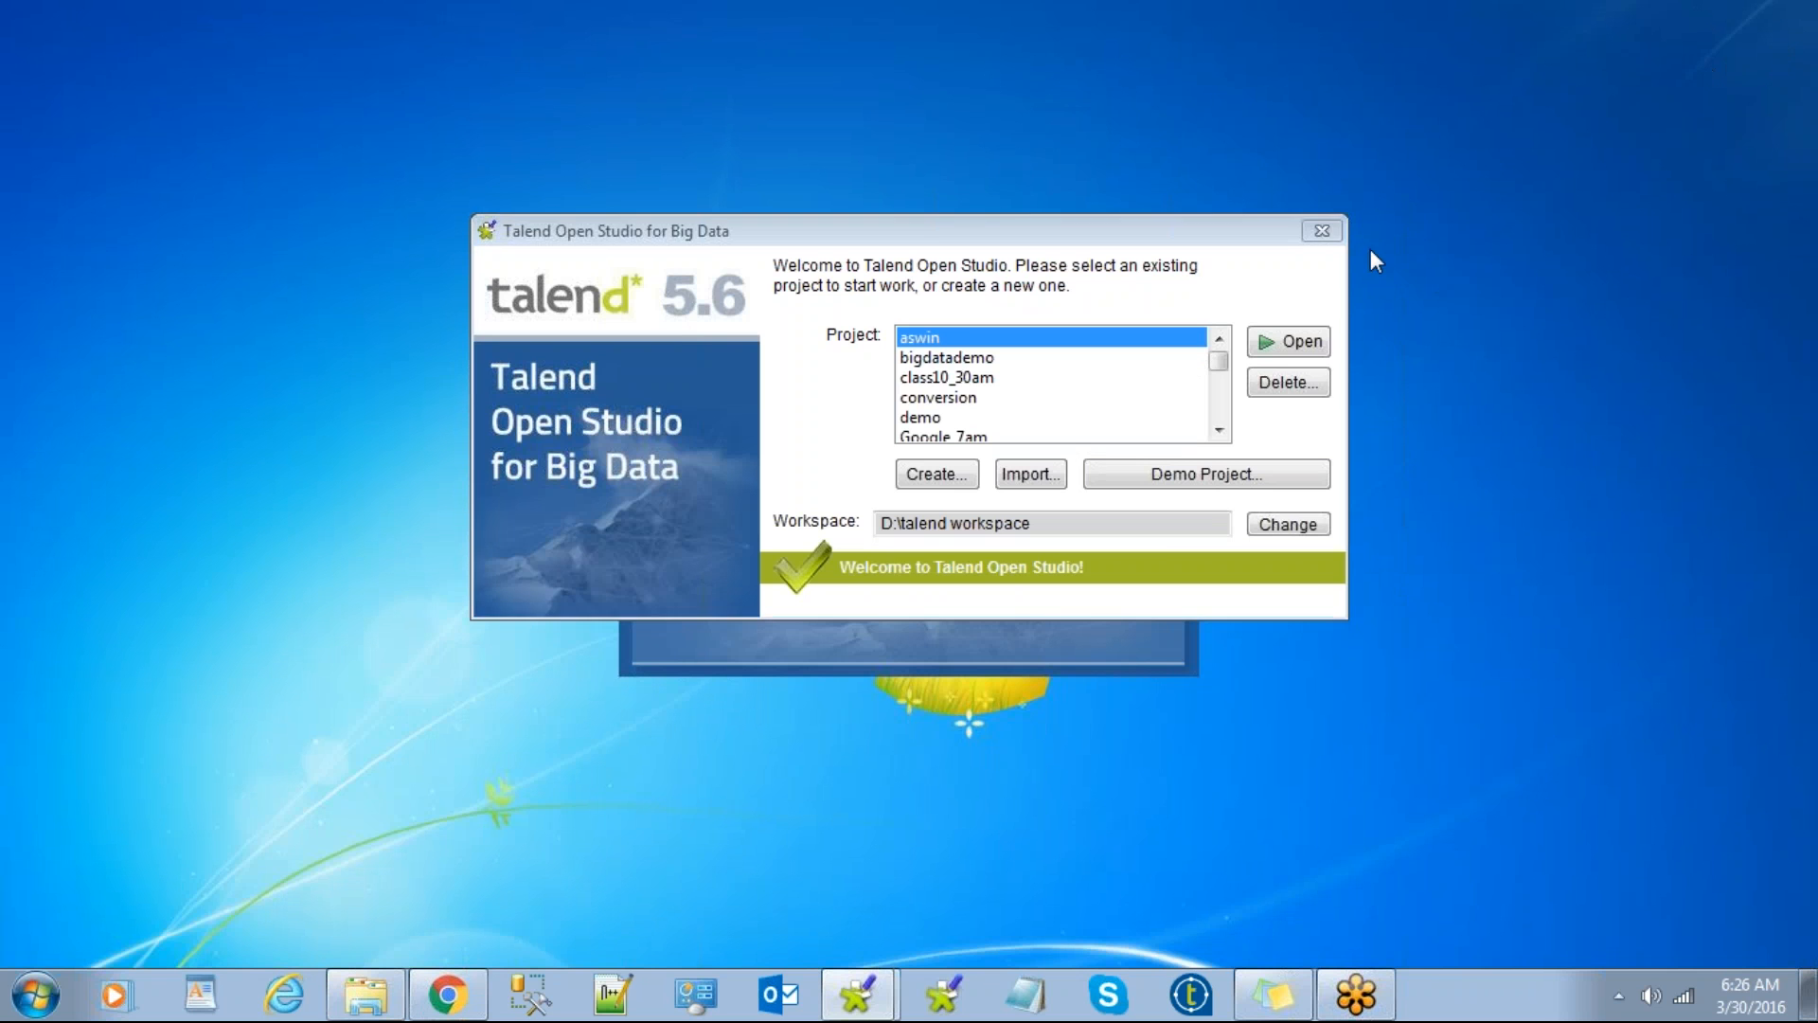
left_click(366, 995)
left_click(1194, 609)
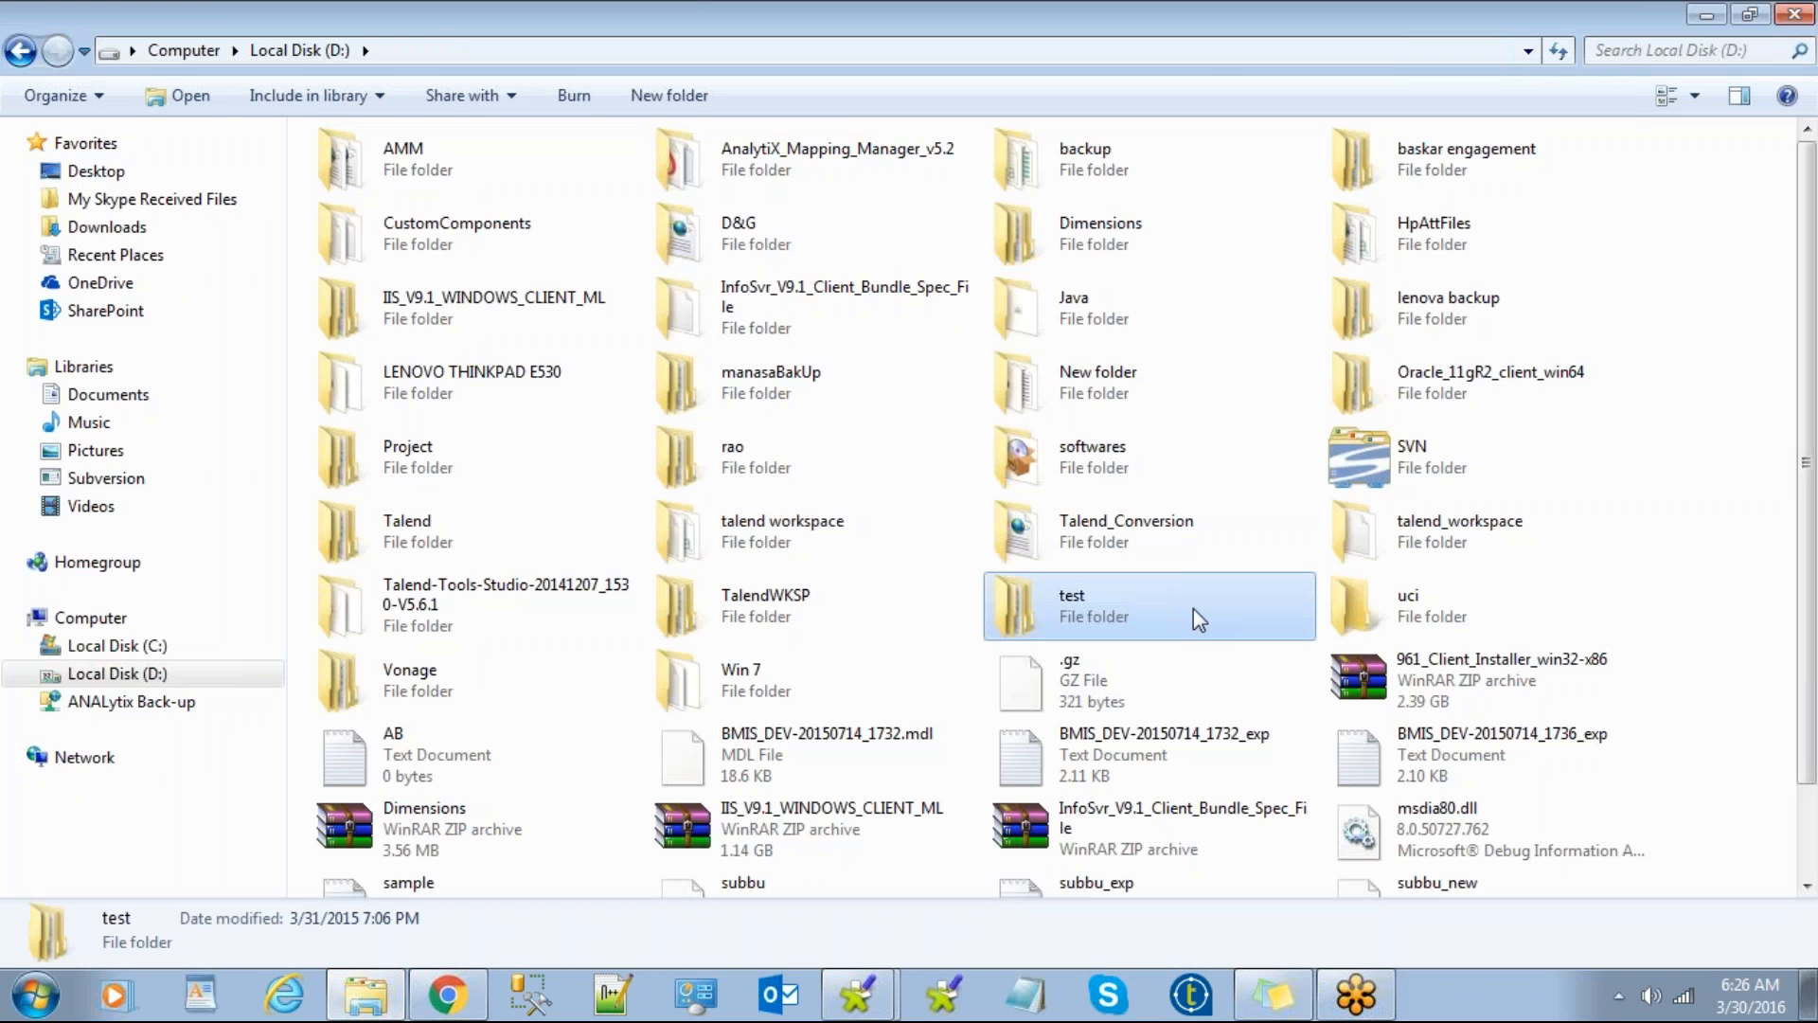
key("w")
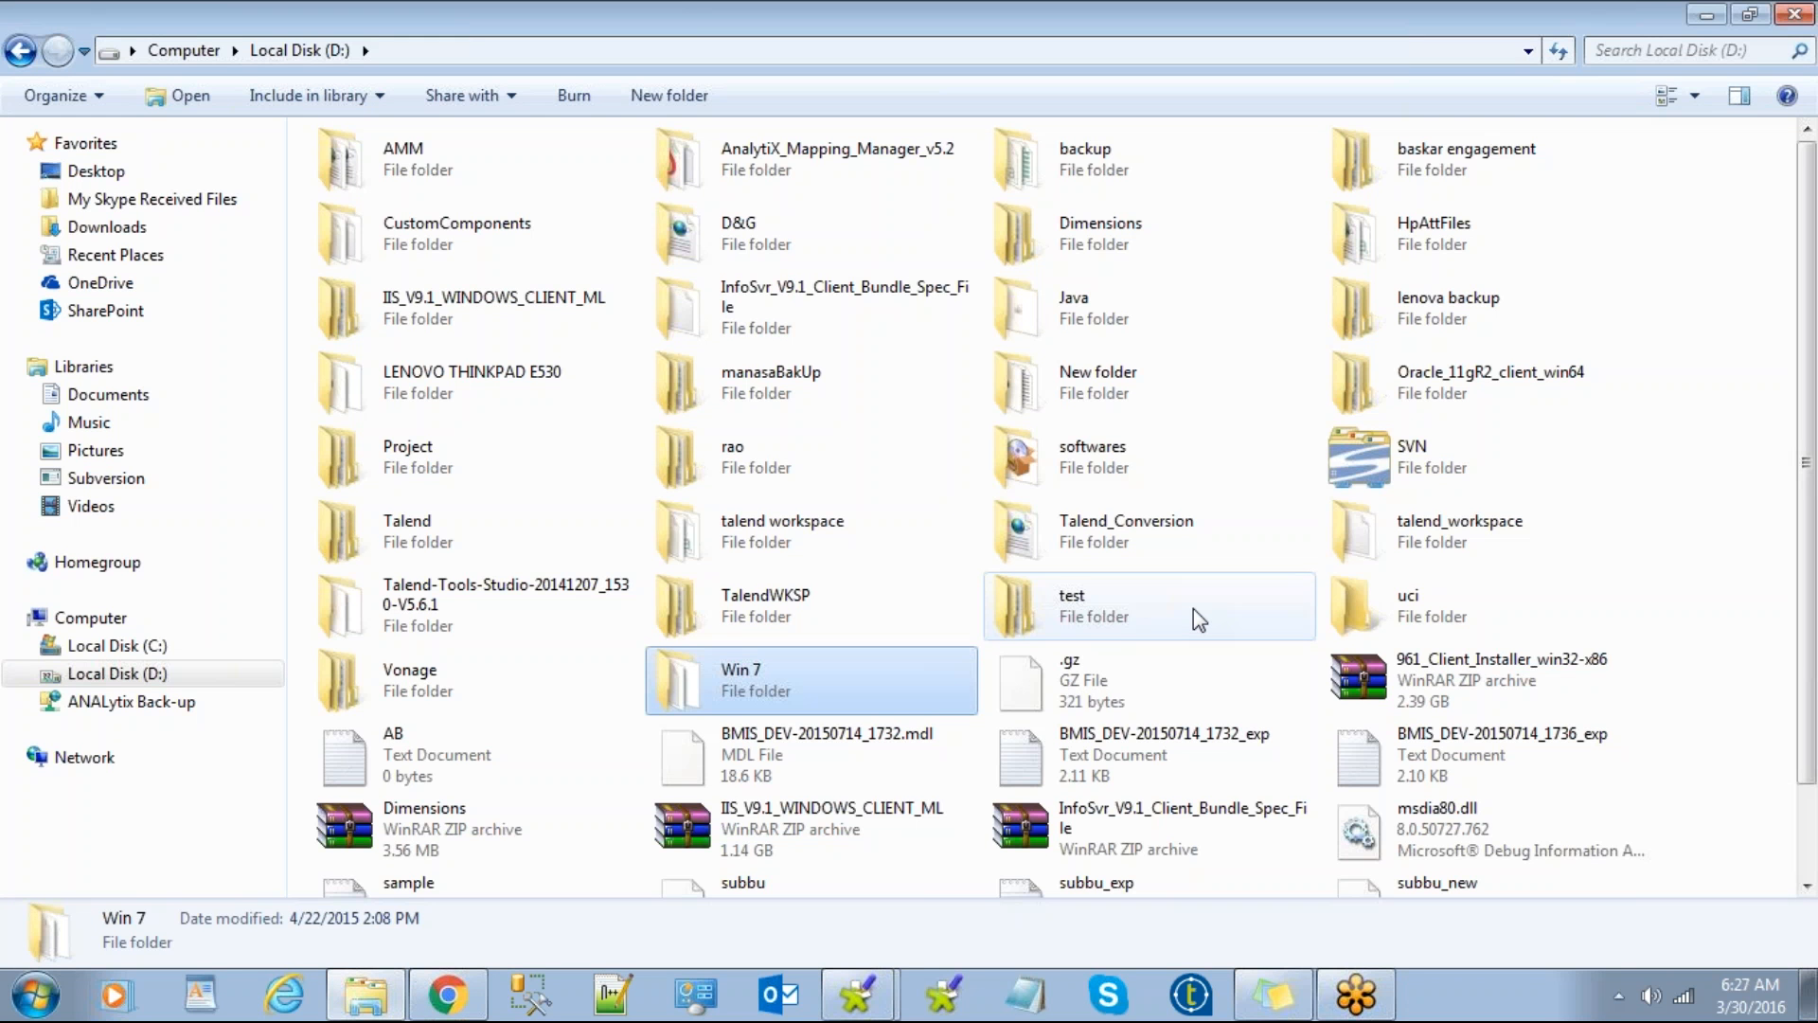
left_click(786, 530)
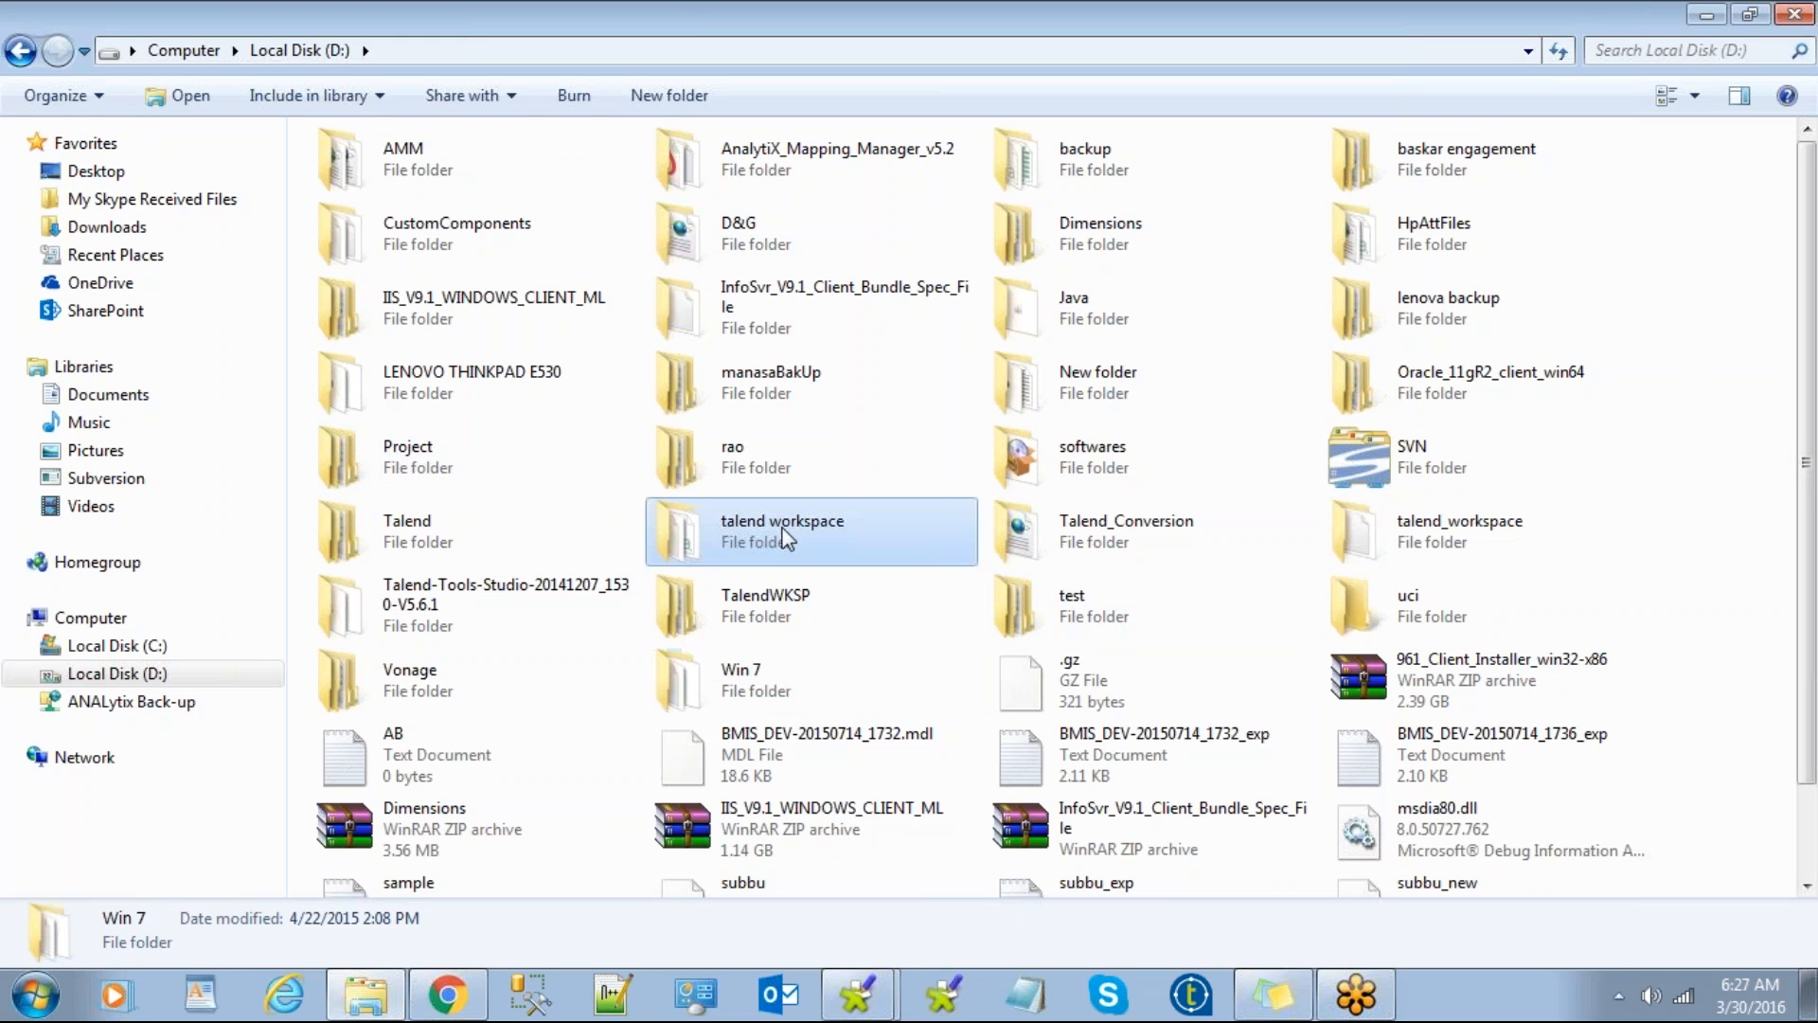
left_click(728, 686)
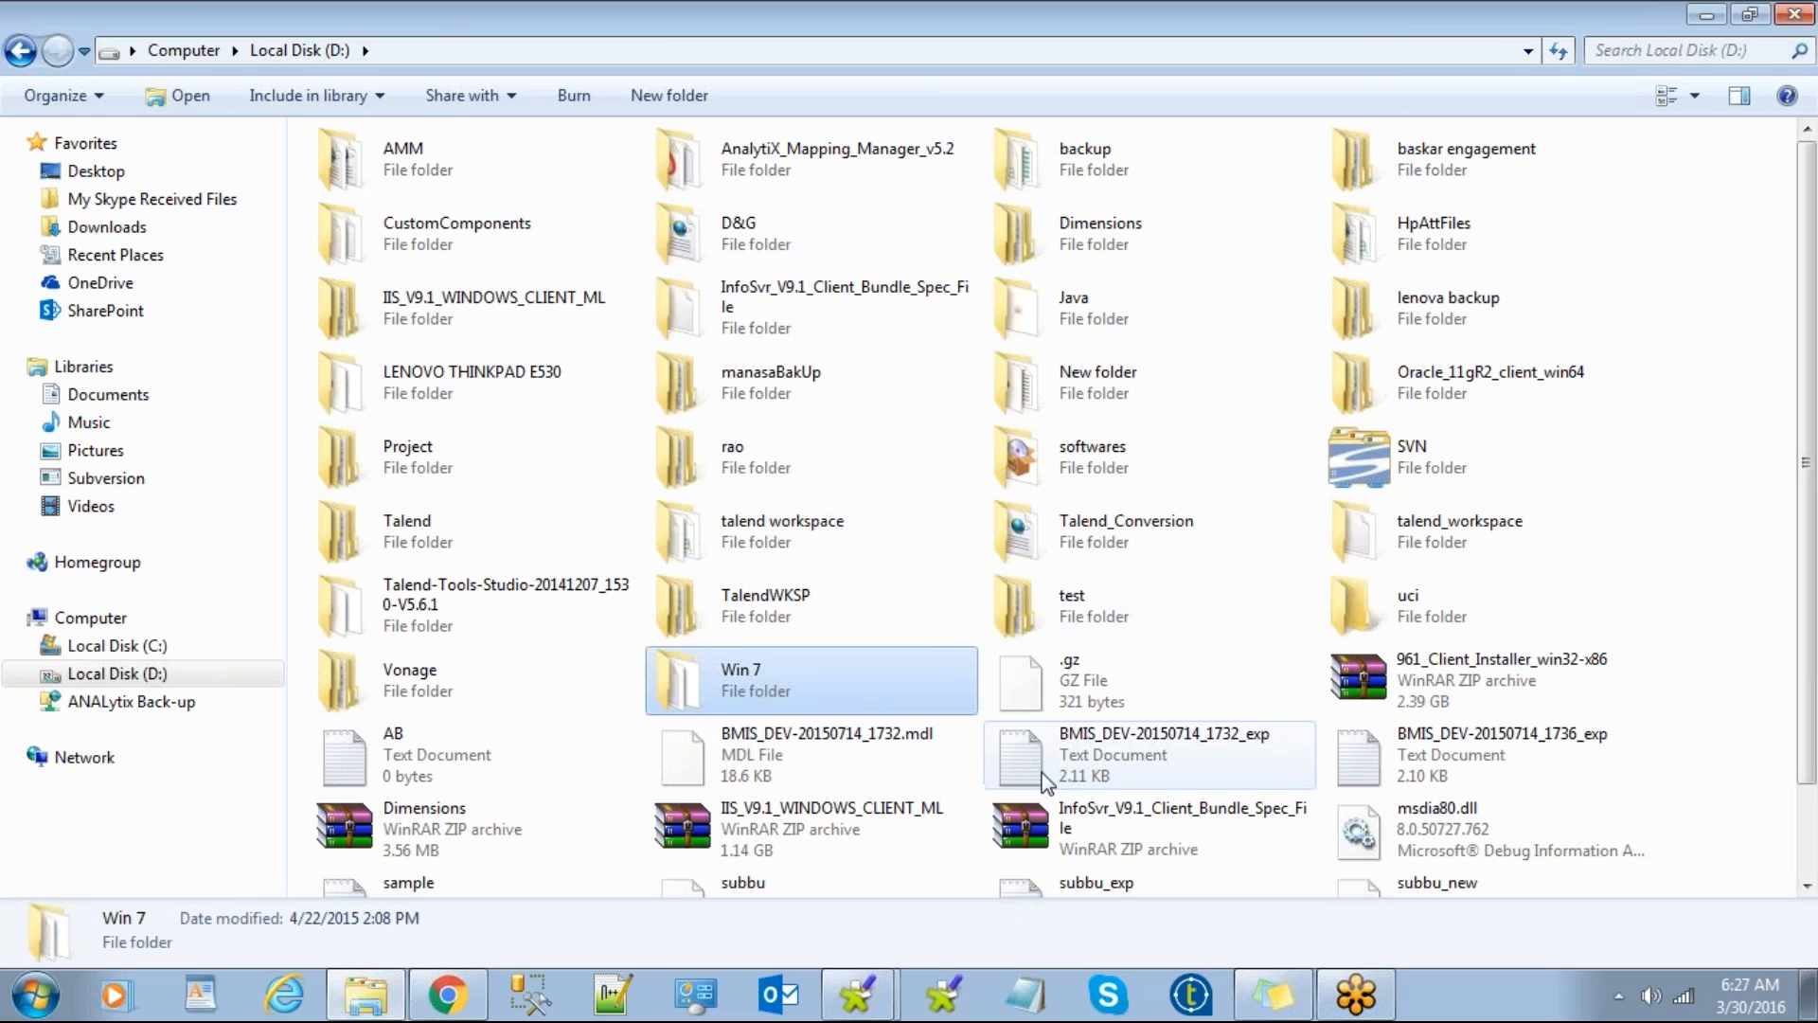
left_click(857, 994)
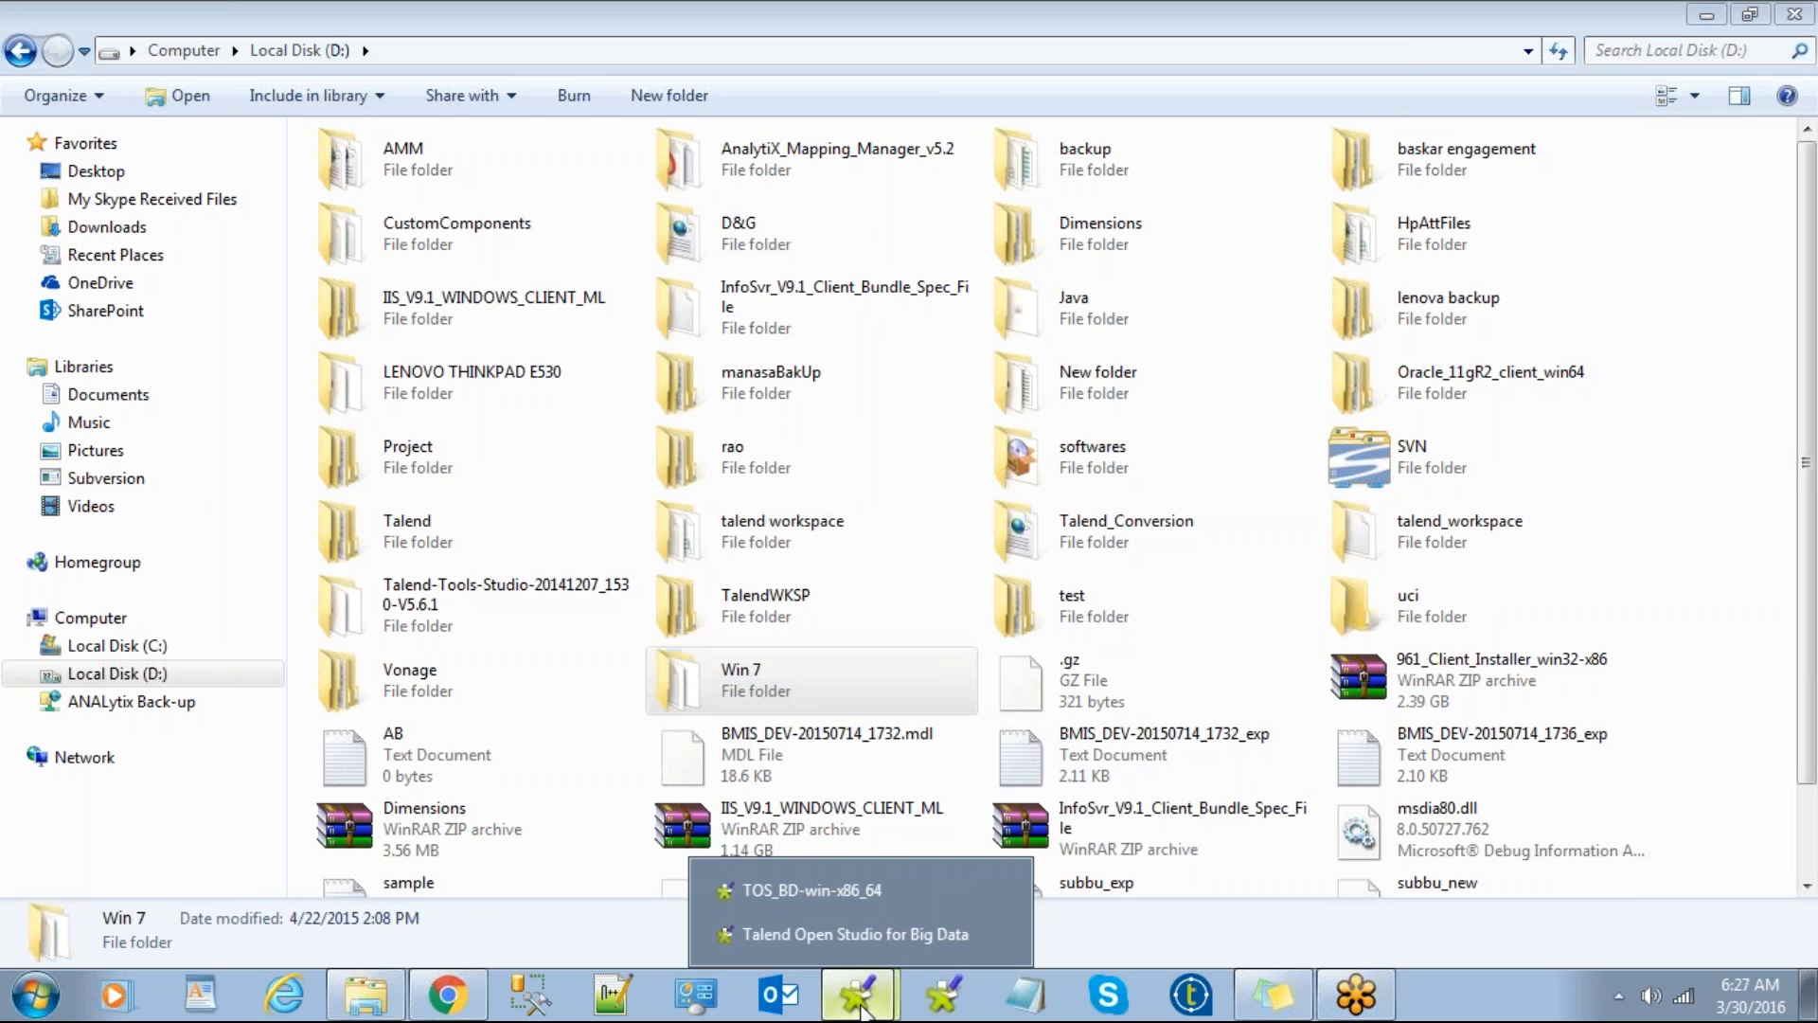
Step: Review the project dialog's workspace path, closing the folder browser without changing it
left_click(879, 930)
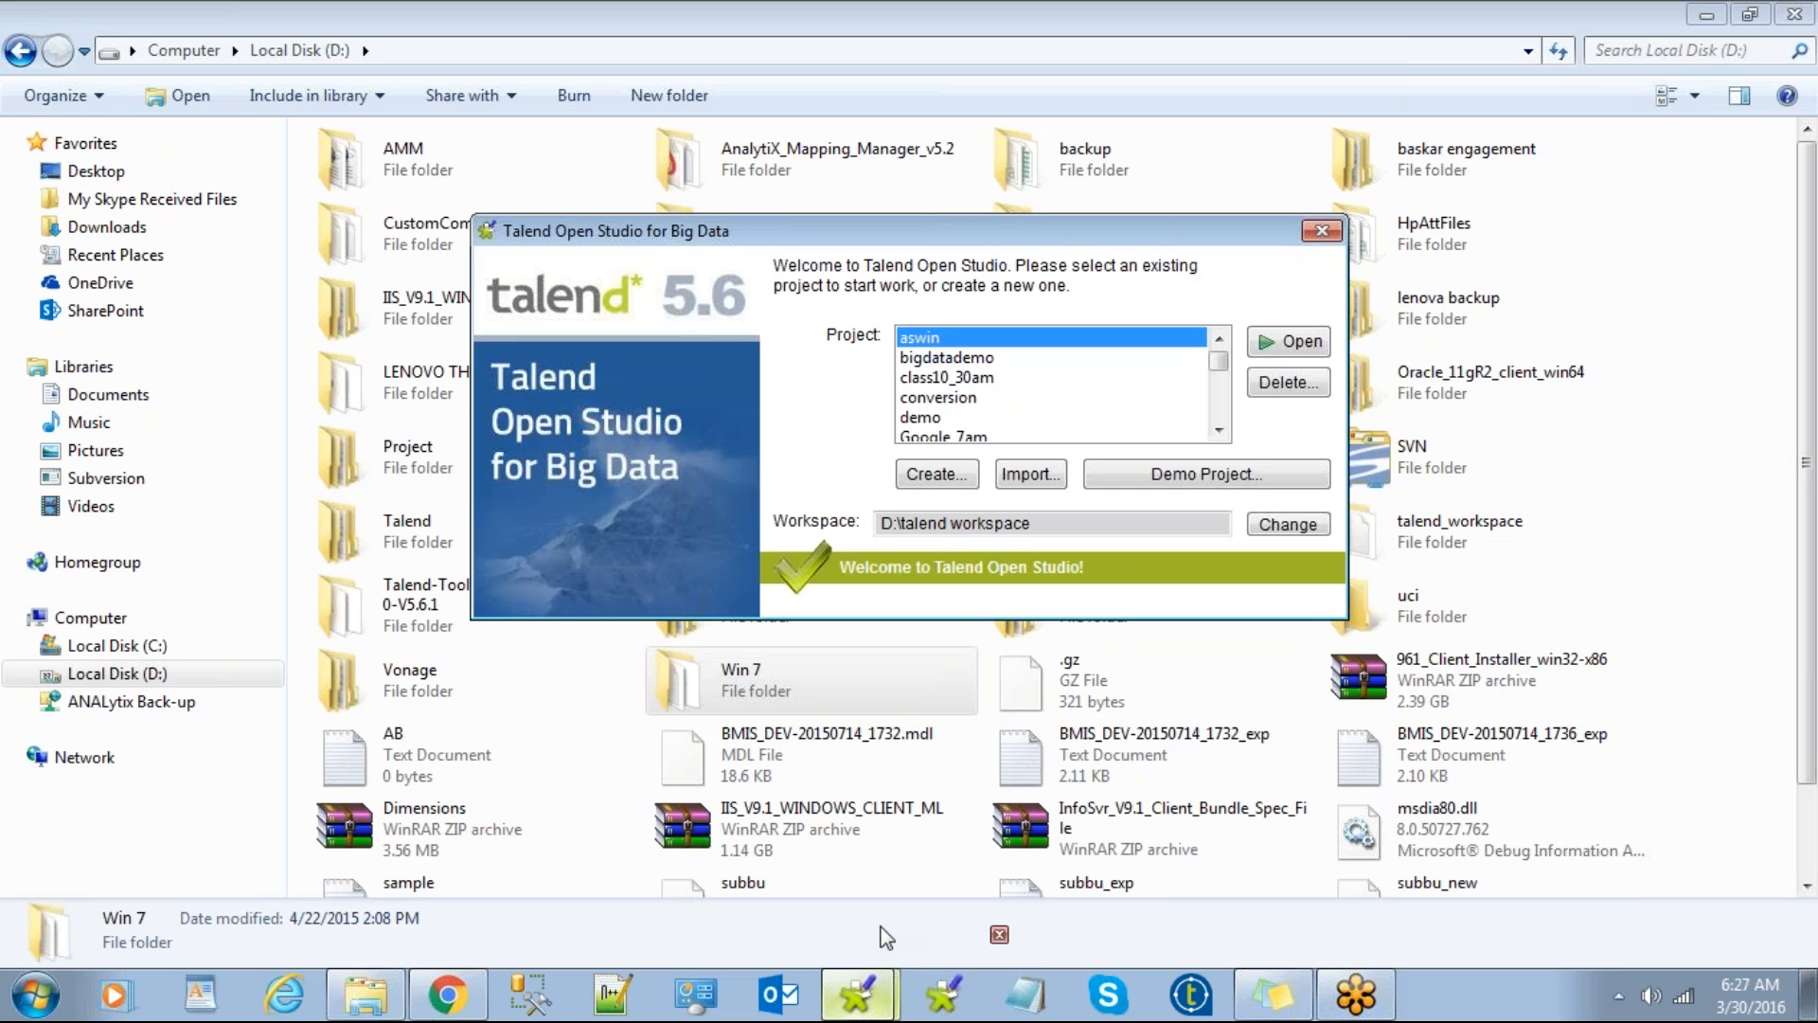
left_click_drag(879, 522, 1088, 525)
left_click(1278, 526)
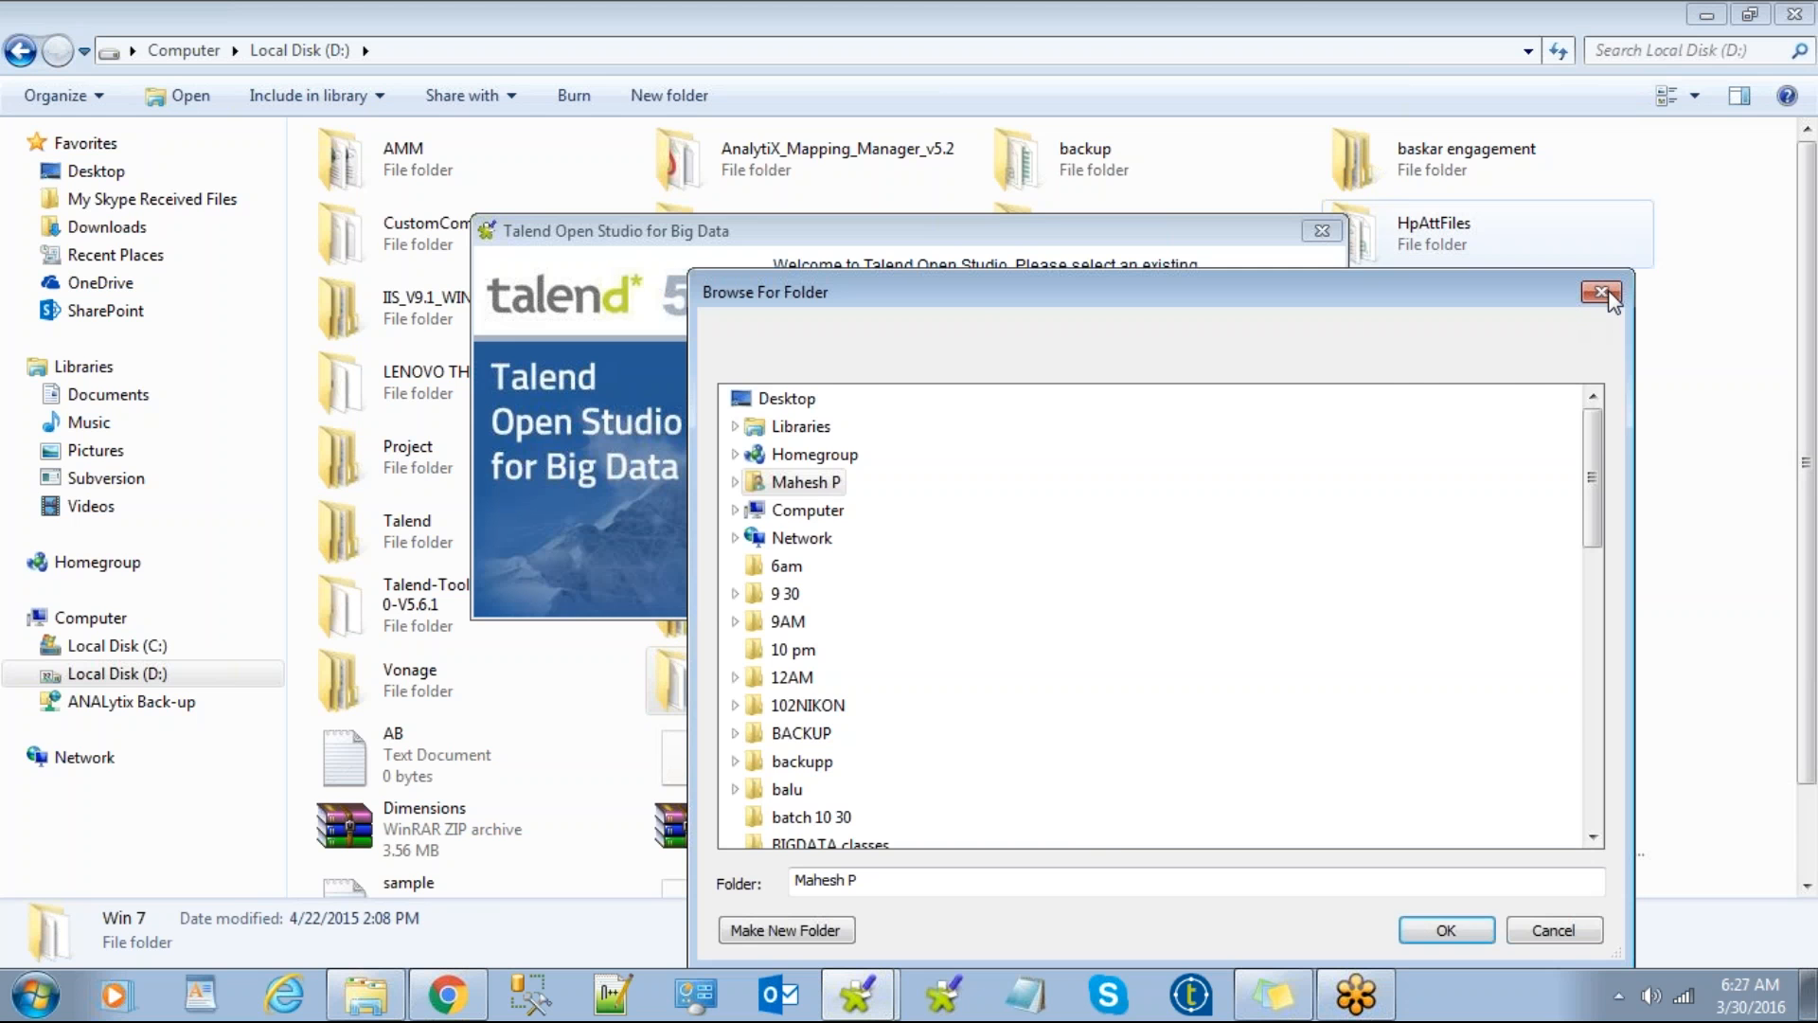
left_click(1602, 292)
Step: Move the Talend welcome dialog to the bottom-right and browse the D: drive's folders
left_click_drag(1174, 229, 1744, 610)
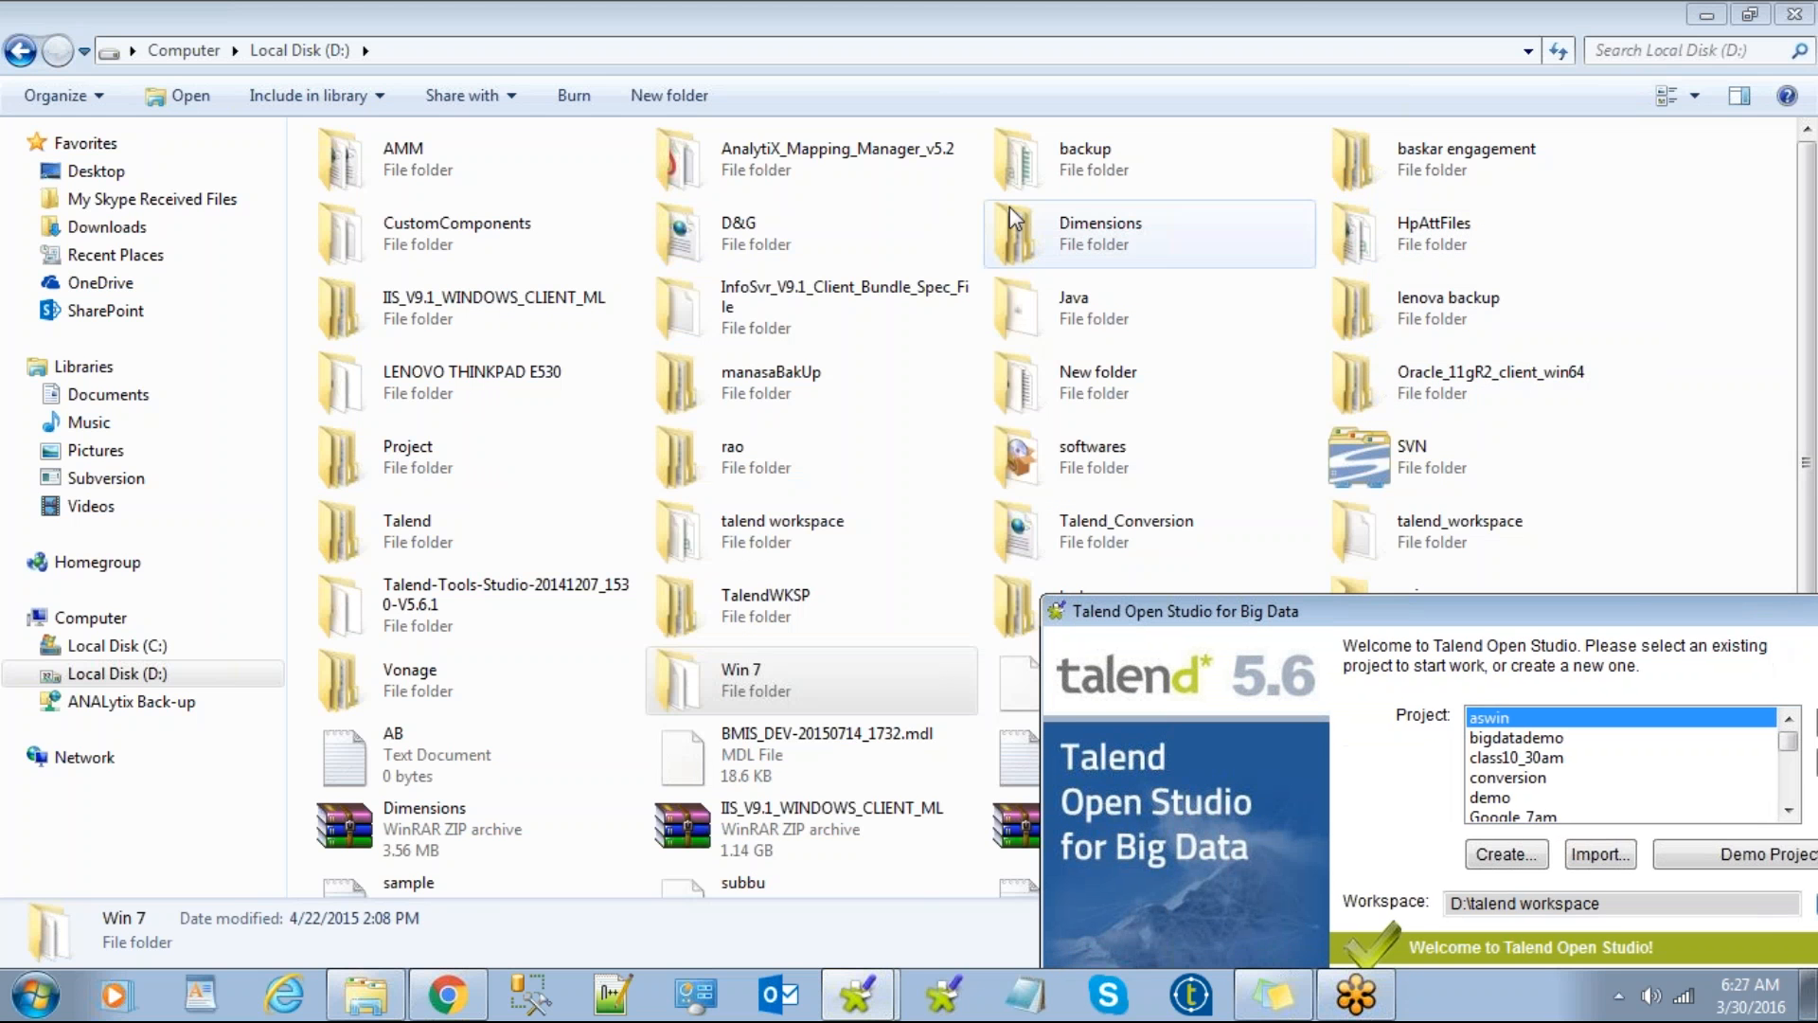
left_click(703, 245)
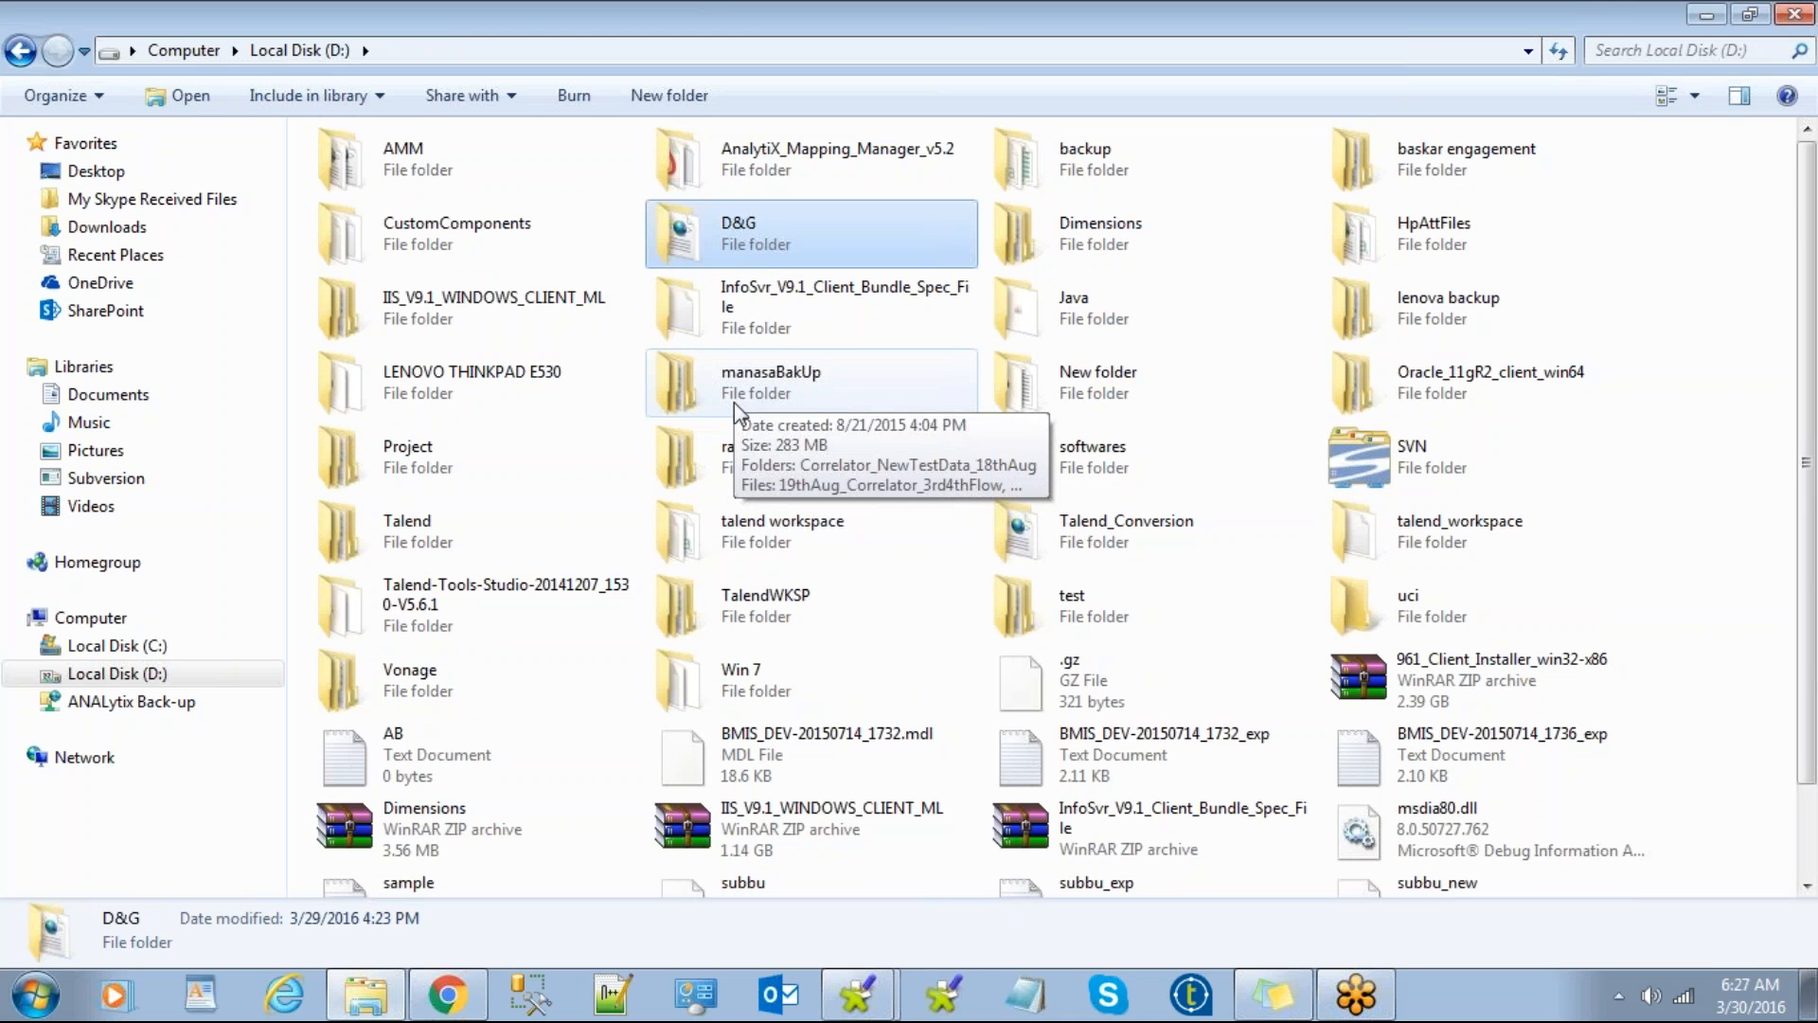
left_click(742, 530)
left_click(1070, 526)
left_click(1366, 596)
left_click(1089, 594)
key("w")
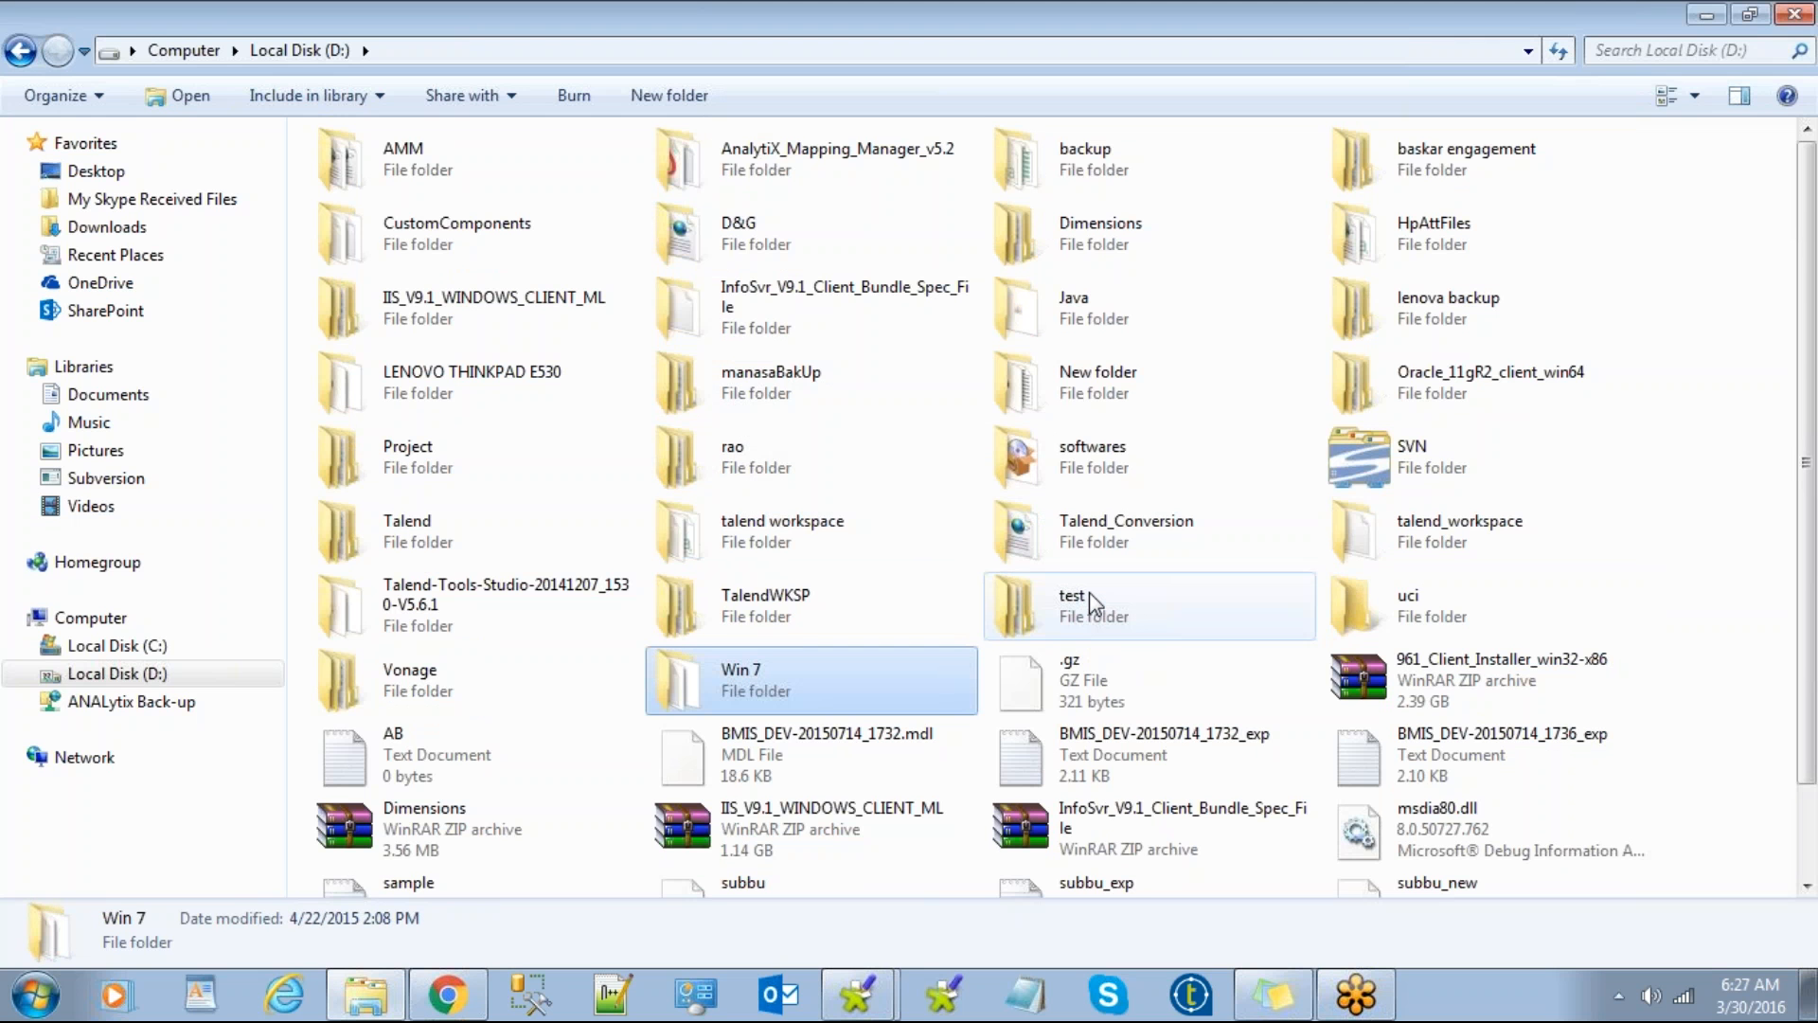
Step: Move the welcome dialog to the top centre and open the talend workspace folder in Explorer
mouse_move(875, 992)
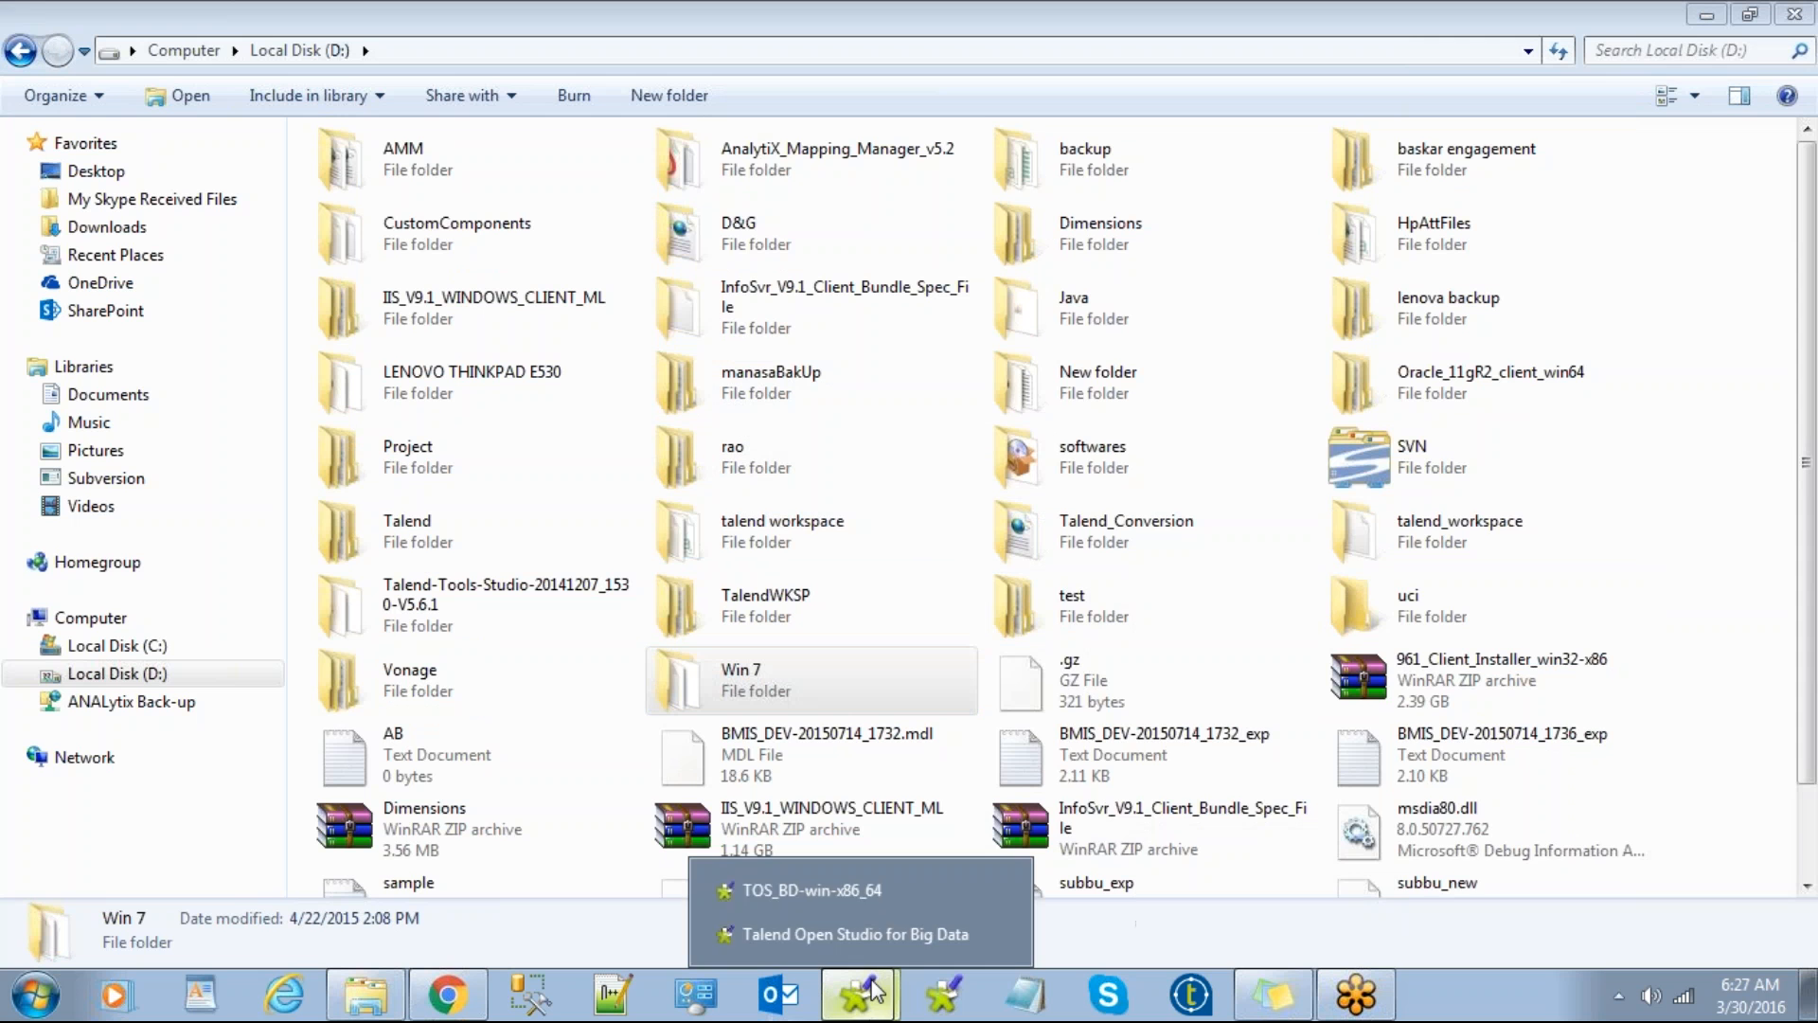
left_click(879, 927)
left_click_drag(1305, 612, 743, 116)
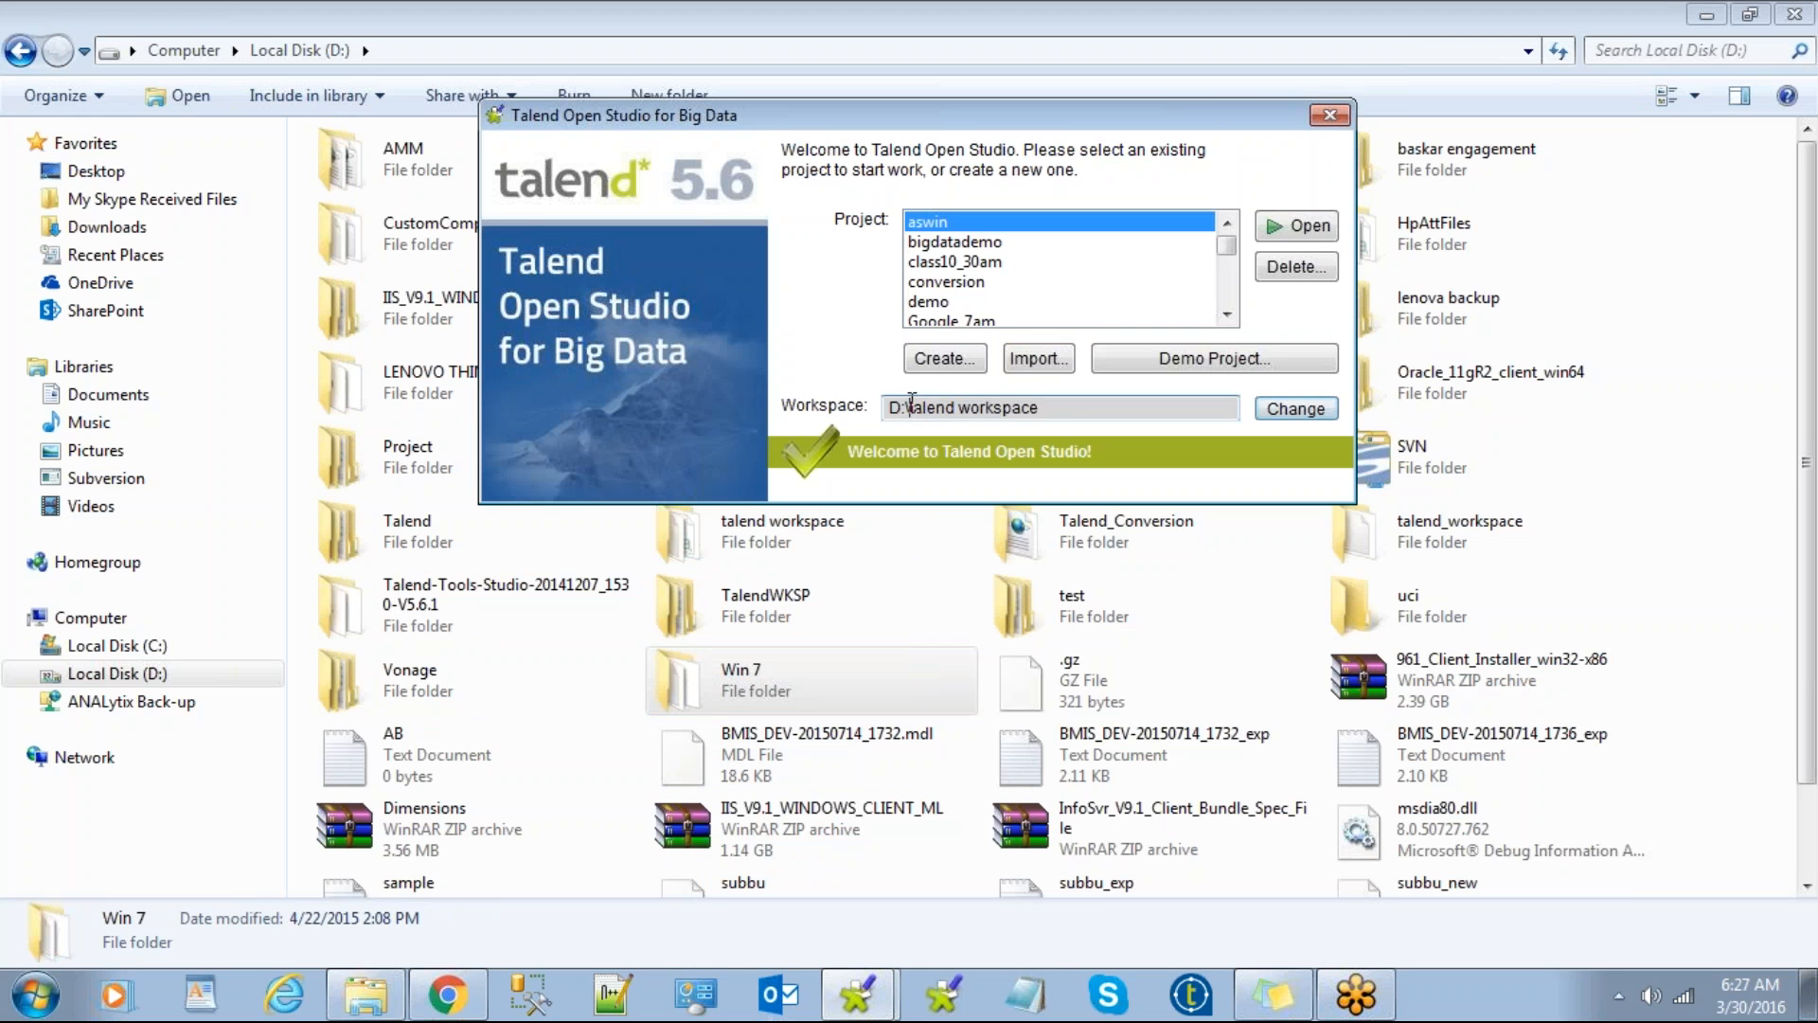
left_click_drag(912, 405, 1077, 405)
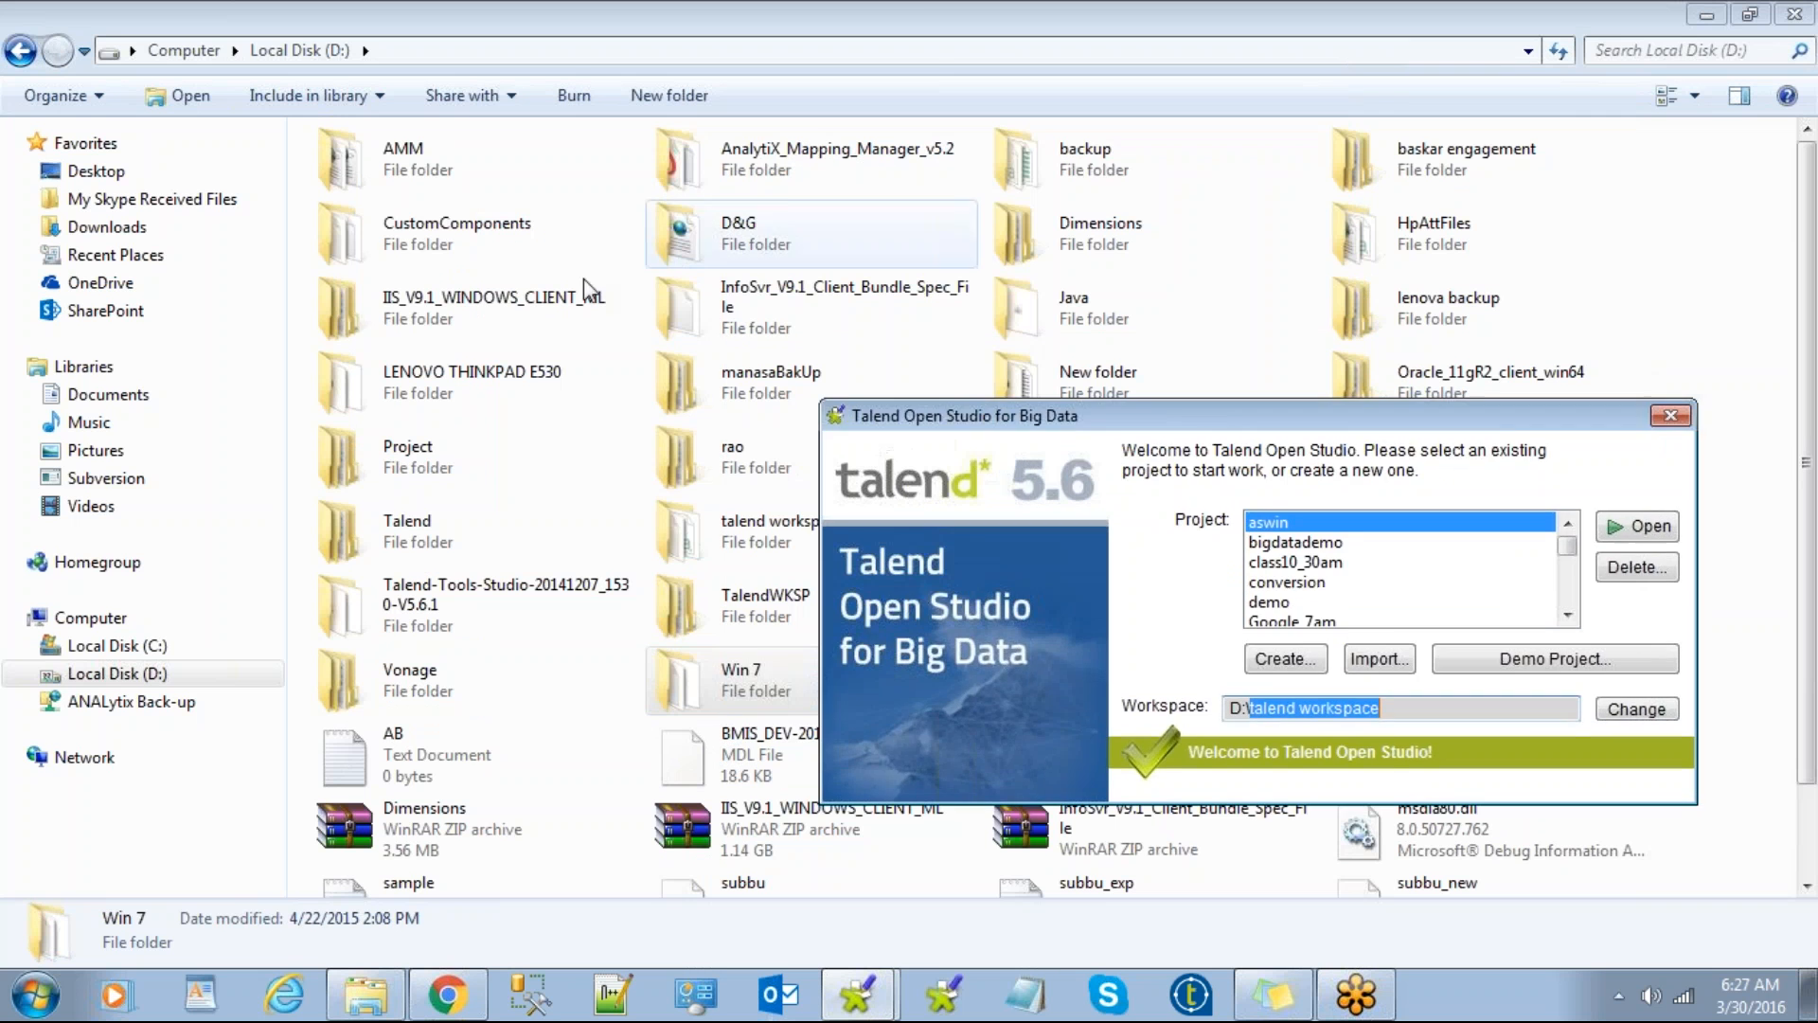
left_click(553, 293)
key("t")
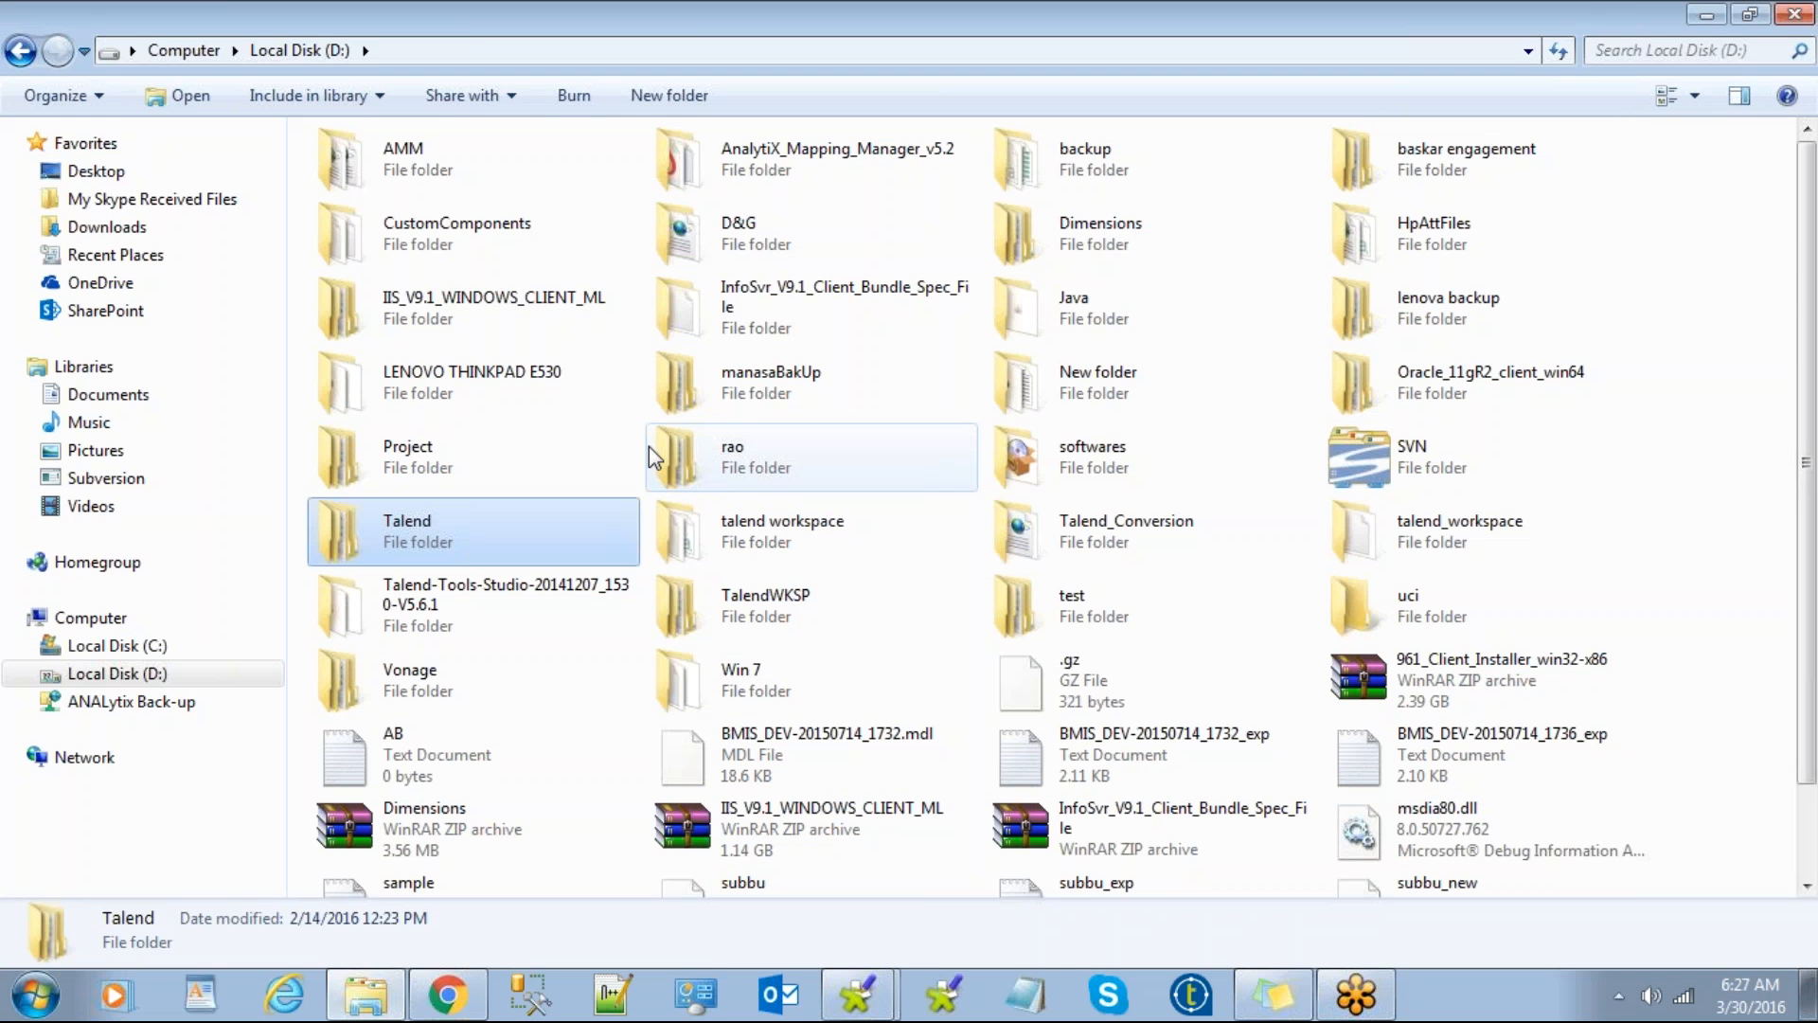
double_click(714, 532)
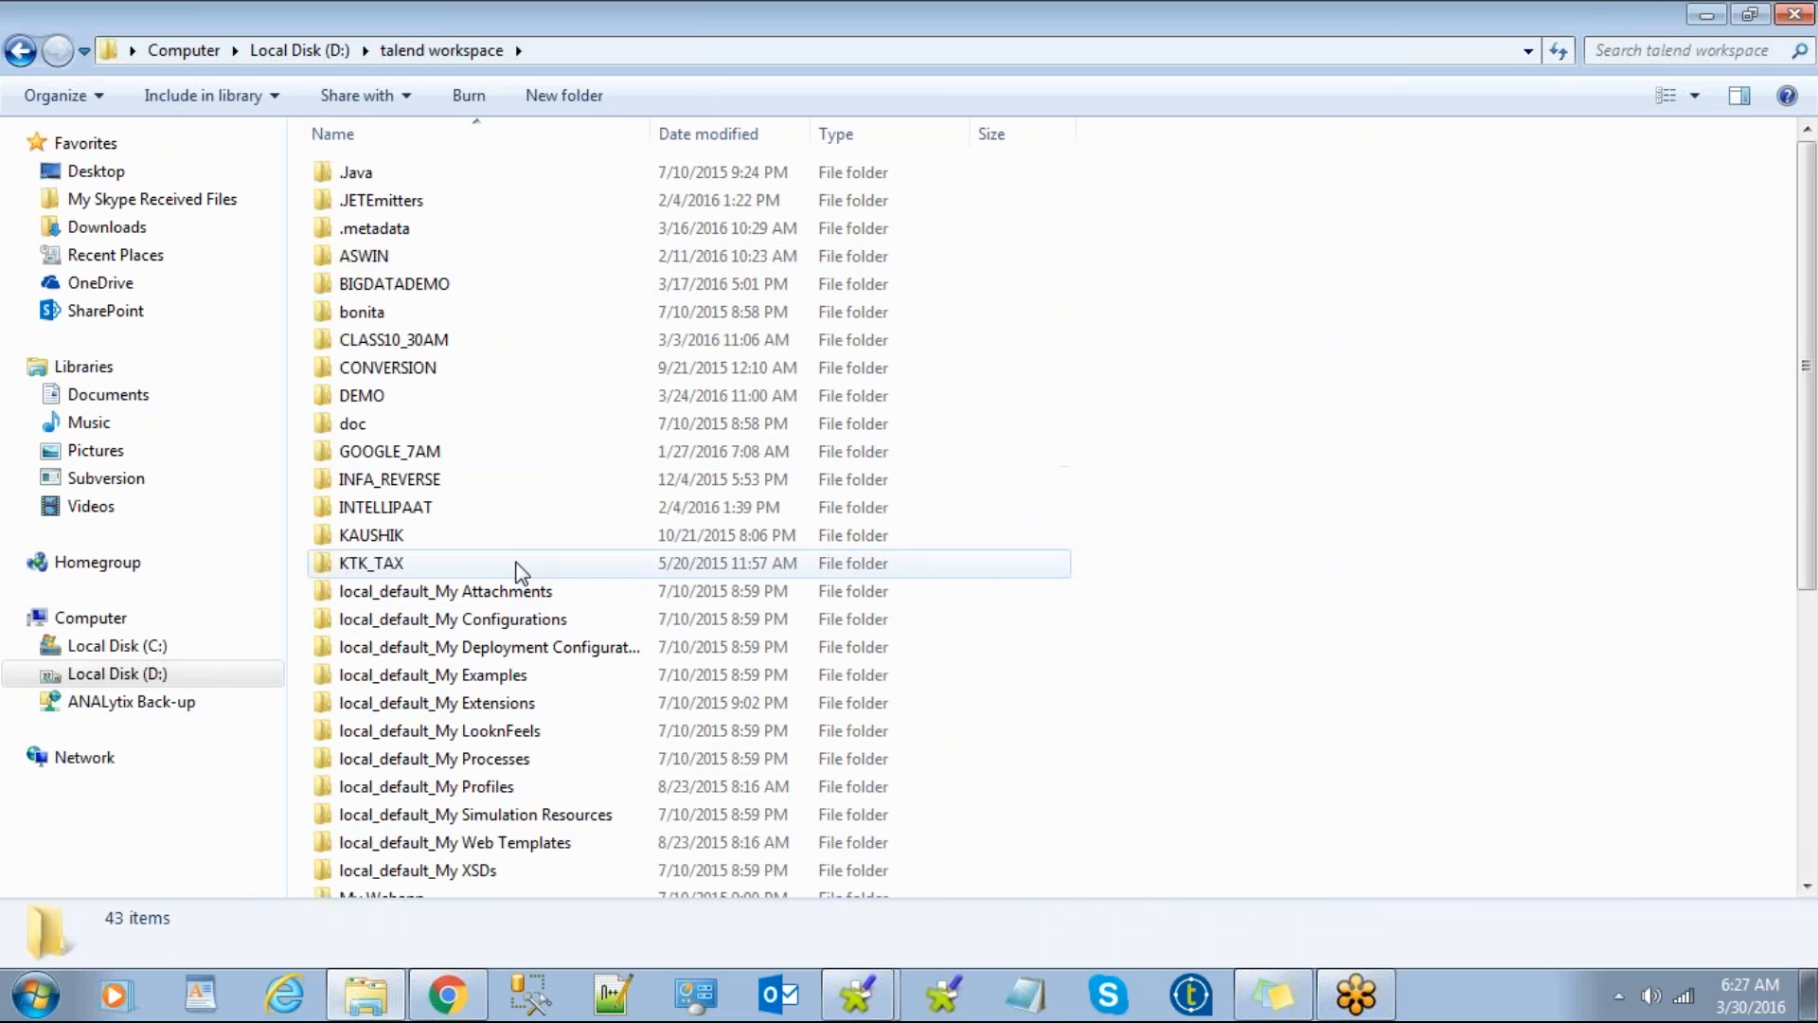
Step: Open the YUSAF project's metadata folder inside talend workspace
scroll(526, 508, "down", 4)
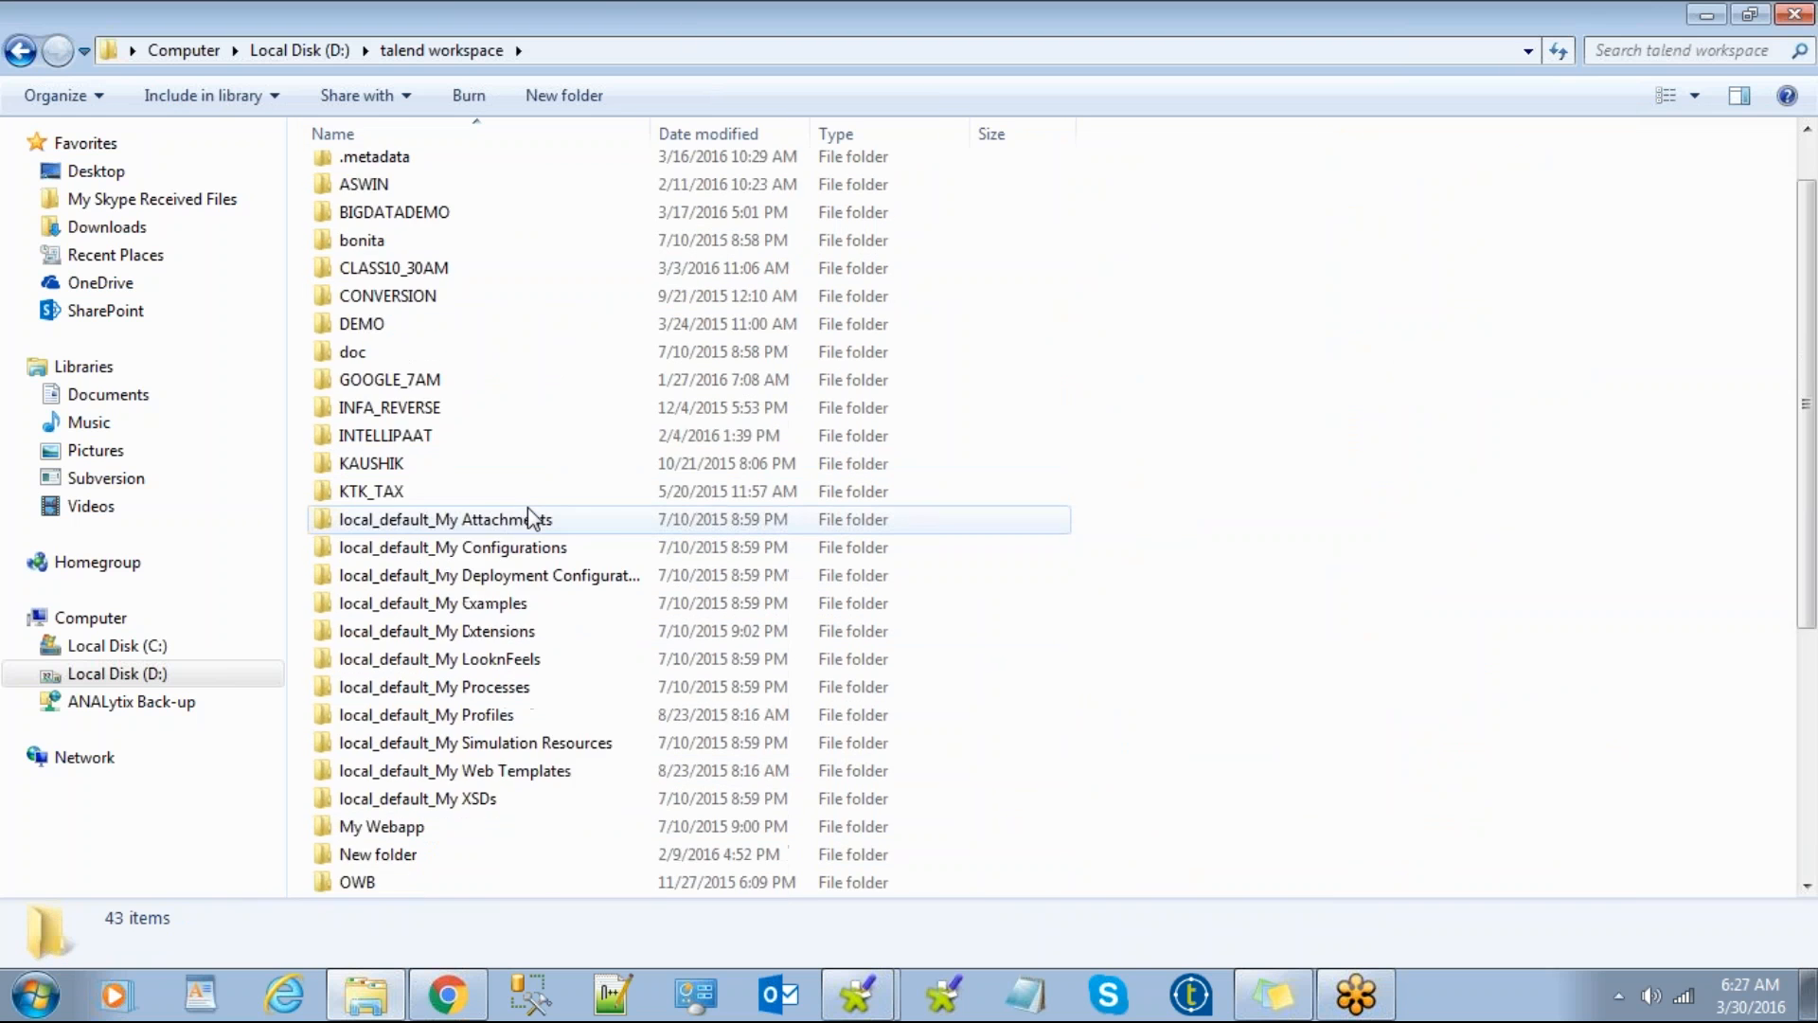
scroll(528, 512, "down", 2)
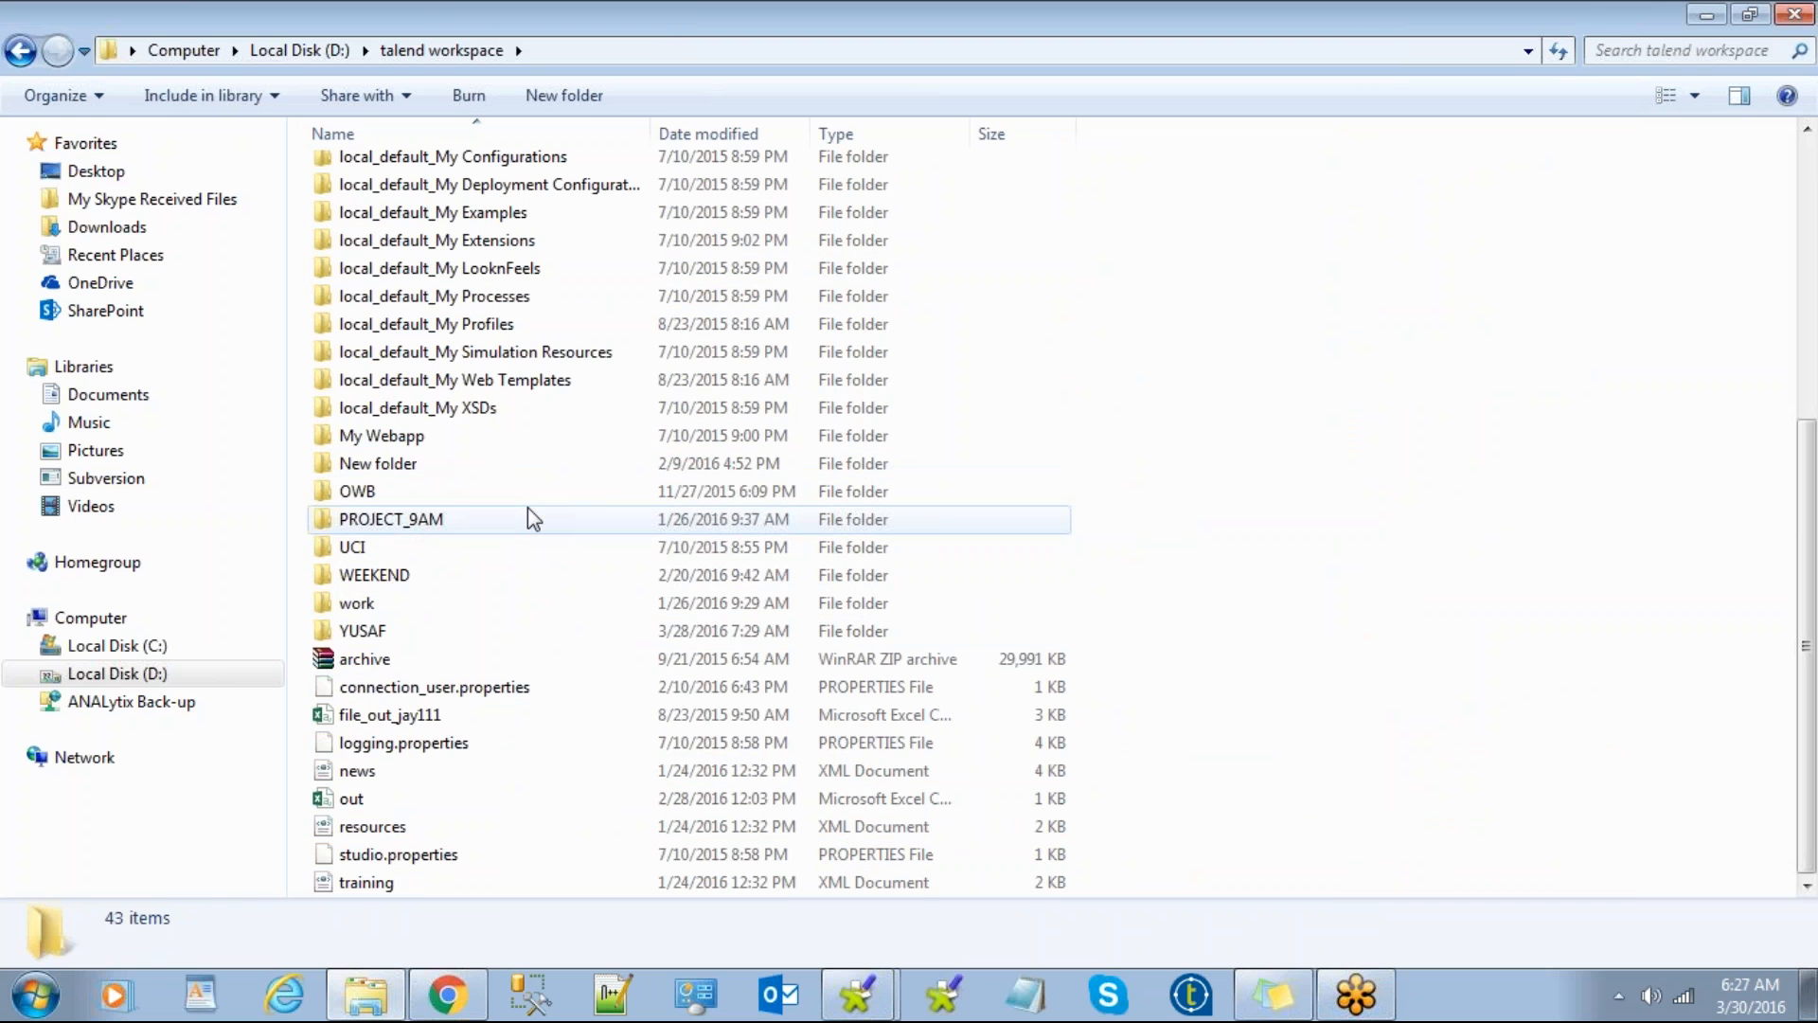
scroll(583, 584, "up", 3)
scroll(584, 584, "up", 2)
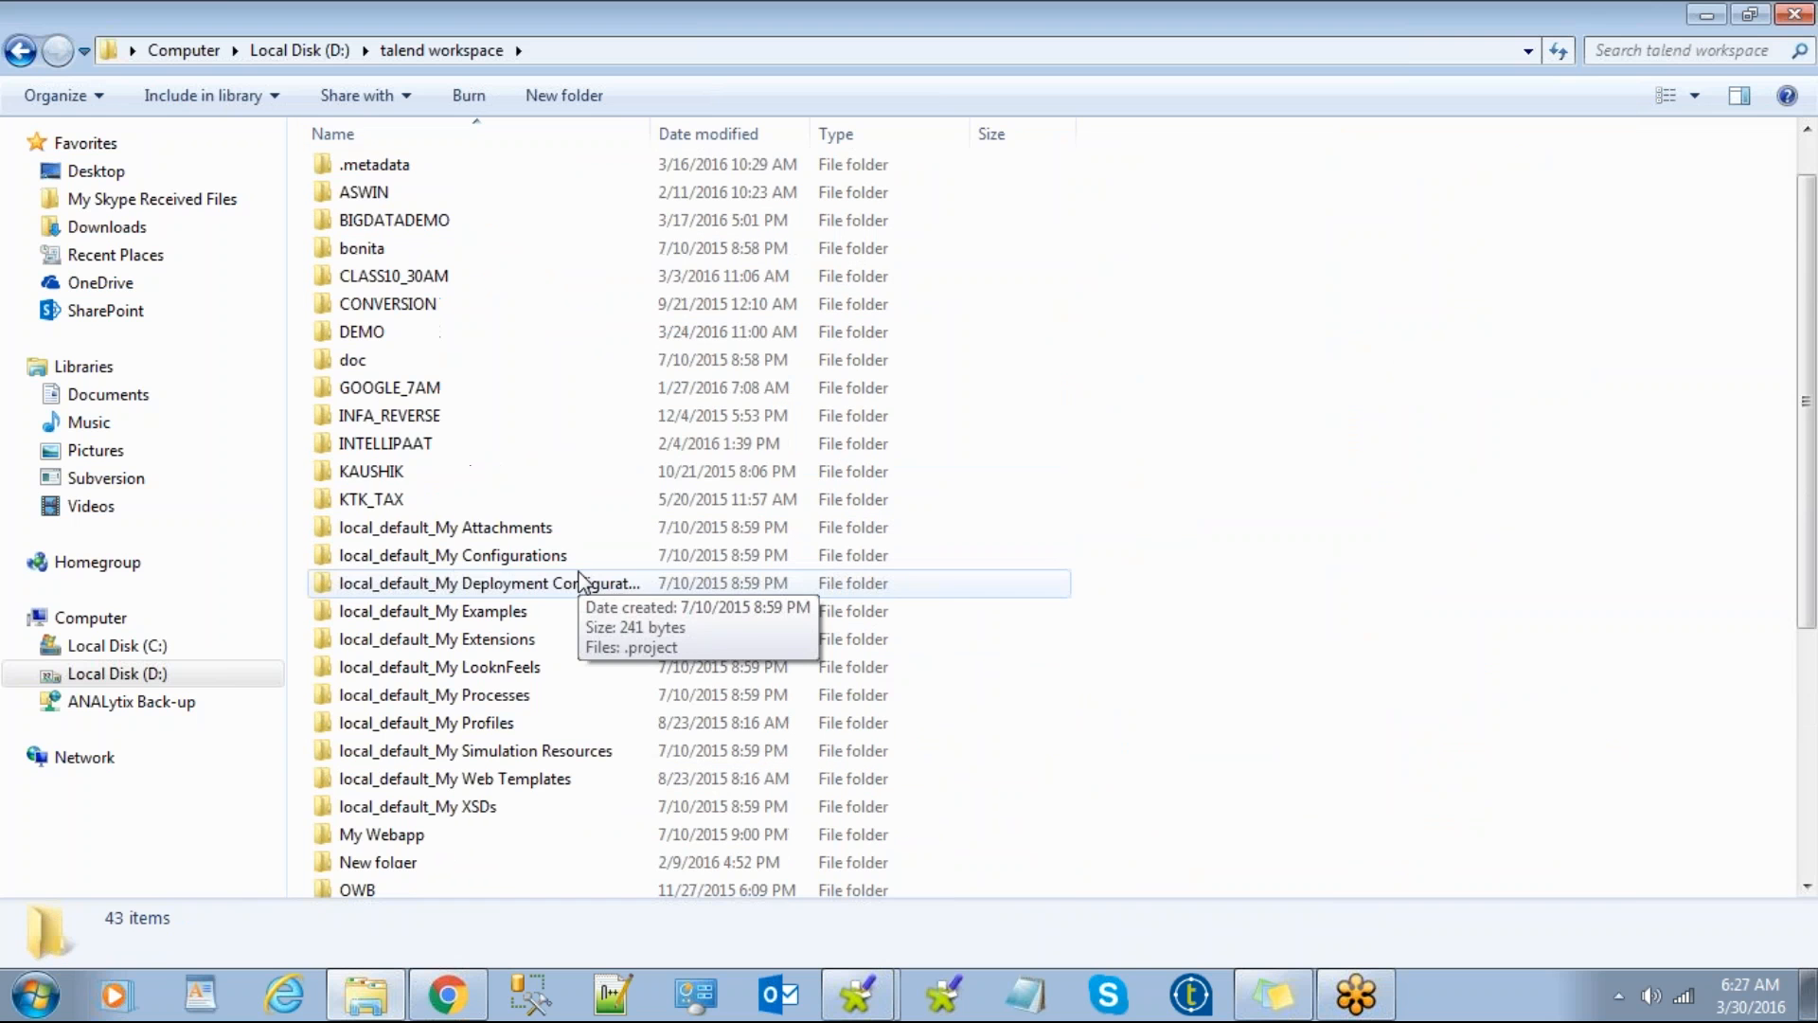
scroll(509, 469, "down", 5)
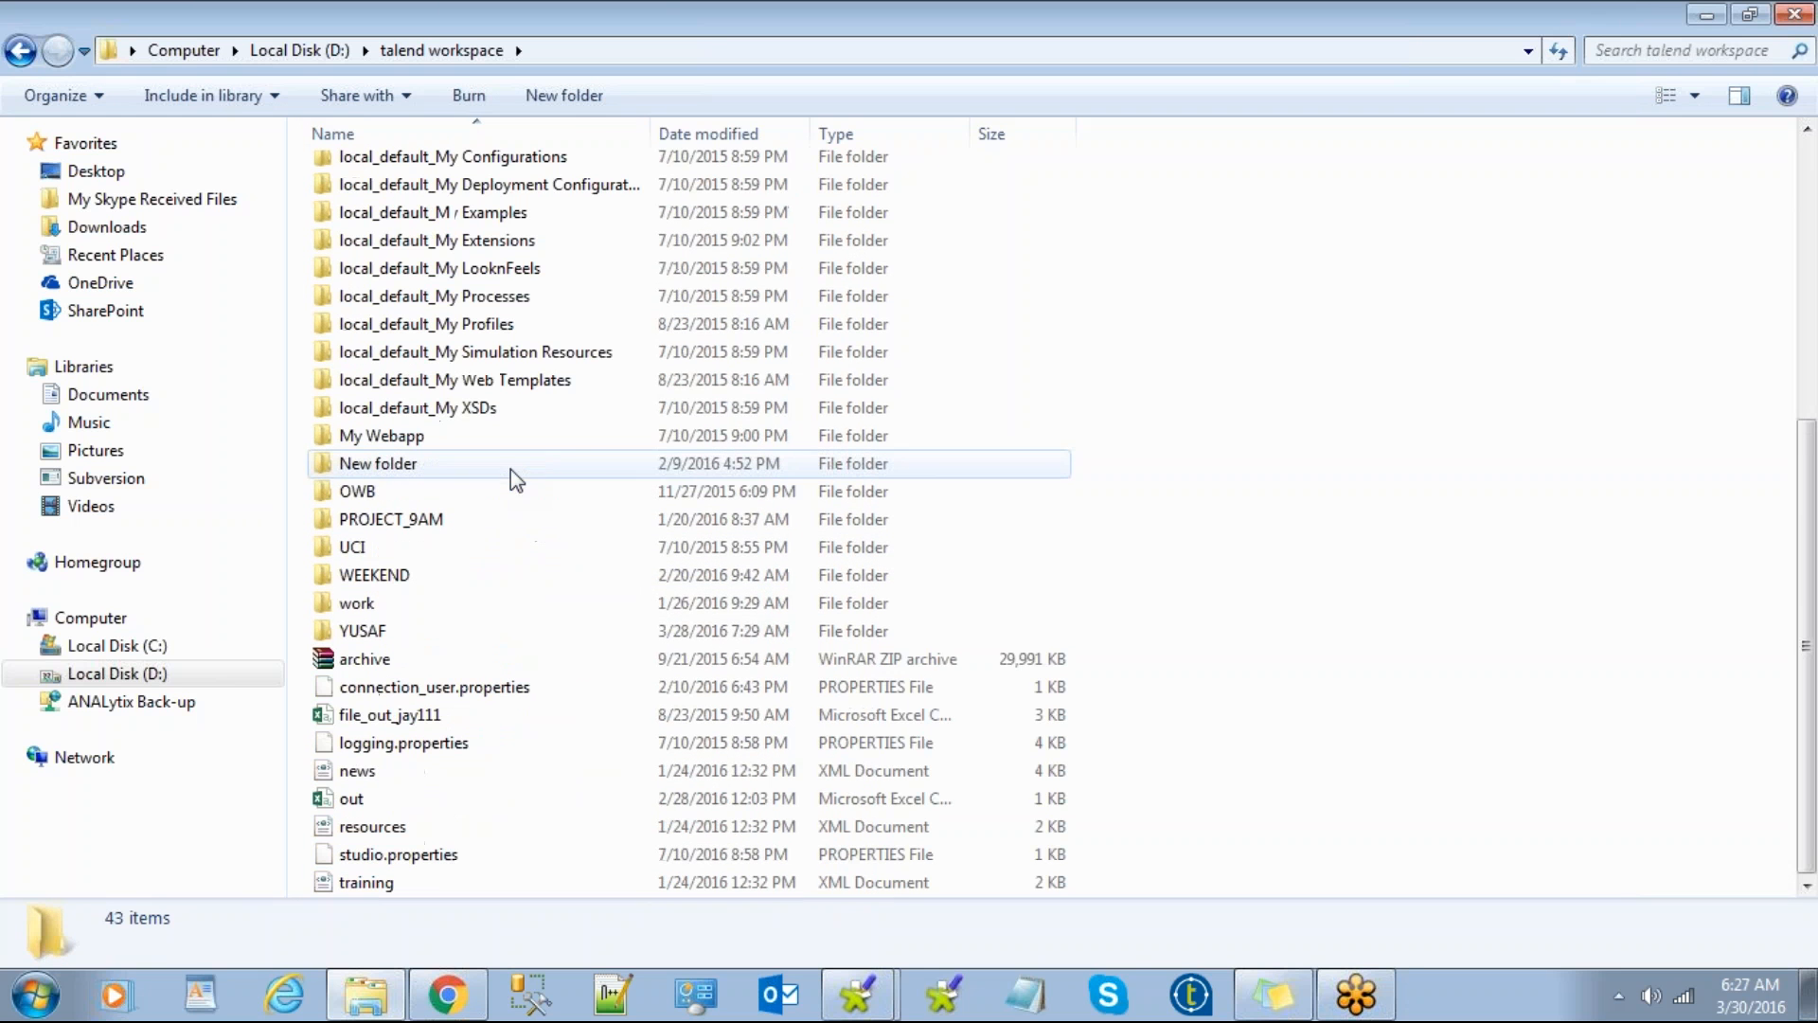
double_click(409, 634)
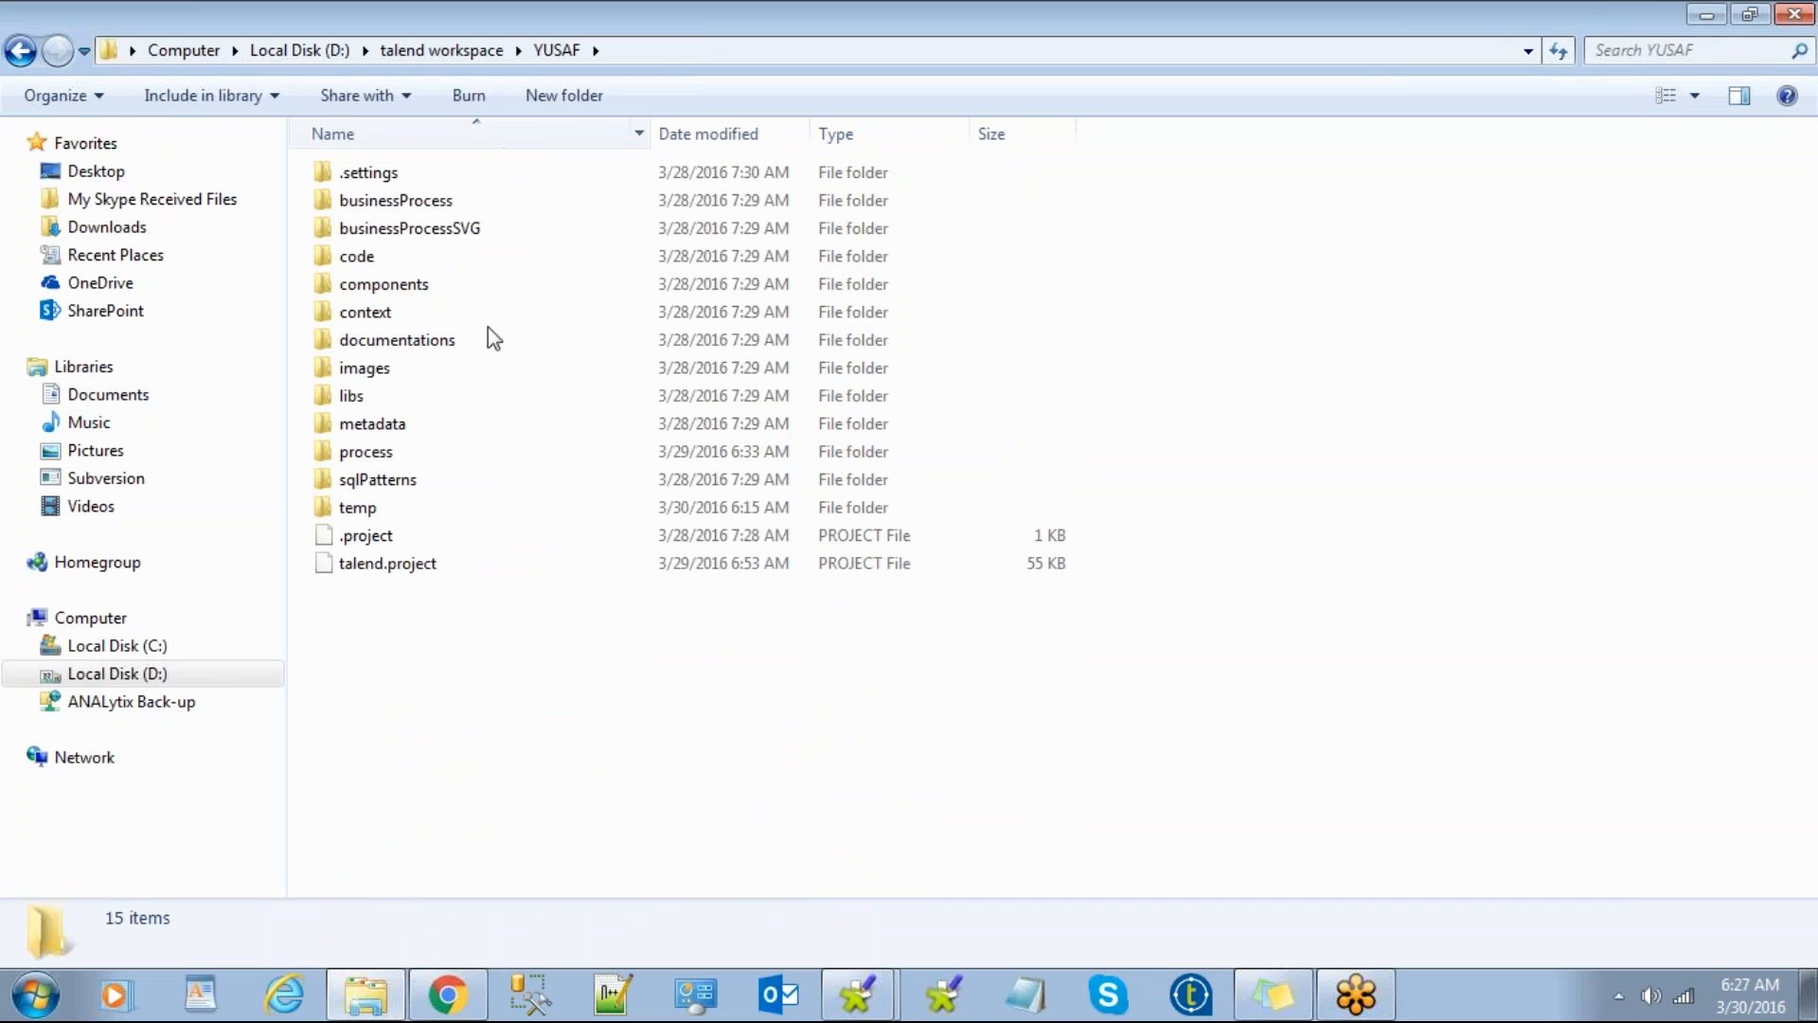
double_click(471, 425)
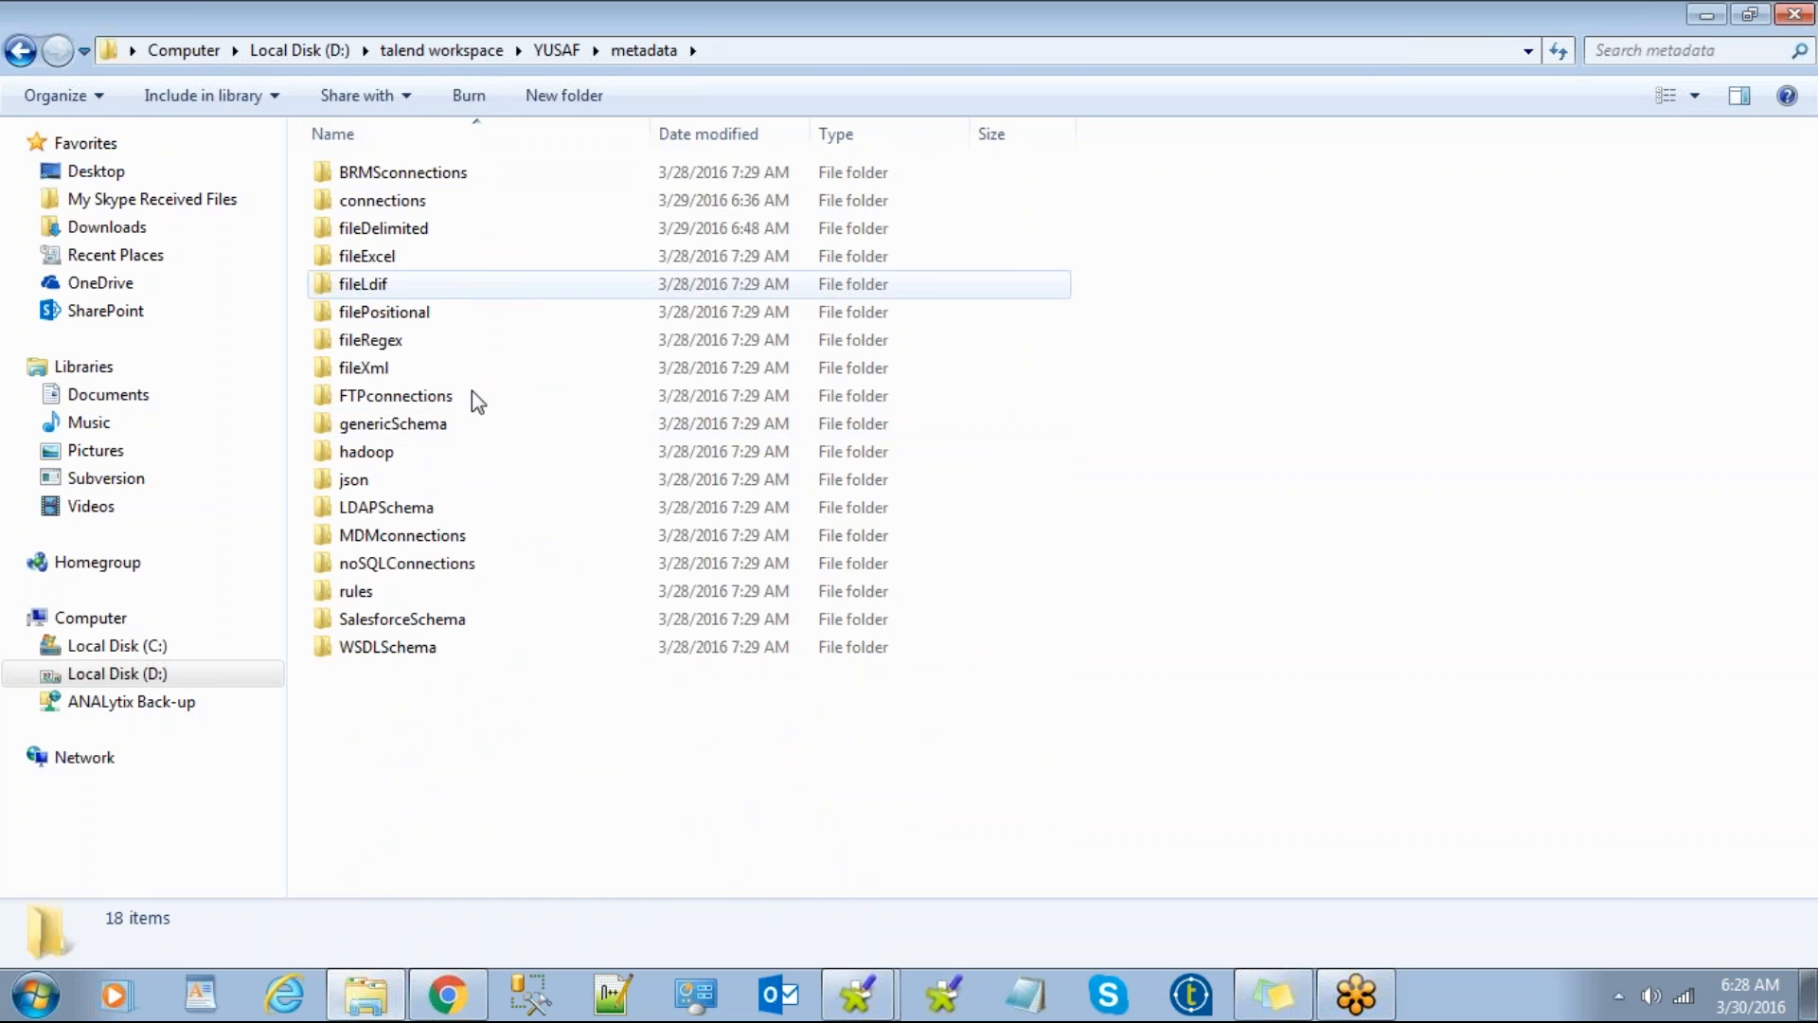
Step: Open the fileDelimited folder and bring up the context menu for empfile_0.1
left_click(418, 269)
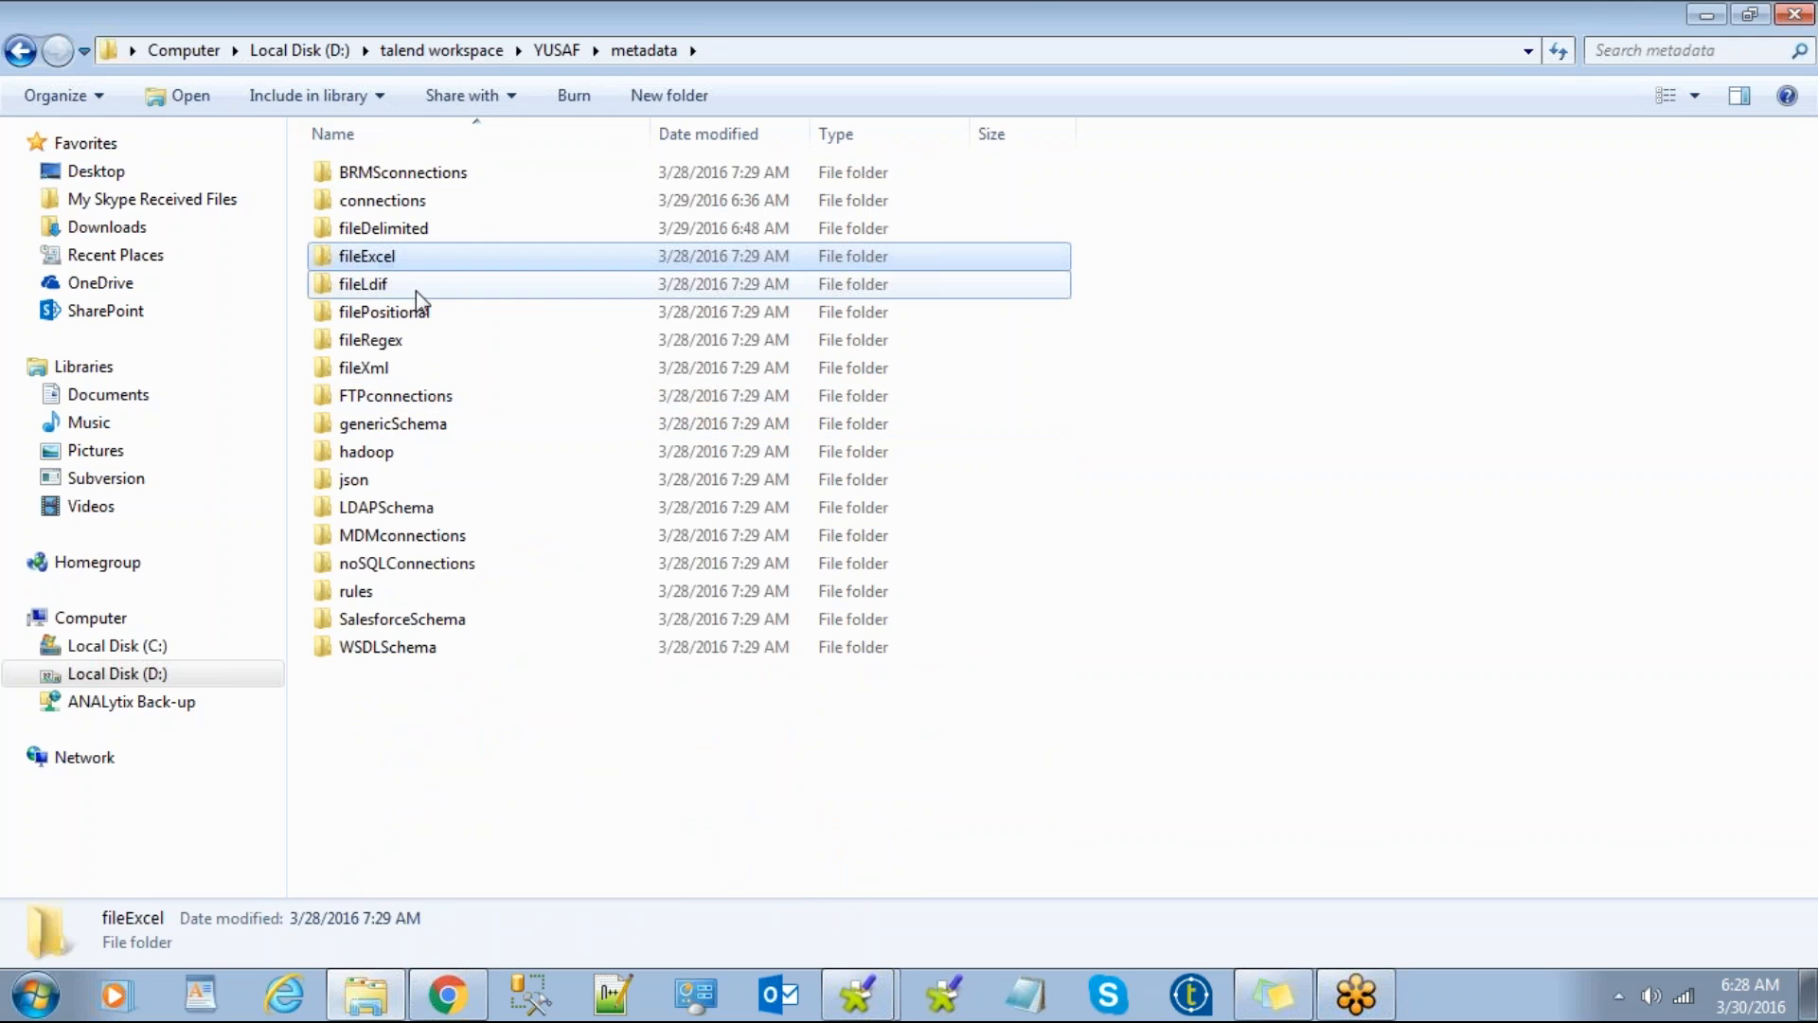
left_click(419, 317)
left_click(418, 346)
left_click(420, 397)
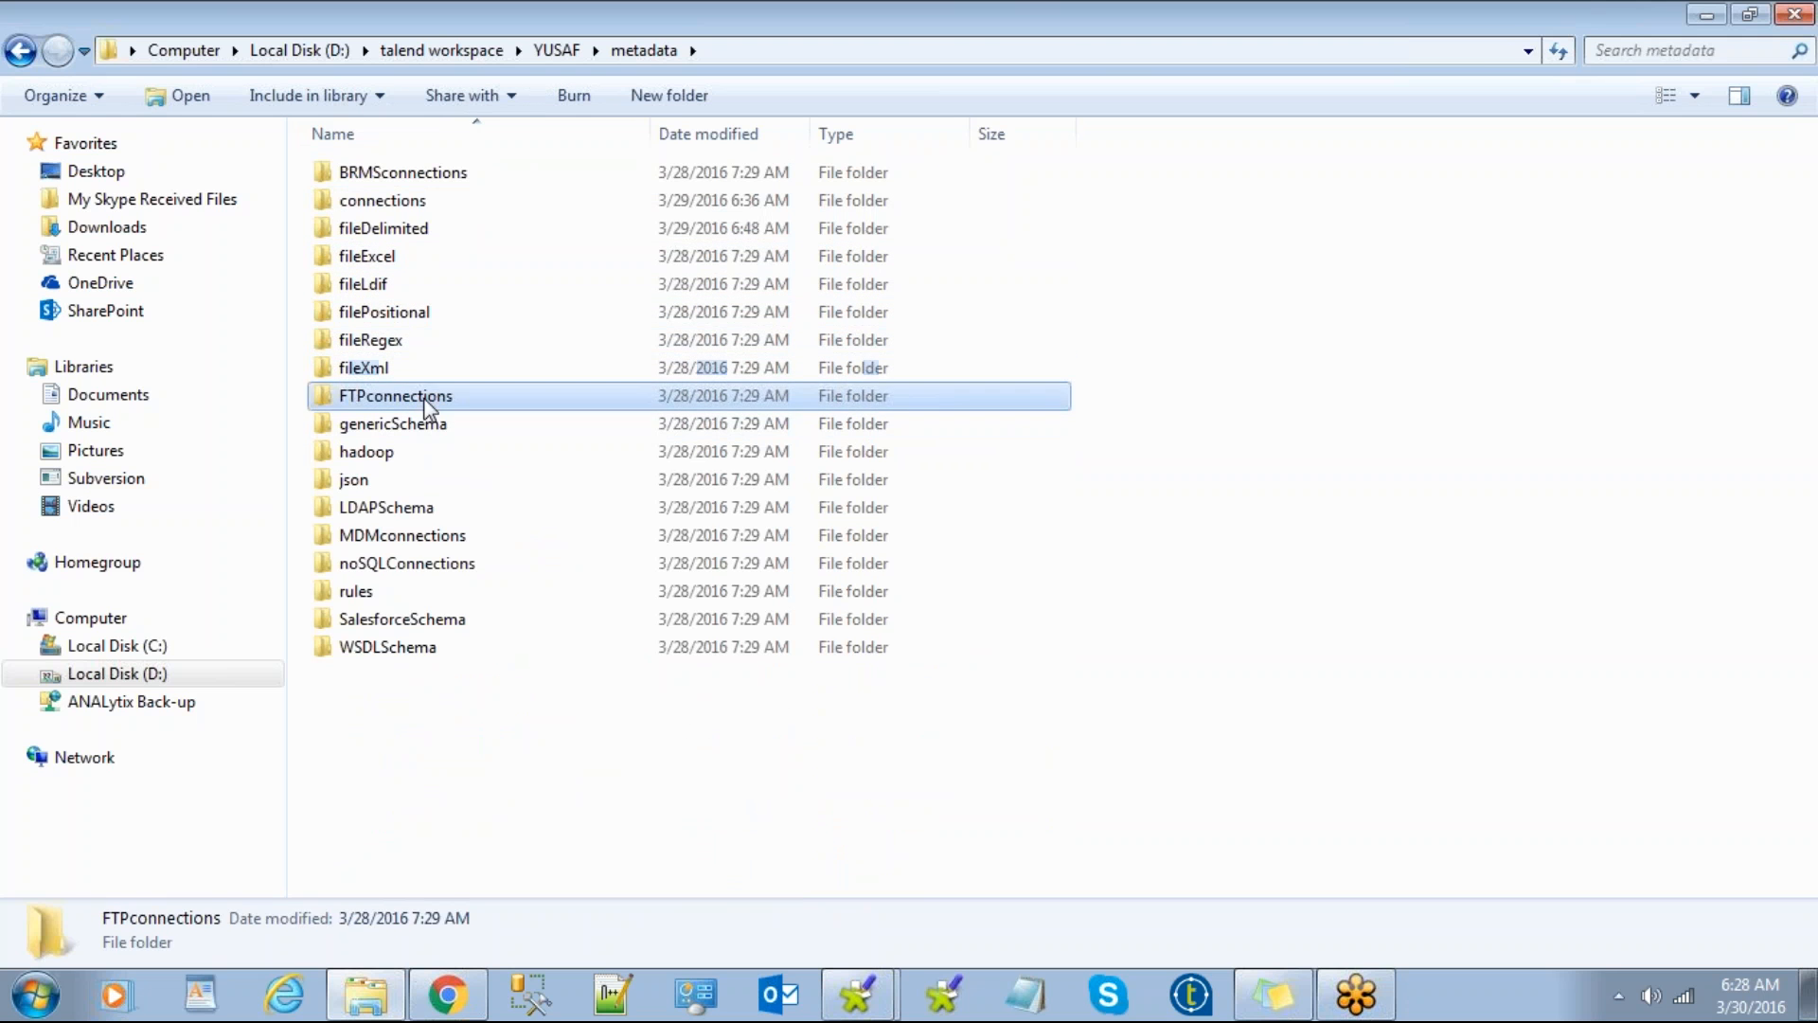
left_click(422, 313)
left_click(419, 247)
double_click(419, 235)
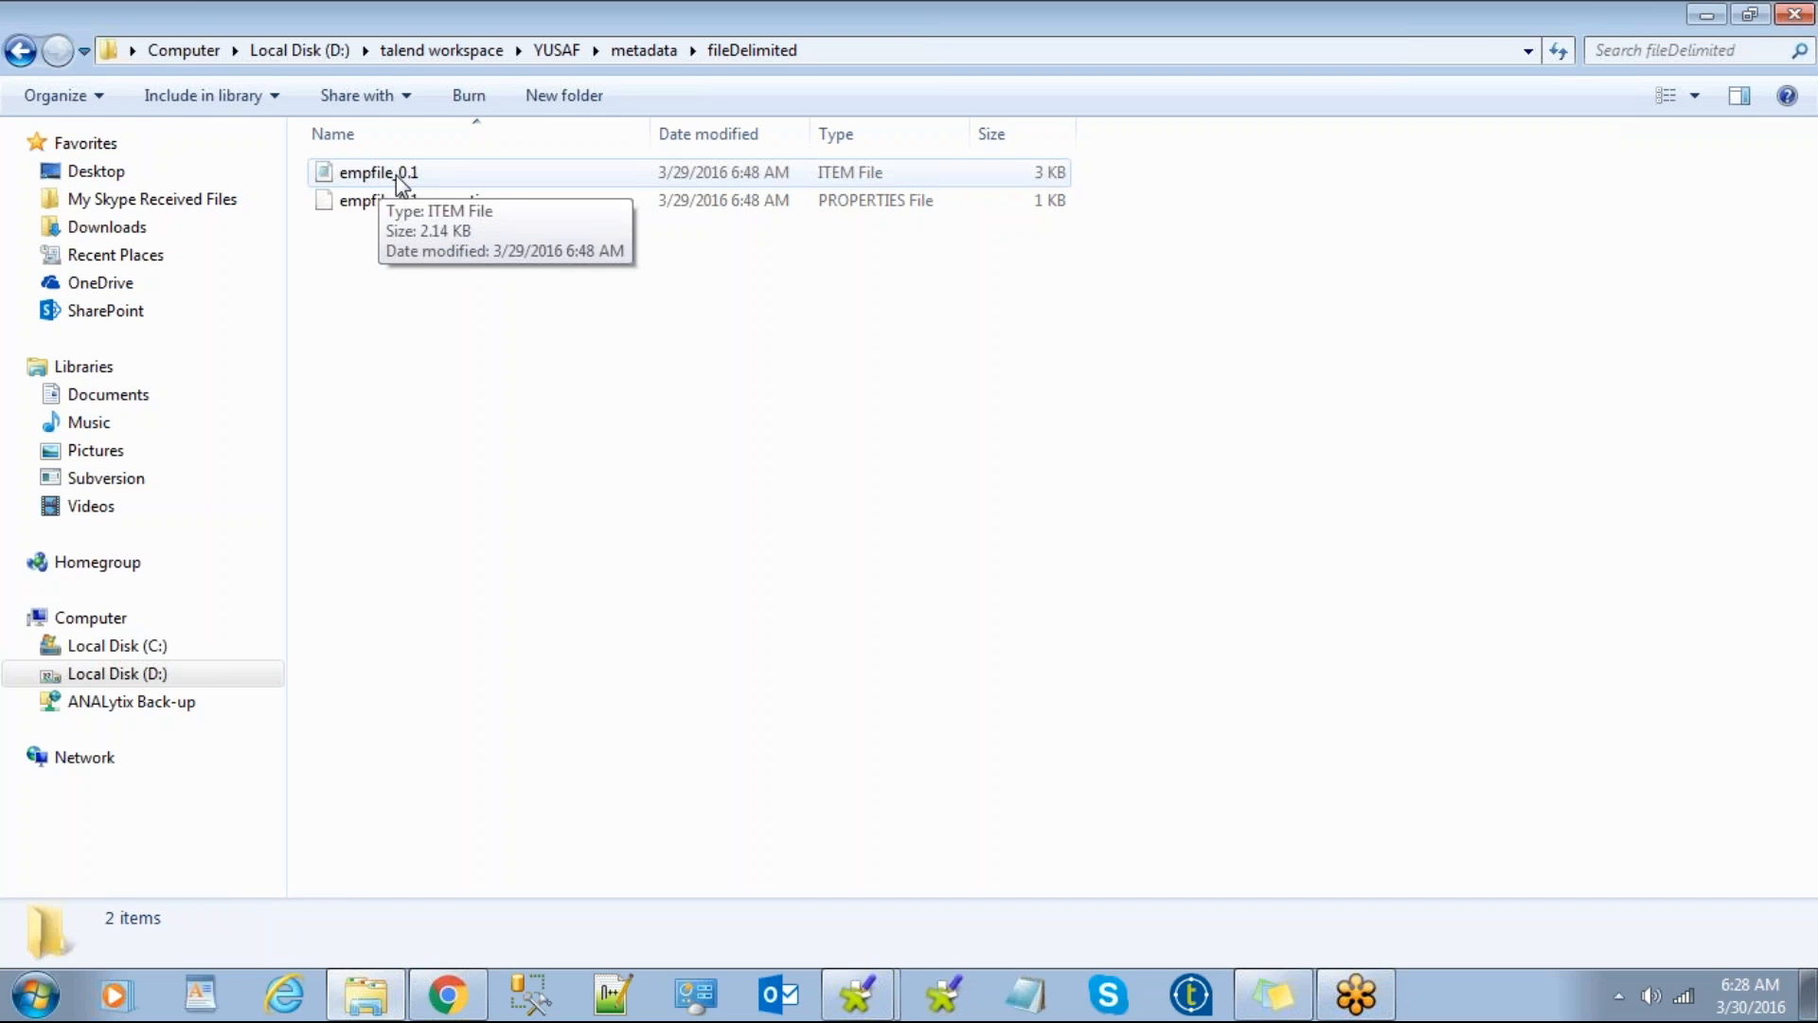
left_click(398, 180)
right_click(396, 173)
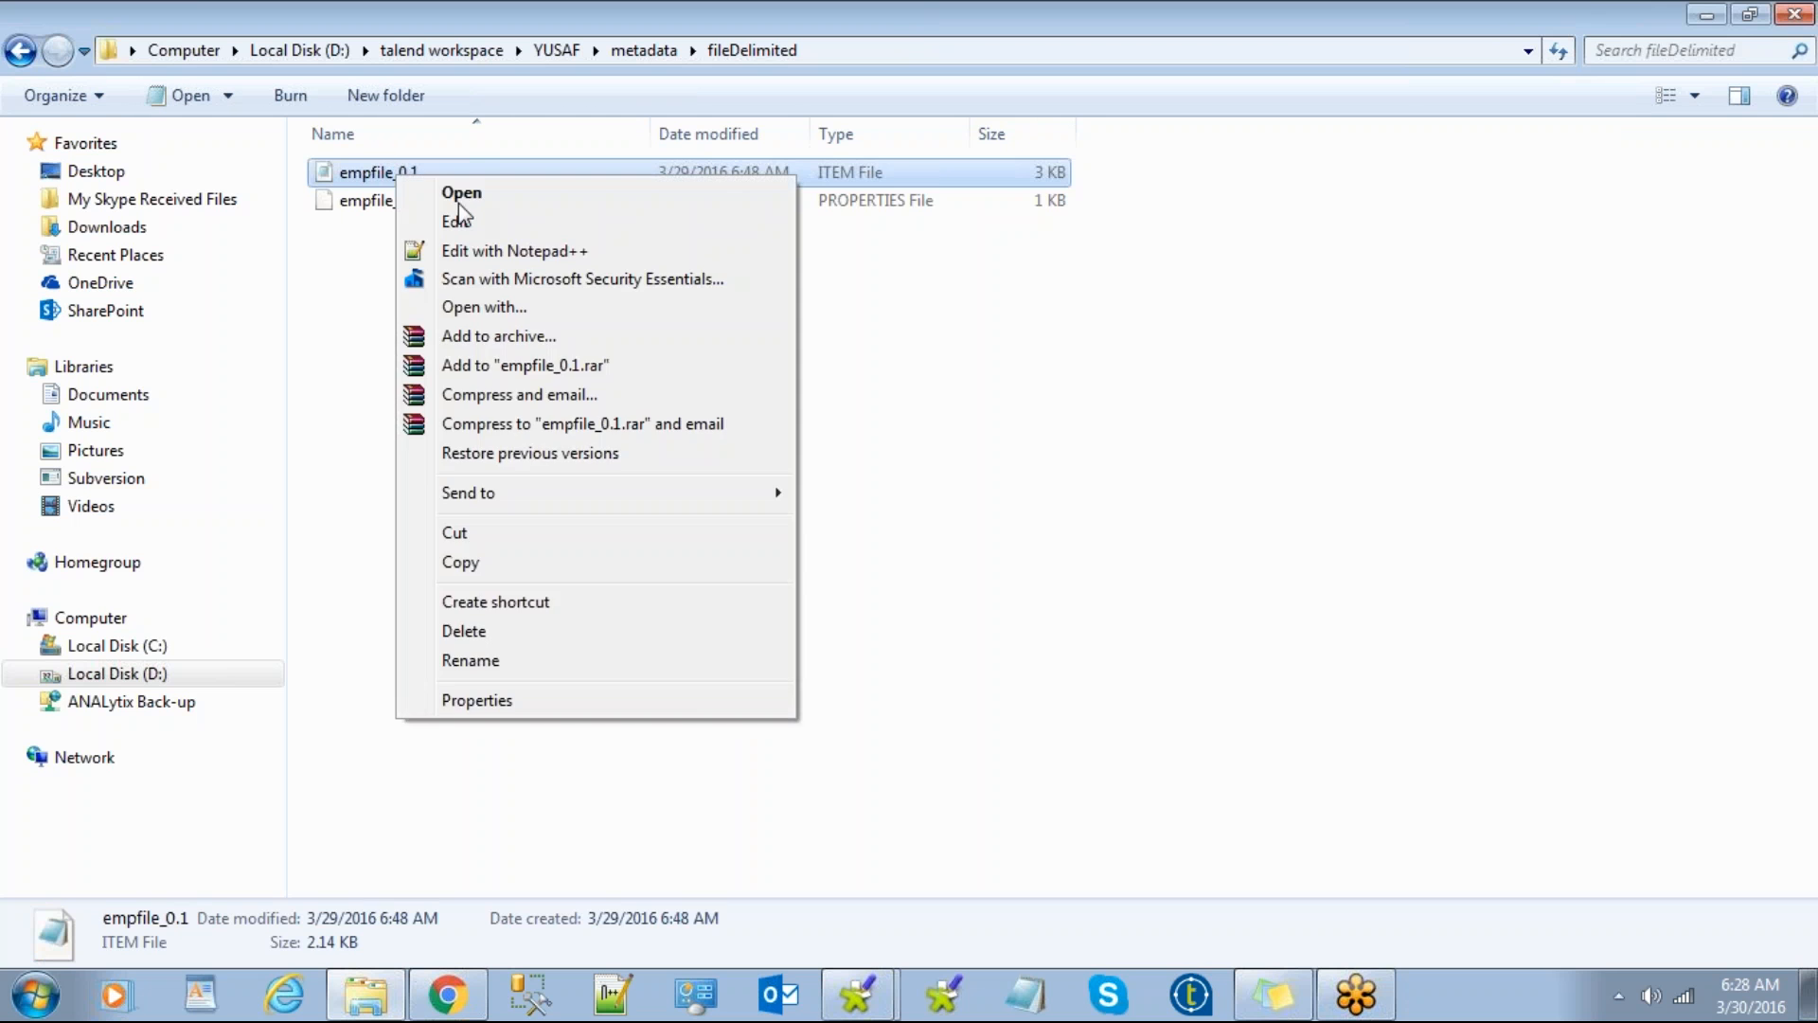
Step: View the empfile_0.1.item schema XML in Notepad++, then close the file
left_click(487, 250)
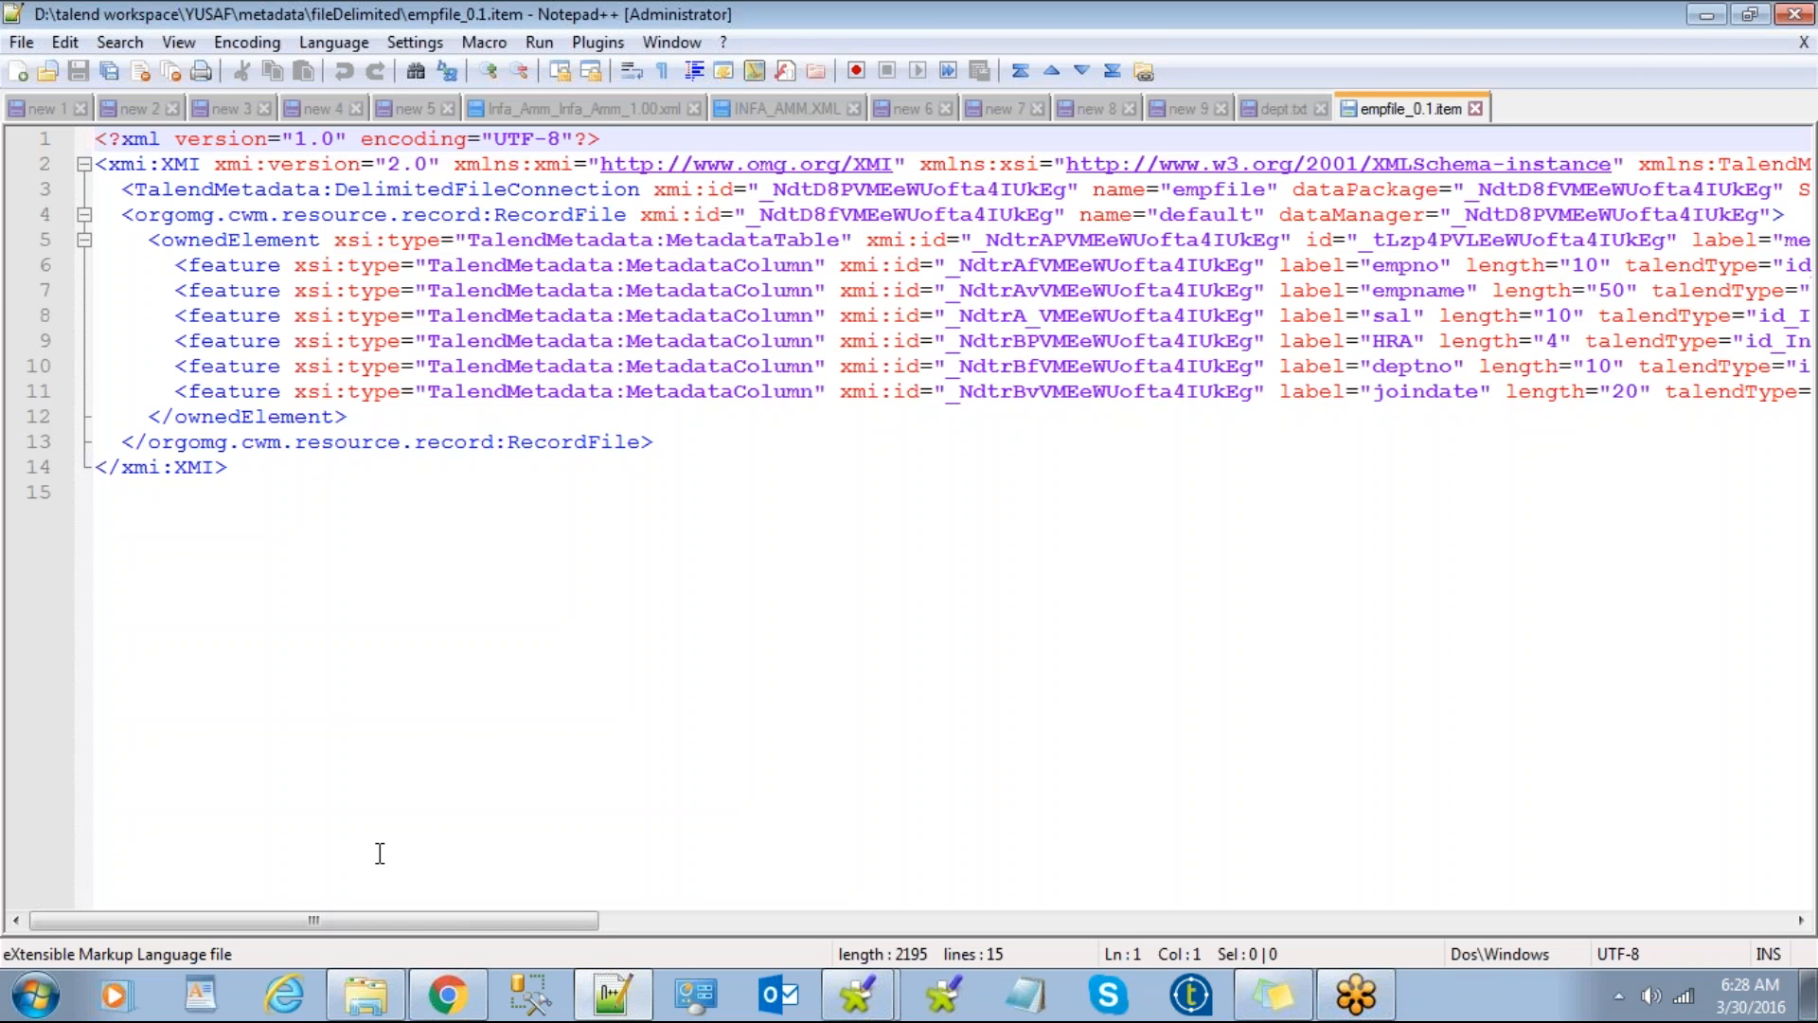
left_click_drag(397, 922, 561, 924)
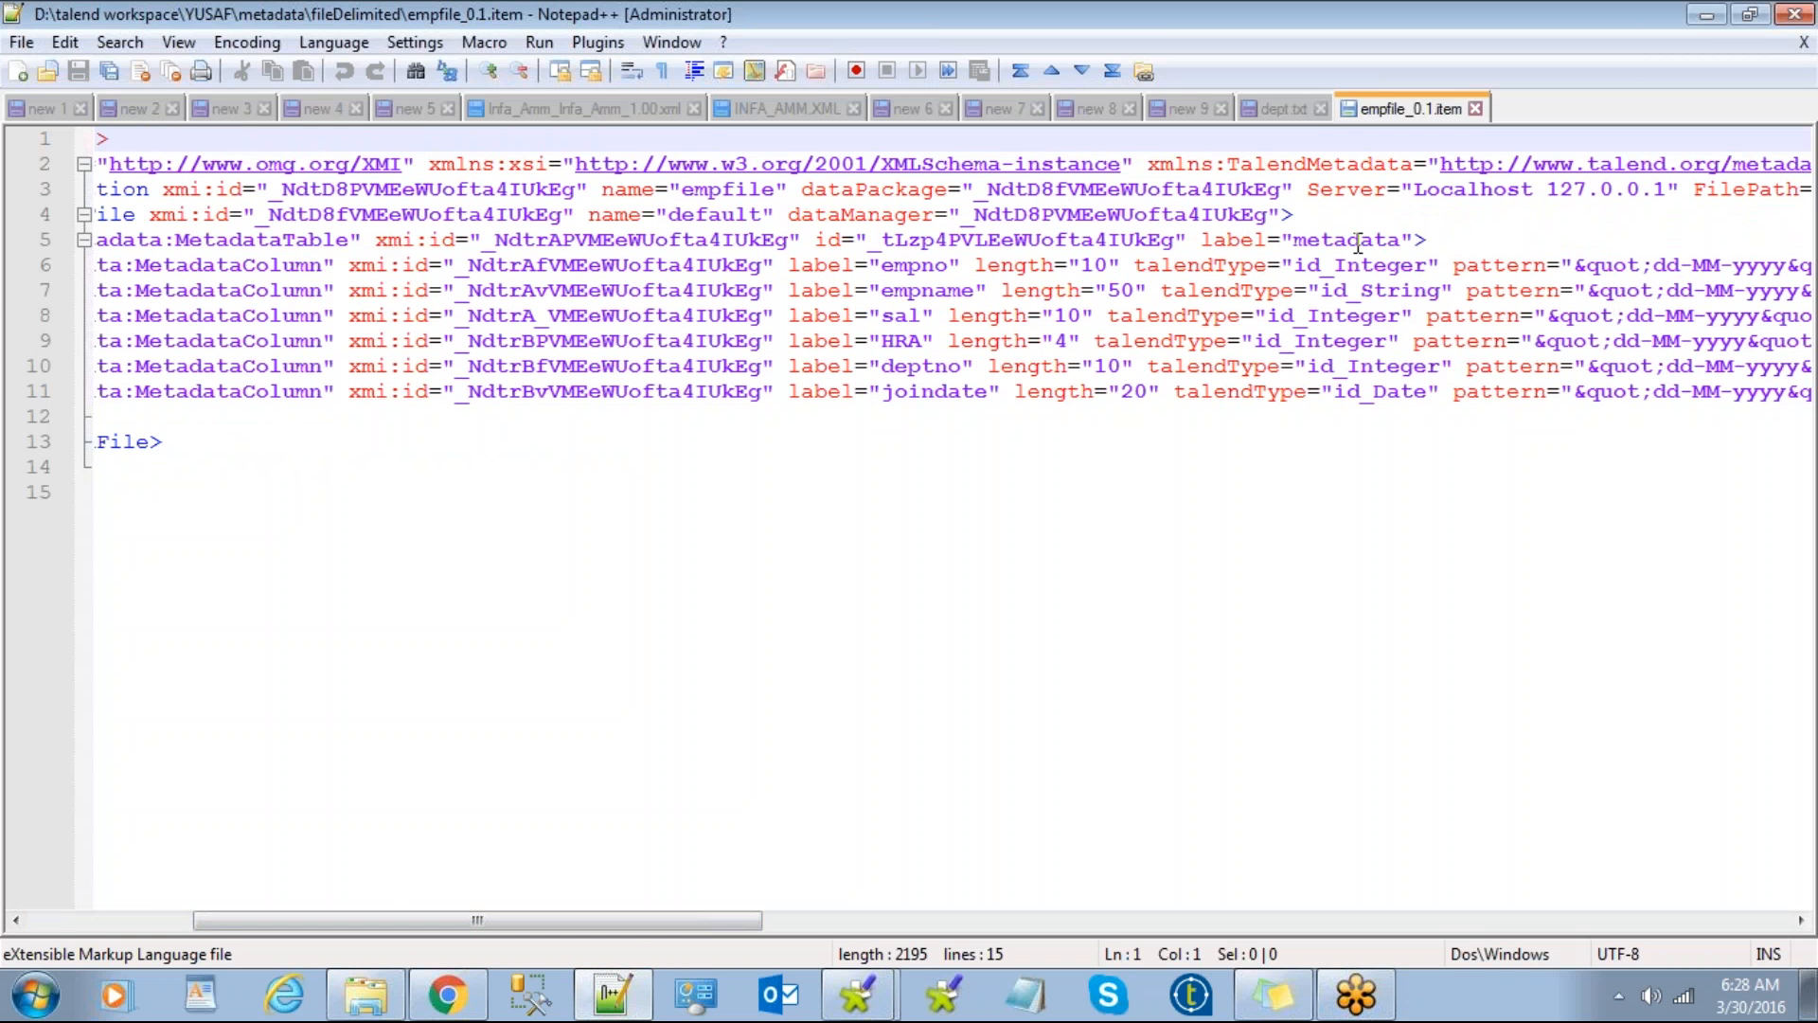
left_click(1475, 109)
Step: Minimize Notepad++ and go back to the YUSAF metadata folder in Explorer
left_click(1706, 15)
left_click(676, 365)
left_click(21, 52)
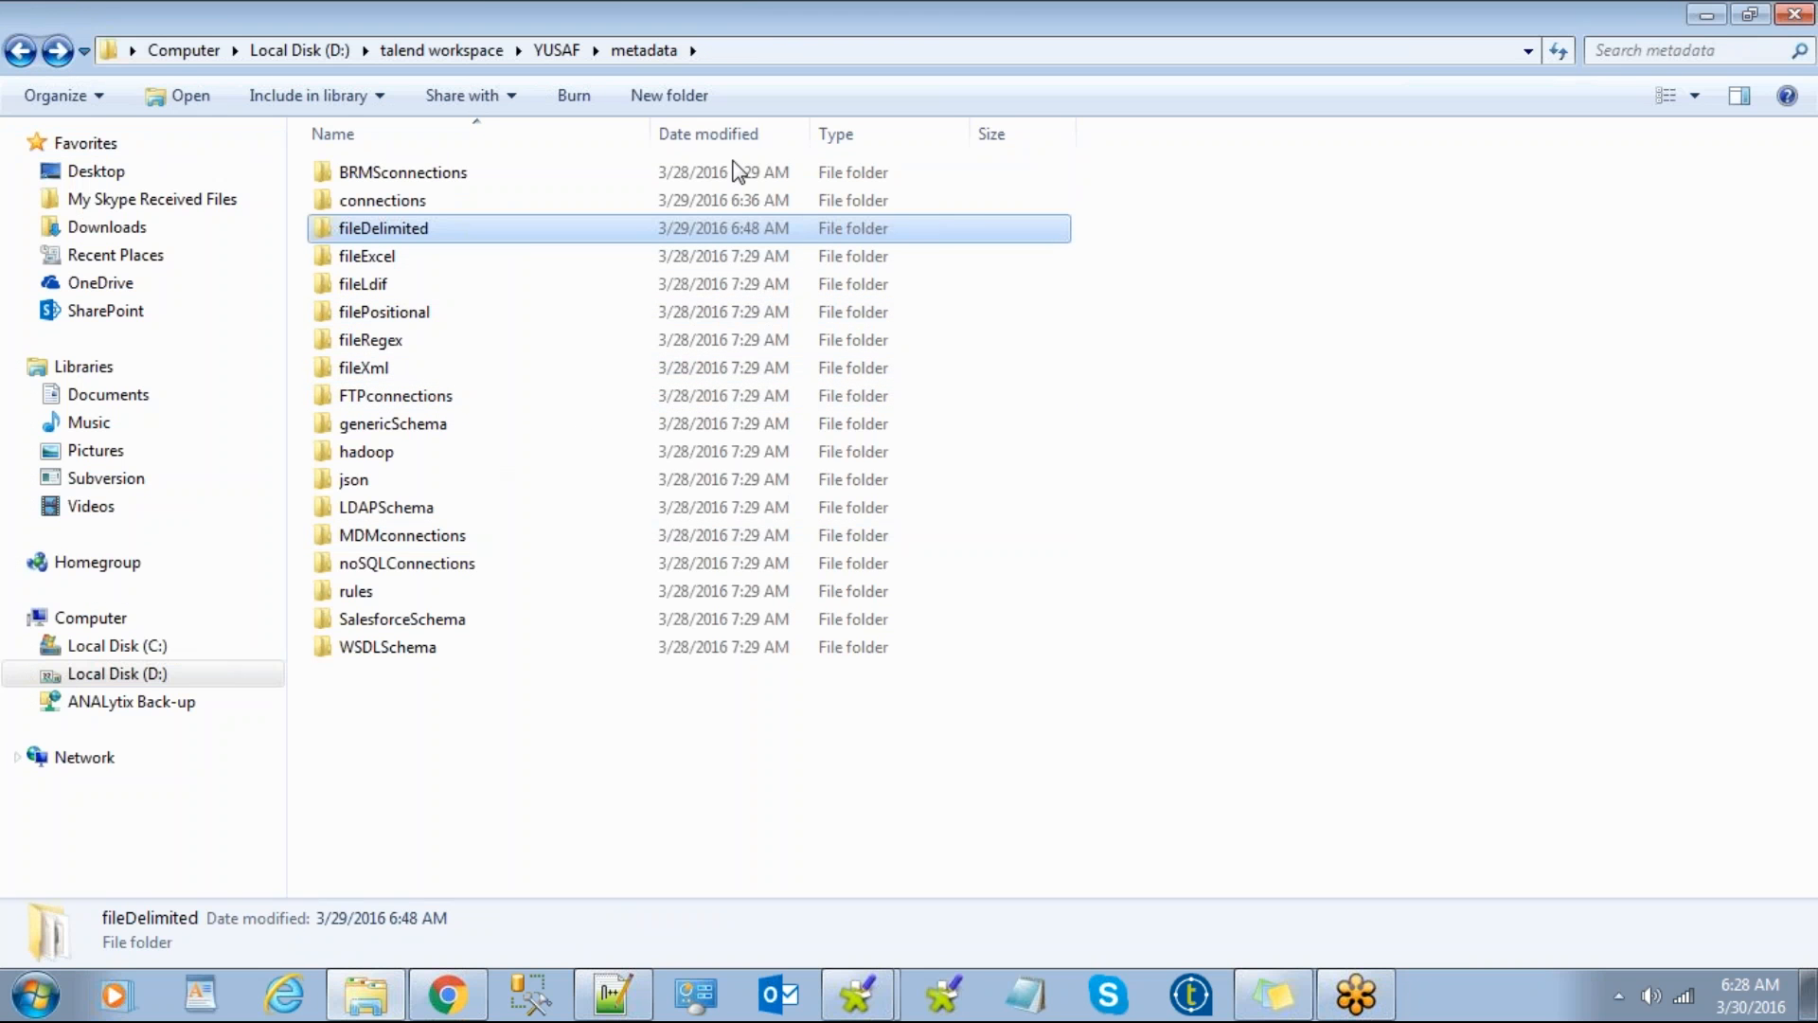
Step: Return Explorer to the YUSAF project root, then close the folder window
left_click(20, 51)
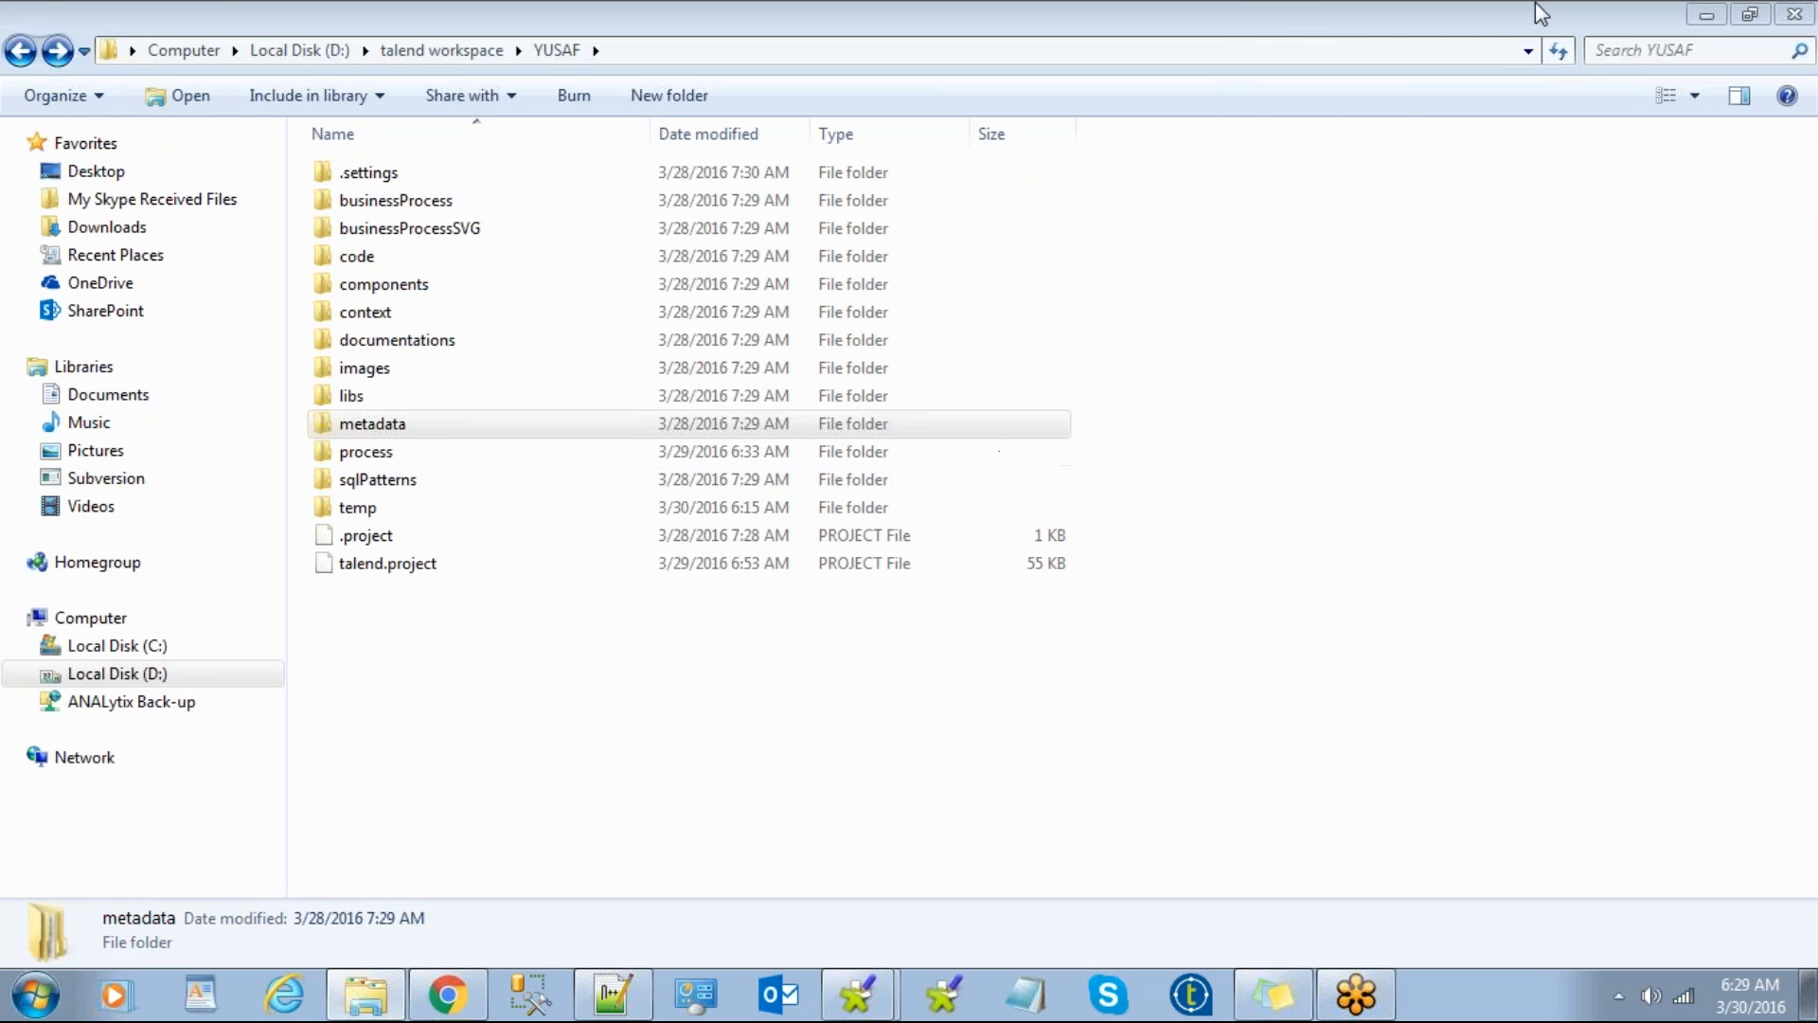
left_click(1407, 933)
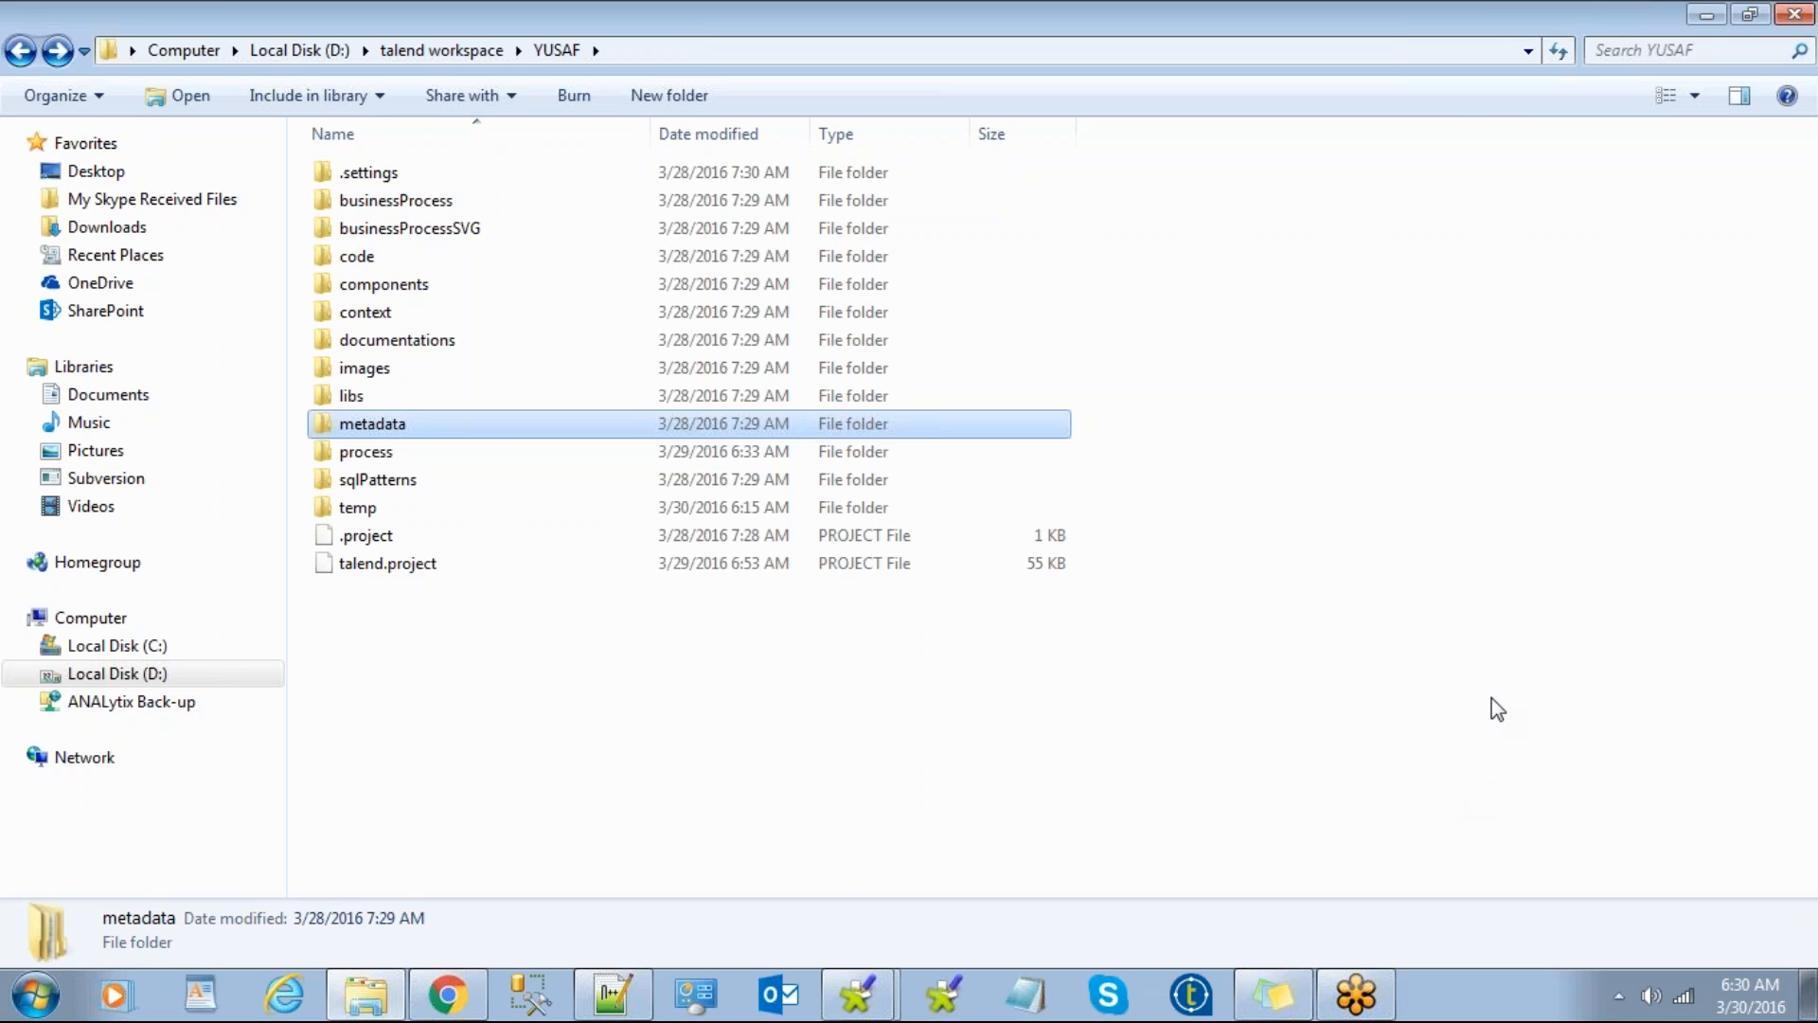
left_click(722, 673)
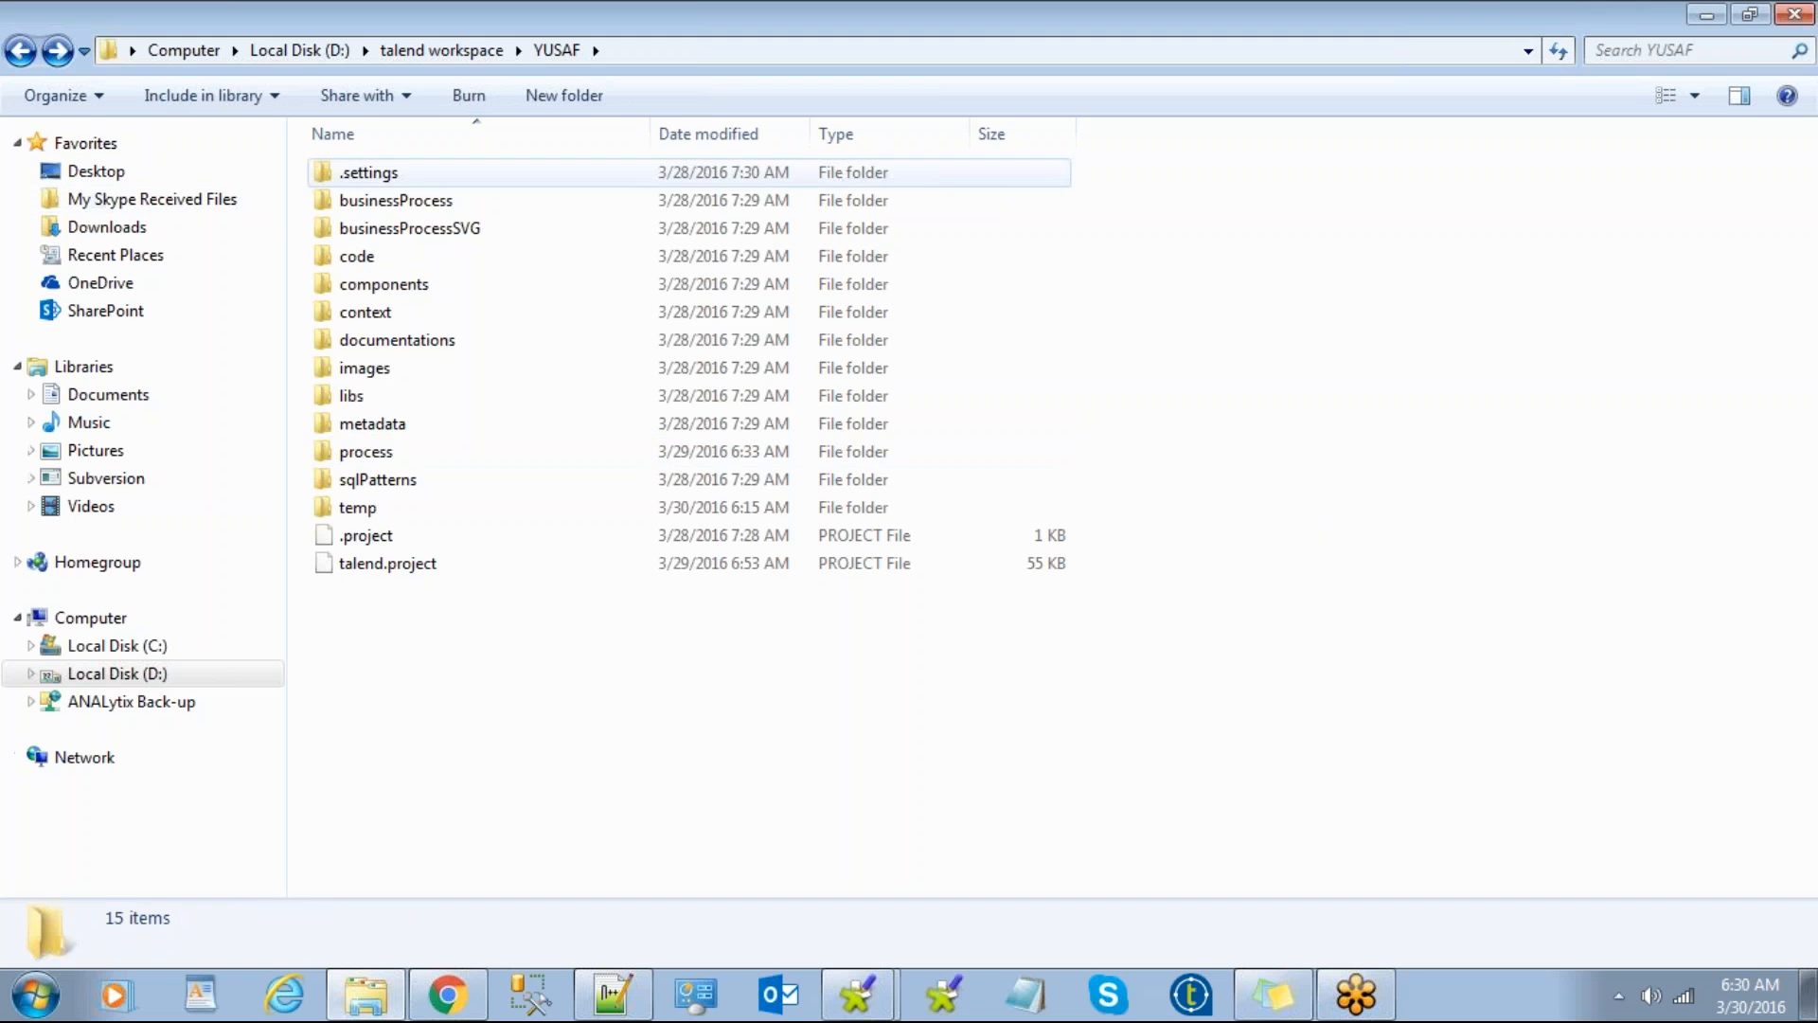
left_click(1795, 14)
Step: Cancel a new-project attempt, then select the Yusaf project and open it
left_click_drag(1126, 418, 698, 245)
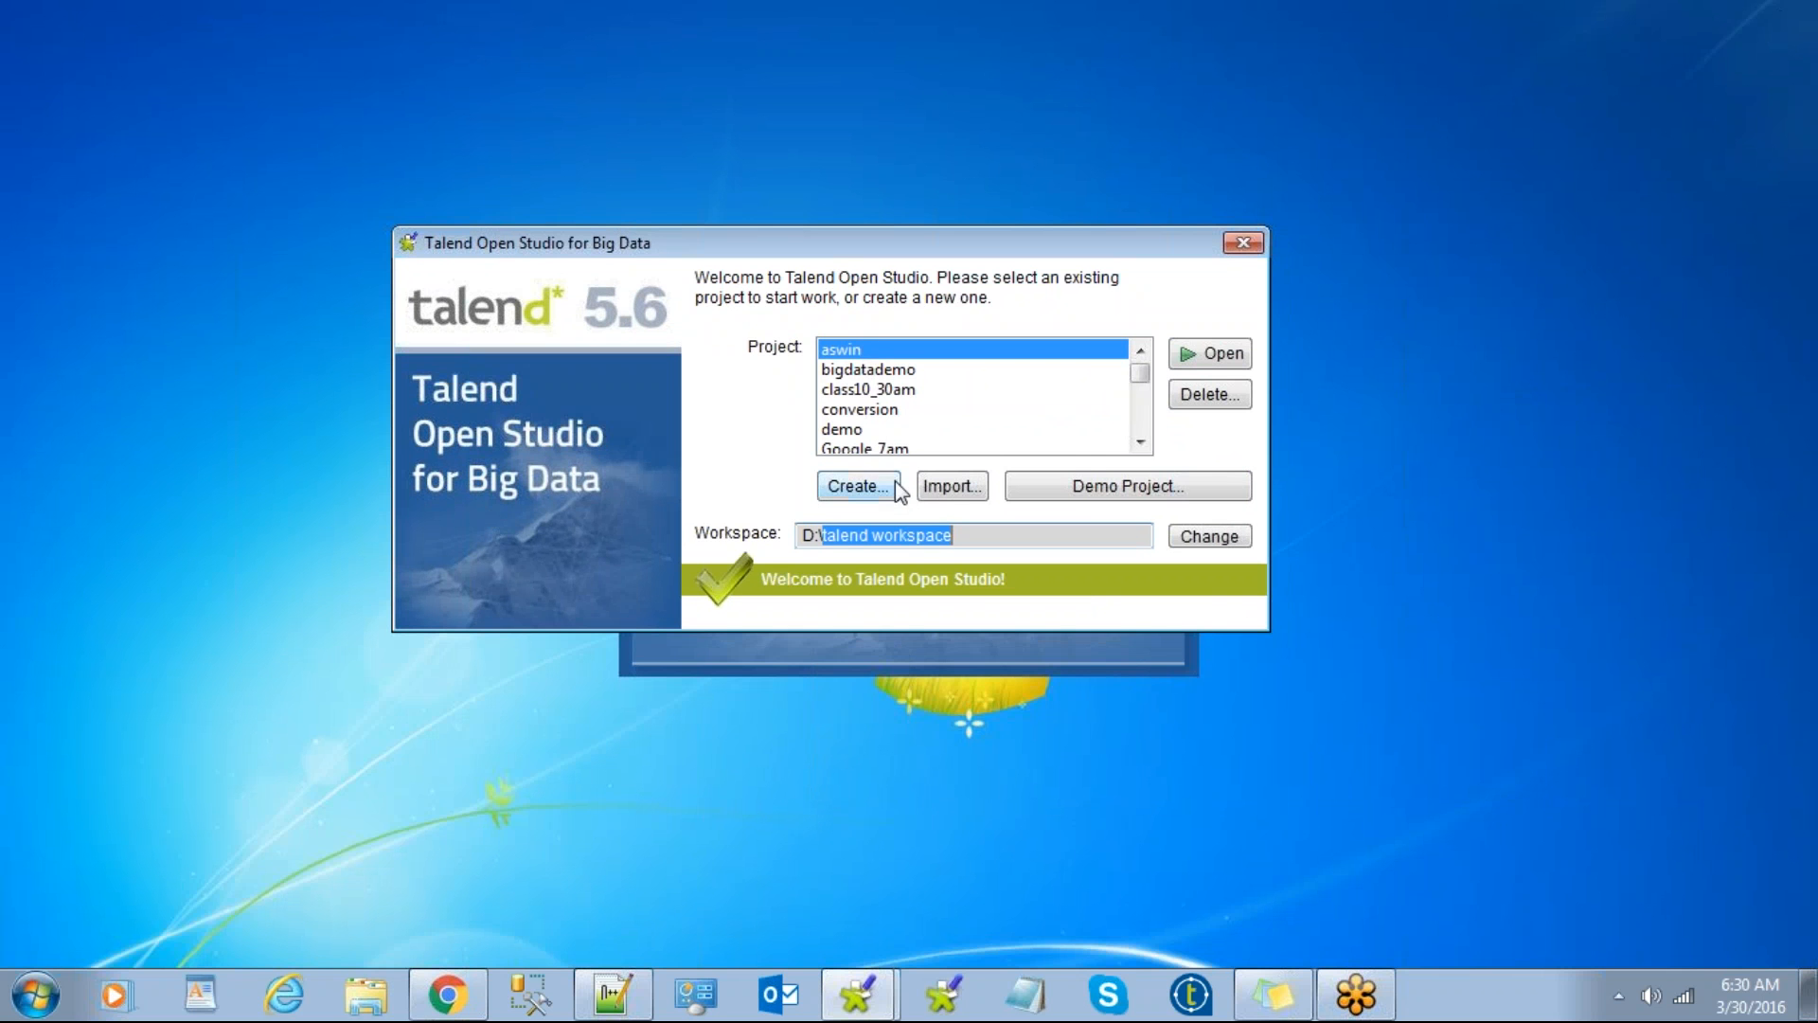
left_click(858, 491)
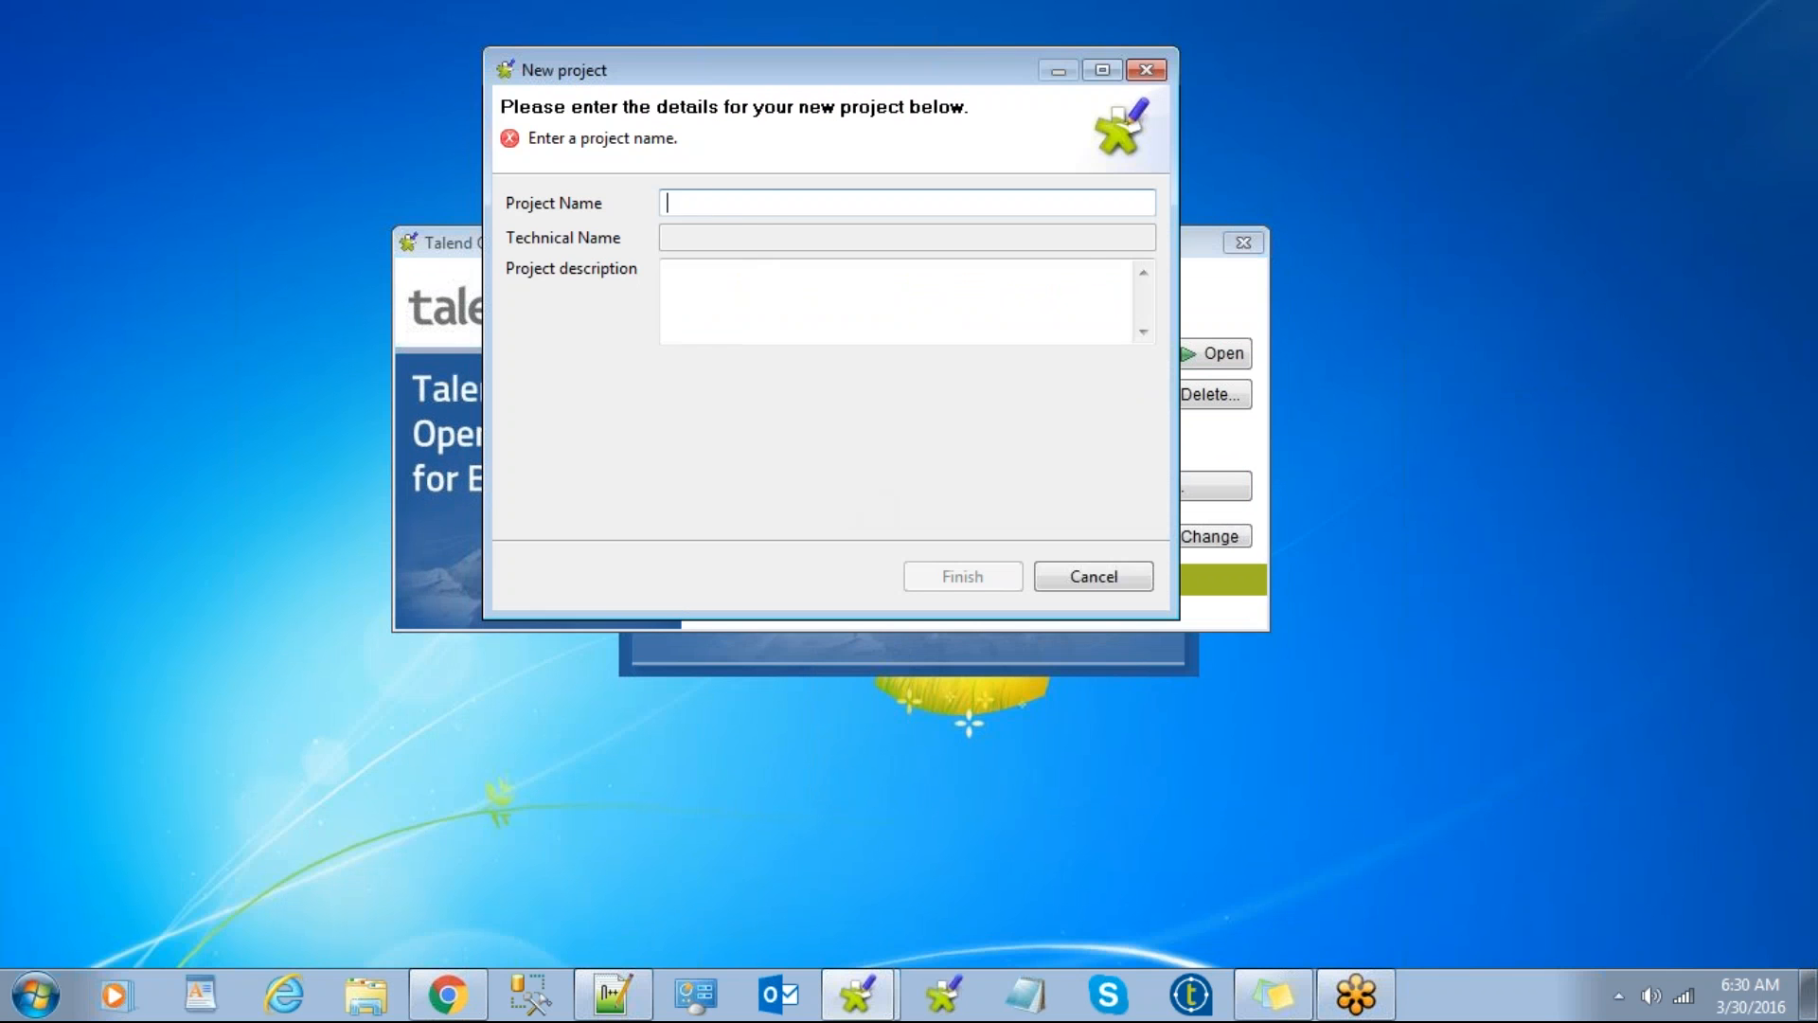
left_click(1137, 576)
scroll(899, 369, "down", 4)
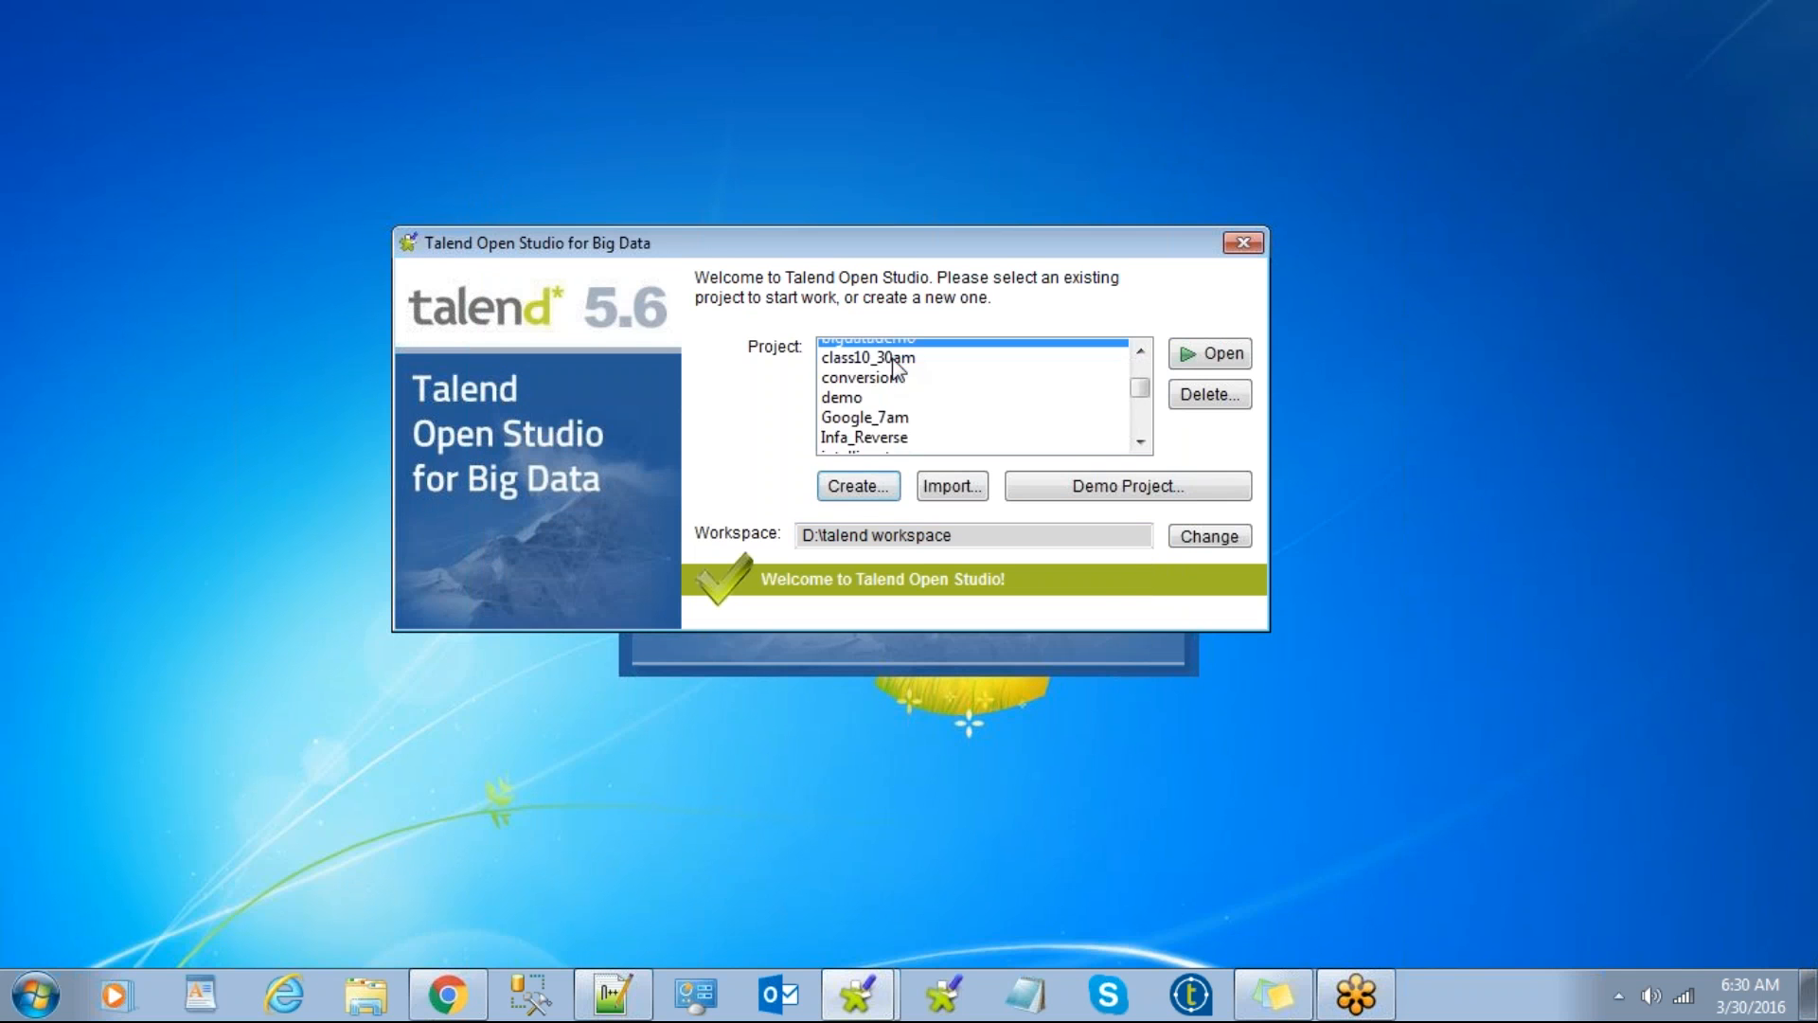
left_click(858, 434)
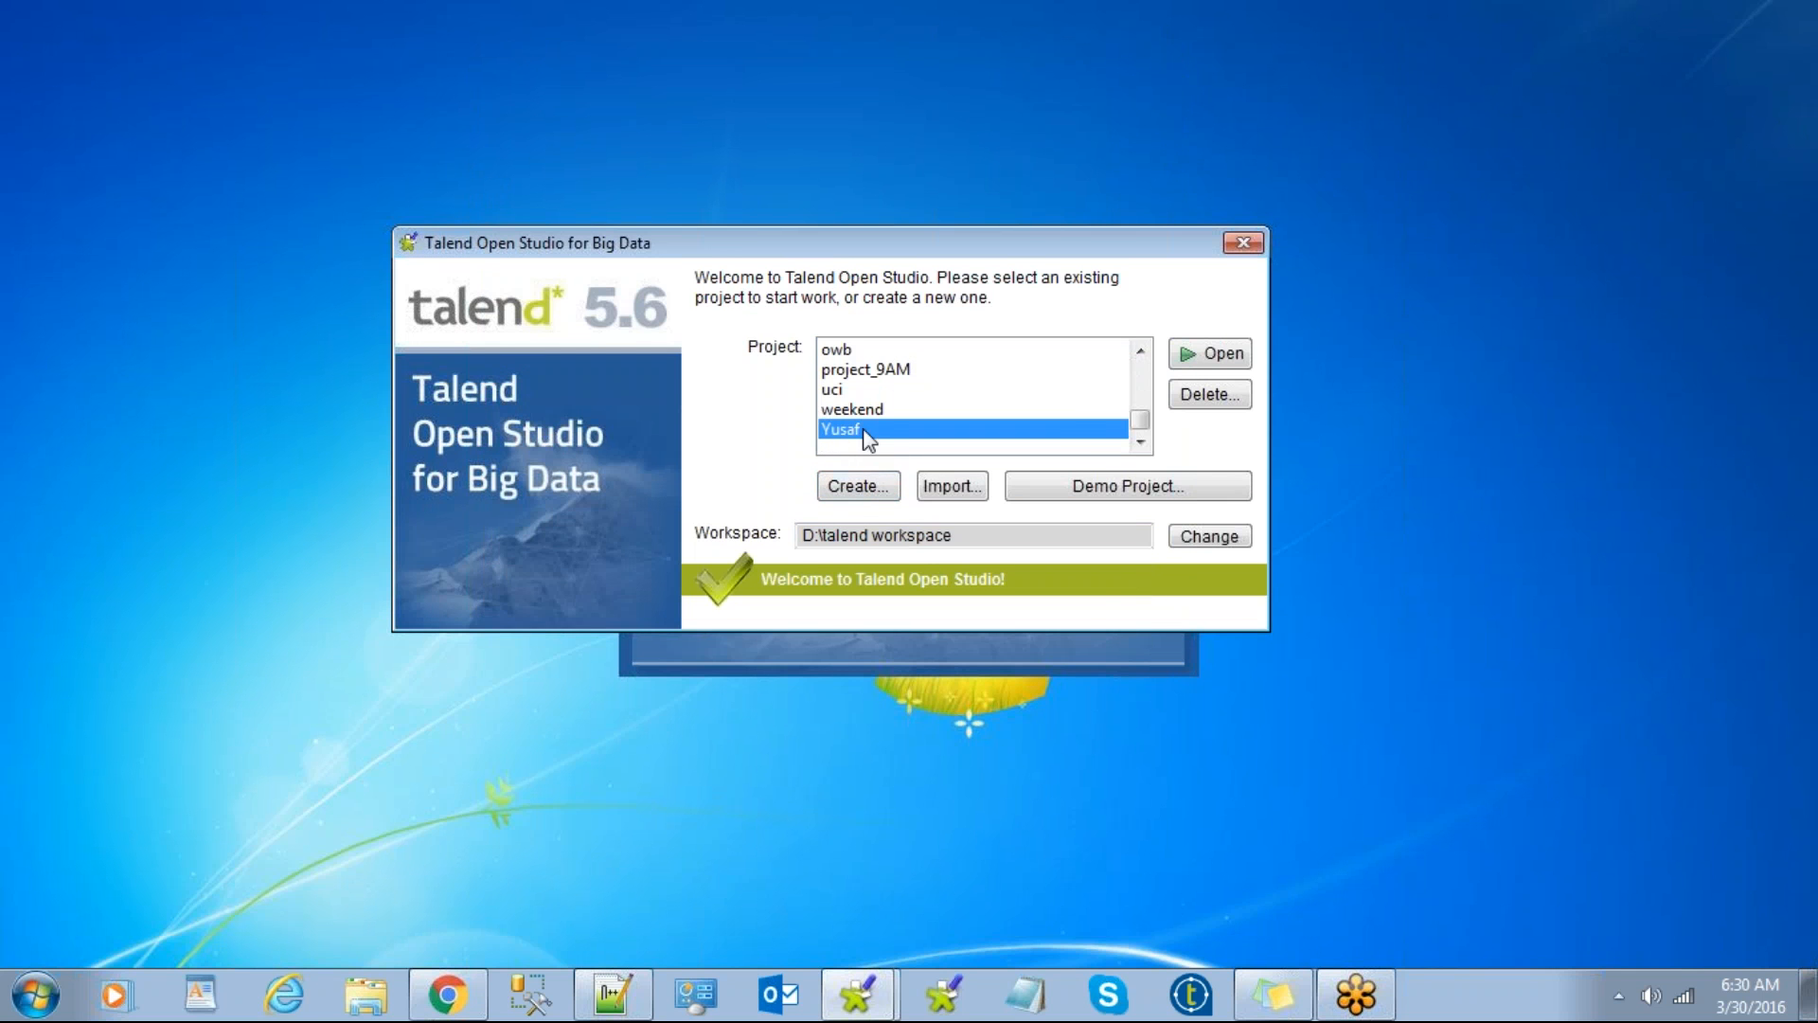
left_click(1217, 369)
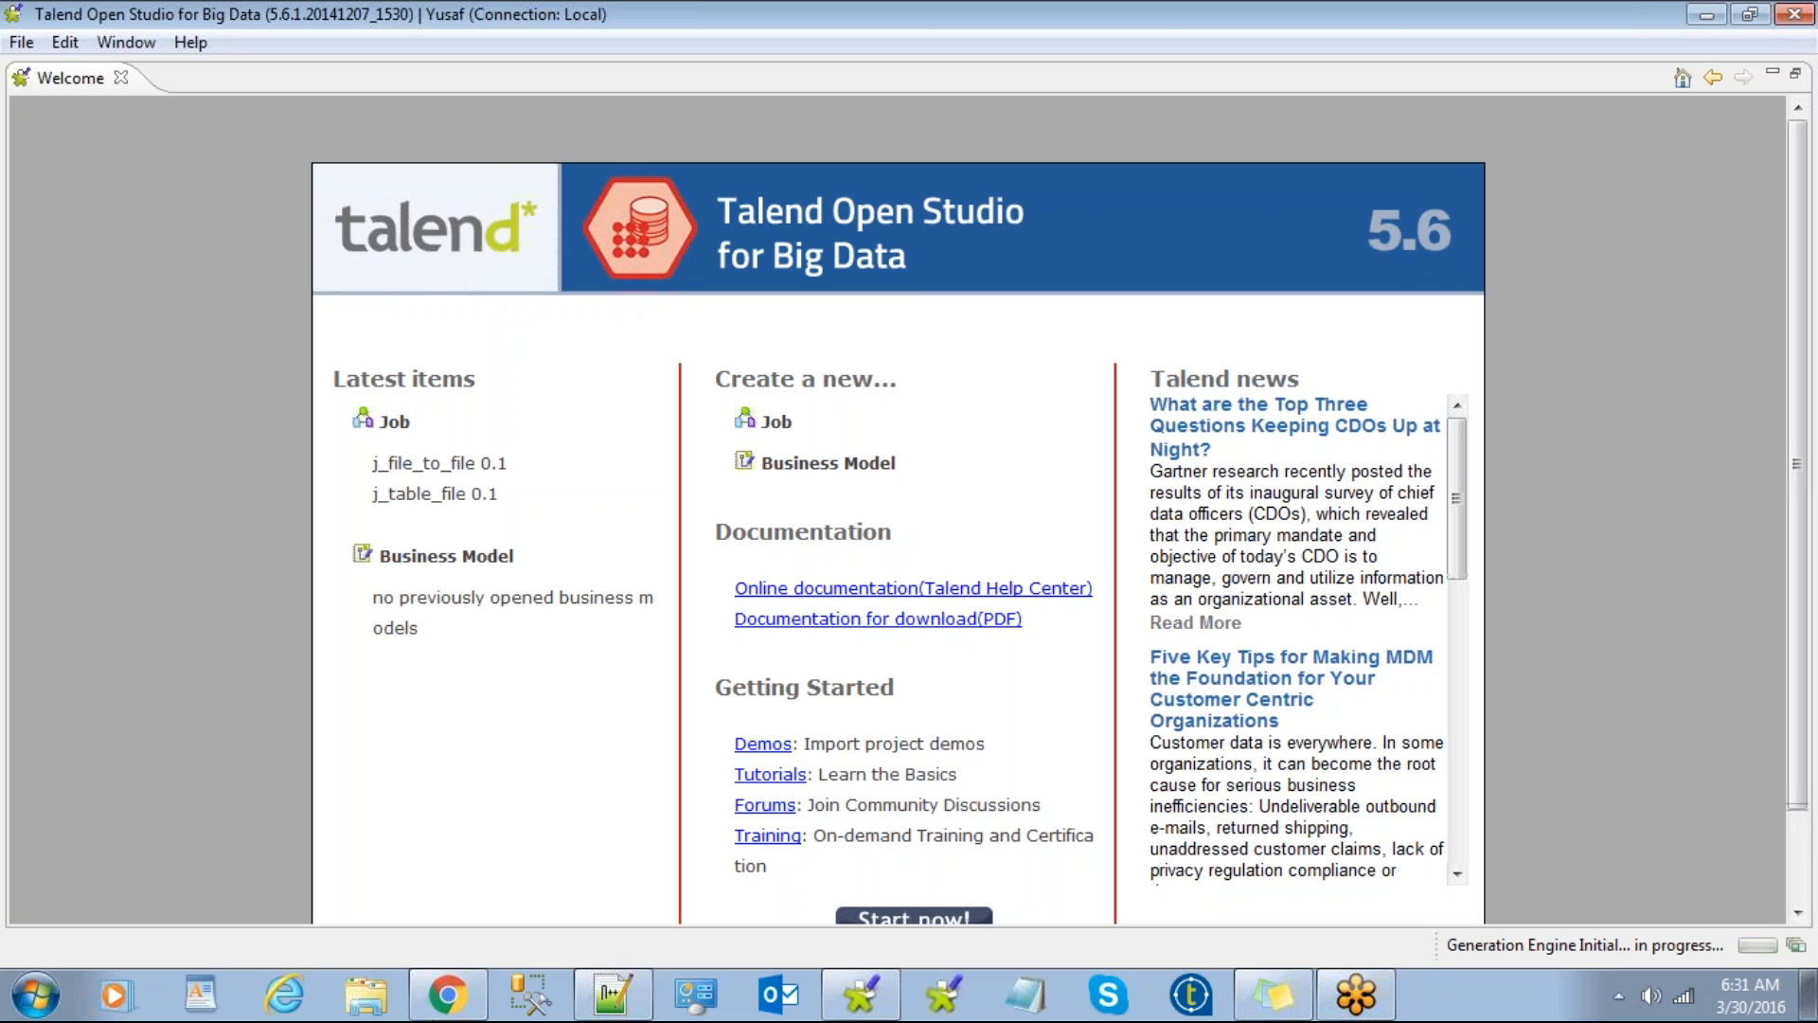
Step: Enter the Yusaf project's main workspace via Start now! and refocus the Repository view
left_click(928, 921)
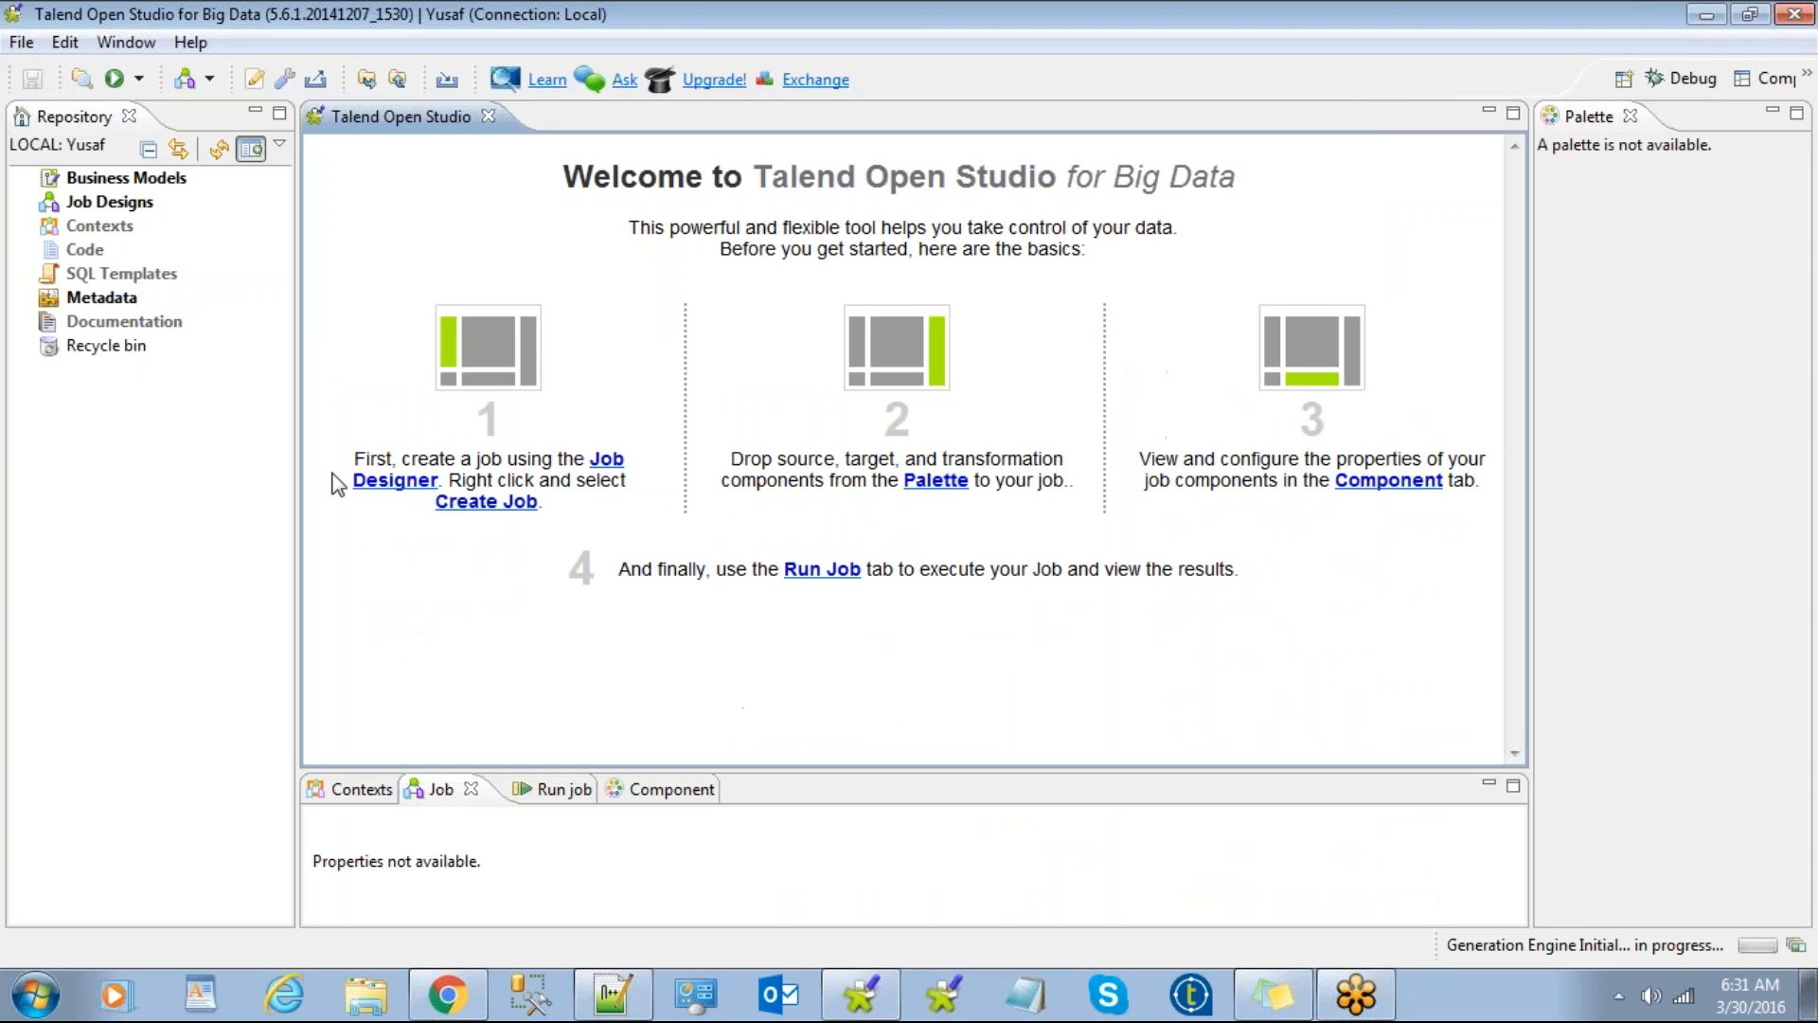
left_click(26, 203)
left_click(26, 202)
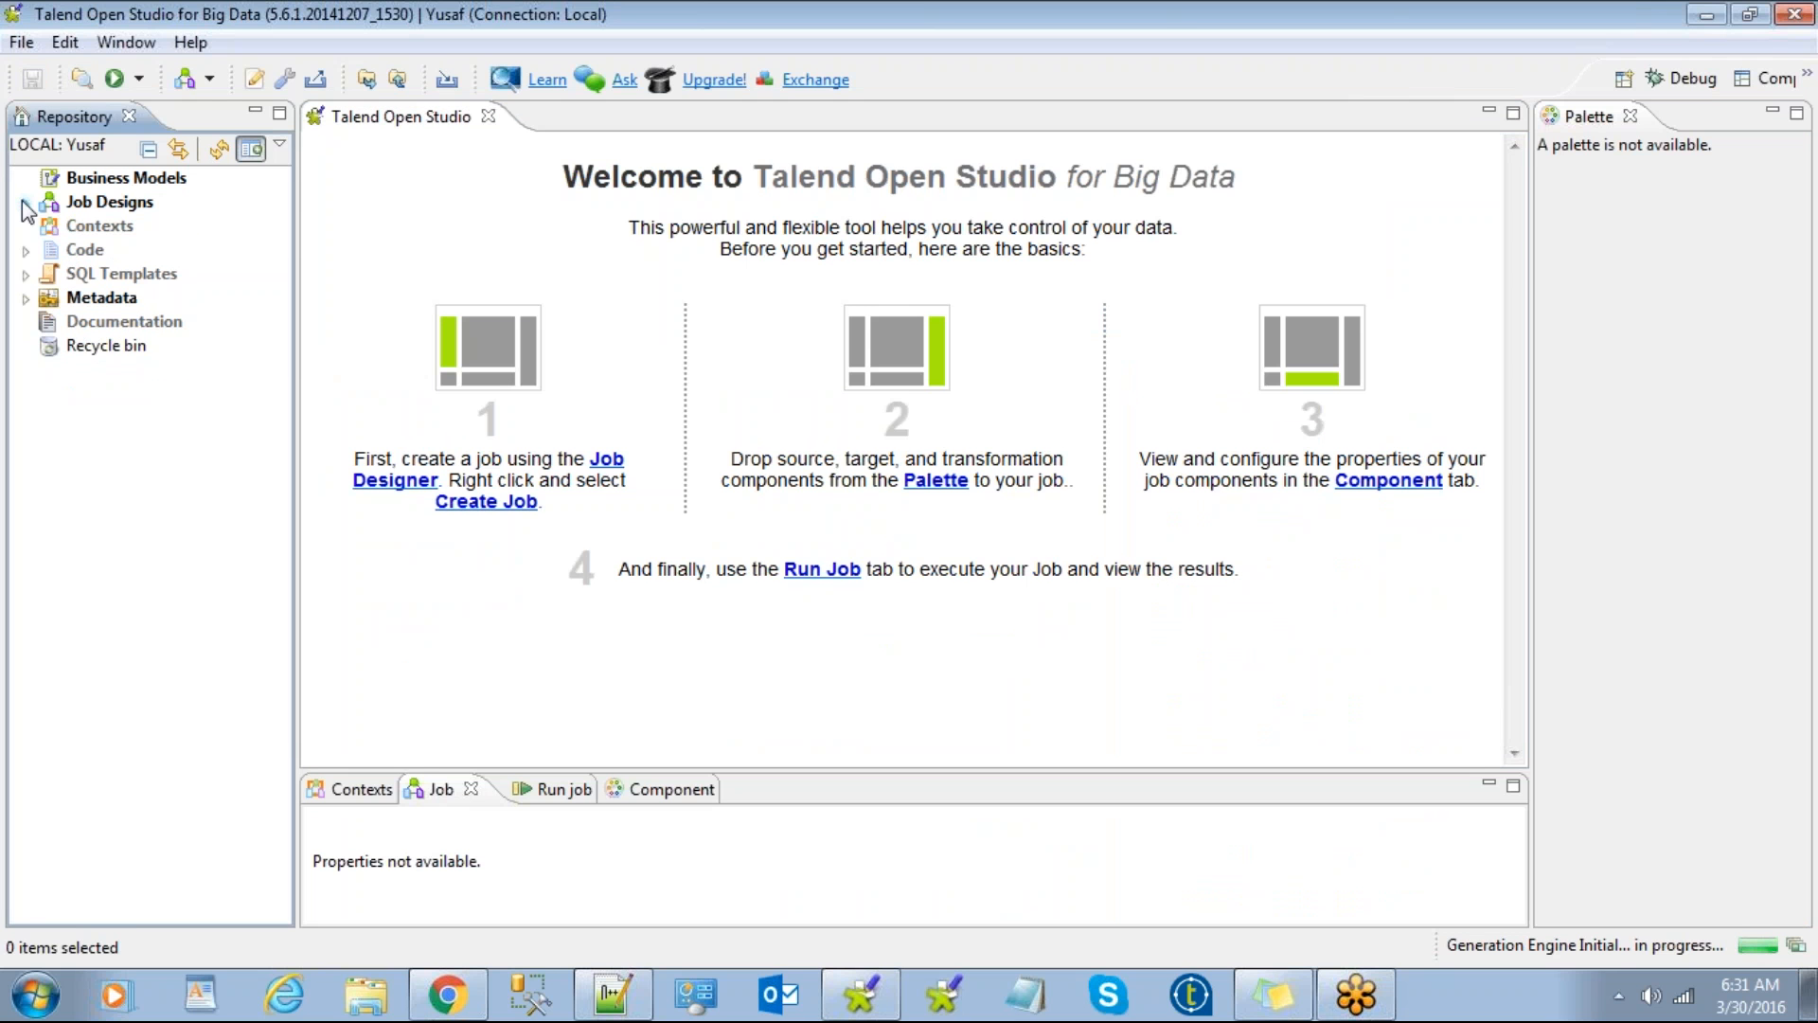
left_click(1768, 60)
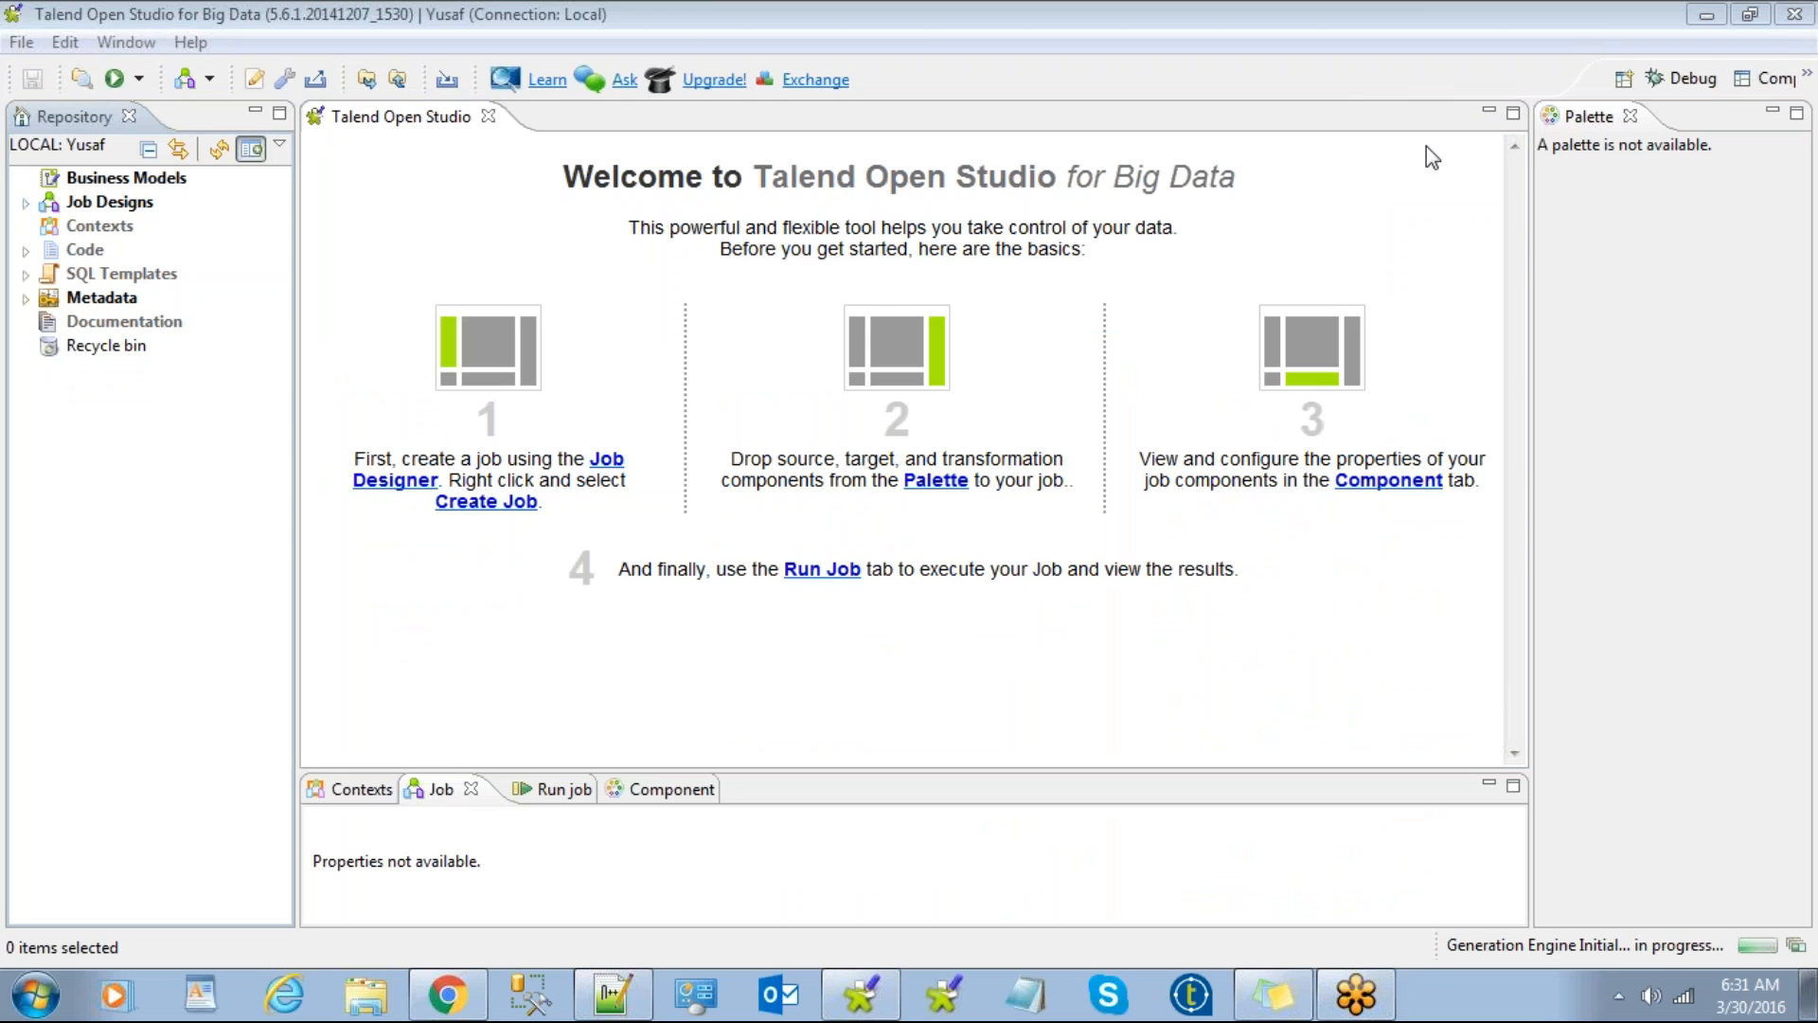
left_click(338, 374)
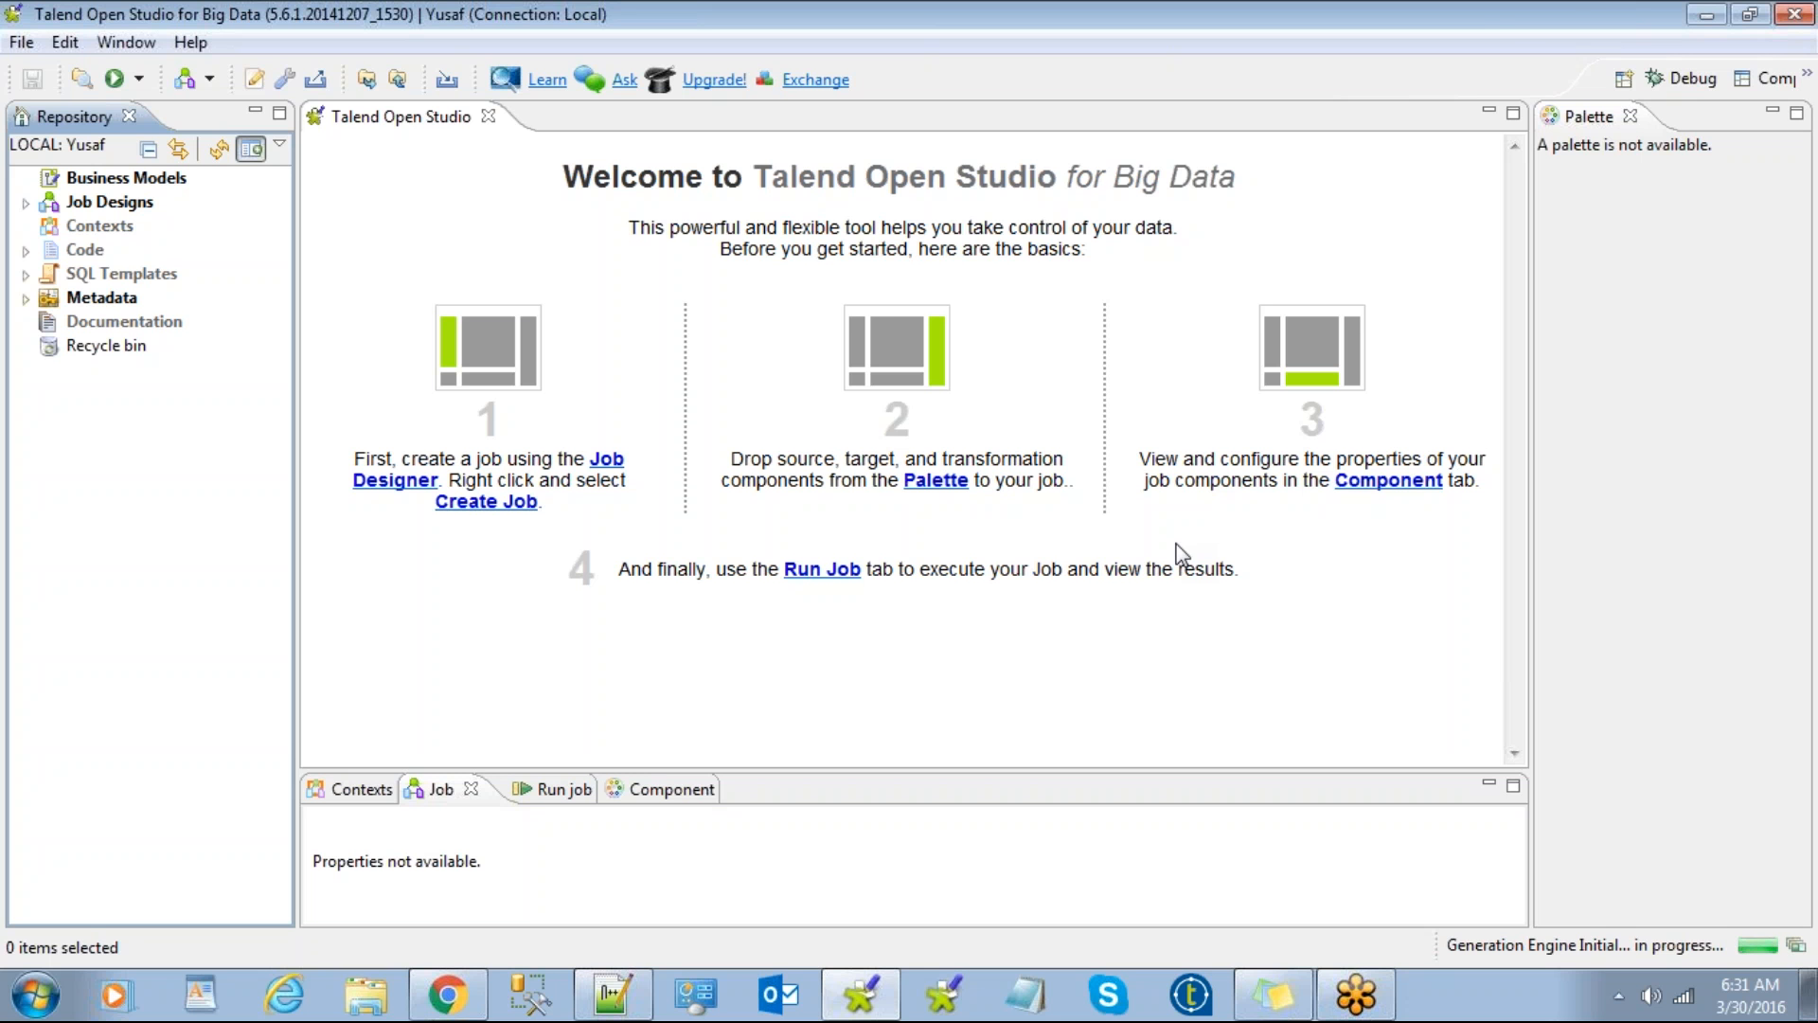
left_click(1481, 27)
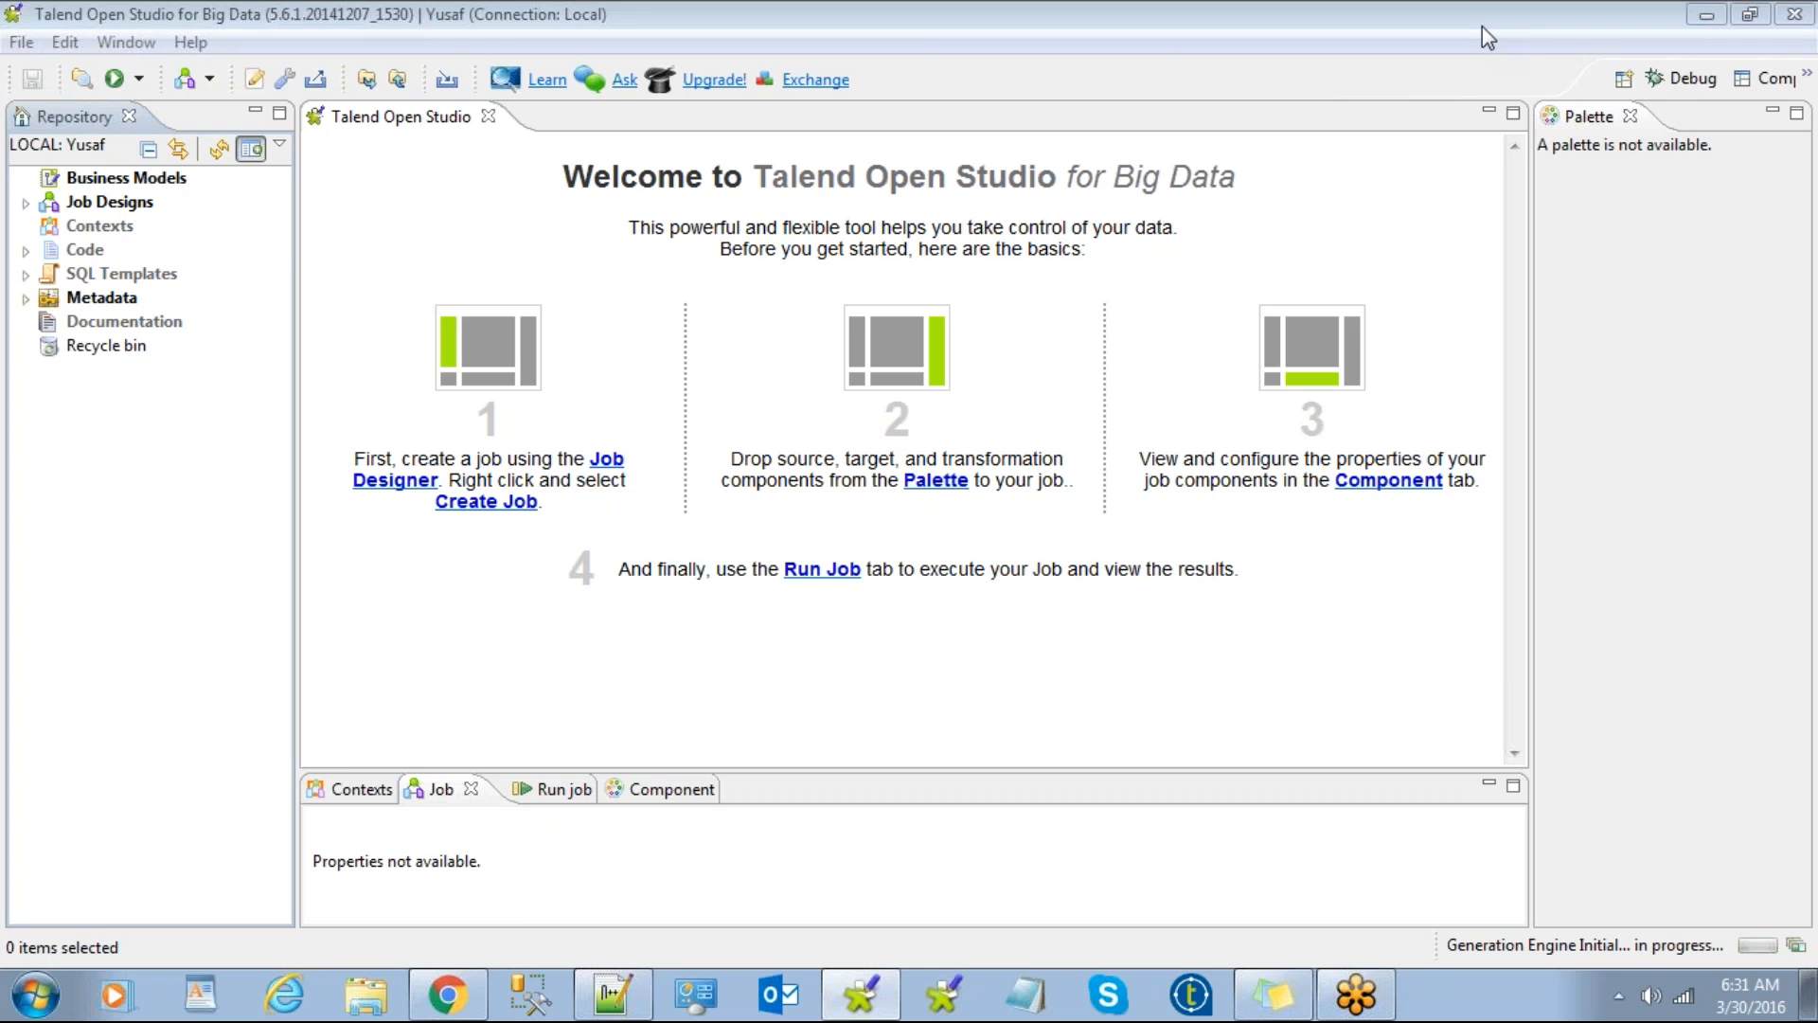
left_click(1449, 617)
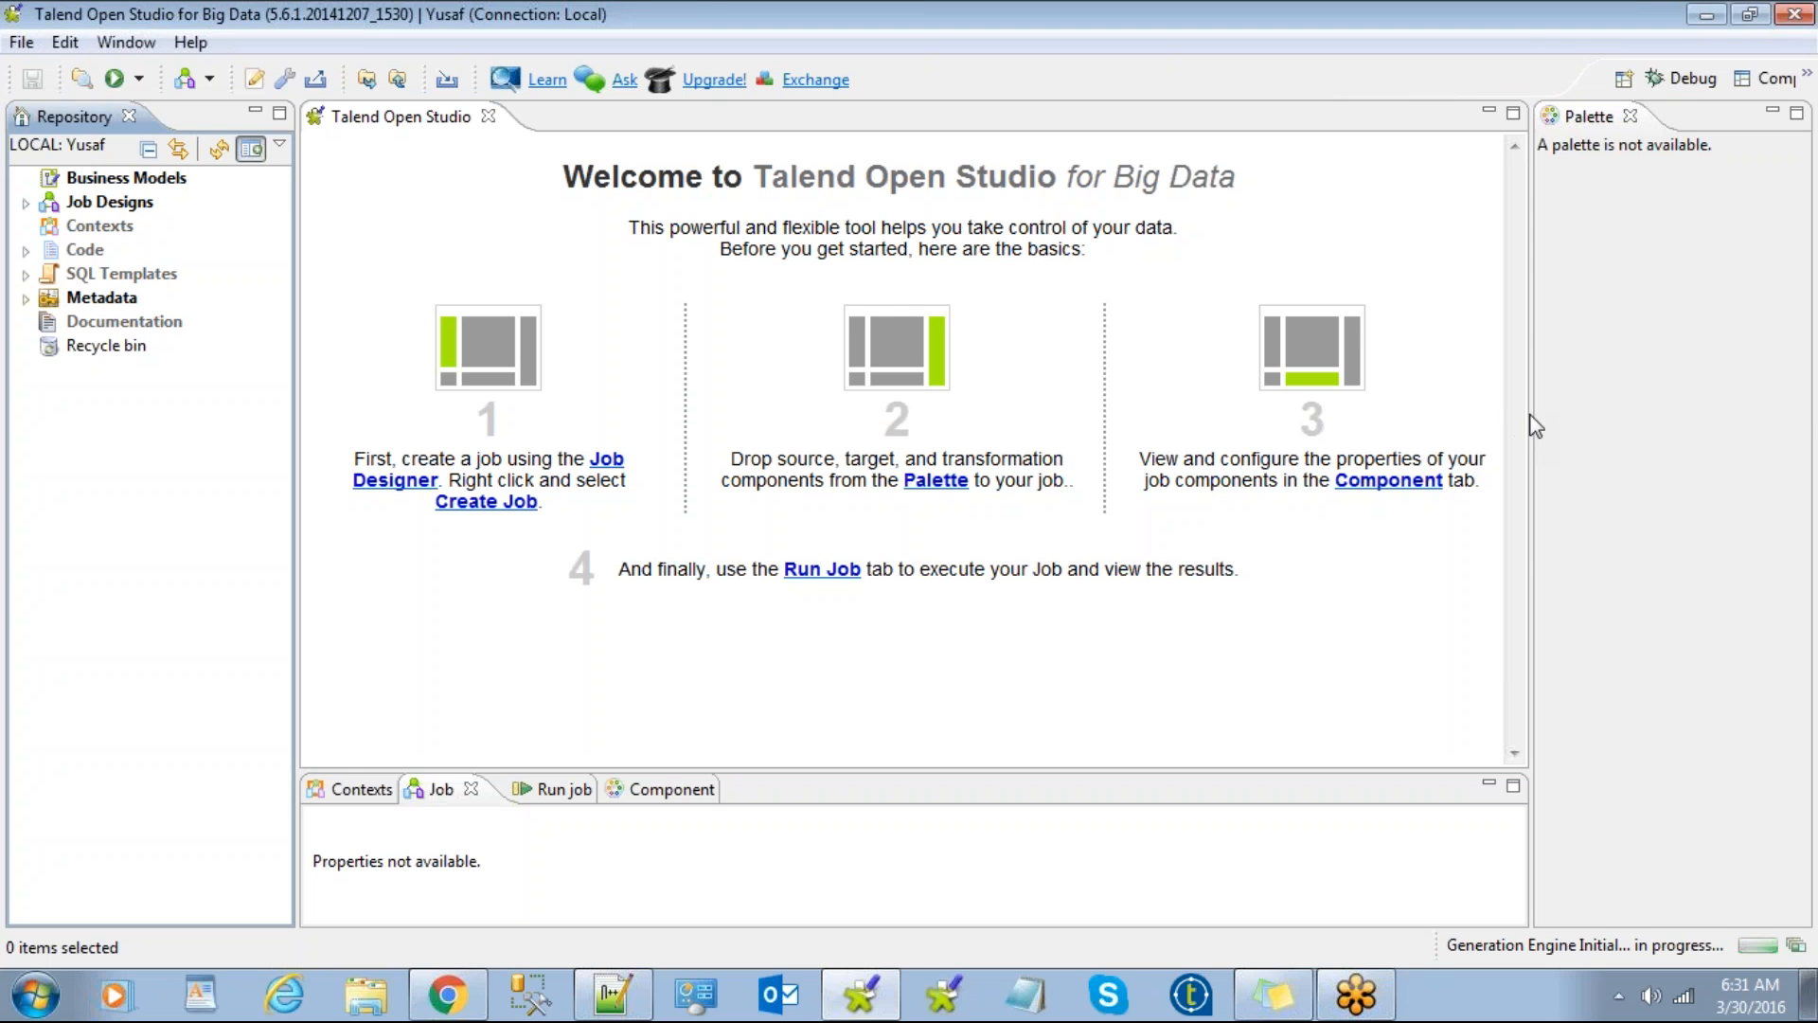
left_click(1812, 436)
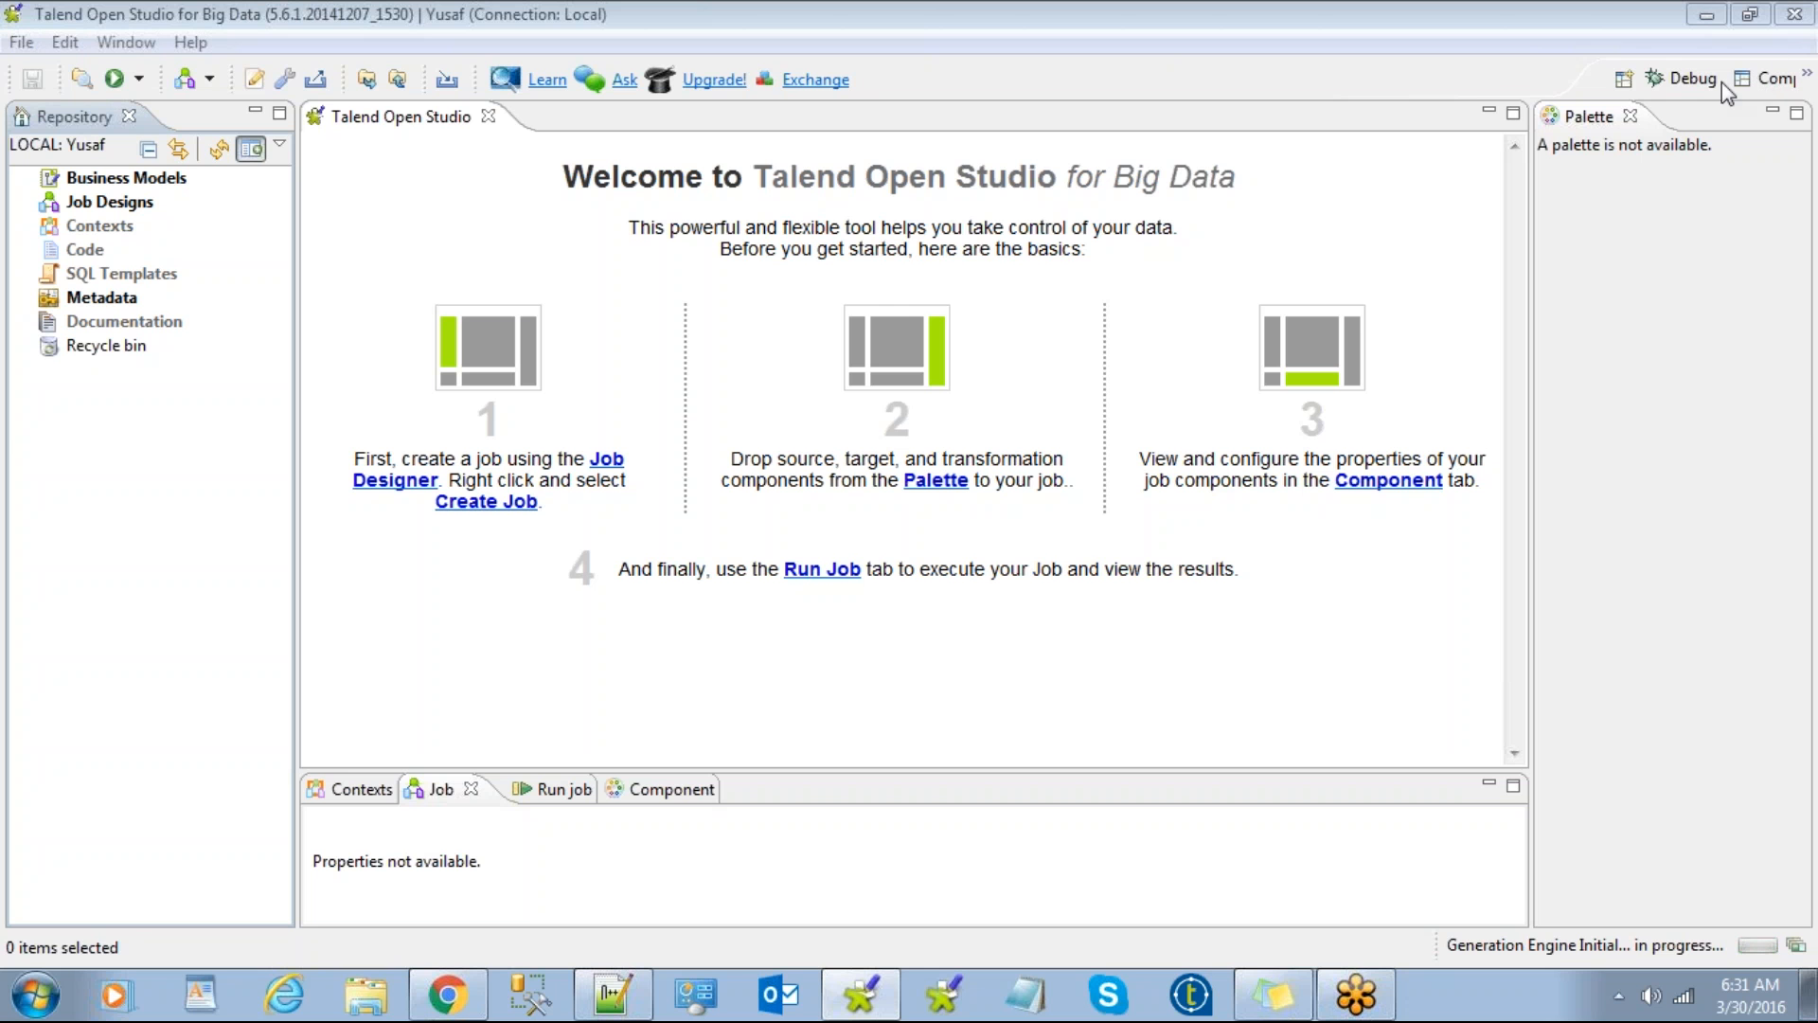
left_click(54, 636)
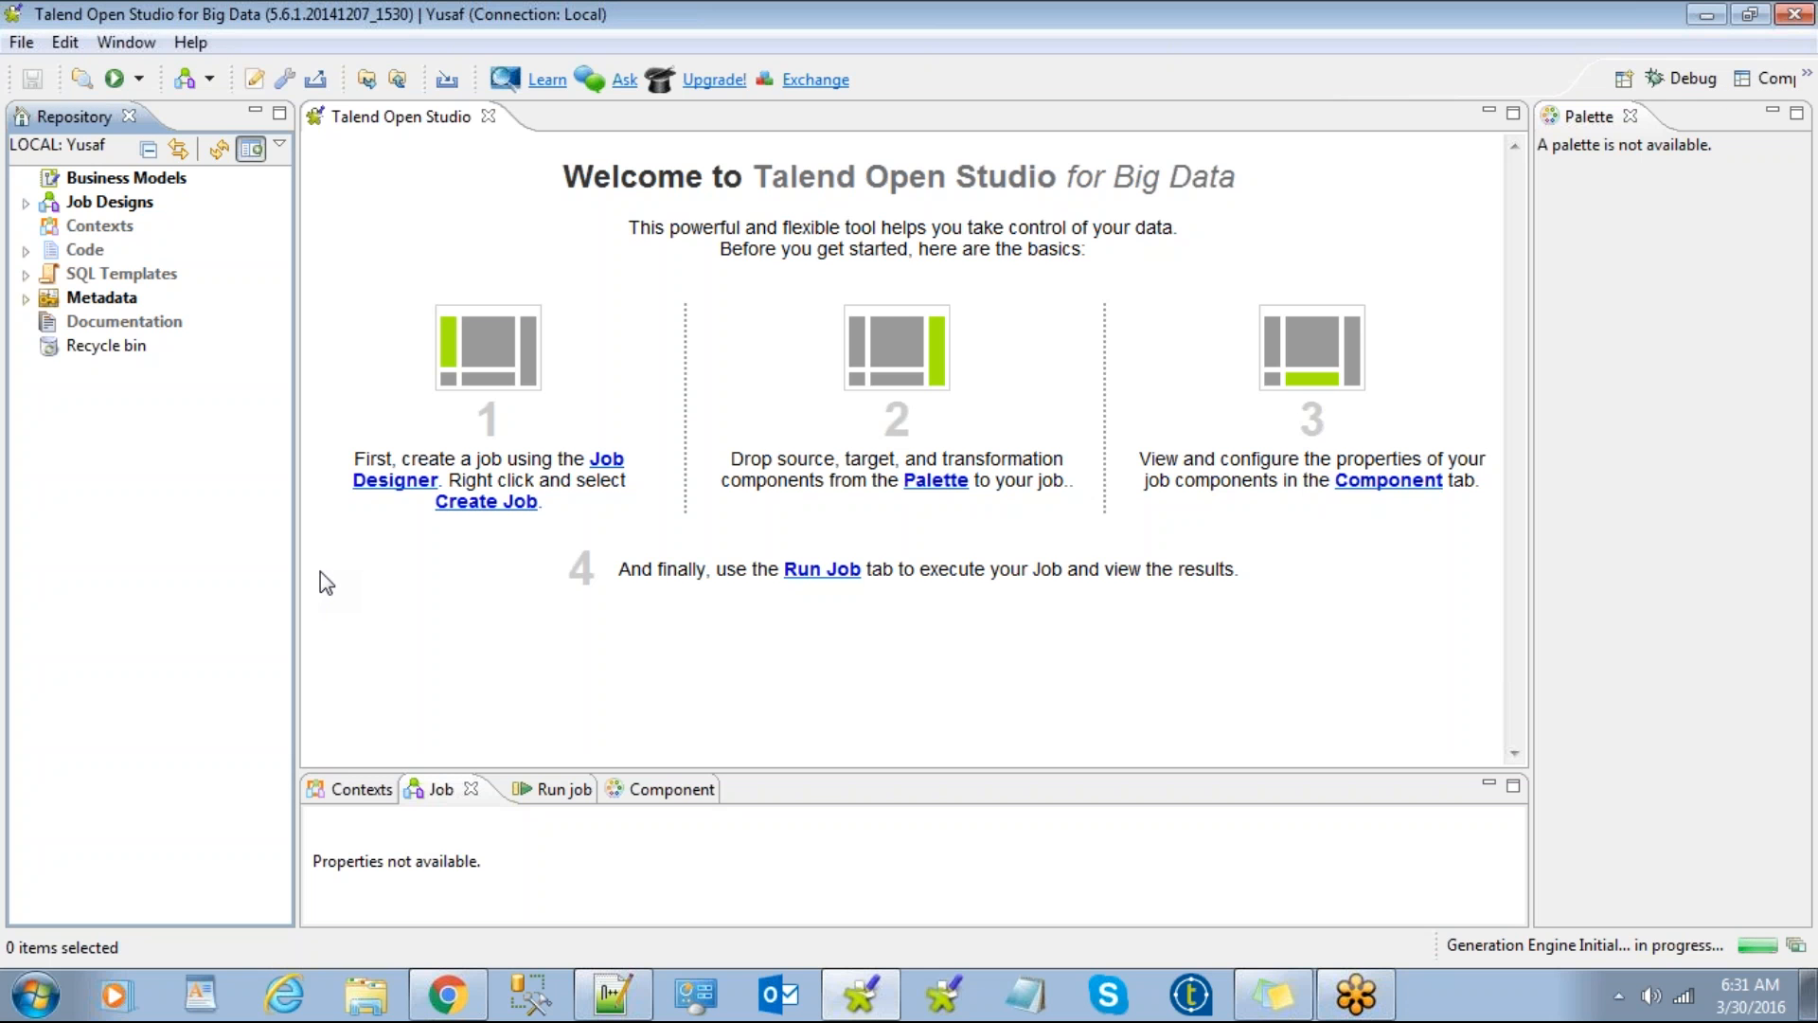
Step: Expand Metadata and Db Connections to show mssql and oracle_loaclhost, then open the folder's context menu
left_click(26, 298)
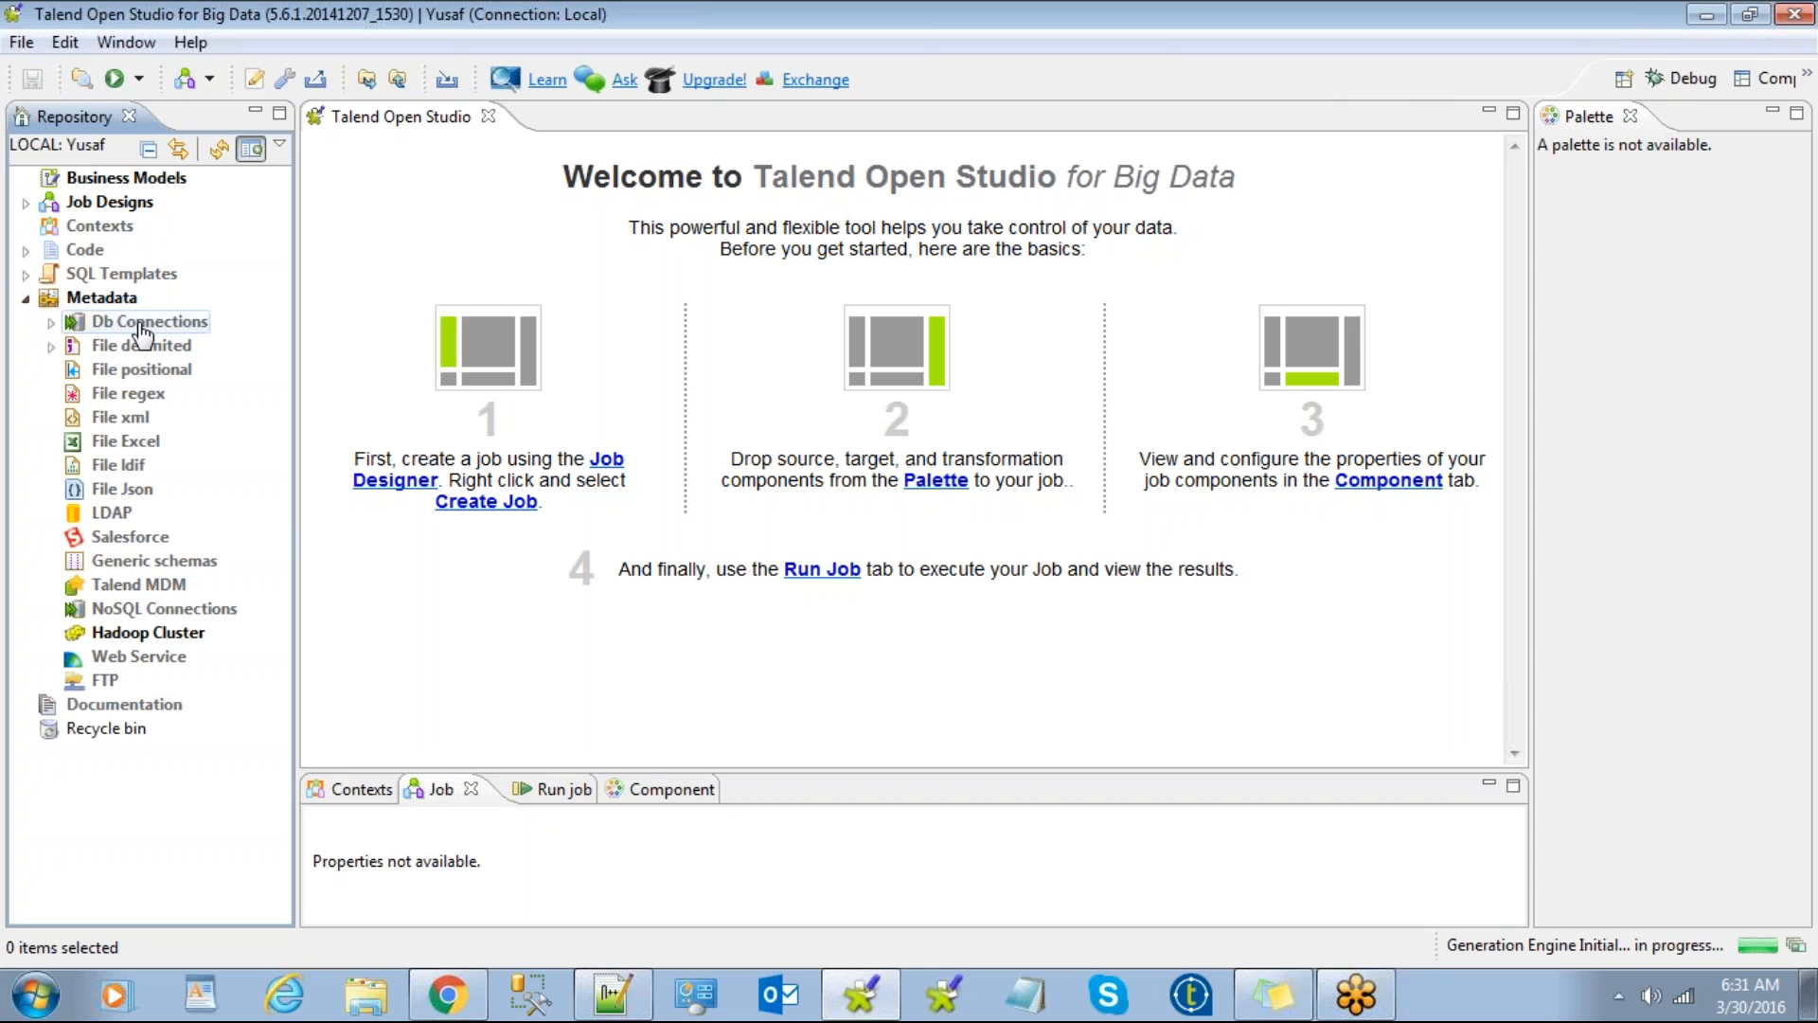
left_click(53, 323)
left_click(53, 323)
left_click(53, 323)
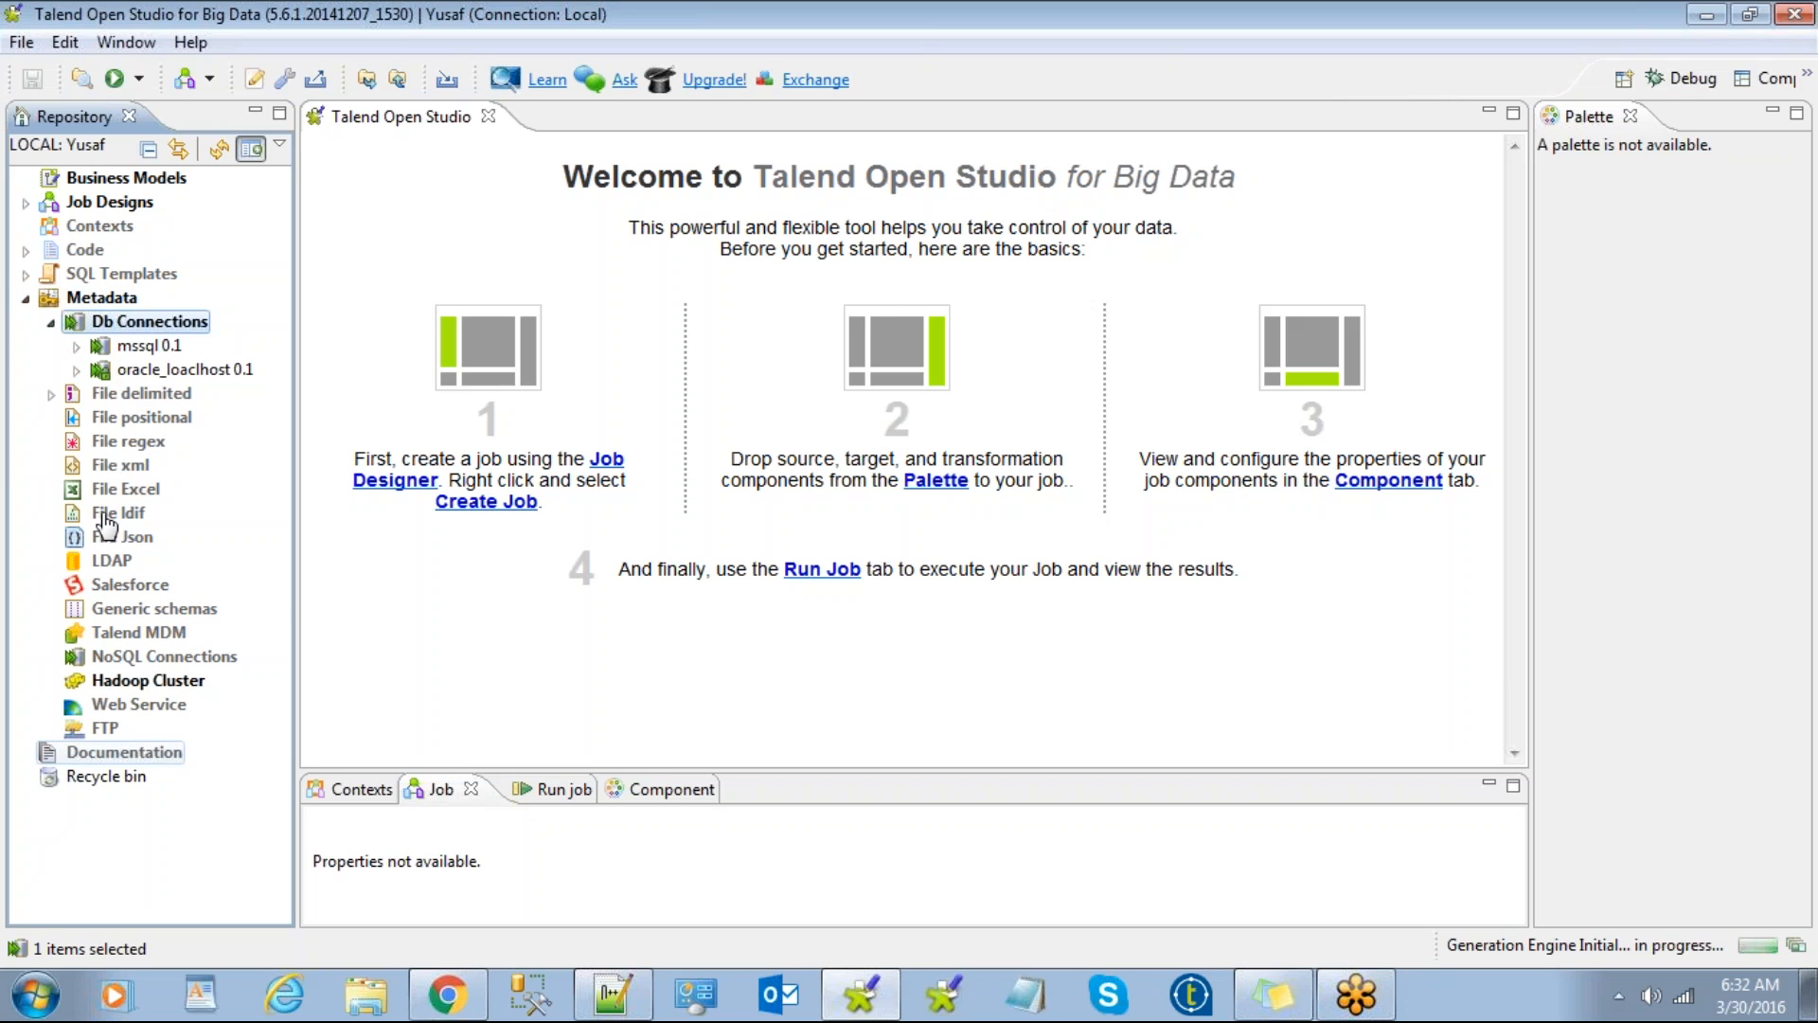
right_click(140, 331)
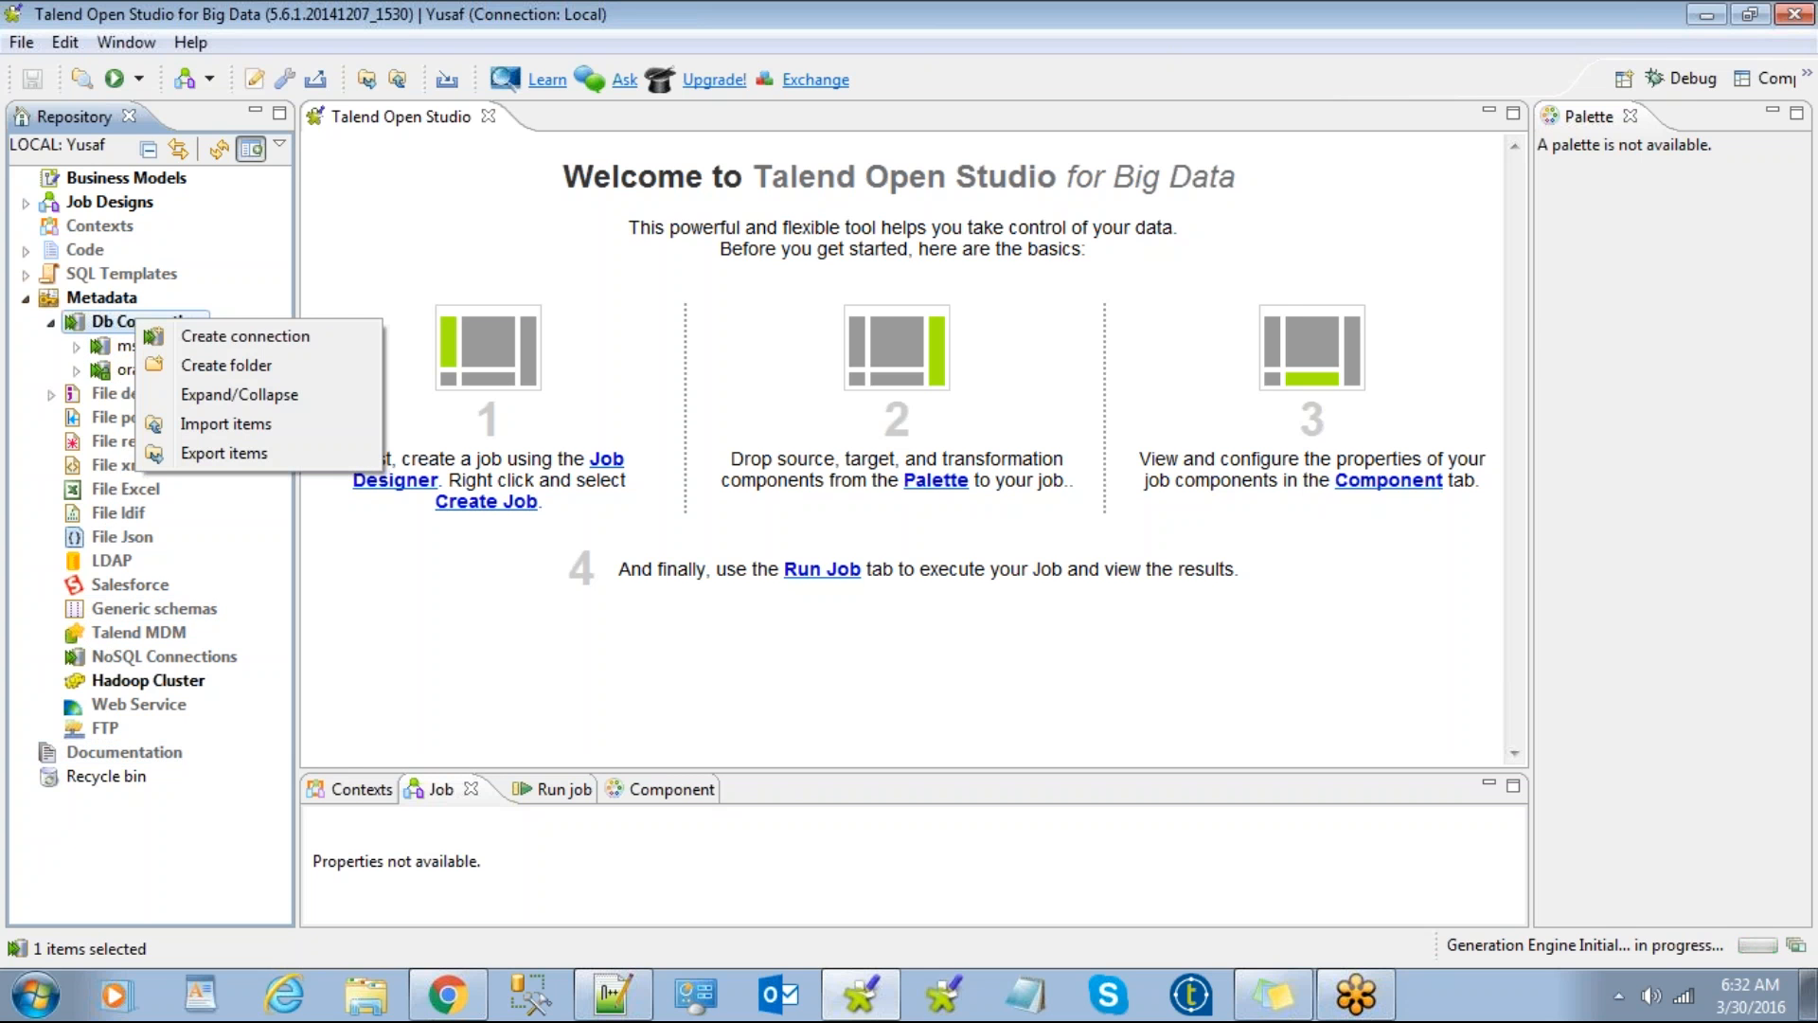
left_click(89, 331)
right_click(110, 323)
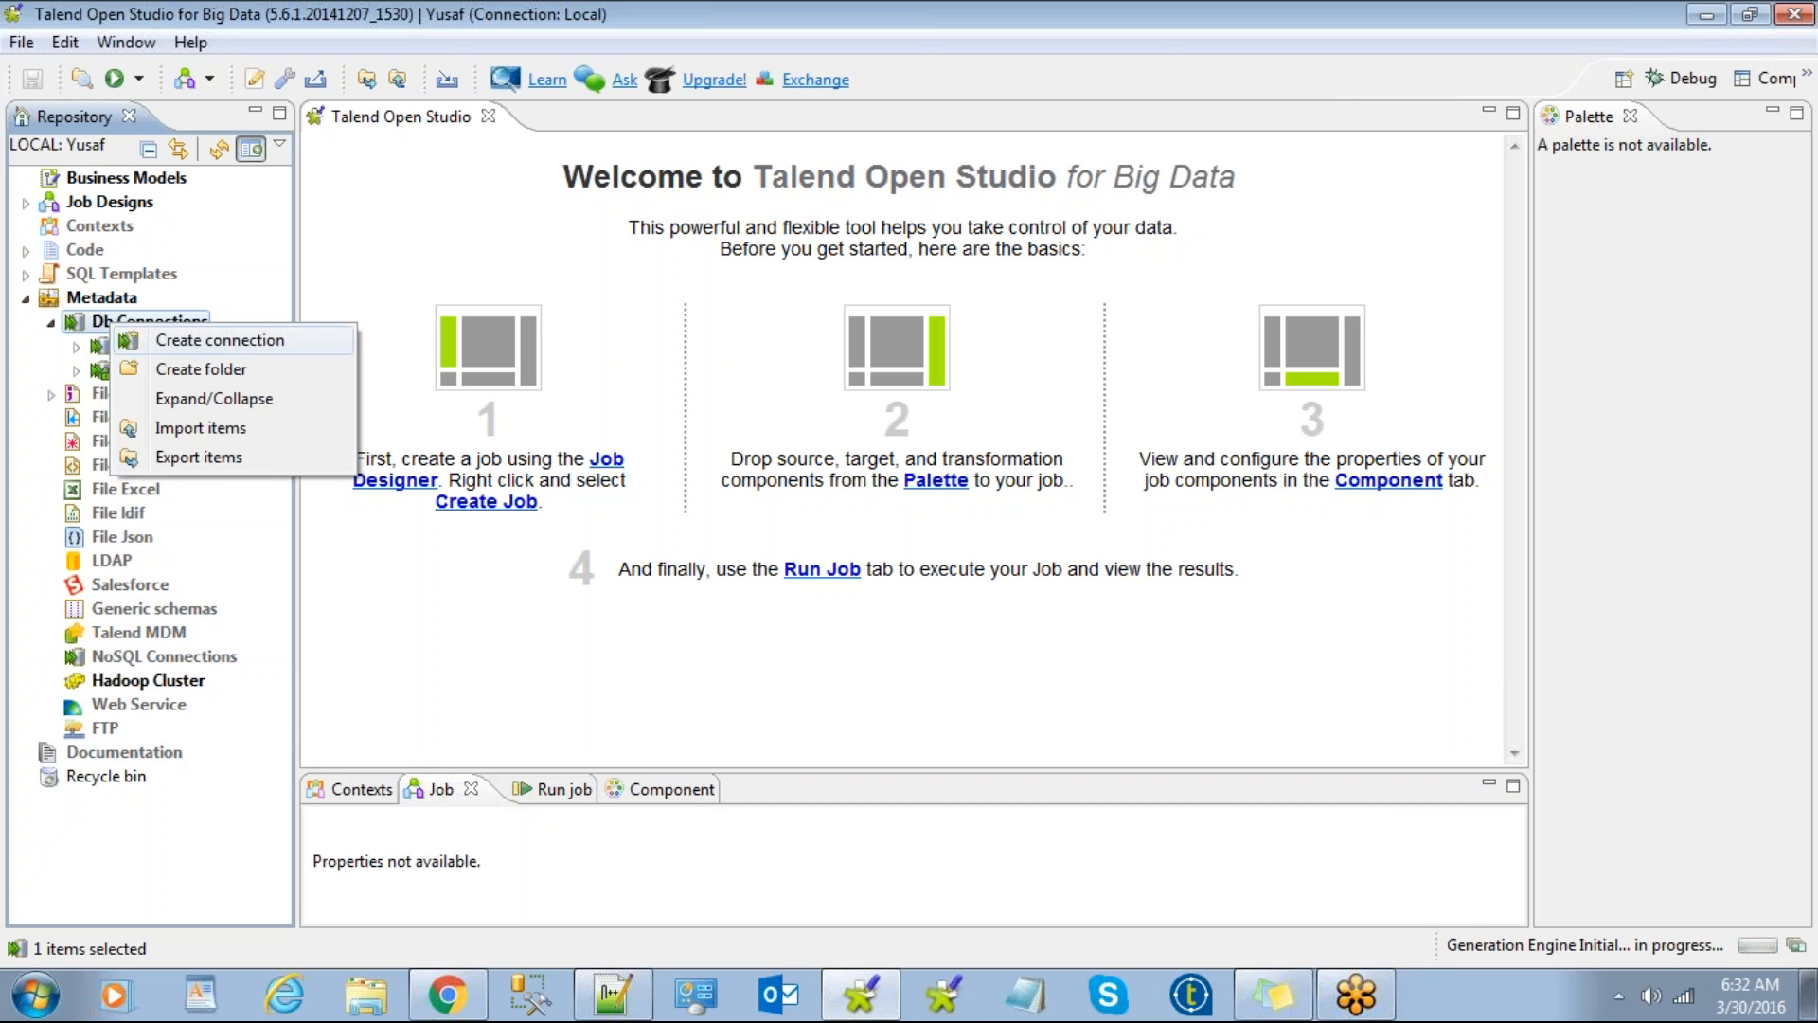
Step: Create a new database connection named mssql_localhost and advance to the database type step
left_click(220, 341)
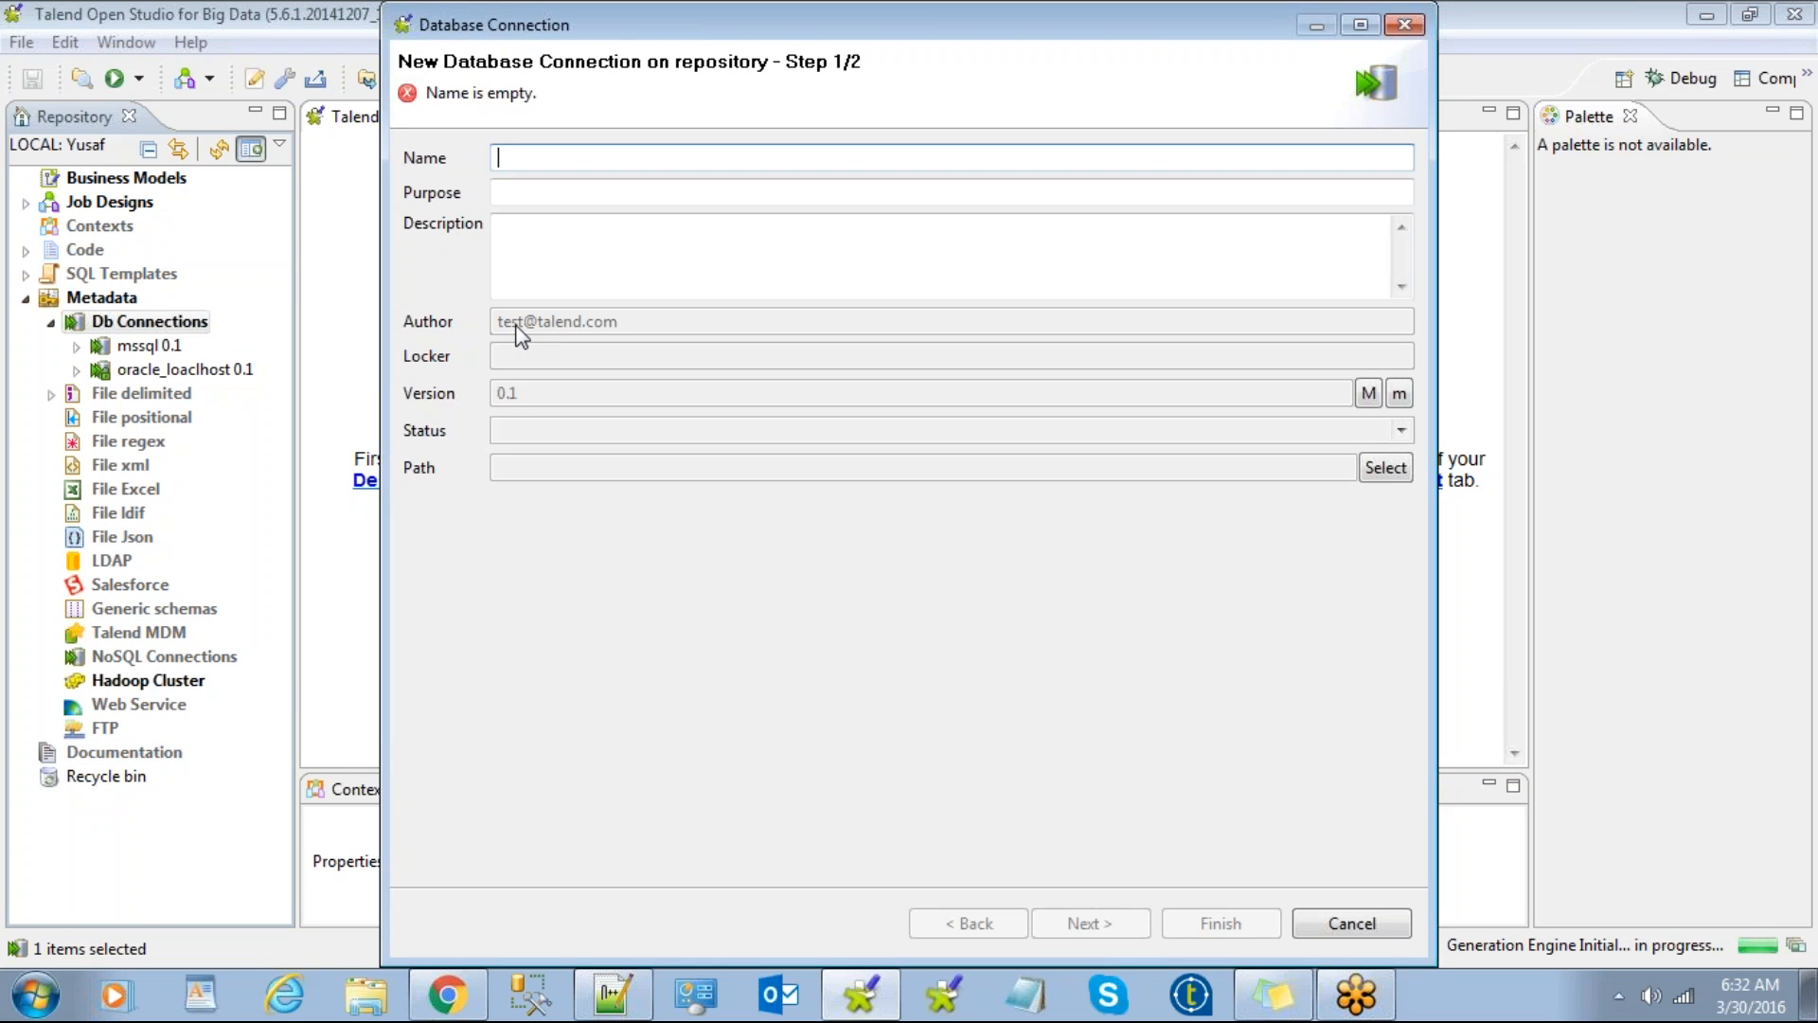
type("o")
key("BackSpace")
type("mssql")
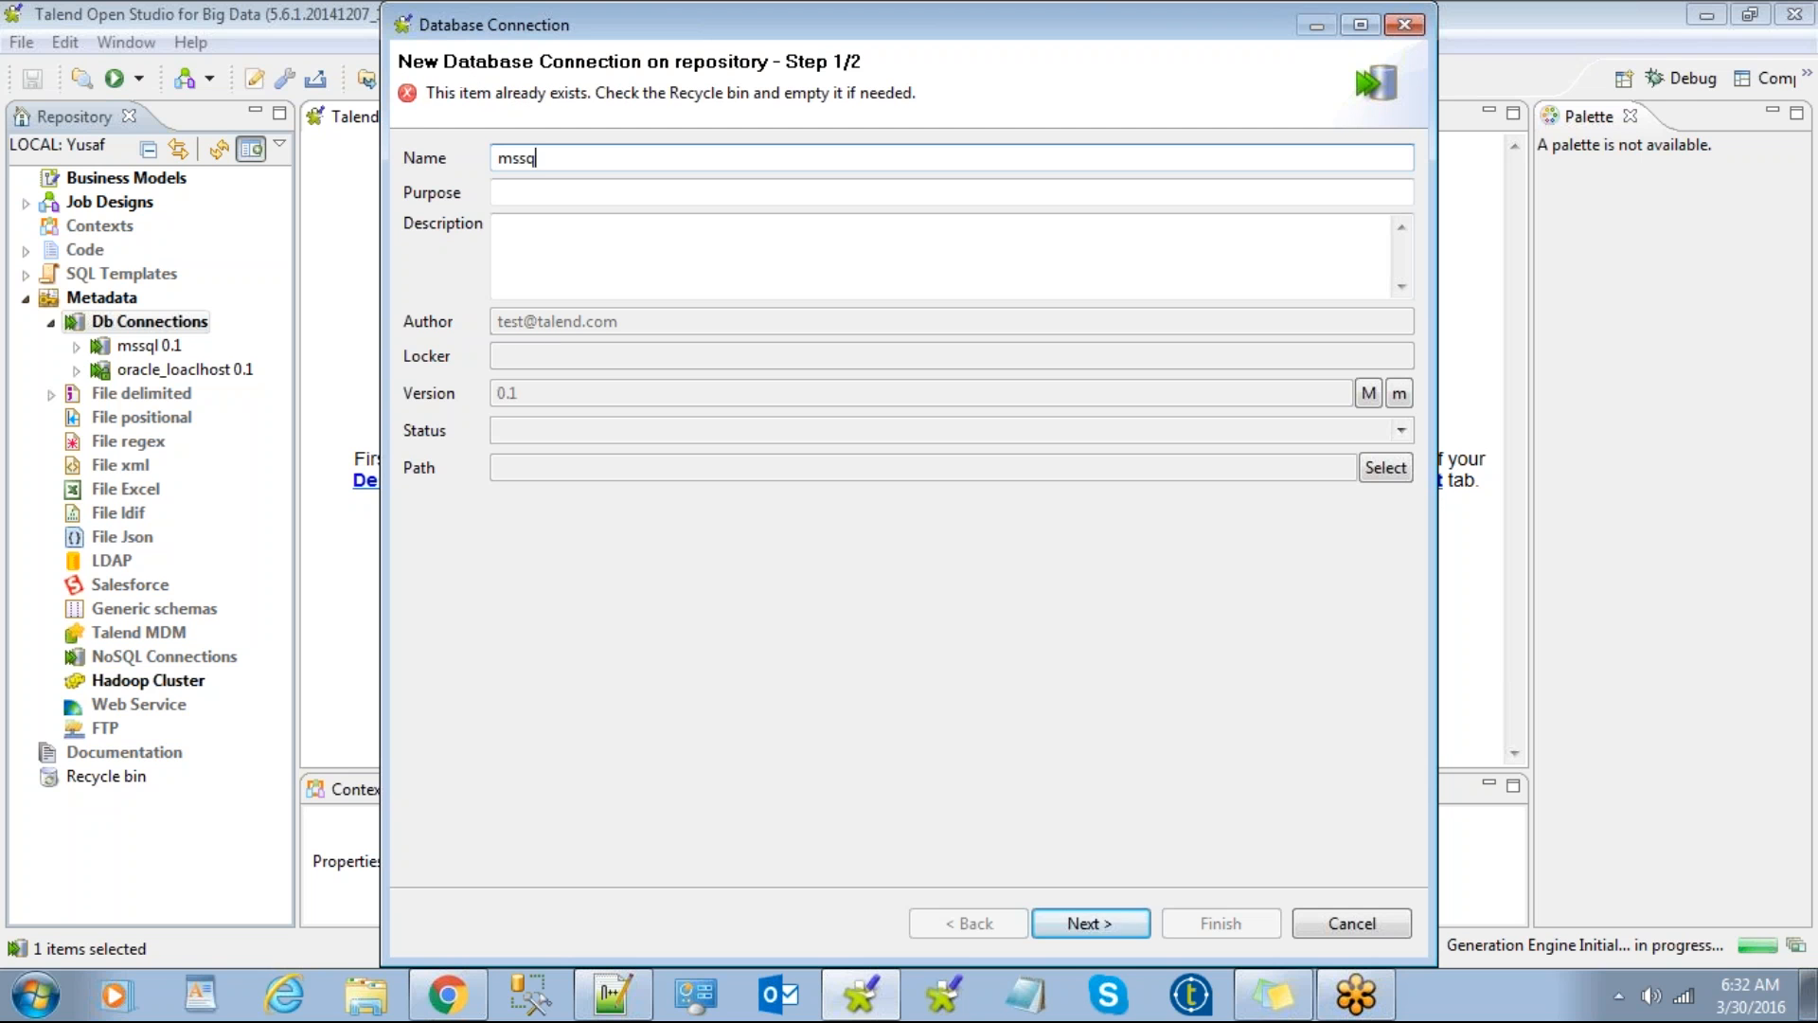
type("_lo")
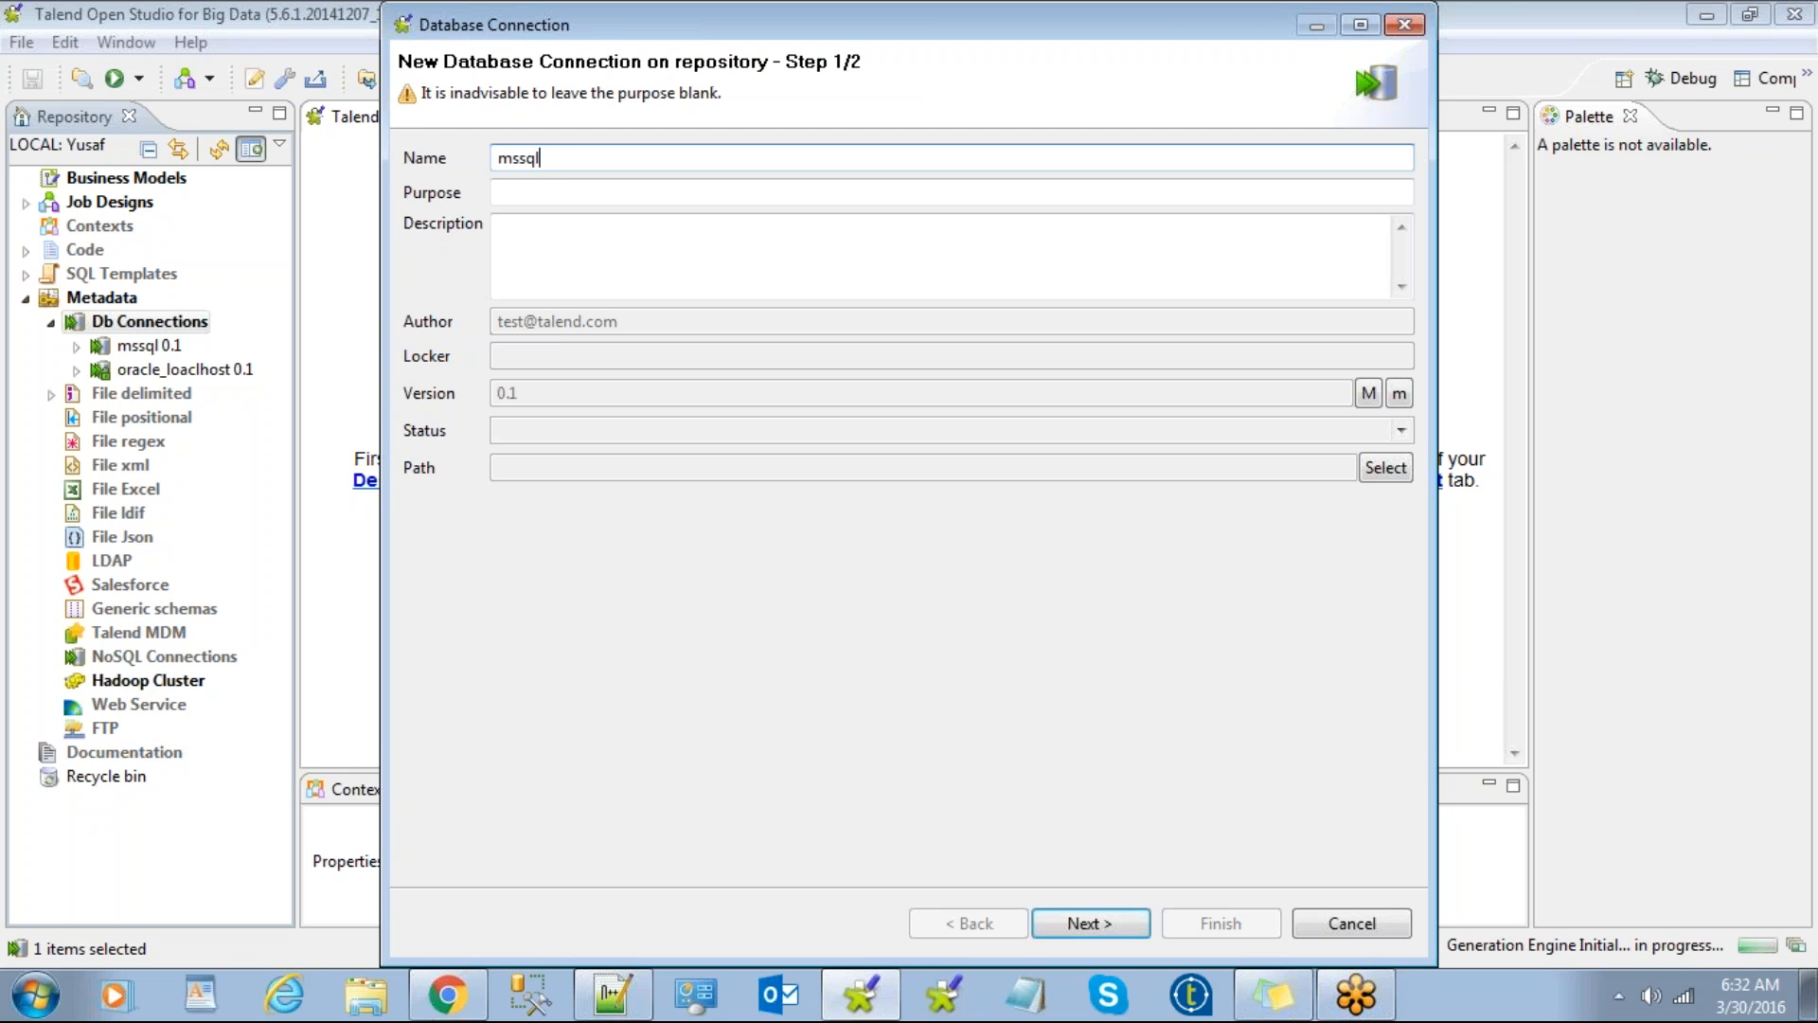
type("calho")
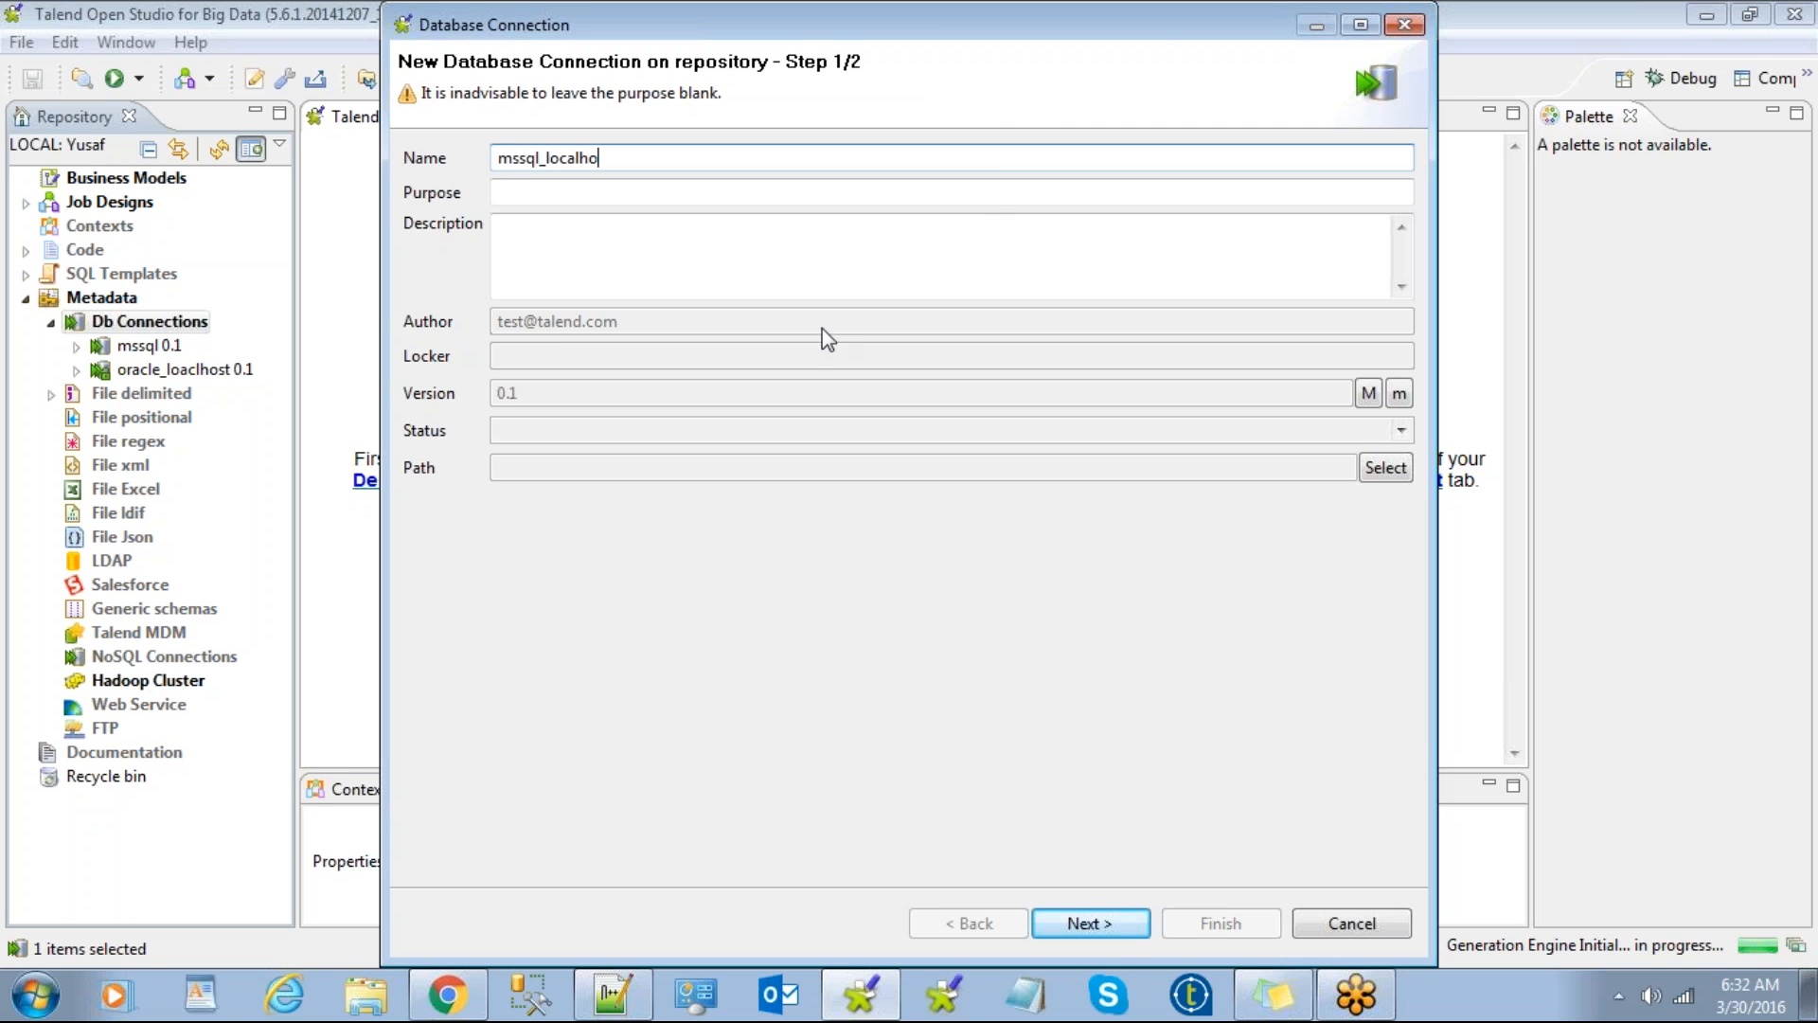
type("st")
left_click(1089, 923)
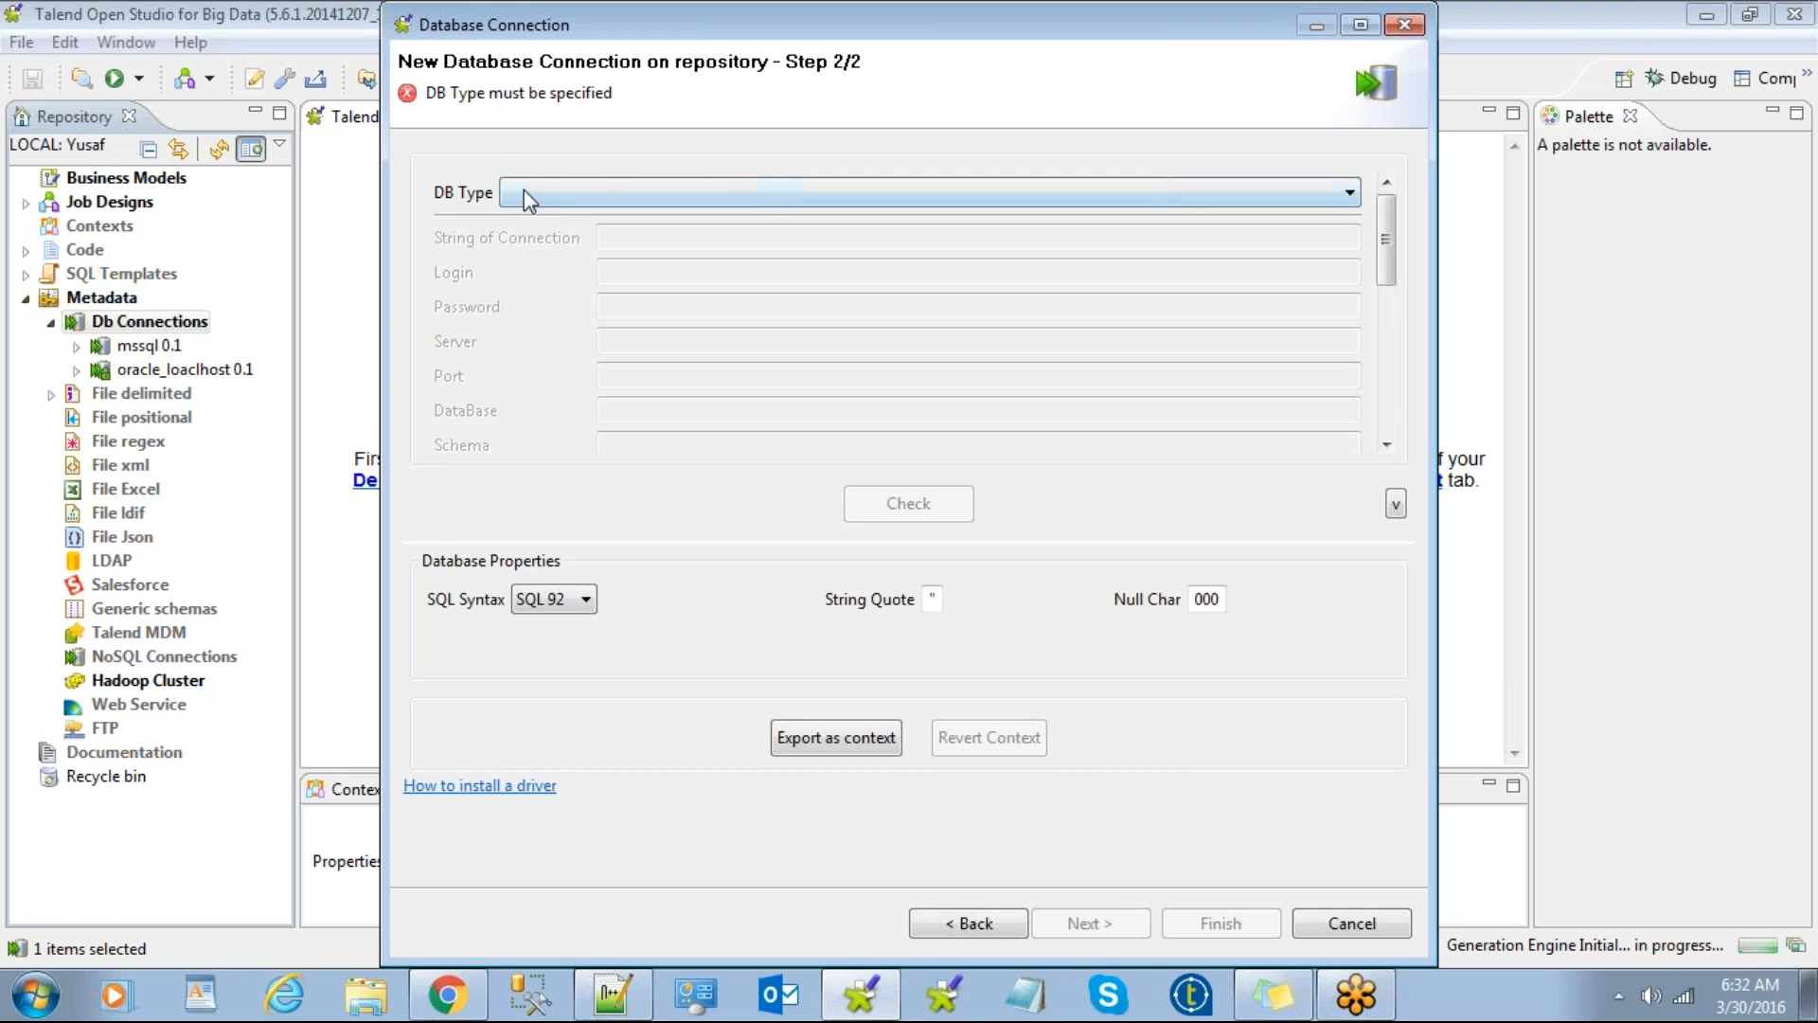
left_click(985, 928)
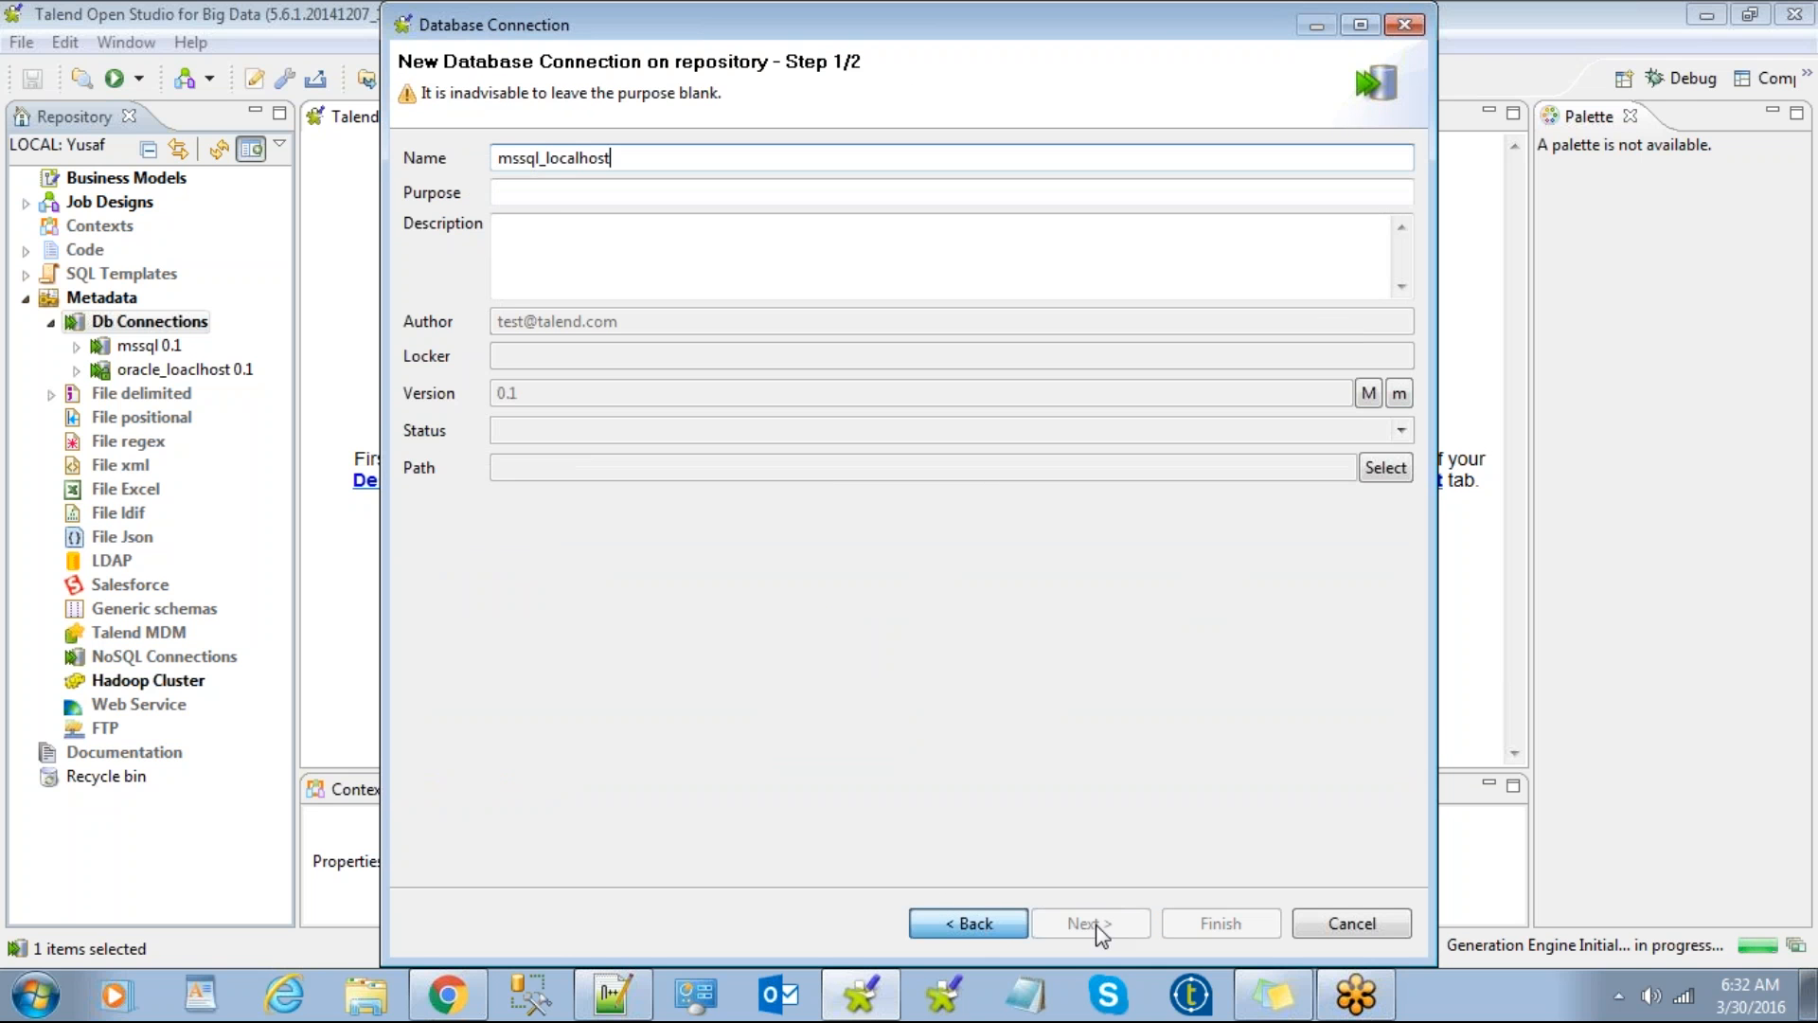
left_click(556, 190)
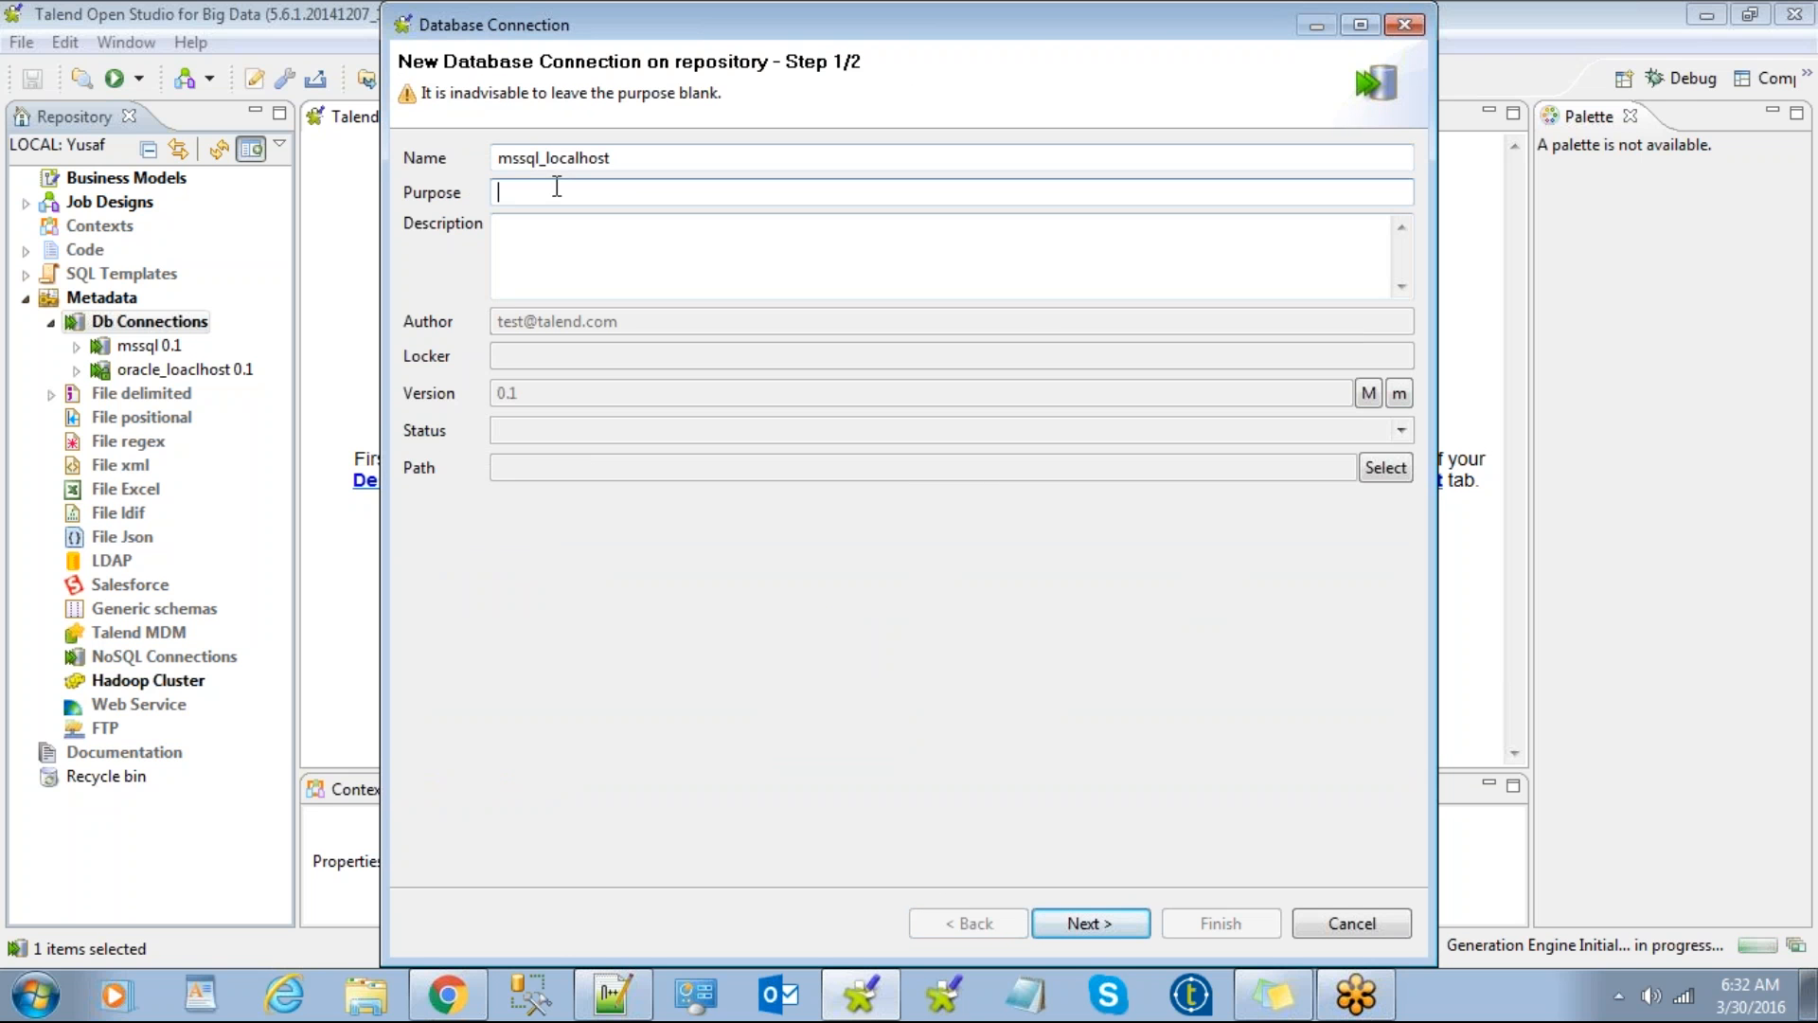
left_click(1076, 914)
Step: Set the new connection's DB Type to Microsoft SQL Server
left_click(815, 192)
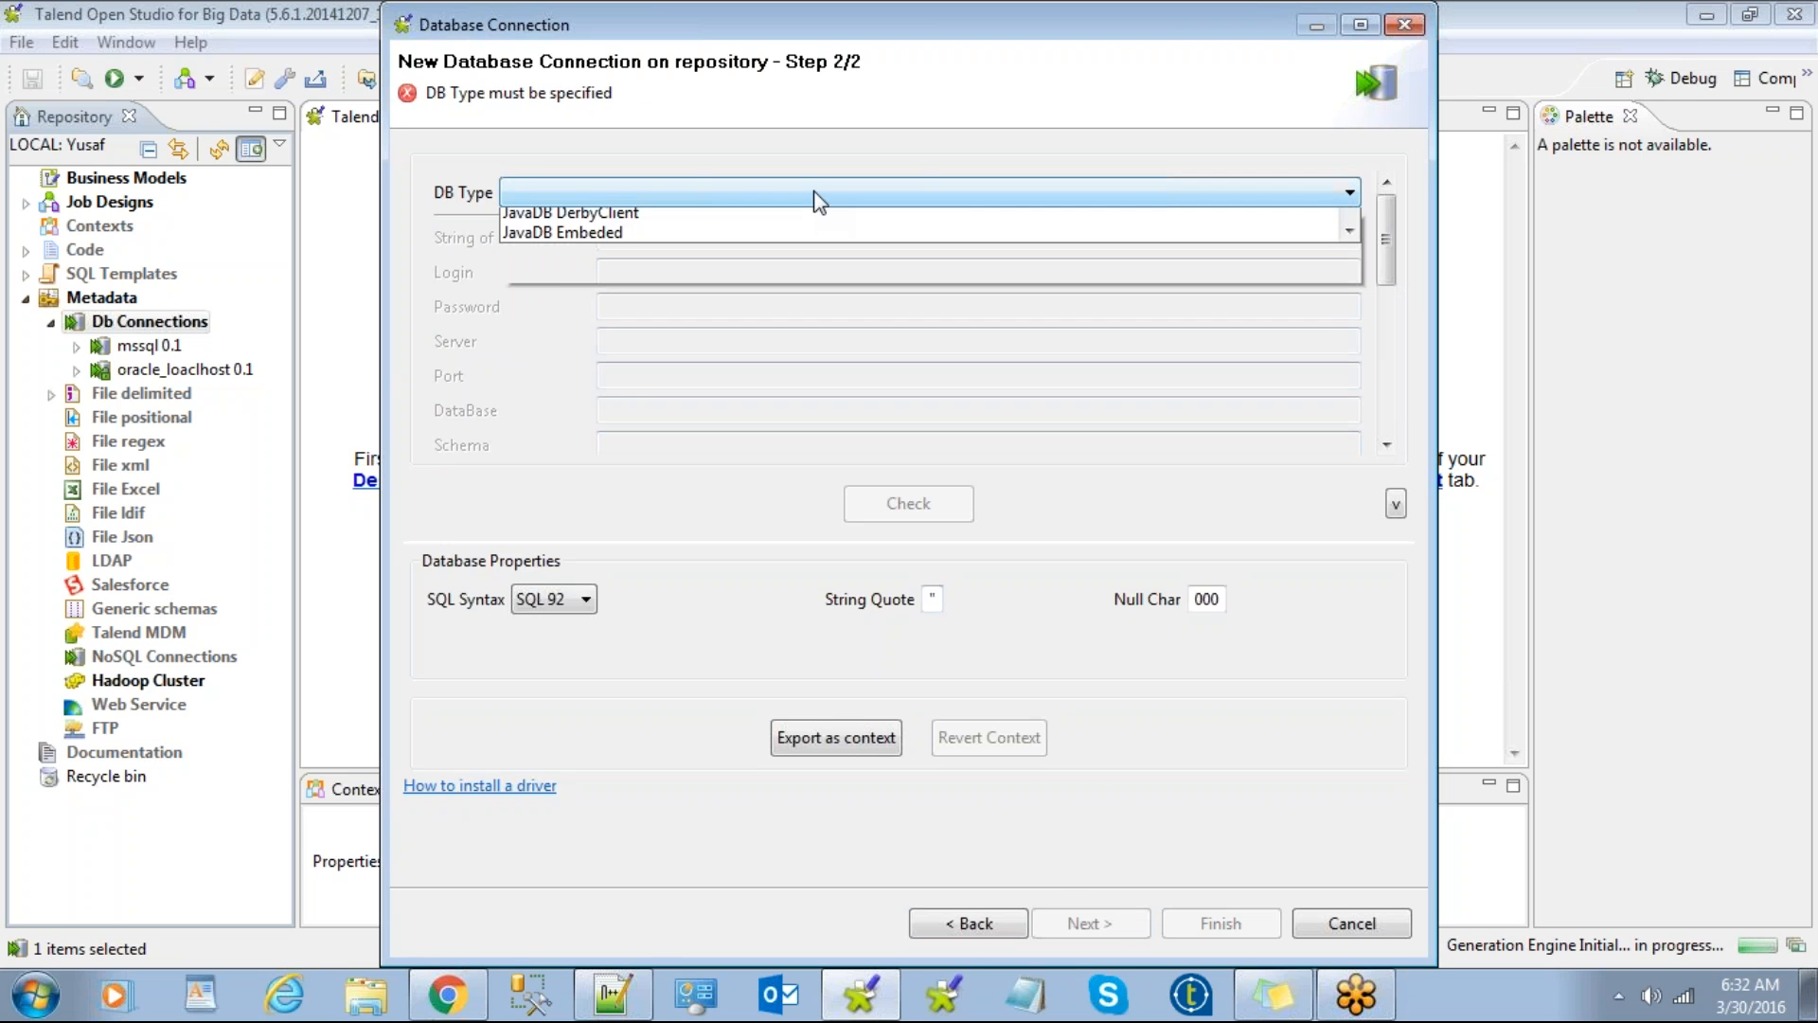
scroll(816, 199, "down", 7)
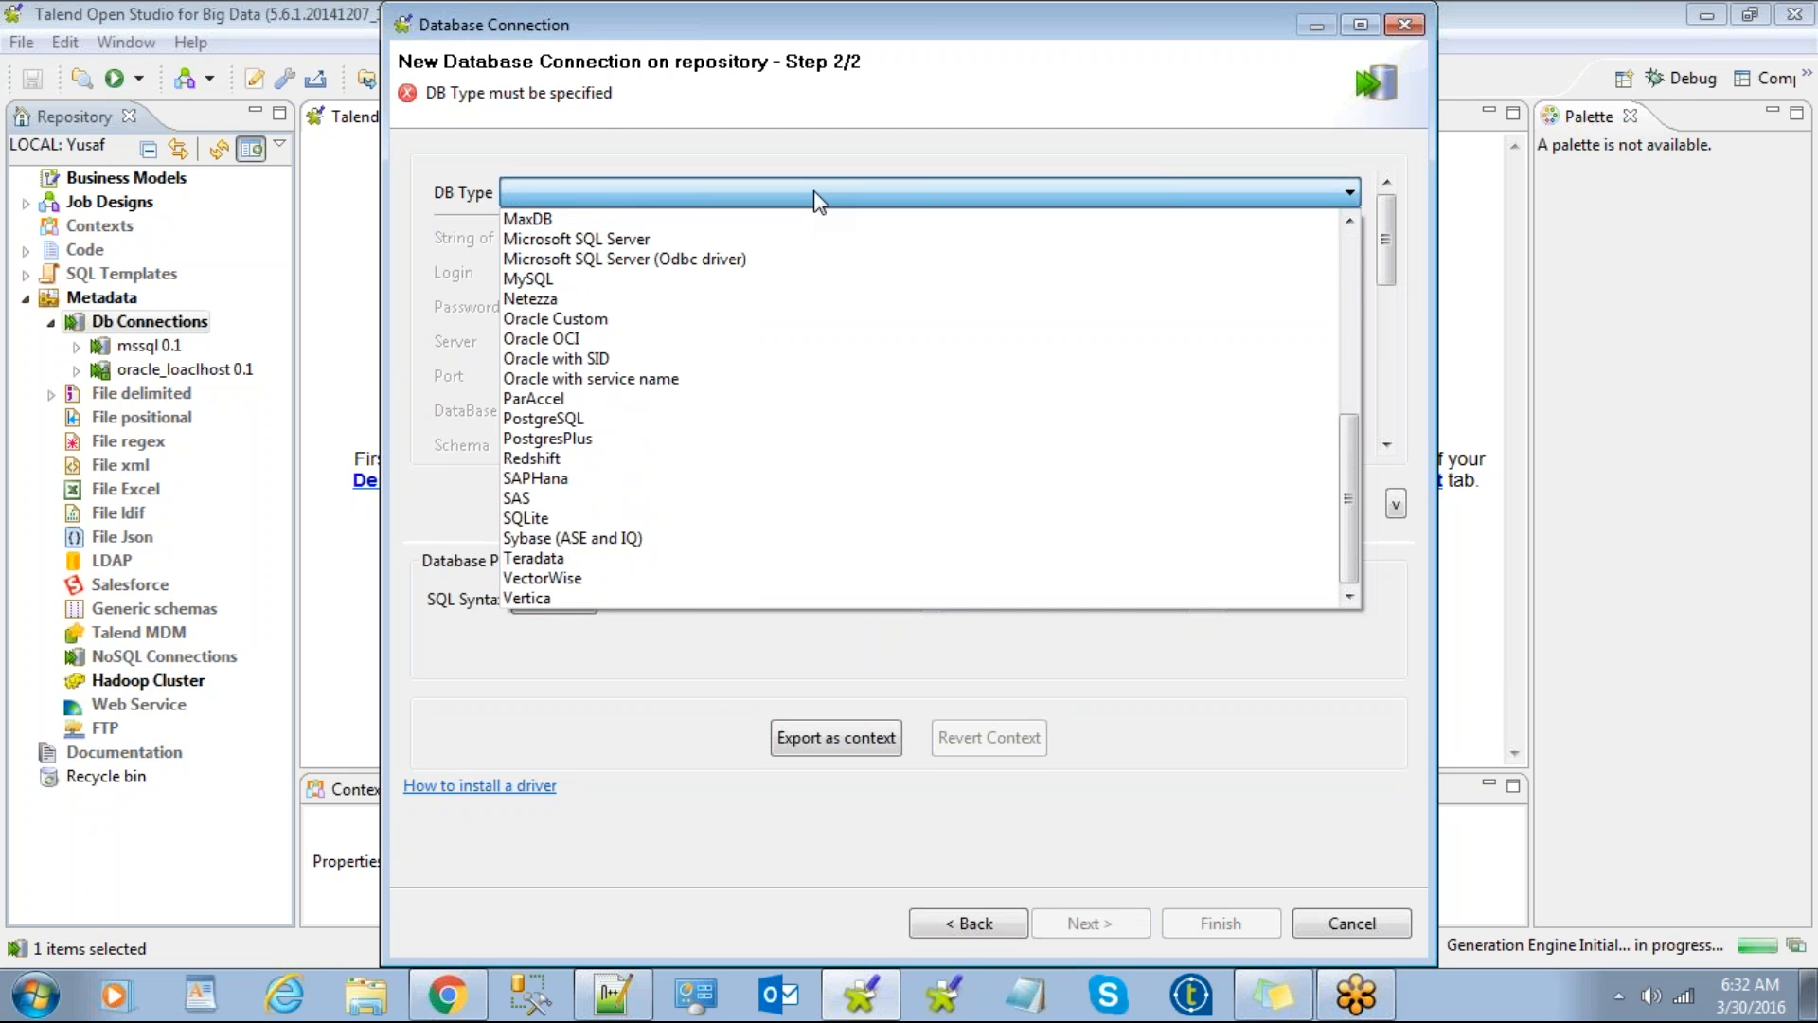
scroll(832, 577, "up", 7)
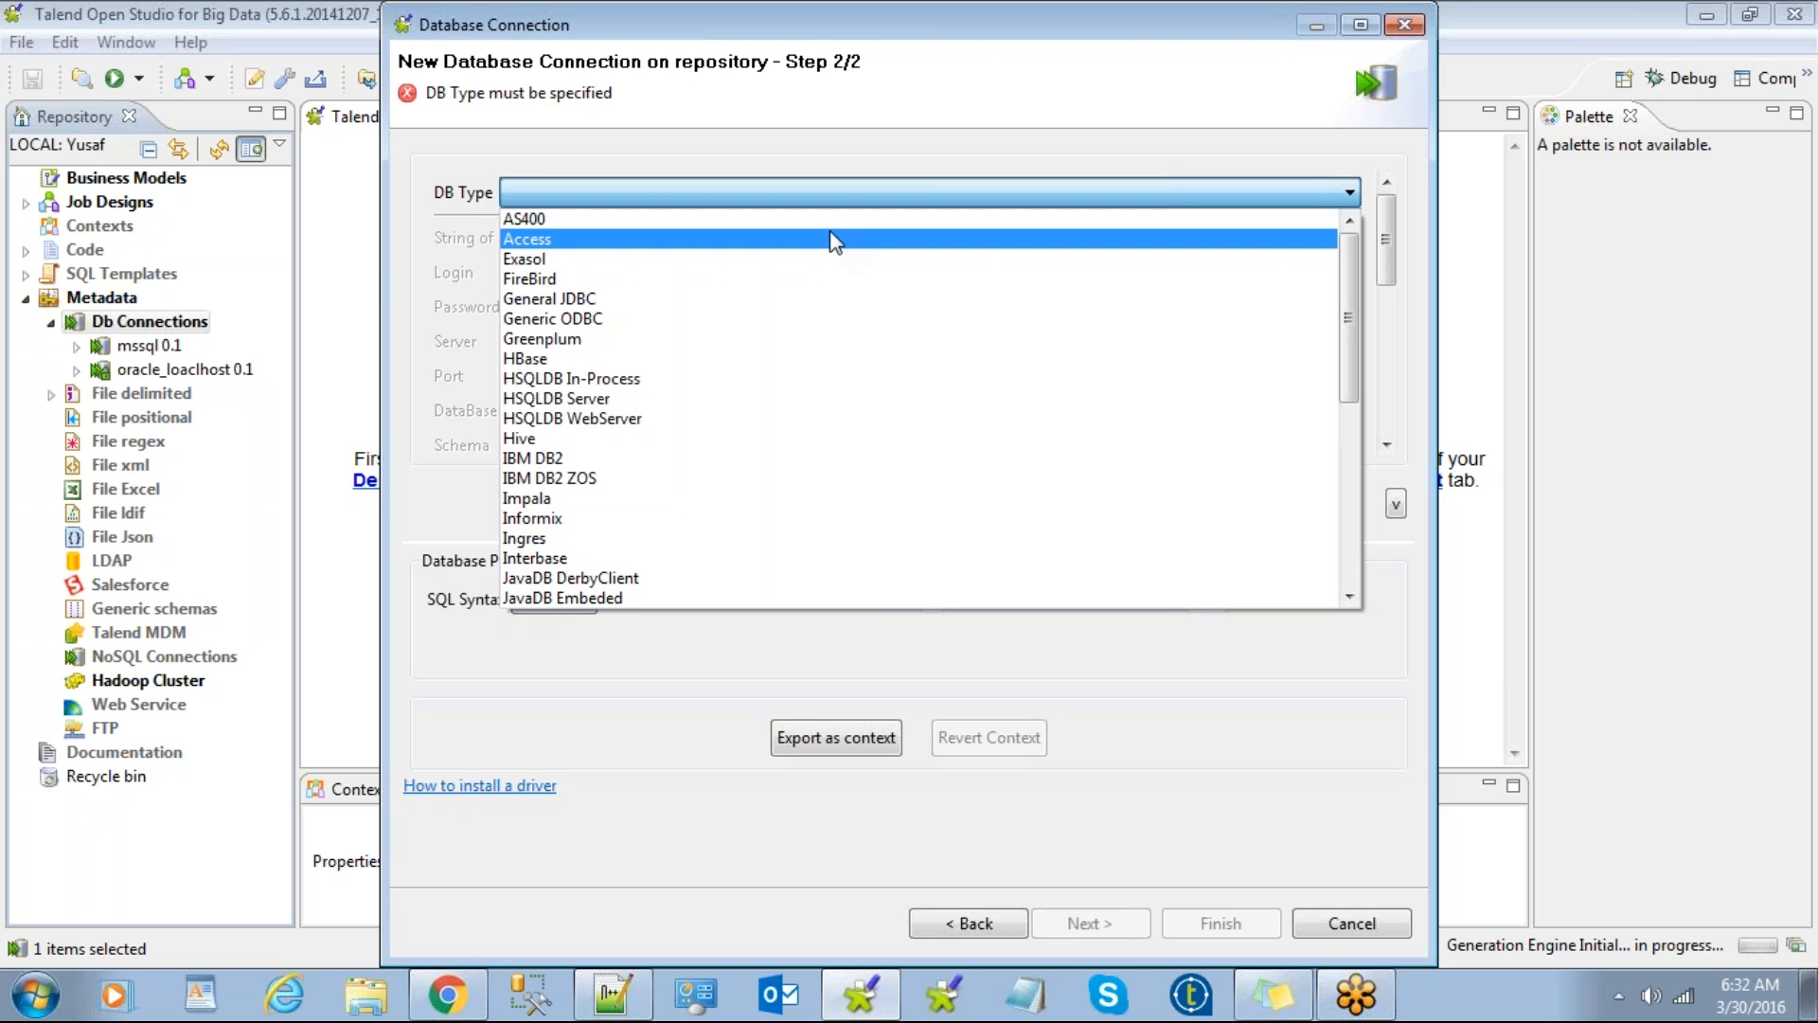
left_click(833, 239)
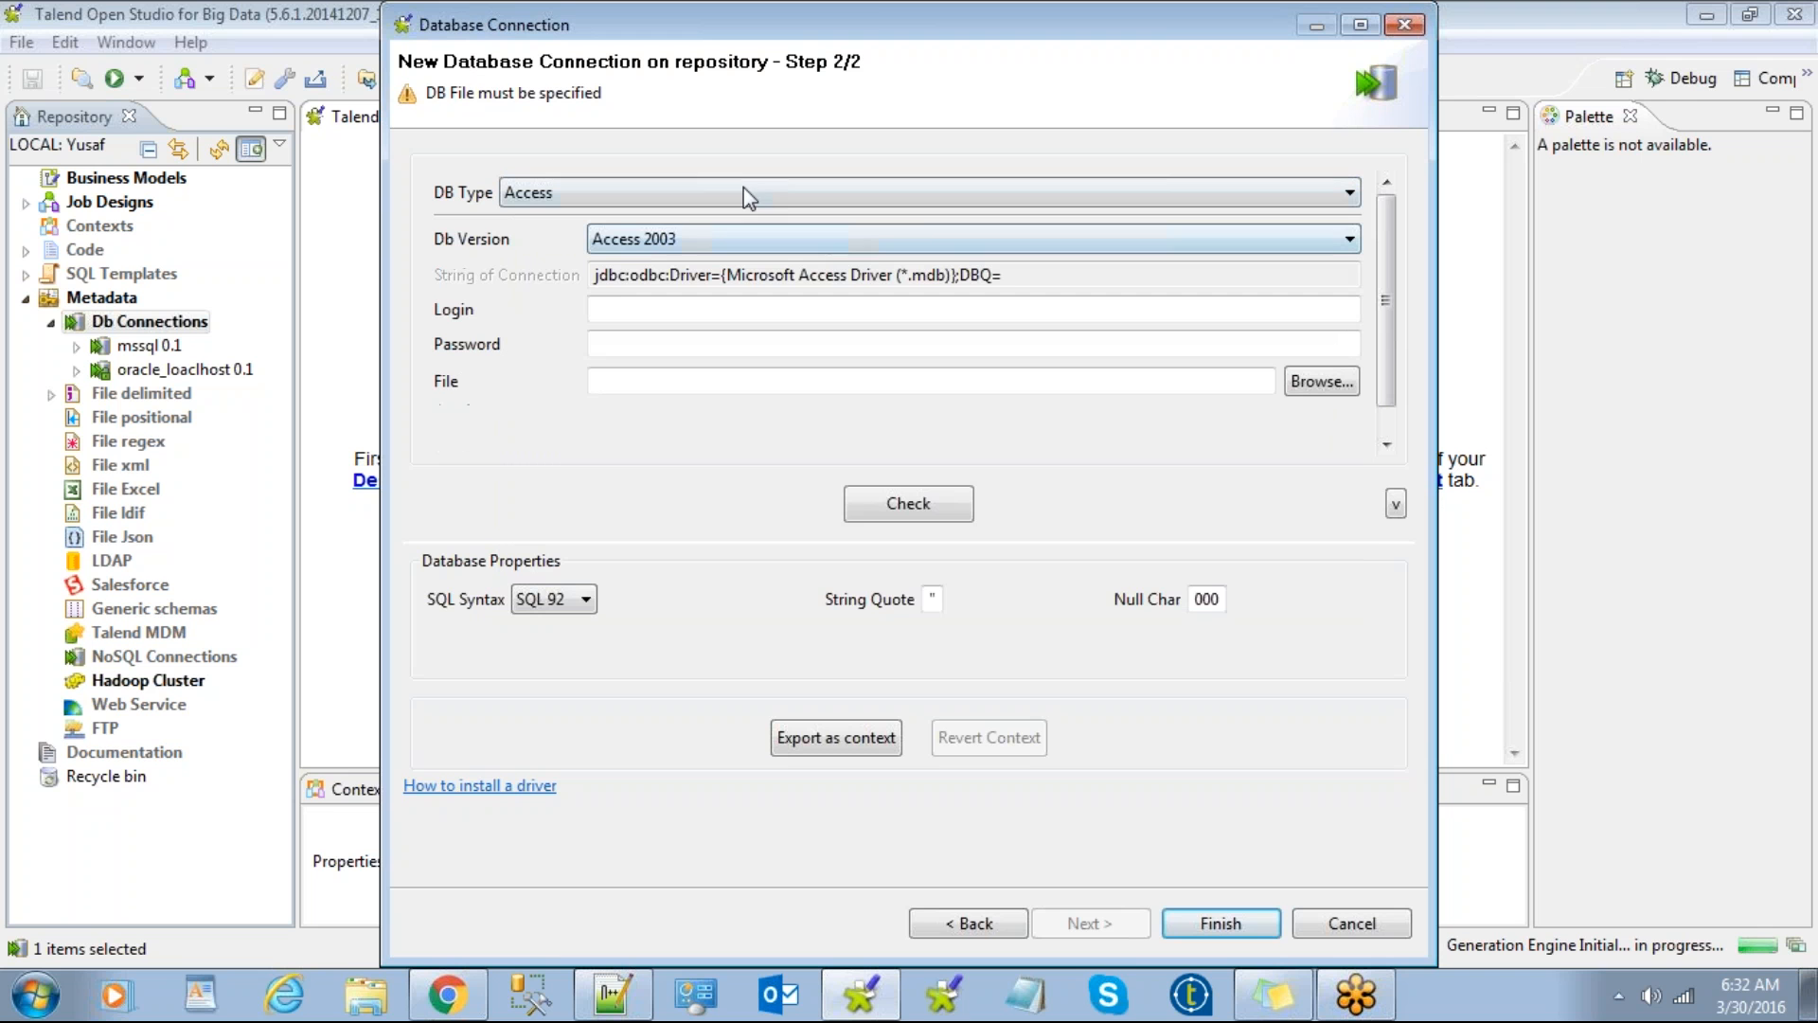
left_click(879, 188)
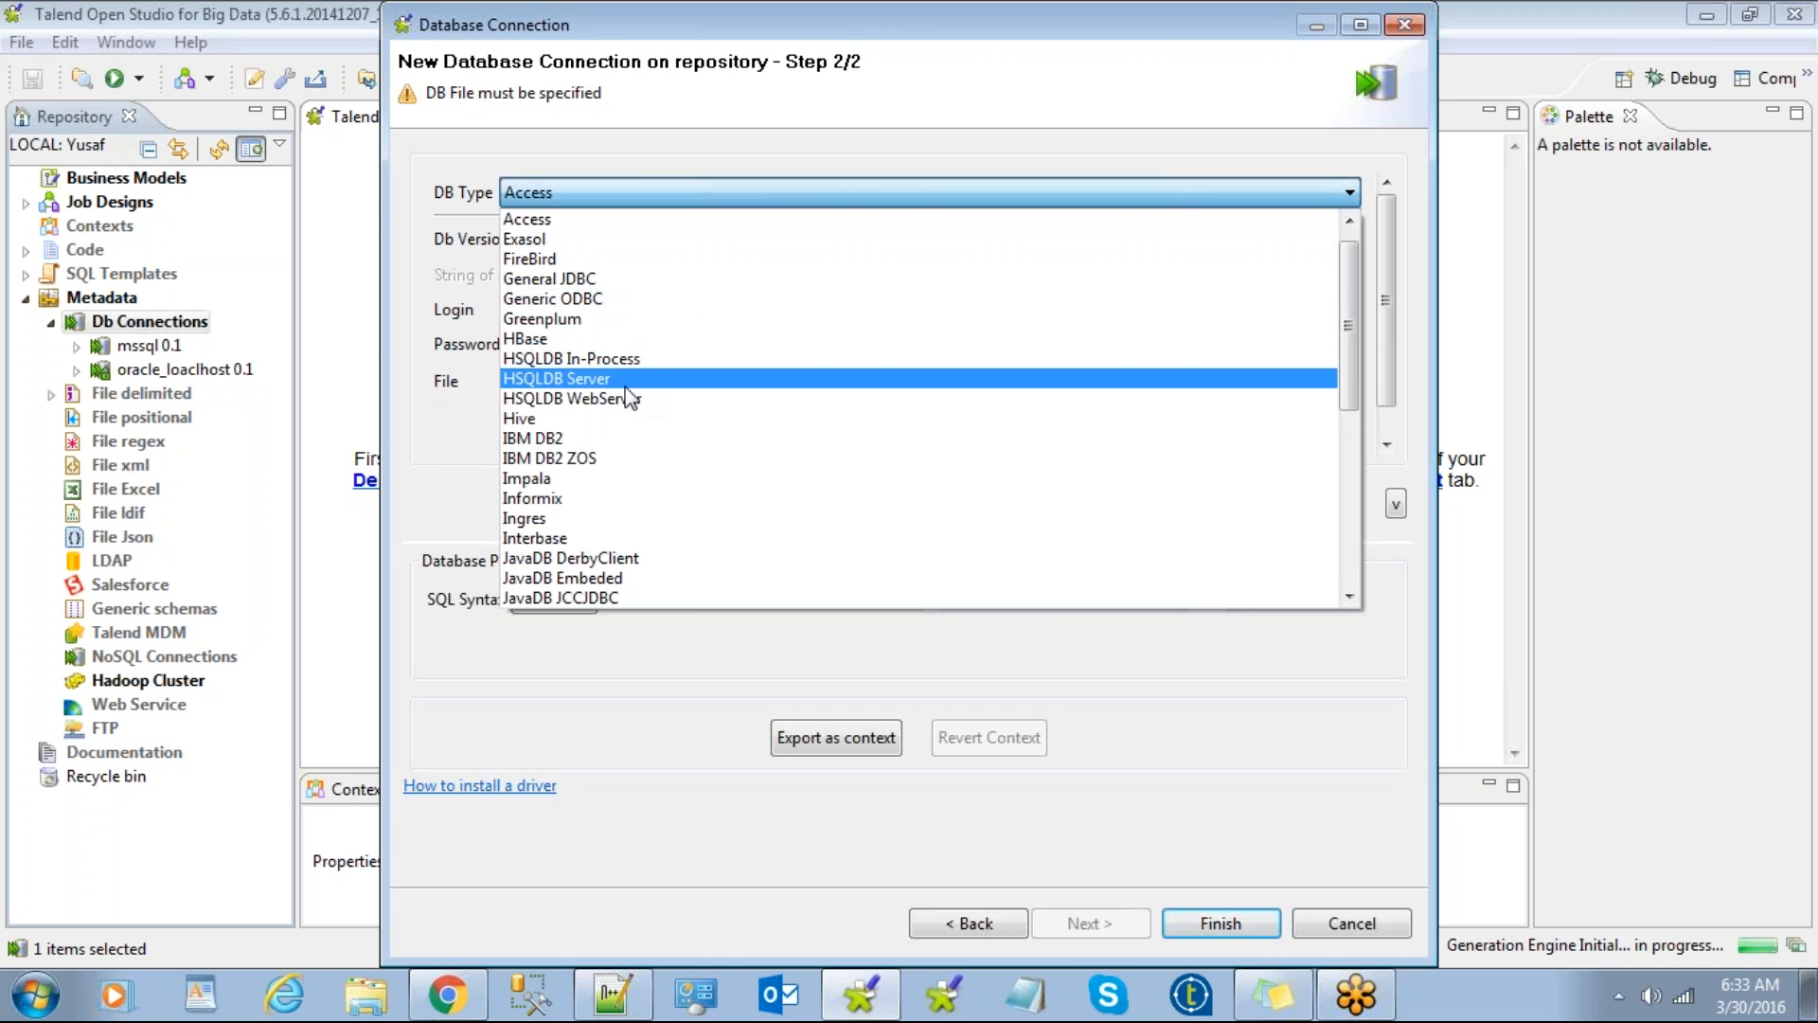
scroll(625, 420, "down", 2)
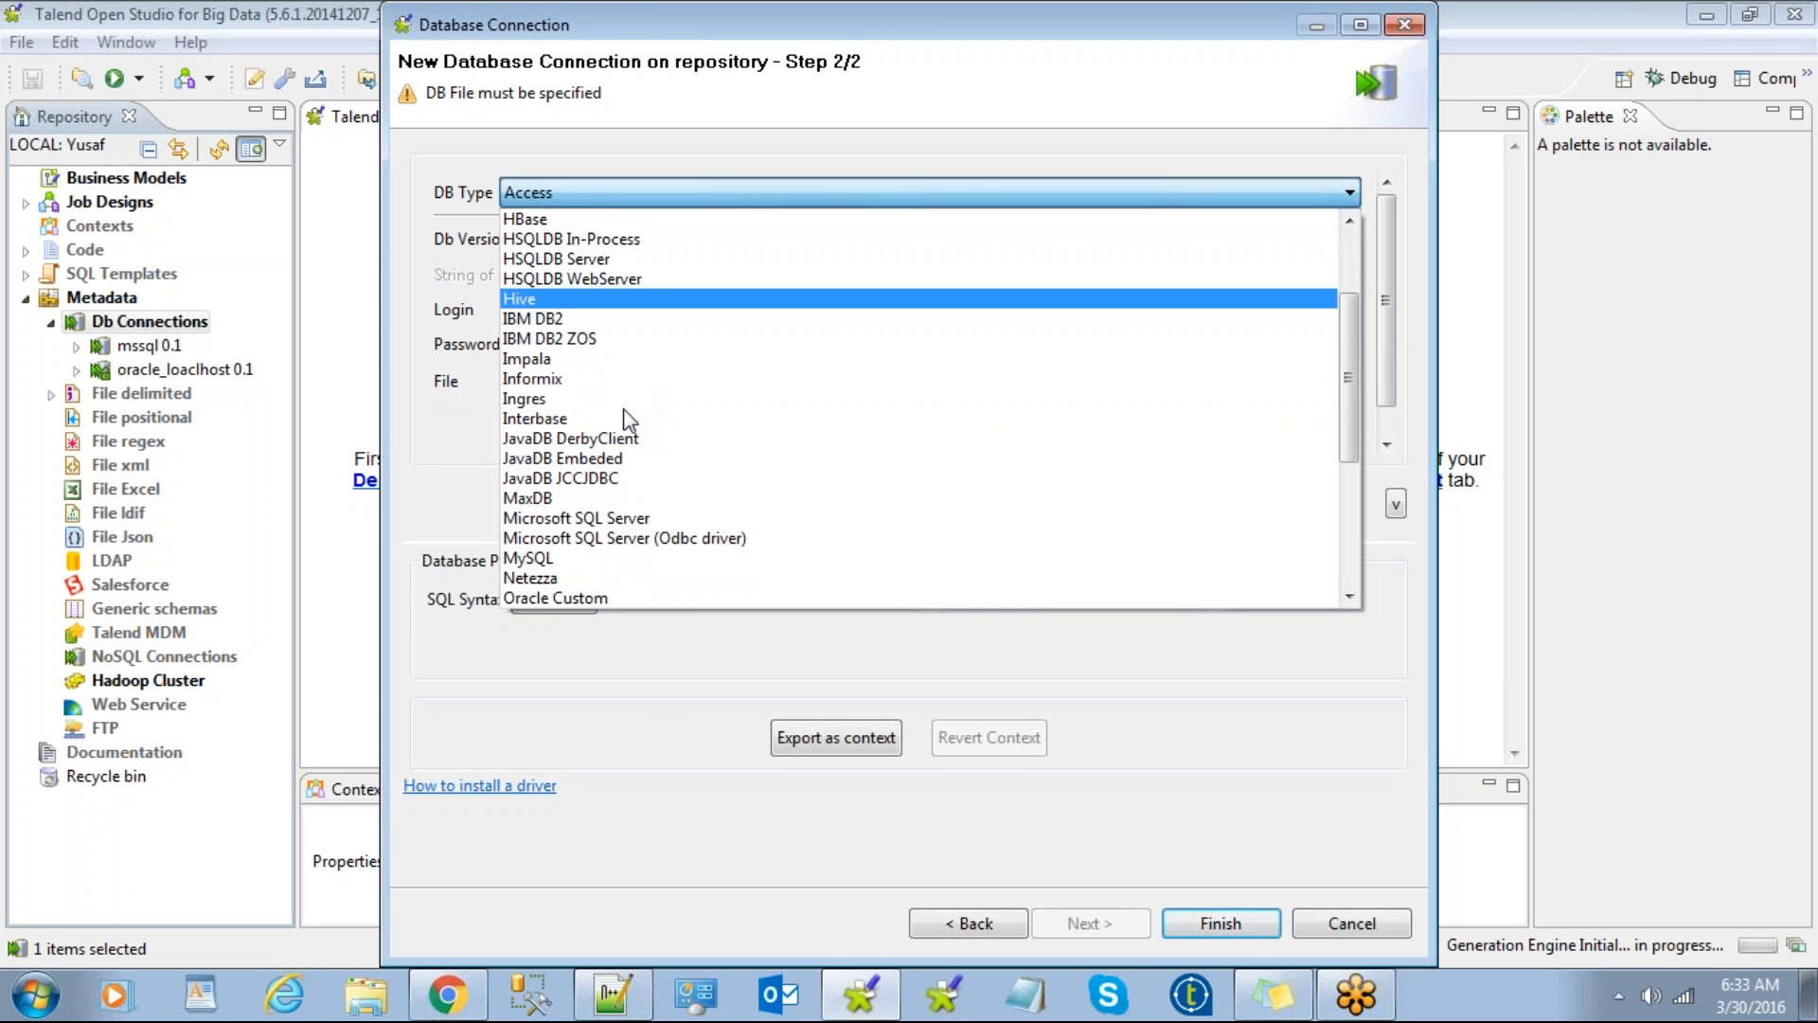
scroll(625, 419, "down", 1)
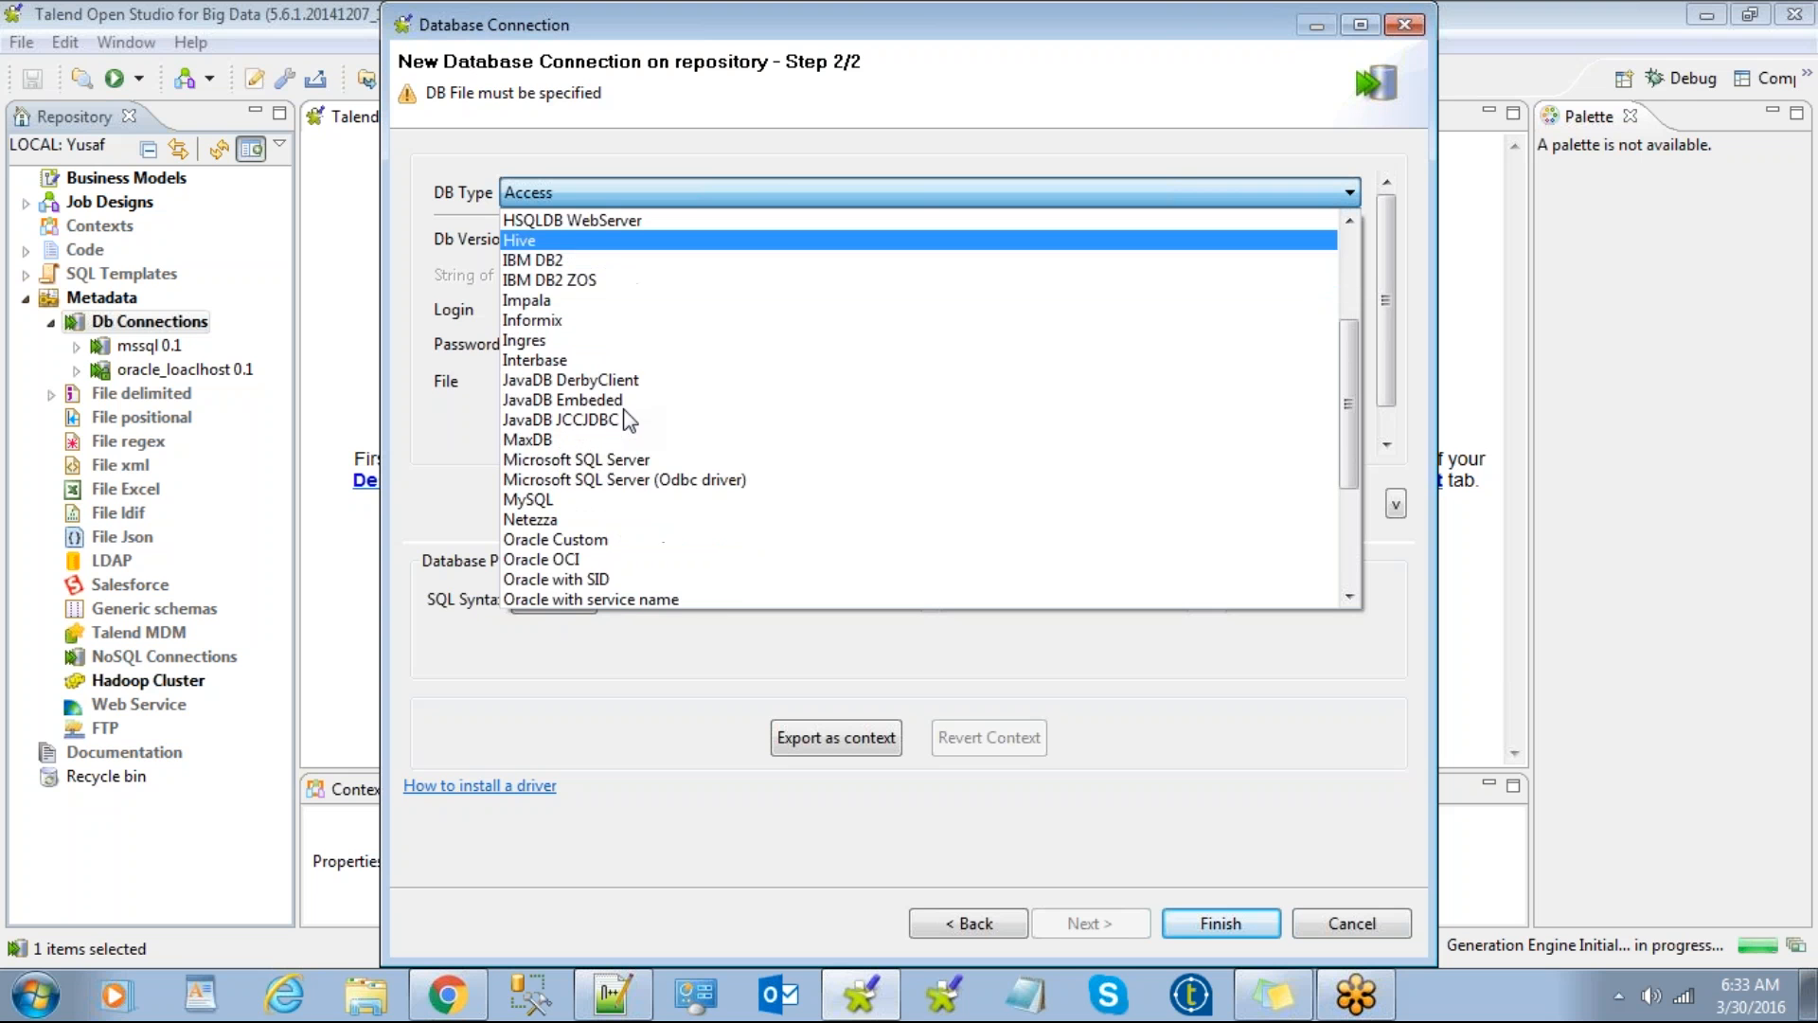
left_click(600, 460)
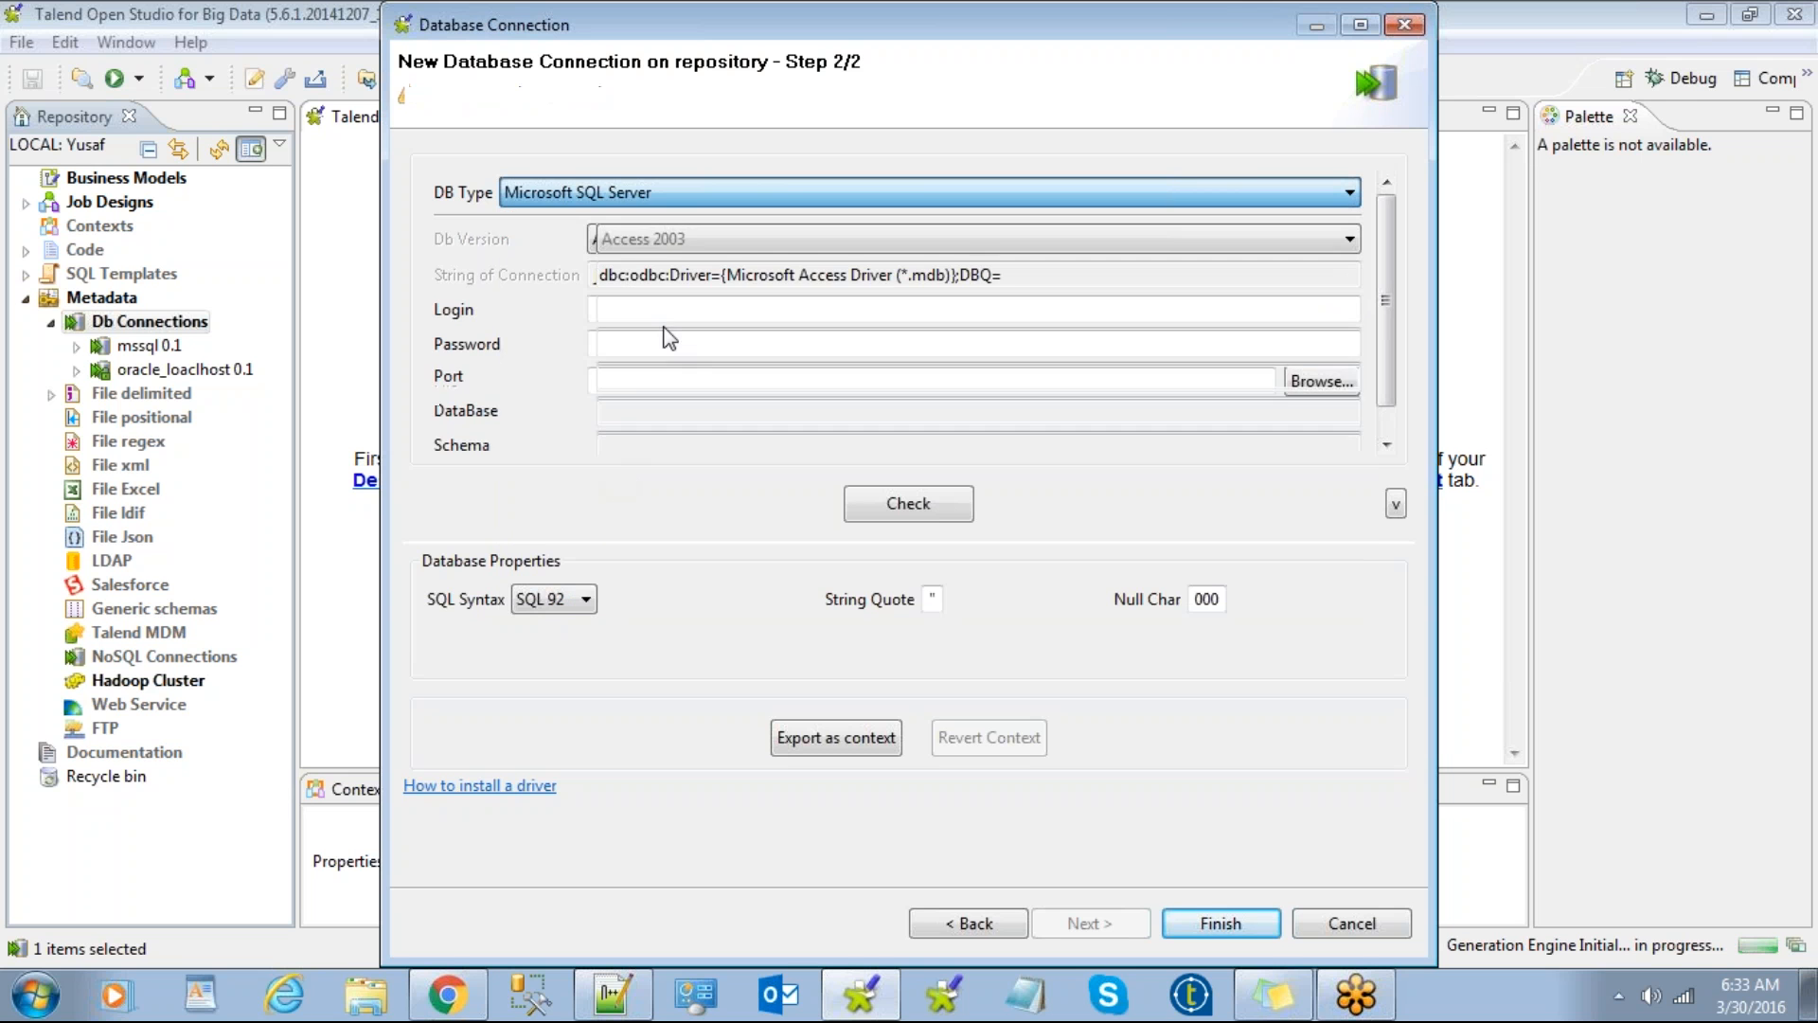
Step: Enter the SQL Server login name and password
left_click(660, 271)
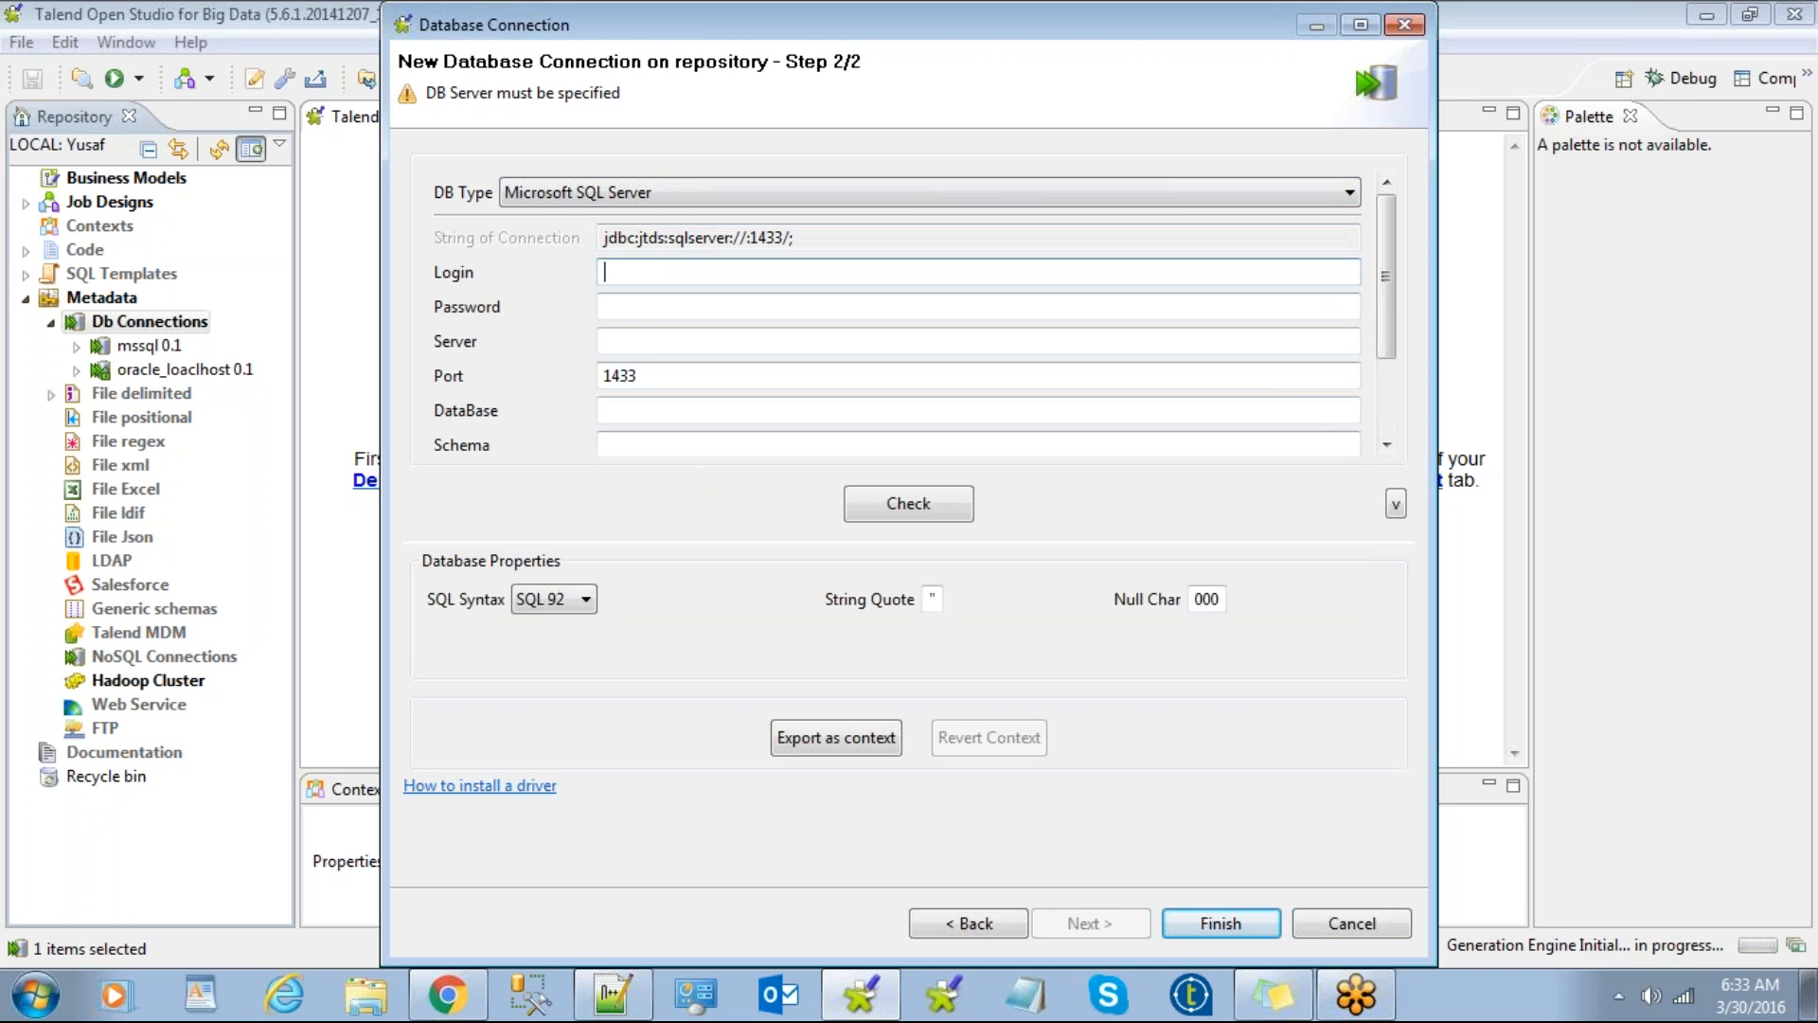
type("sa")
left_click(665, 308)
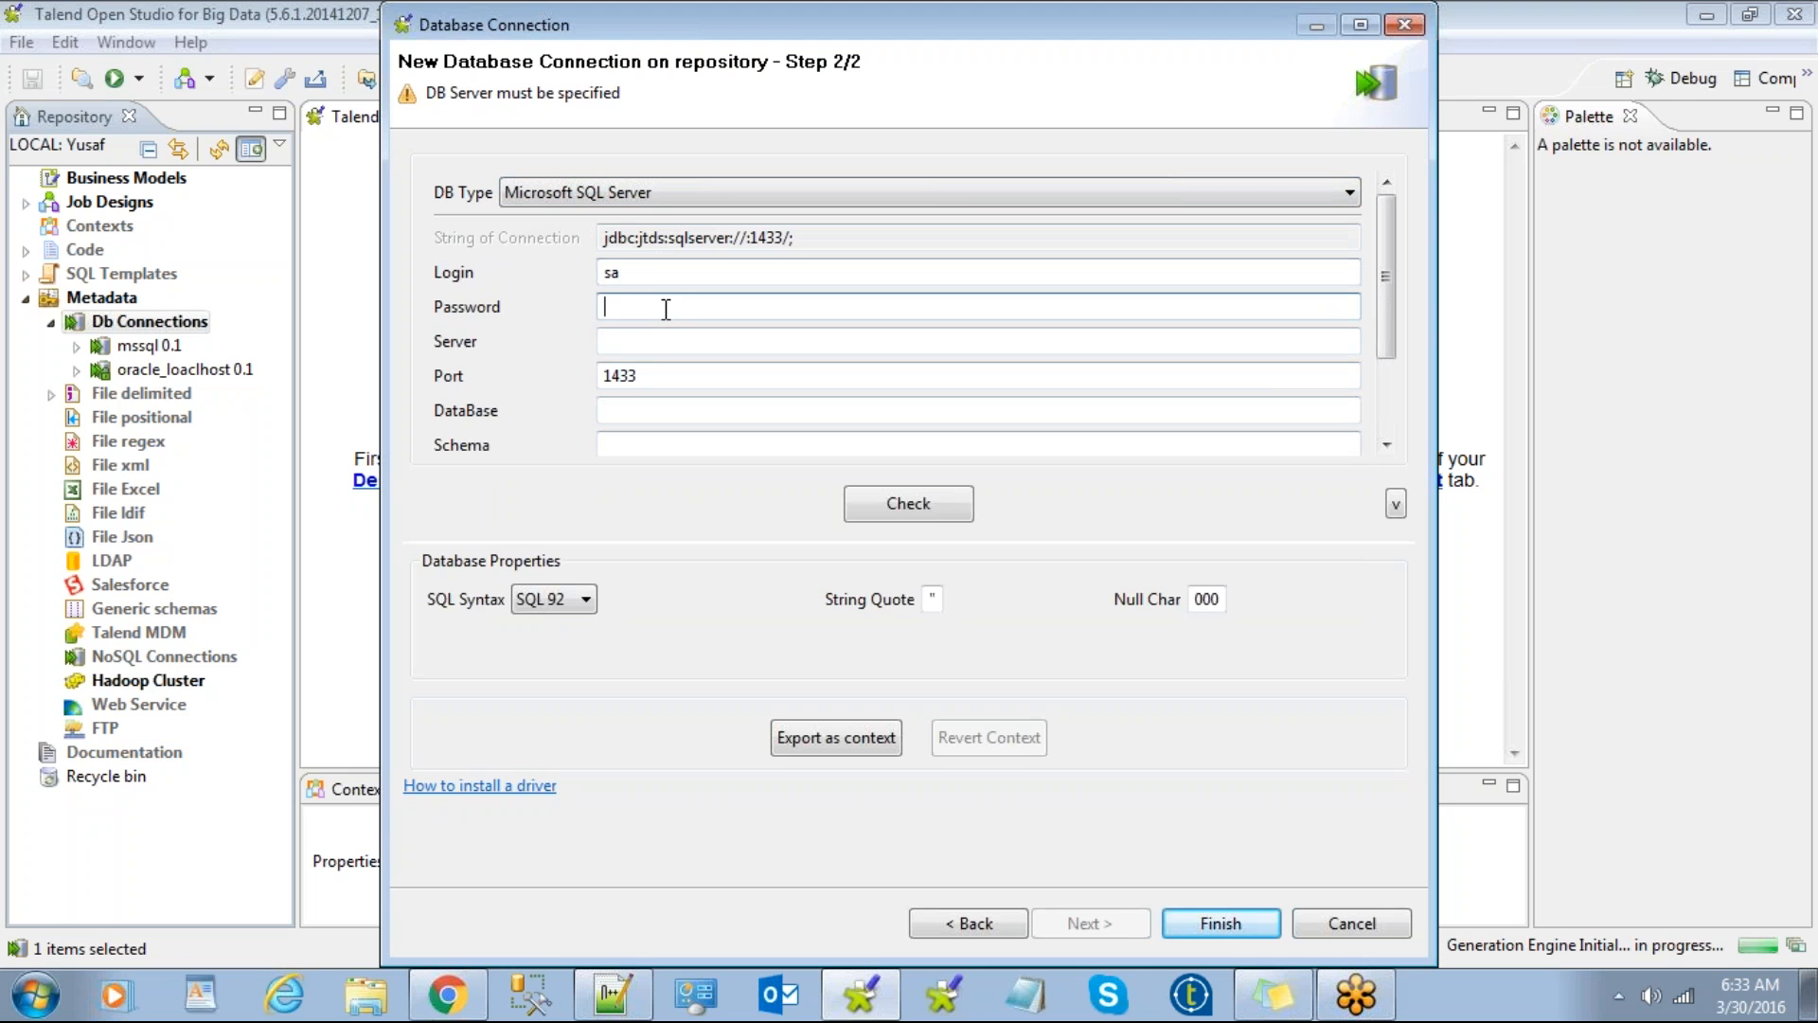
Step: Set server to localhost, database to mahesh and schema to dbo, keeping port 1433
left_click(701, 339)
type("lo")
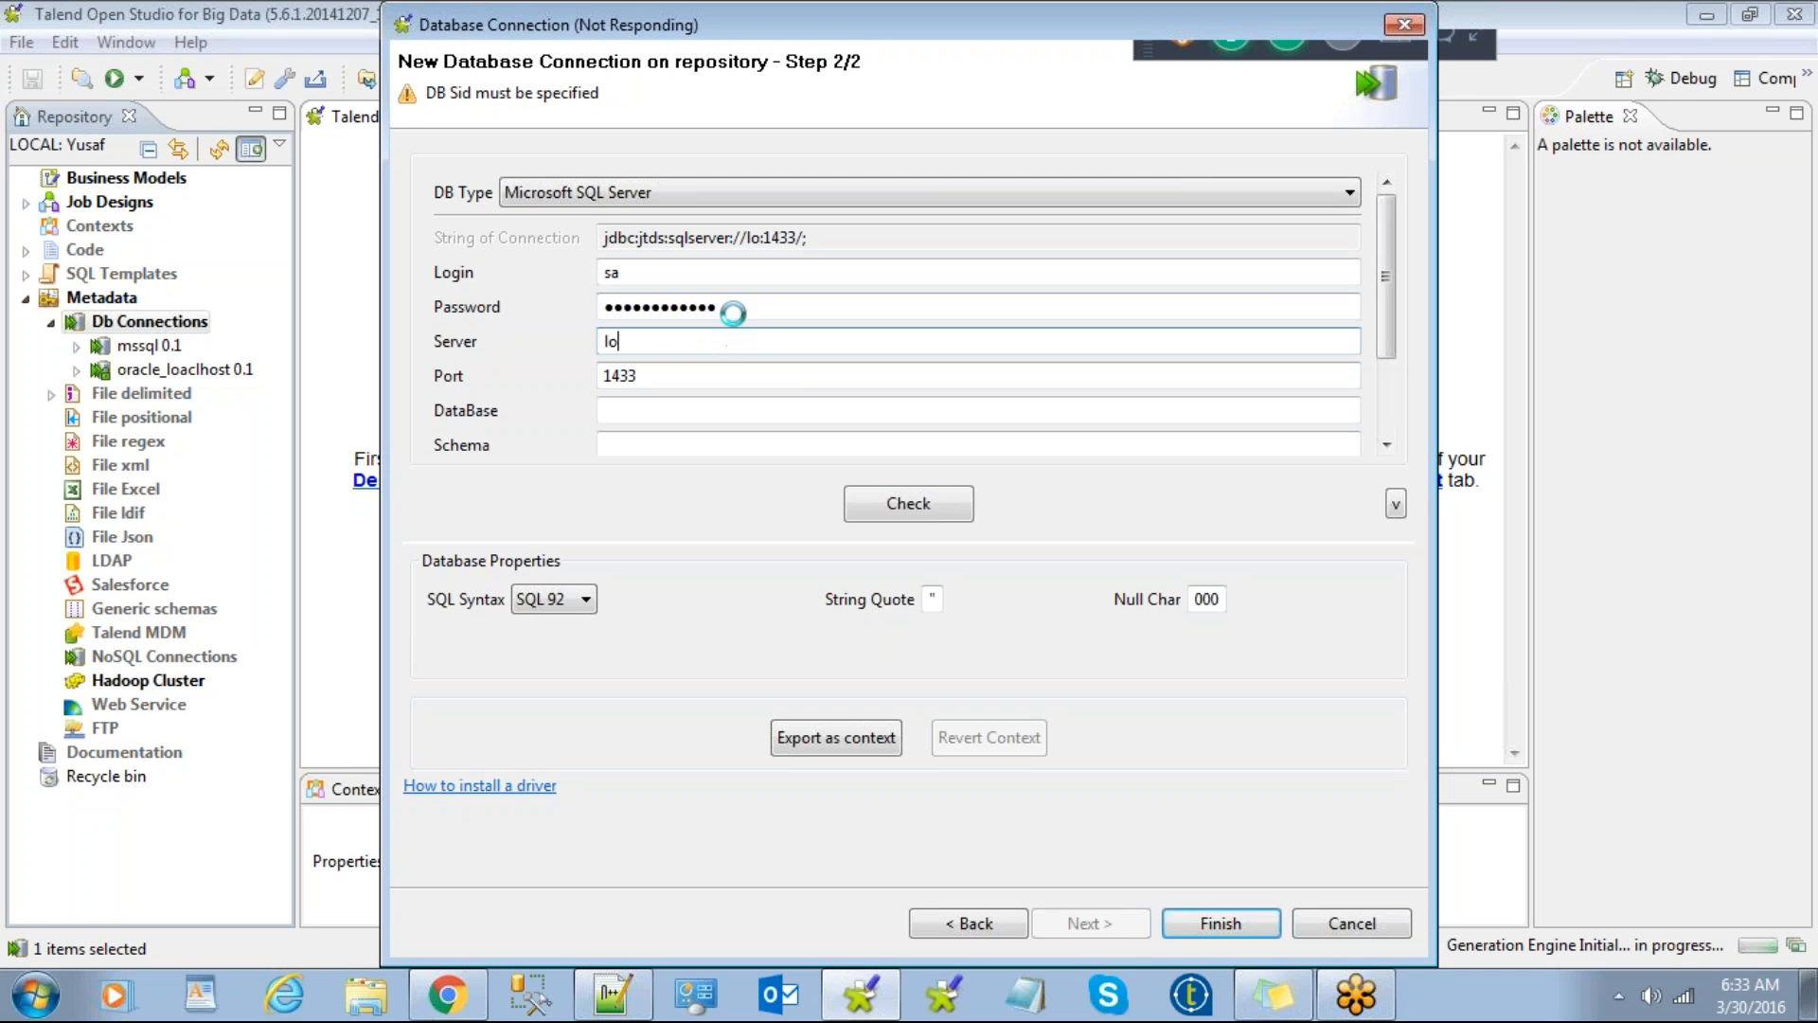
mouse_move(860, 994)
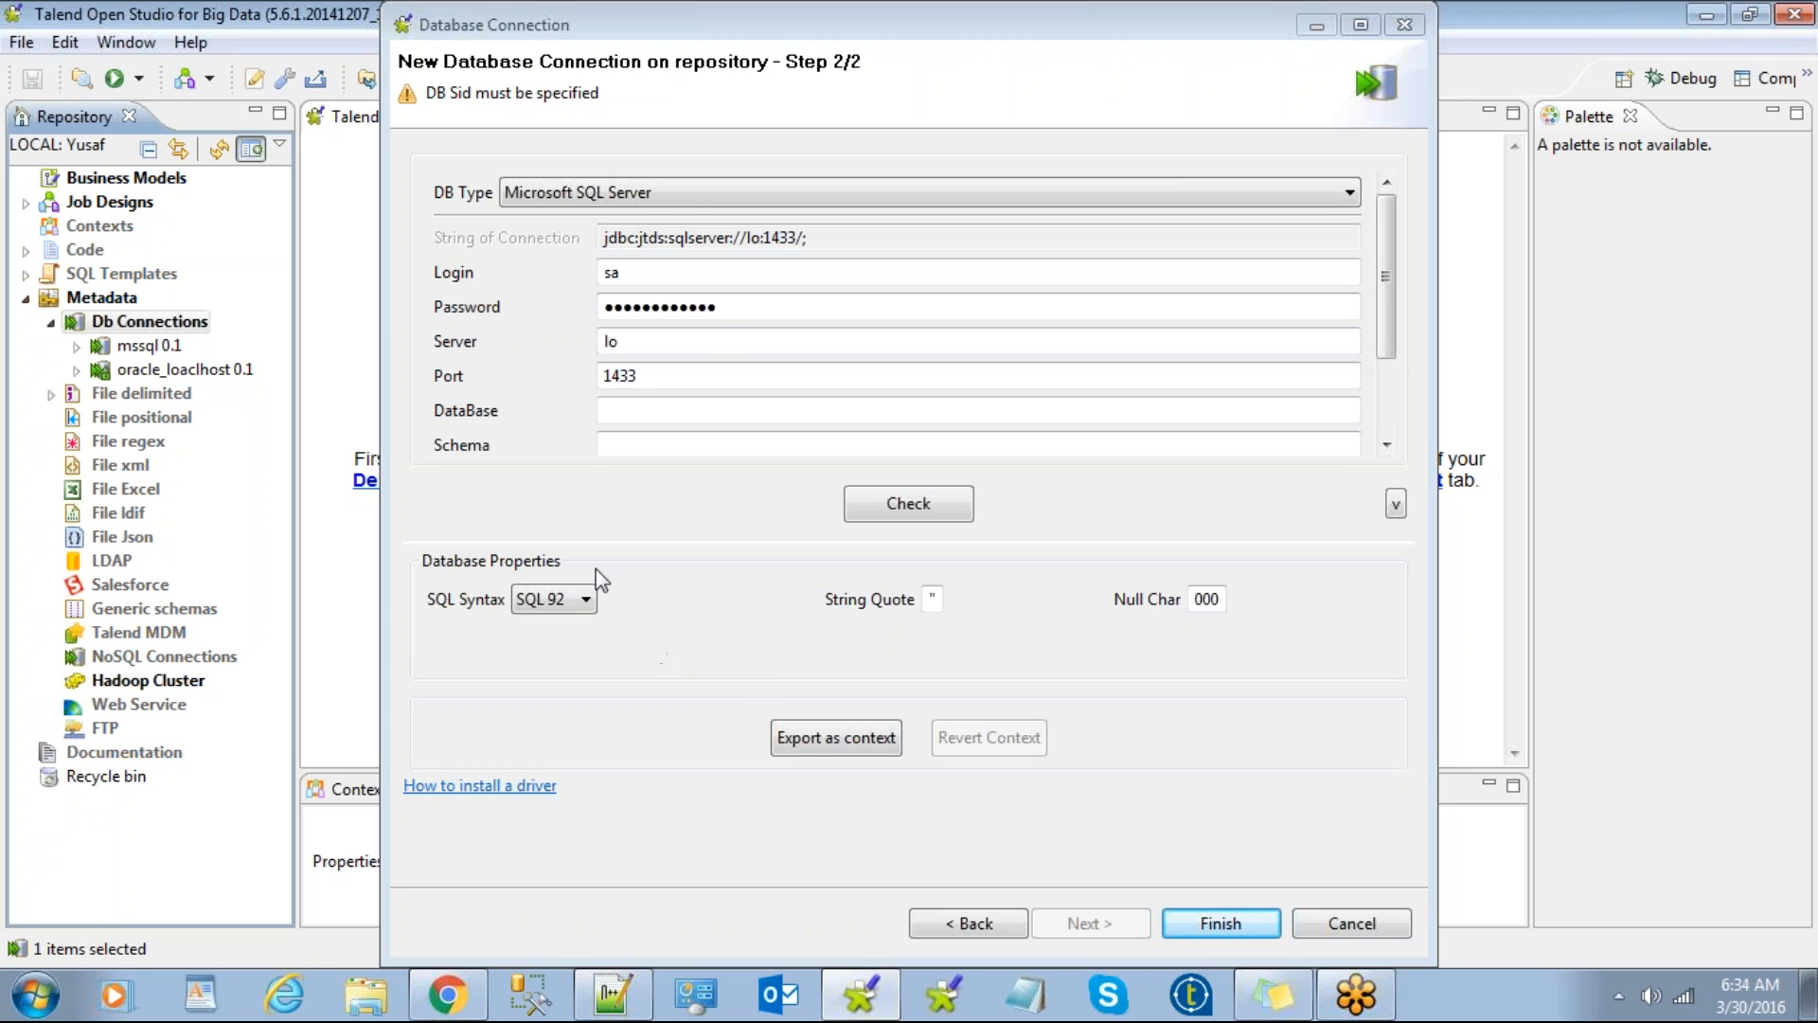
left_click(412, 463)
left_click(699, 374)
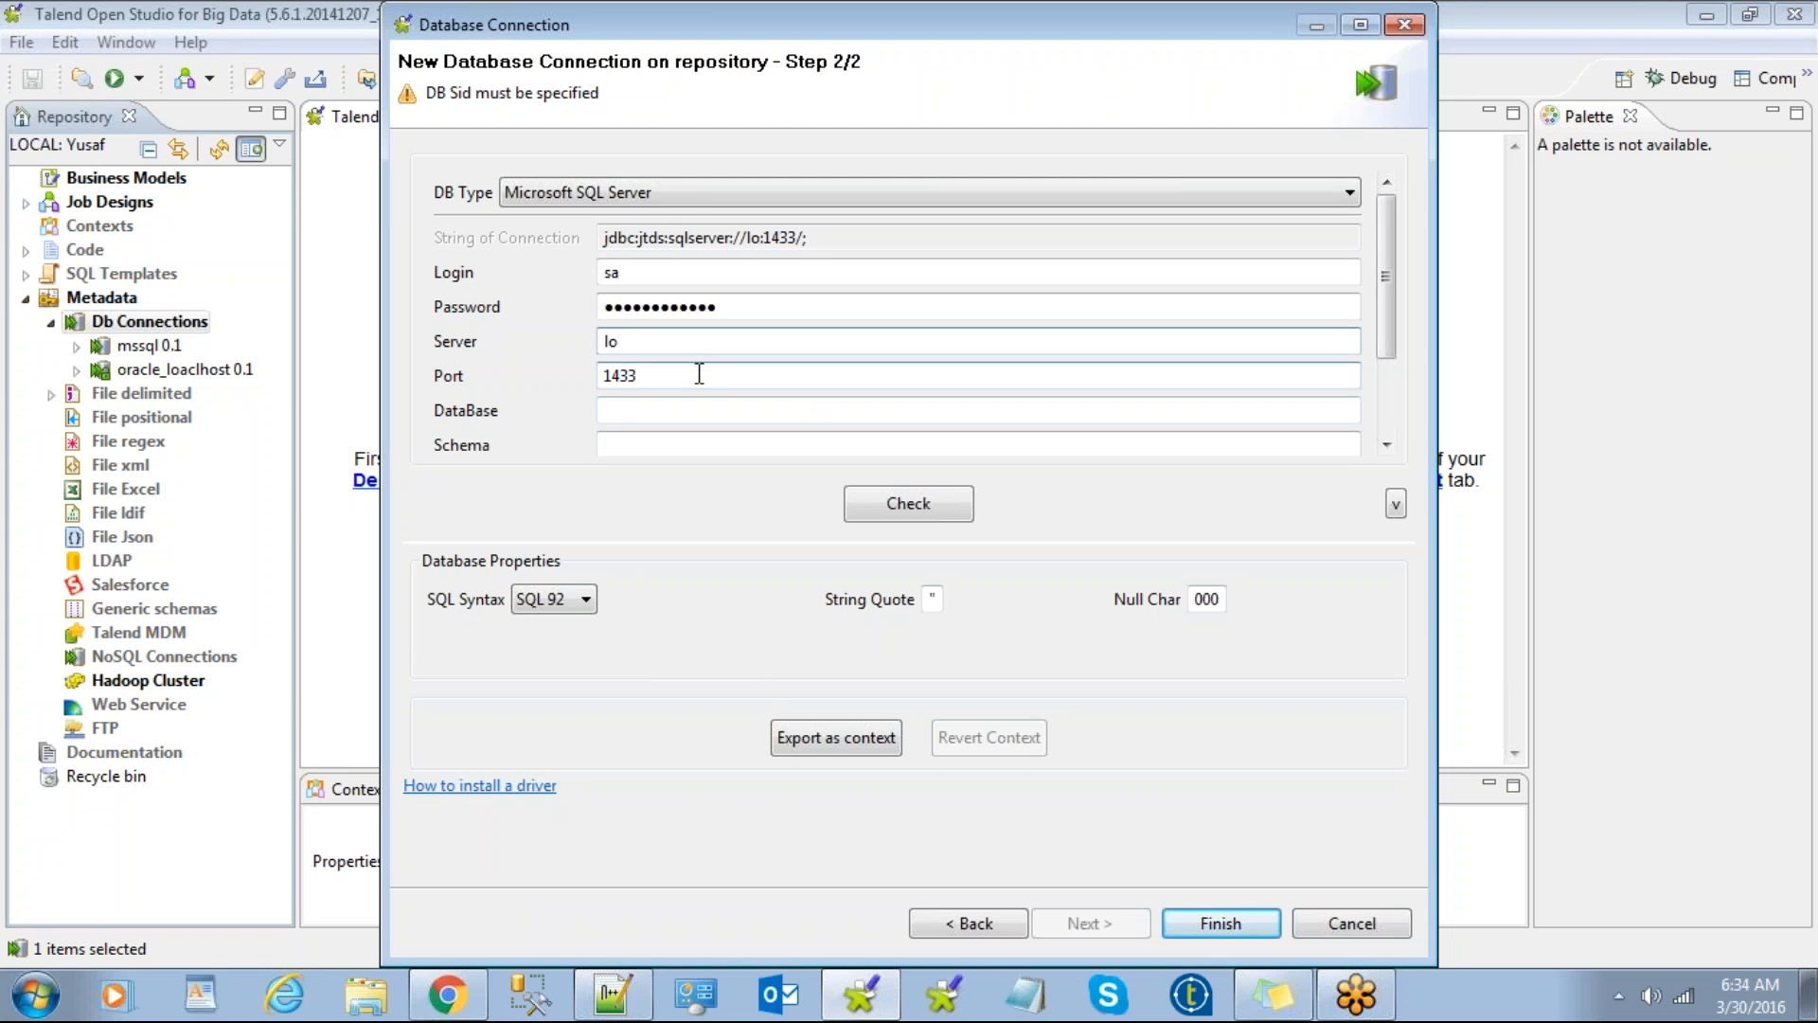
type("localhost")
left_click(631, 407)
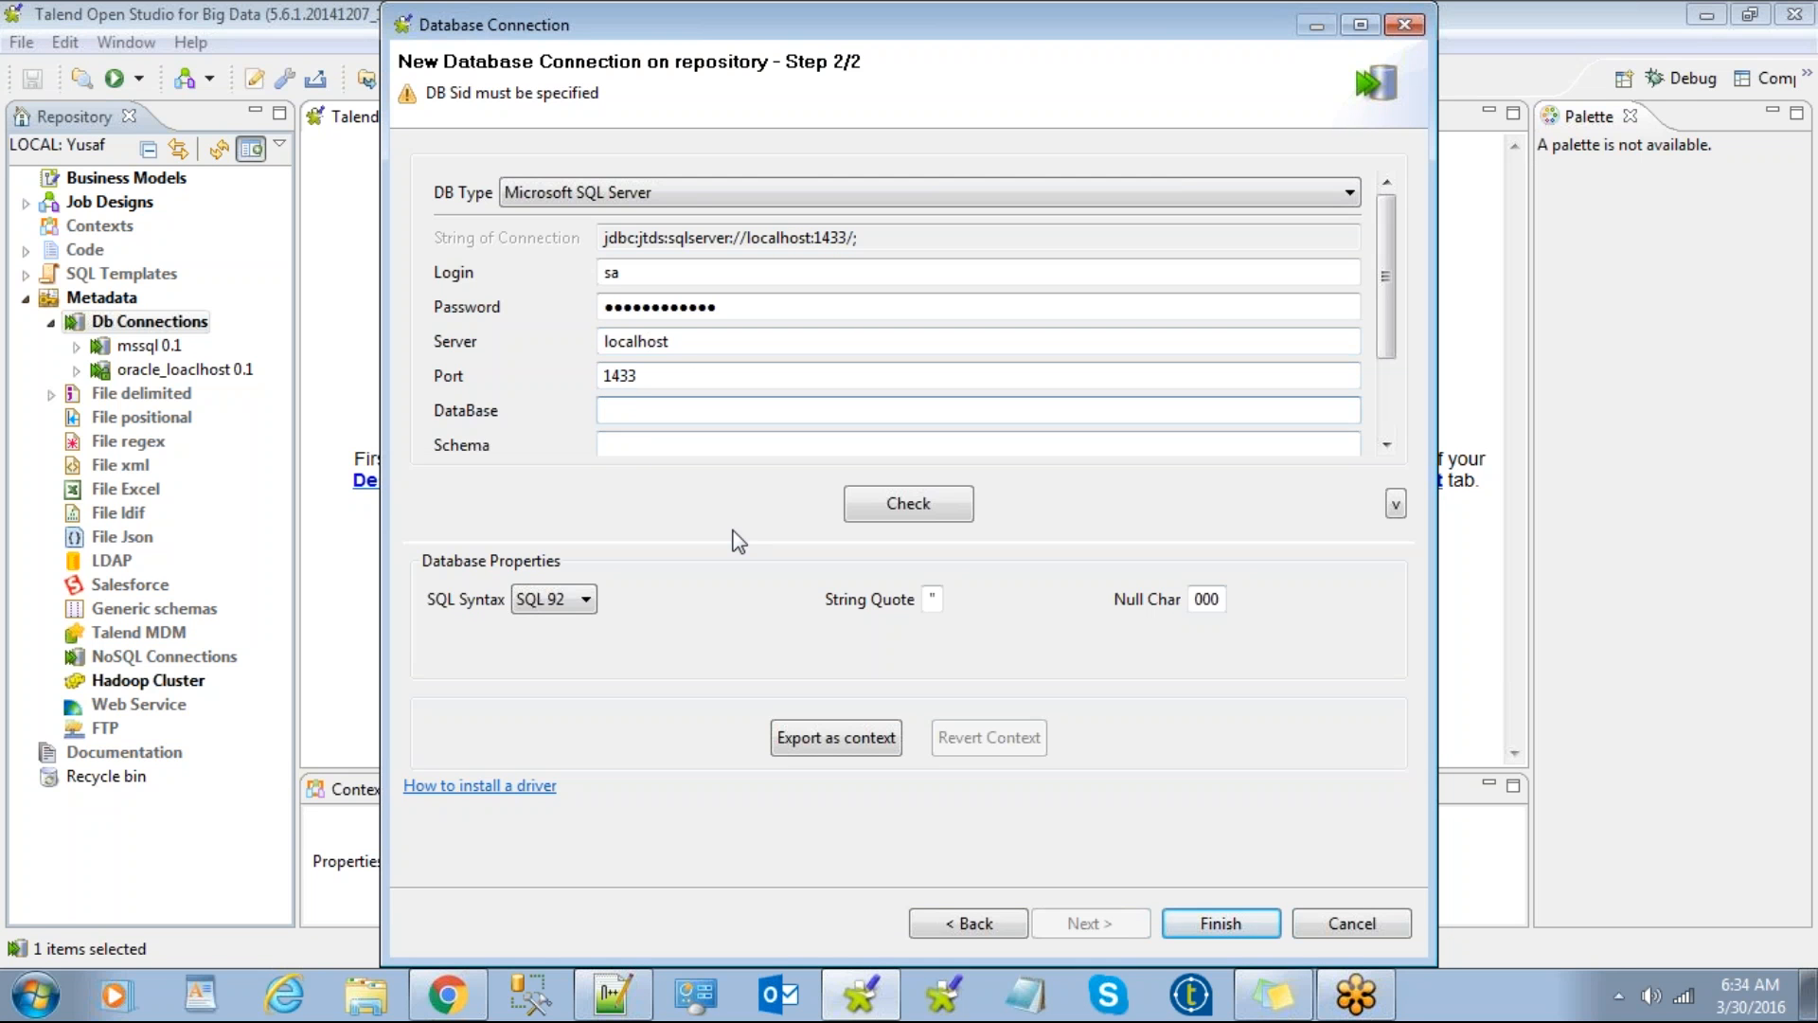
left_click(523, 1010)
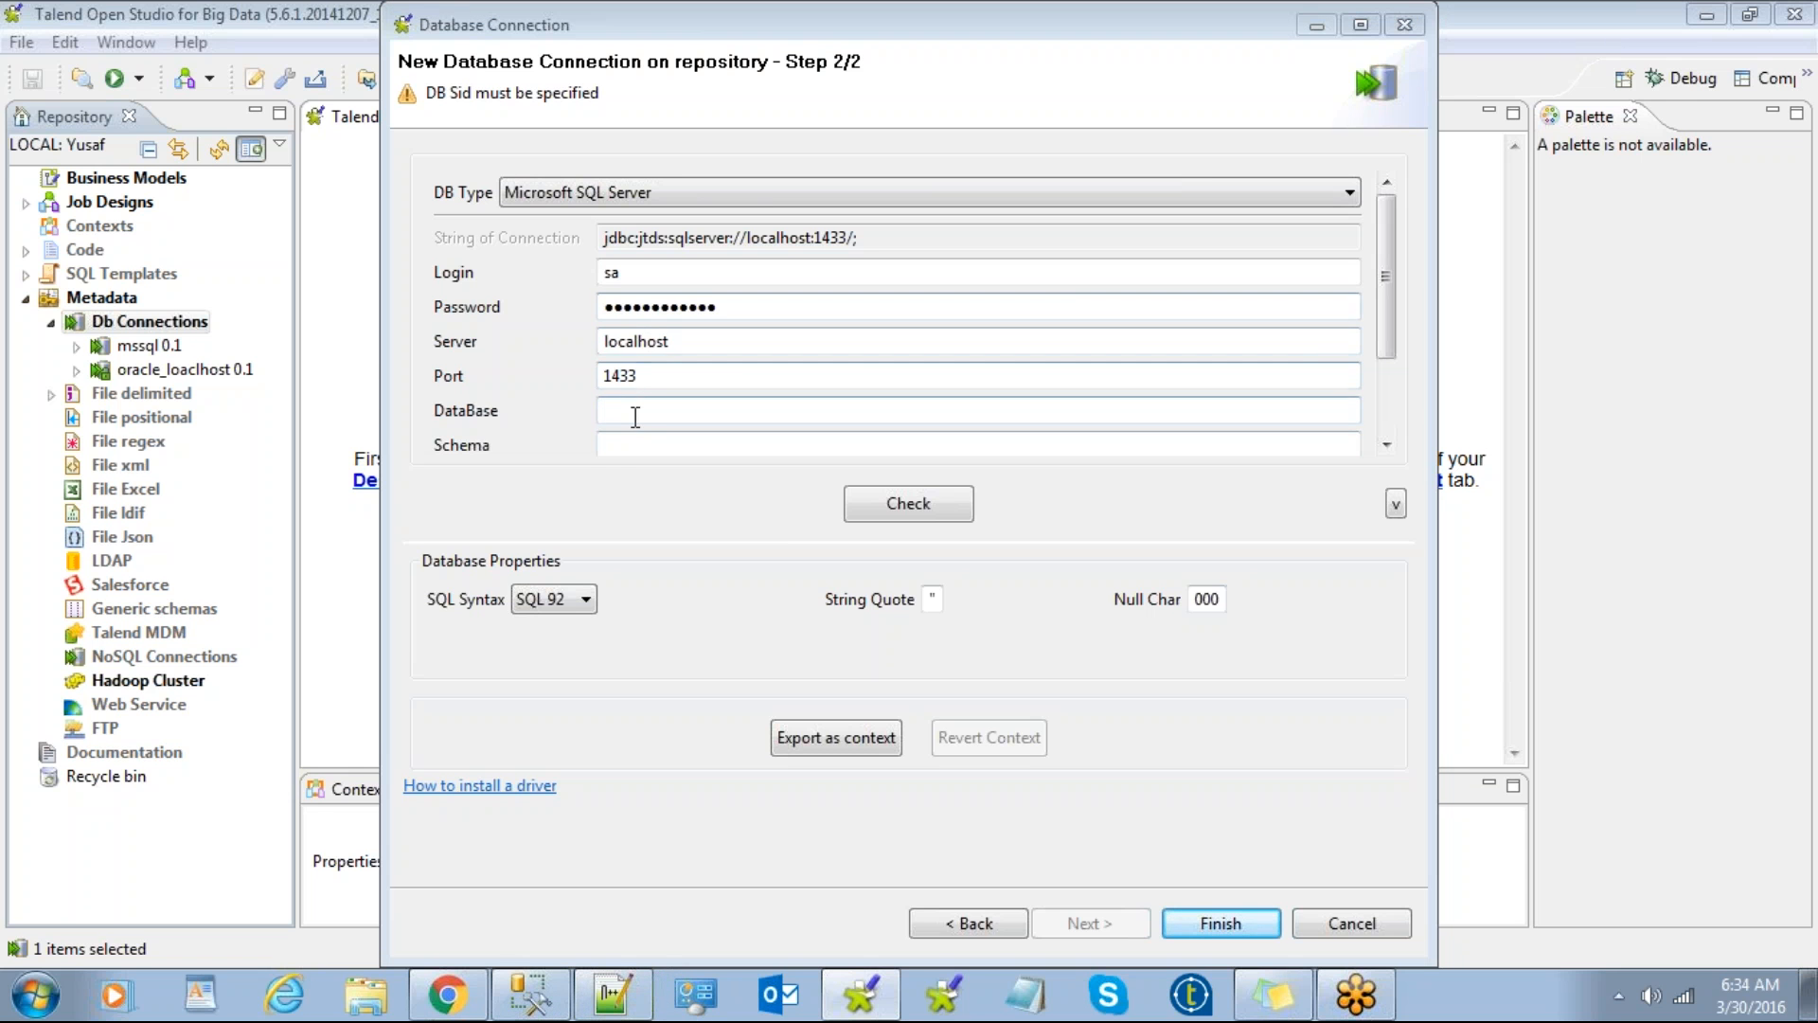
type("mah")
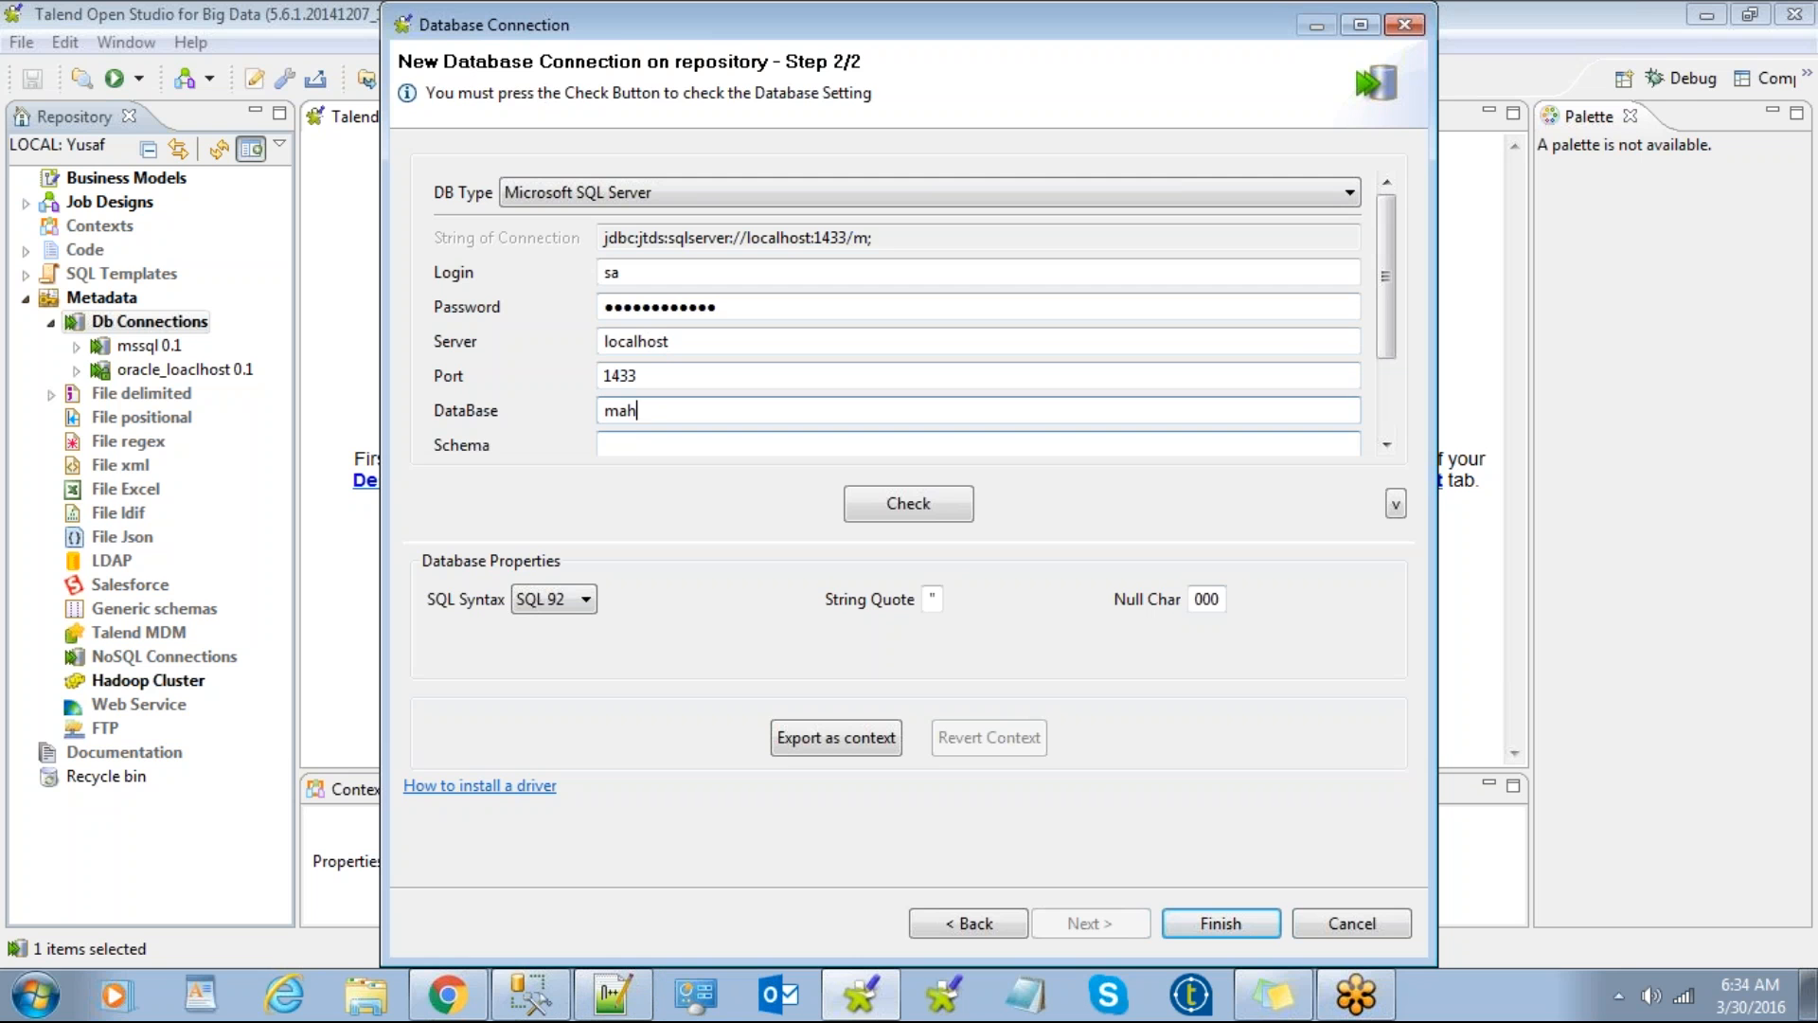
type("esh")
key("Tab")
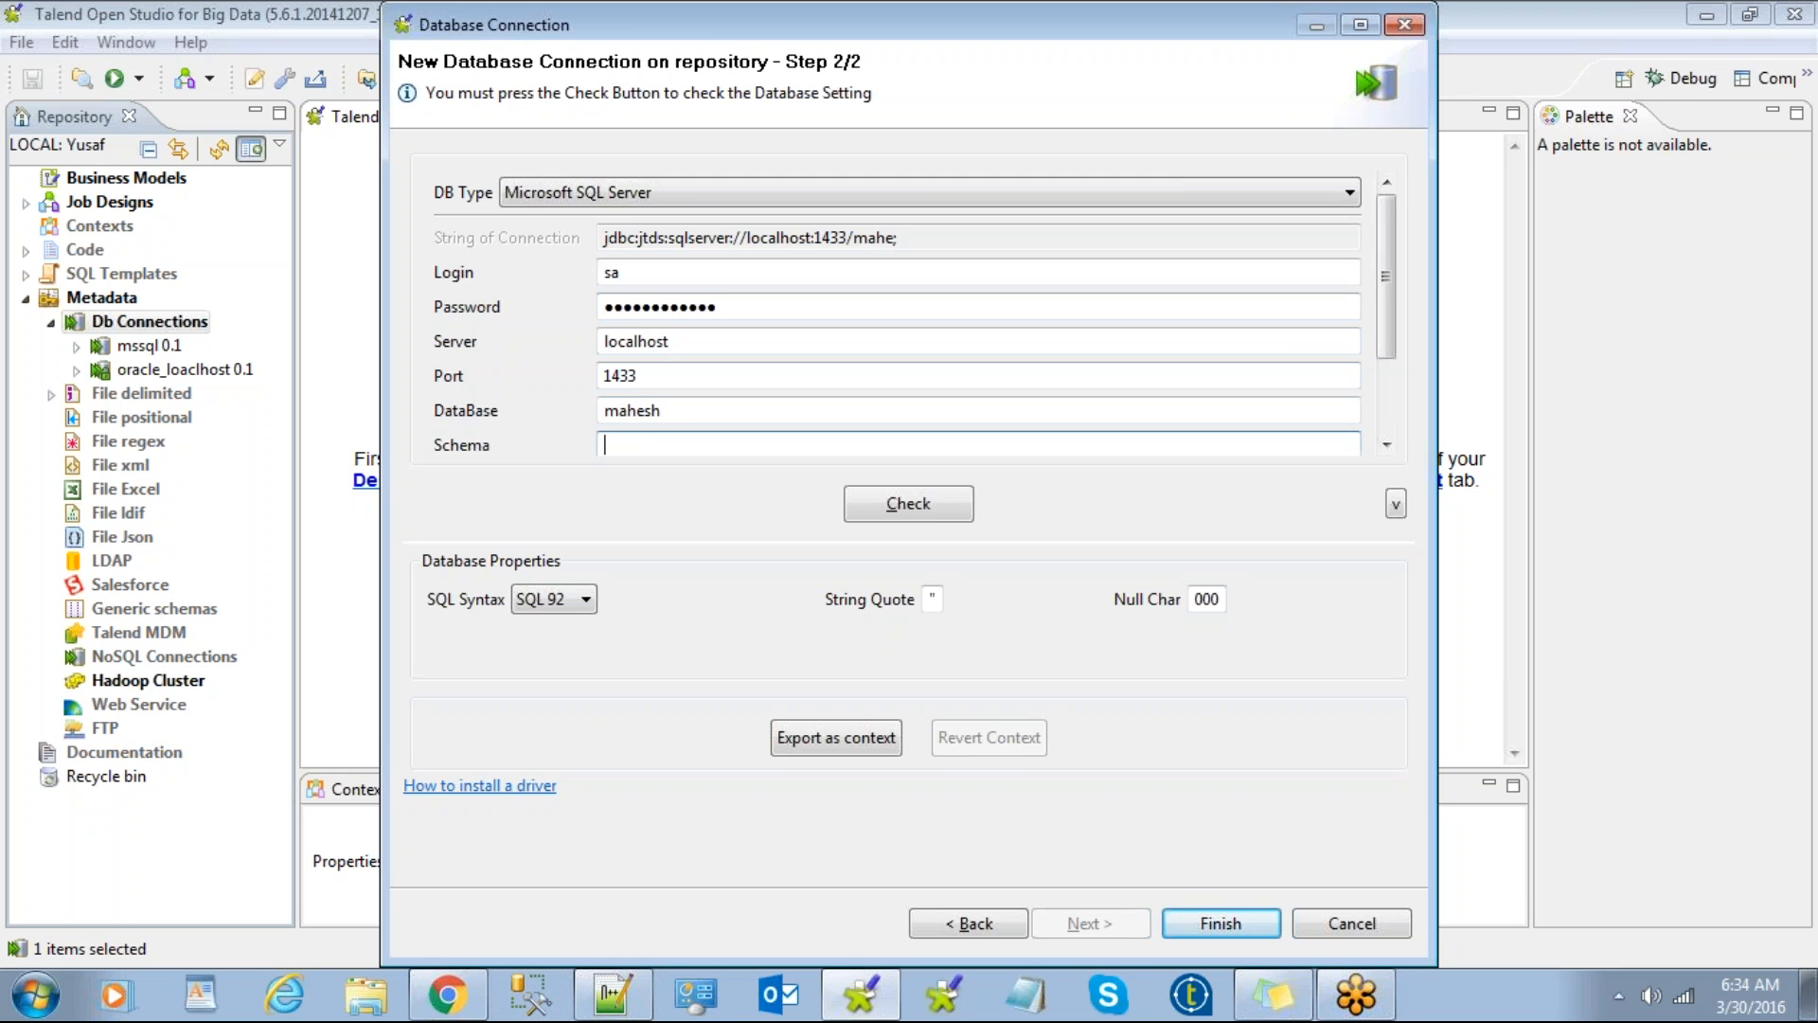
type("dbo")
Step: Test the connection successfully and save mssql_localhost under Db Connections
left_click(924, 502)
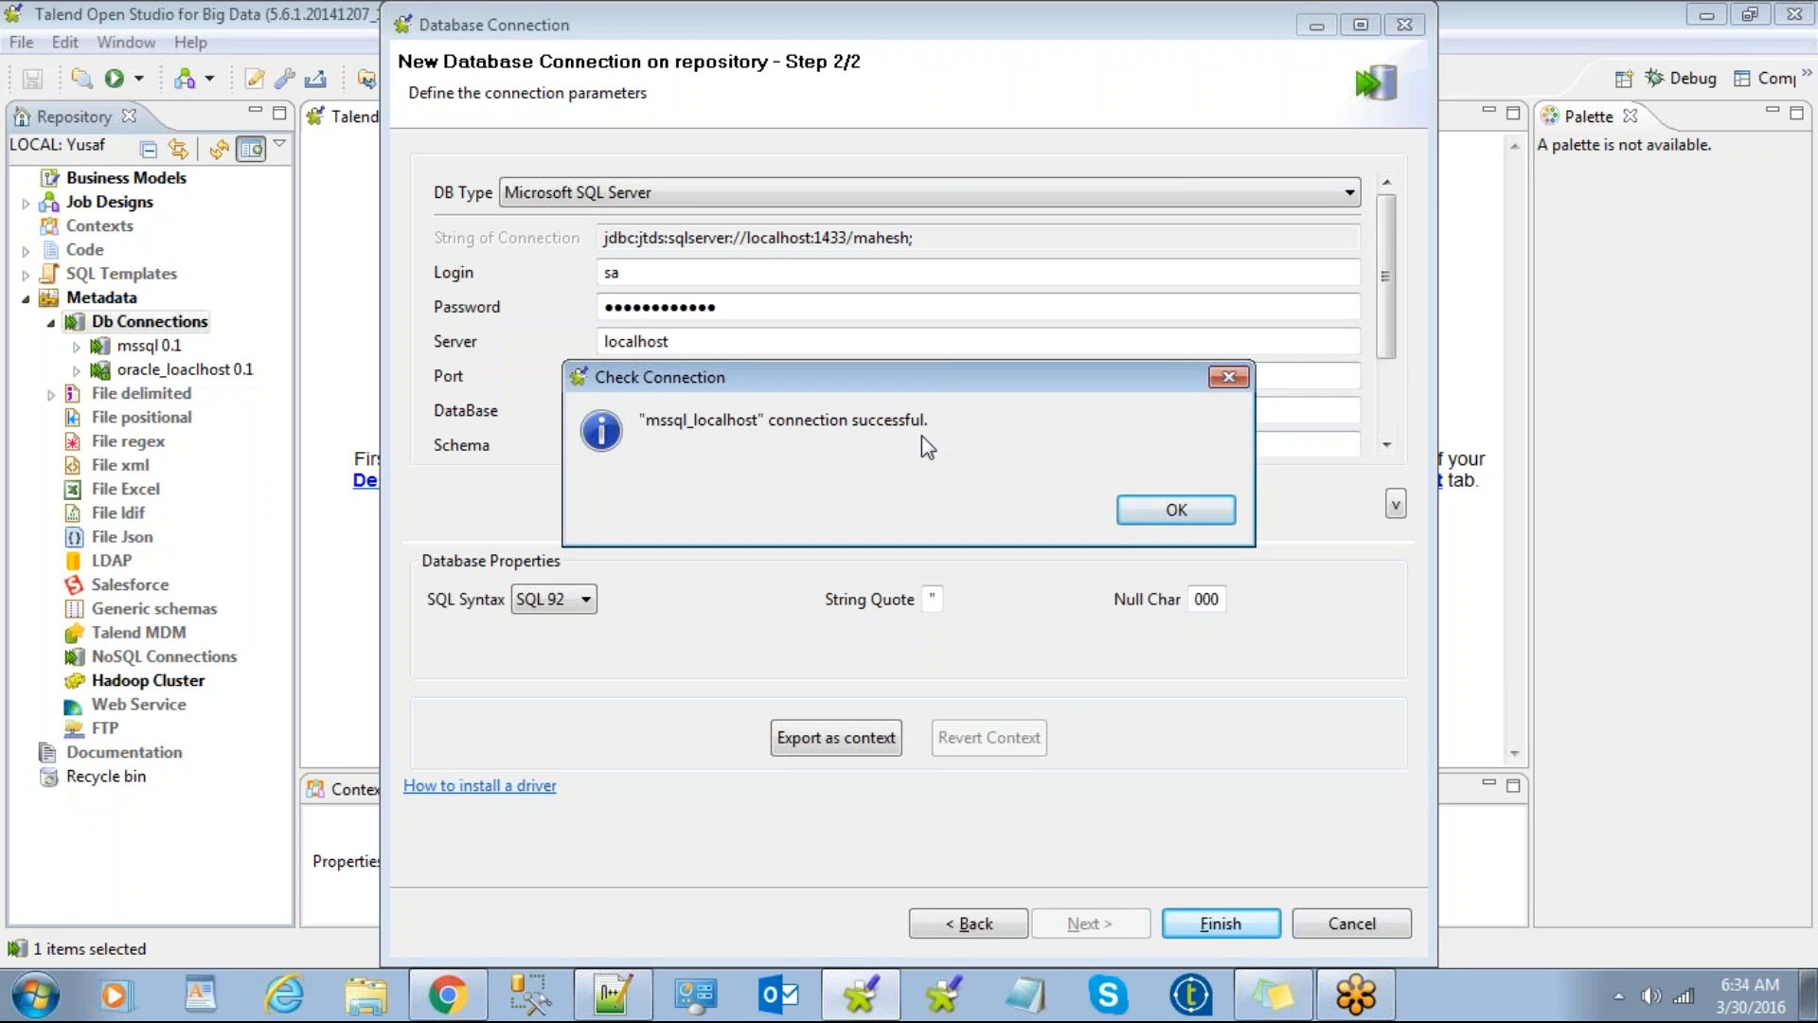
left_click(1177, 512)
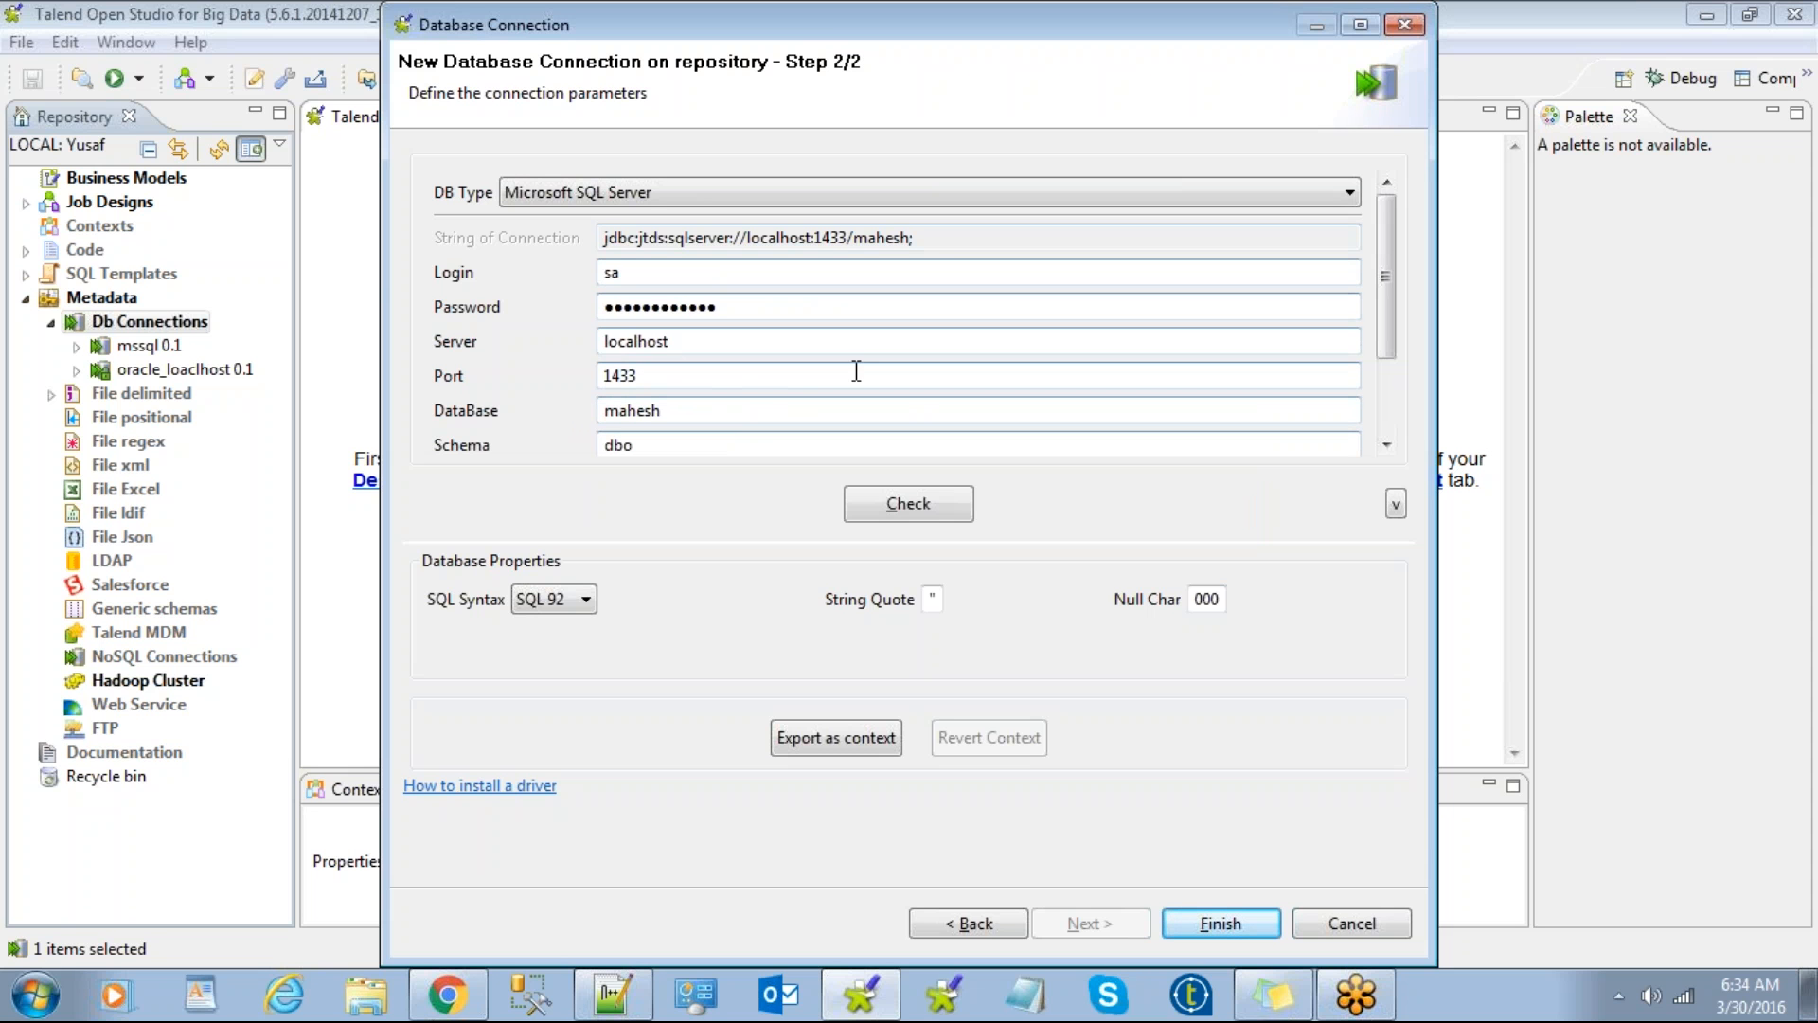
left_click(932, 599)
left_click(1231, 928)
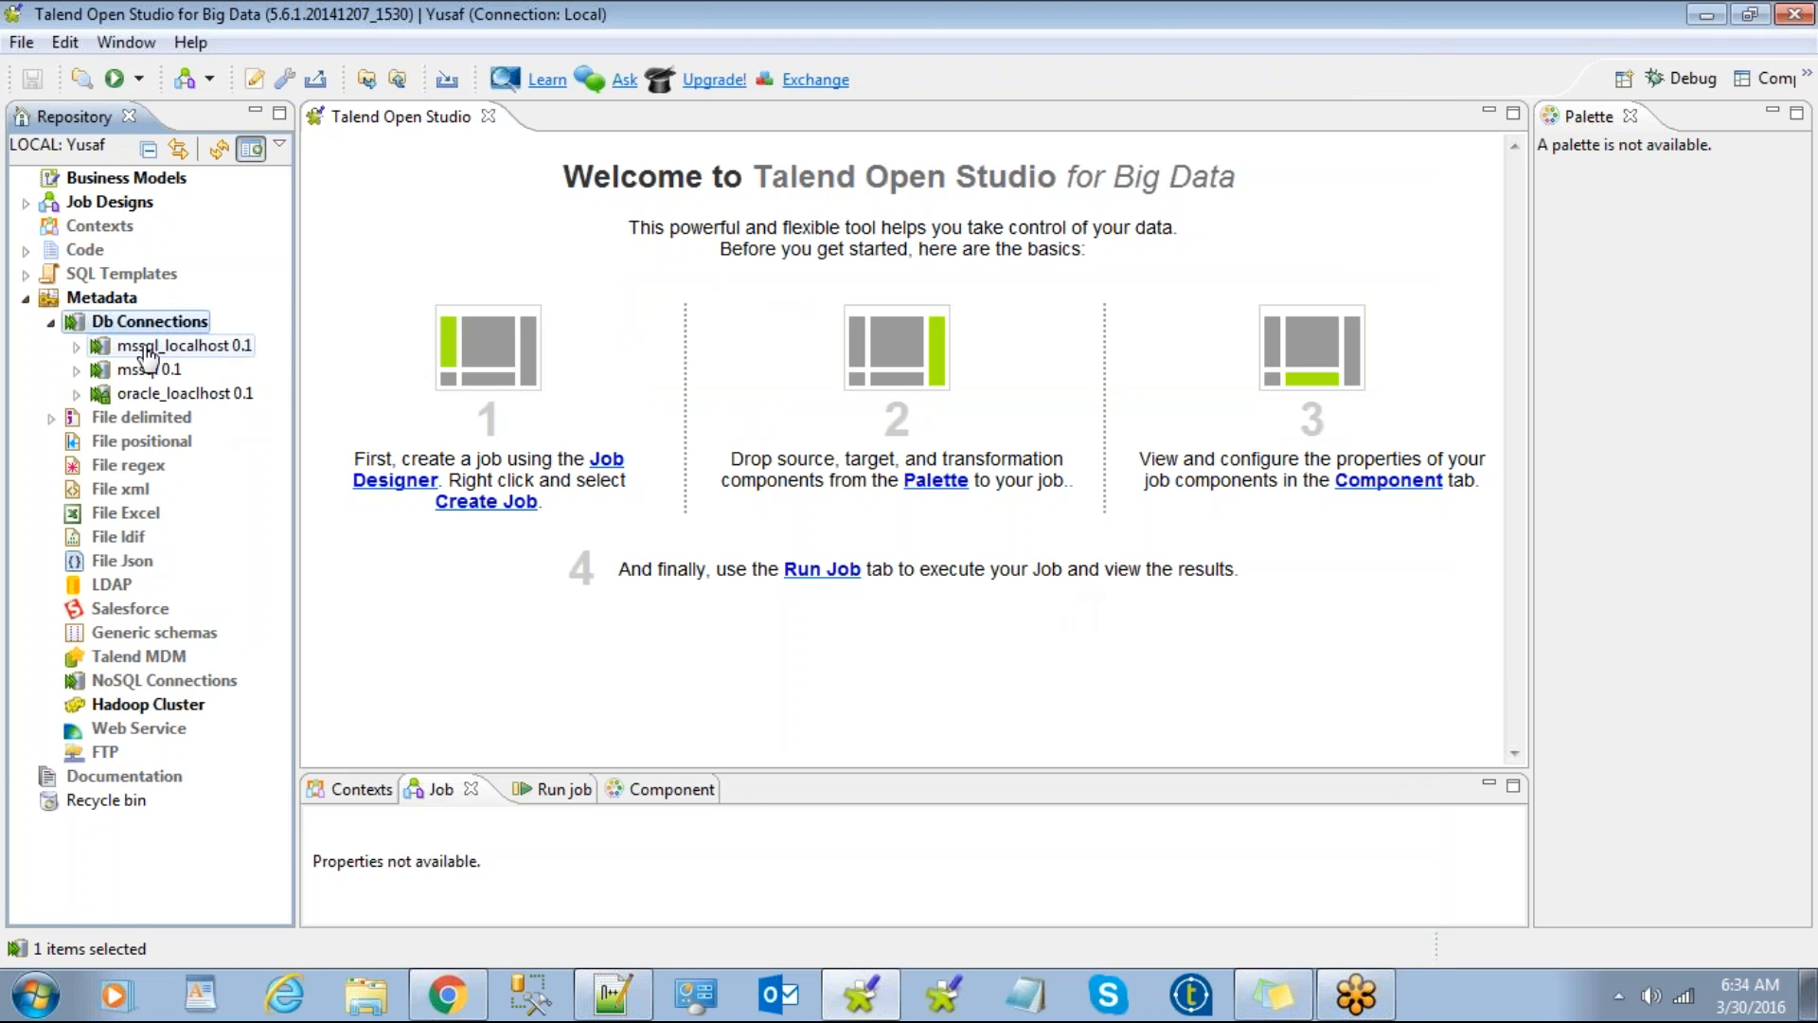
left_click(144, 347)
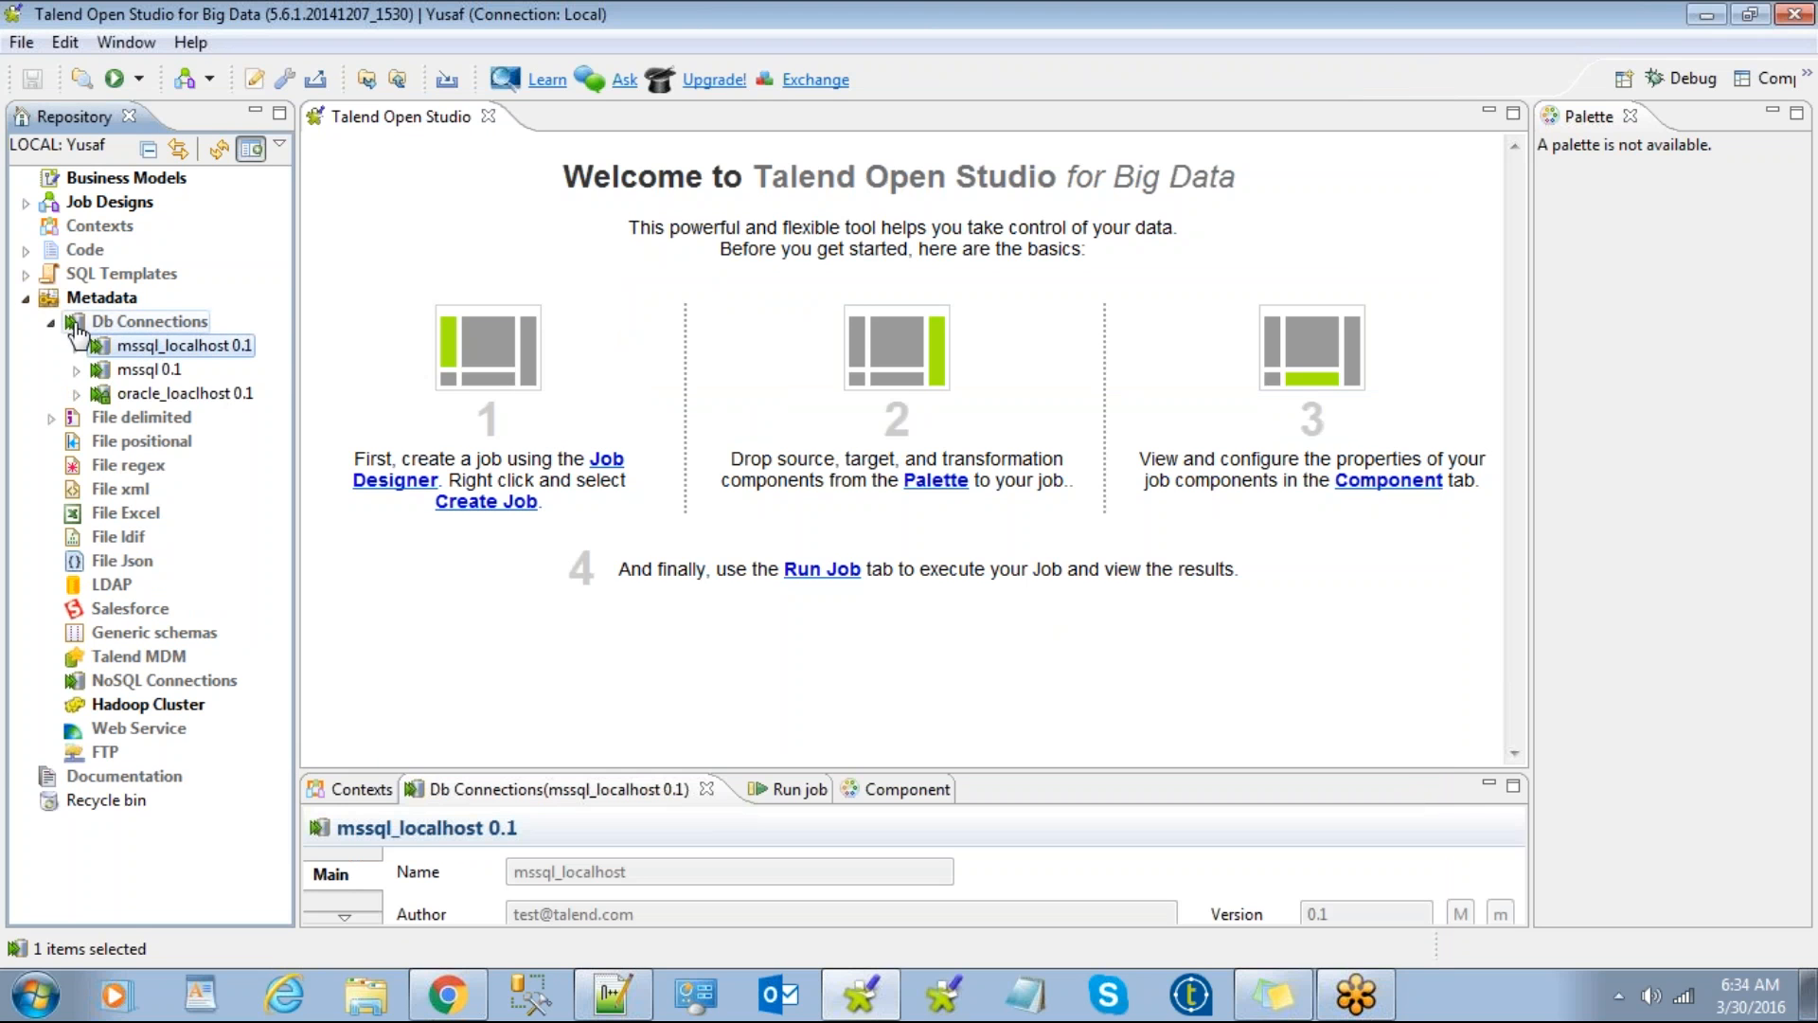
Step: Expand the mssql_localhost 0.1 connection and open its context menu
left_click(51, 322)
left_click(51, 322)
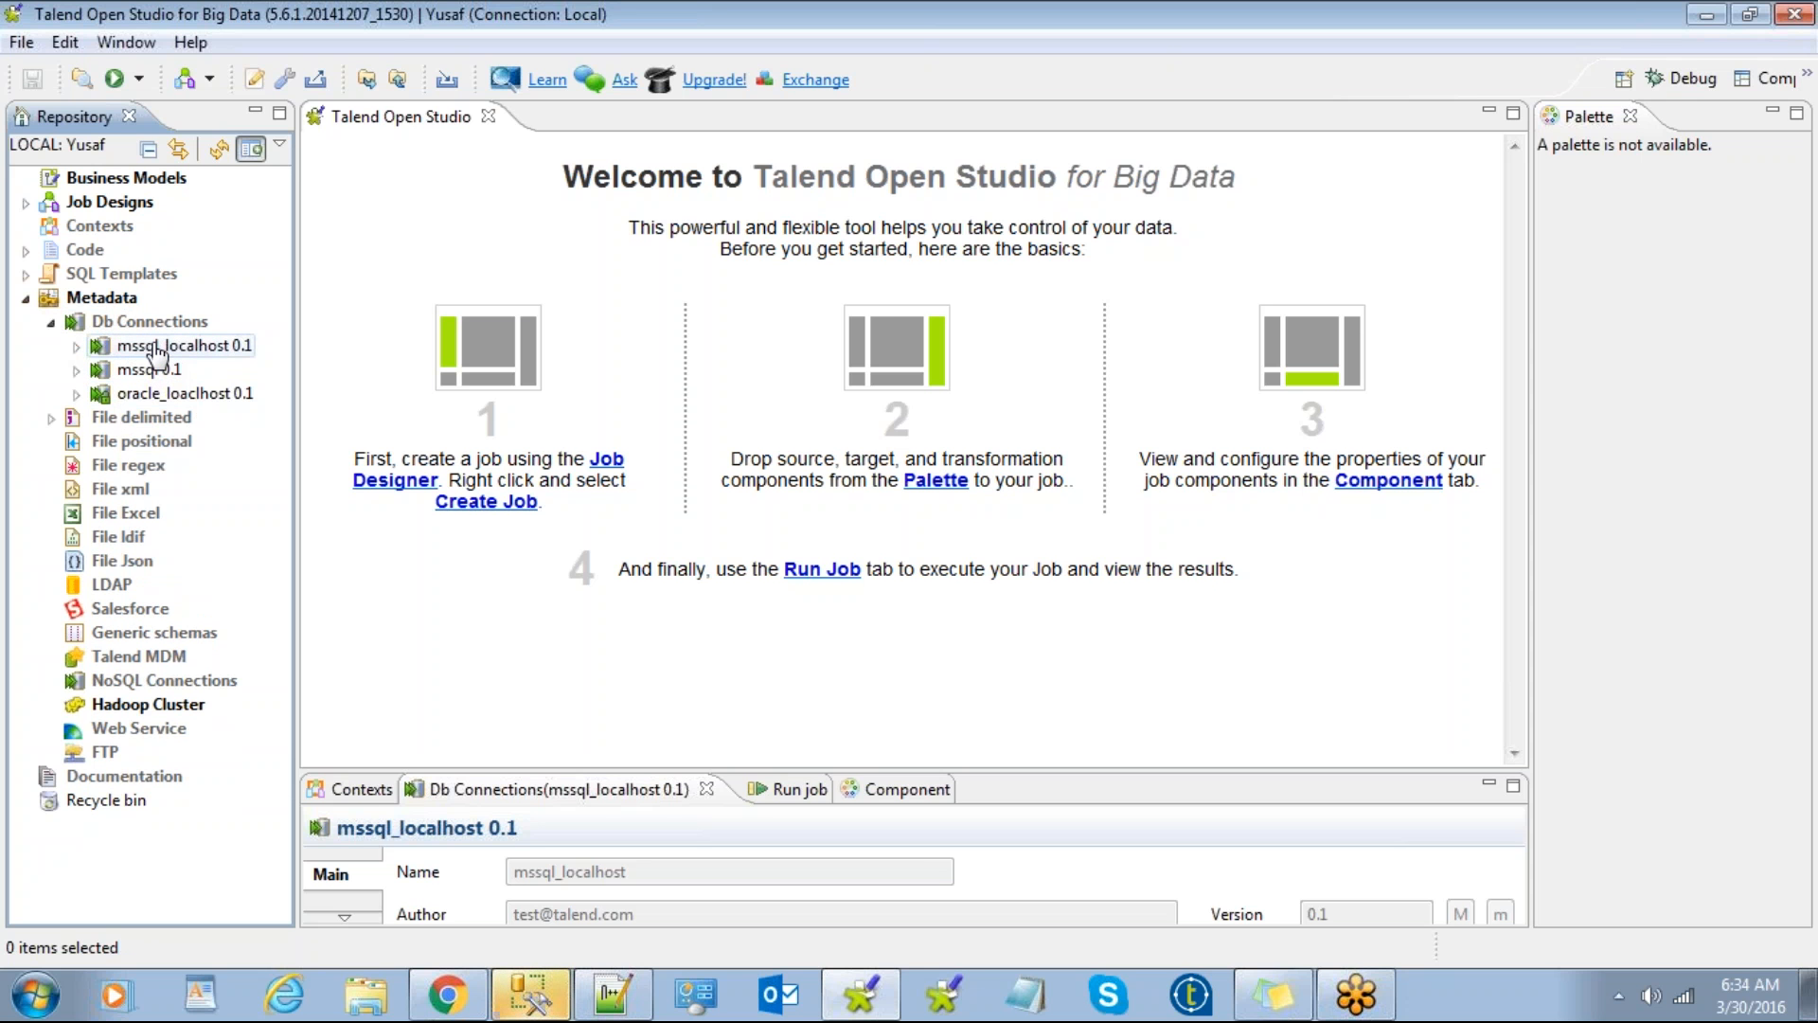
double_click(154, 353)
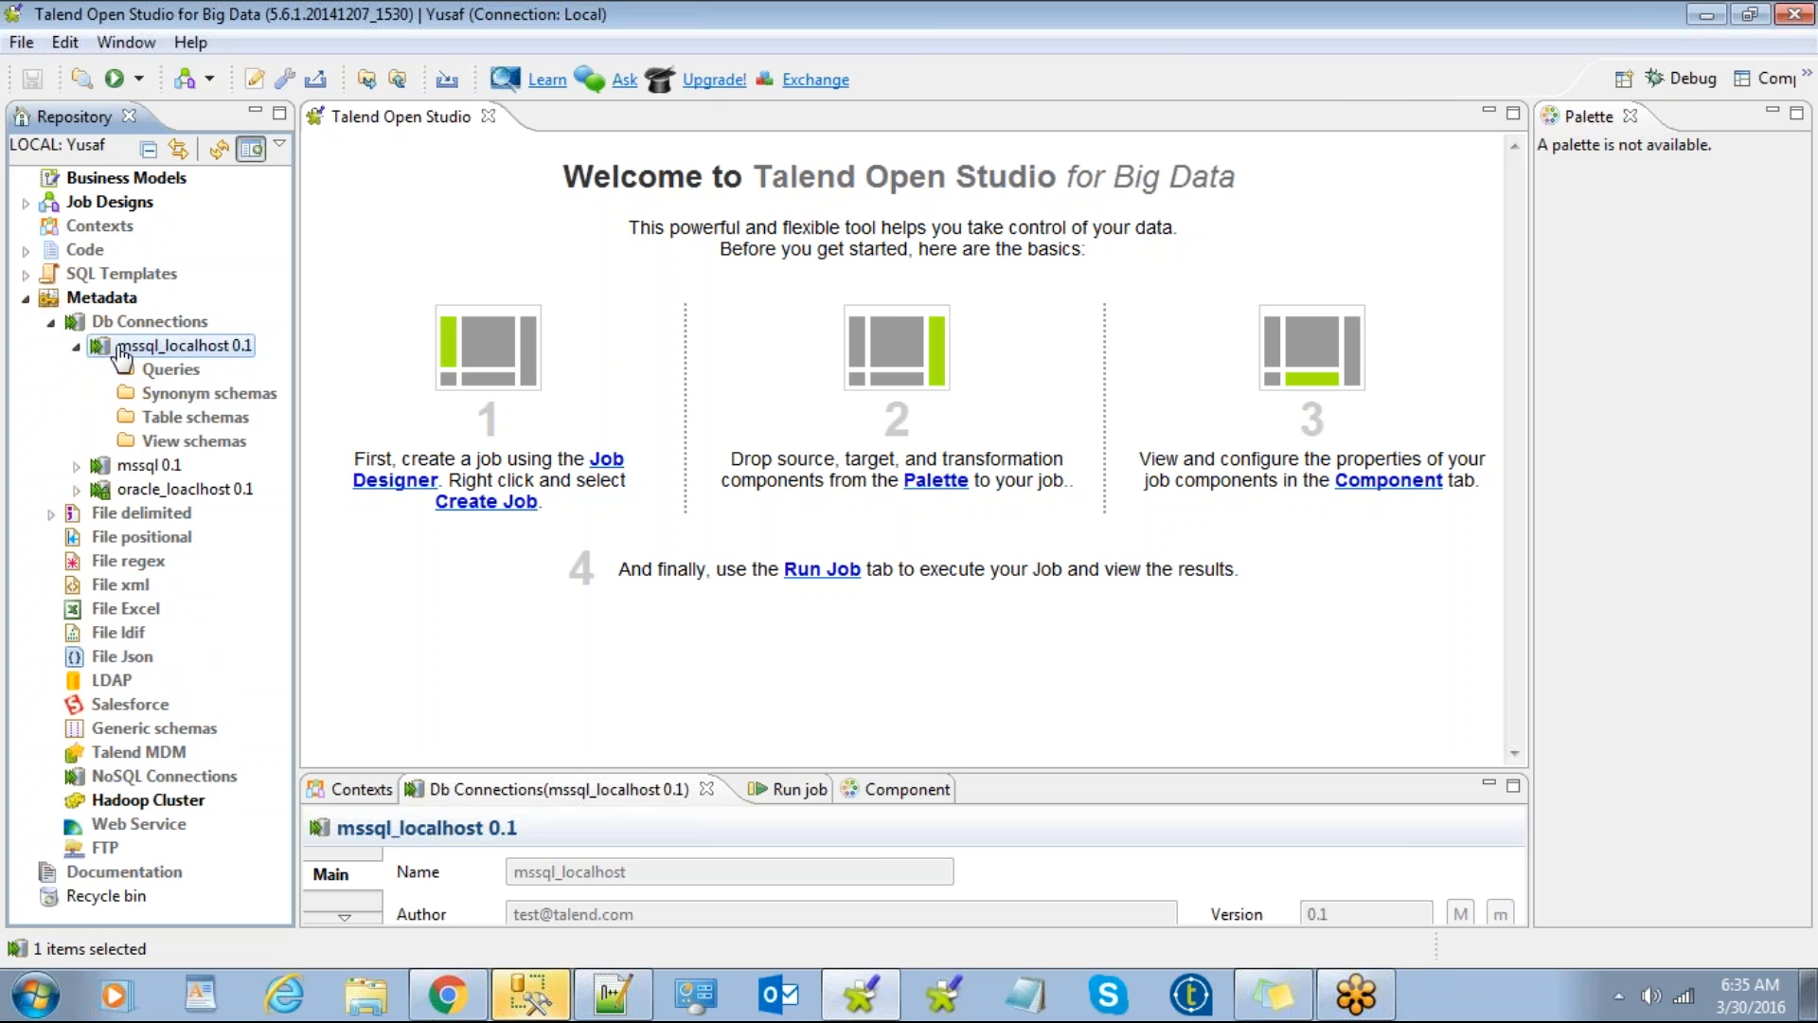
right_click(133, 354)
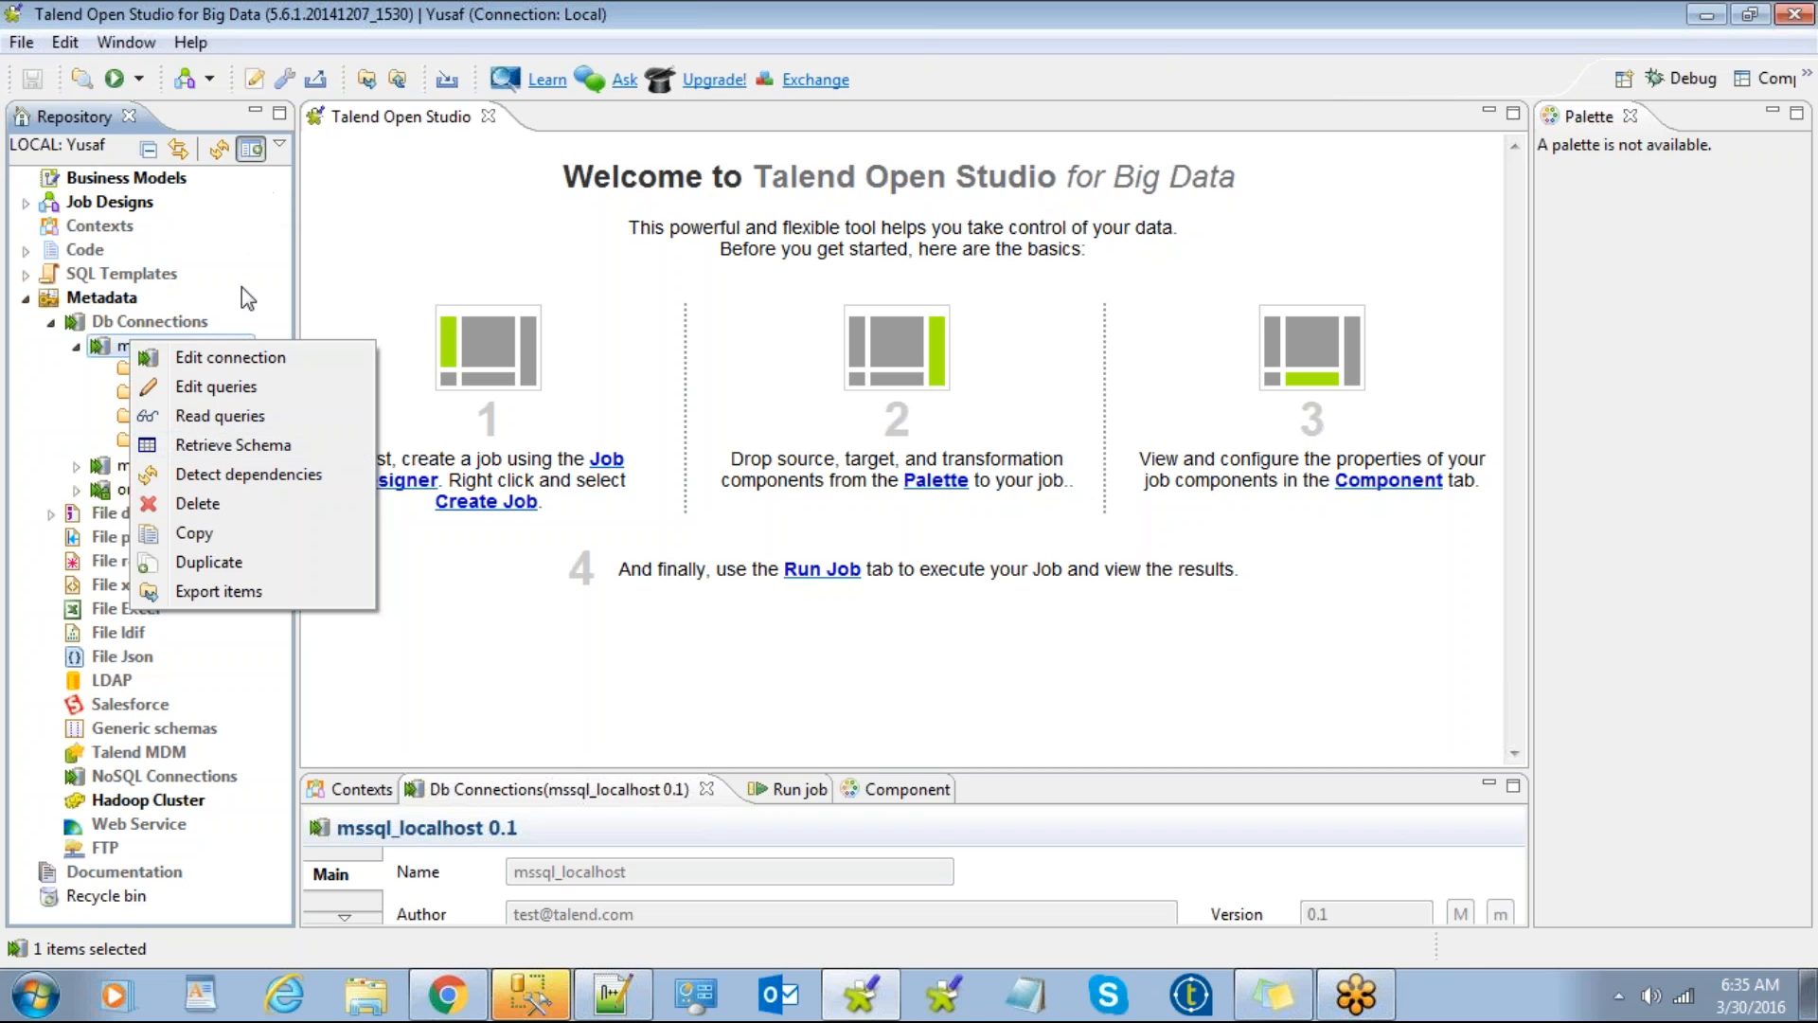
Step: Start Retrieve Schema with the default filter and expand the mahesh catalog's tables
left_click(252, 452)
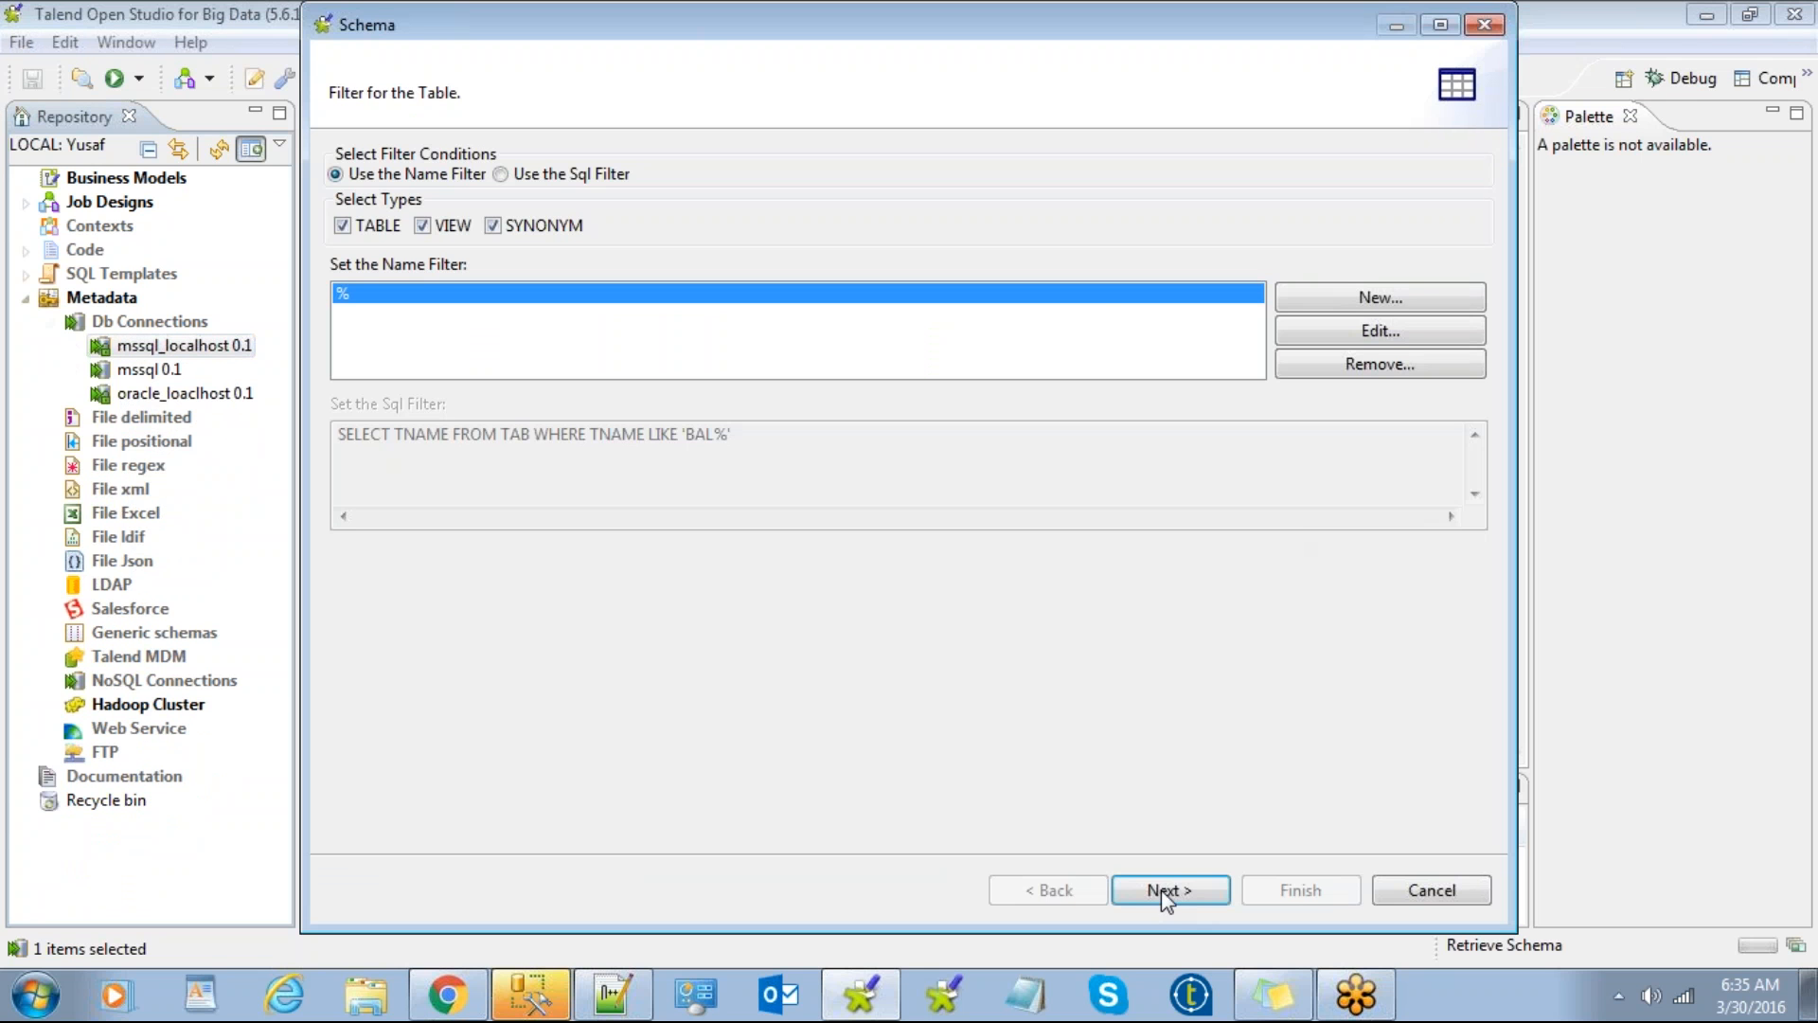
left_click(1165, 895)
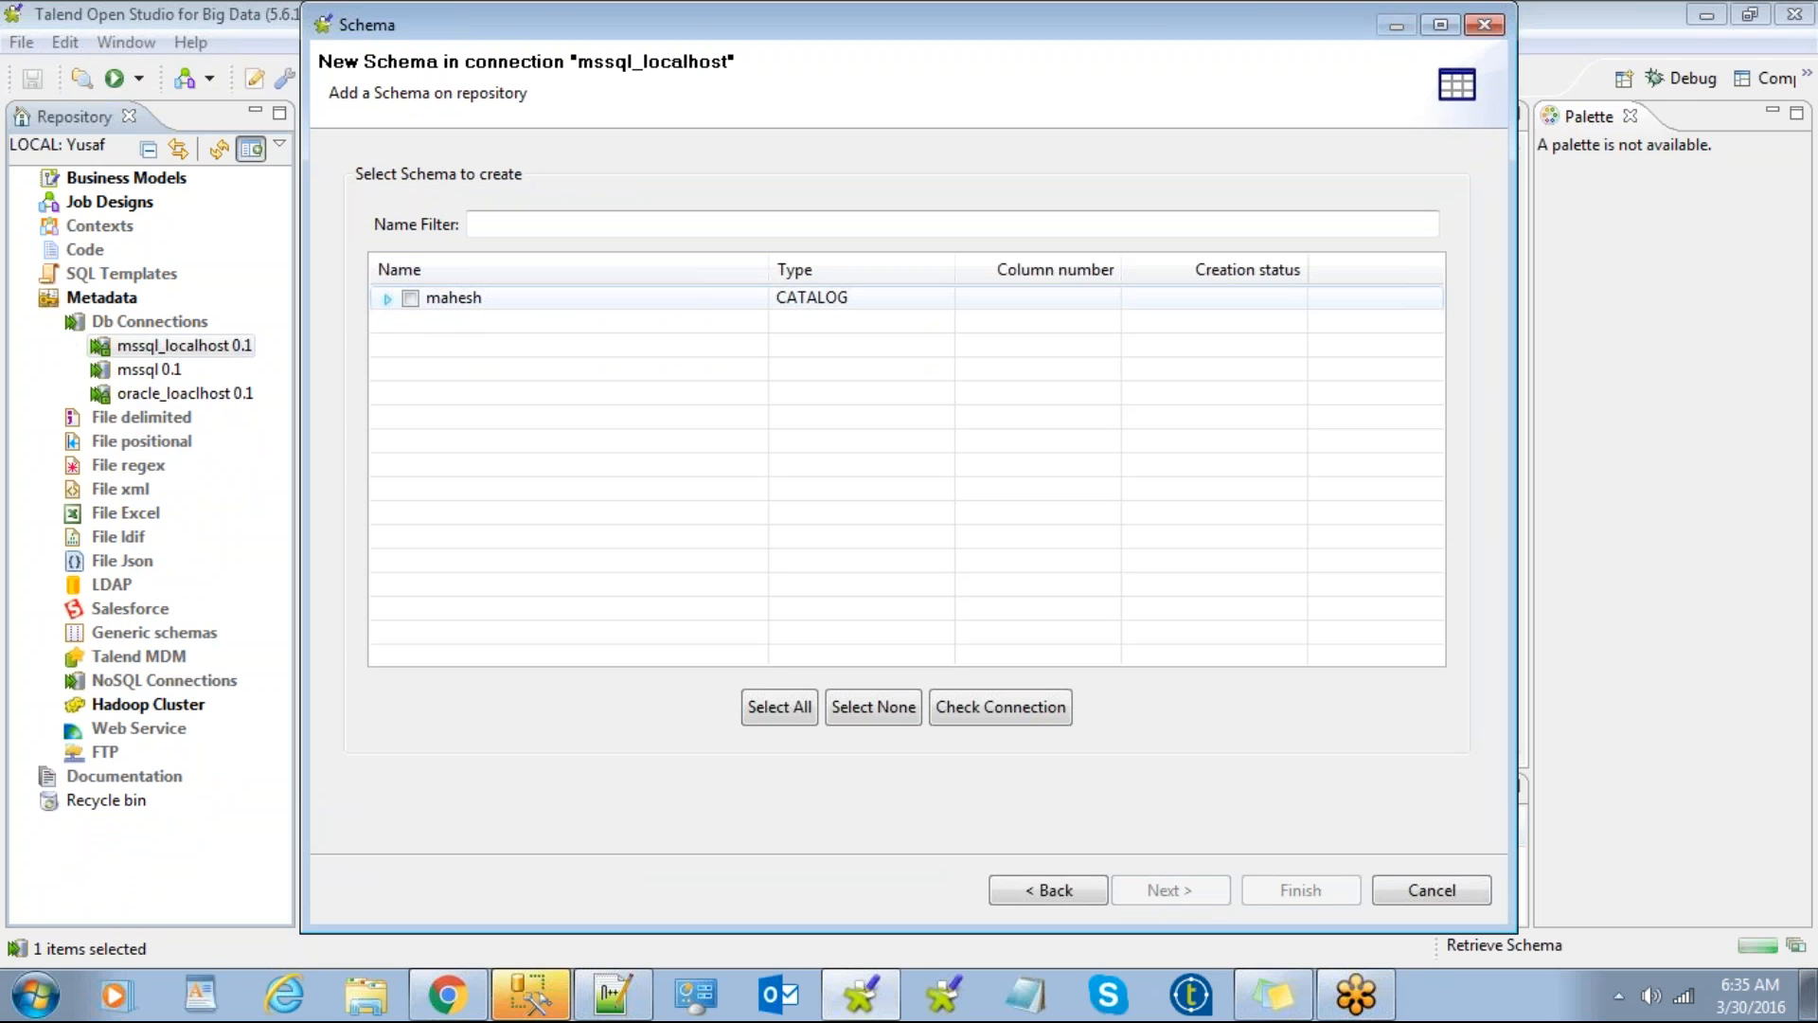
left_click(387, 300)
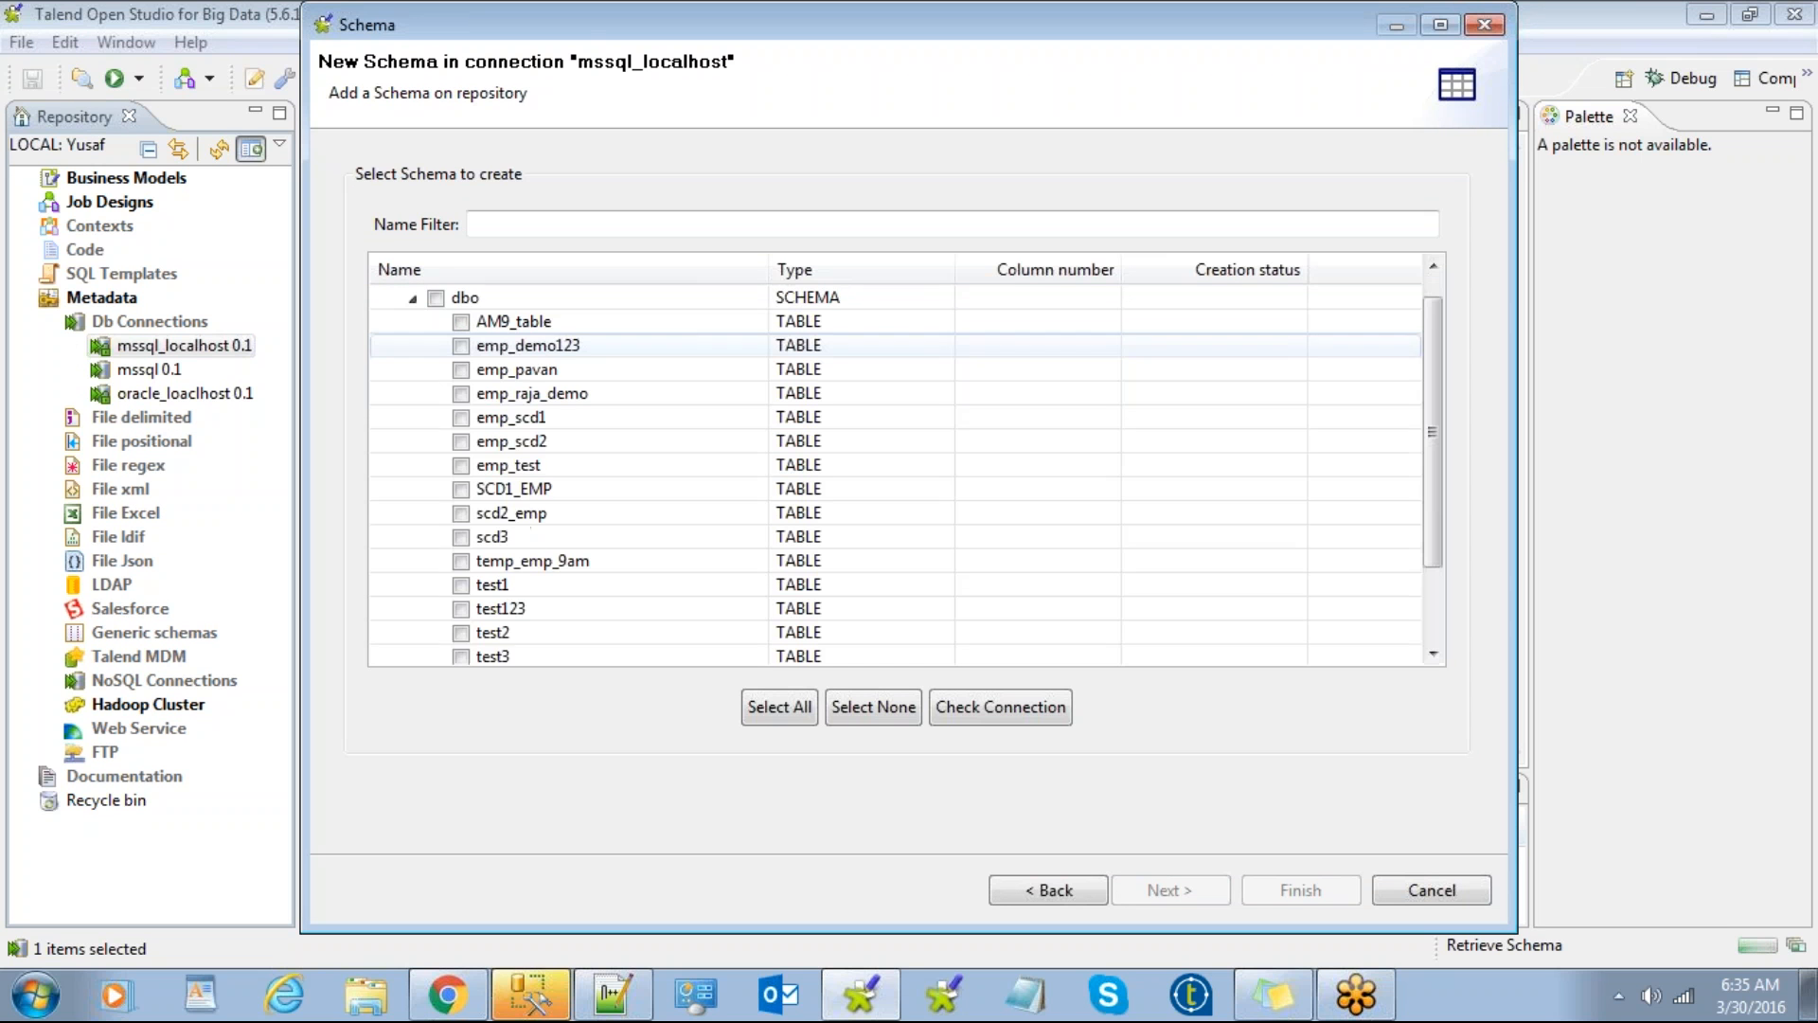
scroll(551, 559, "down", 2)
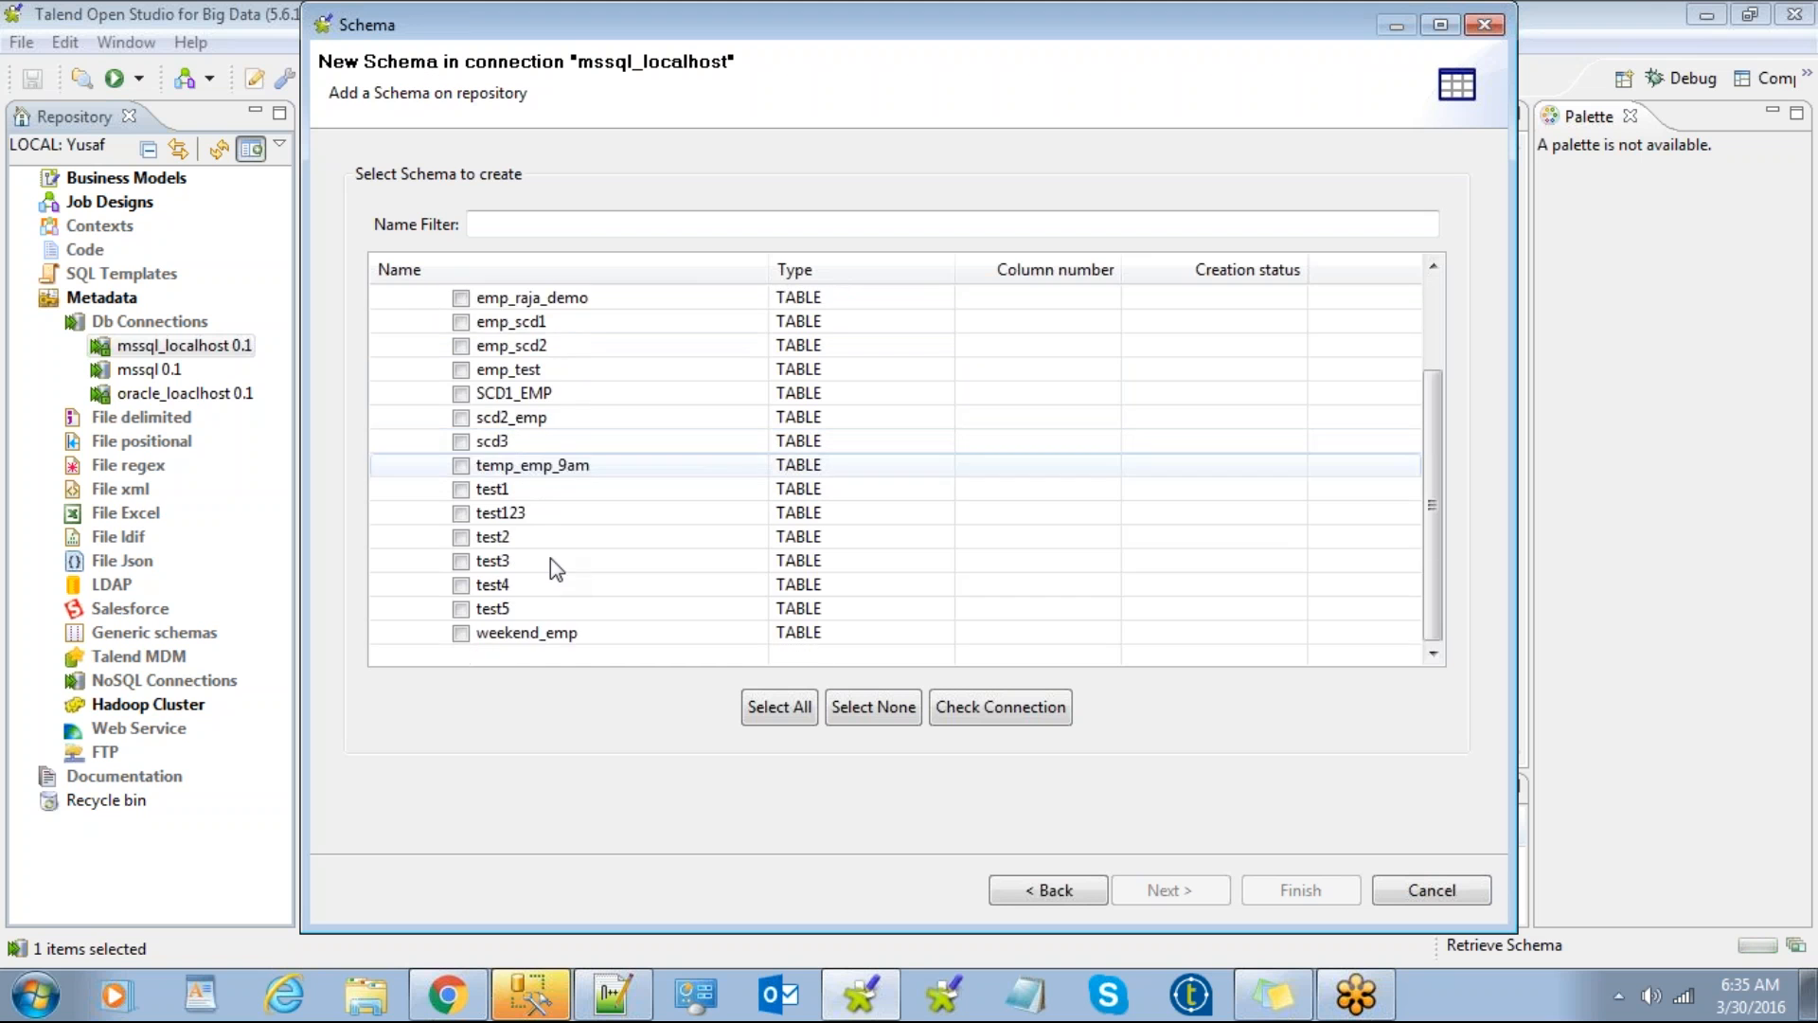
scroll(550, 558, "up", 2)
scroll(552, 561, "down", 2)
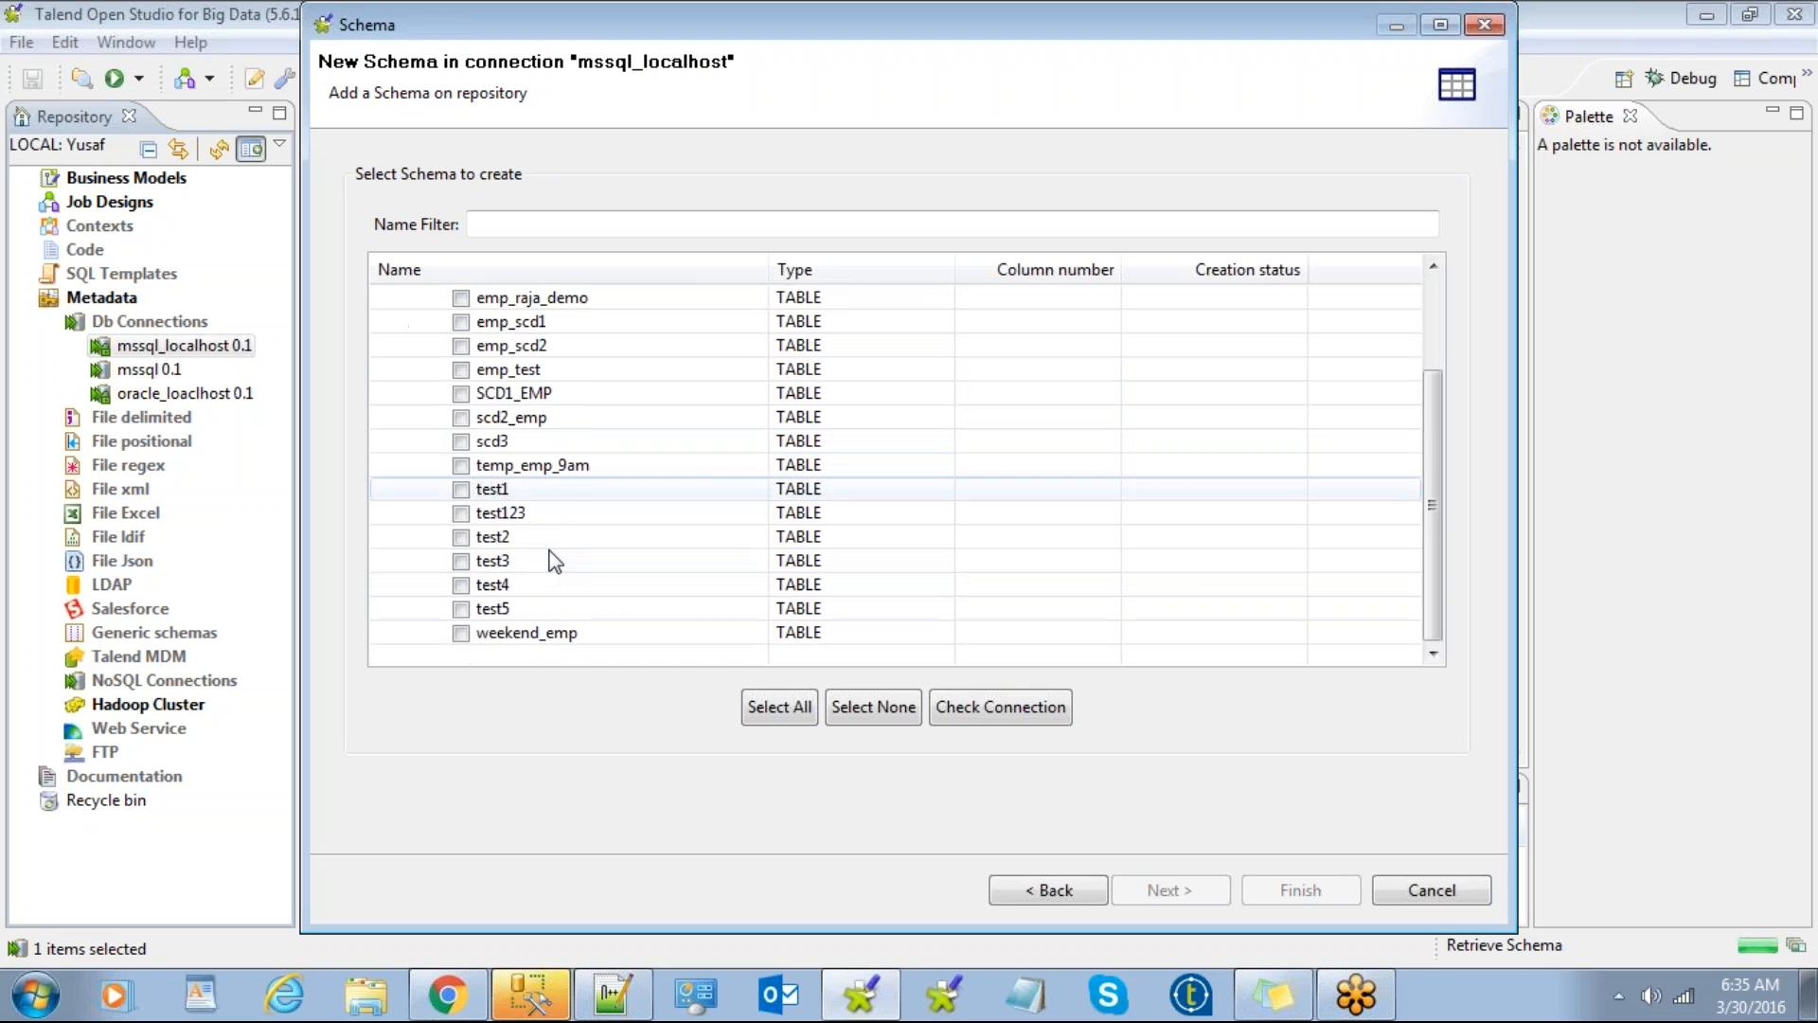
scroll(479, 437, "up", 1)
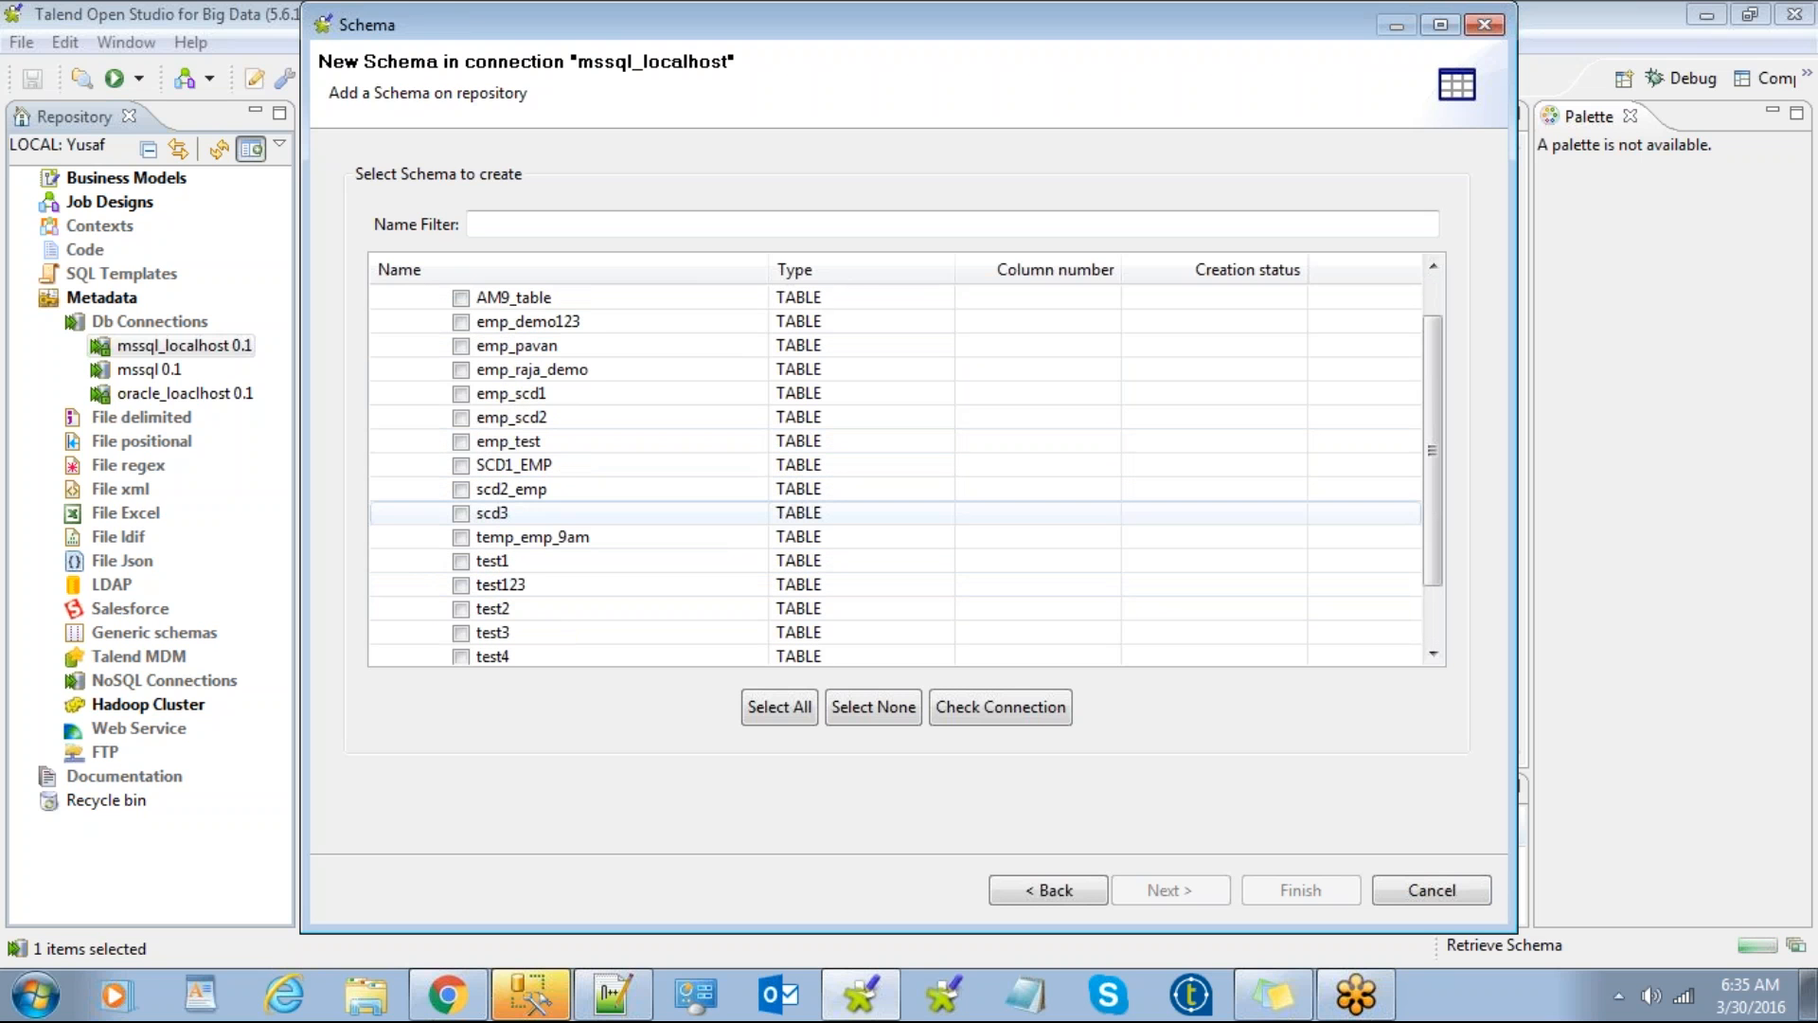
Step: Tick tables emp_demo123, emp_pavan, emp_raja_demo, emp_scd1, emp_test and scd2_emp
left_click(460, 322)
left_click(460, 346)
left_click(460, 370)
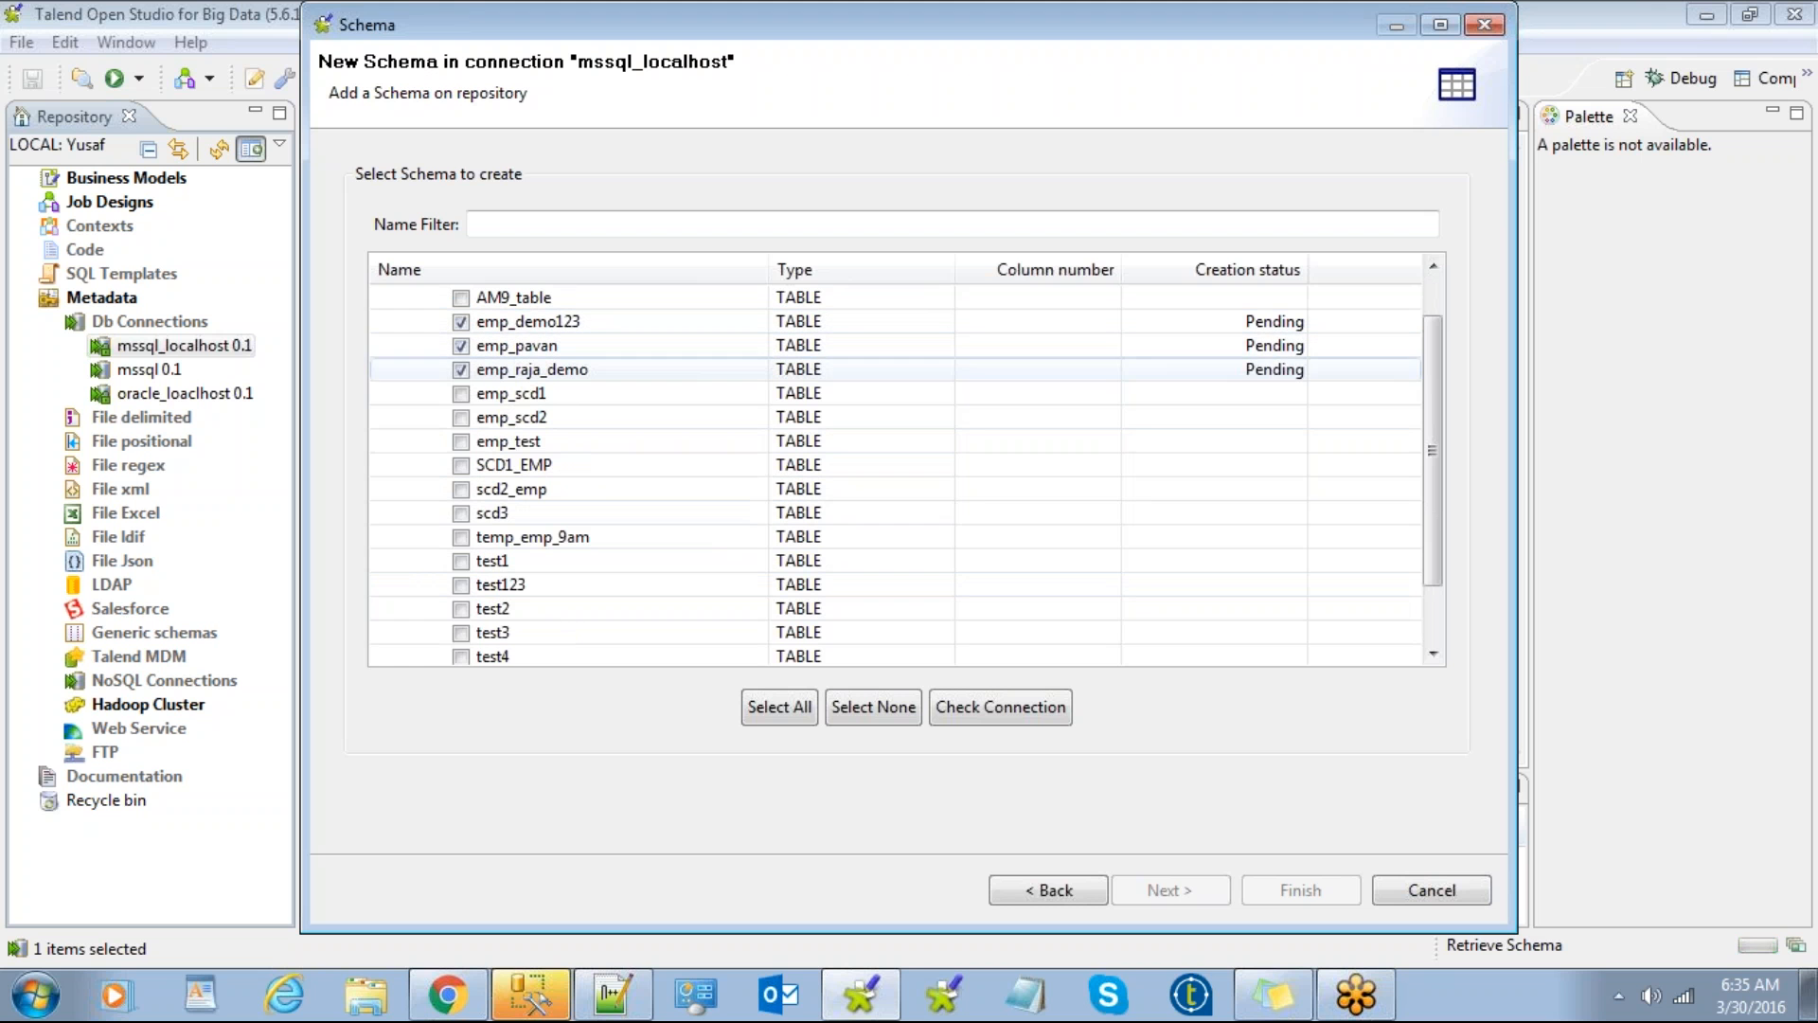
left_click(460, 393)
left_click(460, 441)
left_click(461, 488)
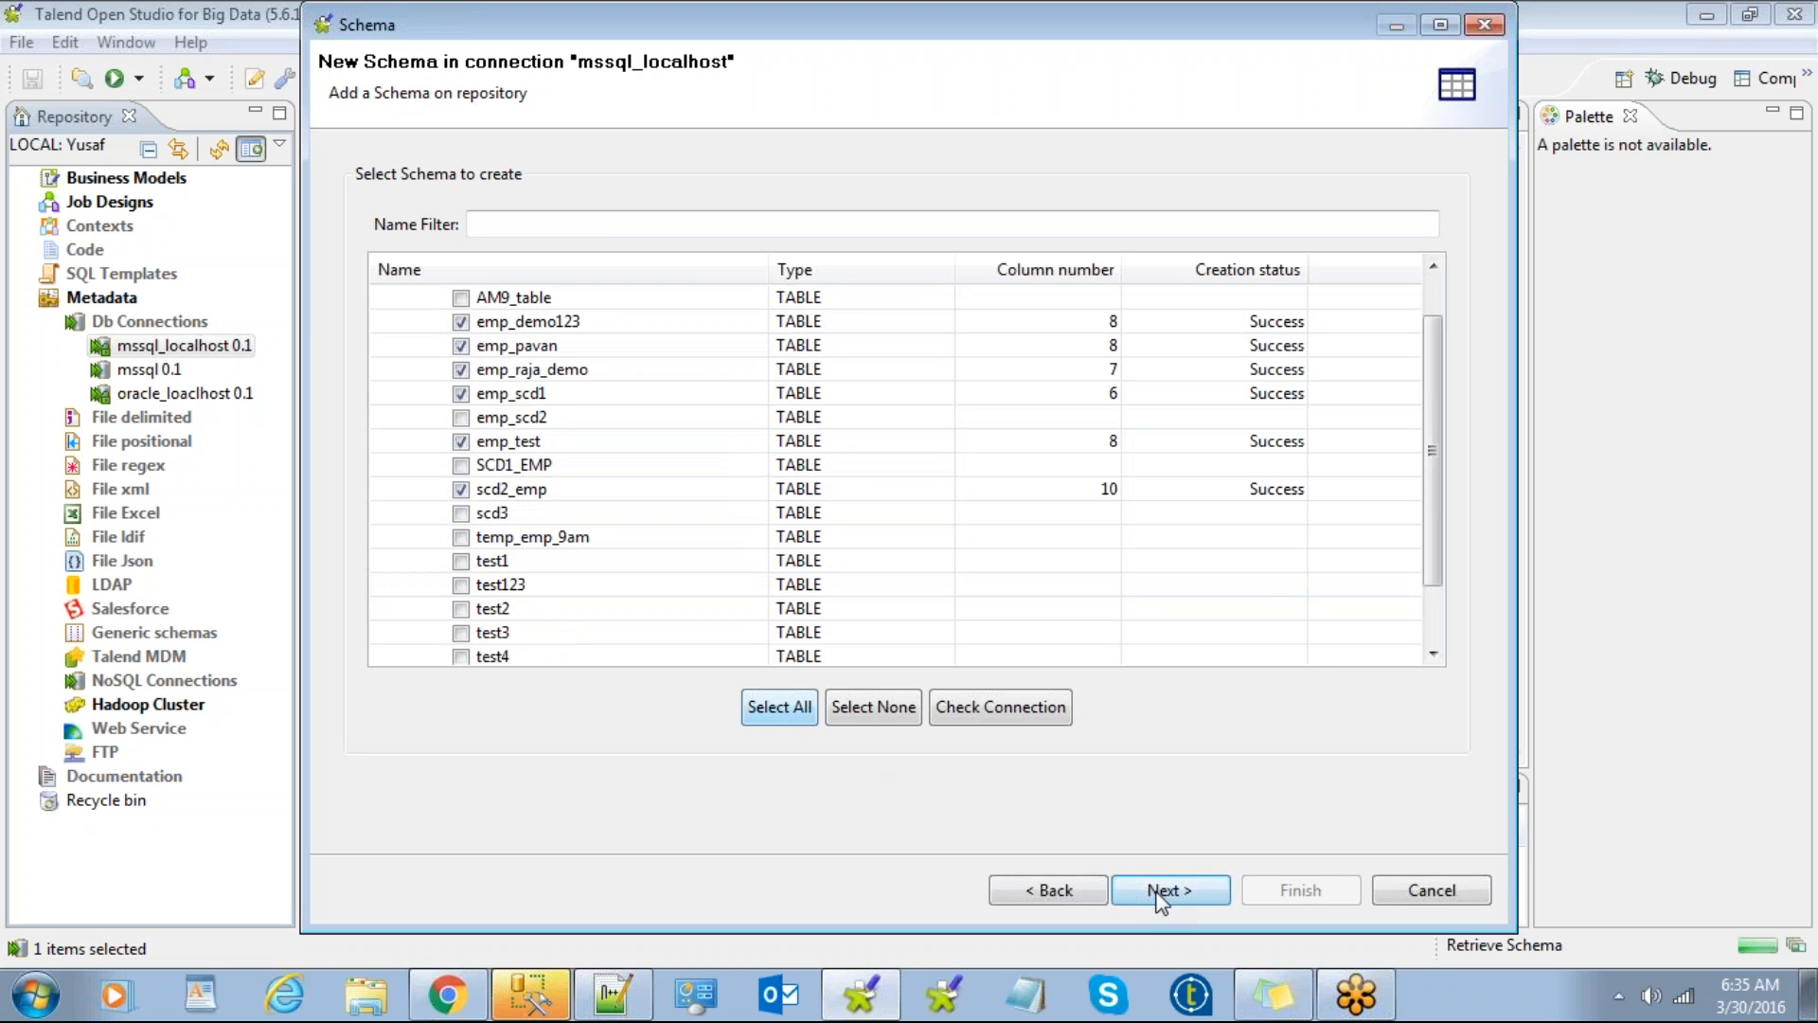
Step: Move on to the retrieved schemas and view emp_raja_demo, emp_pavan and emp_demo123
left_click(1163, 892)
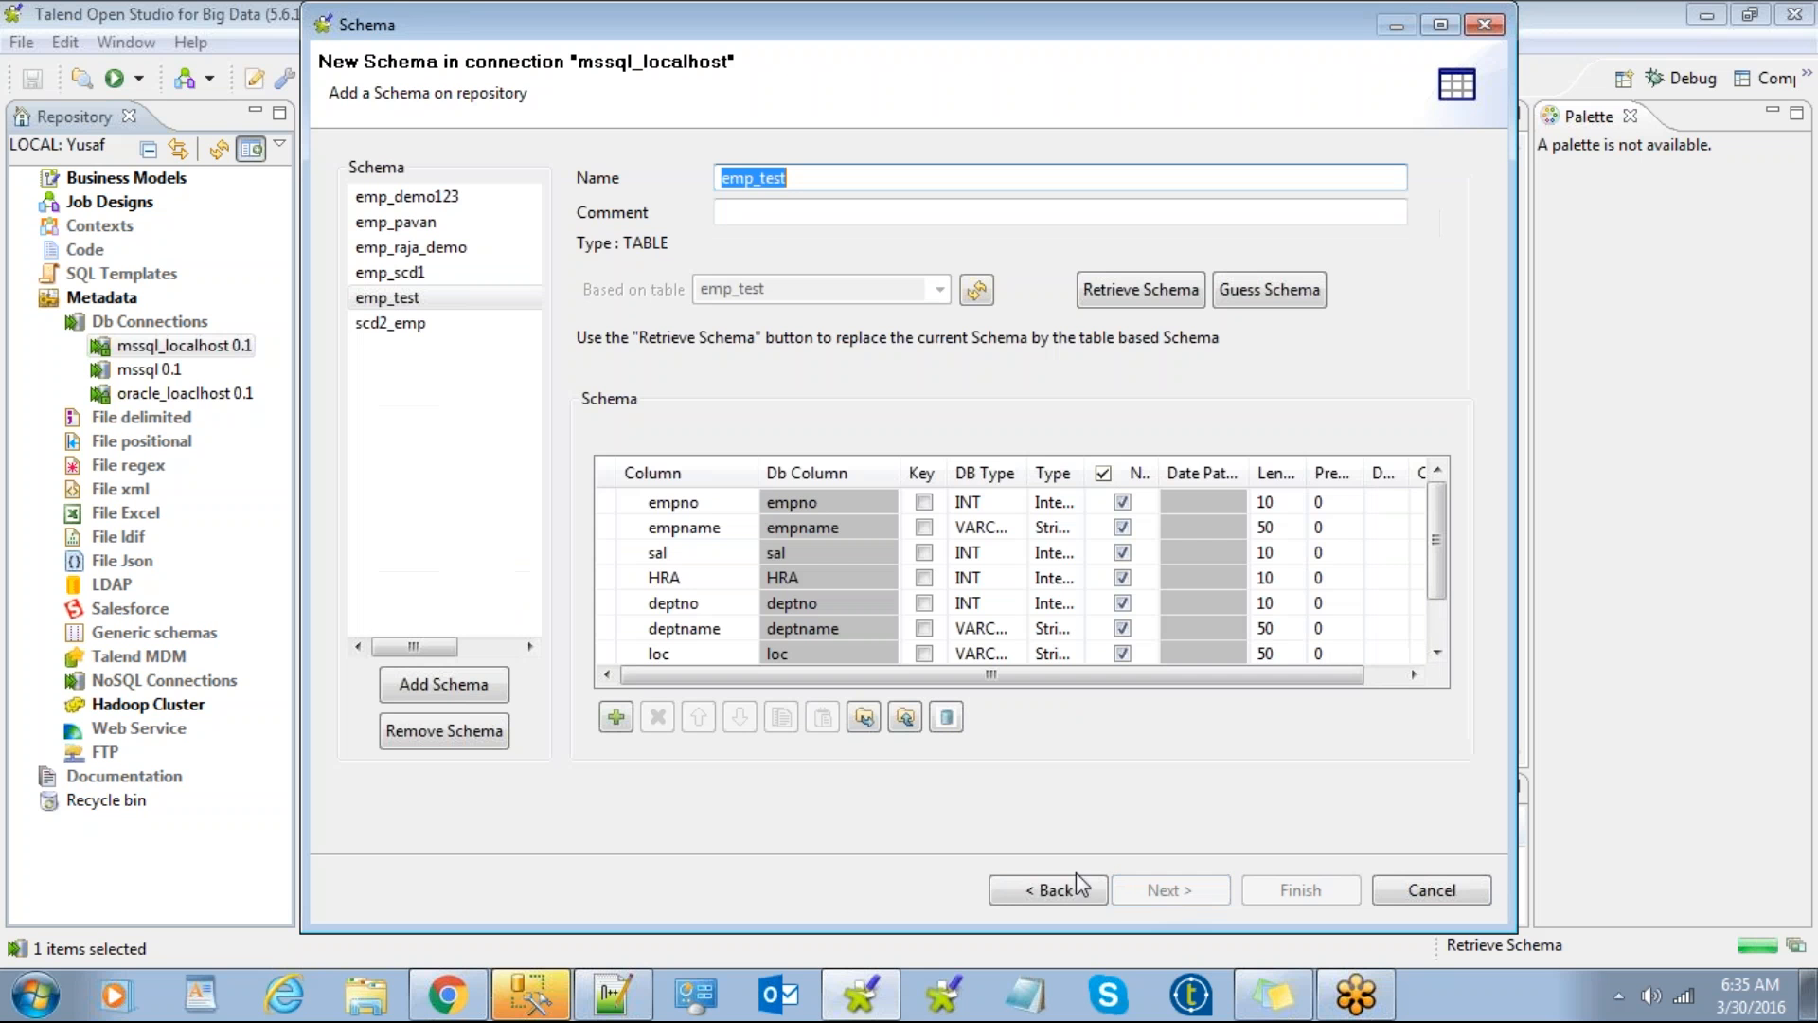
left_click(421, 249)
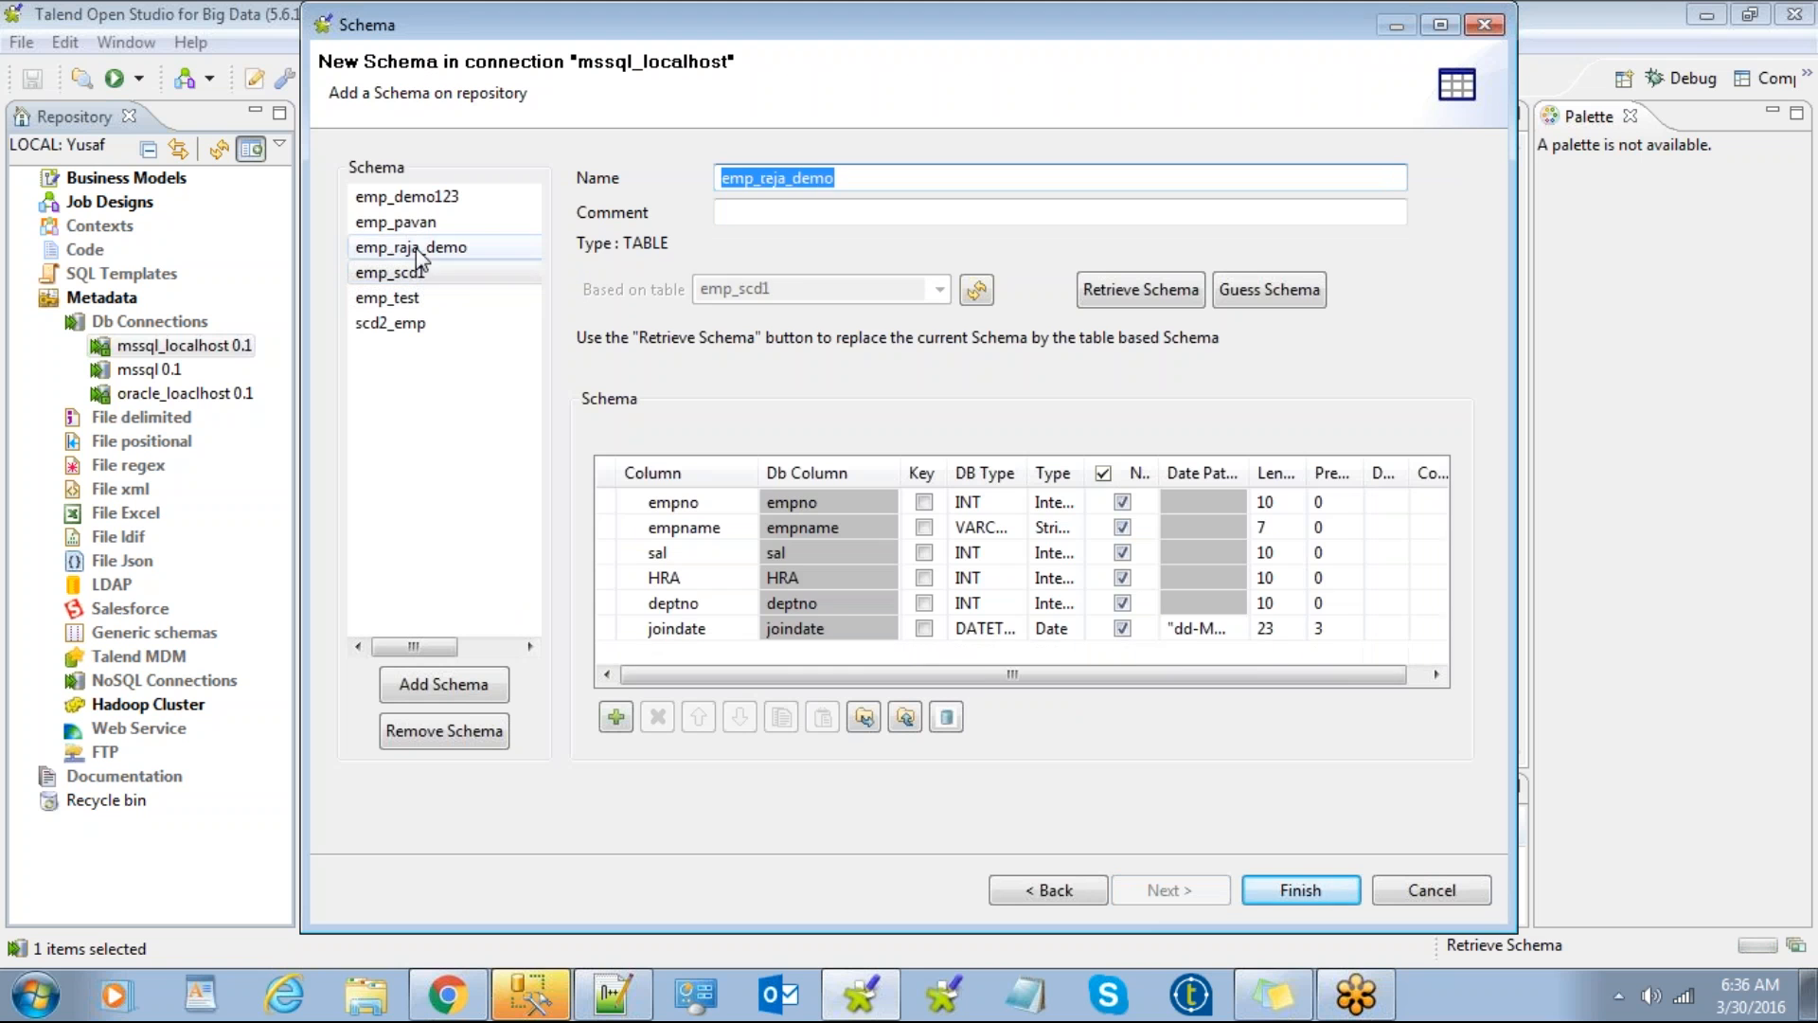
left_click(423, 221)
left_click(419, 197)
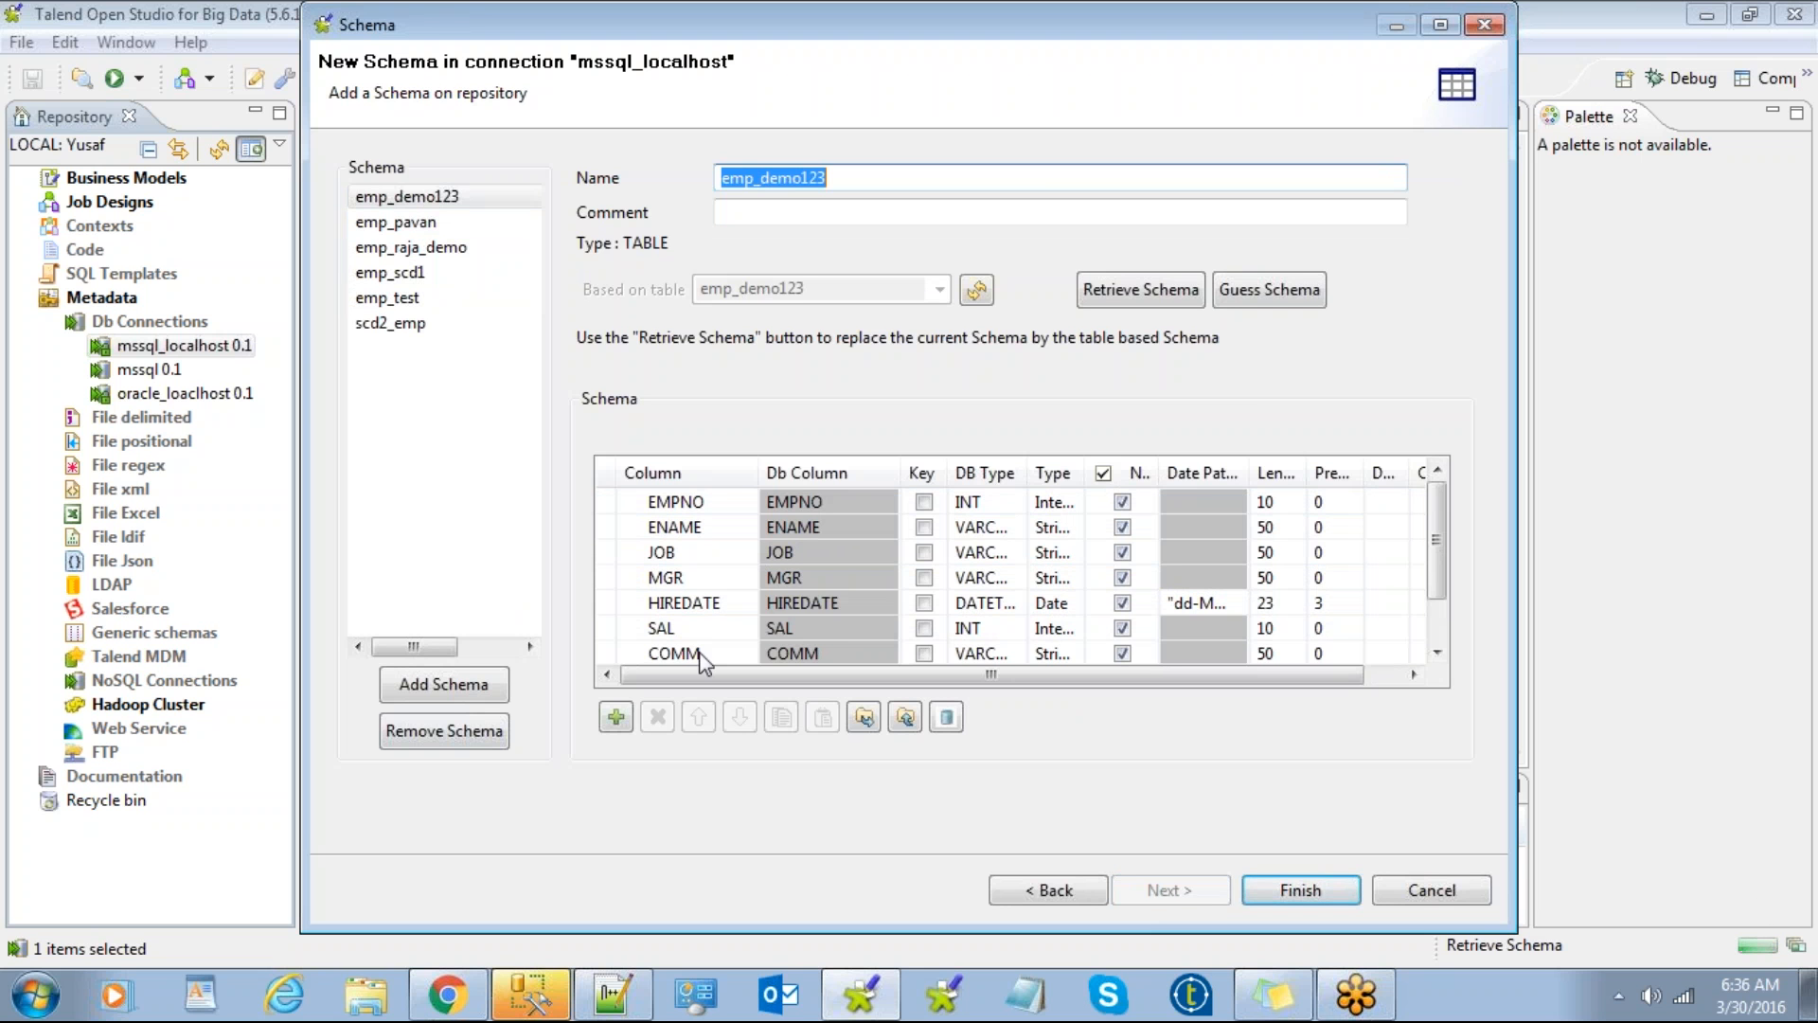
Step: Leave emp_demo123 column lengths as retrieved and connect SQL Server Management Studio to localhost
left_click(710, 562)
scroll(715, 573, "down", 1)
scroll(1020, 573, "up", 1)
left_click(1267, 501)
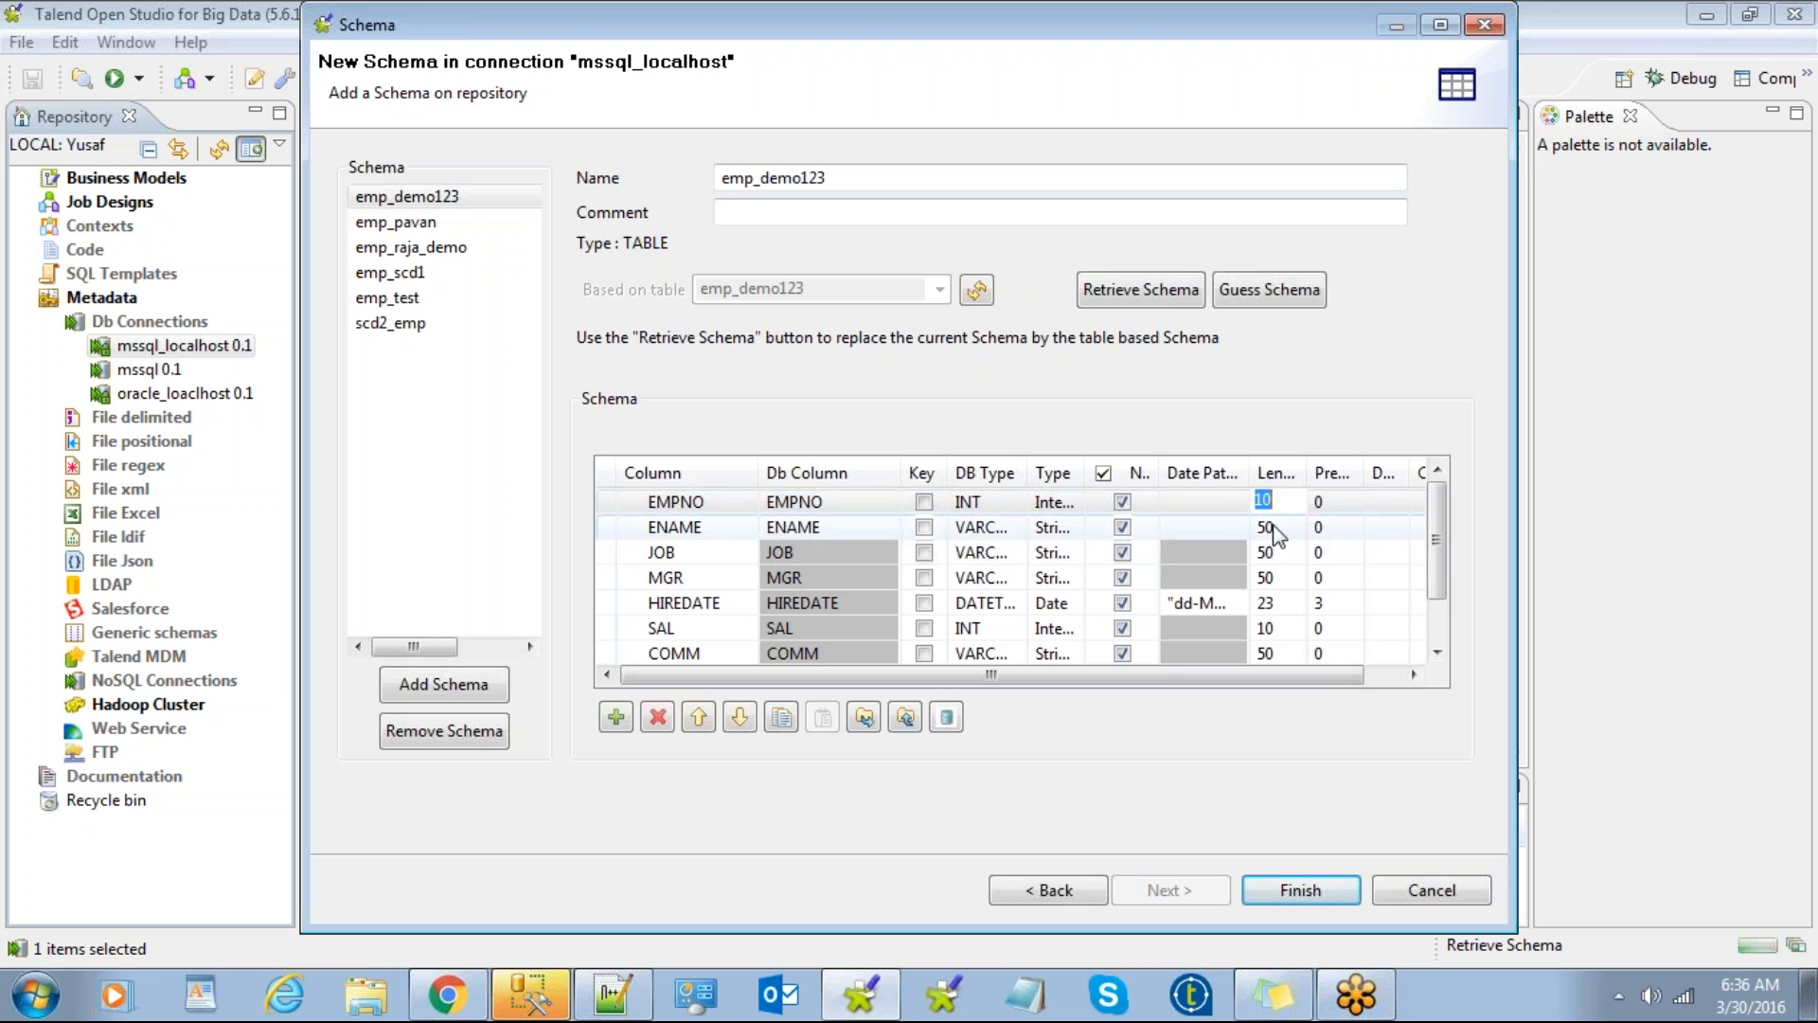
left_click(1276, 528)
left_click(1278, 555)
left_click(1276, 573)
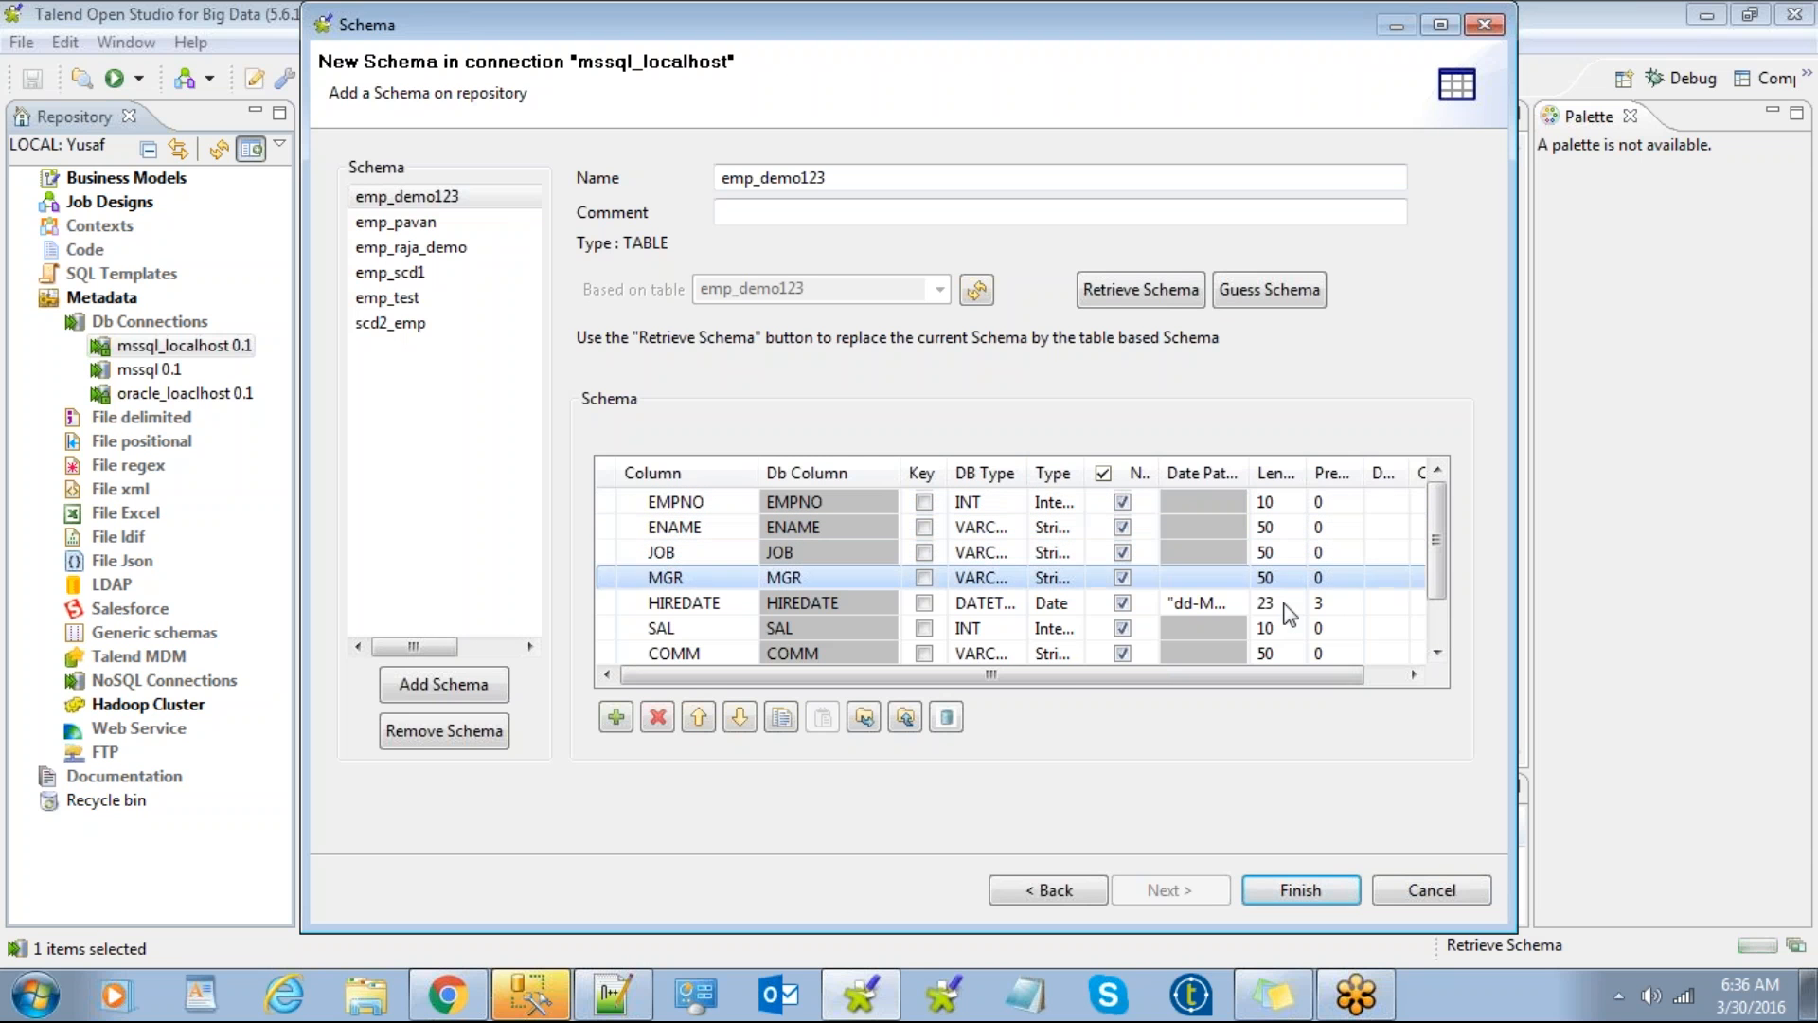
left_click(1266, 603)
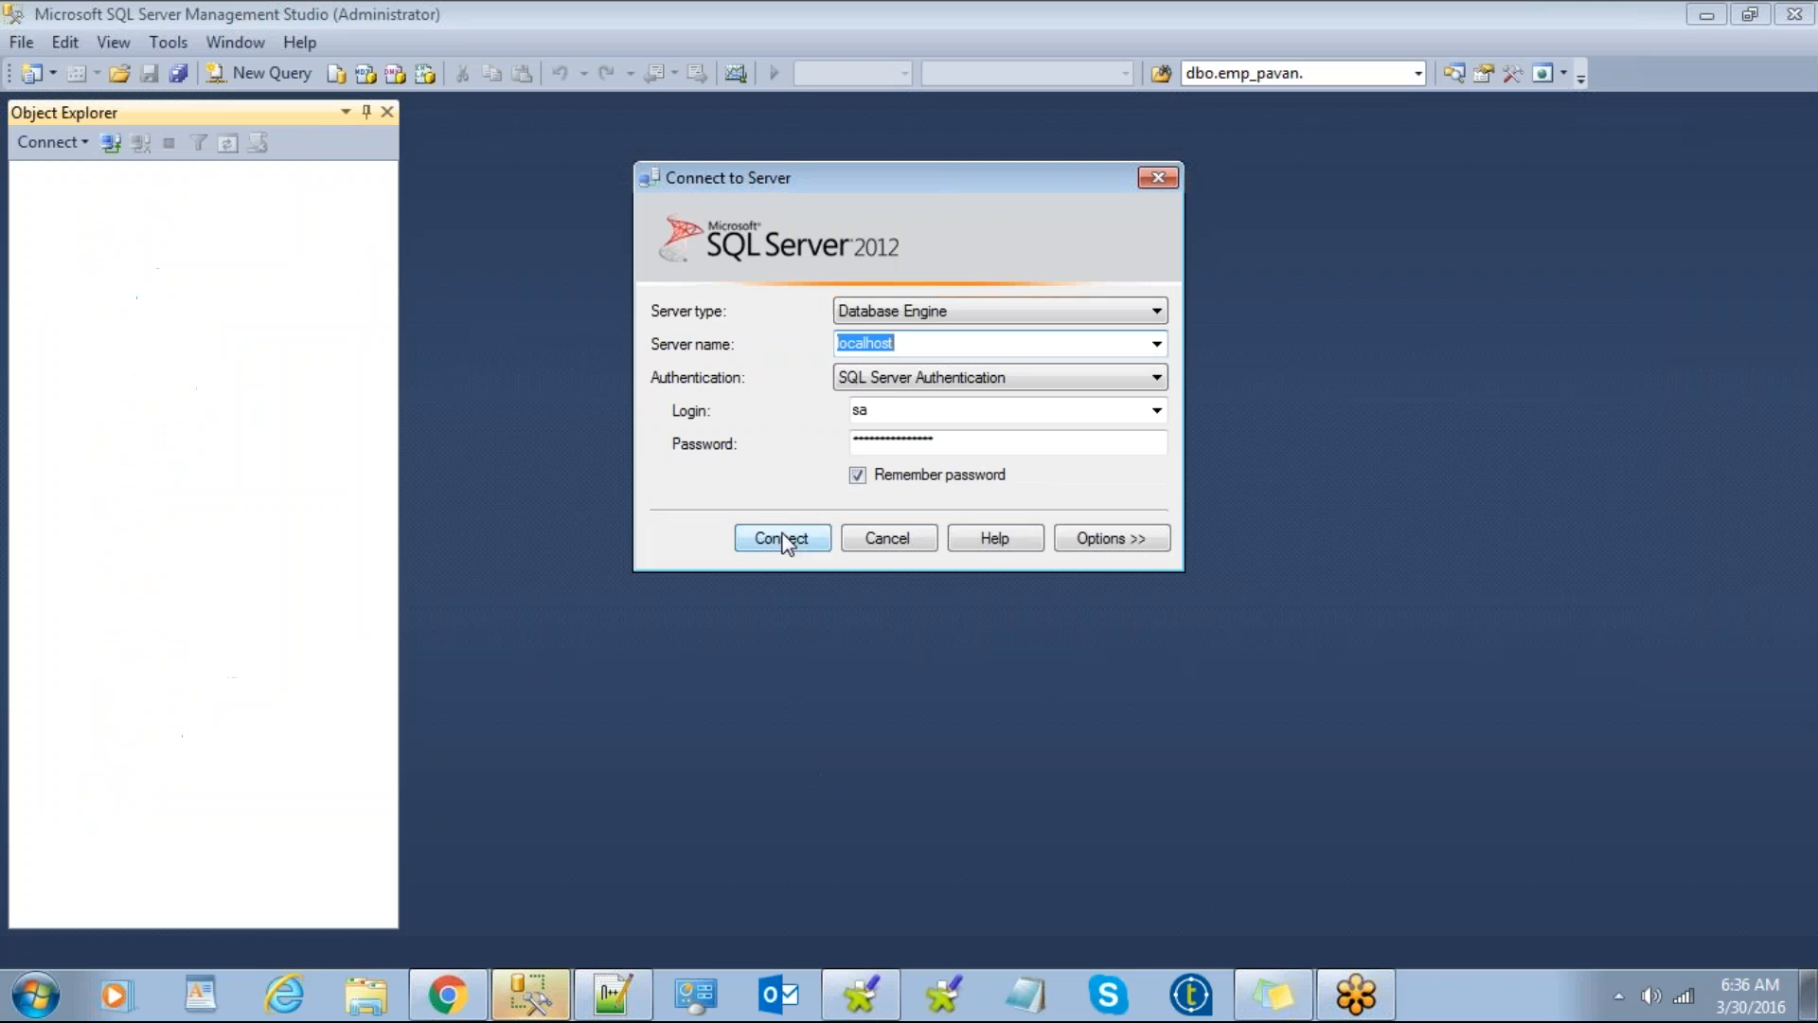
left_click(782, 538)
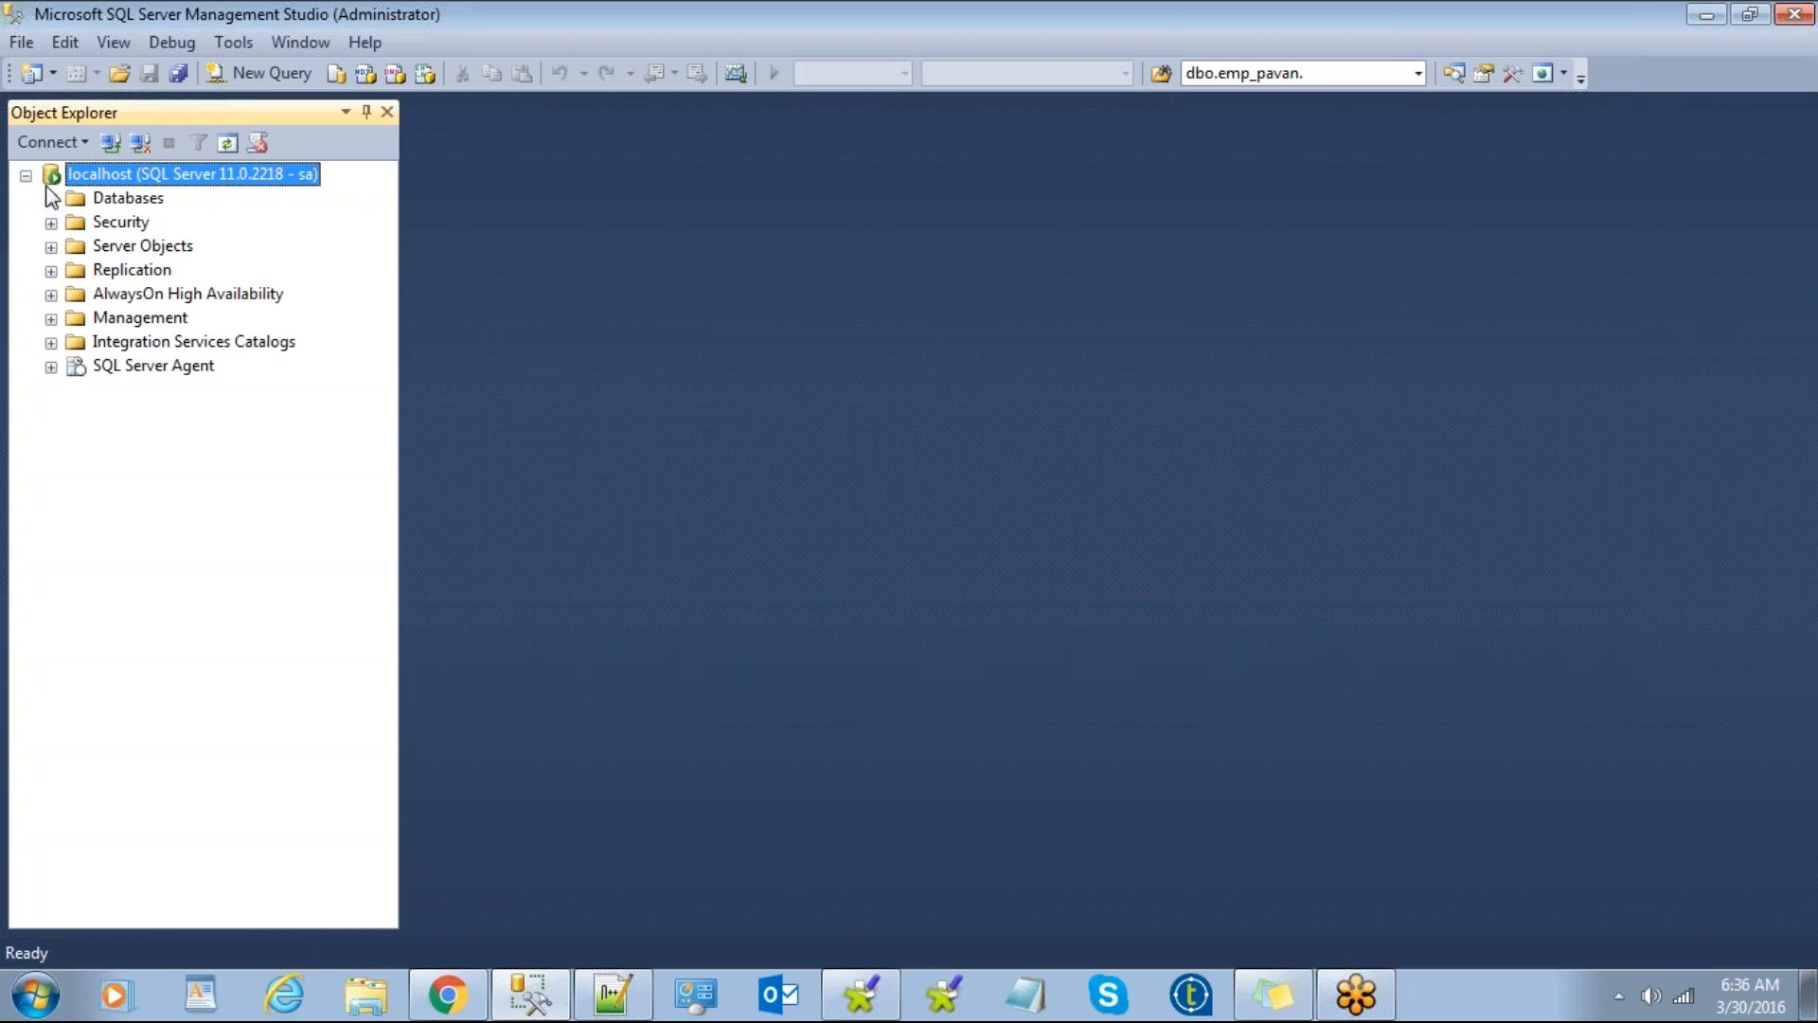
Step: In SSMS Object Explorer, expand Databases > mahesh > Tables
left_click(53, 199)
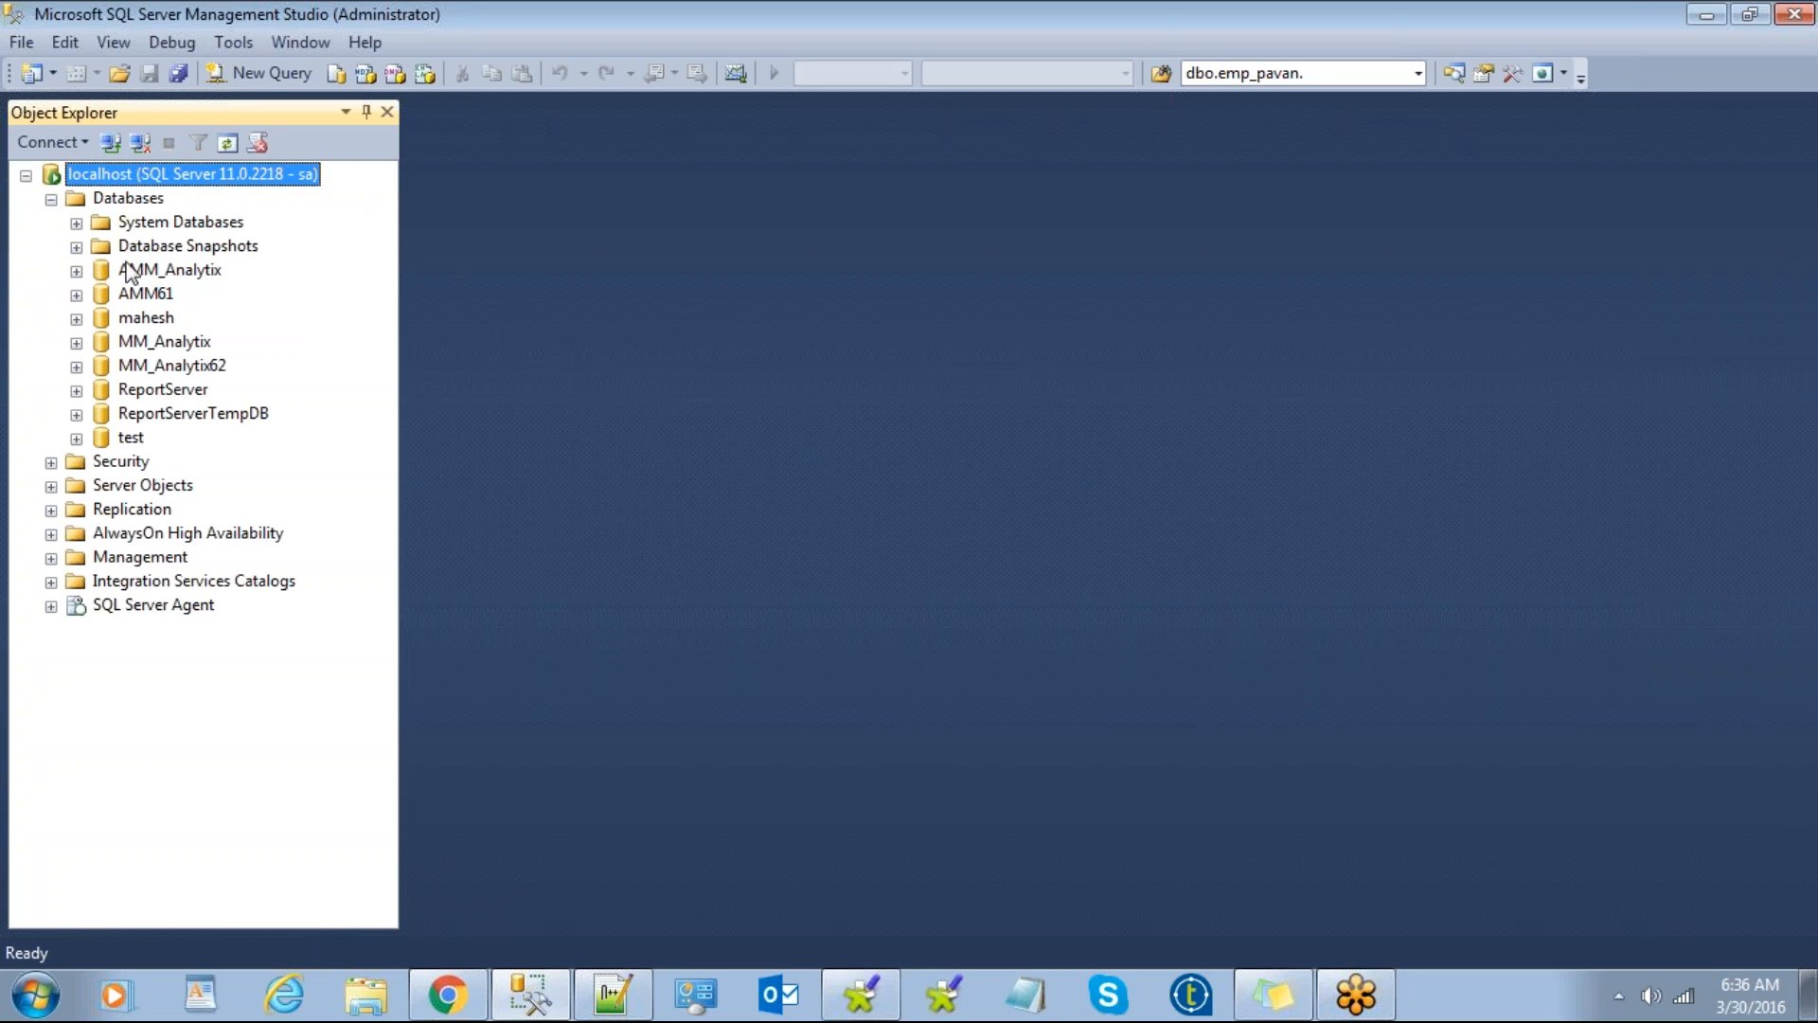
left_click(132, 320)
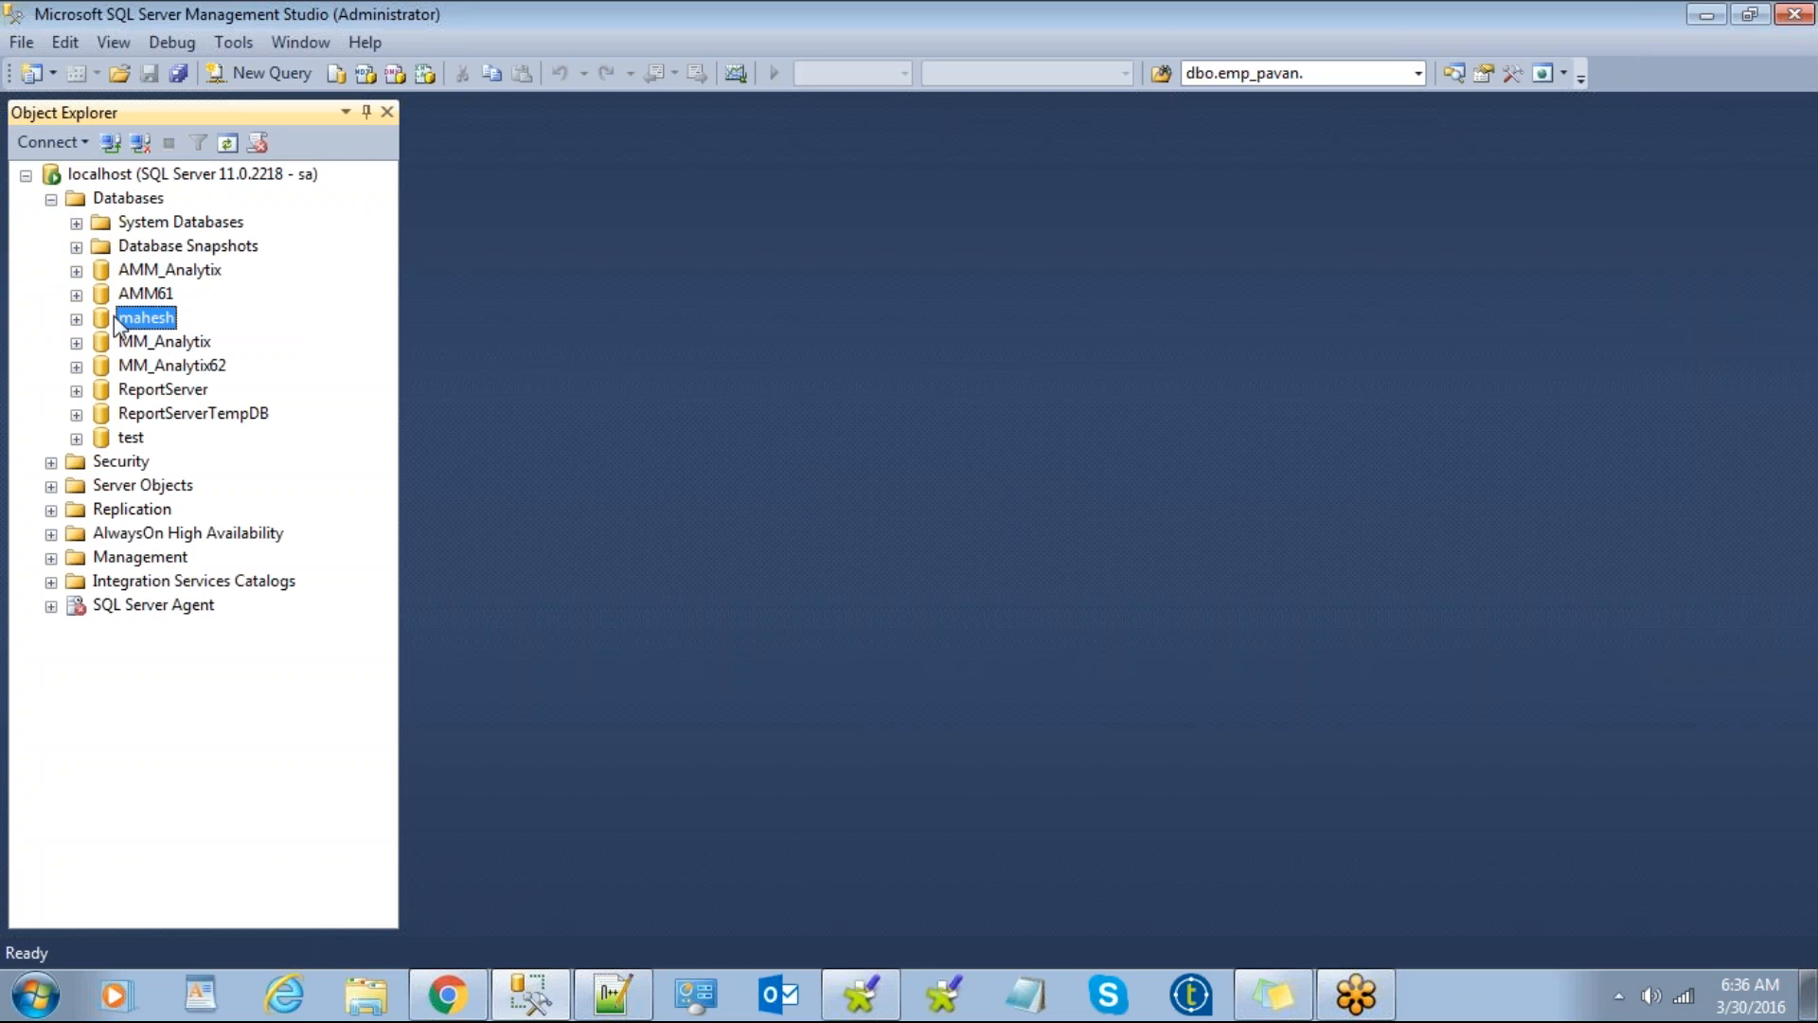
left_click(77, 319)
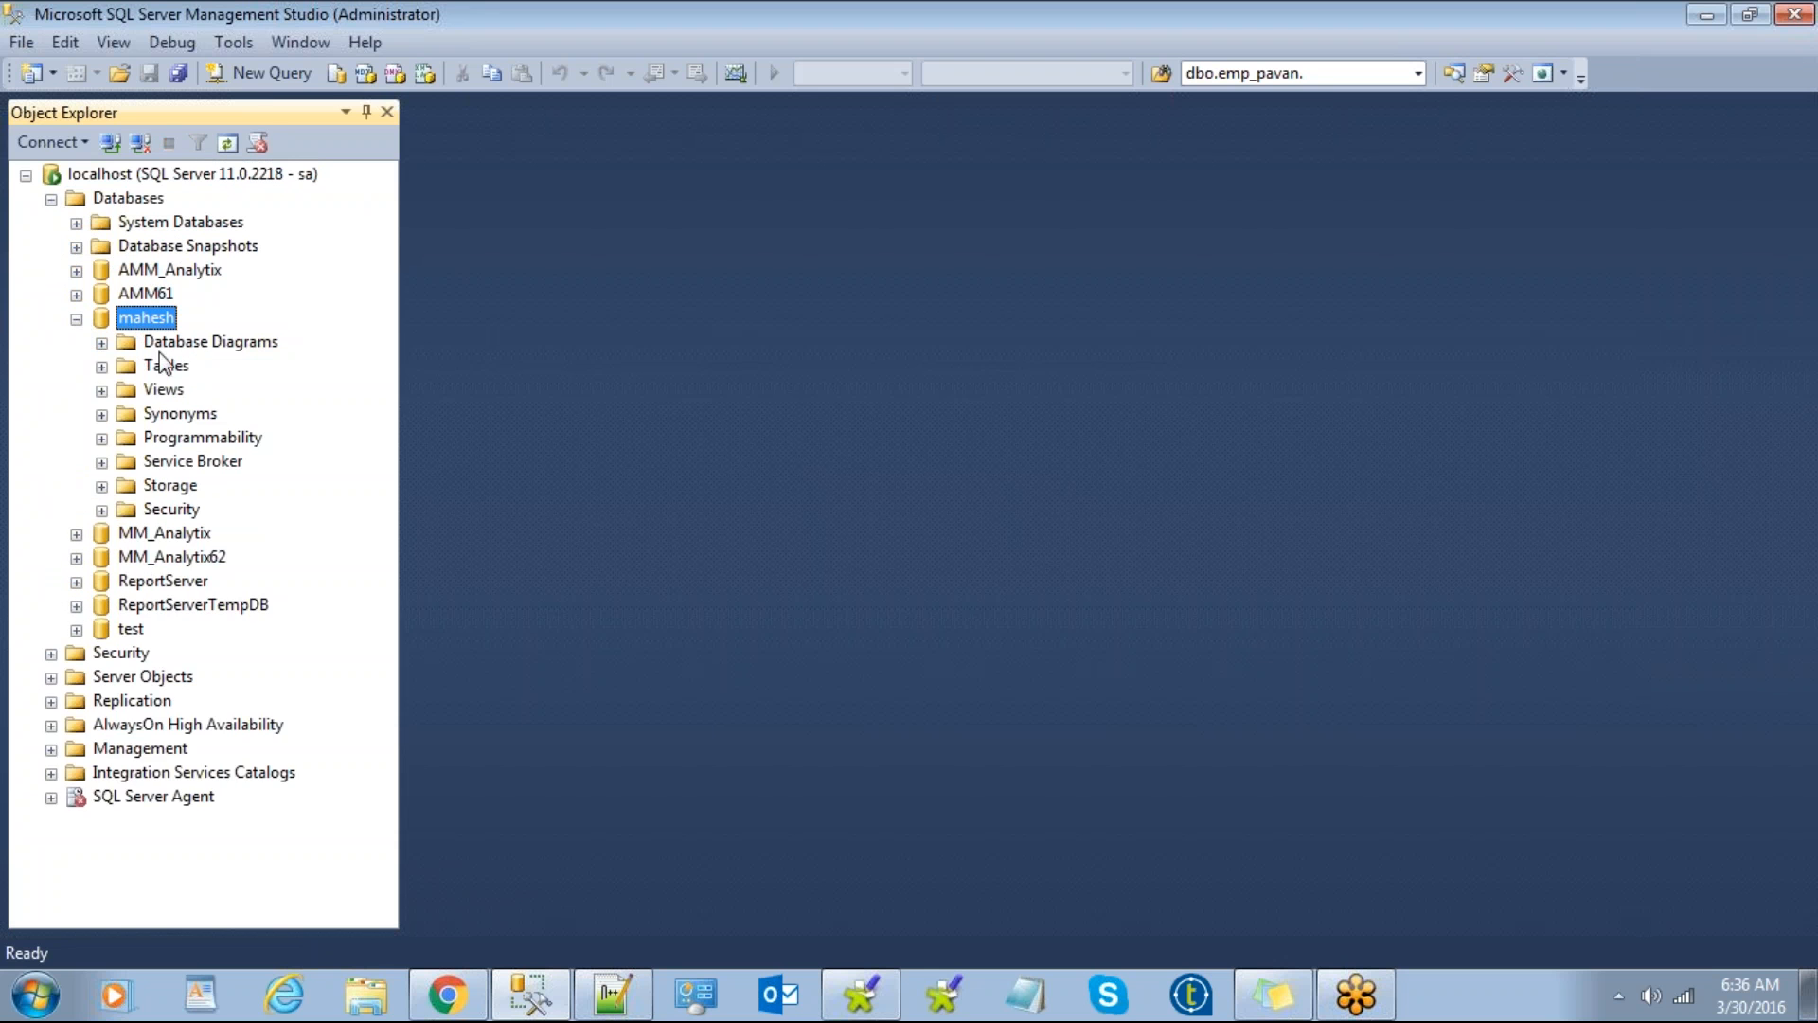
left_click(101, 366)
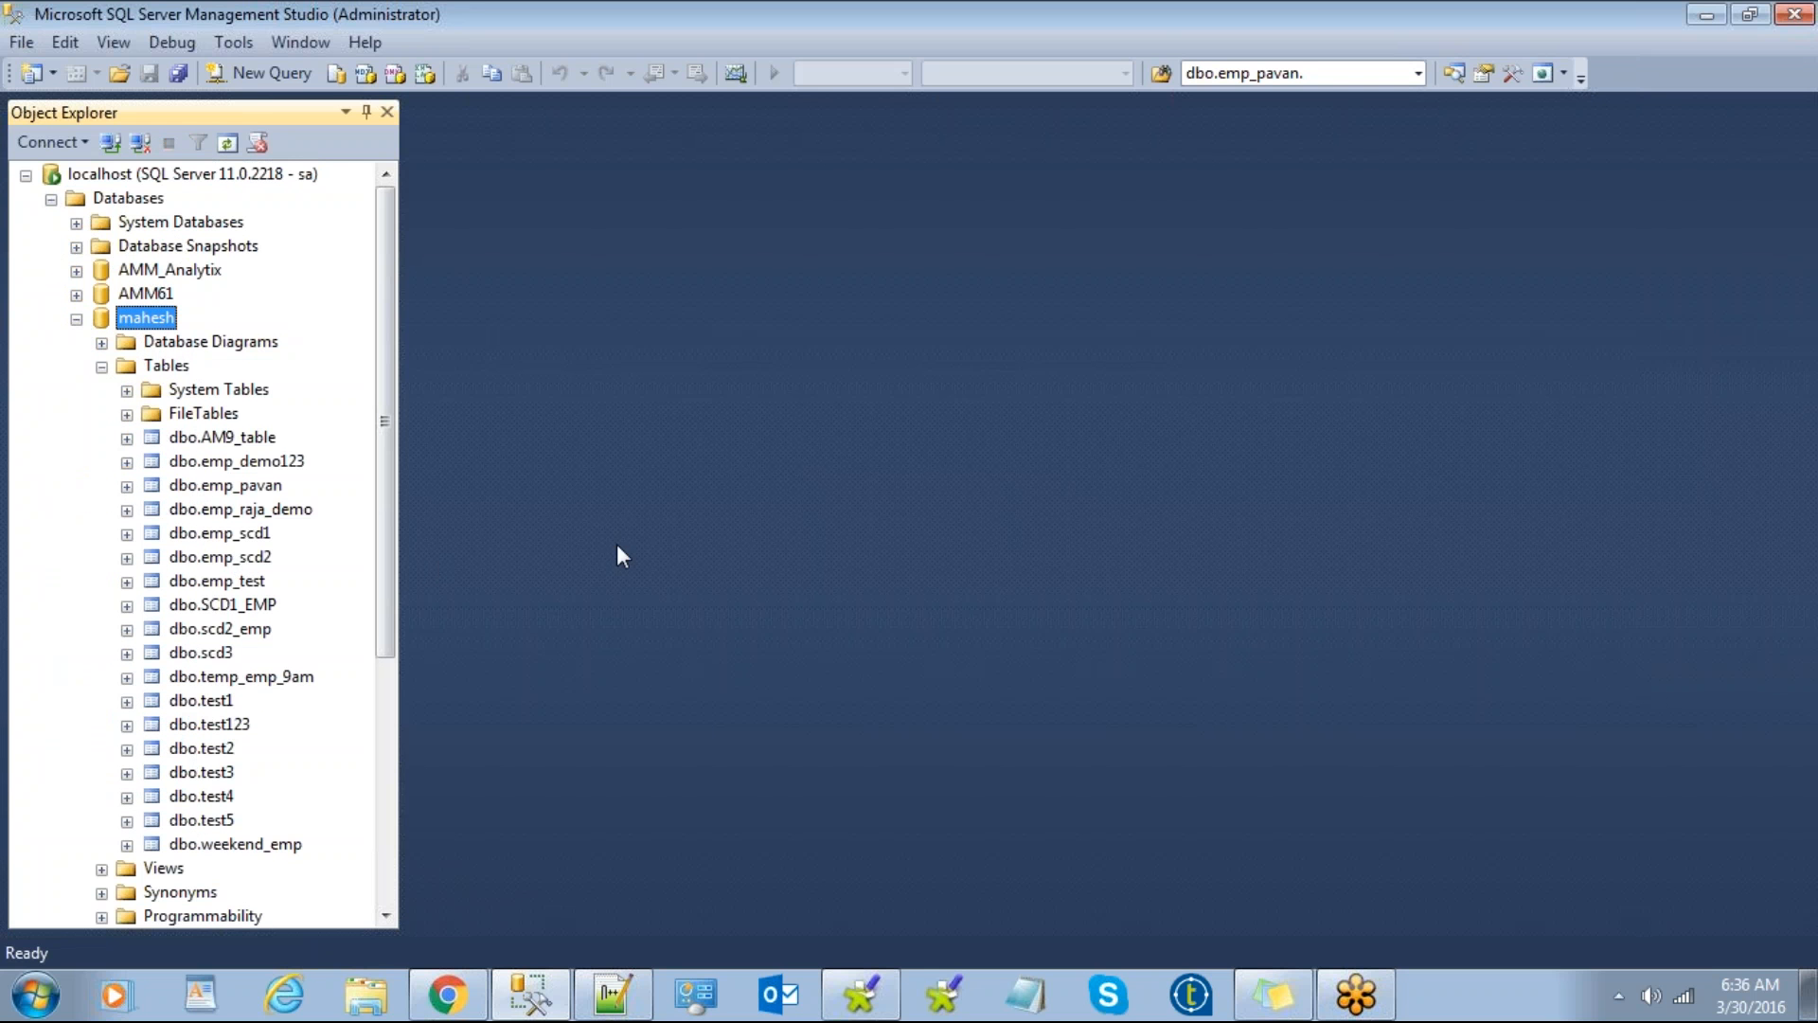
Step: Back in Talend, finish the emp_demo123 schema and list mssql_localhost's table schemas
key("alt+Tab")
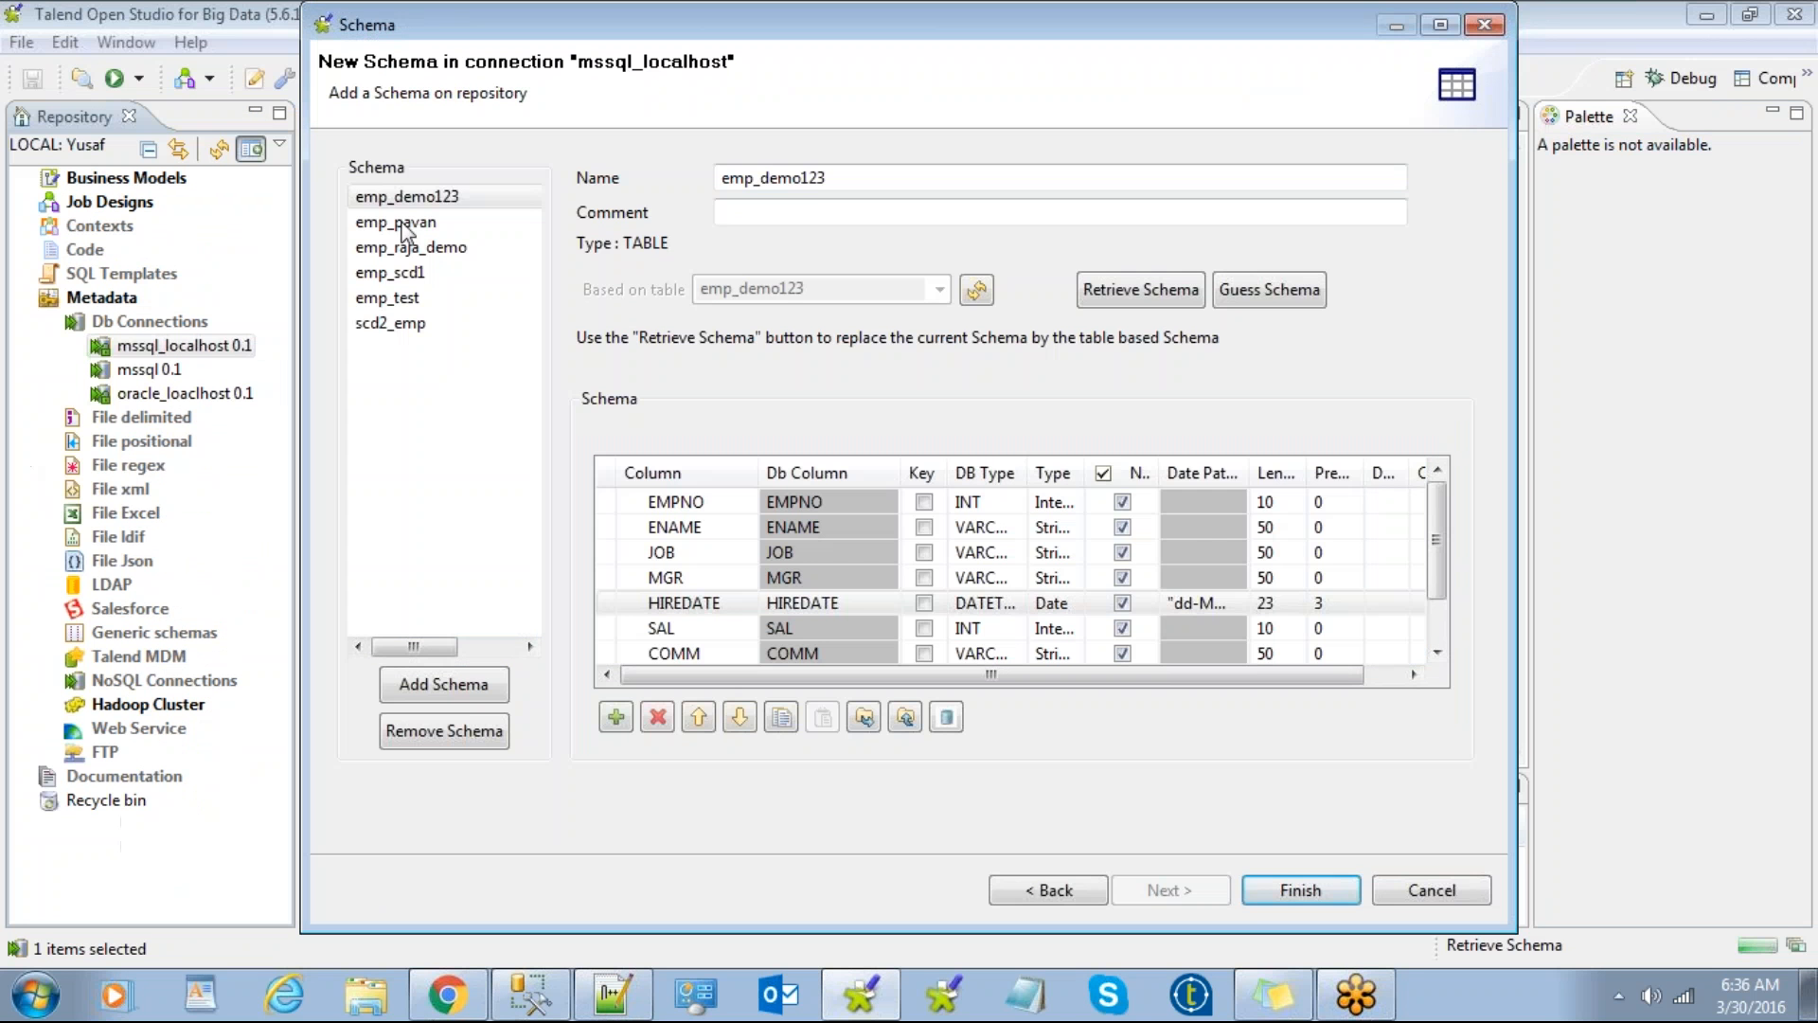
key("alt+Tab")
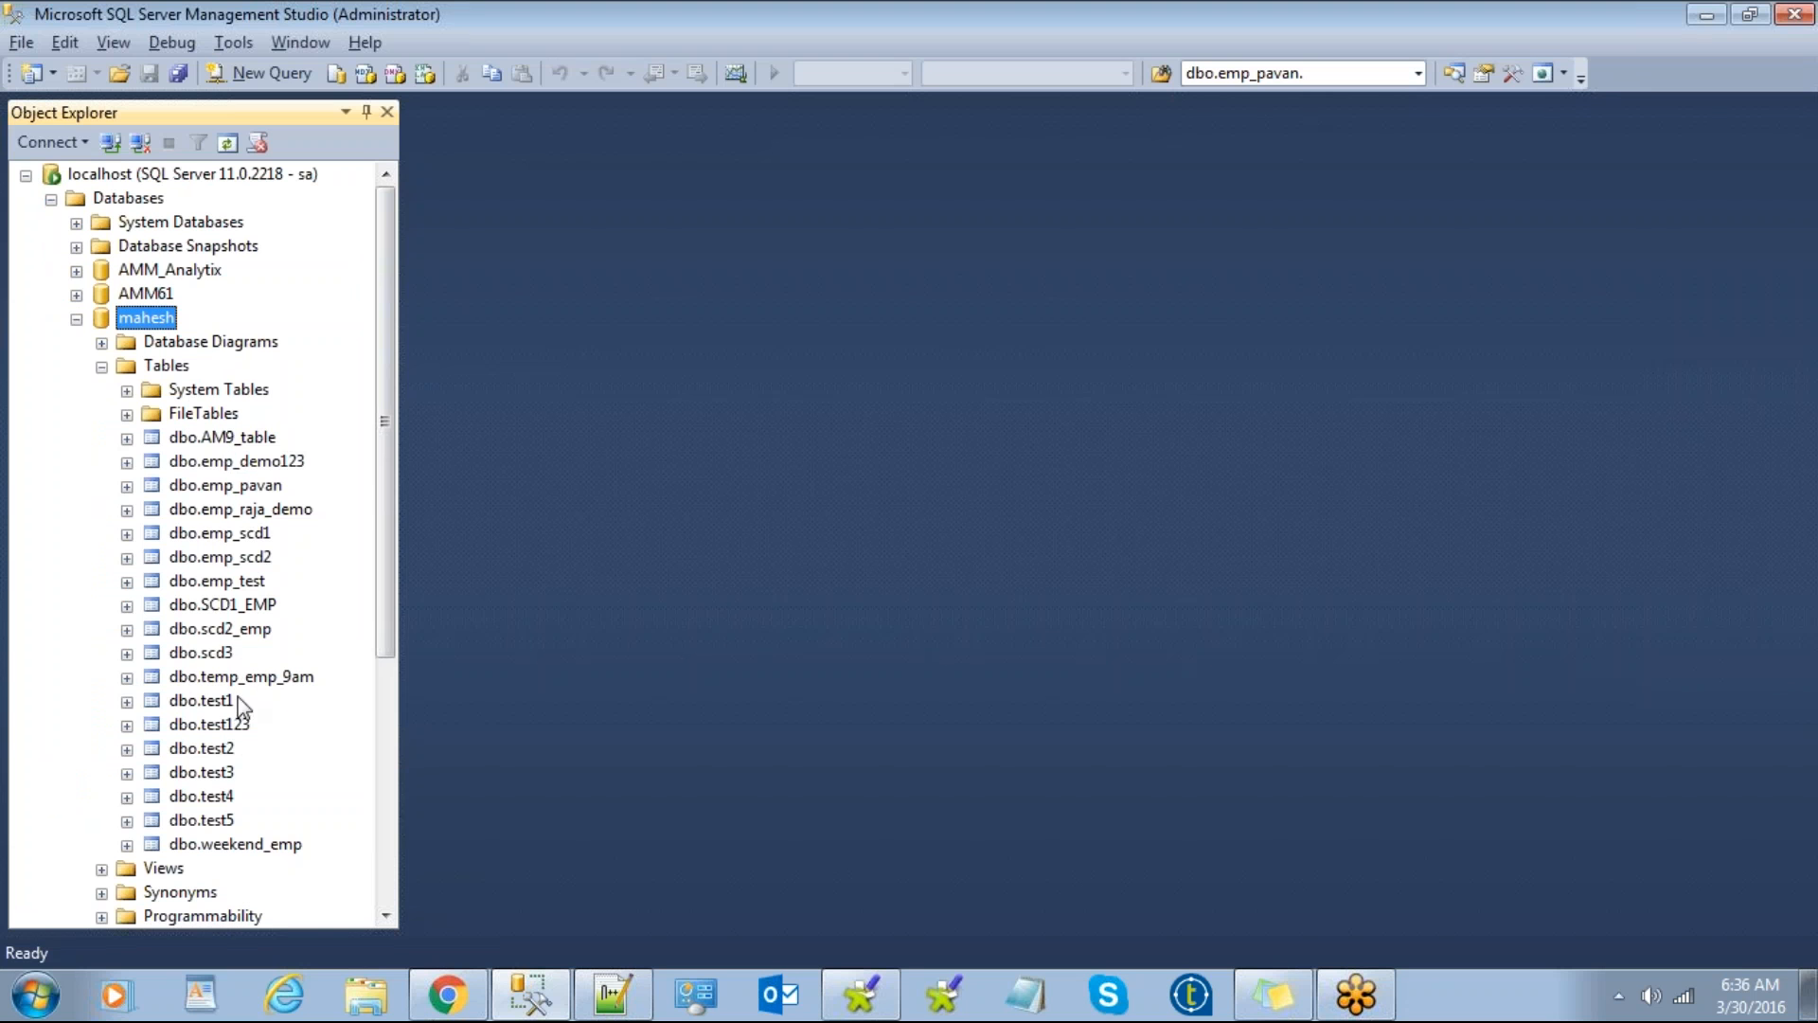
key("alt+Tab")
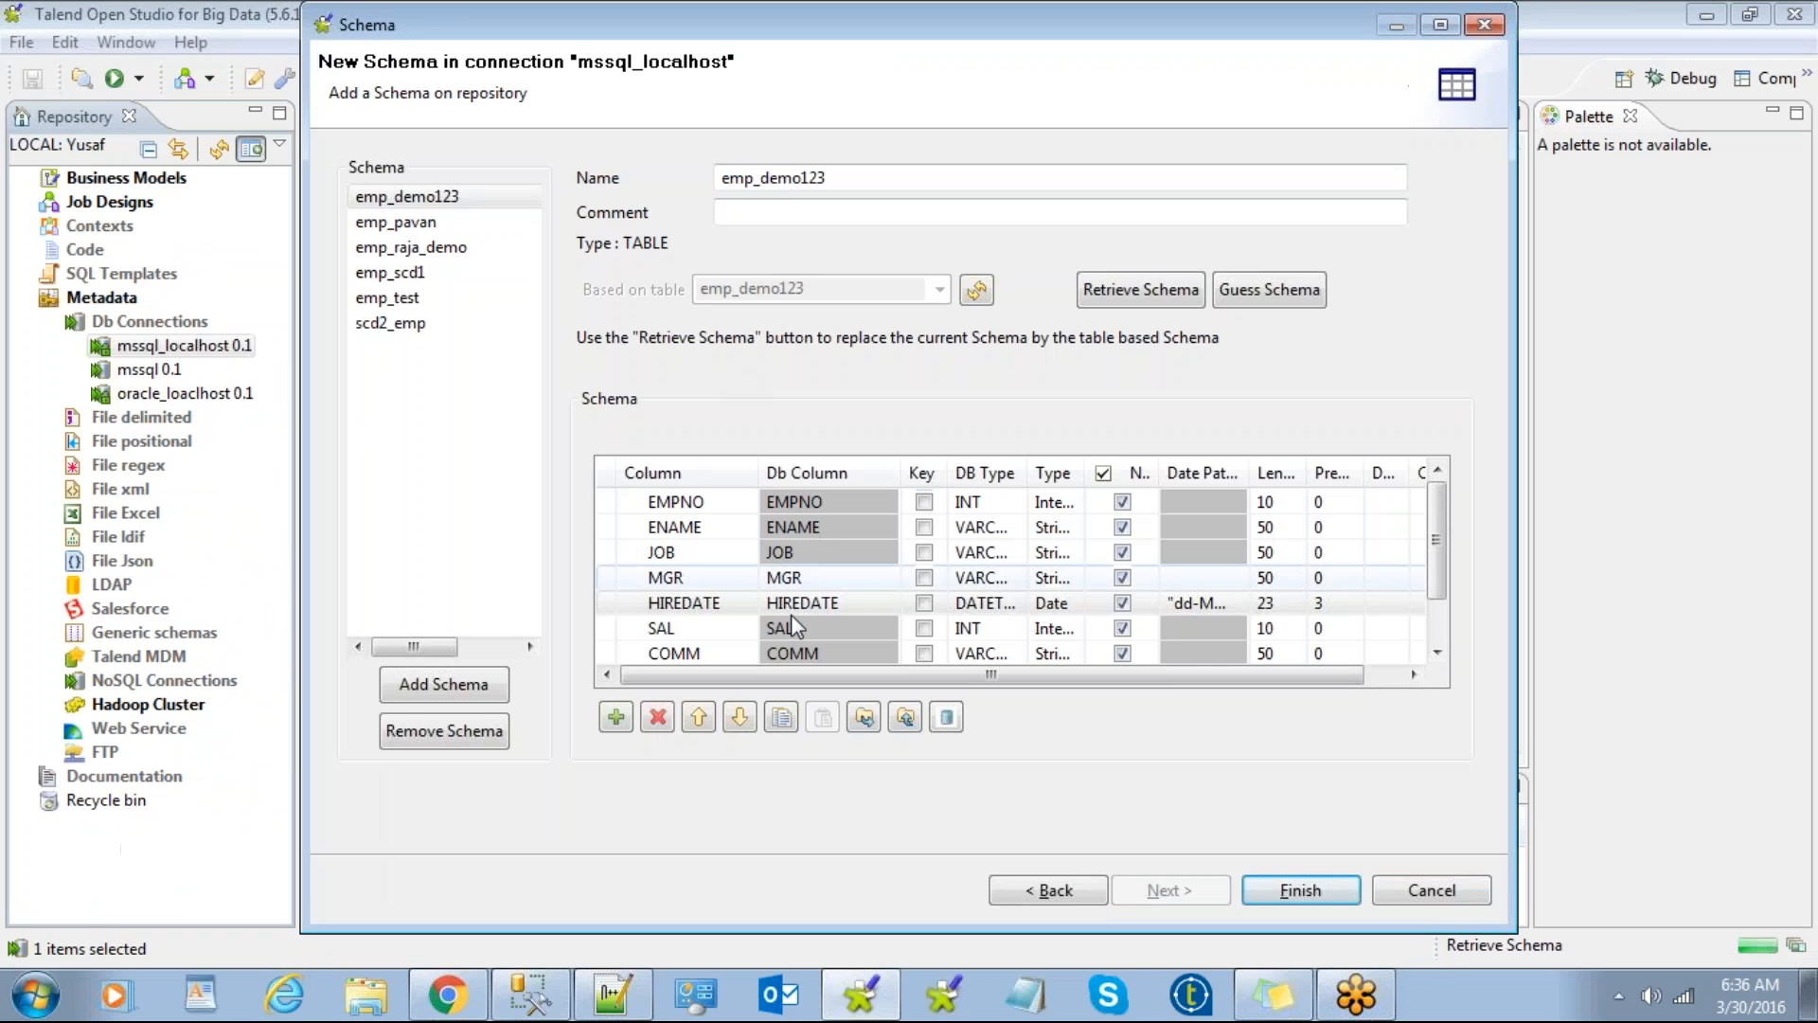
left_click(1267, 881)
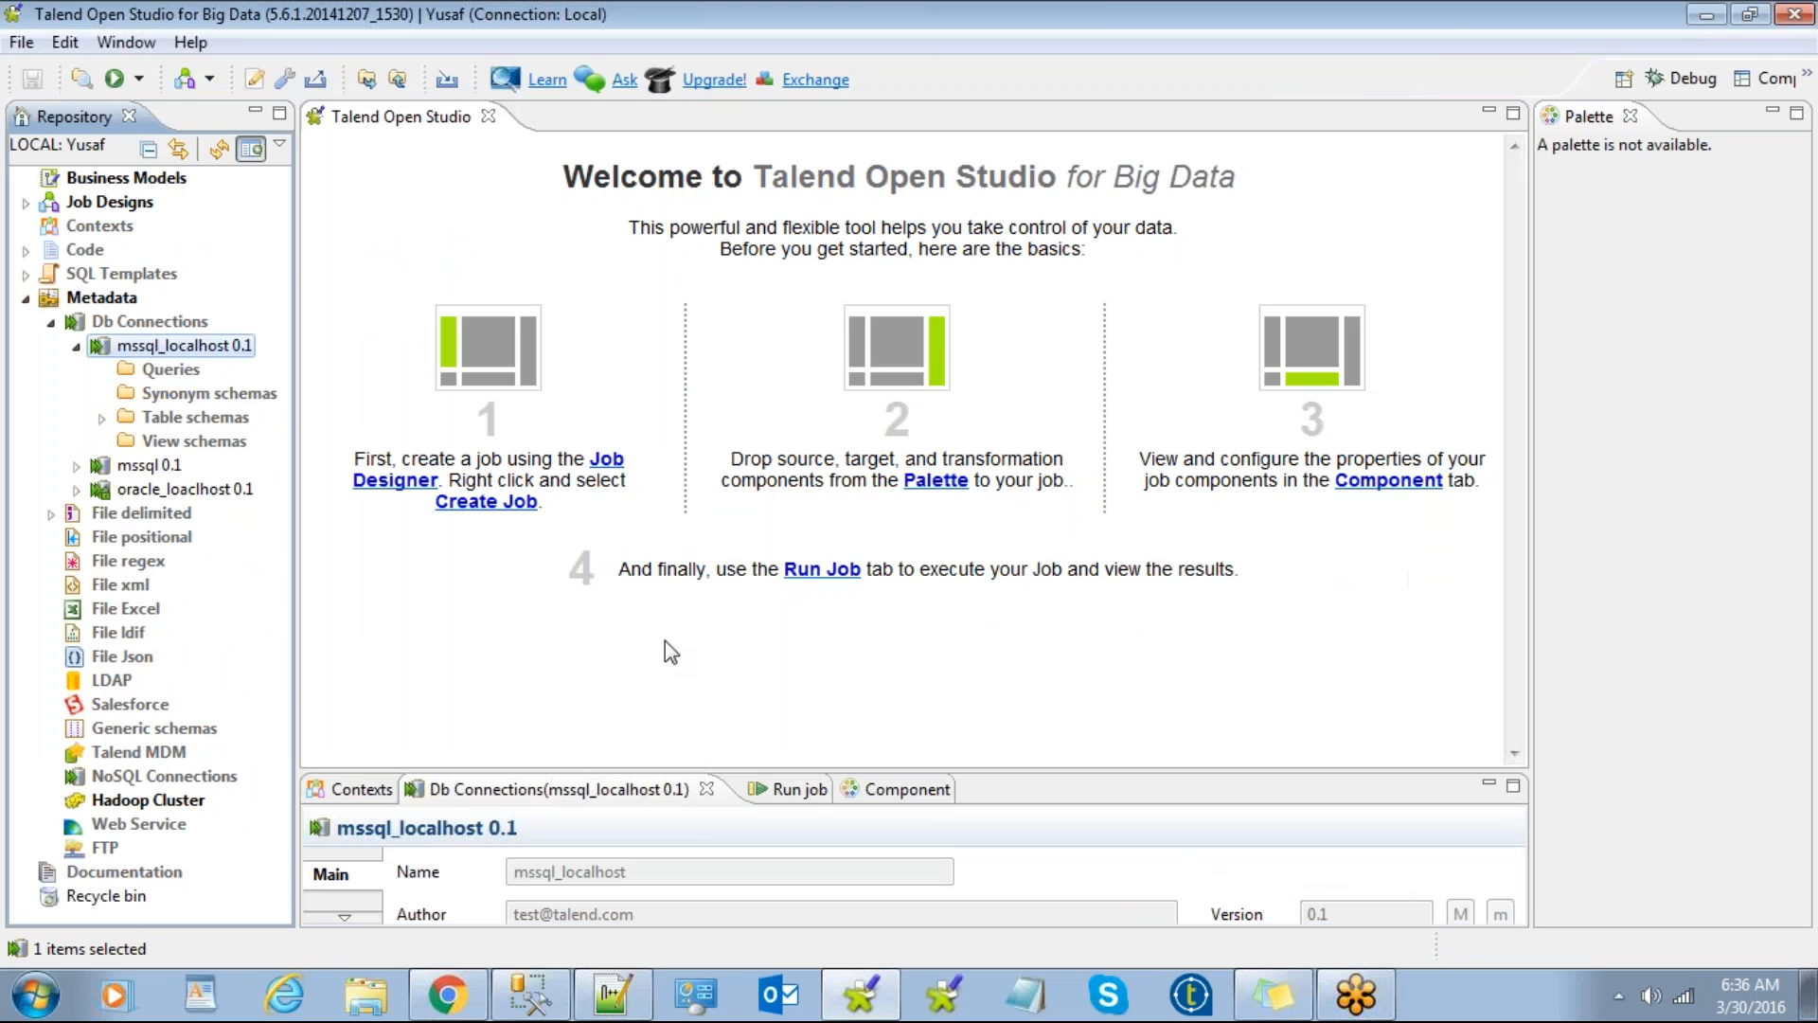
left_click(103, 417)
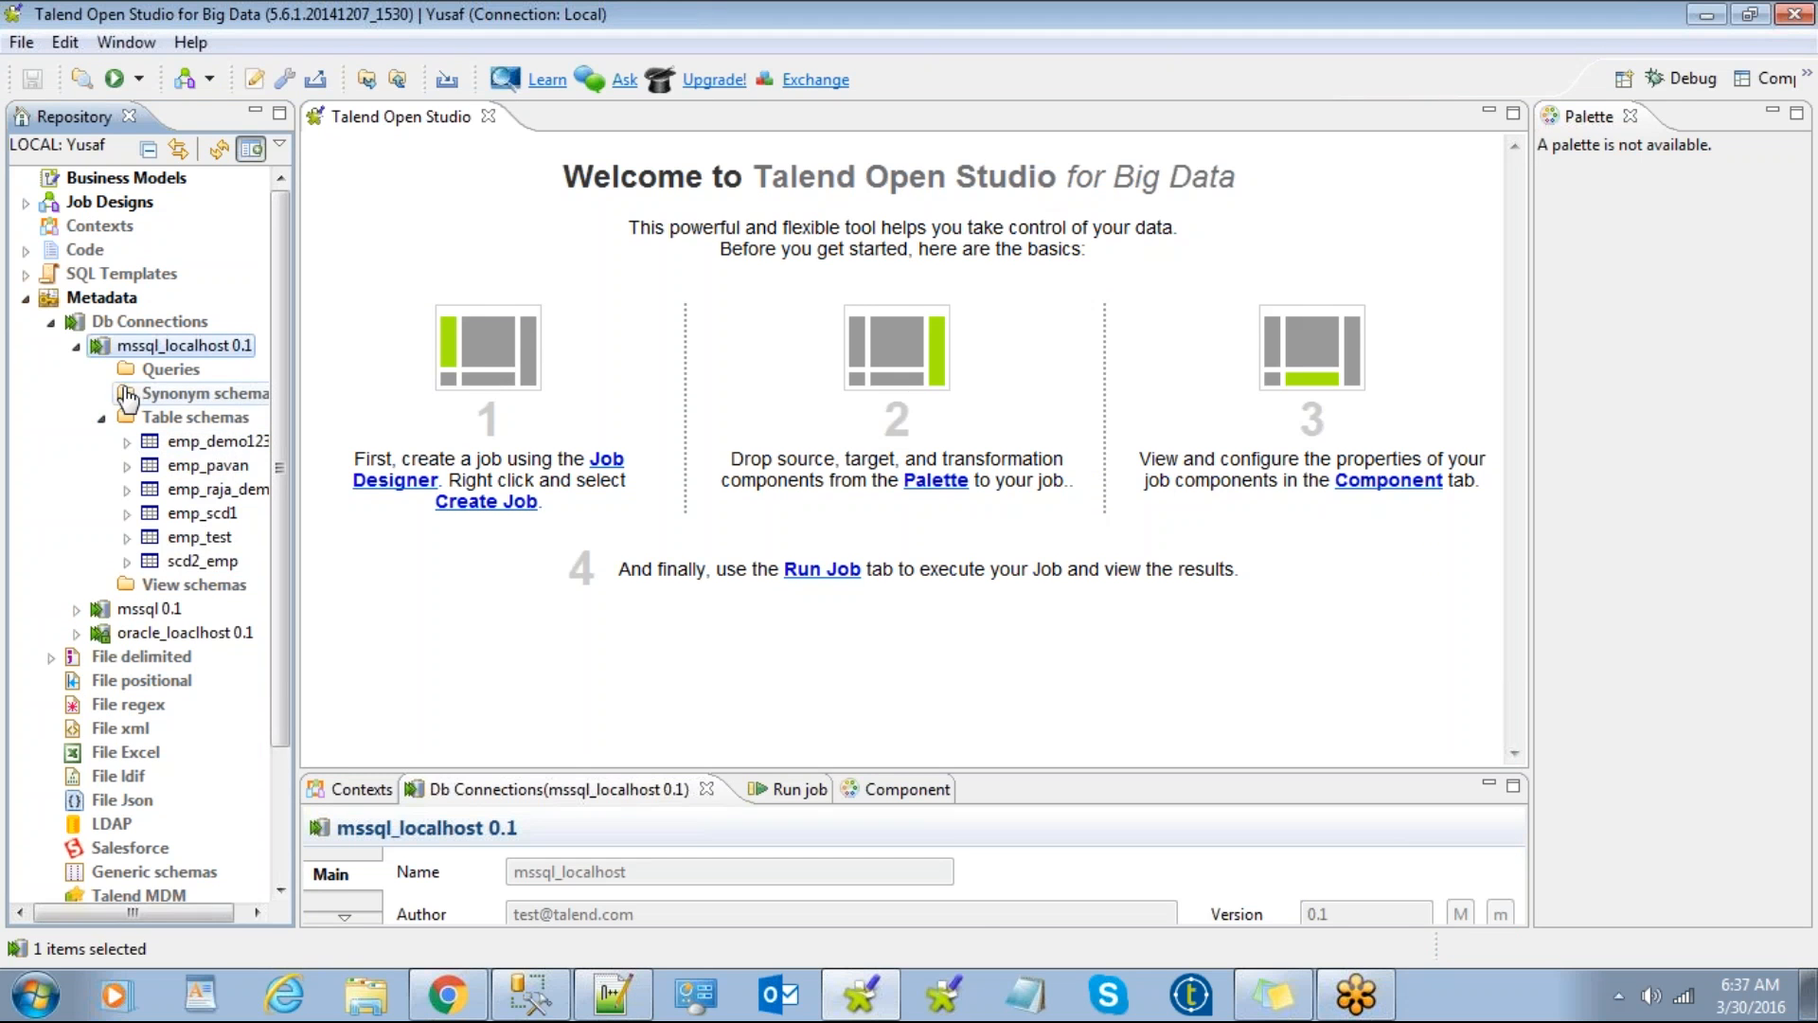
Step: Collapse mssql_localhost and Db Connections in the repository, then open Windows Explorer
left_click(76, 347)
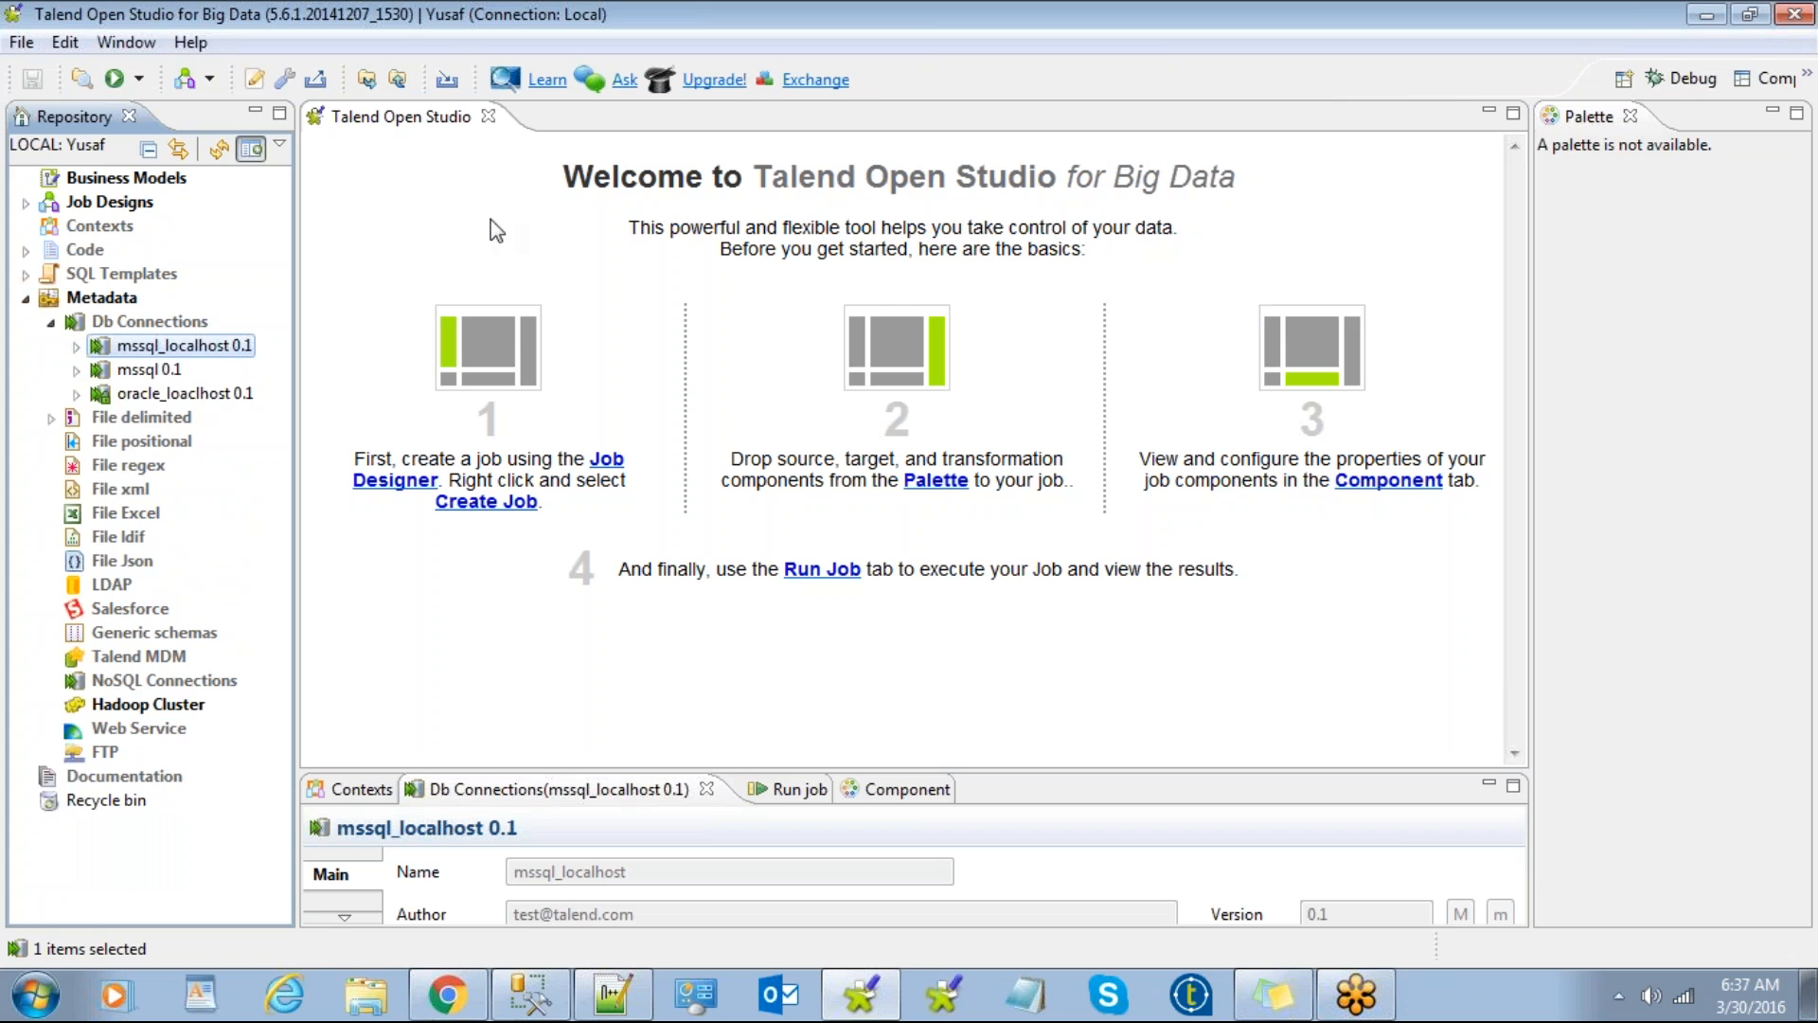
left_click(51, 322)
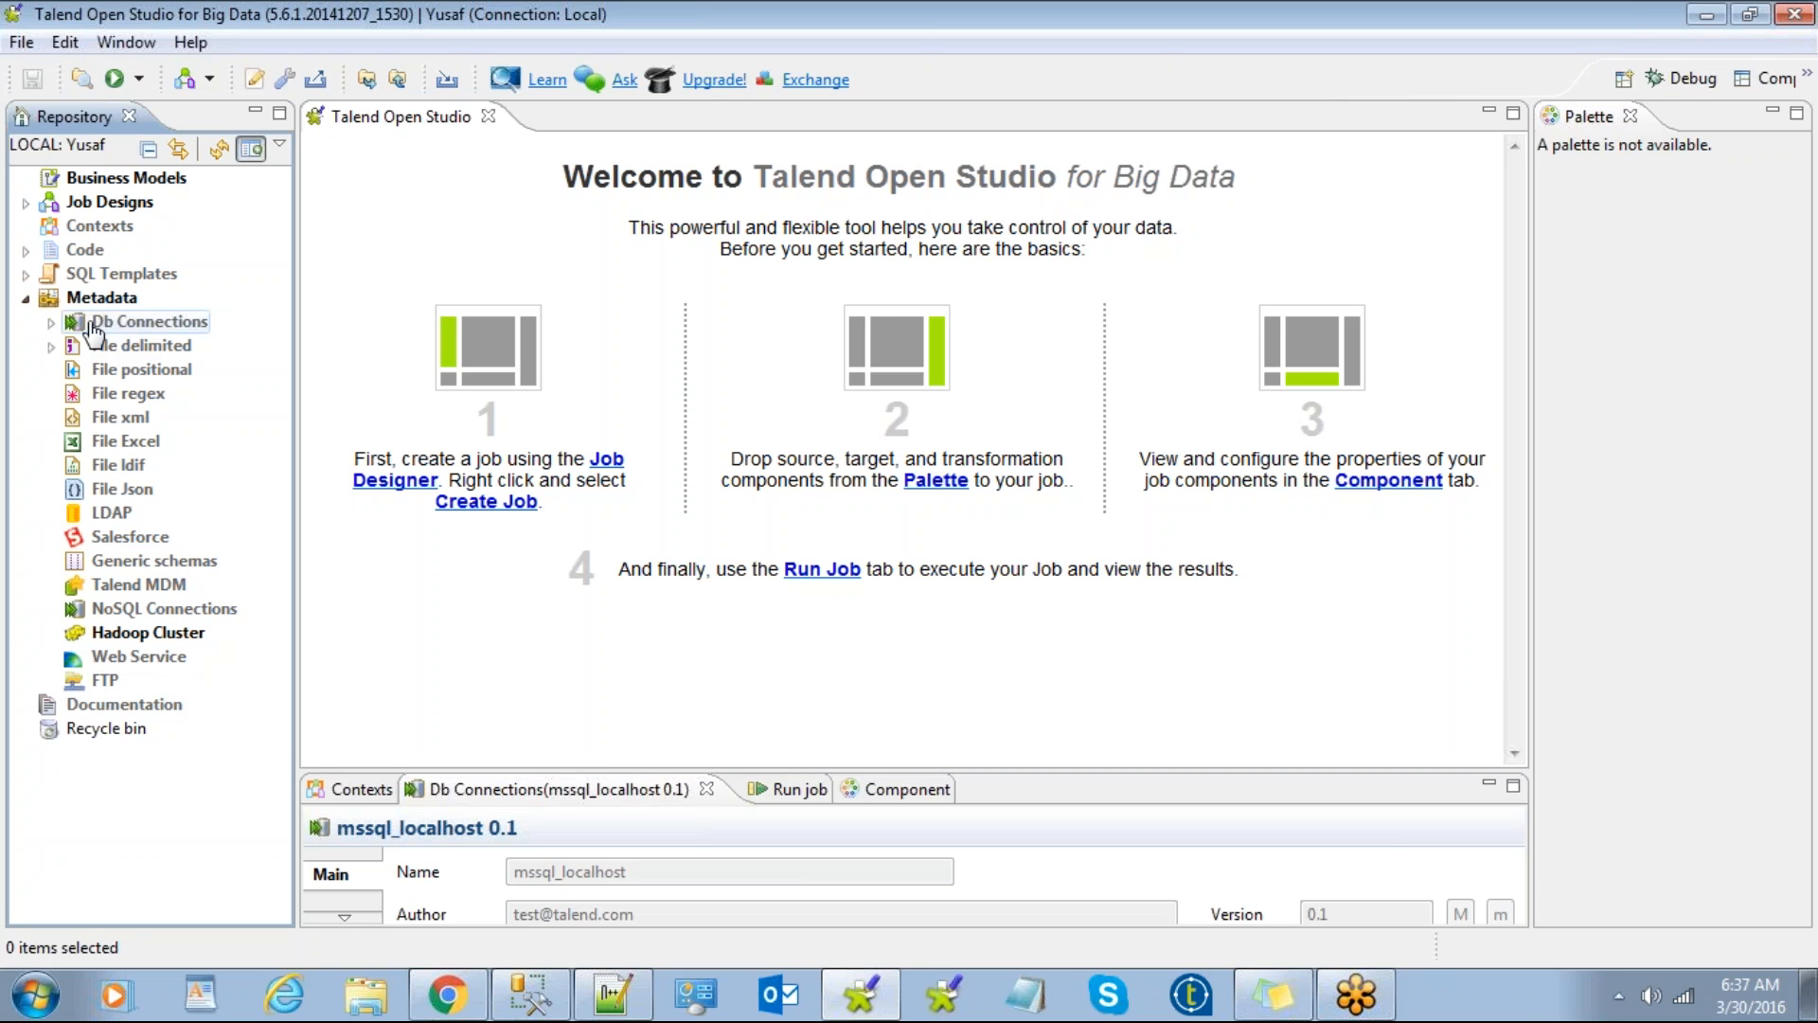
left_click(51, 323)
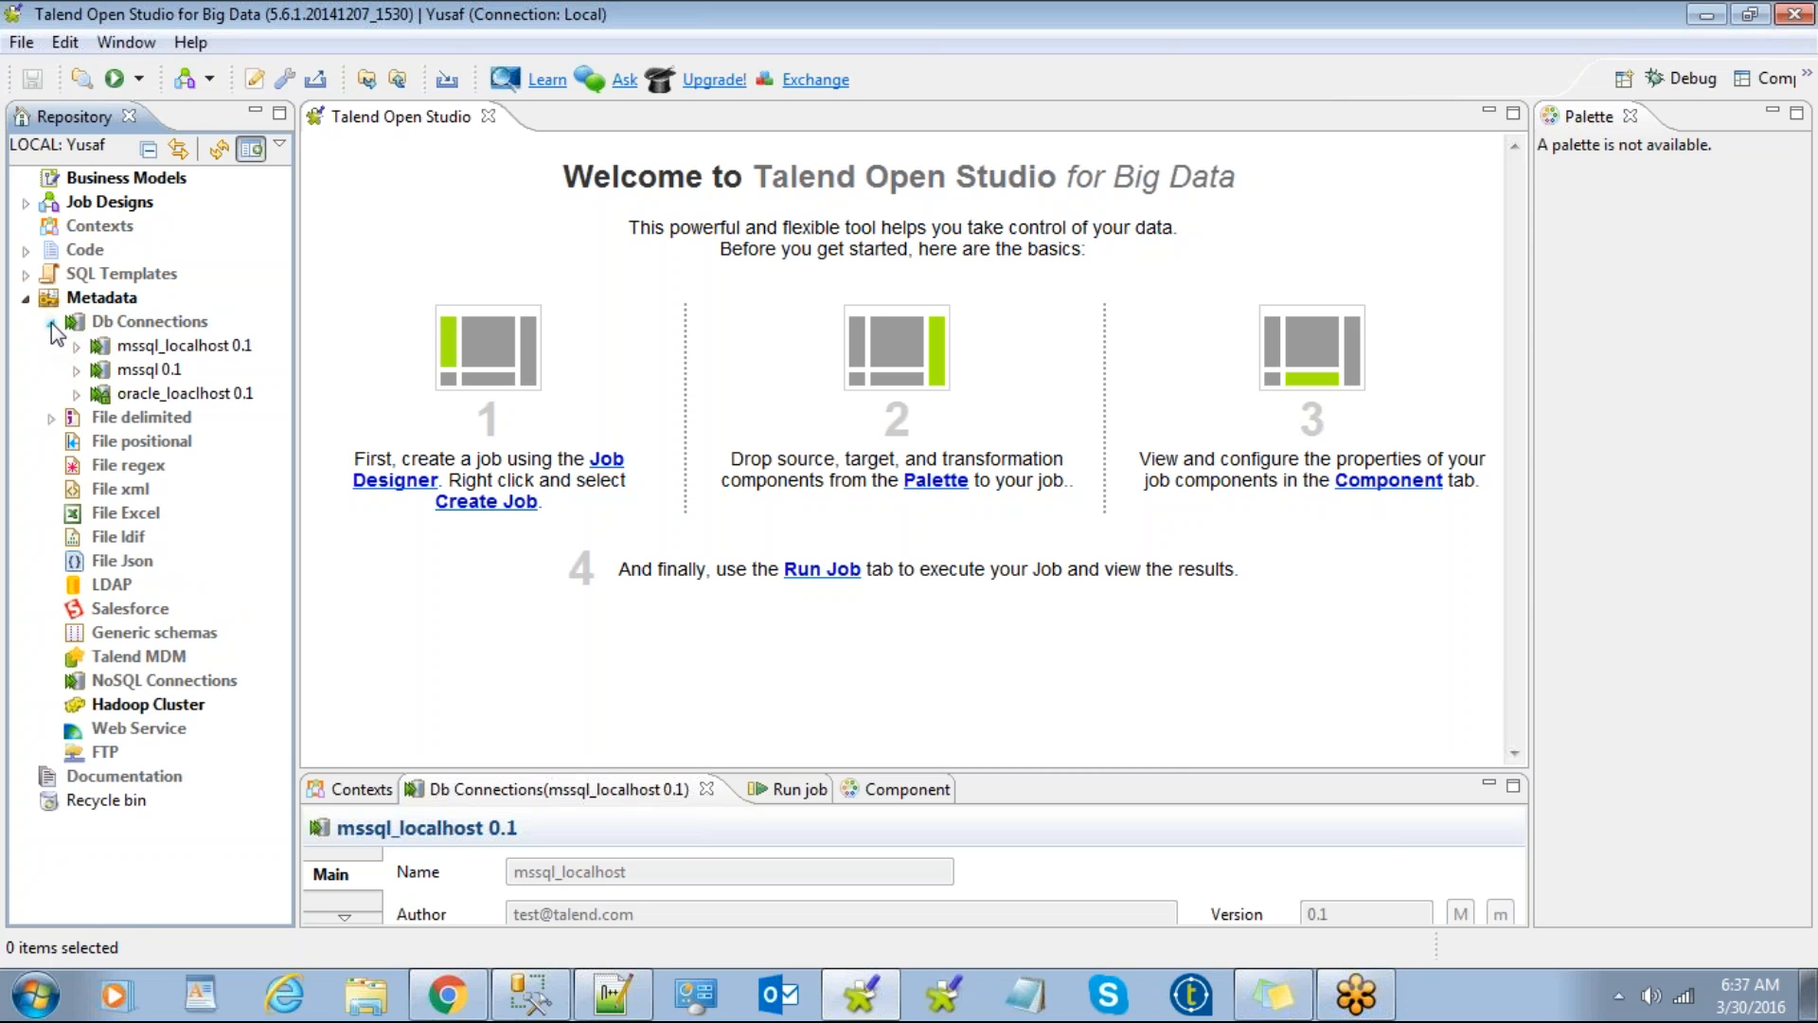
left_click(51, 323)
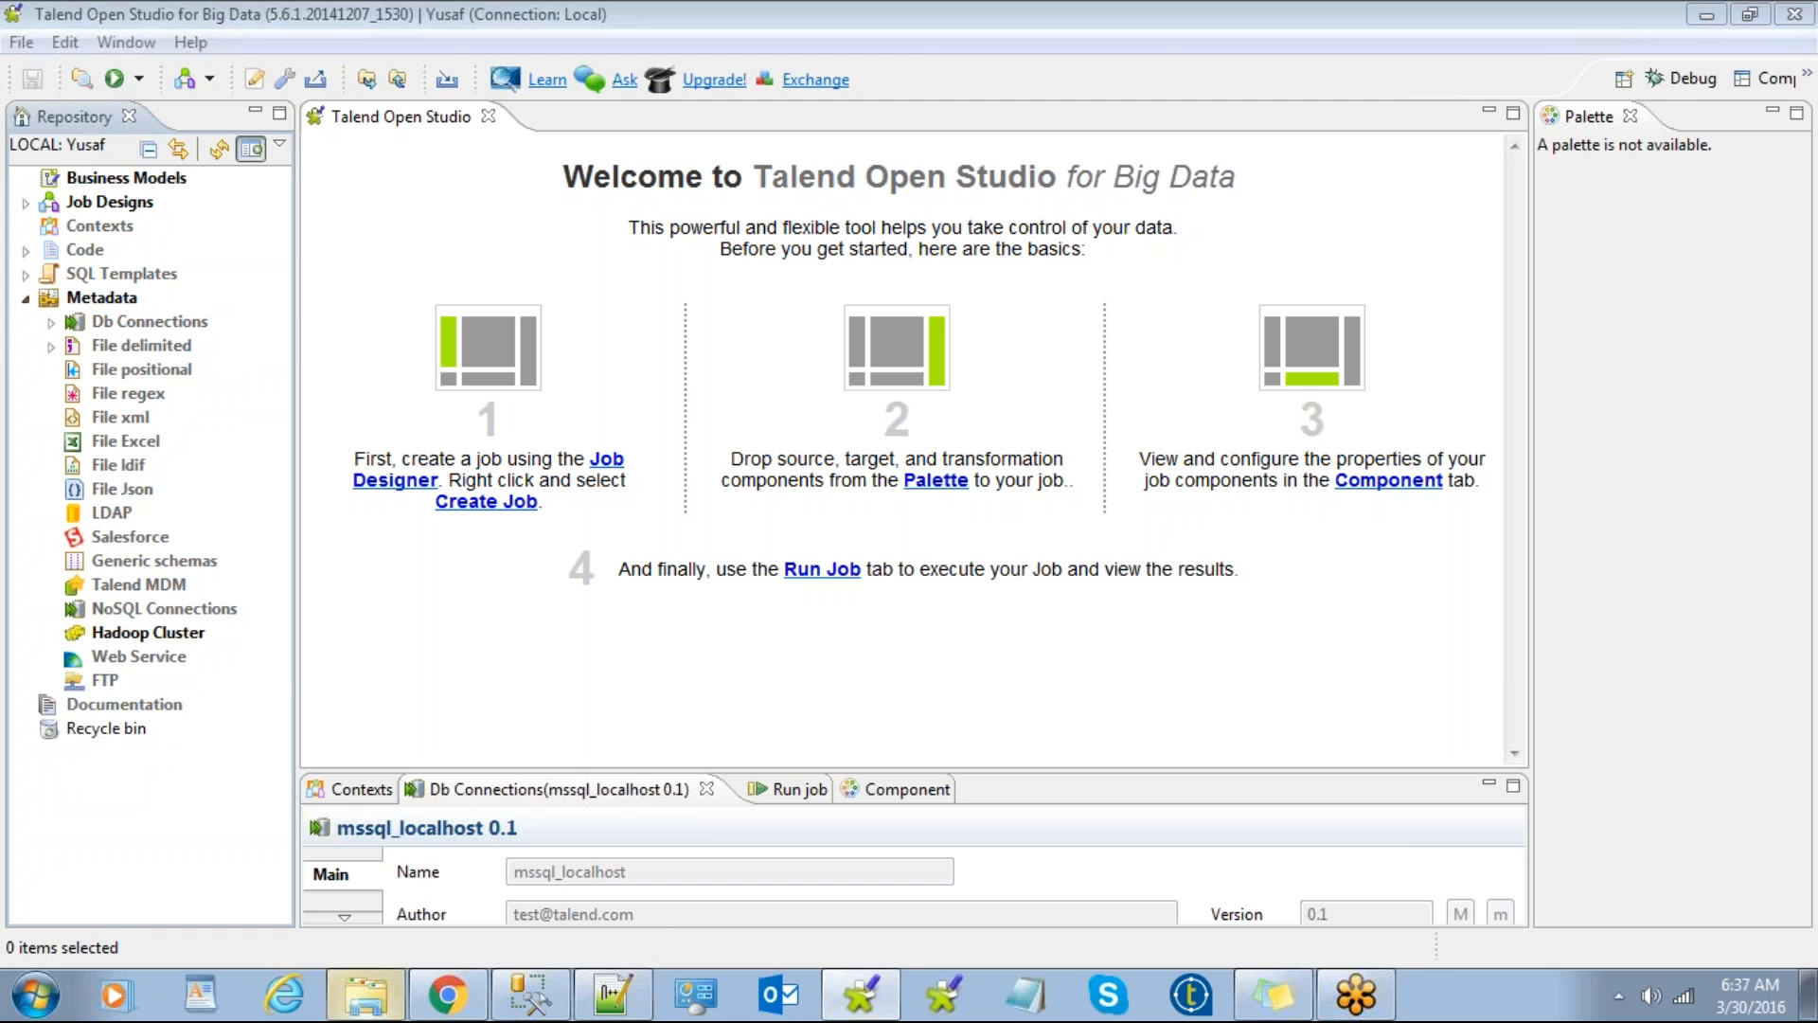
left_click(365, 994)
Step: Browse from the Desktop into the 12AM\lookup folder in Windows Explorer
left_click(81, 171)
left_click(417, 832)
scroll(426, 786, "down", 3)
scroll(429, 786, "down", 6)
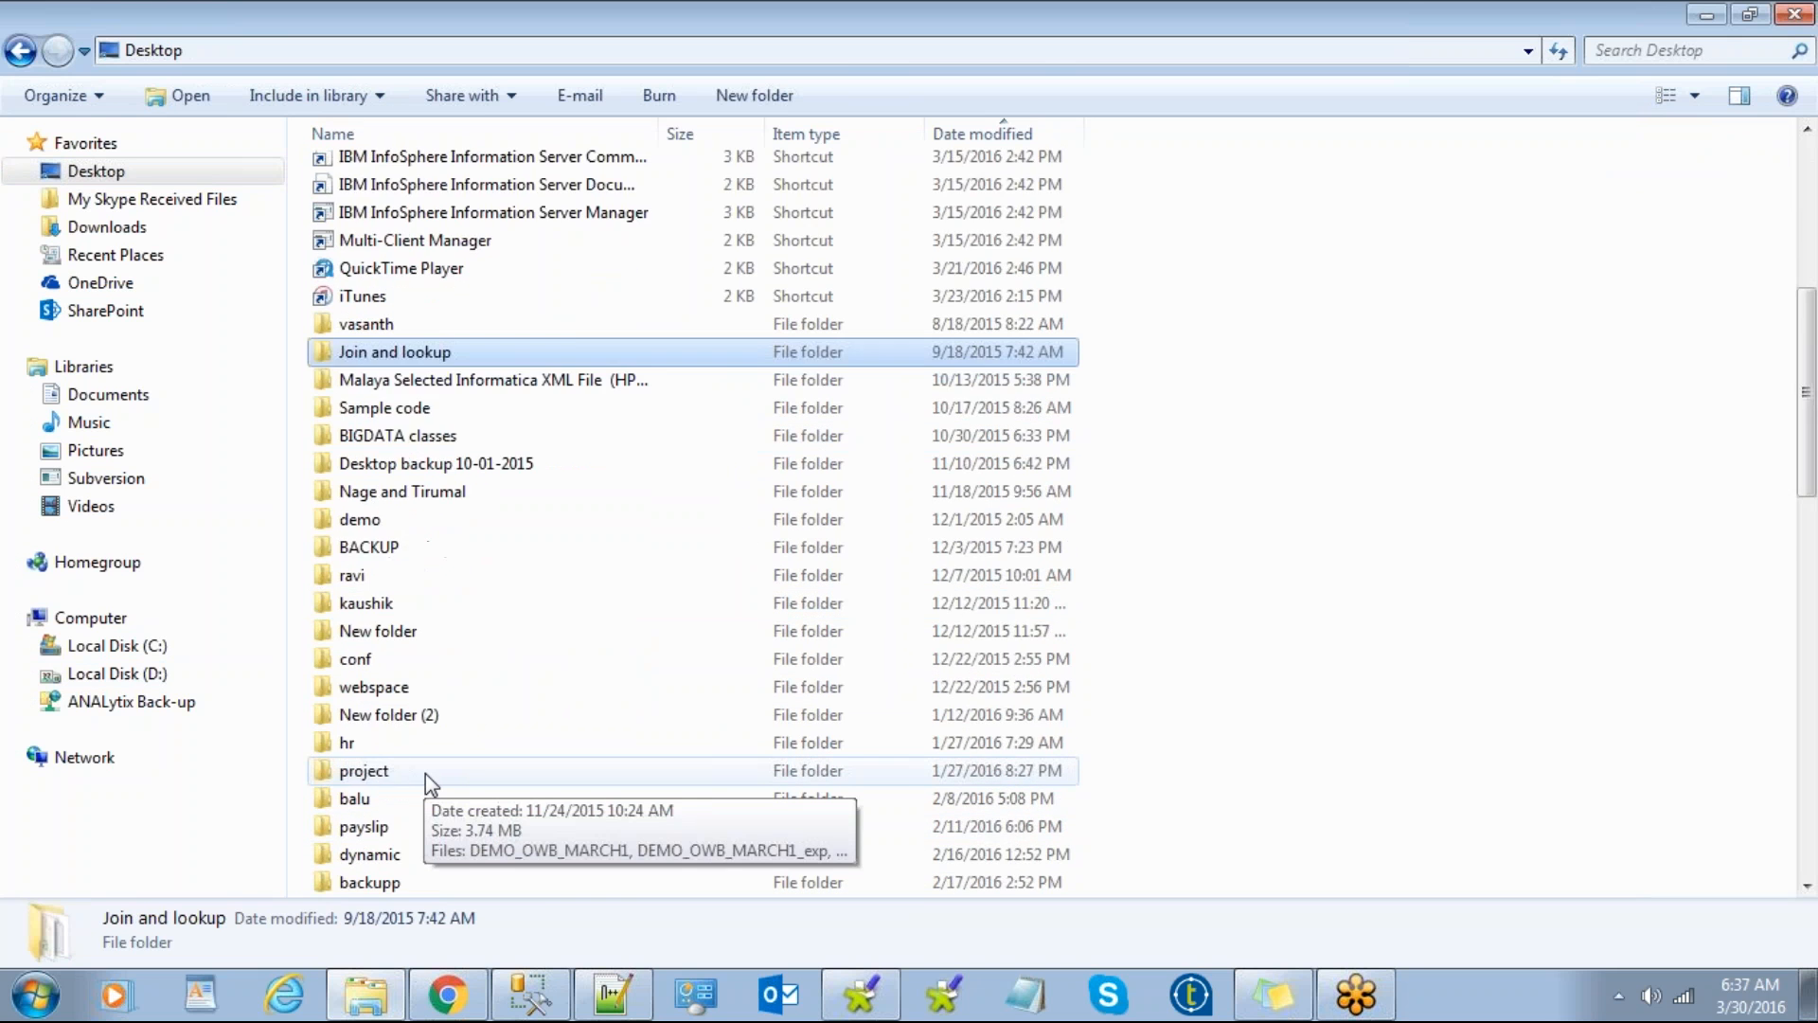
scroll(424, 773, "down", 4)
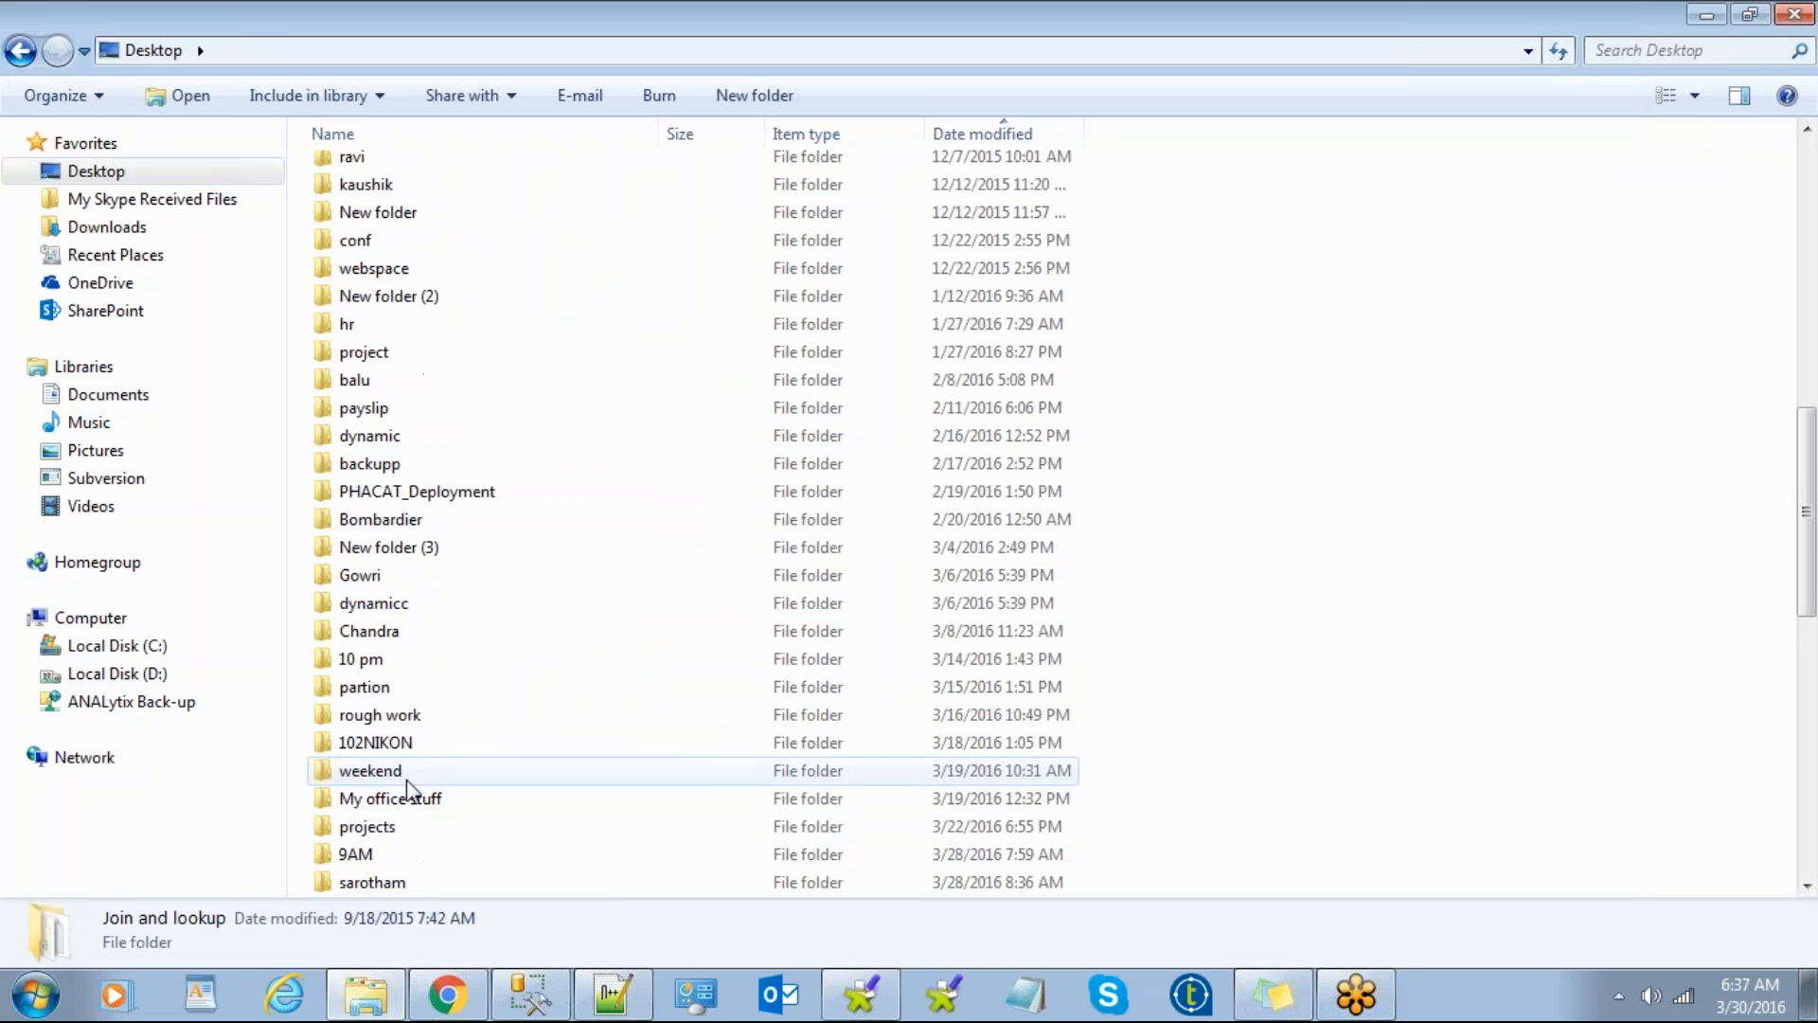
scroll(410, 791, "down", 1)
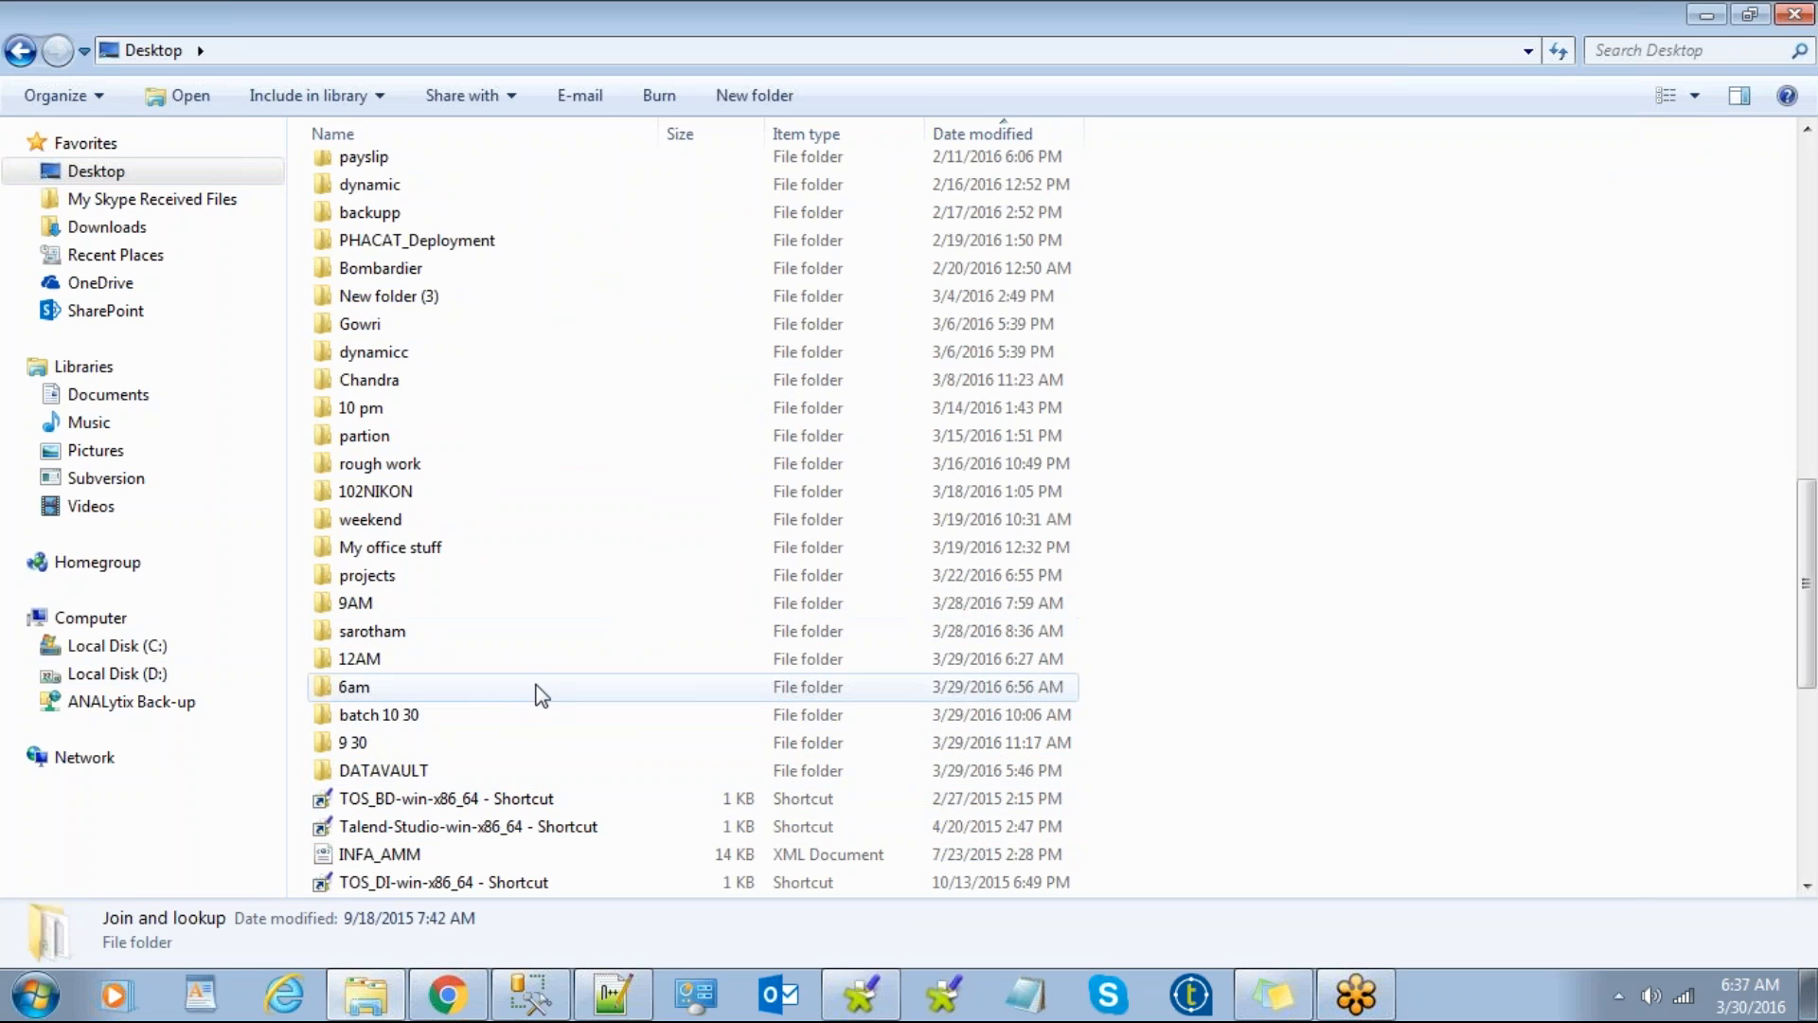
double_click(419, 657)
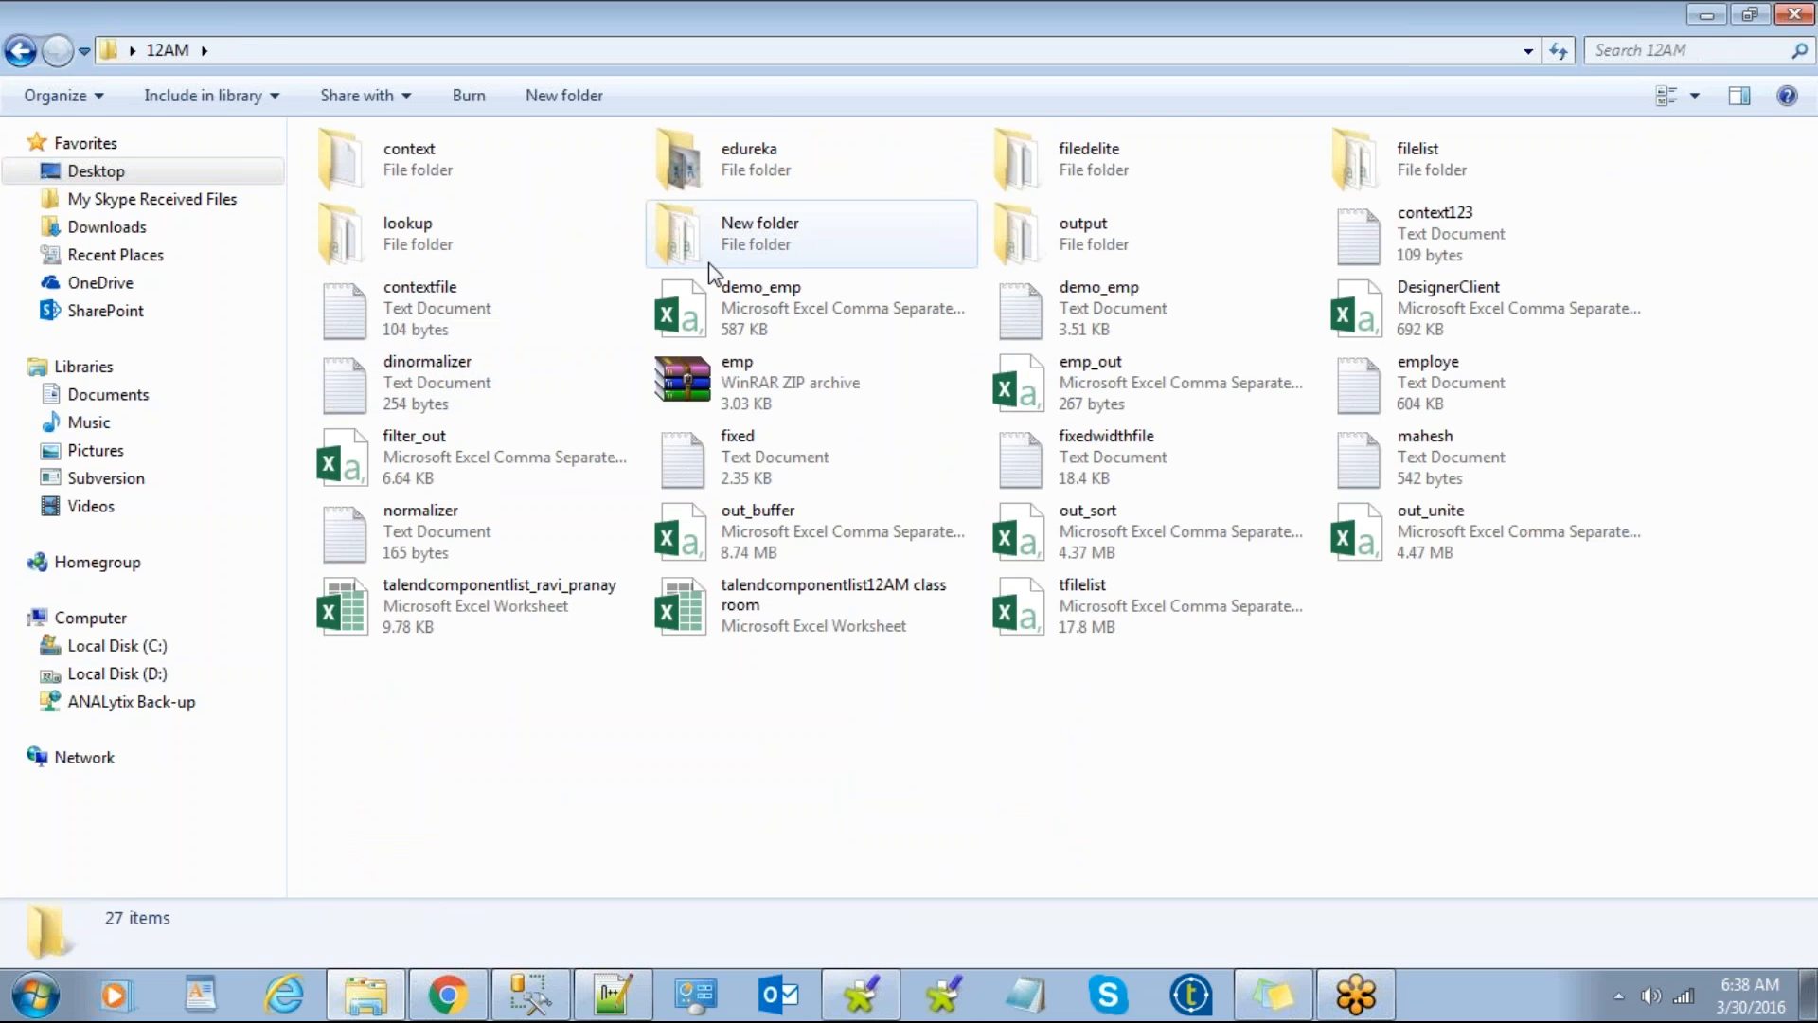
double_click(371, 226)
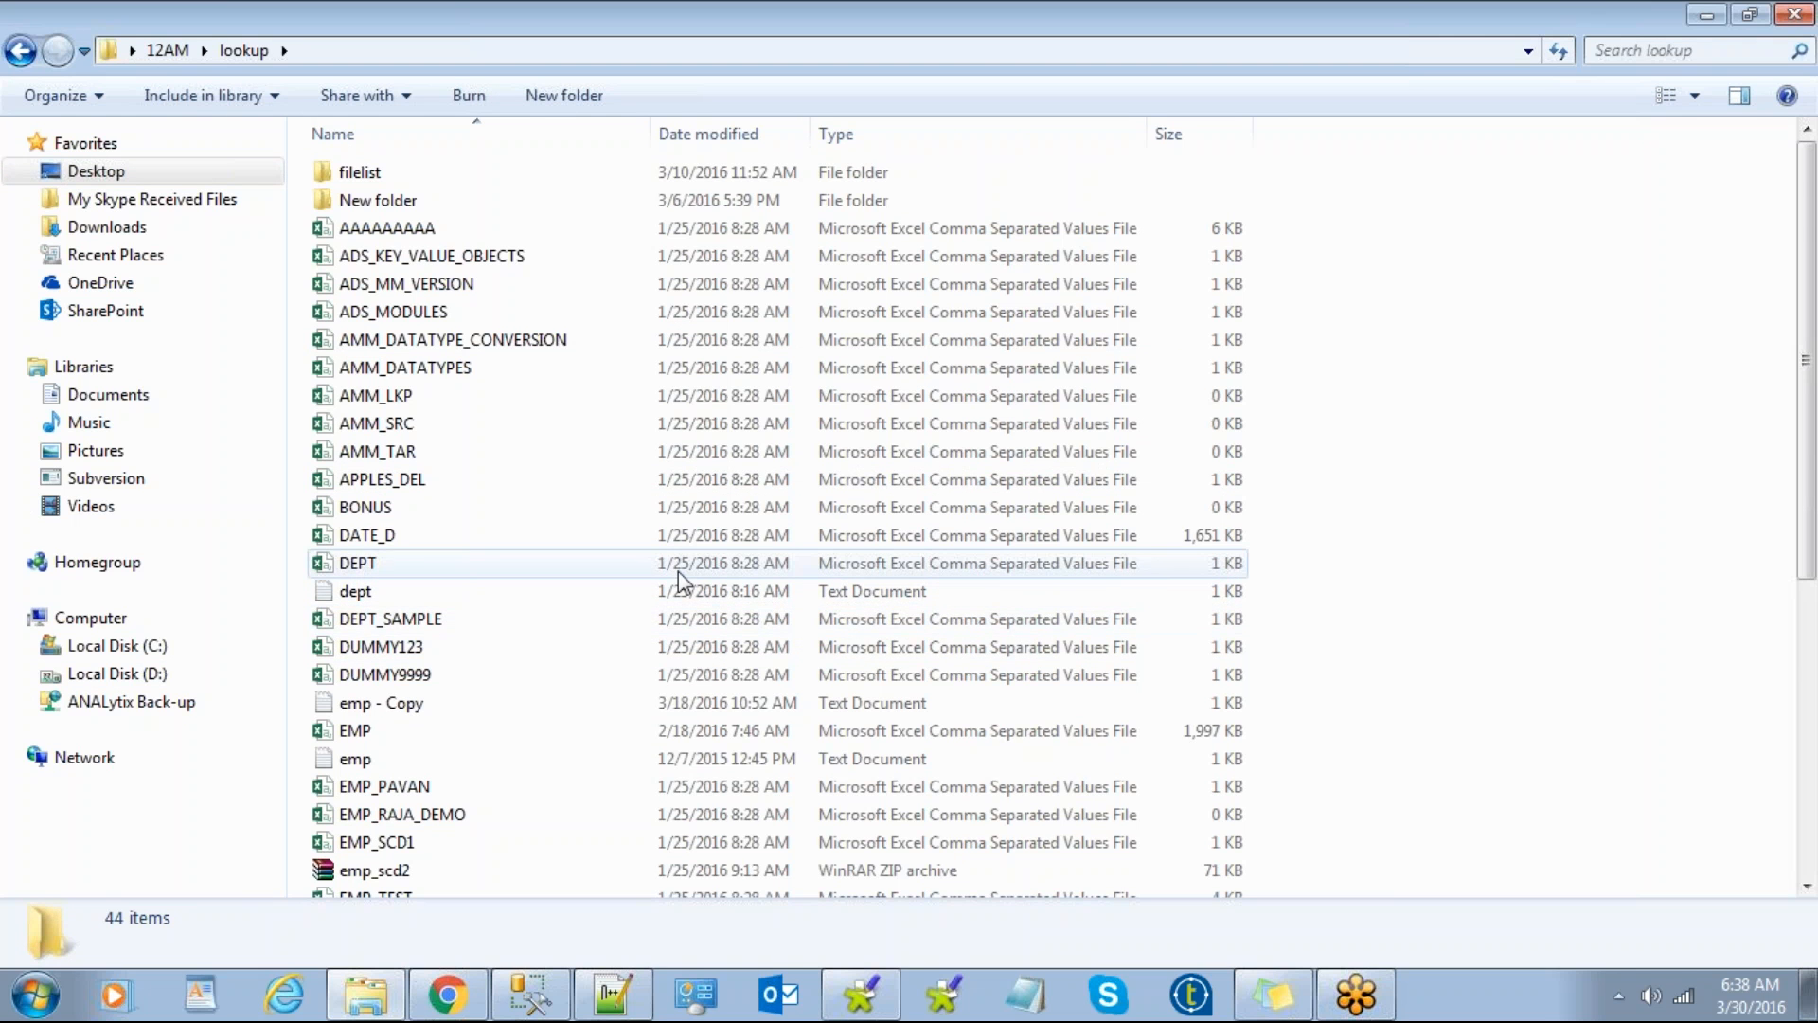
Step: Open the emp - Copy text file in Notepad
scroll(678, 576, "down", 2)
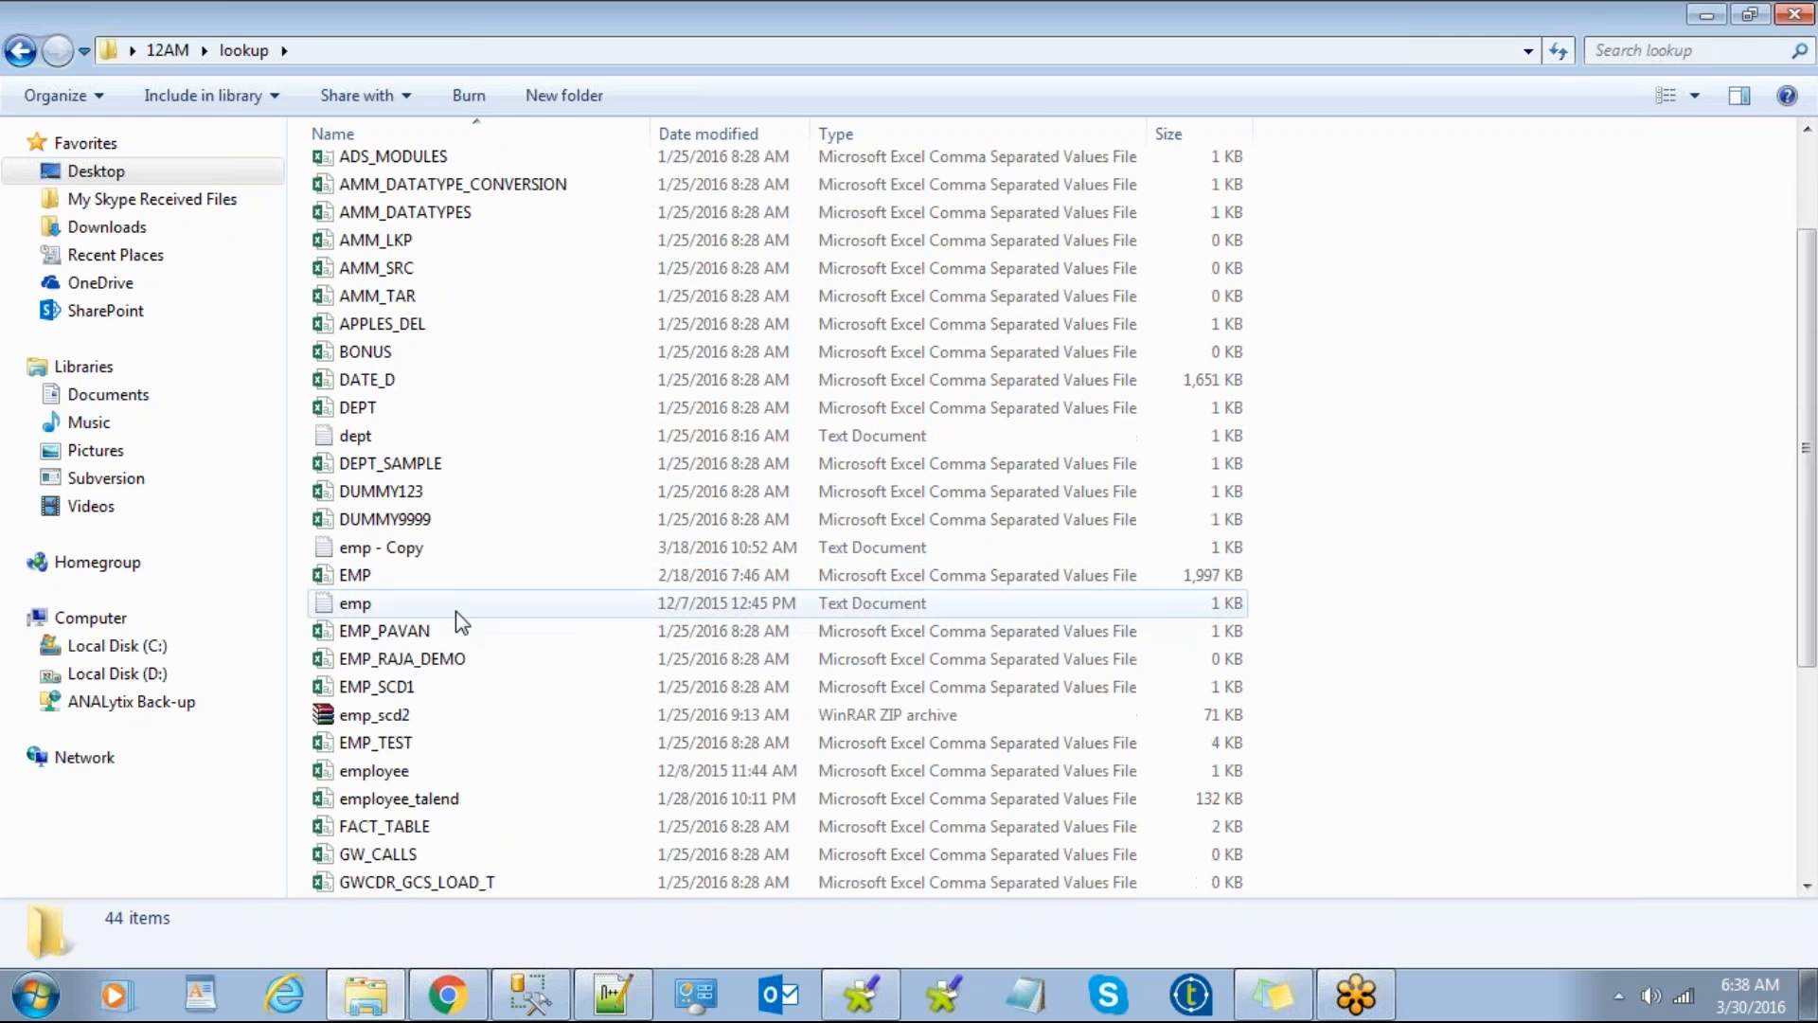
left_click(479, 742)
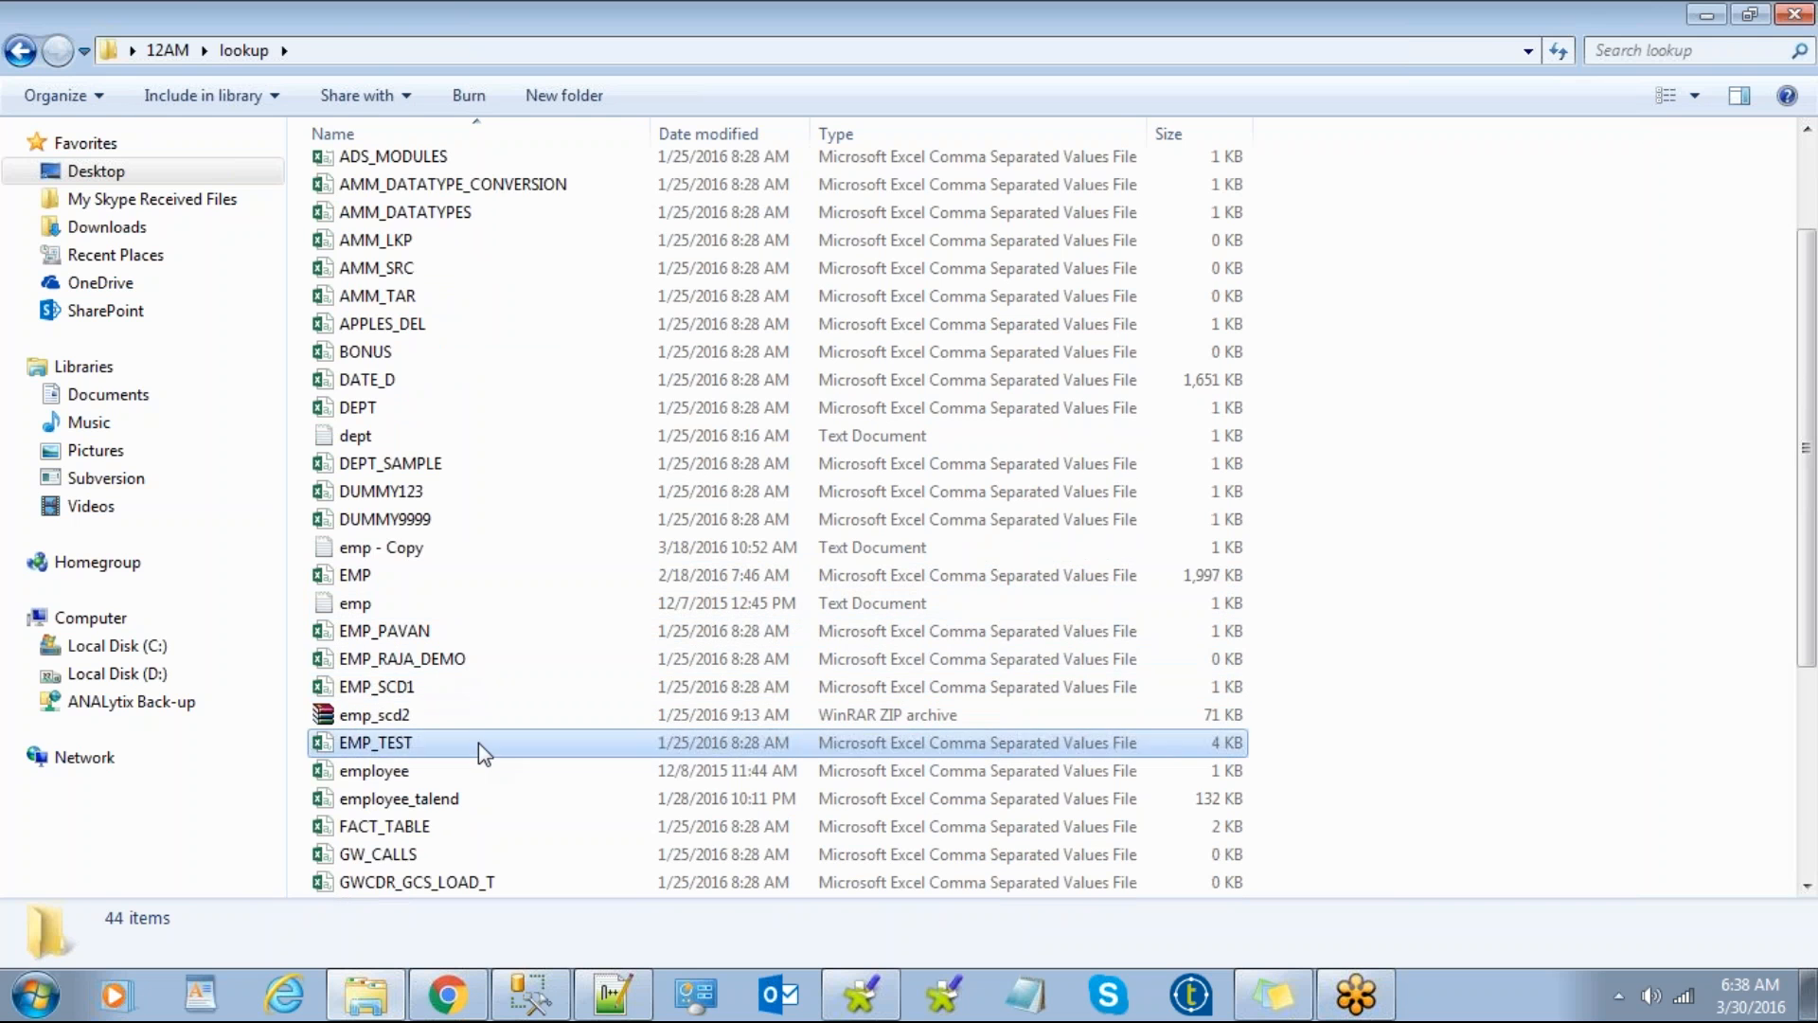
scroll(479, 742, "down", 1)
scroll(479, 743, "down", 2)
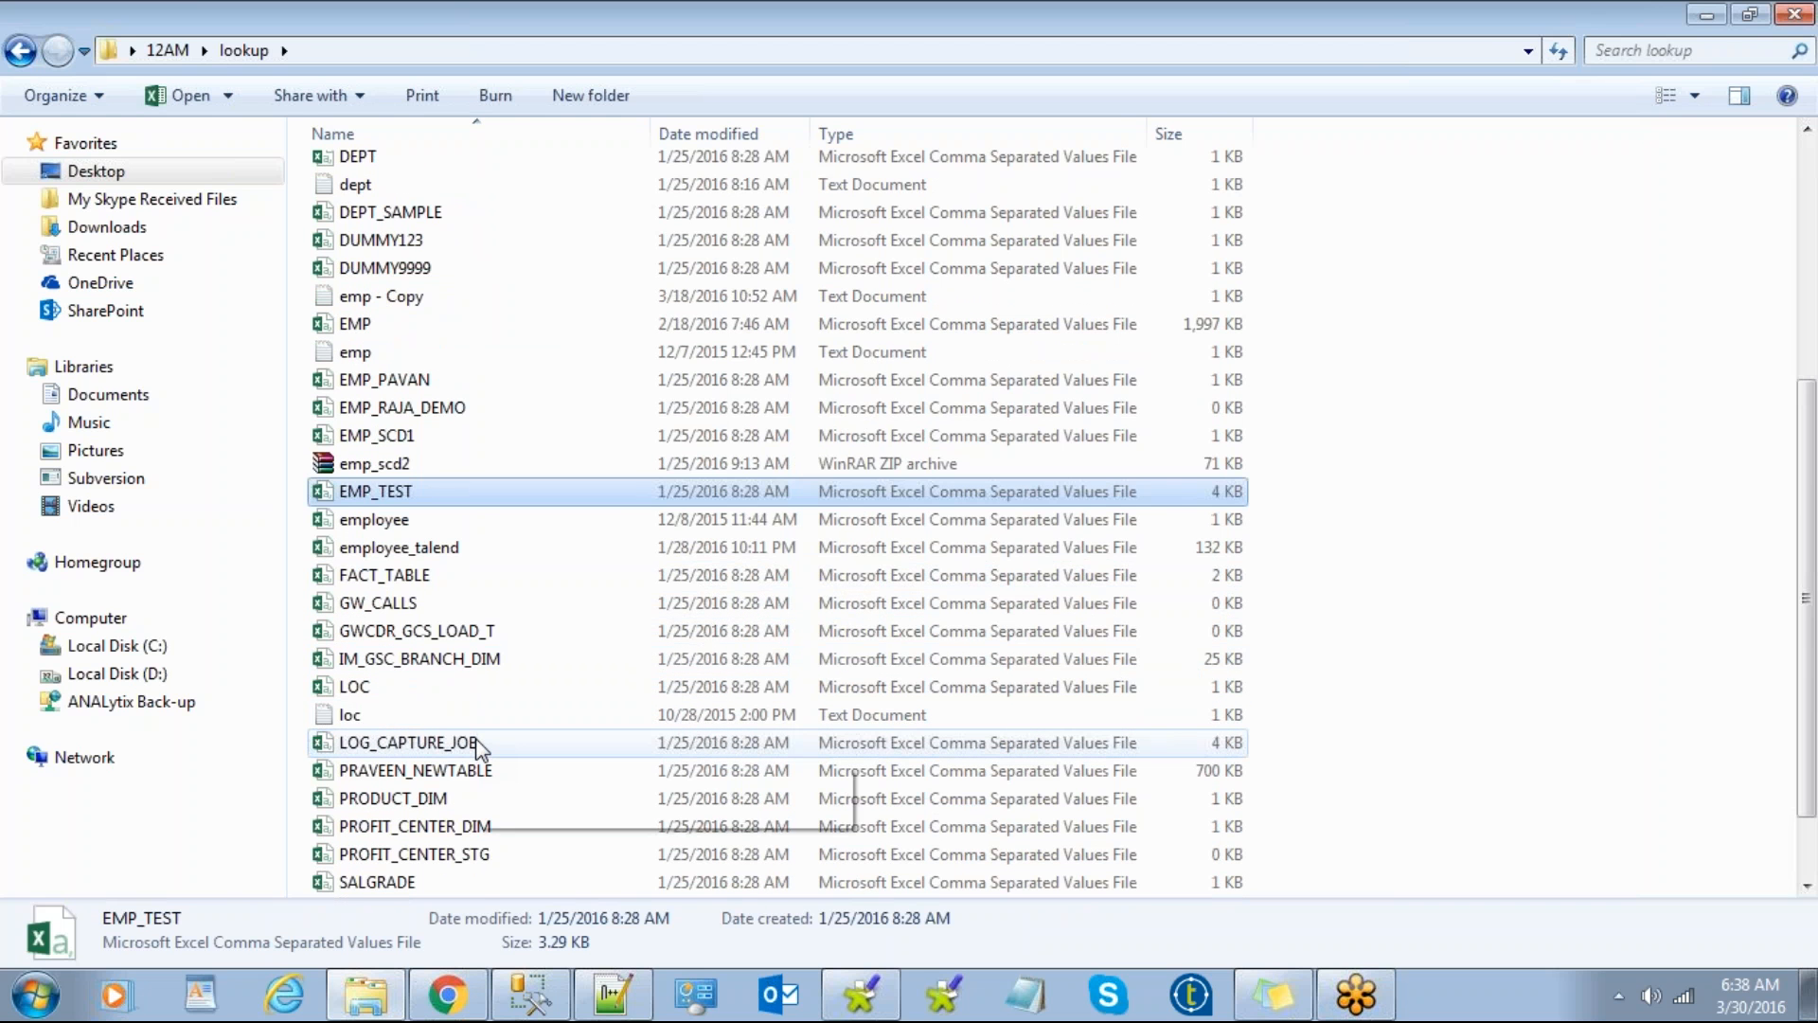
scroll(479, 749, "up", 1)
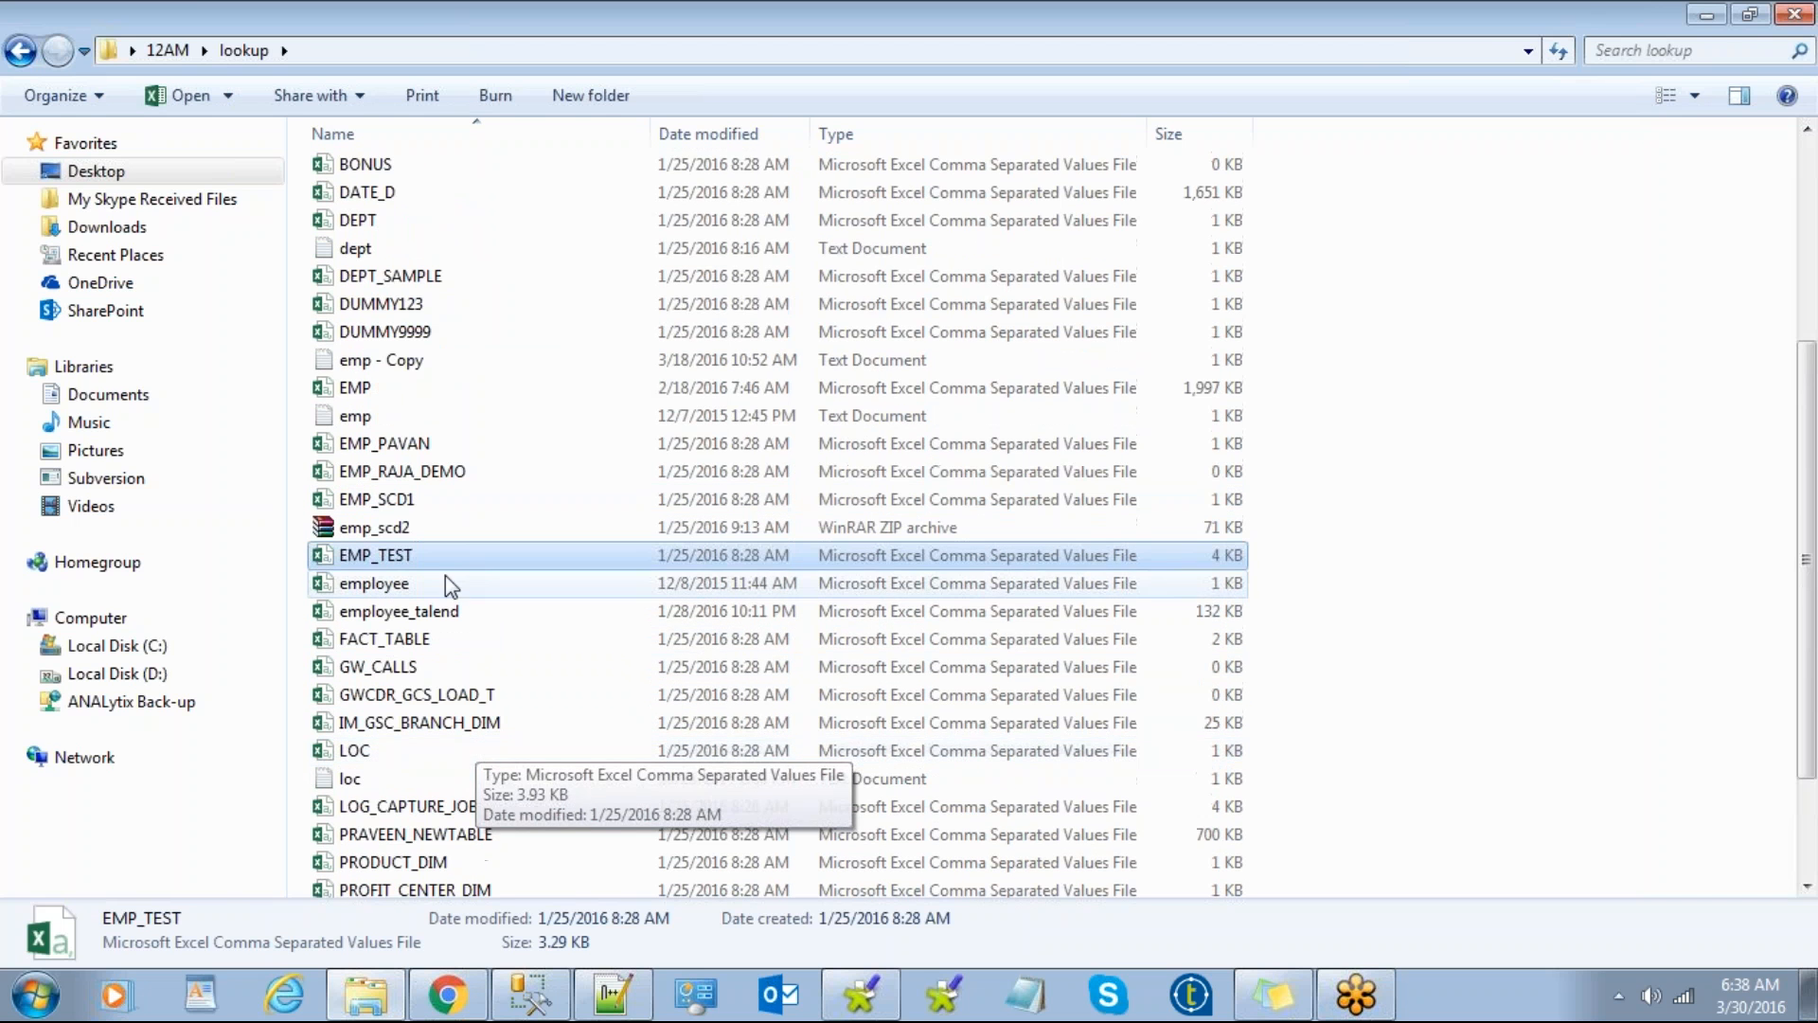
left_click(412, 360)
double_click(412, 361)
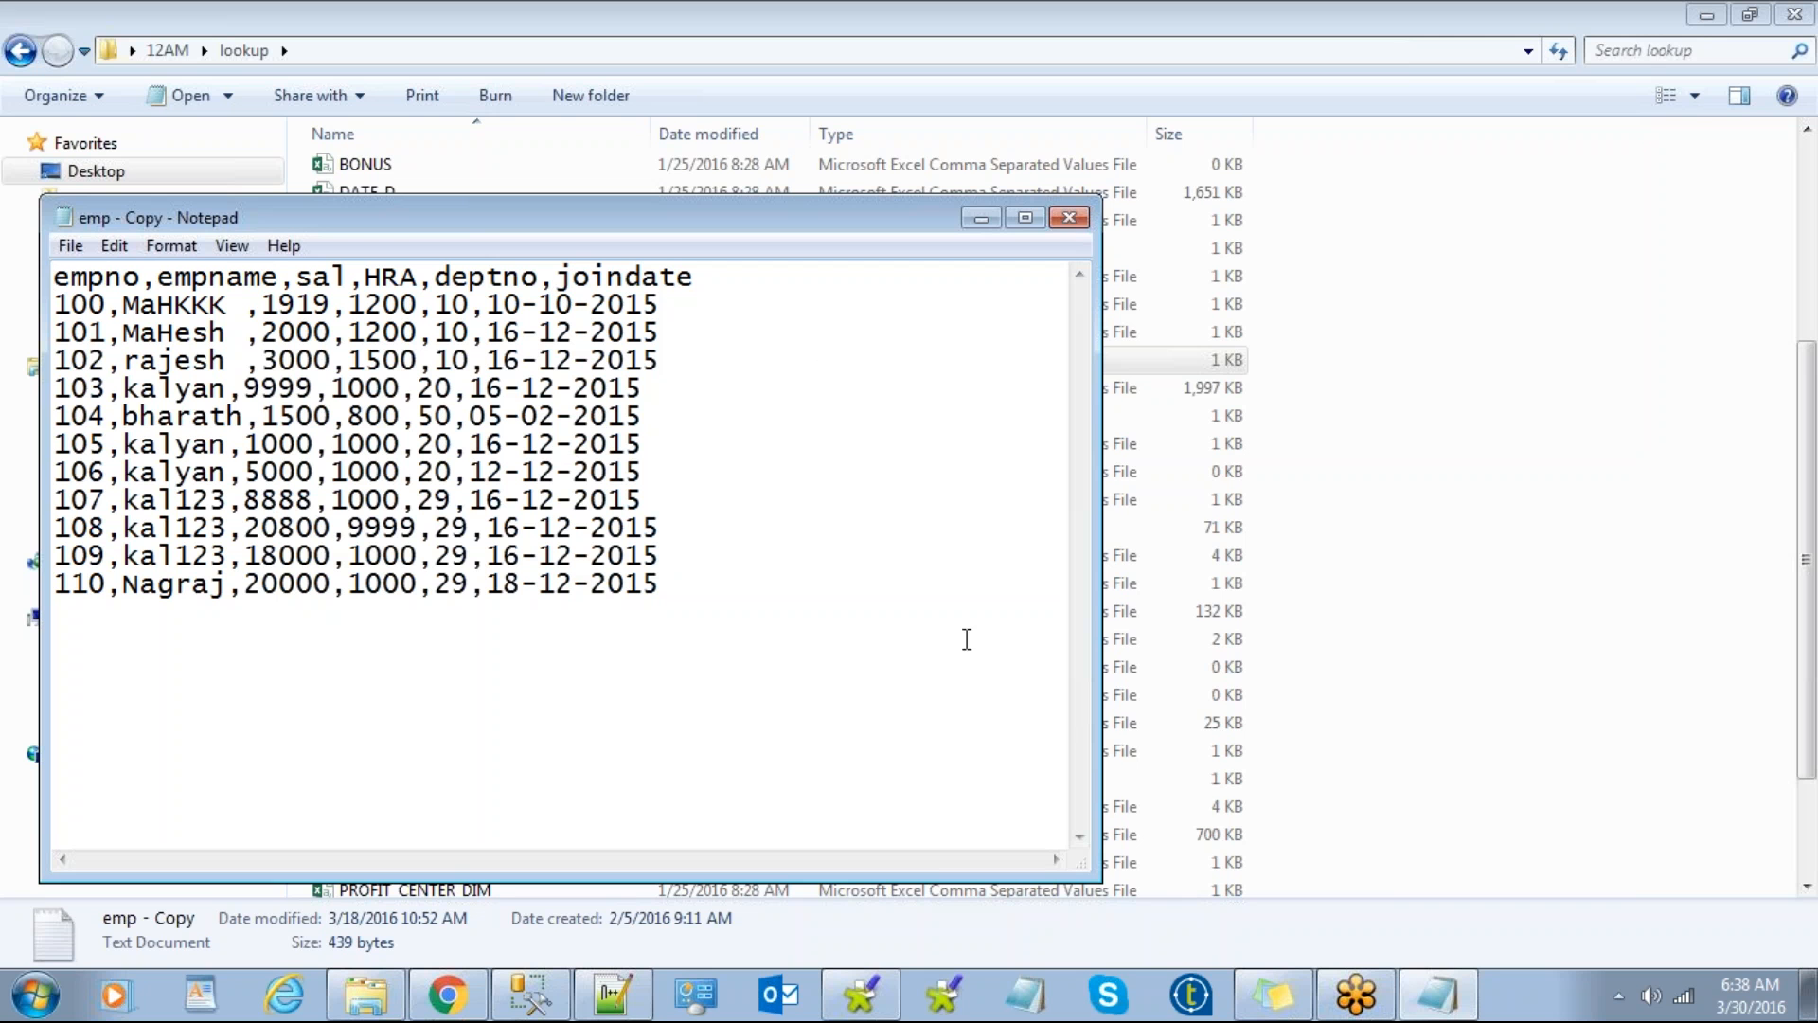
Step: After reading emp - Copy in Notepad, bring Talend Open Studio back to the front
left_click(862, 992)
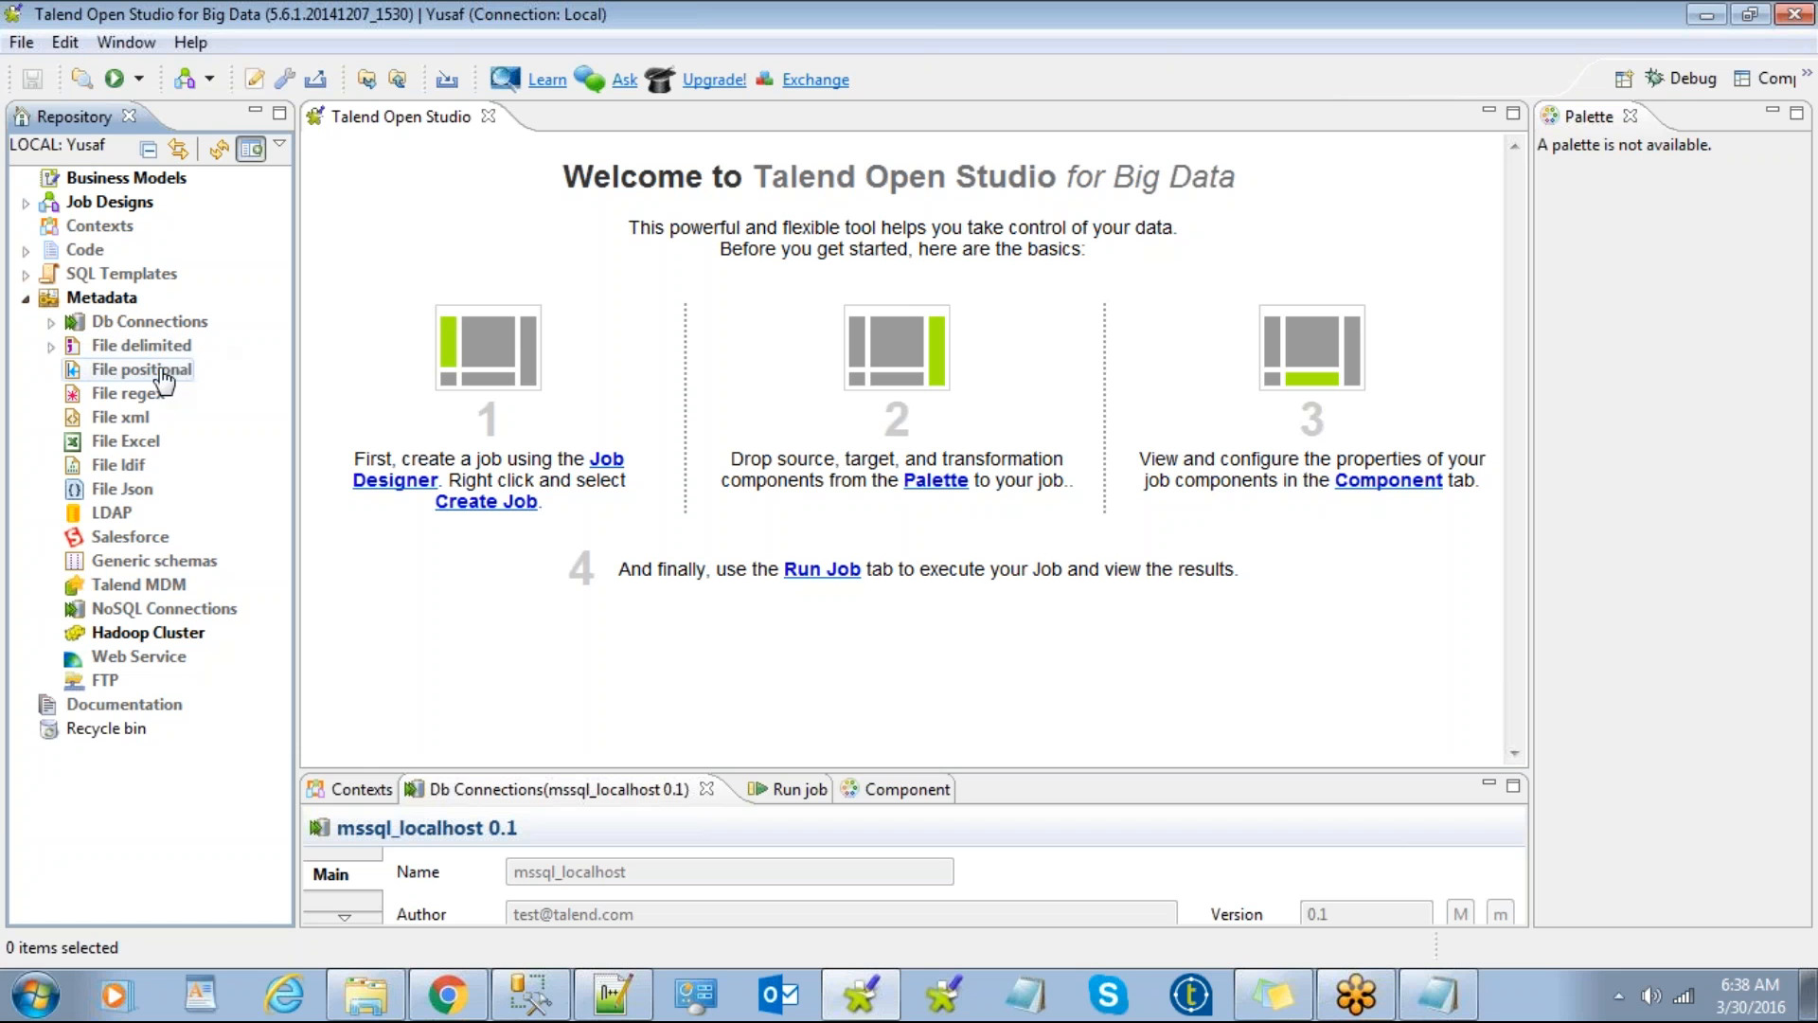
Step: Create a File delimited metadata named emp and browse for its source file
double_click(122, 346)
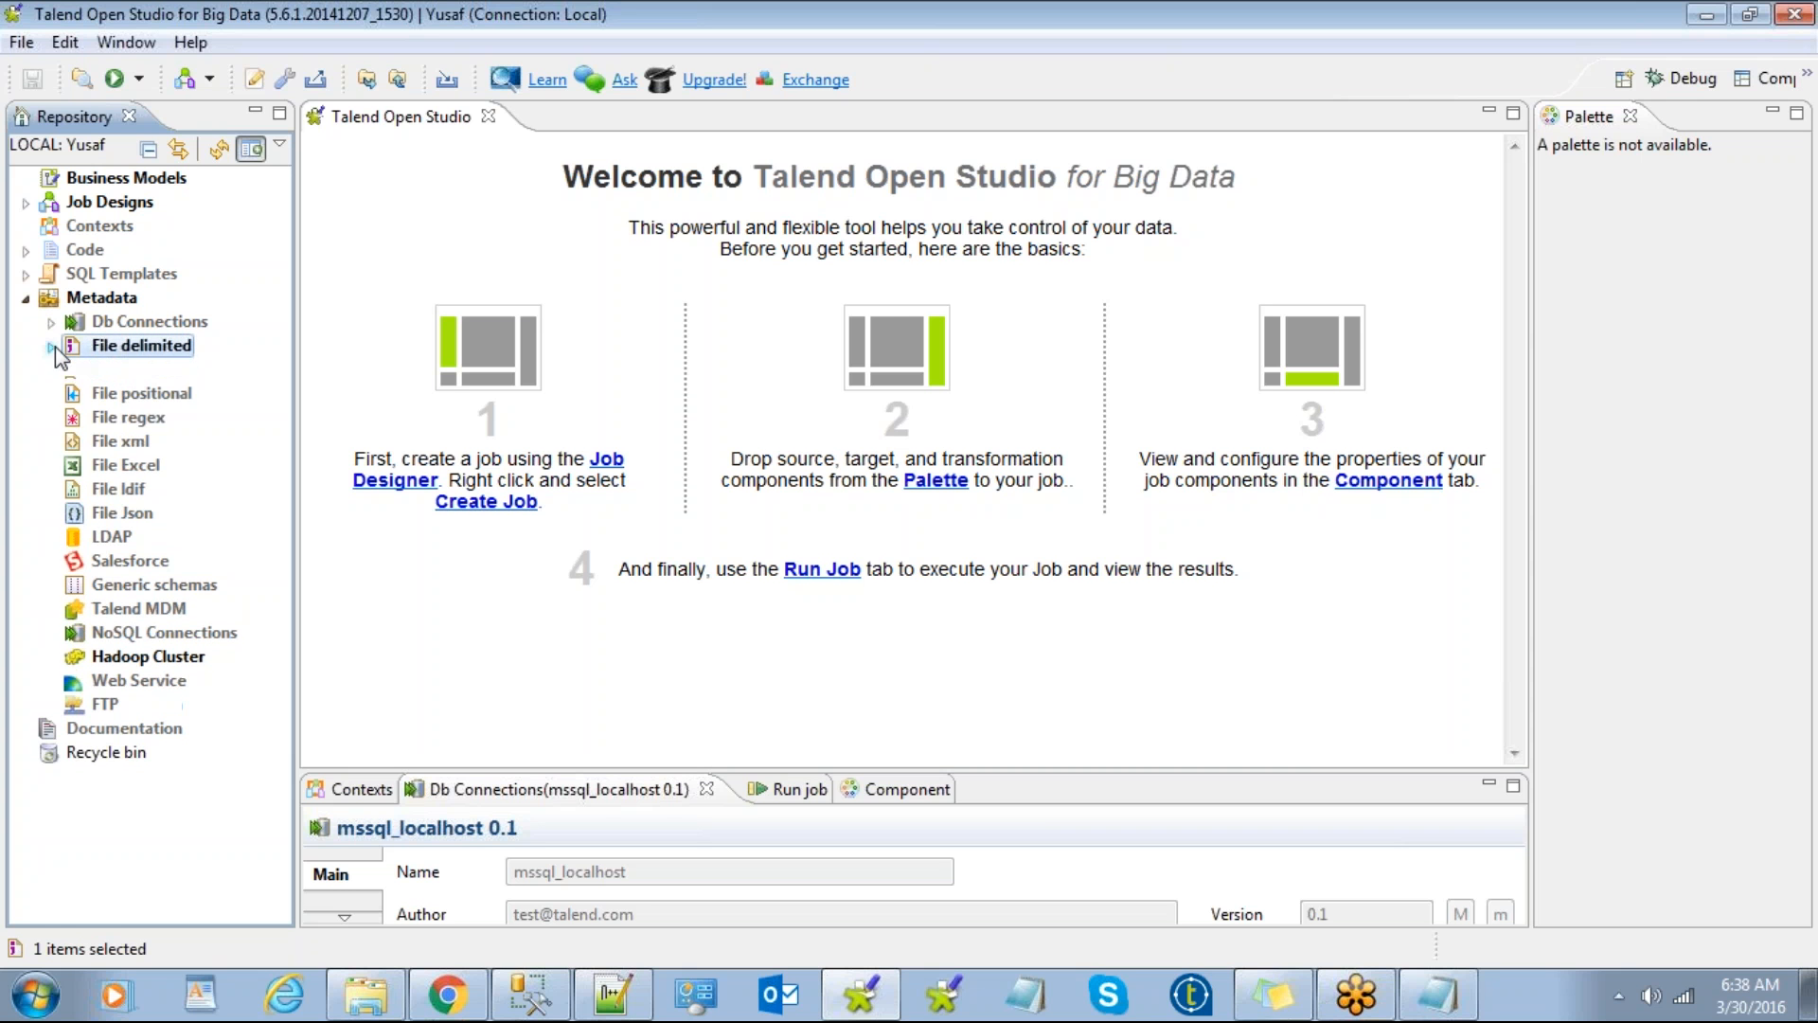
right_click(120, 350)
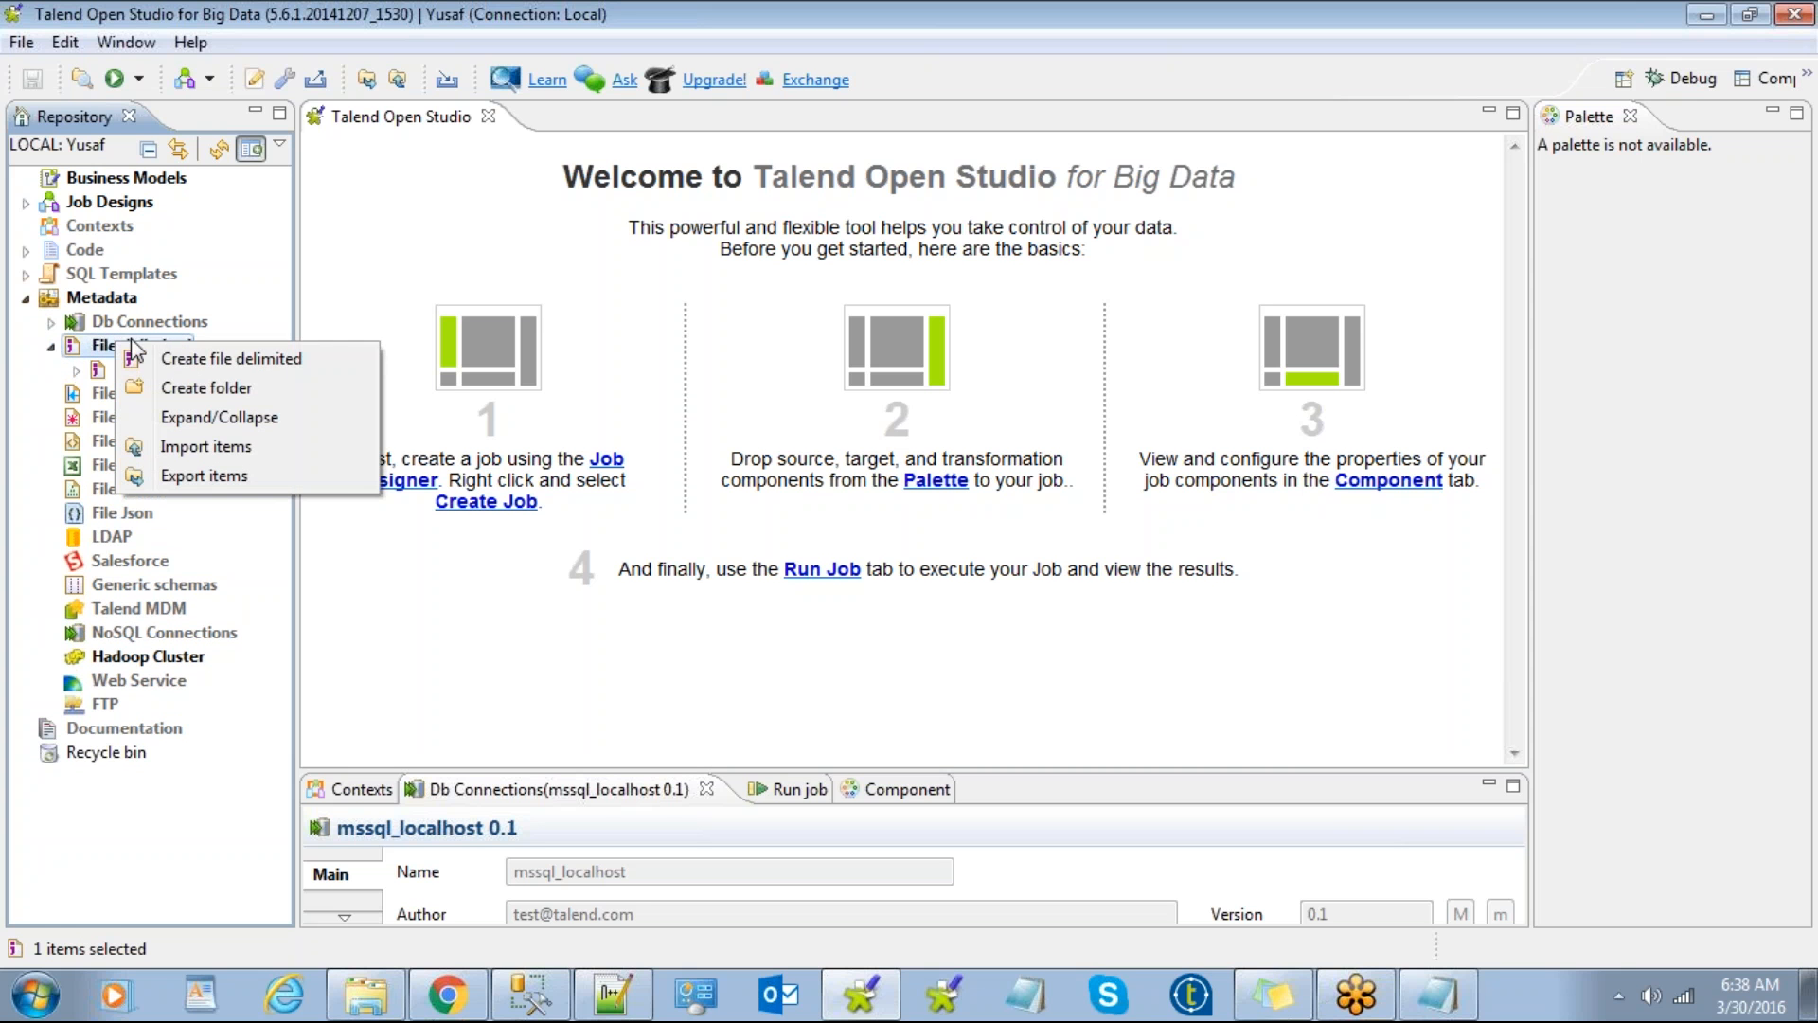
left_click(183, 360)
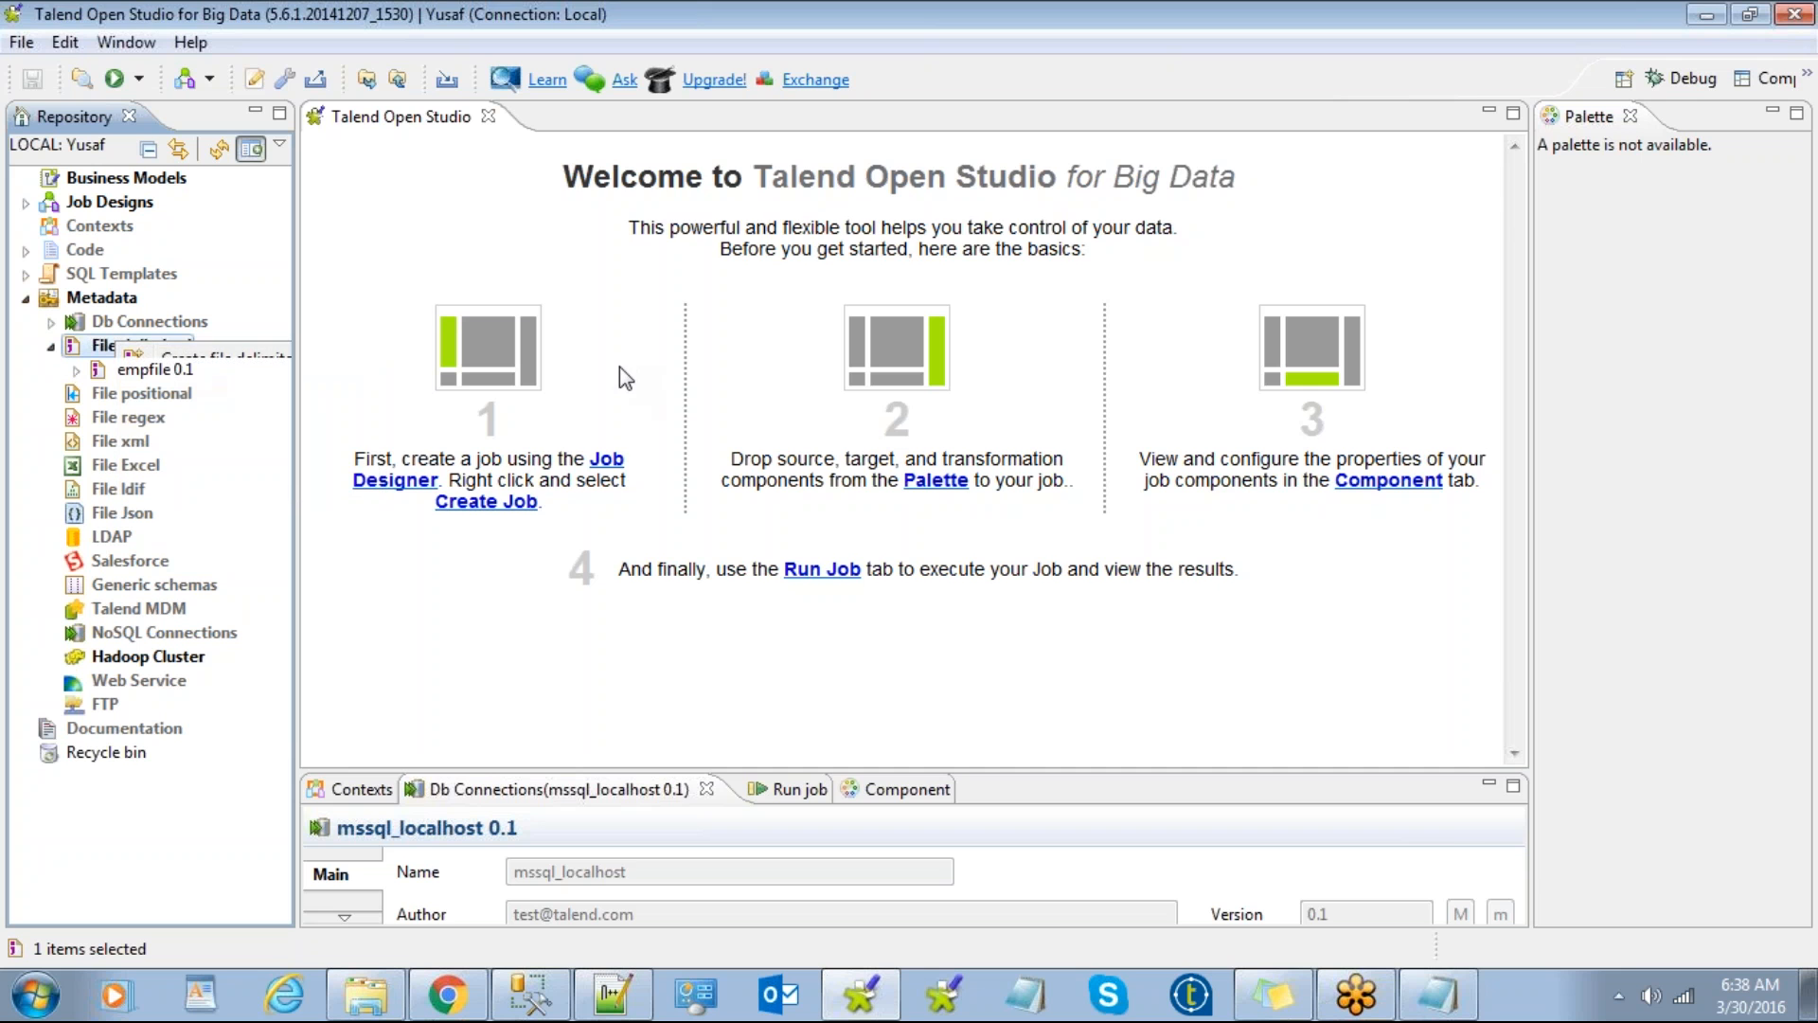
type("emp")
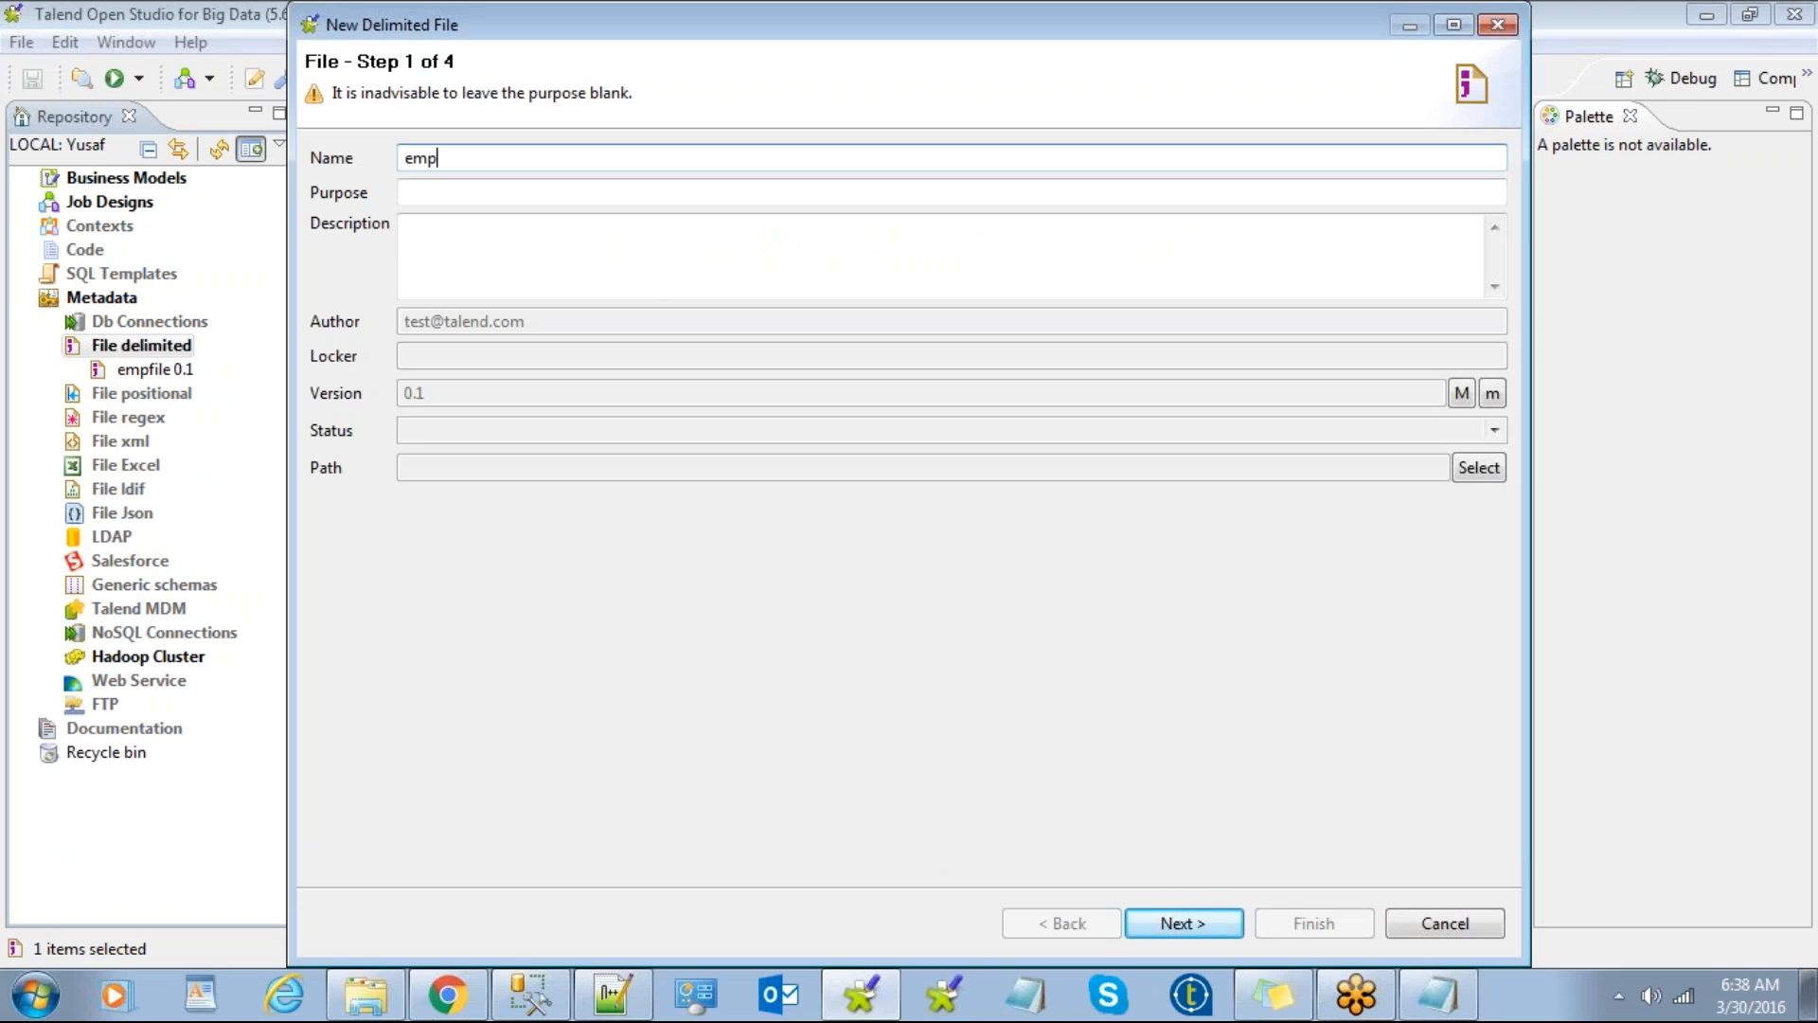
key("Return")
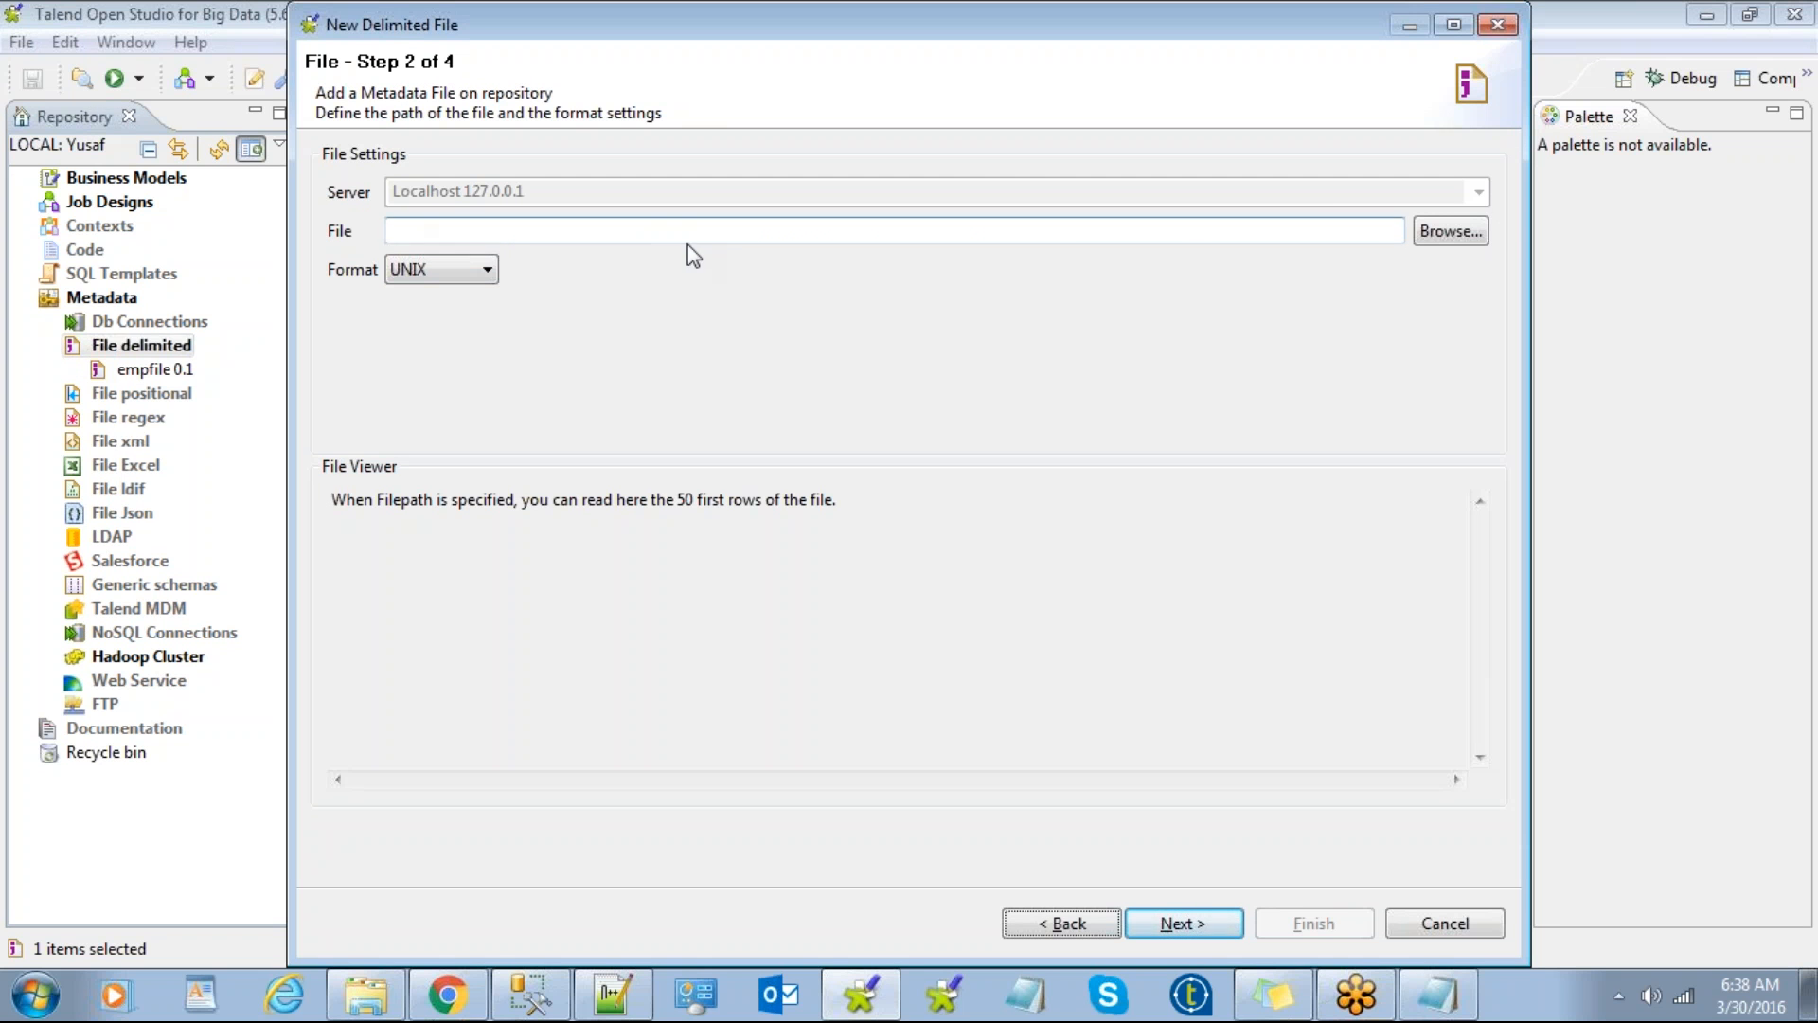
left_click(1437, 233)
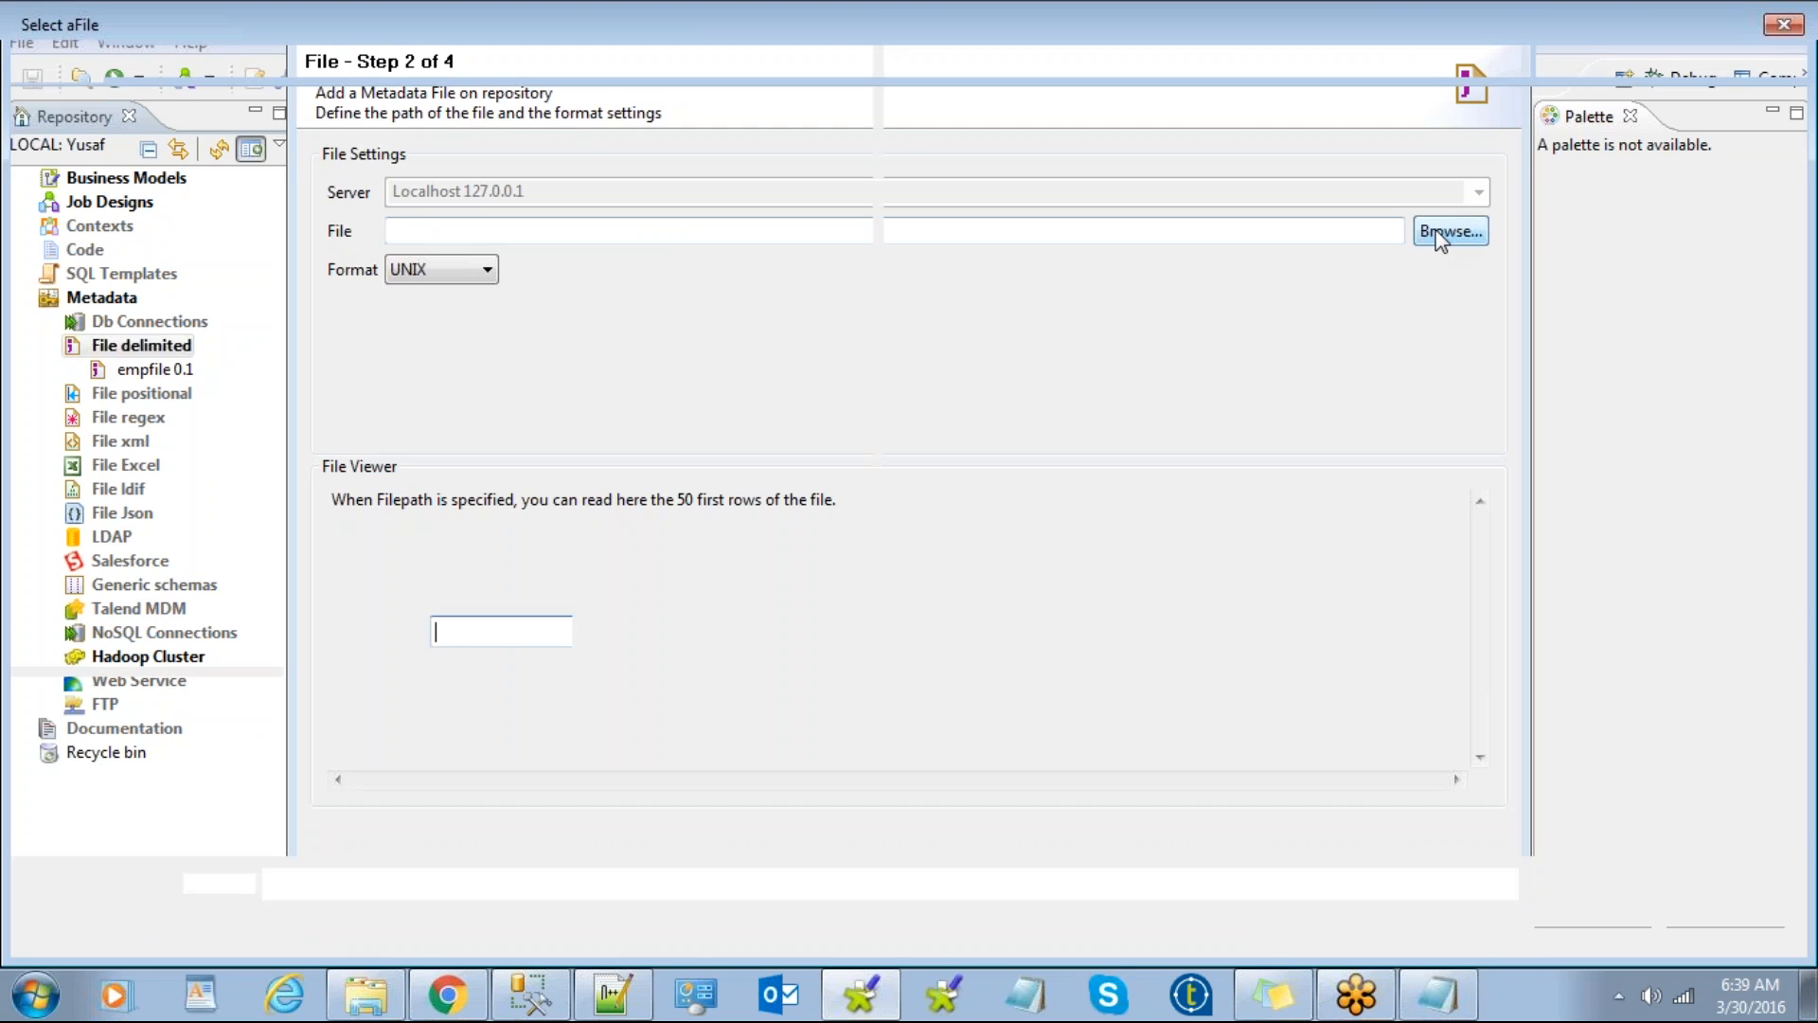
Step: Pick emp - Copy.txt from Desktop\12AM\lookup using the *.* file filter
left_click(112, 183)
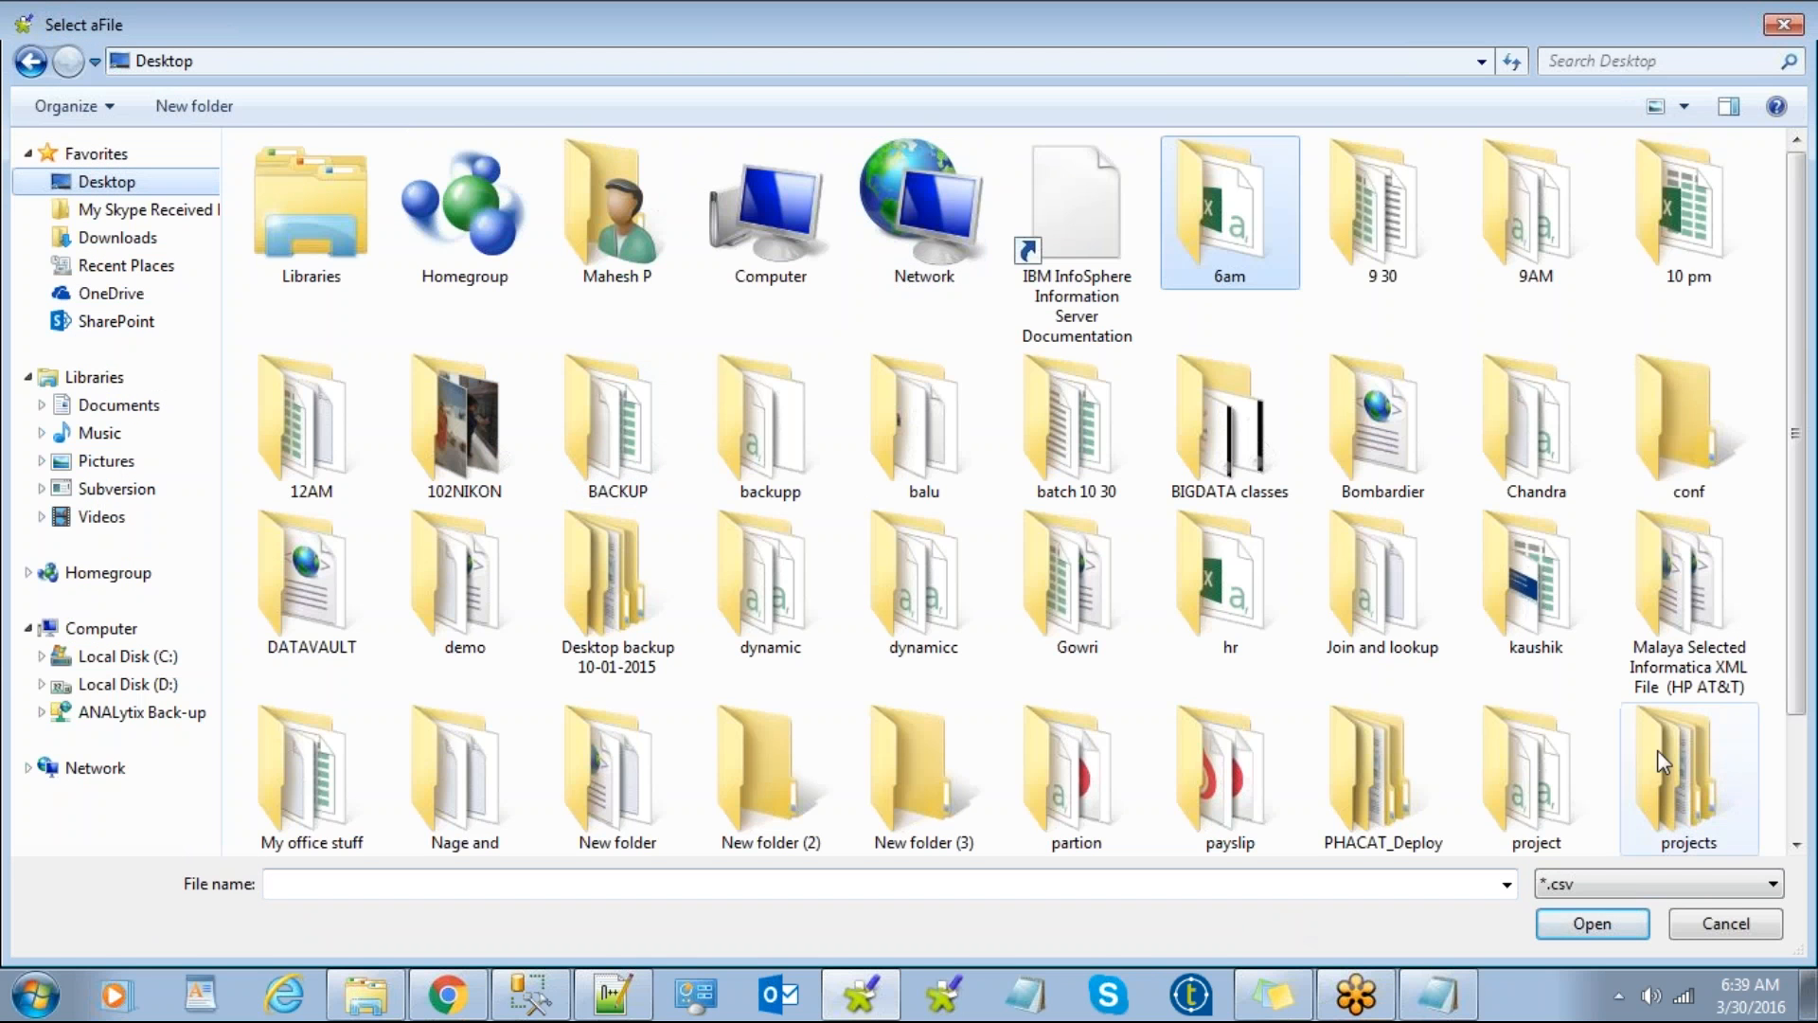
double_click(339, 425)
double_click(312, 295)
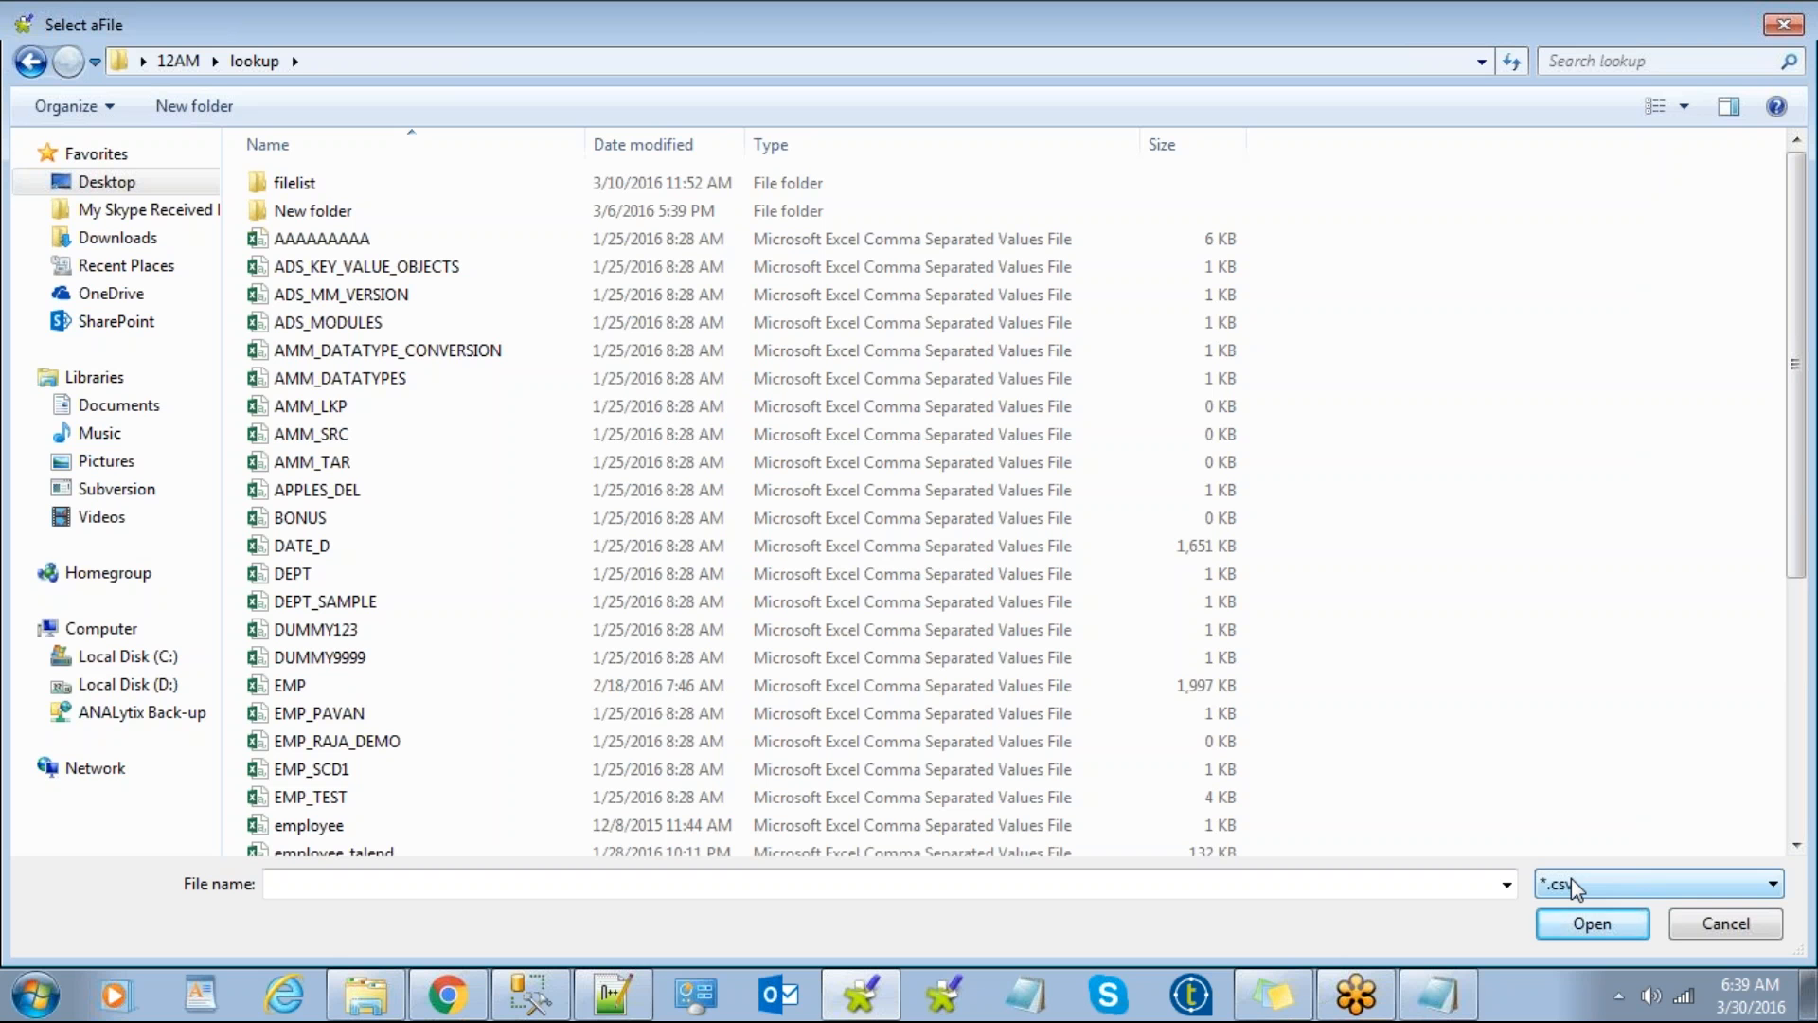
left_click(1571, 878)
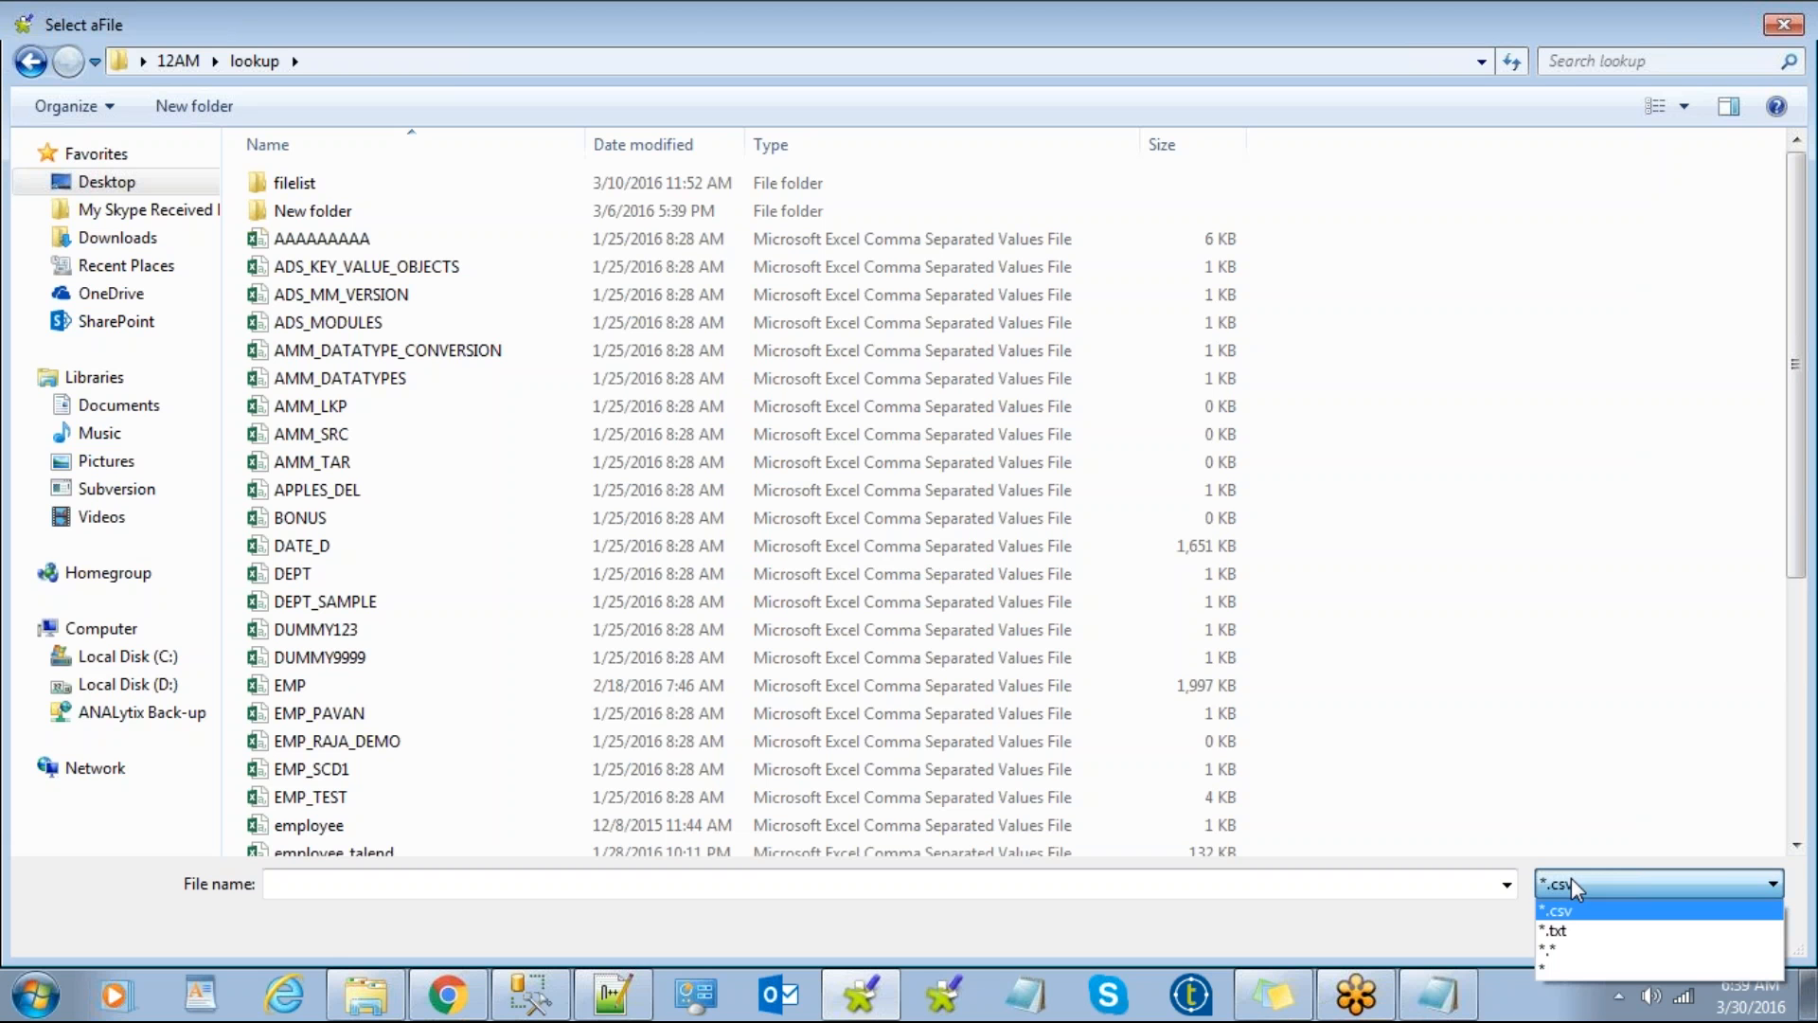
left_click(1552, 951)
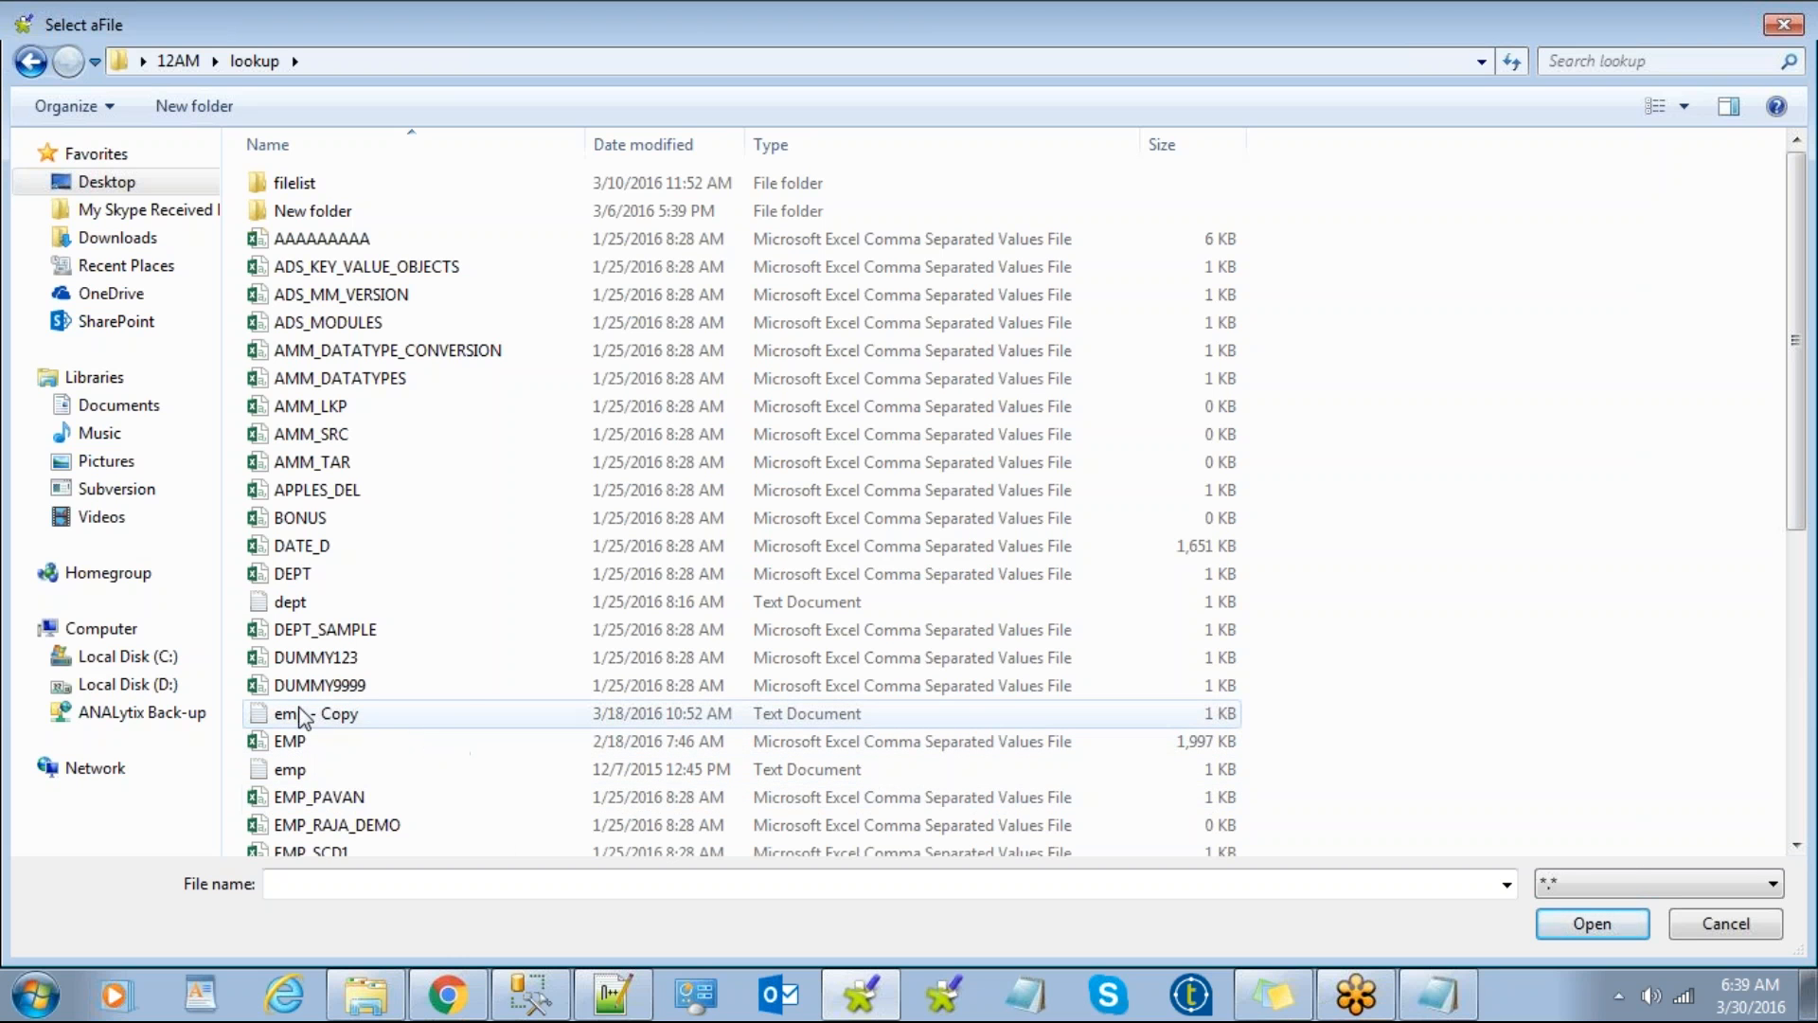
left_click(304, 725)
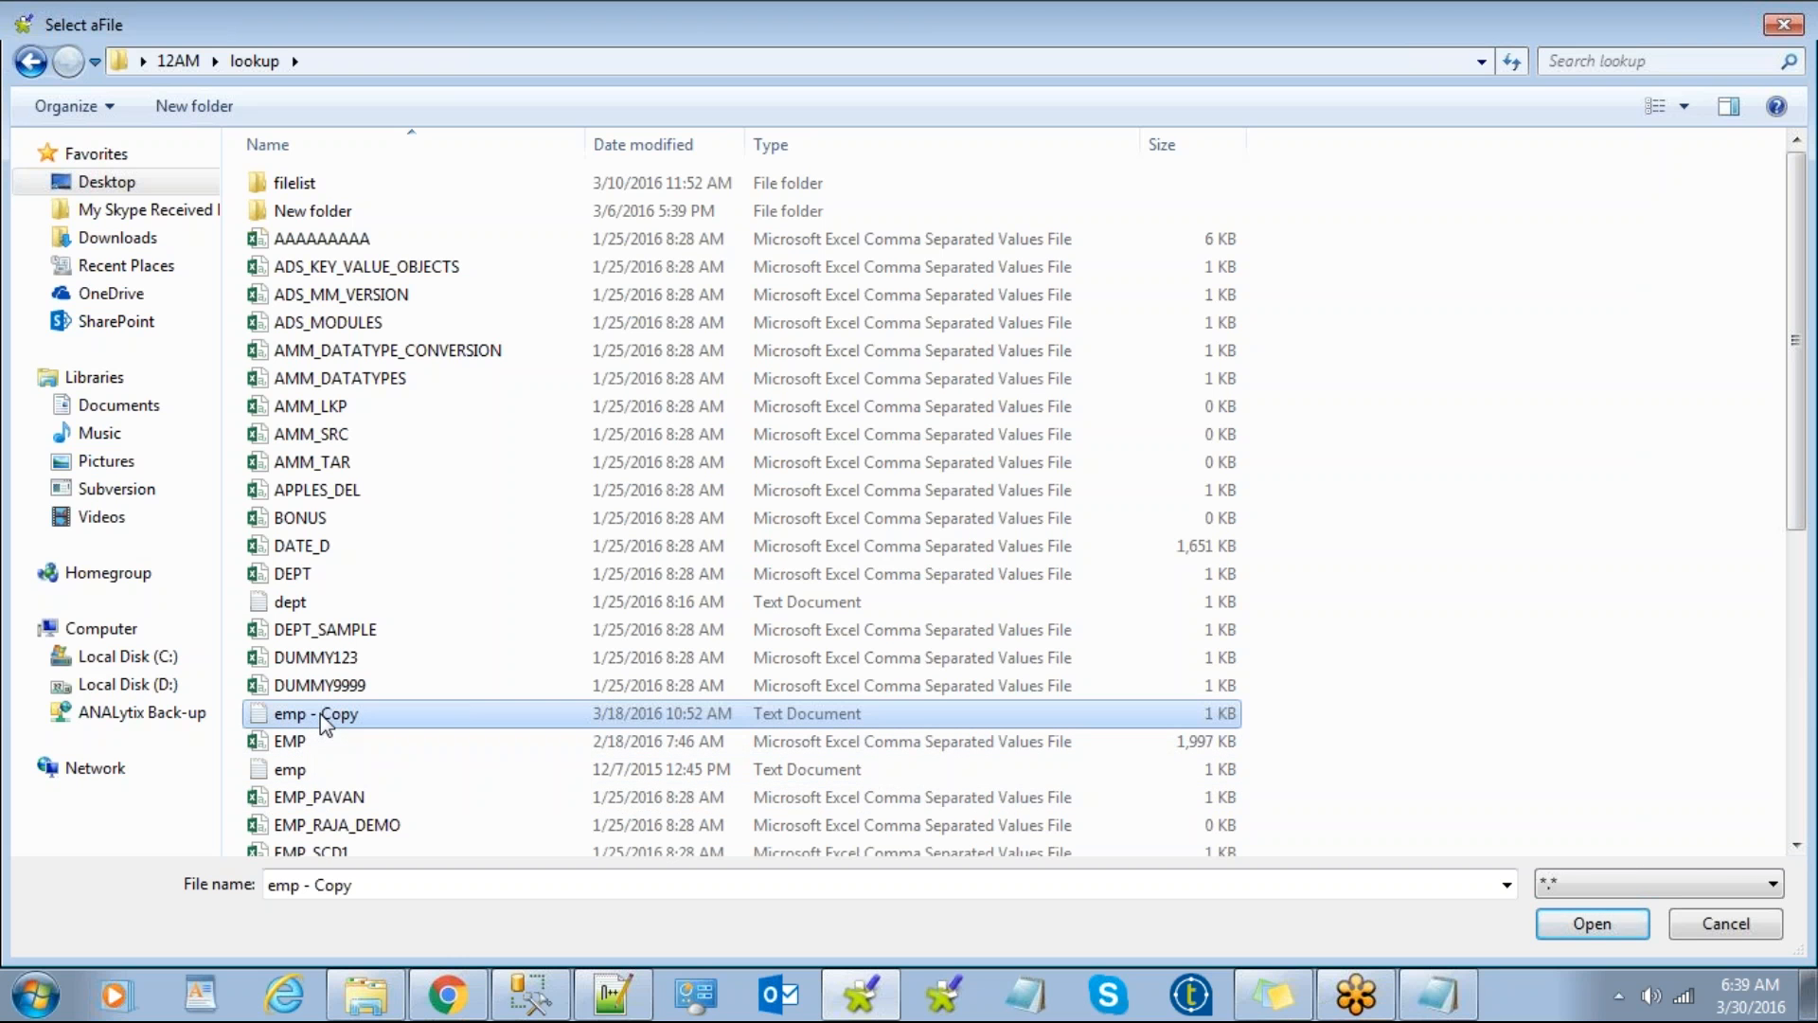
left_click(1602, 925)
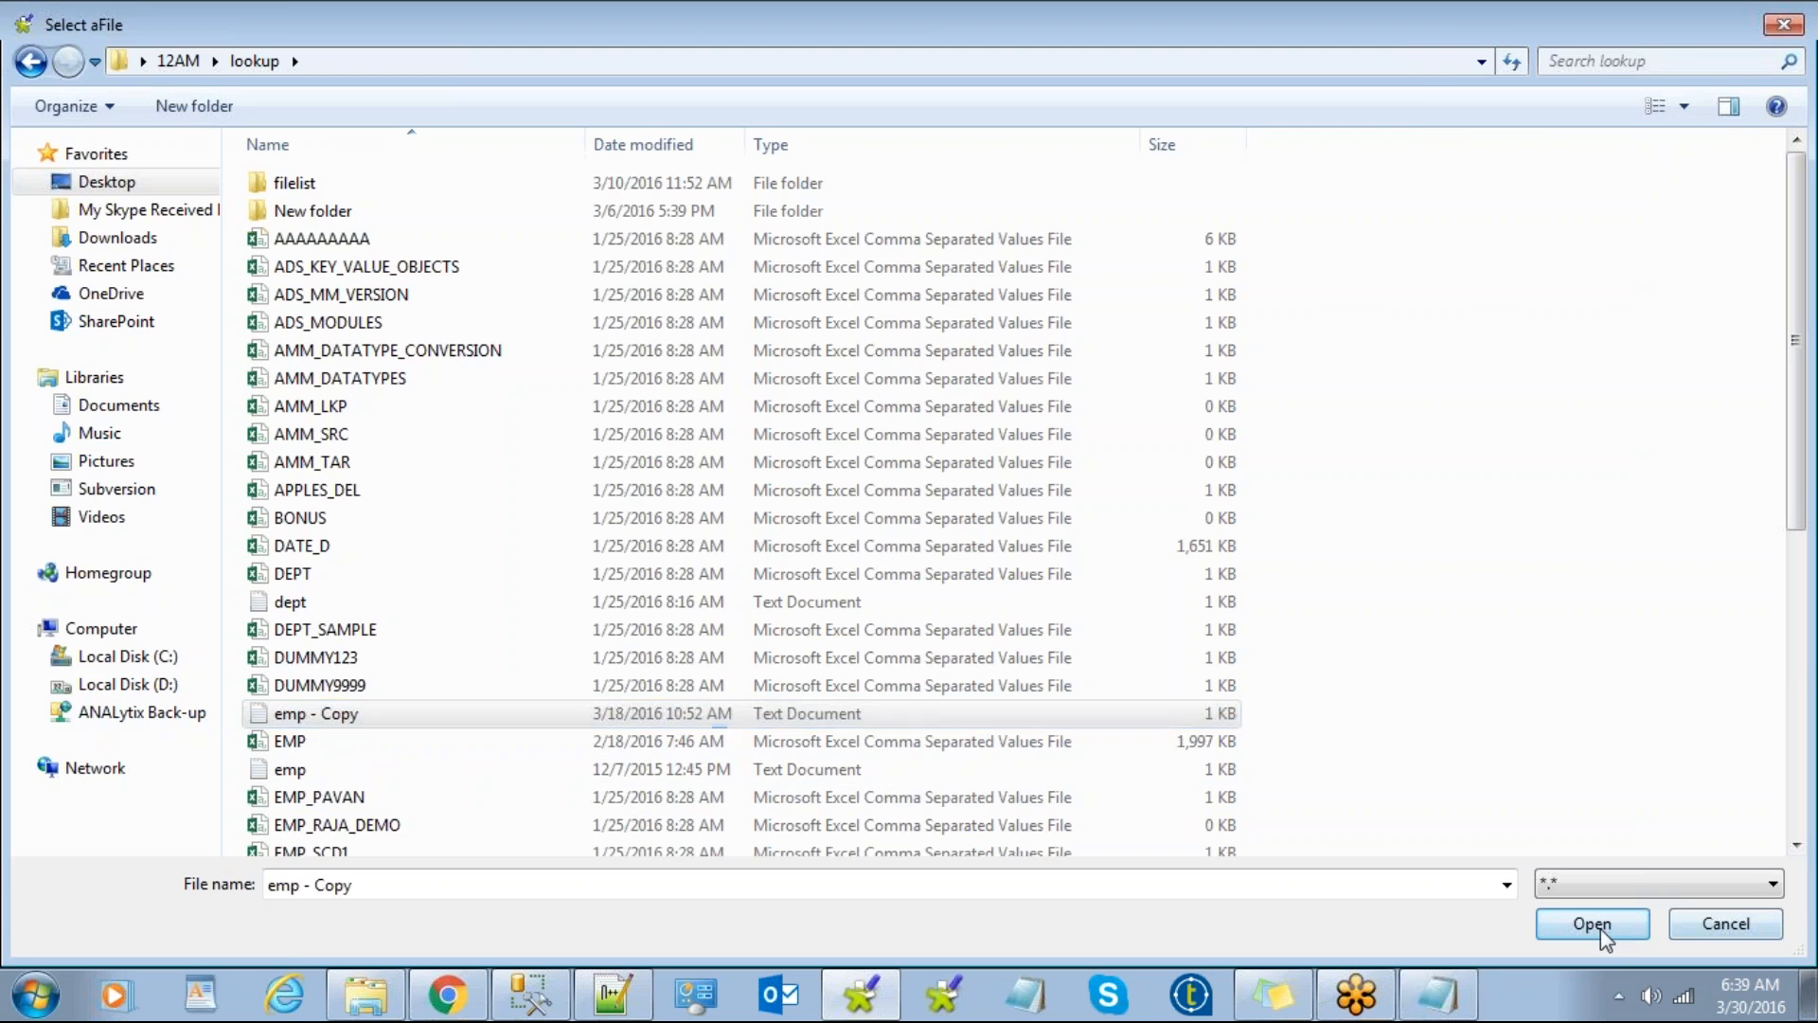
Step: Review the previewed comma-separated rows and proceed to the parsing settings
left_click_drag(332, 500, 597, 717)
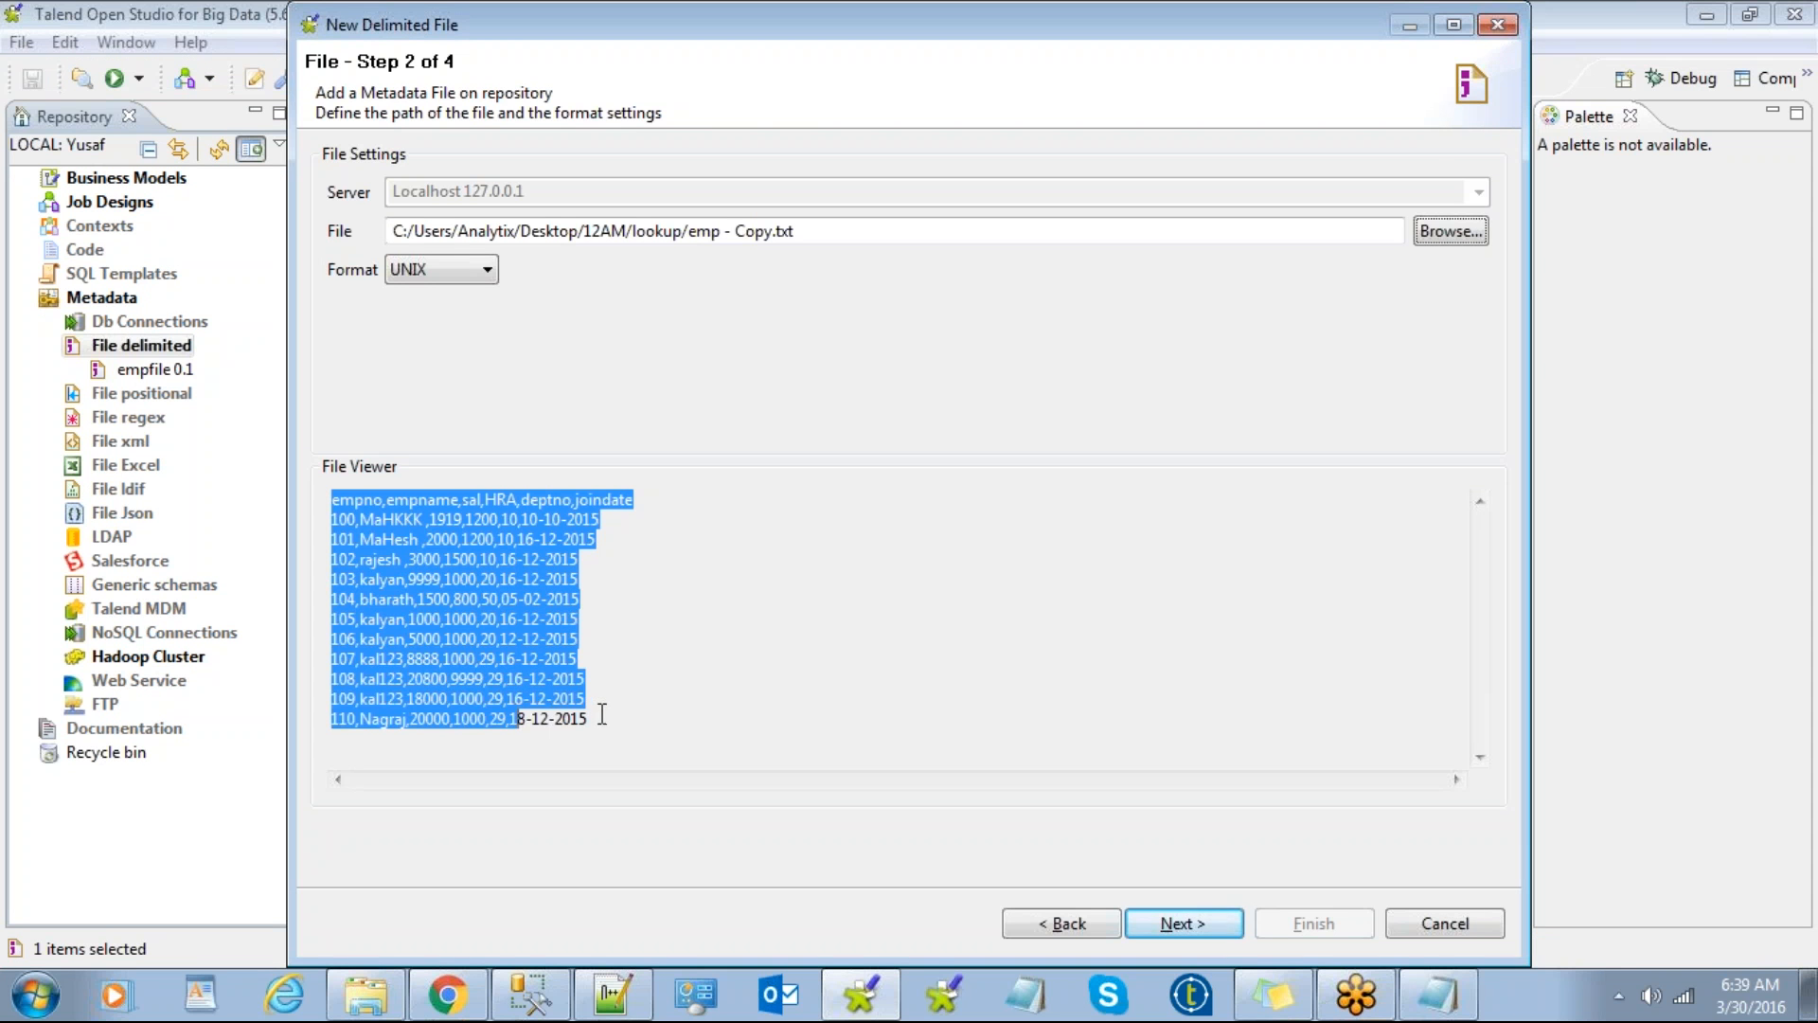
left_click(588, 698)
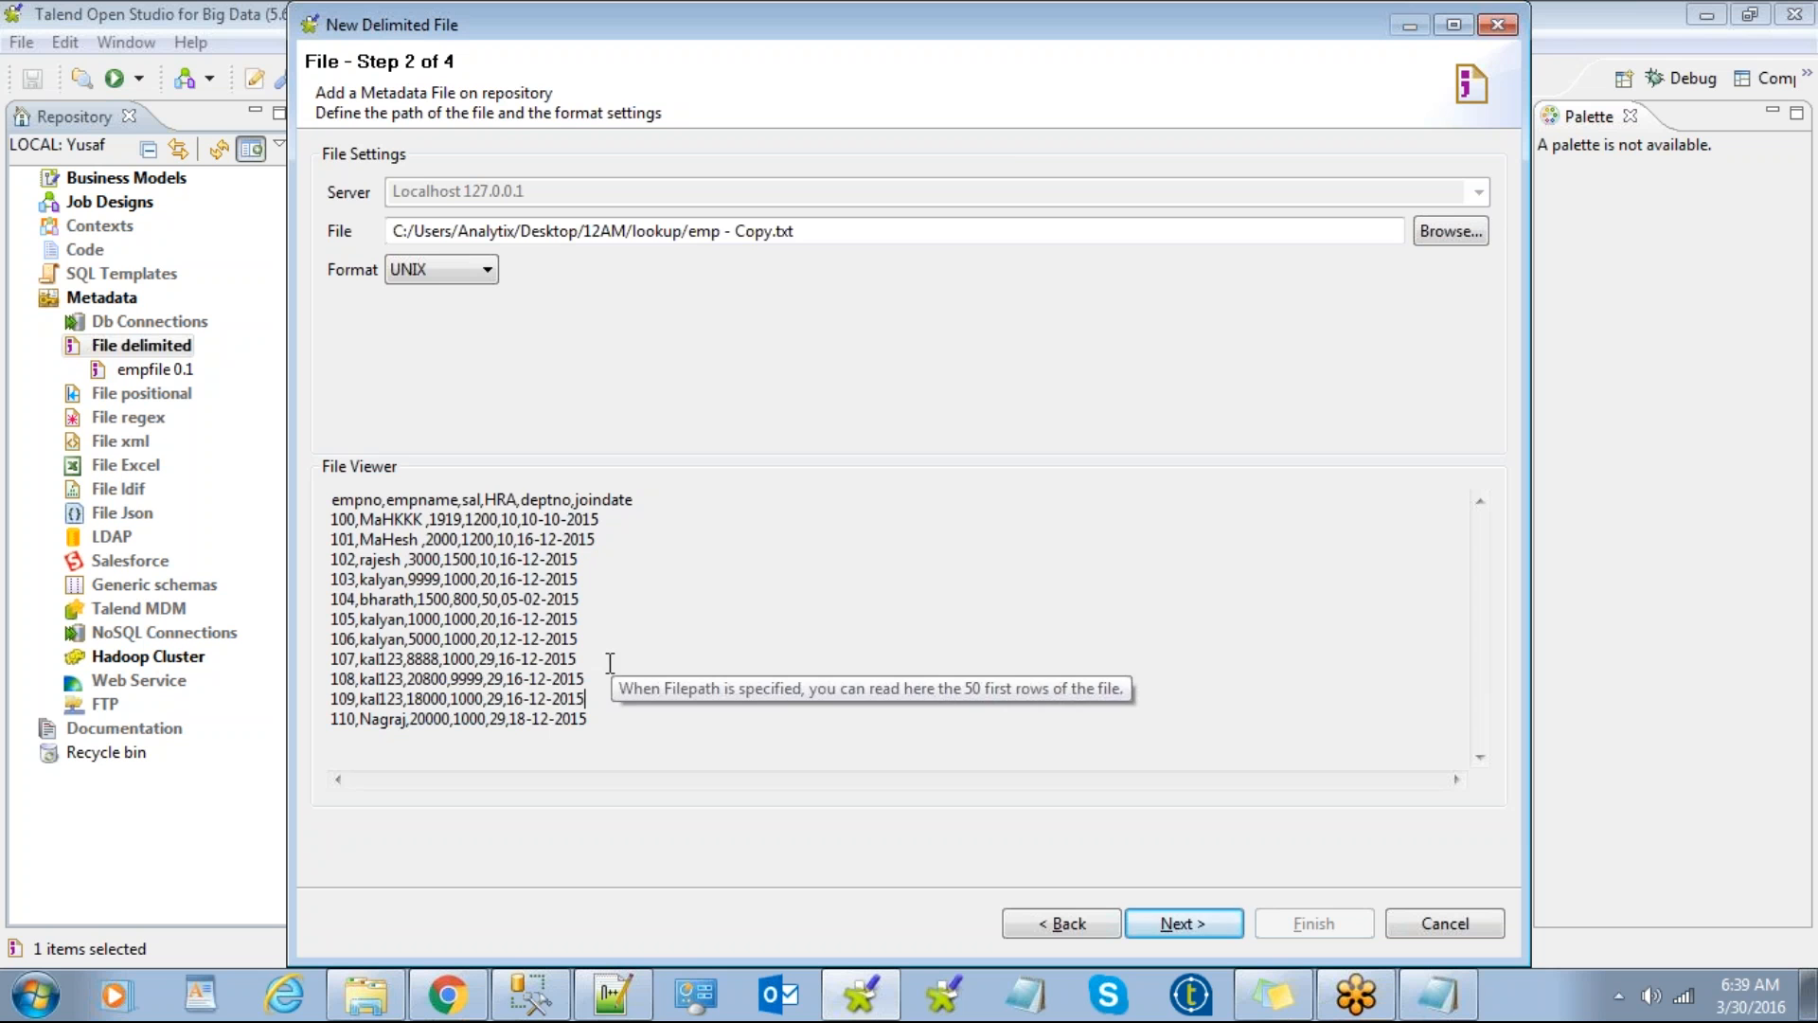
left_click(1182, 924)
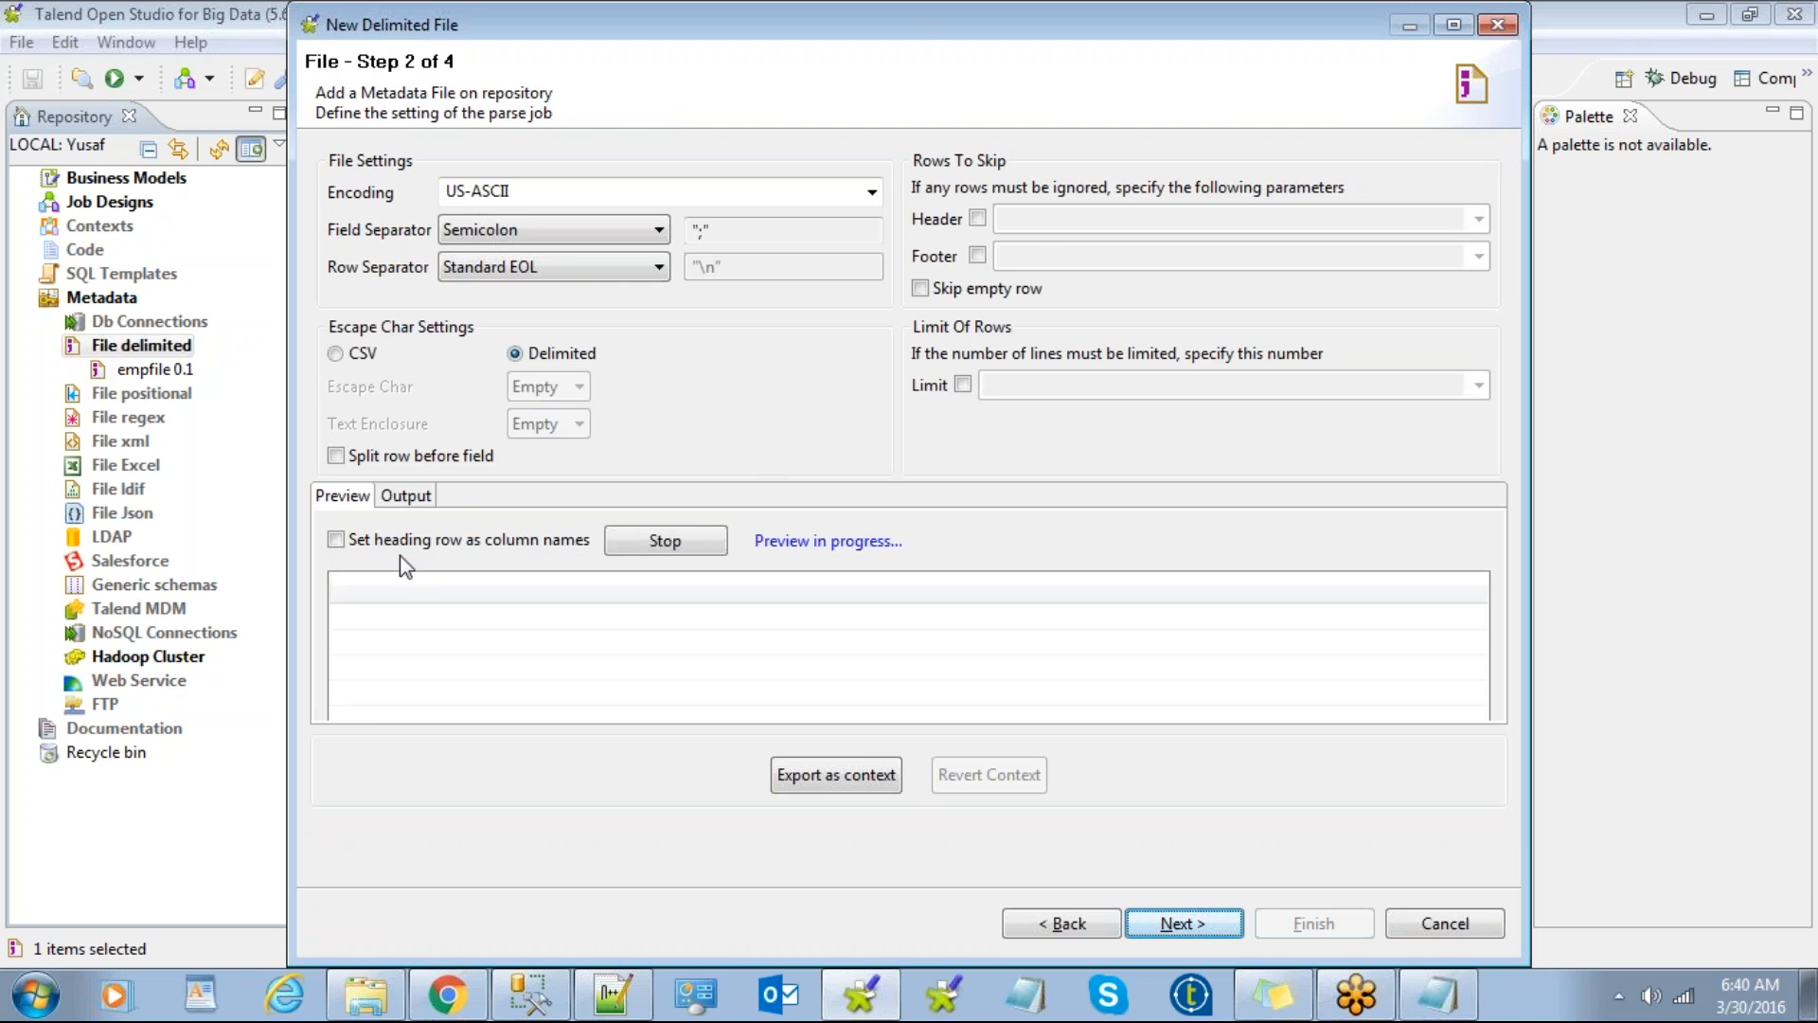
Step: Set the field separator to Comma after checking the file and trying a custom '$'
left_click(498, 237)
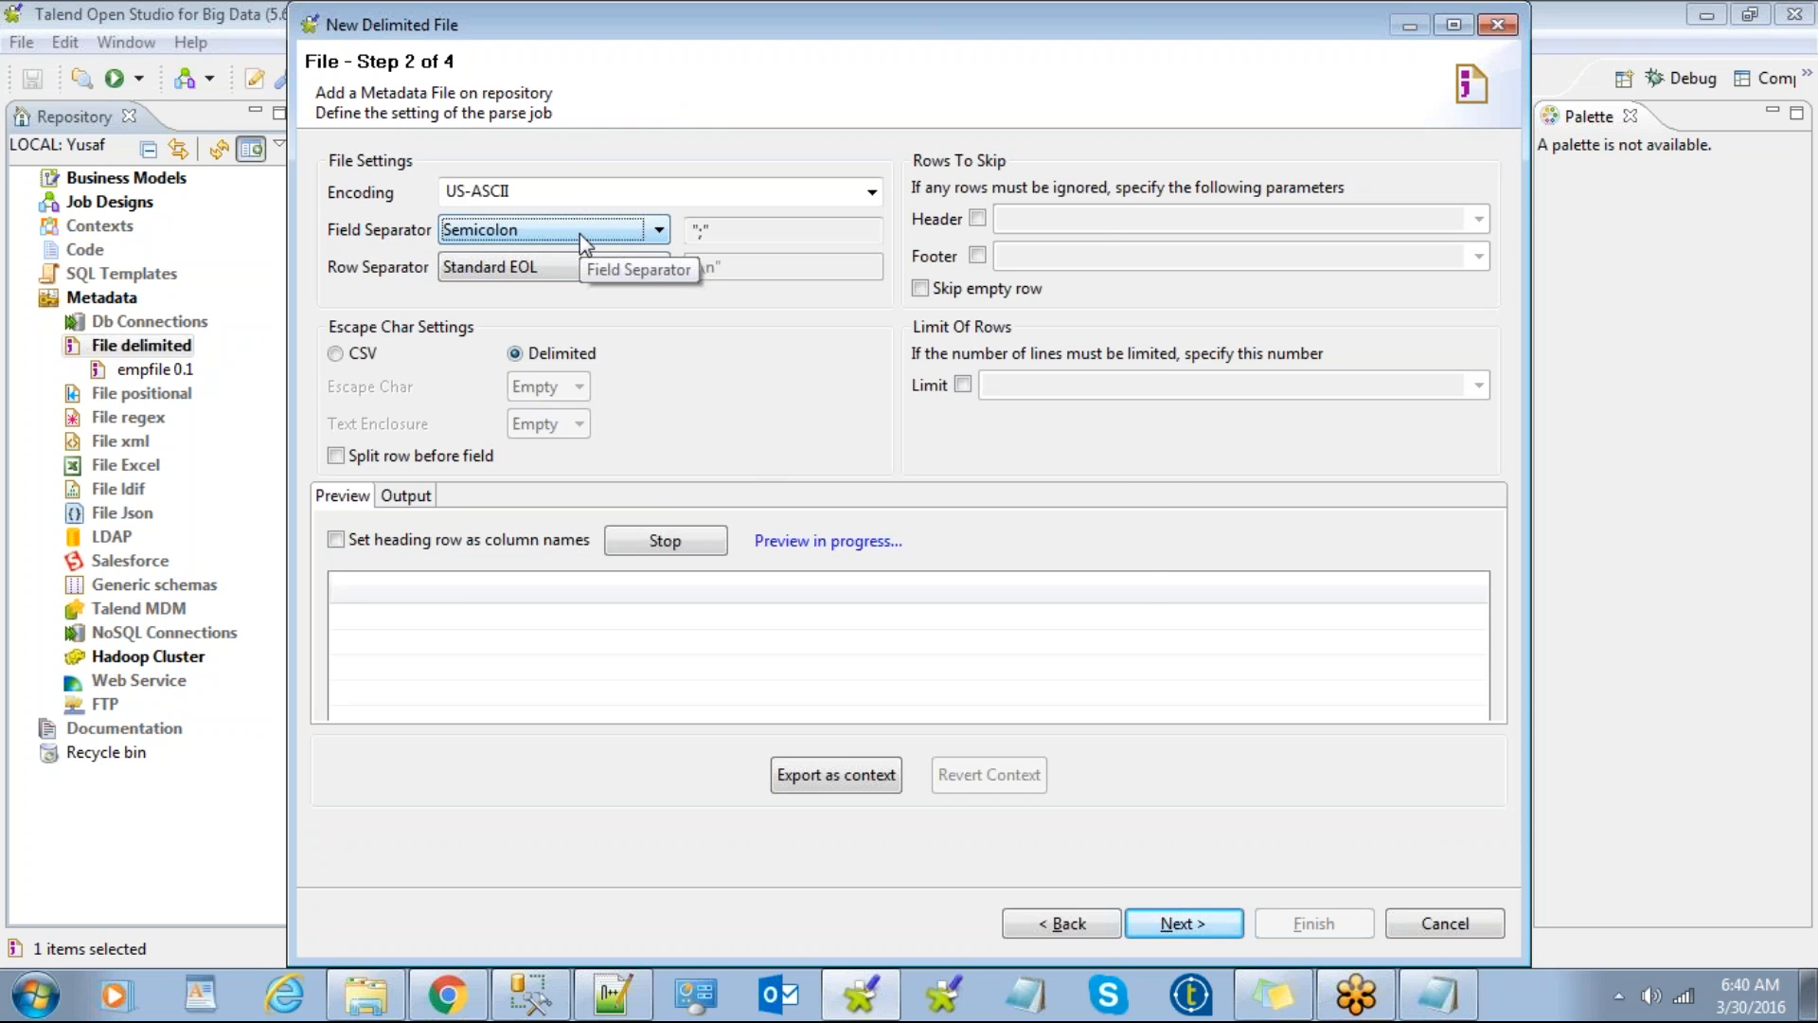
key("alt+Tab")
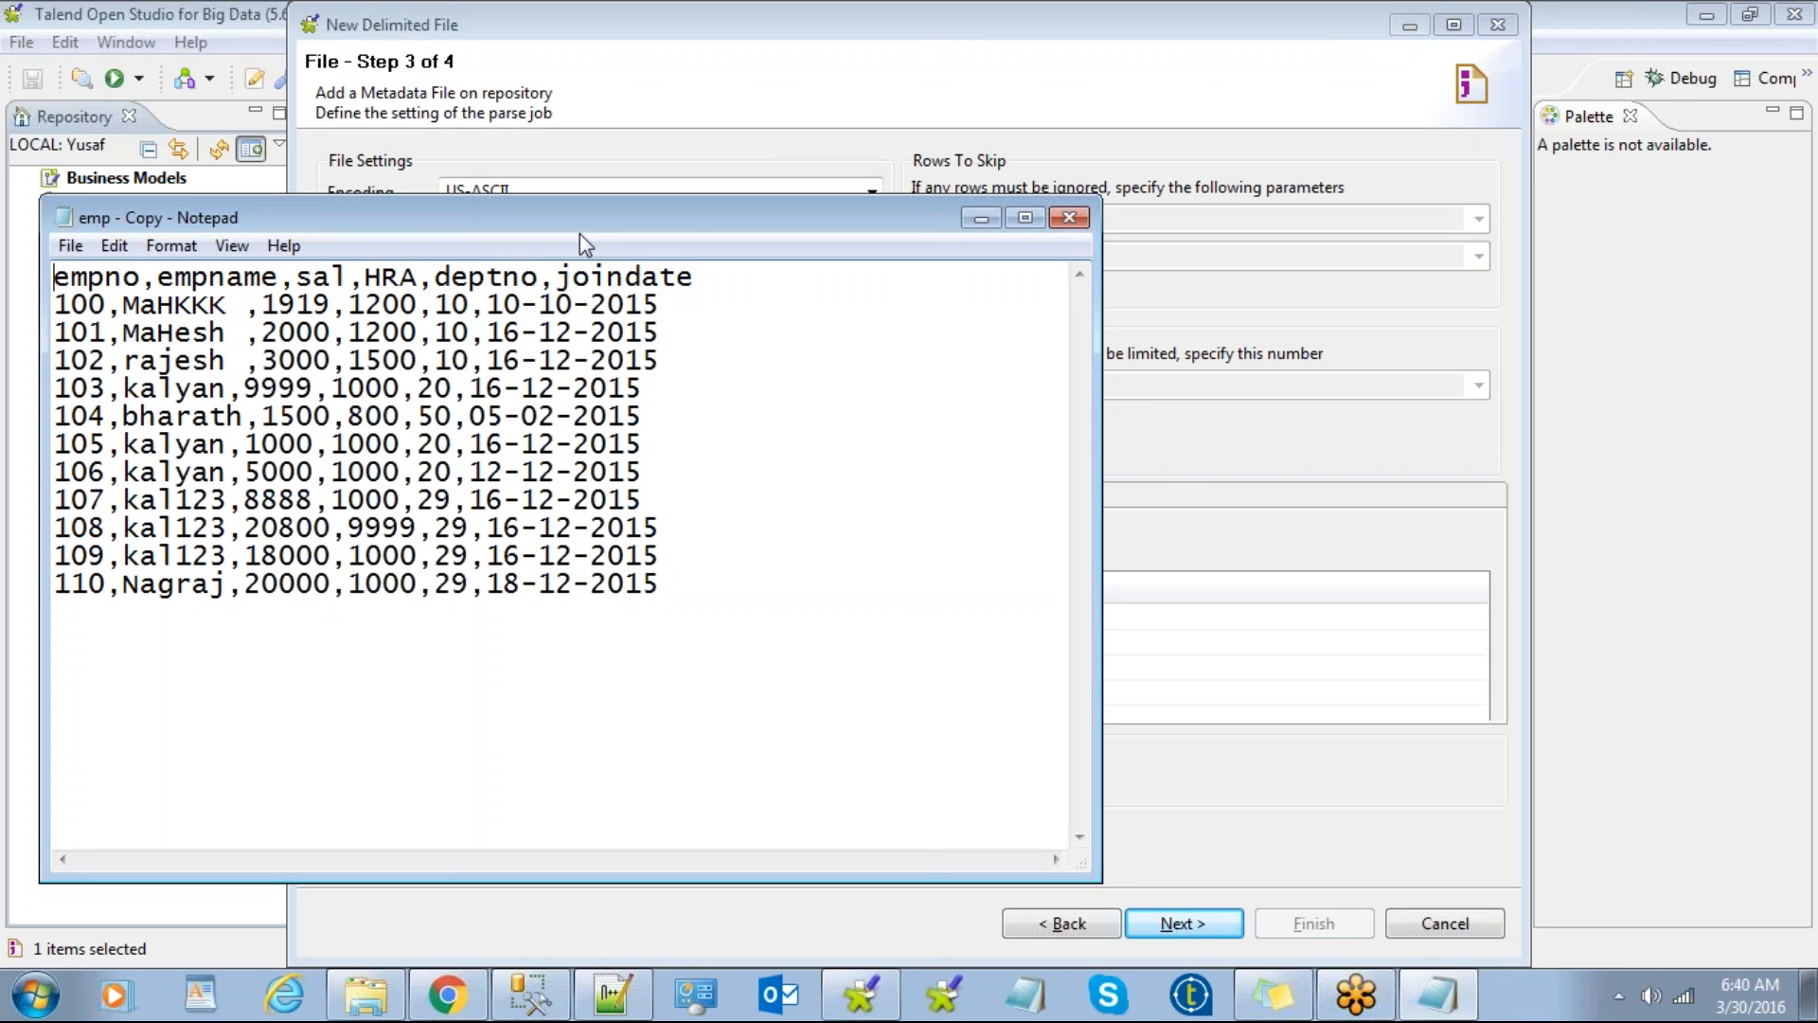
key("alt+Tab")
left_click(580, 233)
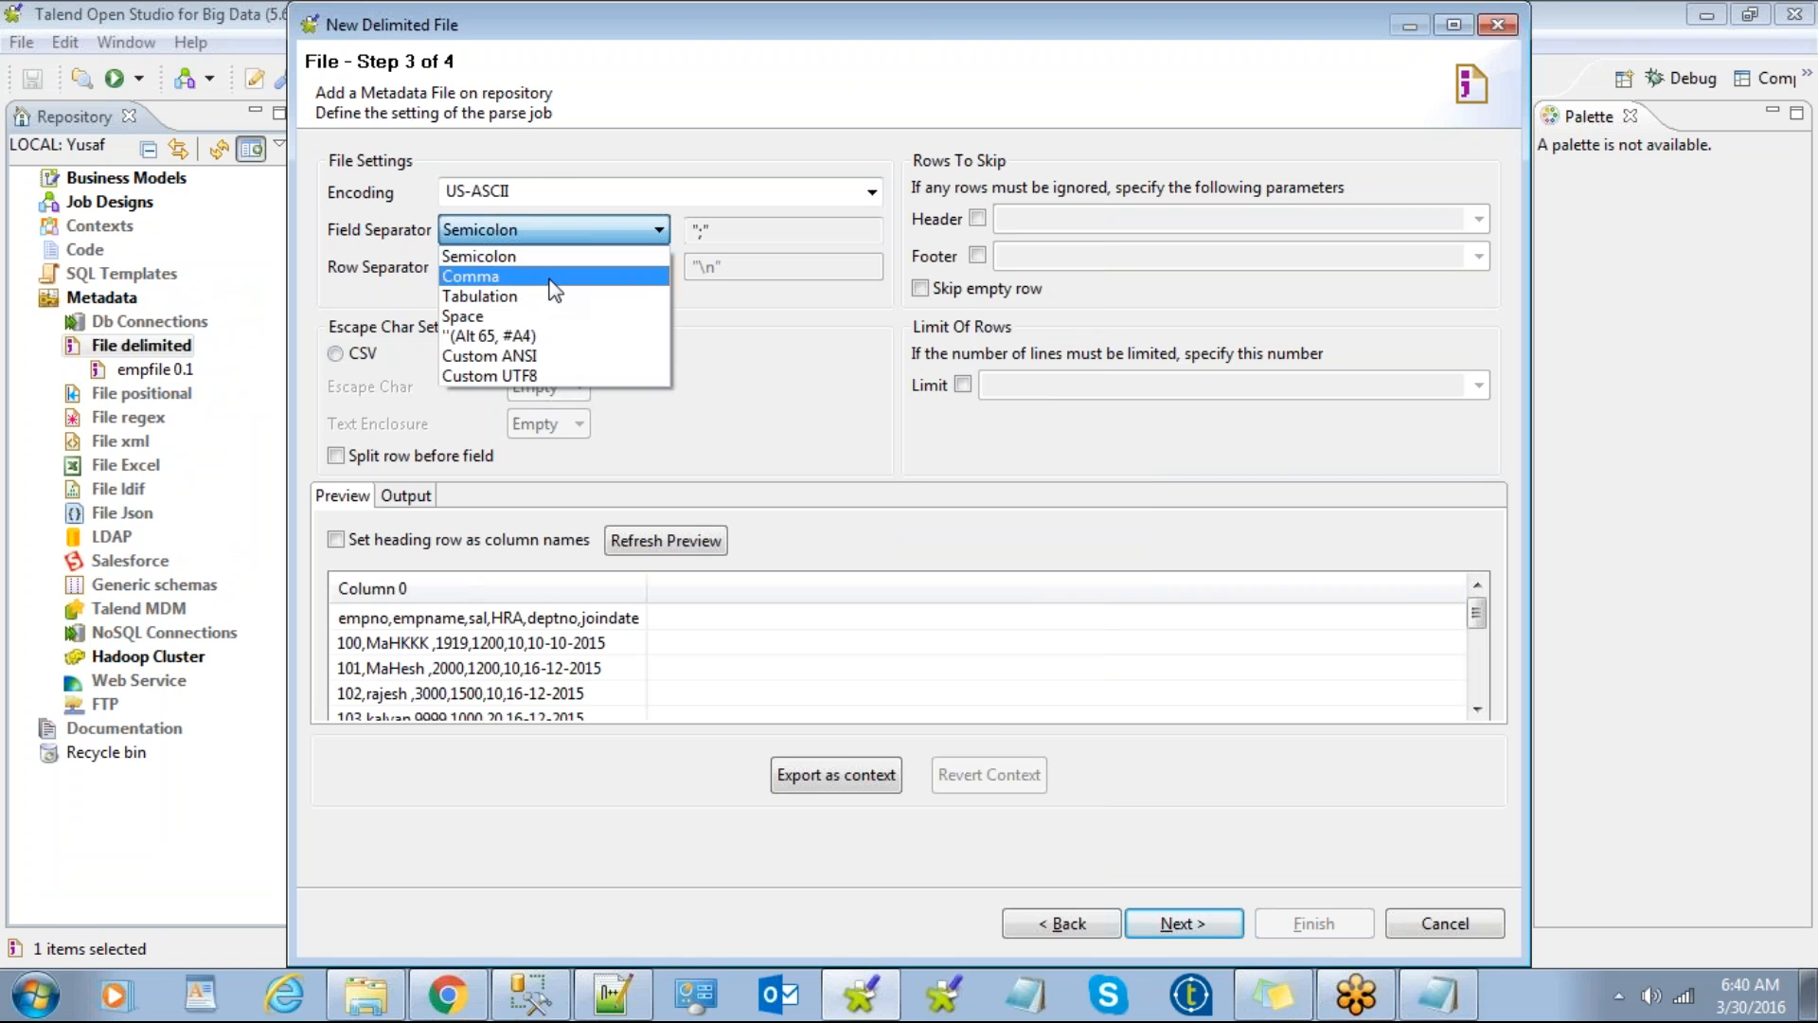
left_click(521, 356)
key("BackSpace")
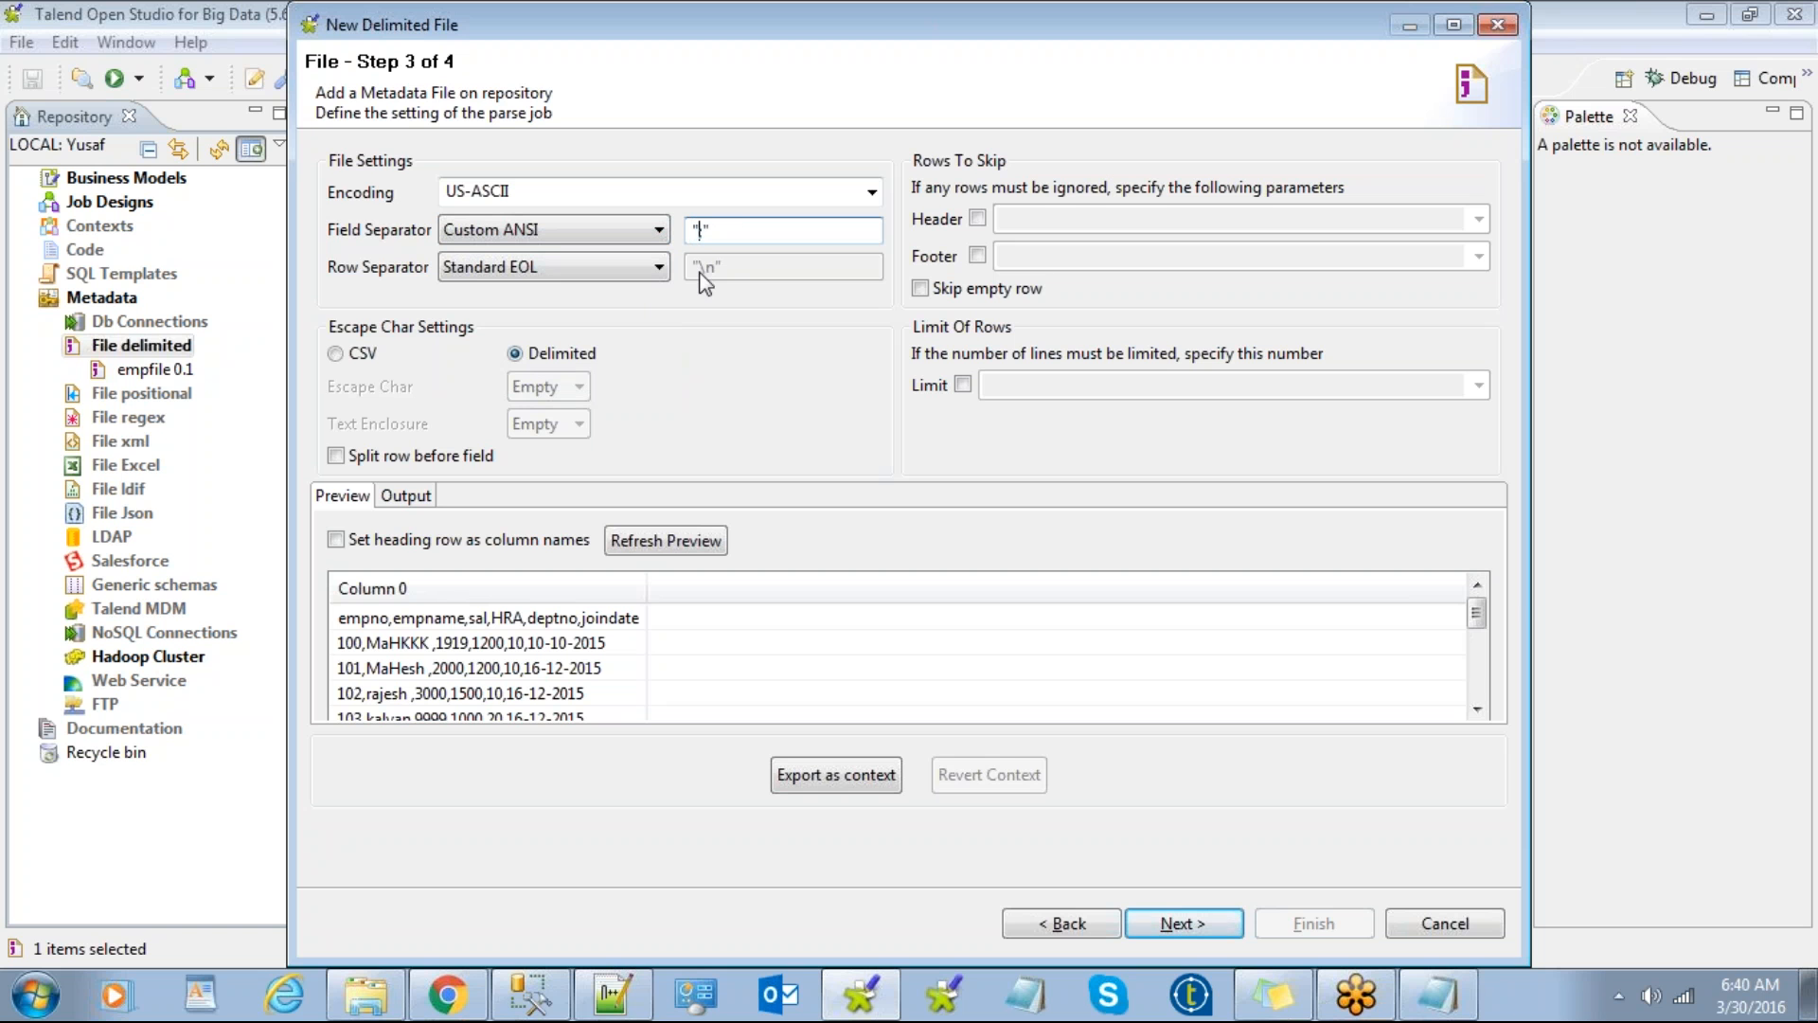
type("$")
left_click(656, 232)
left_click(583, 275)
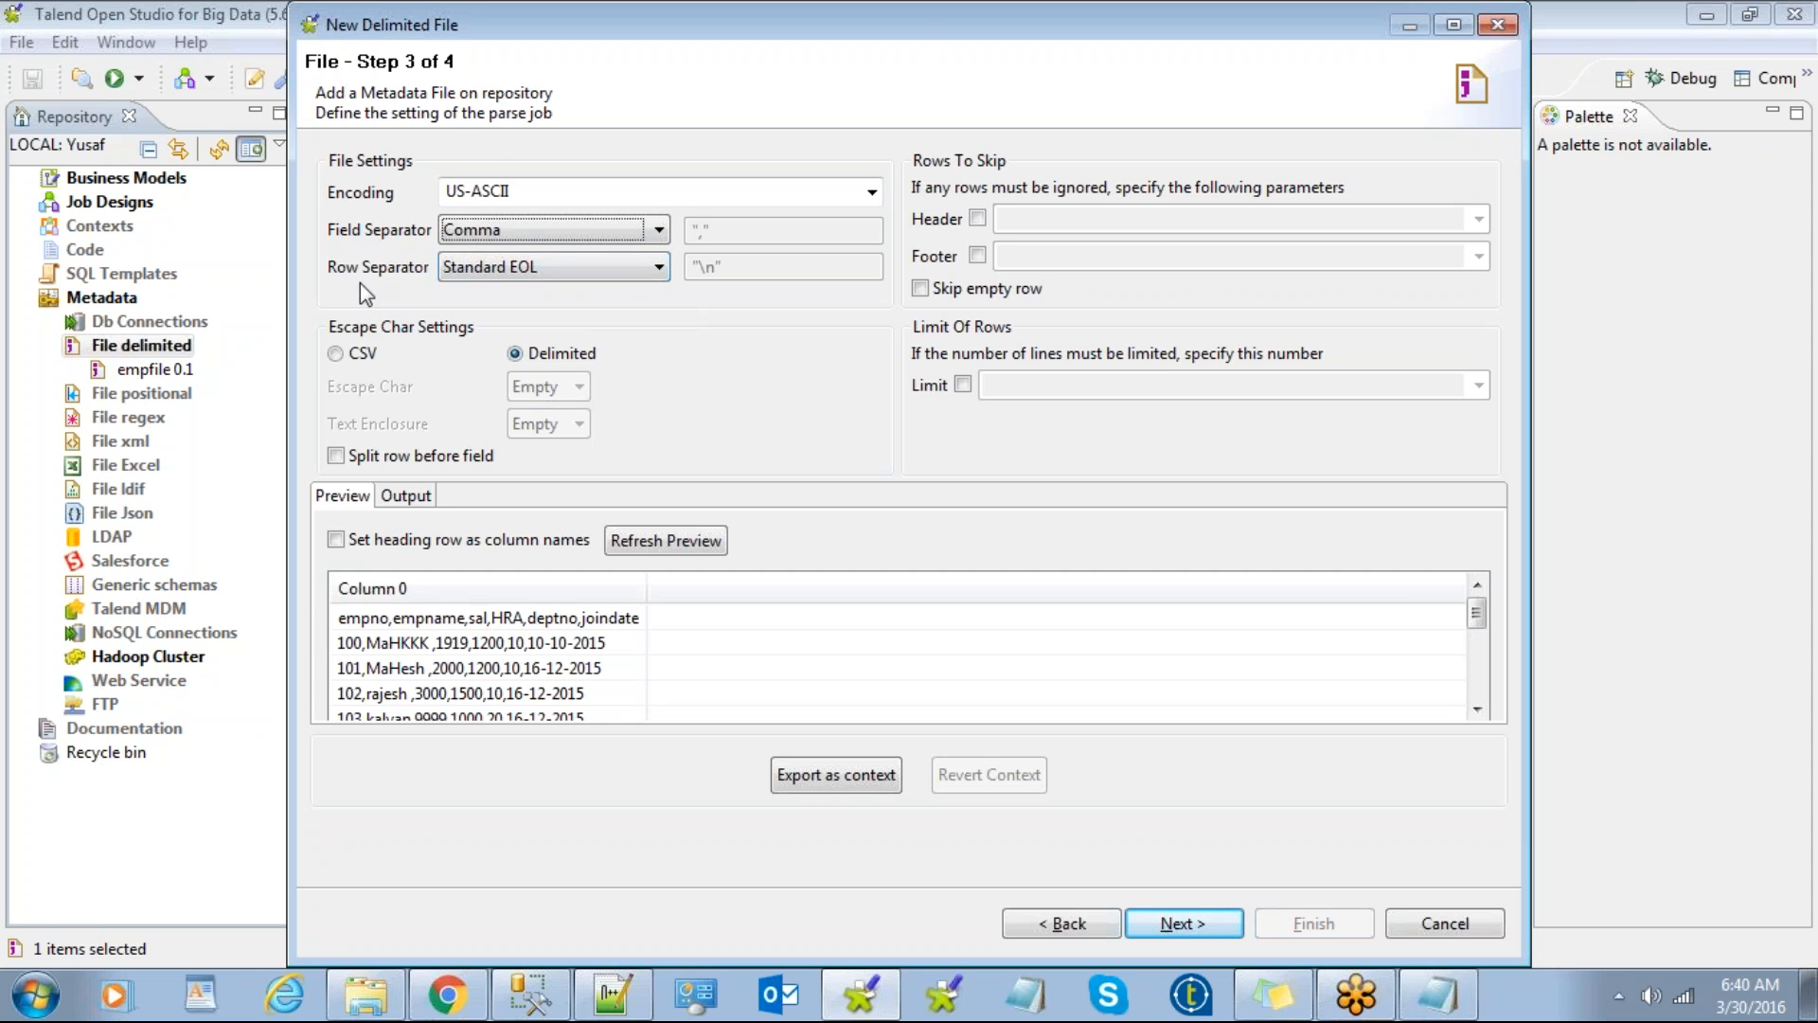
Step: Move Notepad out of the way and keep Standard EOL as the row separator
left_click(1438, 994)
left_click_drag(492, 225, 695, 307)
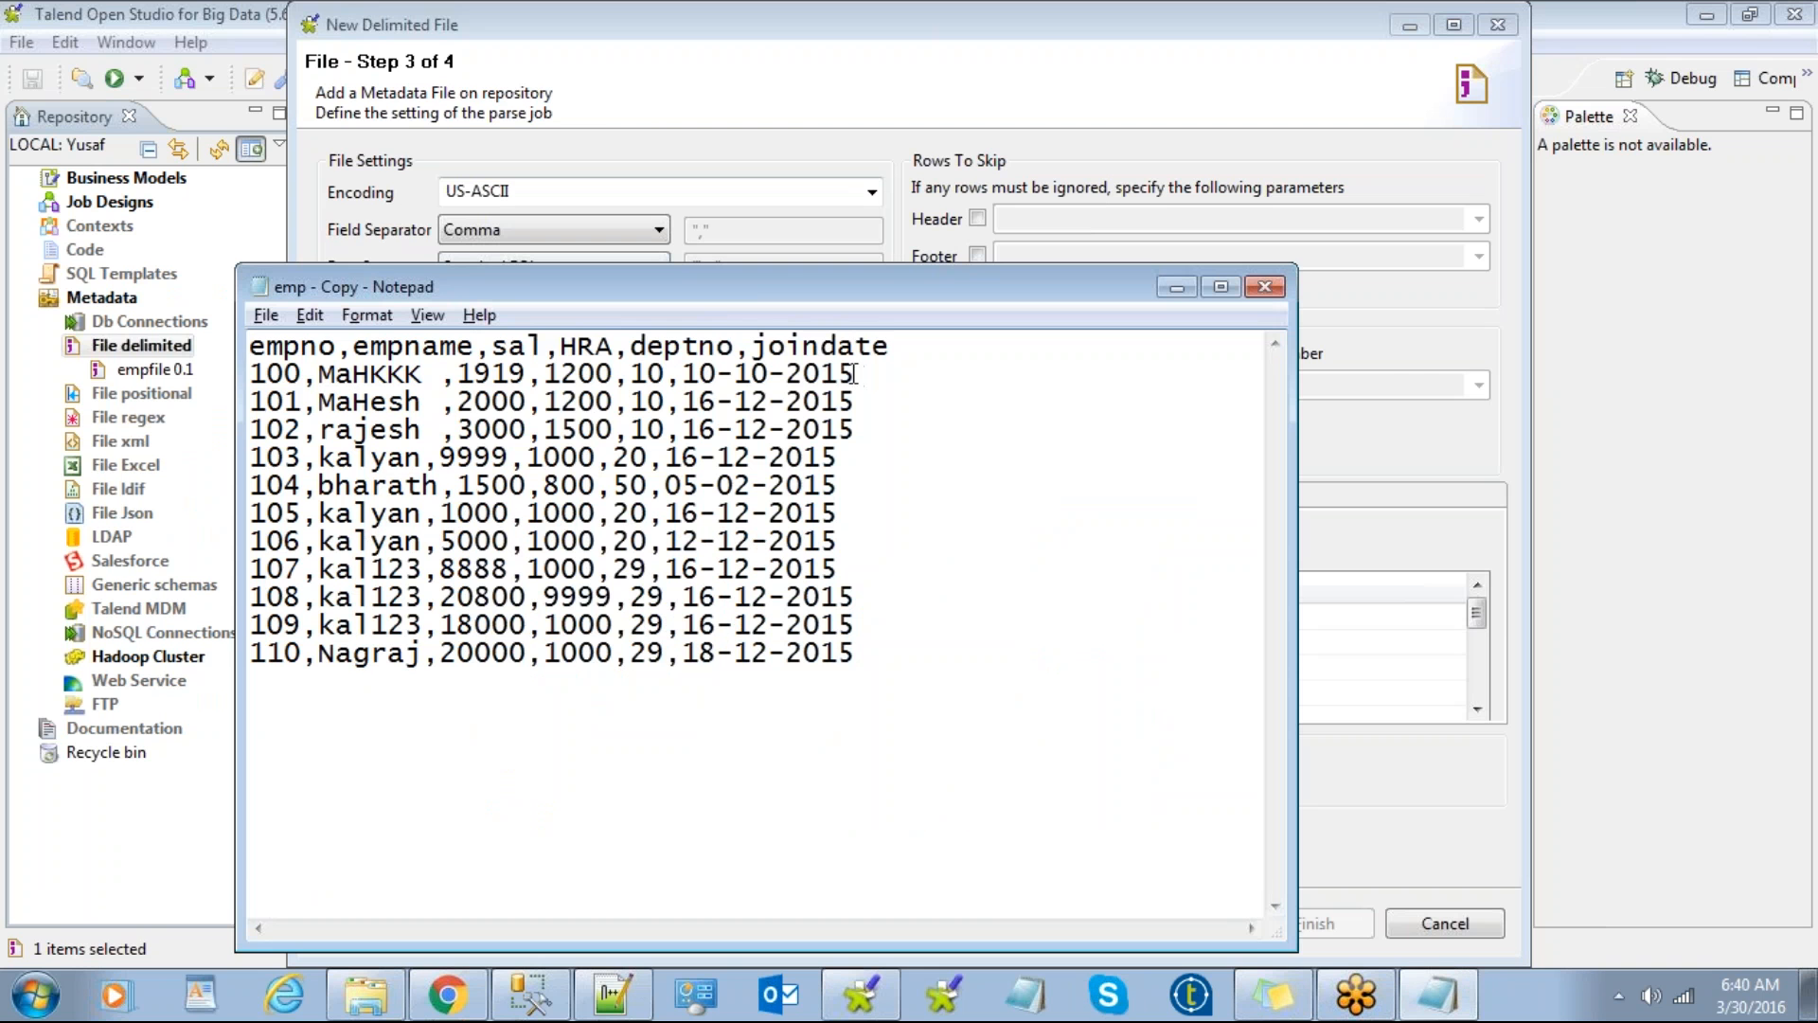
left_click_drag(813, 287, 1032, 336)
left_click(1394, 338)
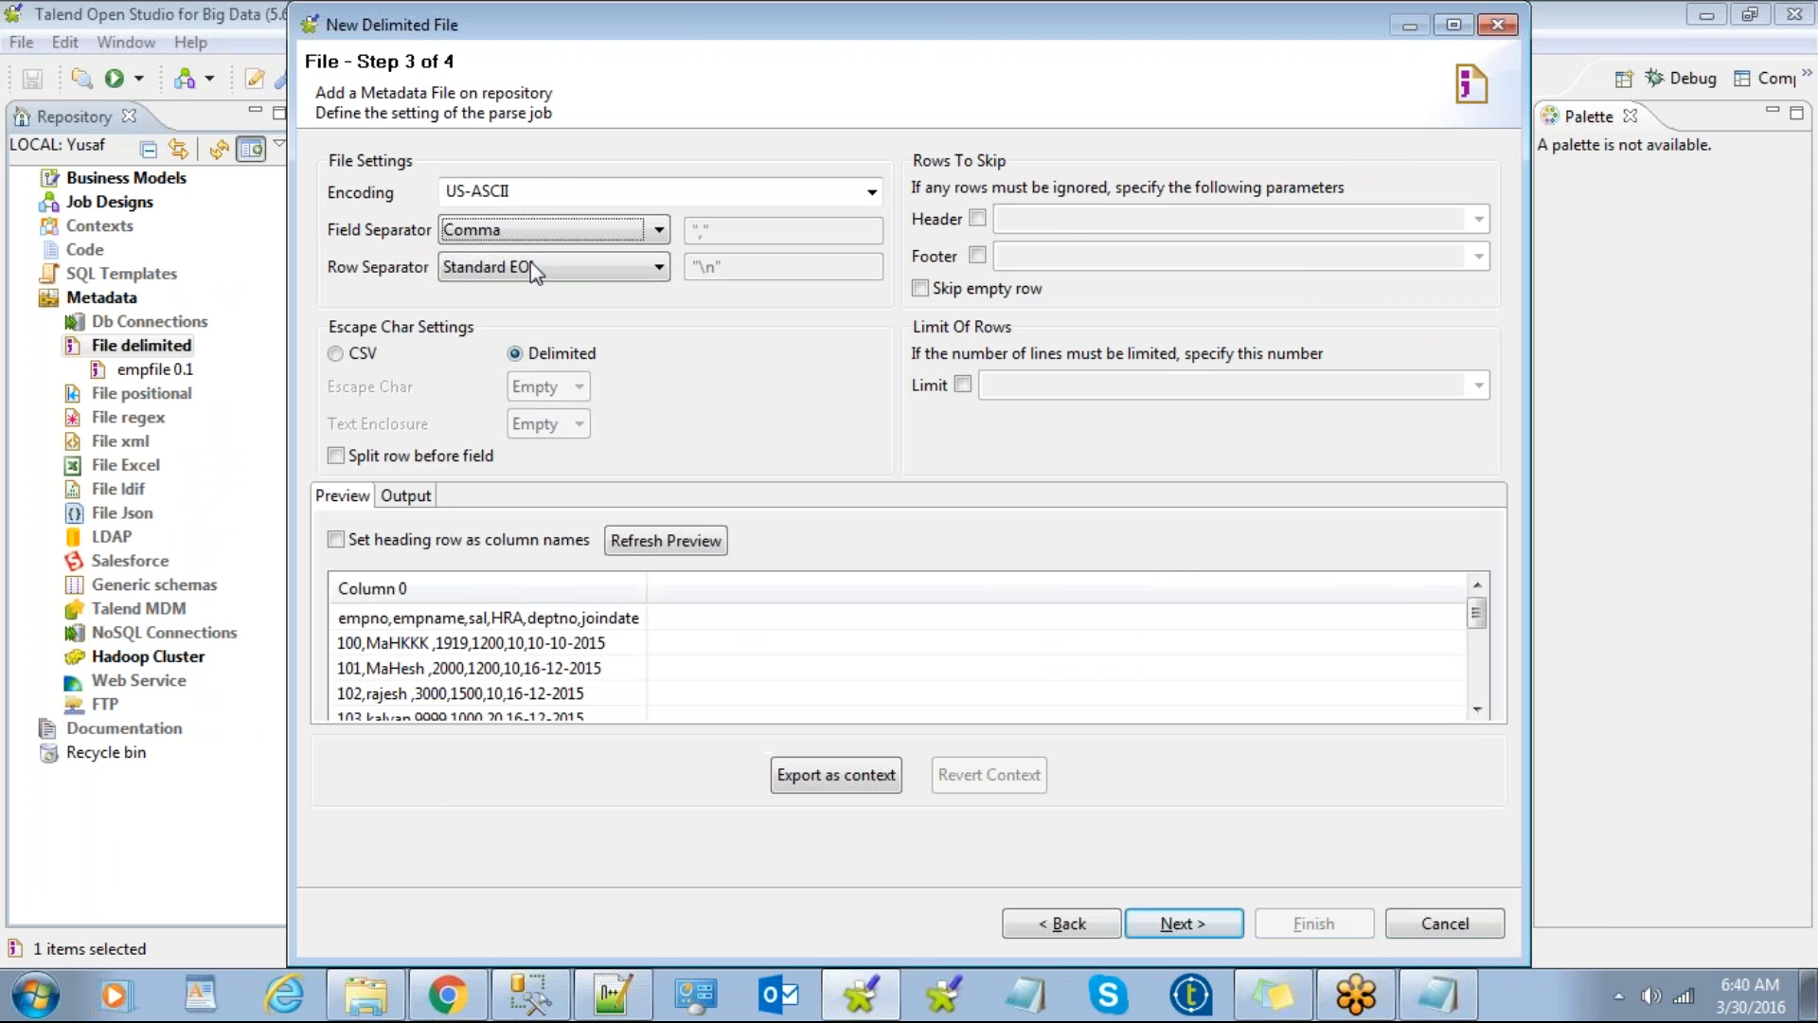
left_click(612, 268)
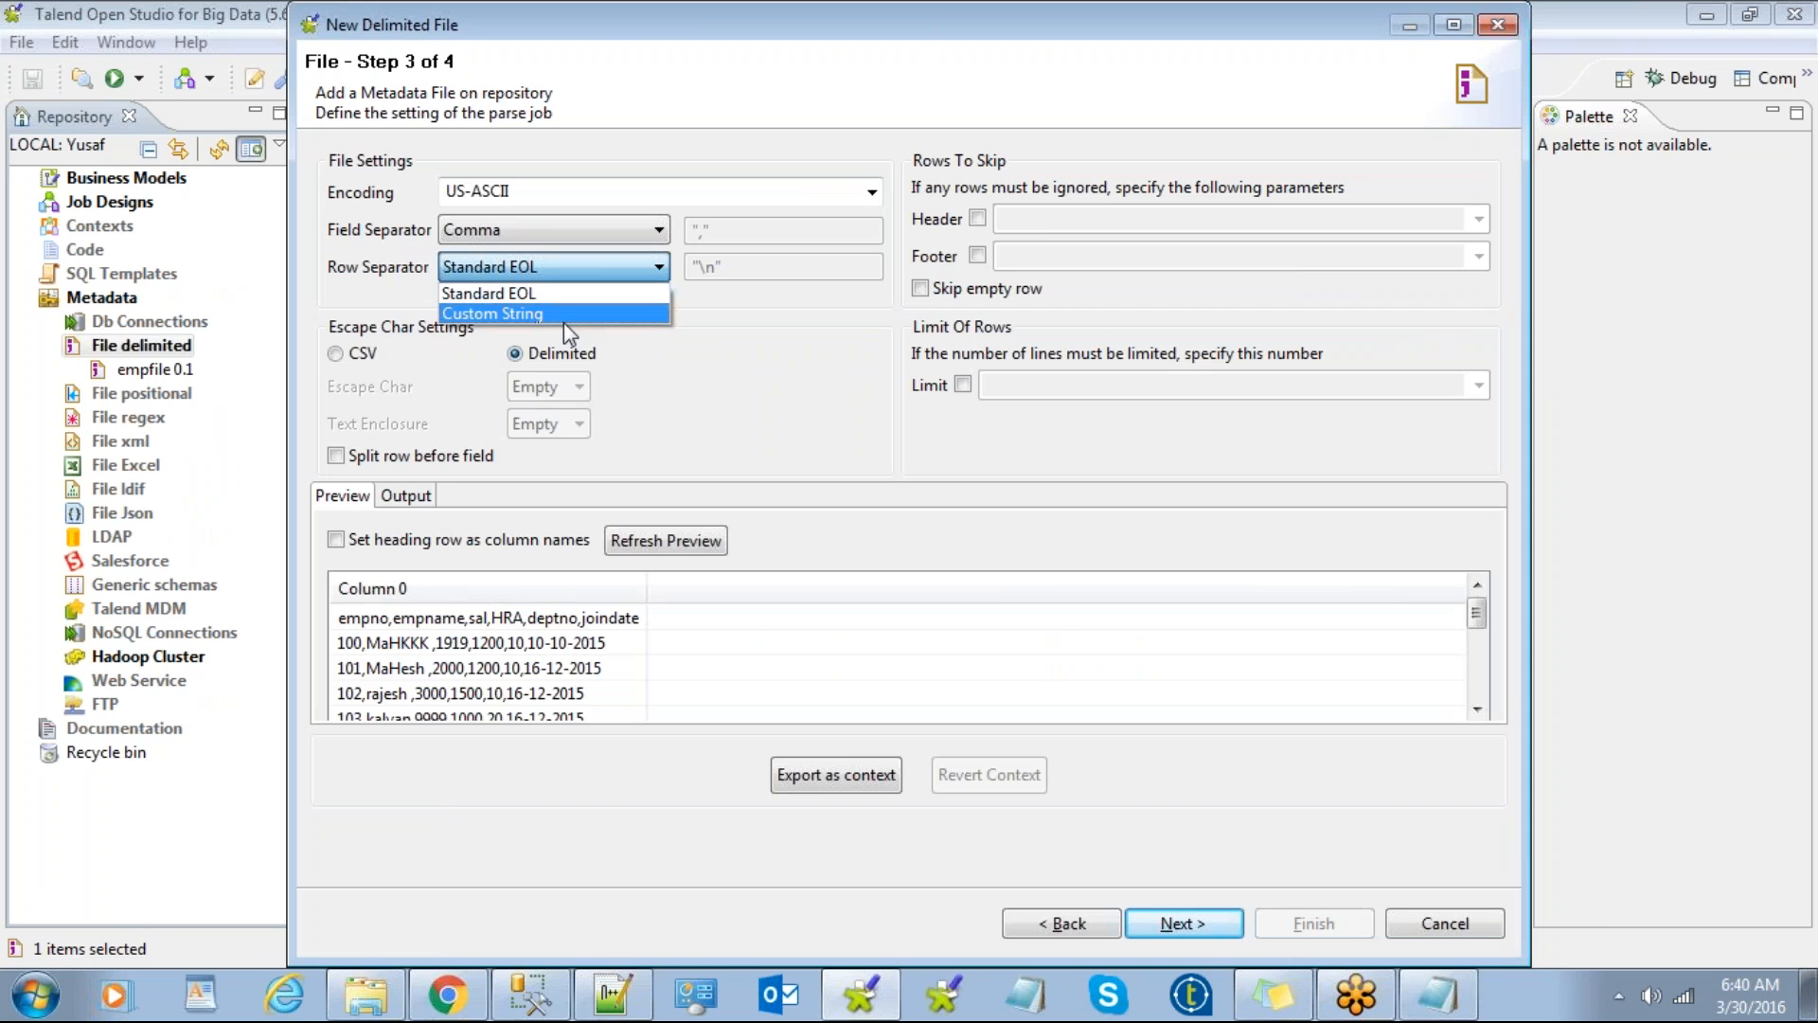
left_click(759, 332)
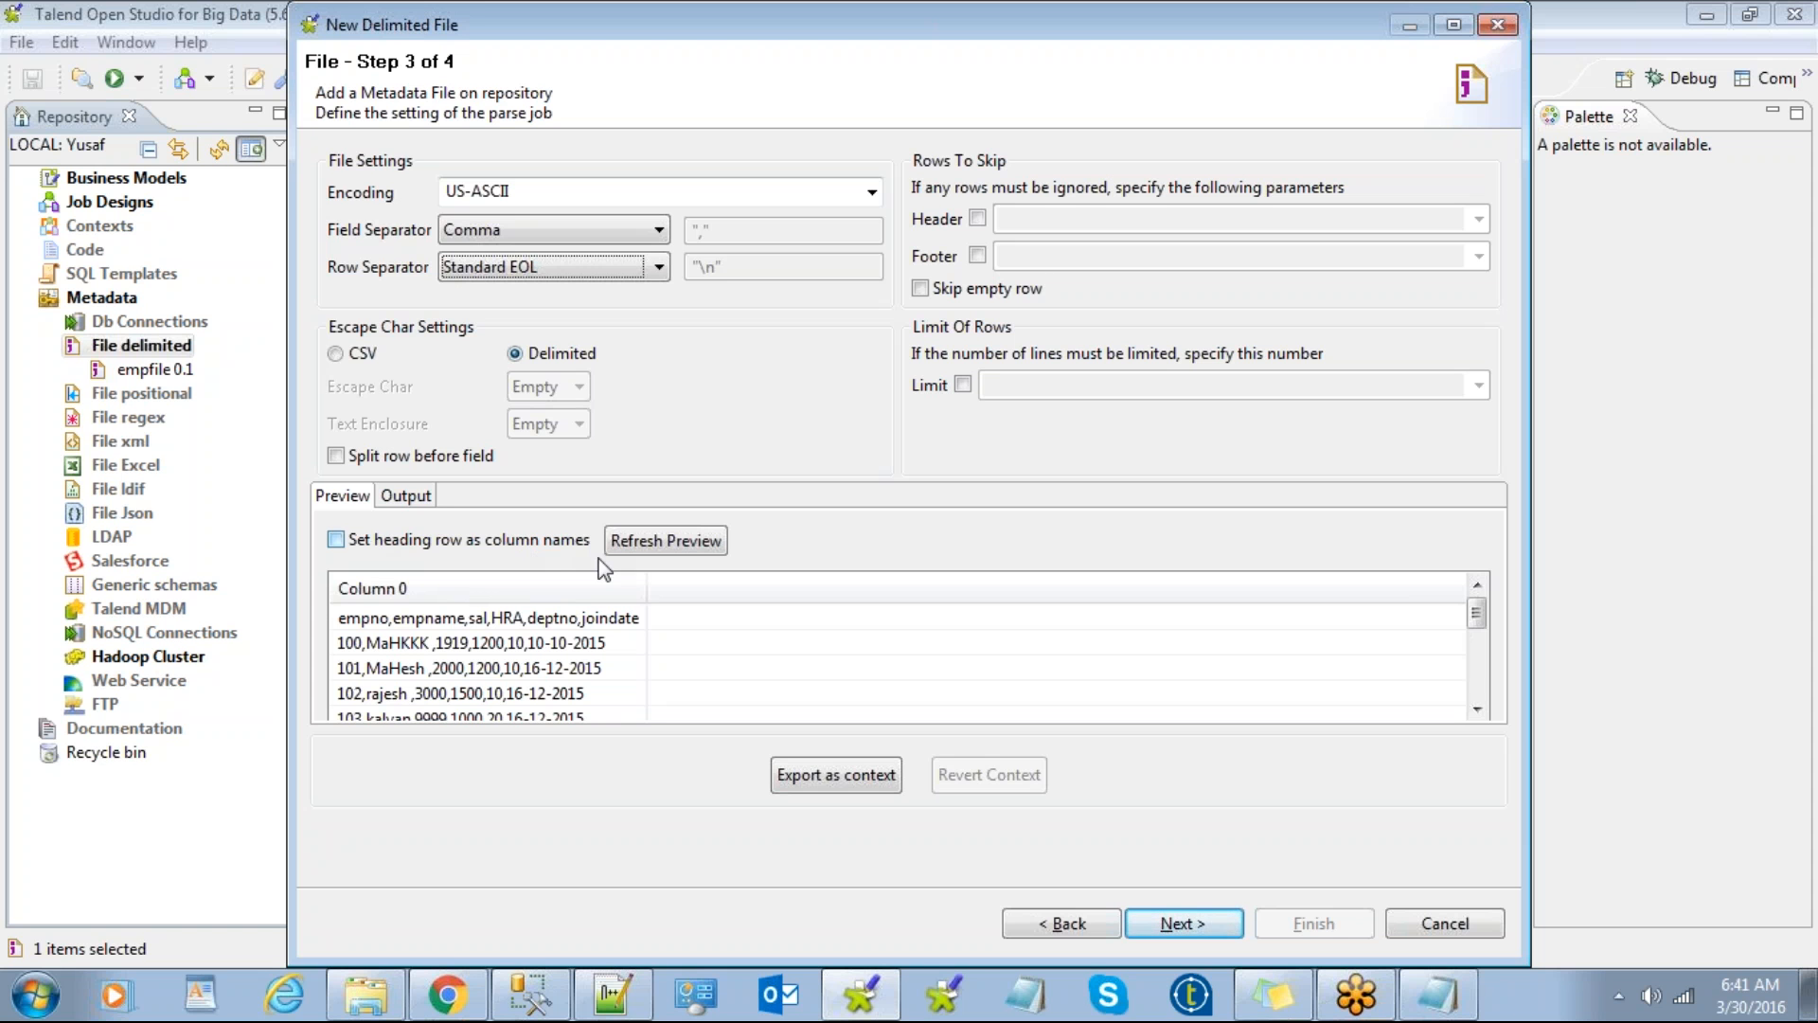
Step: Use the first row as column names, refresh the preview, and skip empty rows
left_click(337, 540)
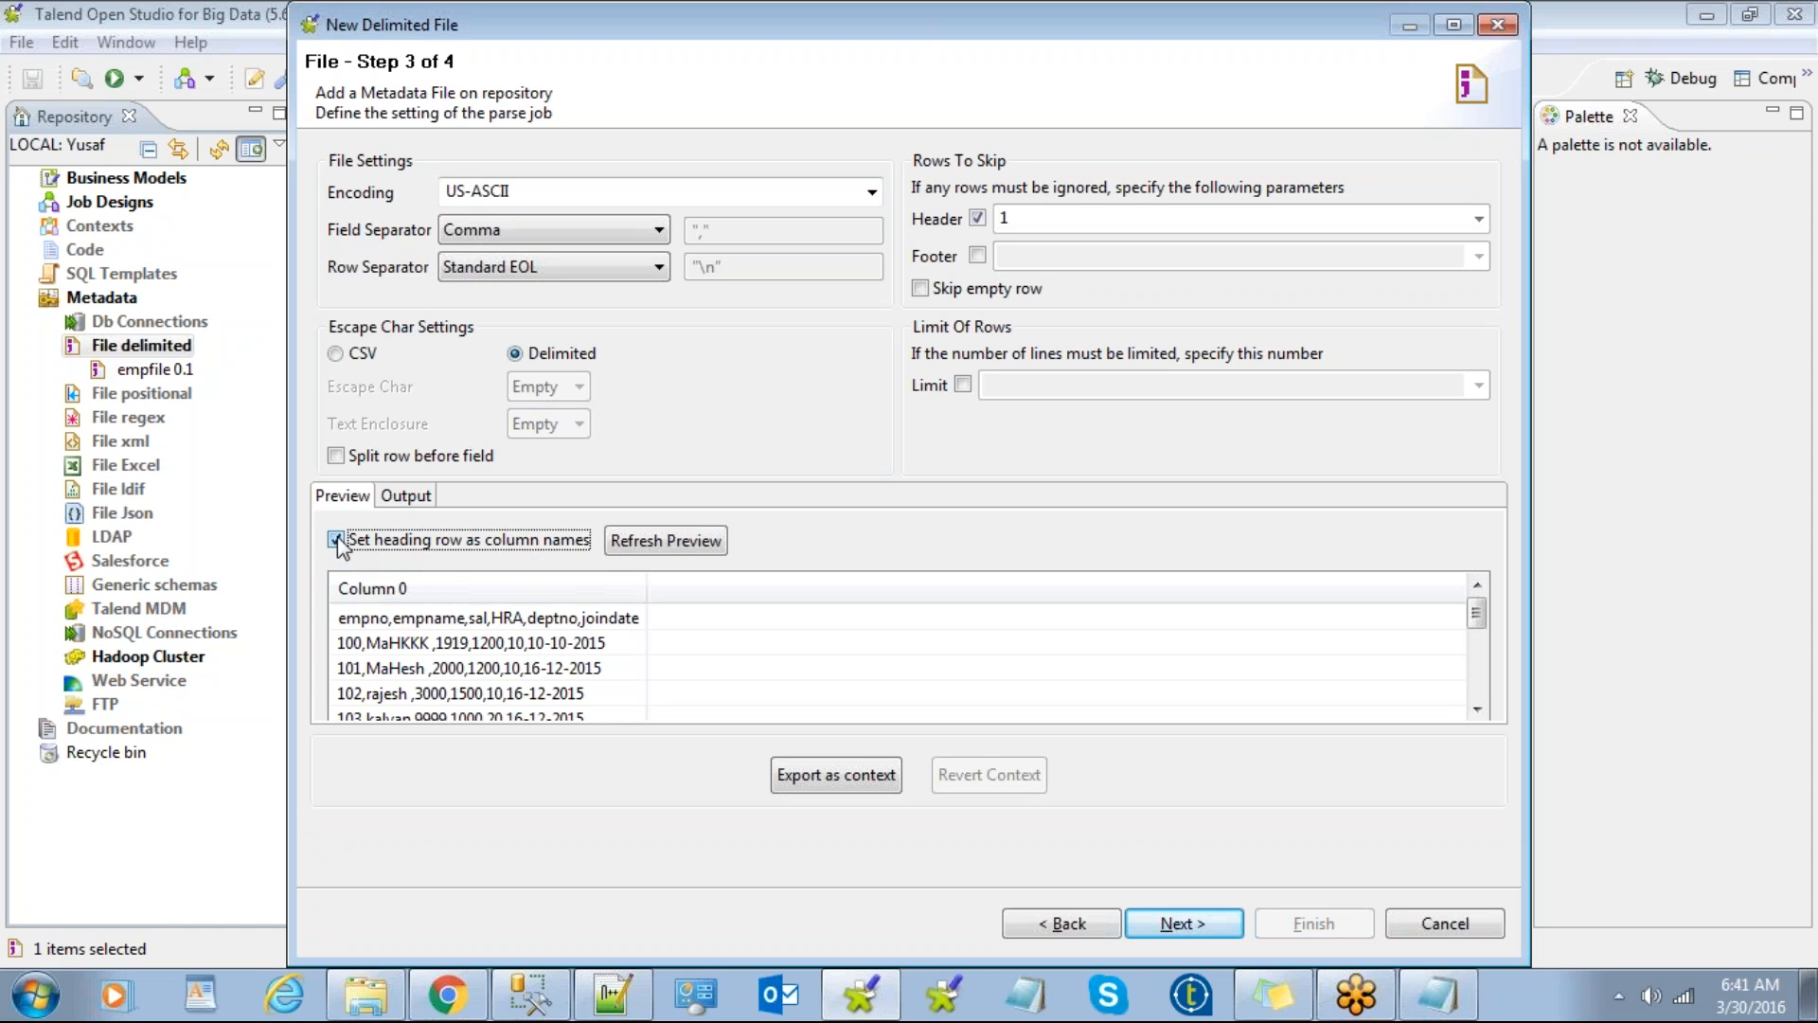
left_click(663, 541)
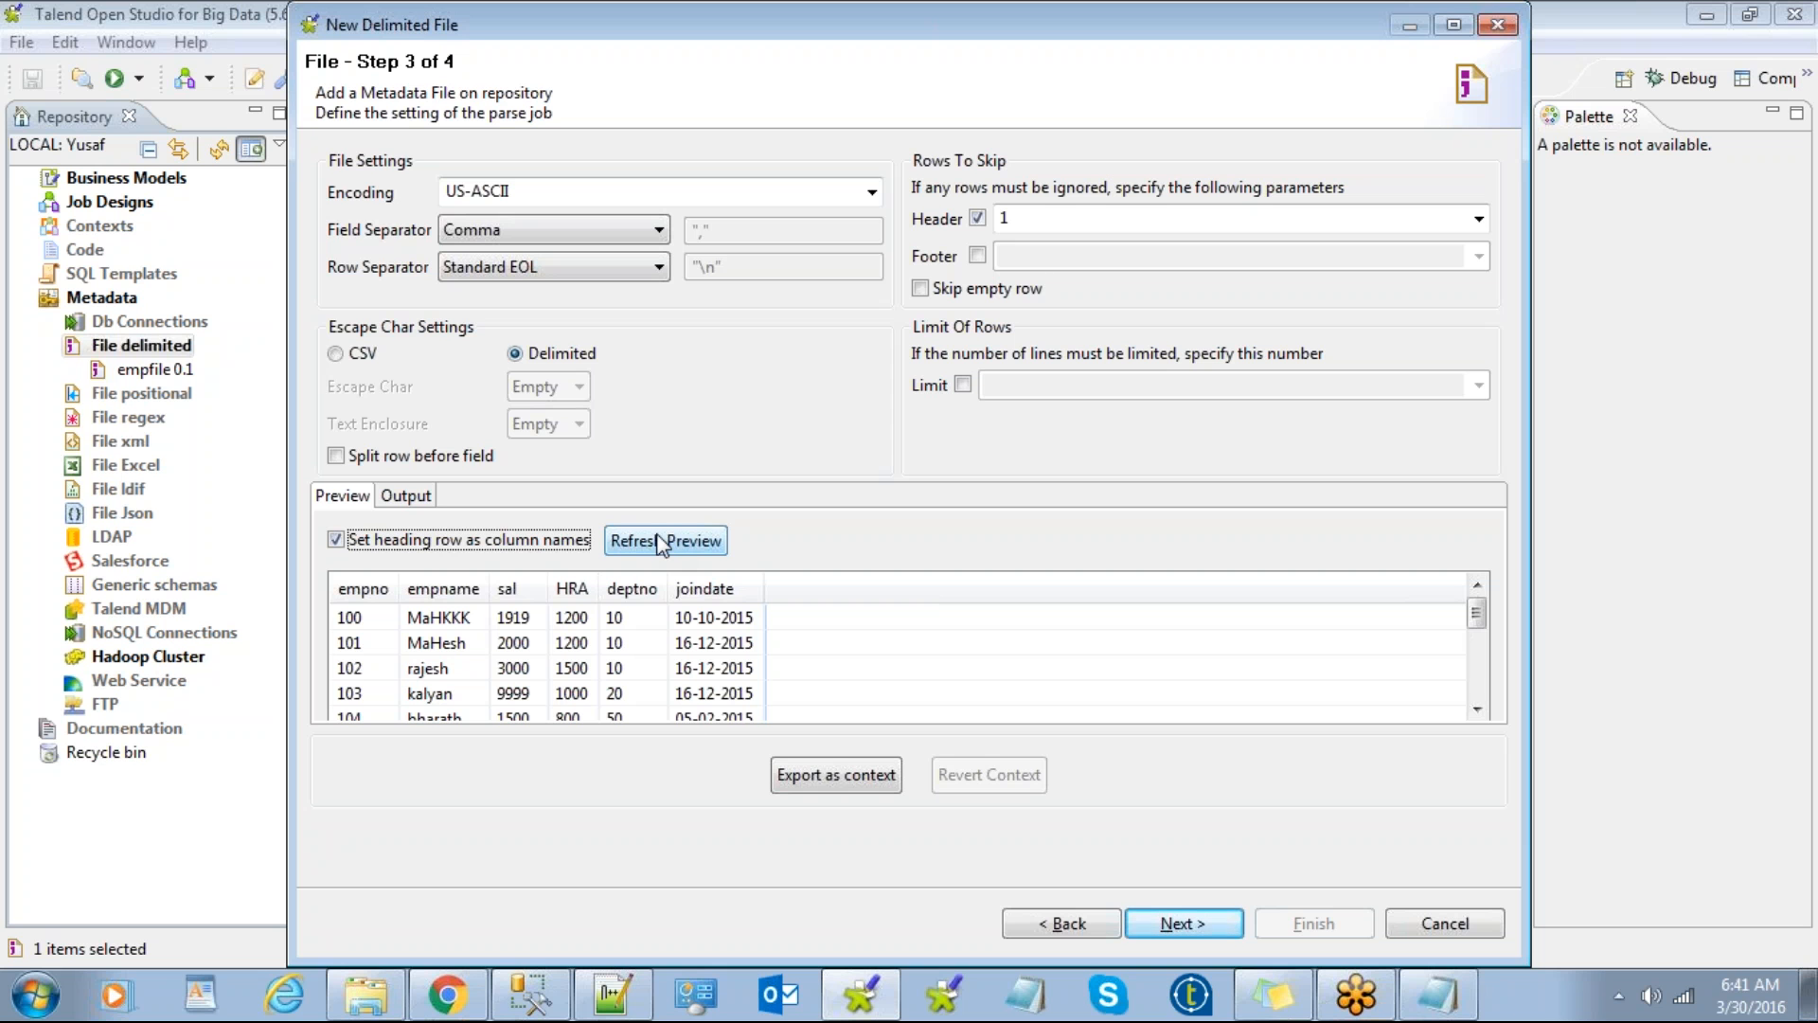
left_click(662, 542)
left_click(920, 288)
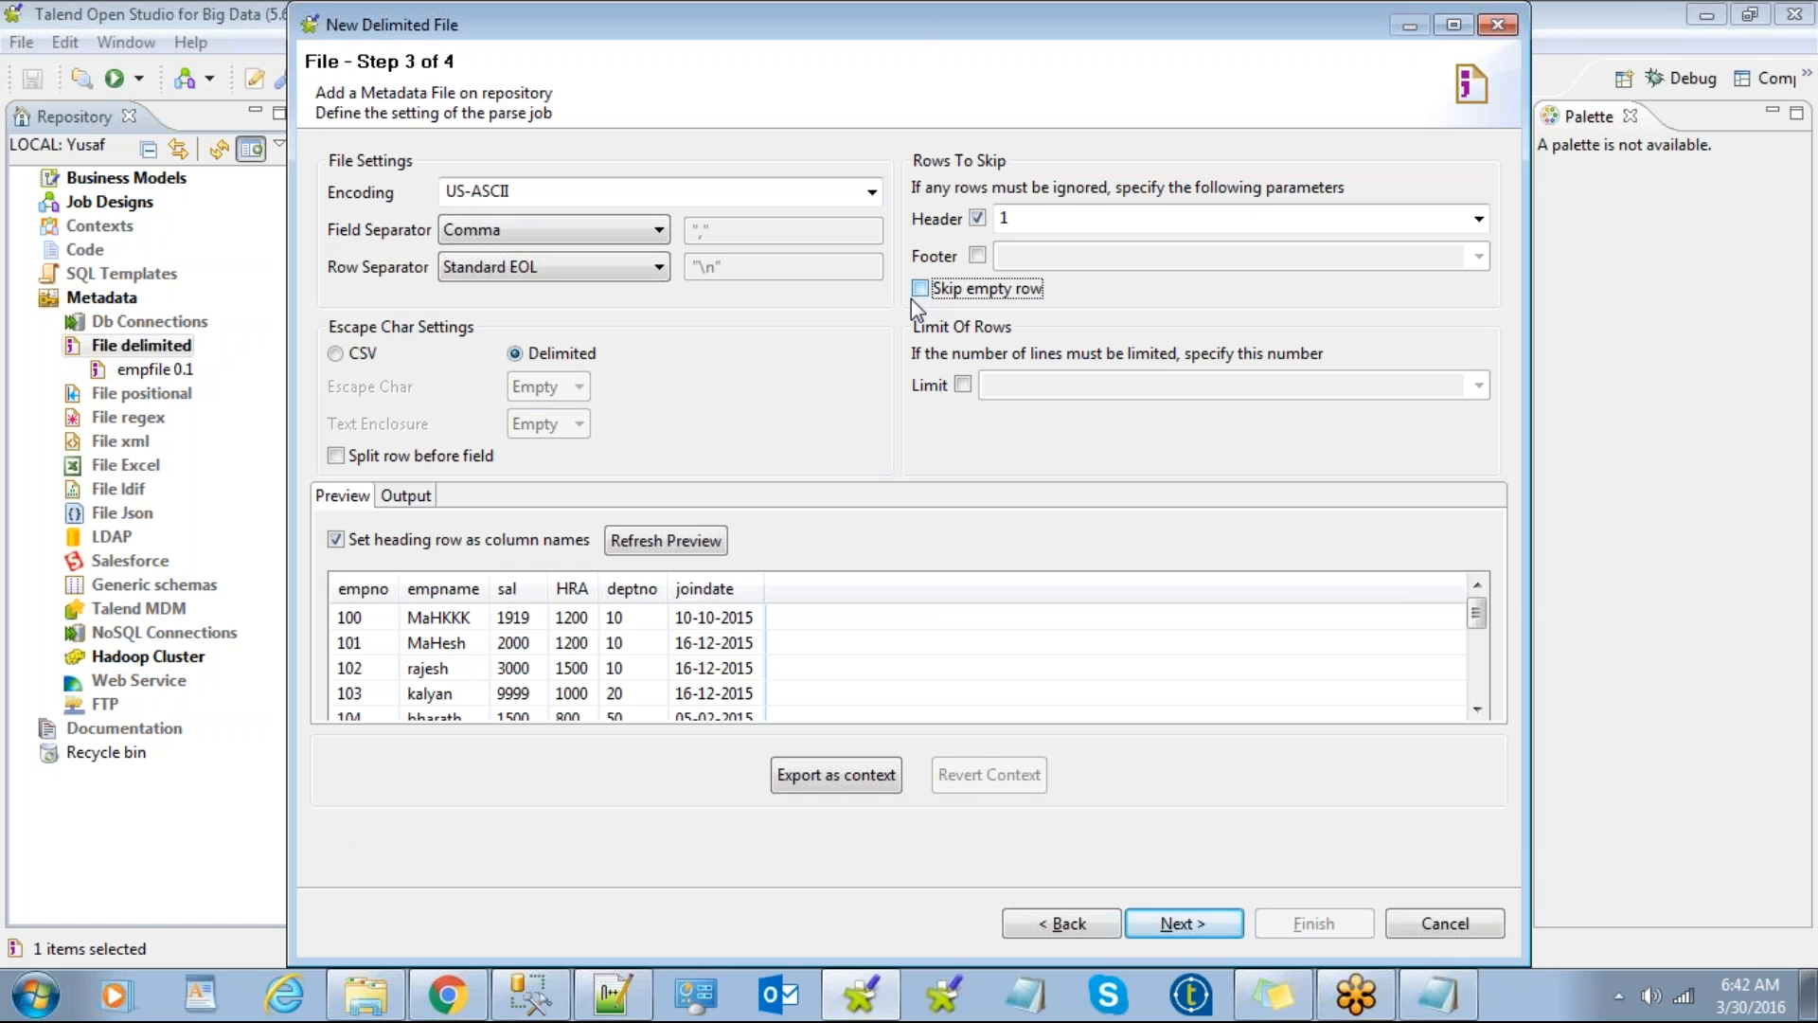
Step: Try footer skipping and a 1000-row limit, leave both off, and reach the schema step
left_click(977, 256)
left_click(977, 255)
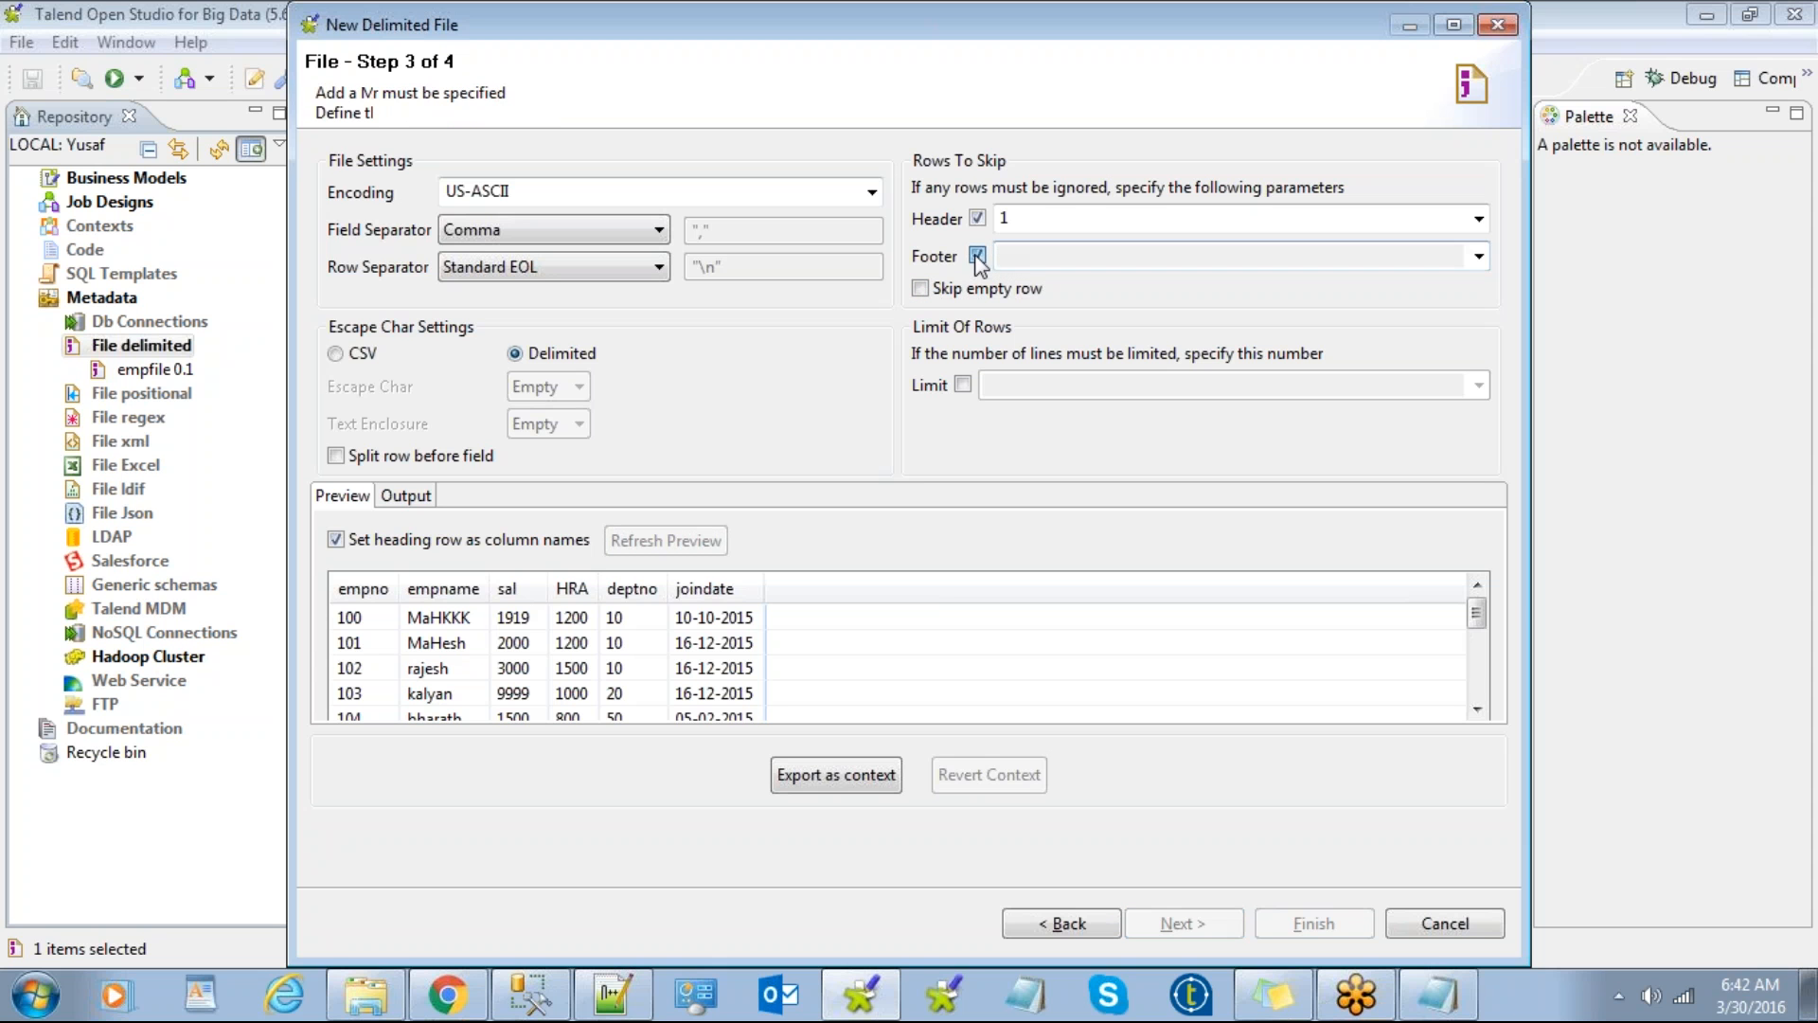
left_click(963, 387)
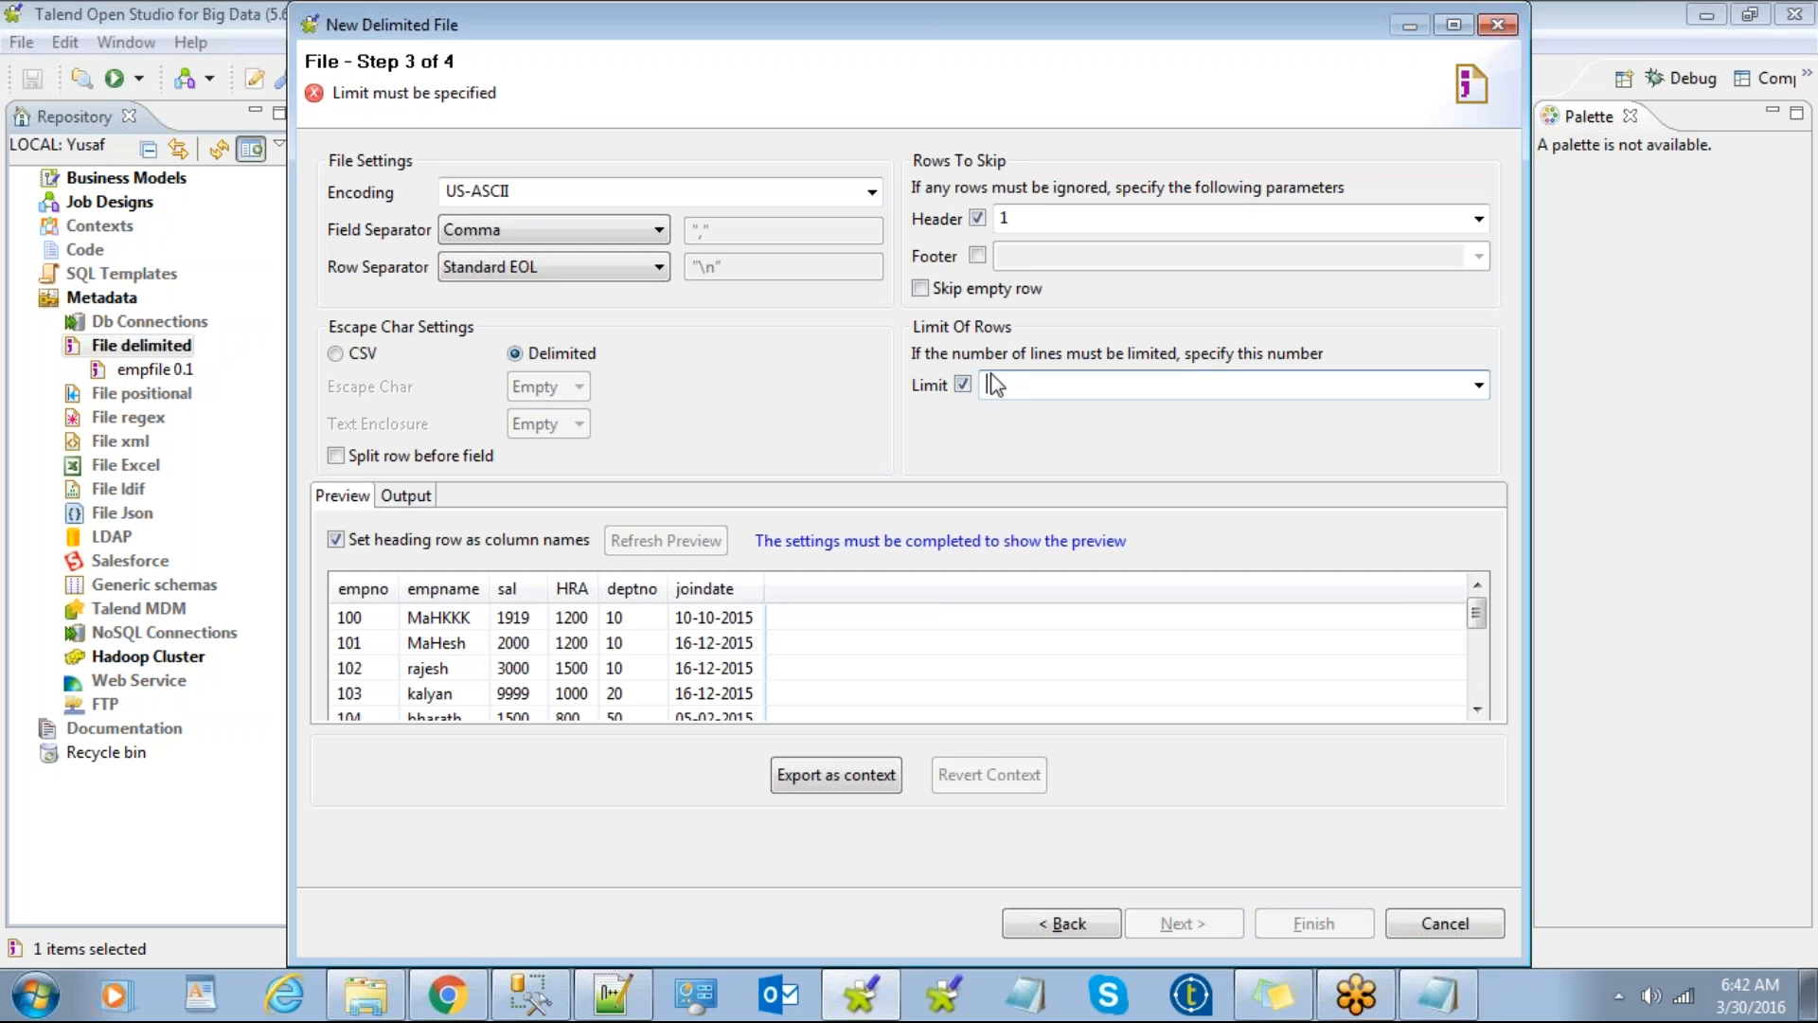
type("1000")
left_click(963, 384)
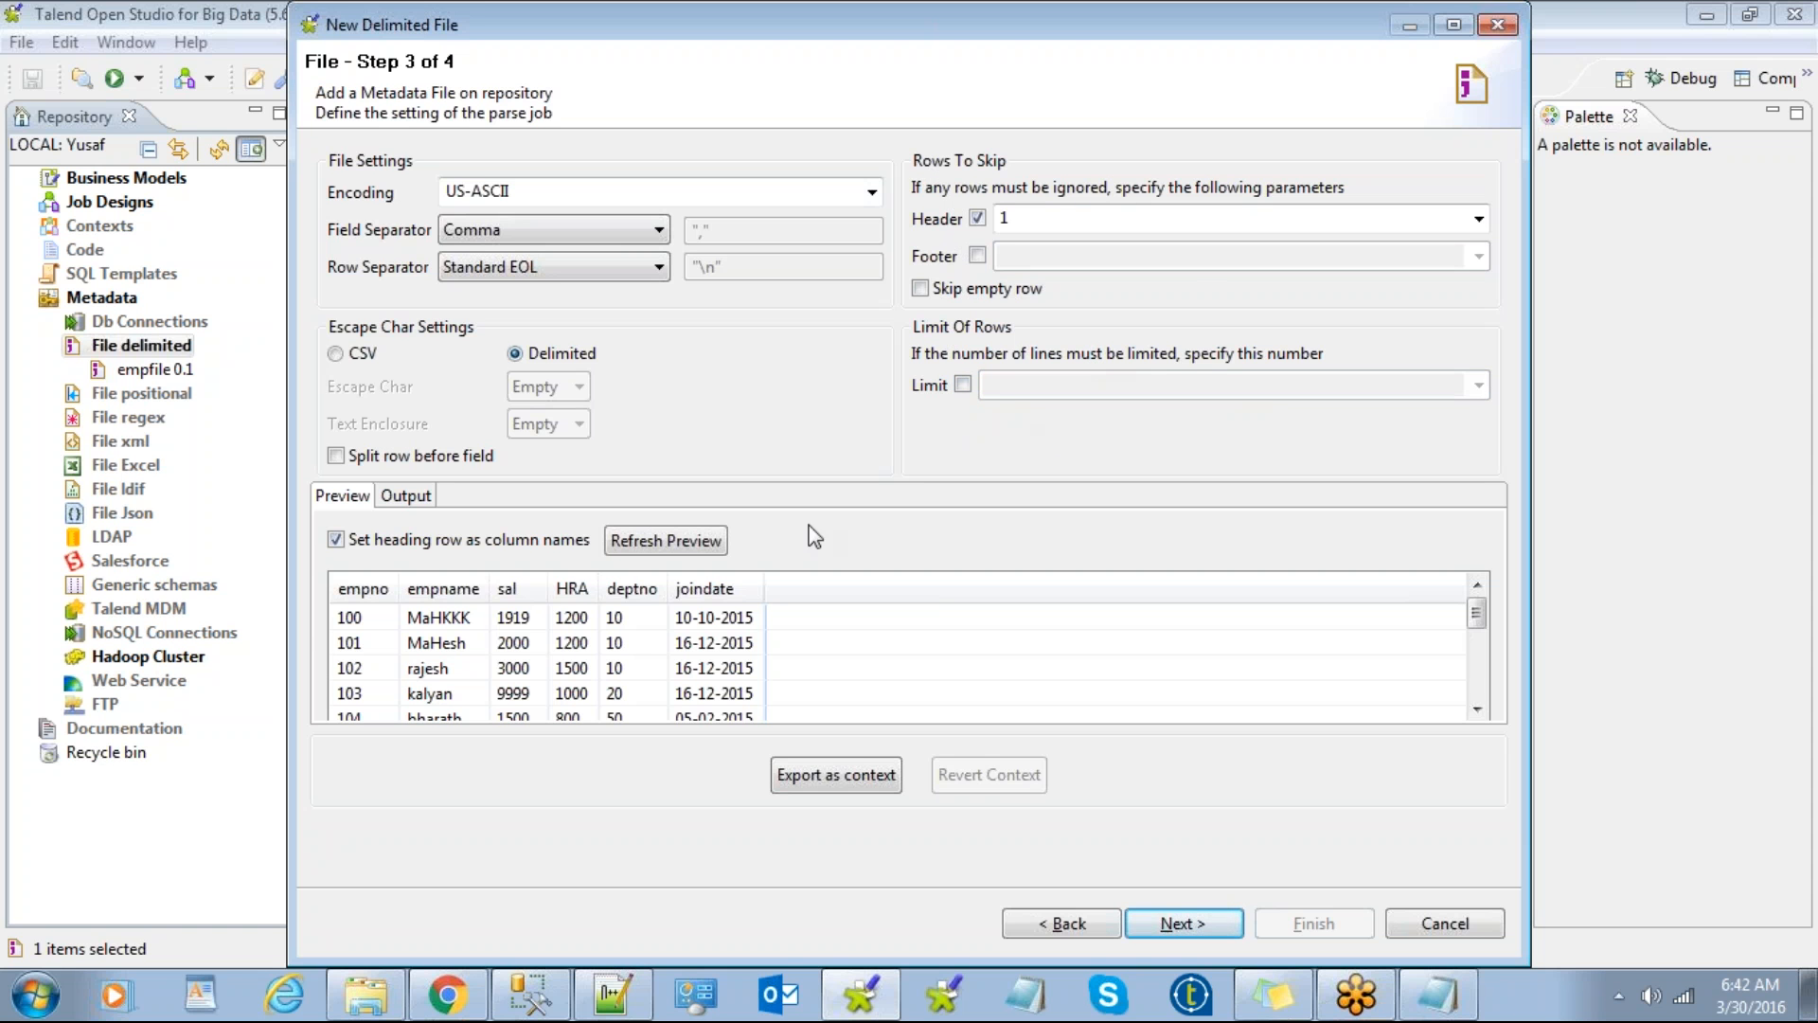
left_click(1167, 931)
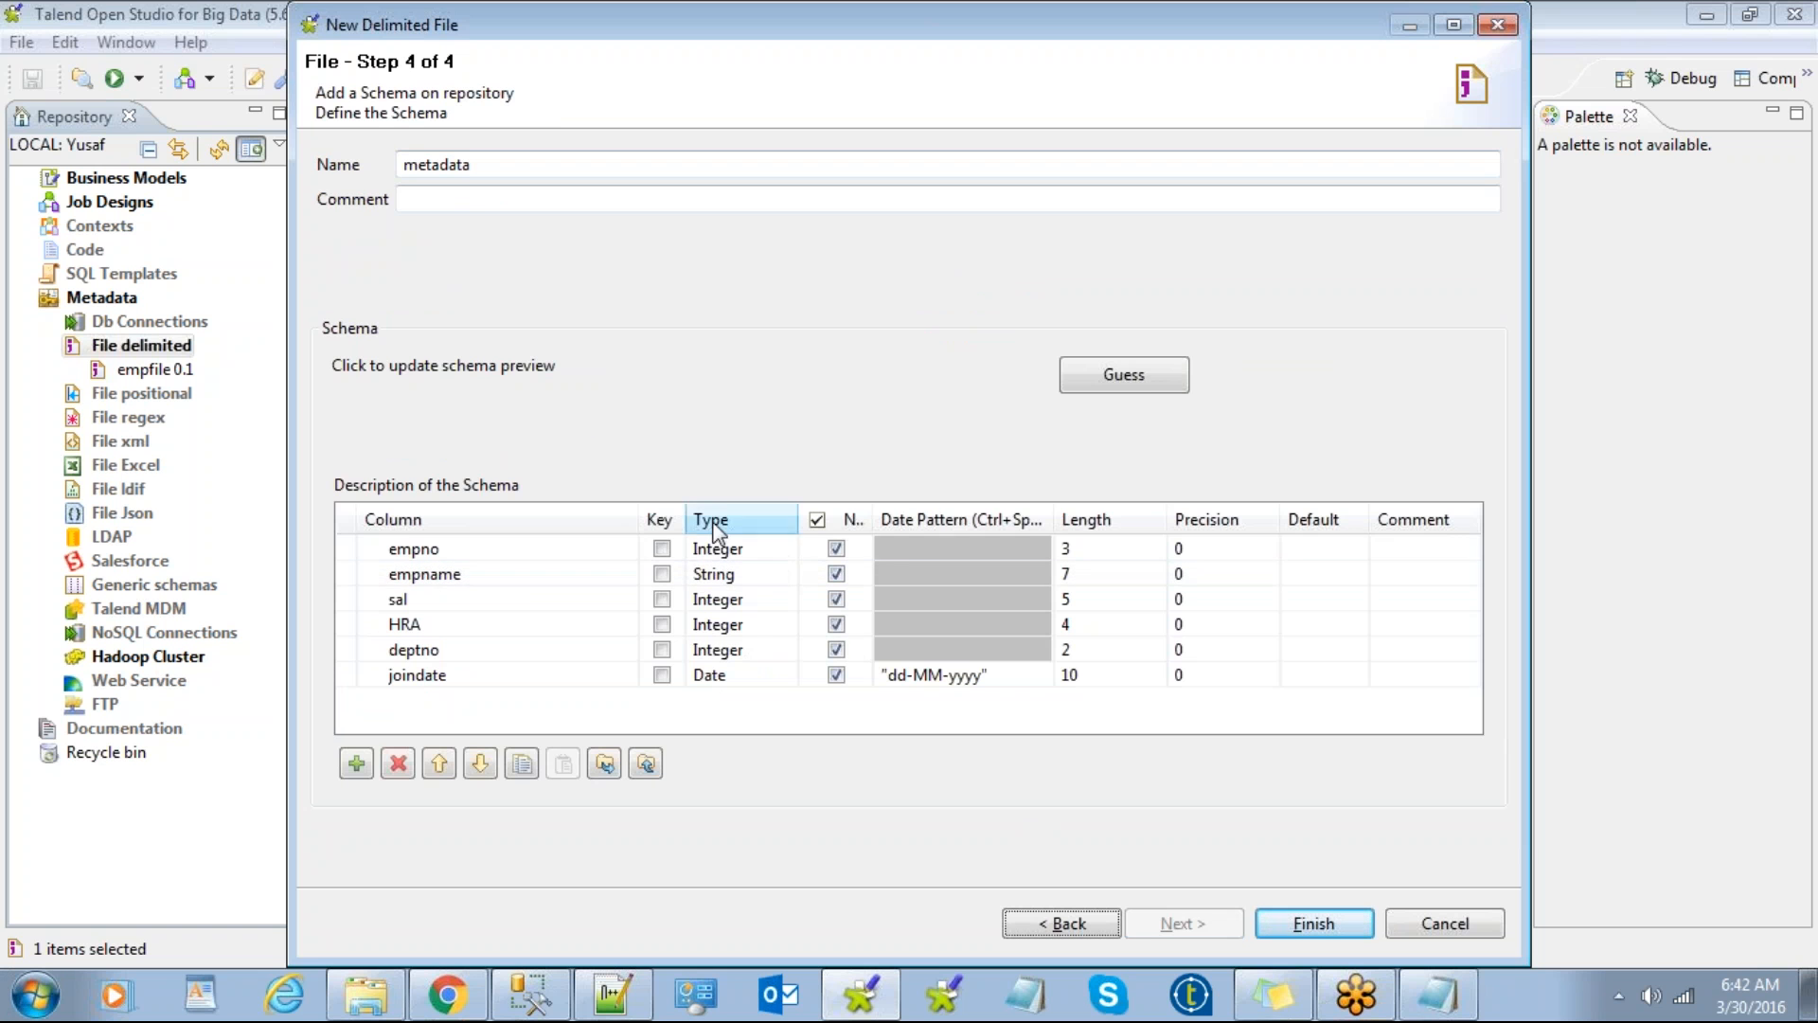
Step: Compare the schema with the emp - Copy rows in Notepad, close Notepad, and select empno's length
left_click(717, 650)
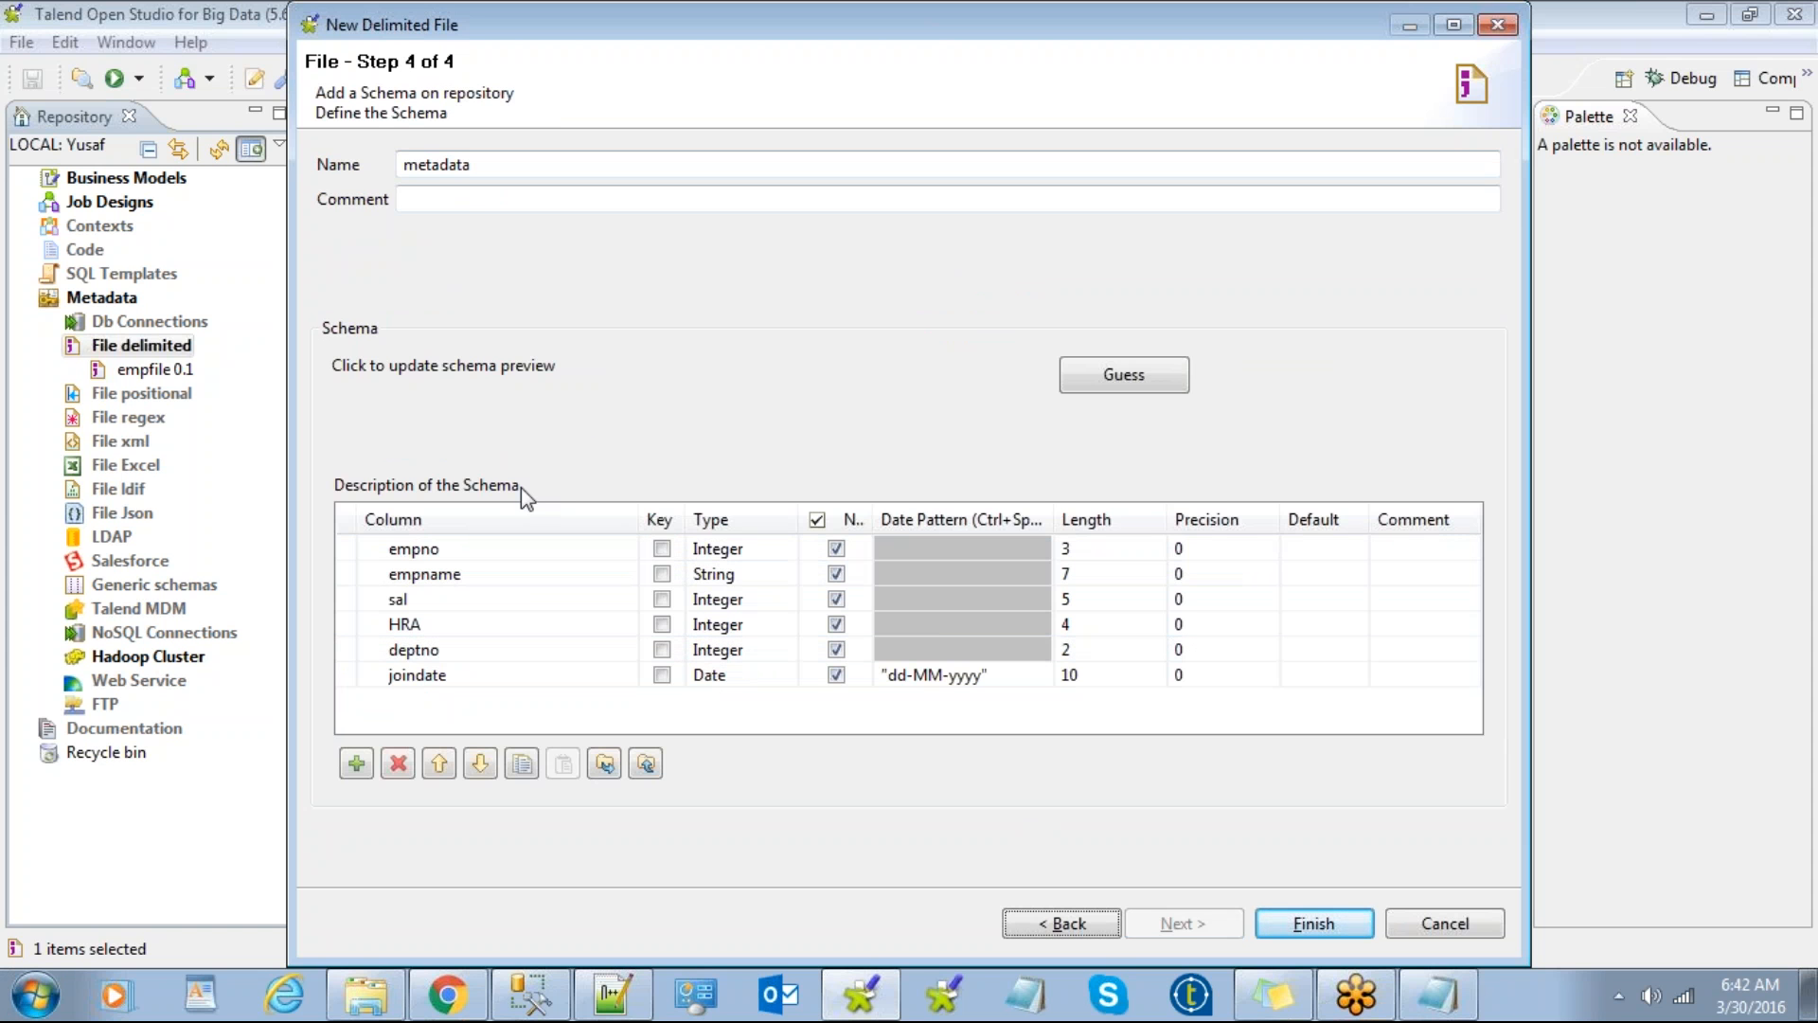
left_click(1441, 1010)
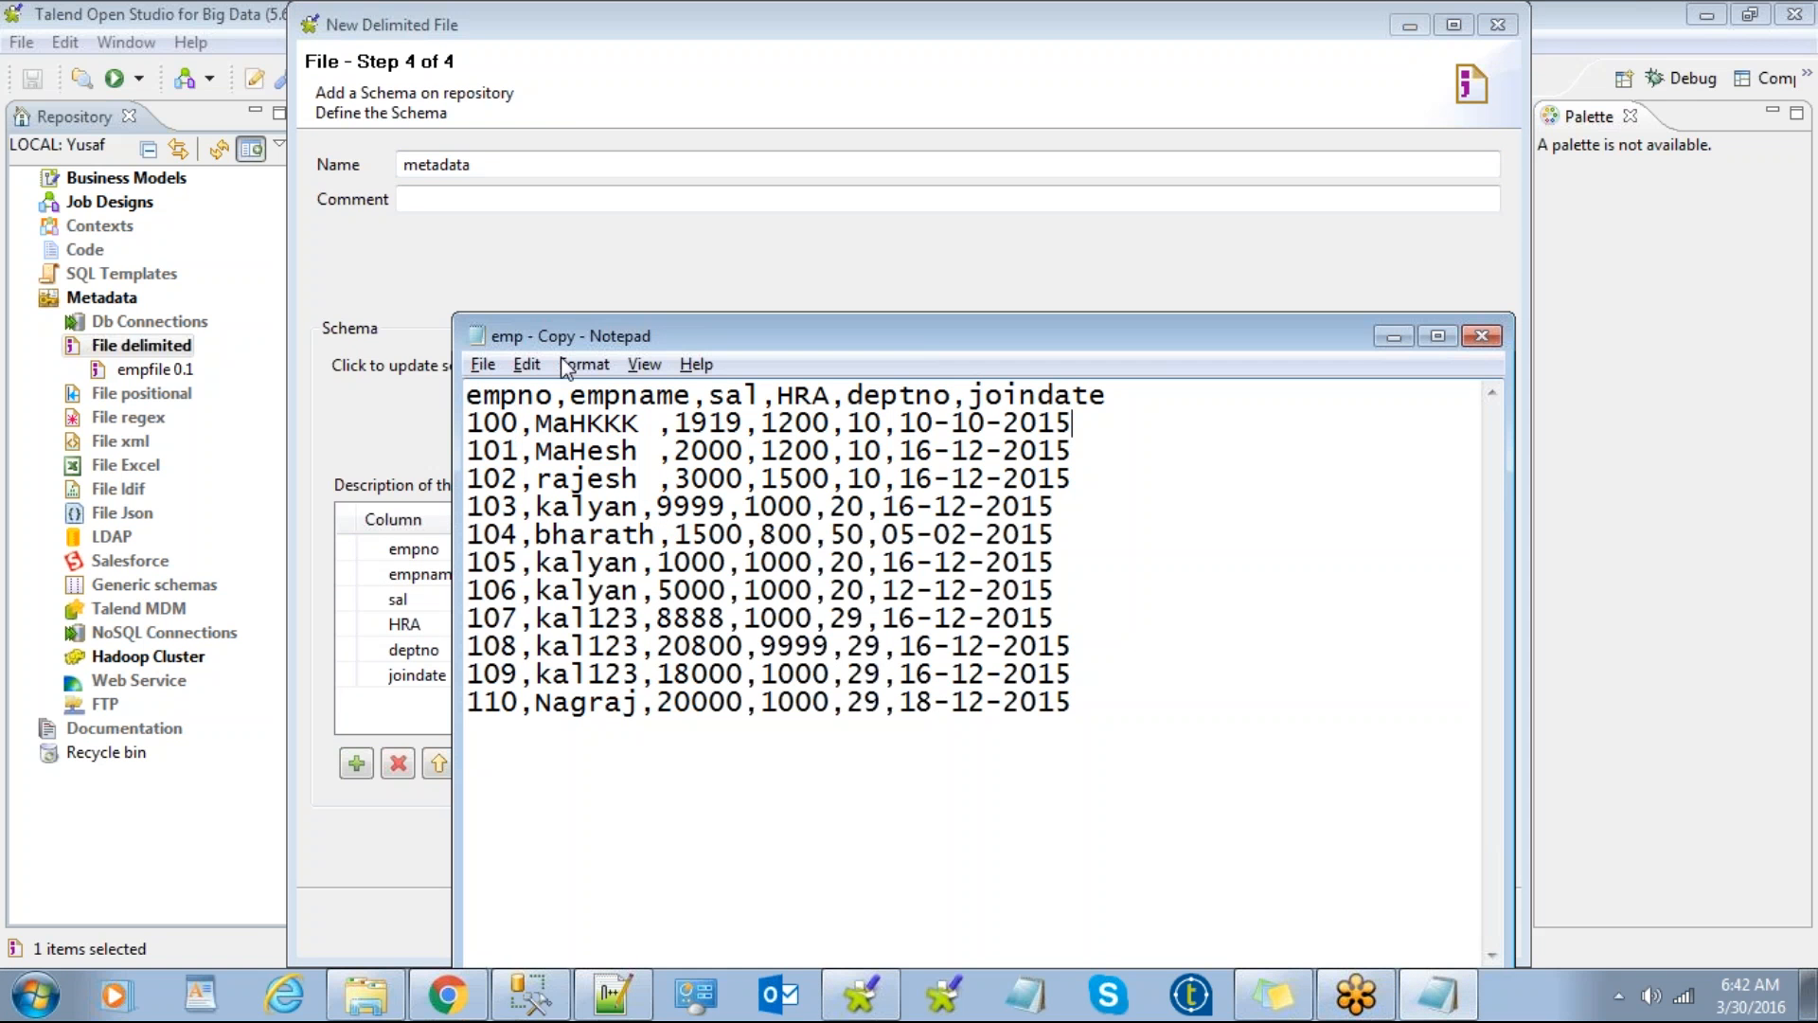
left_click(1101, 559)
left_click_drag(1101, 560, 472, 424)
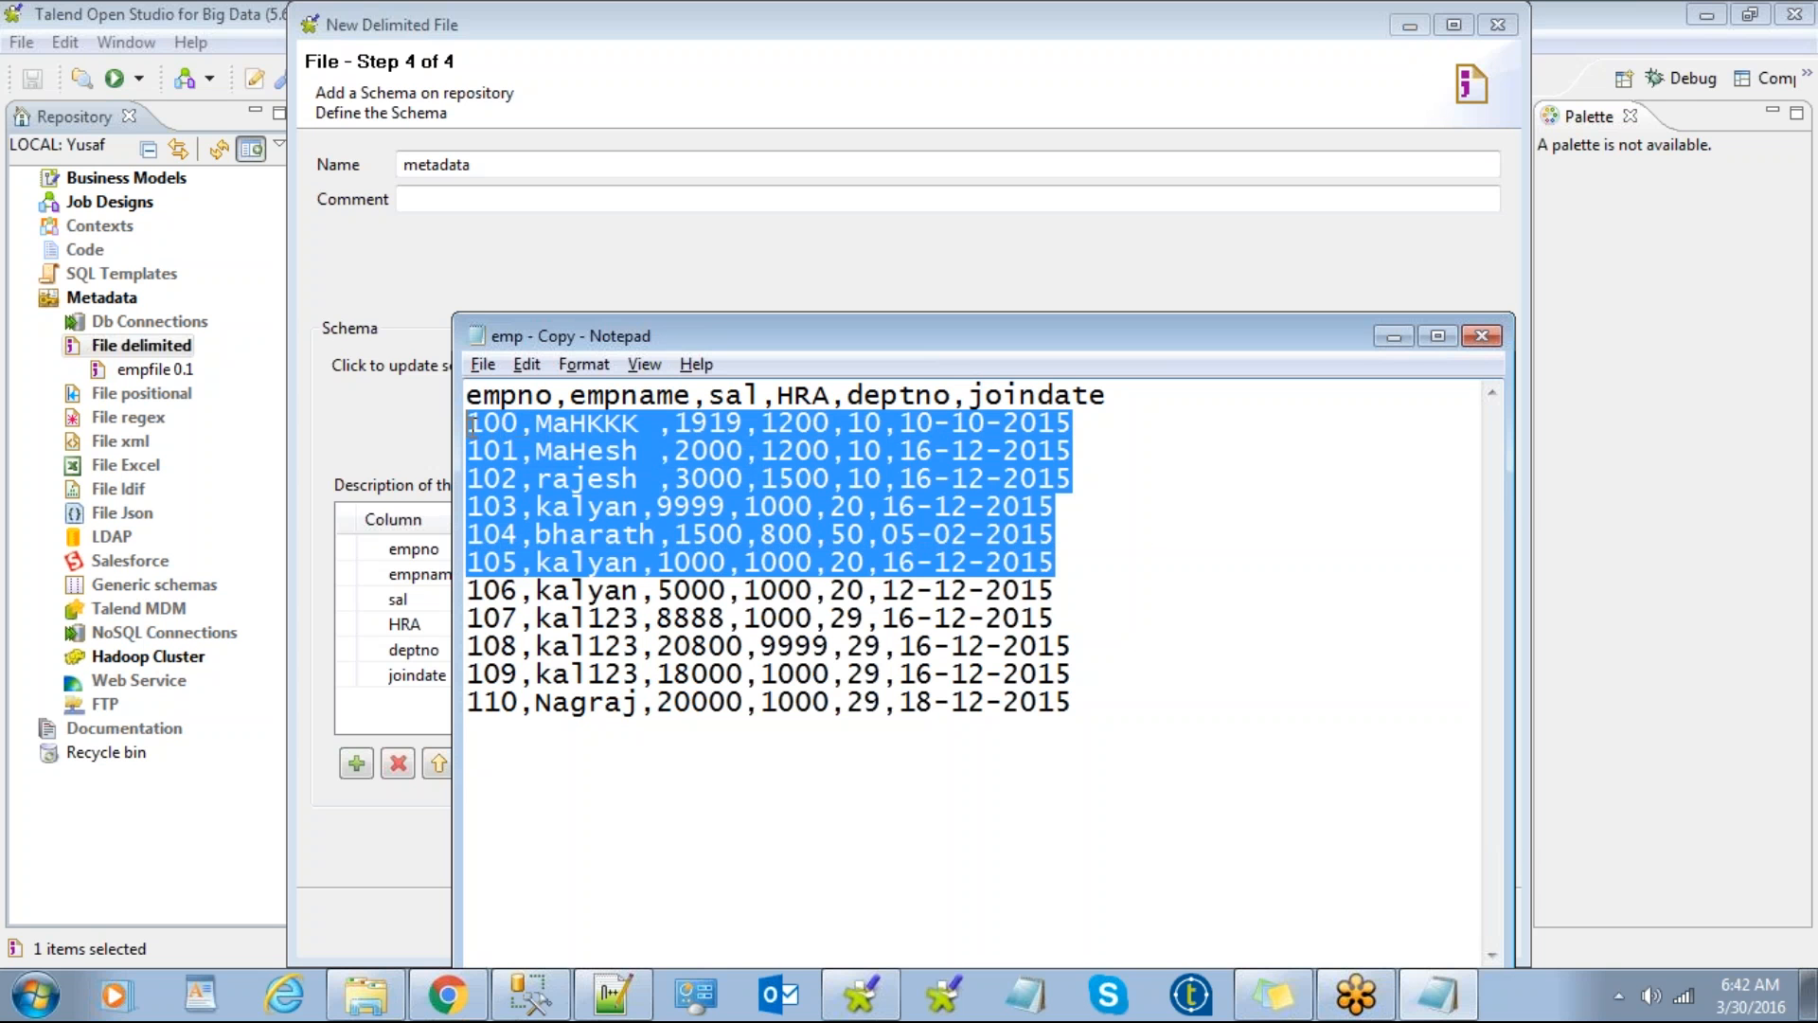
left_click(511, 493)
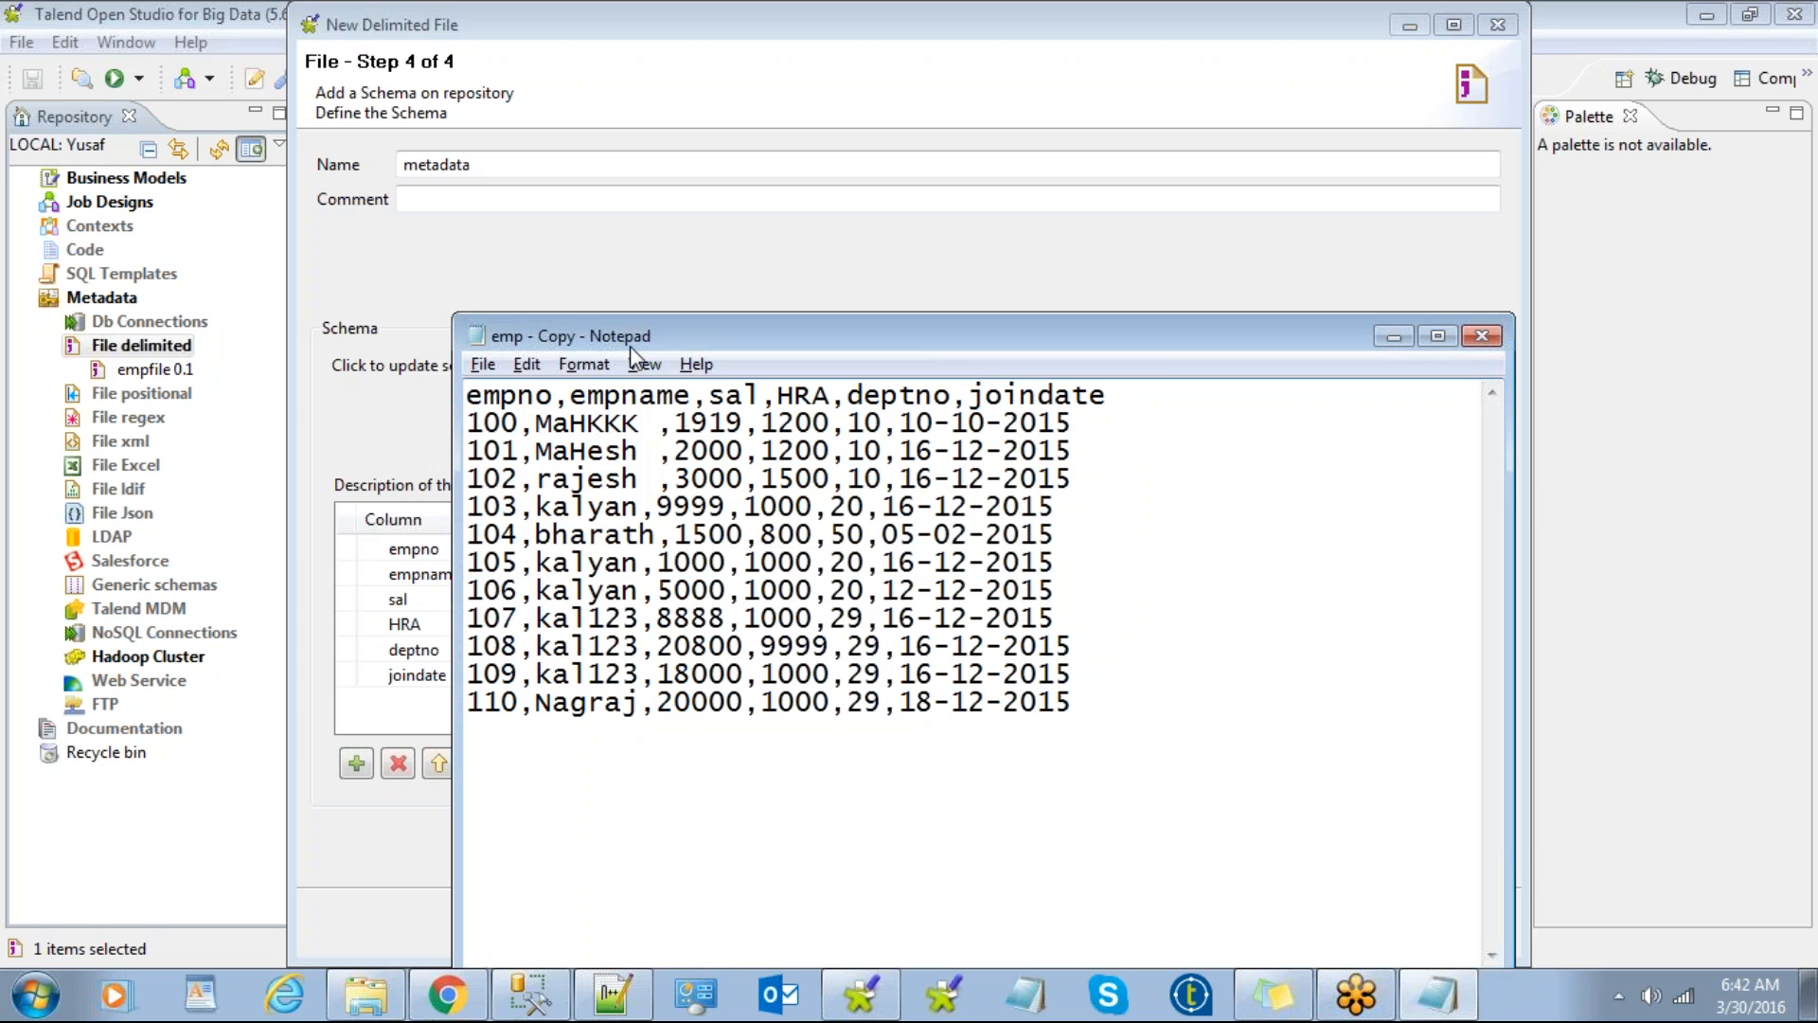
left_click_drag(637, 337, 1114, 326)
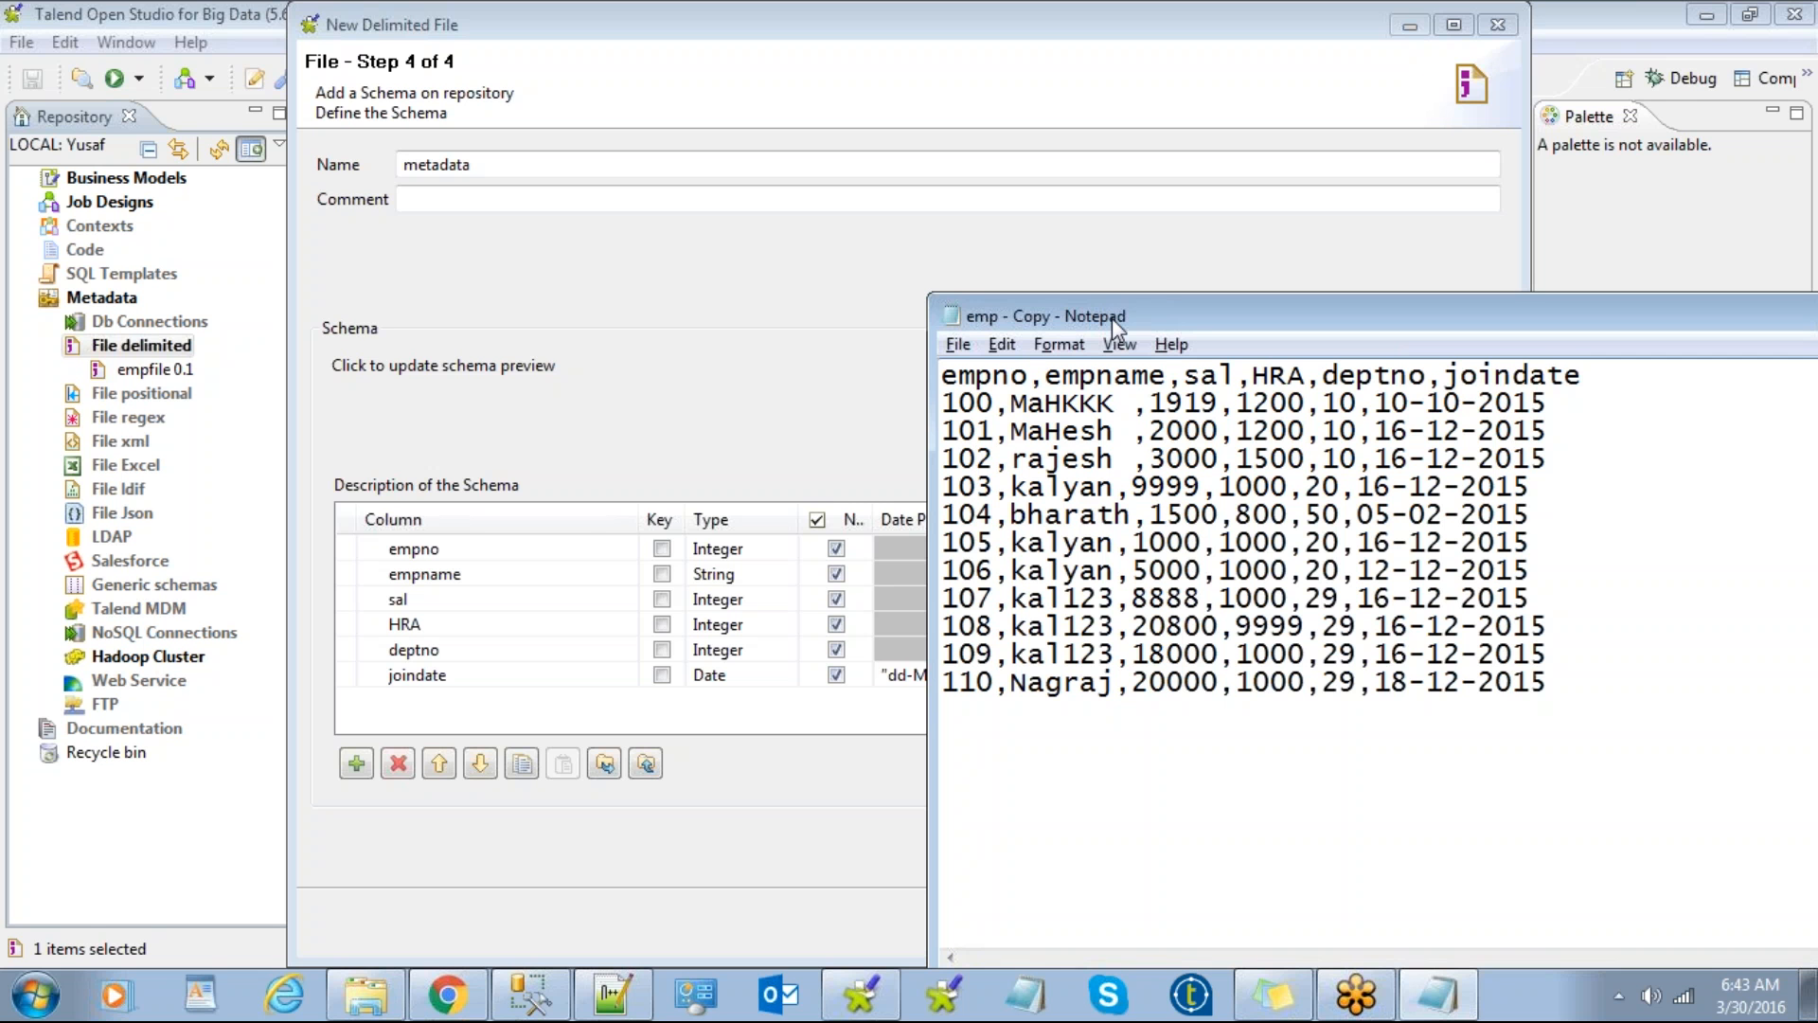
left_click_drag(1110, 317, 411, 174)
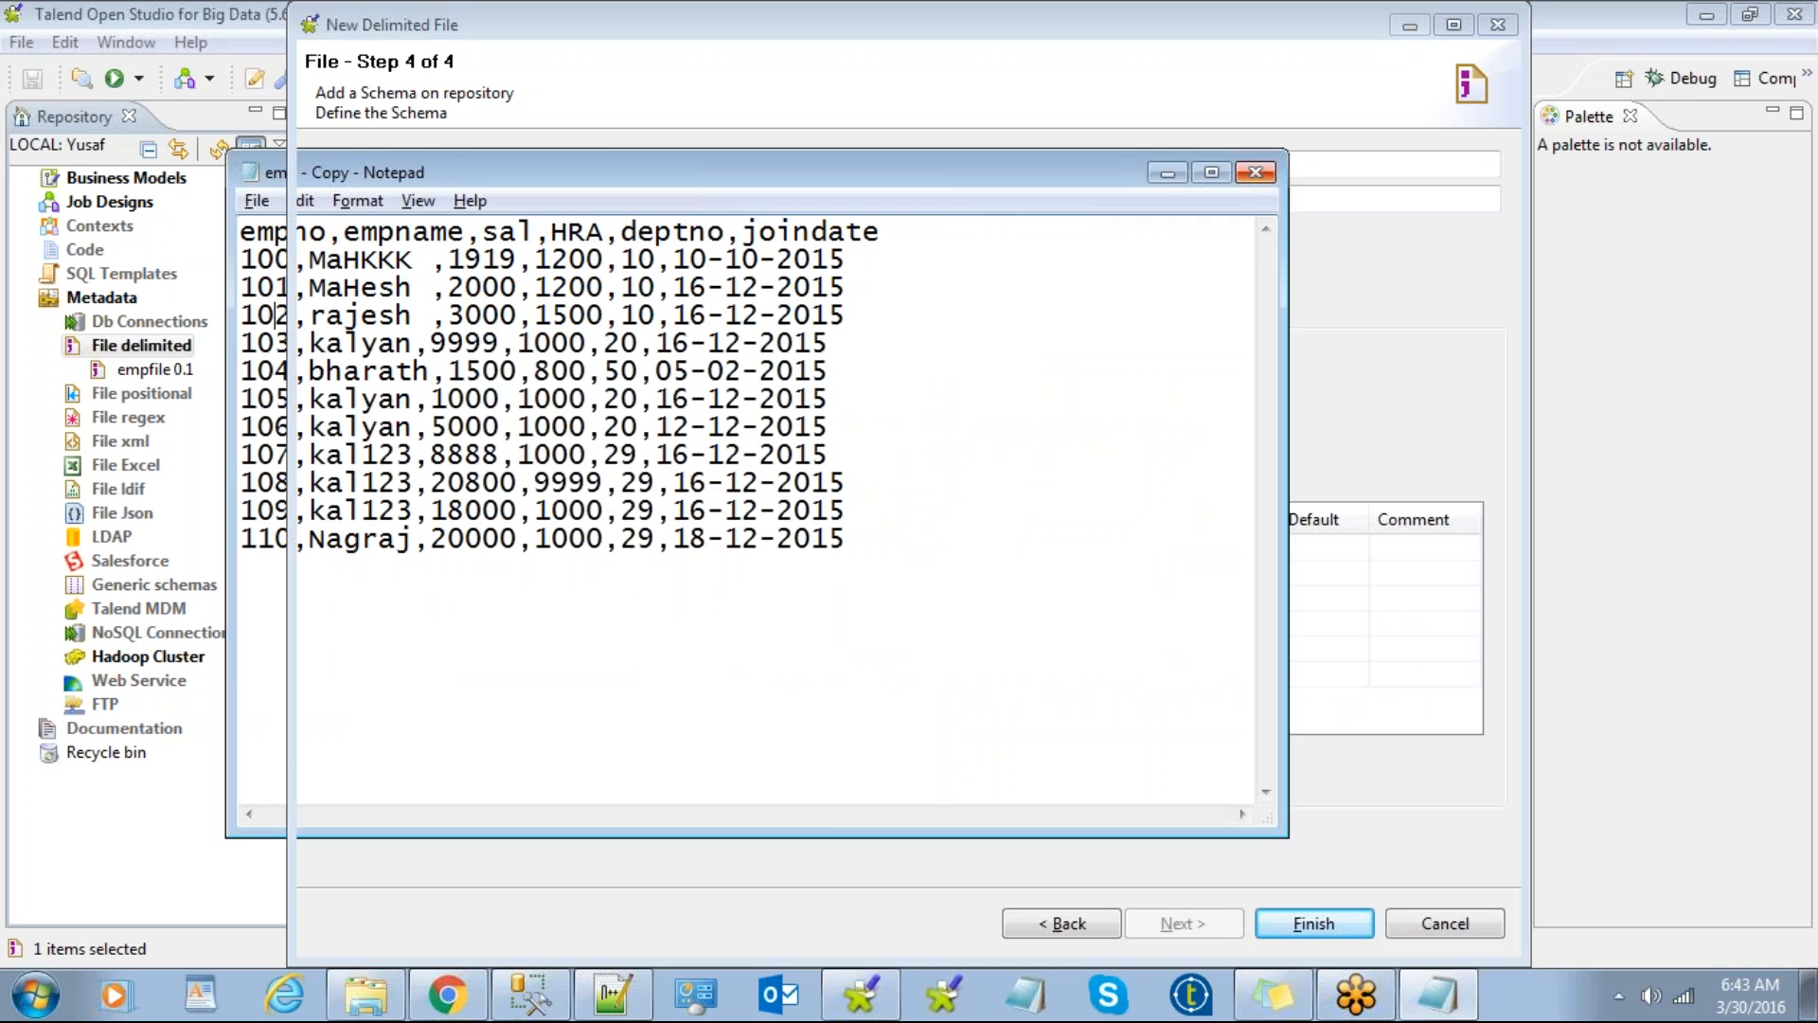
left_click(1257, 172)
left_click(1115, 548)
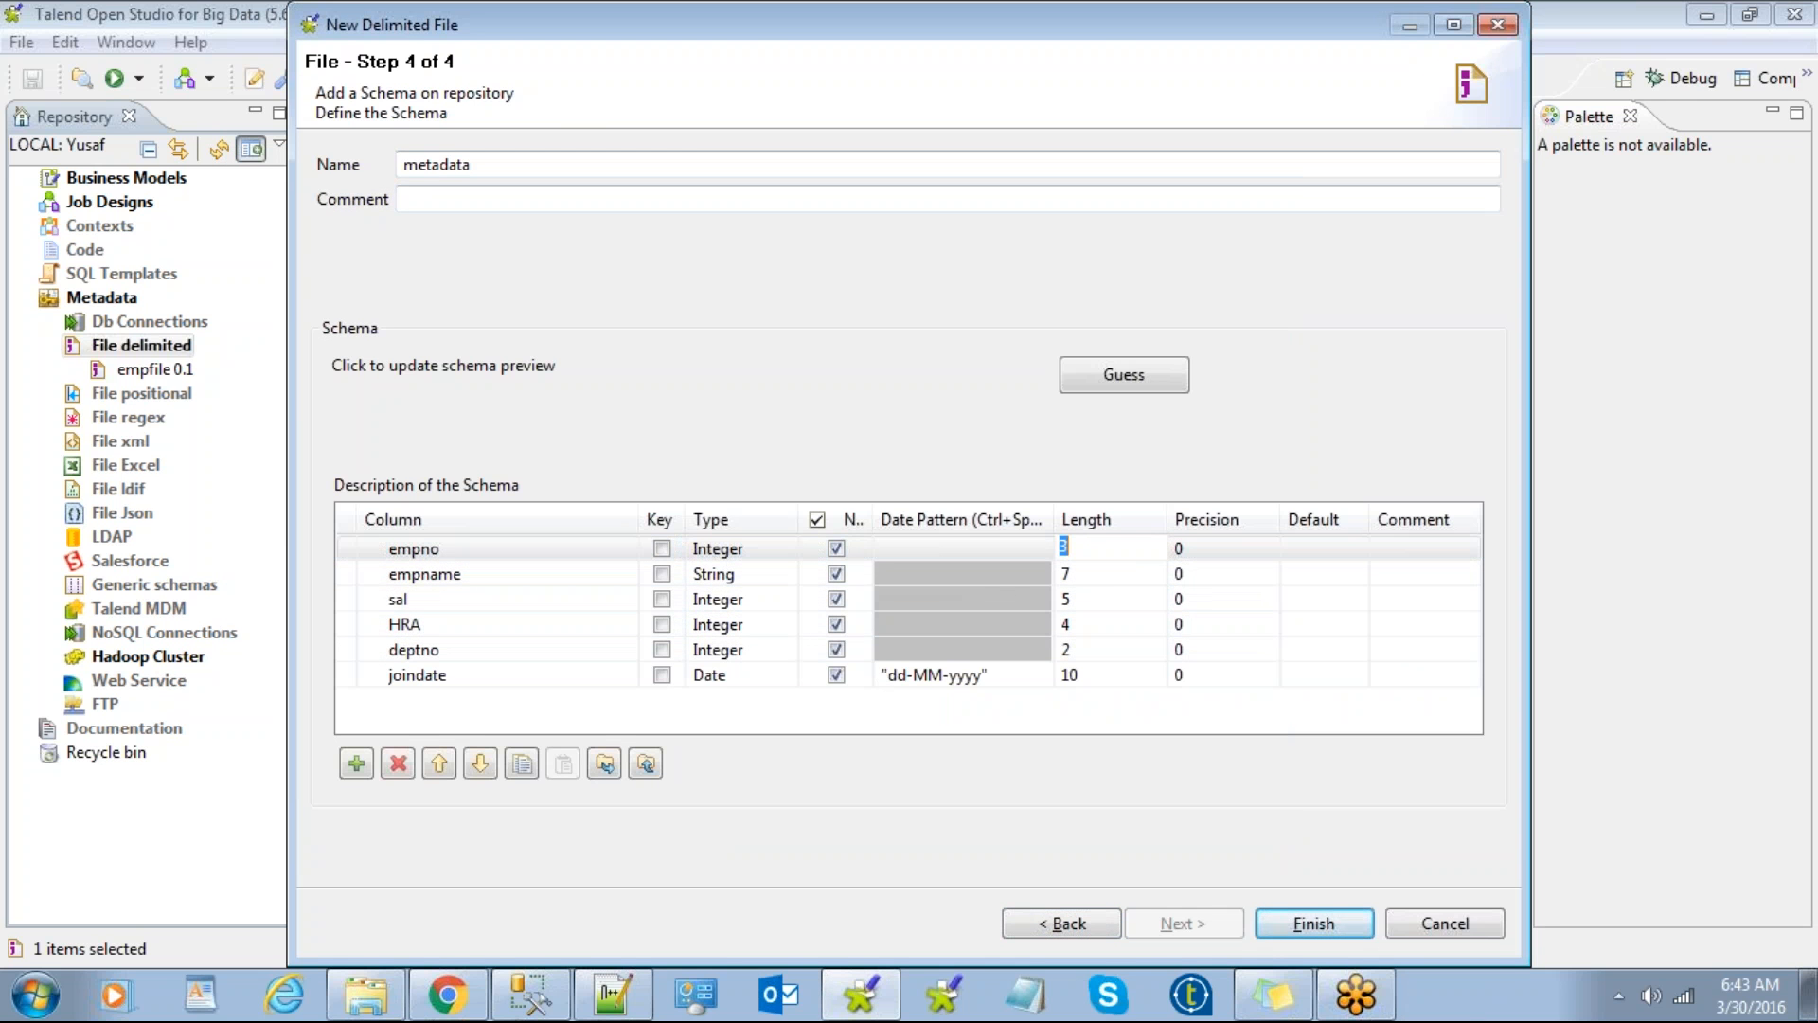
Step: Set column lengths: empno 10, empname 50, sal 10, HRA 10, deptno 10, joindate 19
type("10")
left_click(1090, 575)
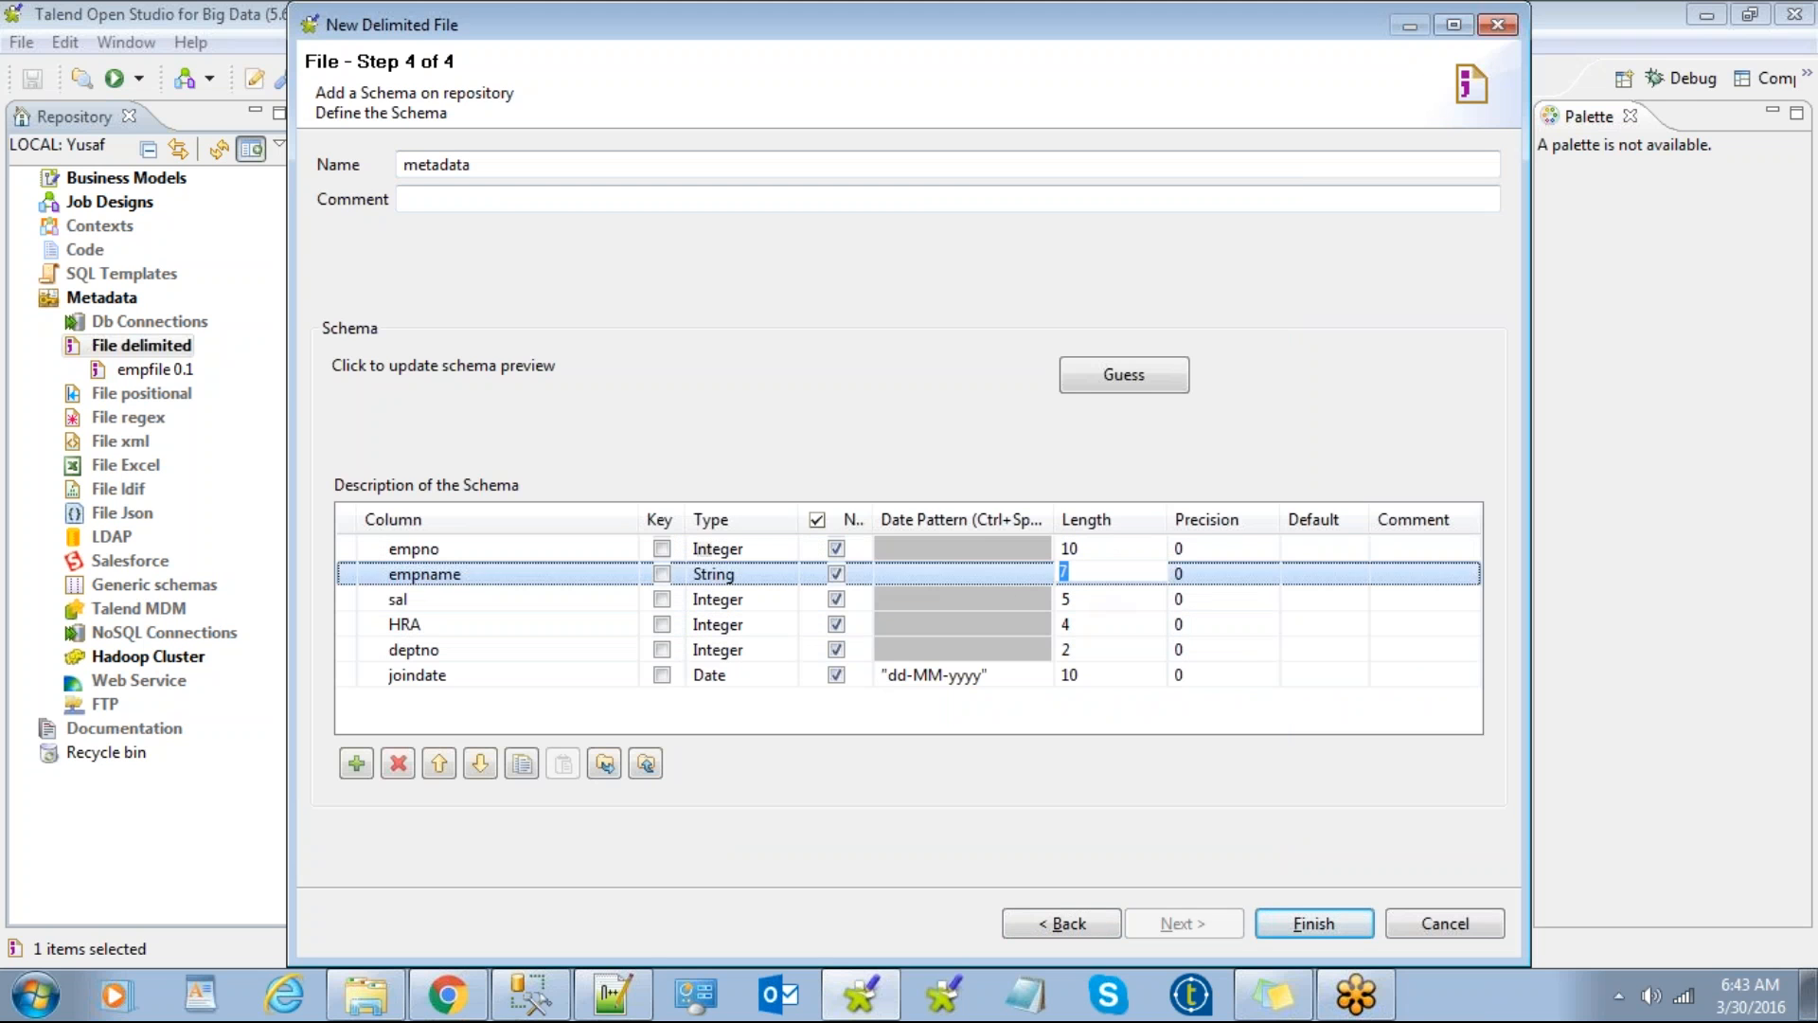
type("50")
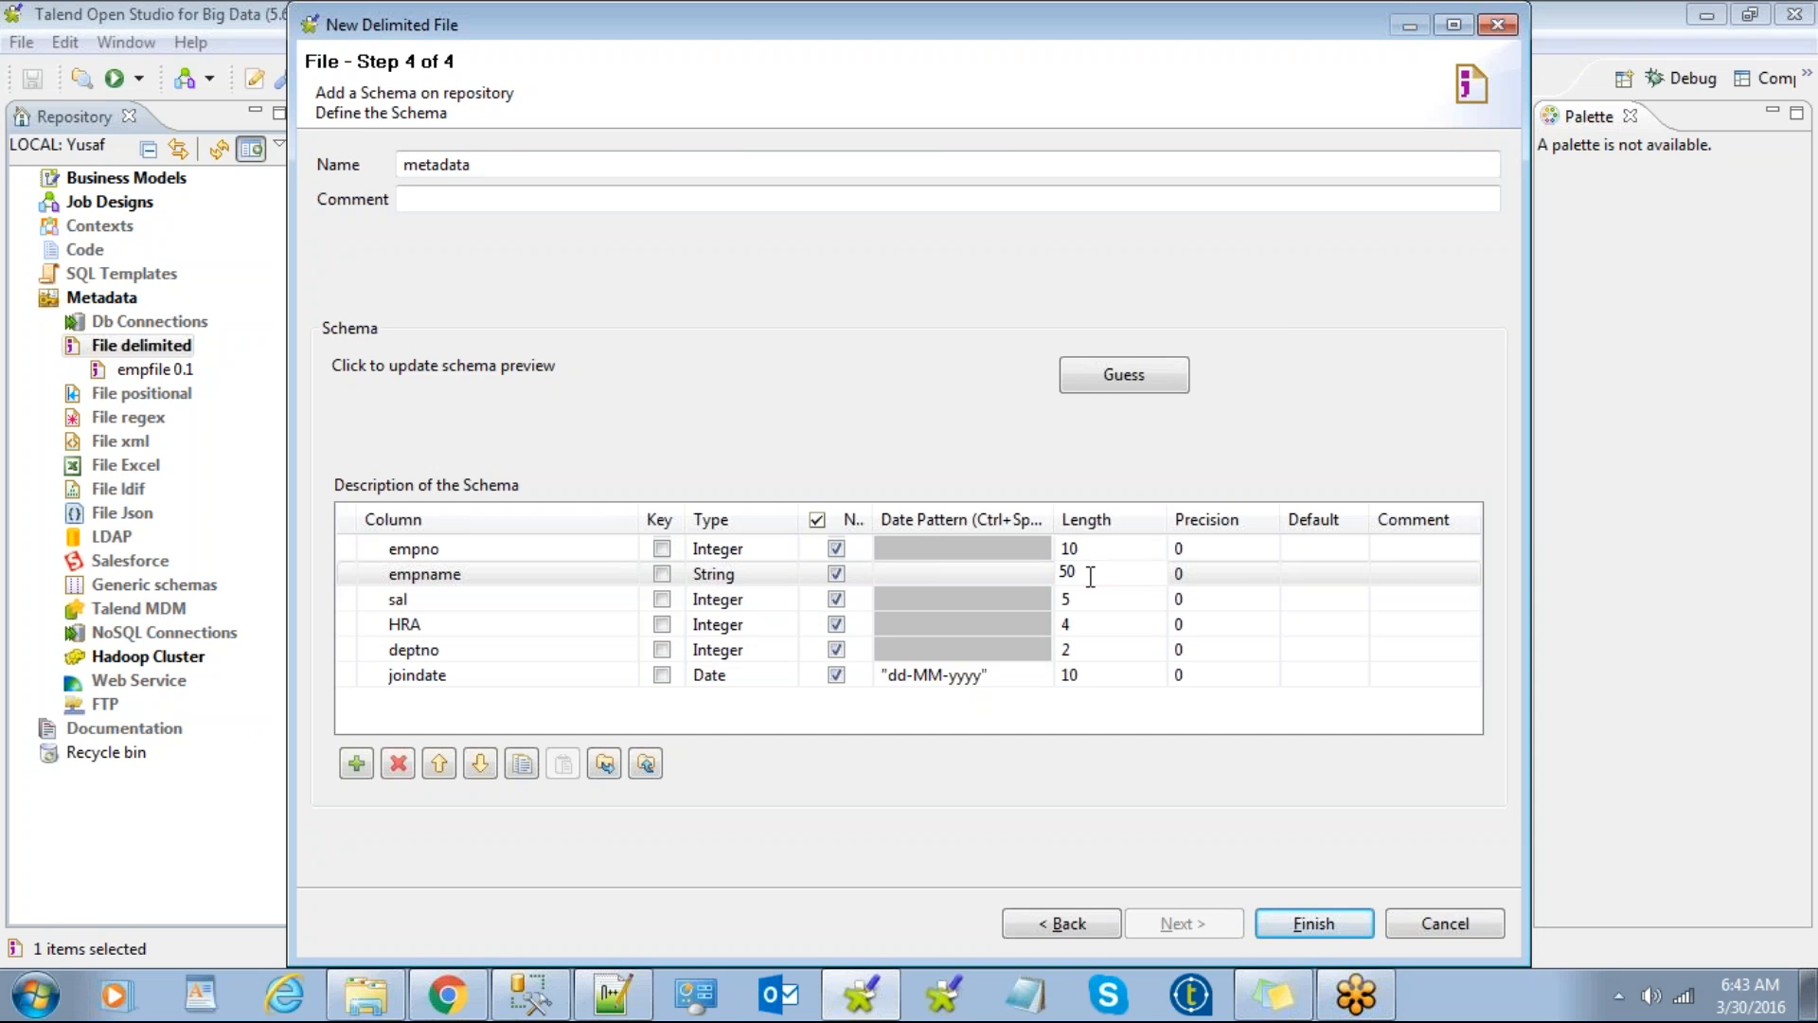
left_click(1066, 599)
type("10")
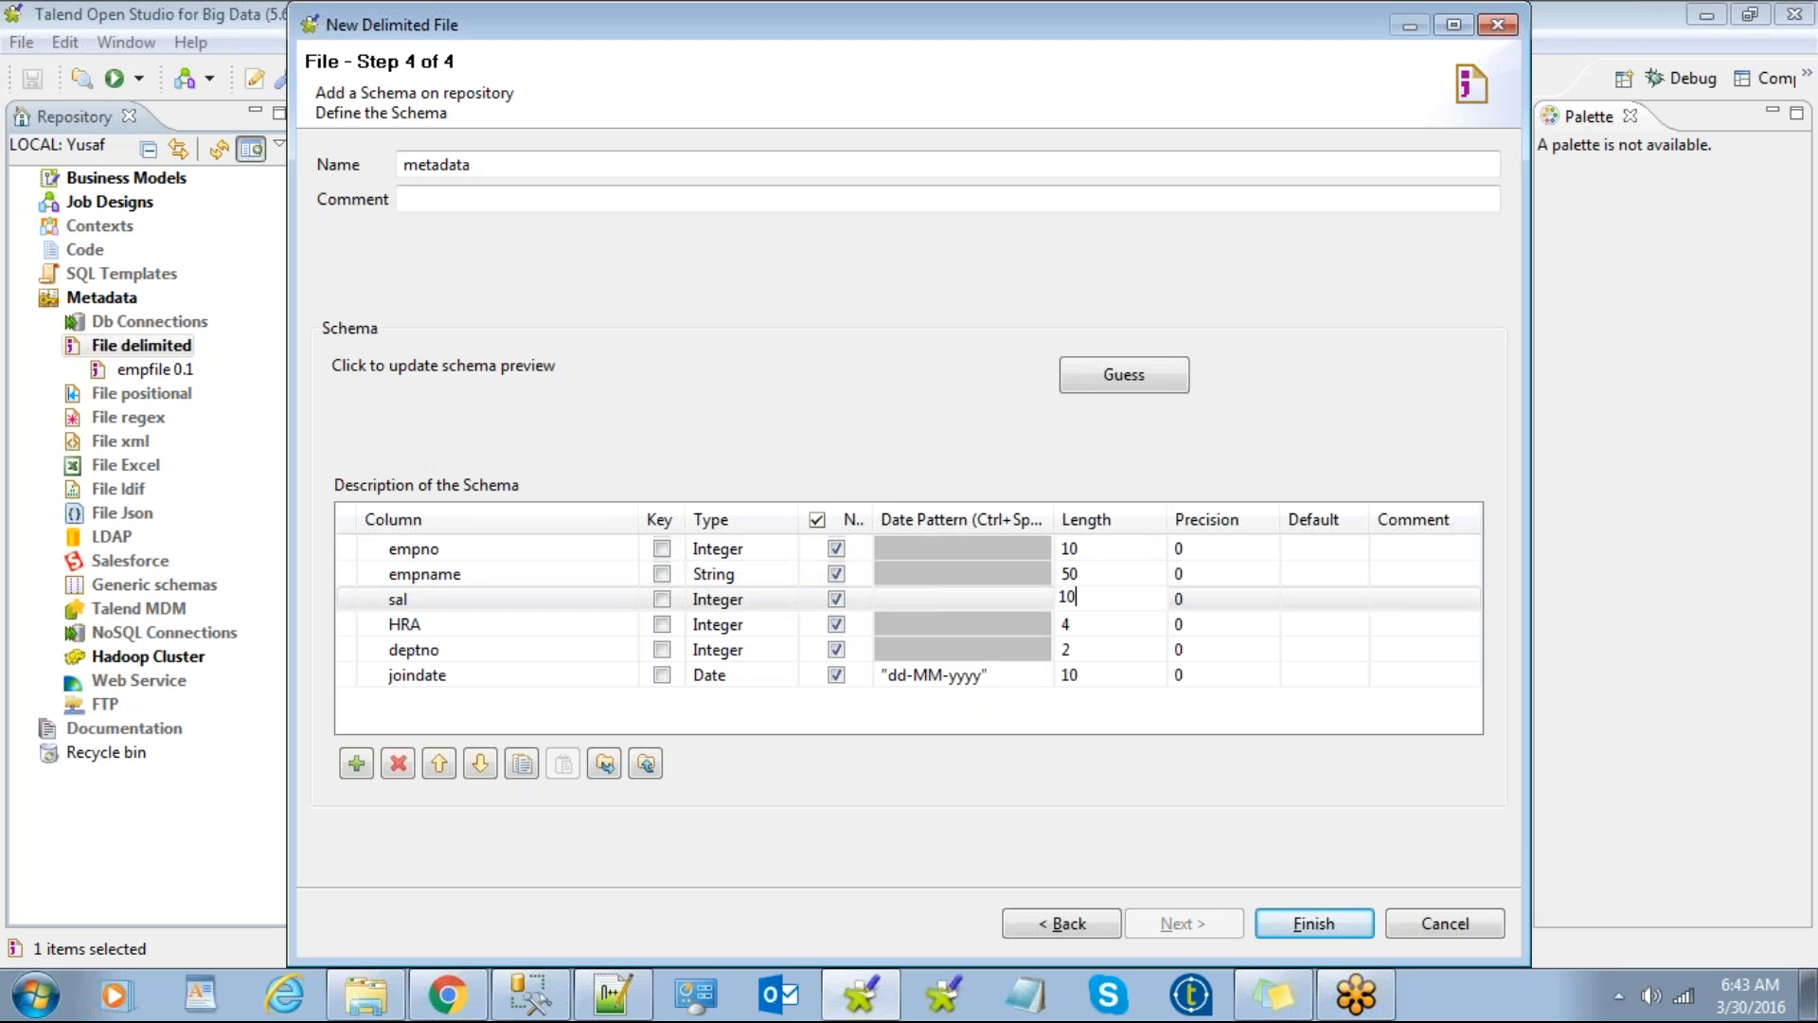
left_click(1081, 629)
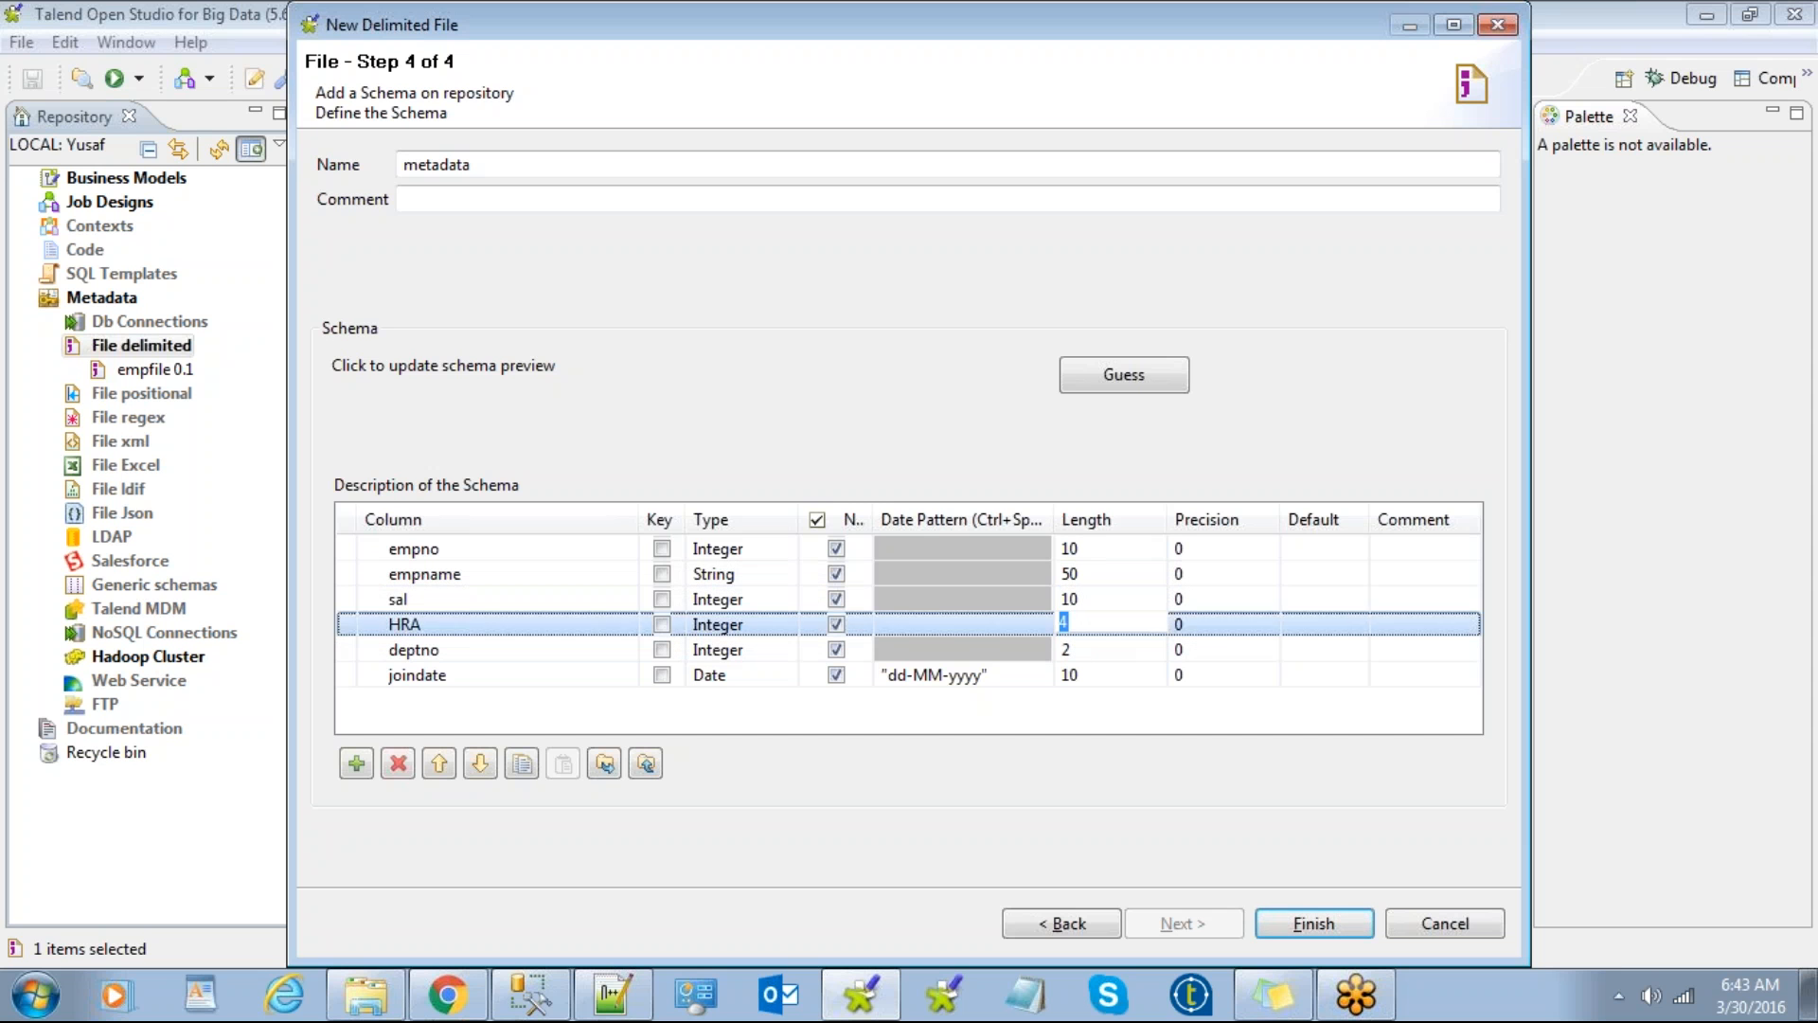
type("10")
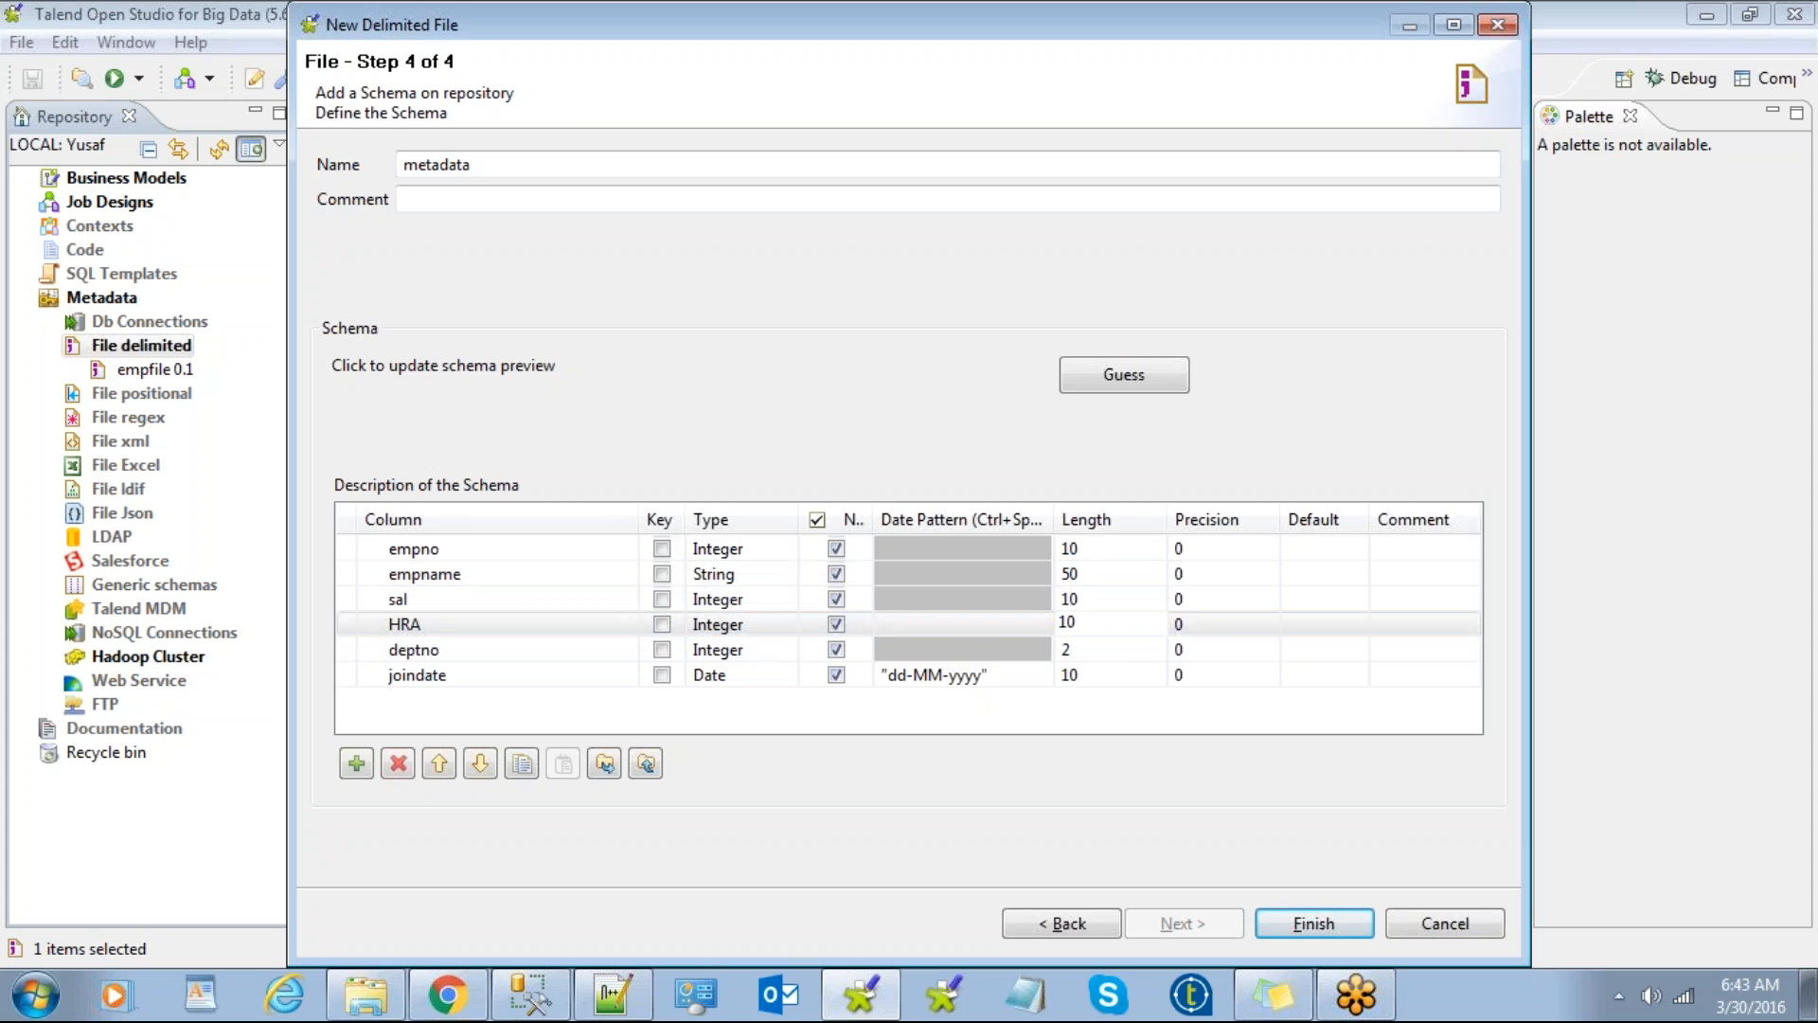
left_click(1088, 650)
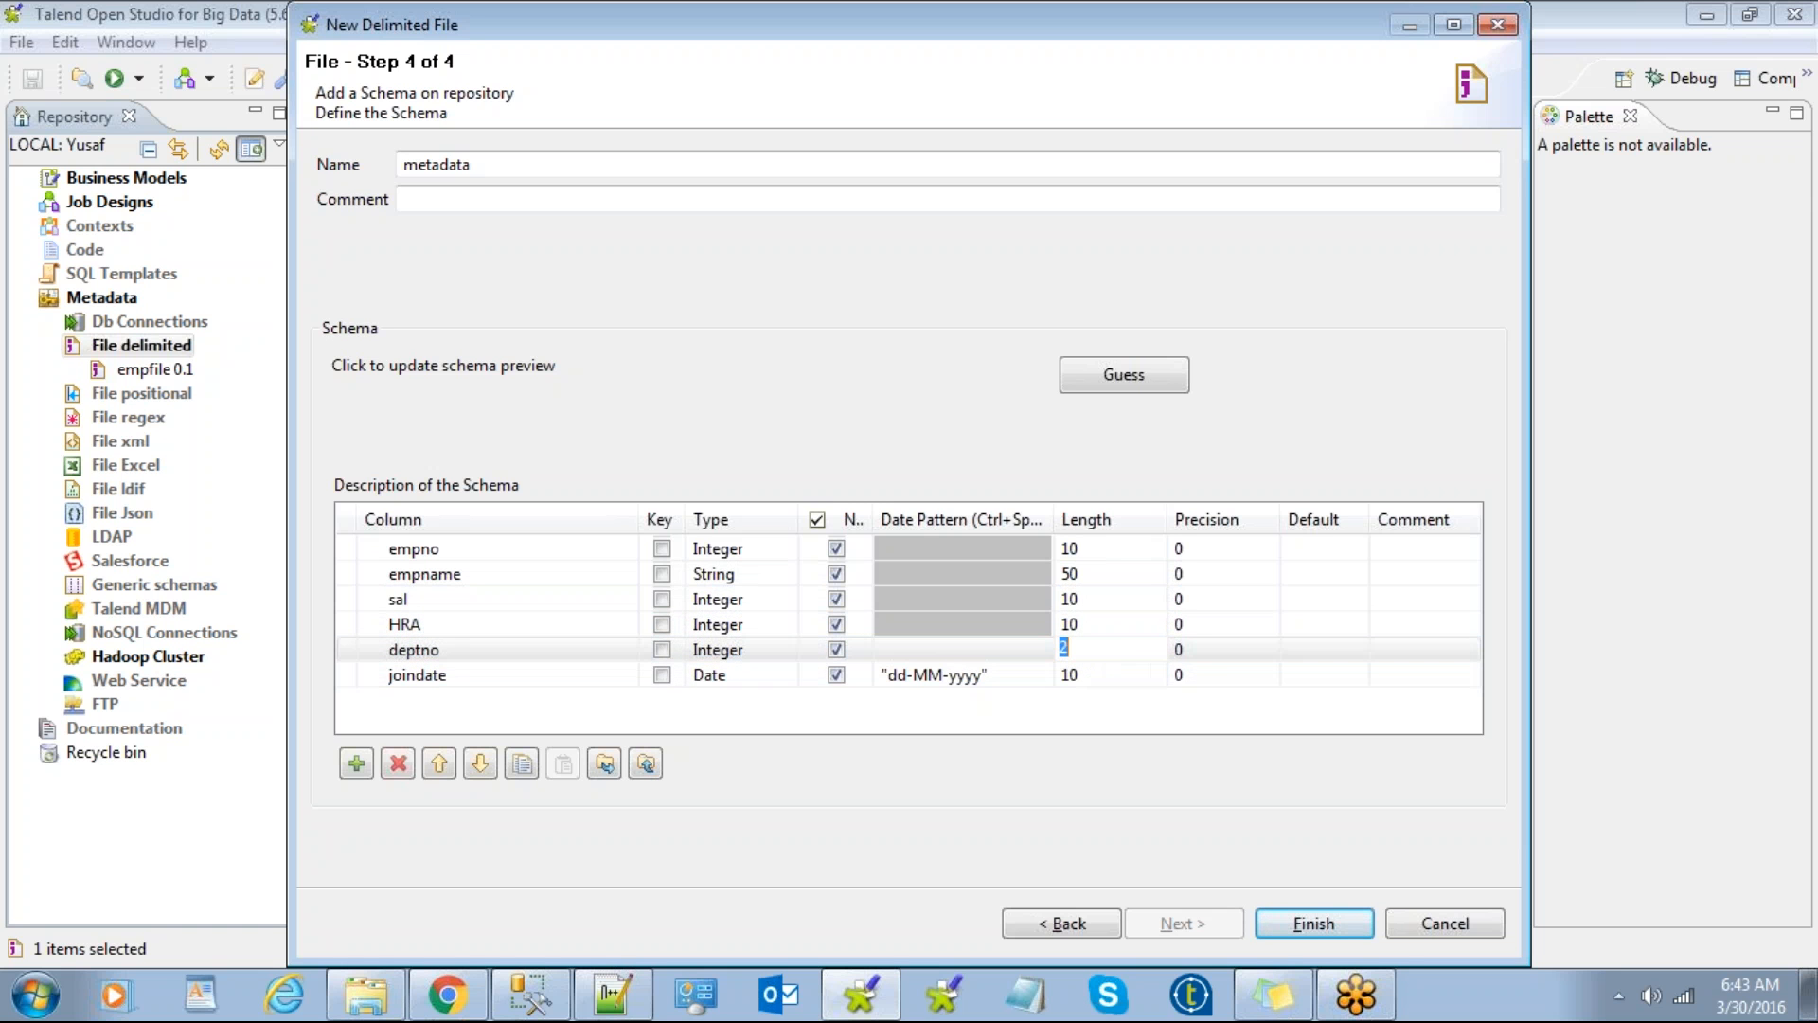
type("10")
left_click(1089, 675)
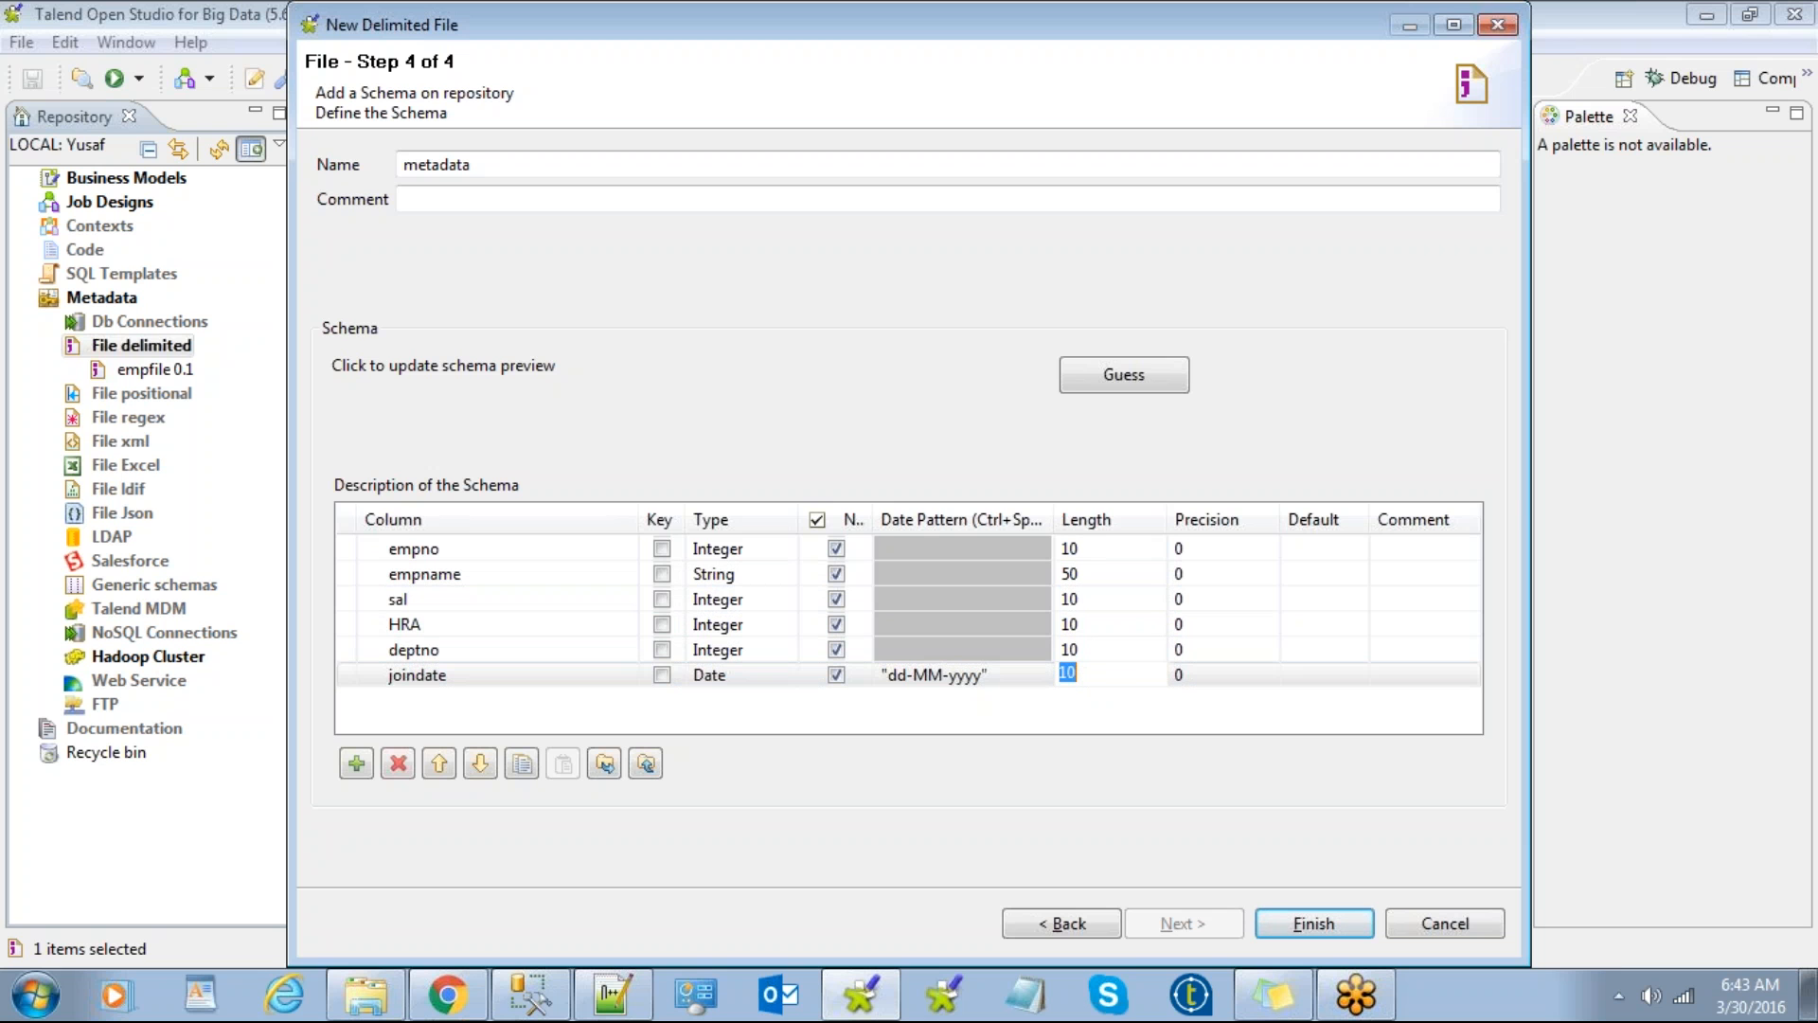
type("19")
Step: Keep empname's type as String and finish the emp metadata
left_click(771, 574)
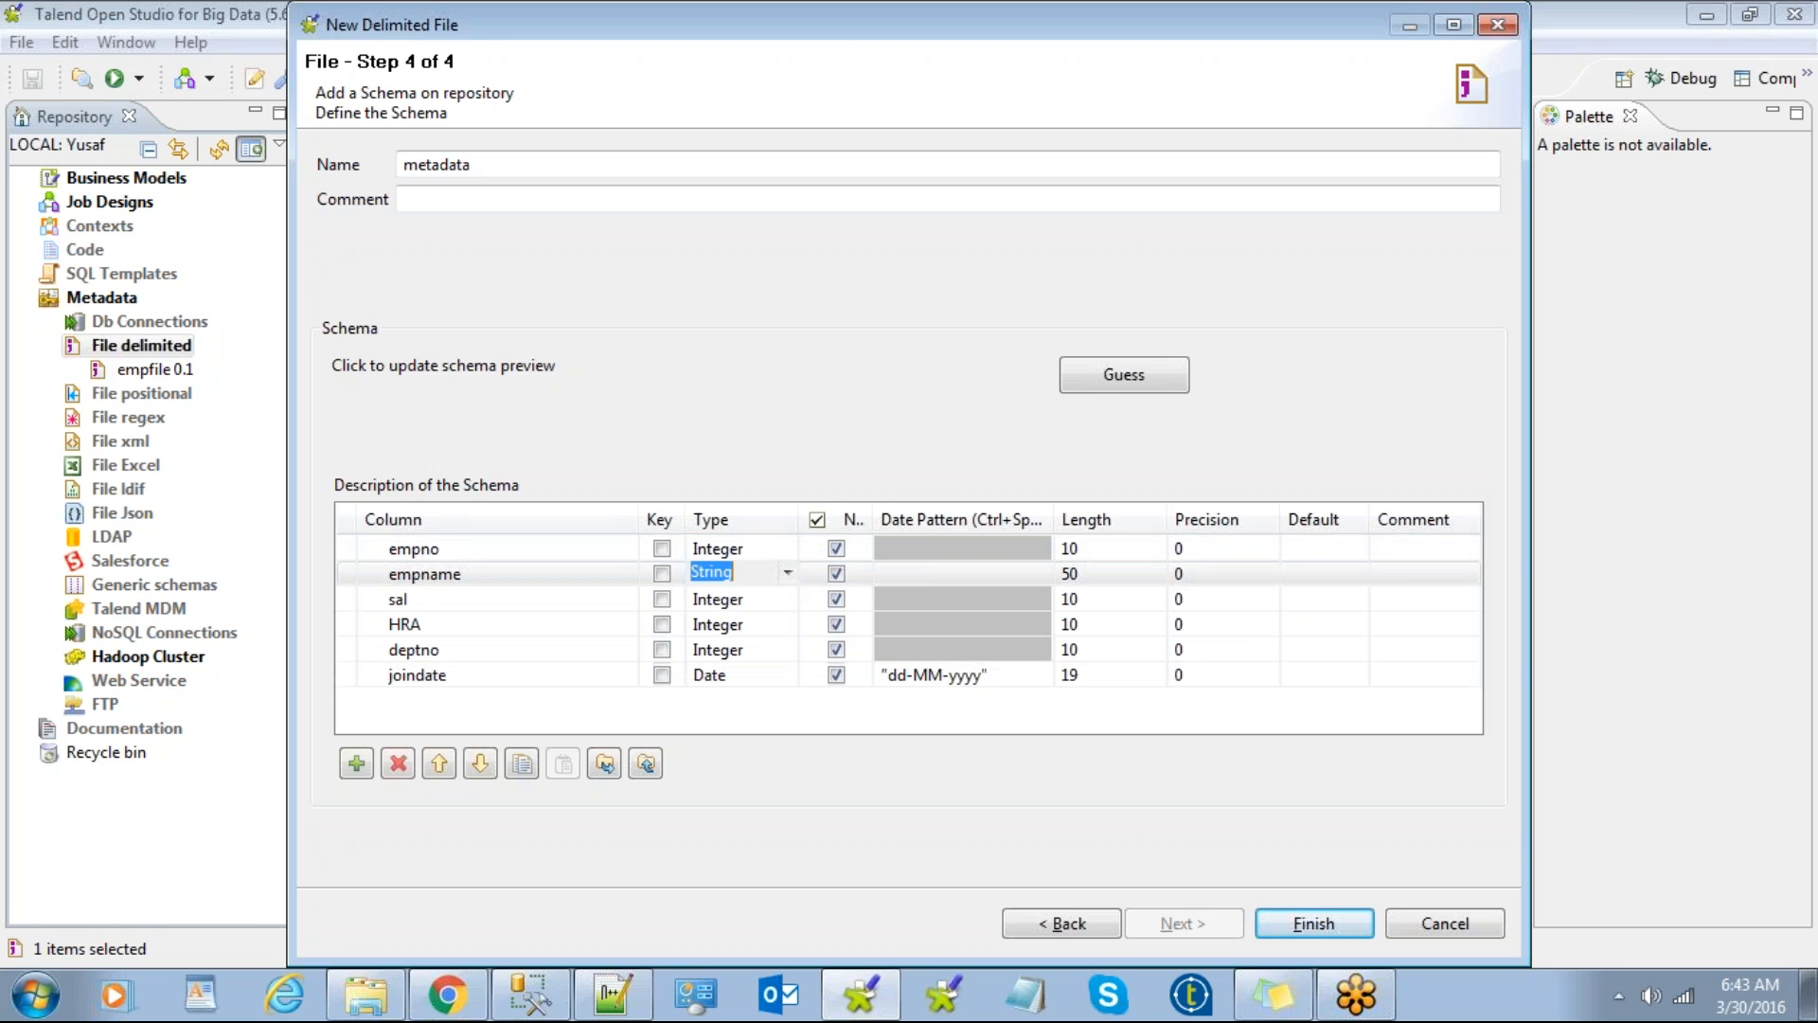
left_click(784, 572)
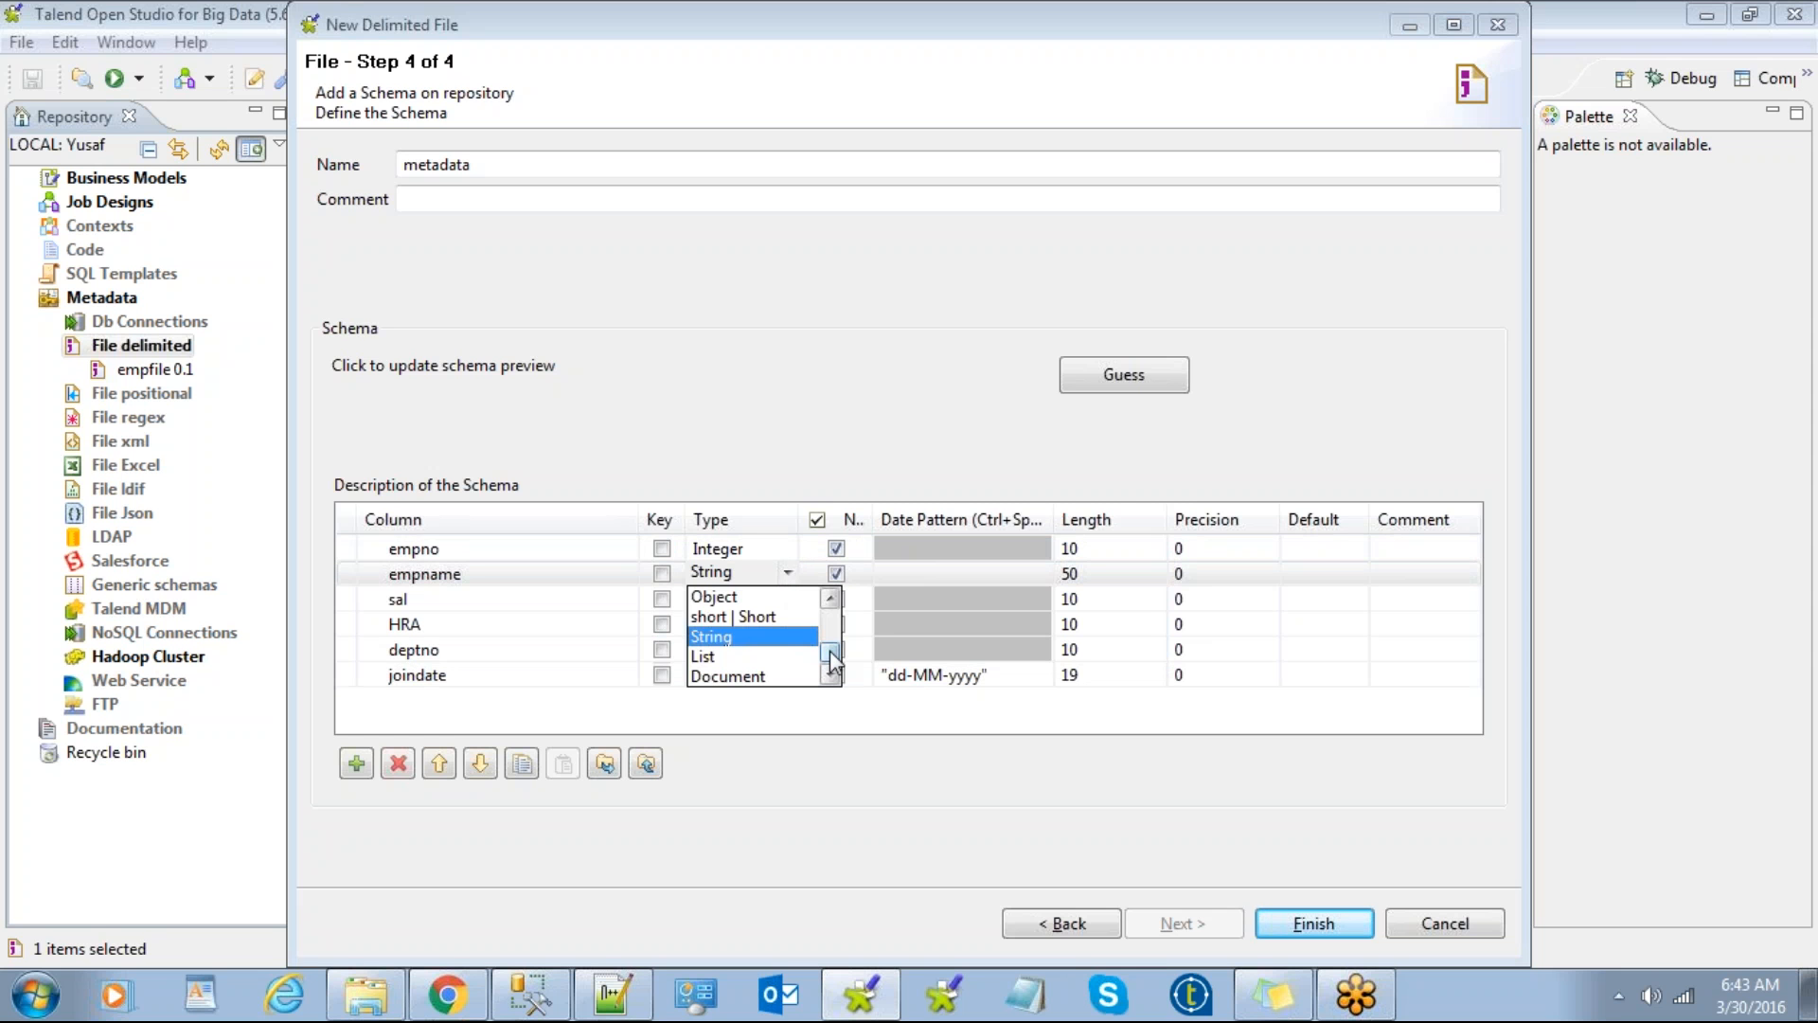
mouse_move(832, 652)
left_mouse_down()
mouse_move(833, 616)
mouse_move(833, 661)
left_mouse_up()
left_click(767, 647)
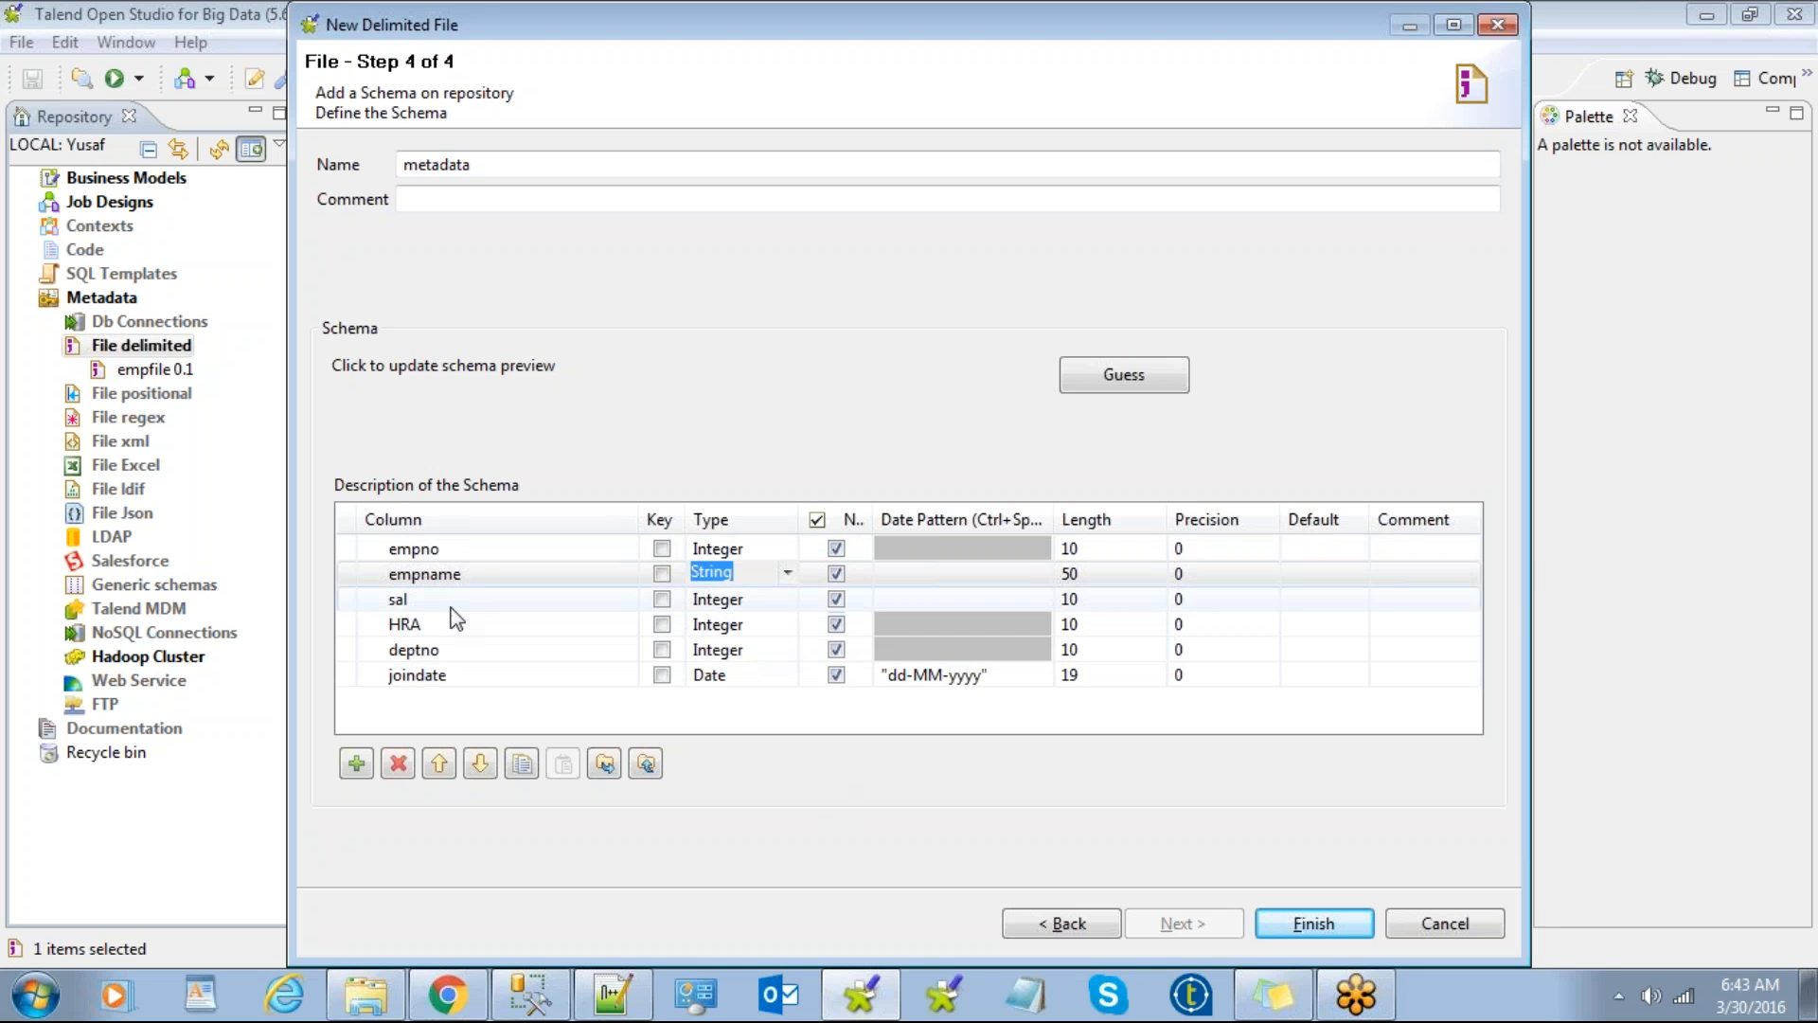
left_click(1311, 923)
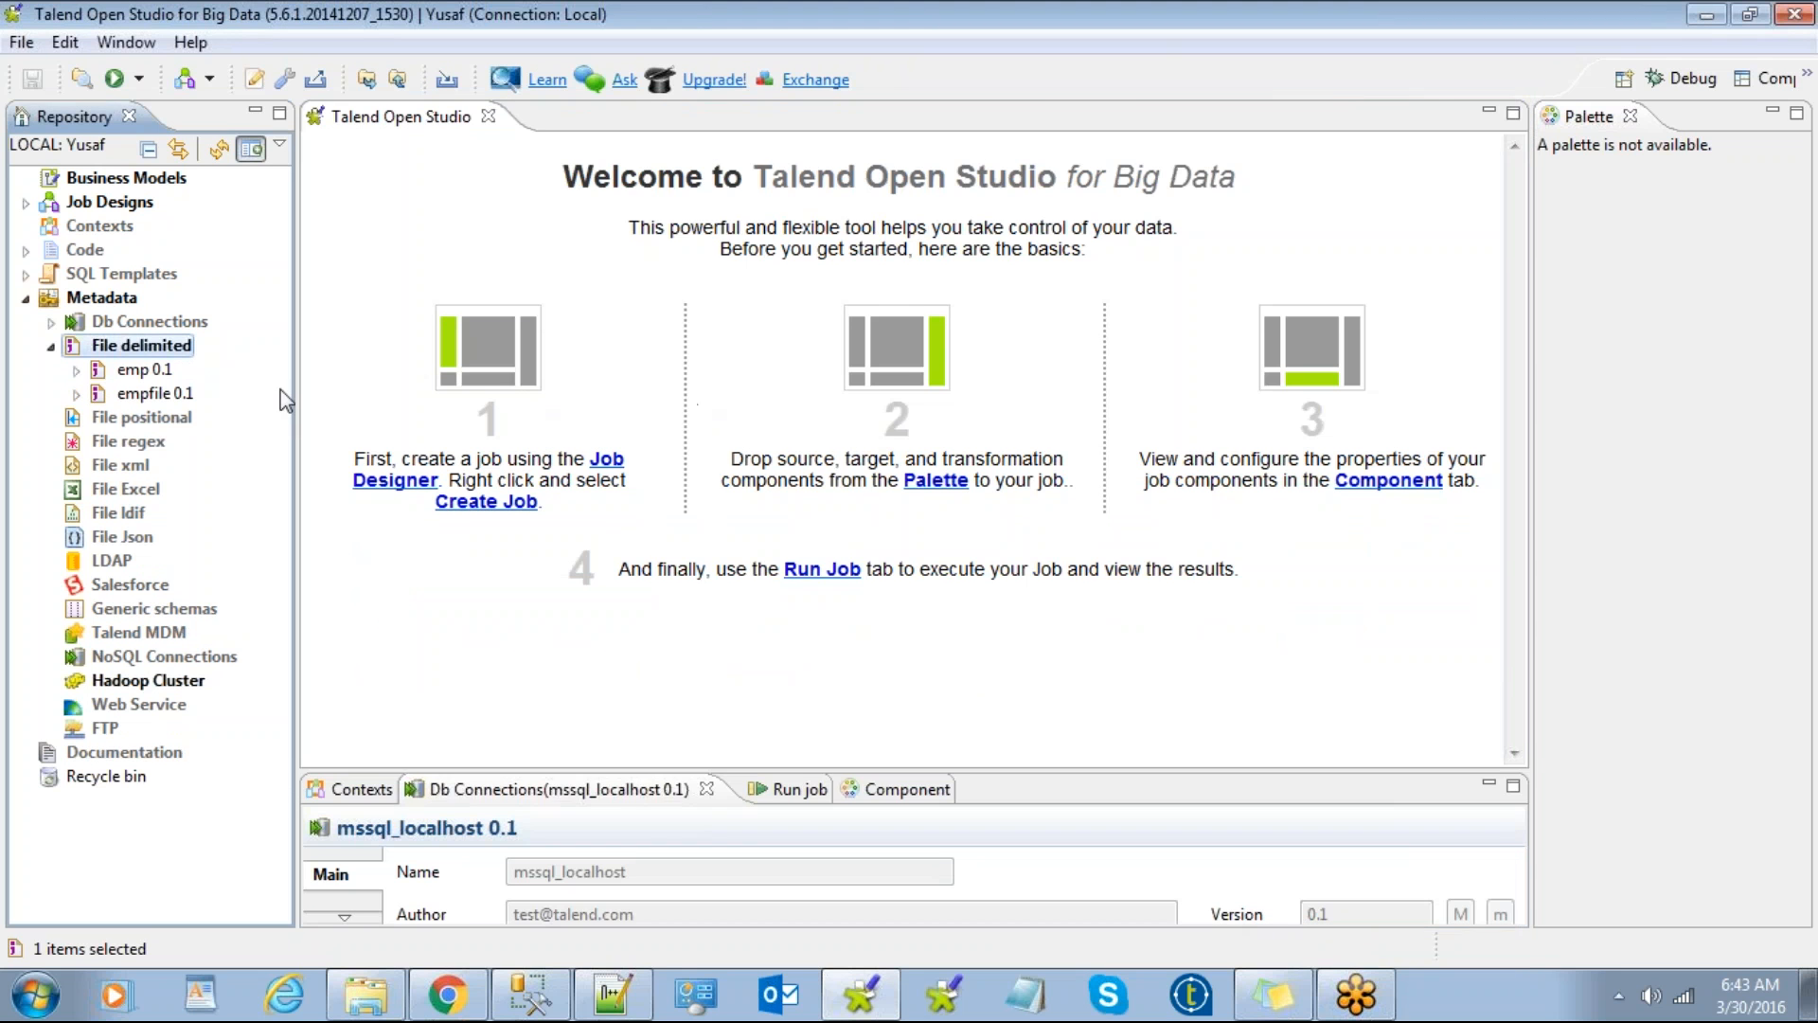
Step: Select emp 0.1 under File delimited to view its name and version properties
left_click(129, 375)
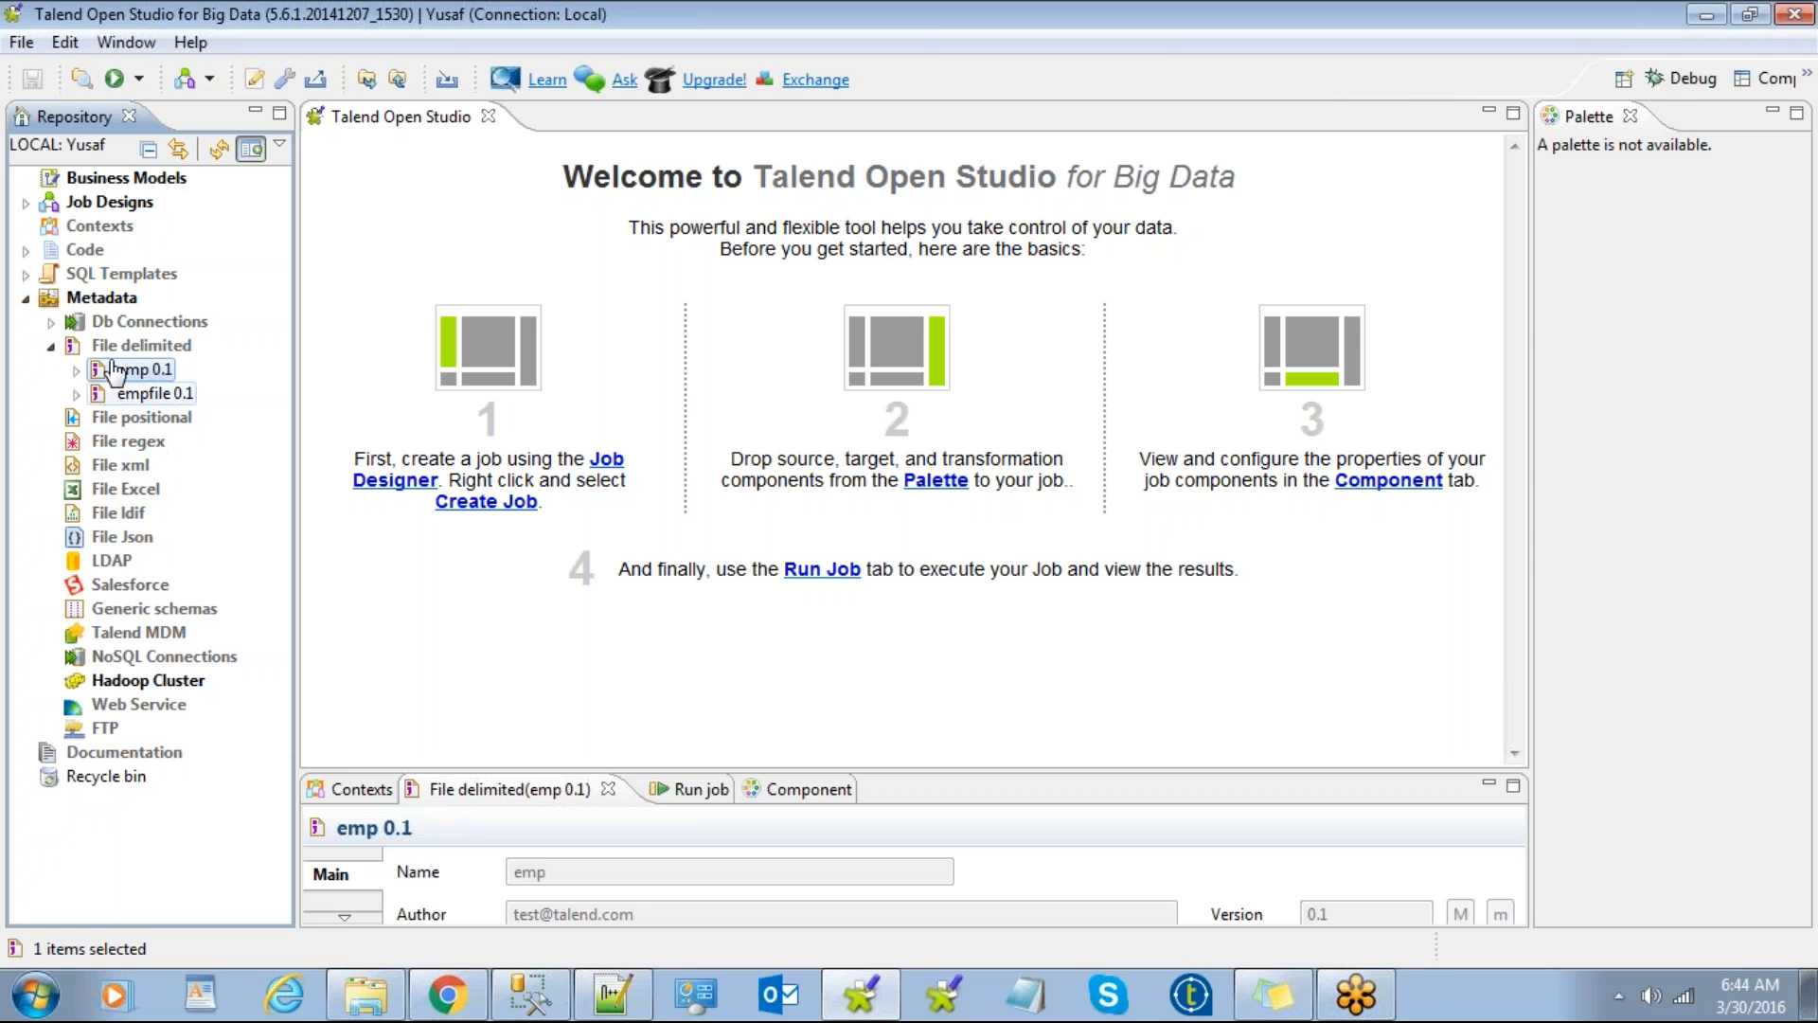
Step: Collapse and re-expand File delimited, then select the emp file metadata
left_click(51, 347)
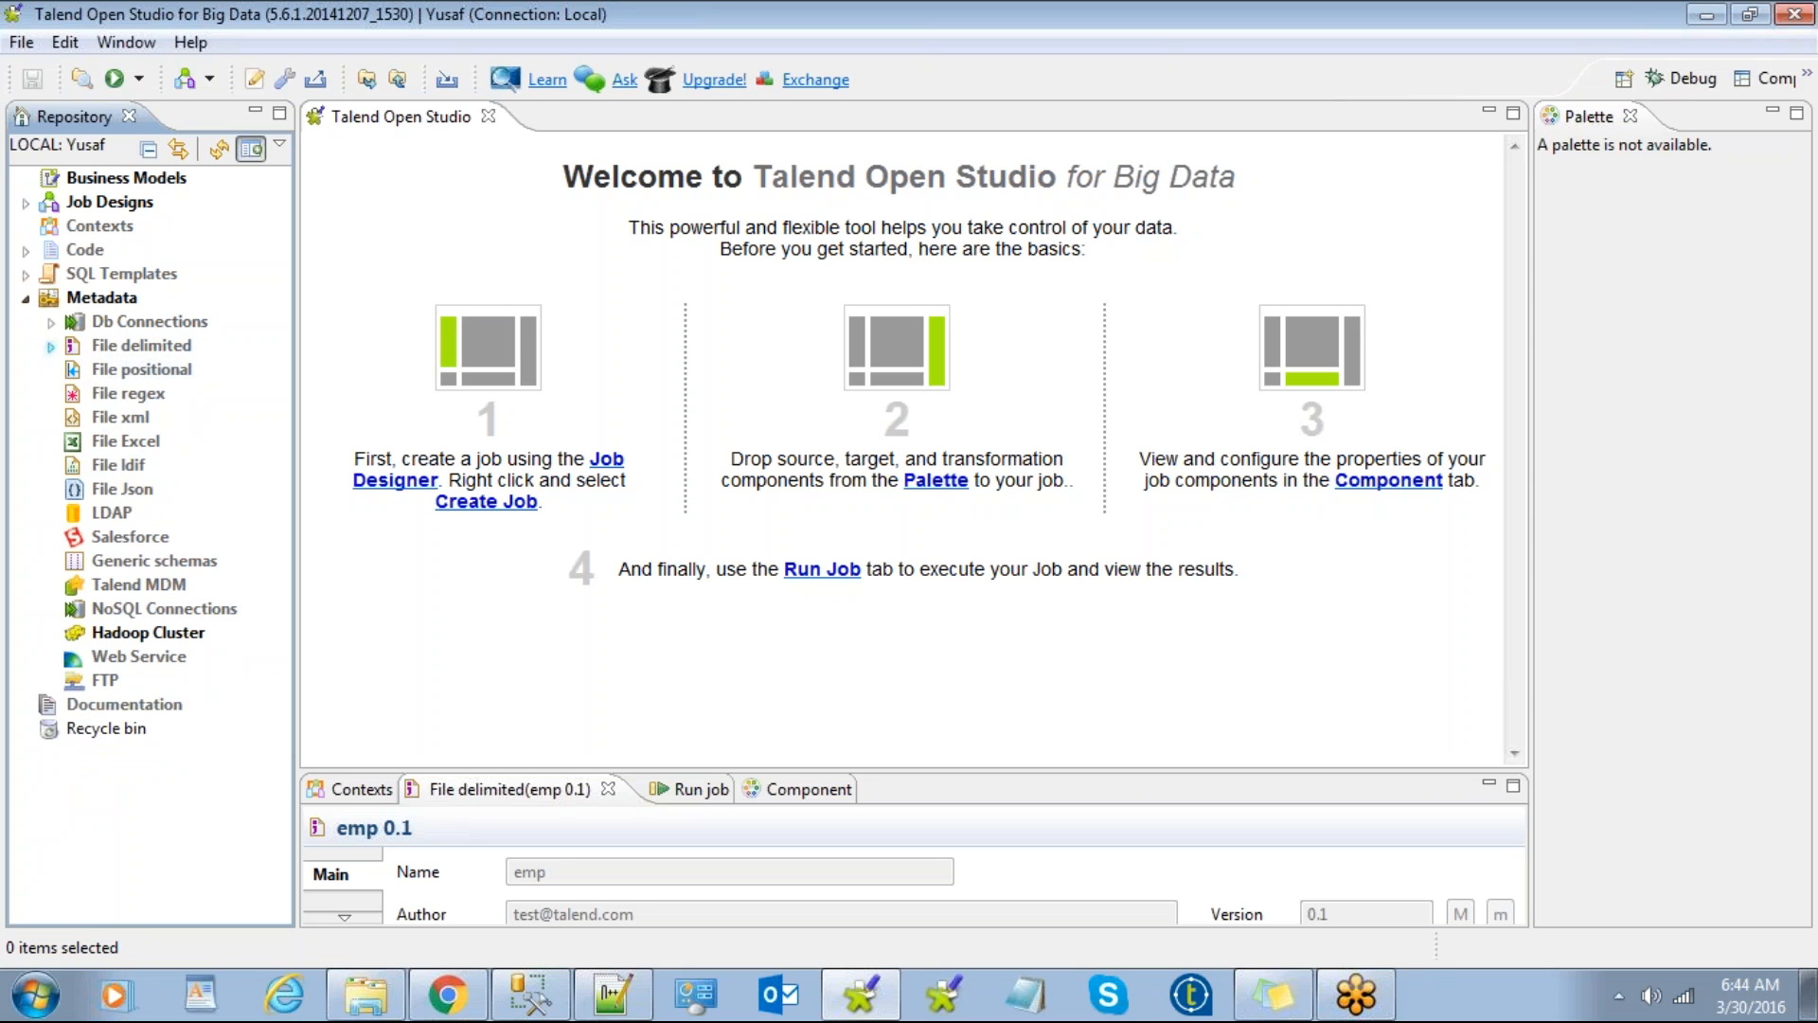
left_click(52, 347)
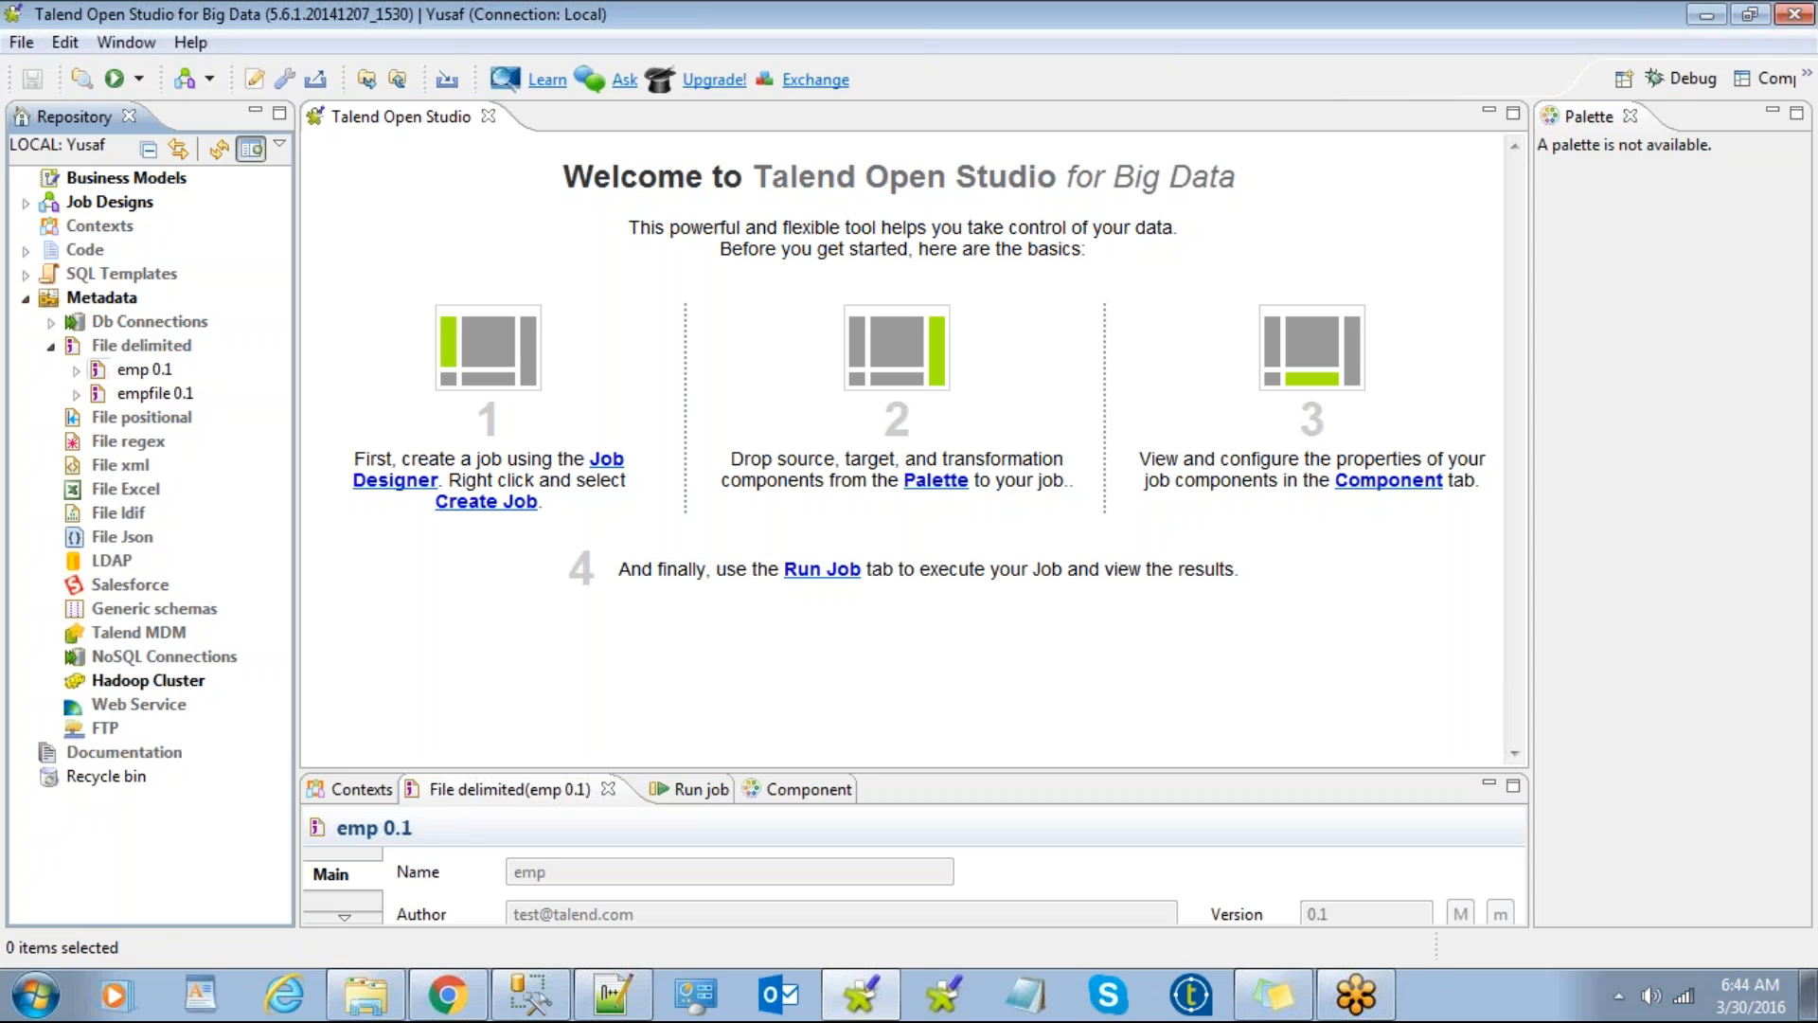
left_click(126, 370)
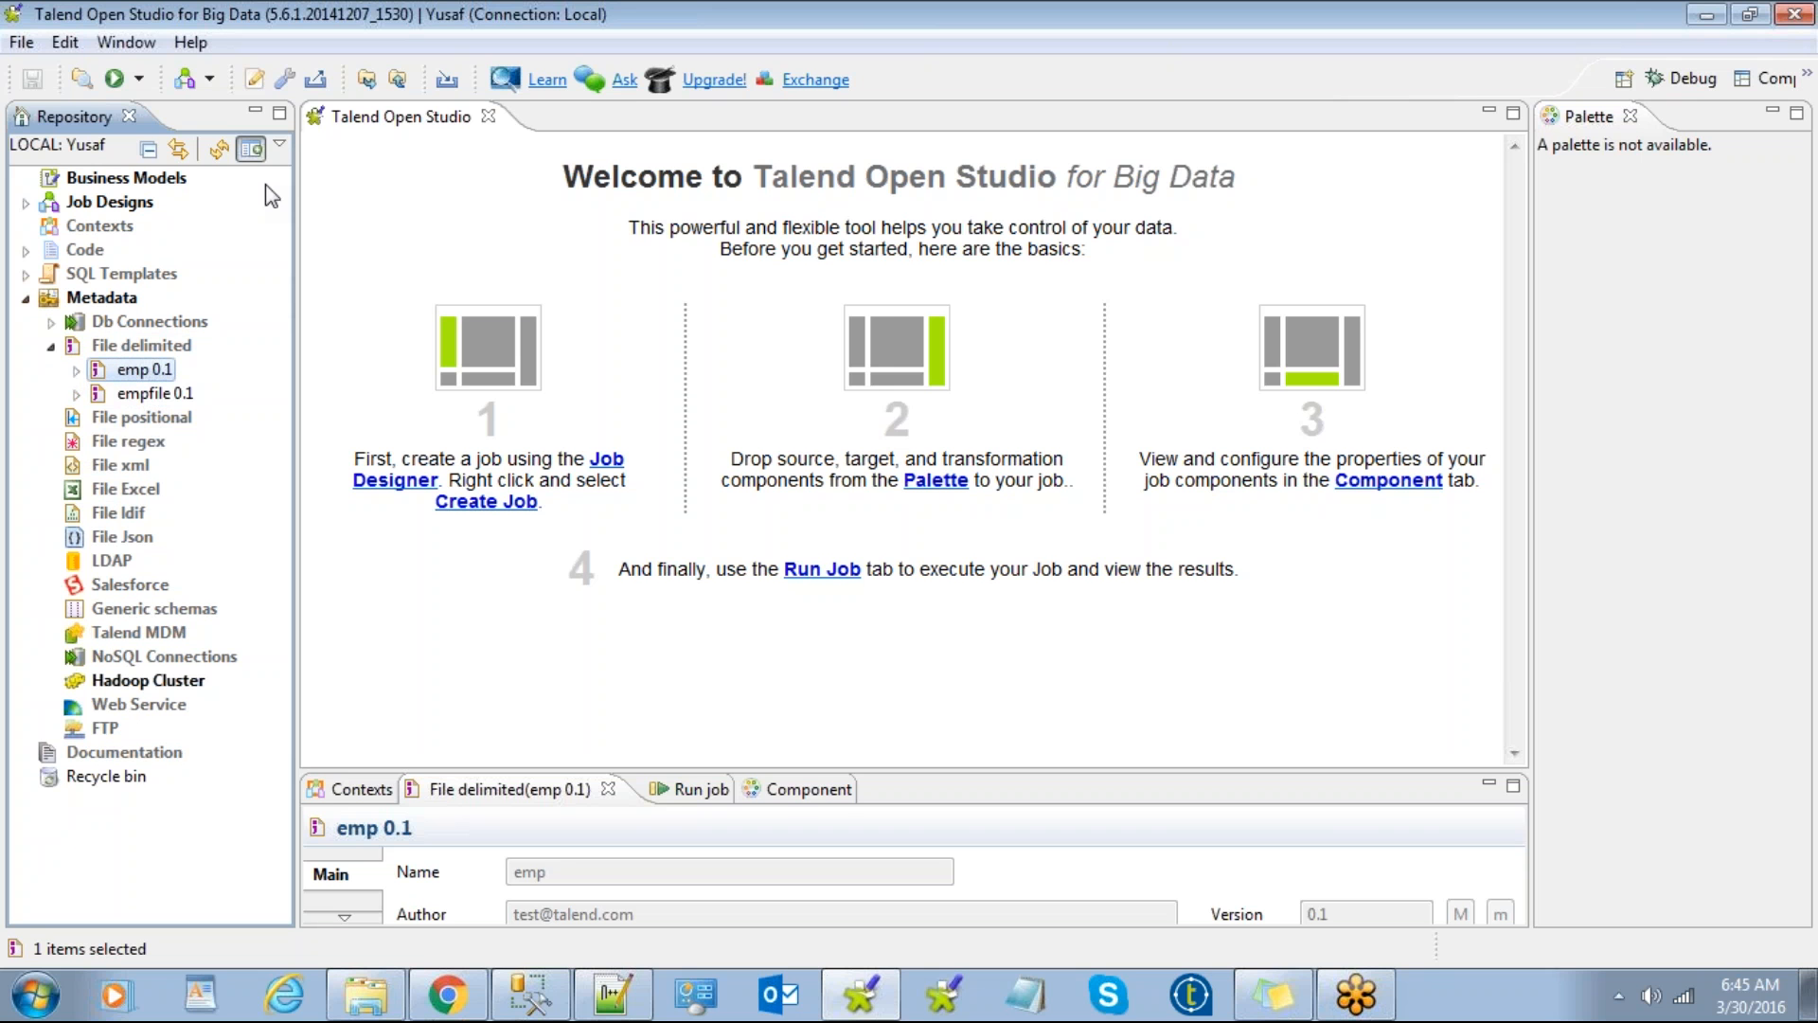
Step: Widen the Repository pane and expand Job Designs to show j_file_to_file and j_table_file
left_click_drag(297, 231, 329, 231)
left_click(141, 345)
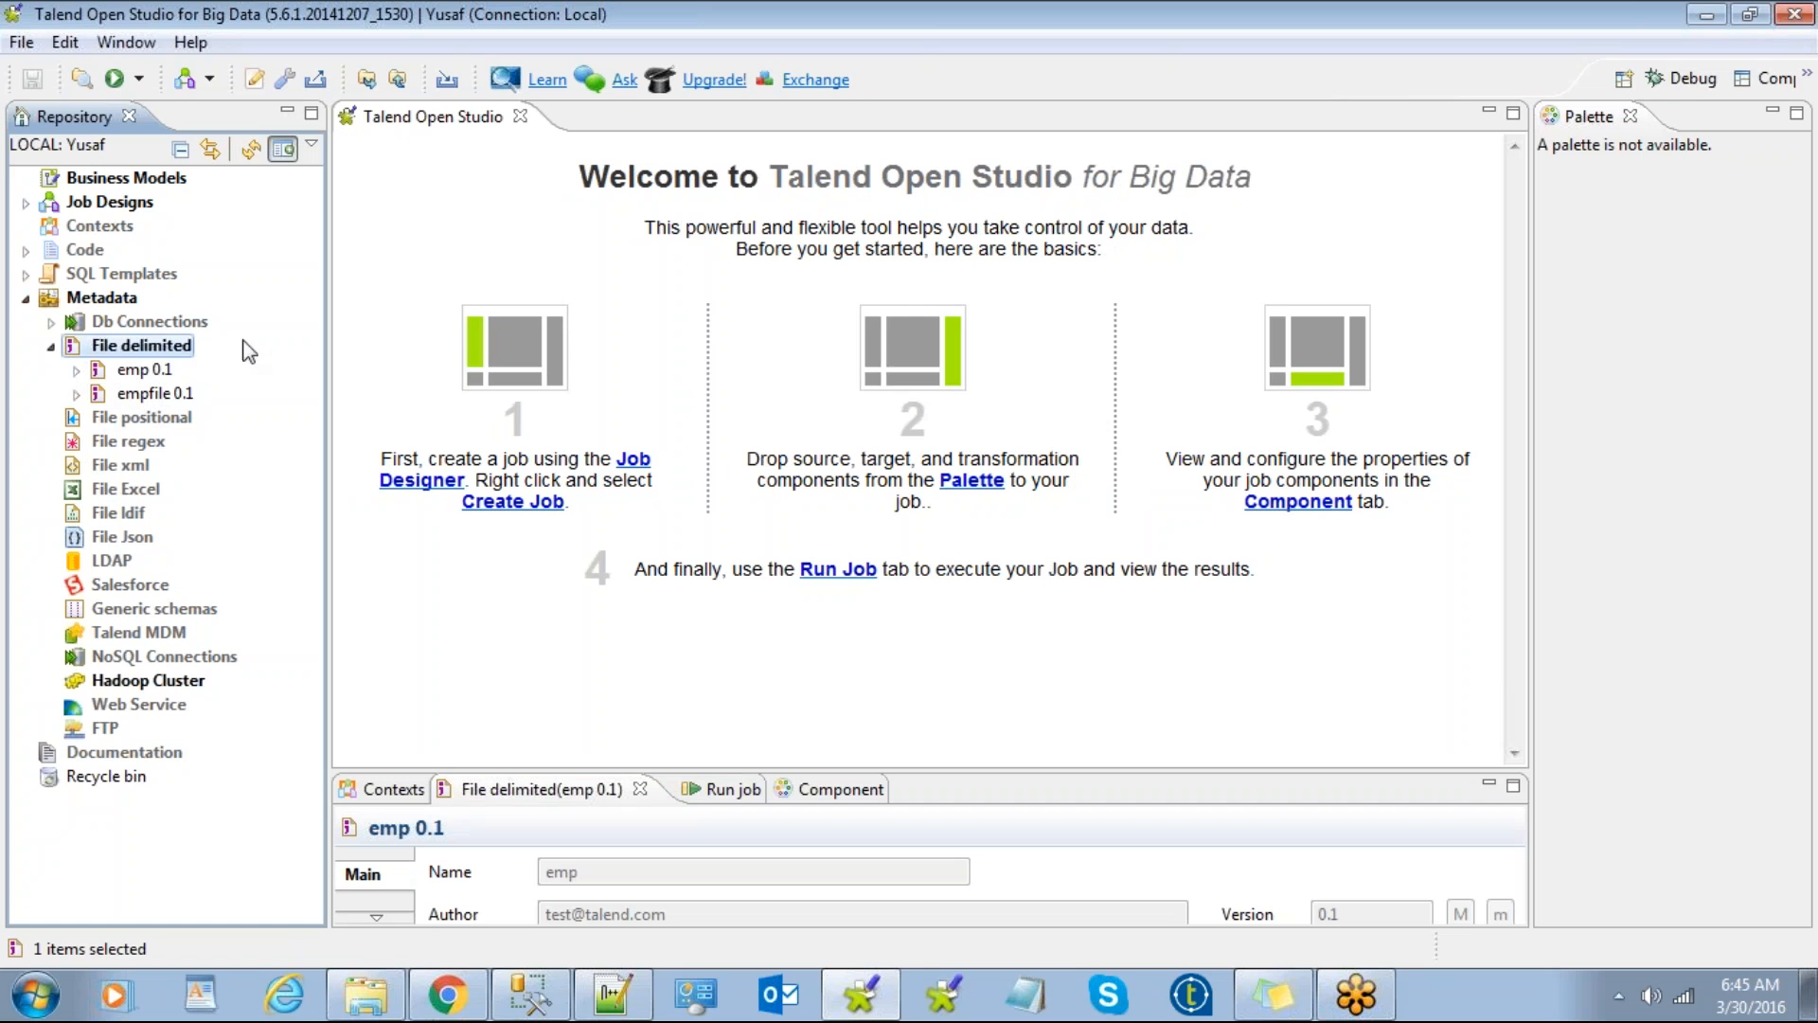
left_click(106, 202)
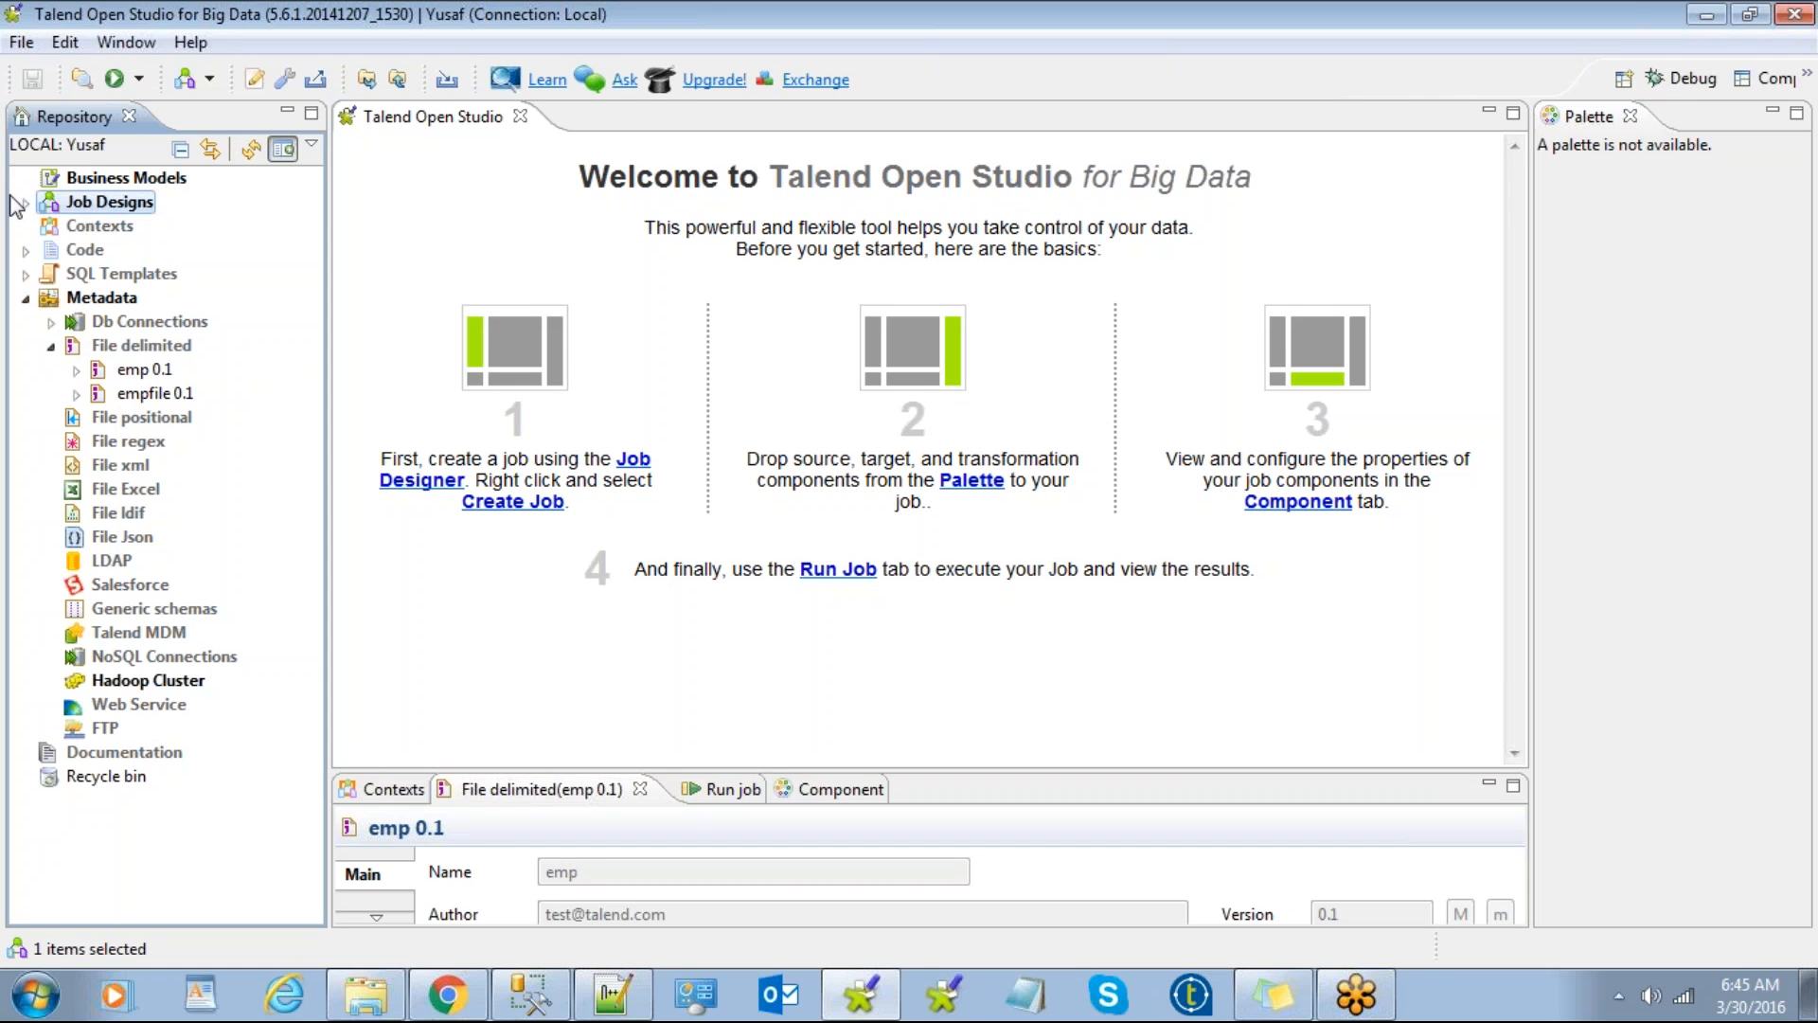
left_click(26, 202)
Step: Create a new job named job_demo under Job Designs, then close its editor
right_click(91, 202)
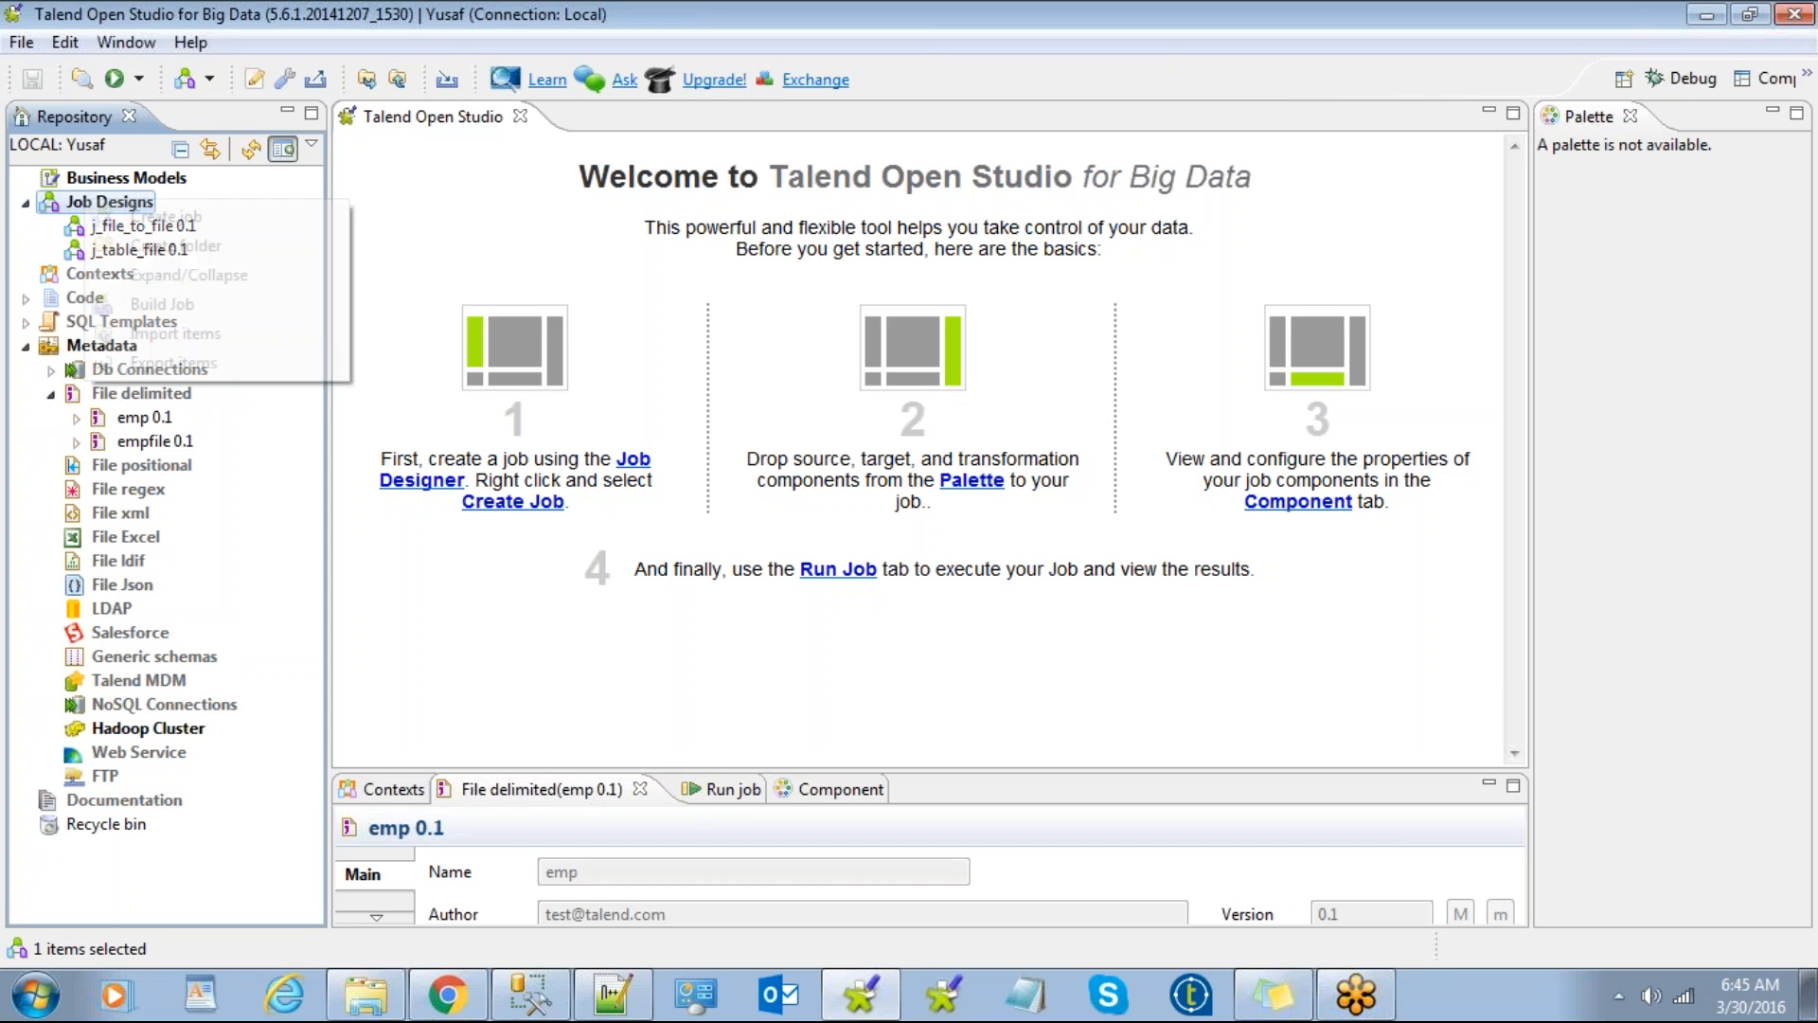
left_click(163, 218)
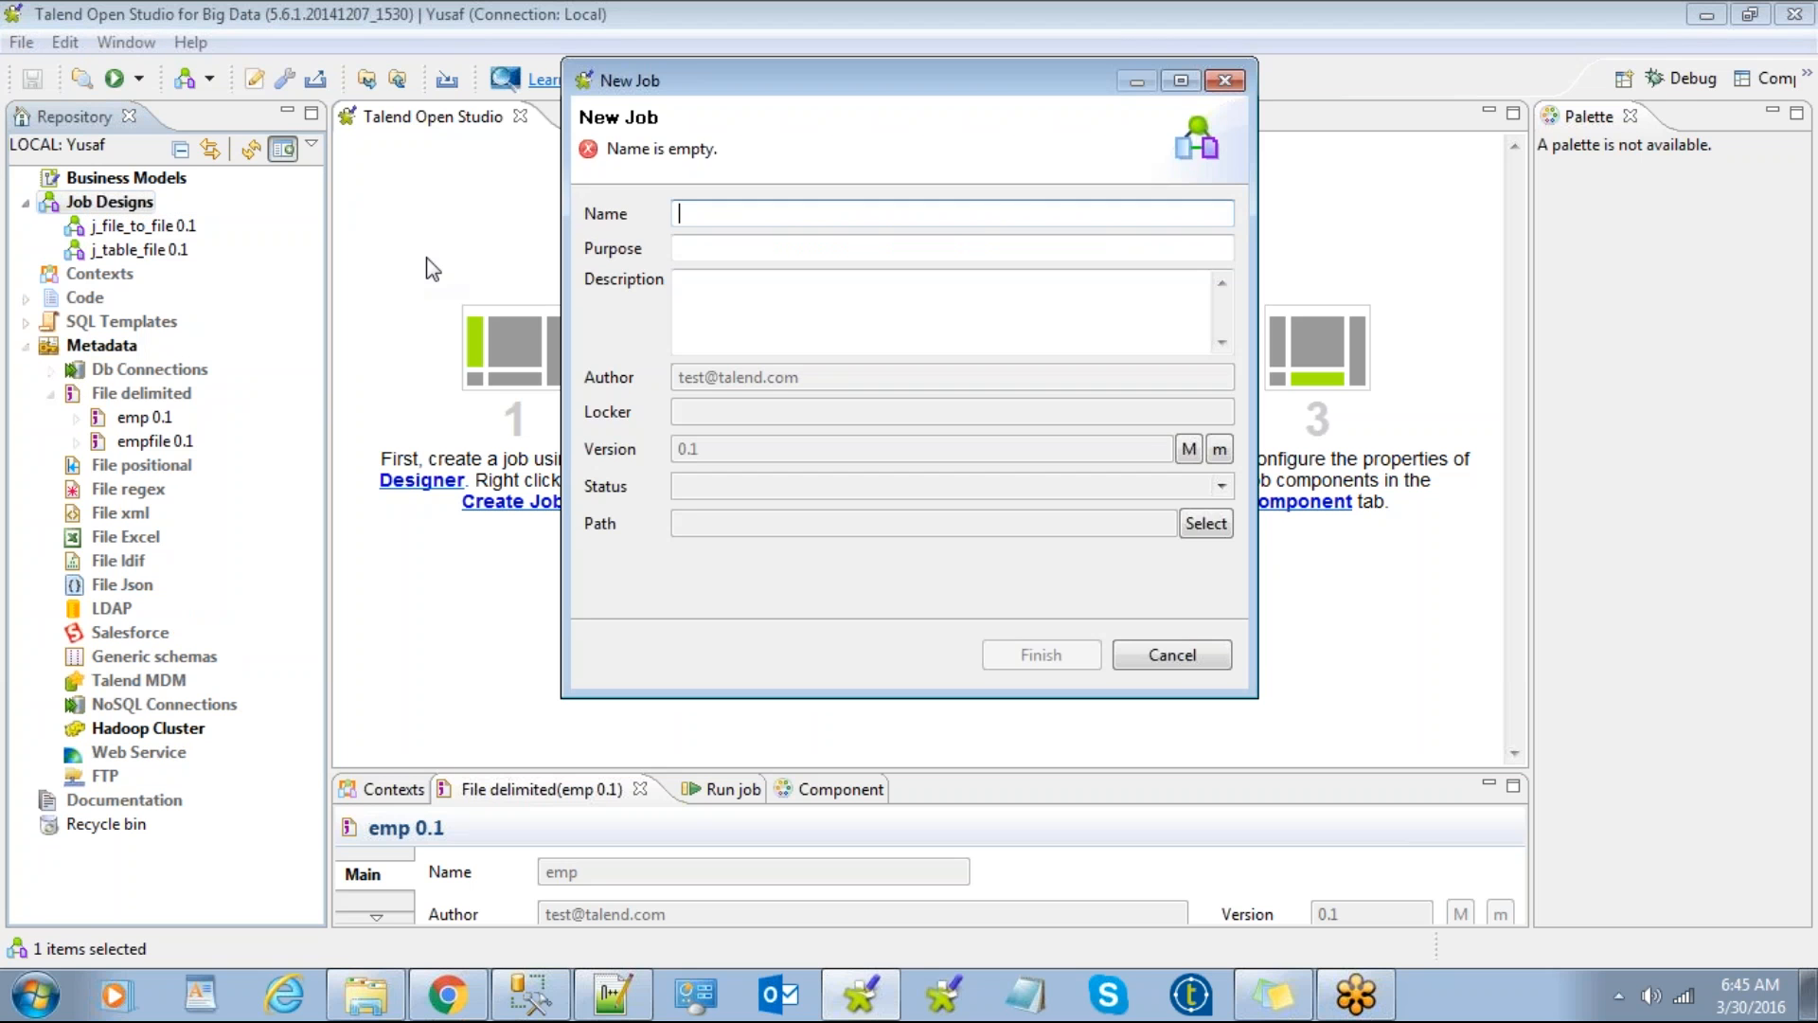
type("job")
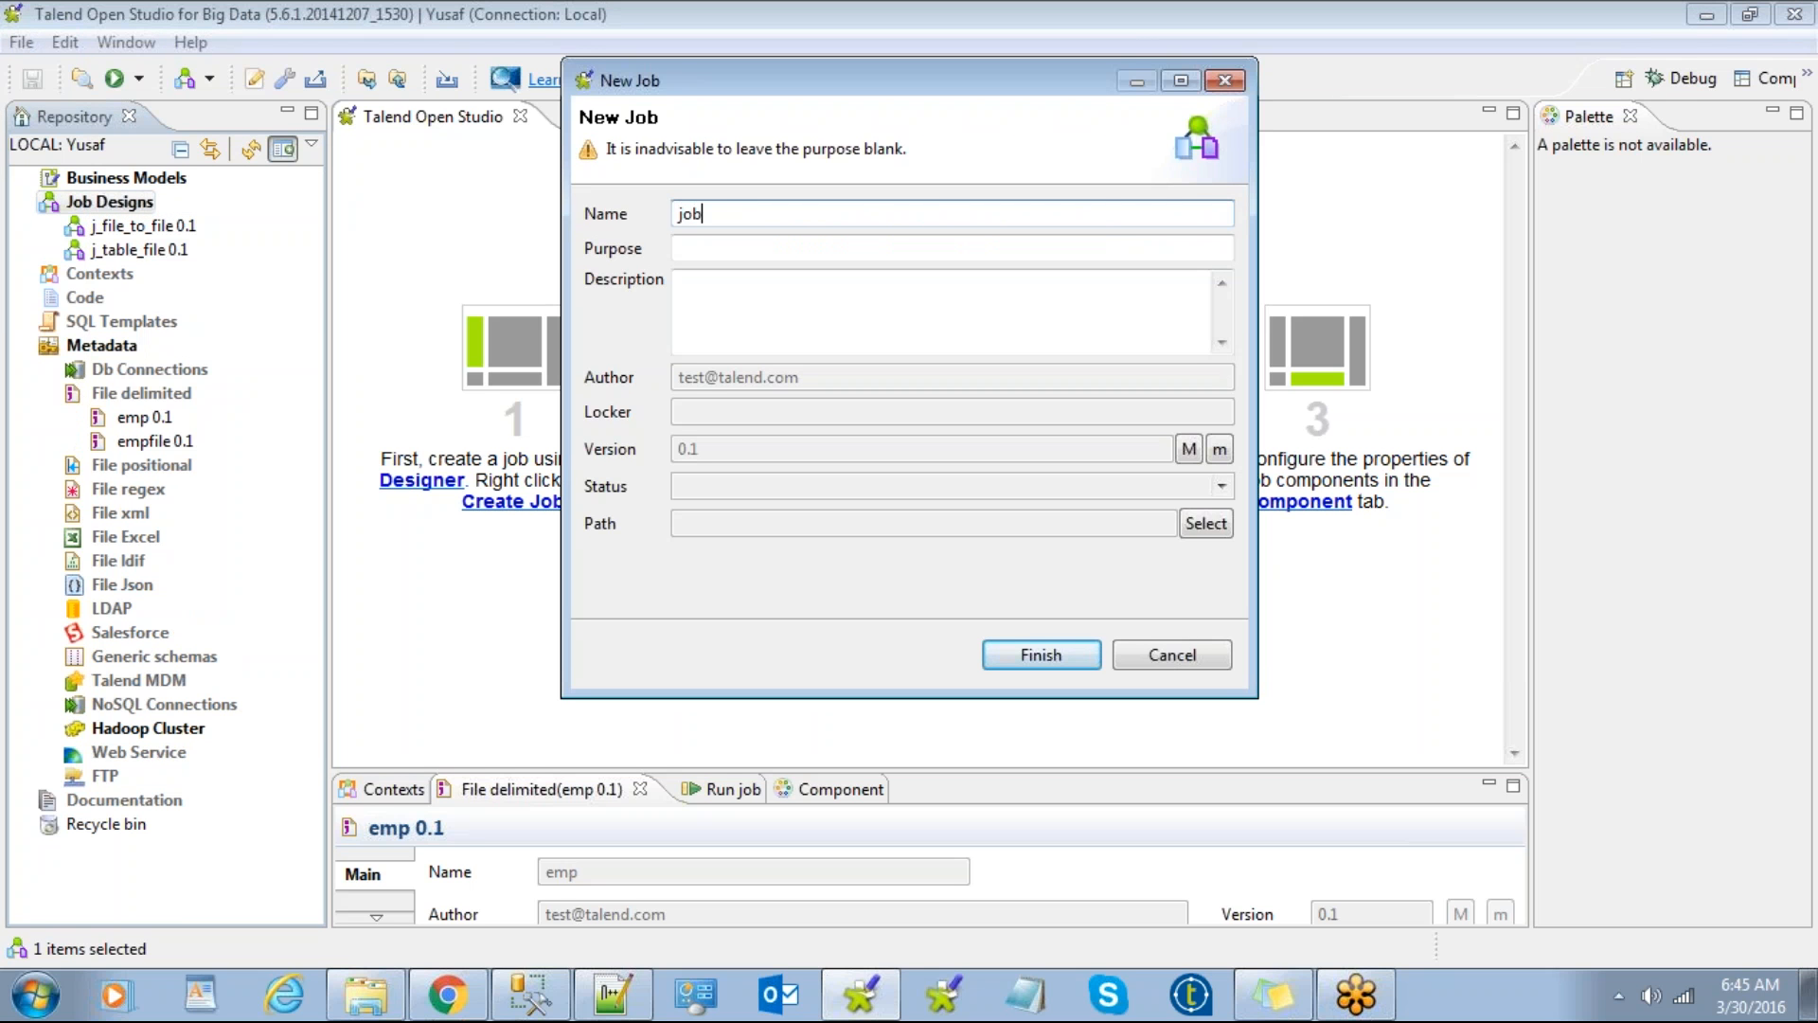
type("_demo")
key("Return")
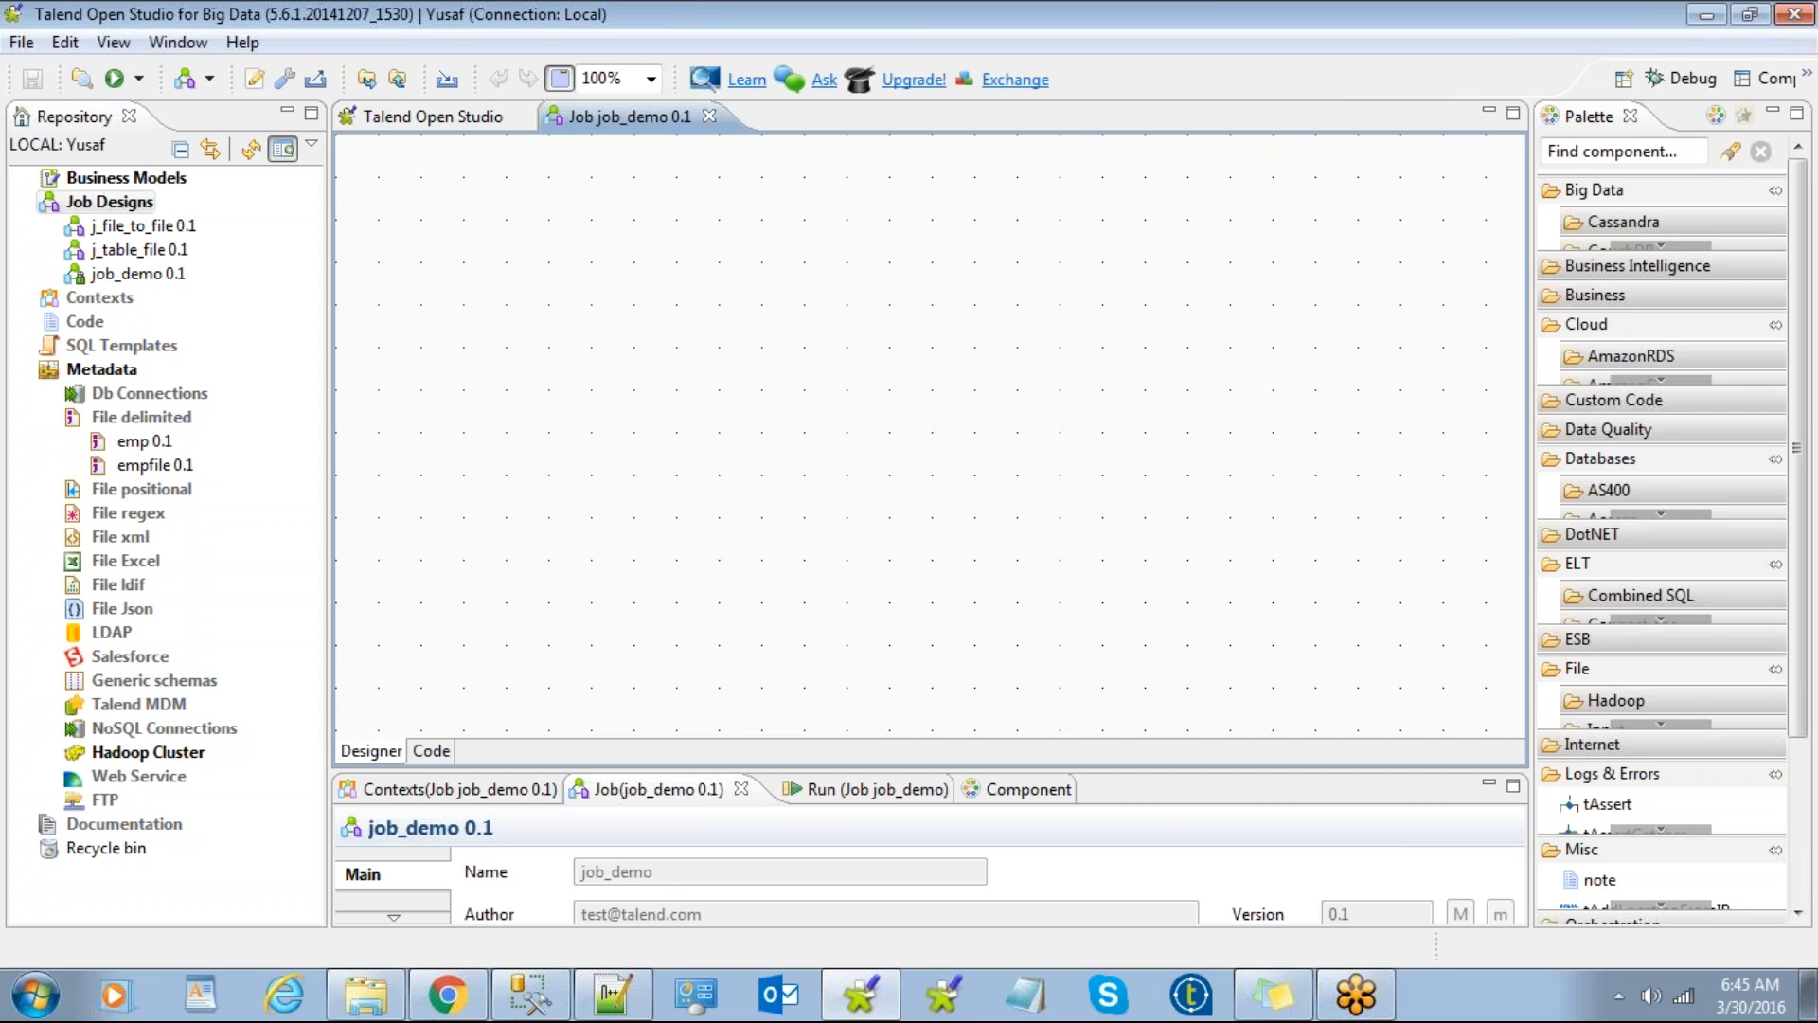
left_click_drag(440, 194, 1160, 587)
left_click(710, 115)
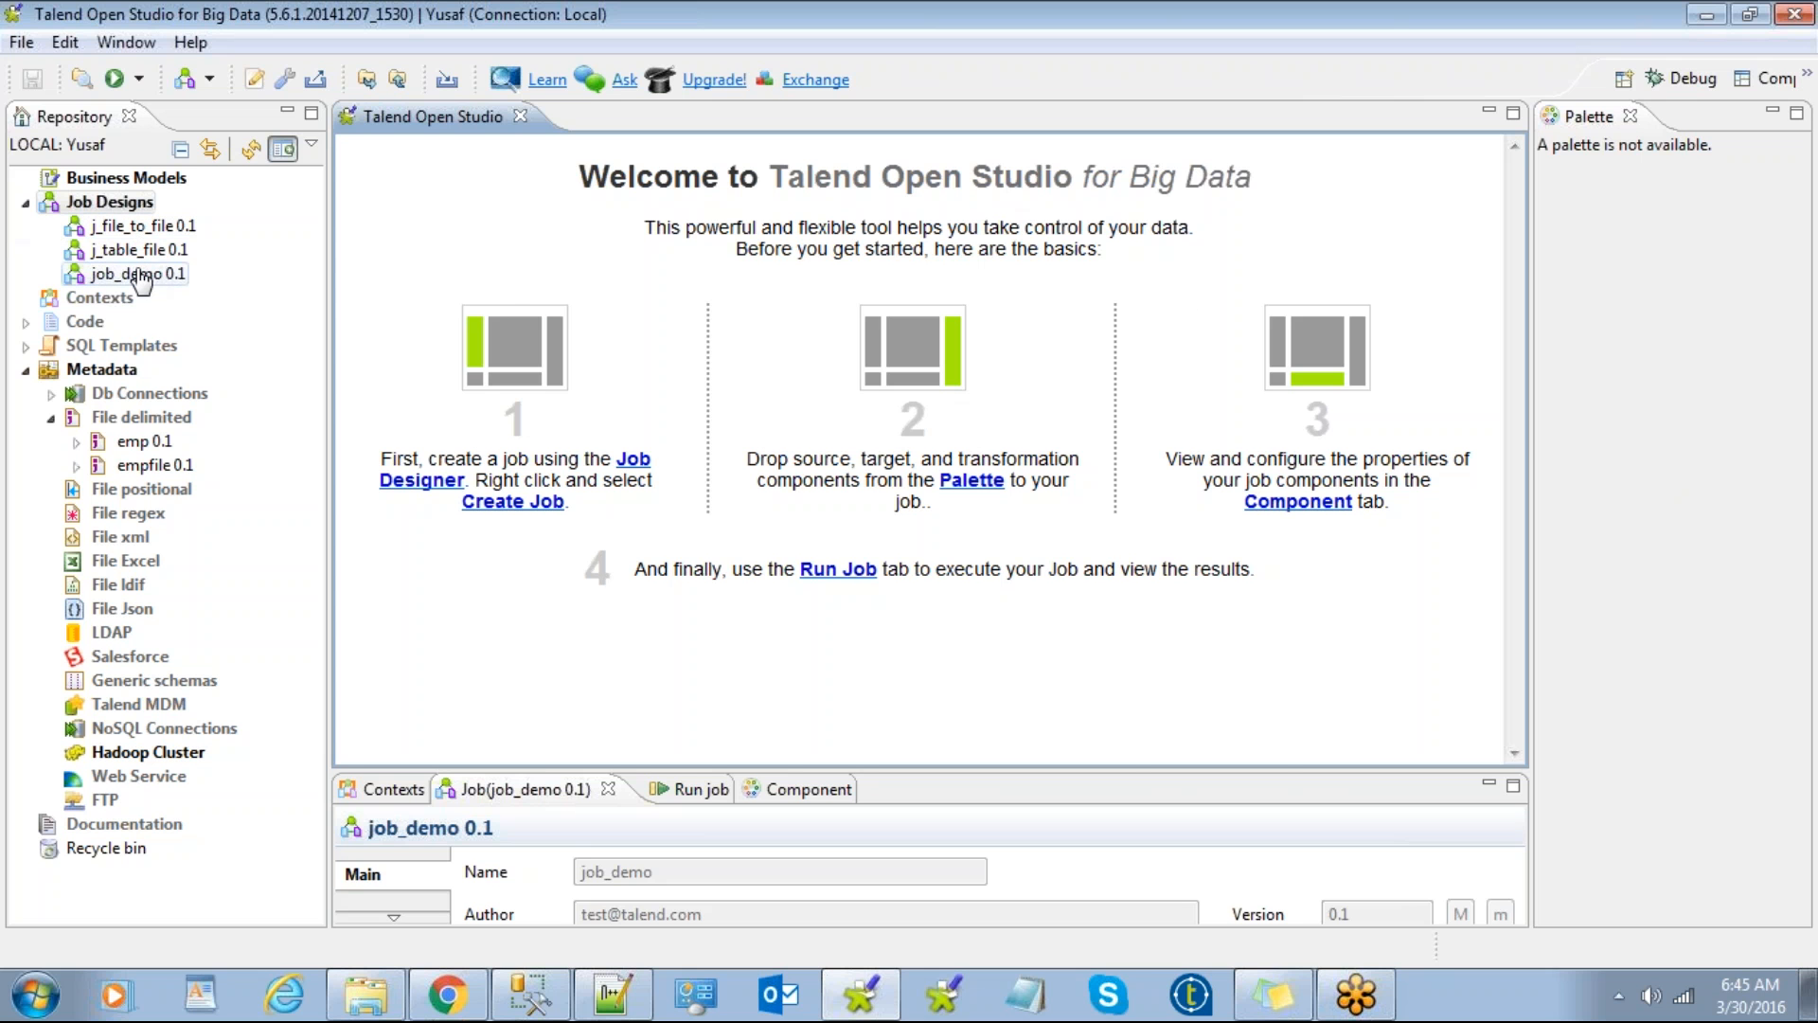
Step: Browse the Job Designs and database connection context menus without choosing anything
left_click(90, 273)
left_click(113, 199)
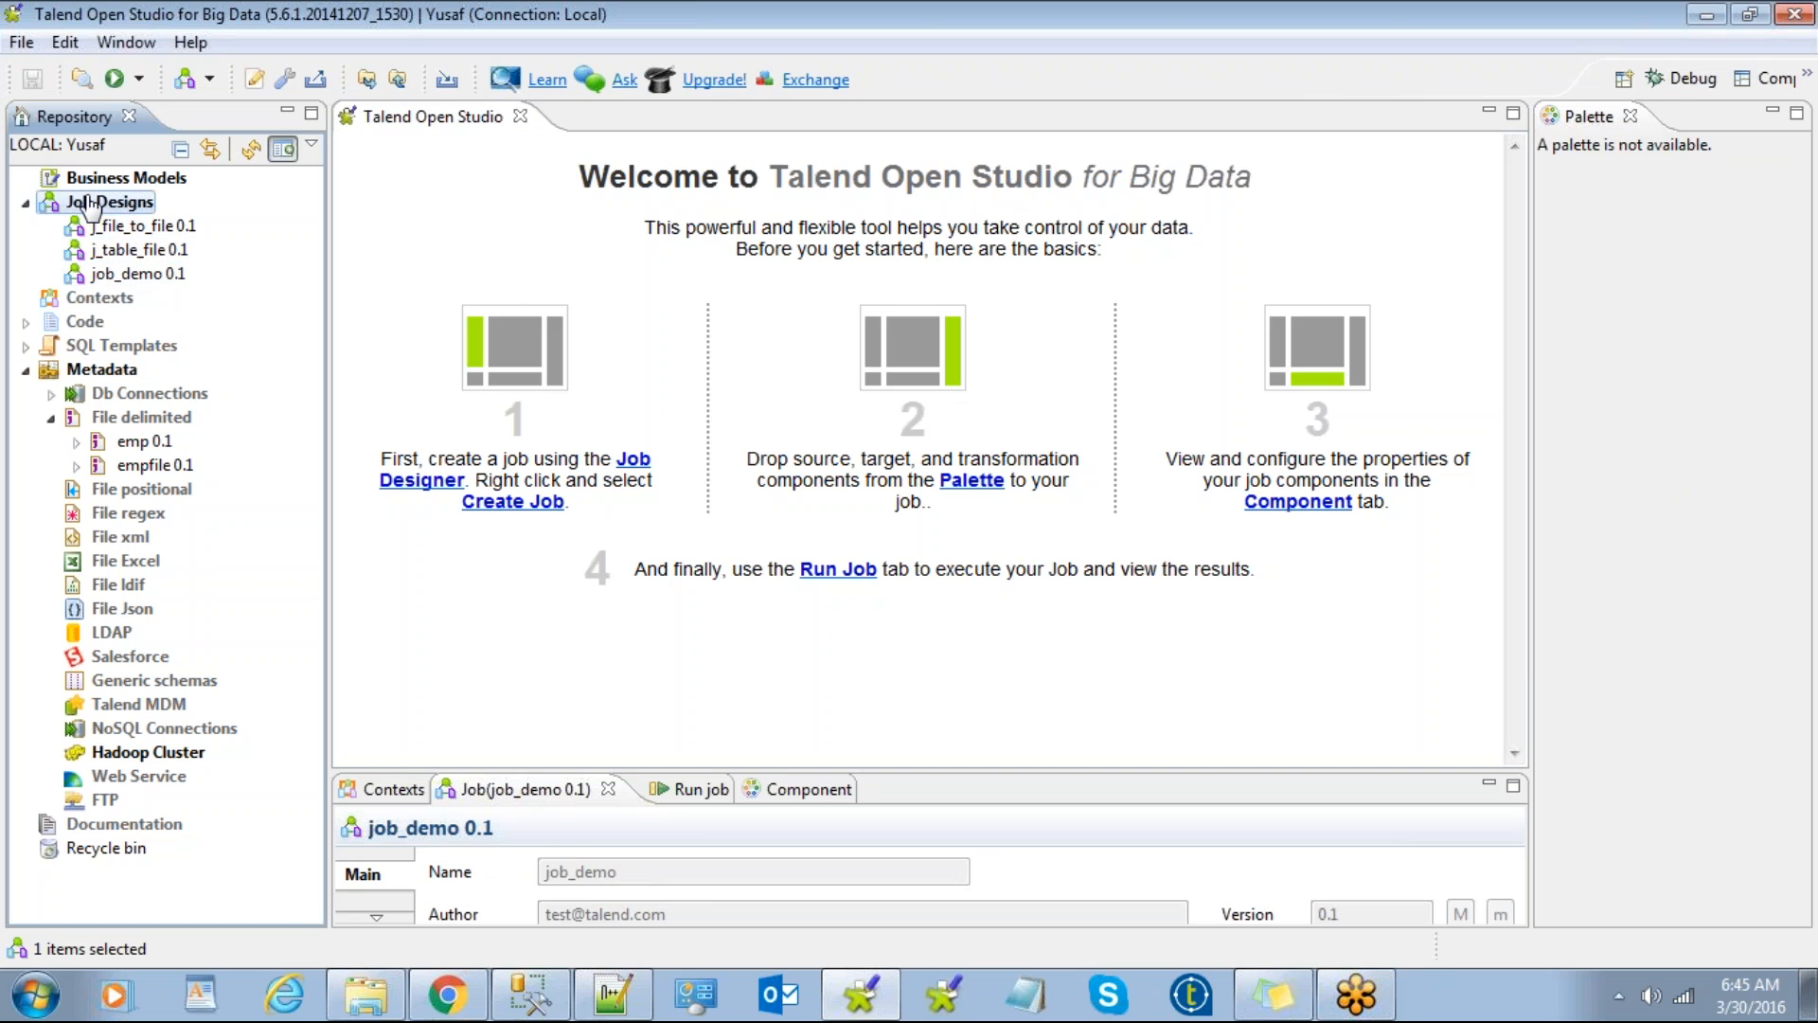
right_click(91, 203)
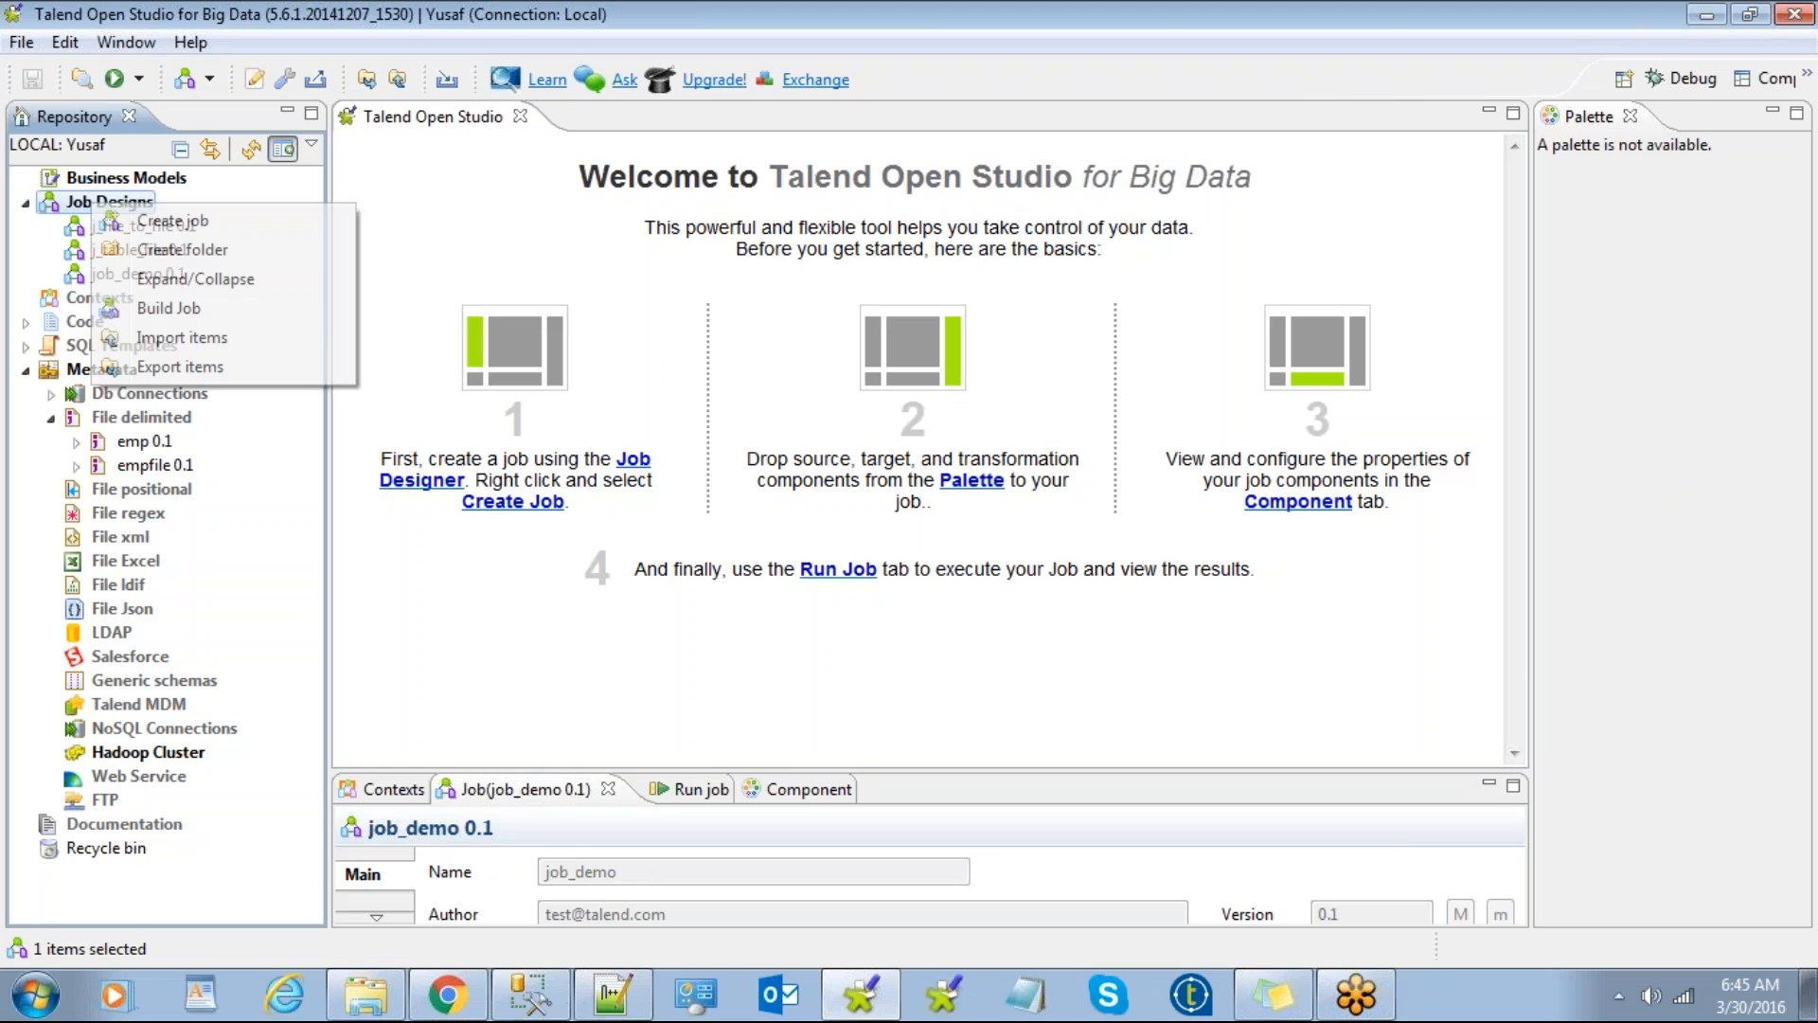
left_click(249, 611)
right_click(146, 394)
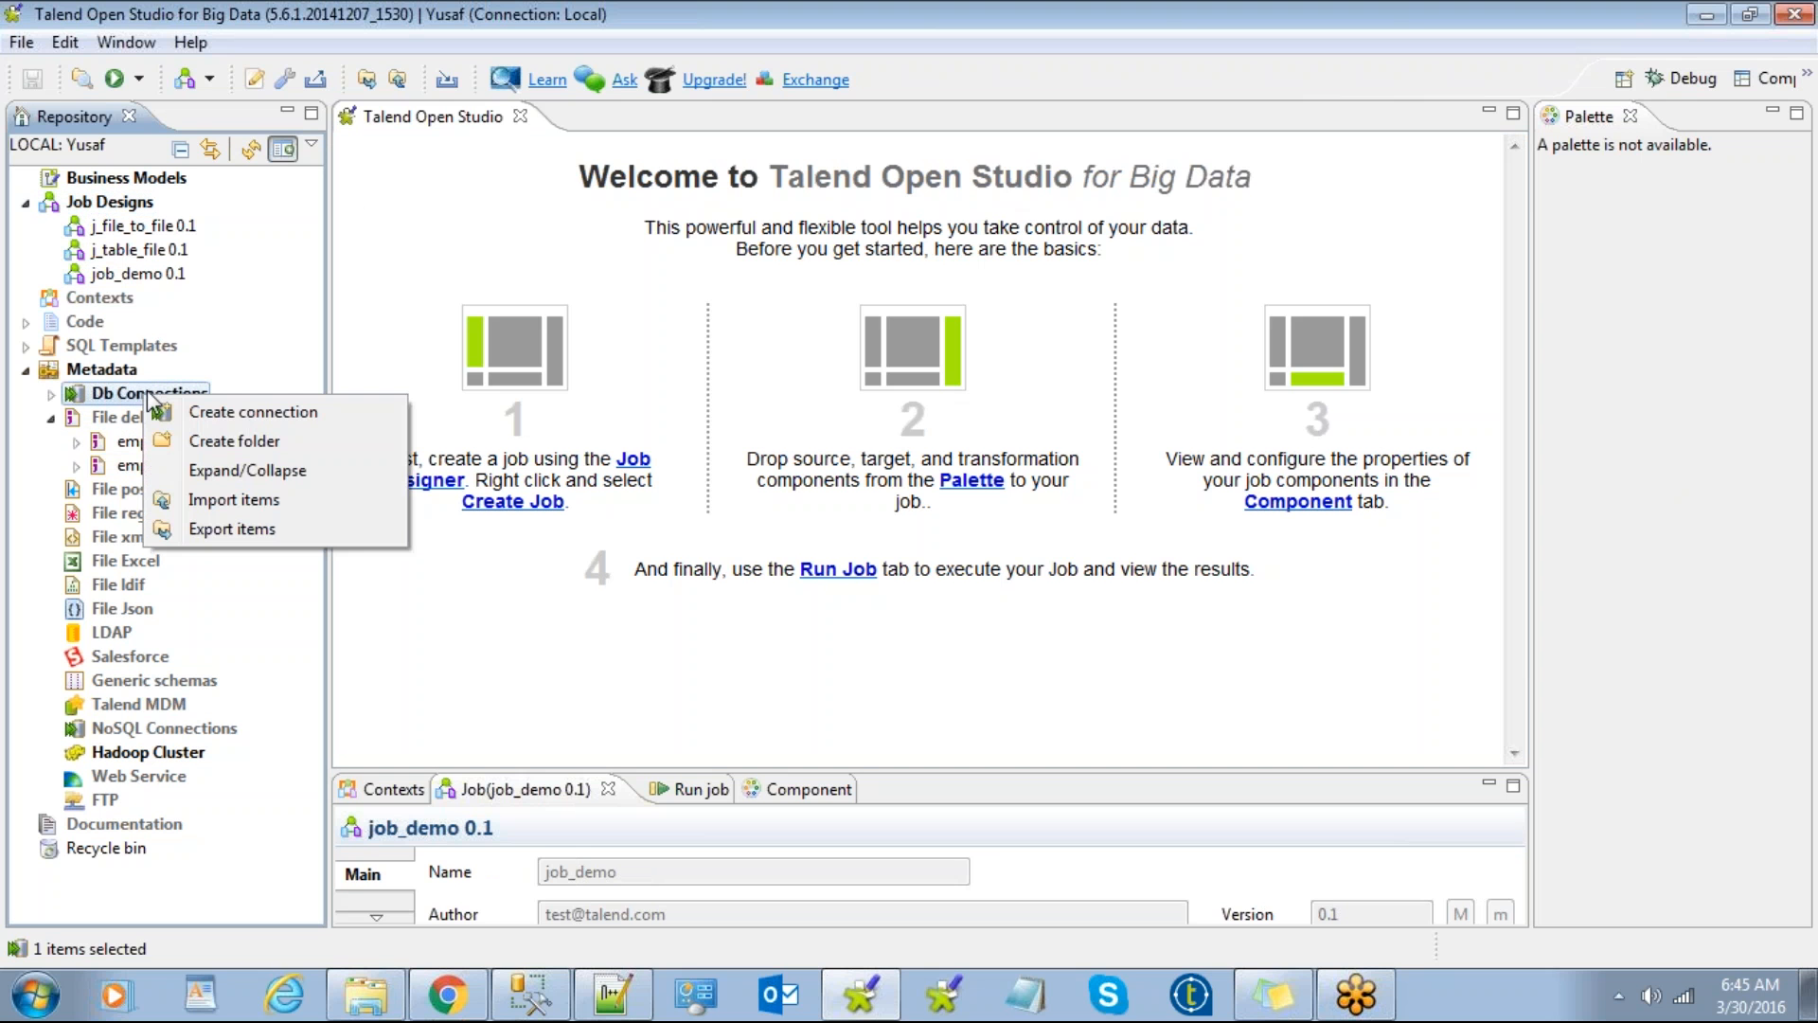
left_click(278, 324)
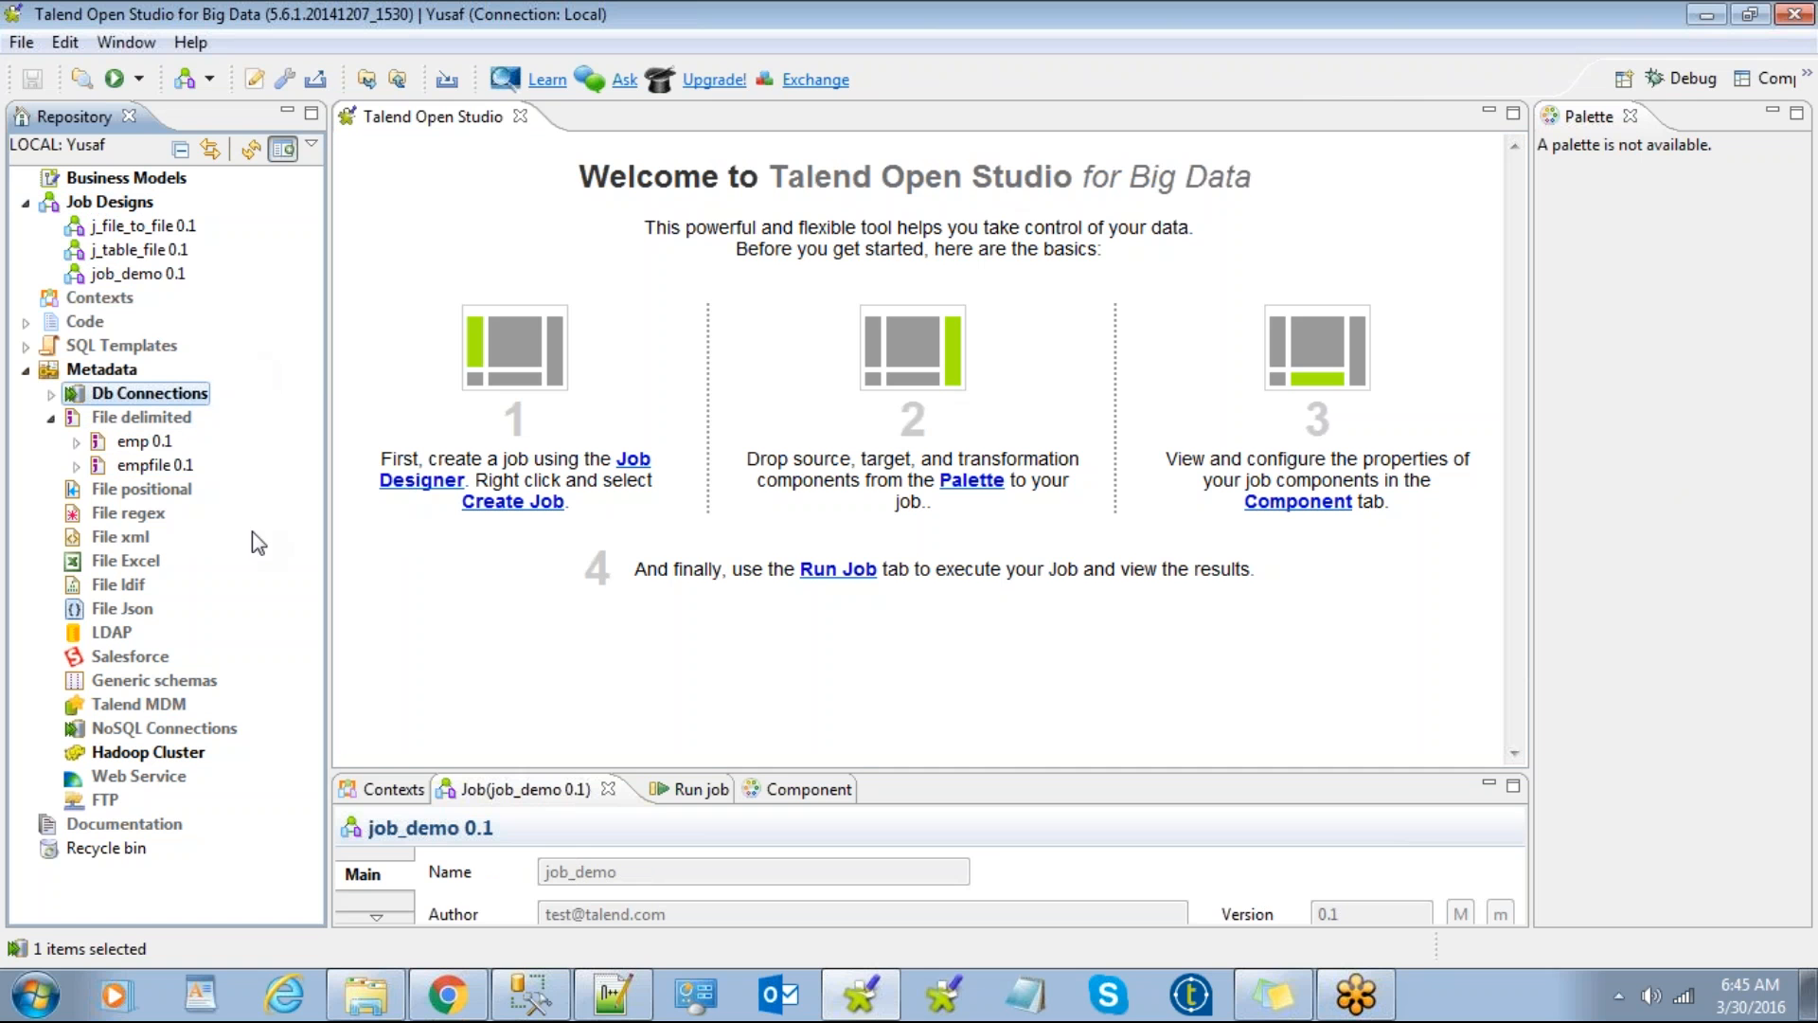
right_click(121, 203)
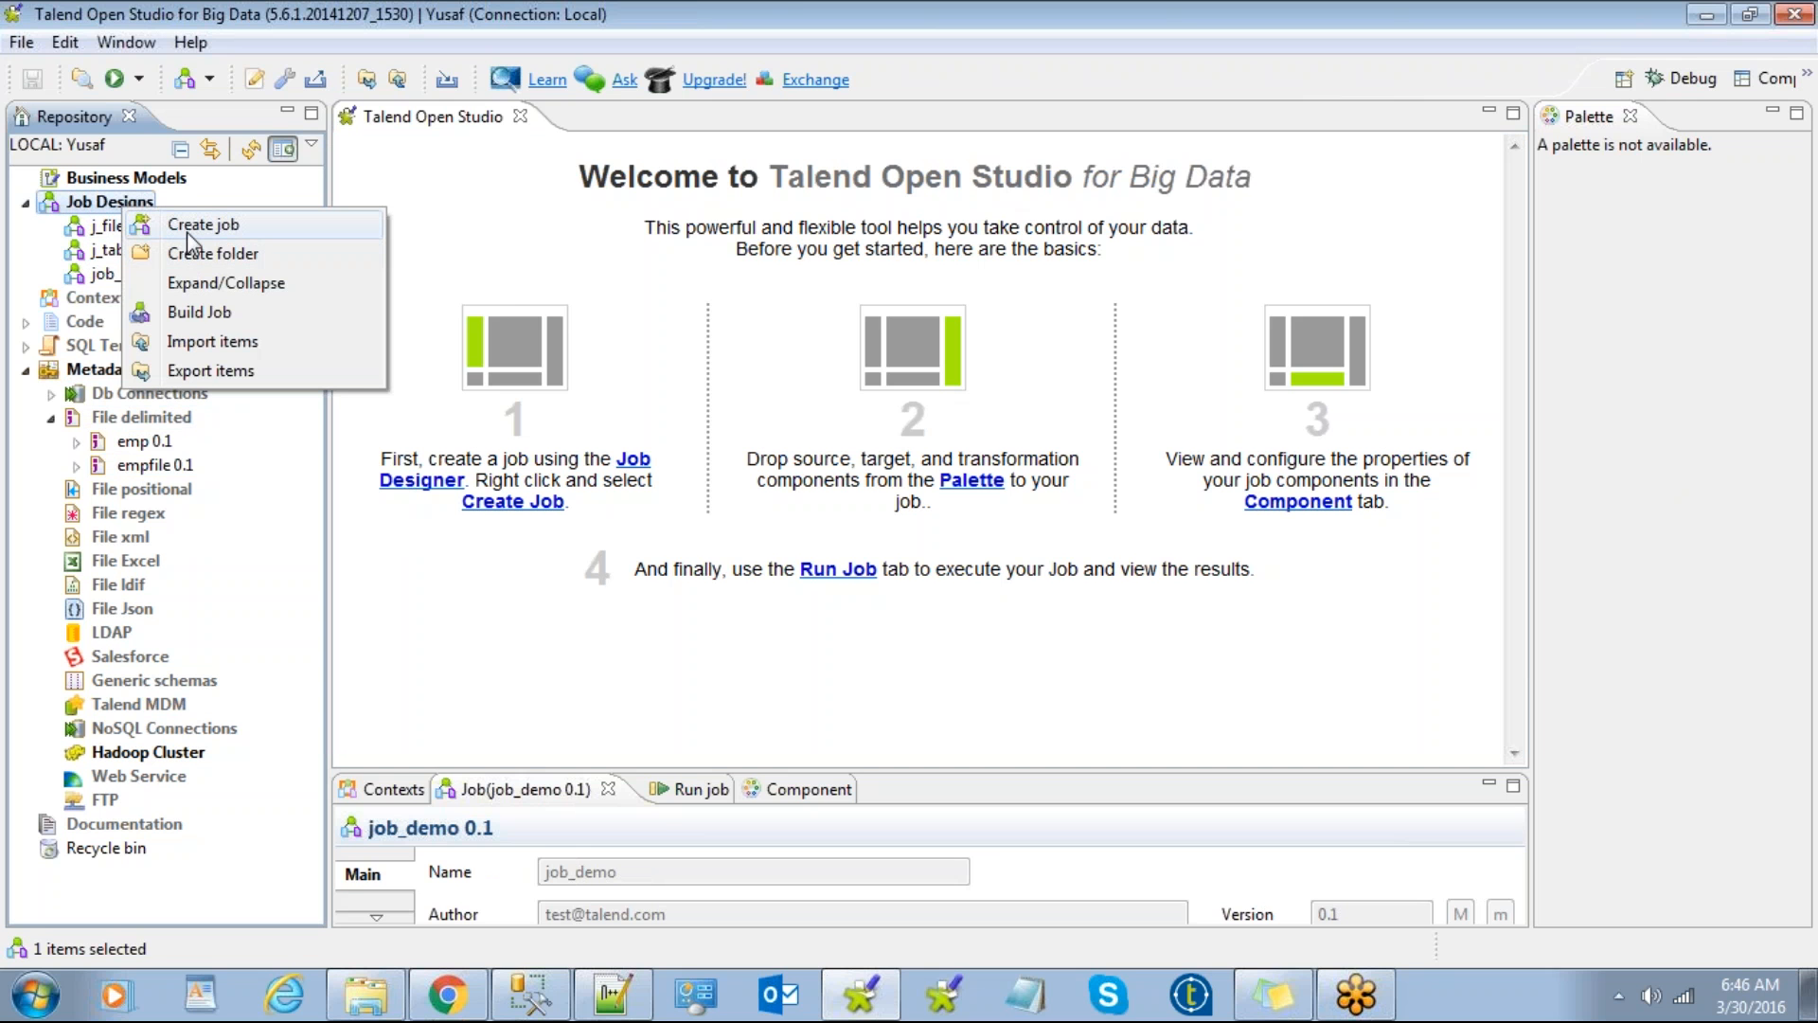
left_click(273, 526)
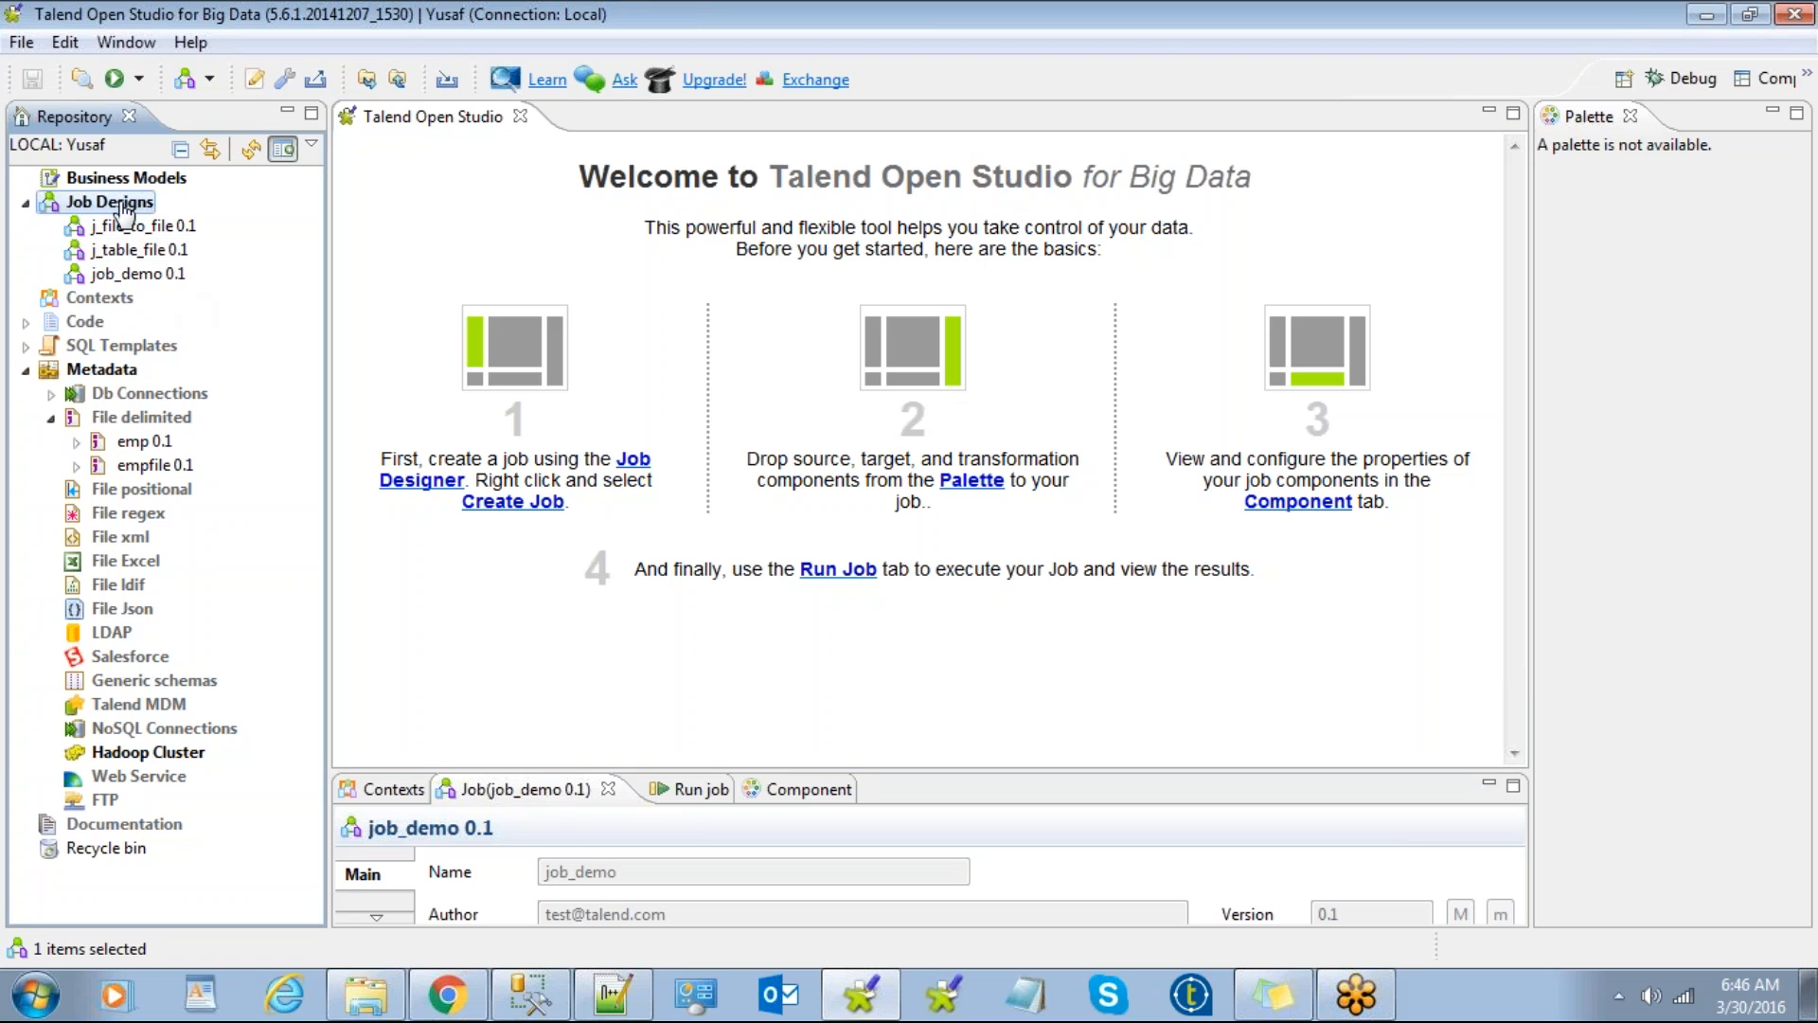
Step: Reopen the job_demo 0.1 canvas, enlarge the lower panel, and select emp 0.1 metadata
double_click(143, 275)
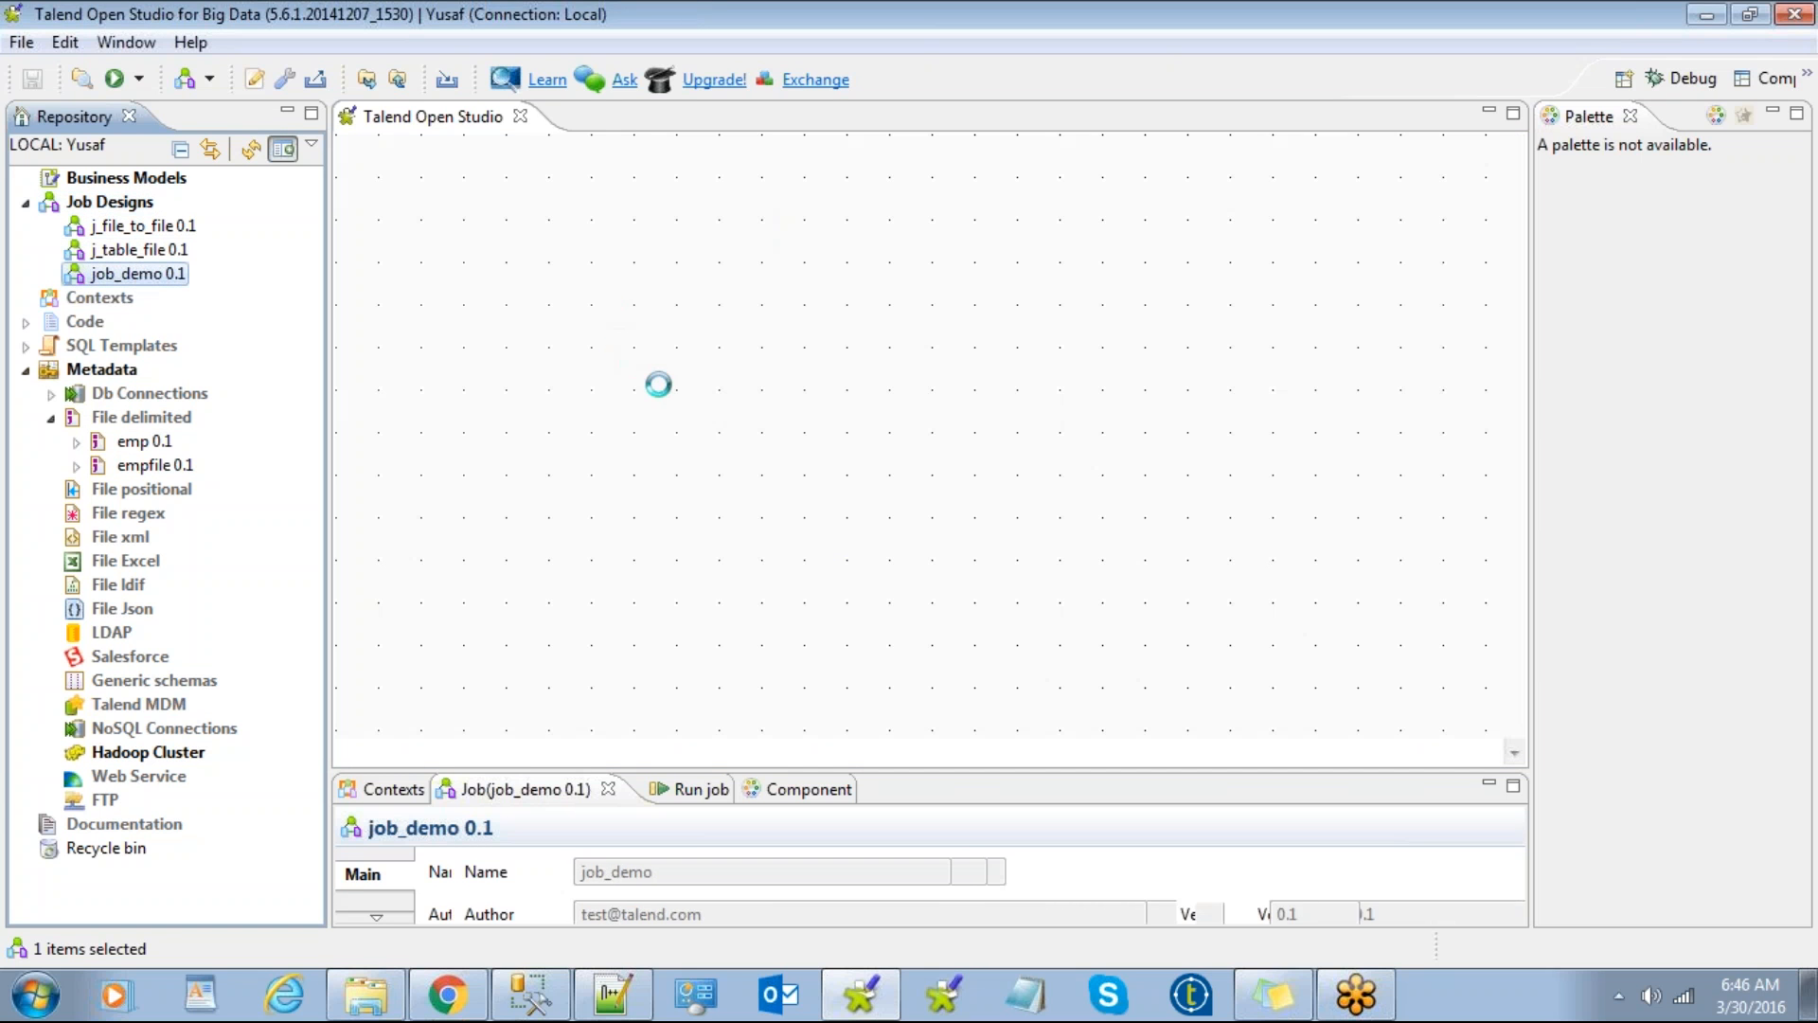
left_click_drag(634, 286, 1106, 521)
left_click_drag(462, 250, 1080, 595)
left_click_drag(887, 764, 893, 608)
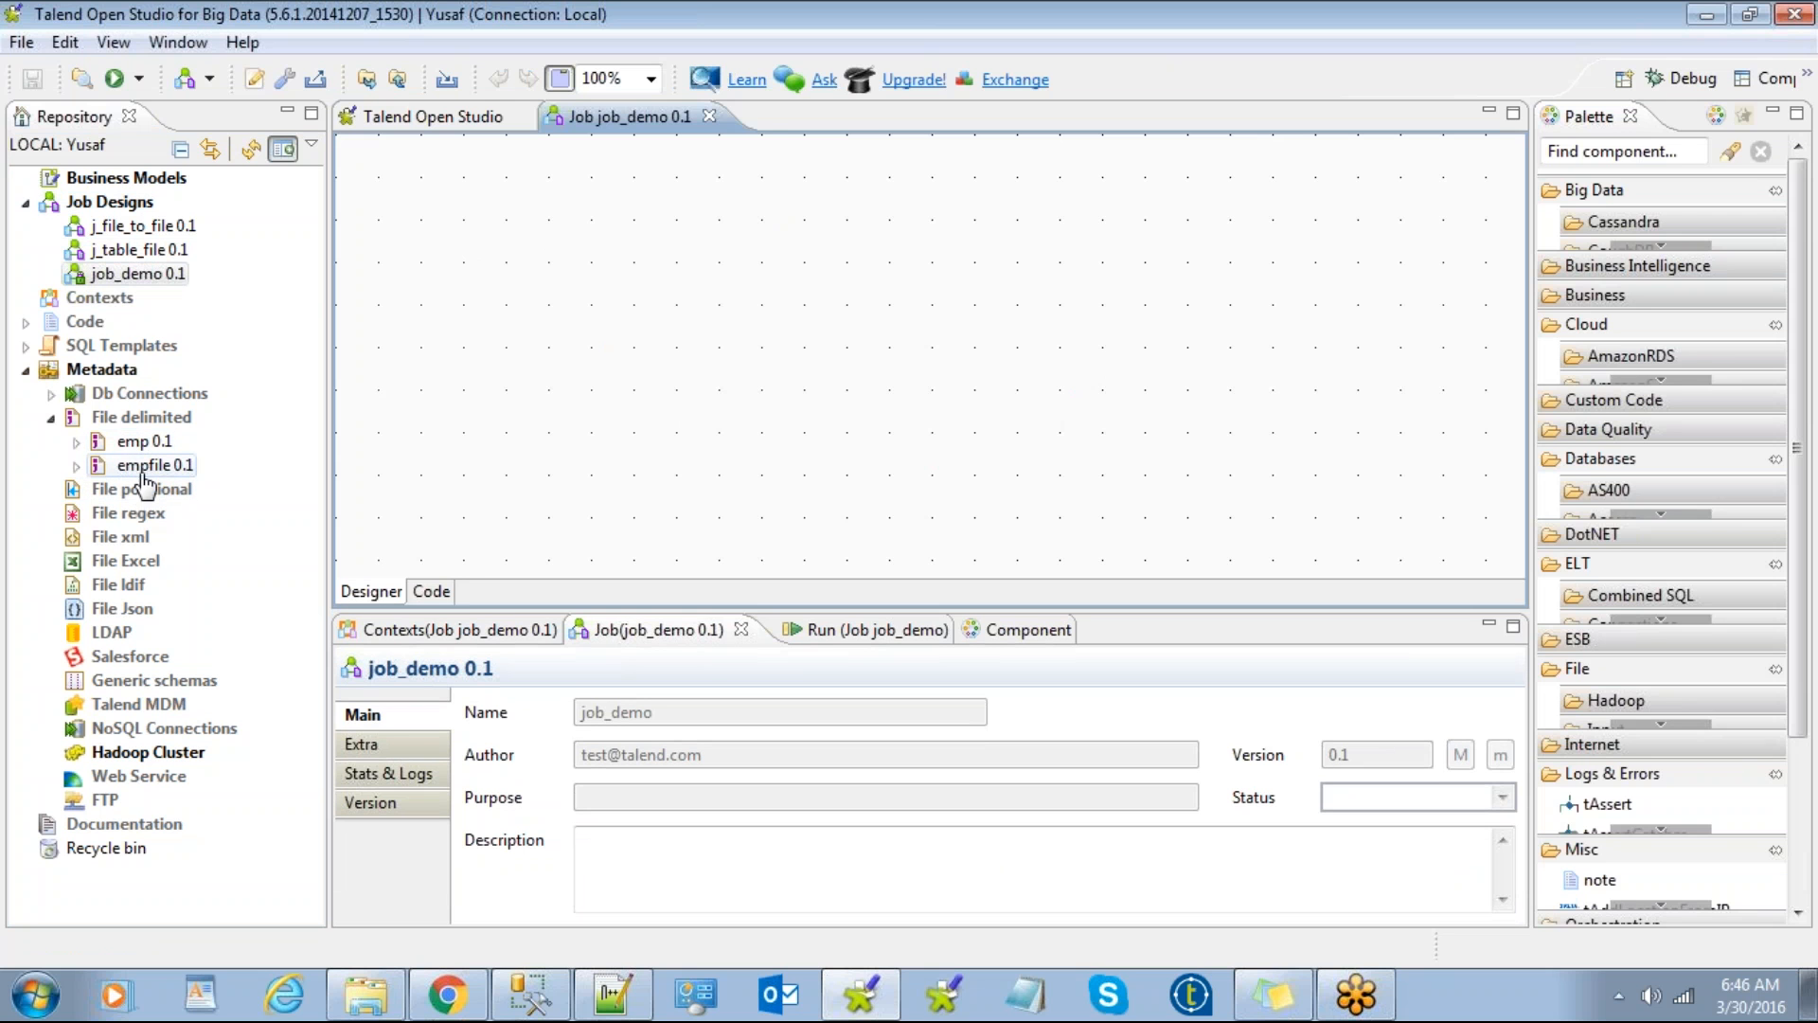
left_click(133, 441)
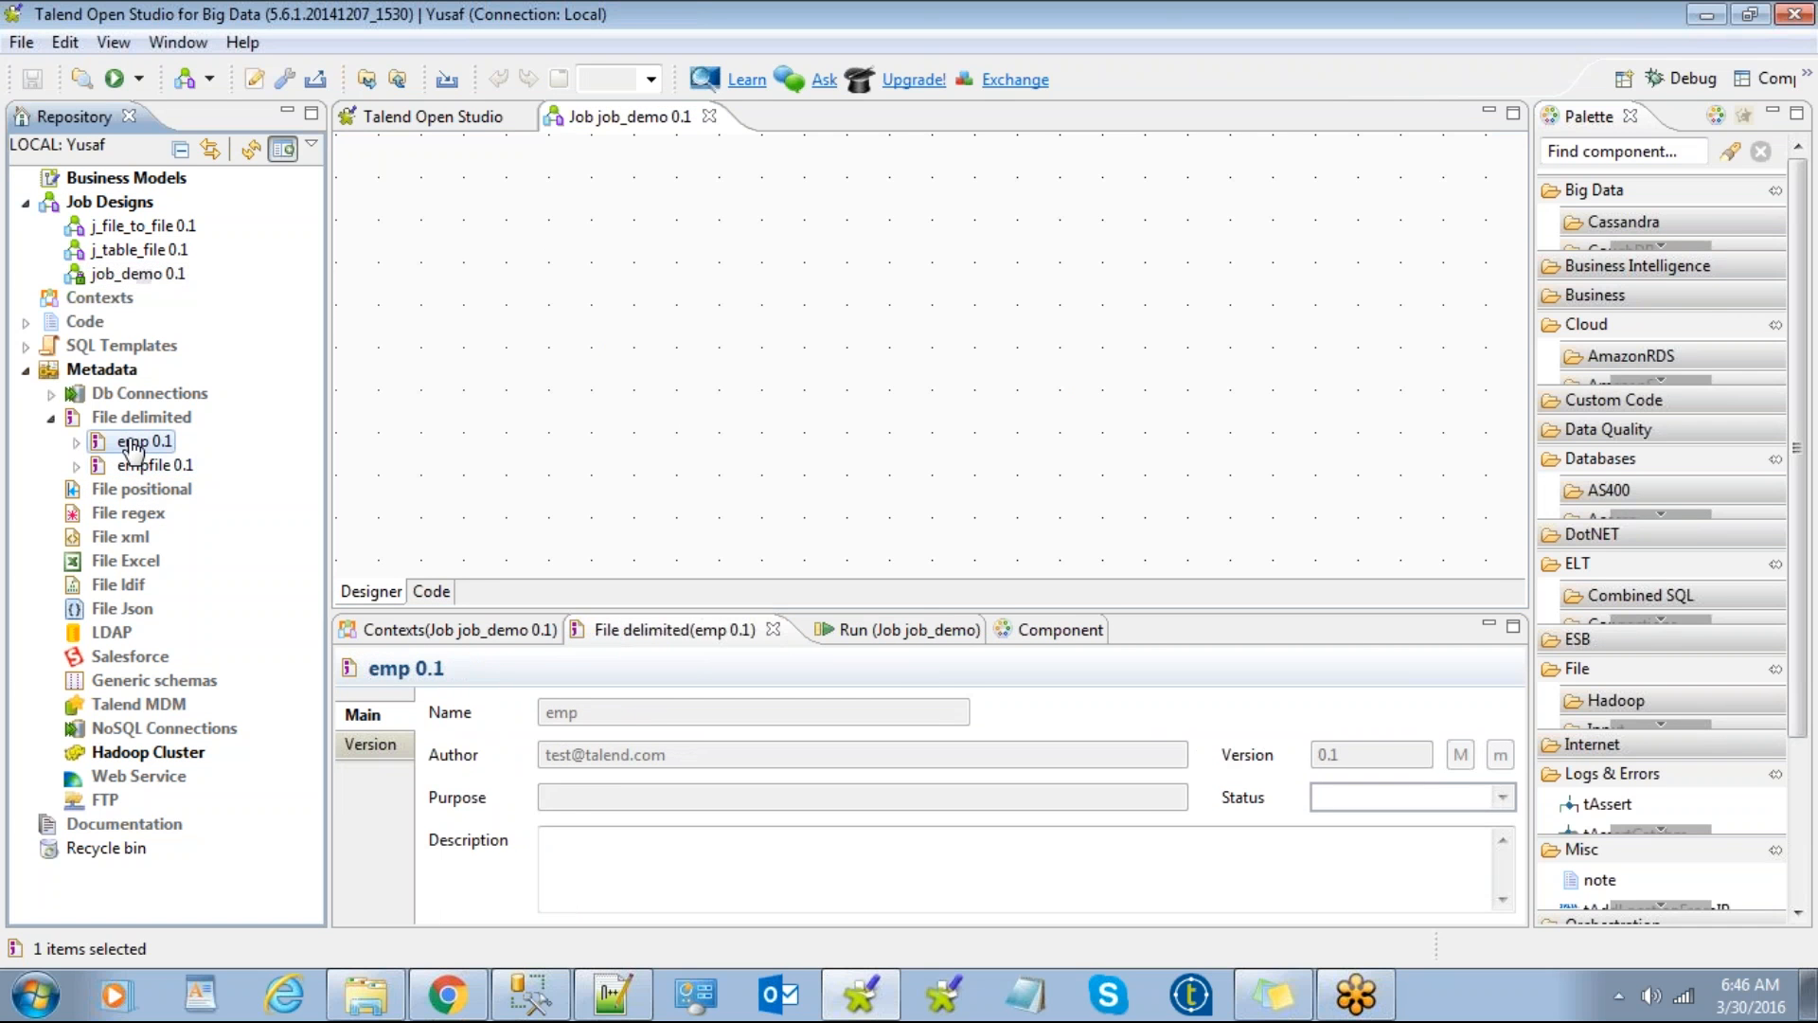
Step: Drop emp 0.1 onto the job_demo canvas as a tFileInputDelimited component and show its settings
left_click_drag(357, 407, 511, 350)
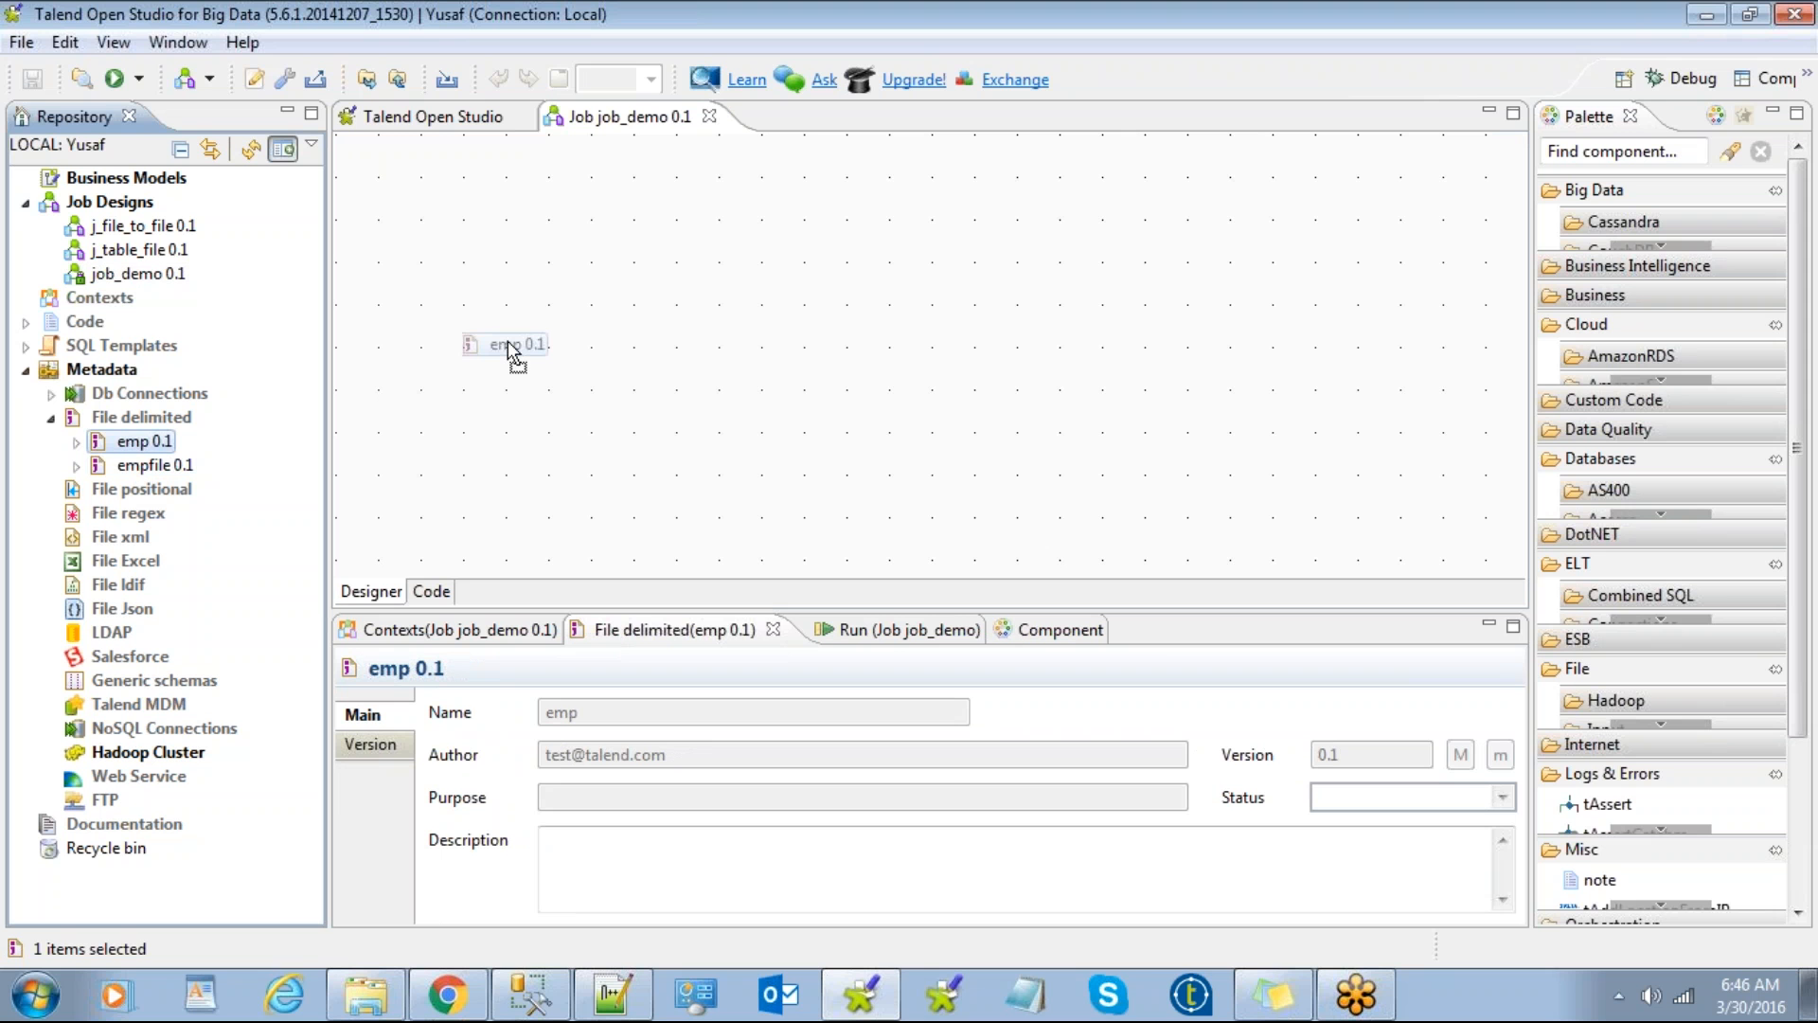
left_click_drag(509, 344, 509, 344)
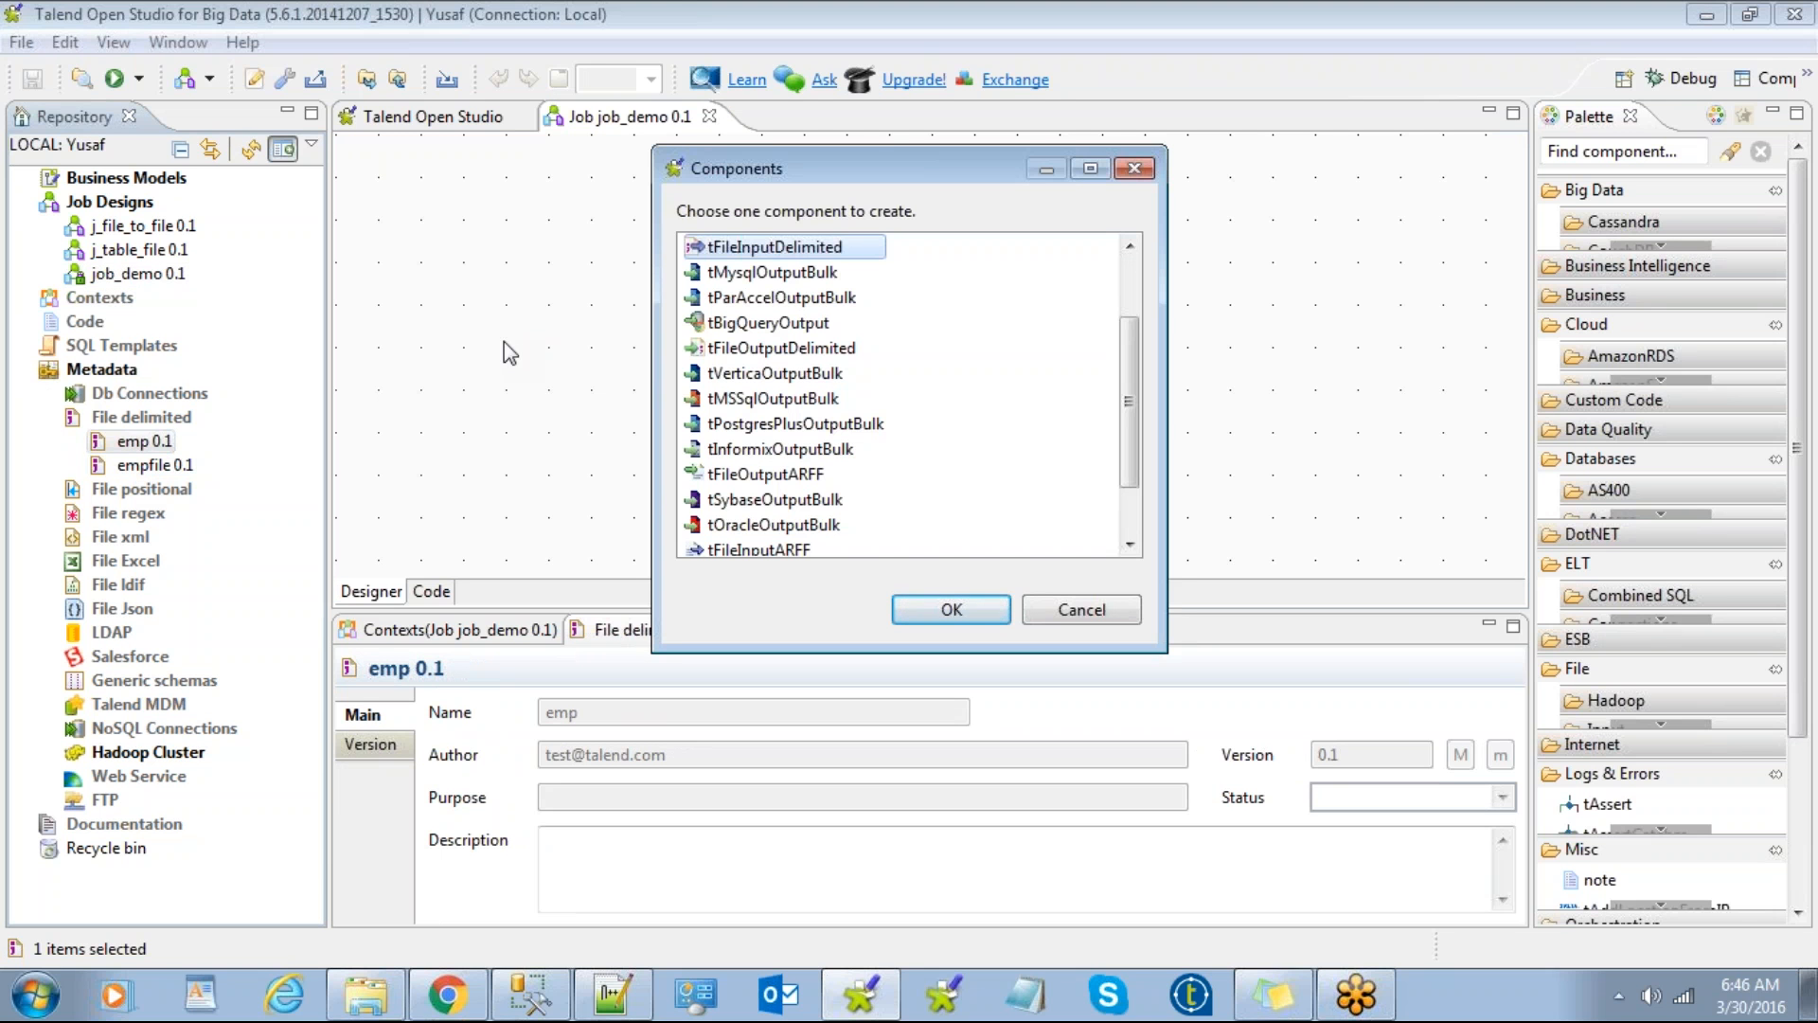
double_click(757, 248)
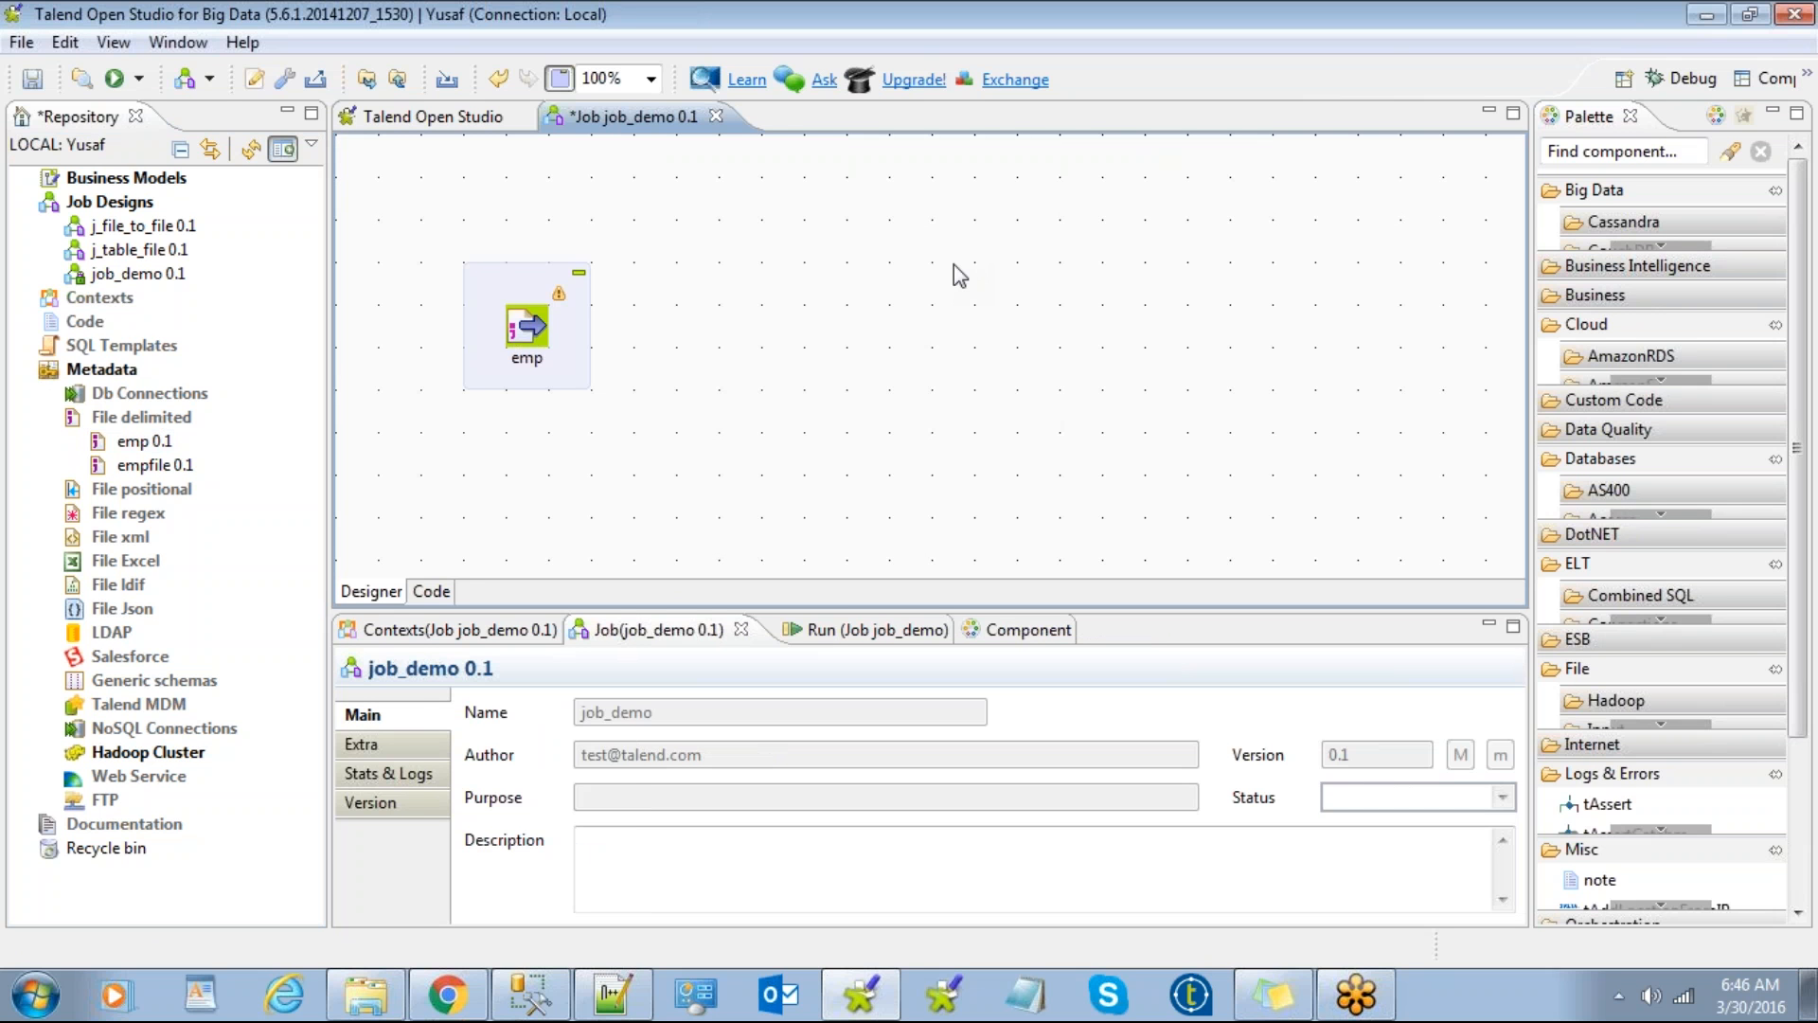
double_click(533, 327)
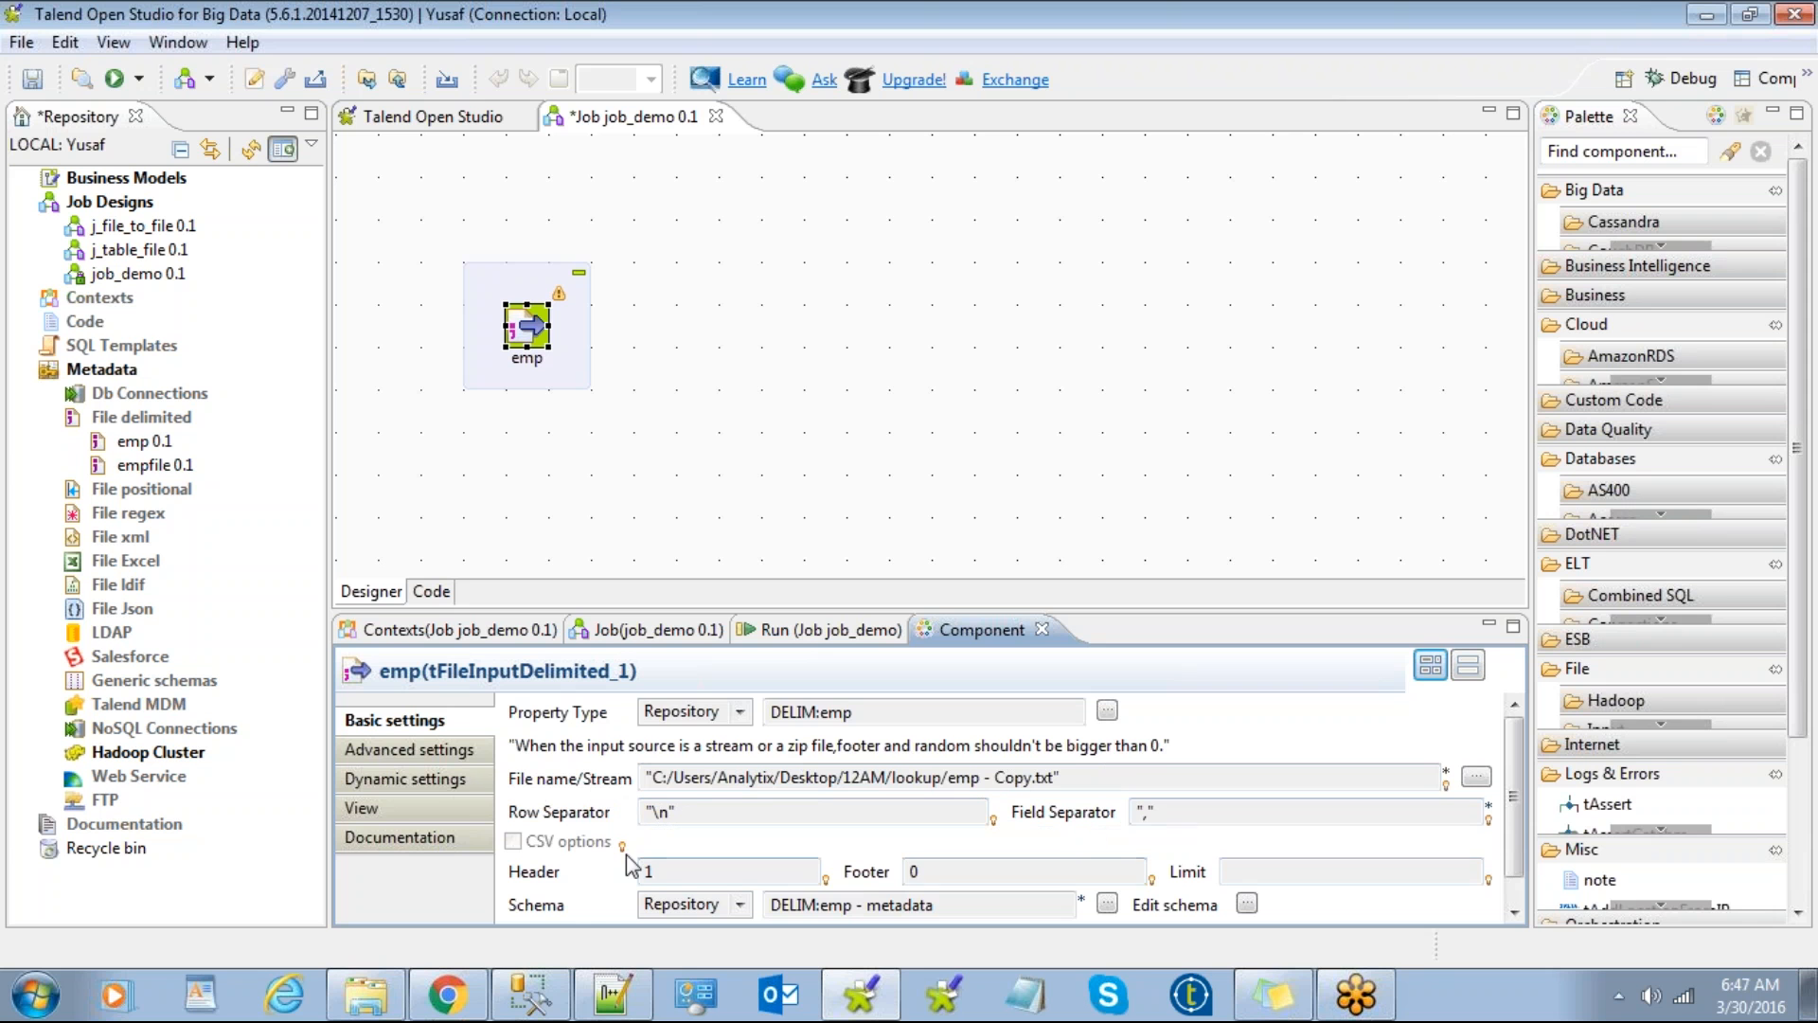
Step: View the emp component's six-column schema (empno to joindate), then select the emp subjob
scroll(1513, 814, "down", 1)
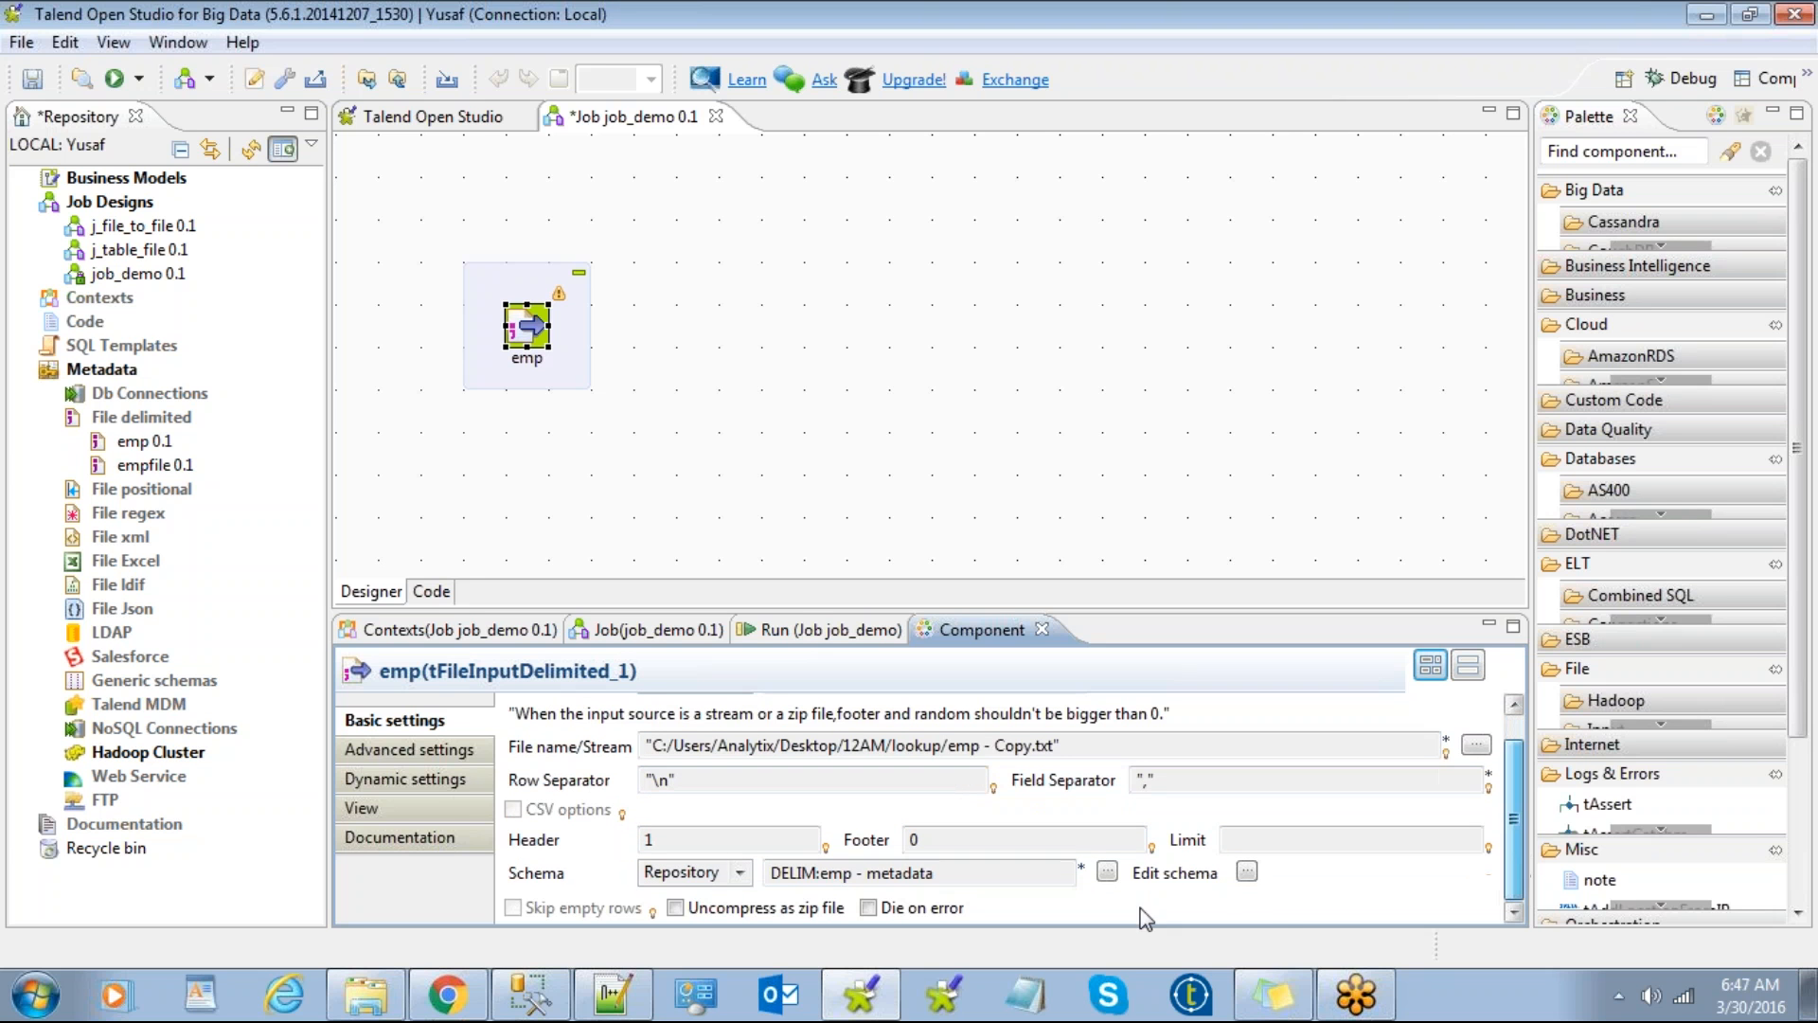
left_click(1247, 872)
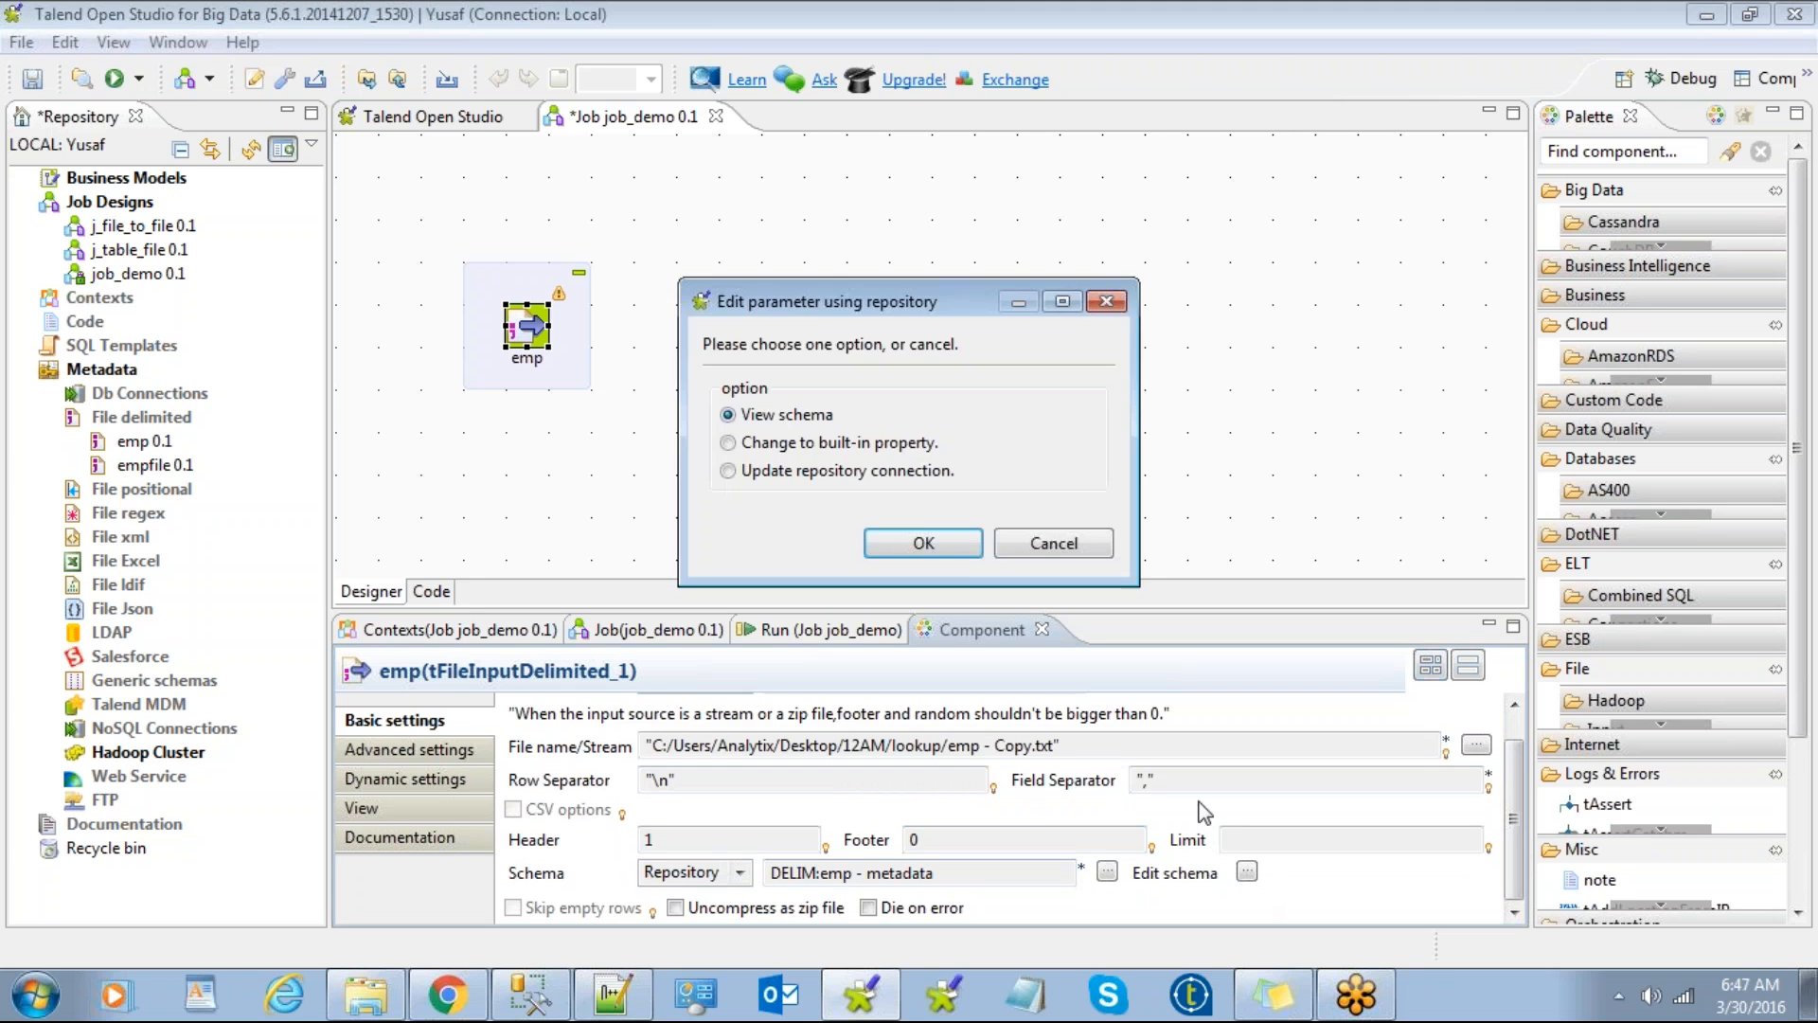
left_click(918, 548)
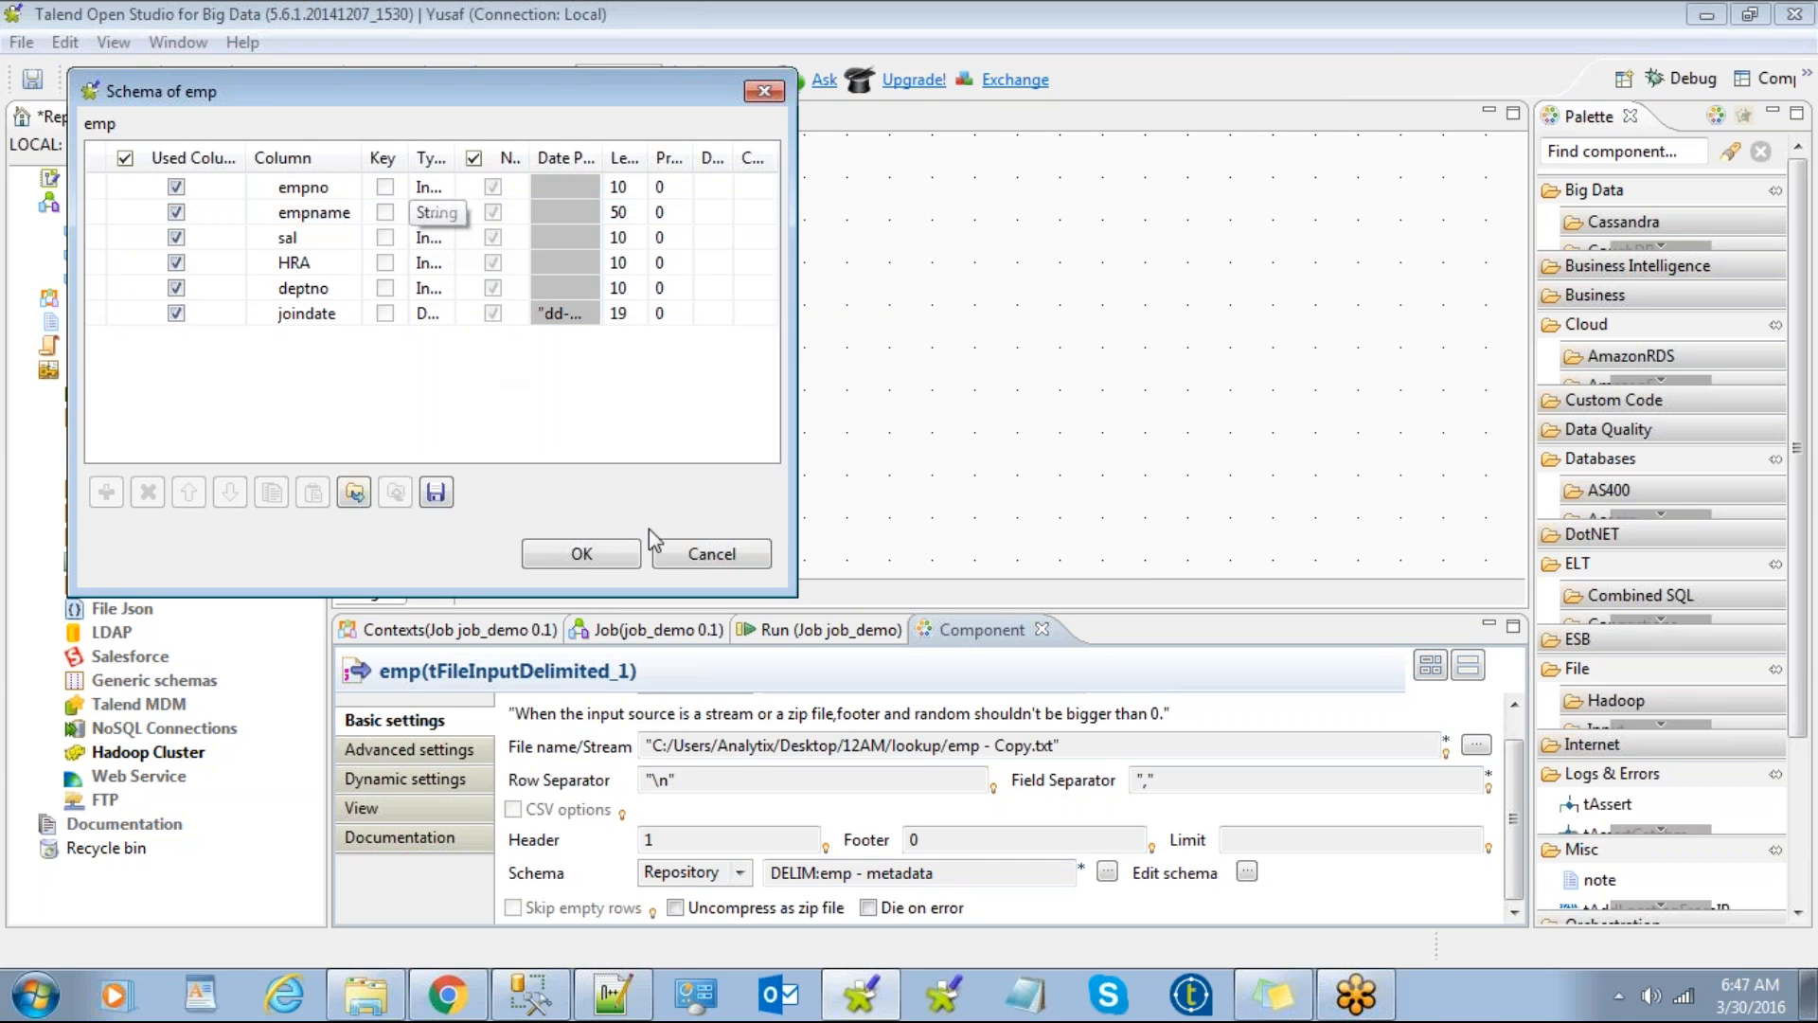
left_click(706, 553)
left_click(827, 393)
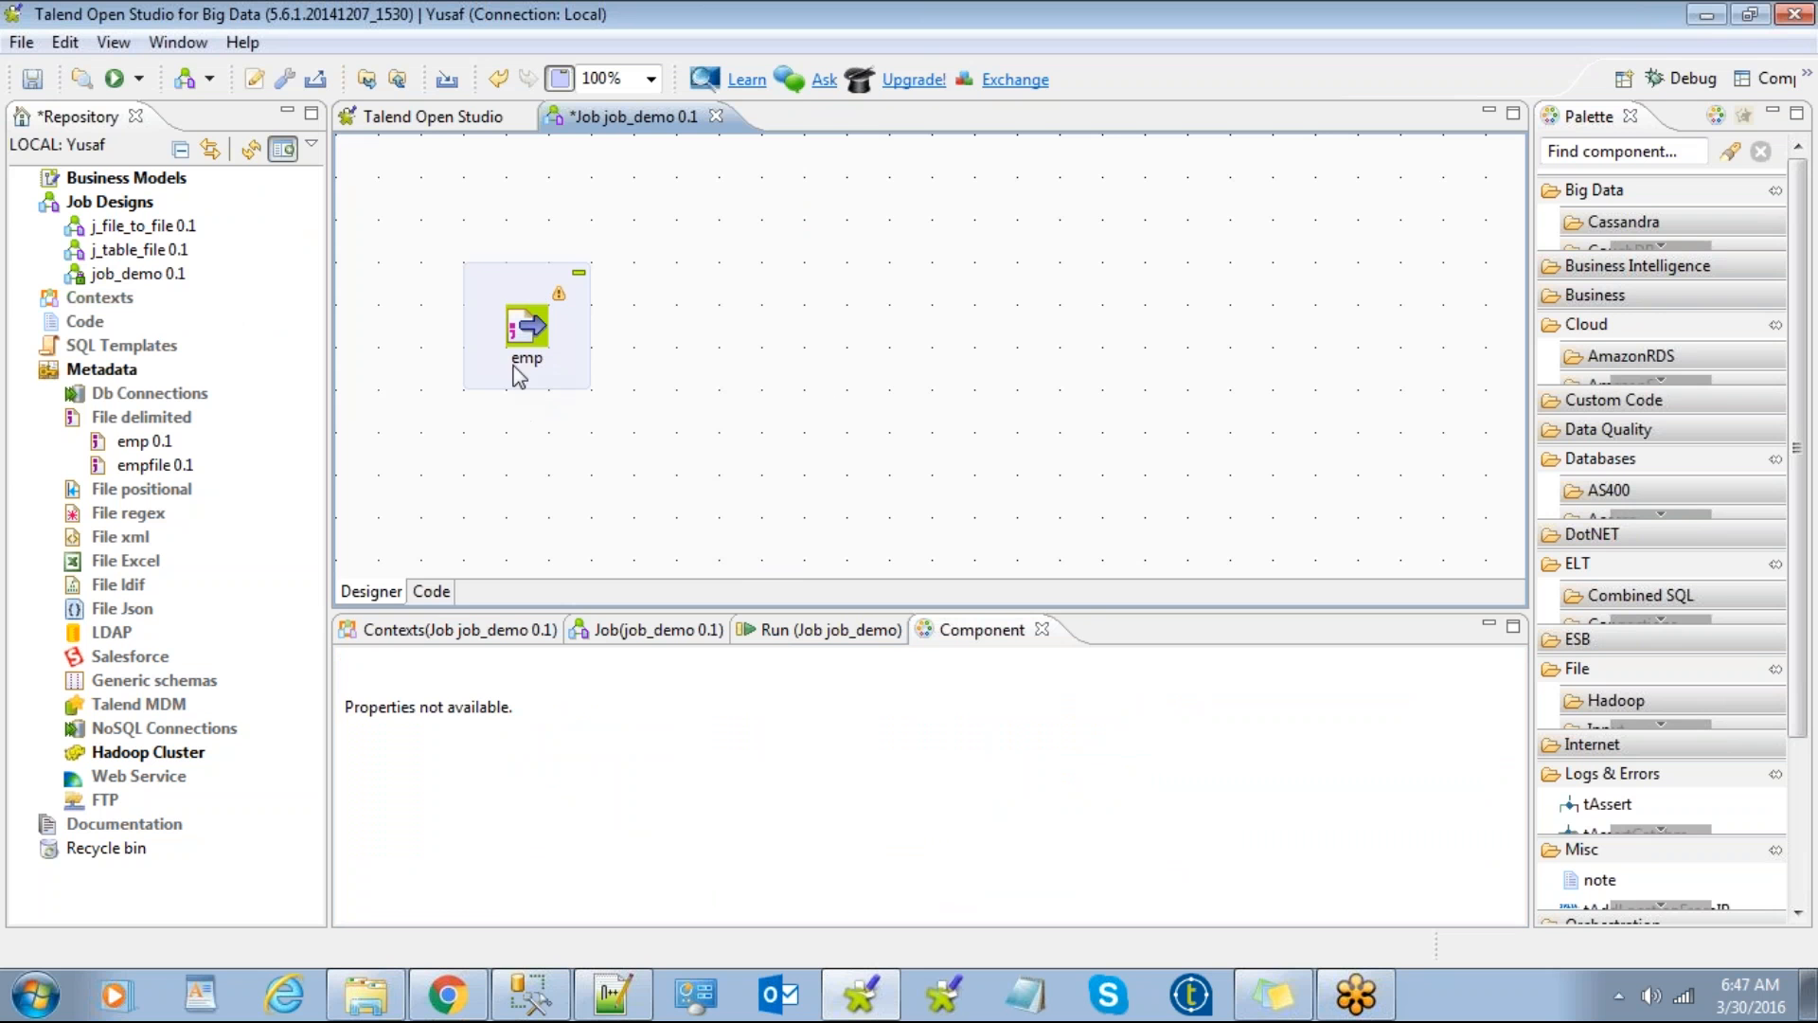
left_click(522, 296)
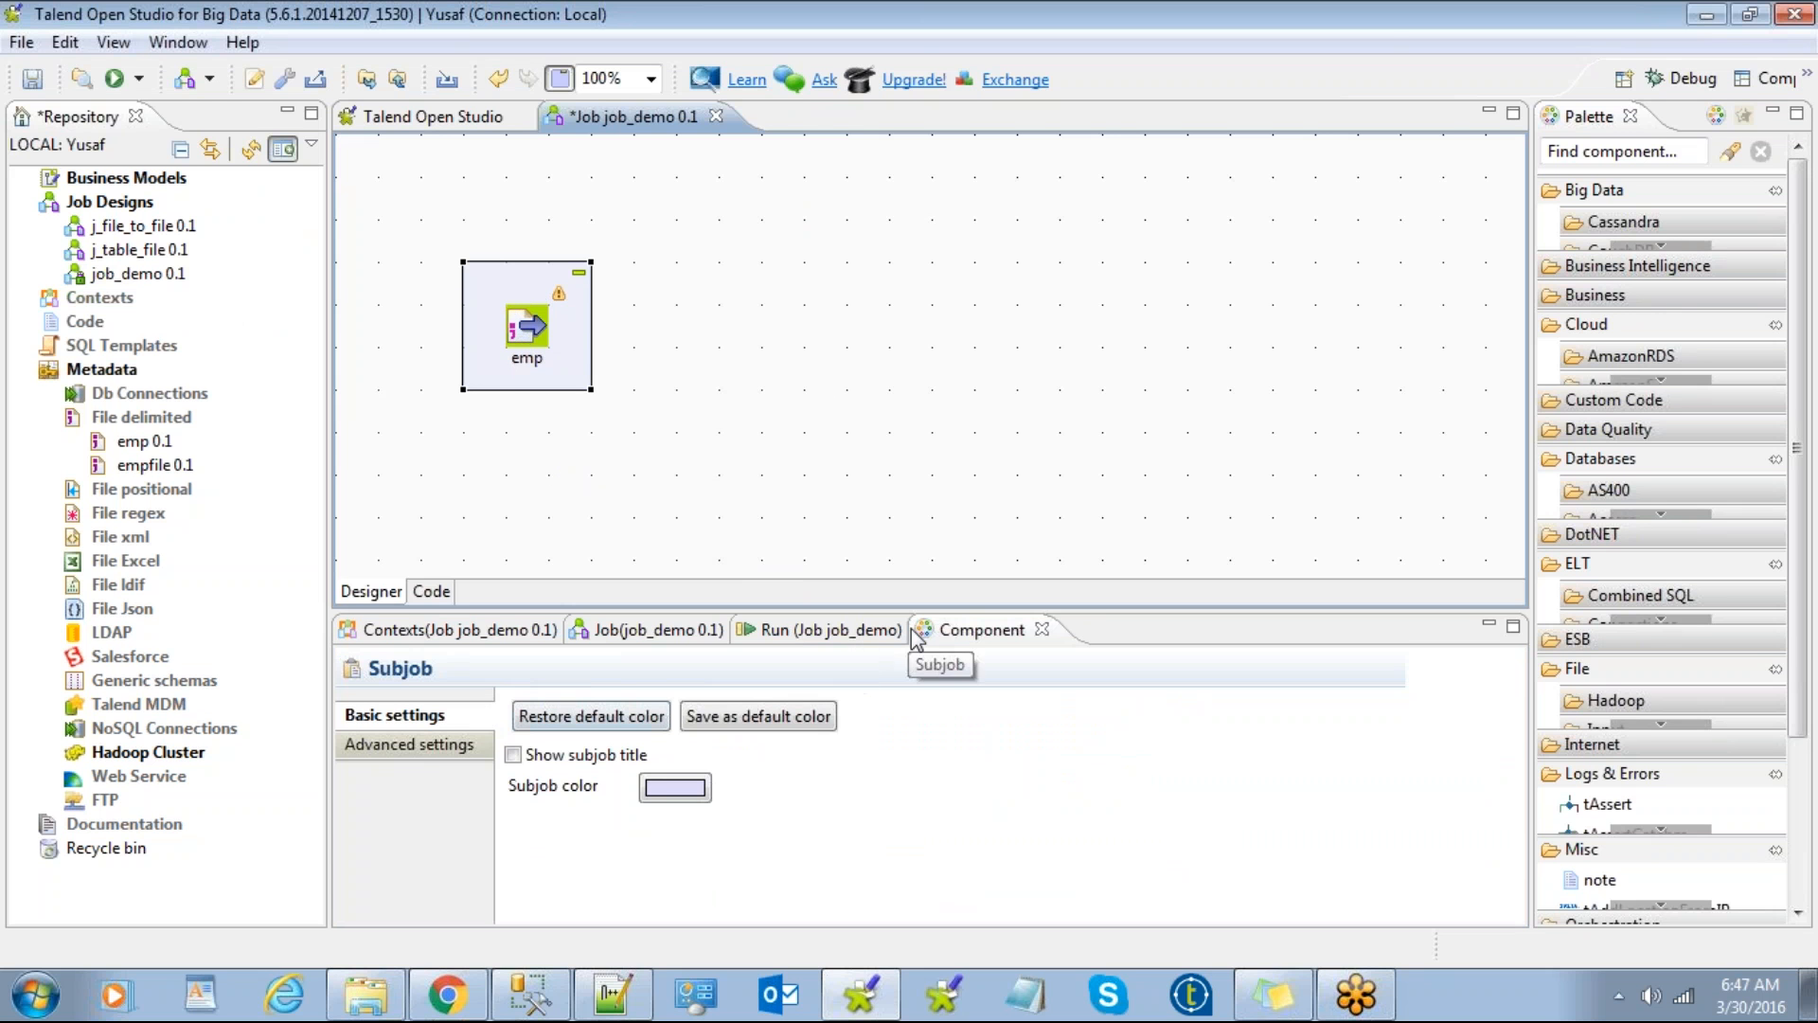
Step: Filter the Palette by 'delimi' and expand the output delimited components group
left_click(544, 327)
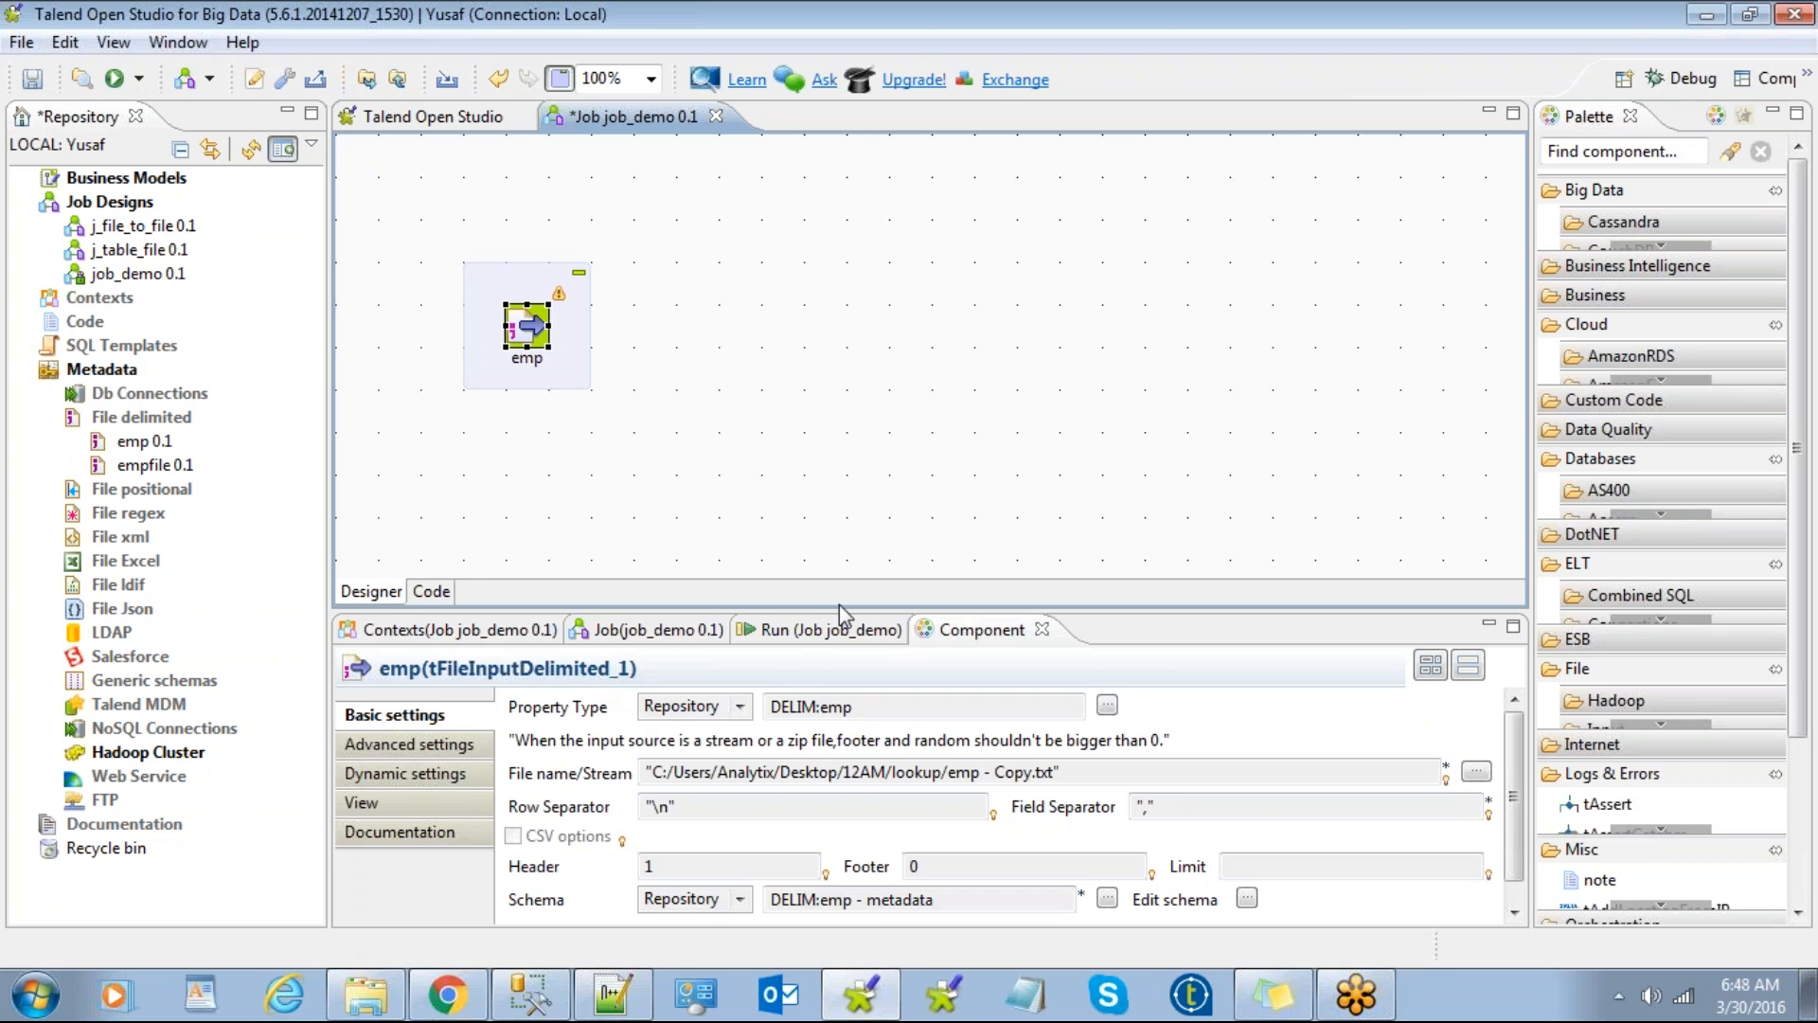
left_click(1592, 150)
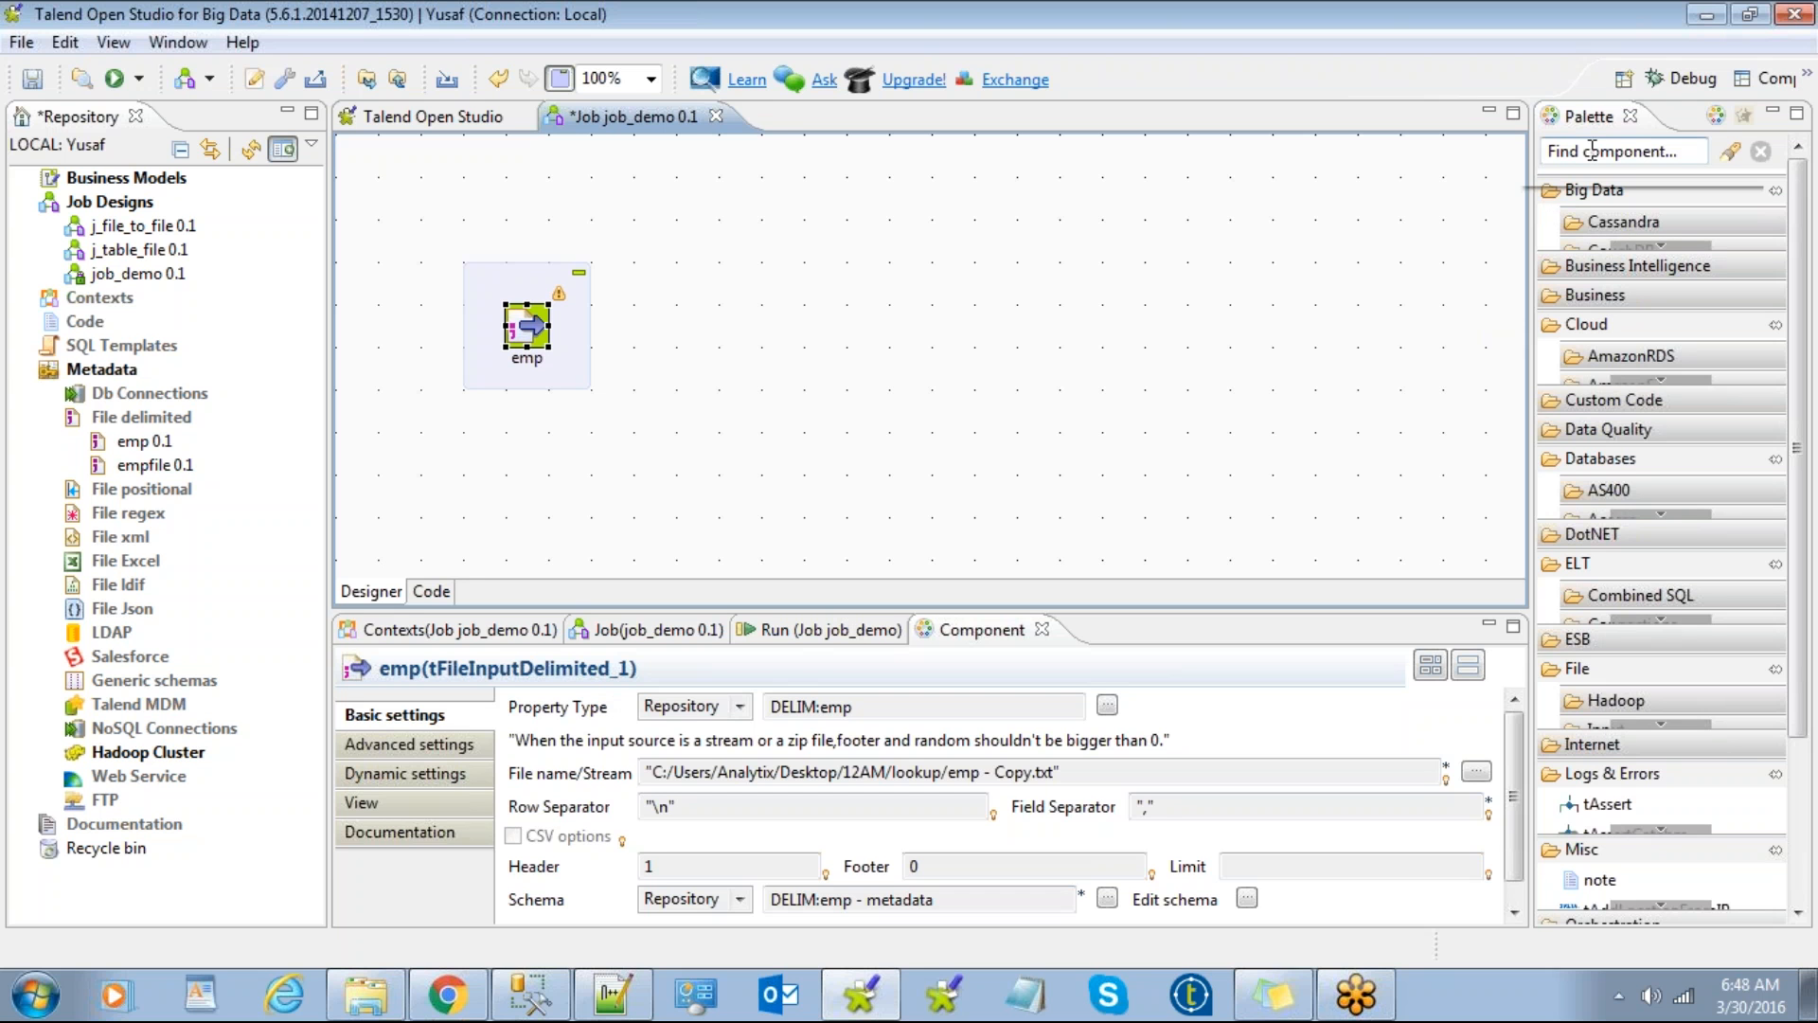
type("delim")
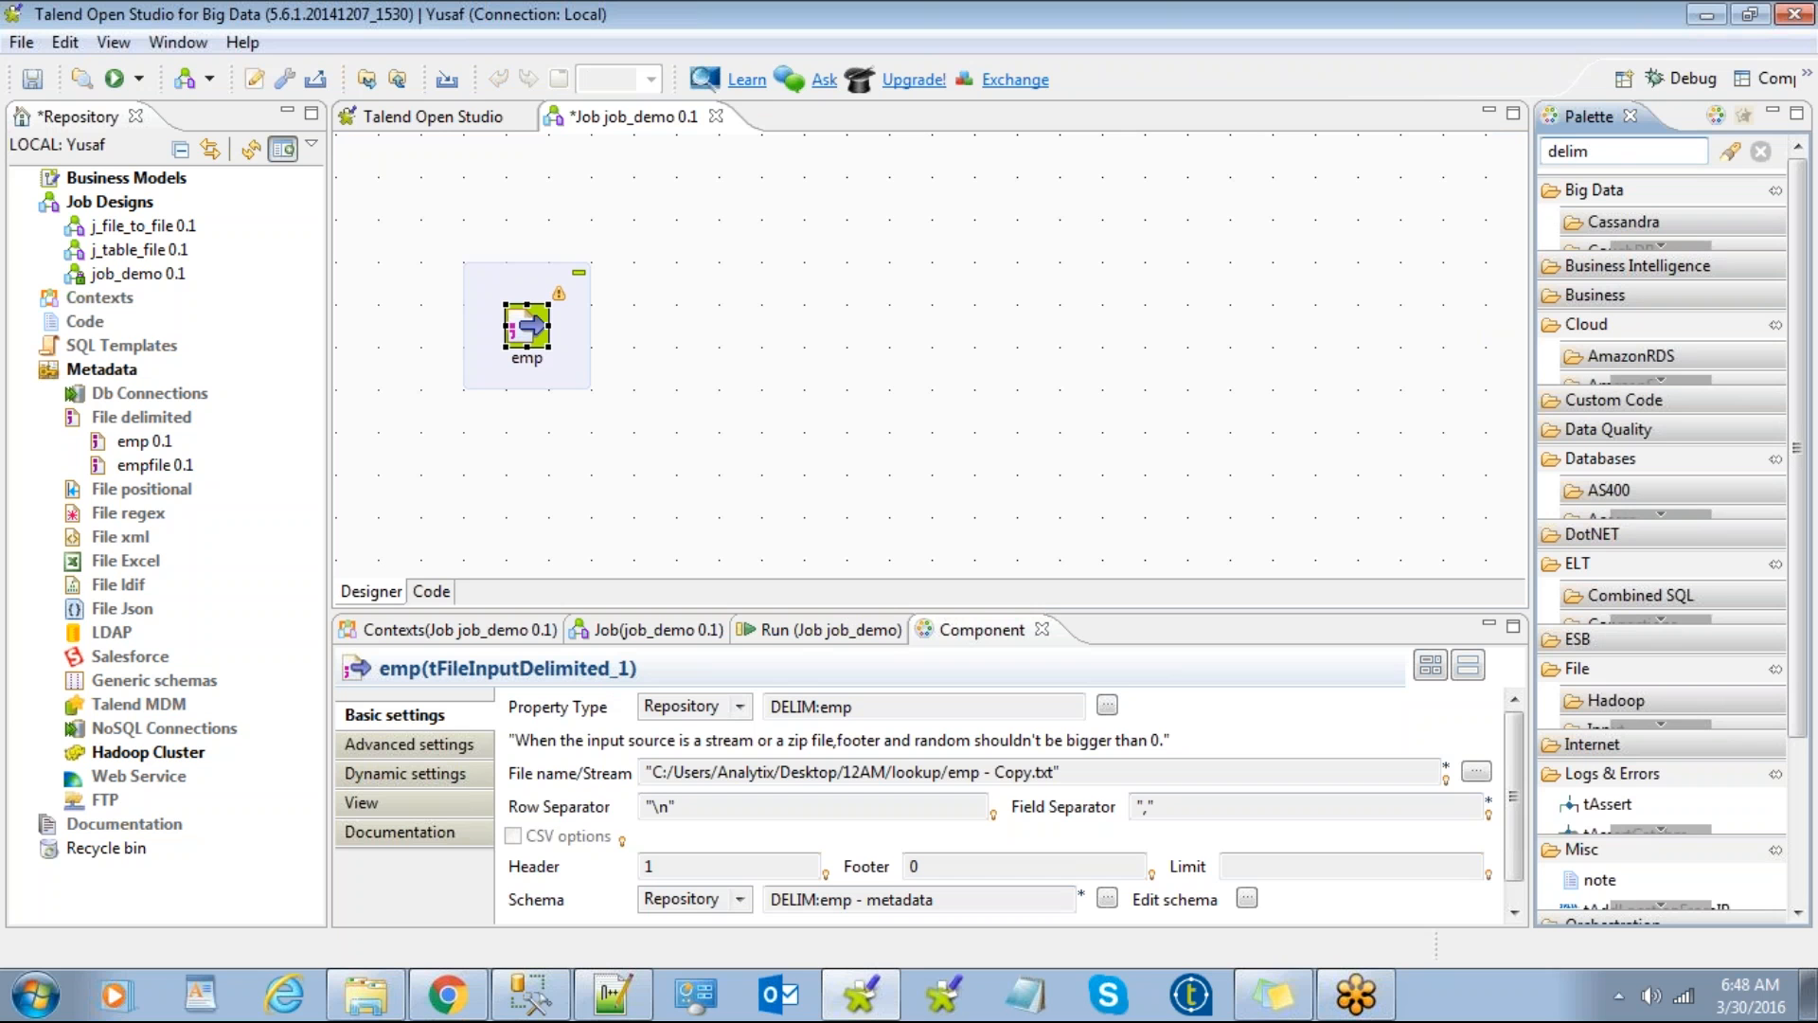
type("iter")
key("Return")
key("BackSpace")
key("BackSpace")
key("BackSpace")
key("BackSpace")
key("BackSpace")
key("BackSpace")
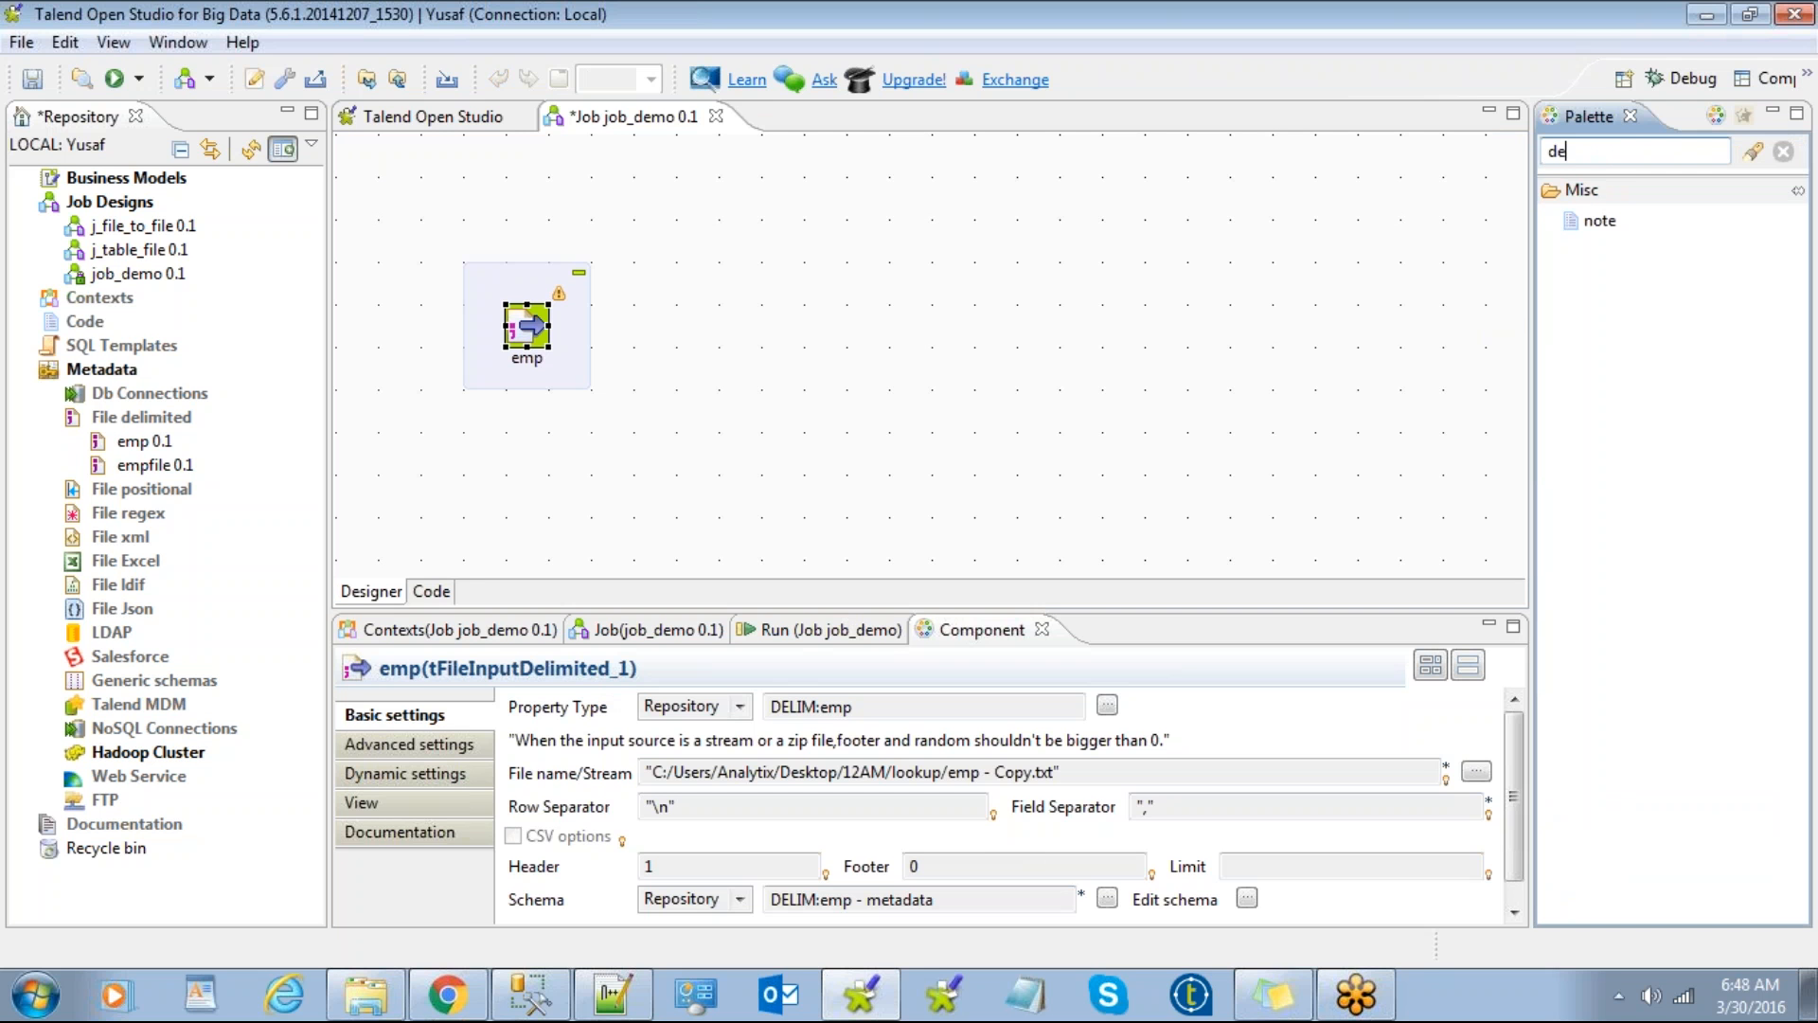
type("limi")
key("Return")
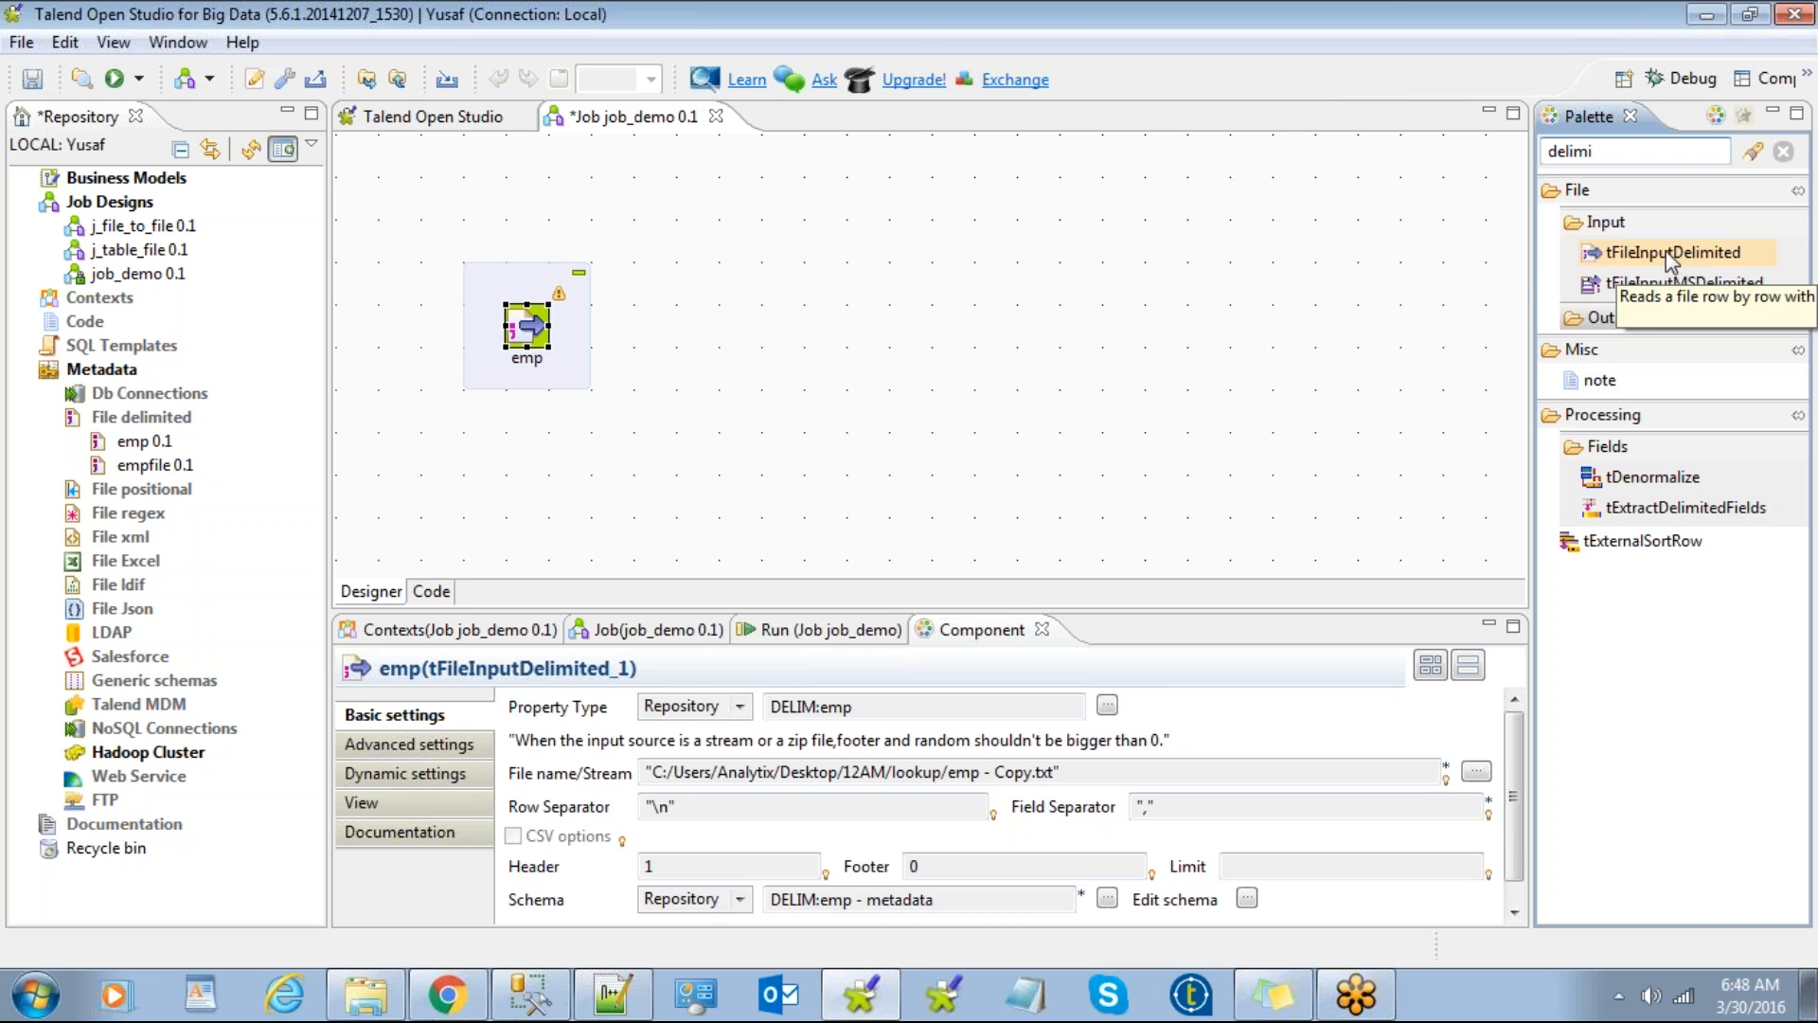
left_click(1638, 319)
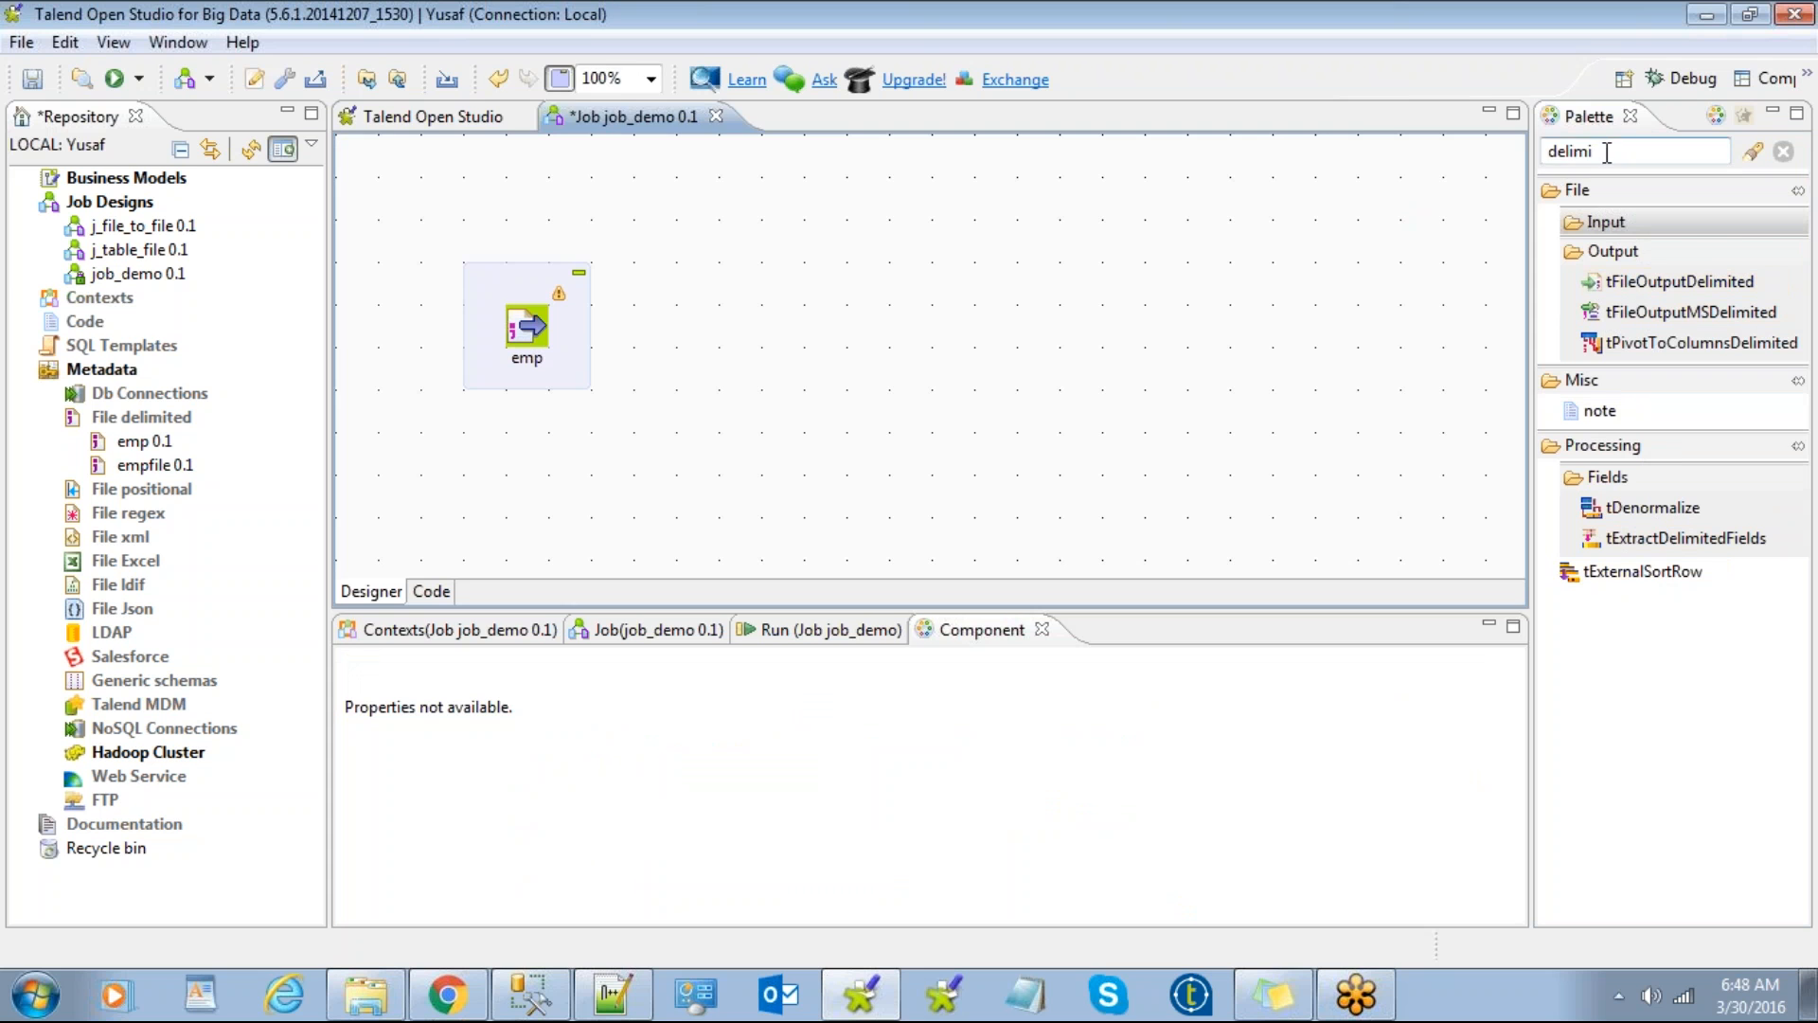
Step: Clear the Palette search and type 'delimite' on the canvas to list delimited components
double_click(1570, 150)
key("BackSpace")
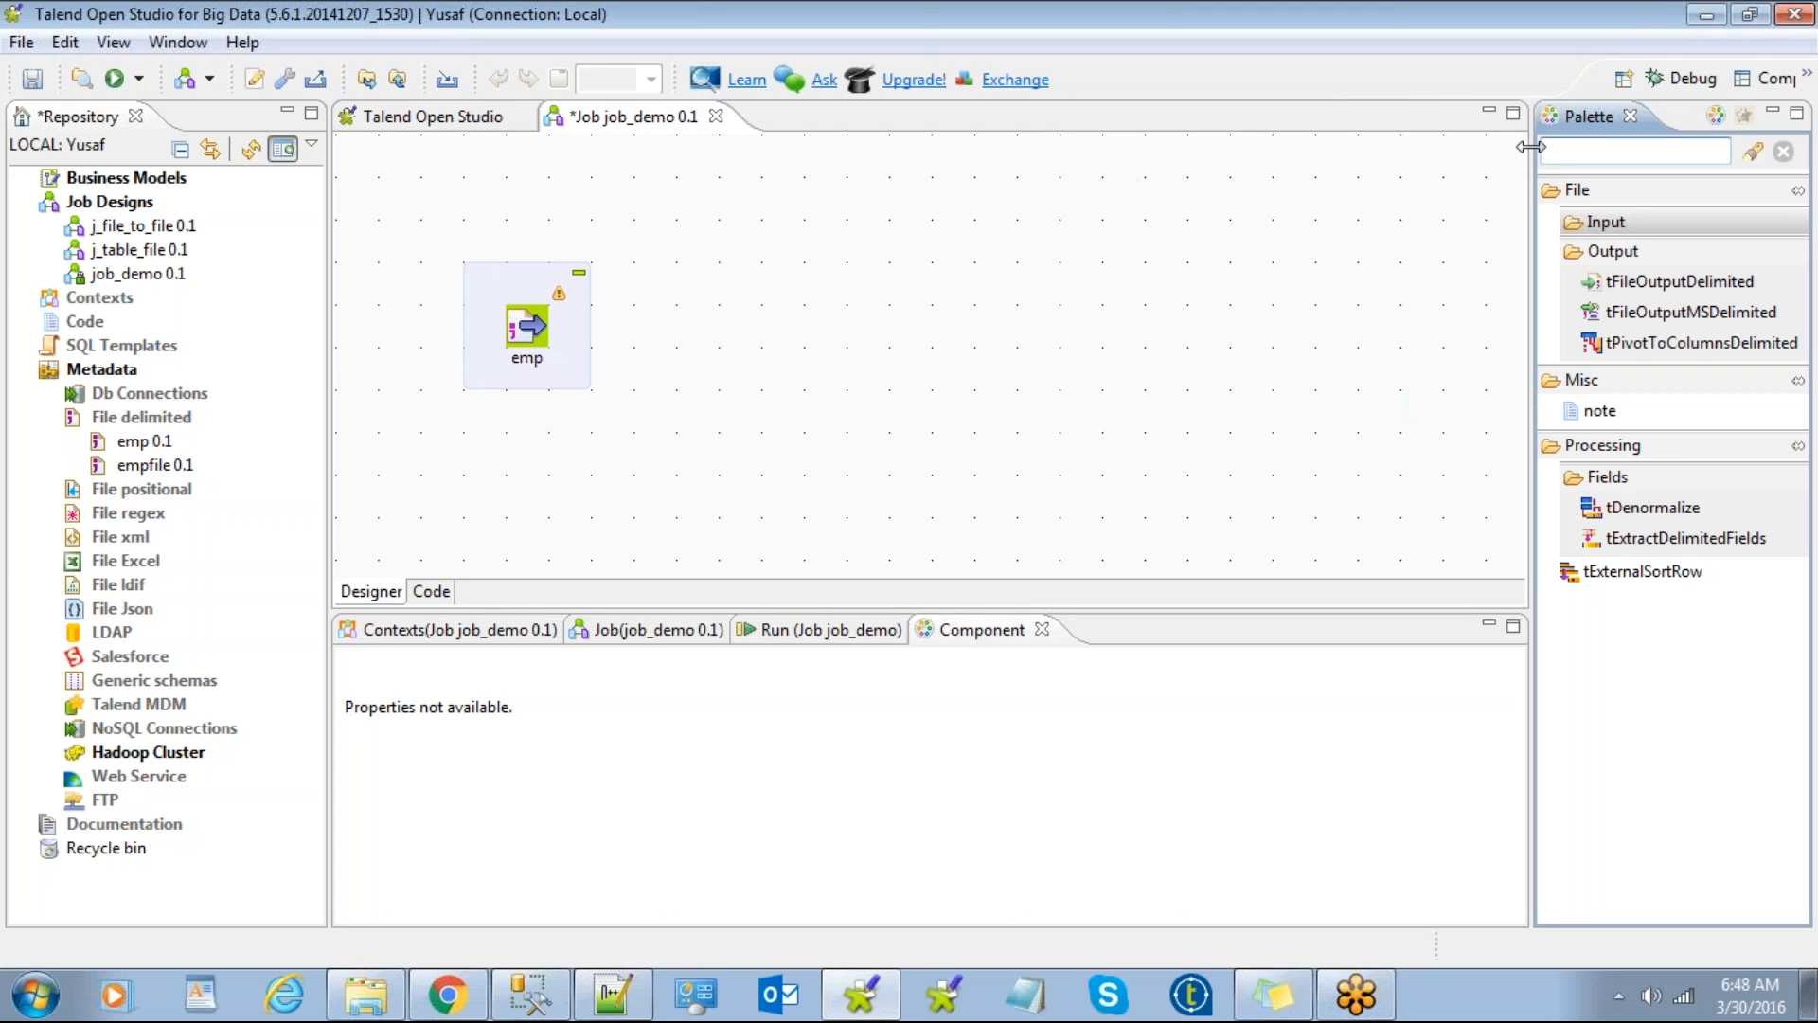
left_click(805, 295)
type("delimite")
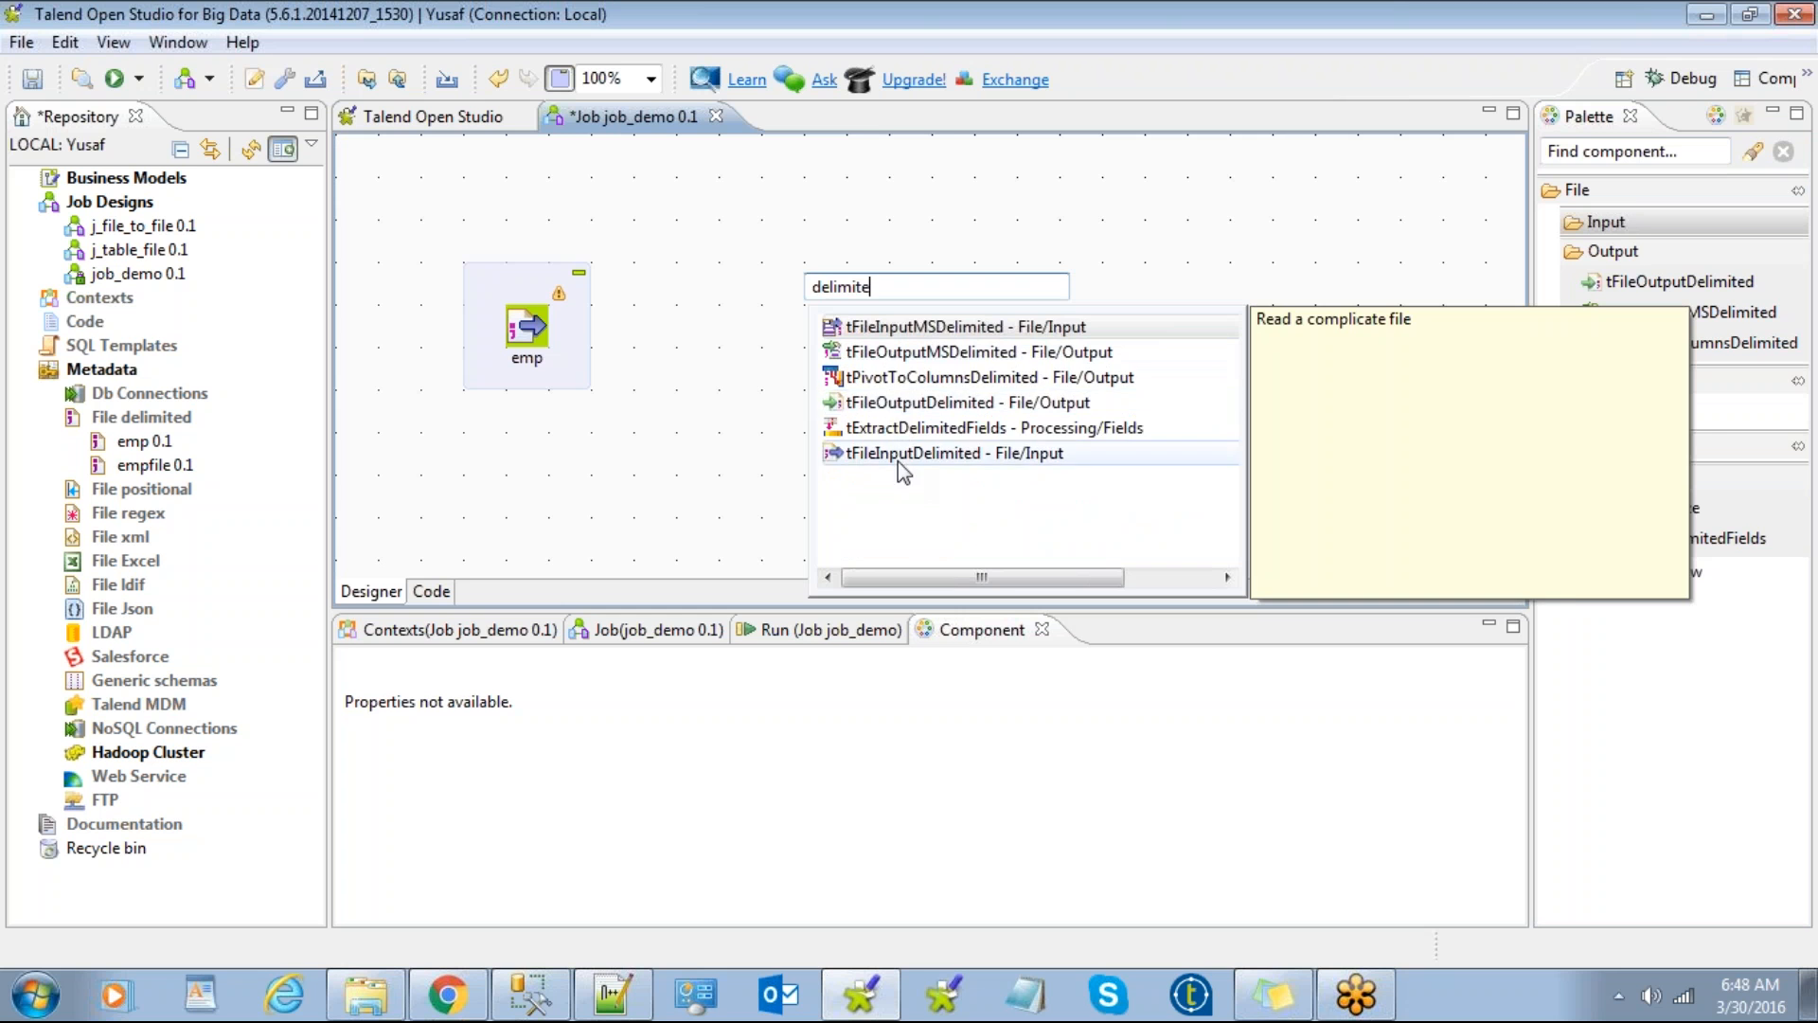
Step: Search 'delimited' on the canvas and add a tFileInputDelimited component to the job
left_click(710, 353)
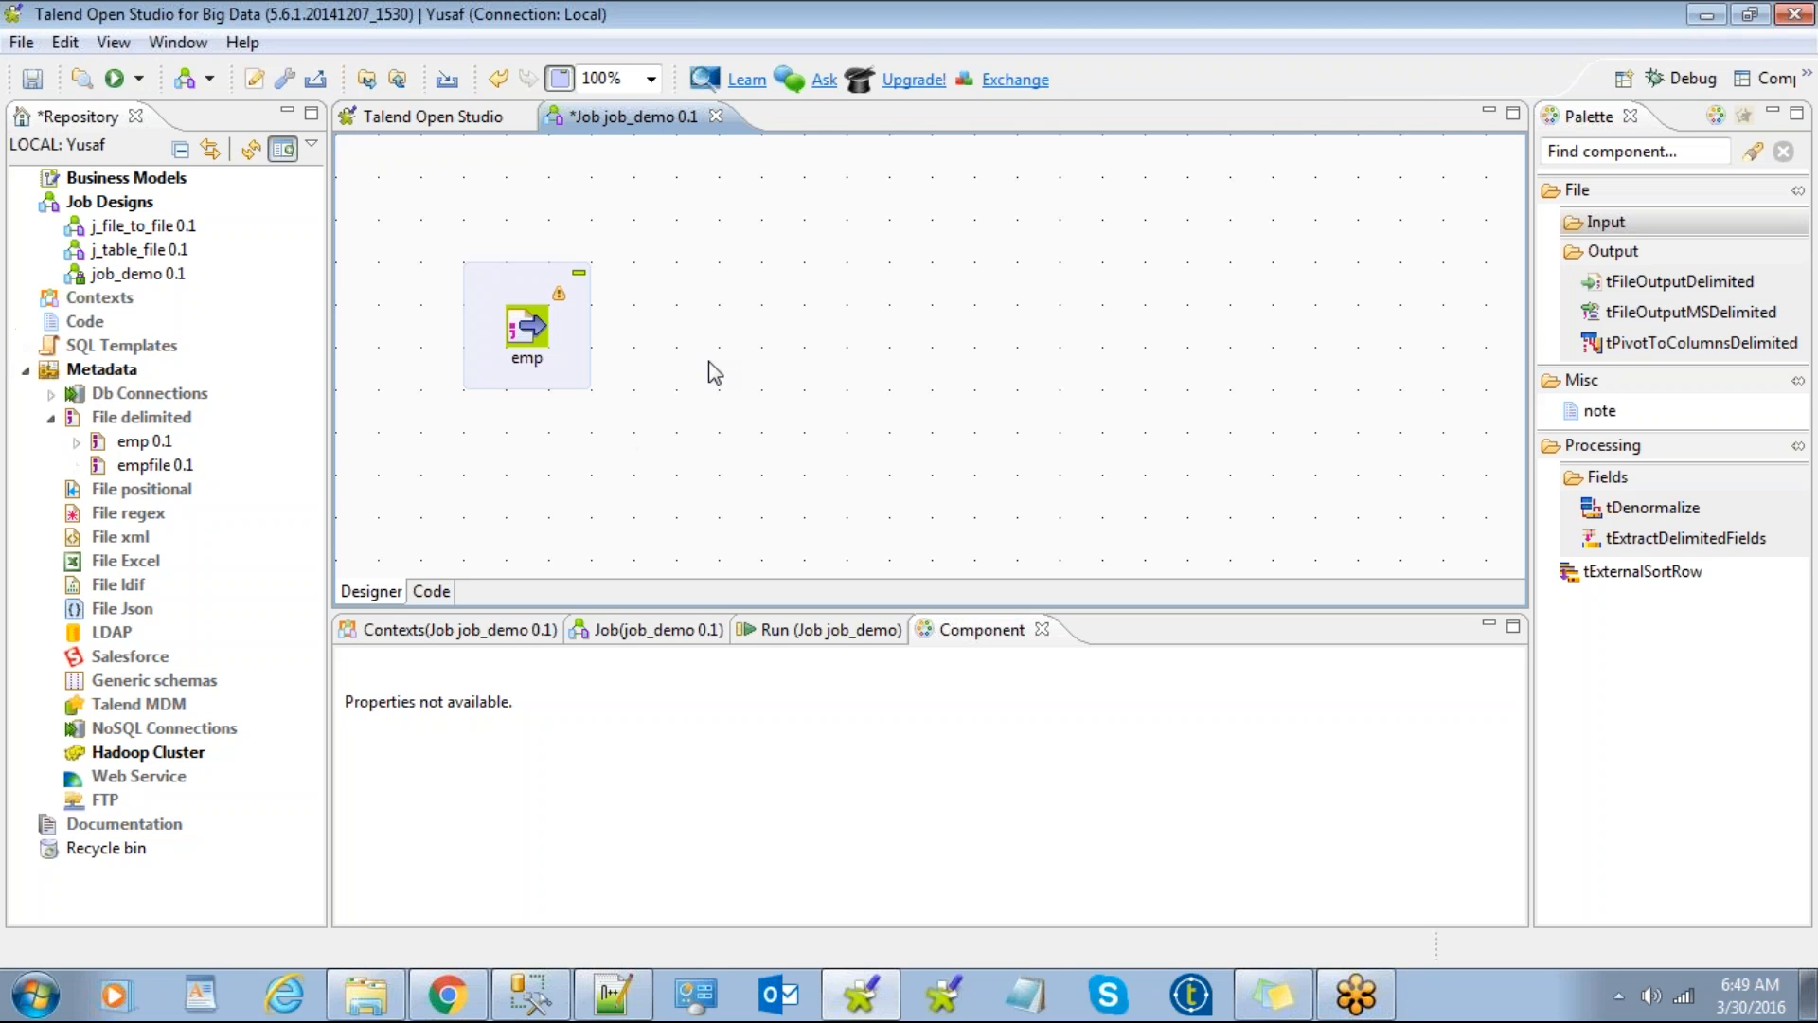
left_click(486, 286)
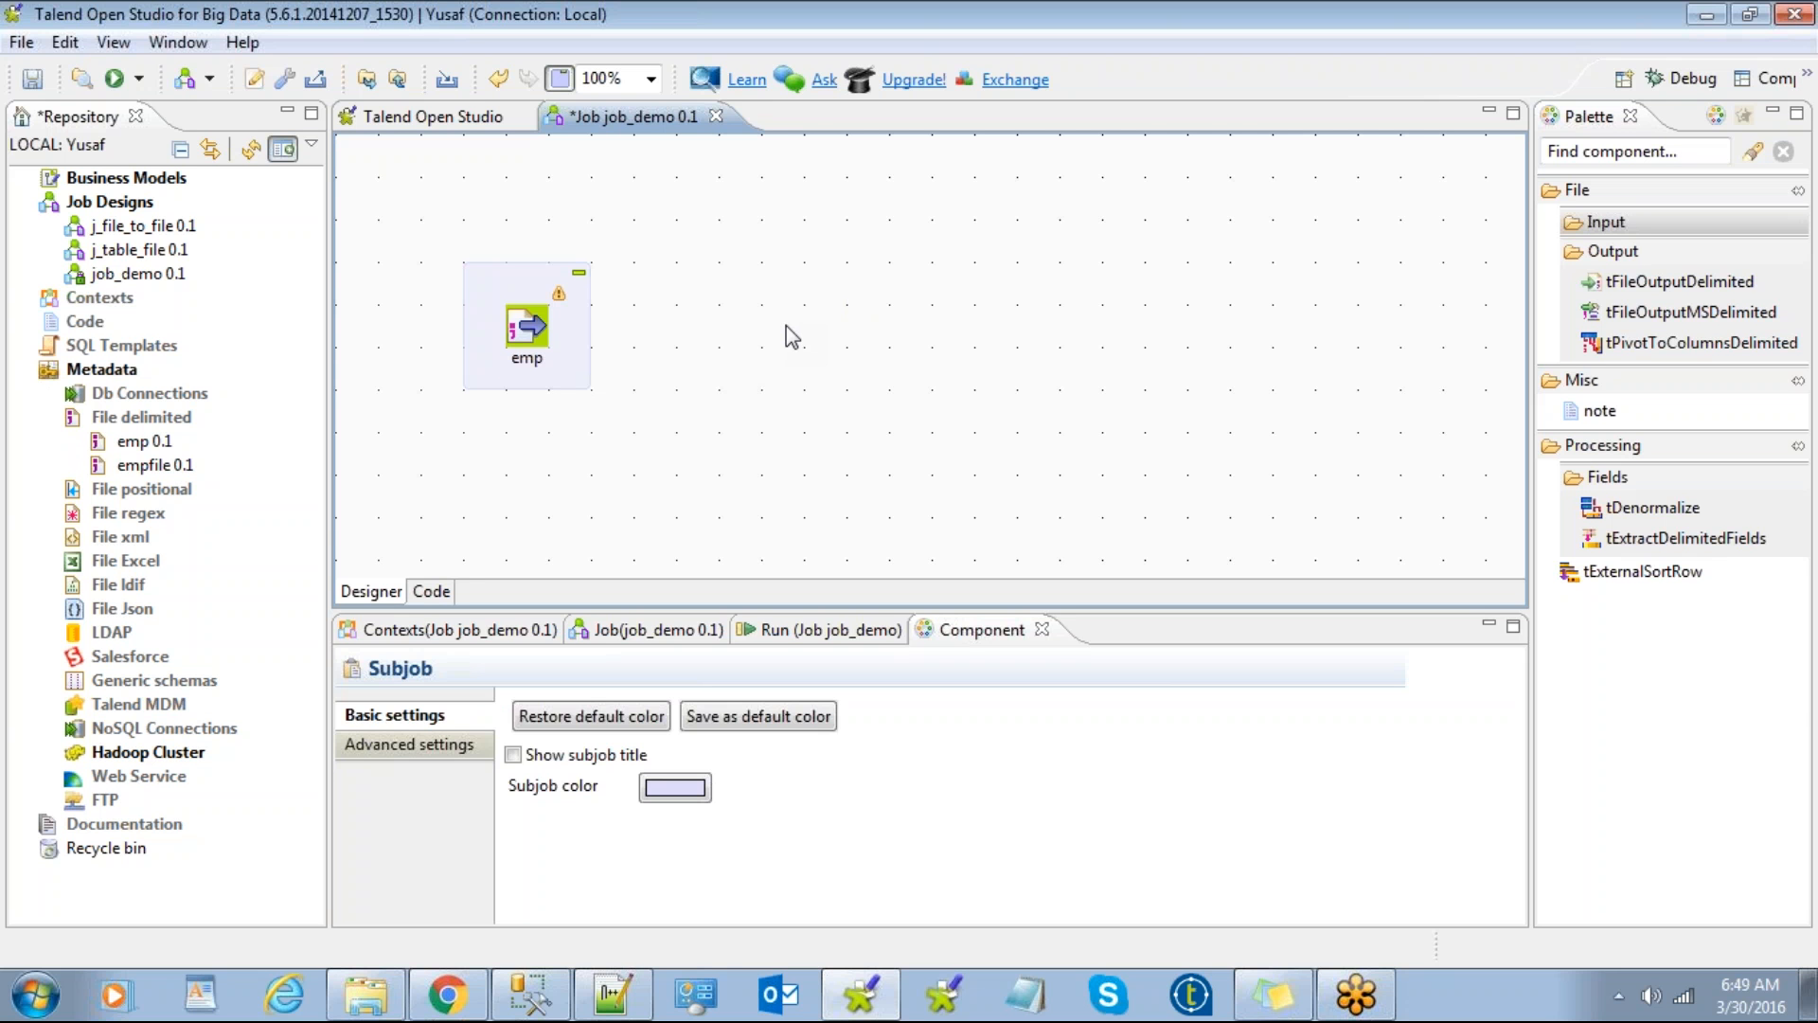
right_click(148, 417)
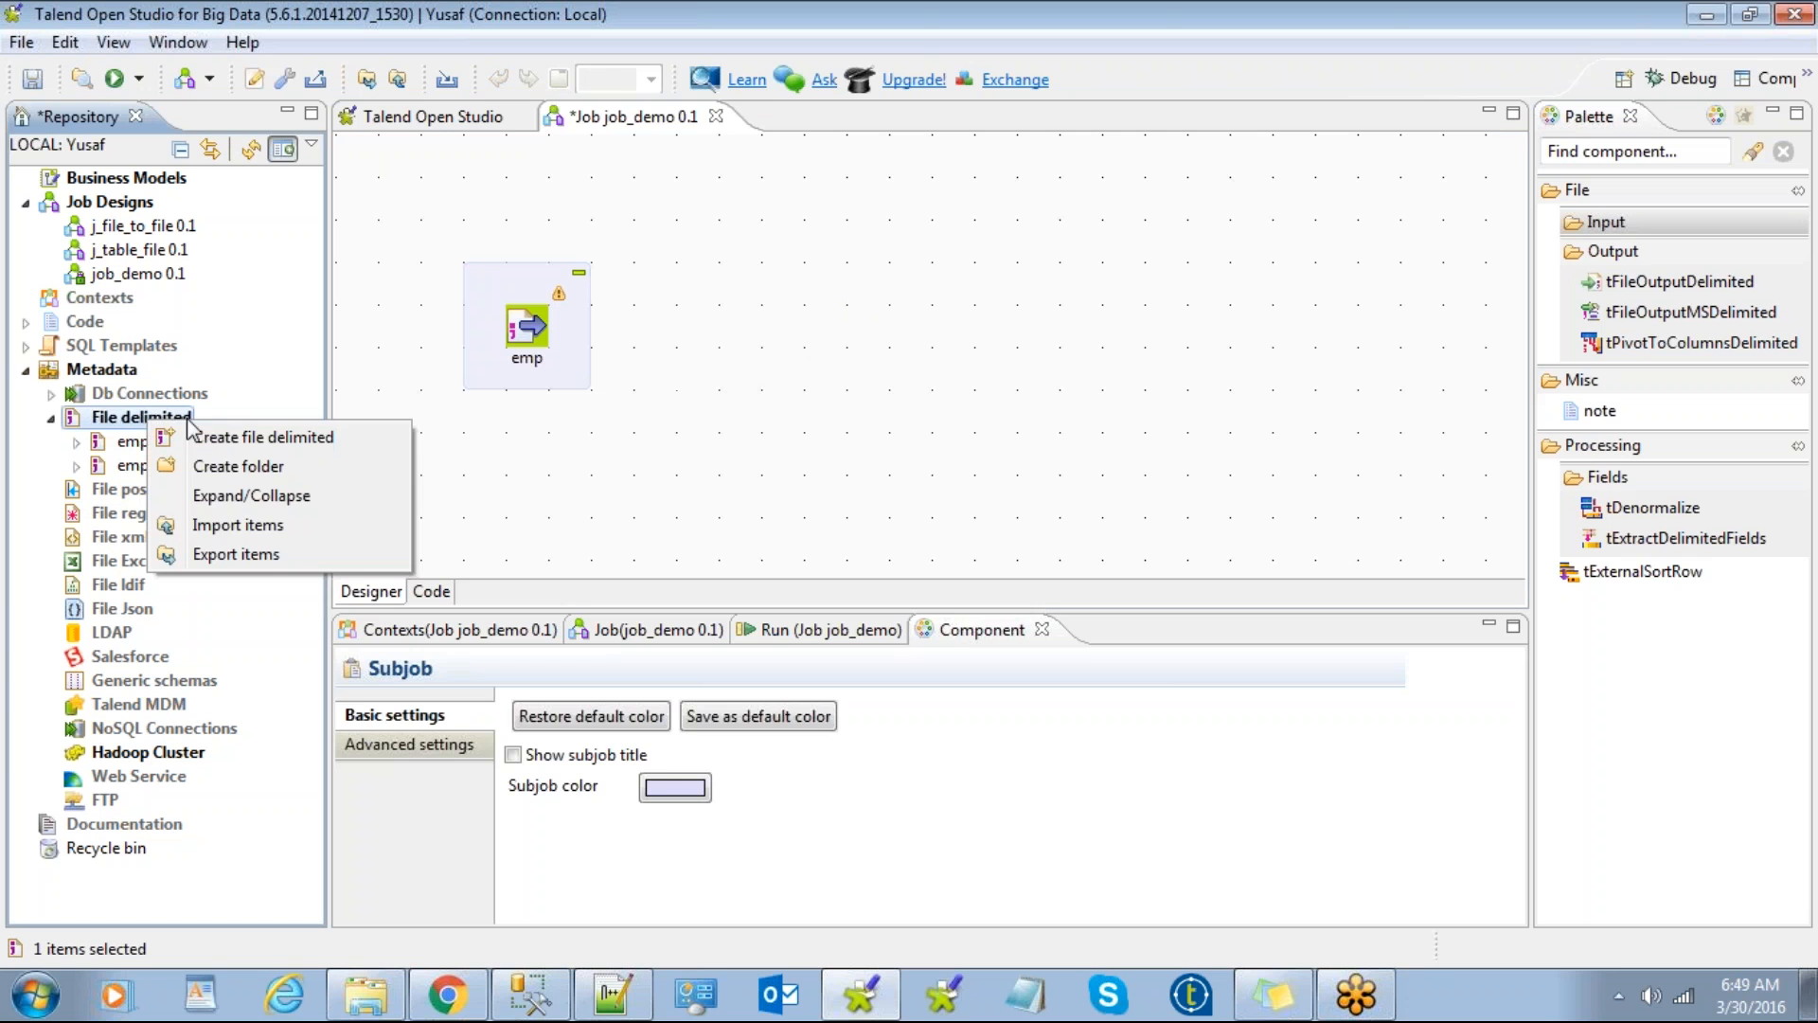
left_click(634, 473)
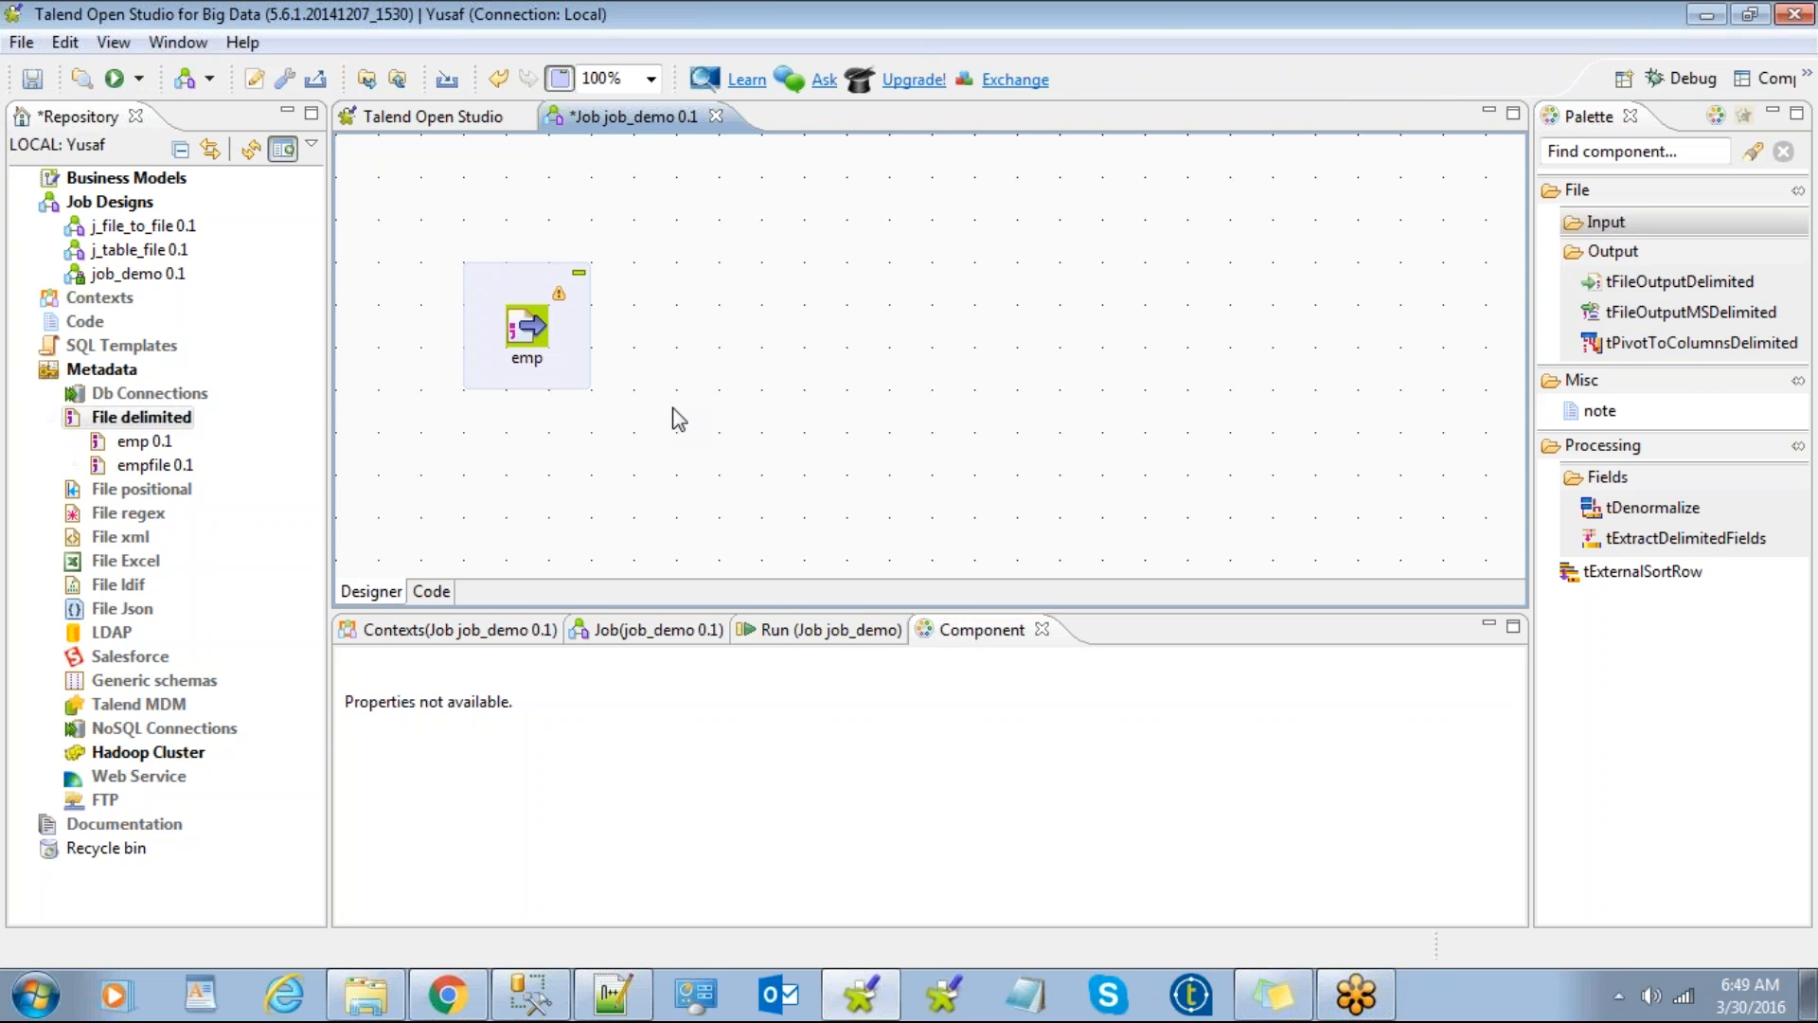
type("file")
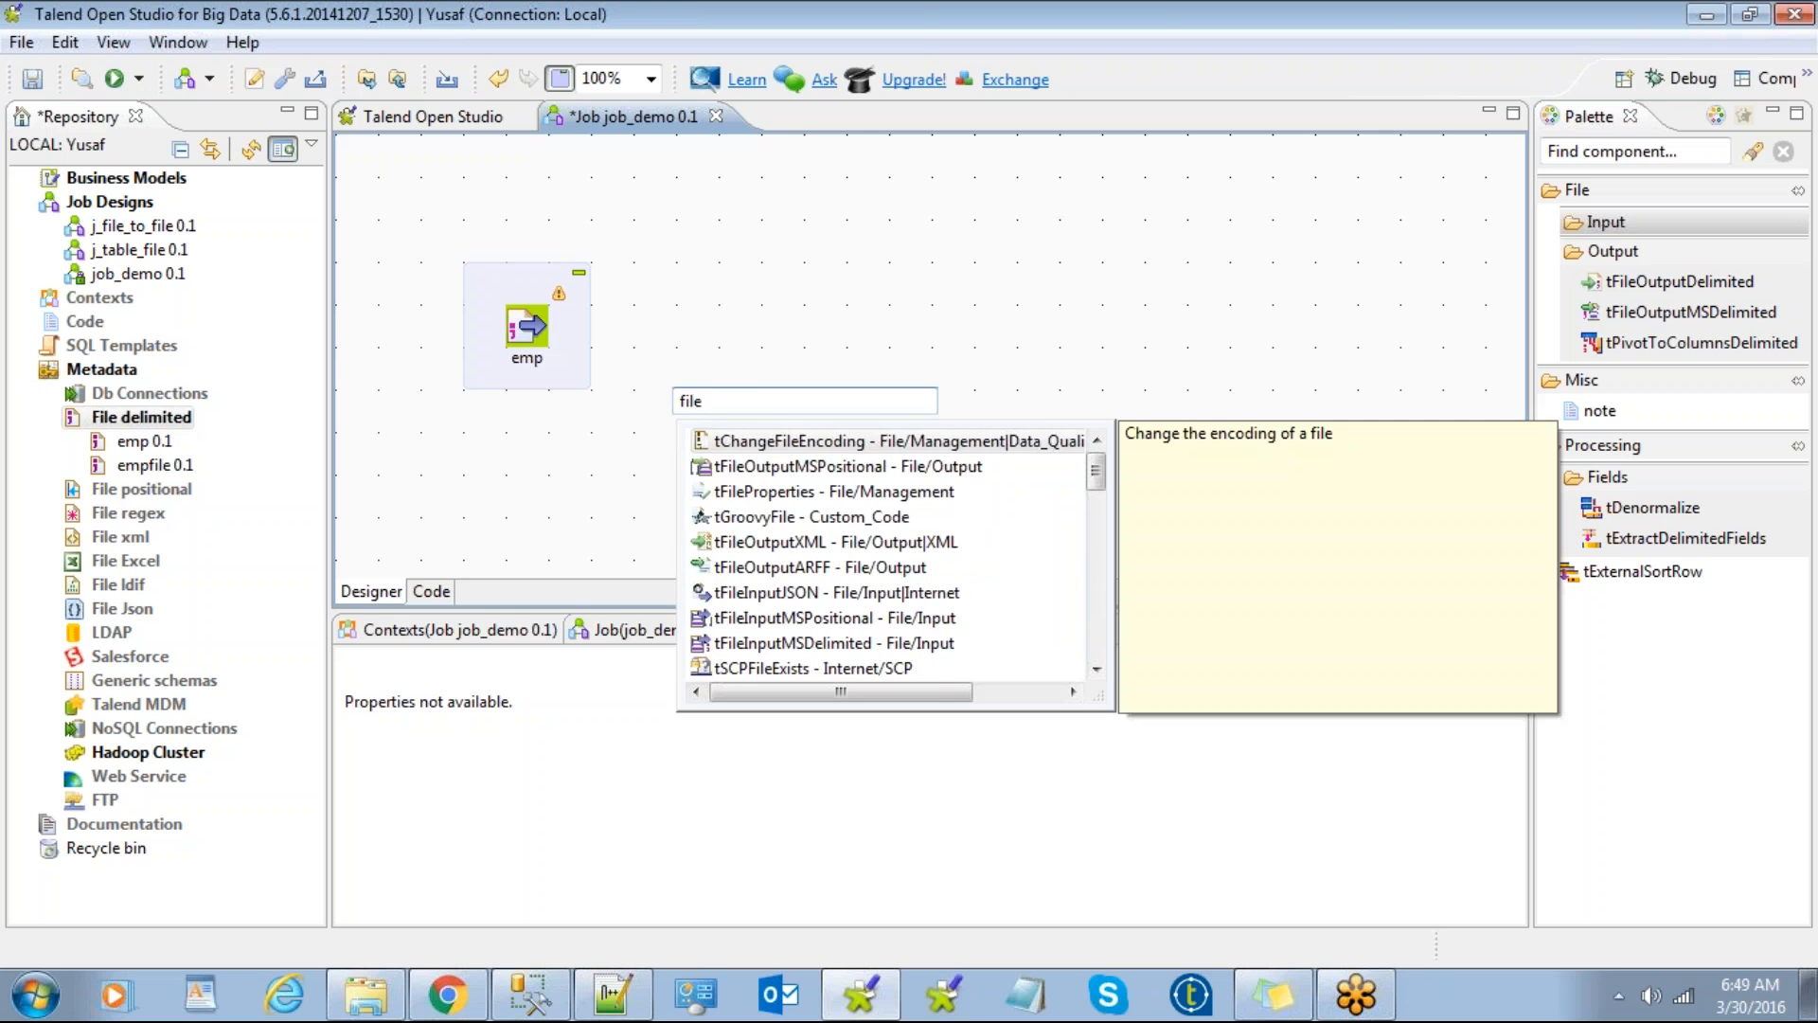
key("BackSpace")
key("BackSpace")
key("BackSpace")
key("BackSpace")
type("delimi")
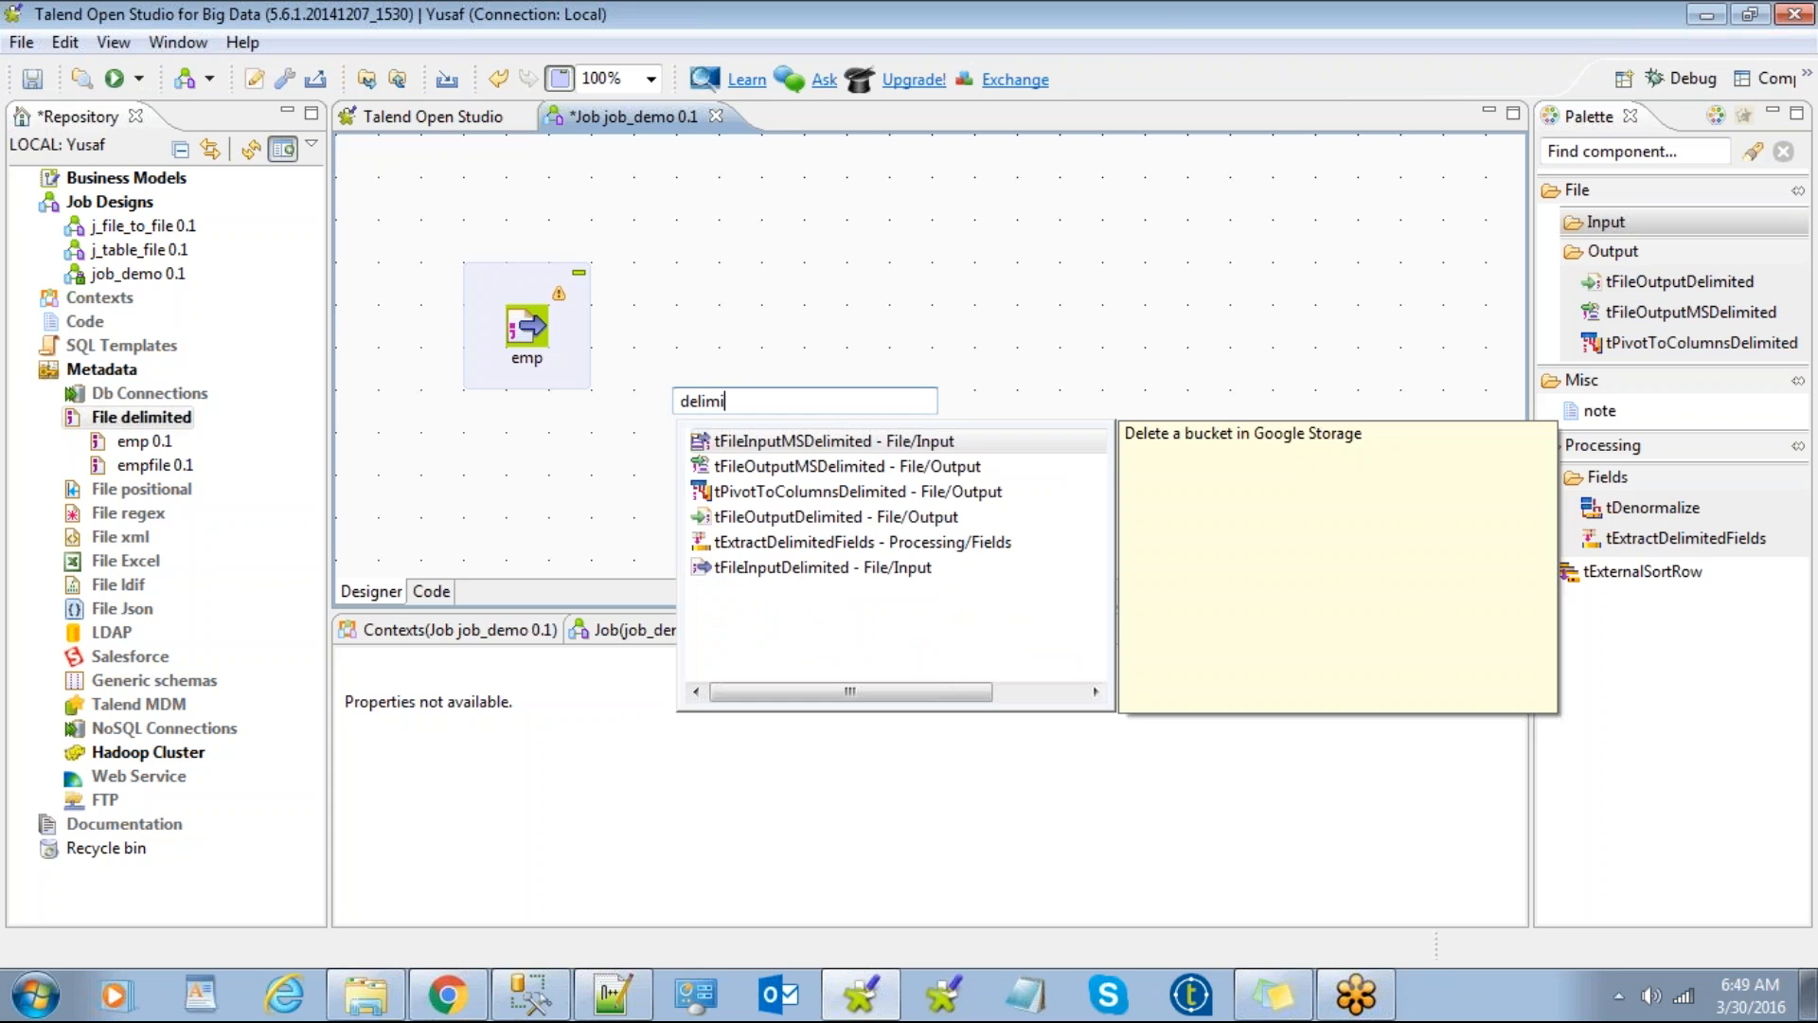
type("ted")
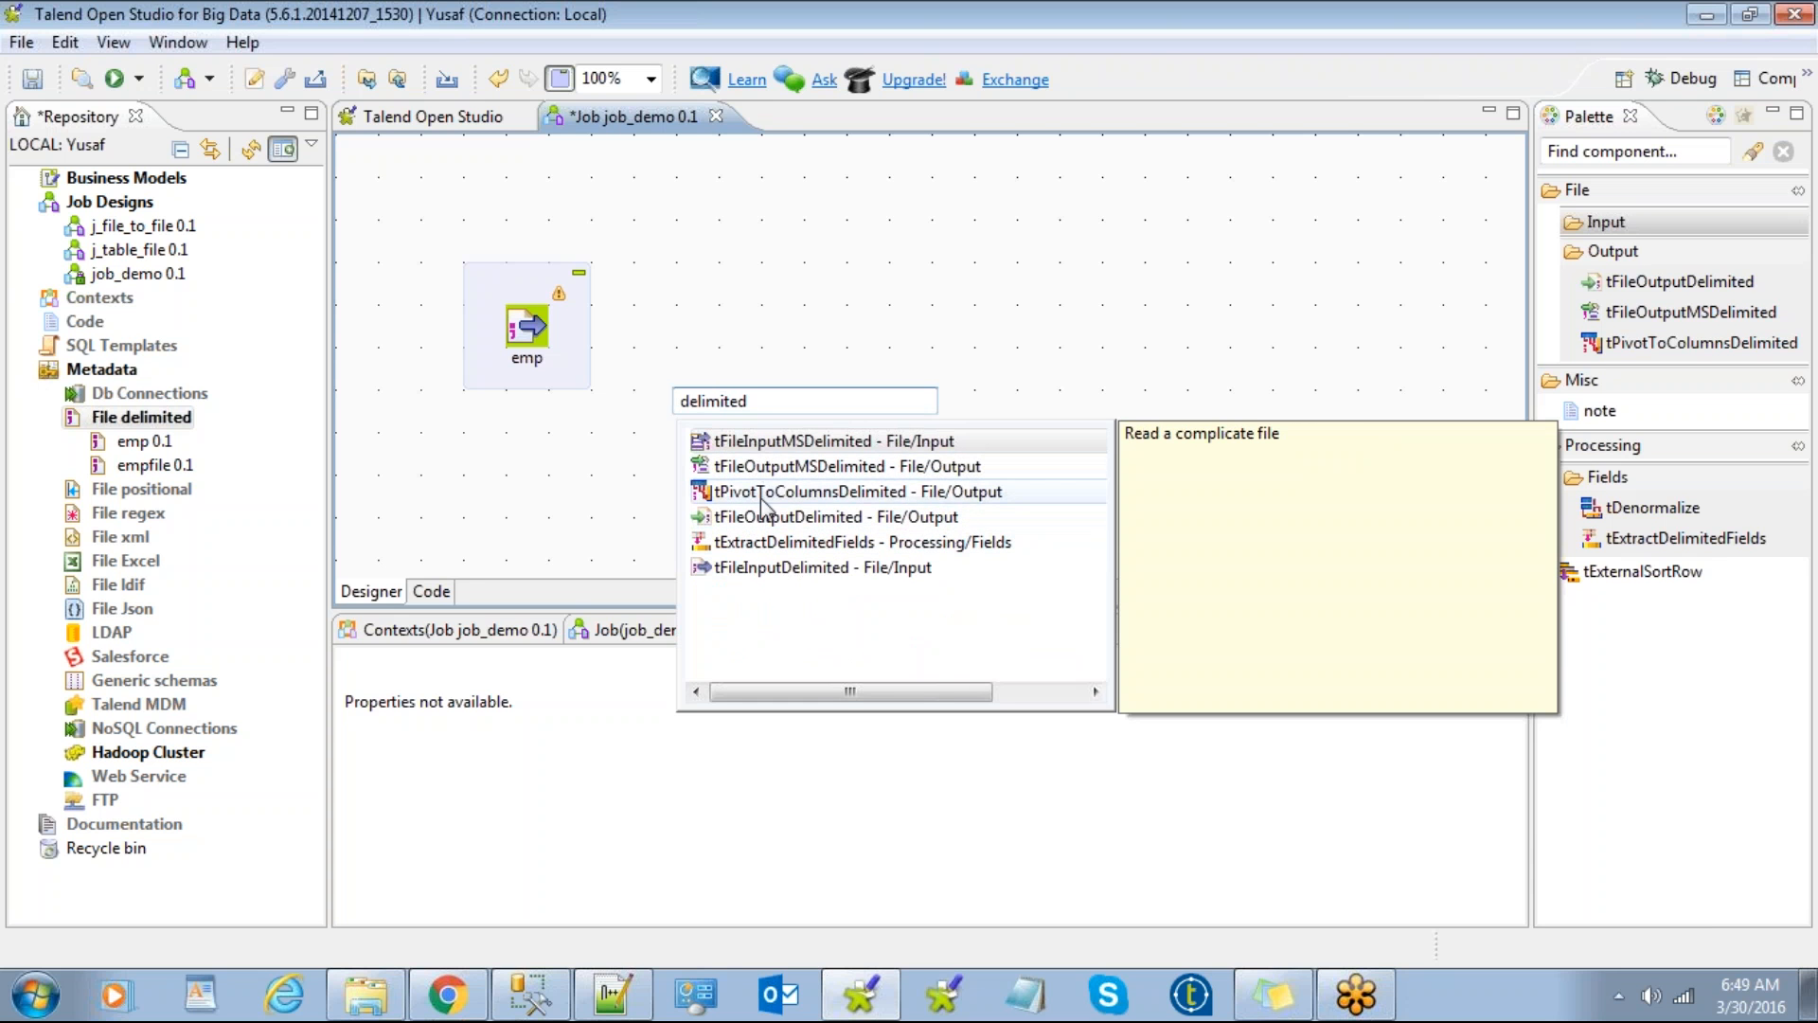
double_click(768, 568)
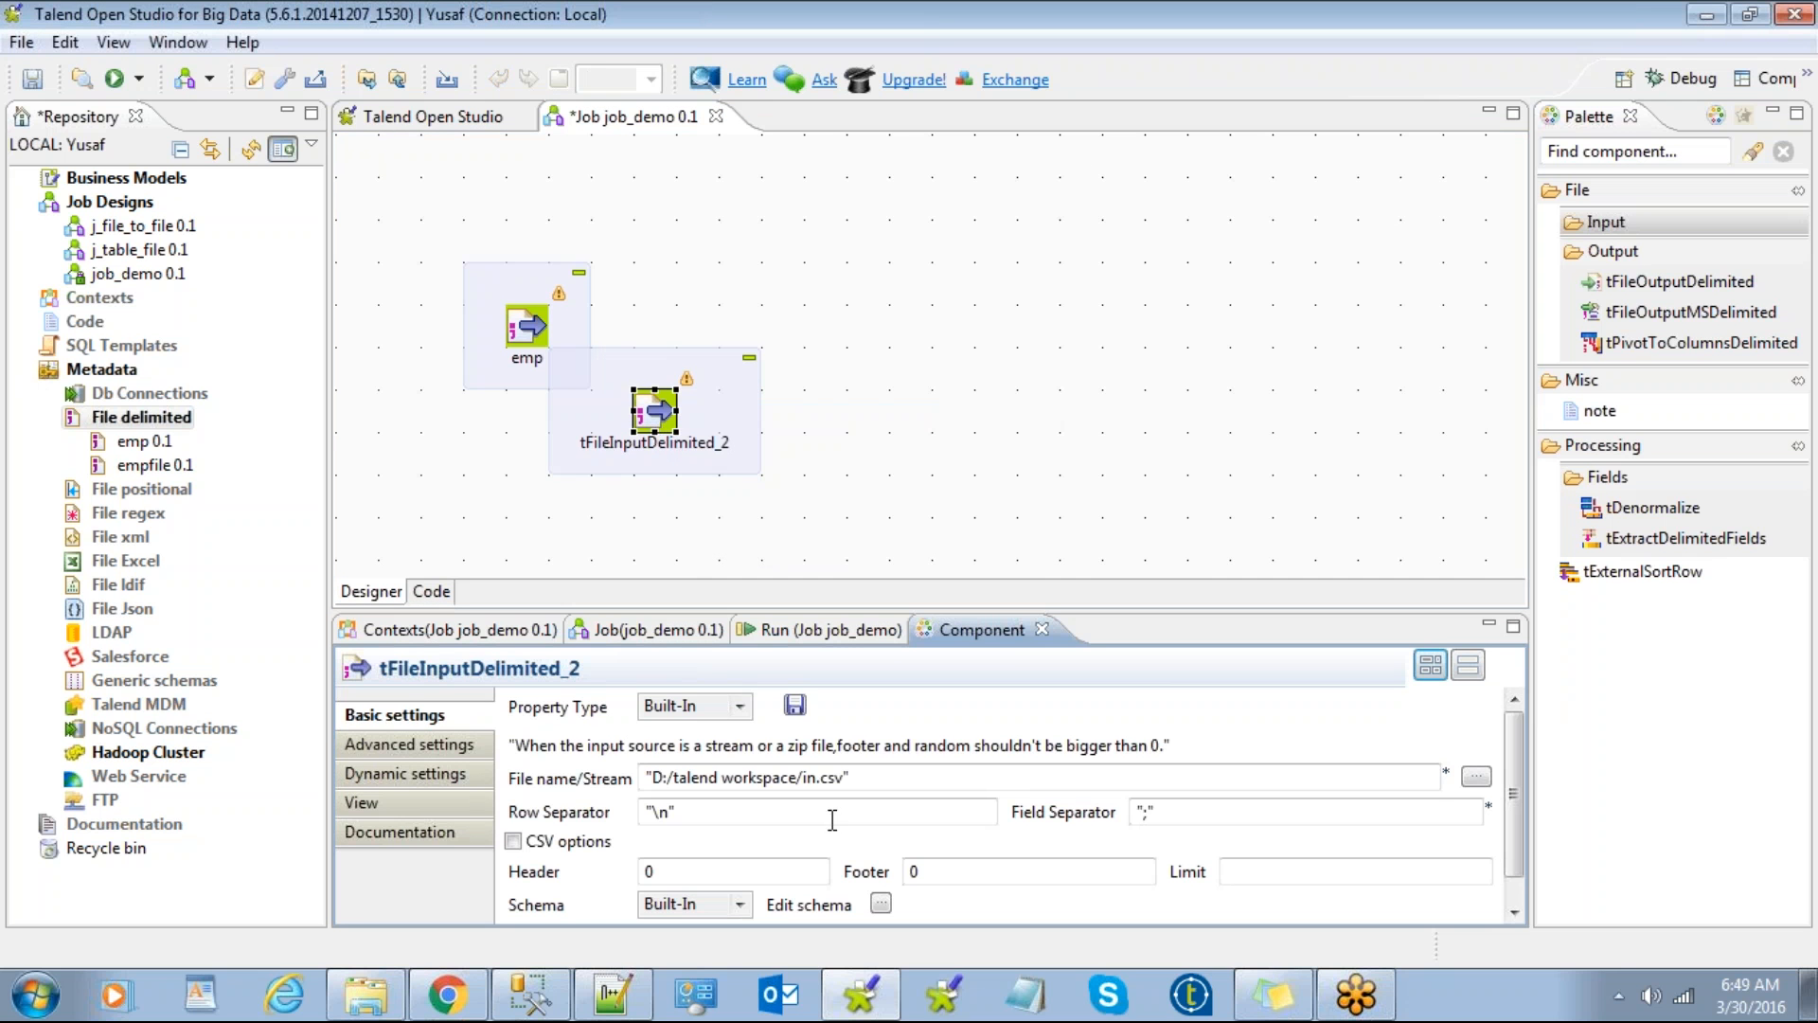
Step: Delete the emp component and move tFileInputDelimited_2 toward the canvas upper left
left_click_drag(867, 774, 634, 776)
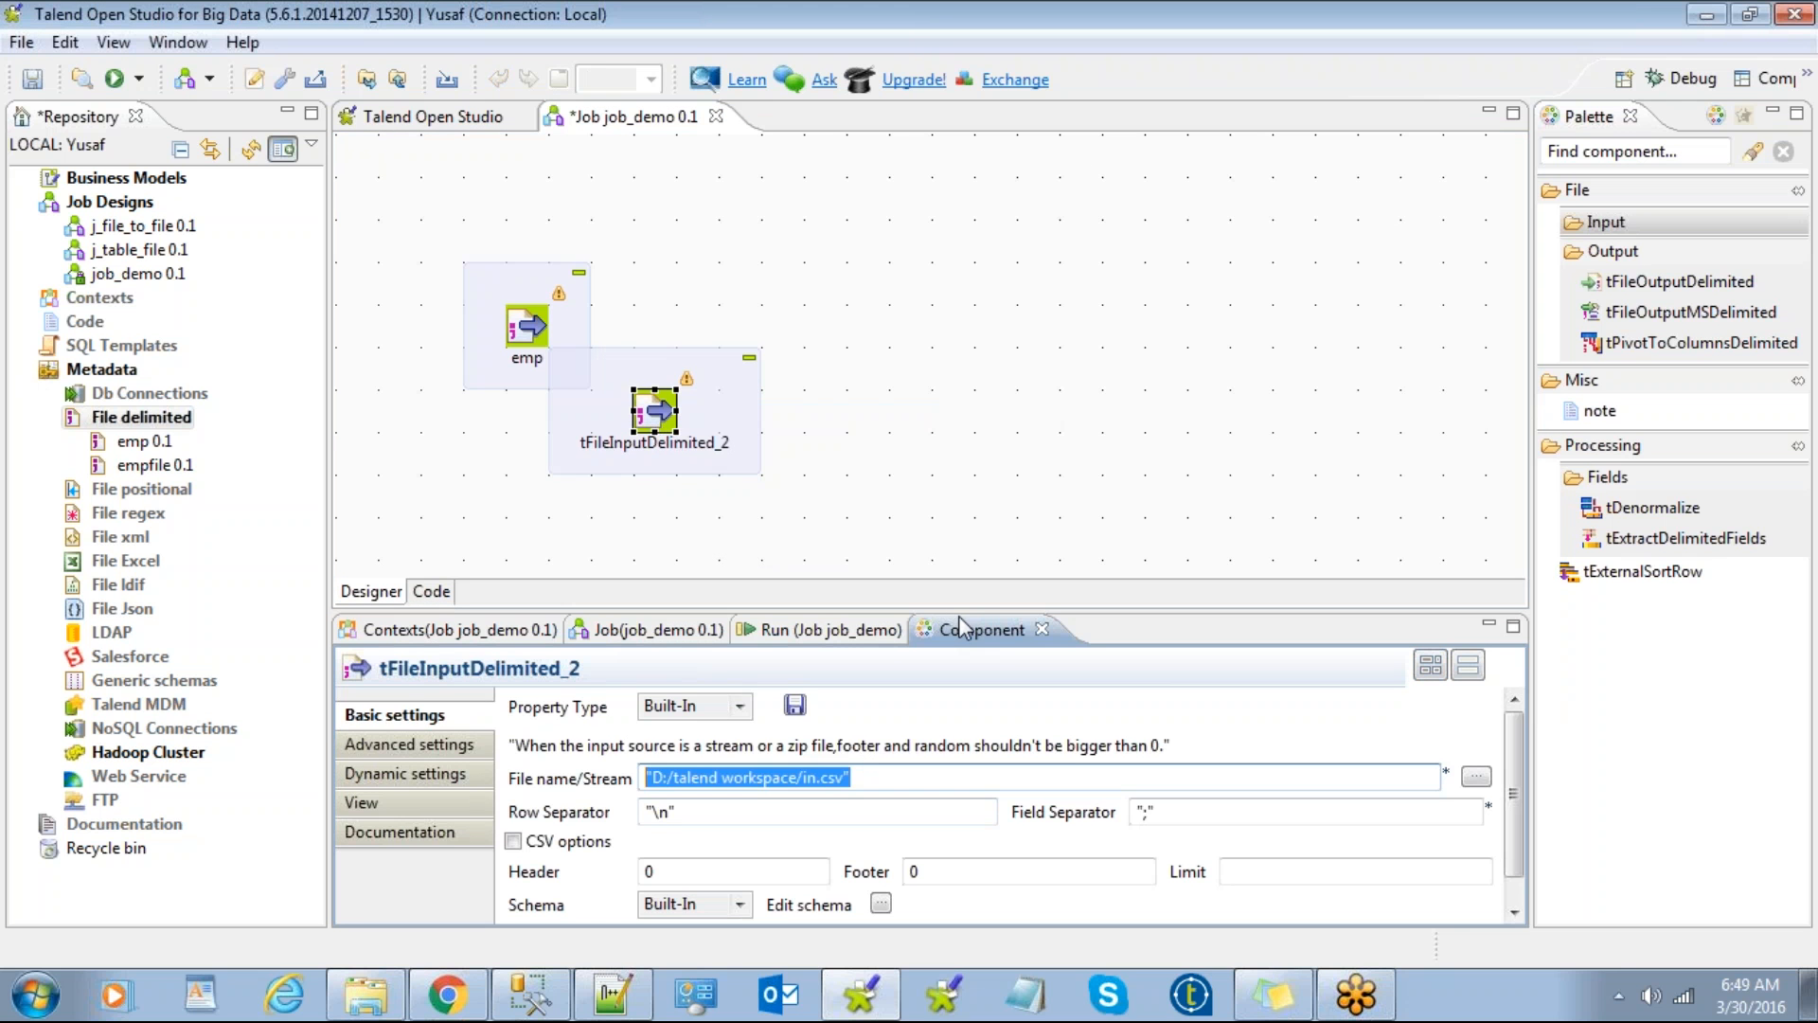
left_click(540, 327)
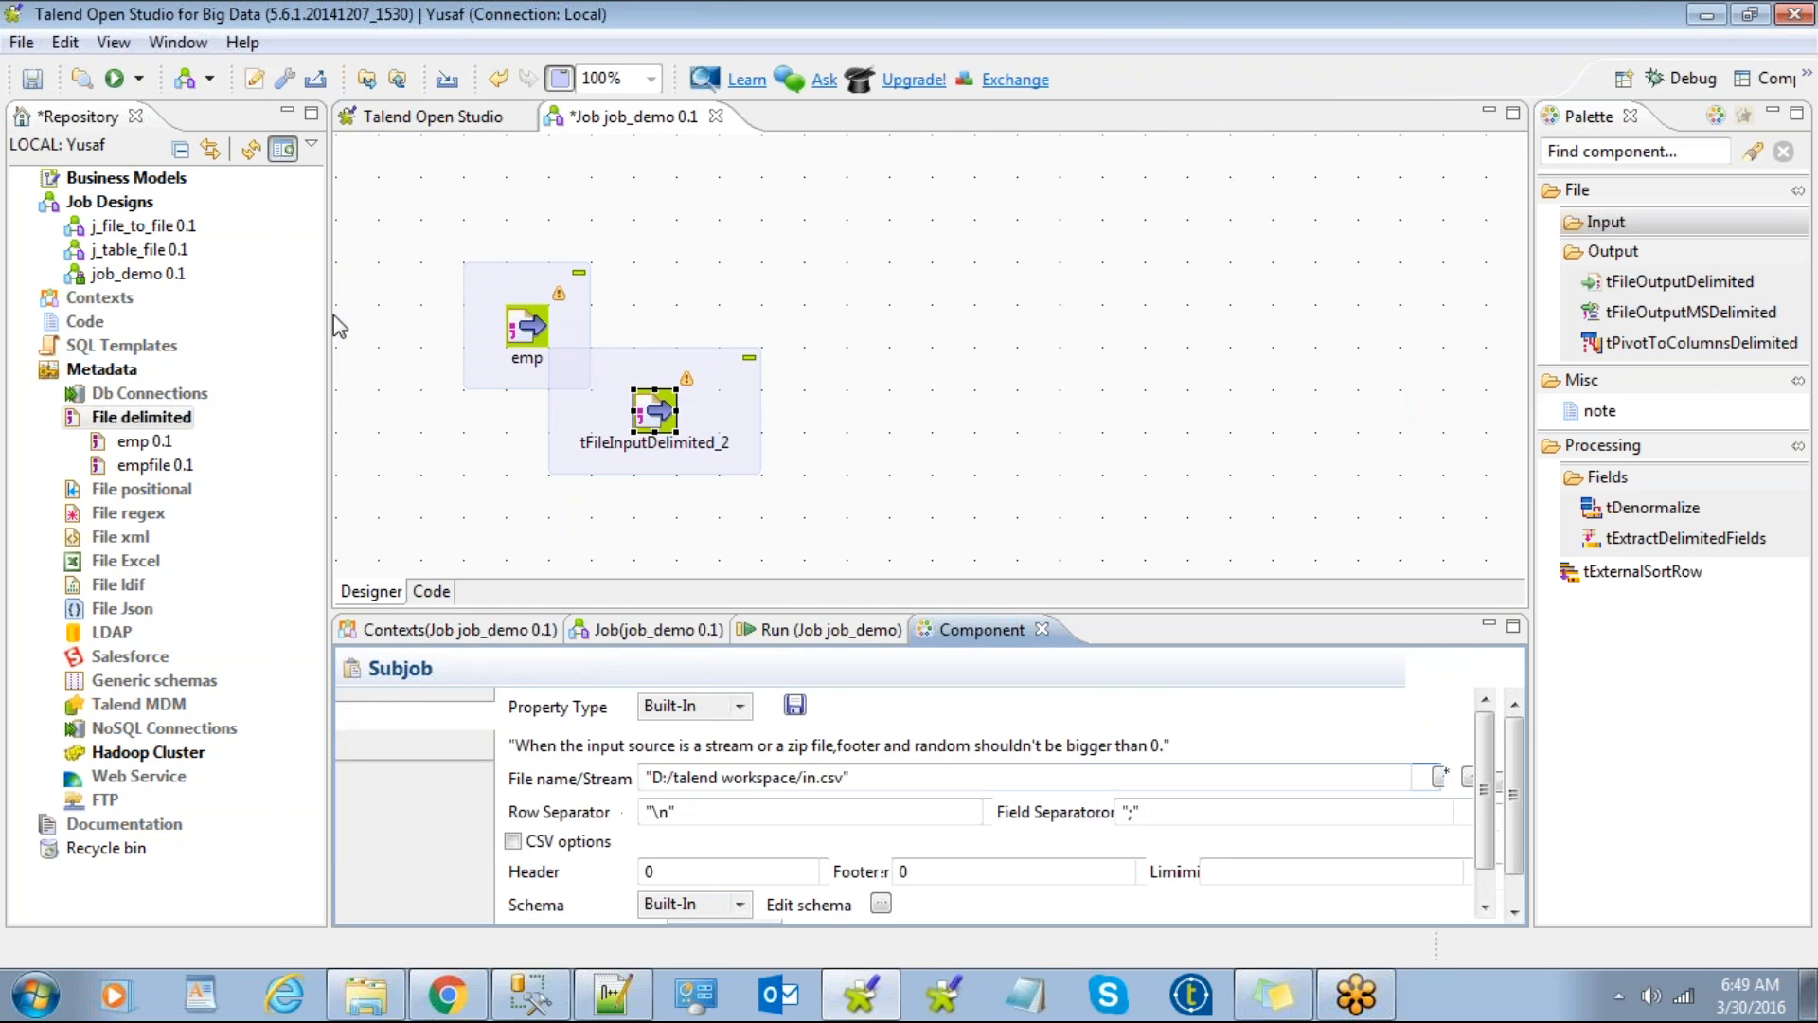
key("Delete")
left_click_drag(591, 360, 543, 265)
left_click(627, 282)
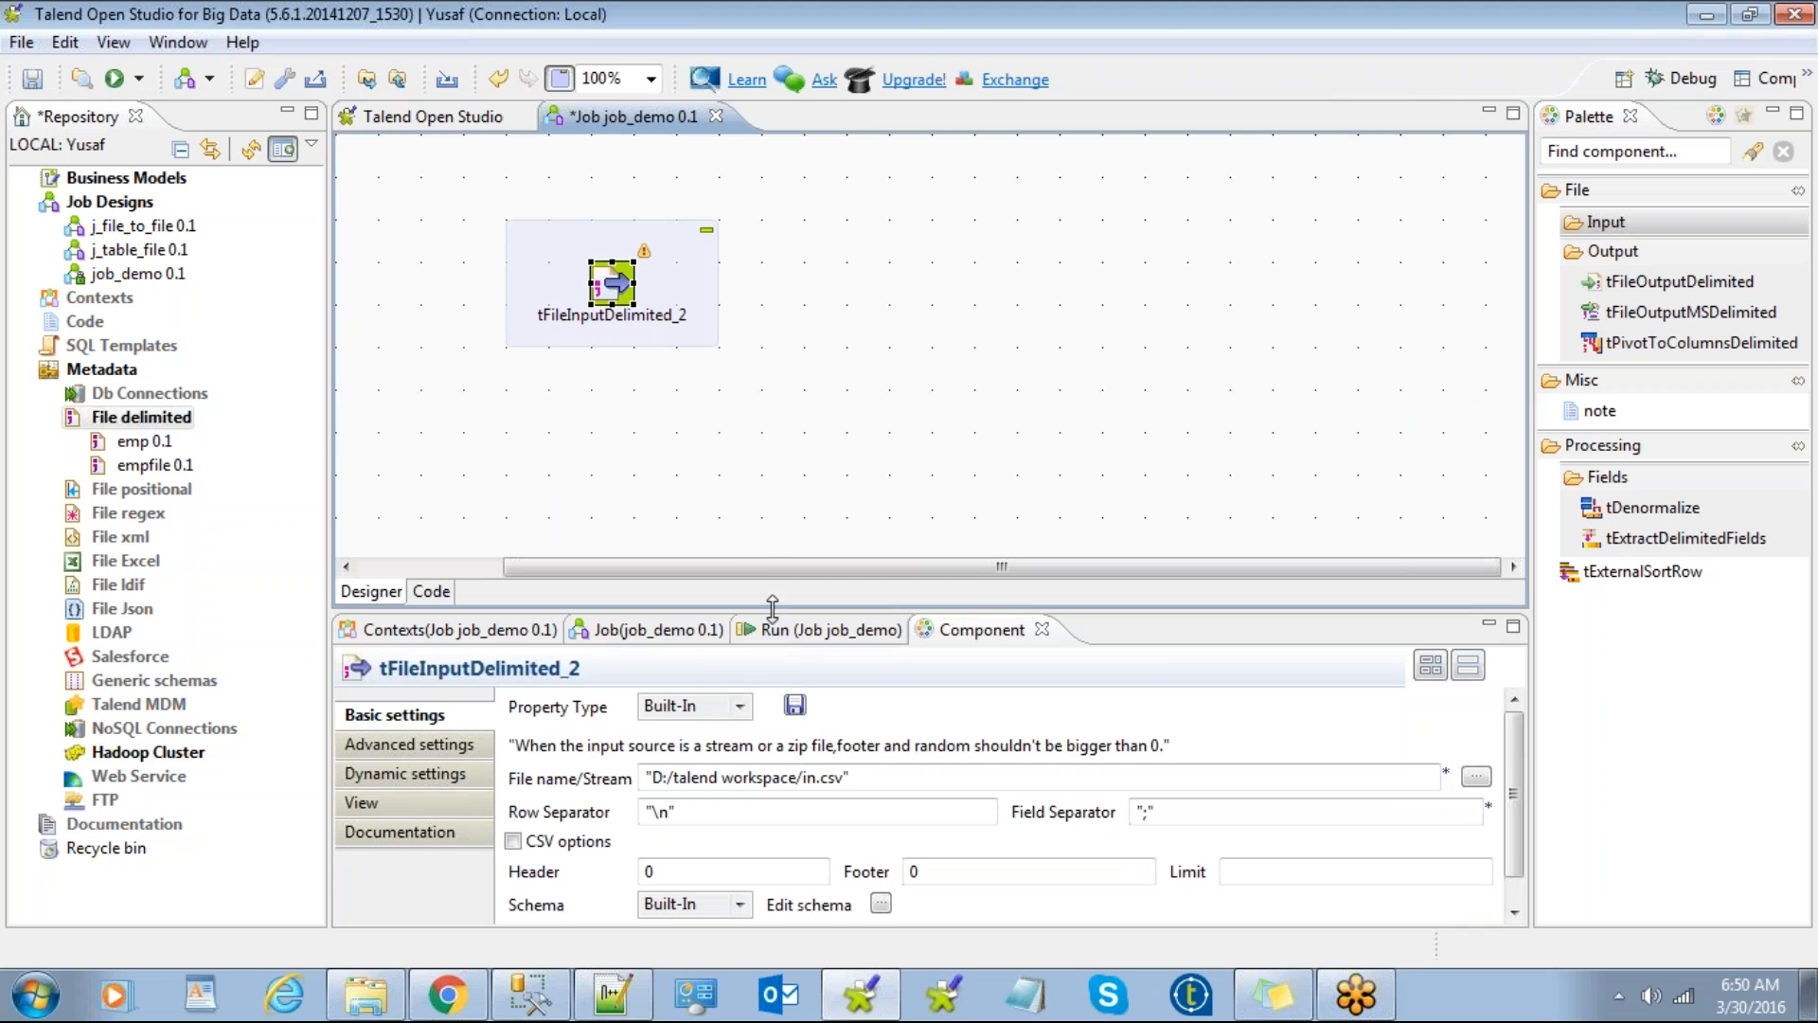
Step: Review tFileInputDelimited_2's file path and separators, then open its schema editor
left_click_drag(774, 610, 774, 419)
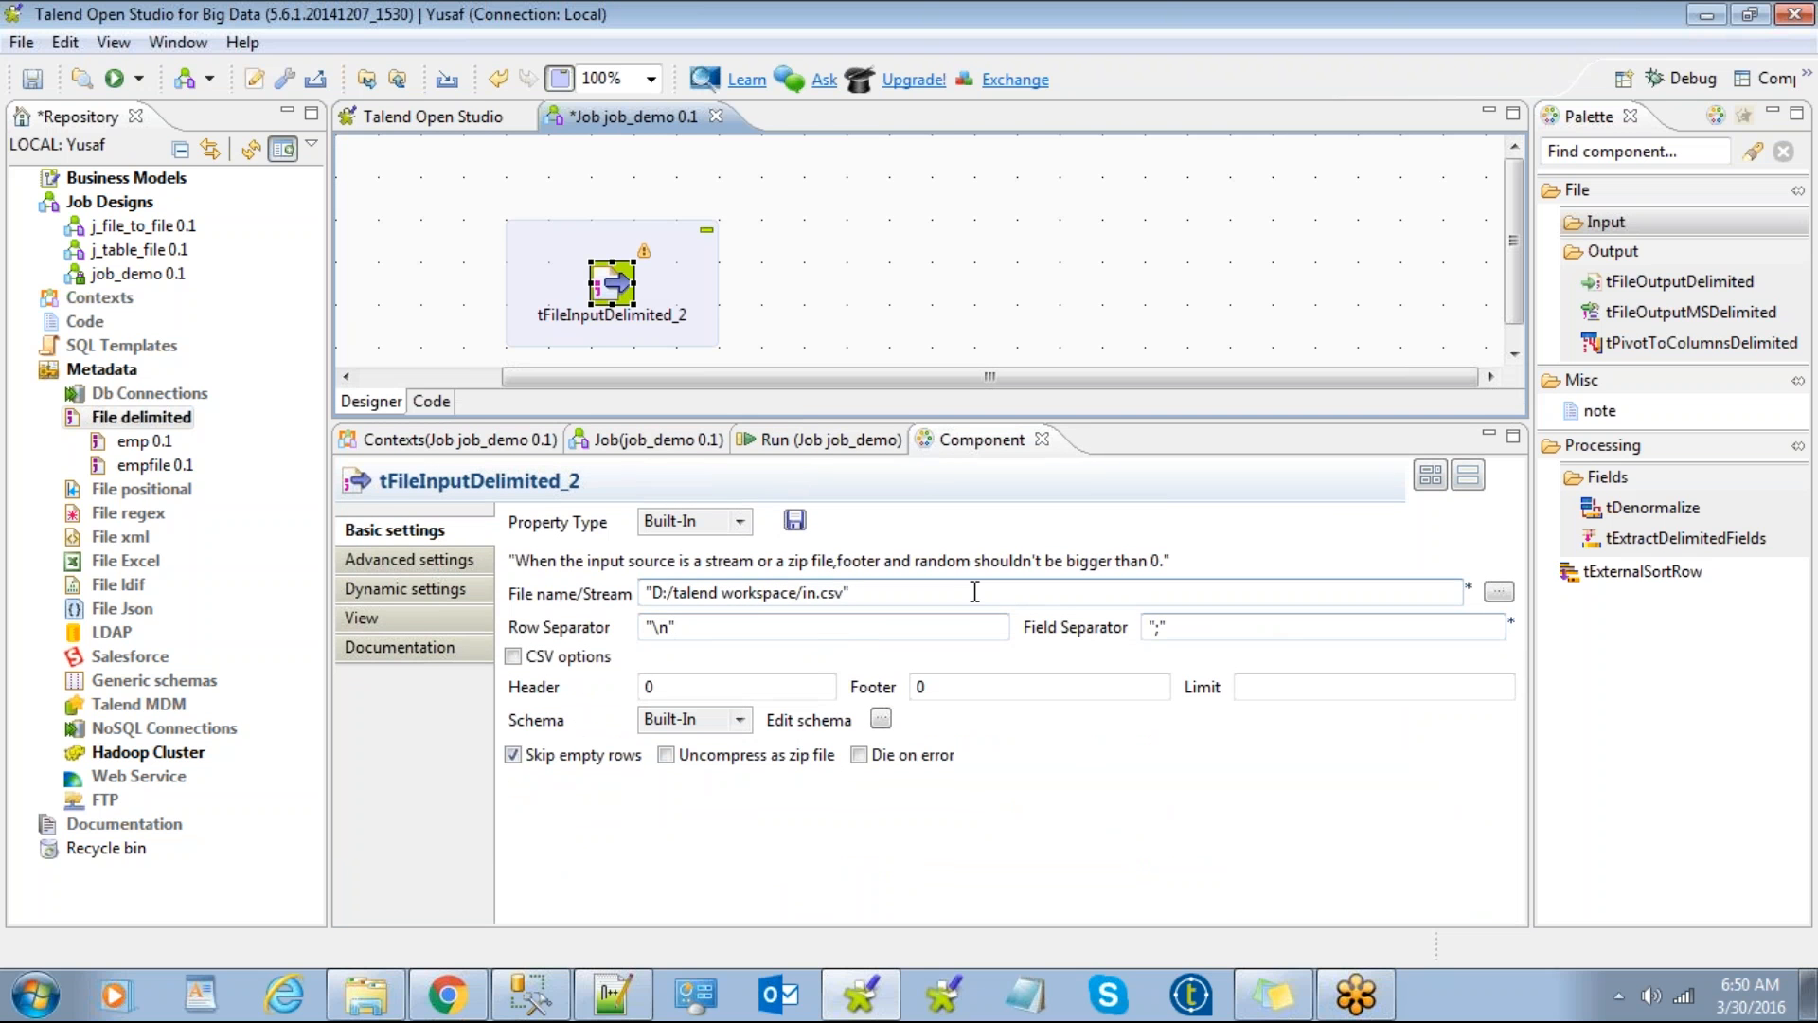
left_click_drag(1080, 594, 644, 594)
left_click(678, 625)
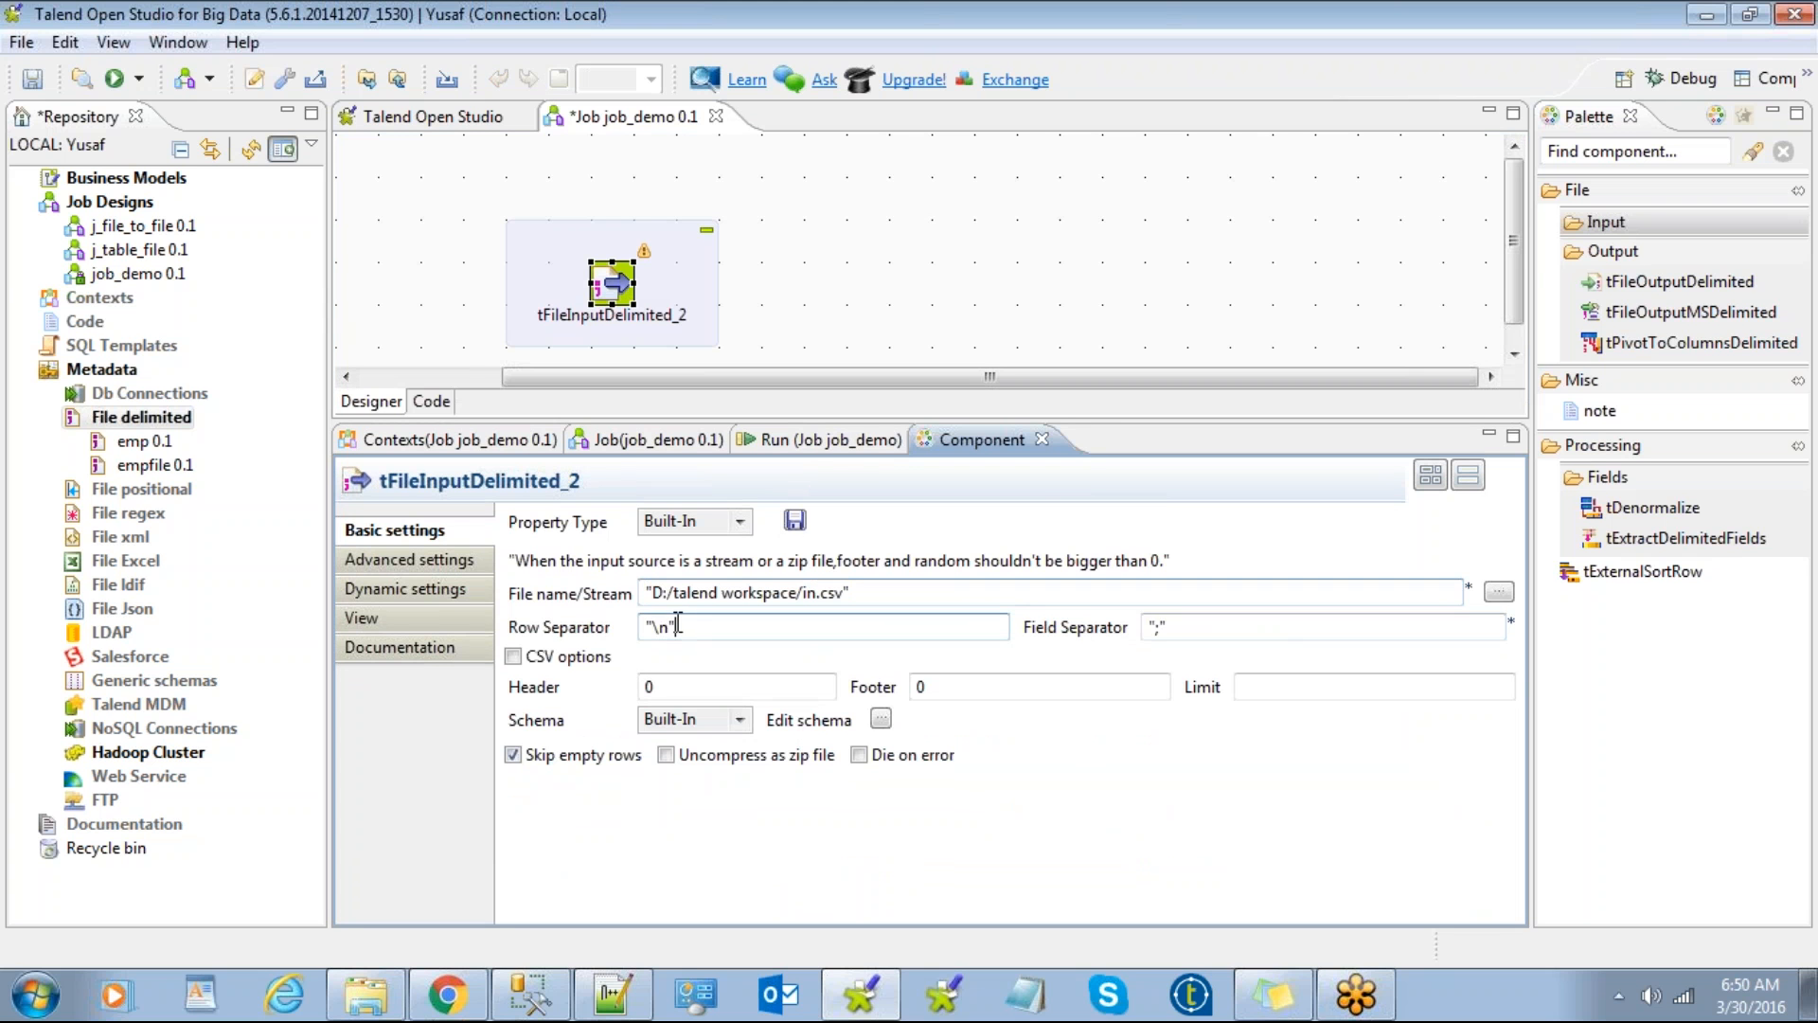
left_click_drag(1176, 627, 1137, 627)
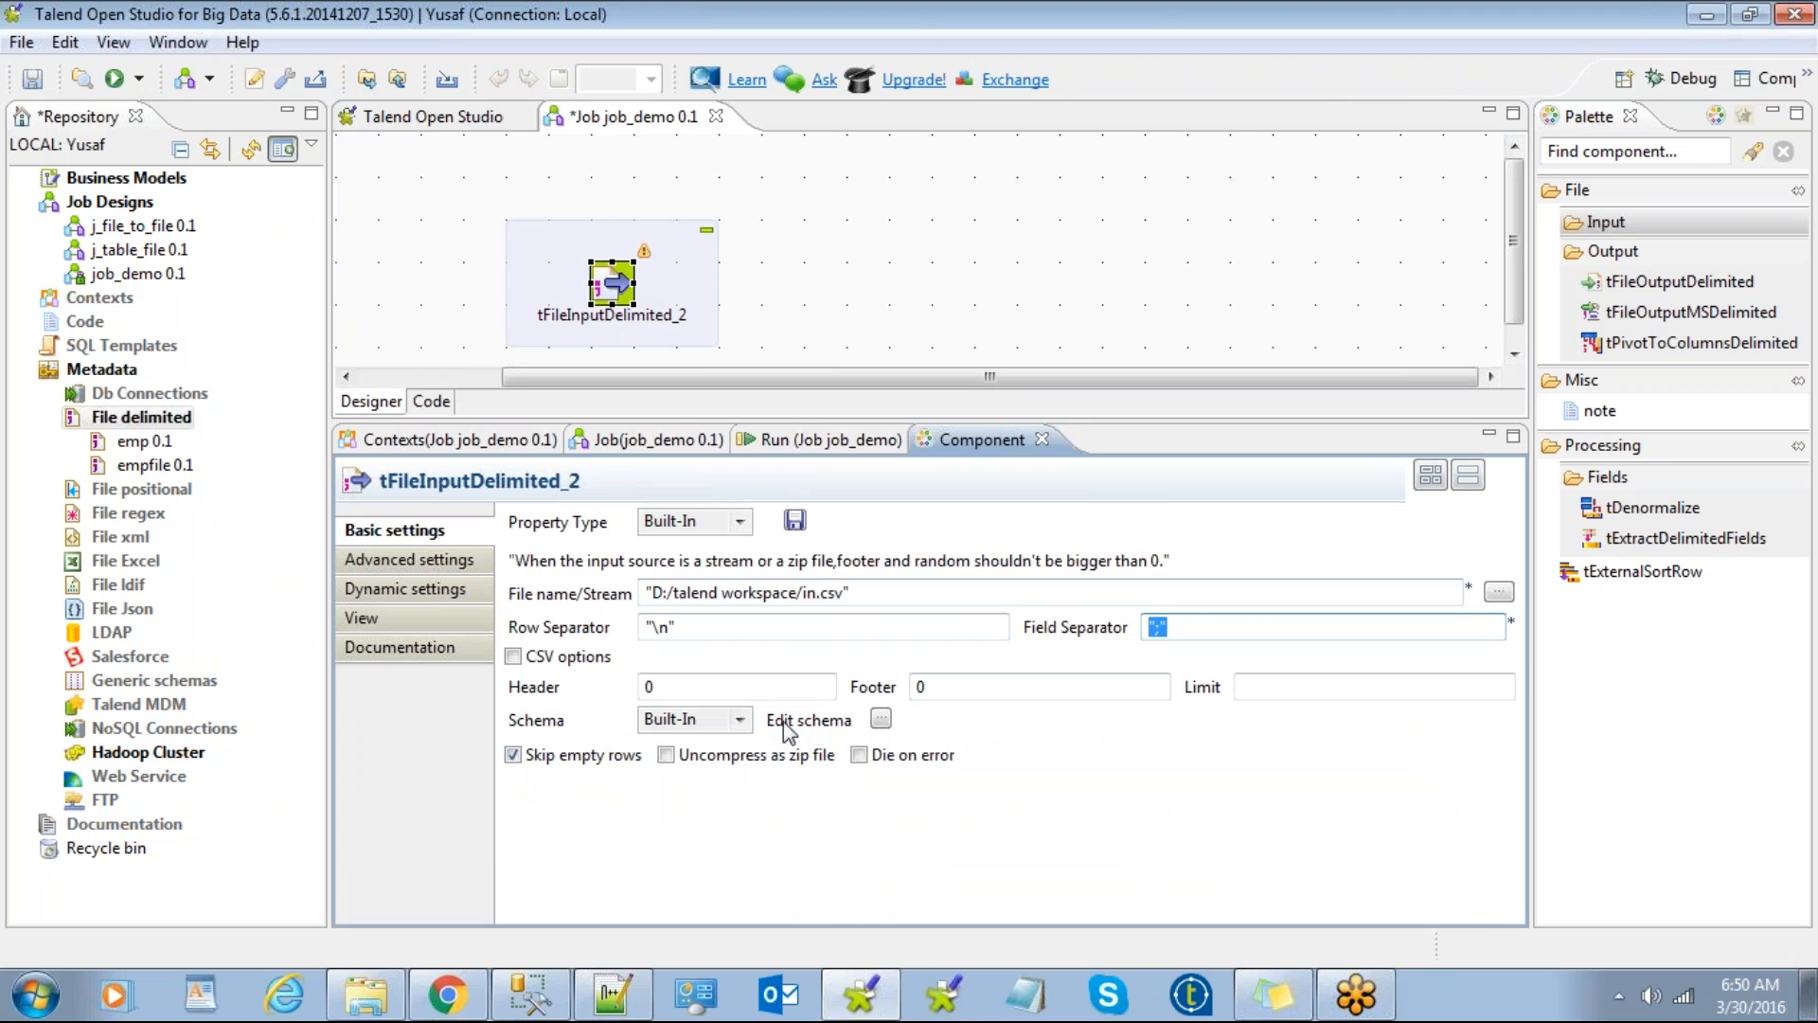
left_click(881, 720)
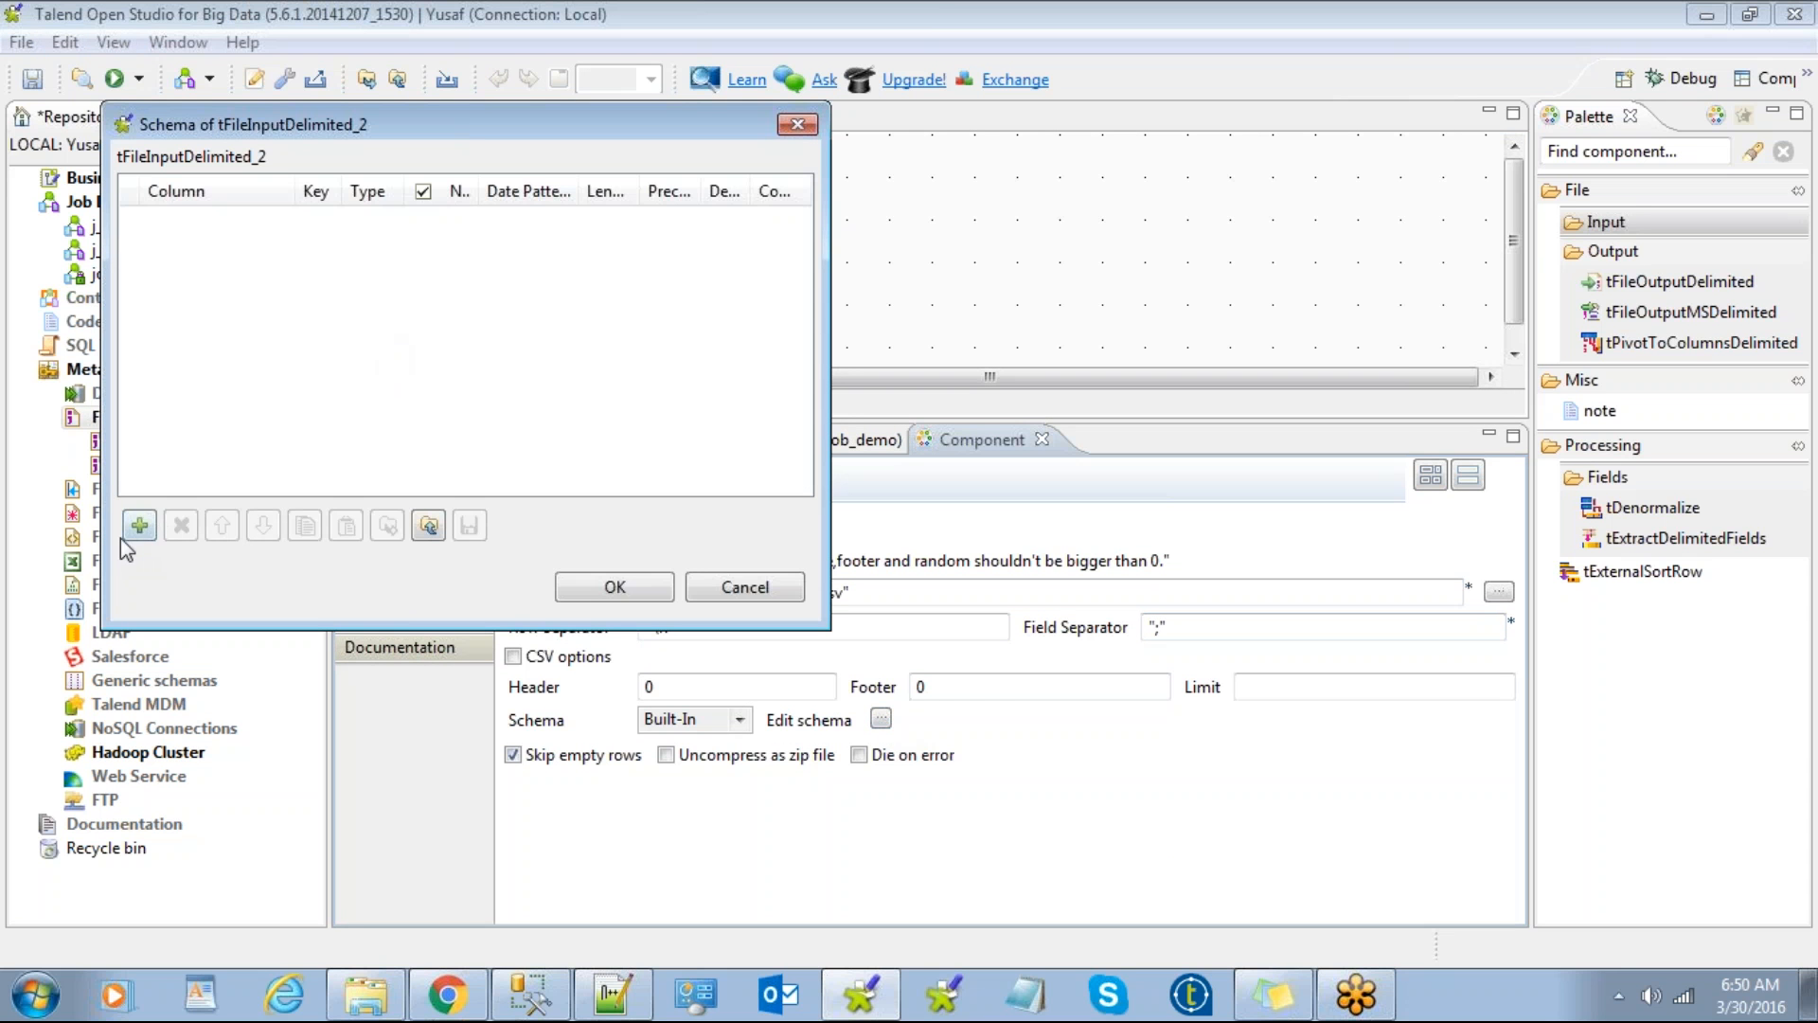
Step: Add several newColumn schema columns, then cancel the dialog to discard them
left_click(139, 526)
left_click(139, 526)
left_click(139, 526)
left_click(139, 525)
left_click(139, 525)
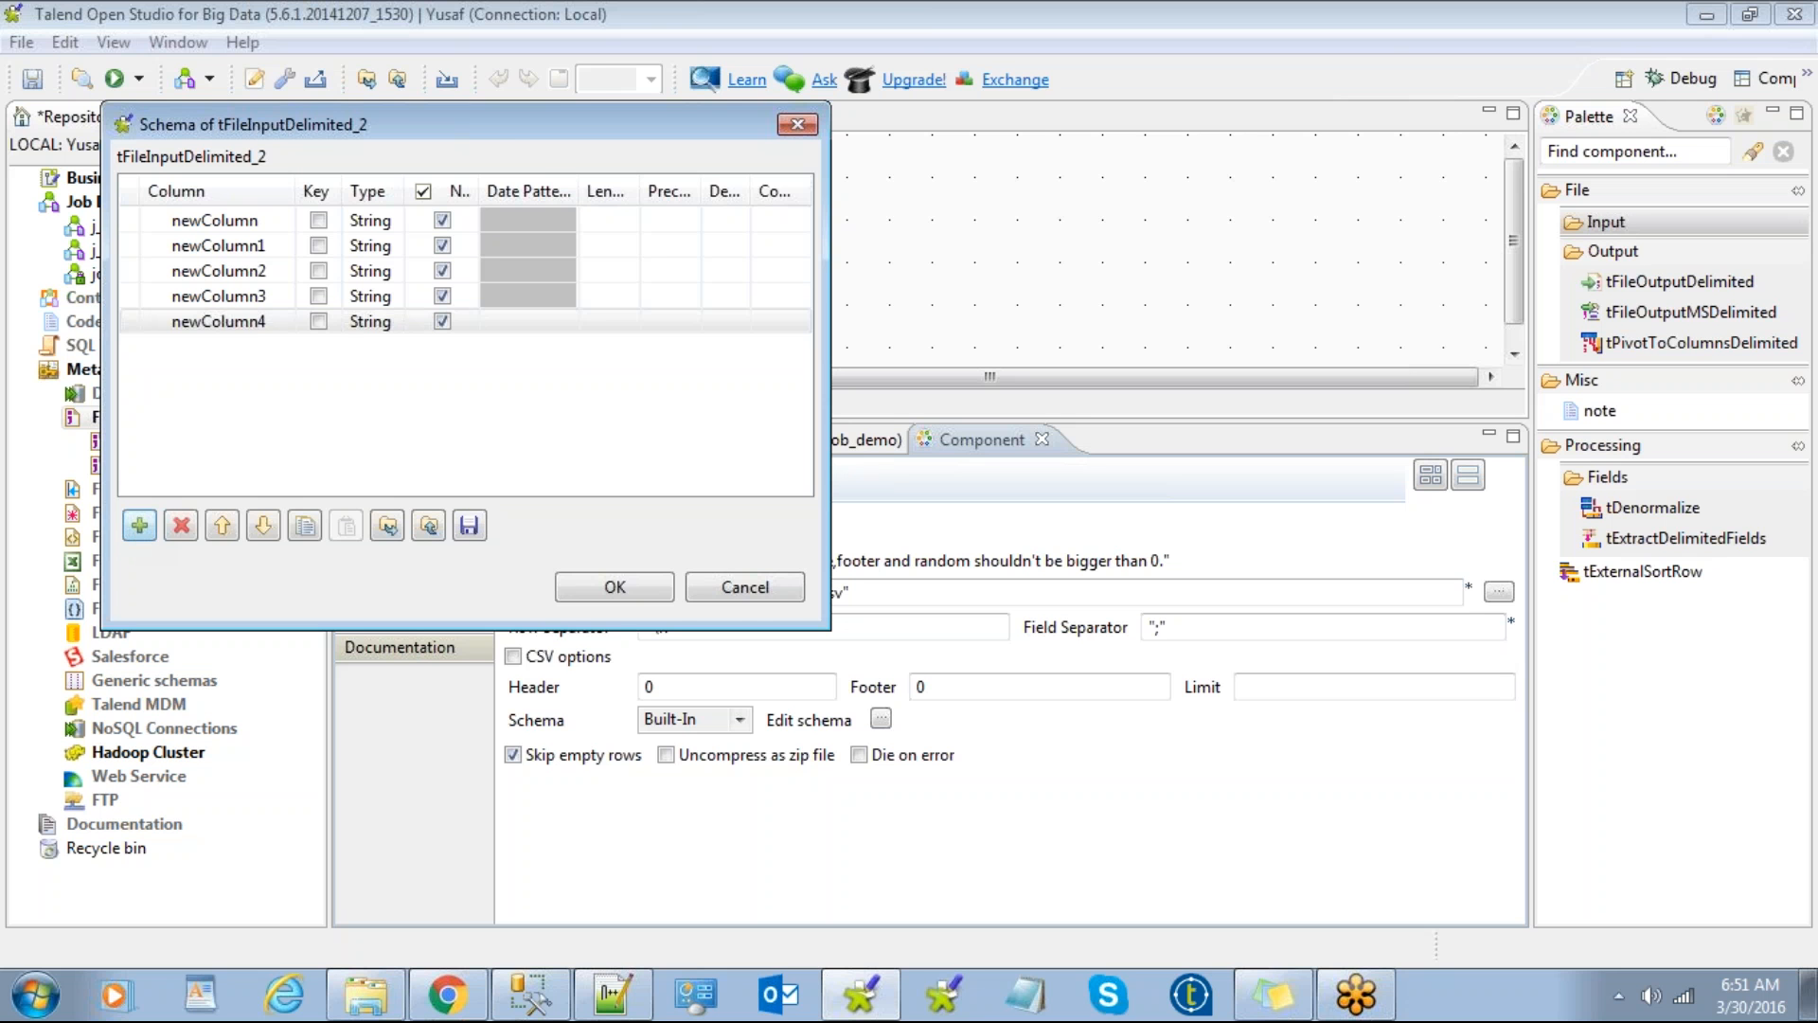
left_click(732, 602)
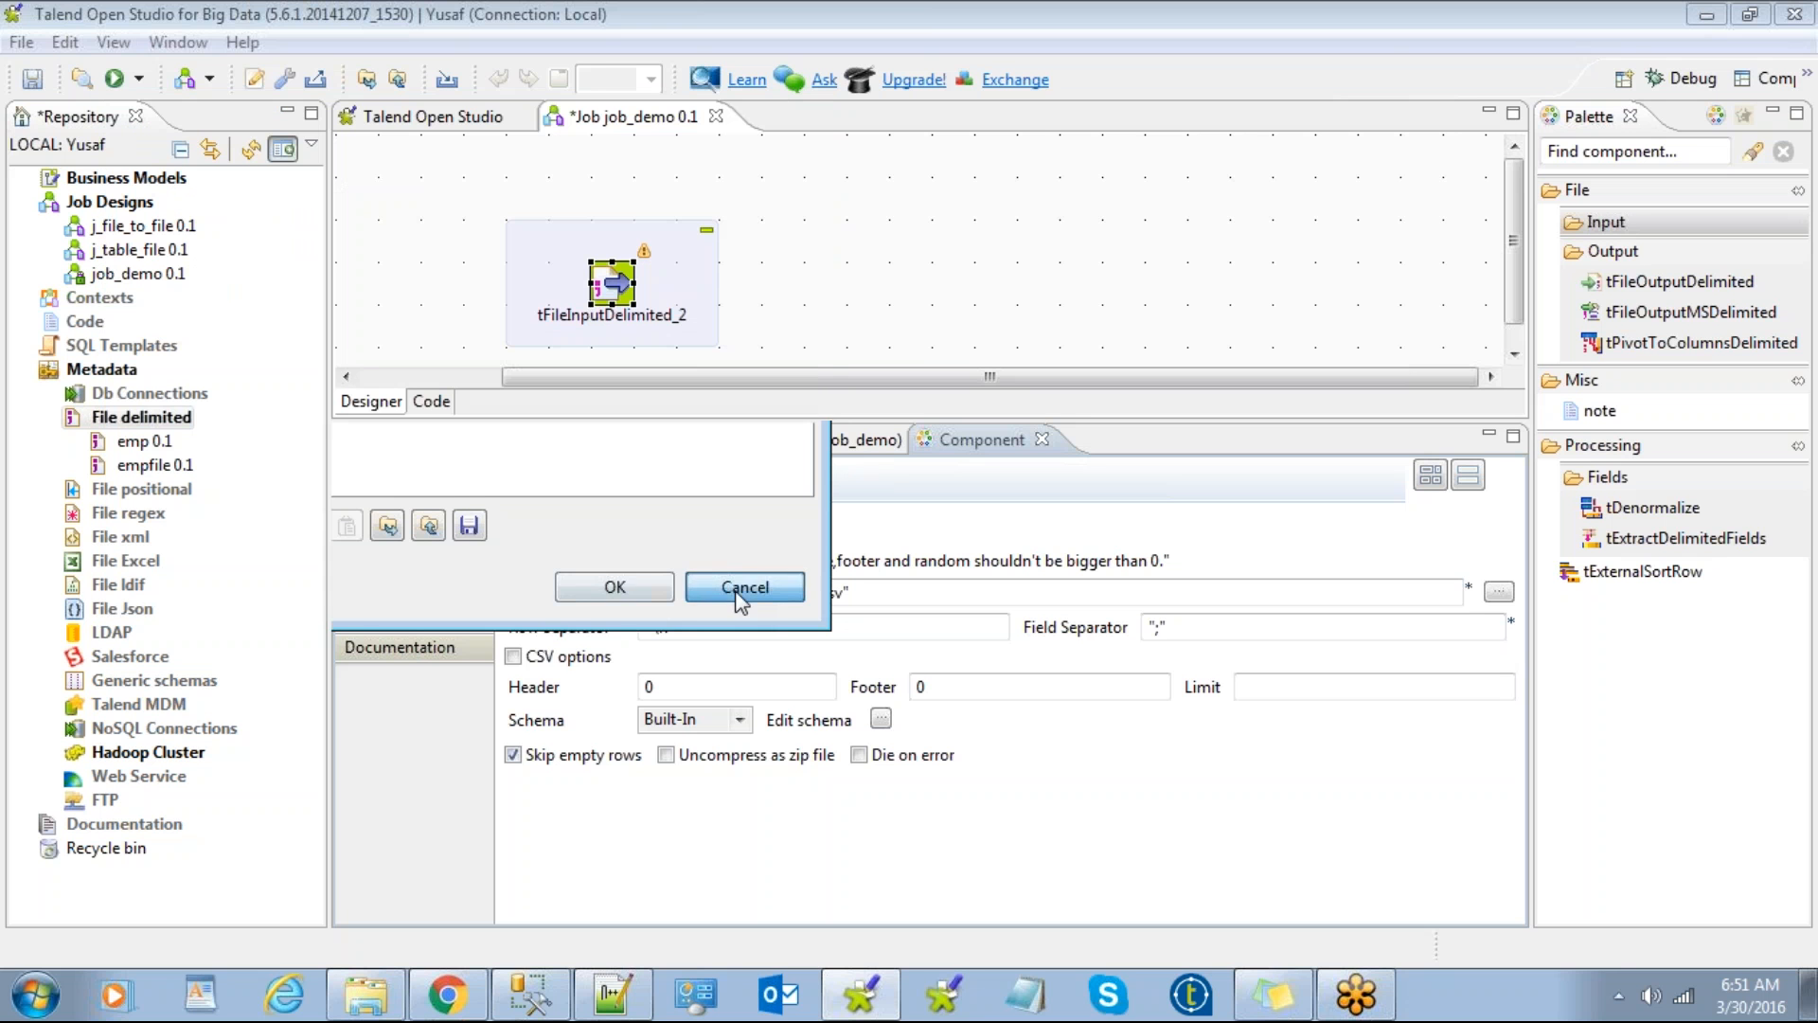
left_click(918, 248)
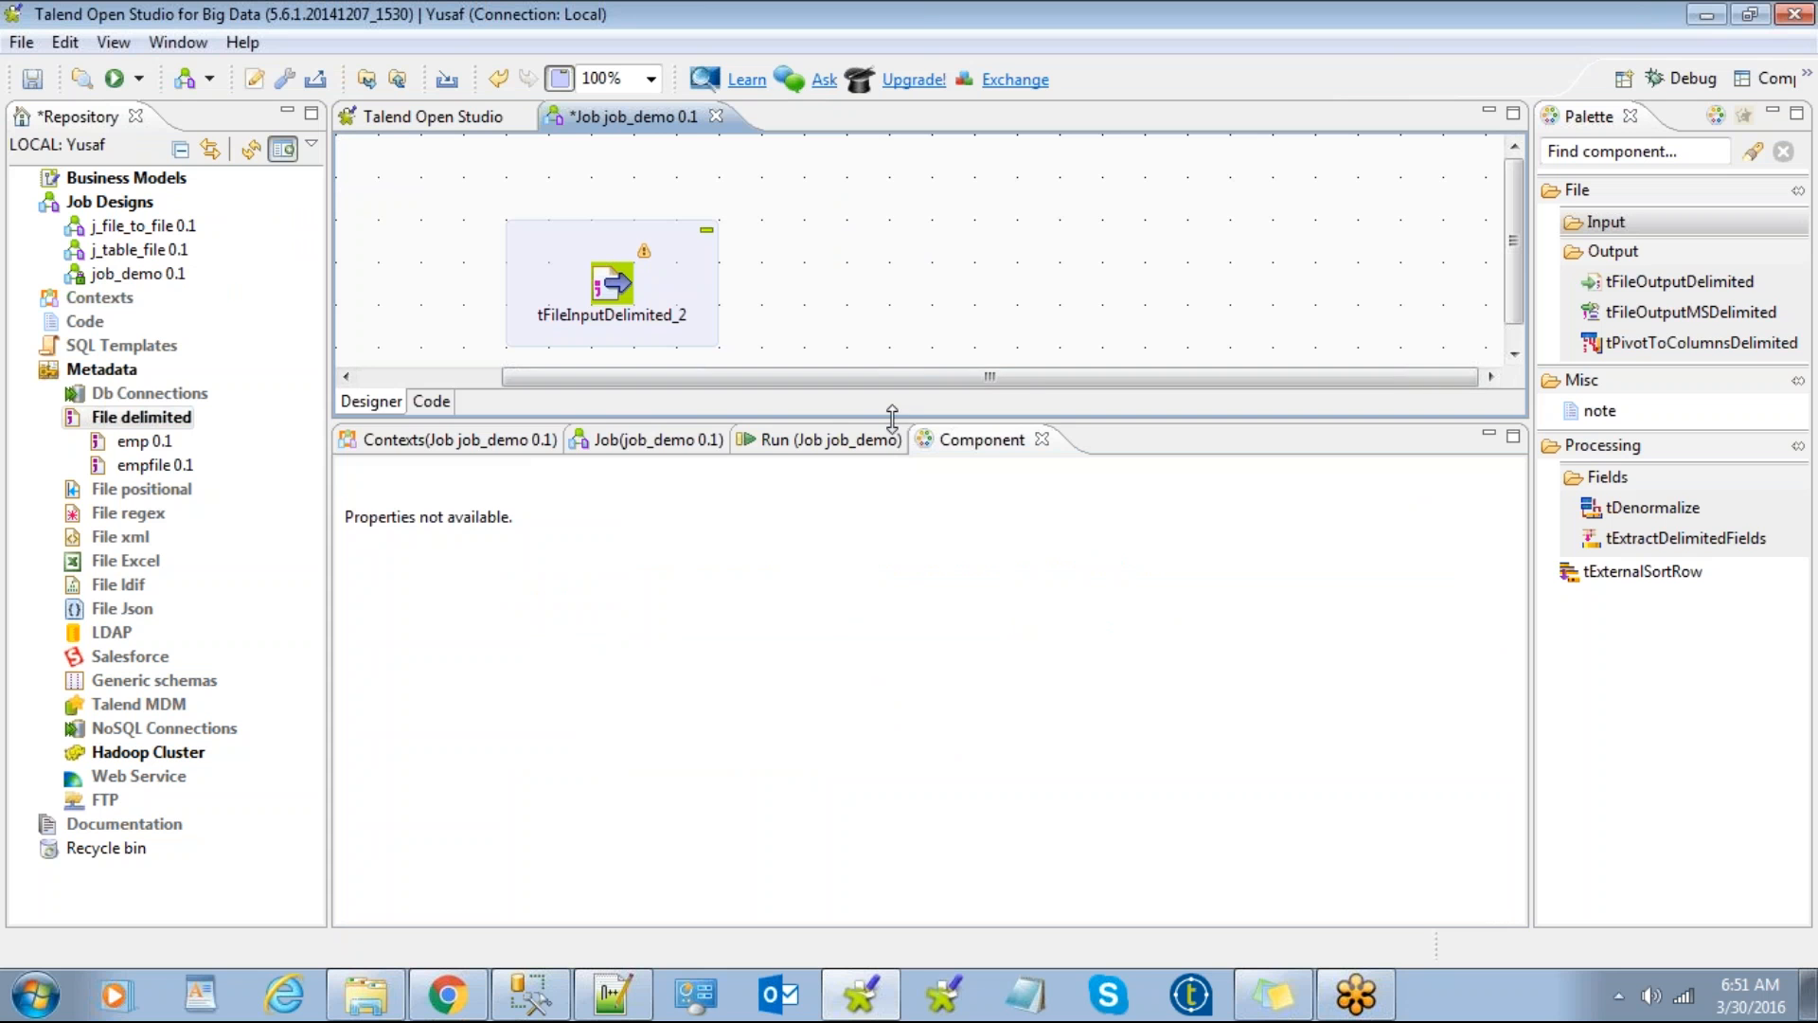
left_click_drag(894, 420, 896, 734)
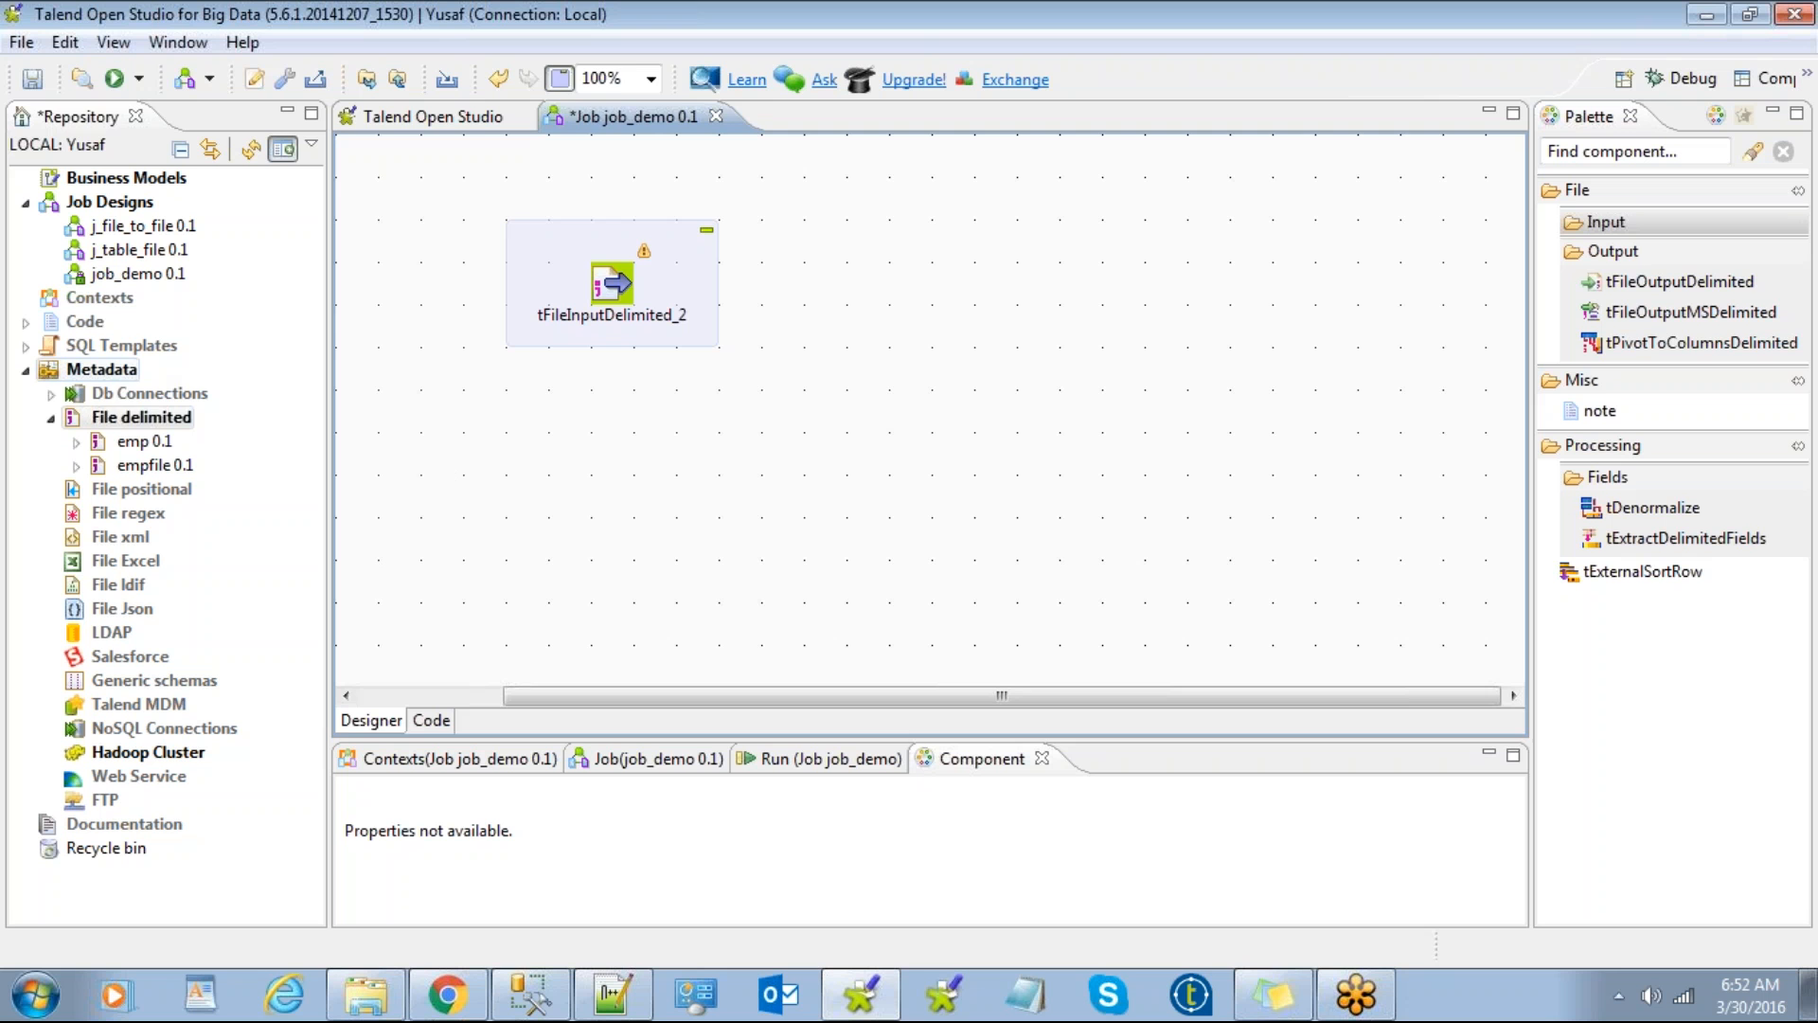
left_click(122, 419)
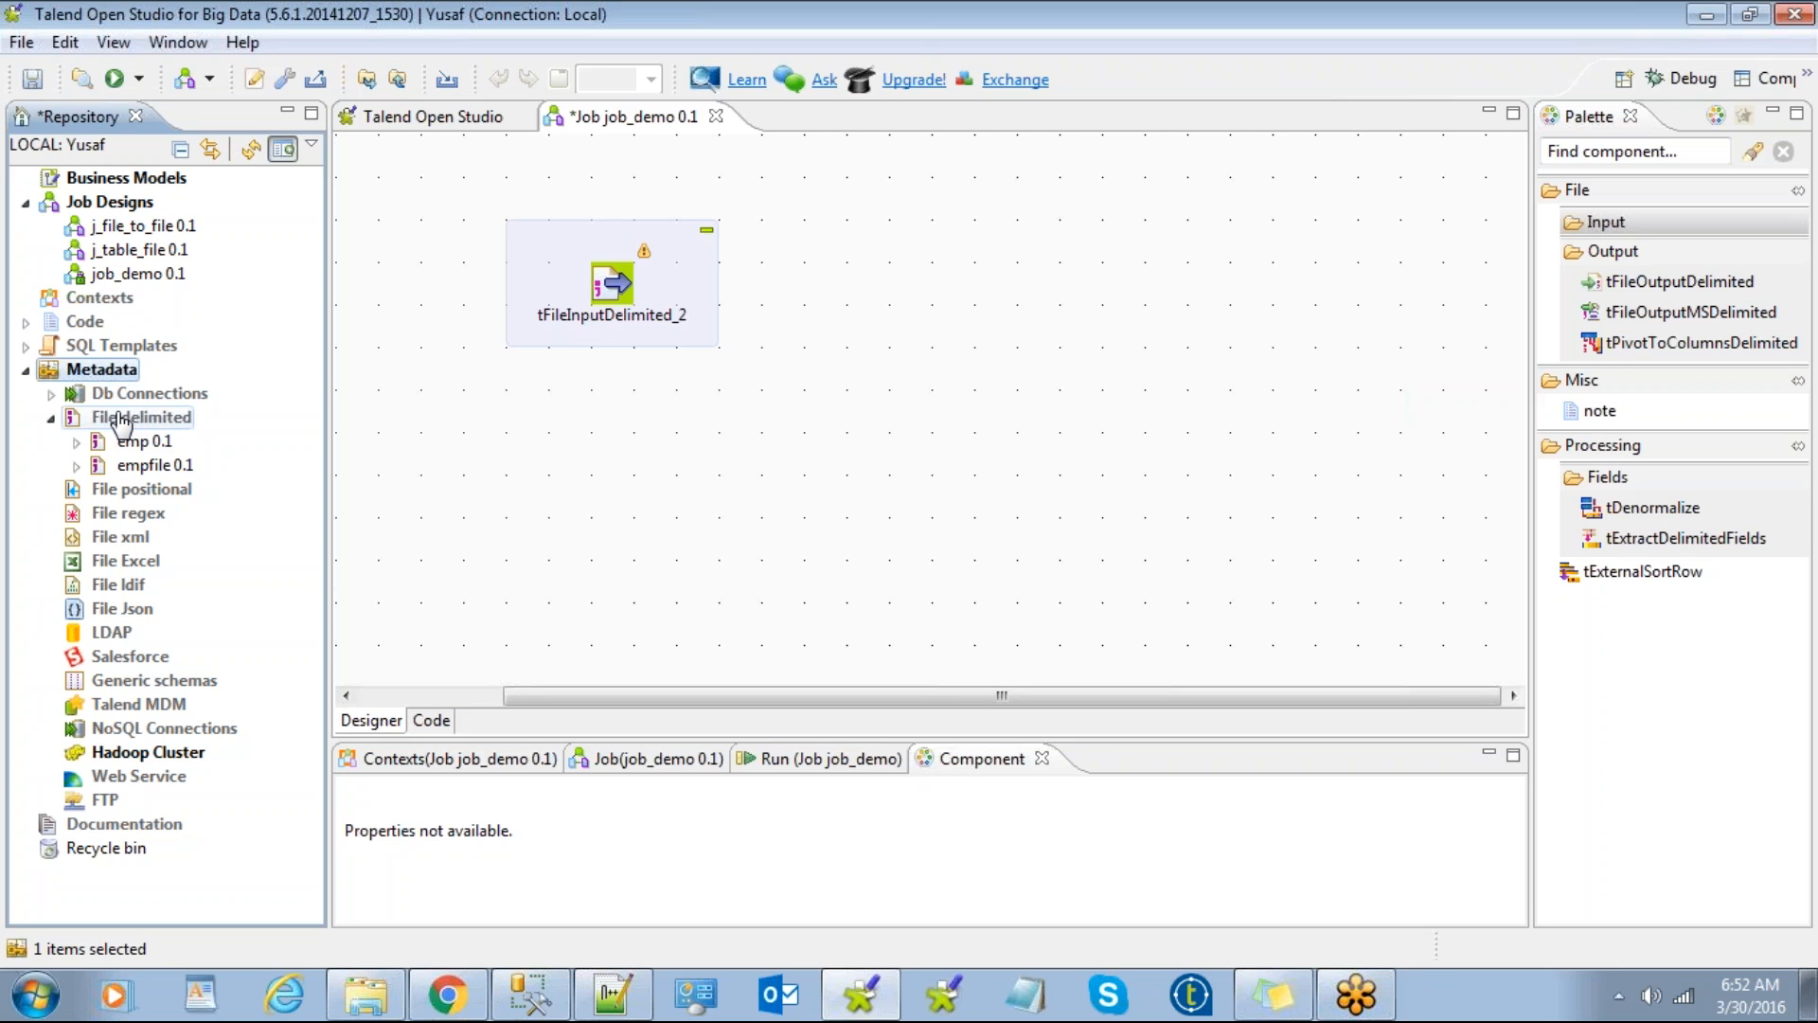
left_click(611, 295)
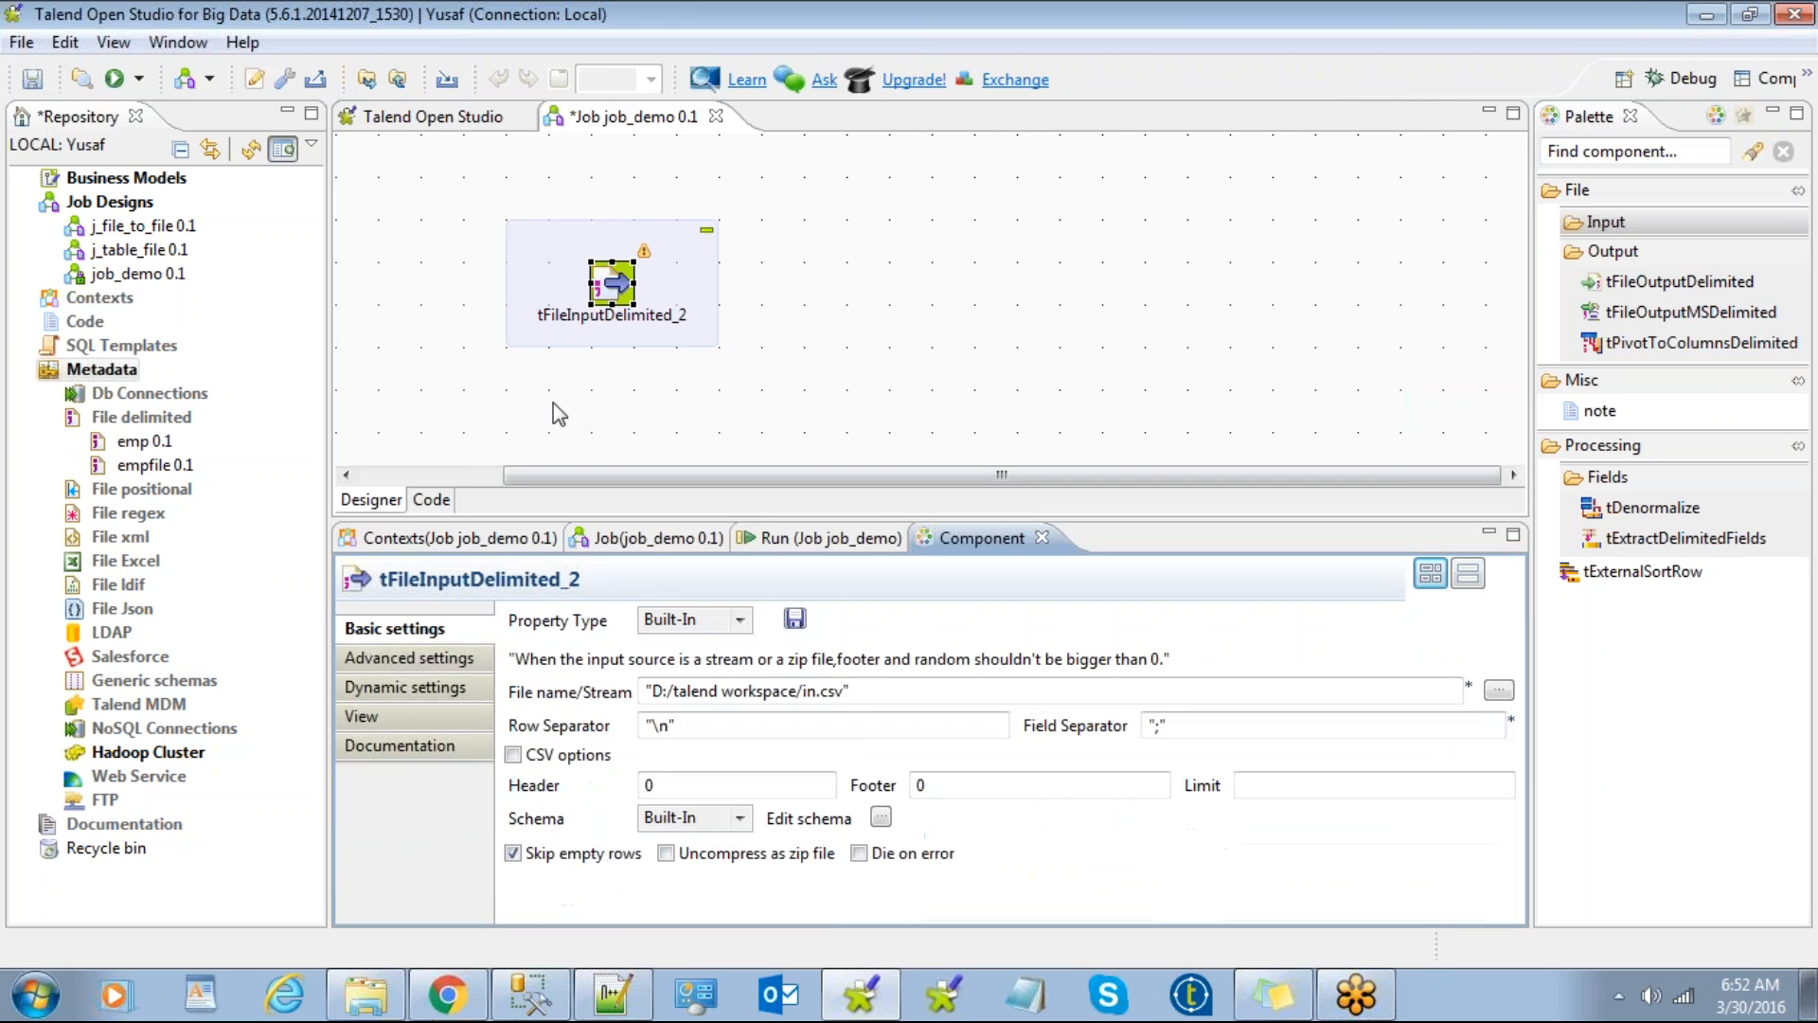
Step: Delete the tFileInputDelimited_2 subjob and then the emp component from job_demo
left_click(585, 275)
left_click(582, 266)
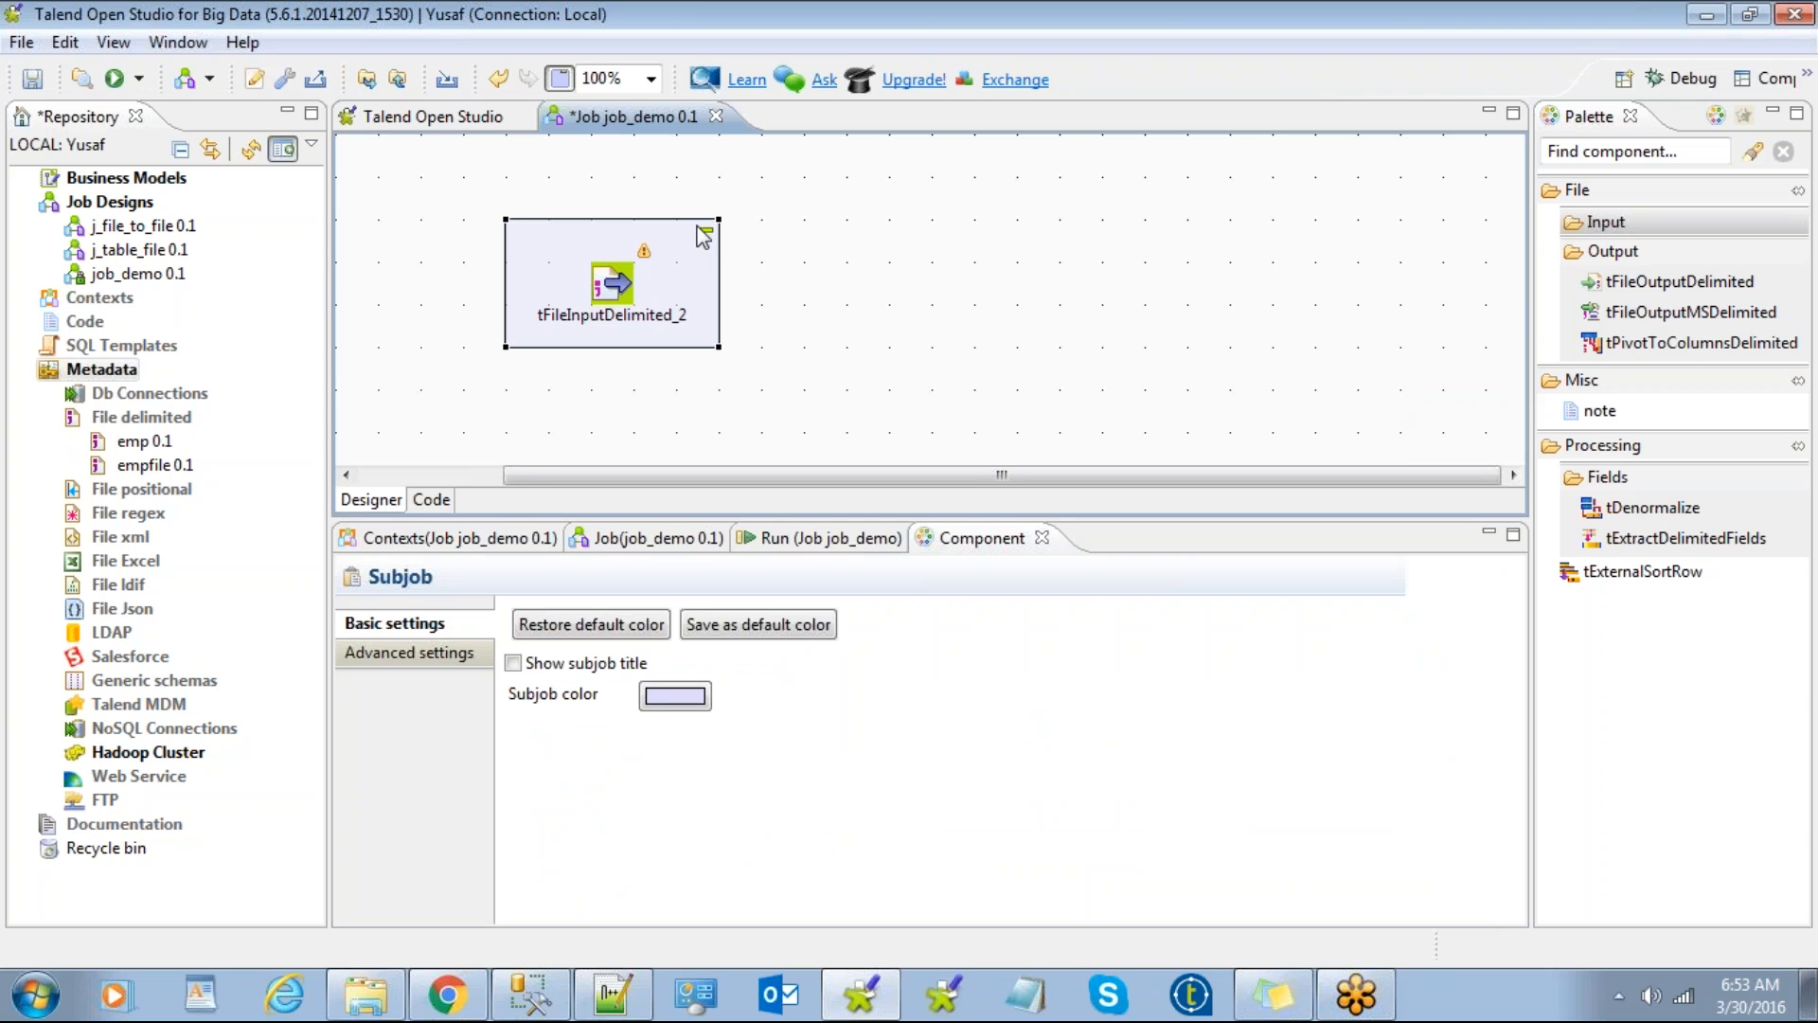
key("Delete")
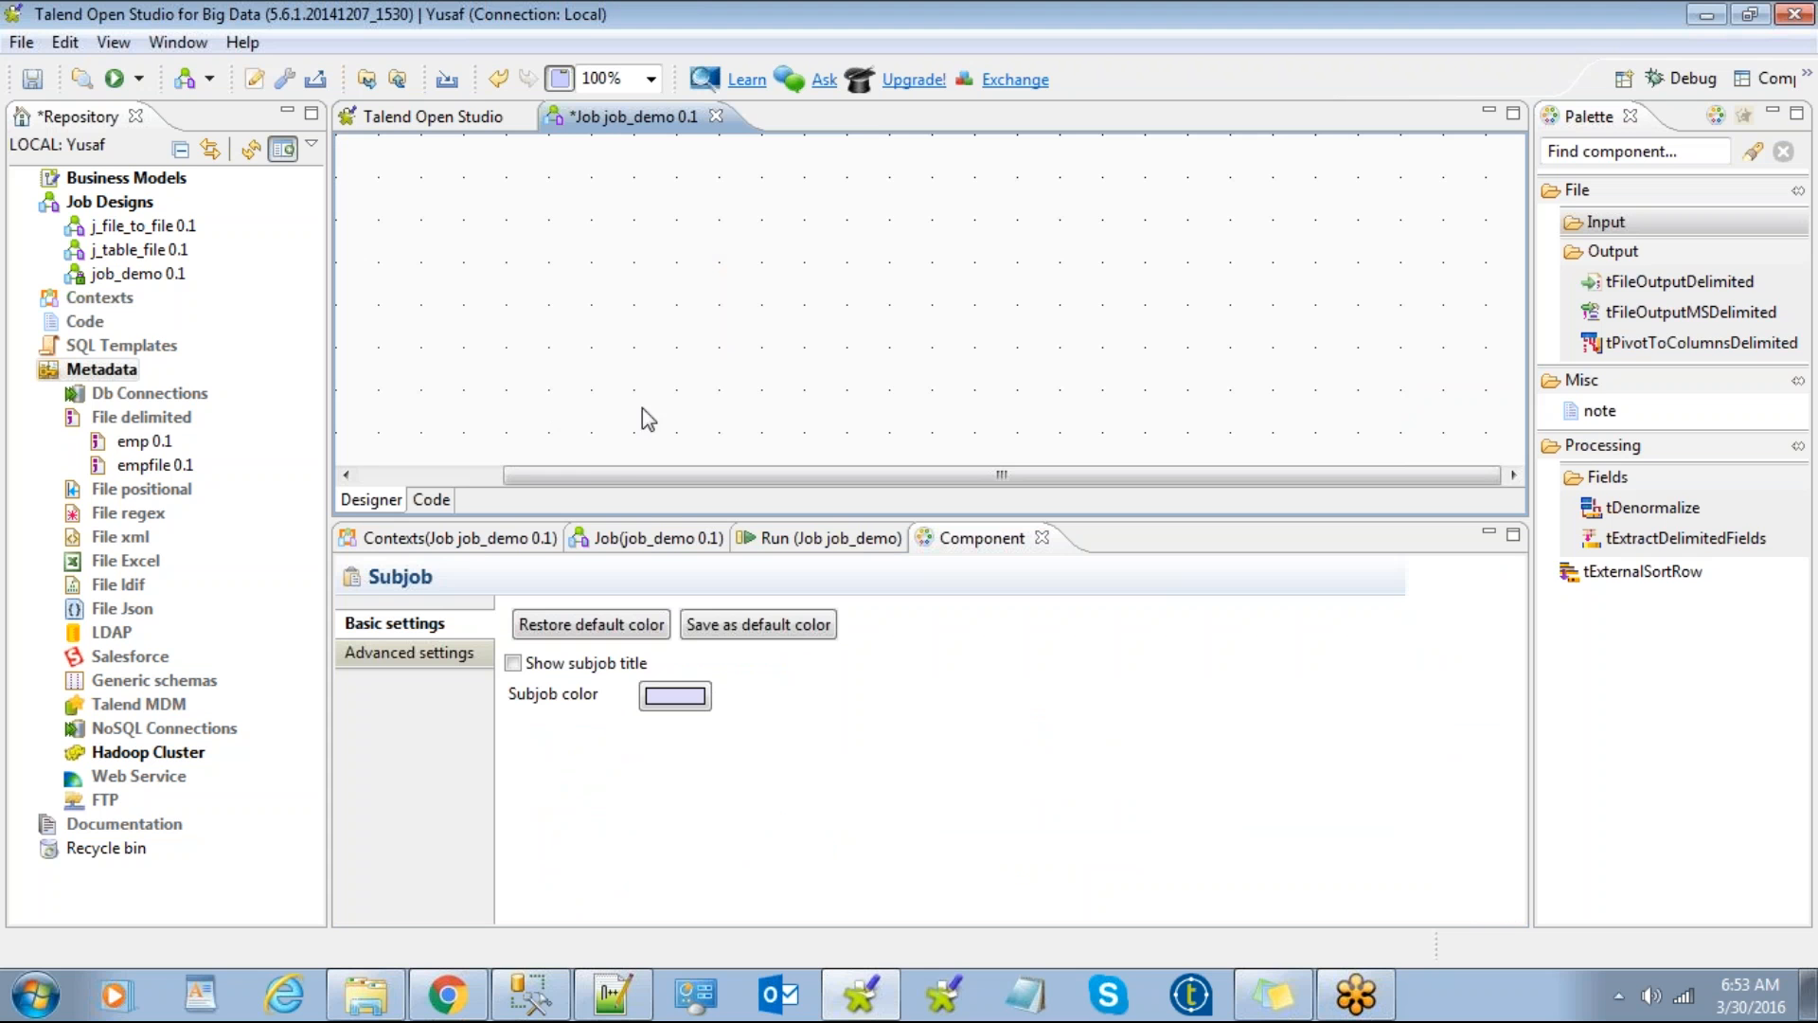
left_click_drag(616, 475, 436, 470)
left_click_drag(442, 280, 706, 234)
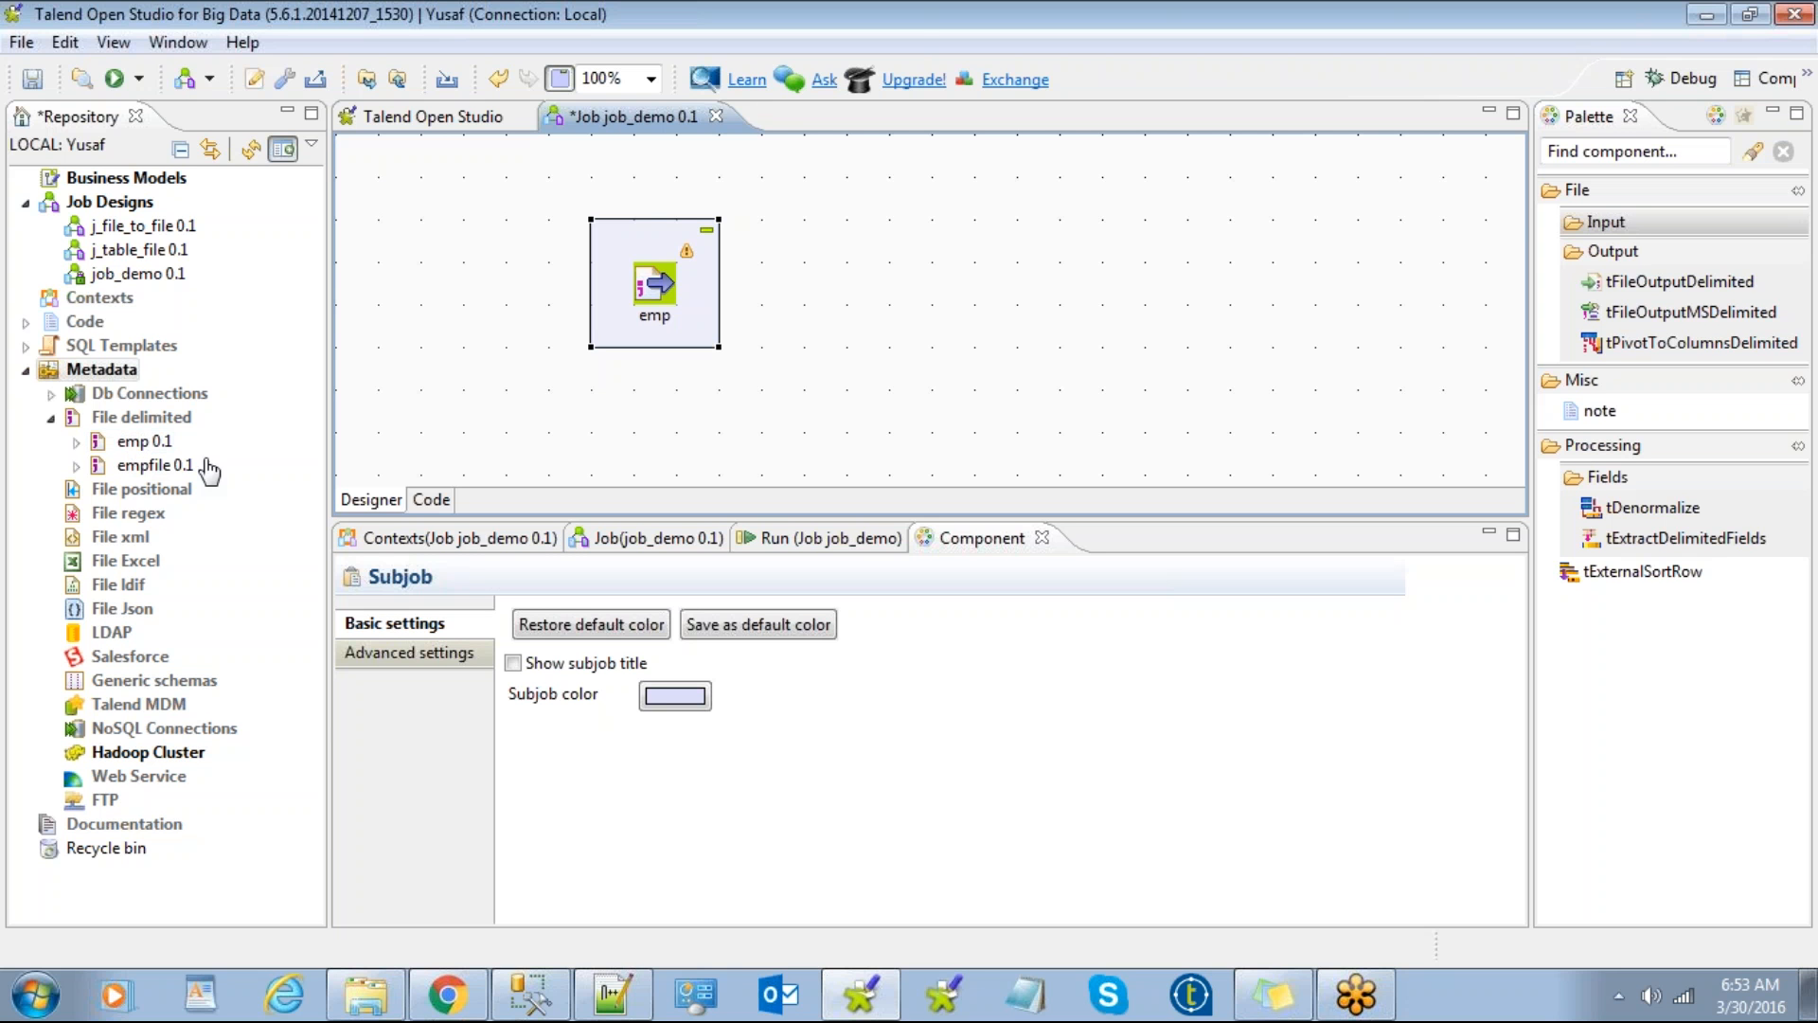
key("Delete")
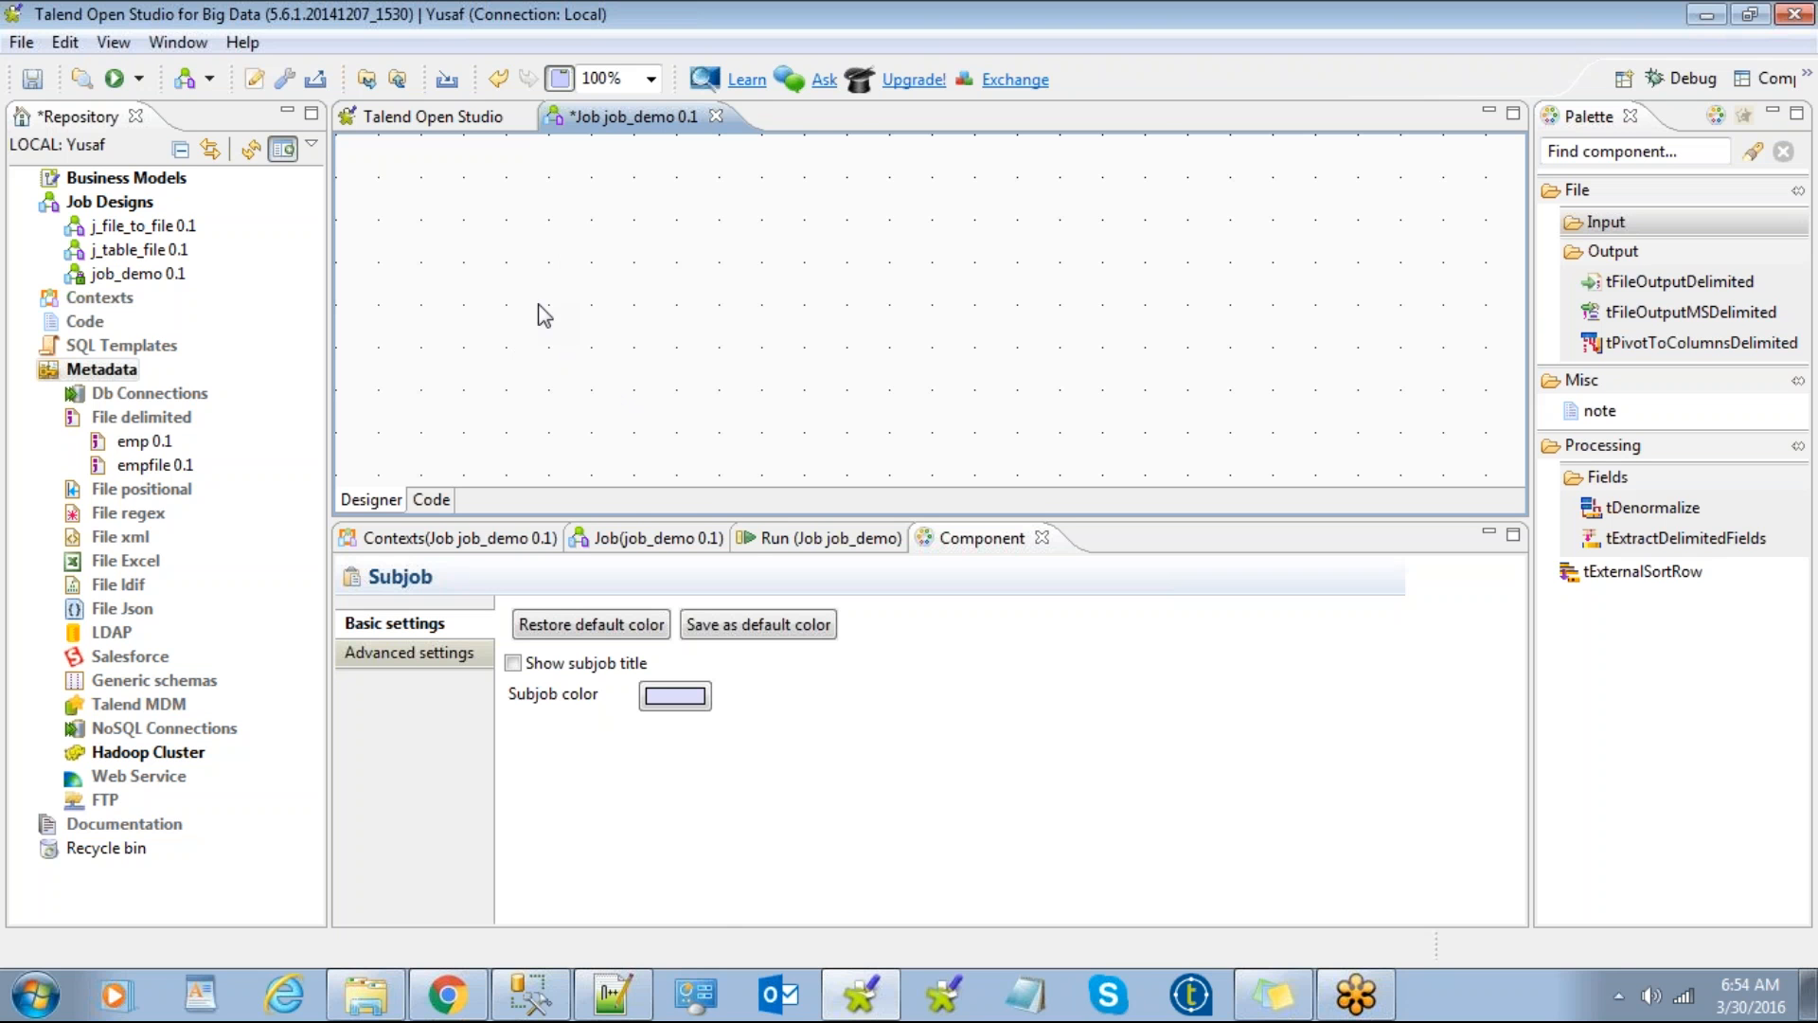
Step: Add a tFileInputDelimited component to the canvas by searching 'delimited'
type("delimi")
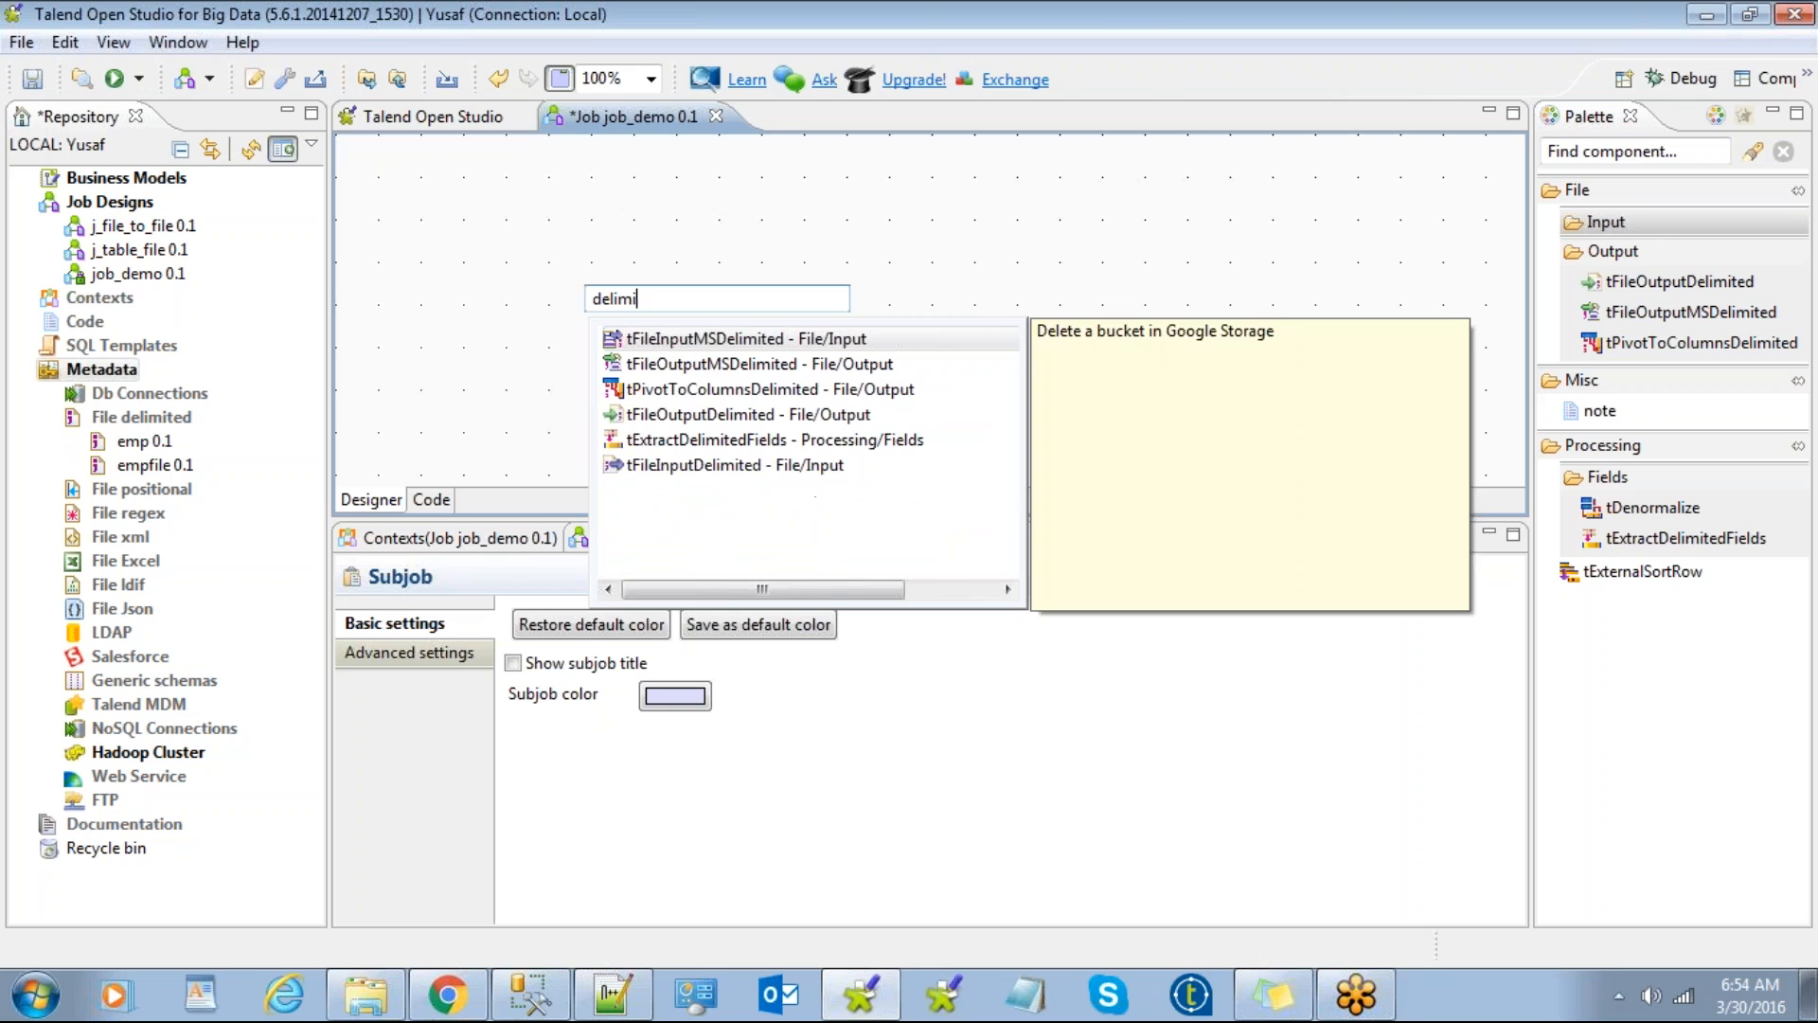
type("tedi")
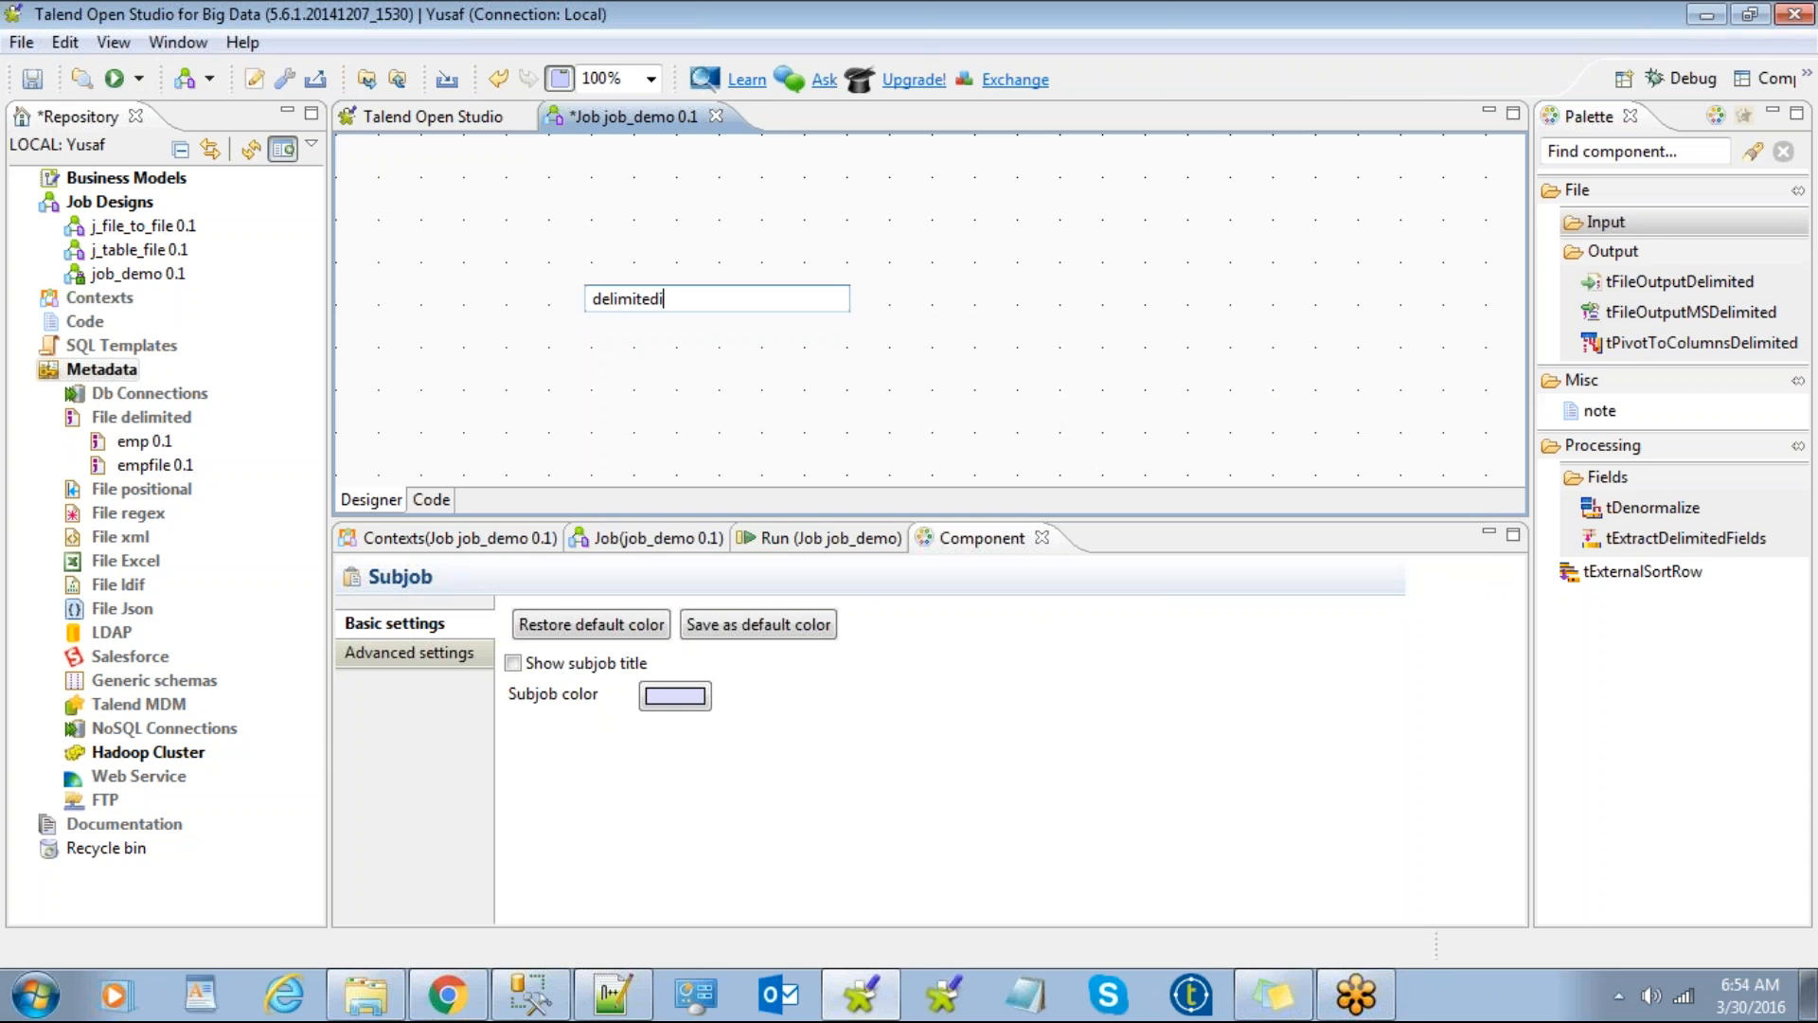
key("BackSpace")
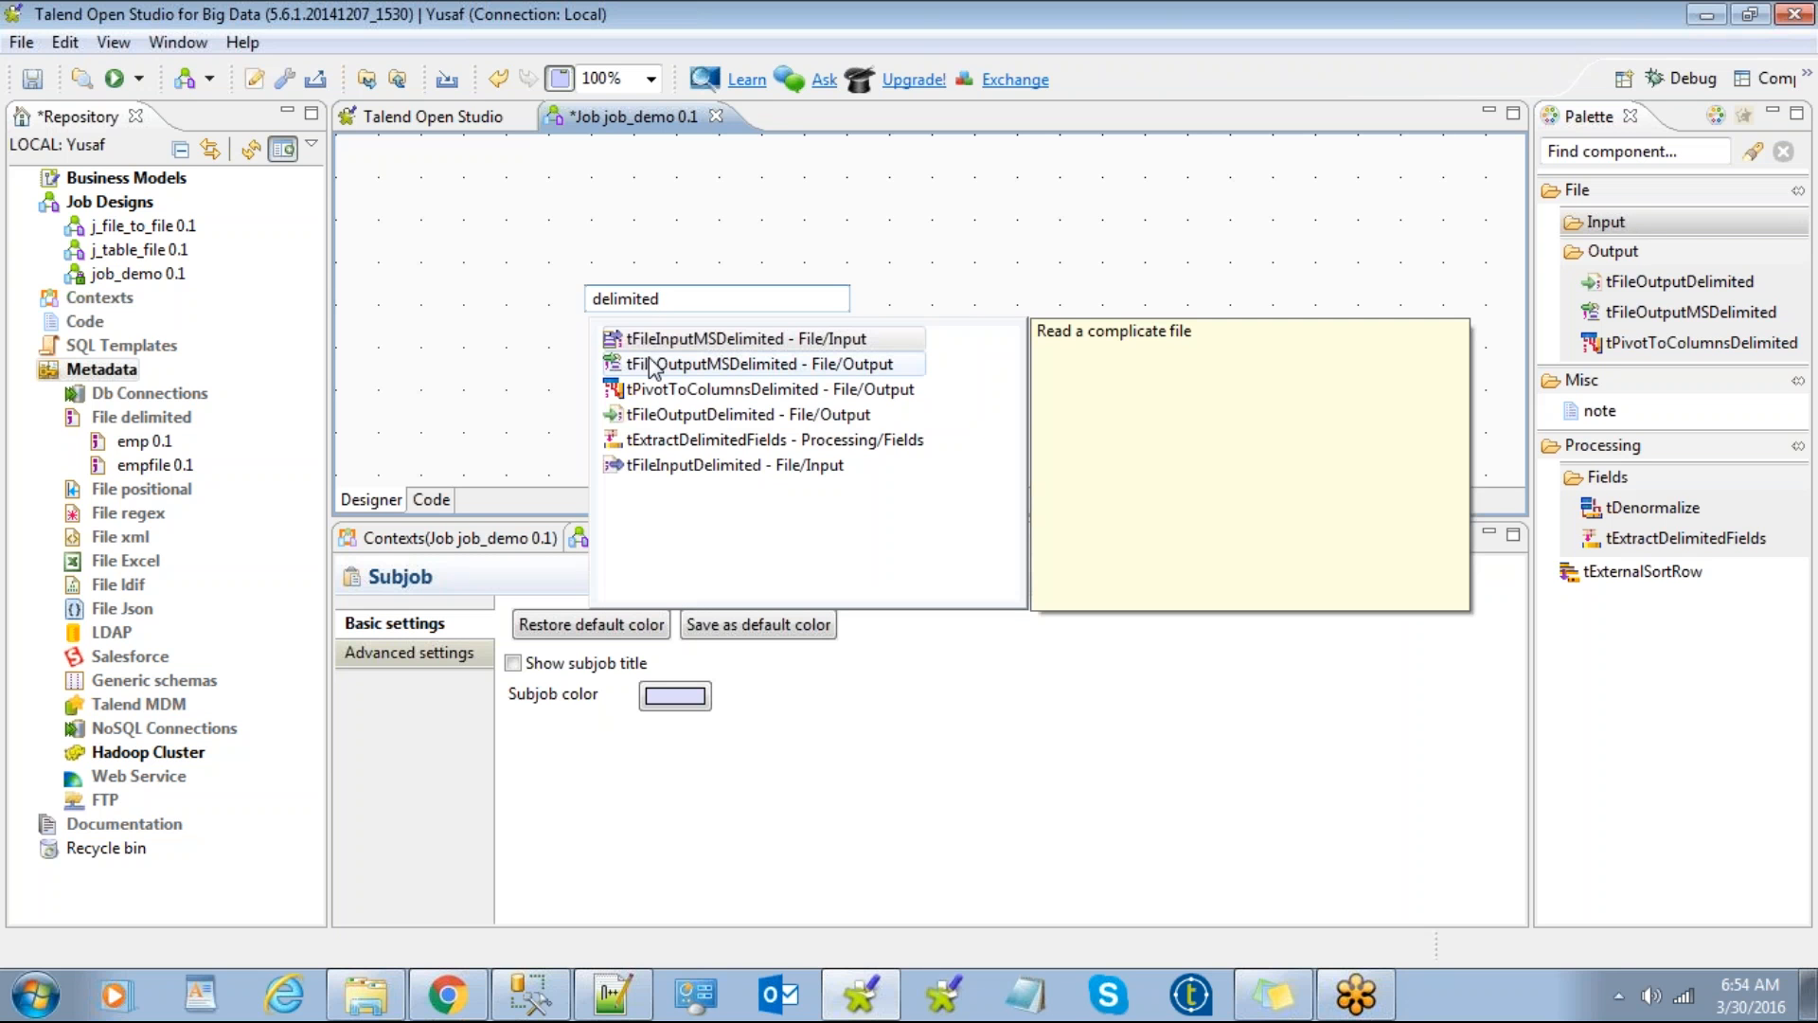
double_click(694, 465)
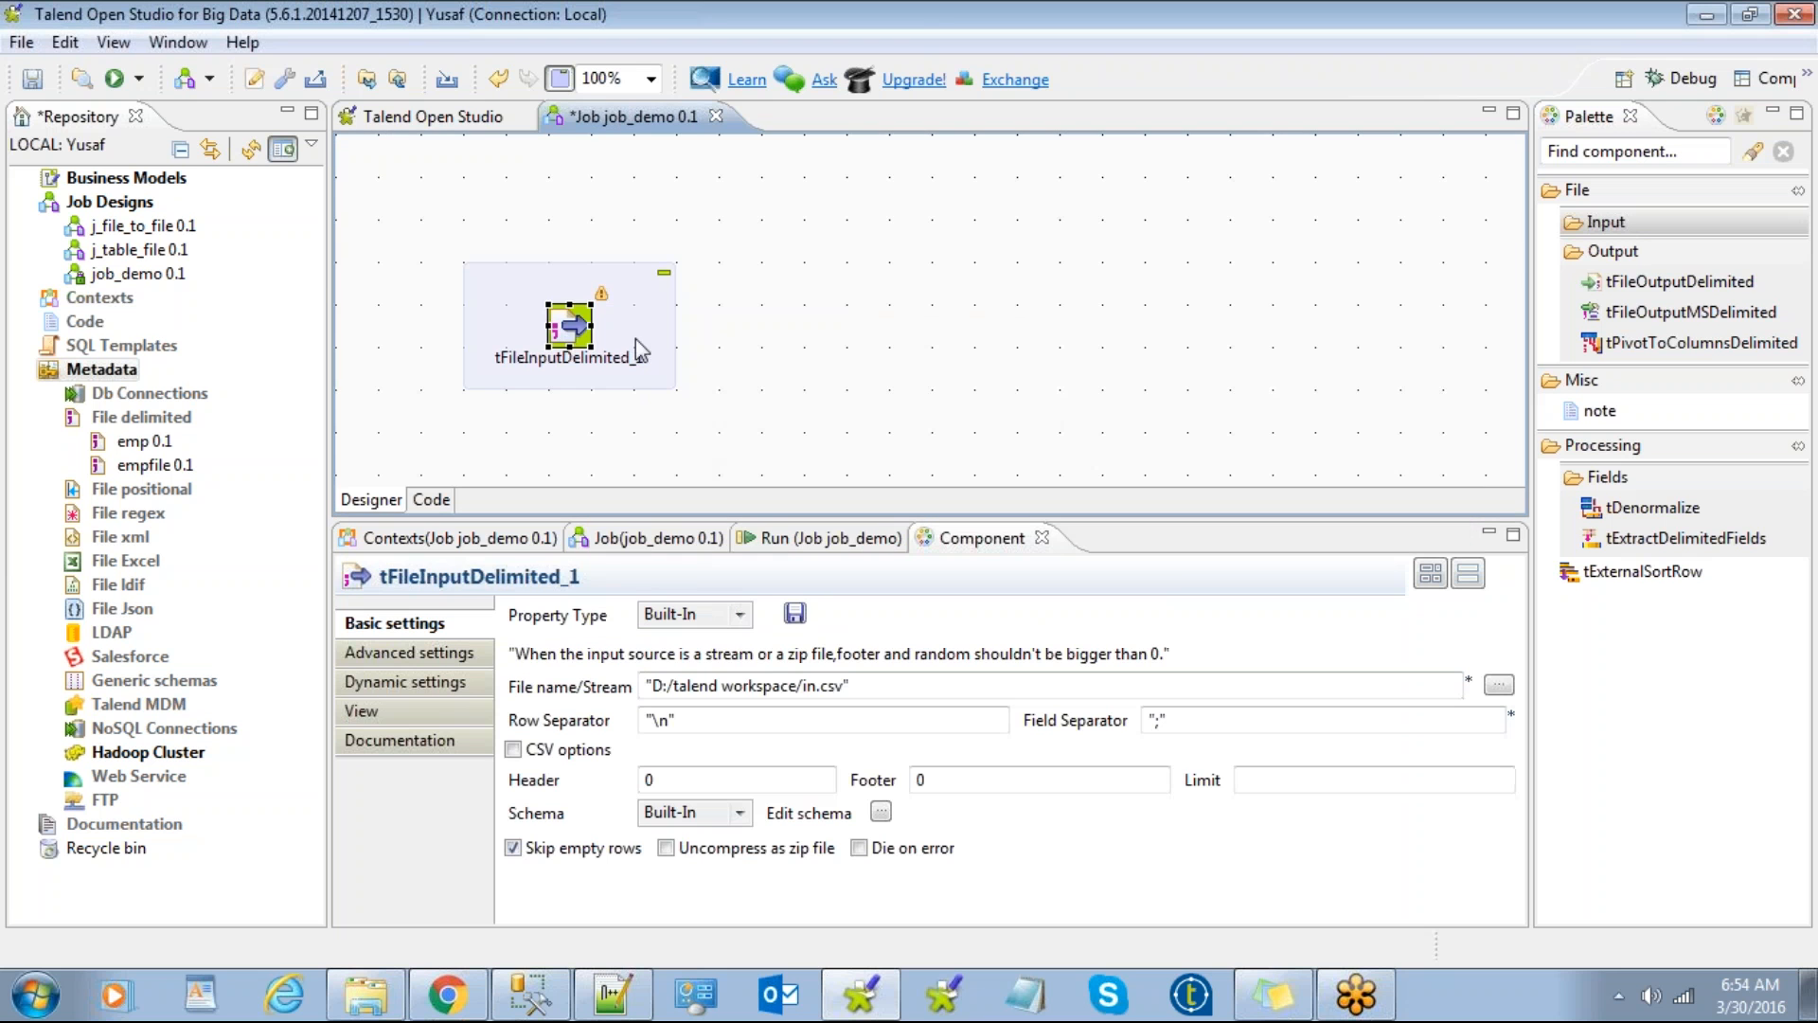
Step: Inspect the file path, row separator, header and schema of tFileInputDelimited_1
left_click_drag(832, 685, 863, 684)
key("ctrl+a")
left_click(653, 719)
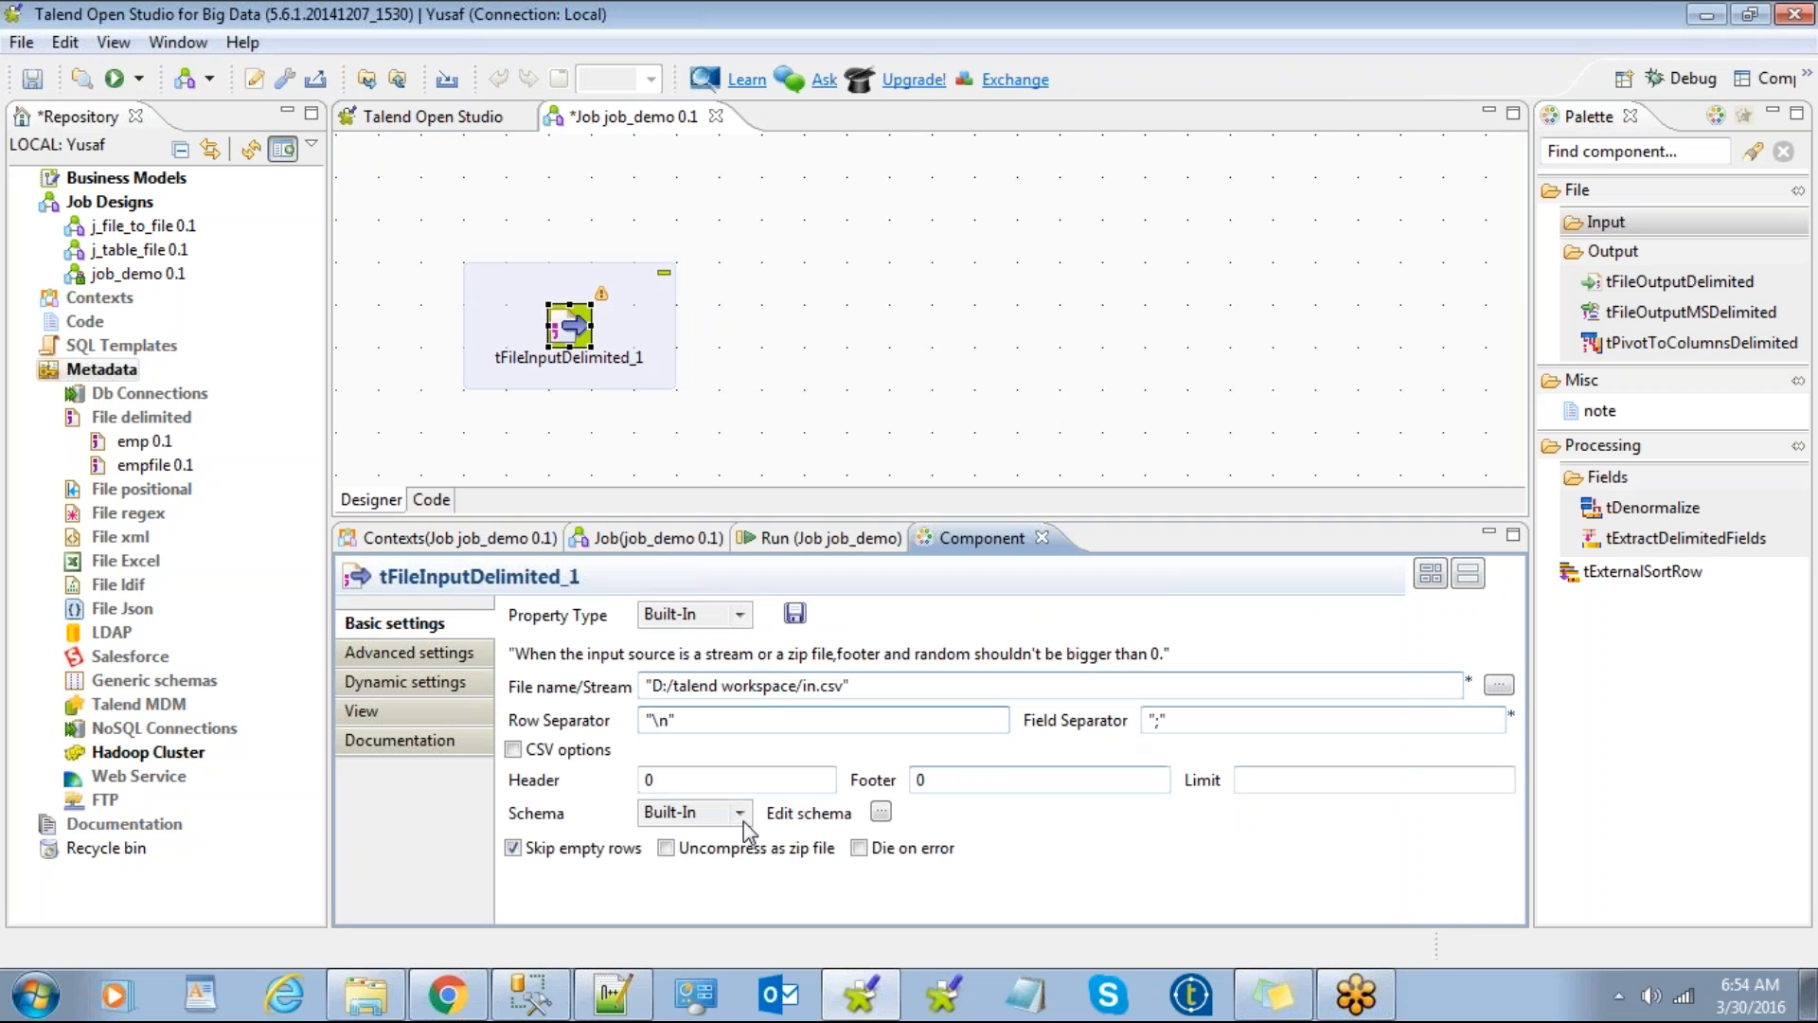
left_click(672, 779)
left_click(881, 812)
left_click(777, 621)
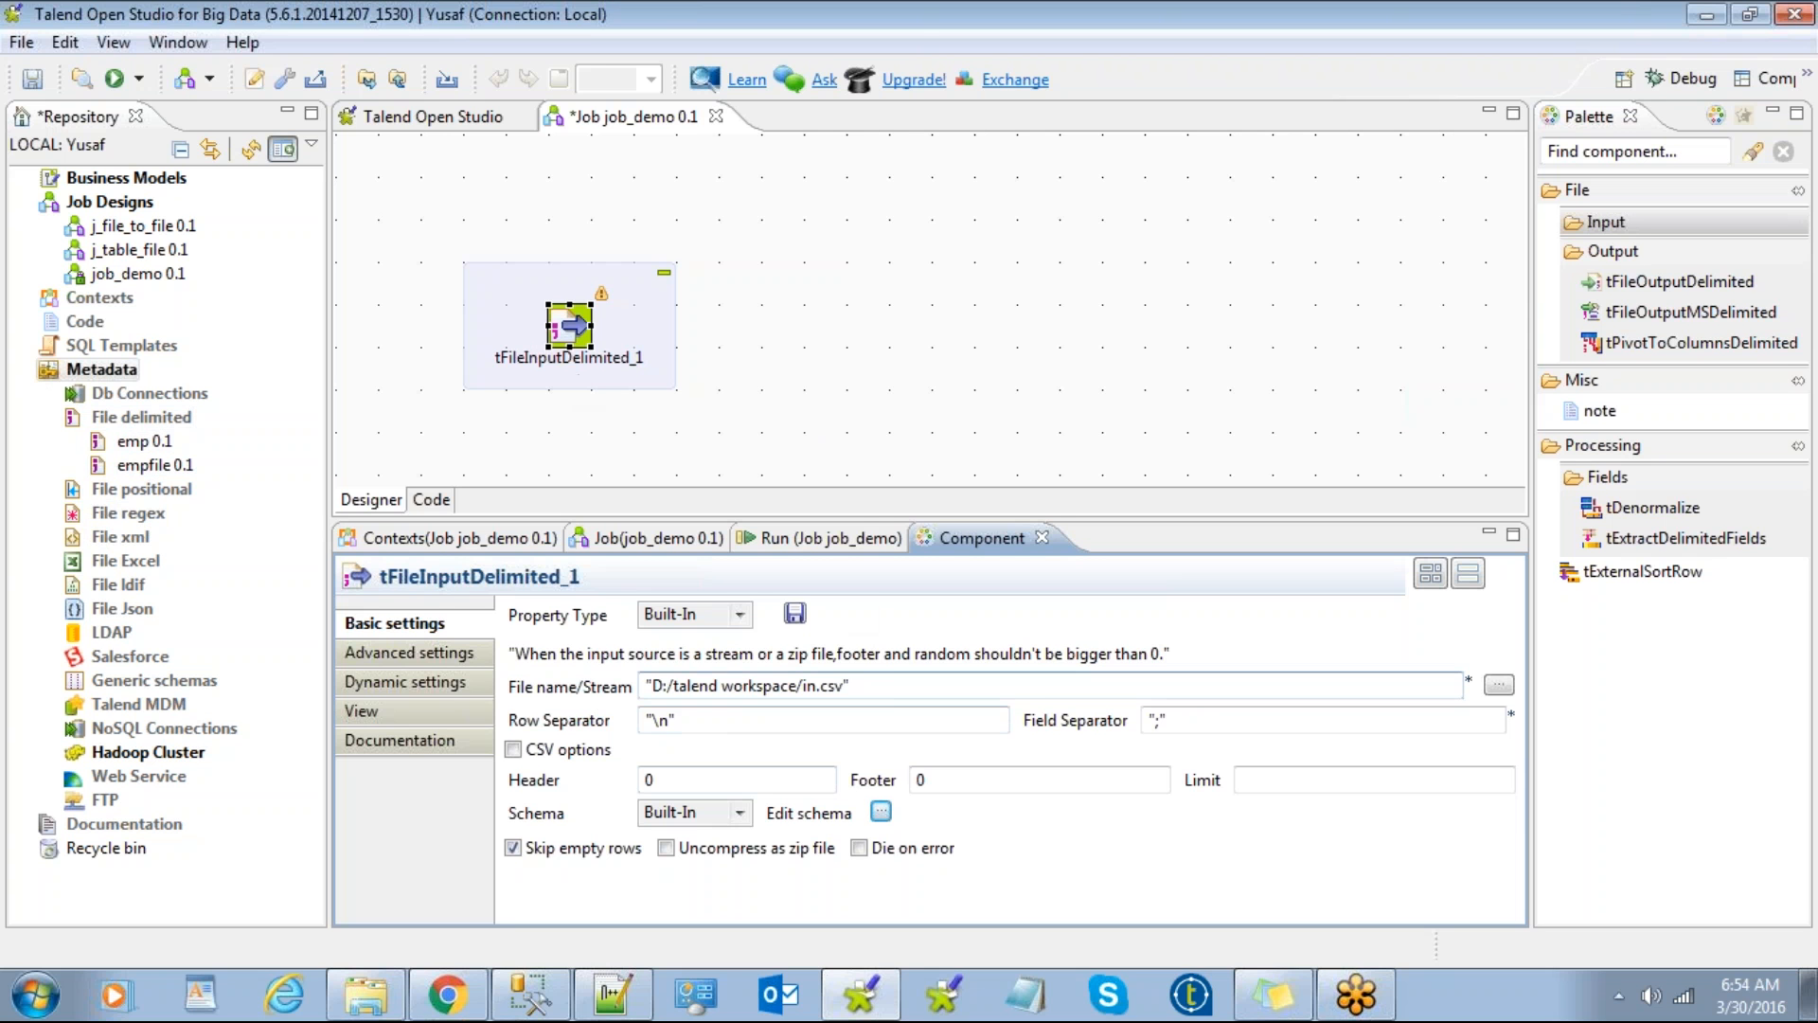
left_click_drag(890, 686, 633, 707)
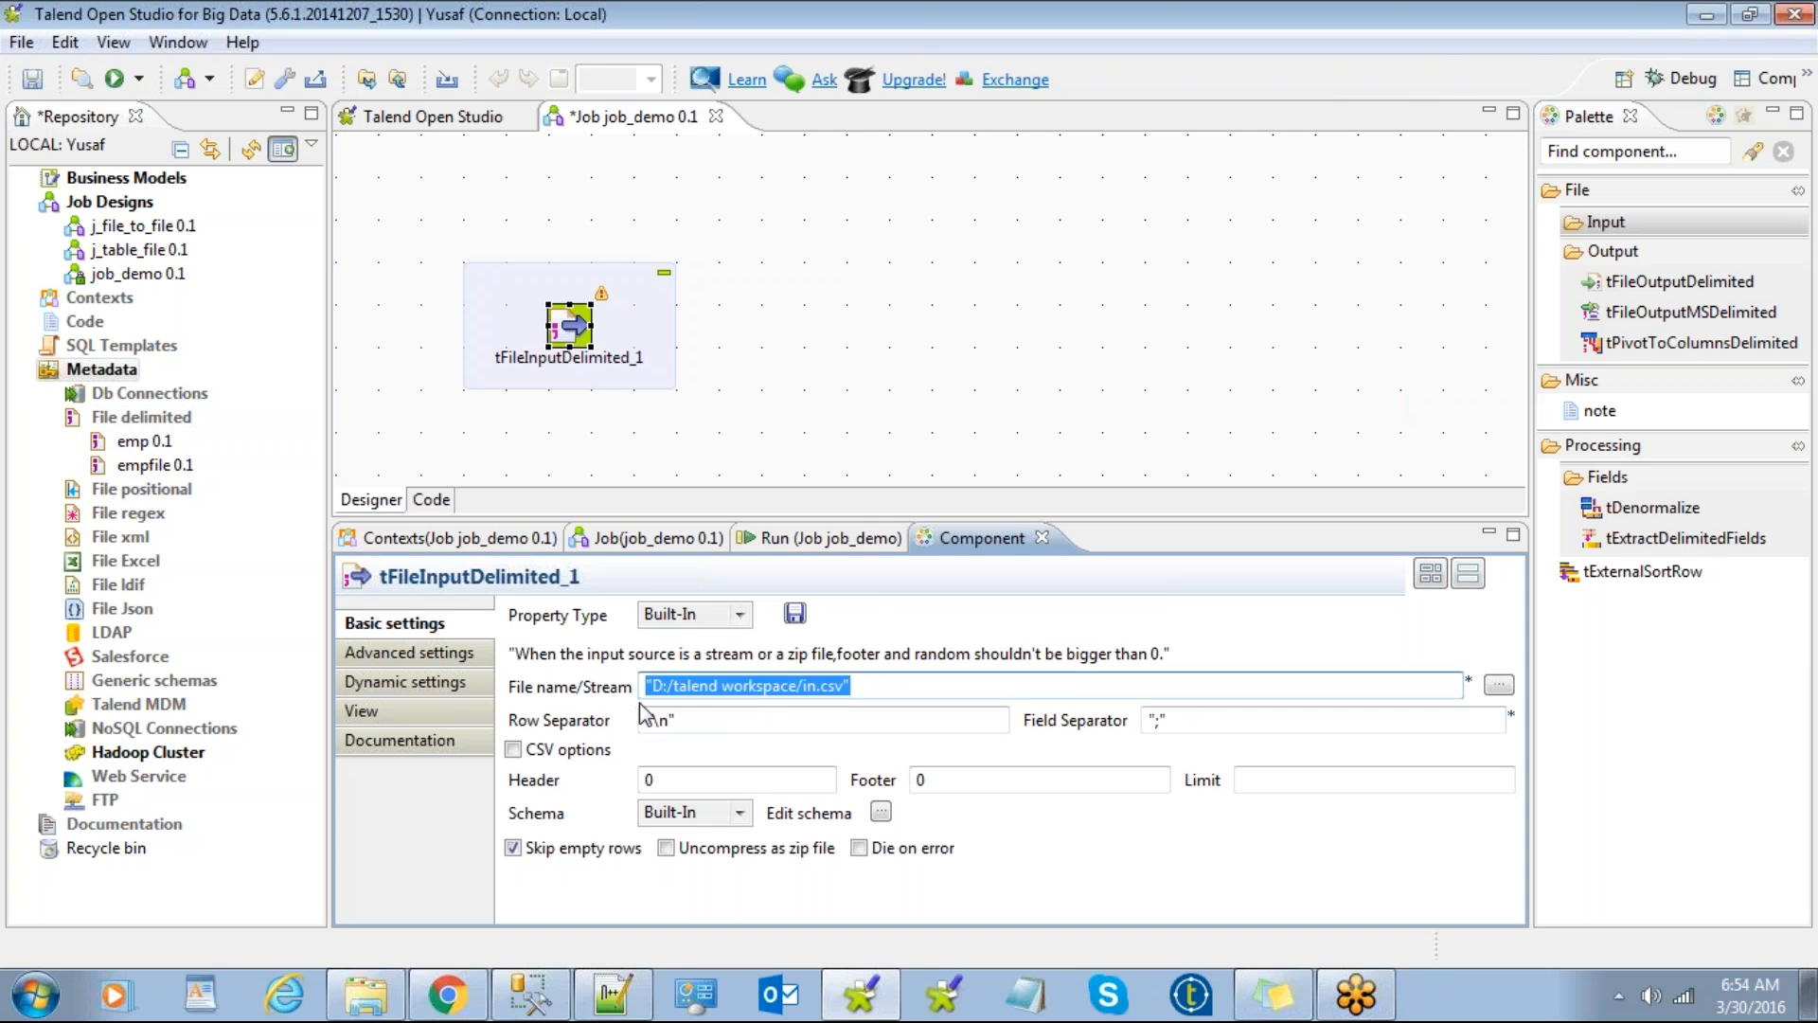
left_click(866, 686)
left_click_drag(750, 683, 604, 681)
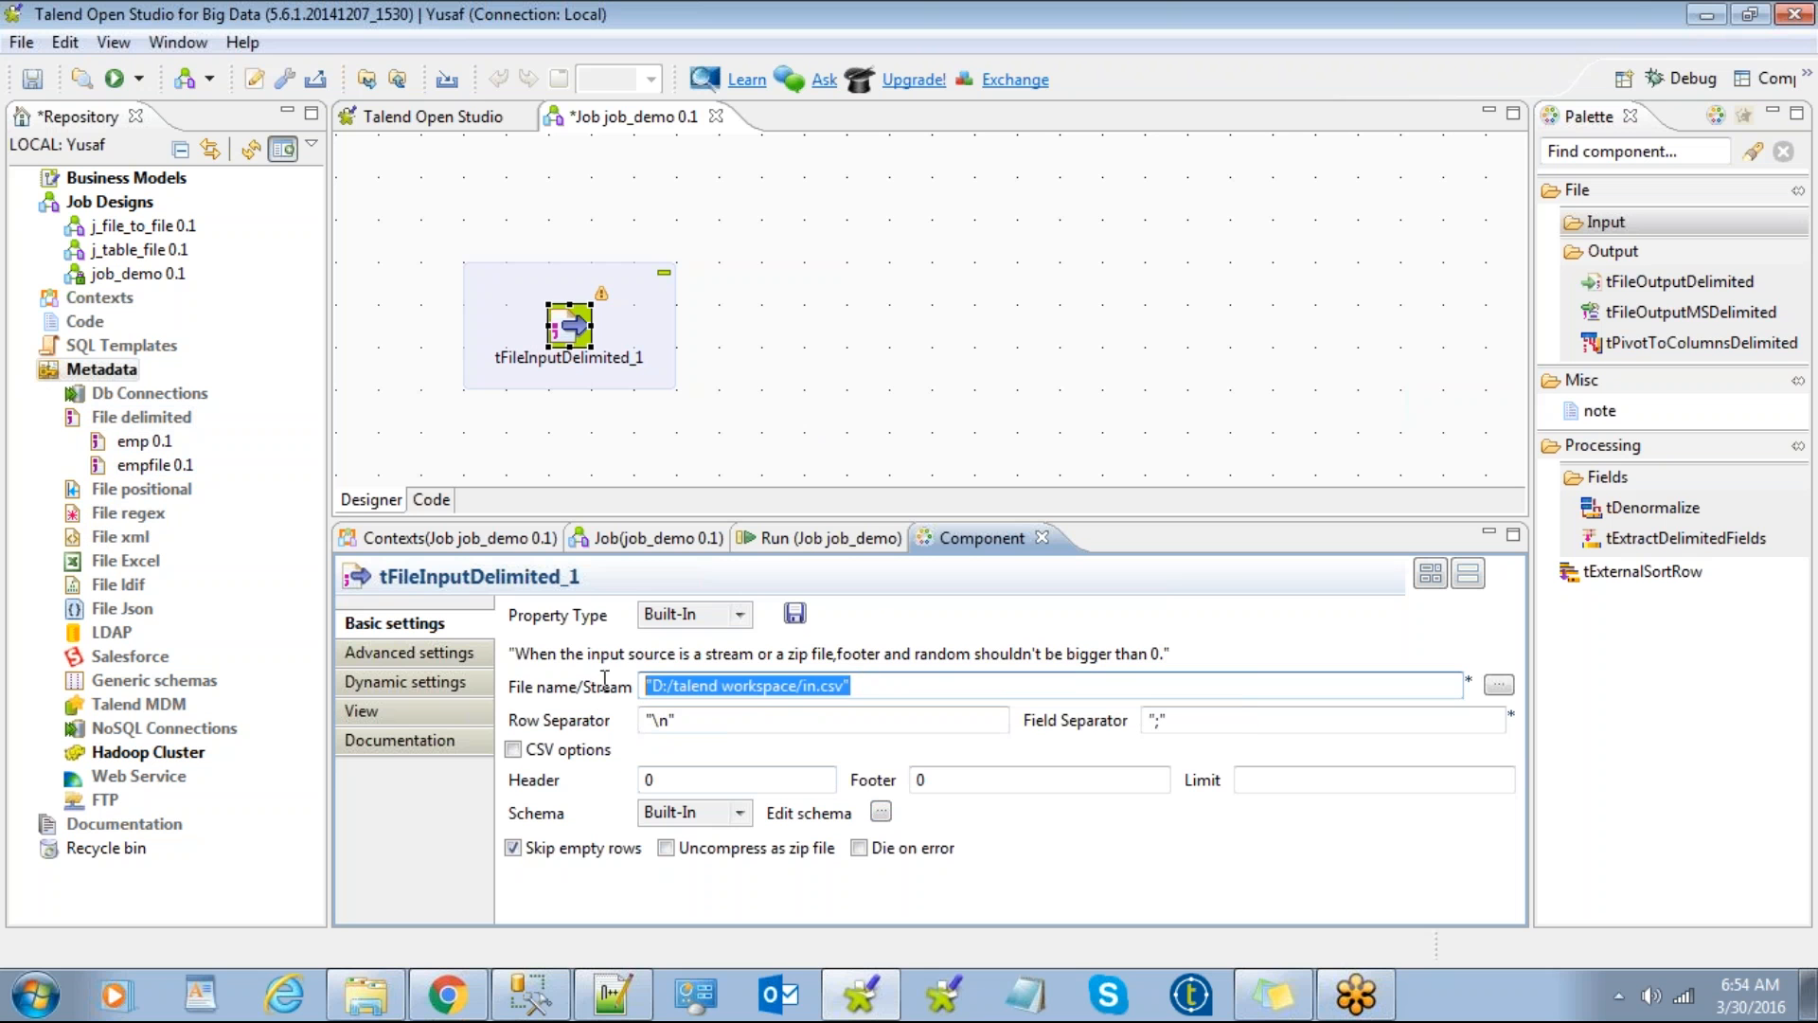
Step: Open the file browser, cancel it, and examine the D:/talend workspace path
left_click(1495, 685)
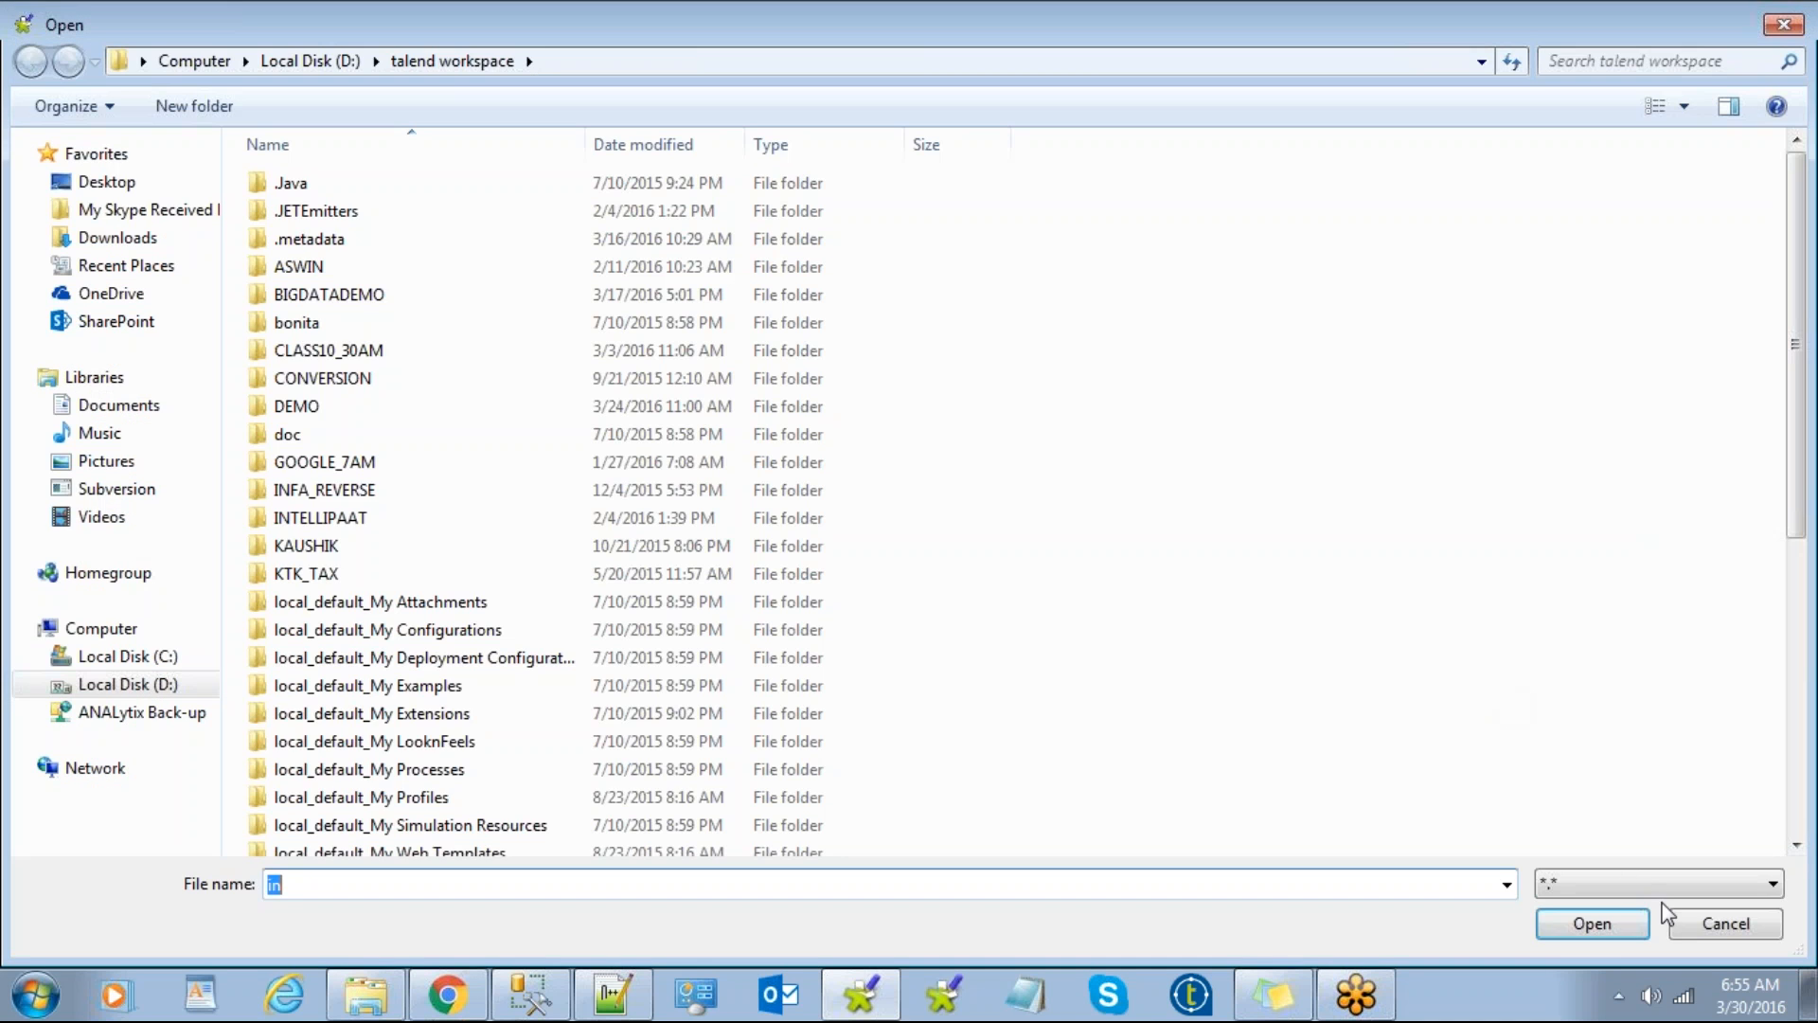
left_click(1712, 920)
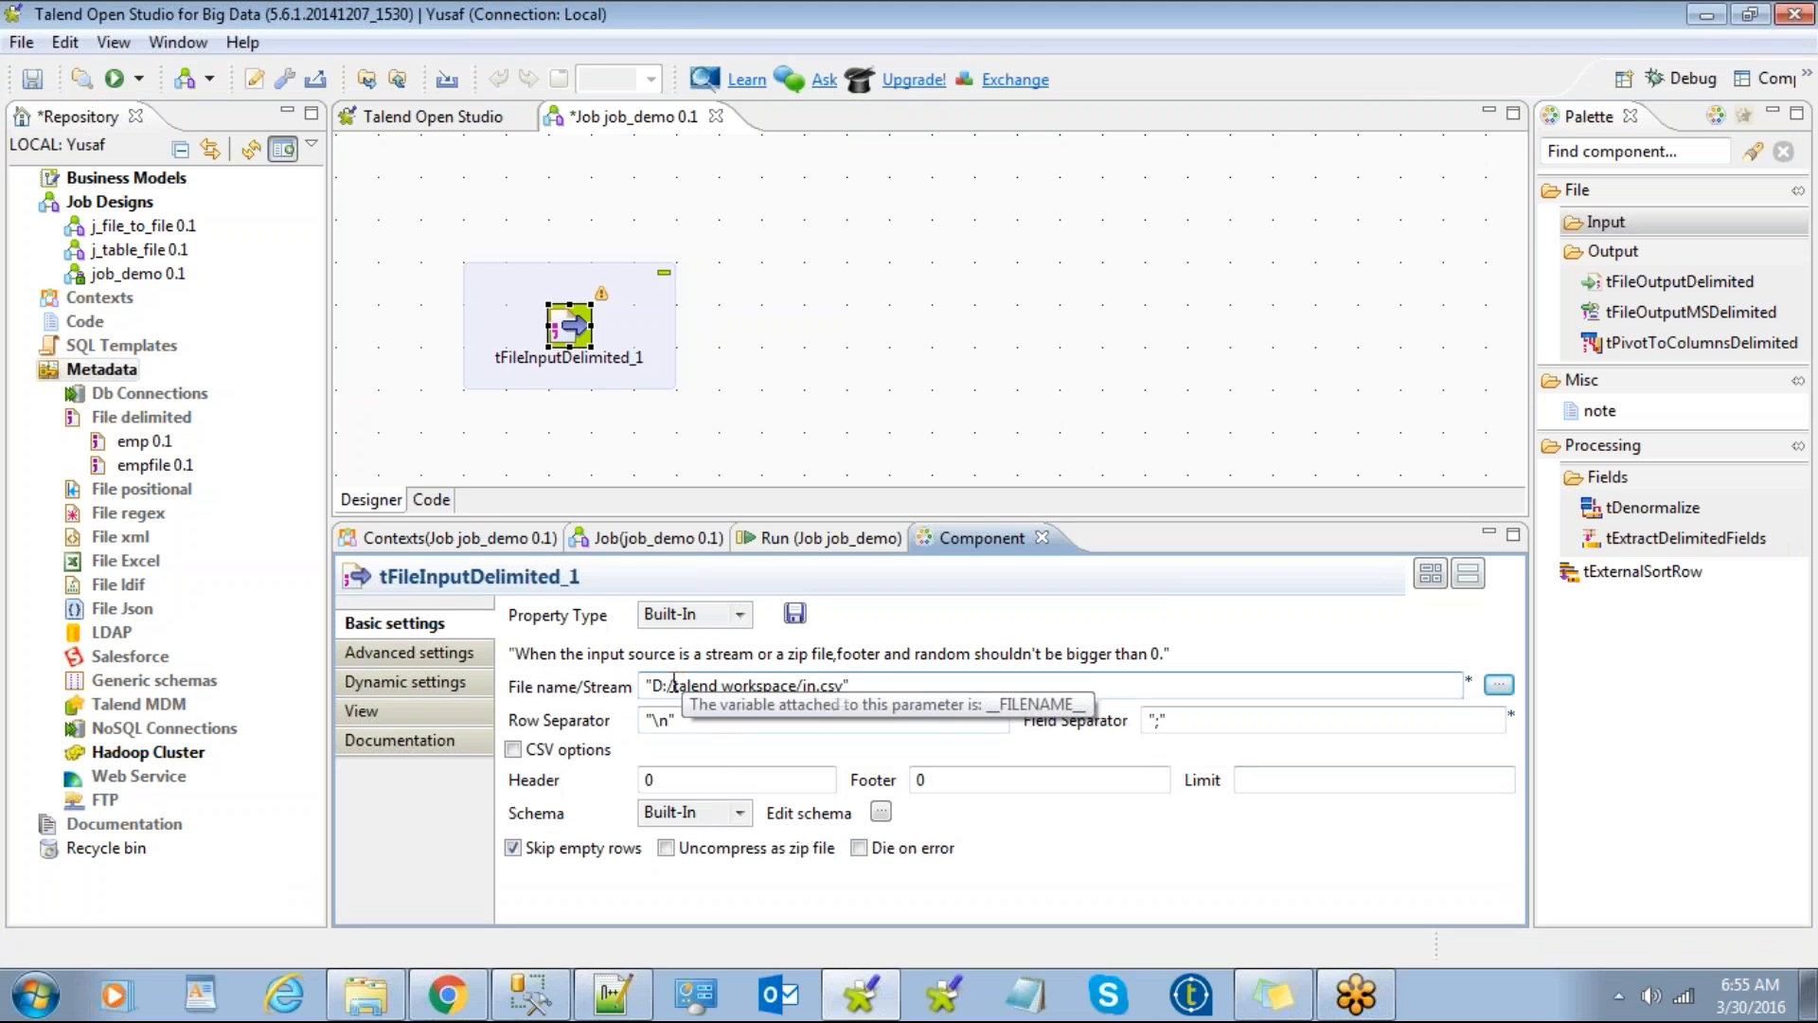
left_click_drag(675, 686, 796, 689)
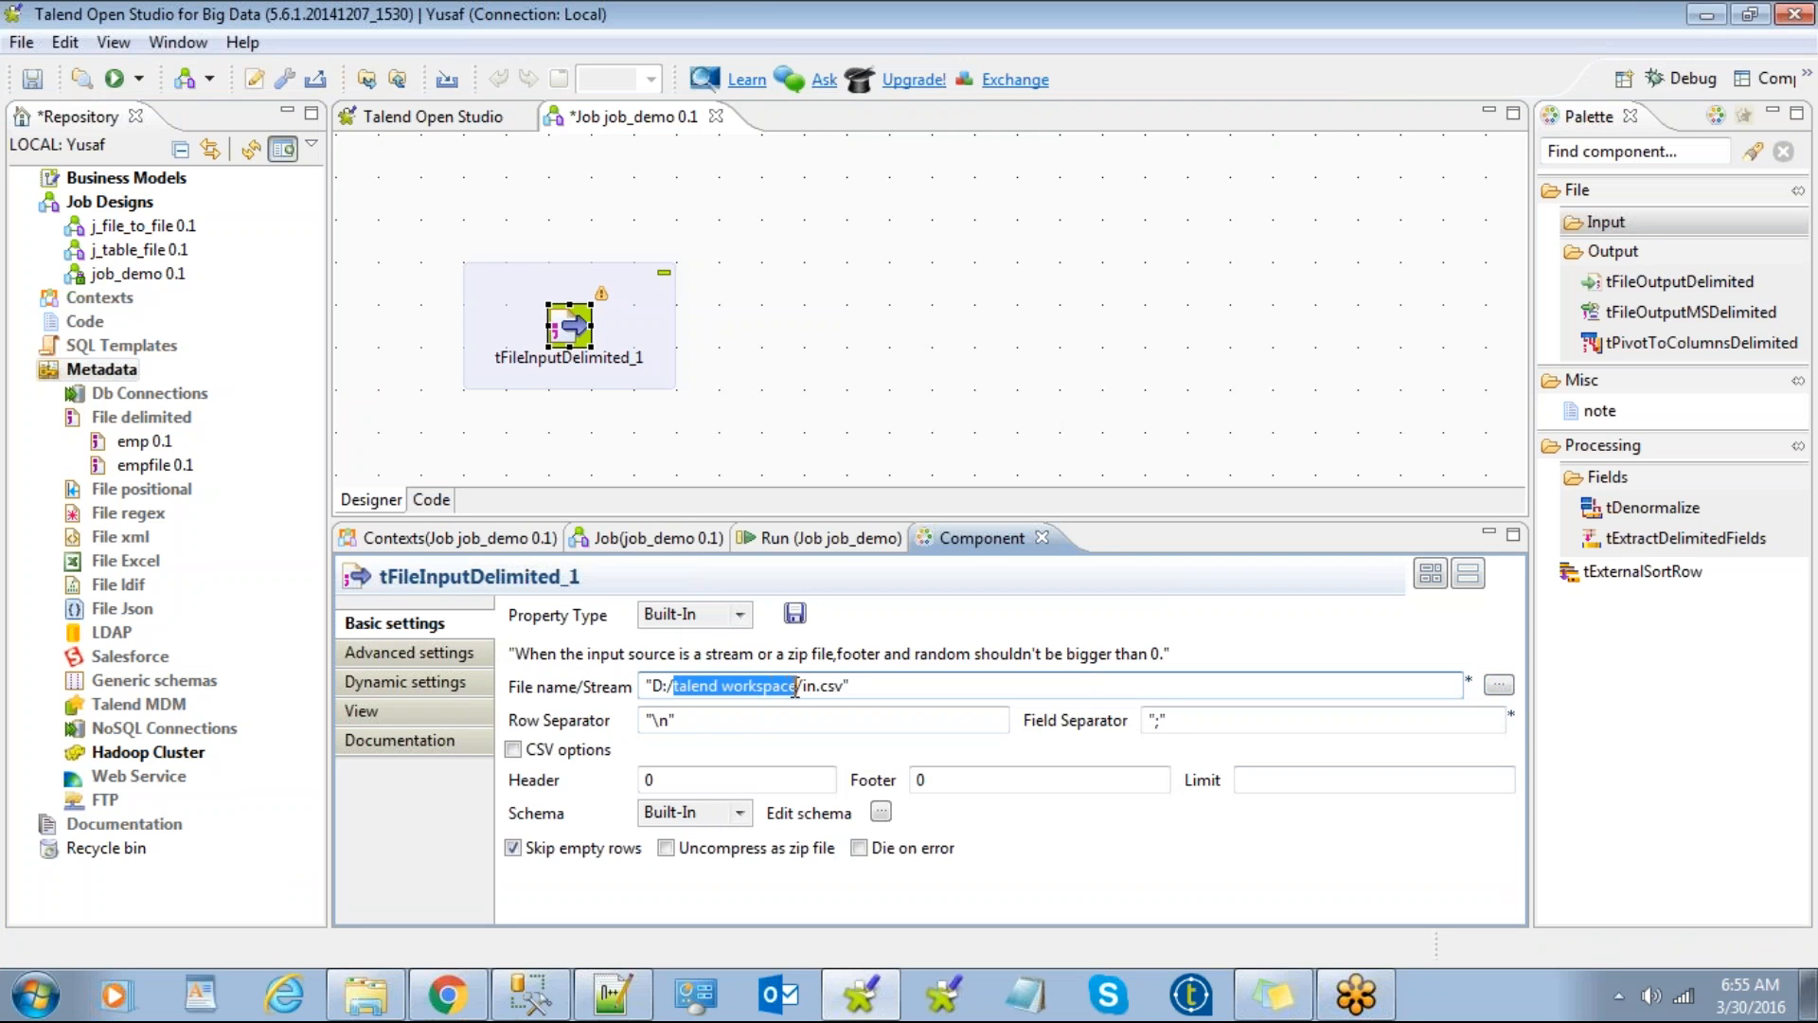
left_click(862, 686)
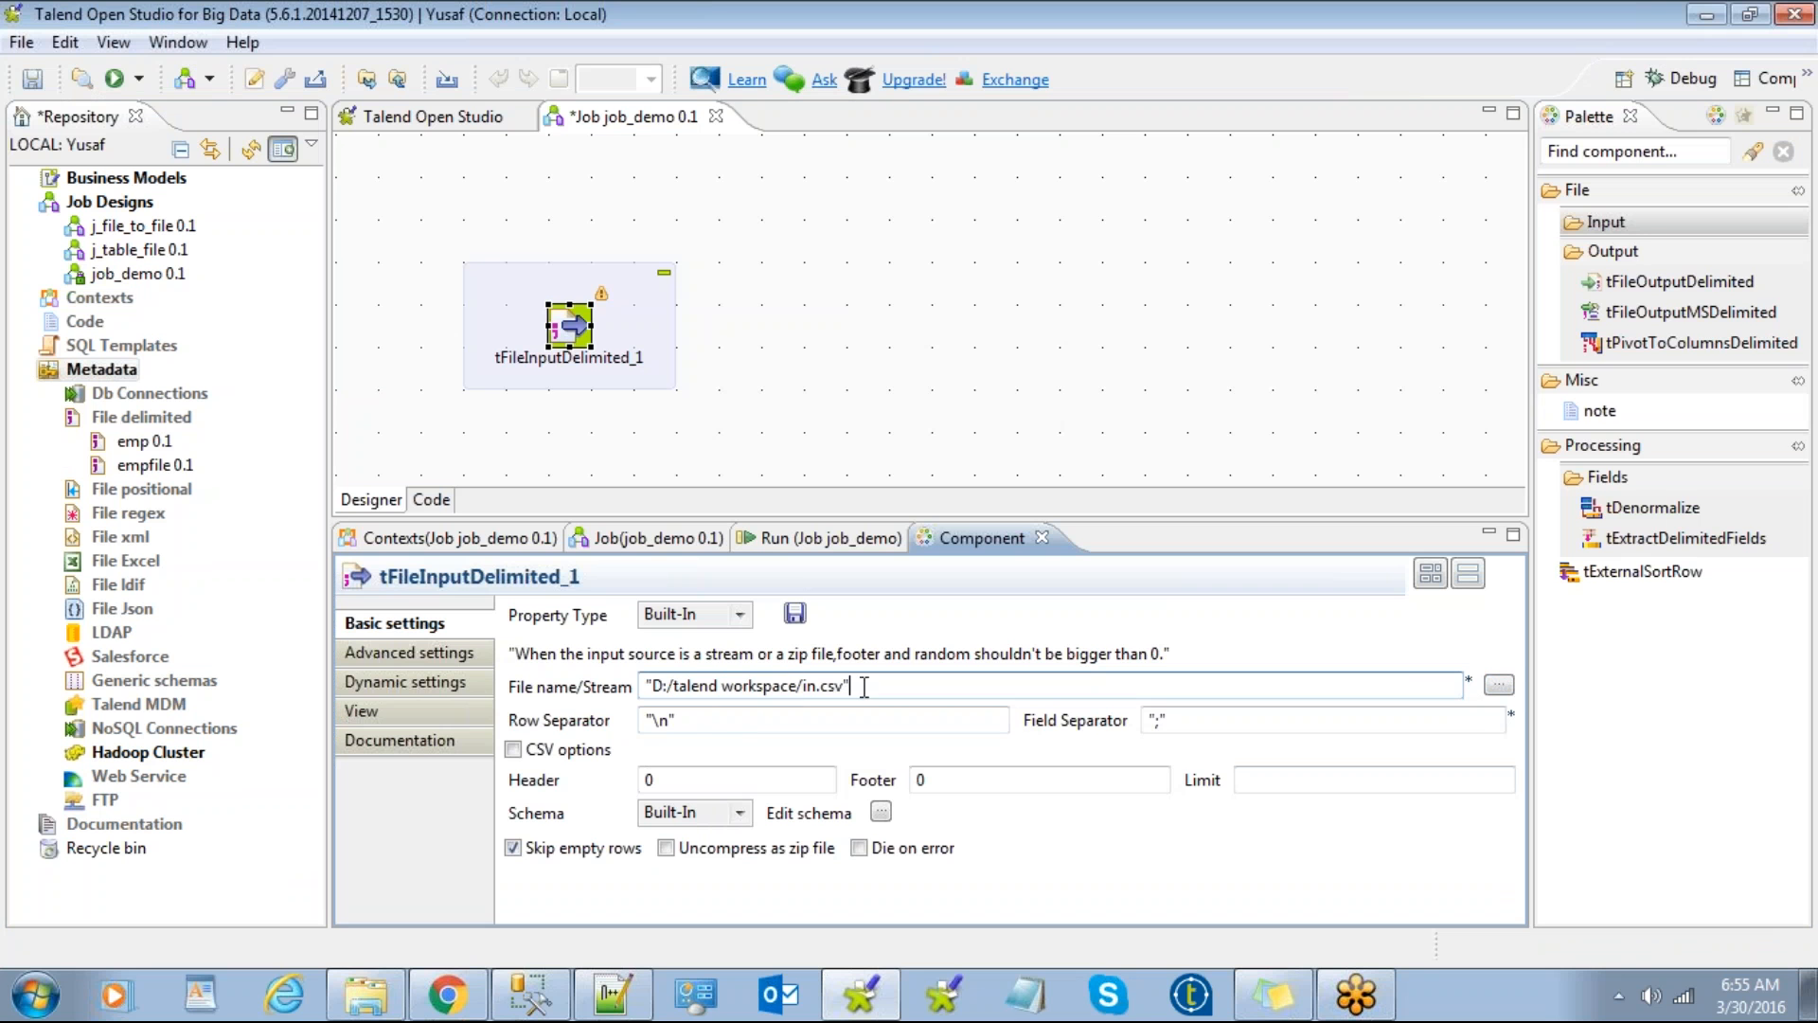
Step: Point the file name to 'emp - Copy' in Desktop\12AM\lookup, then select the component
left_click(1494, 688)
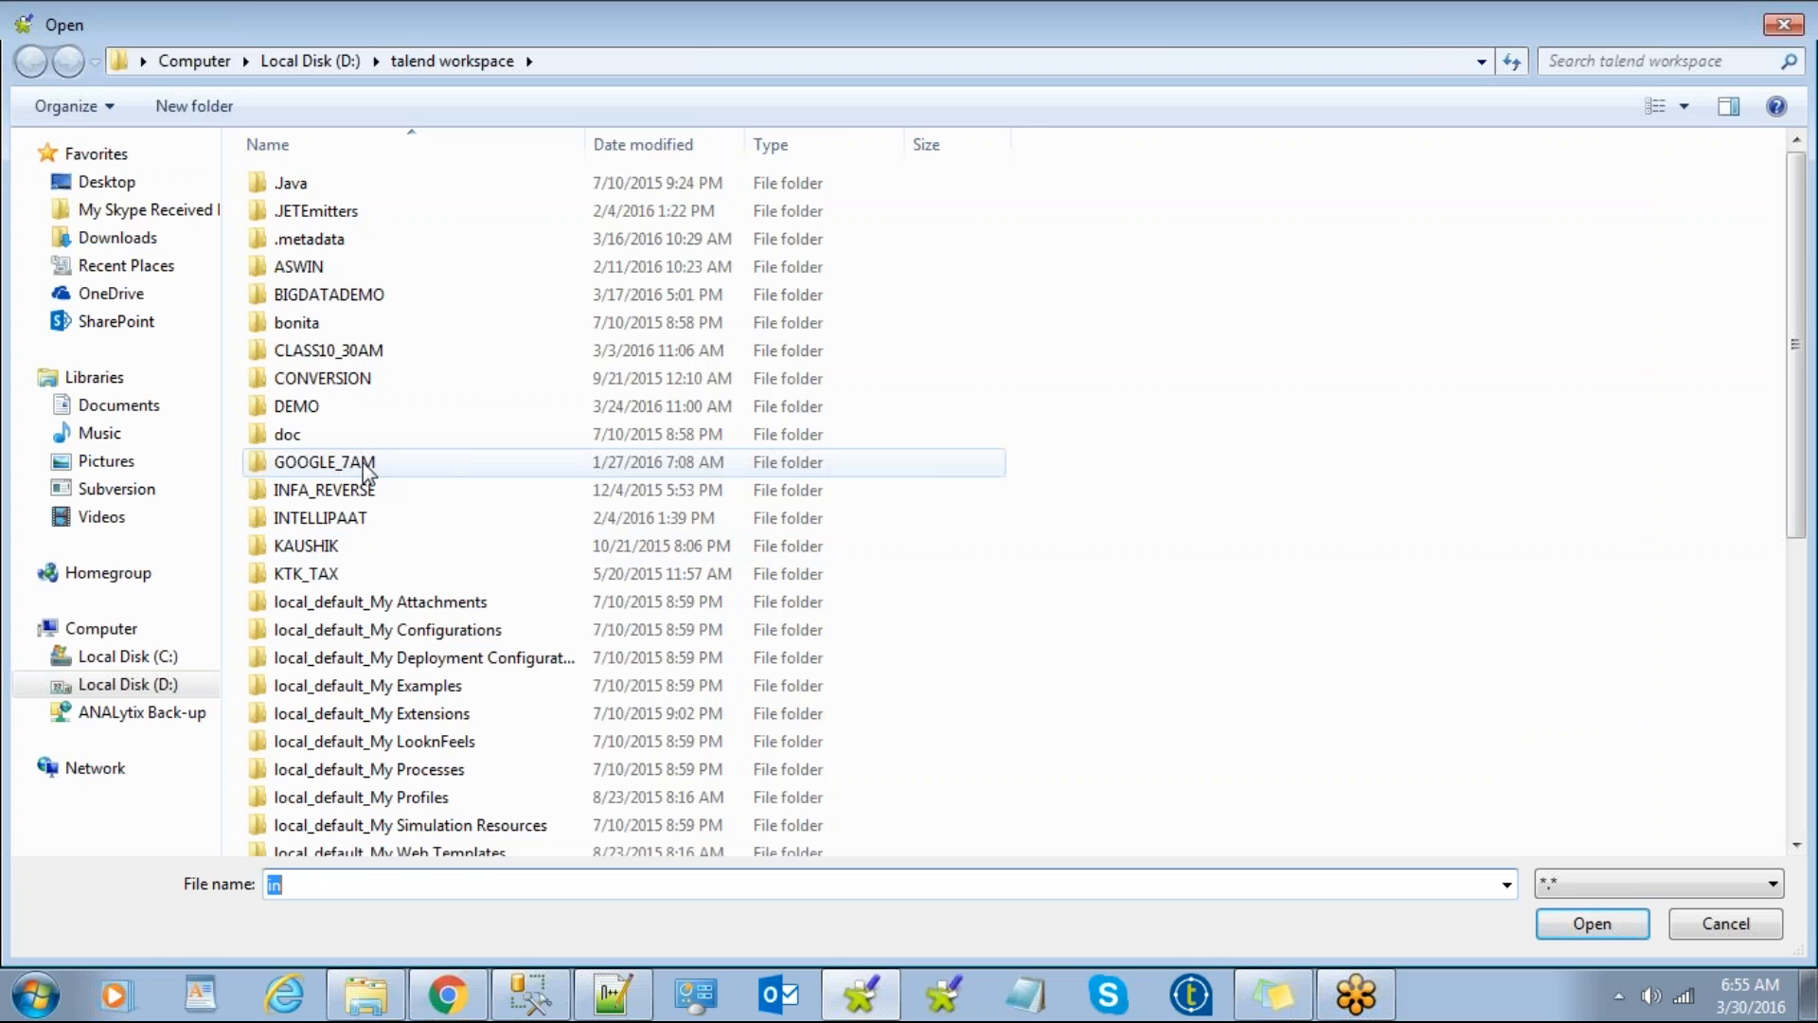
left_click(131, 186)
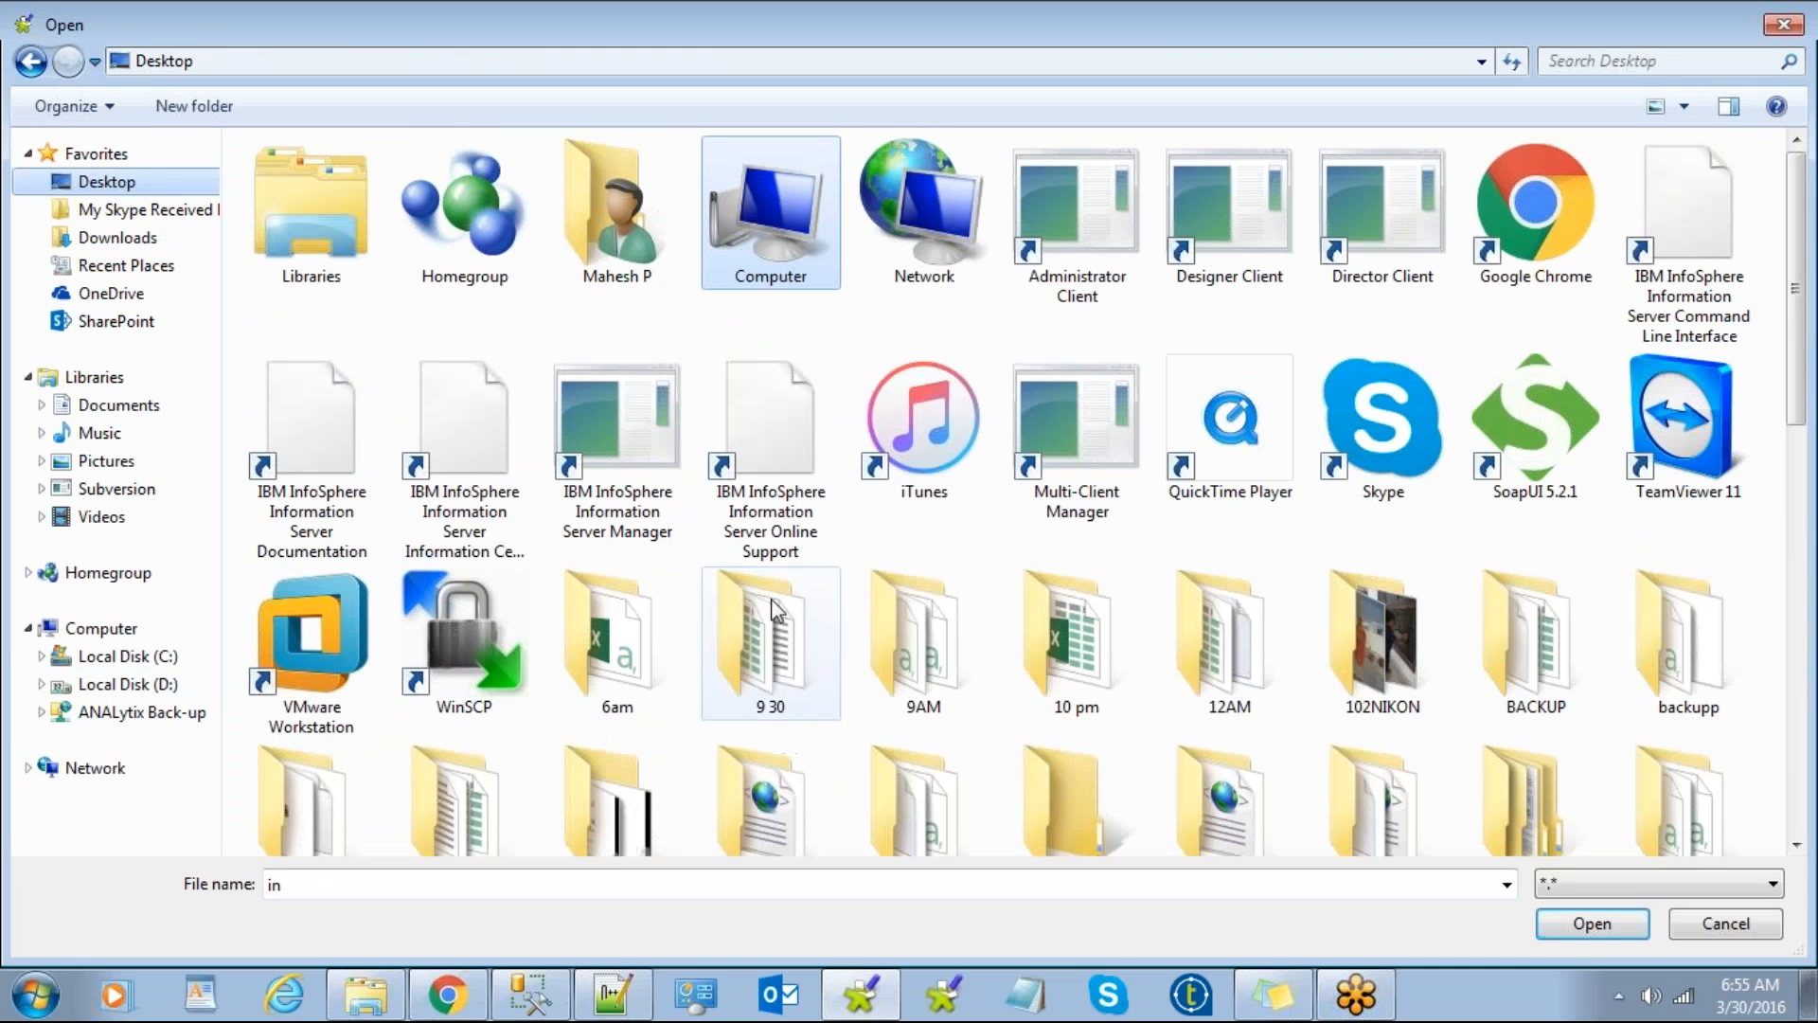
double_click(1258, 629)
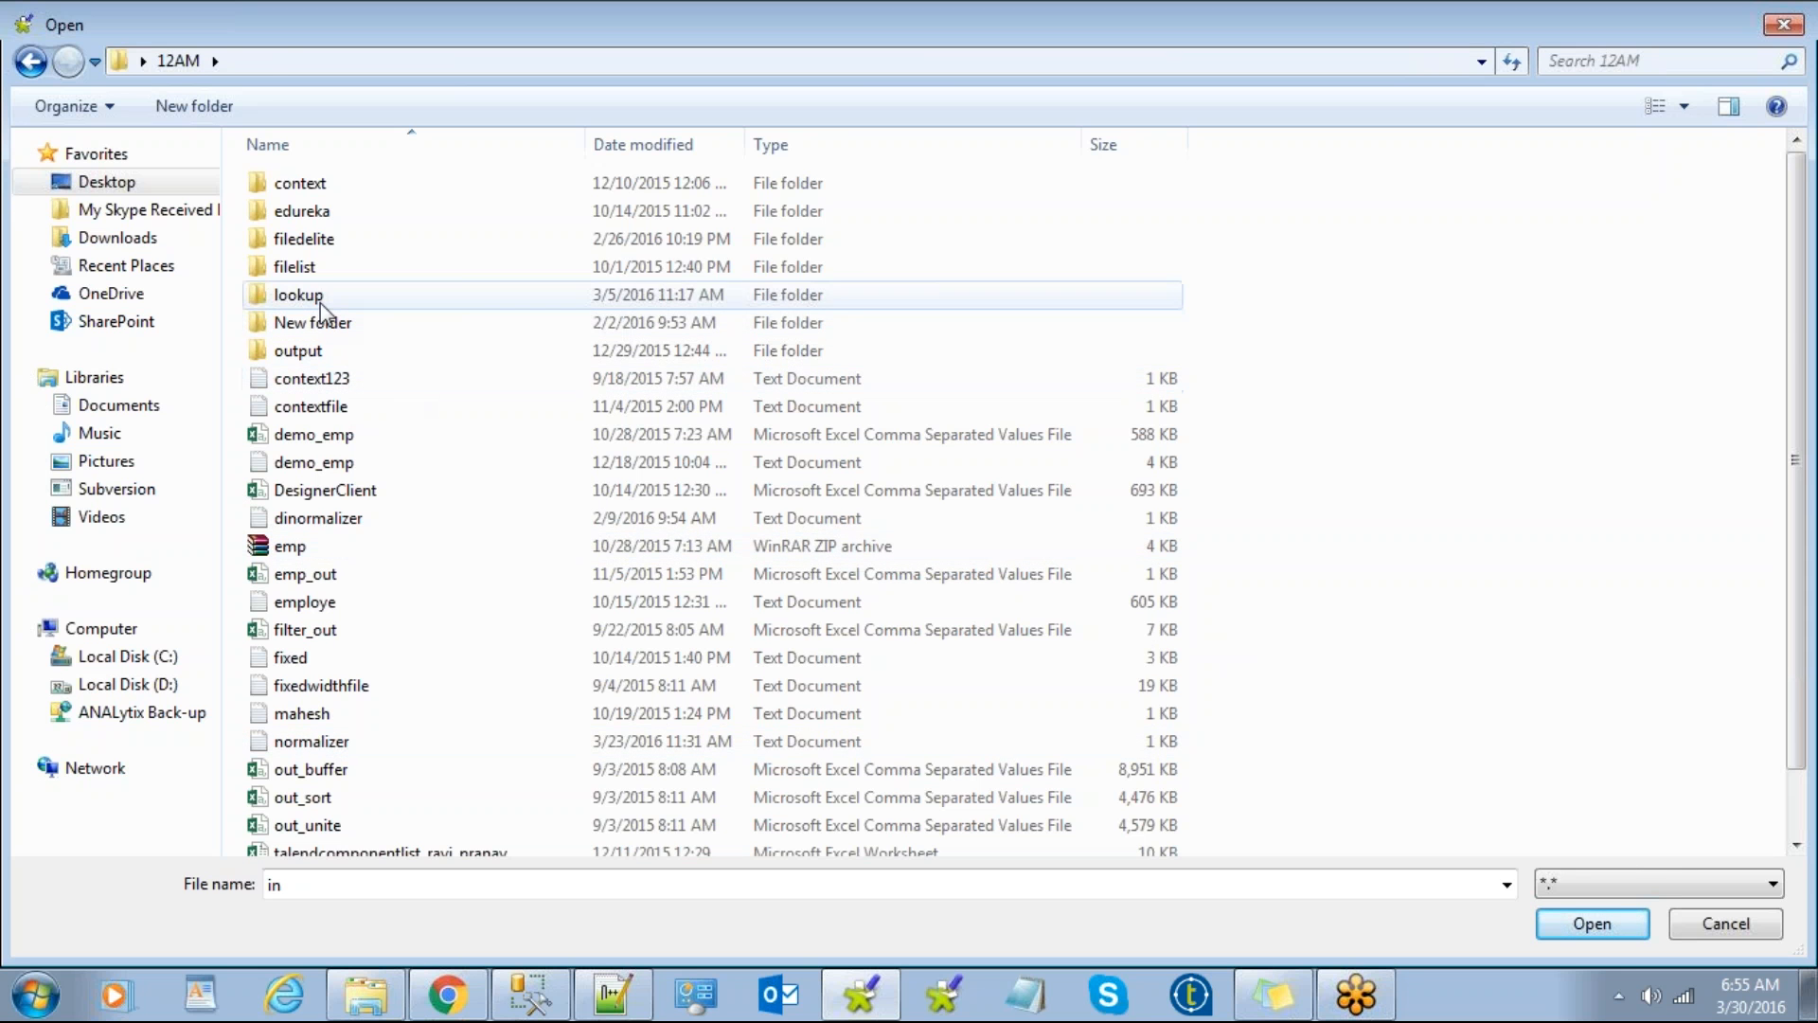
double_click(443, 295)
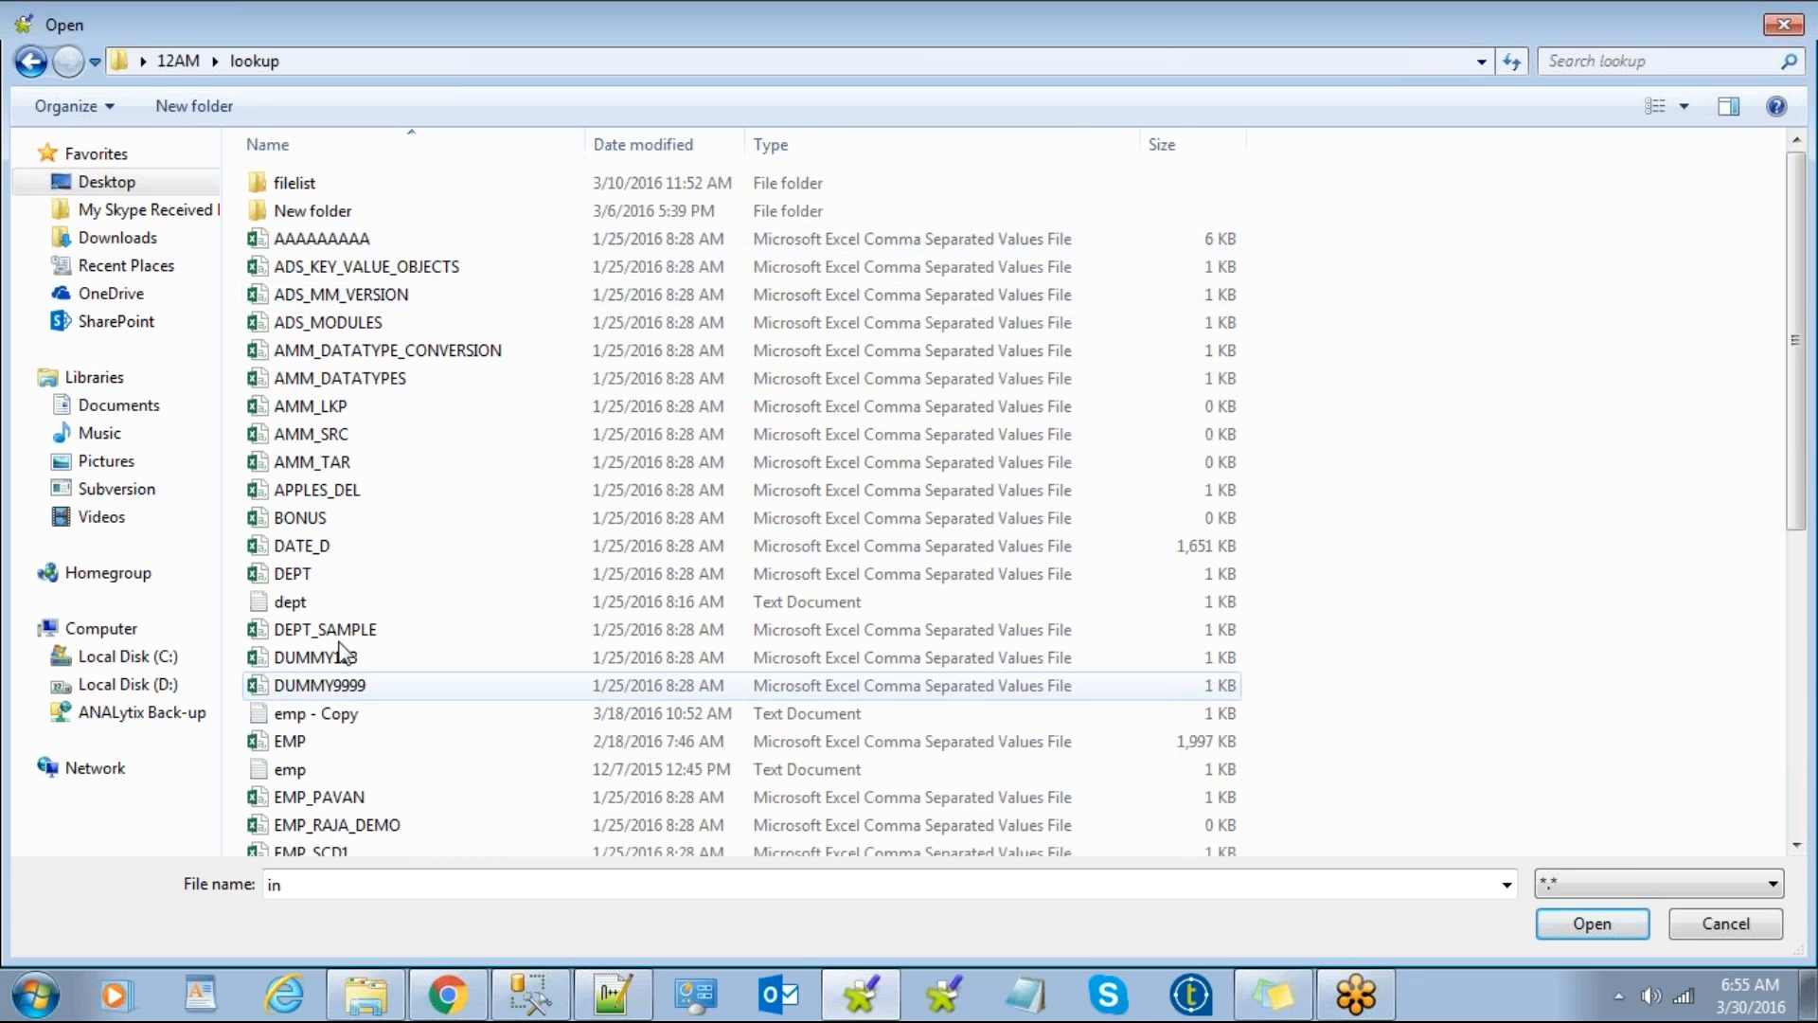
left_click(337, 715)
left_click(1572, 933)
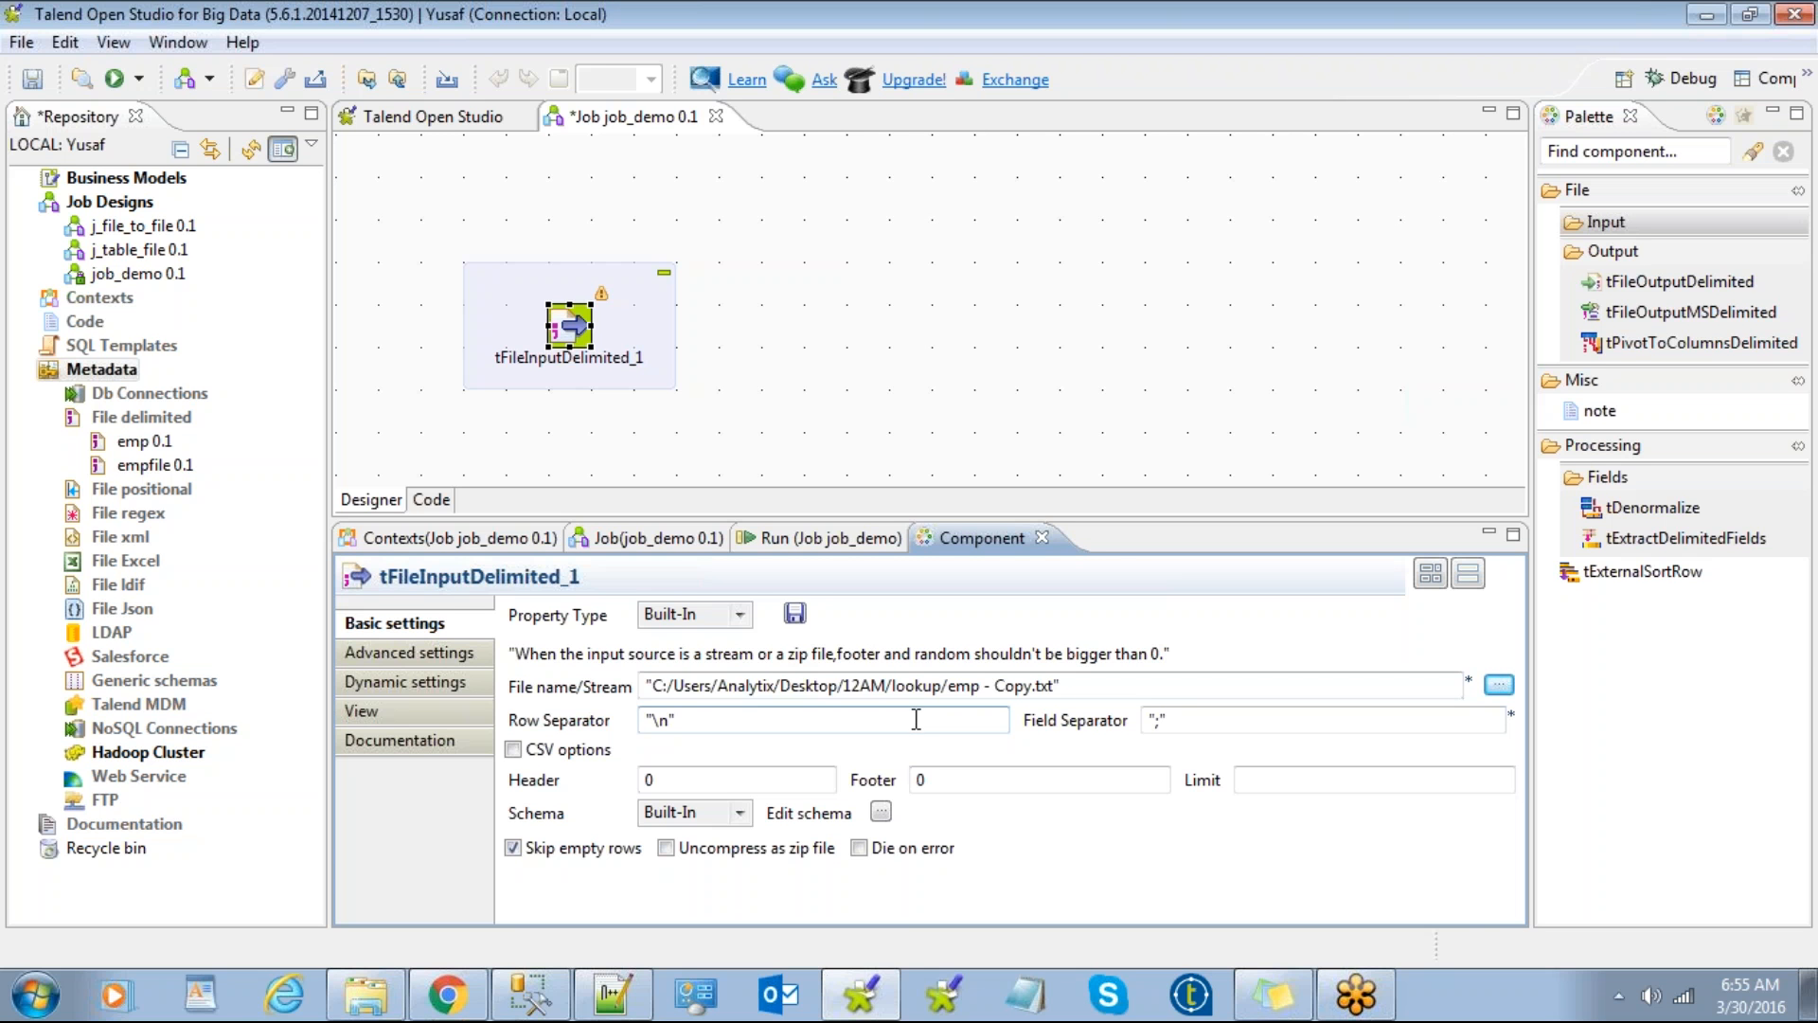
left_click(656, 289)
Step: Delete tFileInputDelimited_1 and drag the emp 0.1 file-delimited metadata onto the canvas
key("Delete")
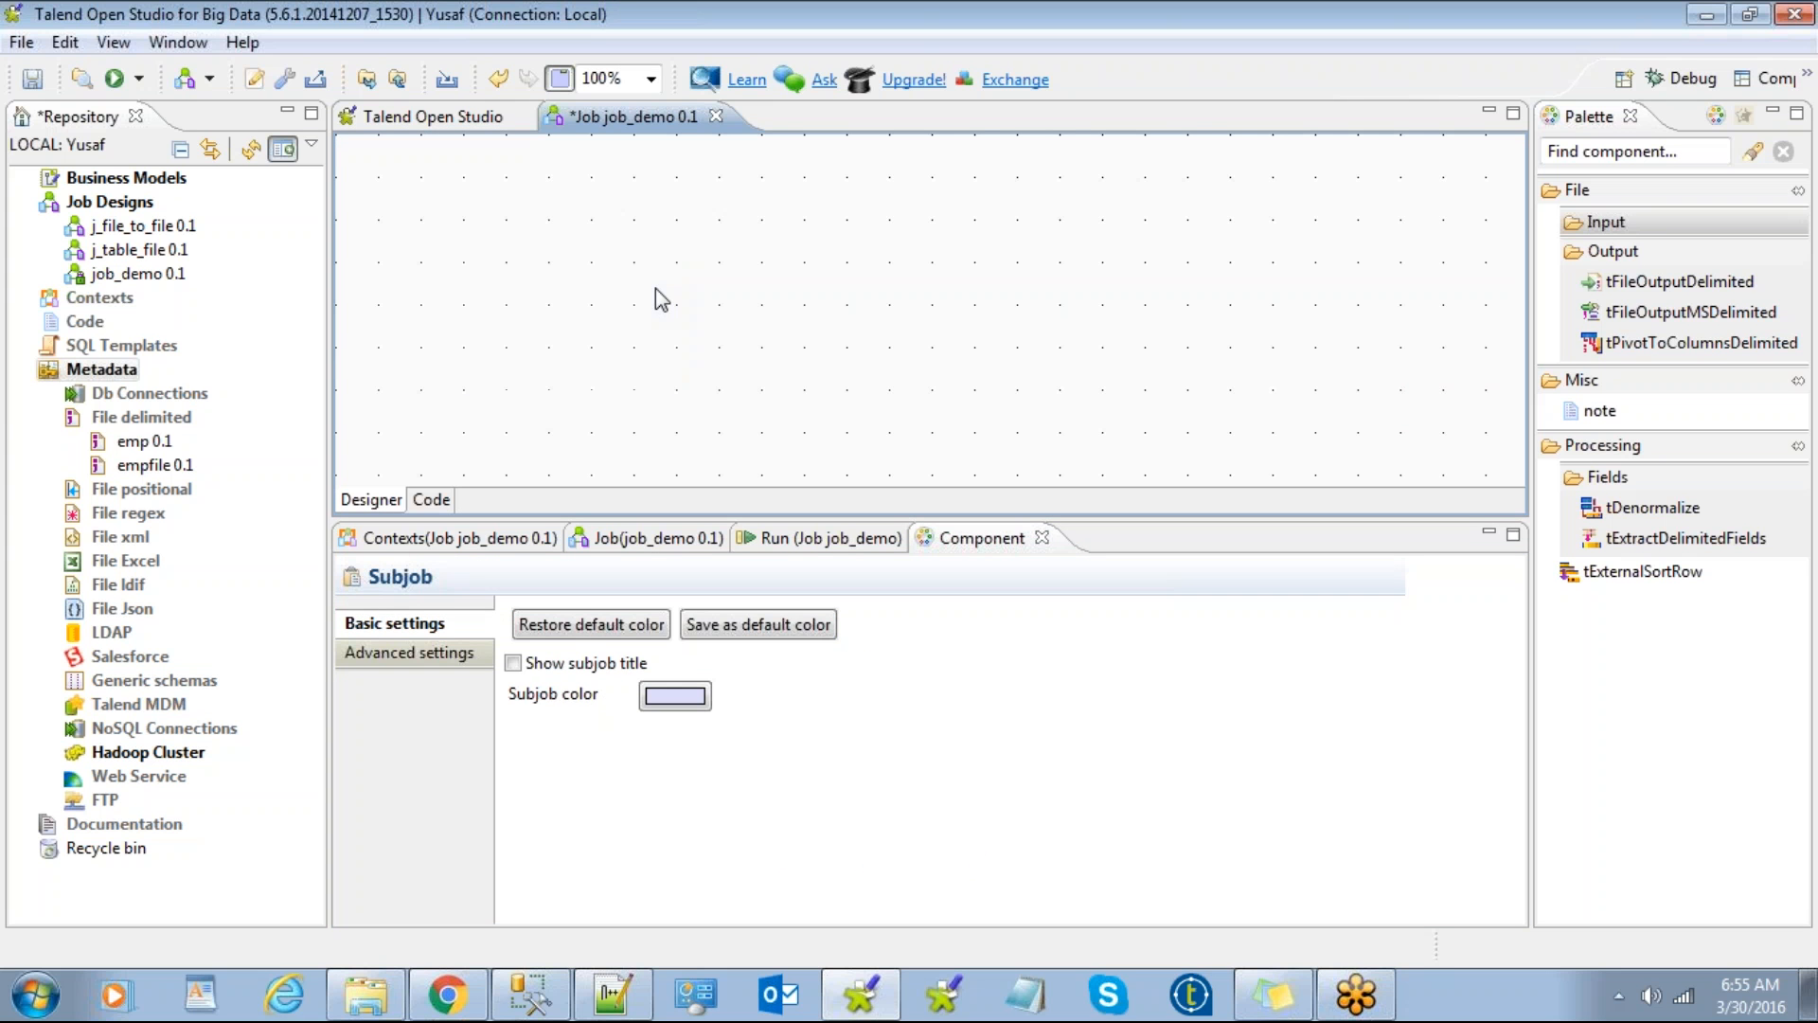
left_click(142, 402)
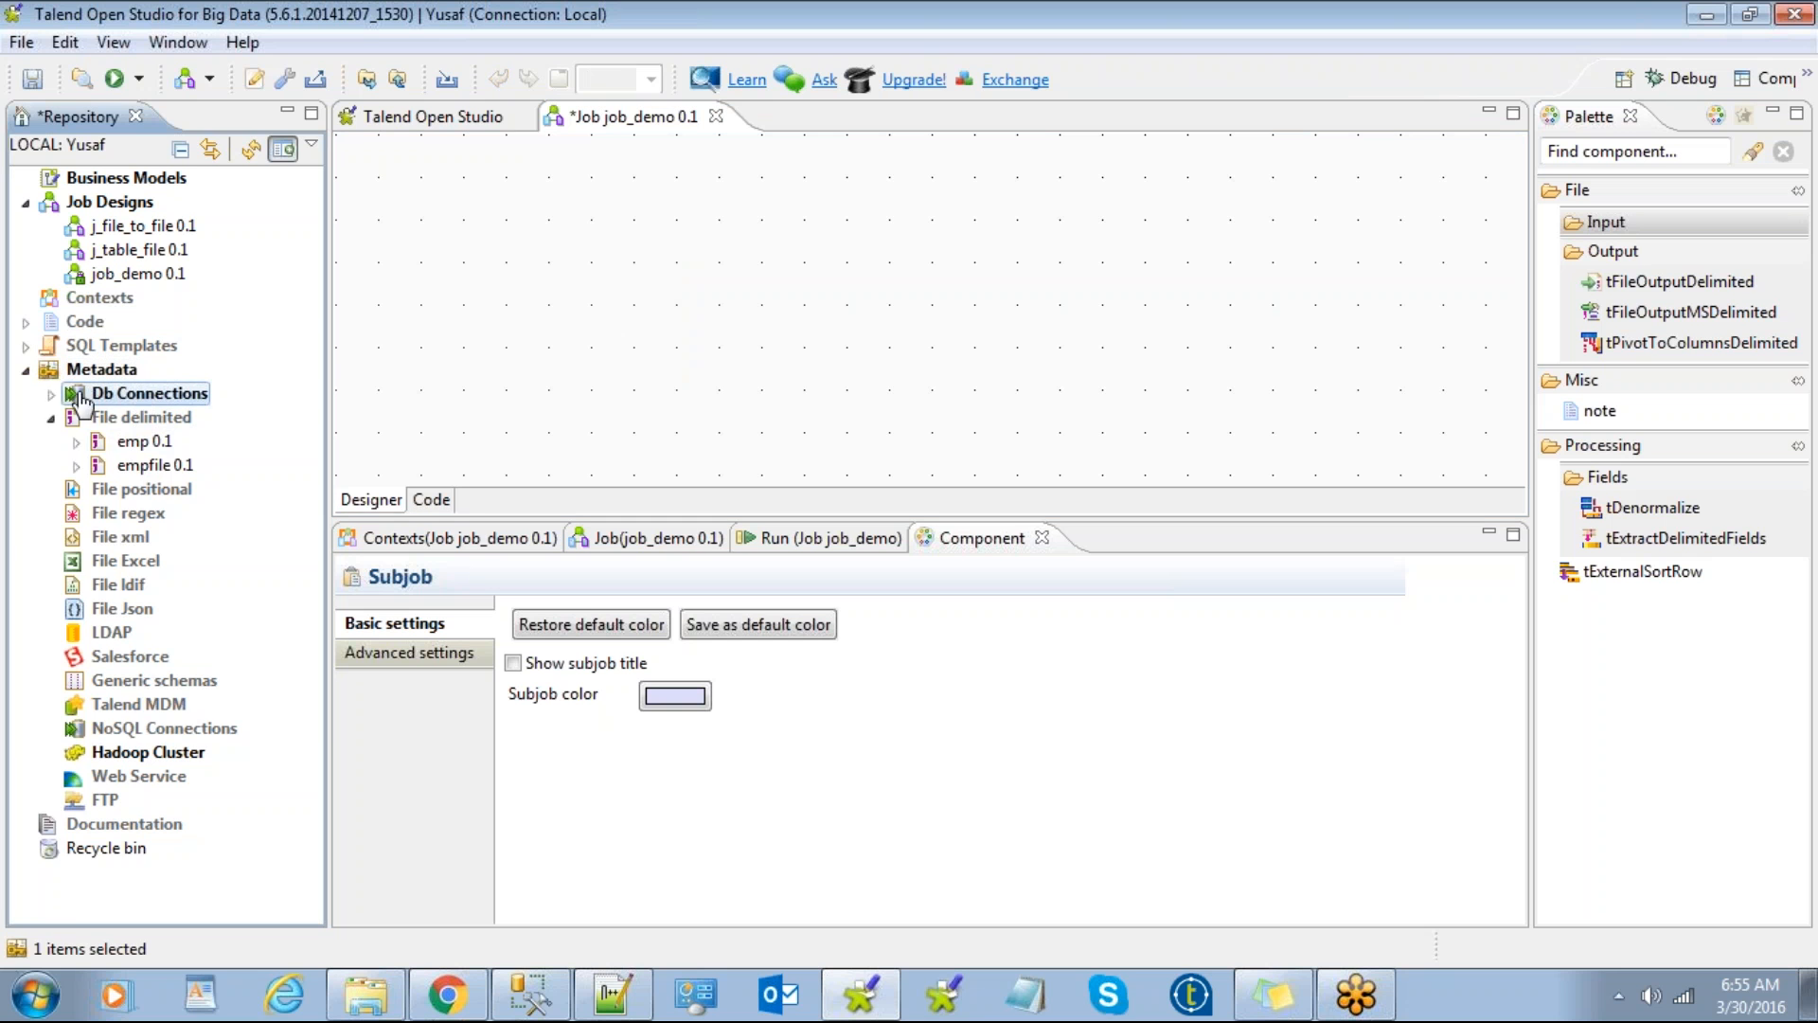
left_click(51, 394)
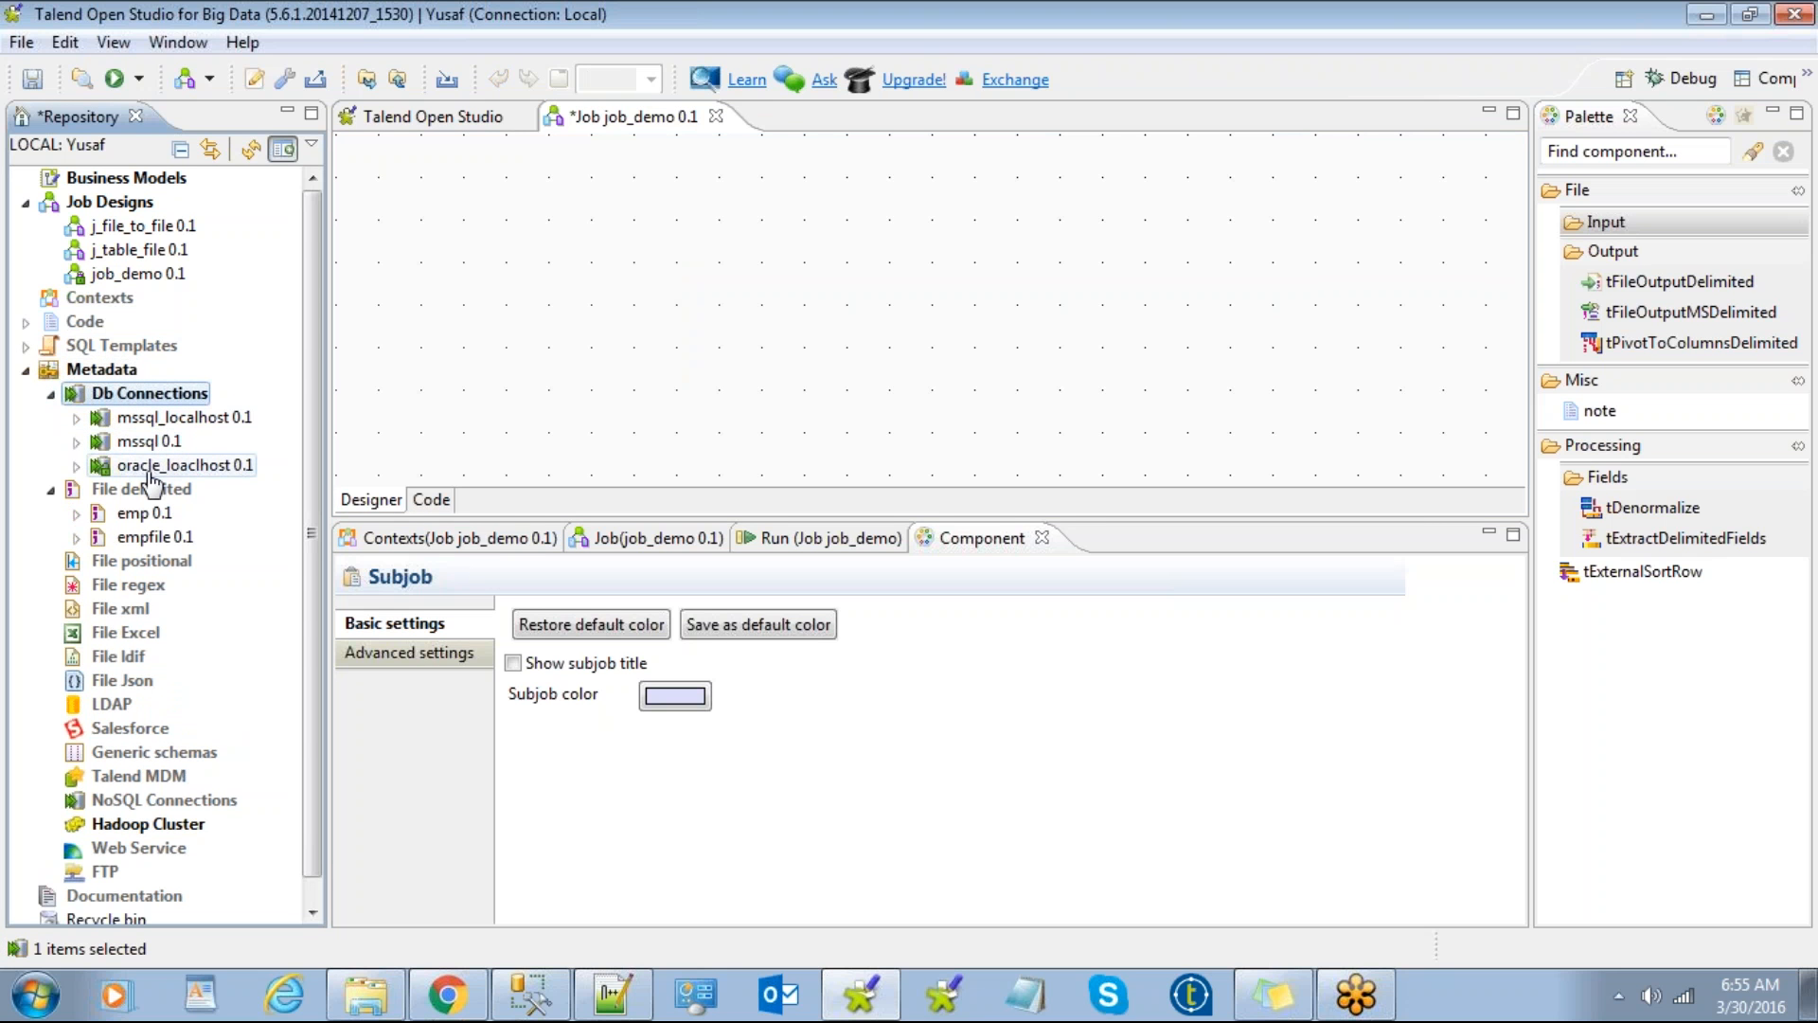
left_click(51, 394)
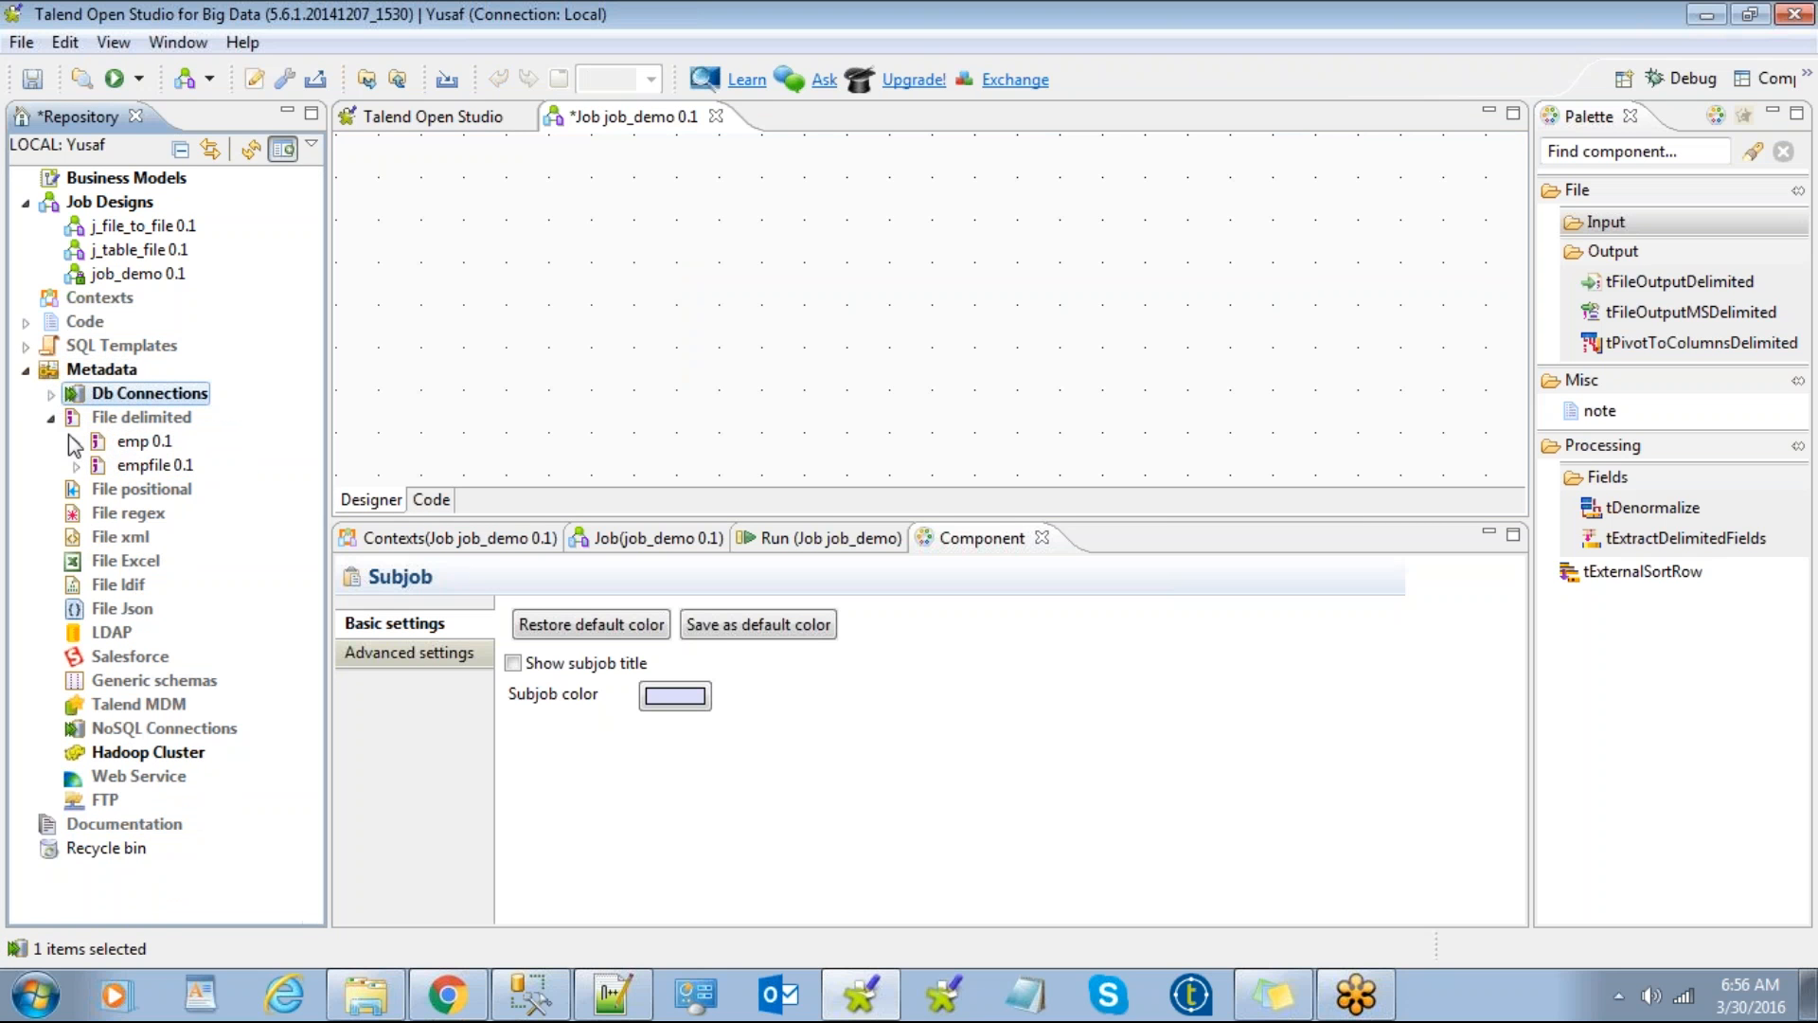
left_click_drag(123, 452, 554, 314)
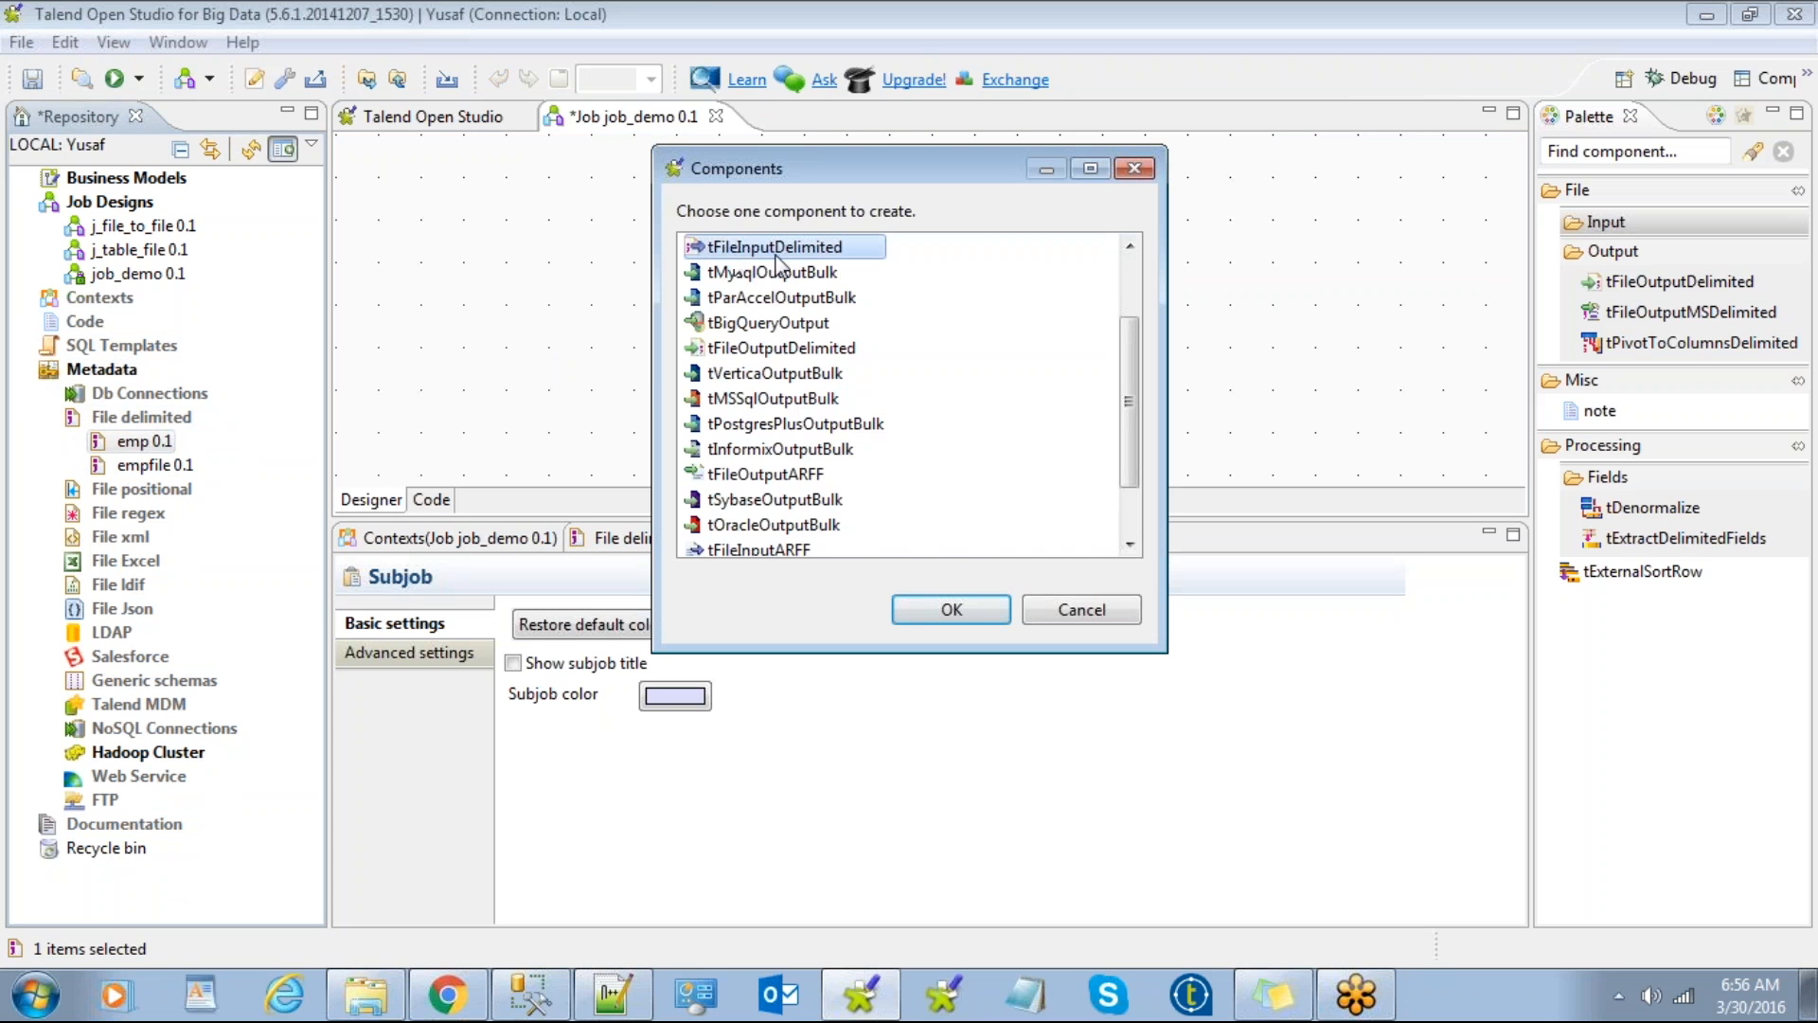
Step: Choose tFileInputDelimited in the Components chooser to create the emp input
left_click(951, 609)
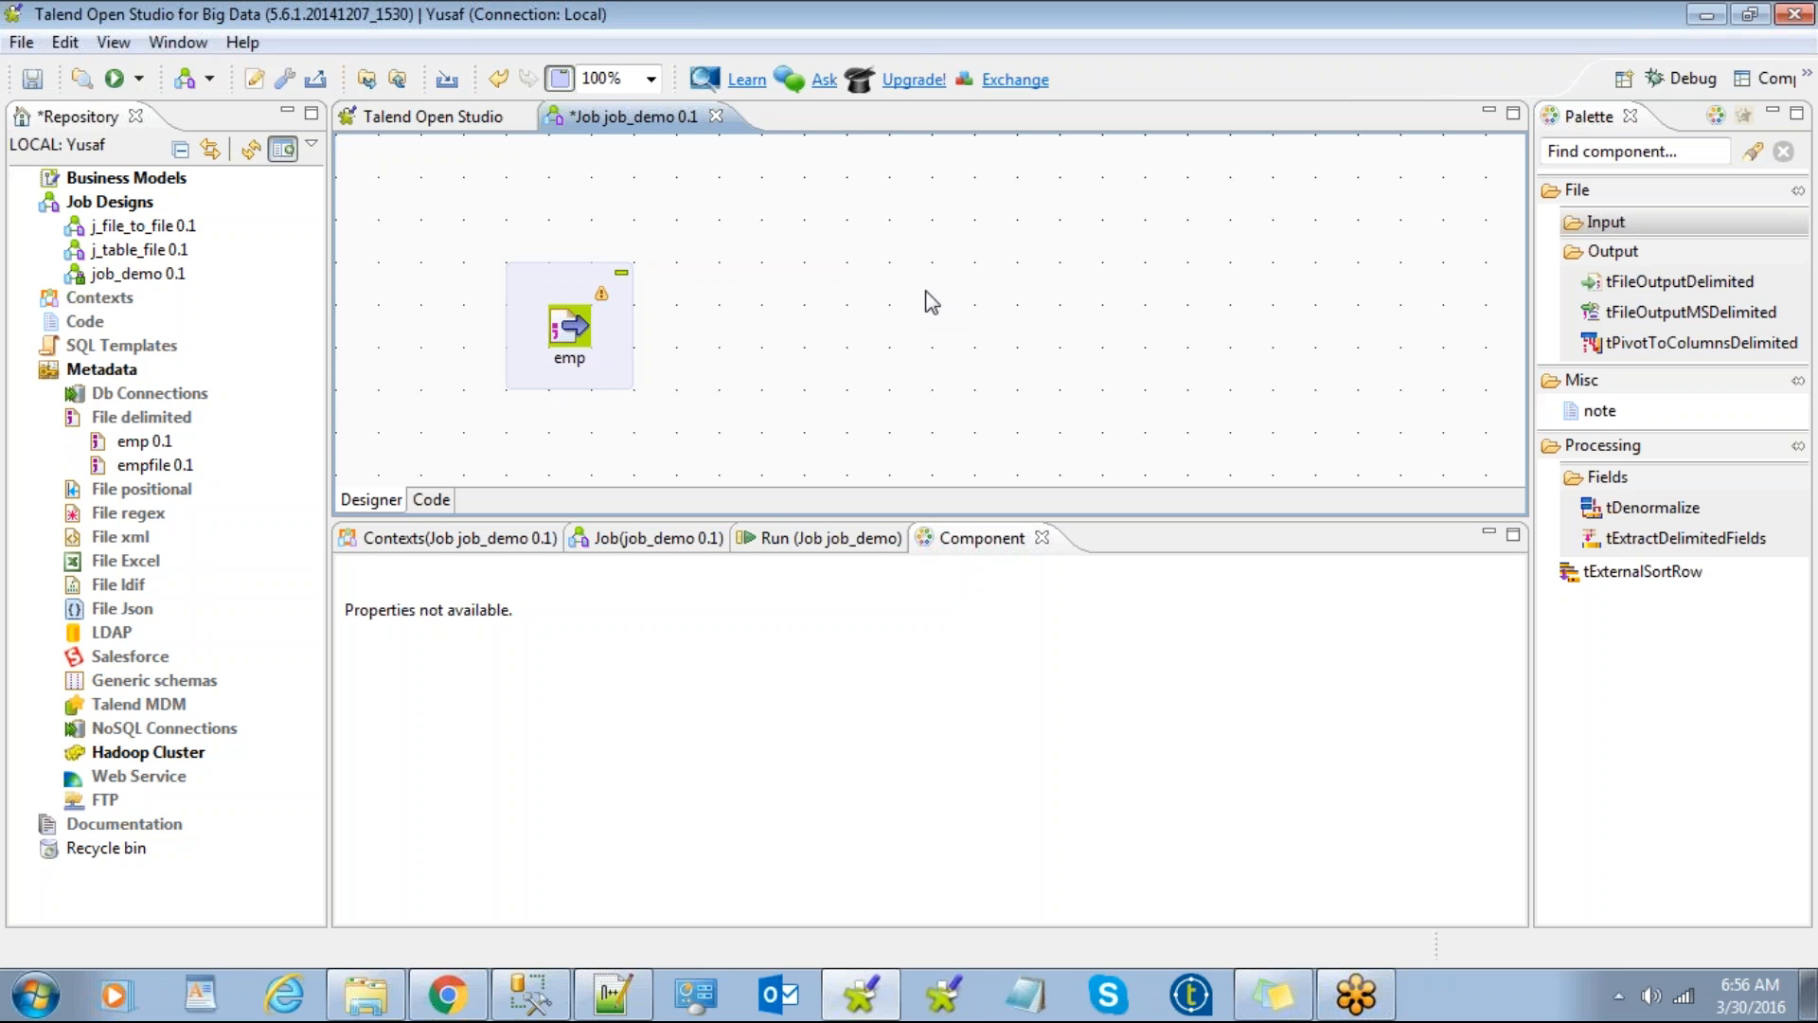
Step: Place a tFileOutputDelimited_1 component to the right of emp, found by searching 'delimit'
left_click(1578, 149)
type("de")
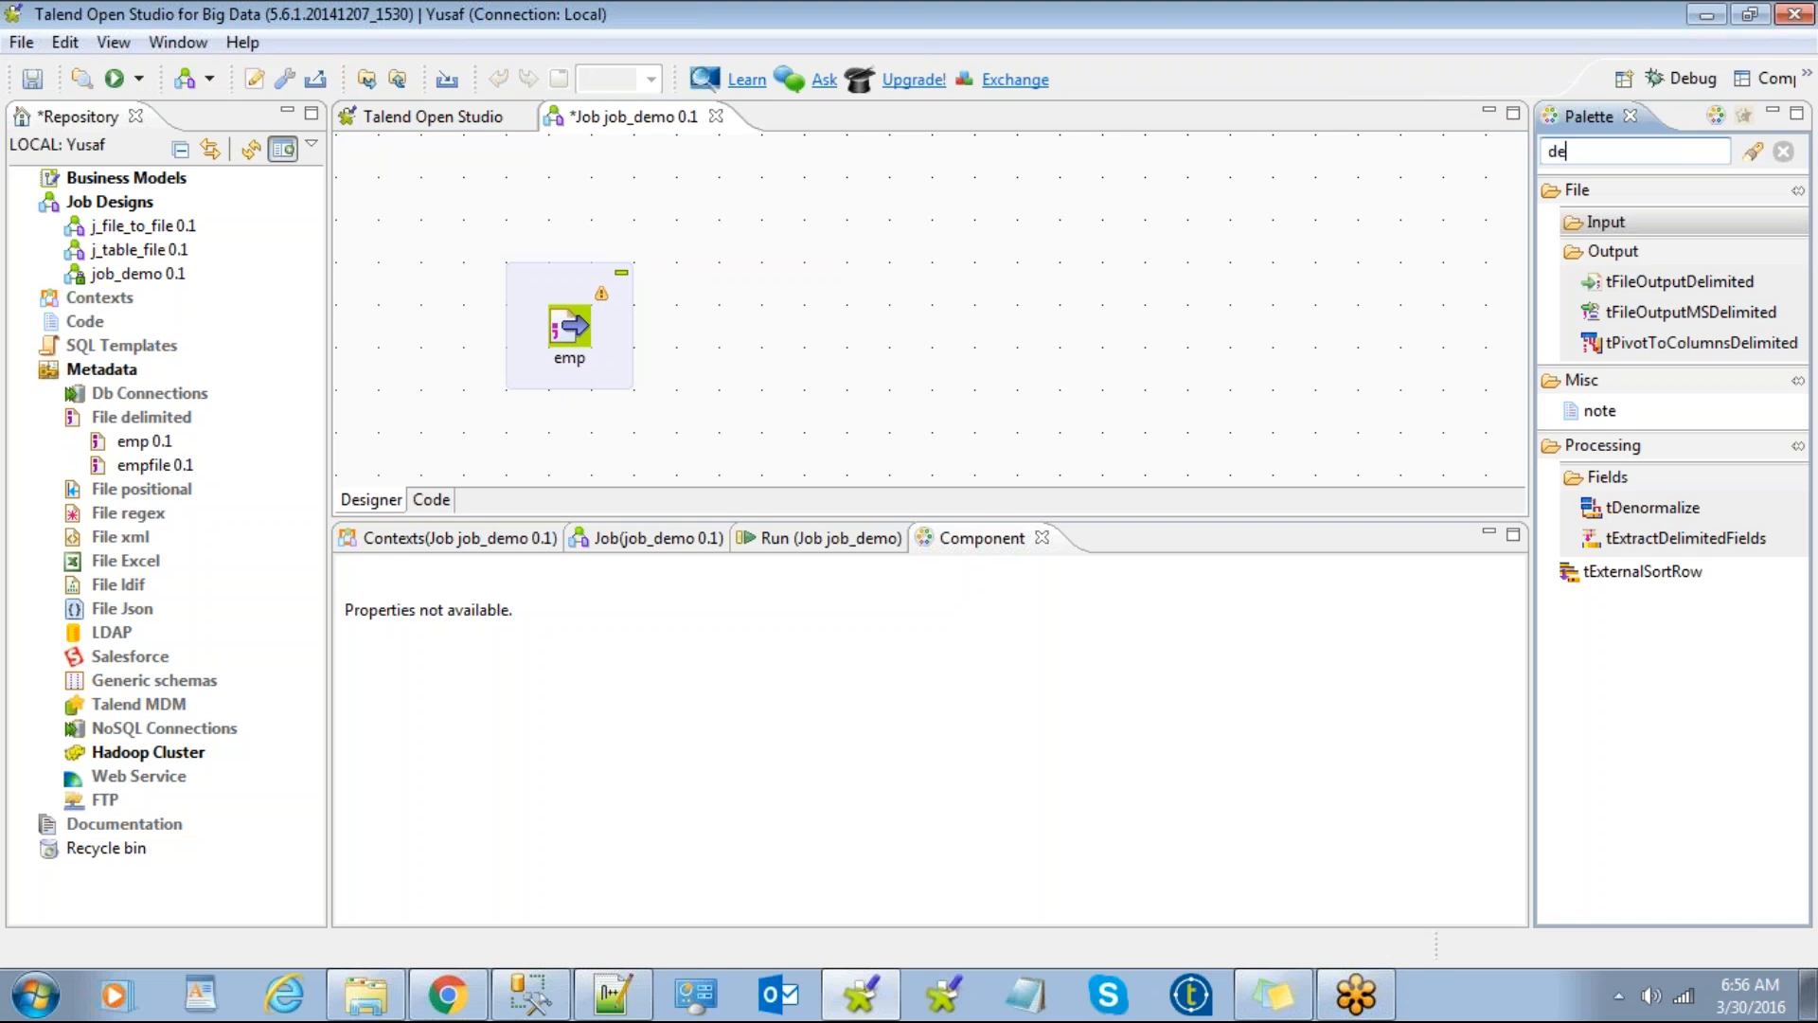
type("limited")
left_click(1593, 219)
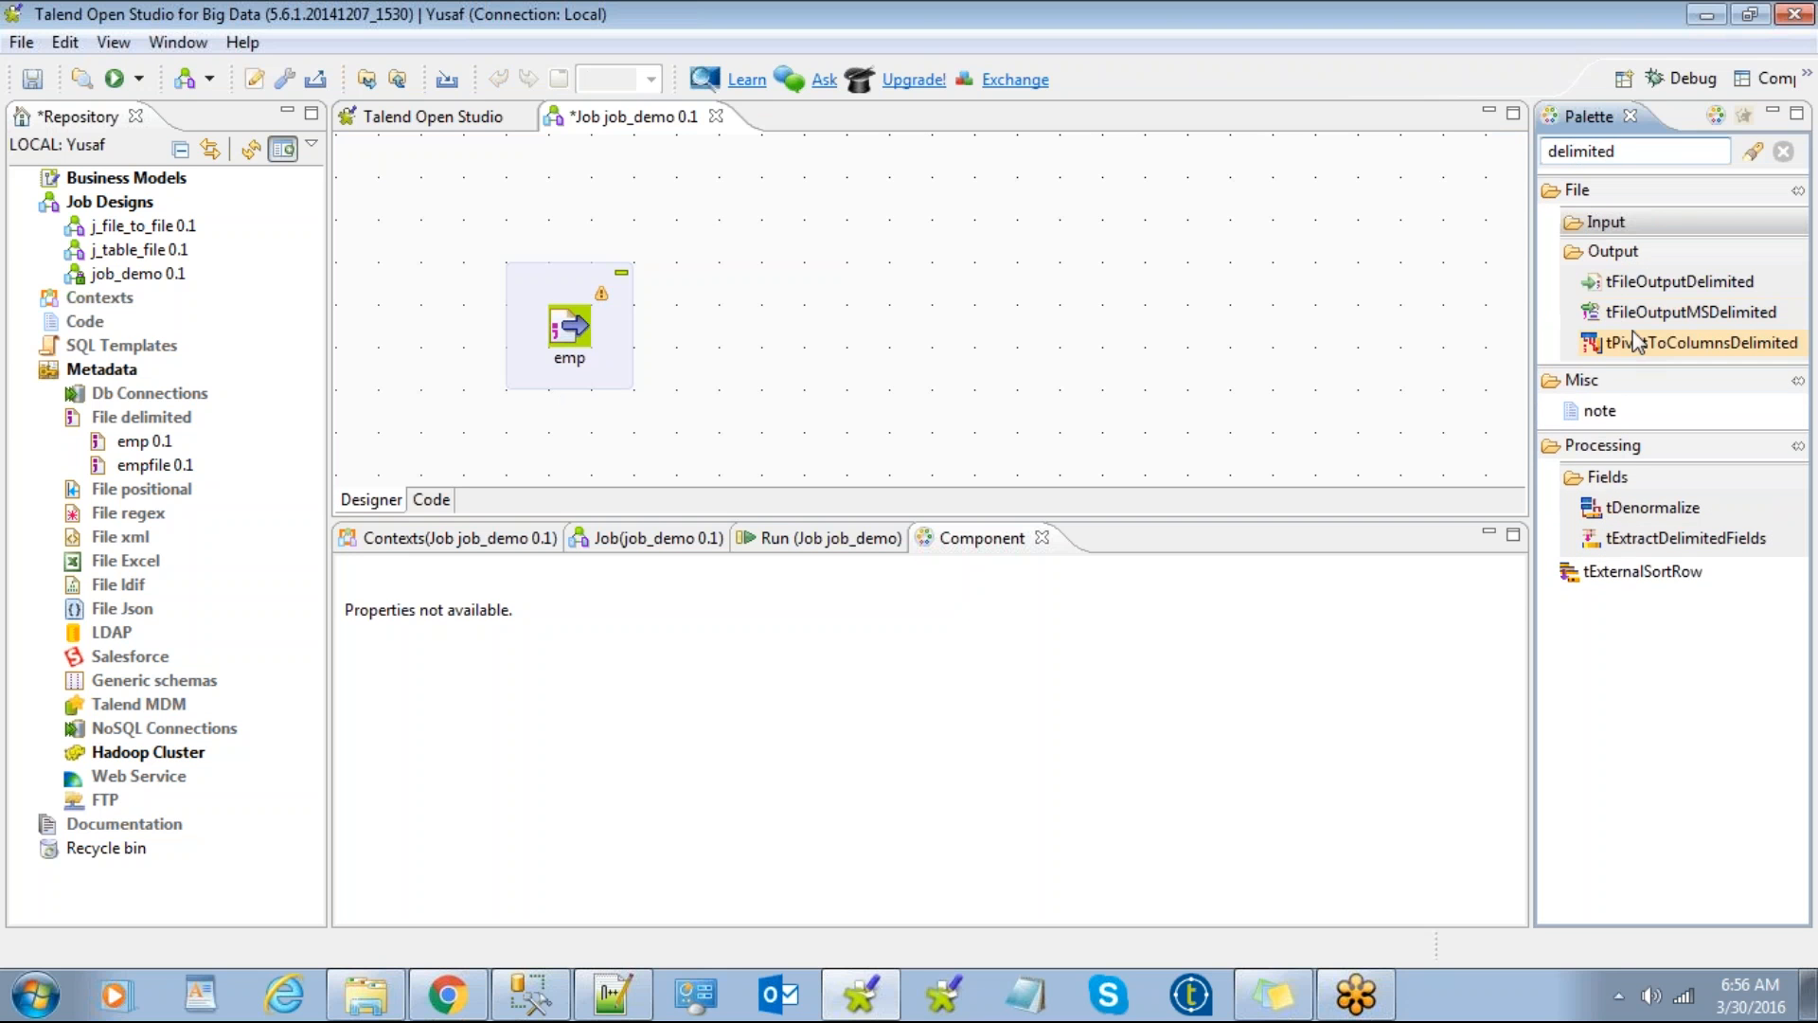
left_click_drag(1675, 289, 907, 327)
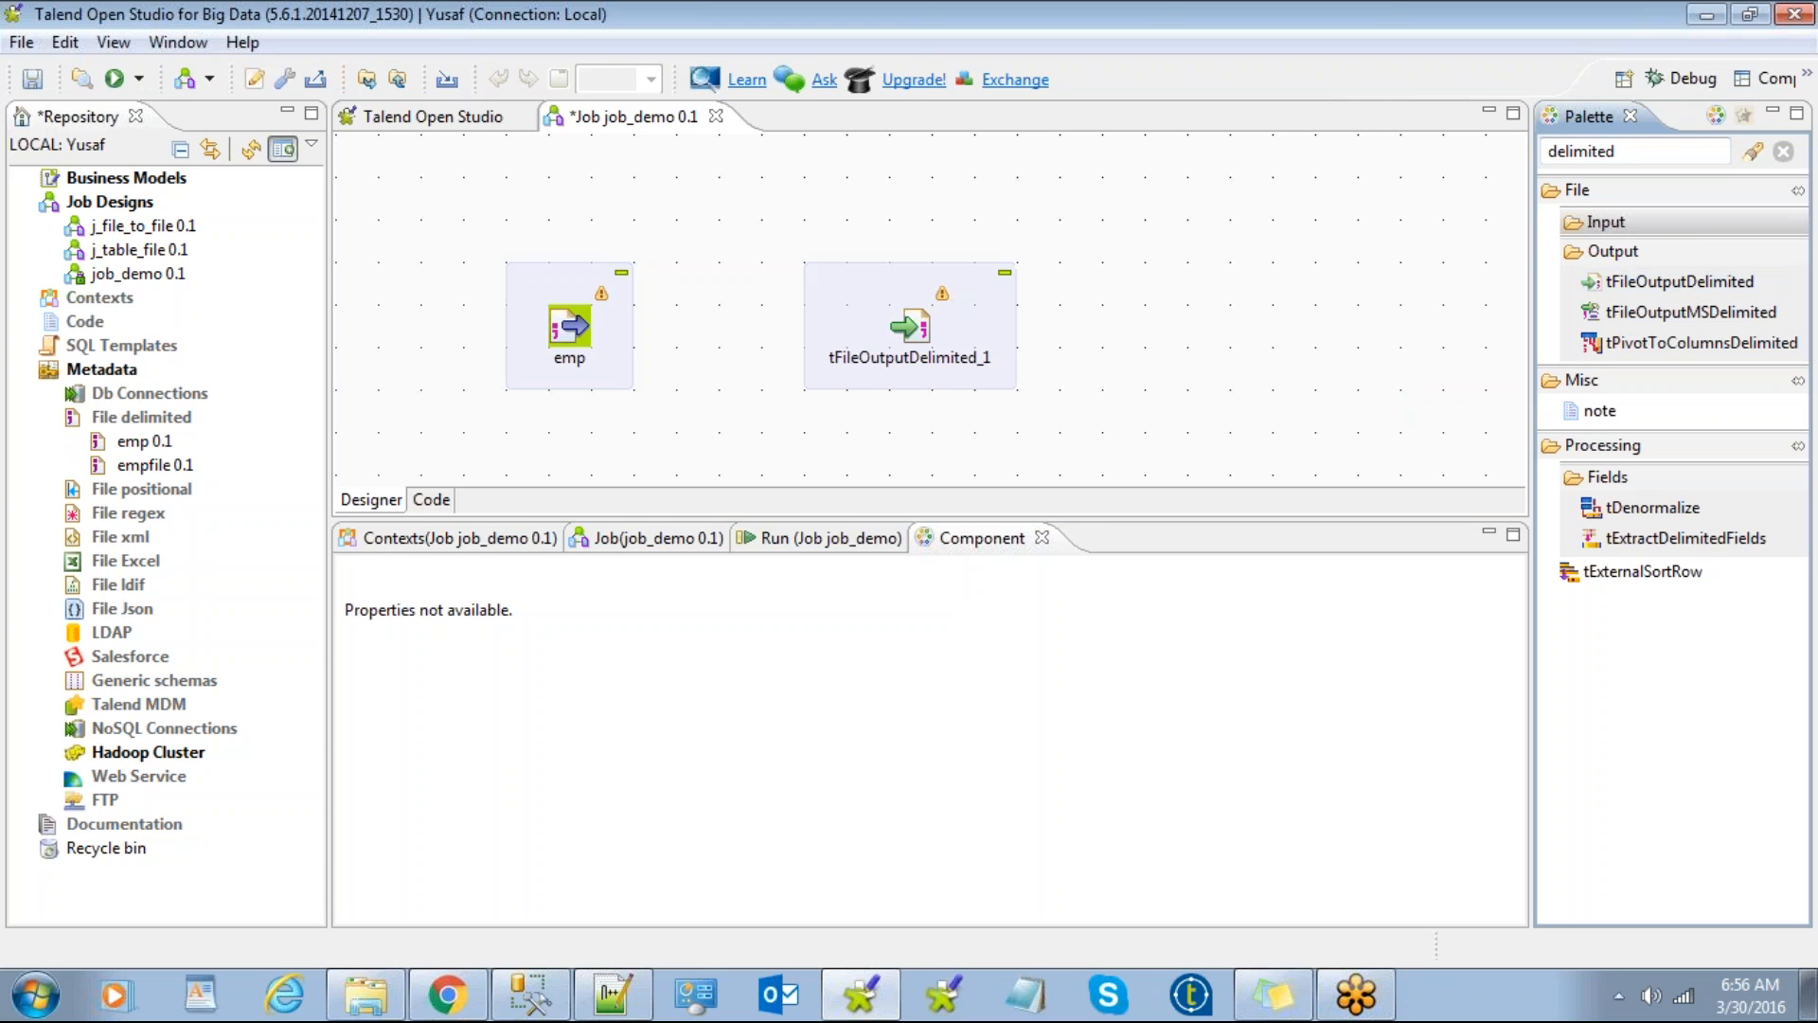
left_click(1086, 303)
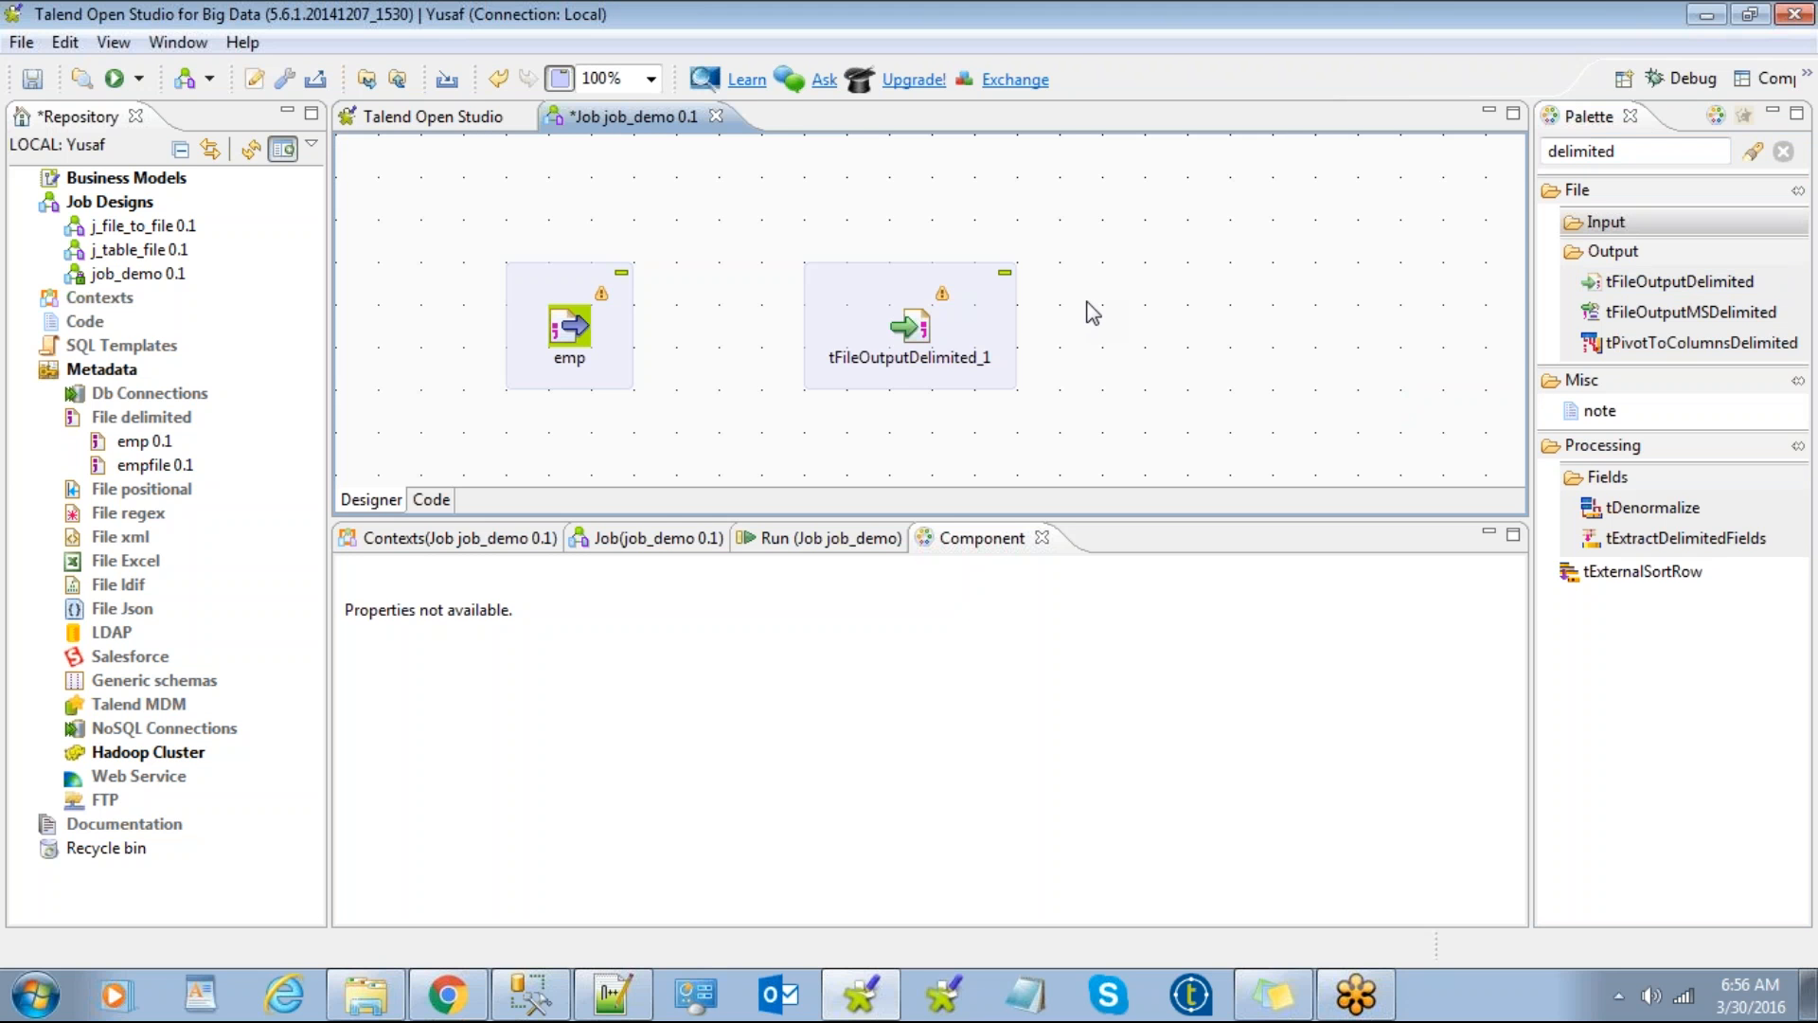
type("deli")
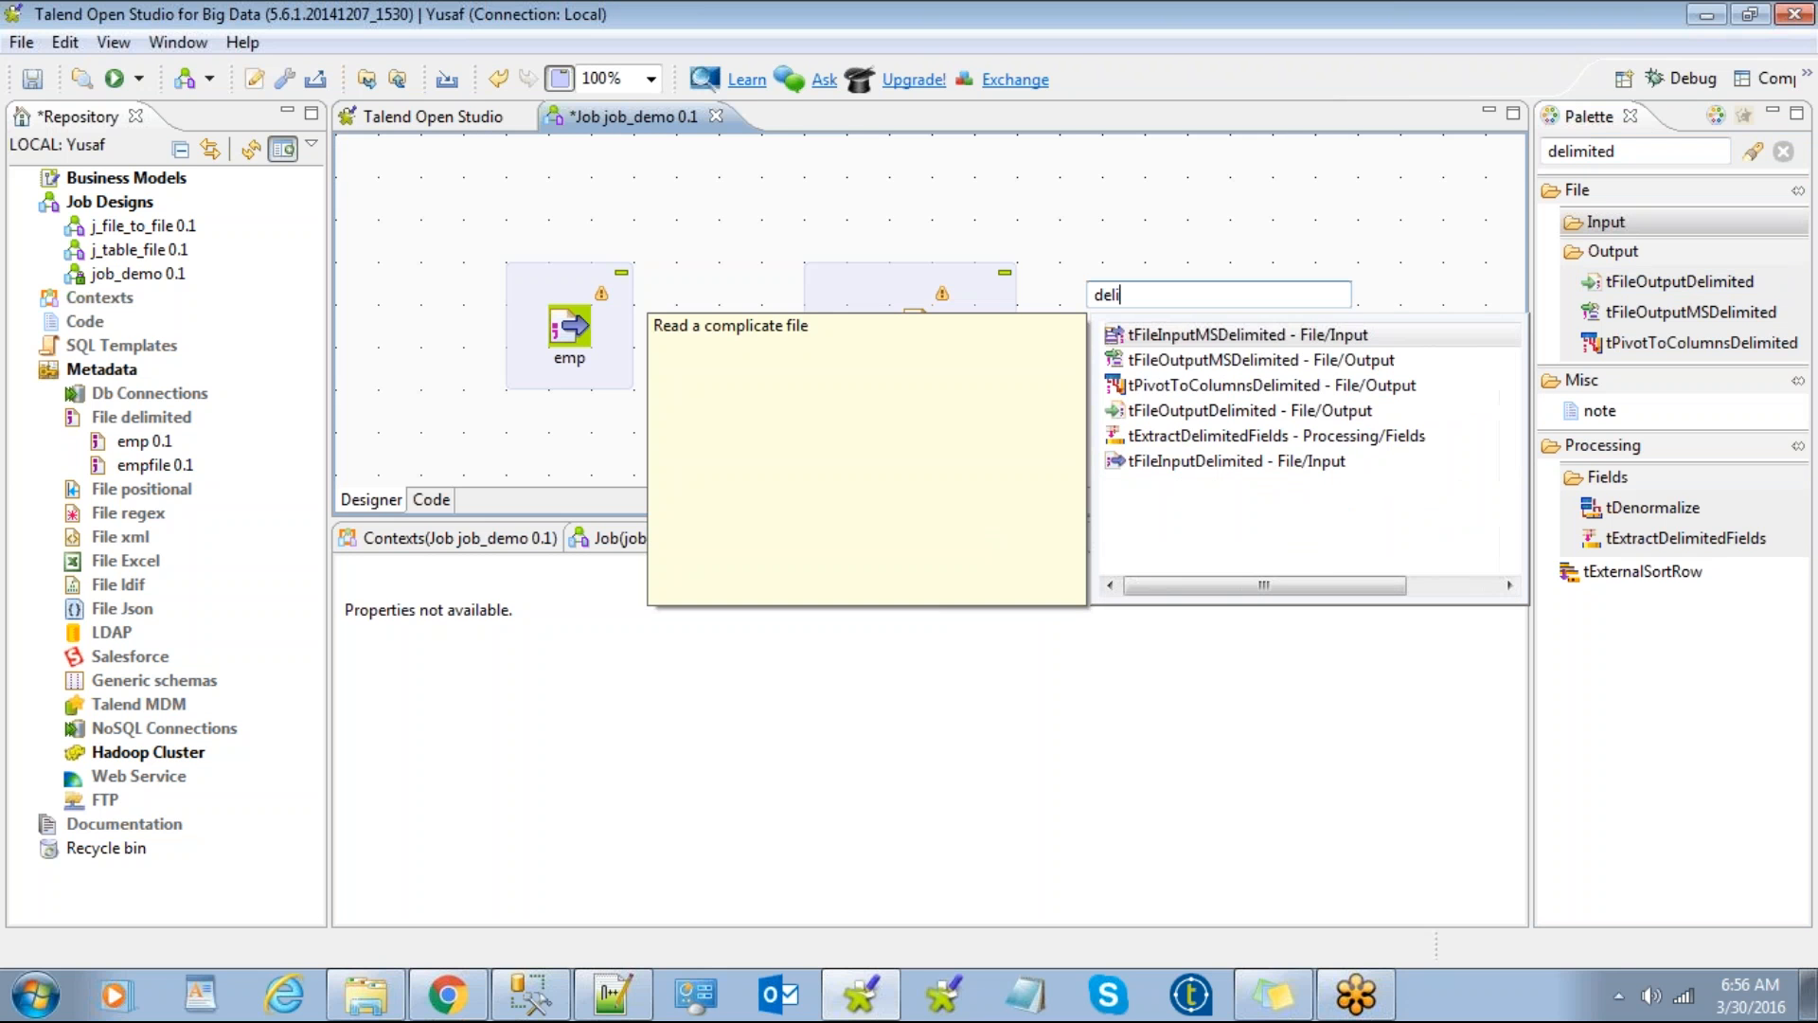
type("mit")
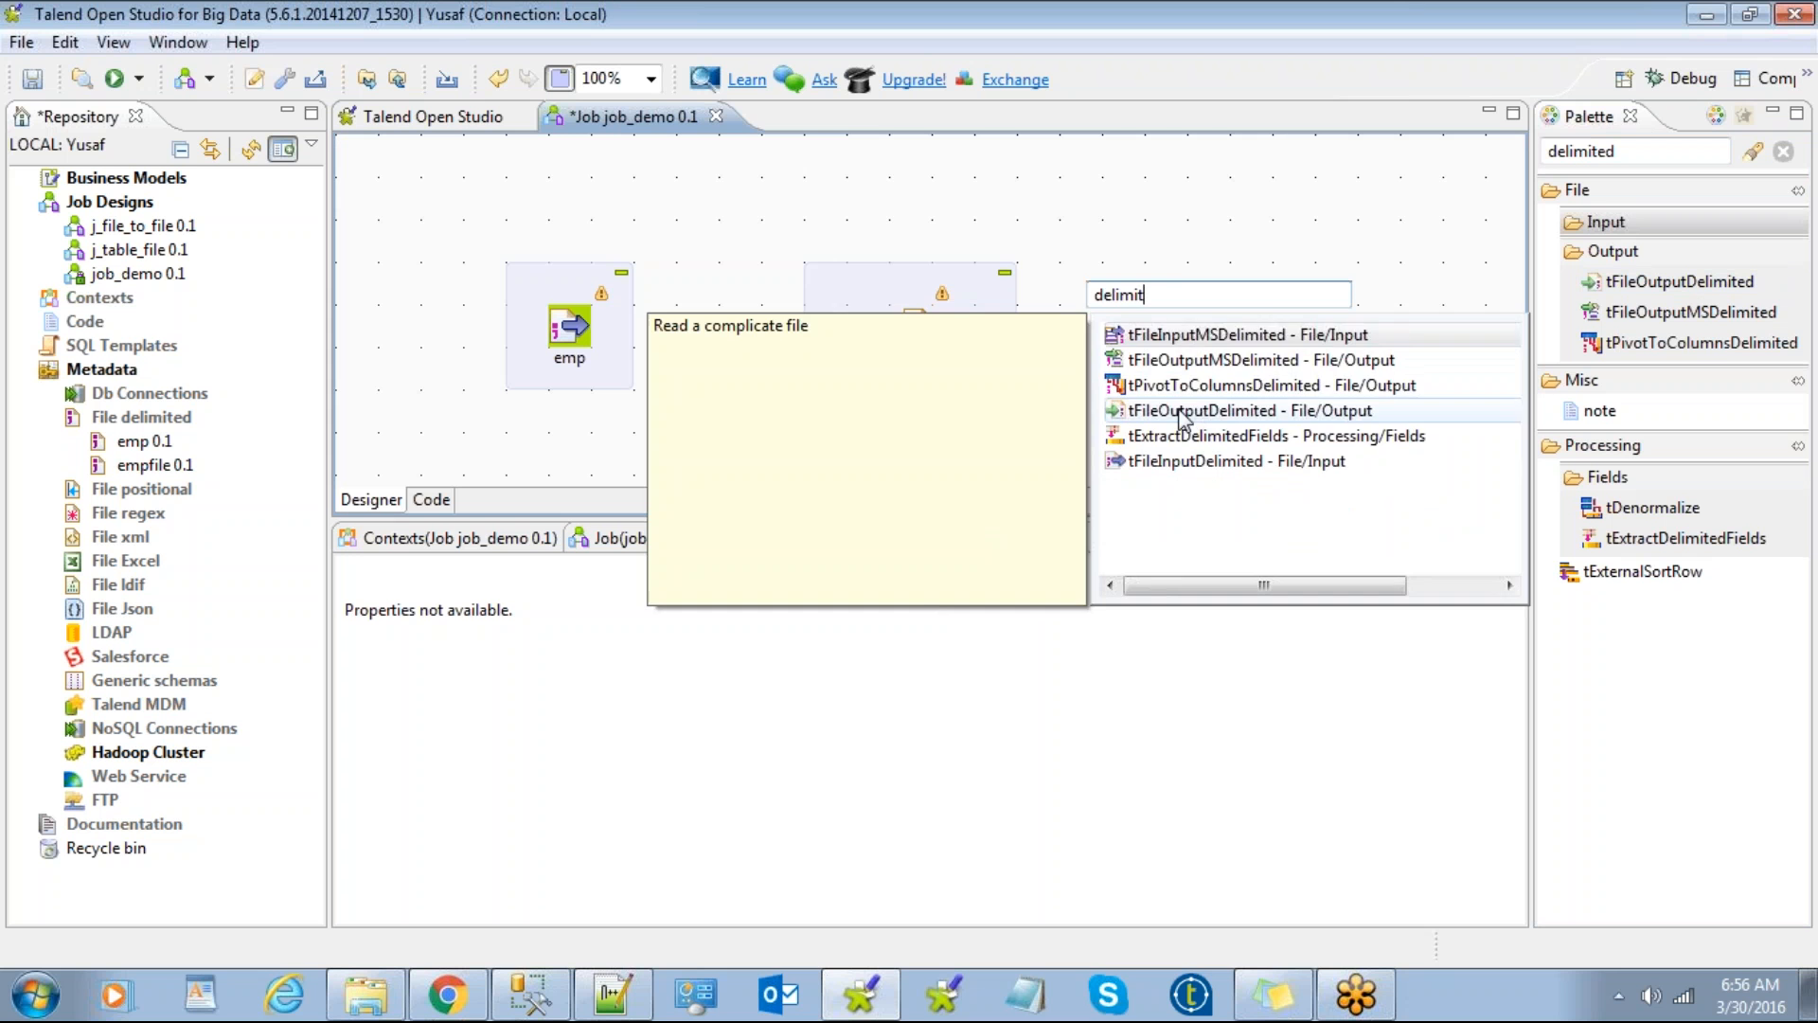
left_click_drag(1192, 253, 1185, 269)
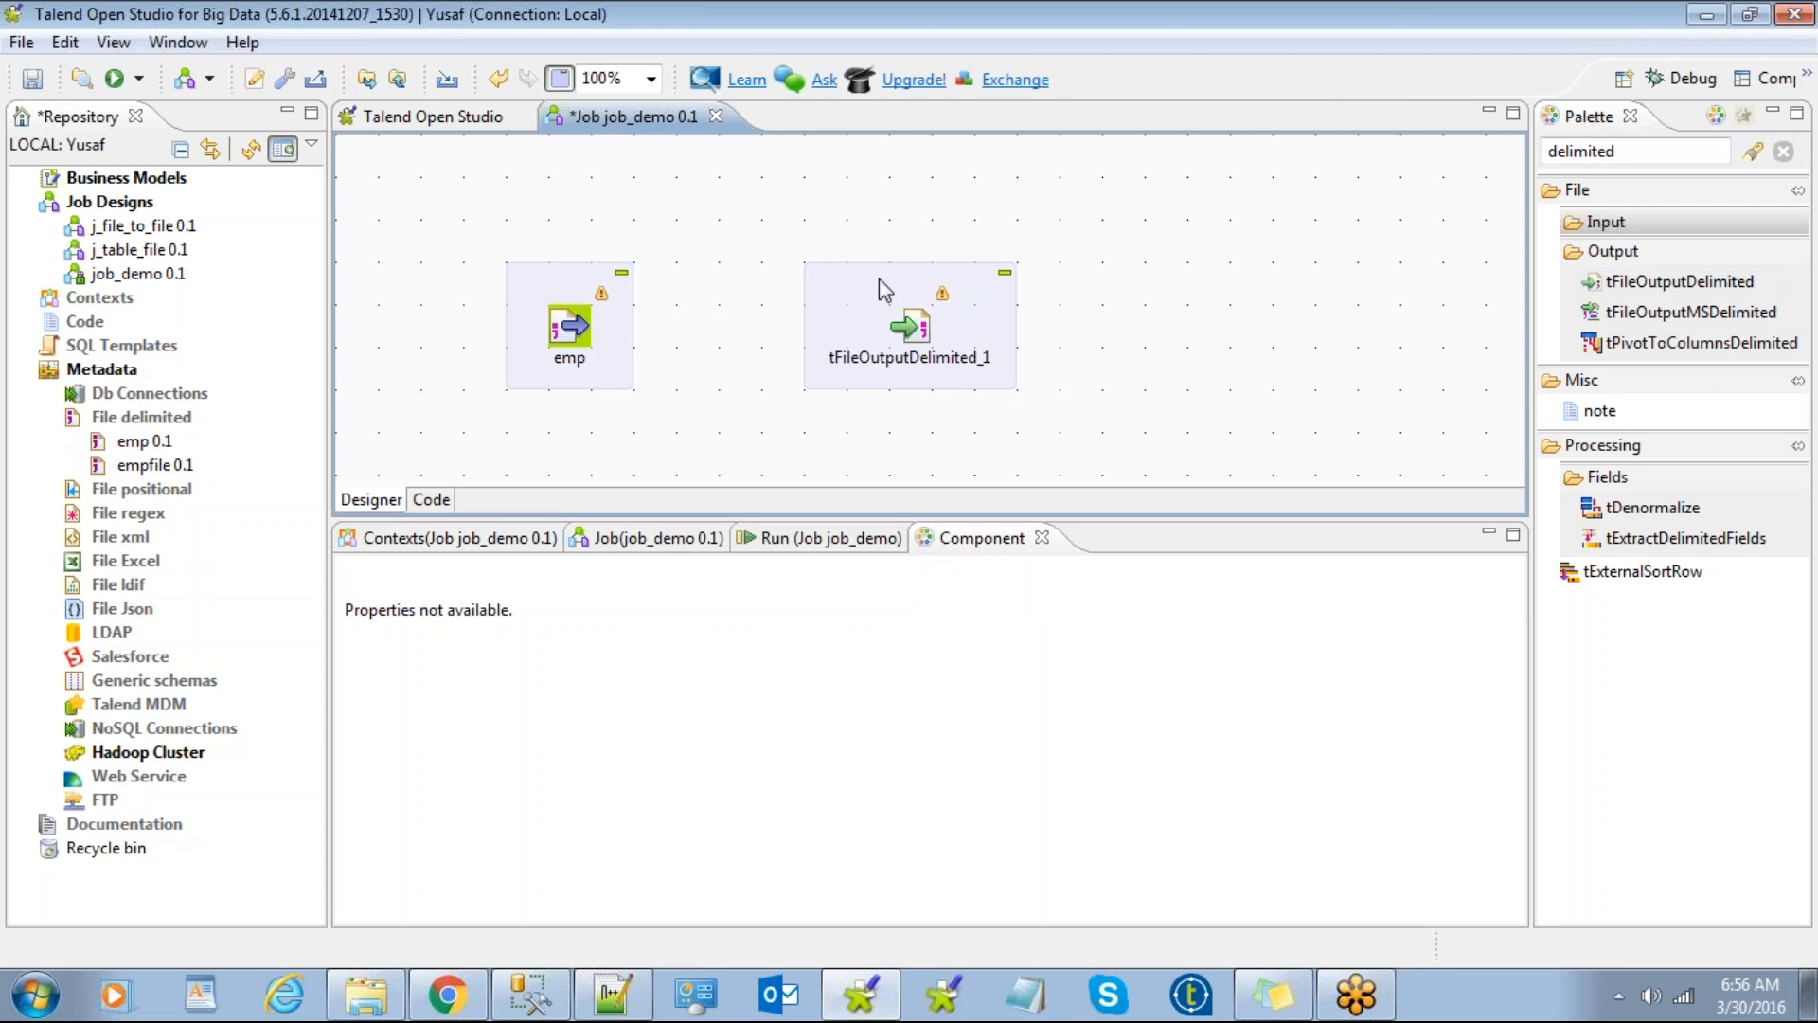
Step: Link emp to tFileOutputDelimited_1 with a Row > Main connection, then delete it
left_click(561, 294)
left_click(854, 289)
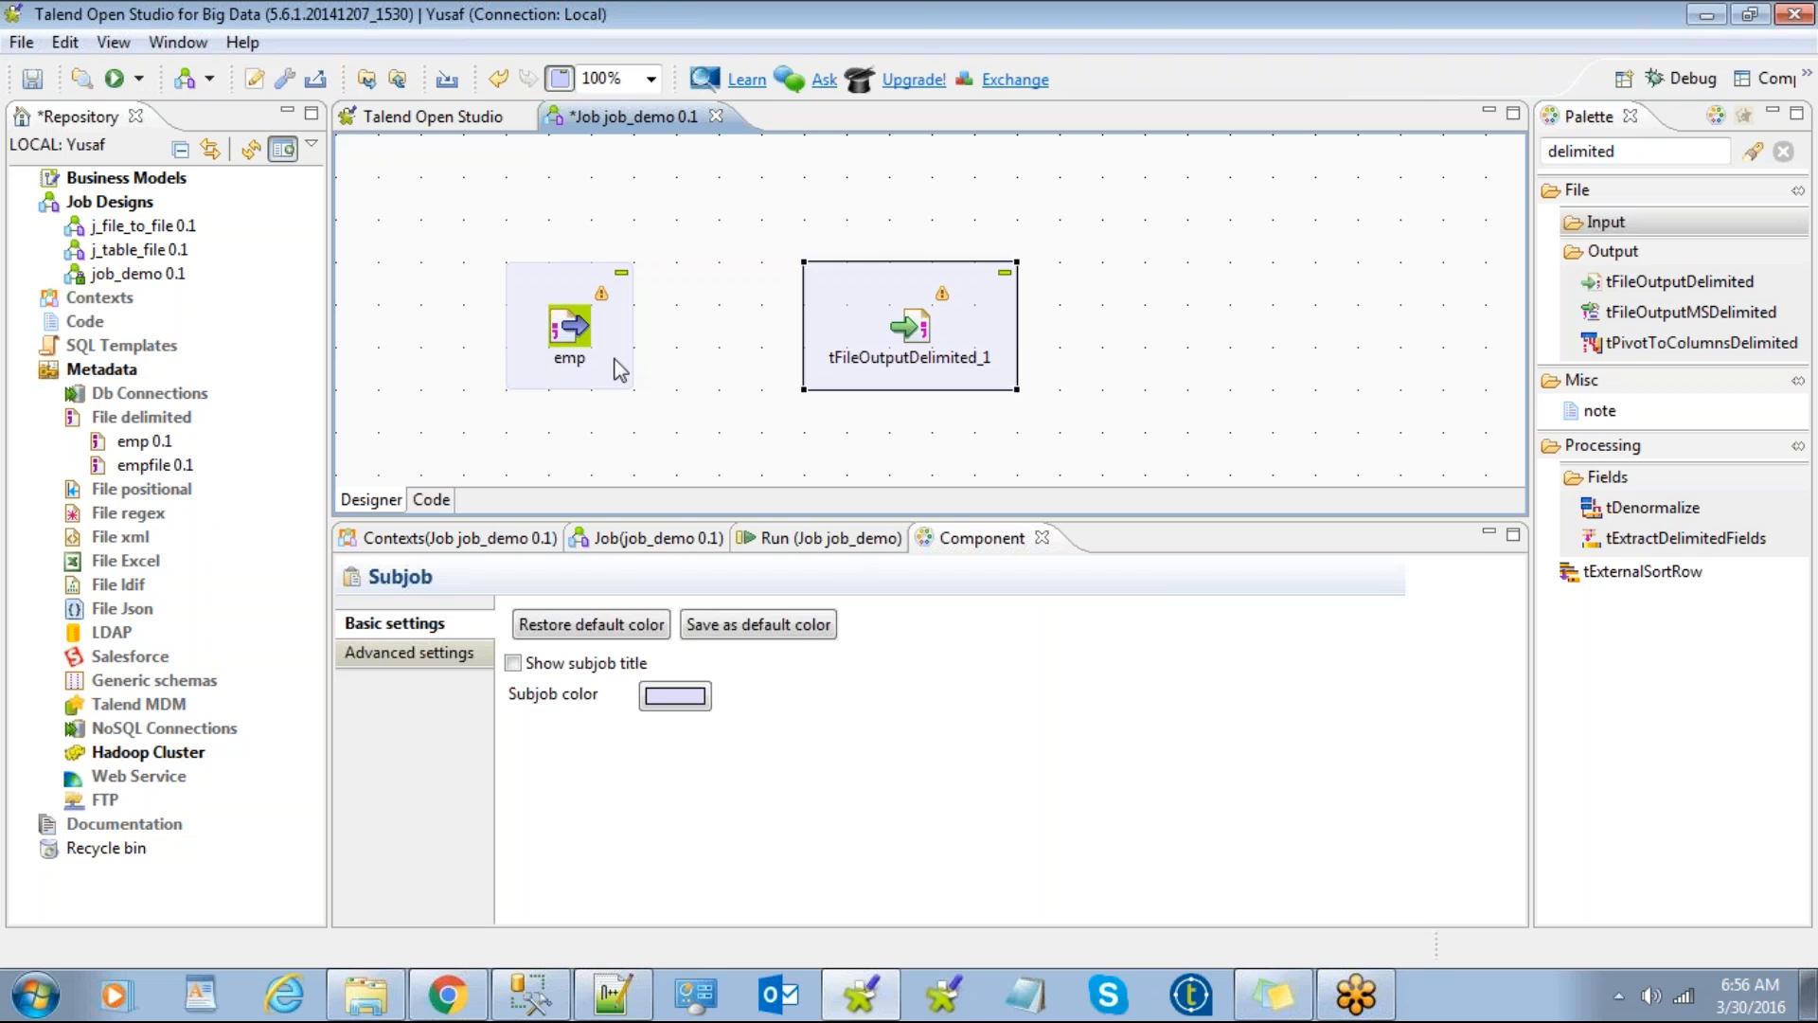
left_click(569, 328)
right_click(570, 328)
key("Escape")
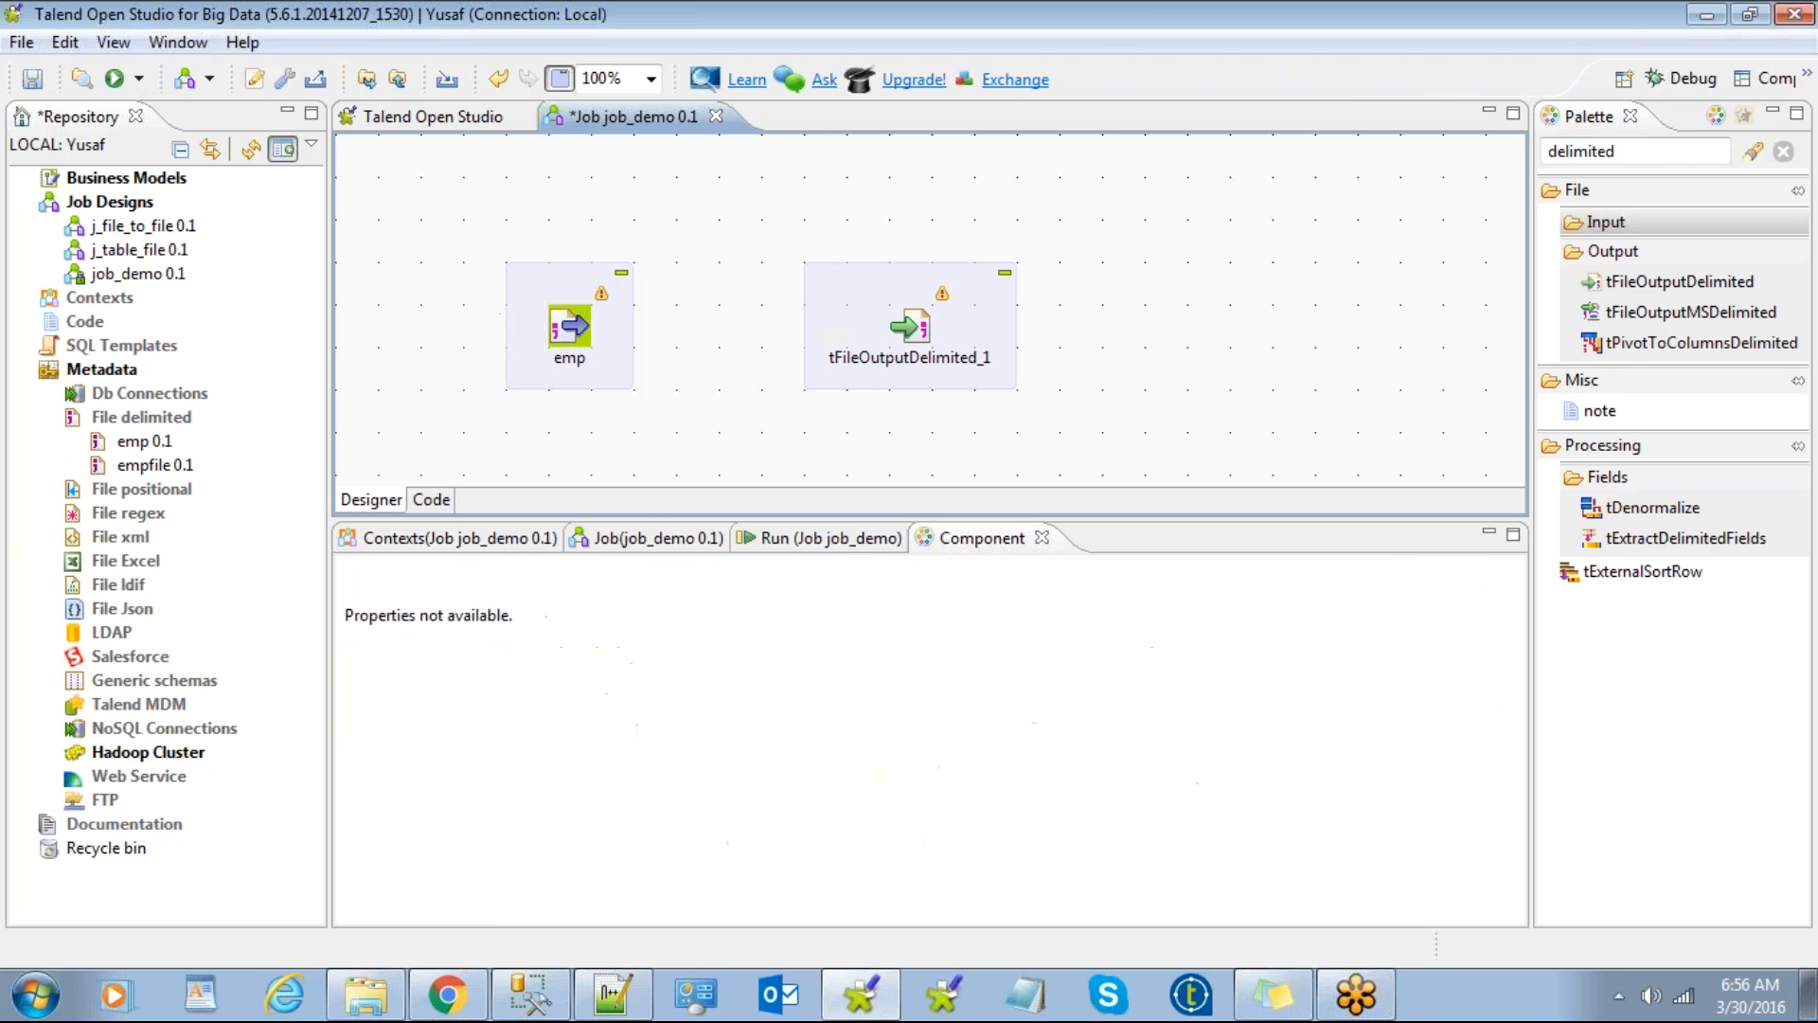
left_click(573, 332)
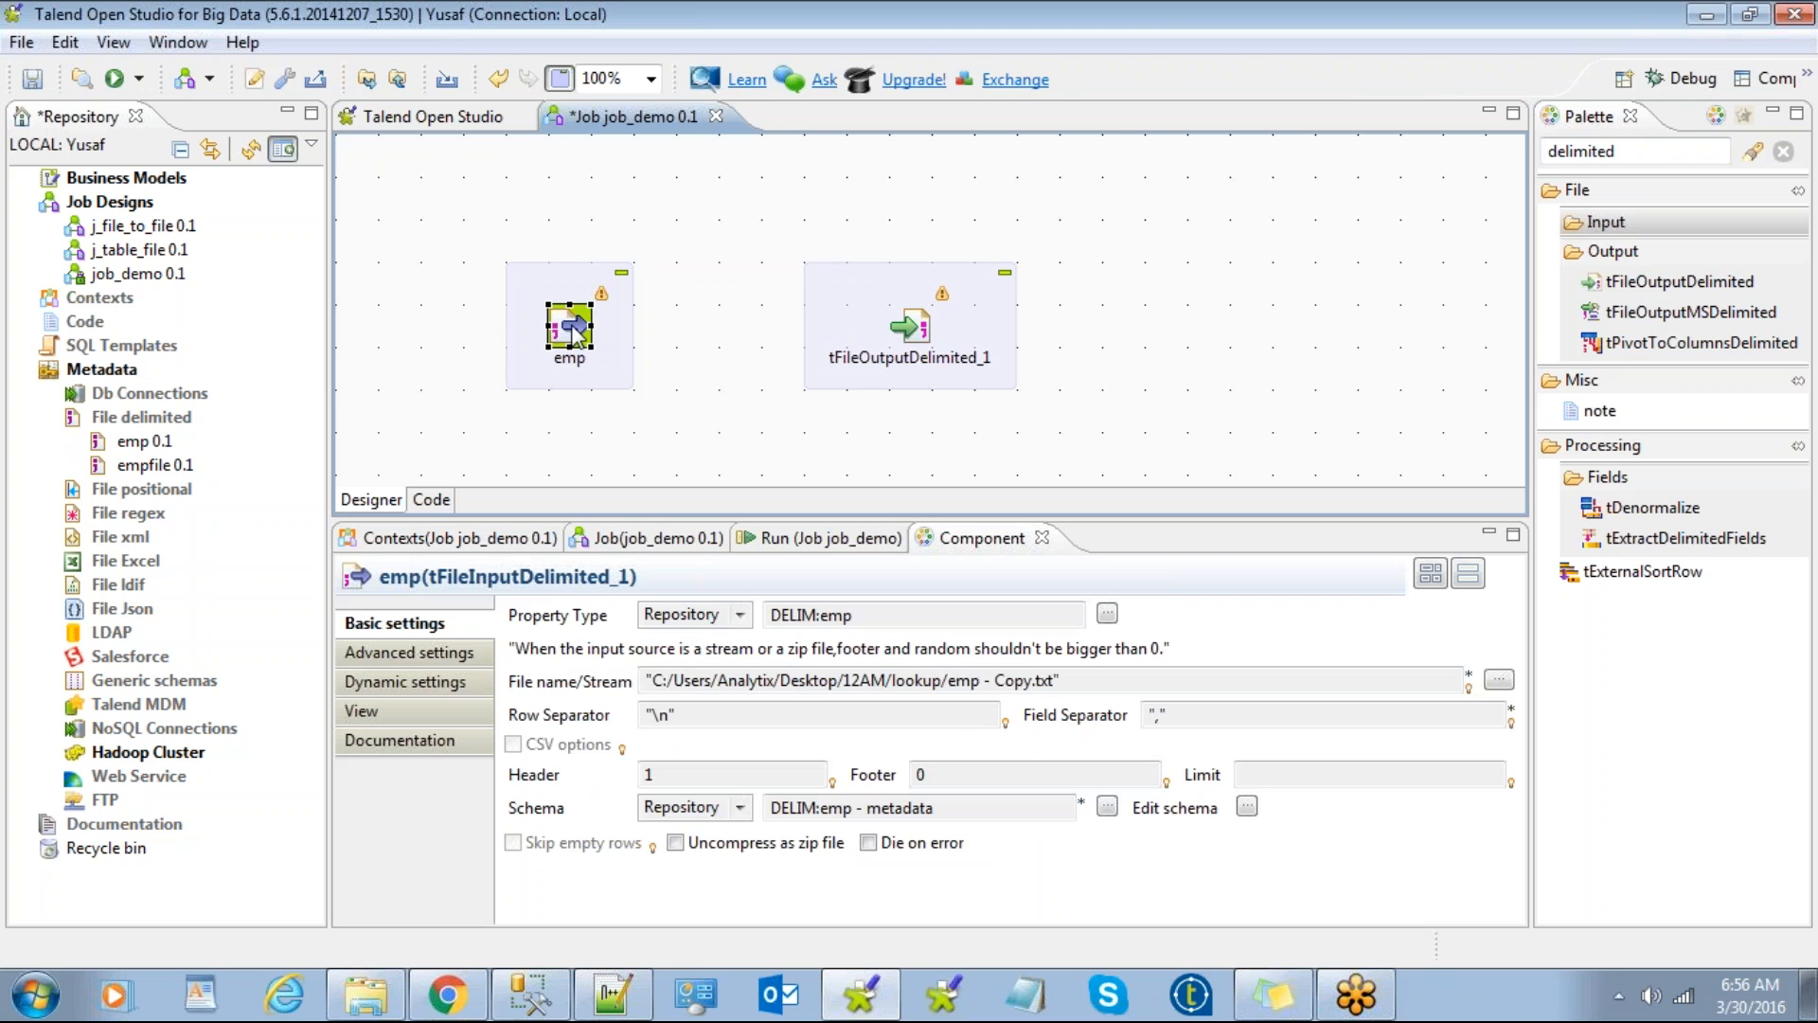
right_click(573, 332)
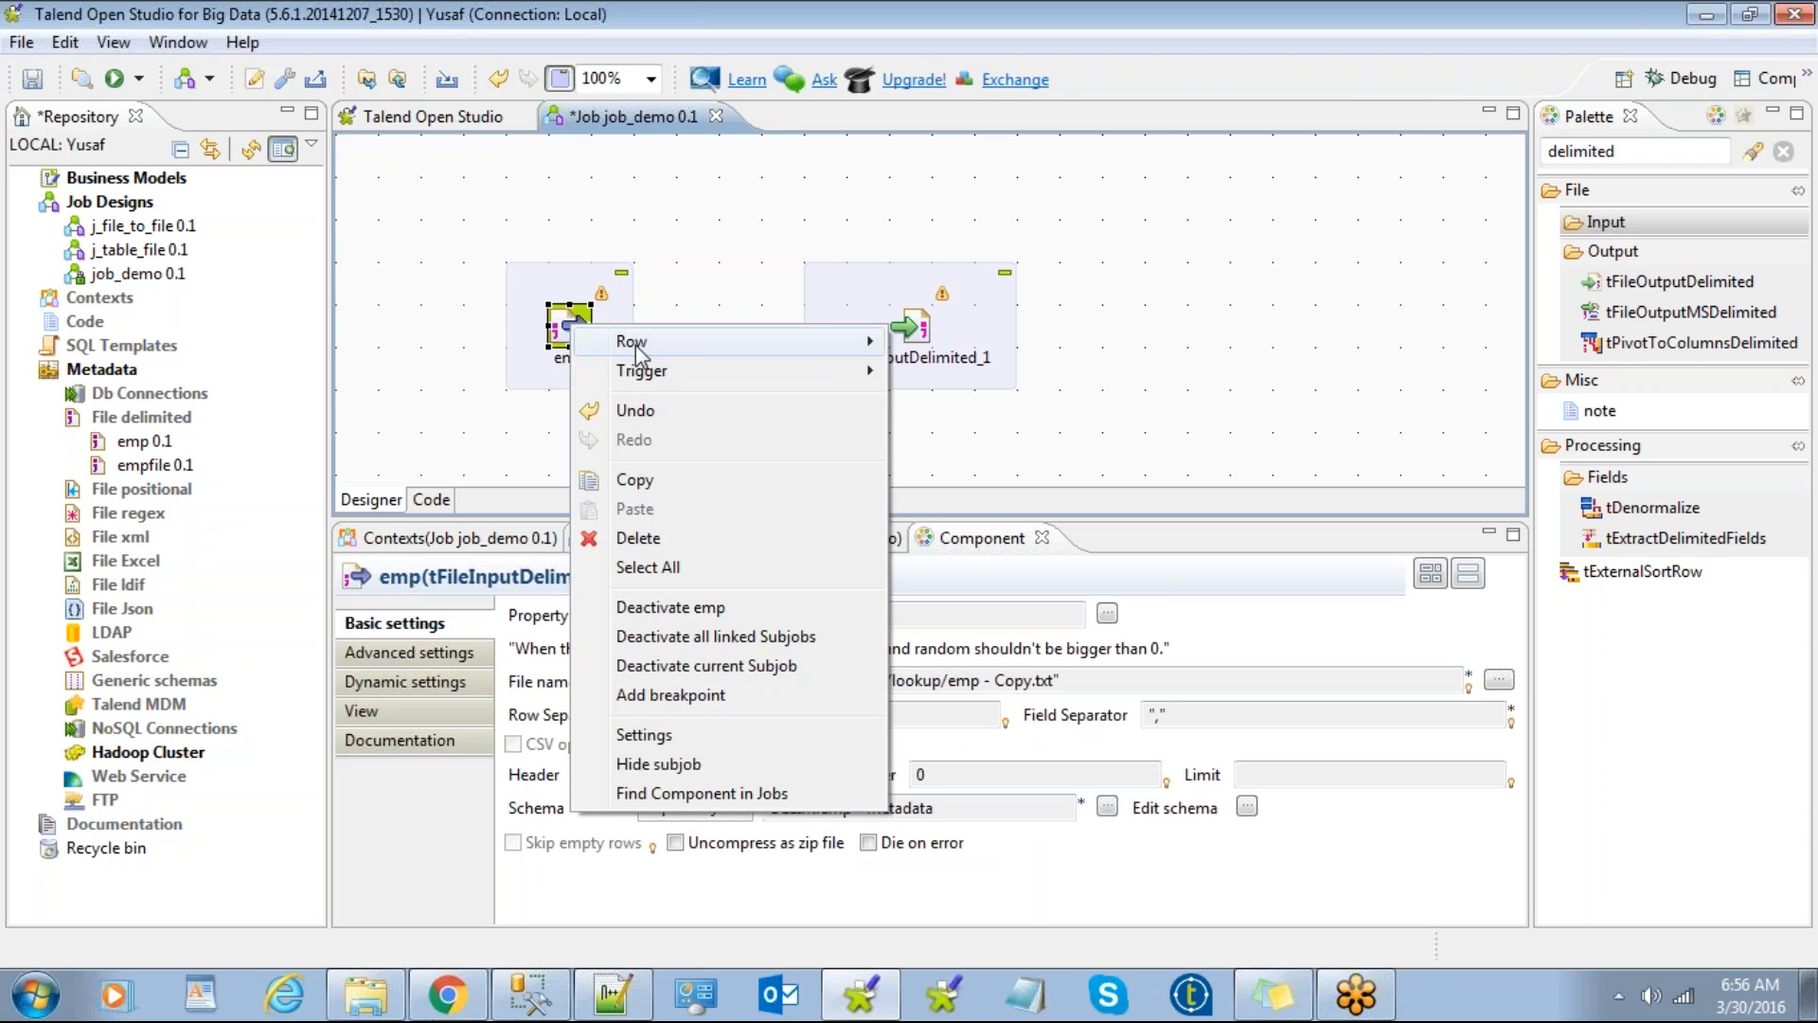
mouse_move(640, 350)
left_click(937, 343)
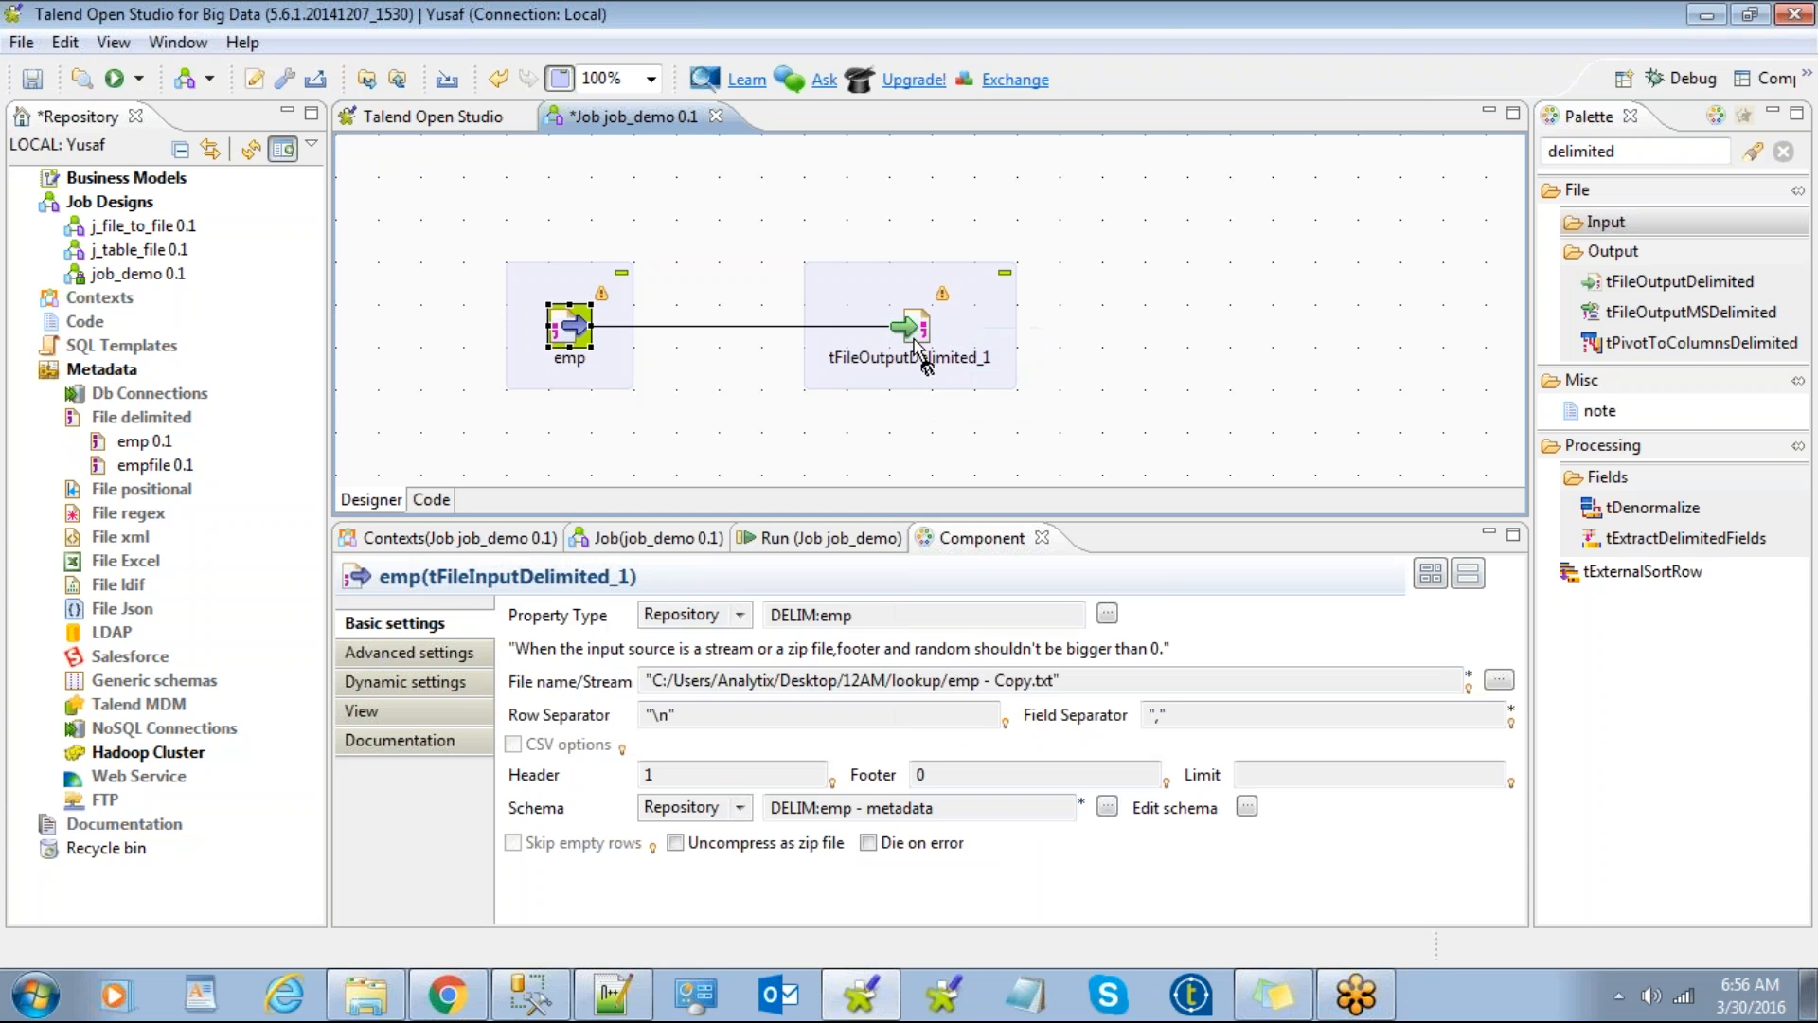
left_click(914, 343)
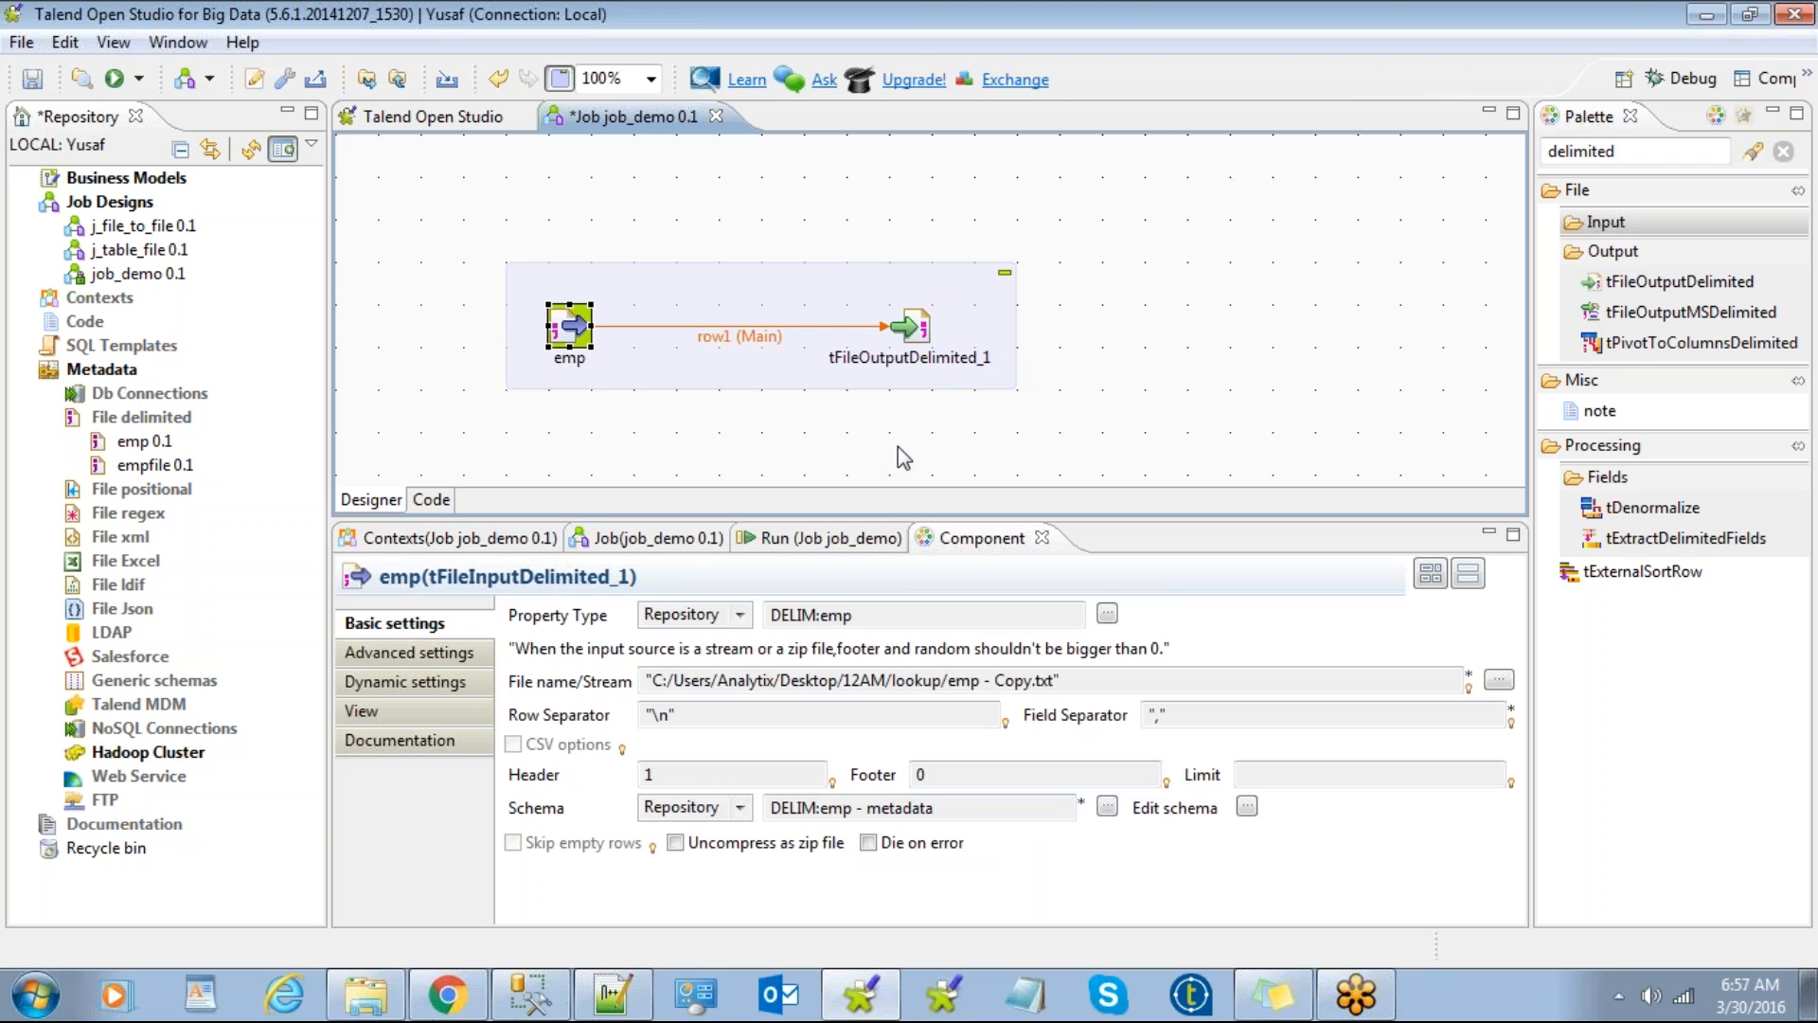
left_click(880, 328)
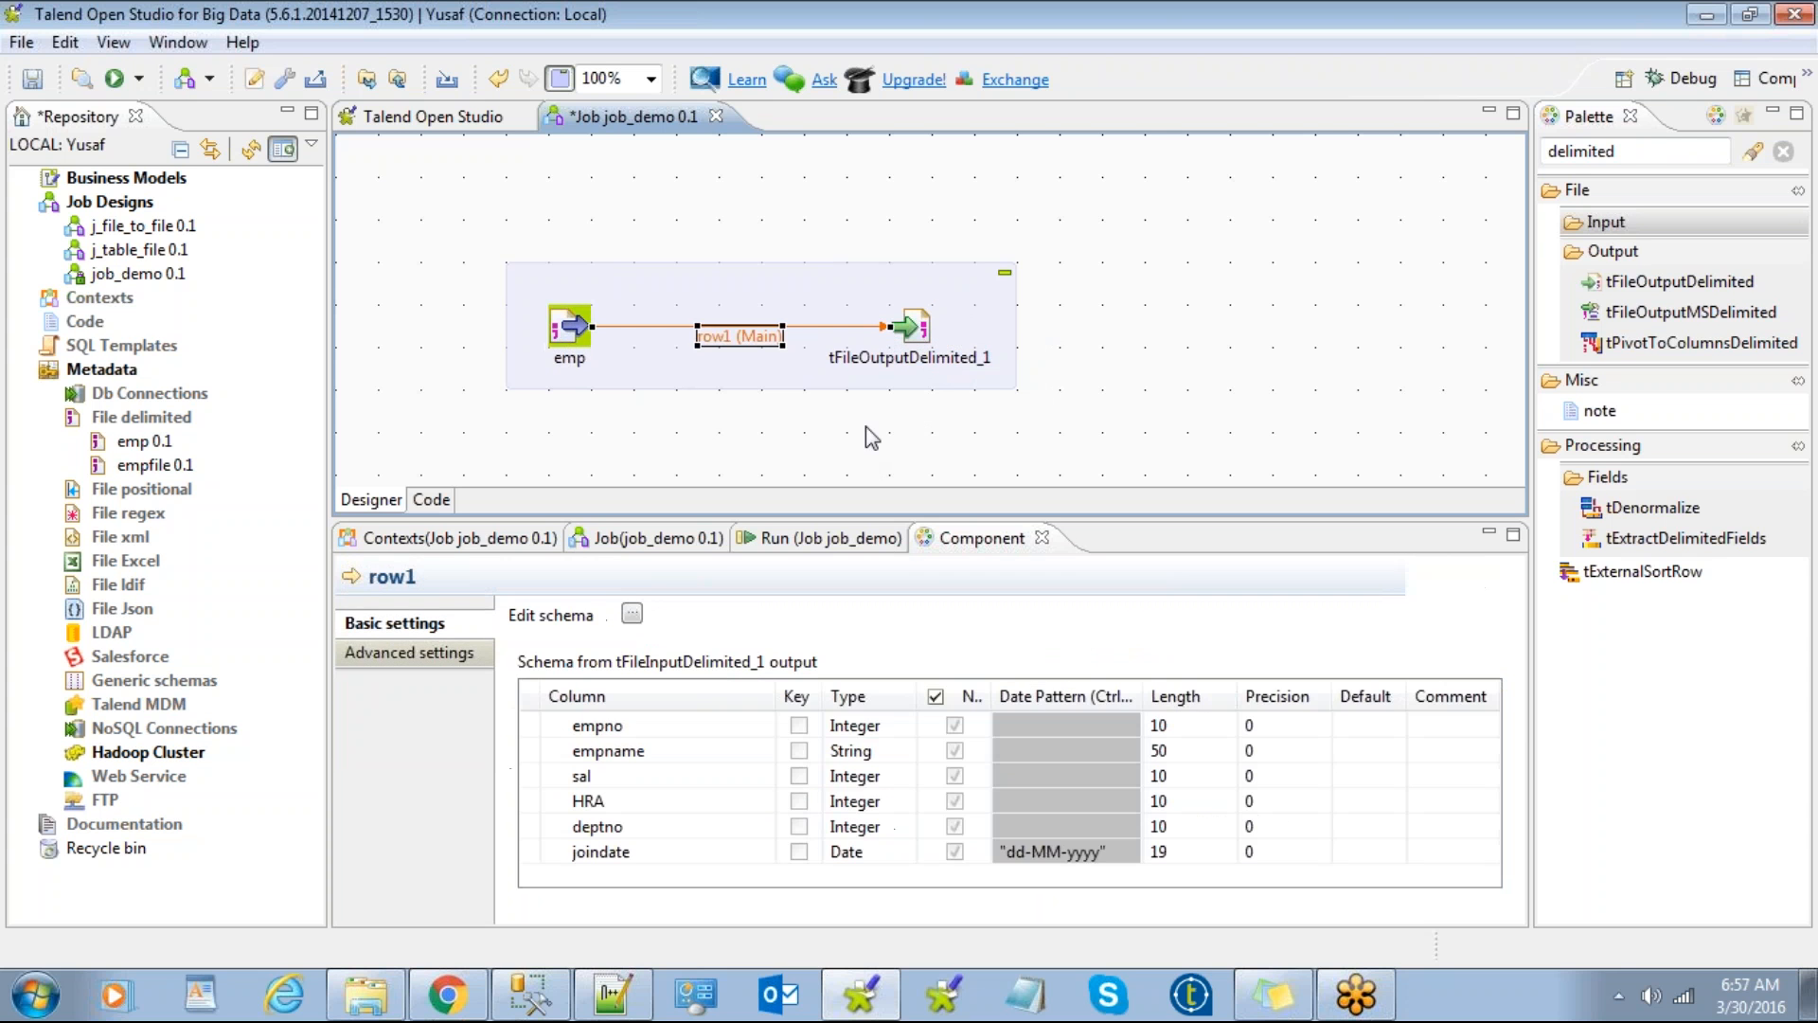
key("Delete")
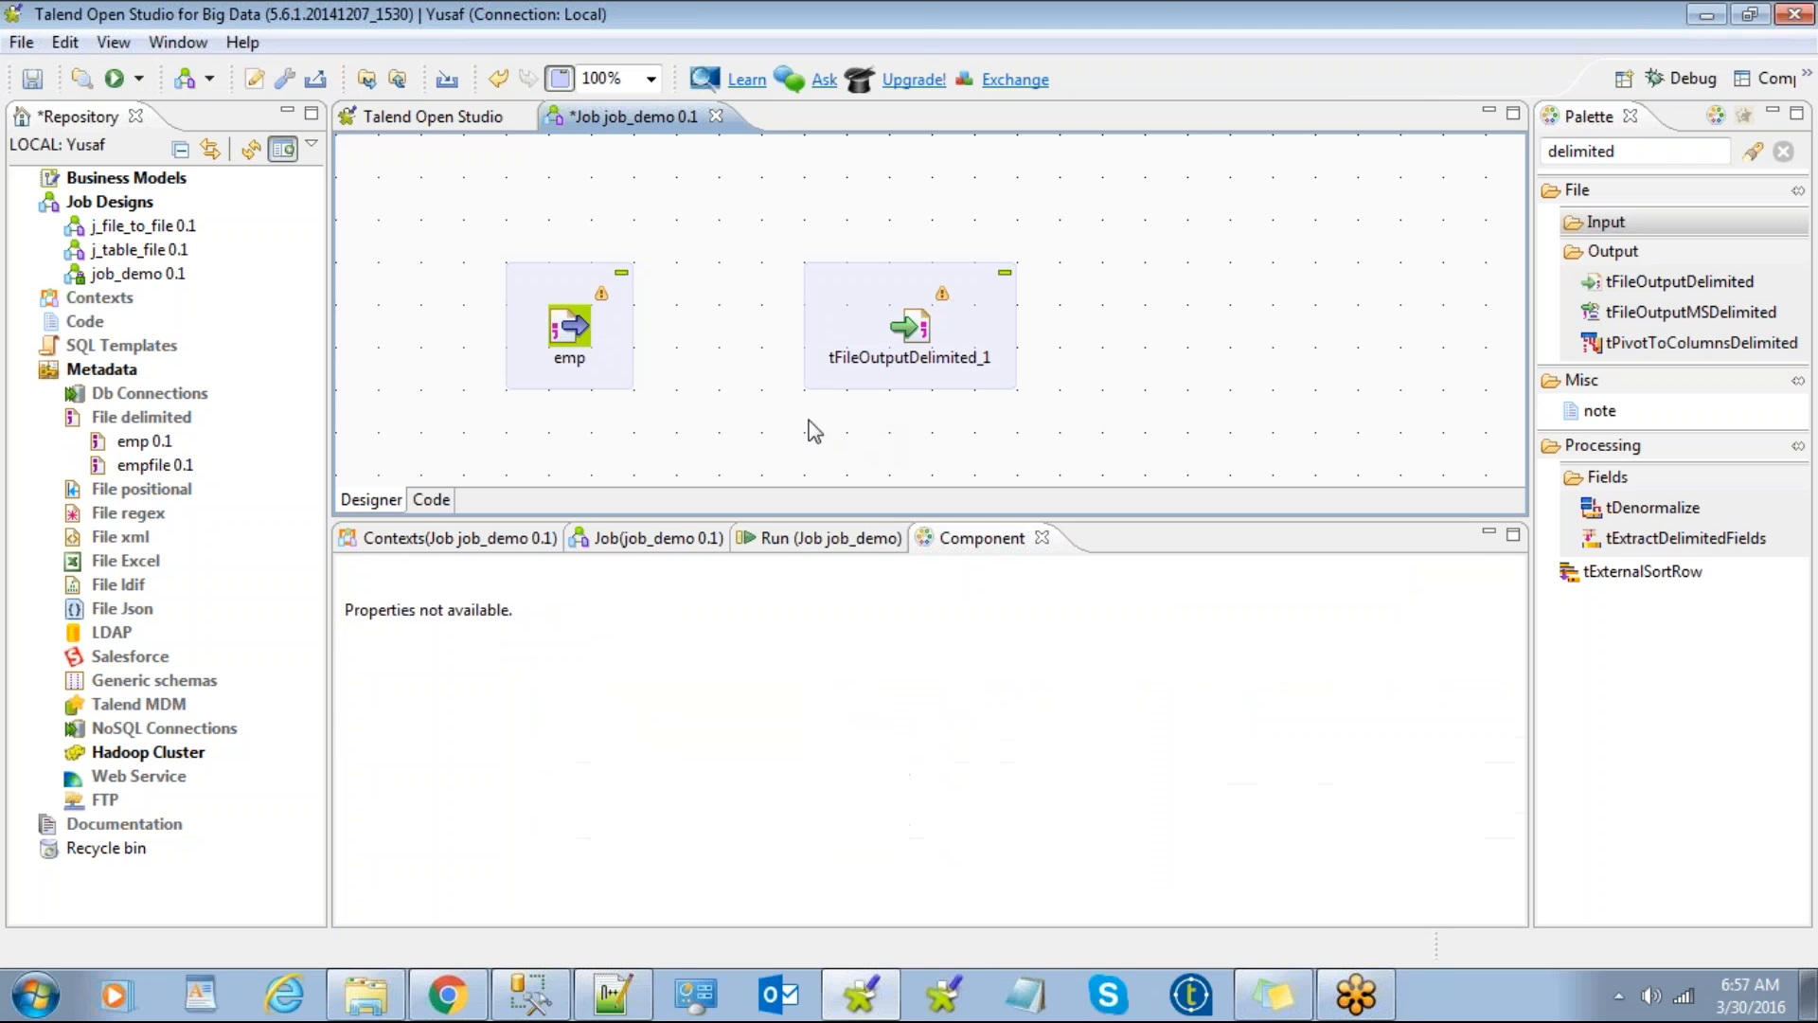
Step: Recreate the row1 (Main) link from emp to tFileOutputDelimited_1
left_click(573, 328)
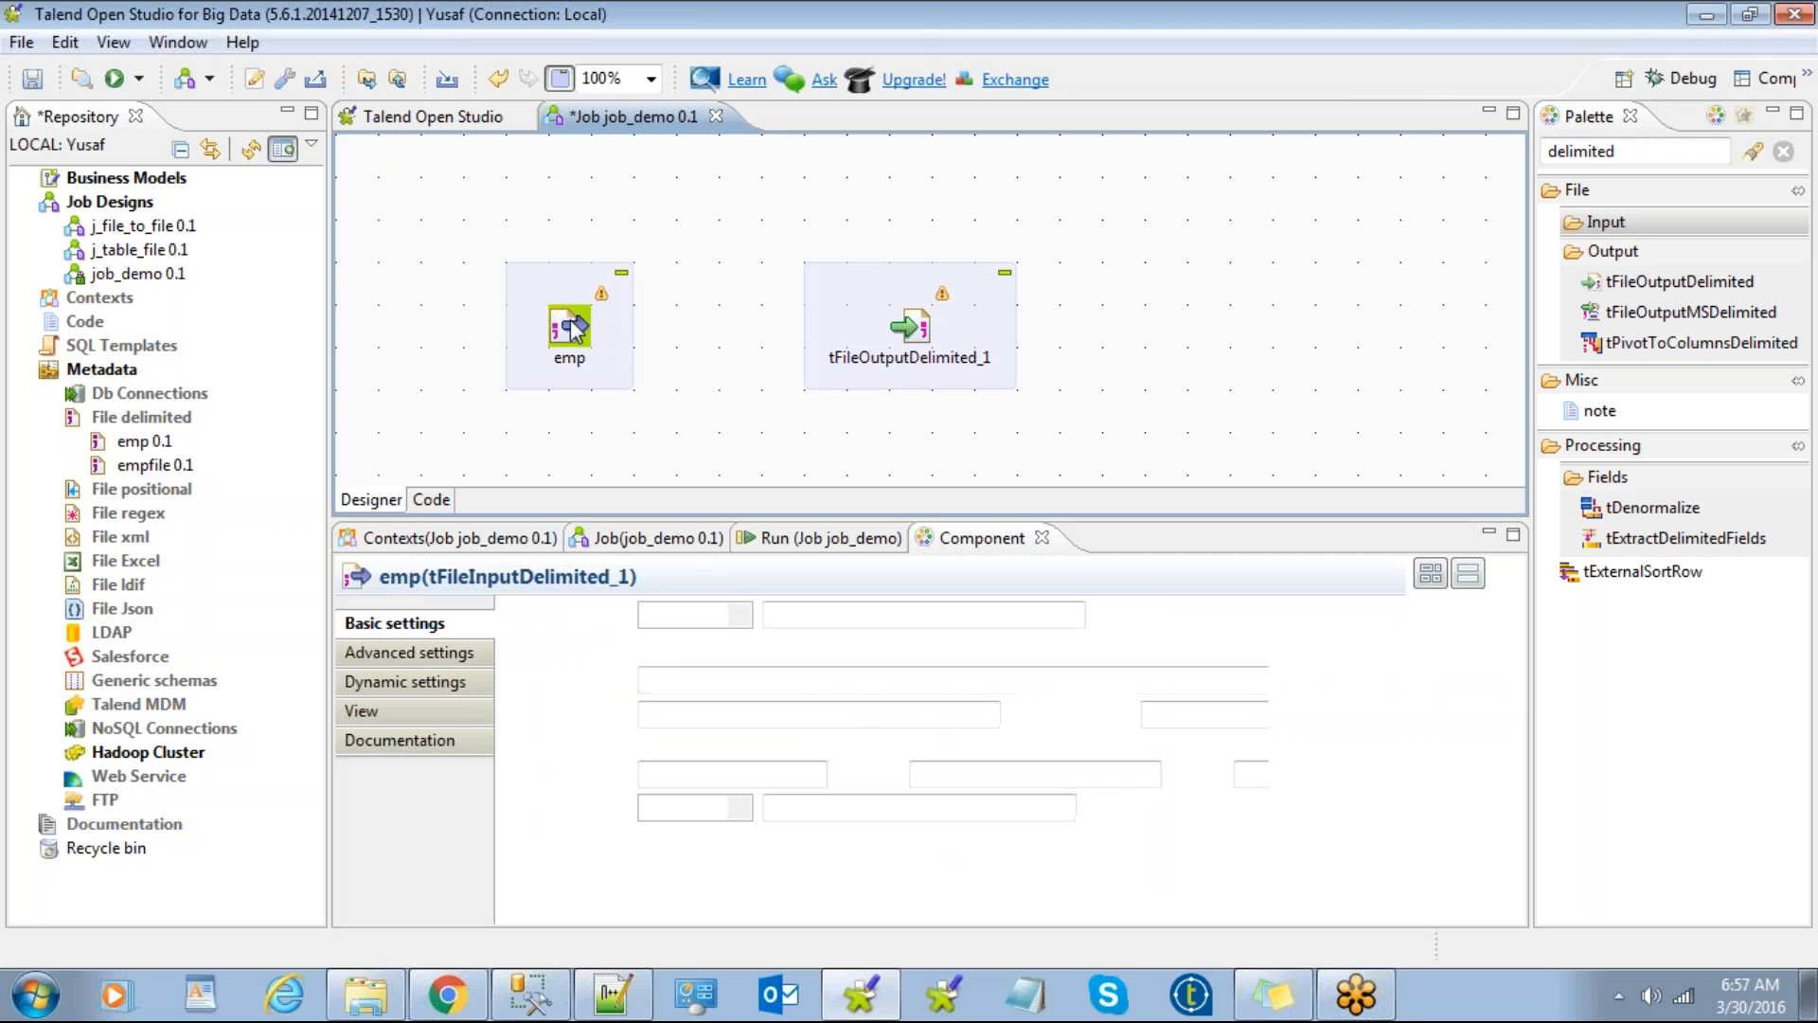
left_click(609, 417)
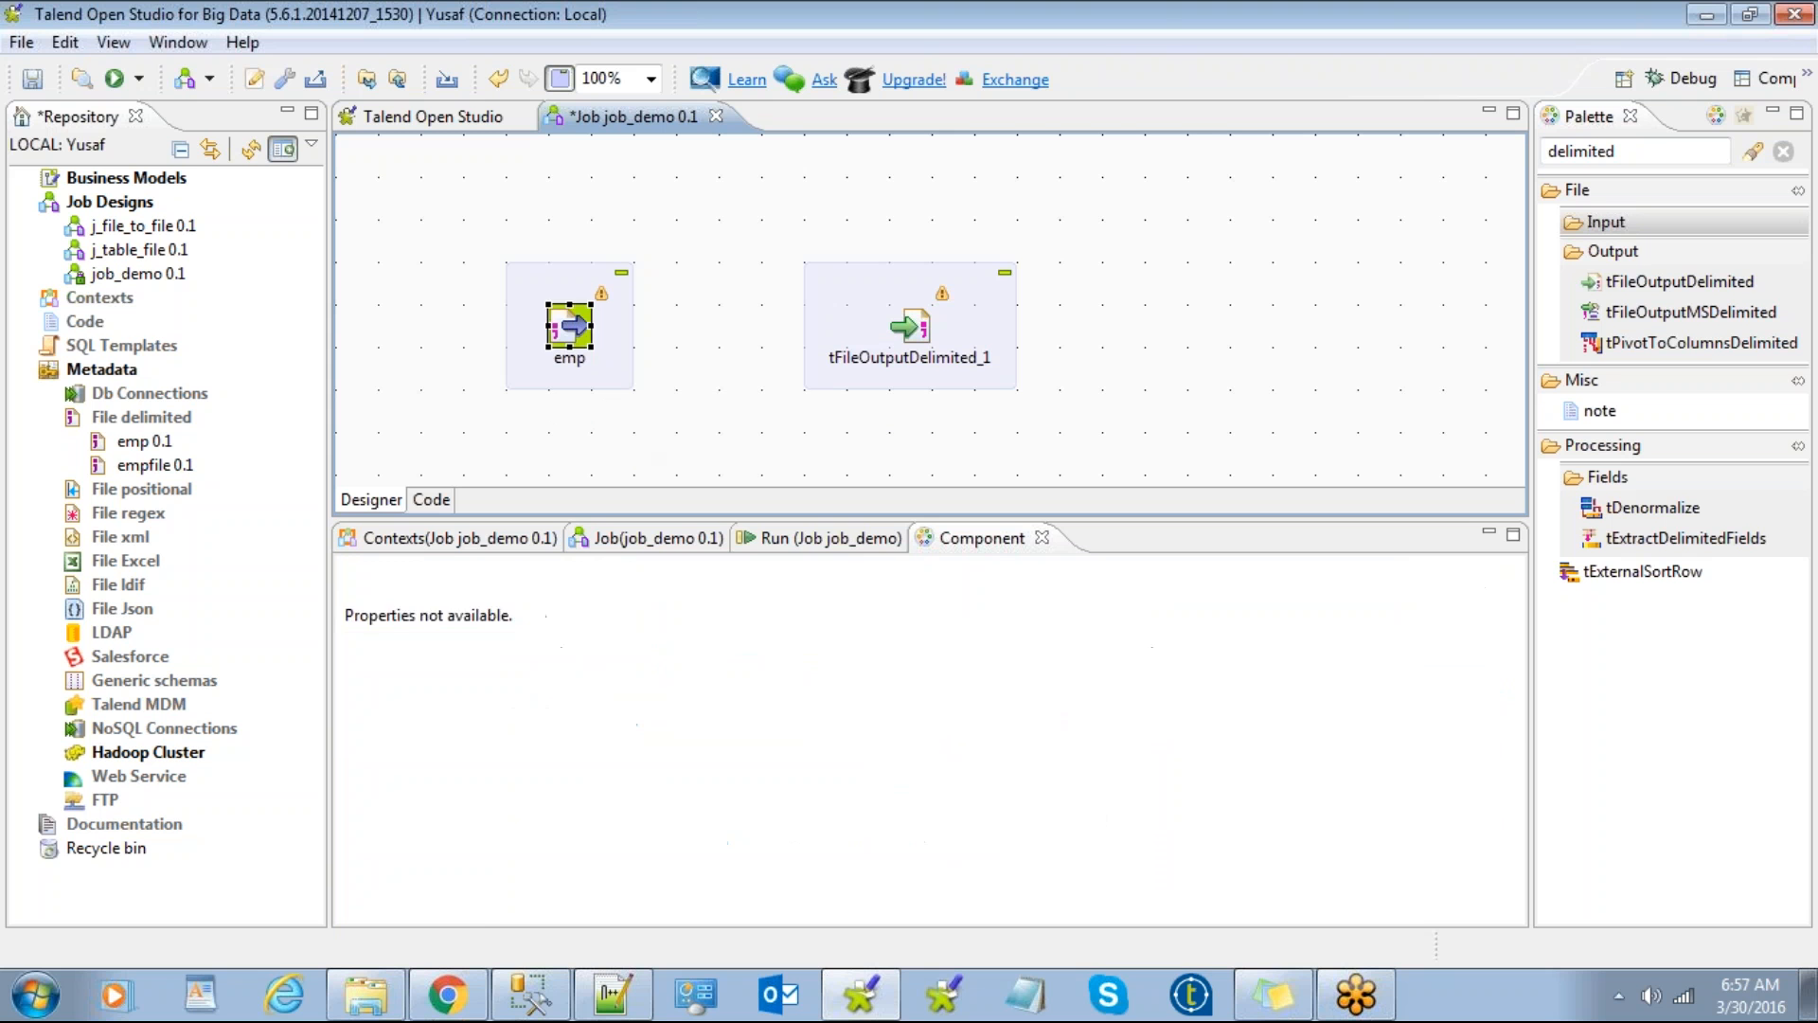
left_click(577, 330)
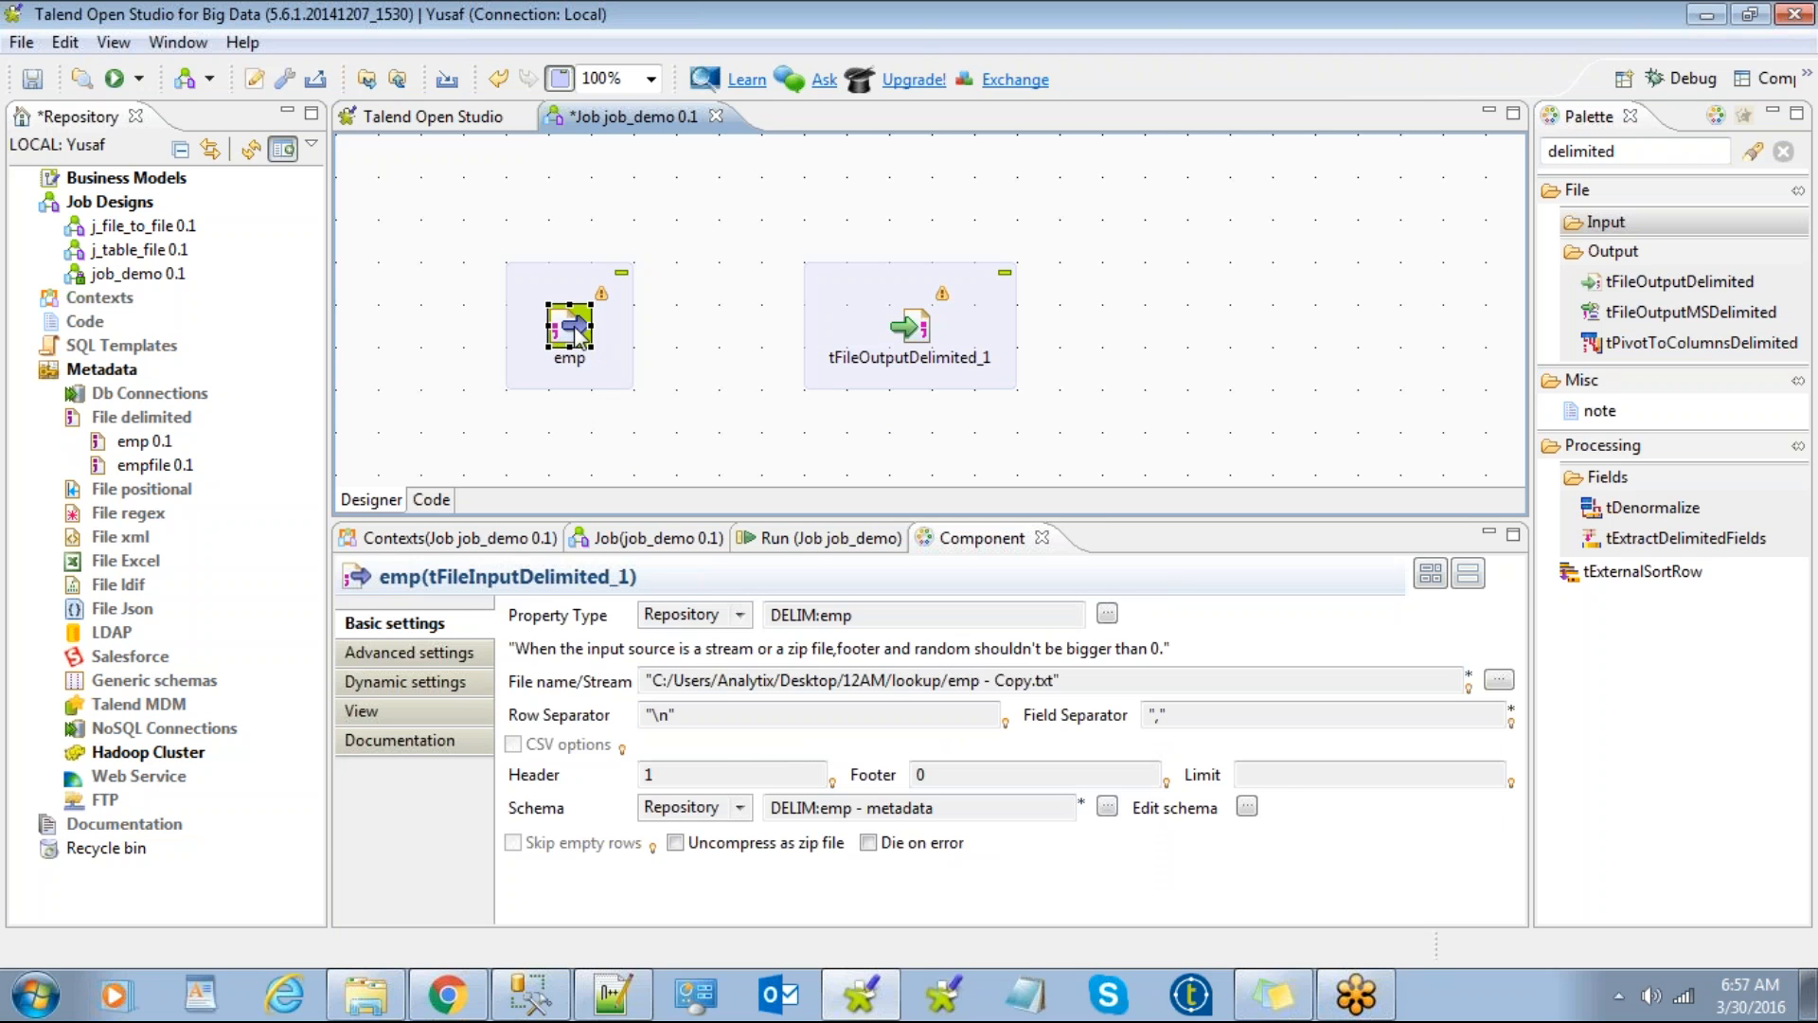
left_click(657, 373)
left_click(581, 316)
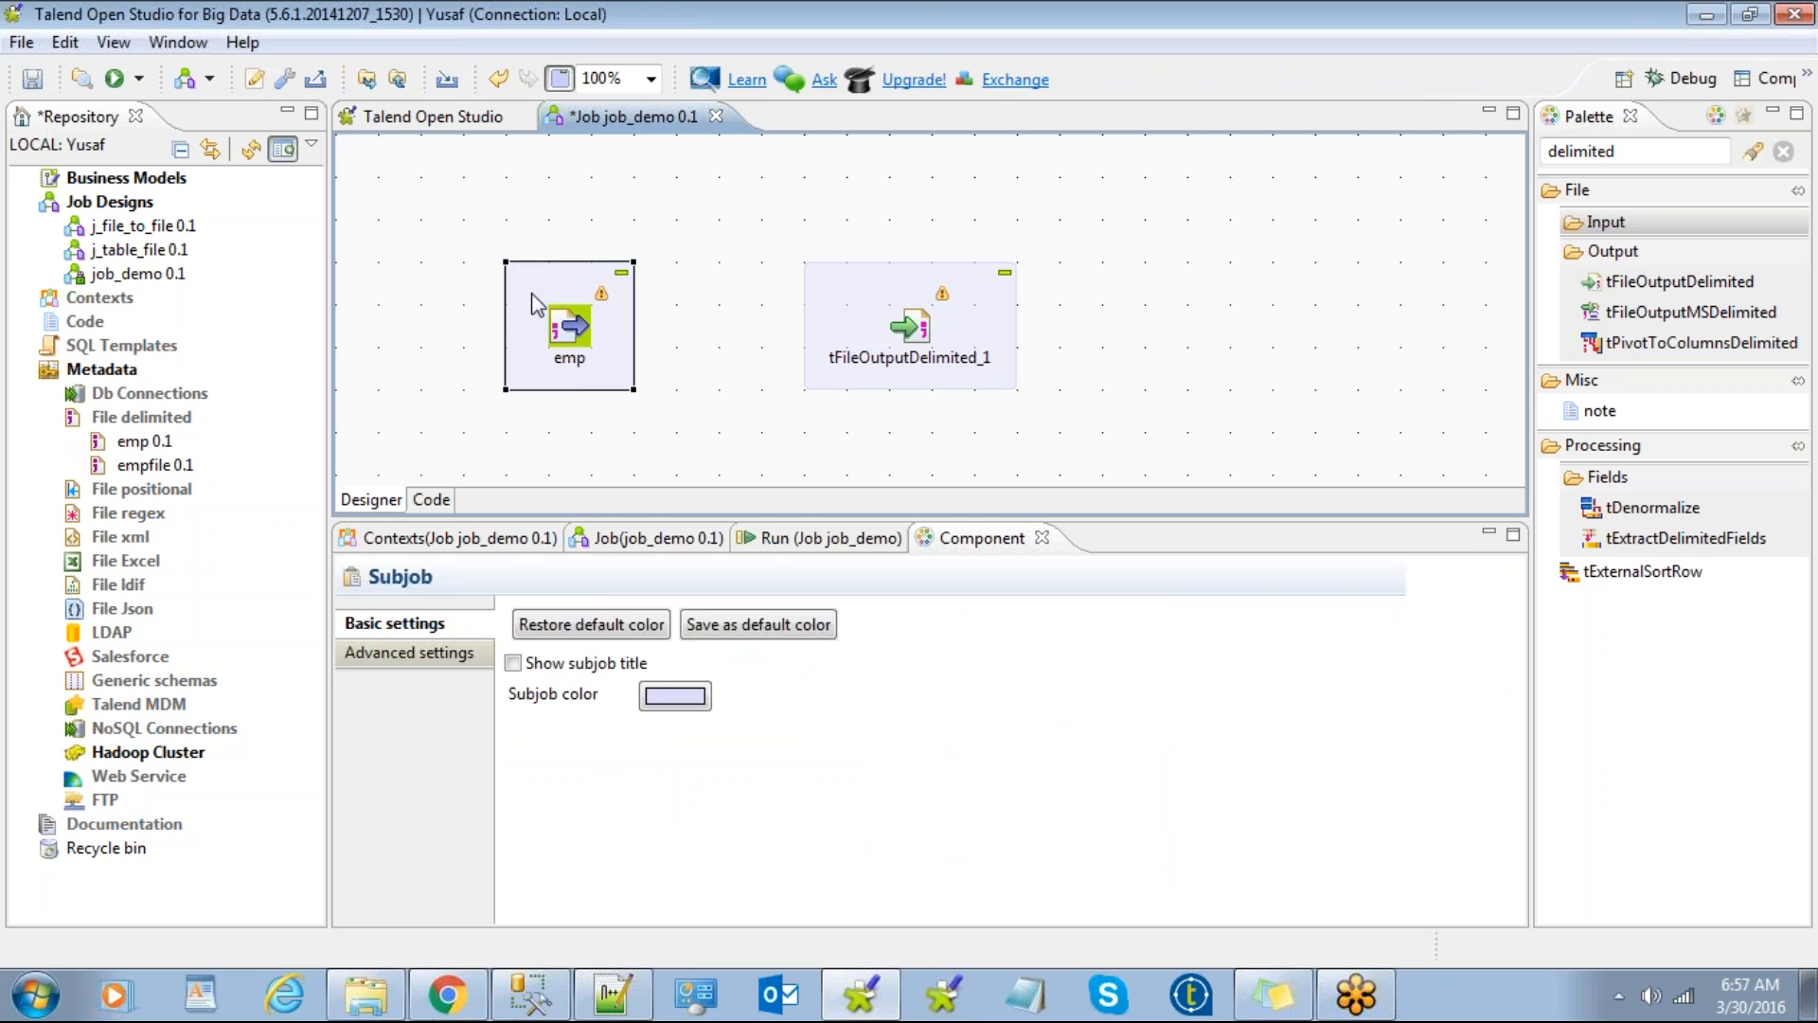
left_click(571, 333)
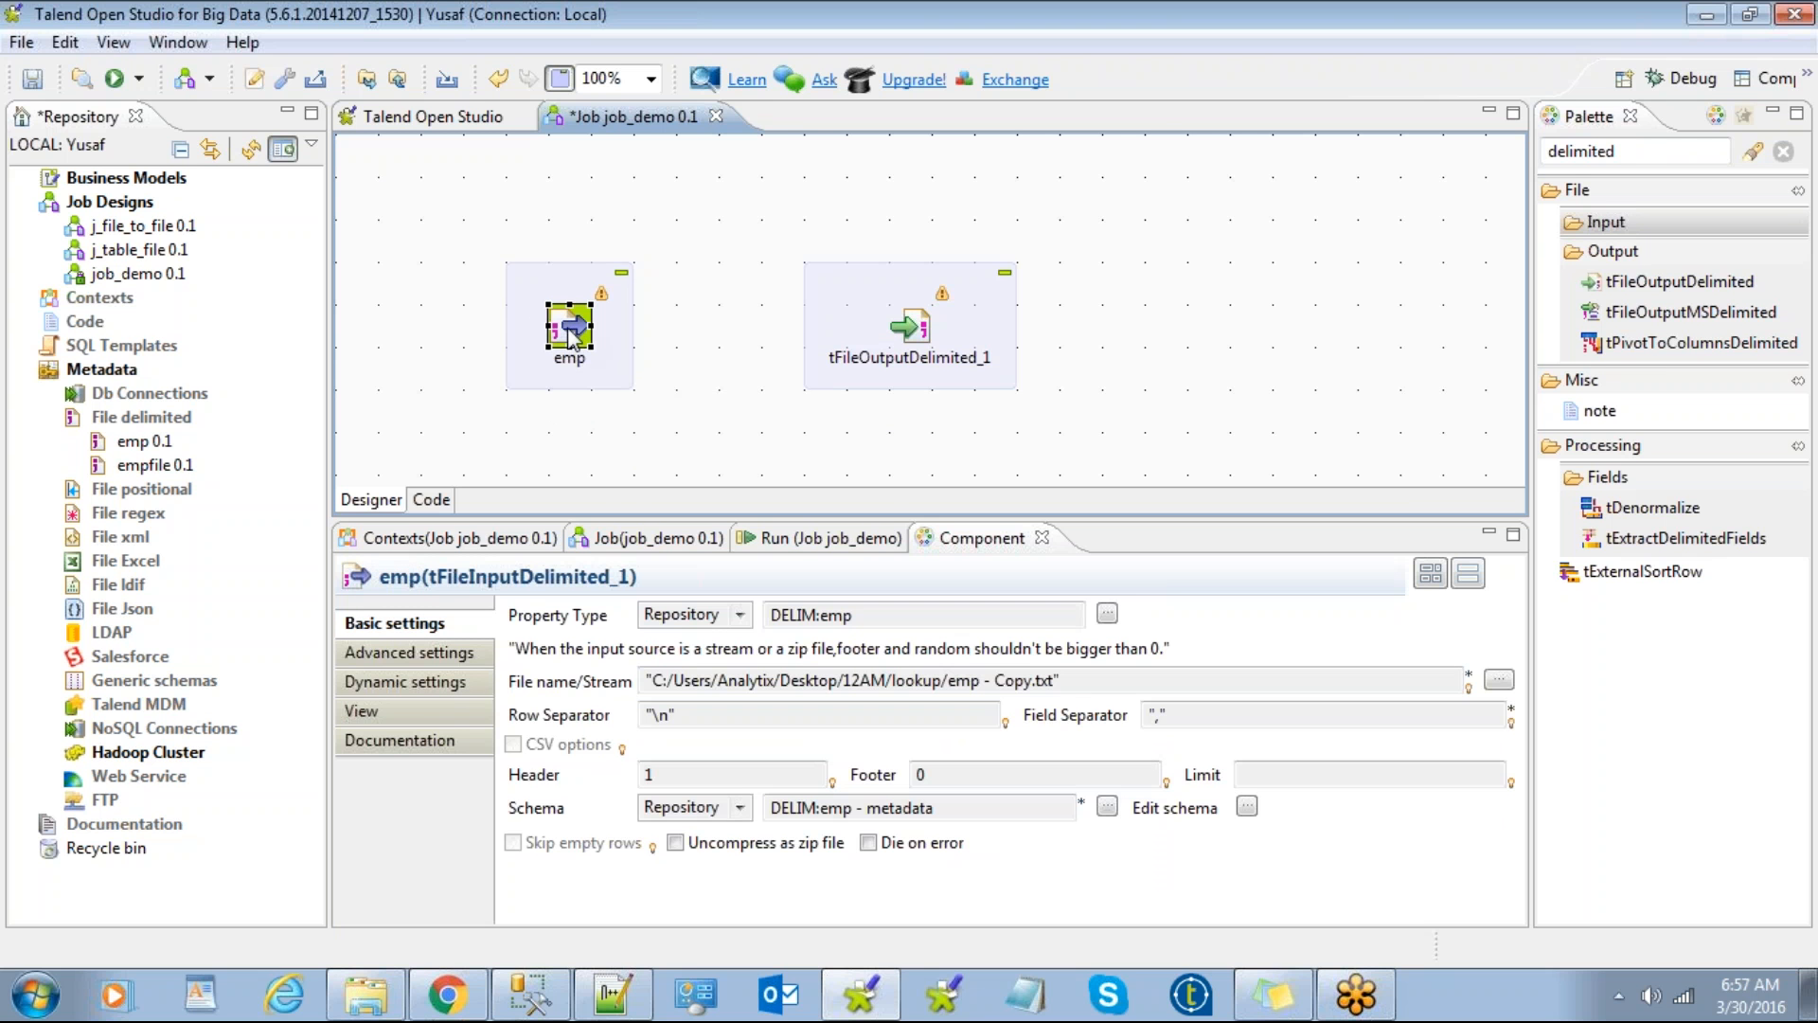
right_click(565, 336)
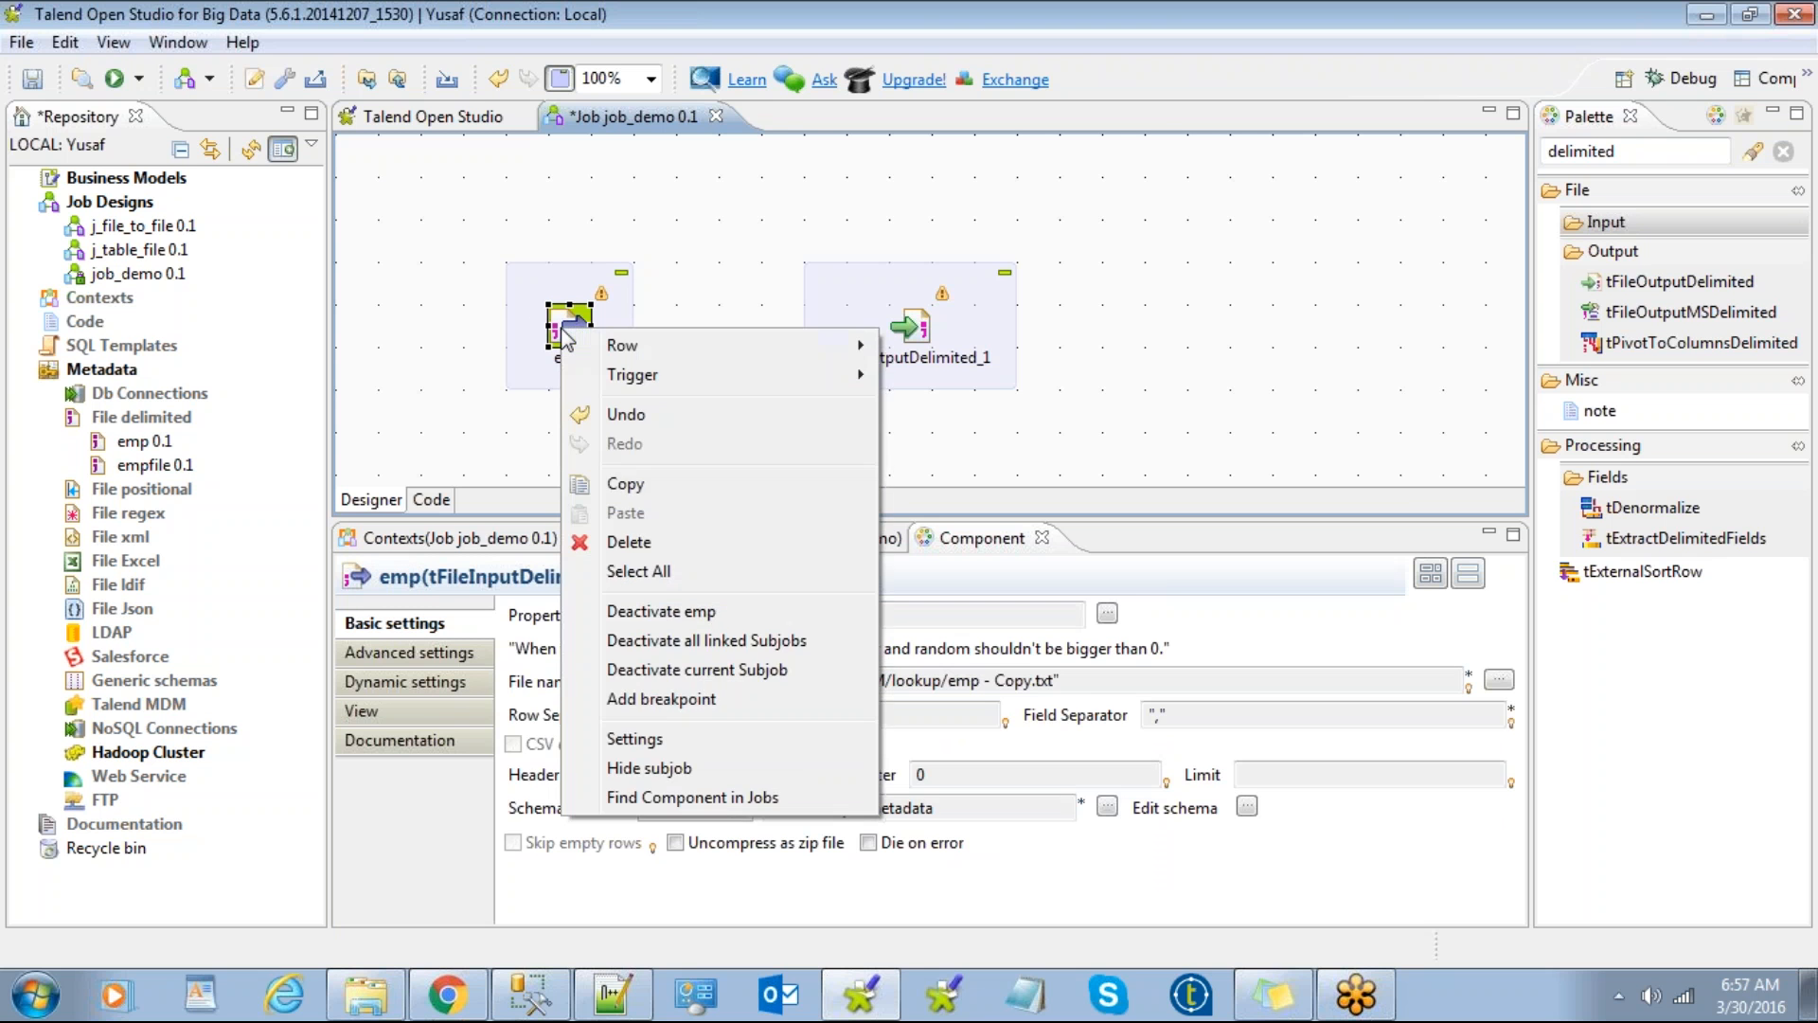
mouse_move(629, 345)
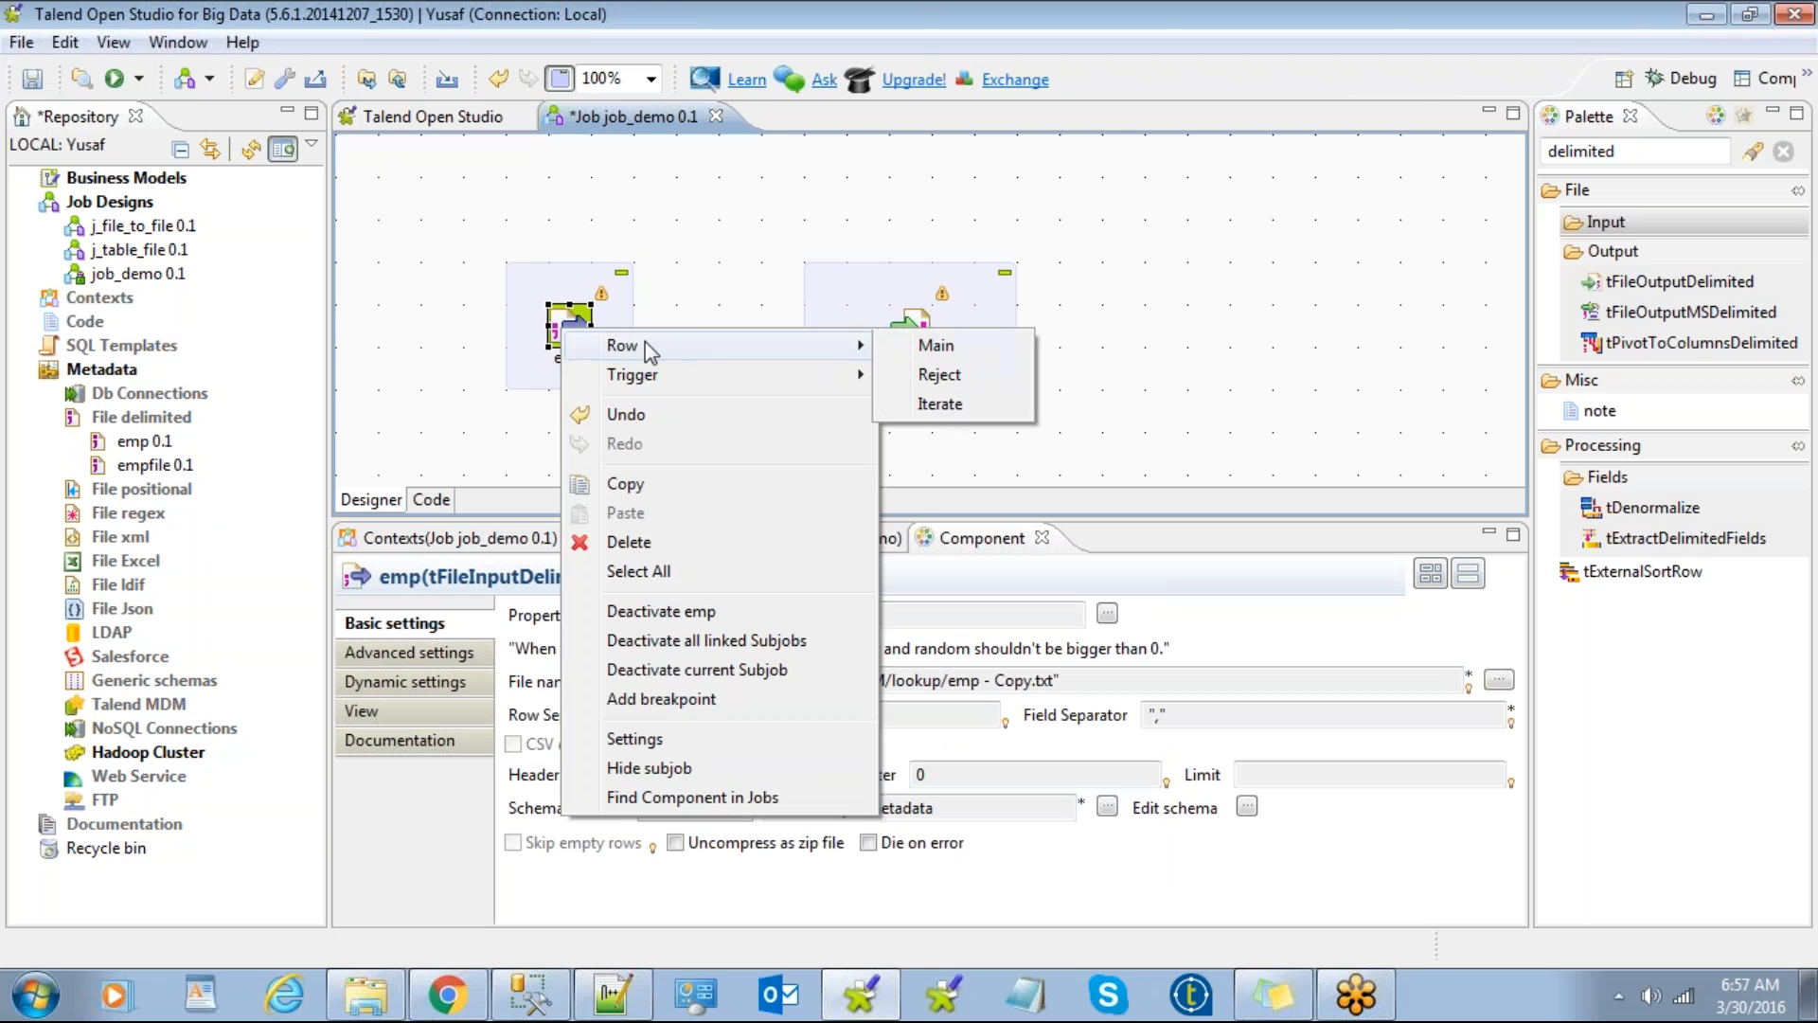
left_click(932, 345)
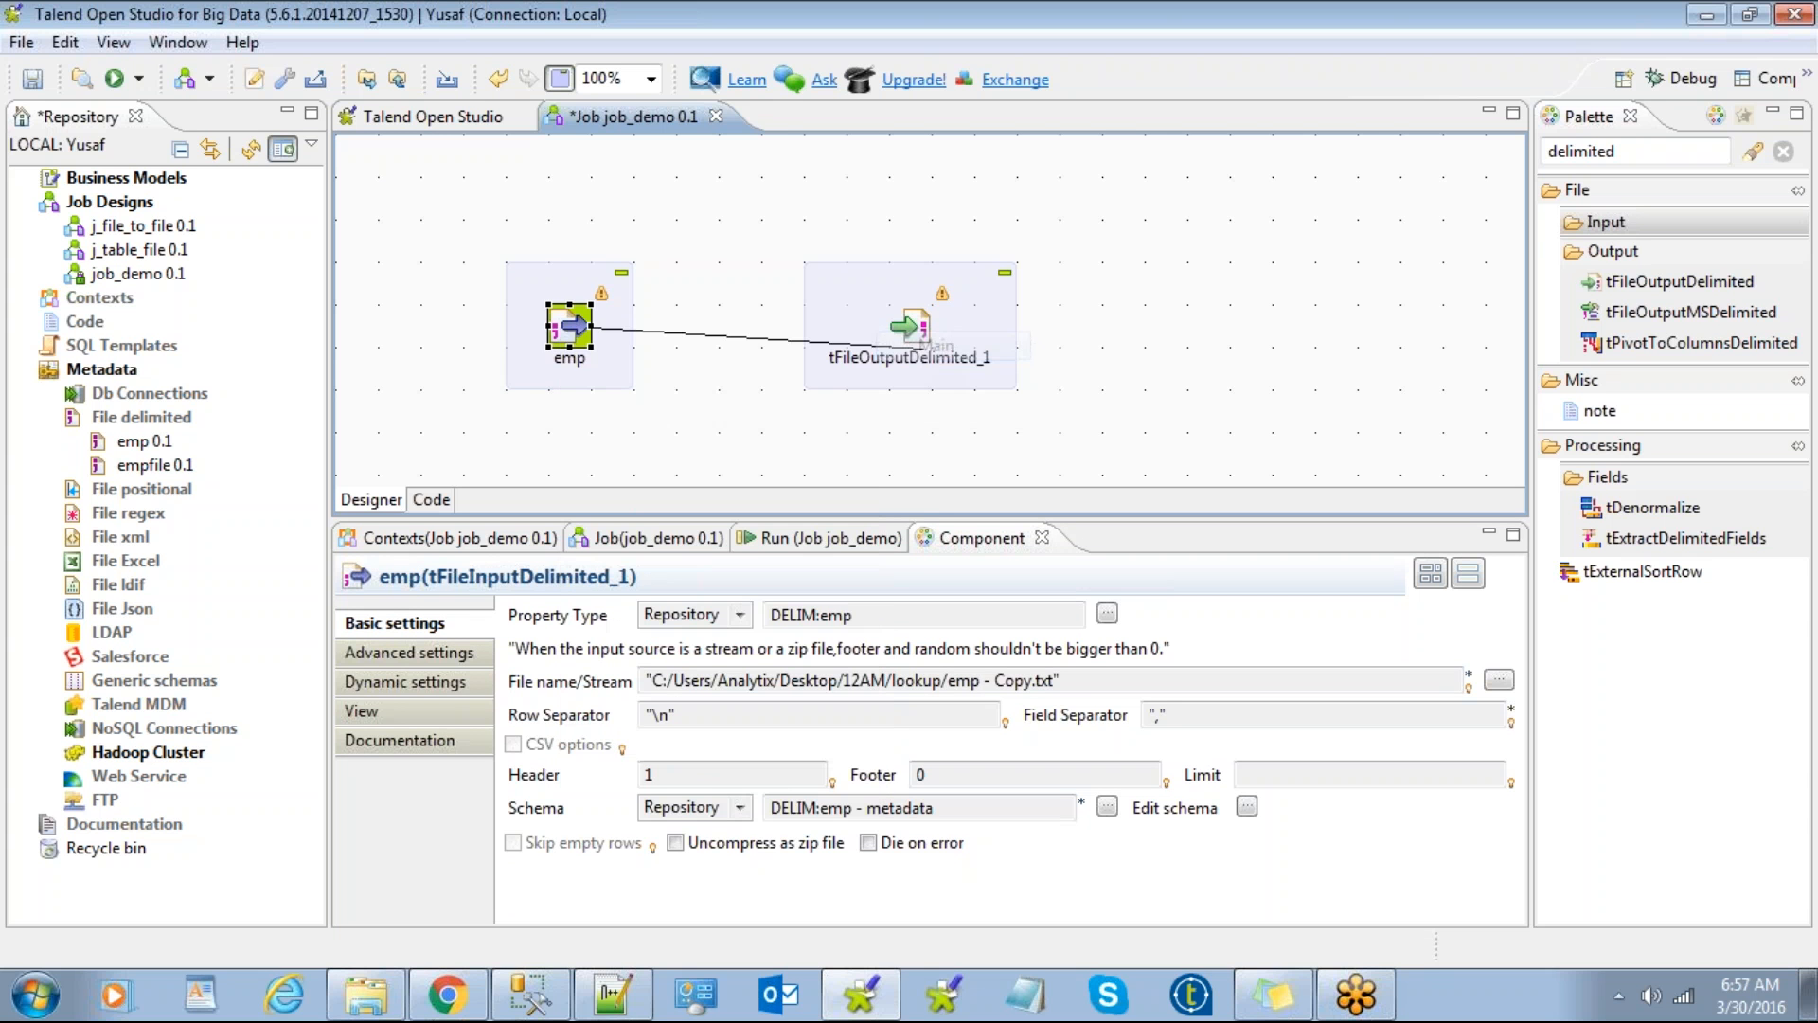
left_click(916, 338)
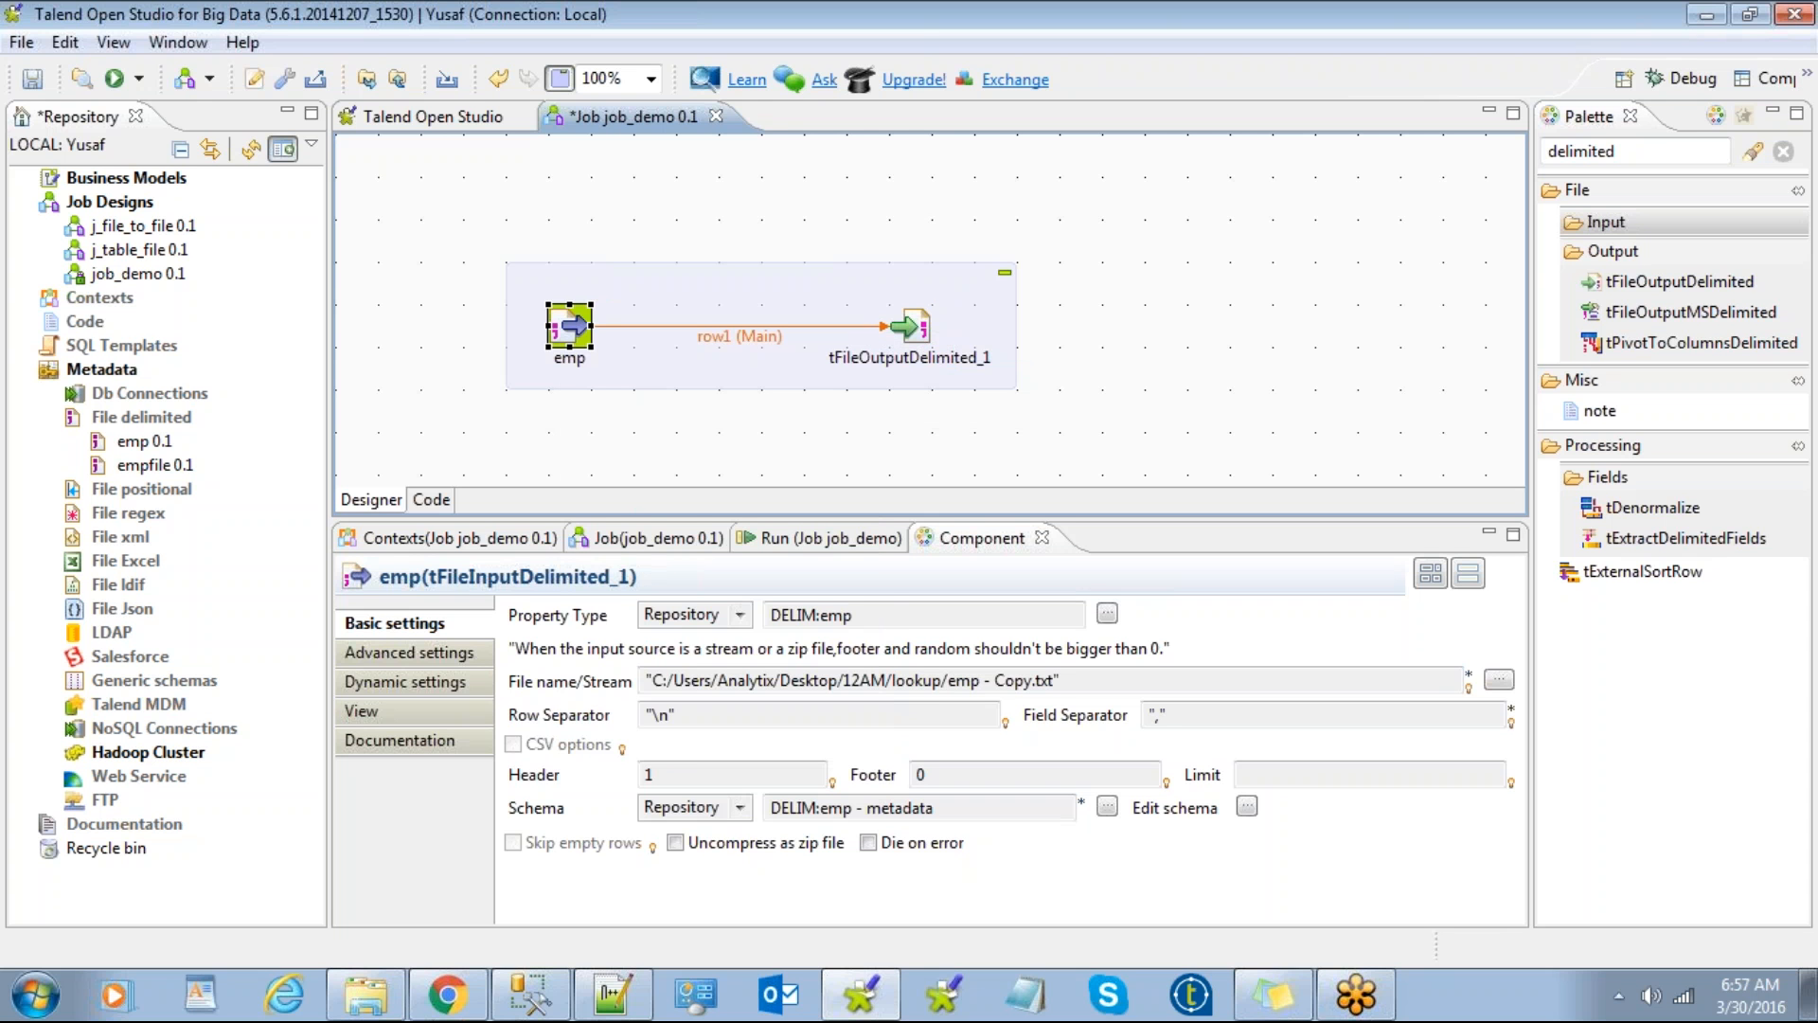
left_click(673, 426)
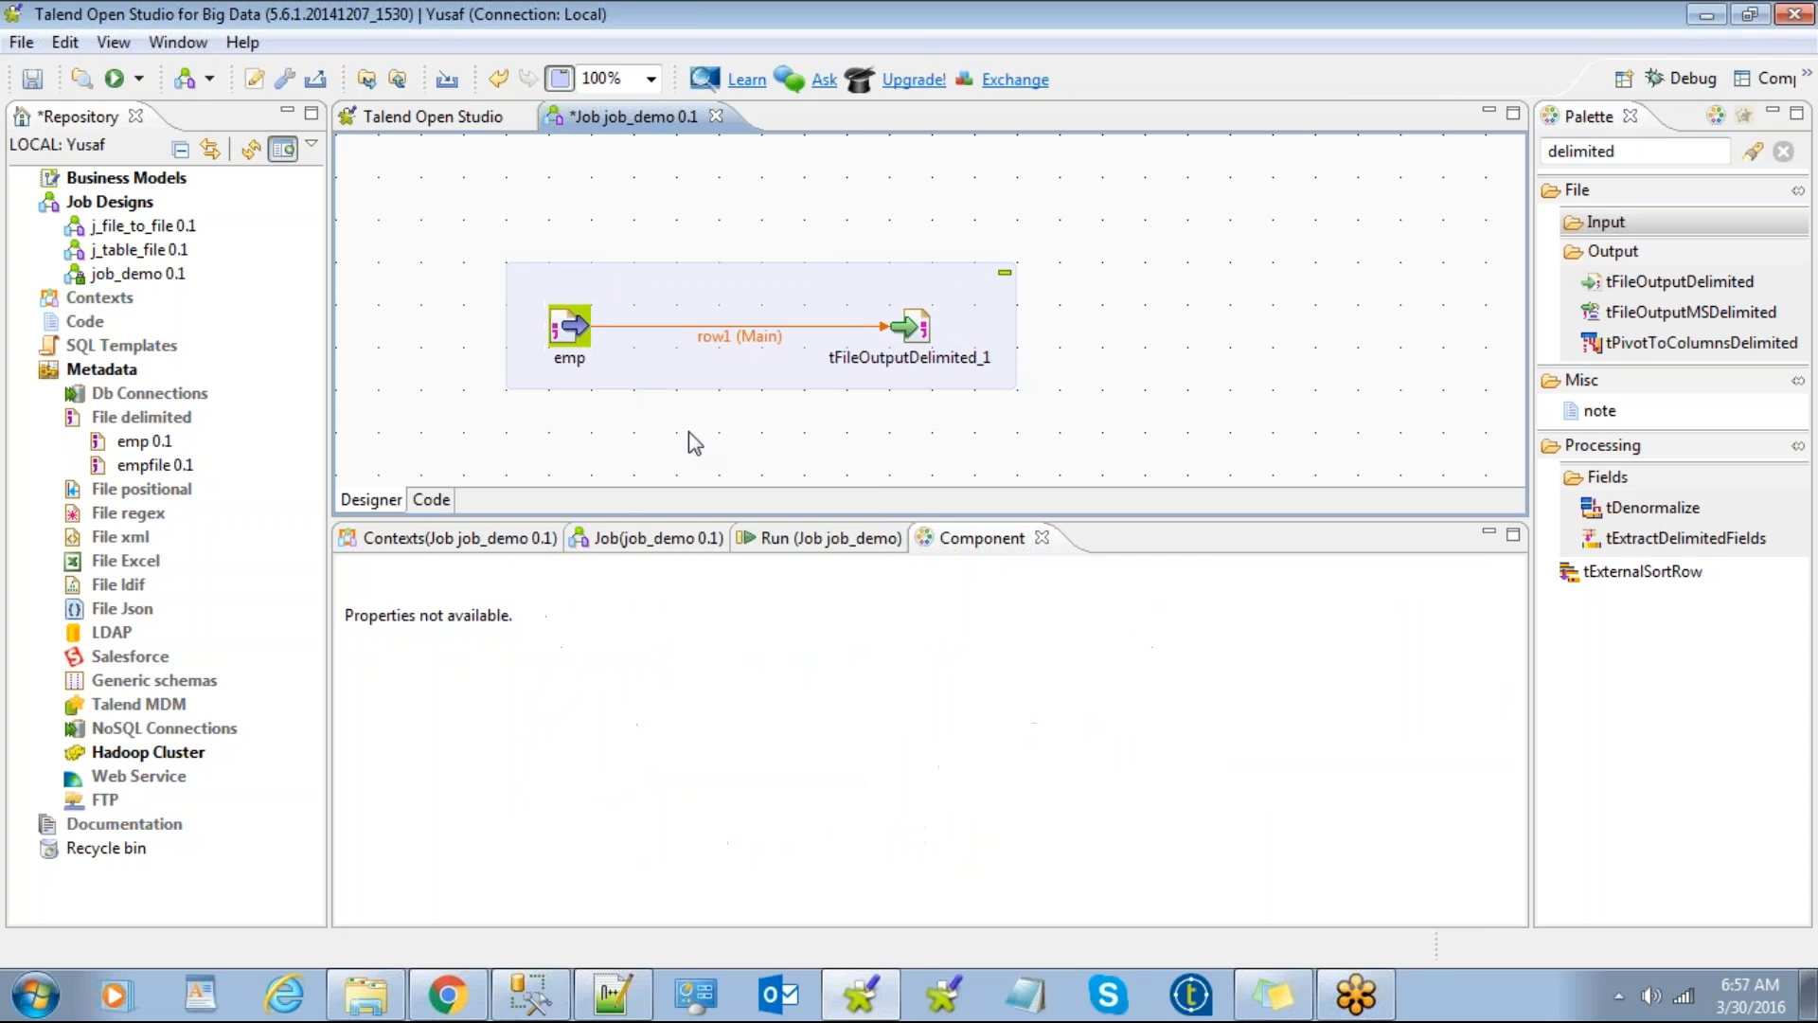
left_click(925, 328)
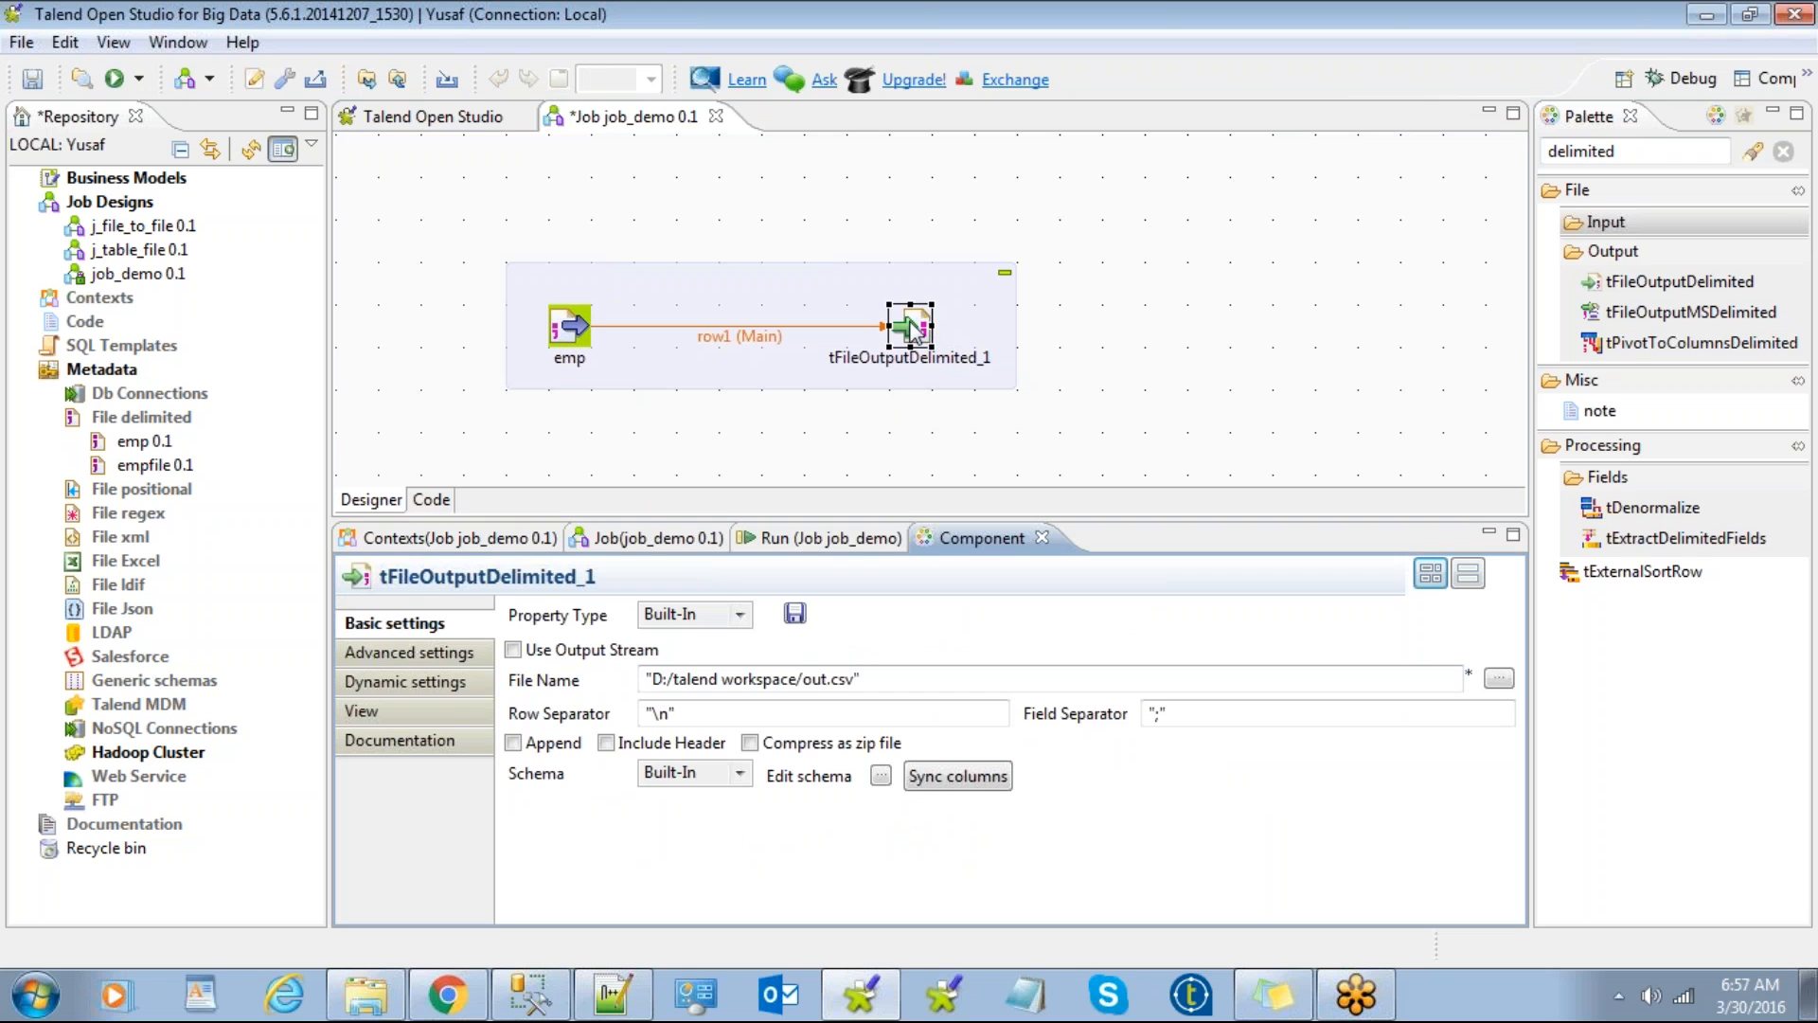
left_click_drag(863, 679, 471, 701)
key("Tab")
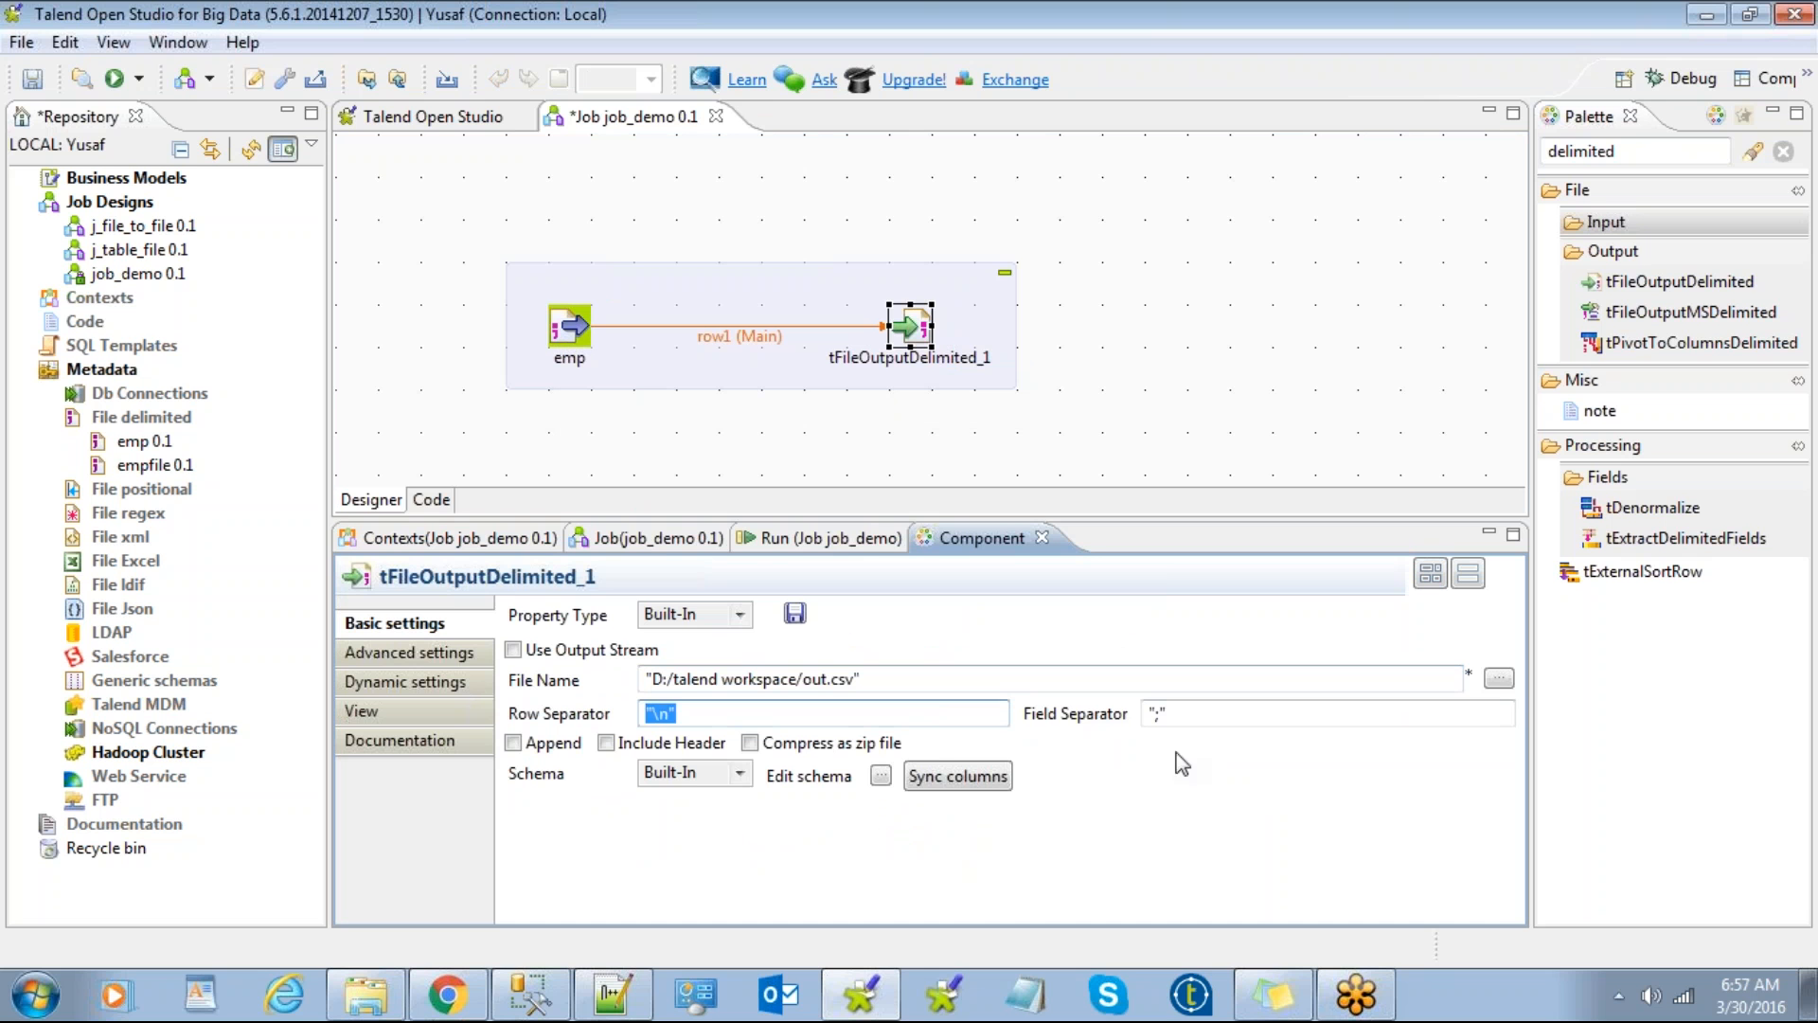
key("Tab")
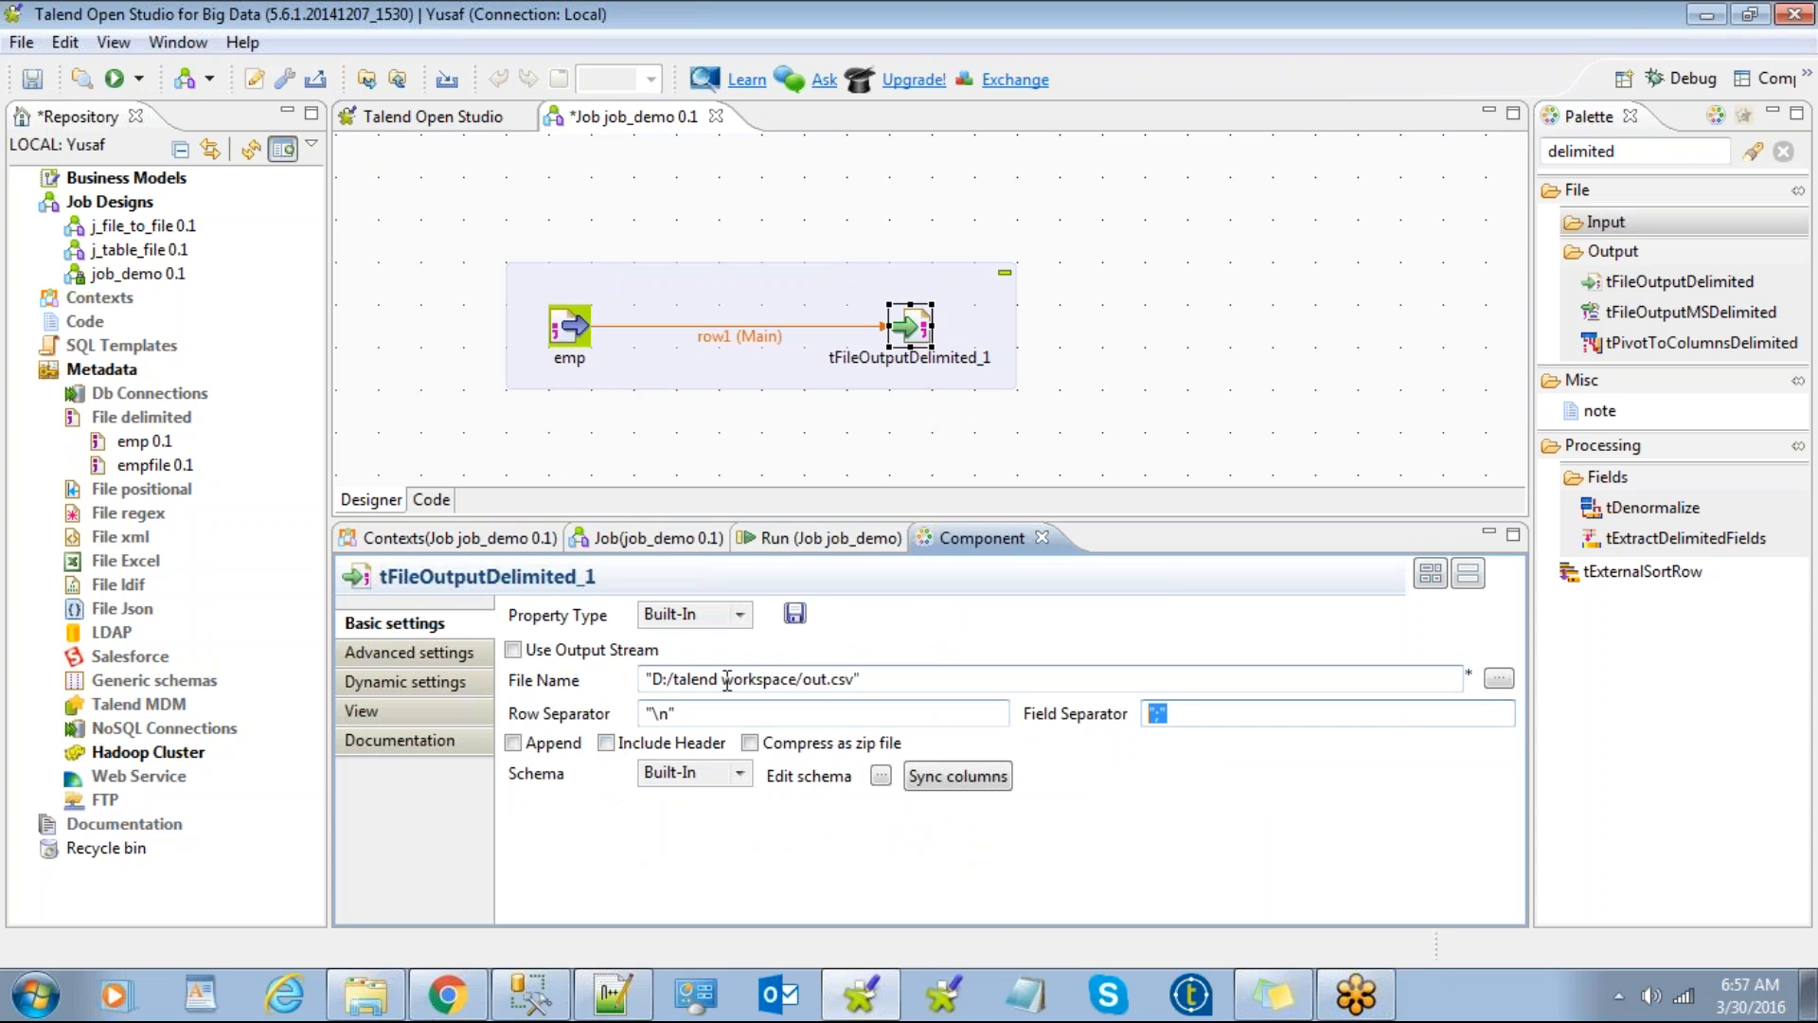
left_click(1499, 678)
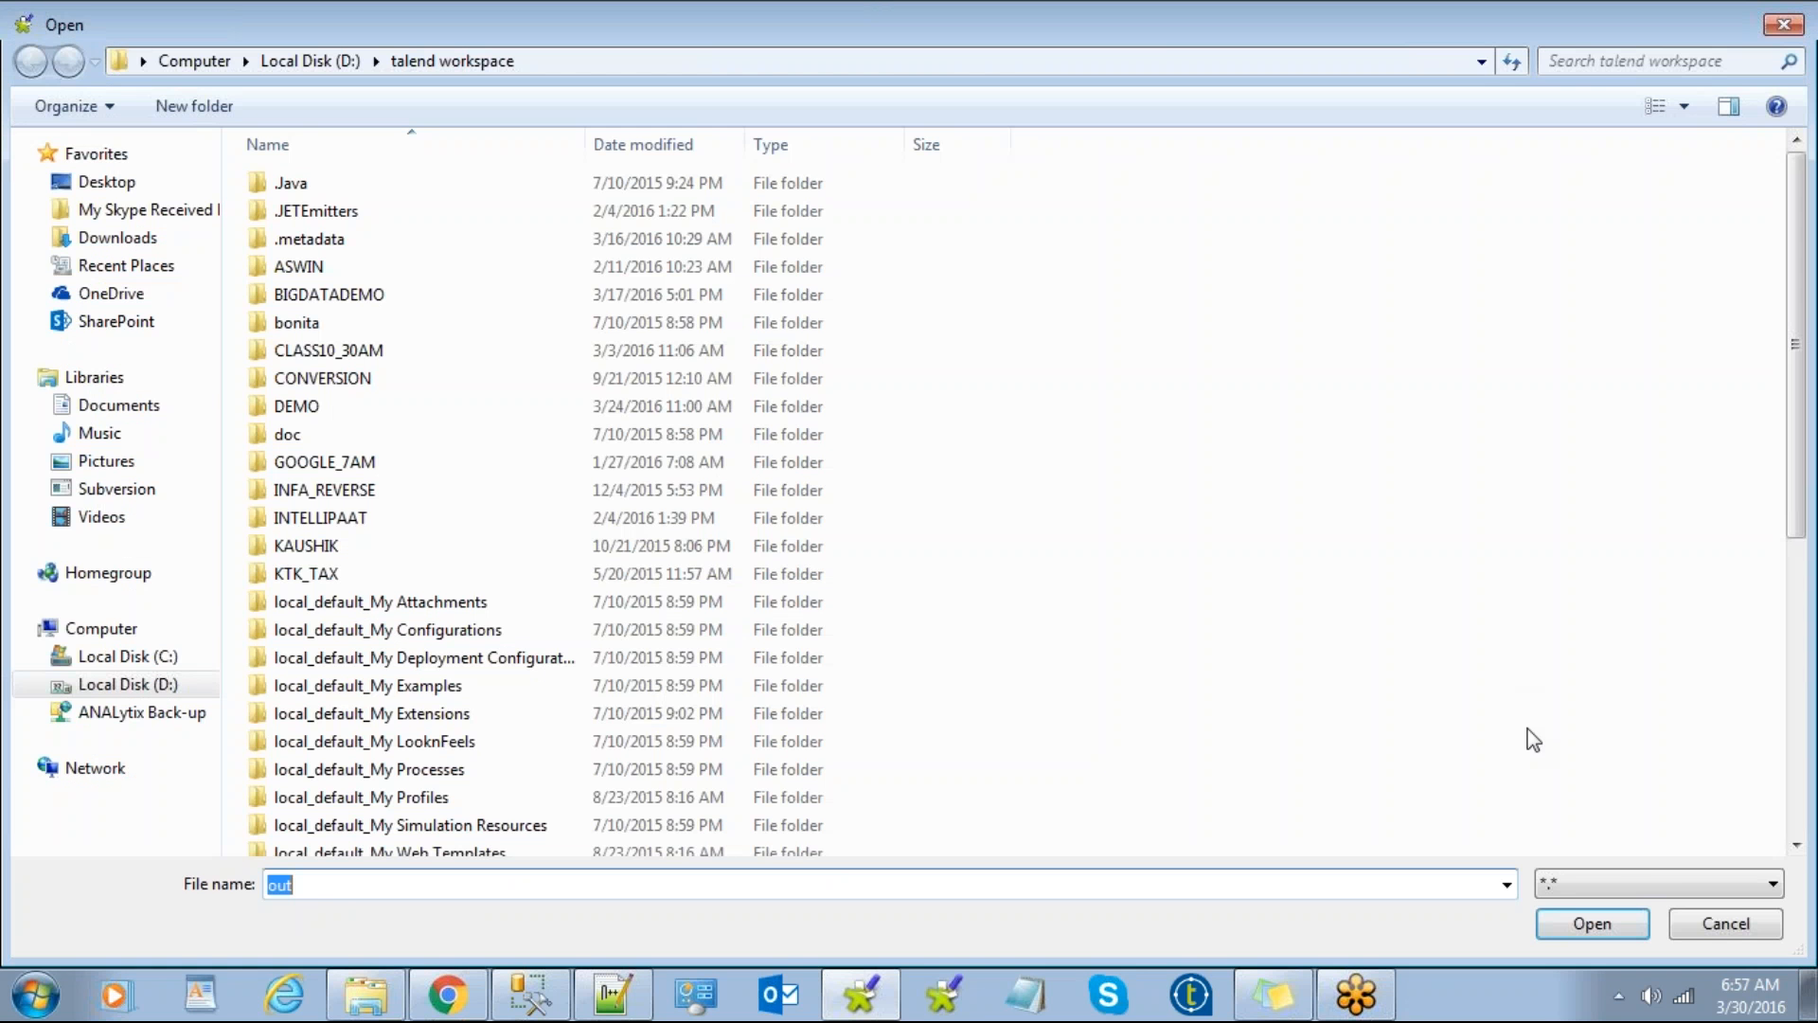
left_click(1725, 923)
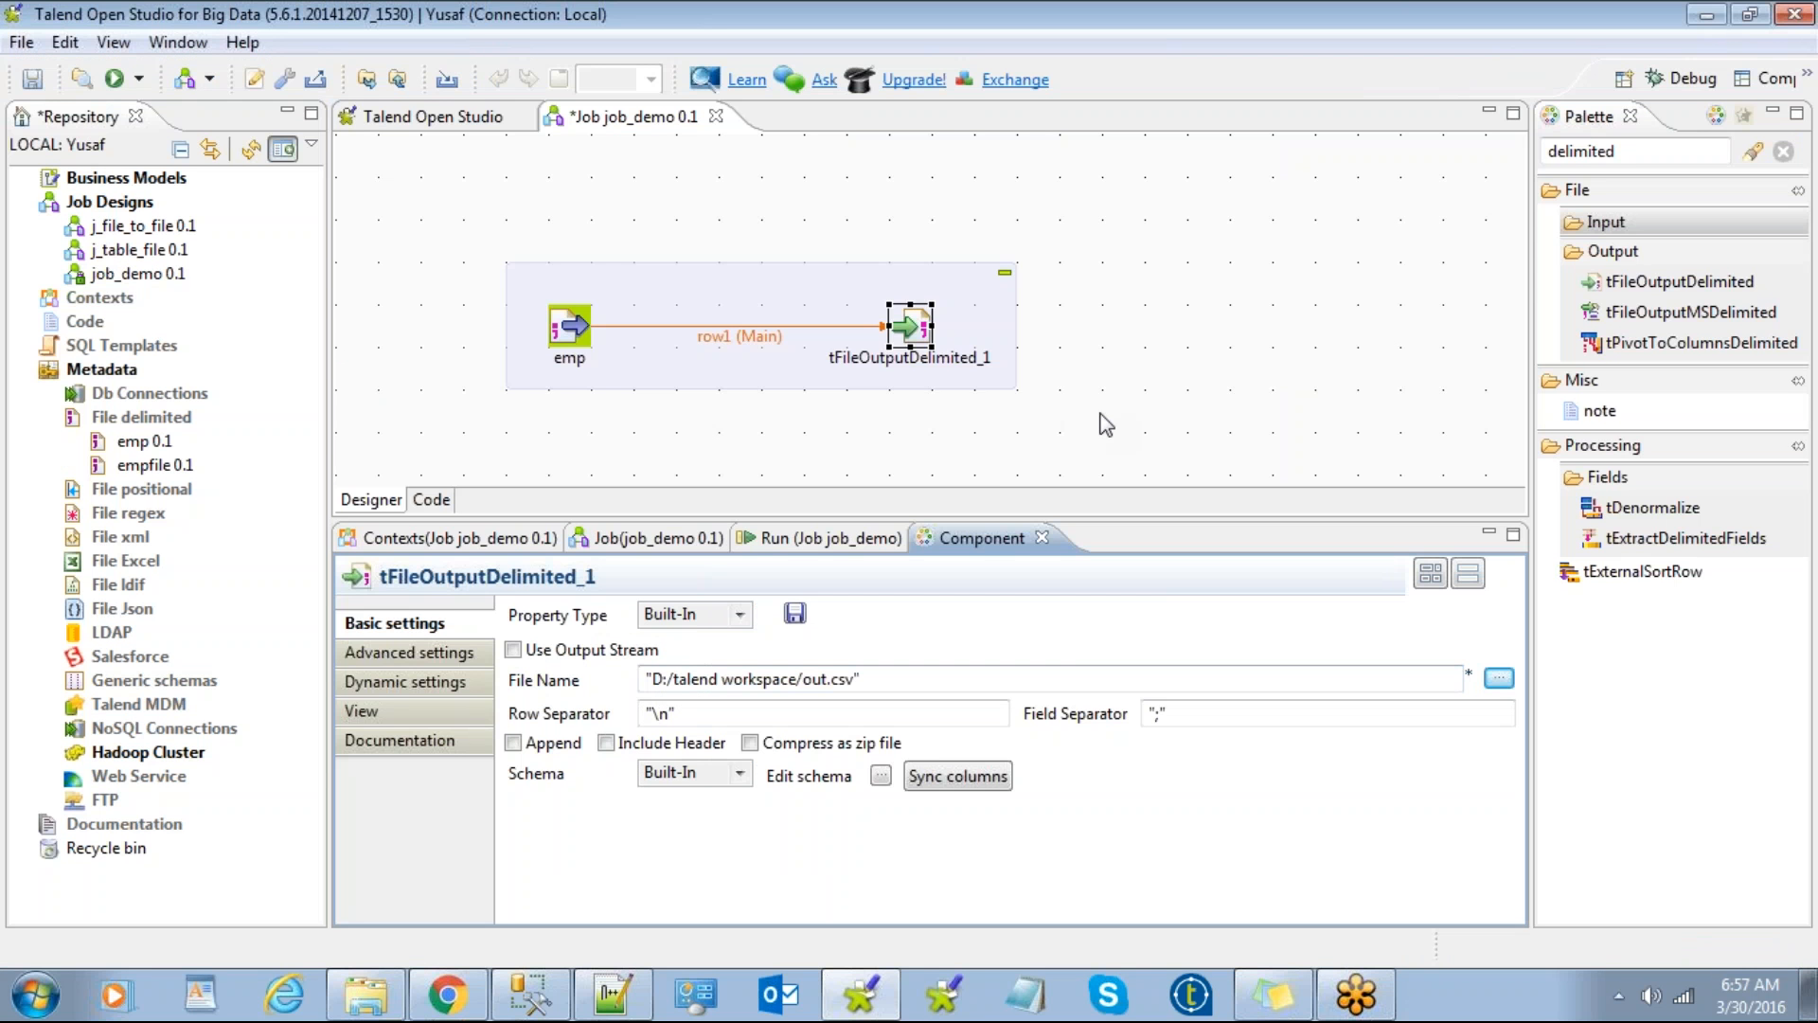
left_click(1106, 425)
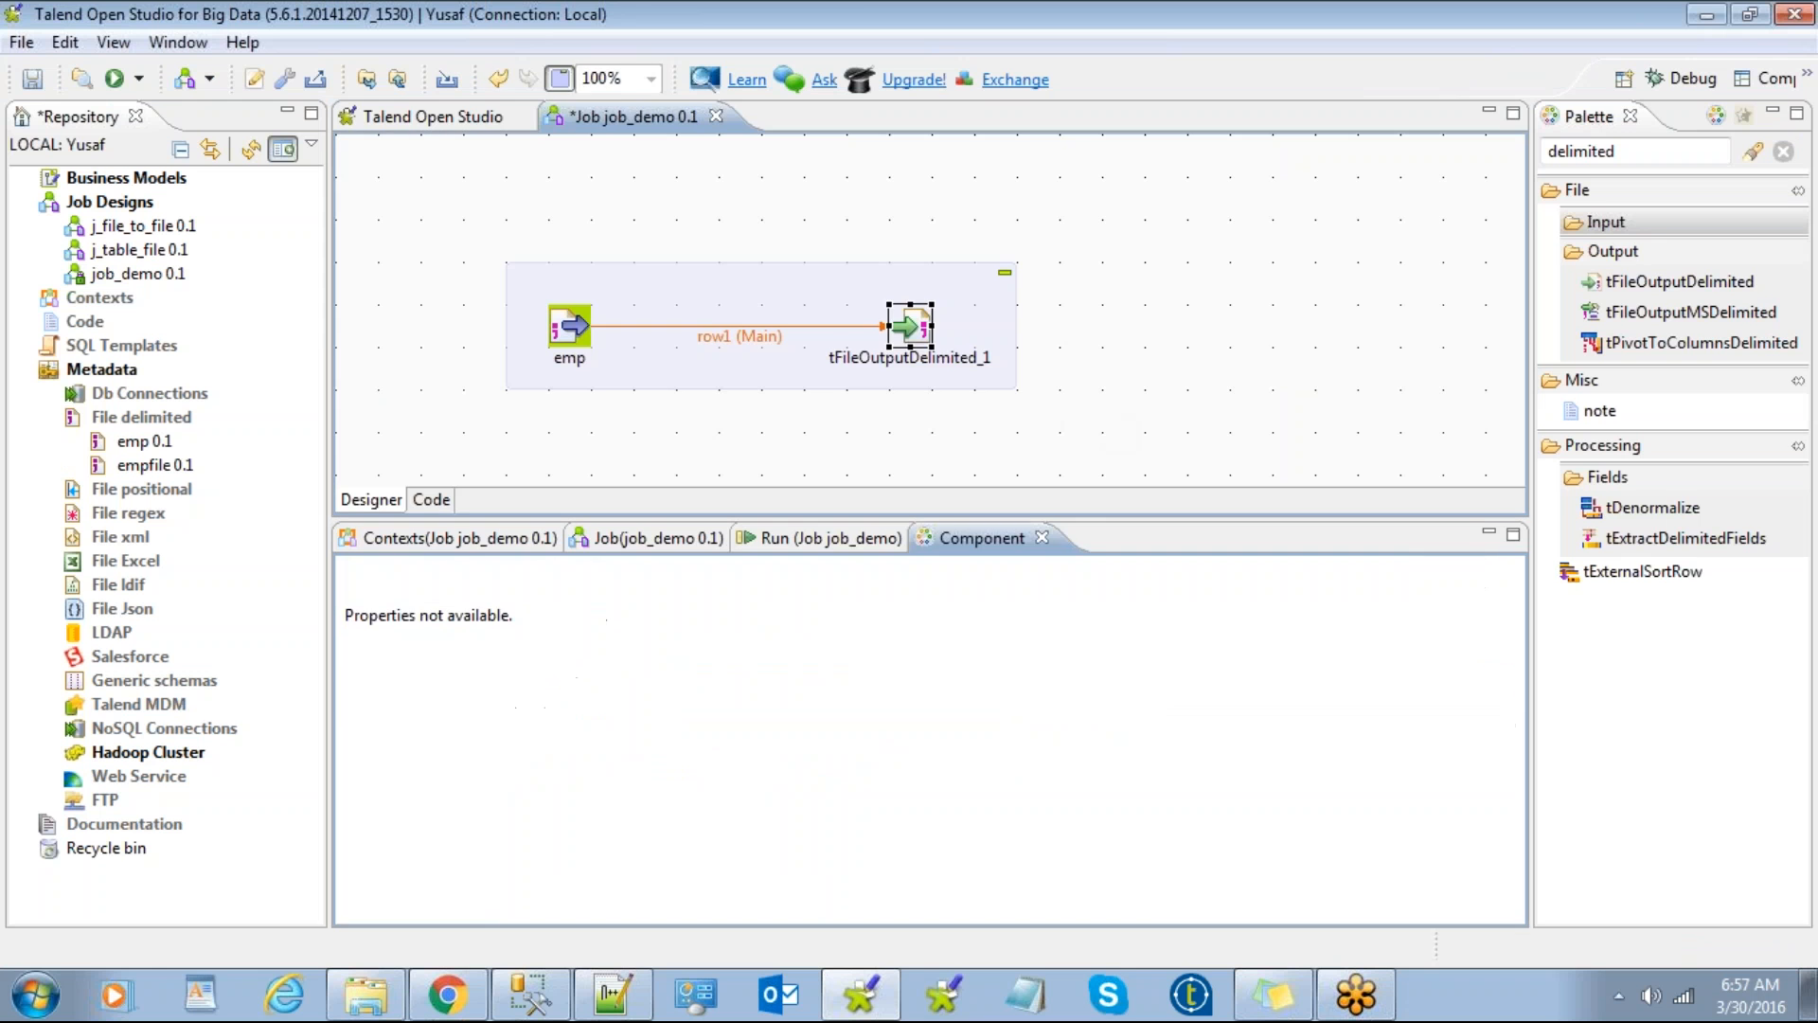
left_click(575, 329)
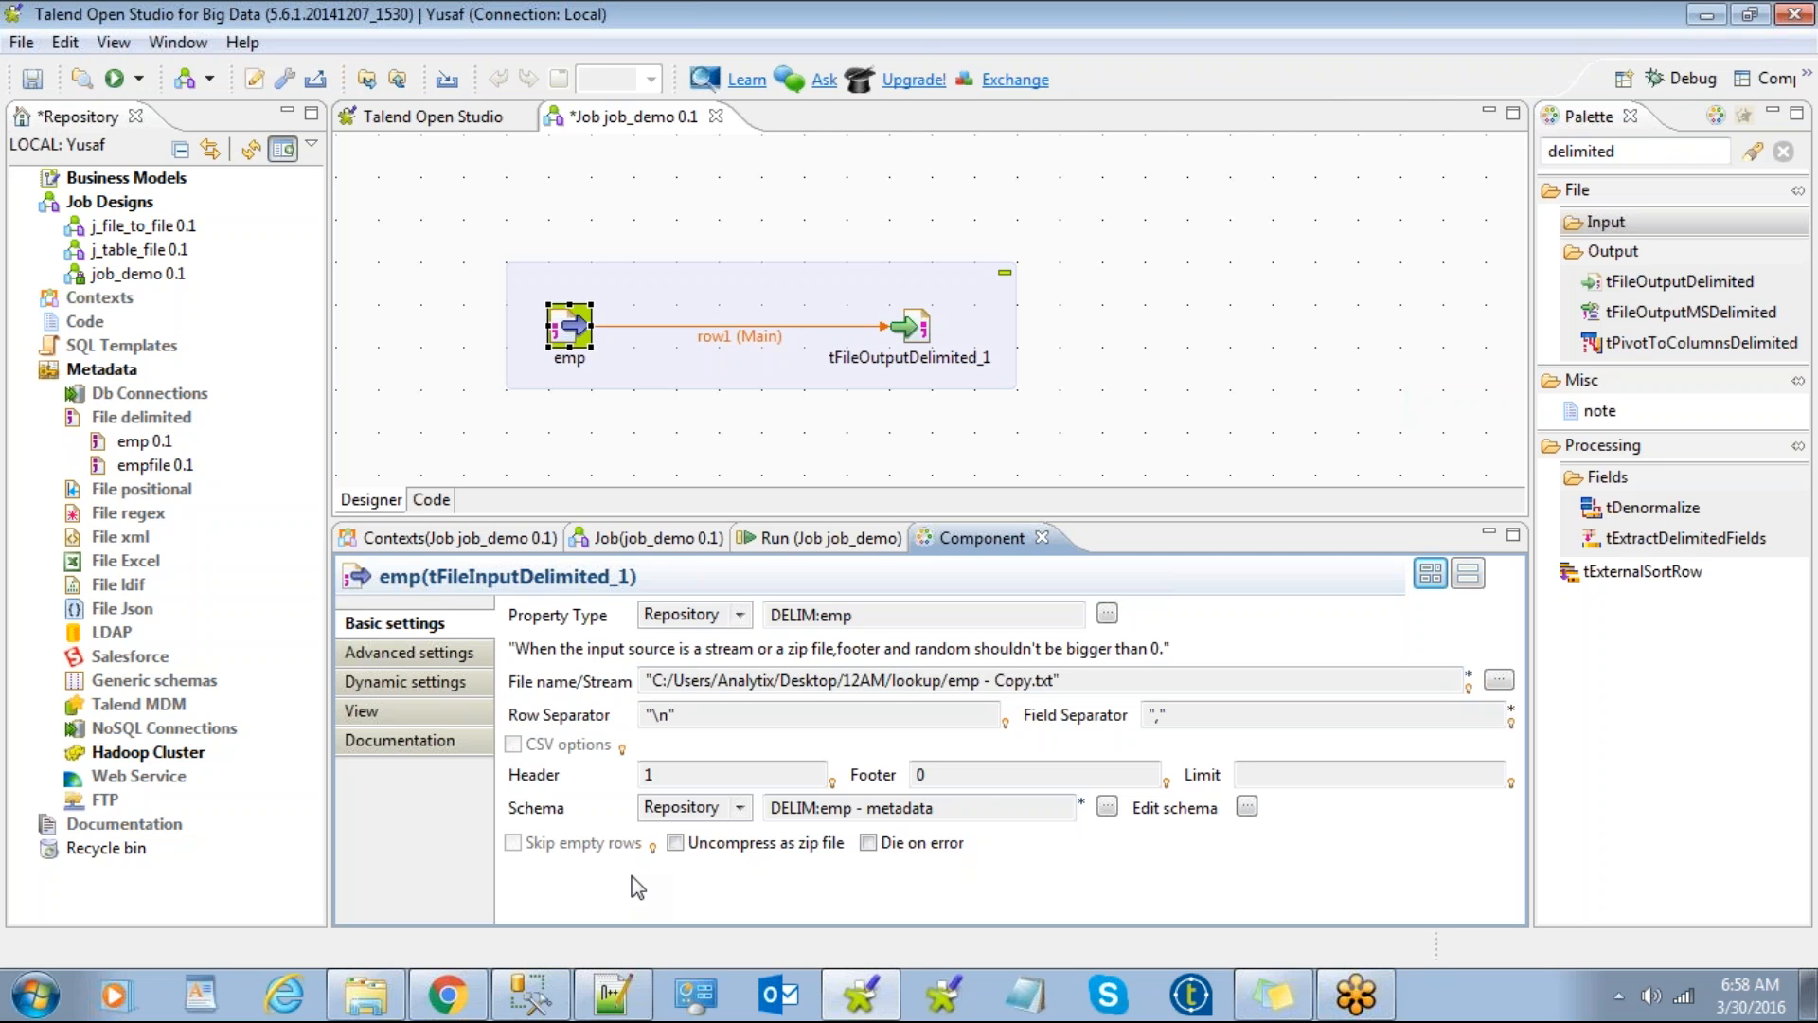
left_click(1167, 371)
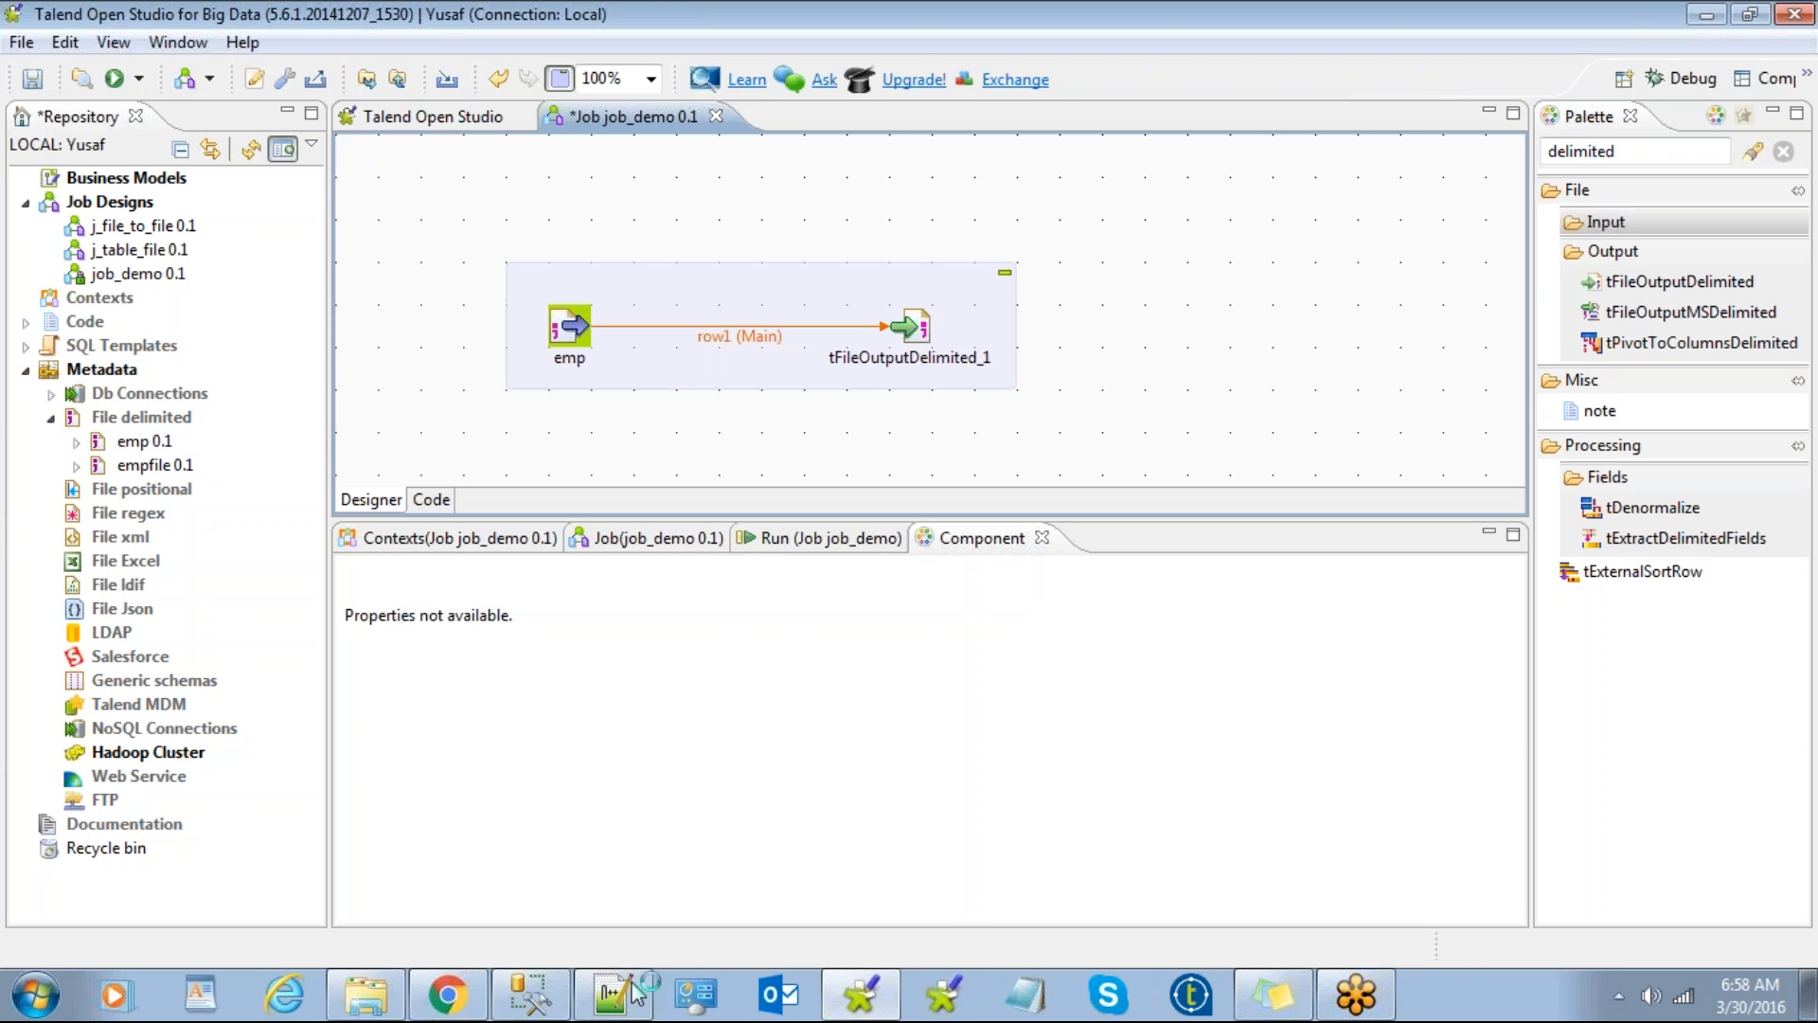
mouse_move(1316, 1012)
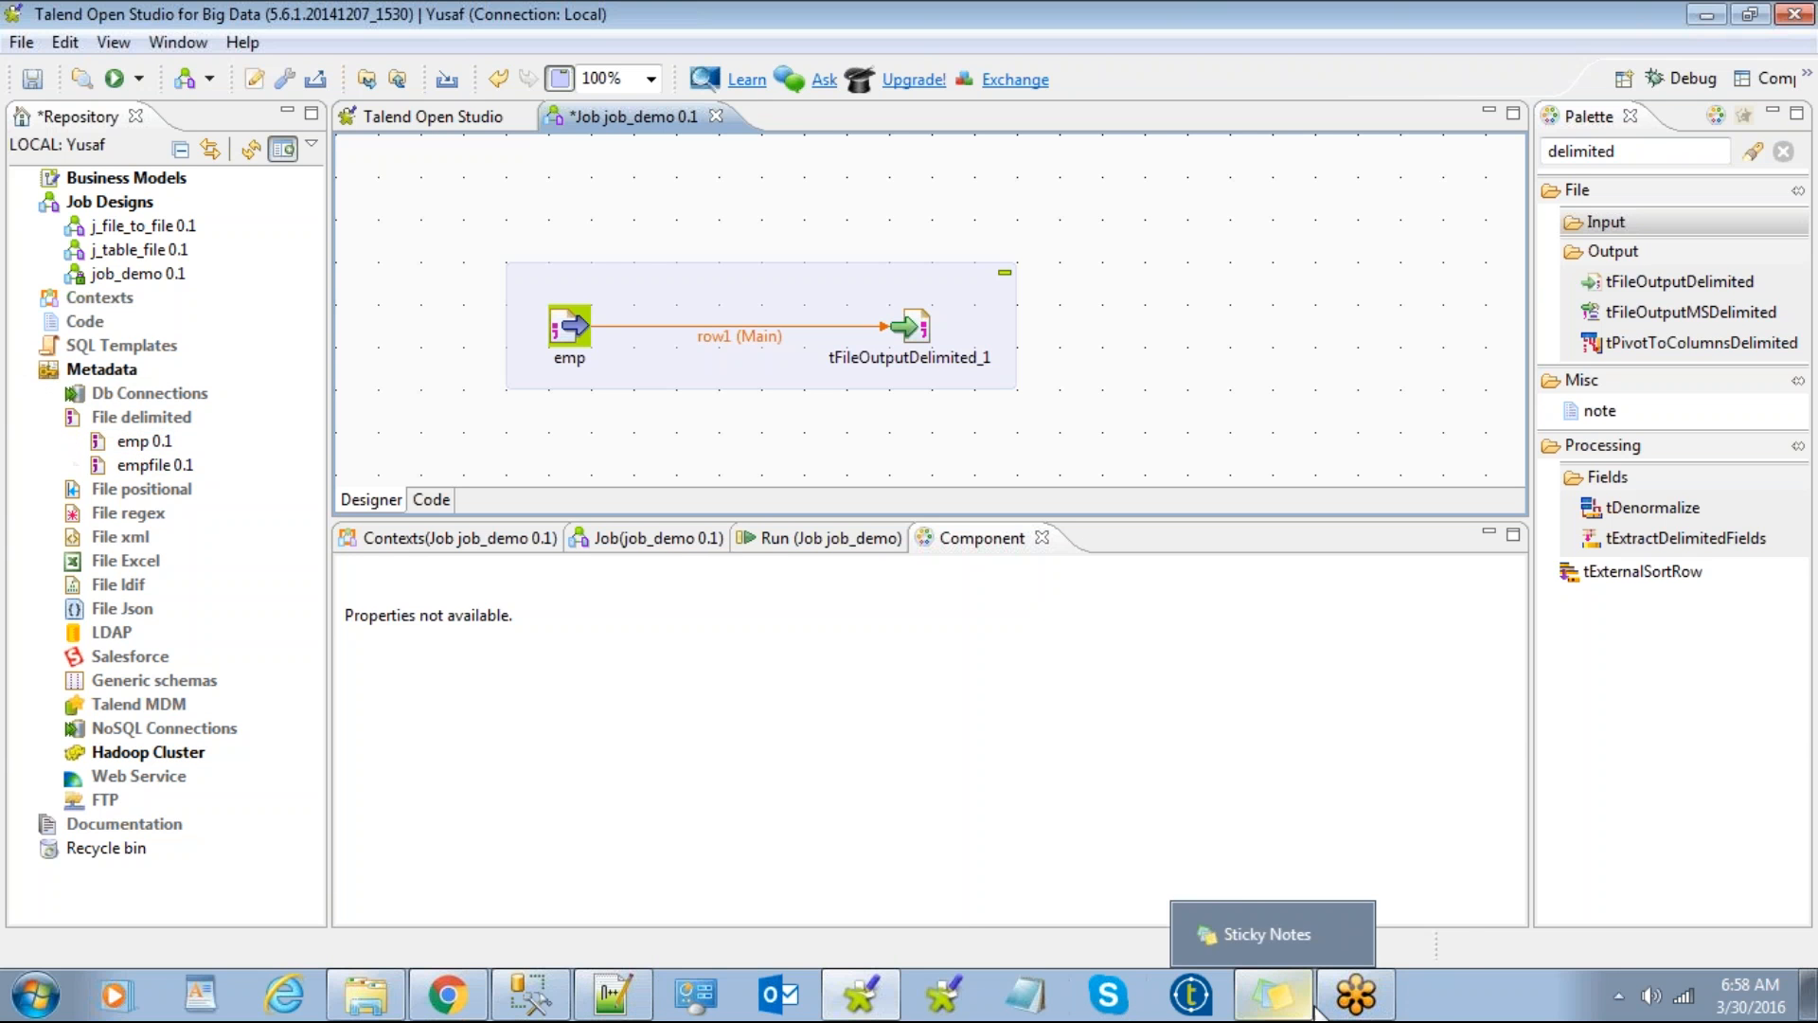
left_click(1378, 1006)
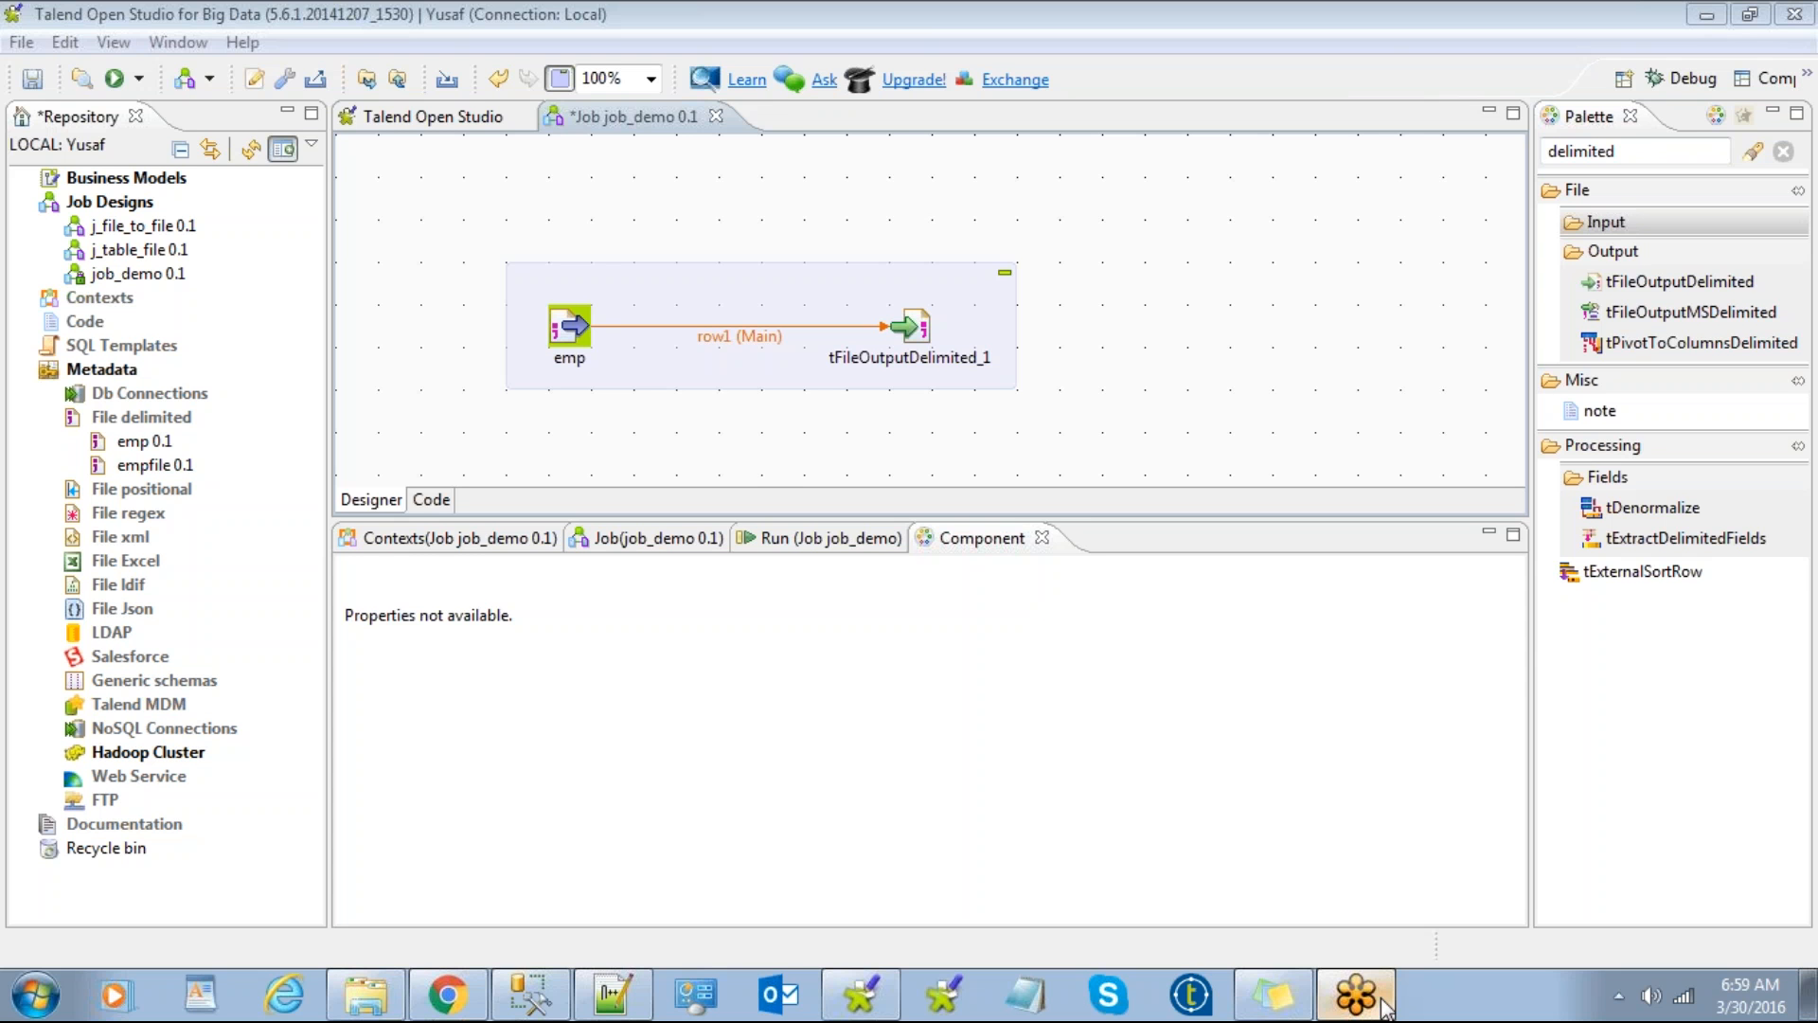
left_click(748, 469)
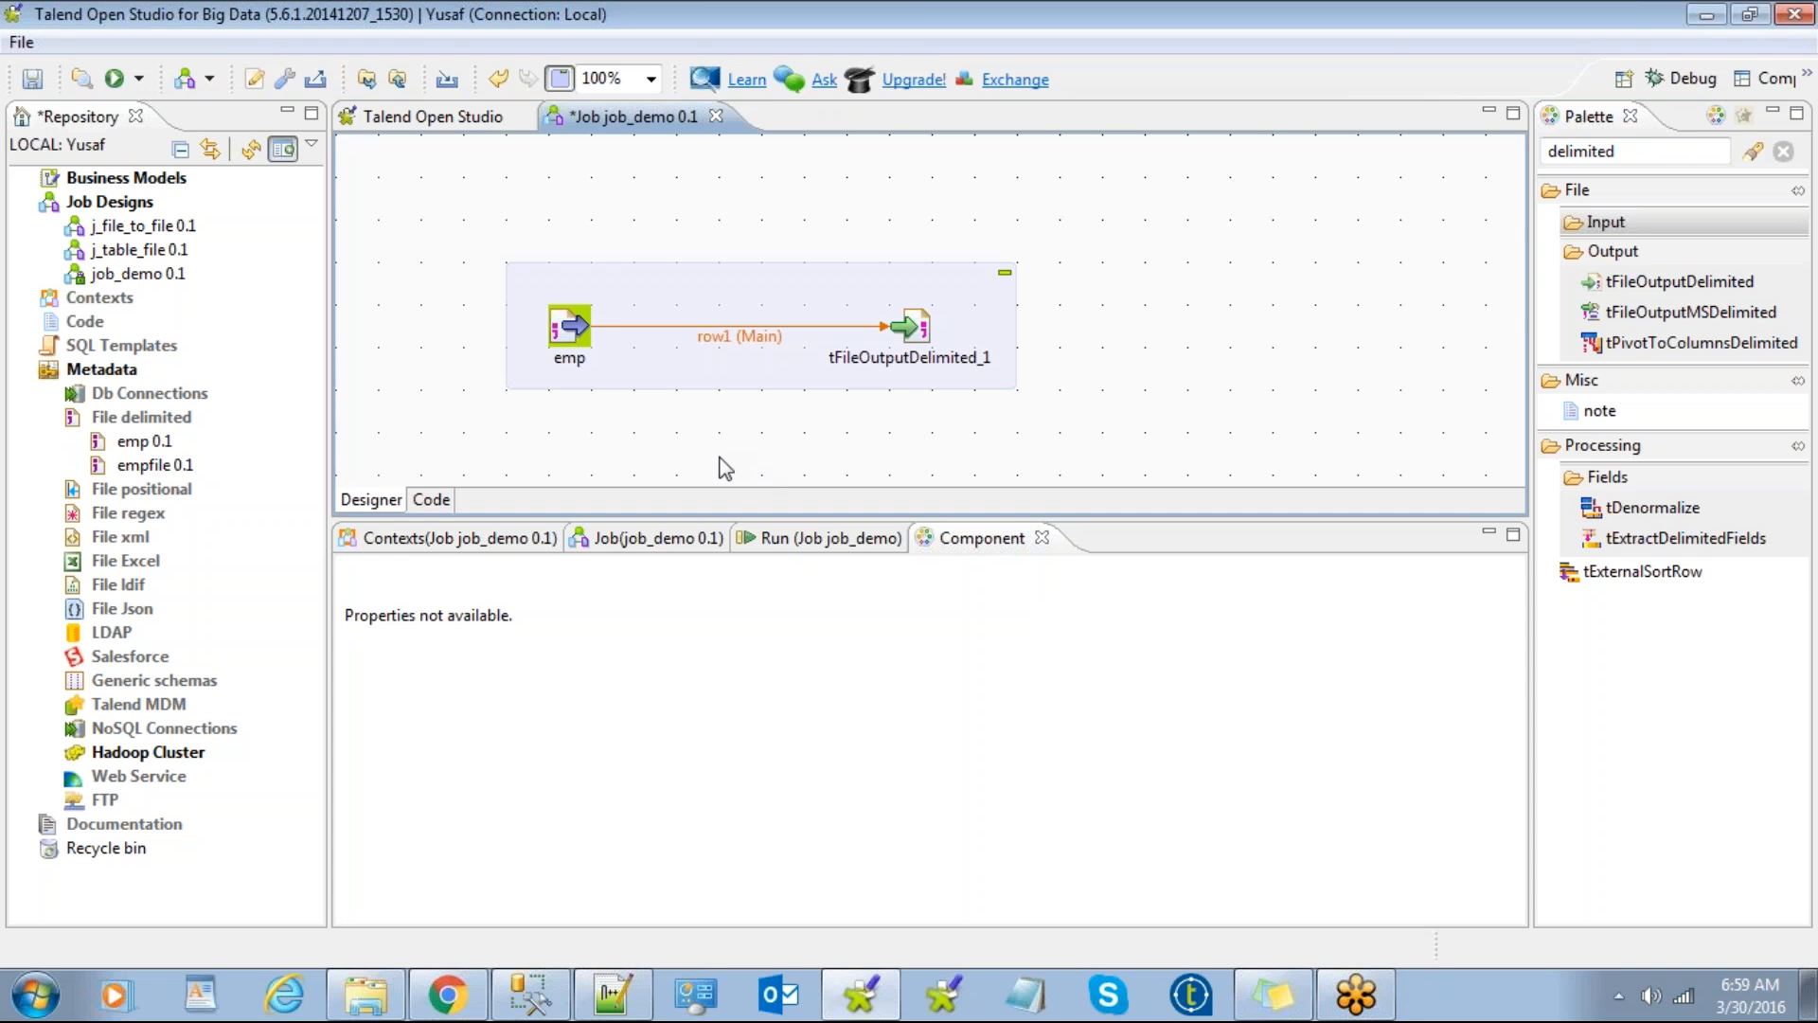
Step: Set tFileOutputDelimited_1's output file to Desktop\6am\emp_out.csv
left_click(712, 279)
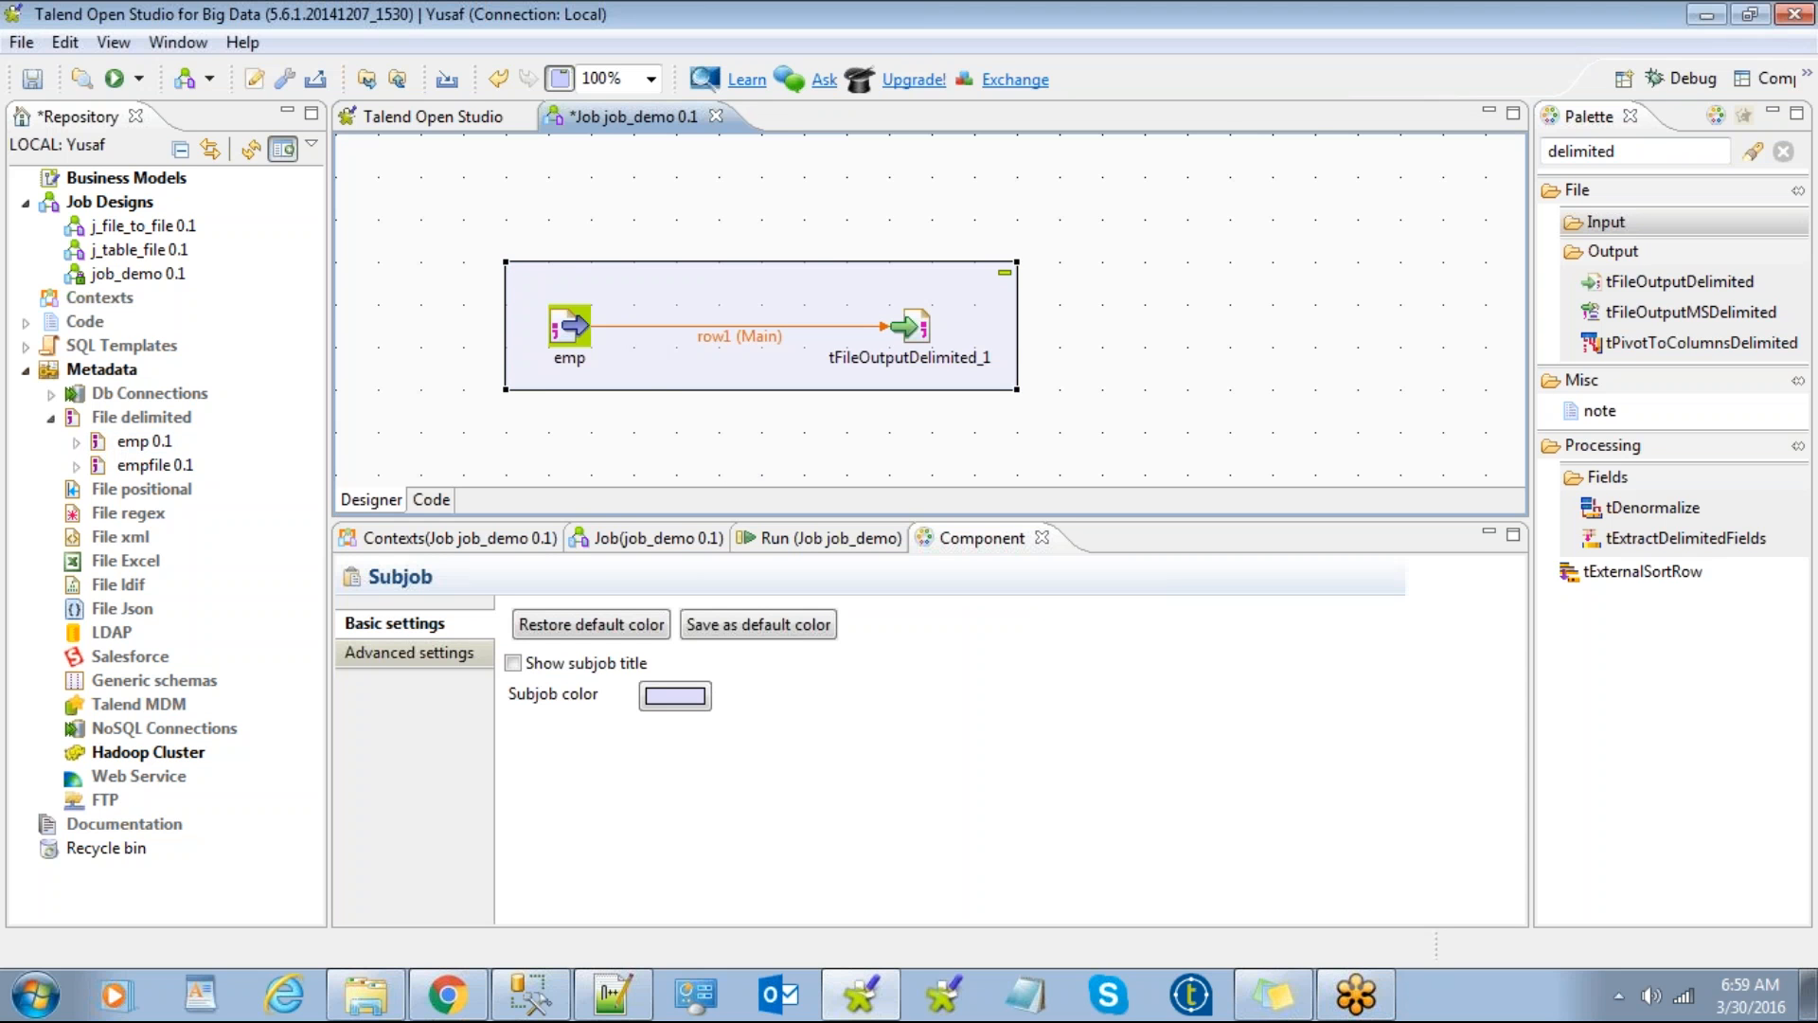
left_click(574, 330)
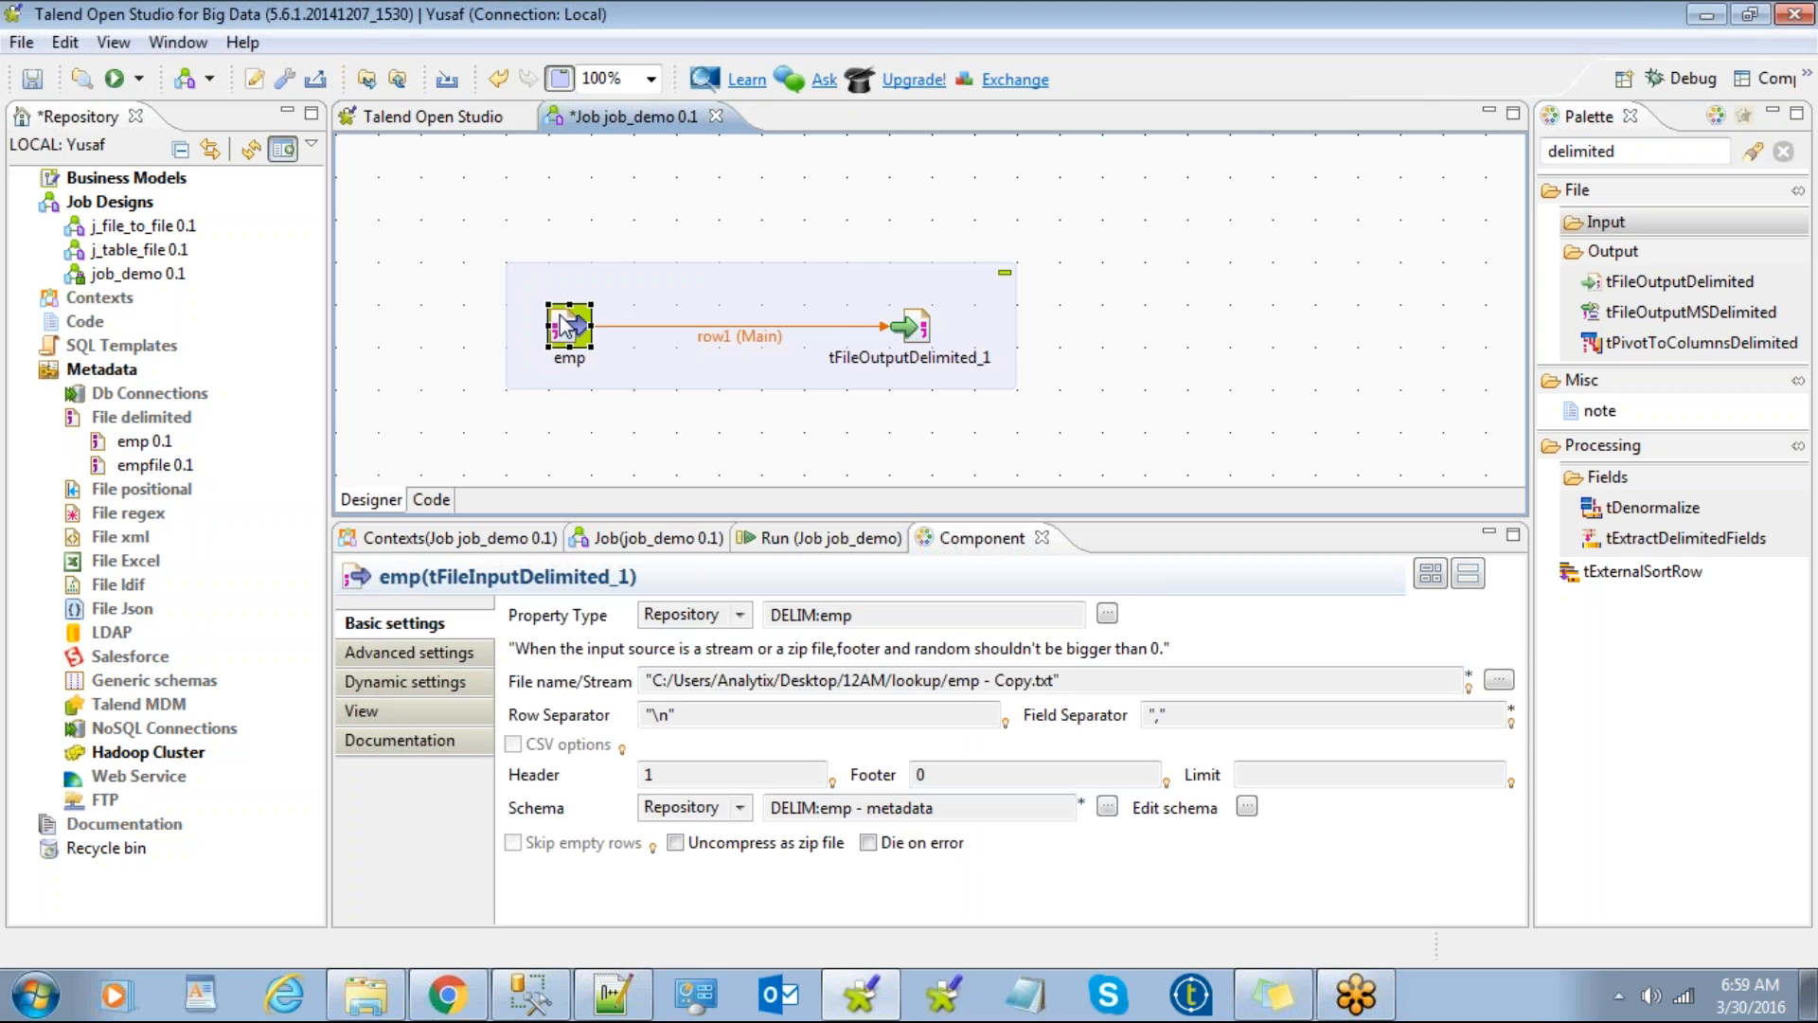
left_click(914, 327)
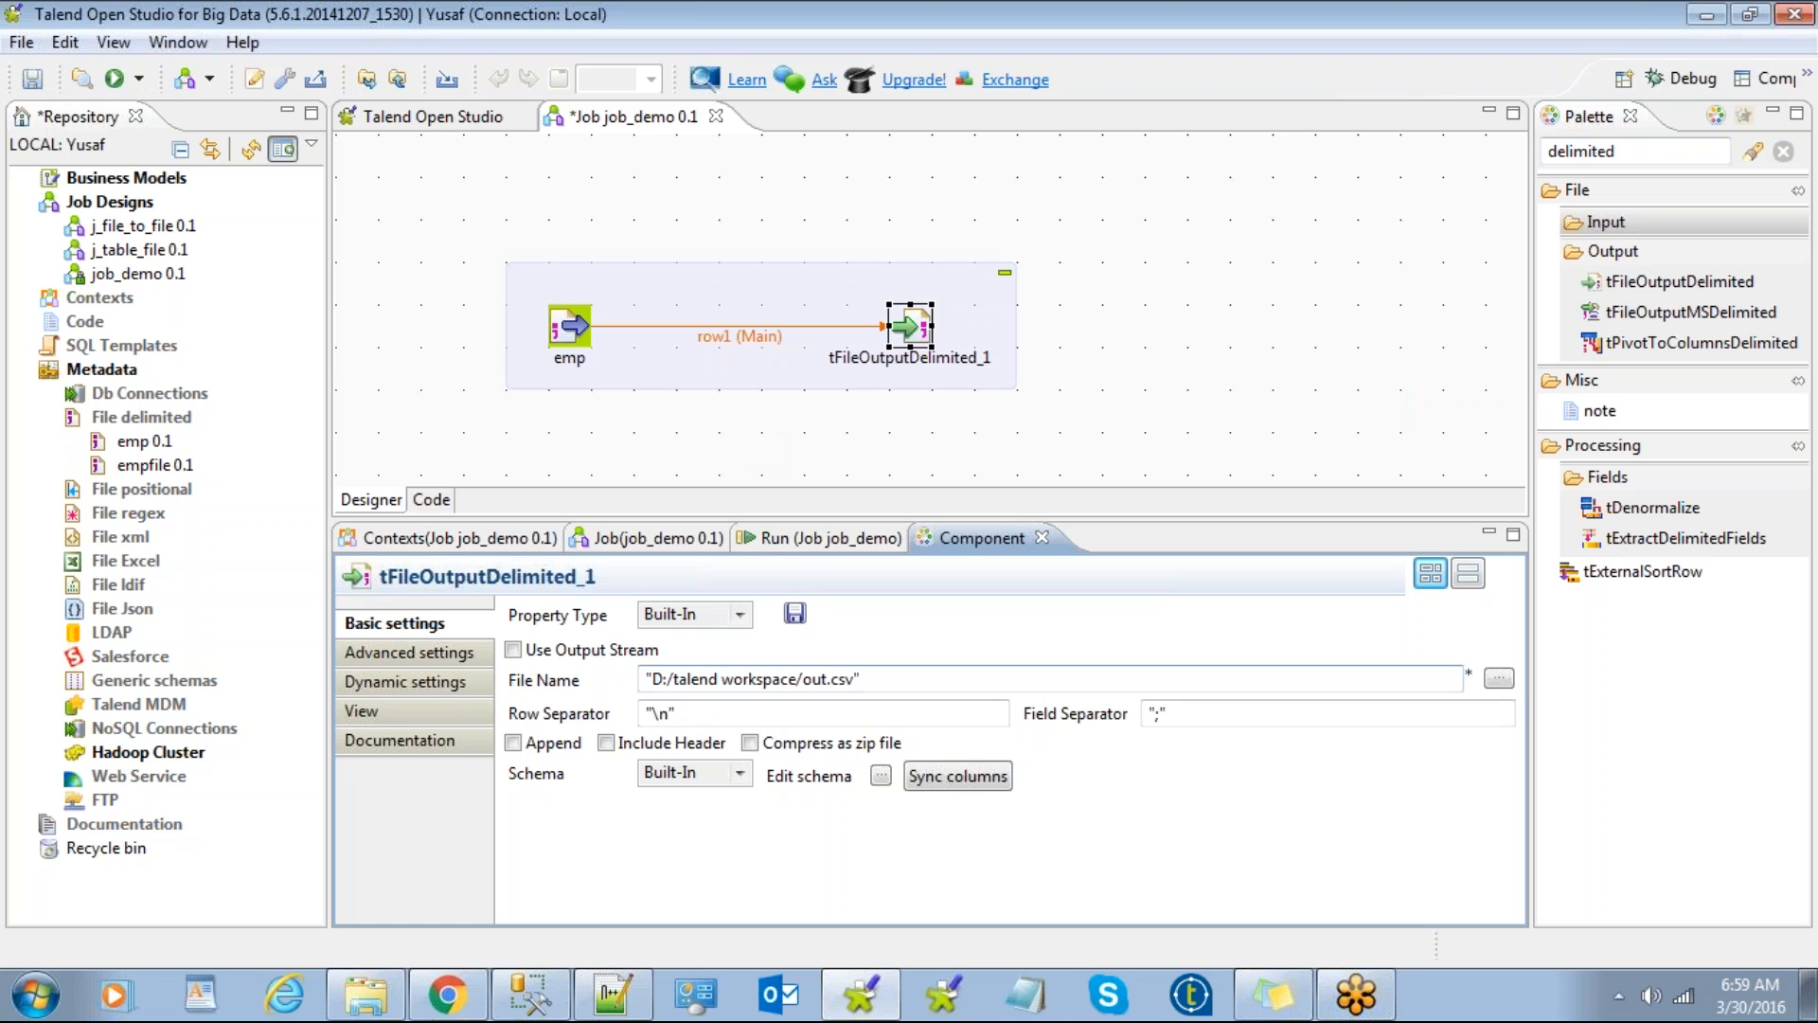
left_click(104, 180)
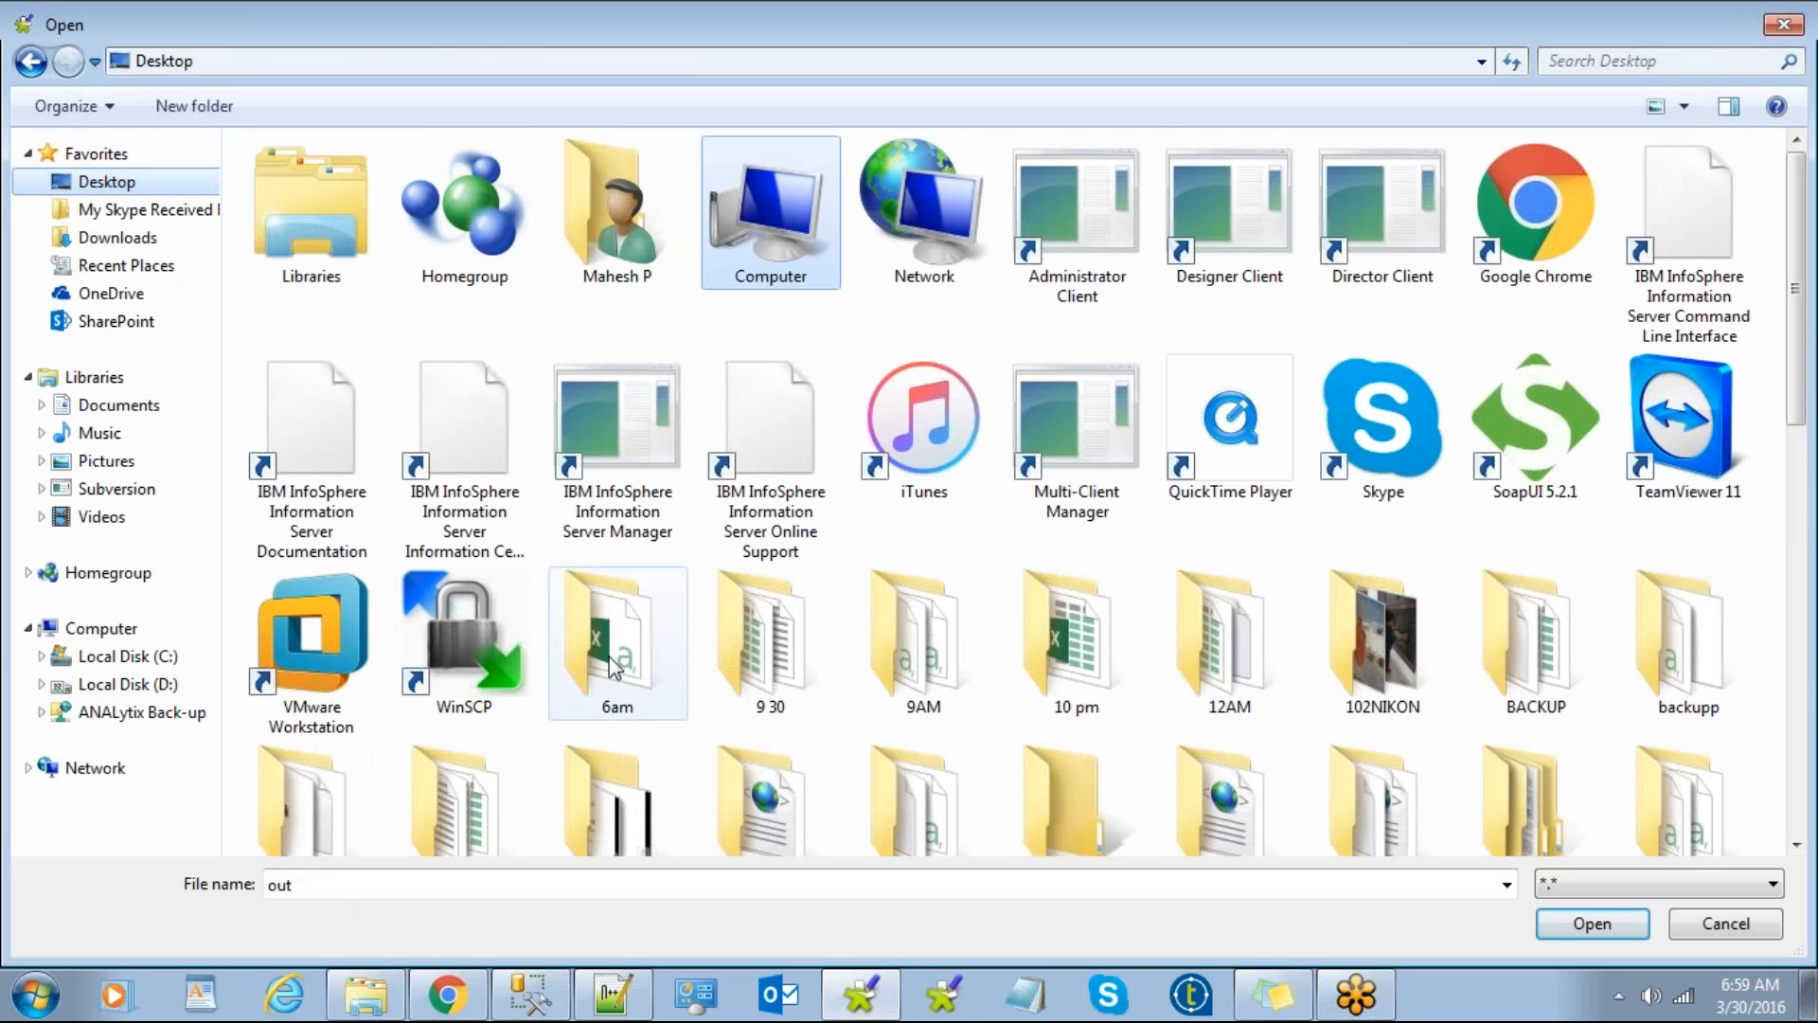
double_click(618, 634)
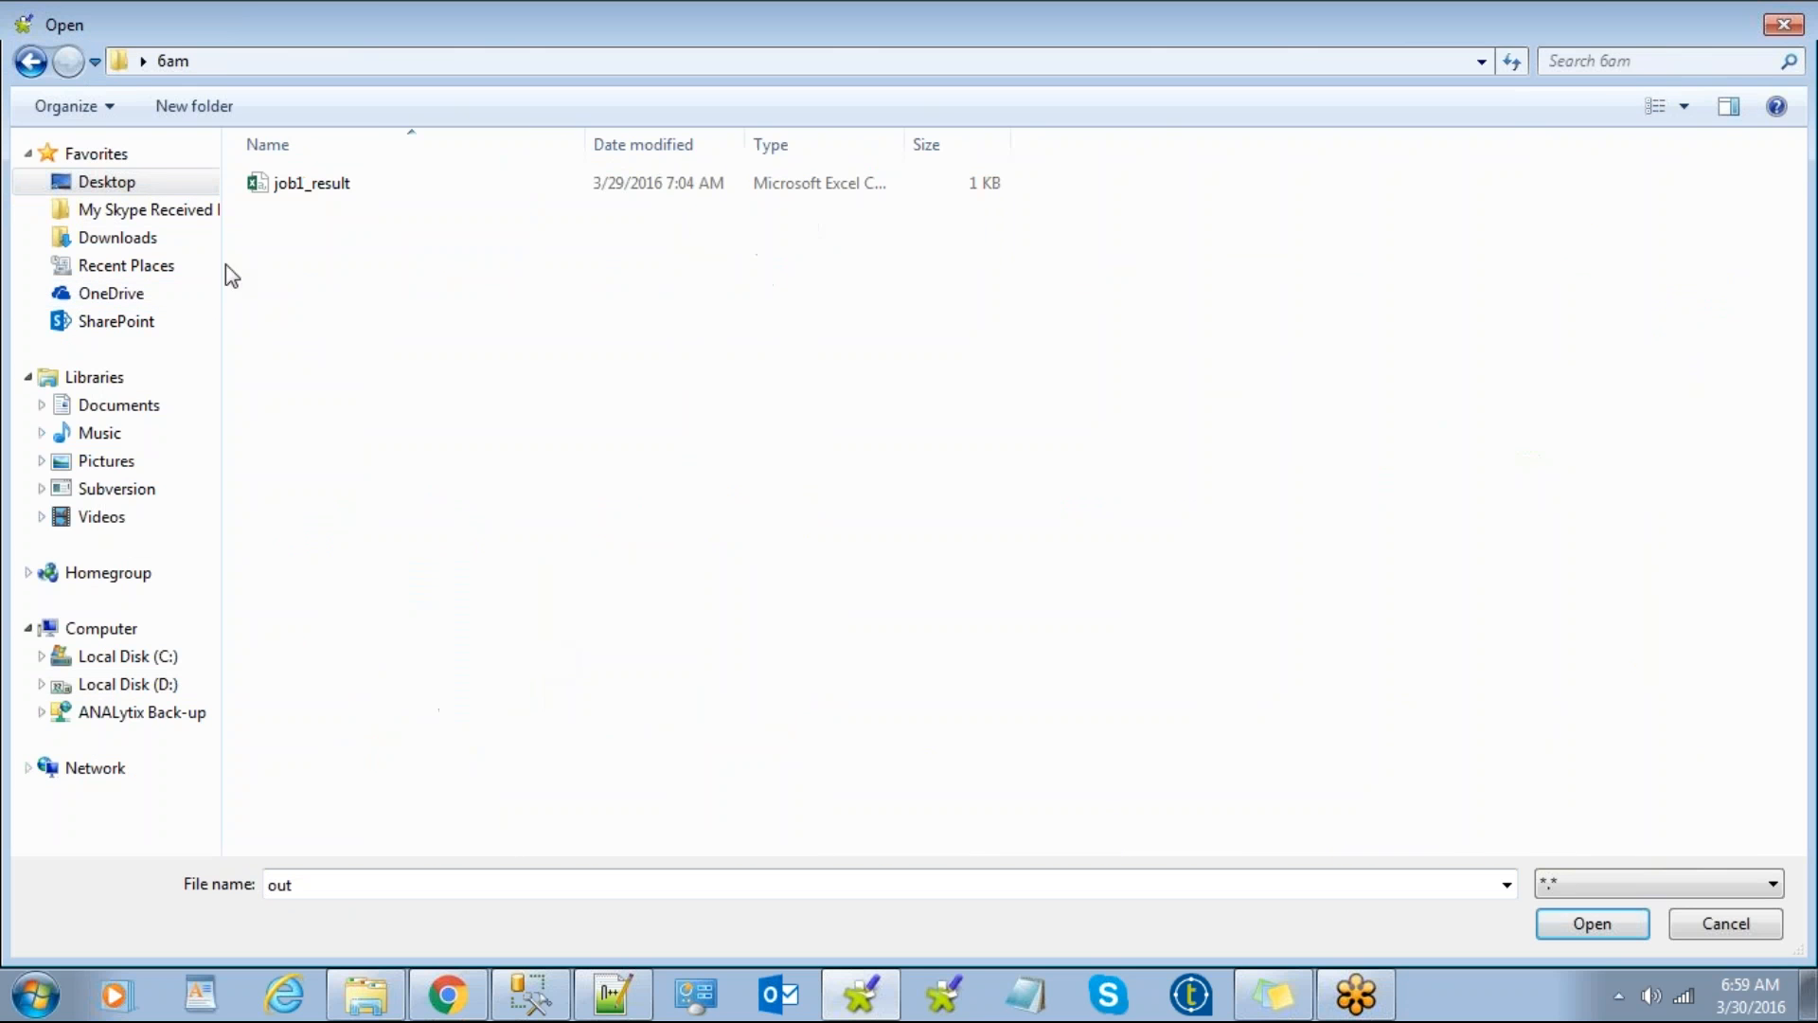
double_click(321, 889)
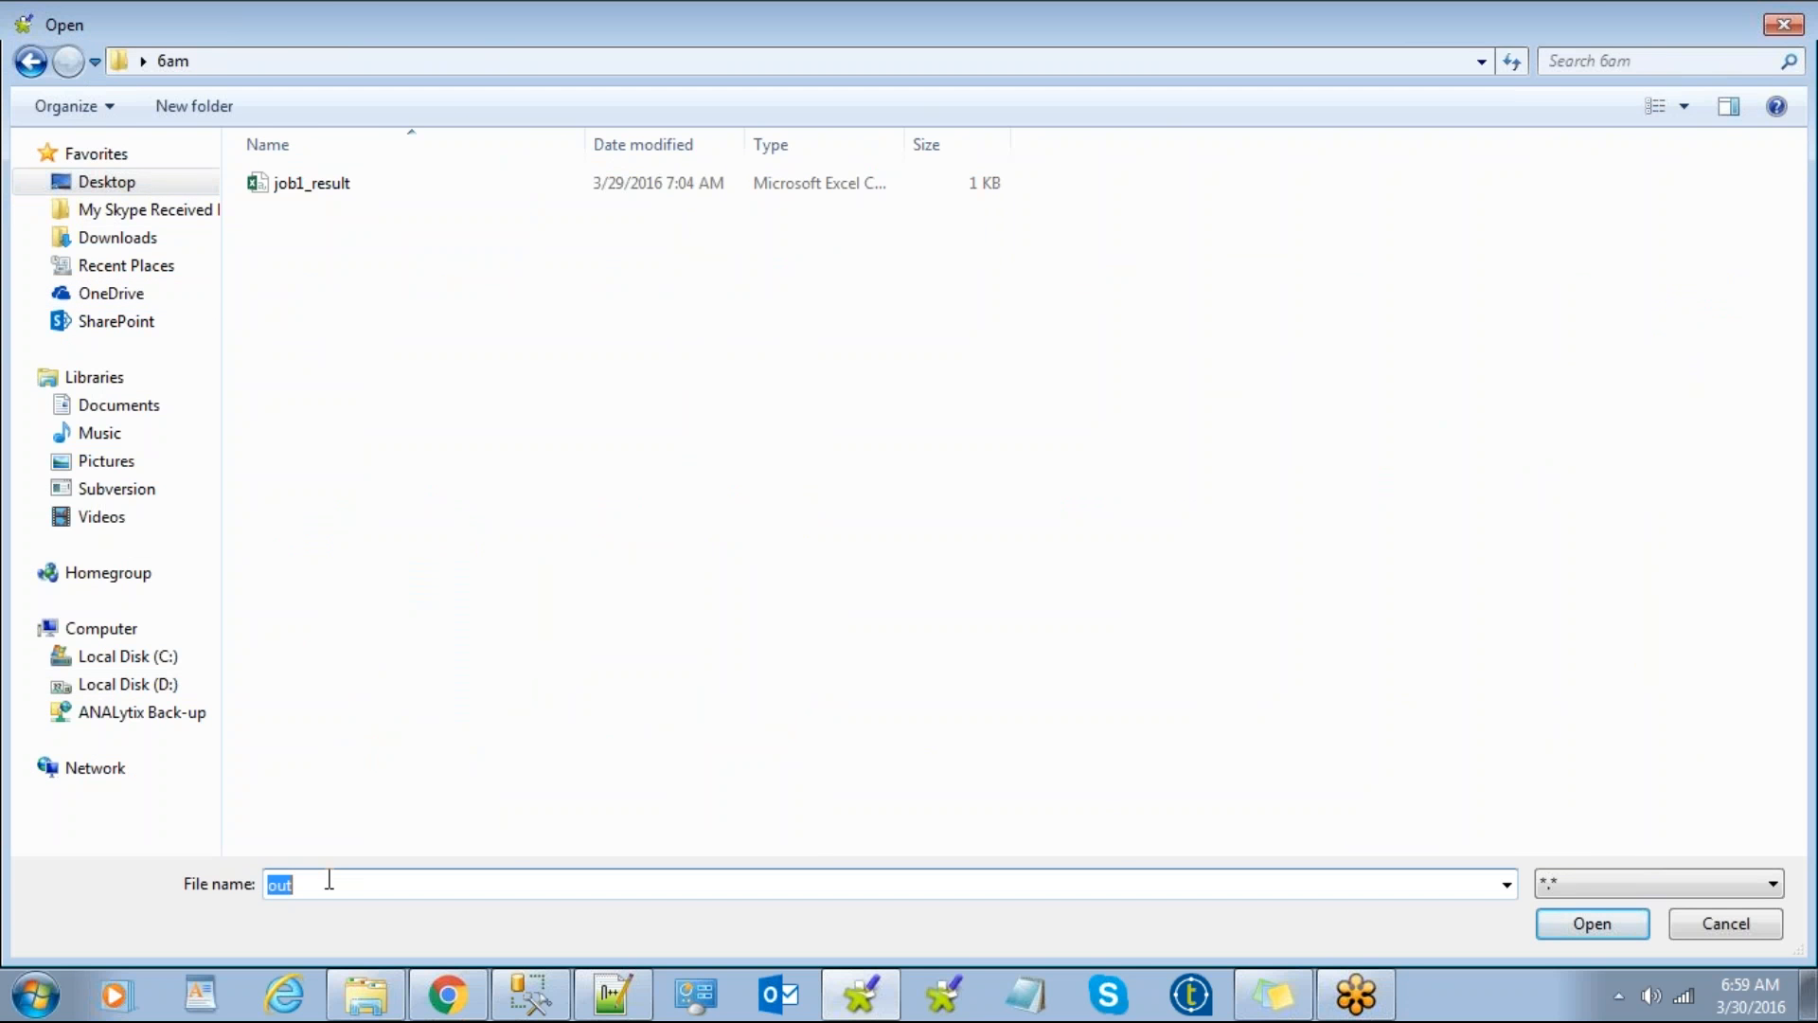
type("emp_out.csv")
left_click(1591, 925)
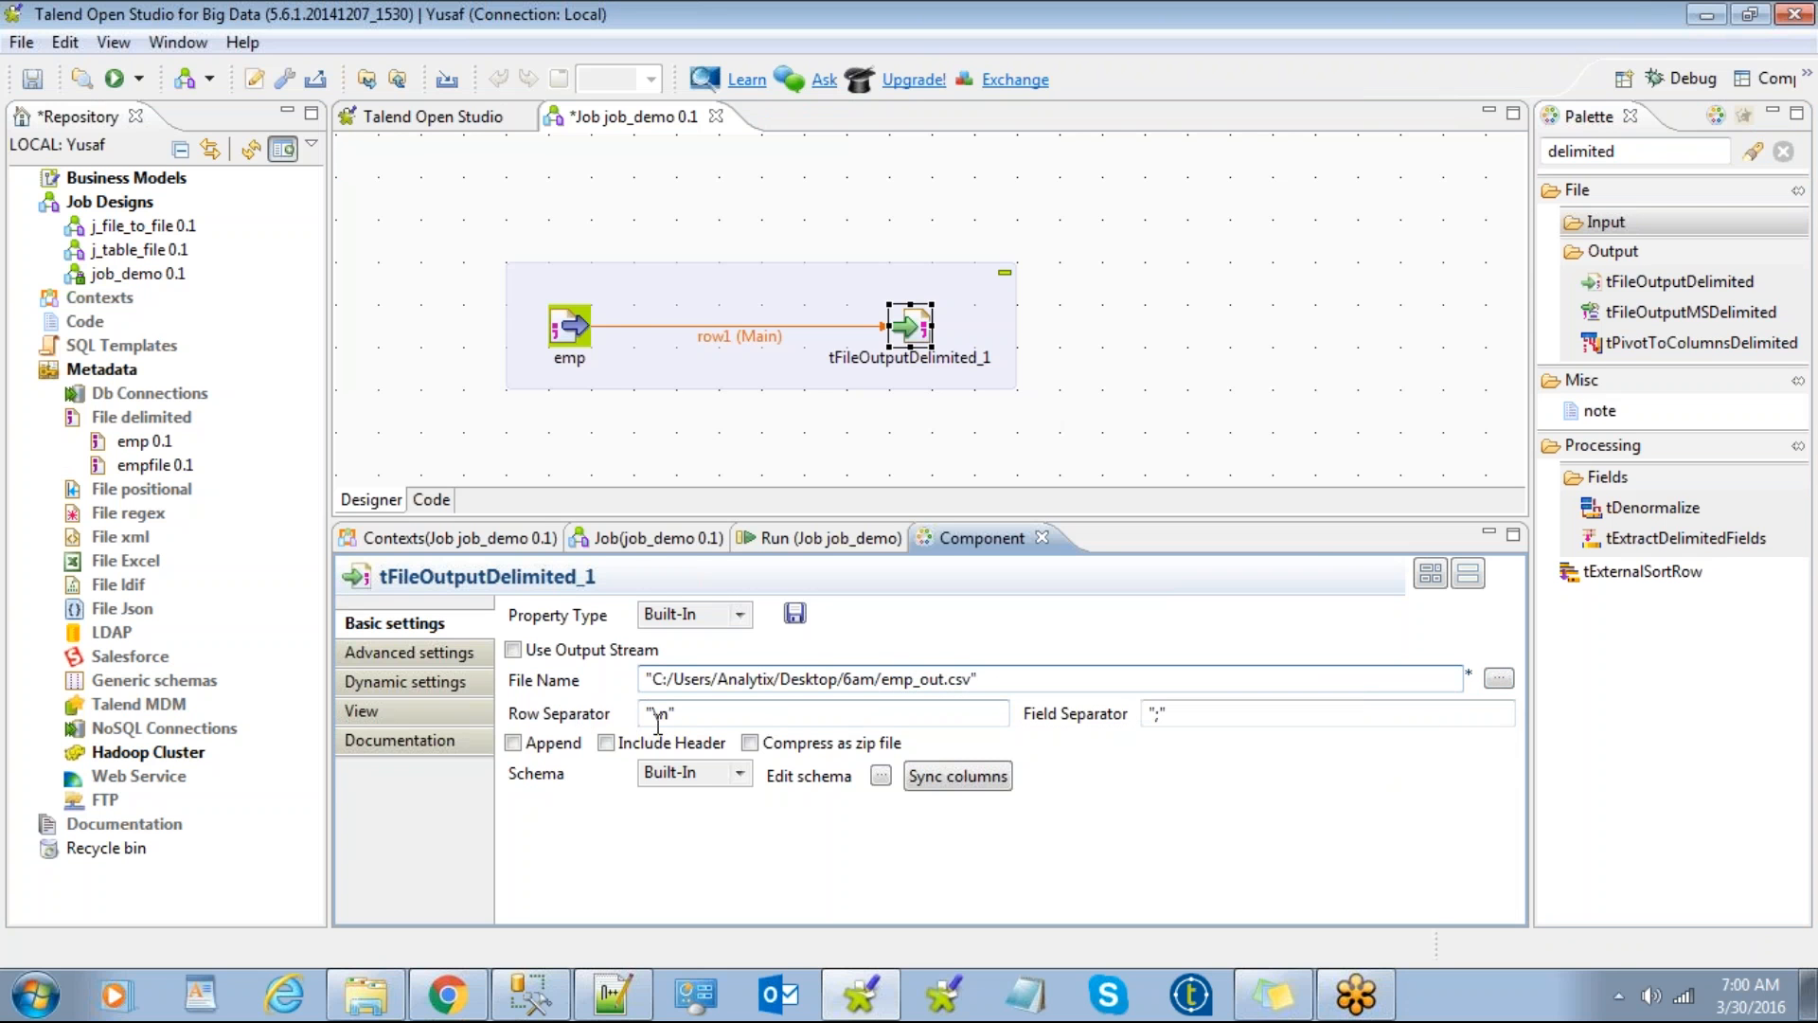
Step: Set the output's Field Separator to "$", review emp's settings, and show the Run view
left_click(1159, 714)
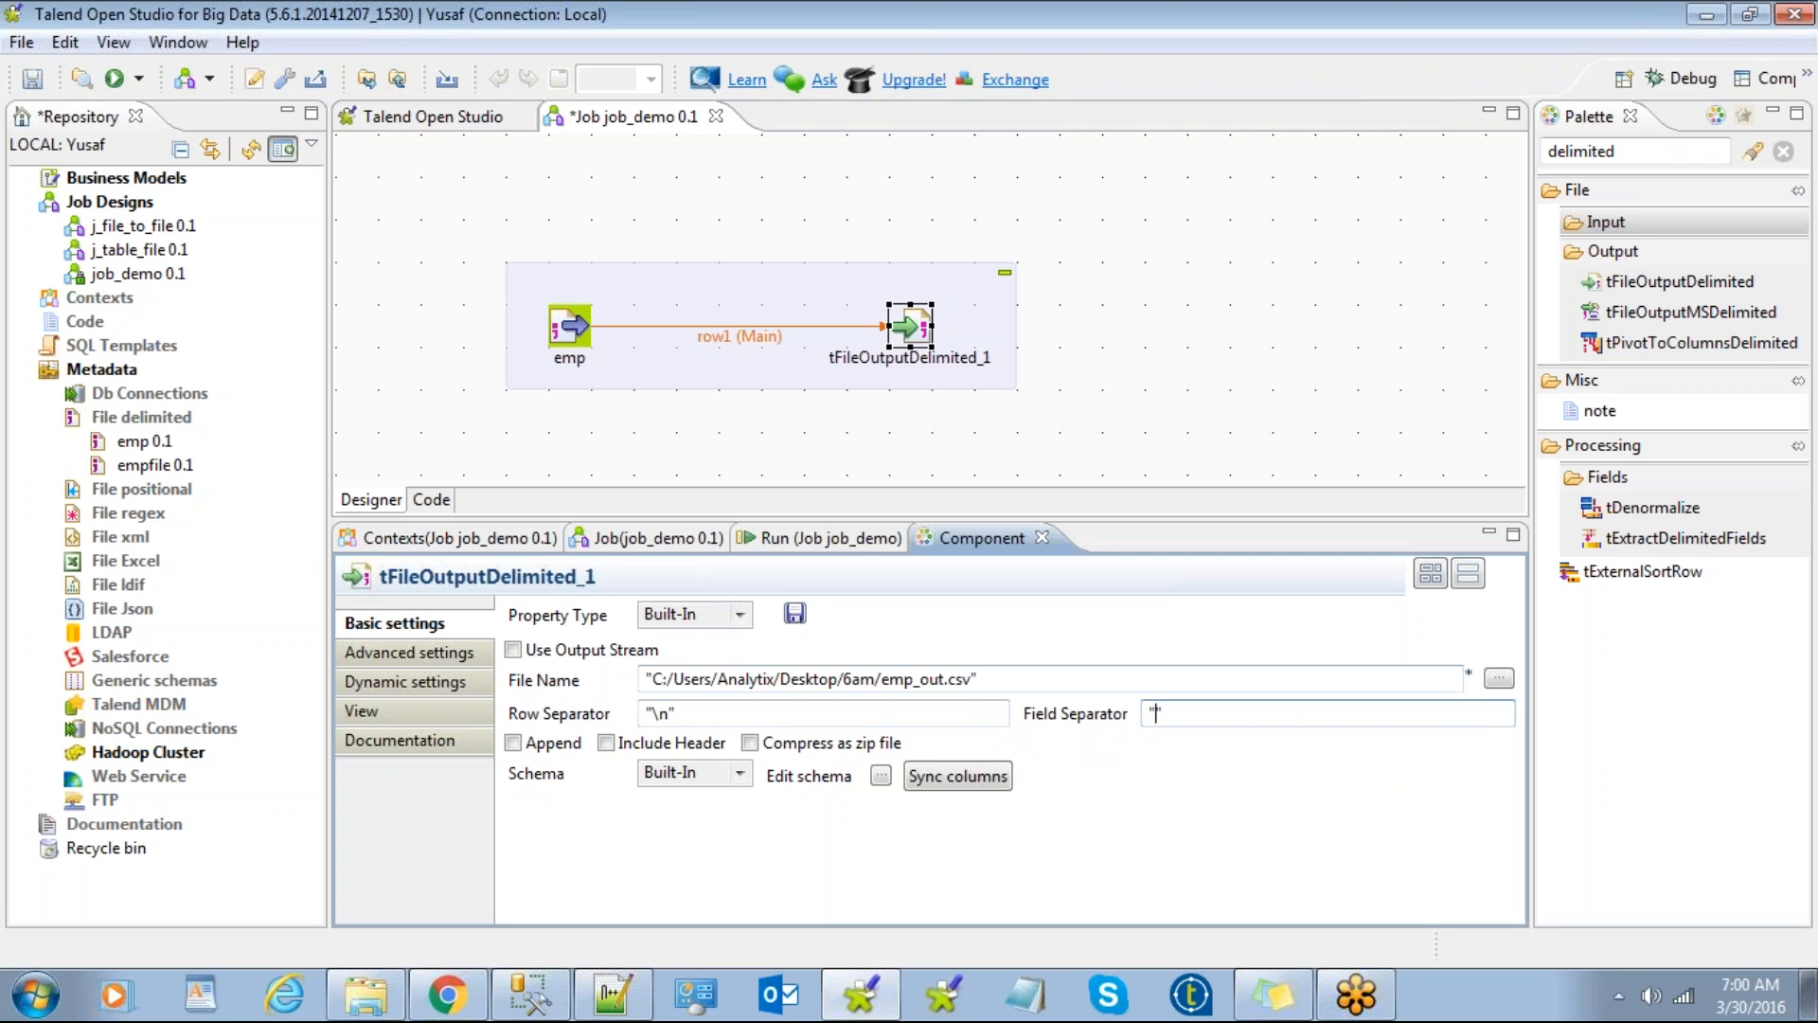
type("$")
left_click(571, 329)
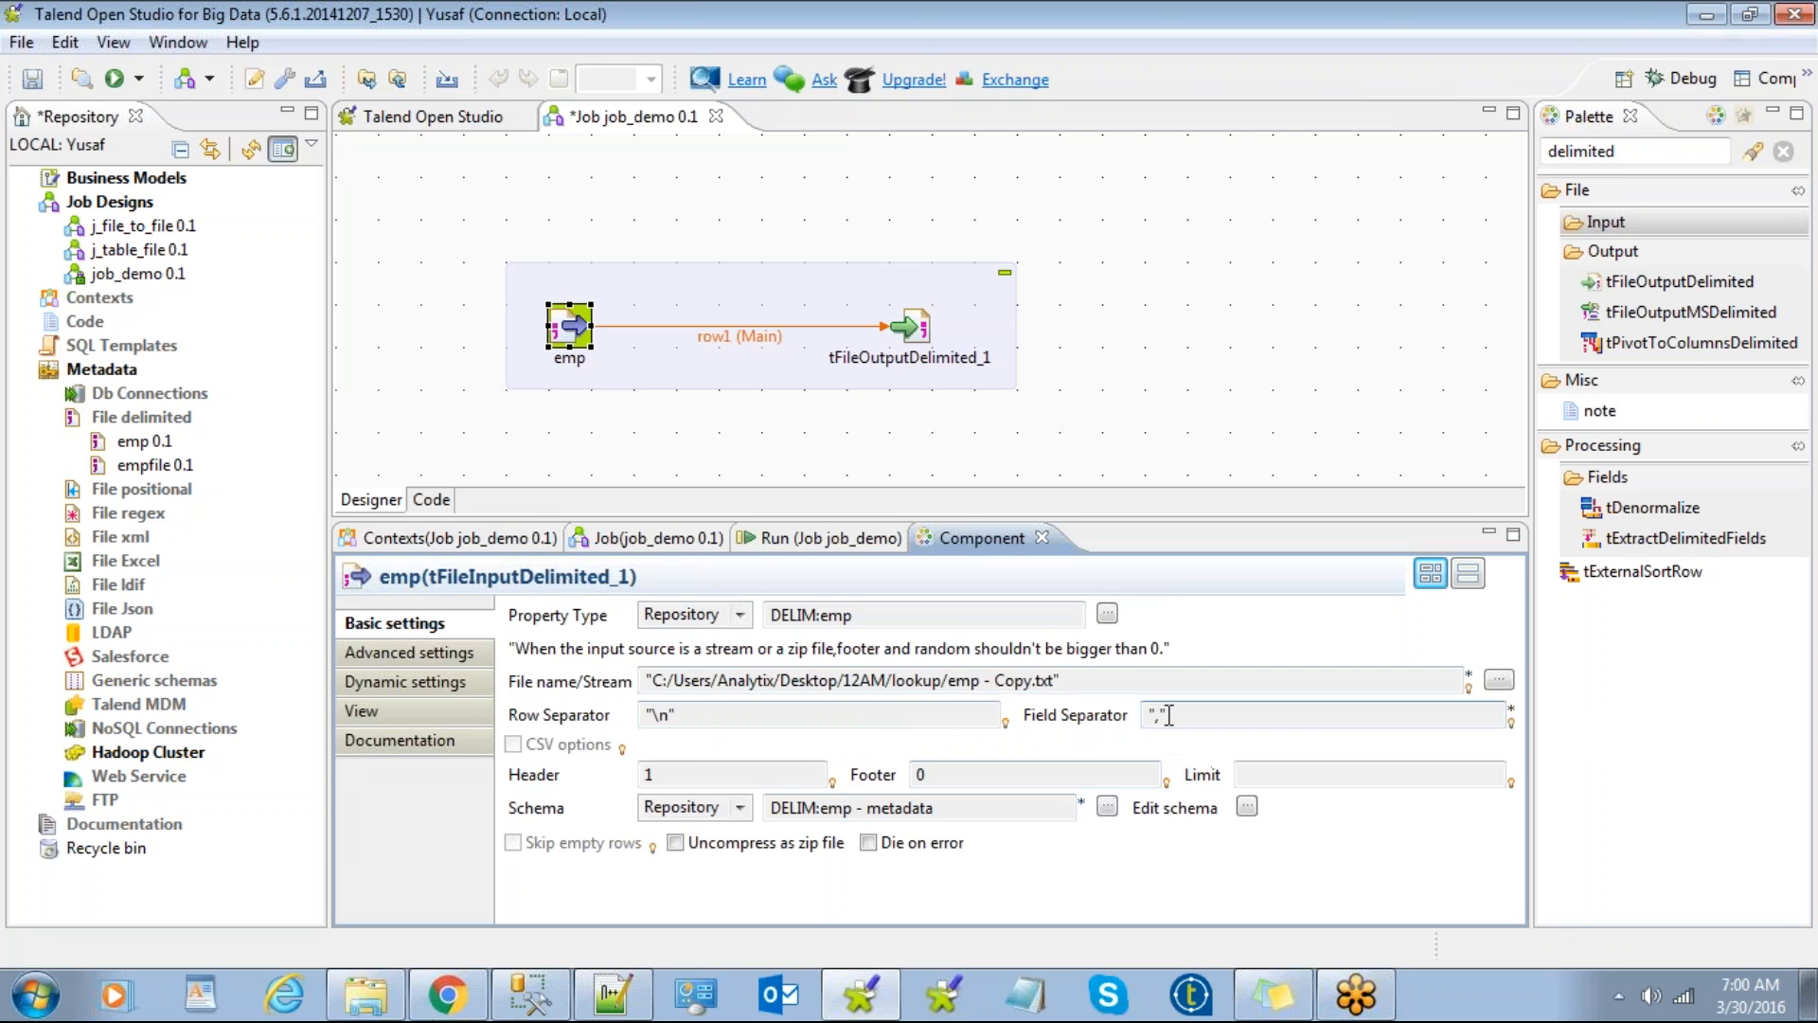
left_click(910, 328)
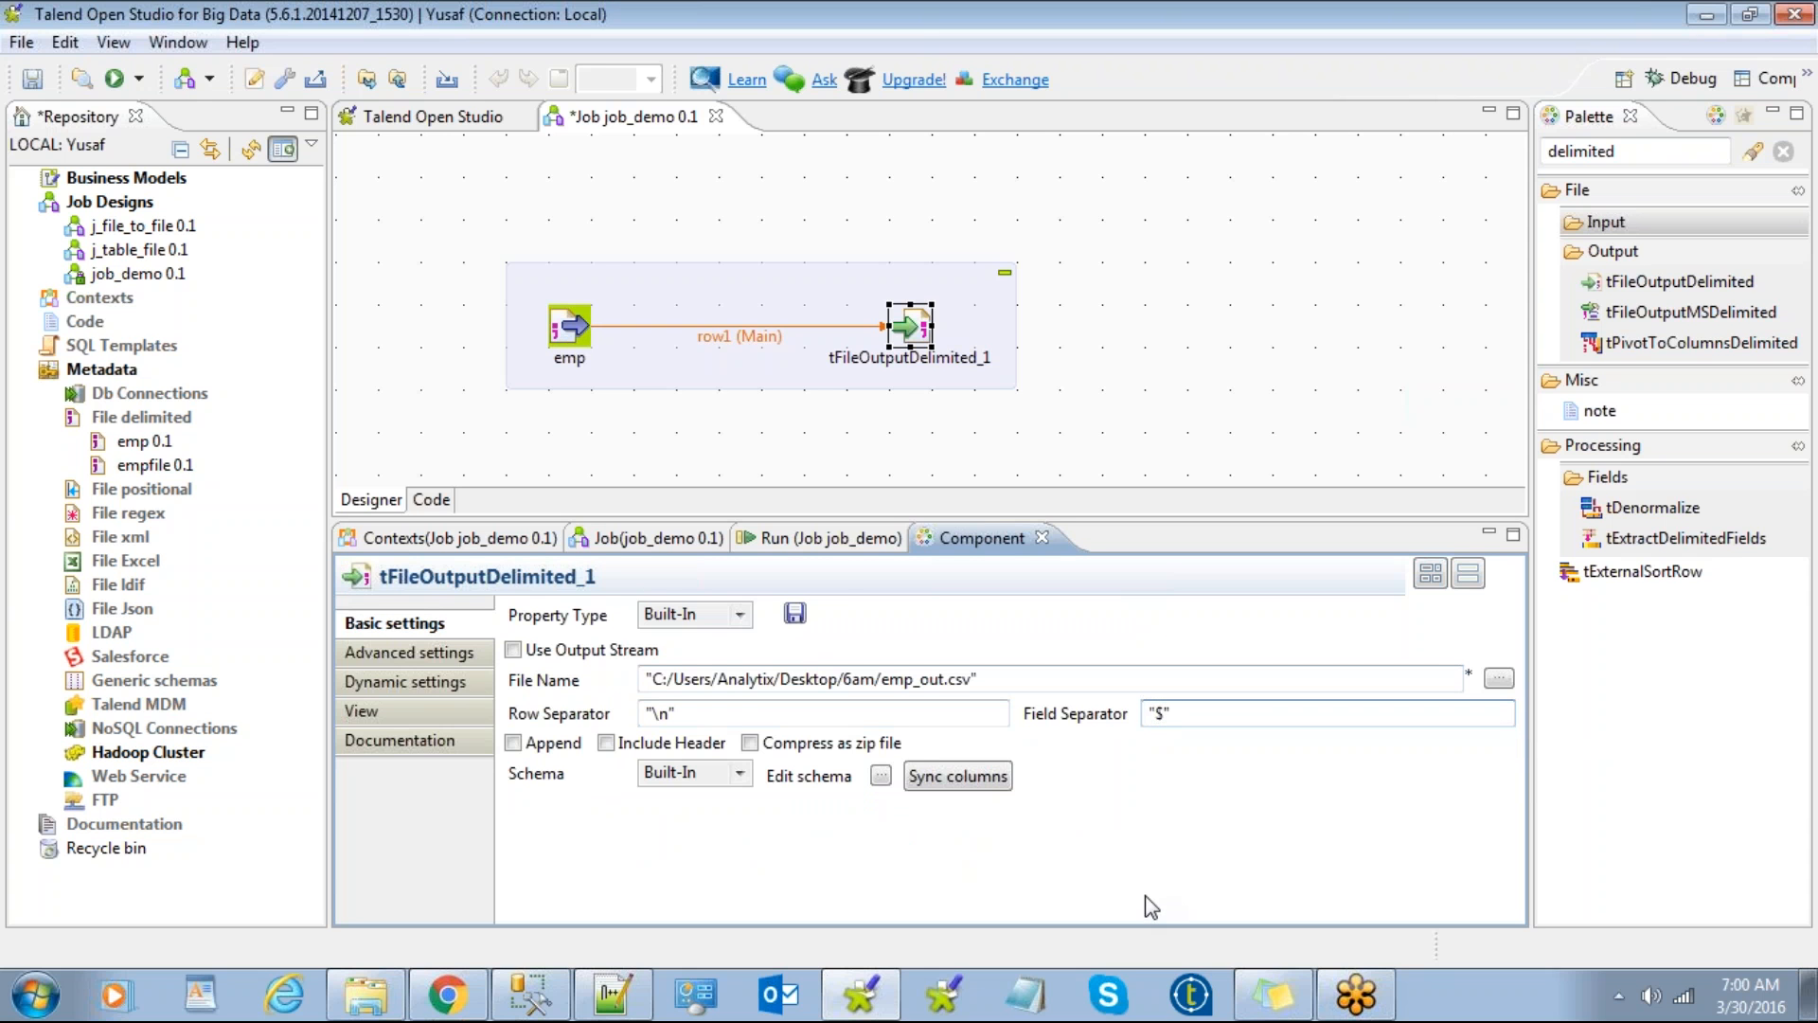
left_click(797, 538)
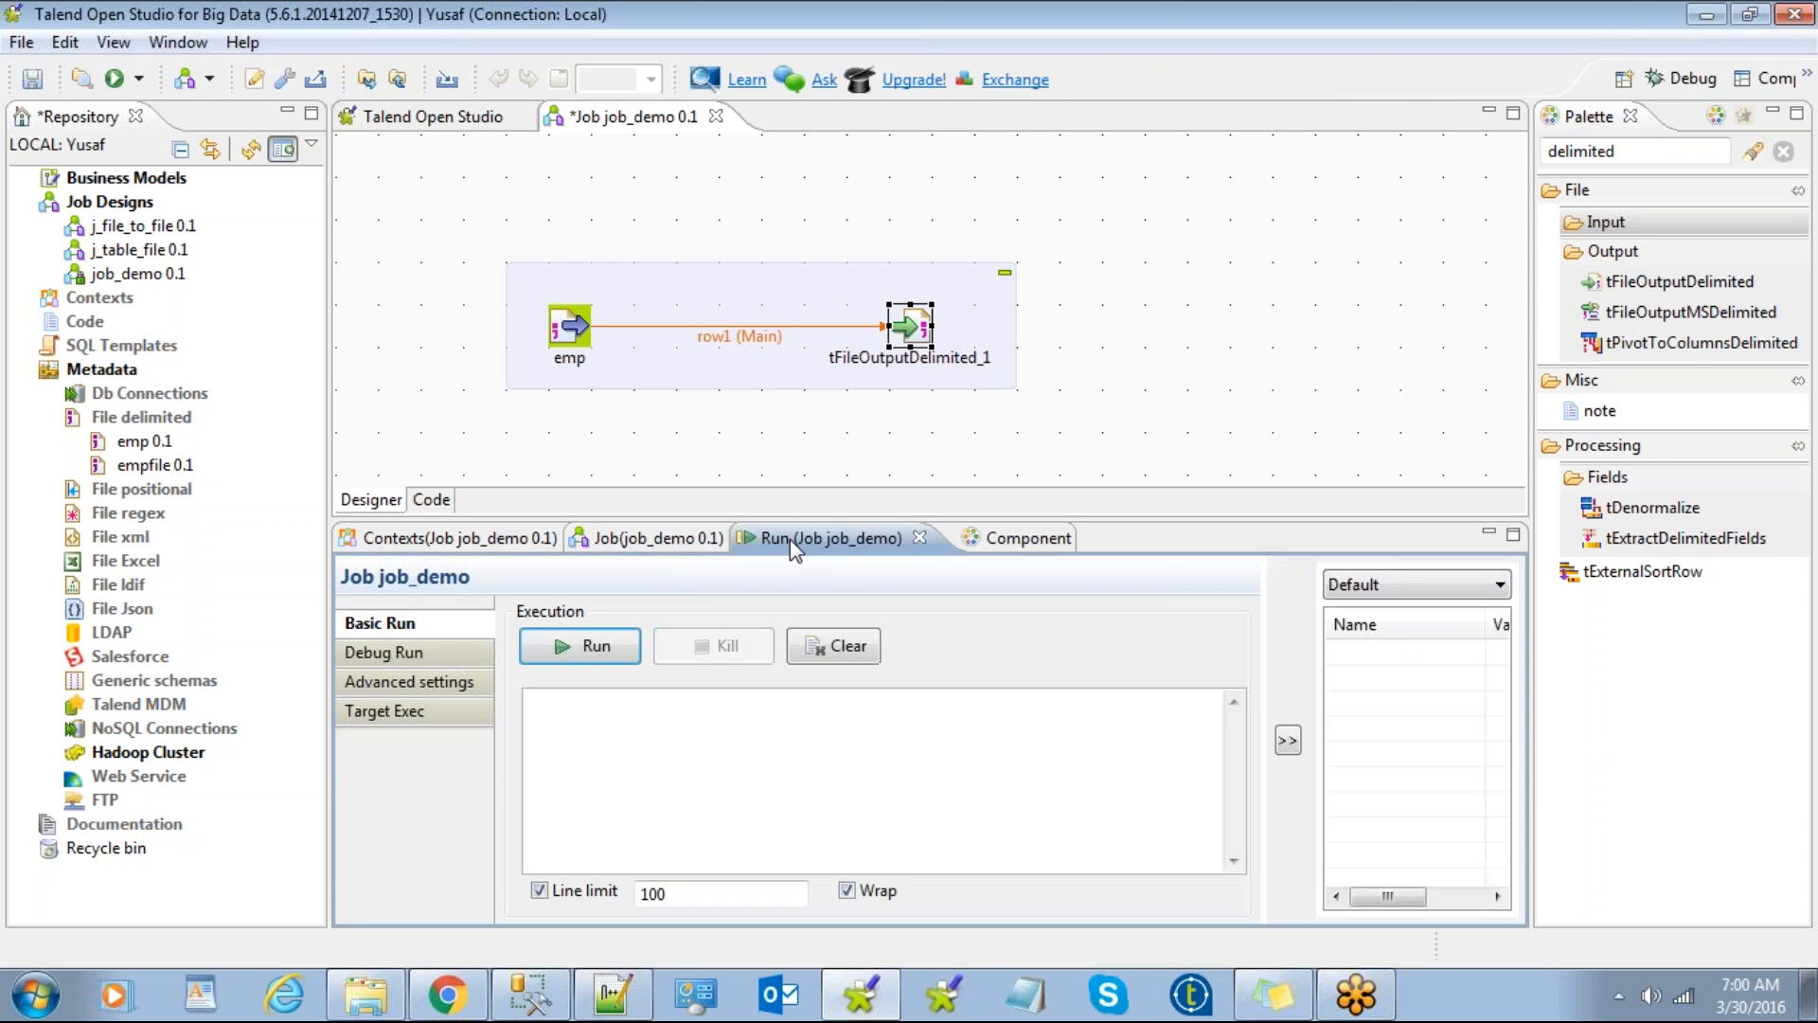
Step: Review both components, run job_demo (11 rows, exit code 0), and bring Explorer forward
left_click(987, 545)
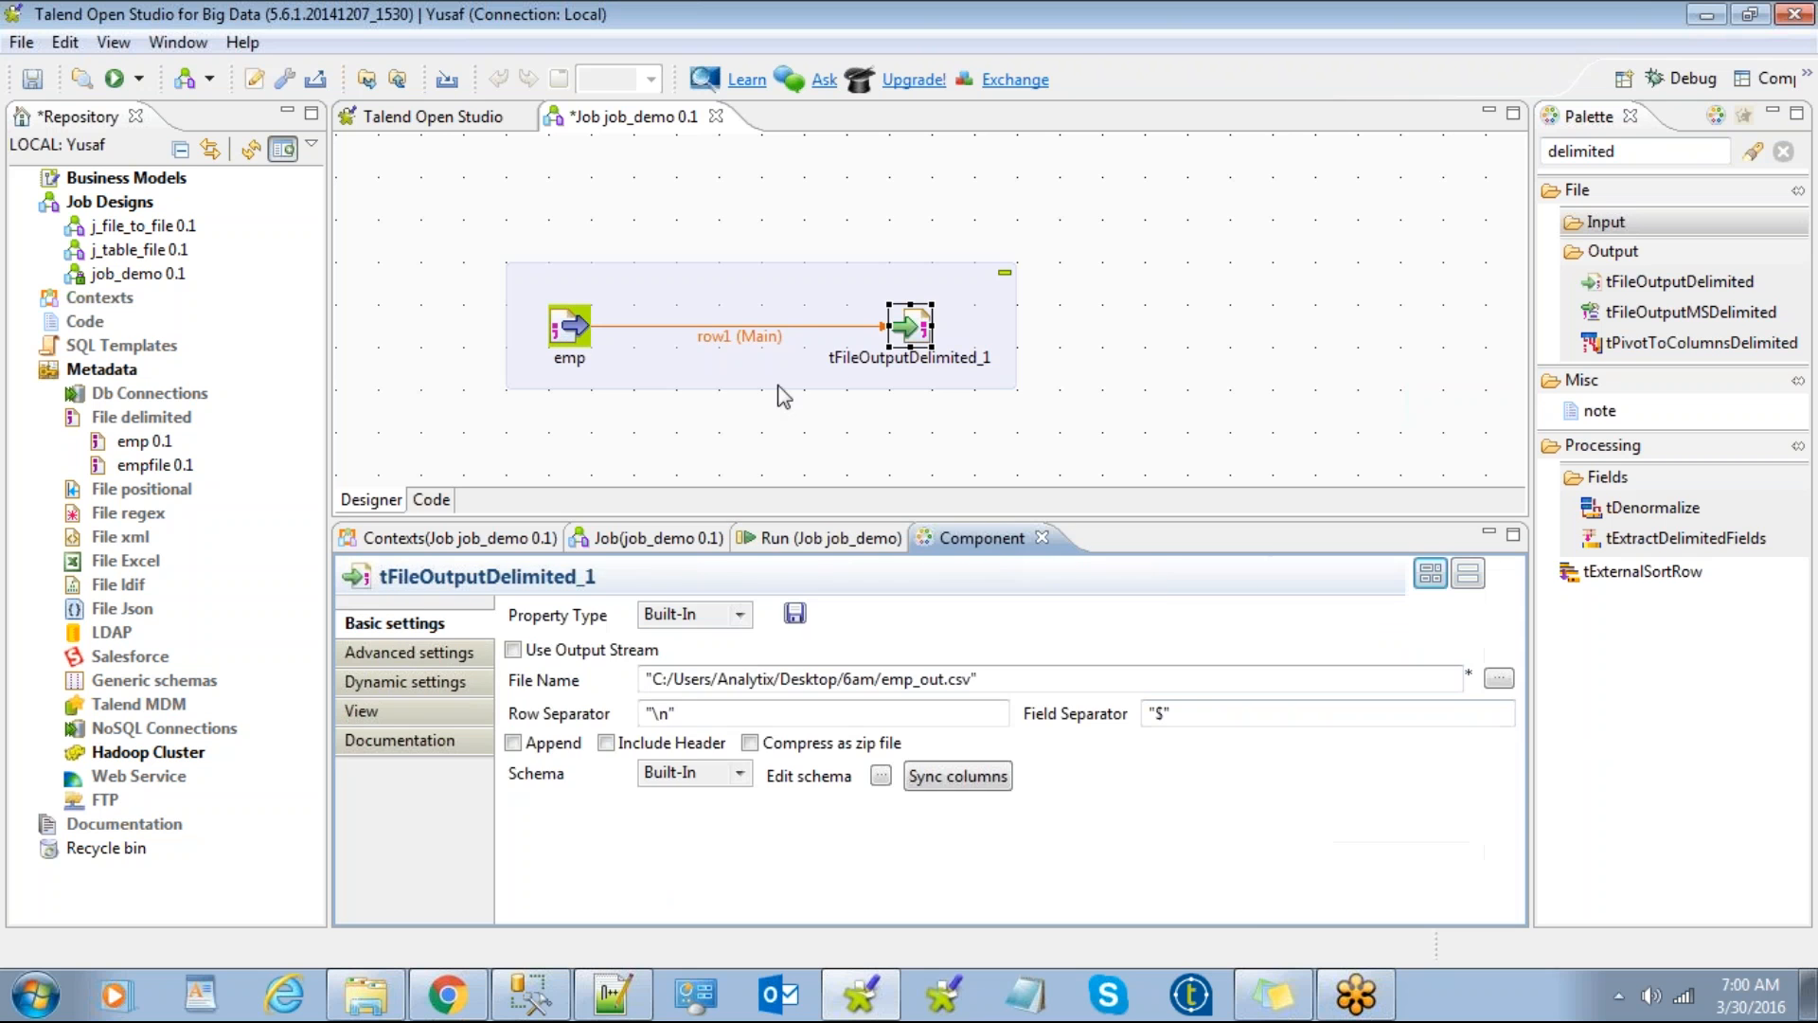
left_click(571, 326)
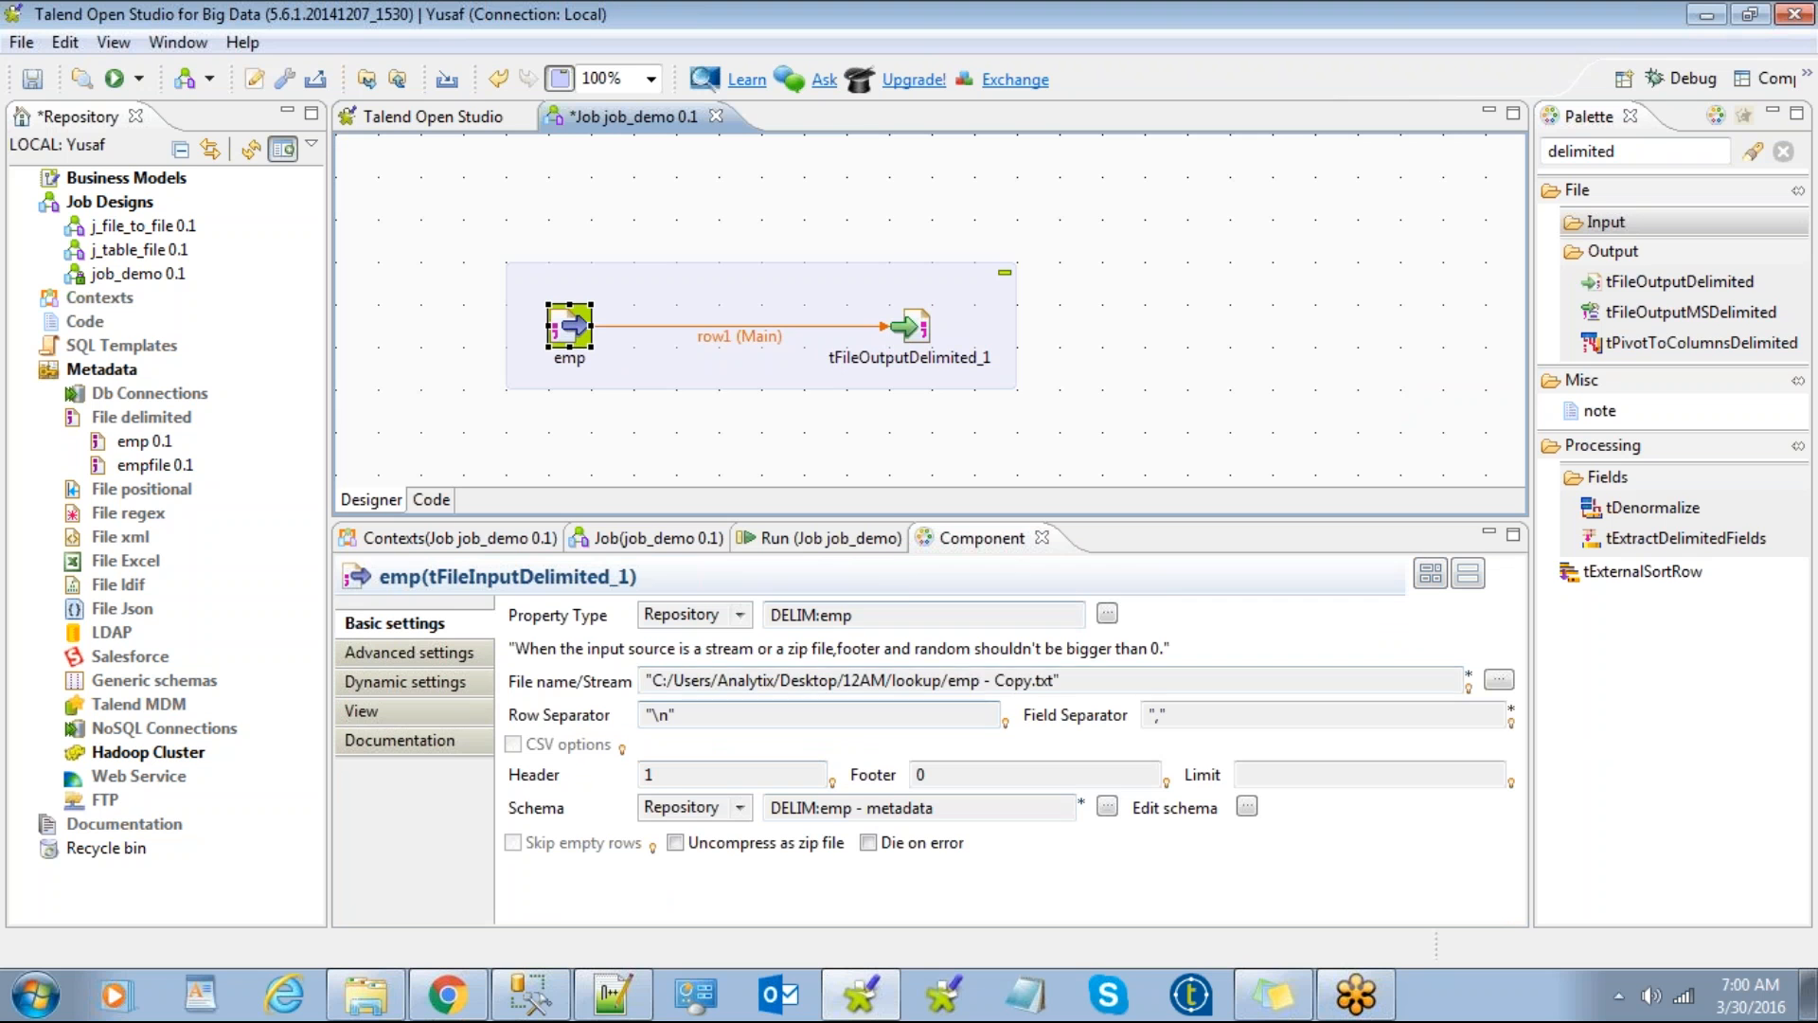
left_click(911, 328)
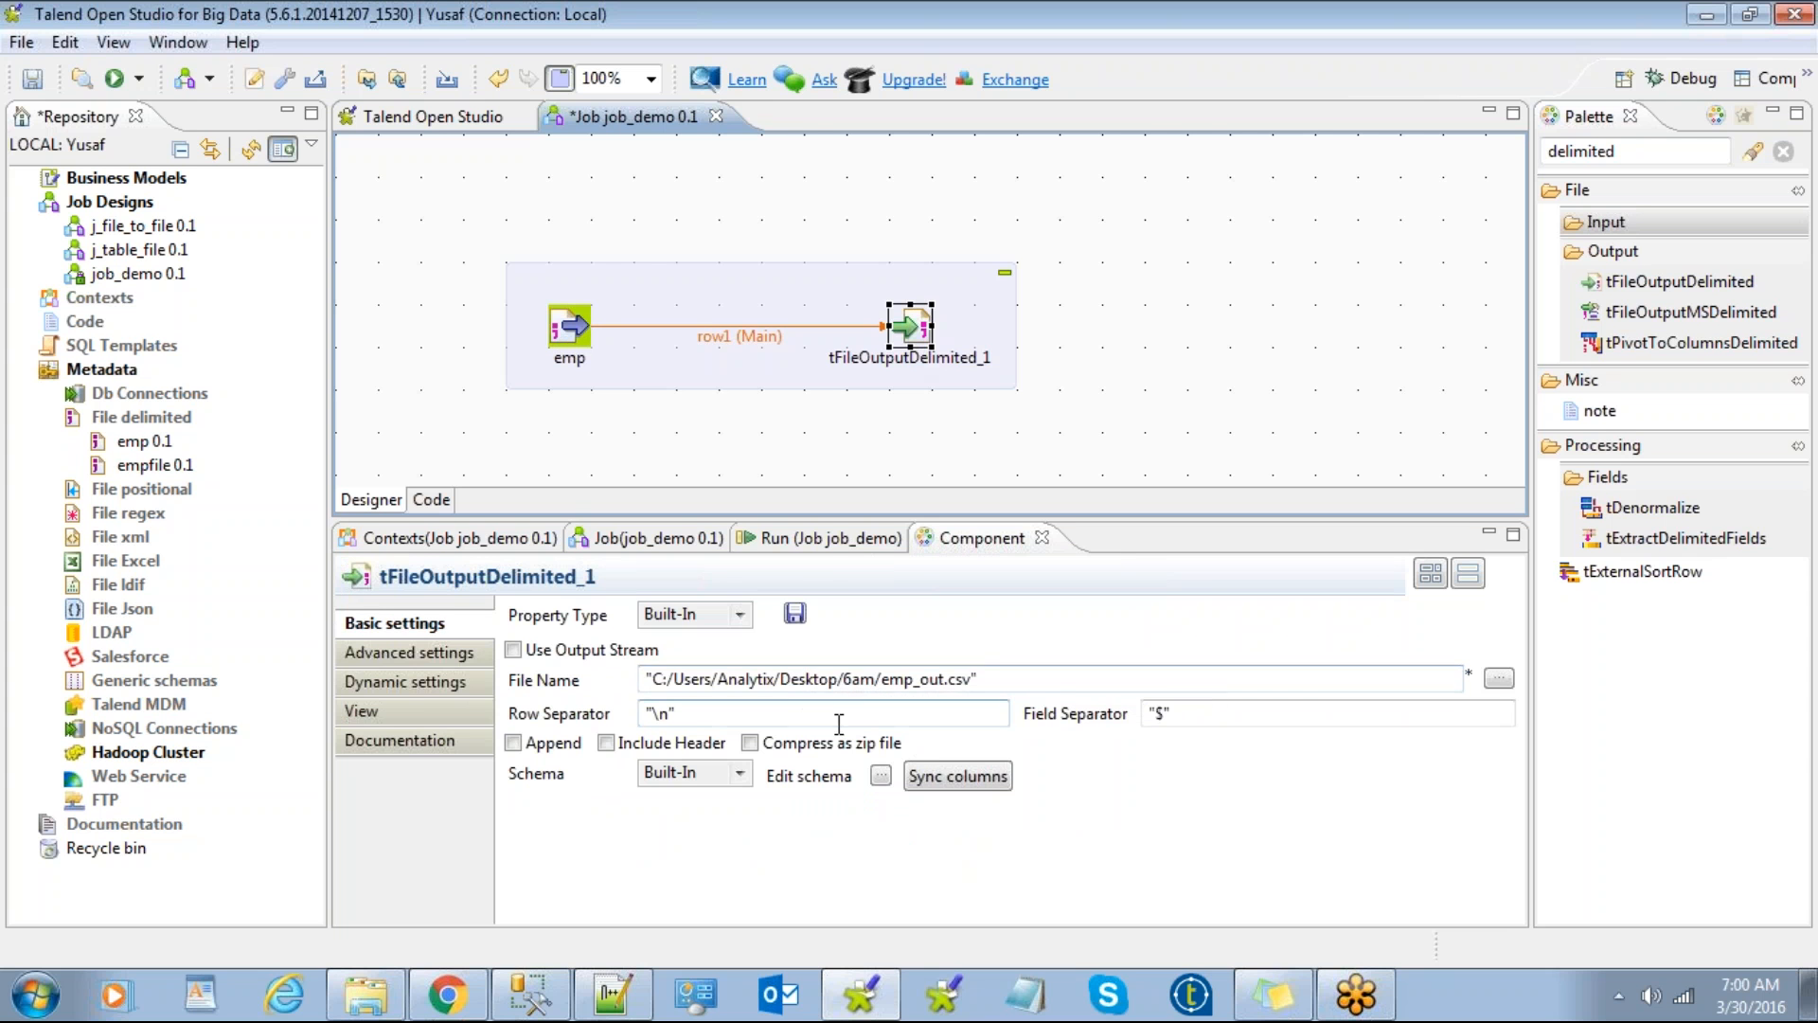
left_click(817, 540)
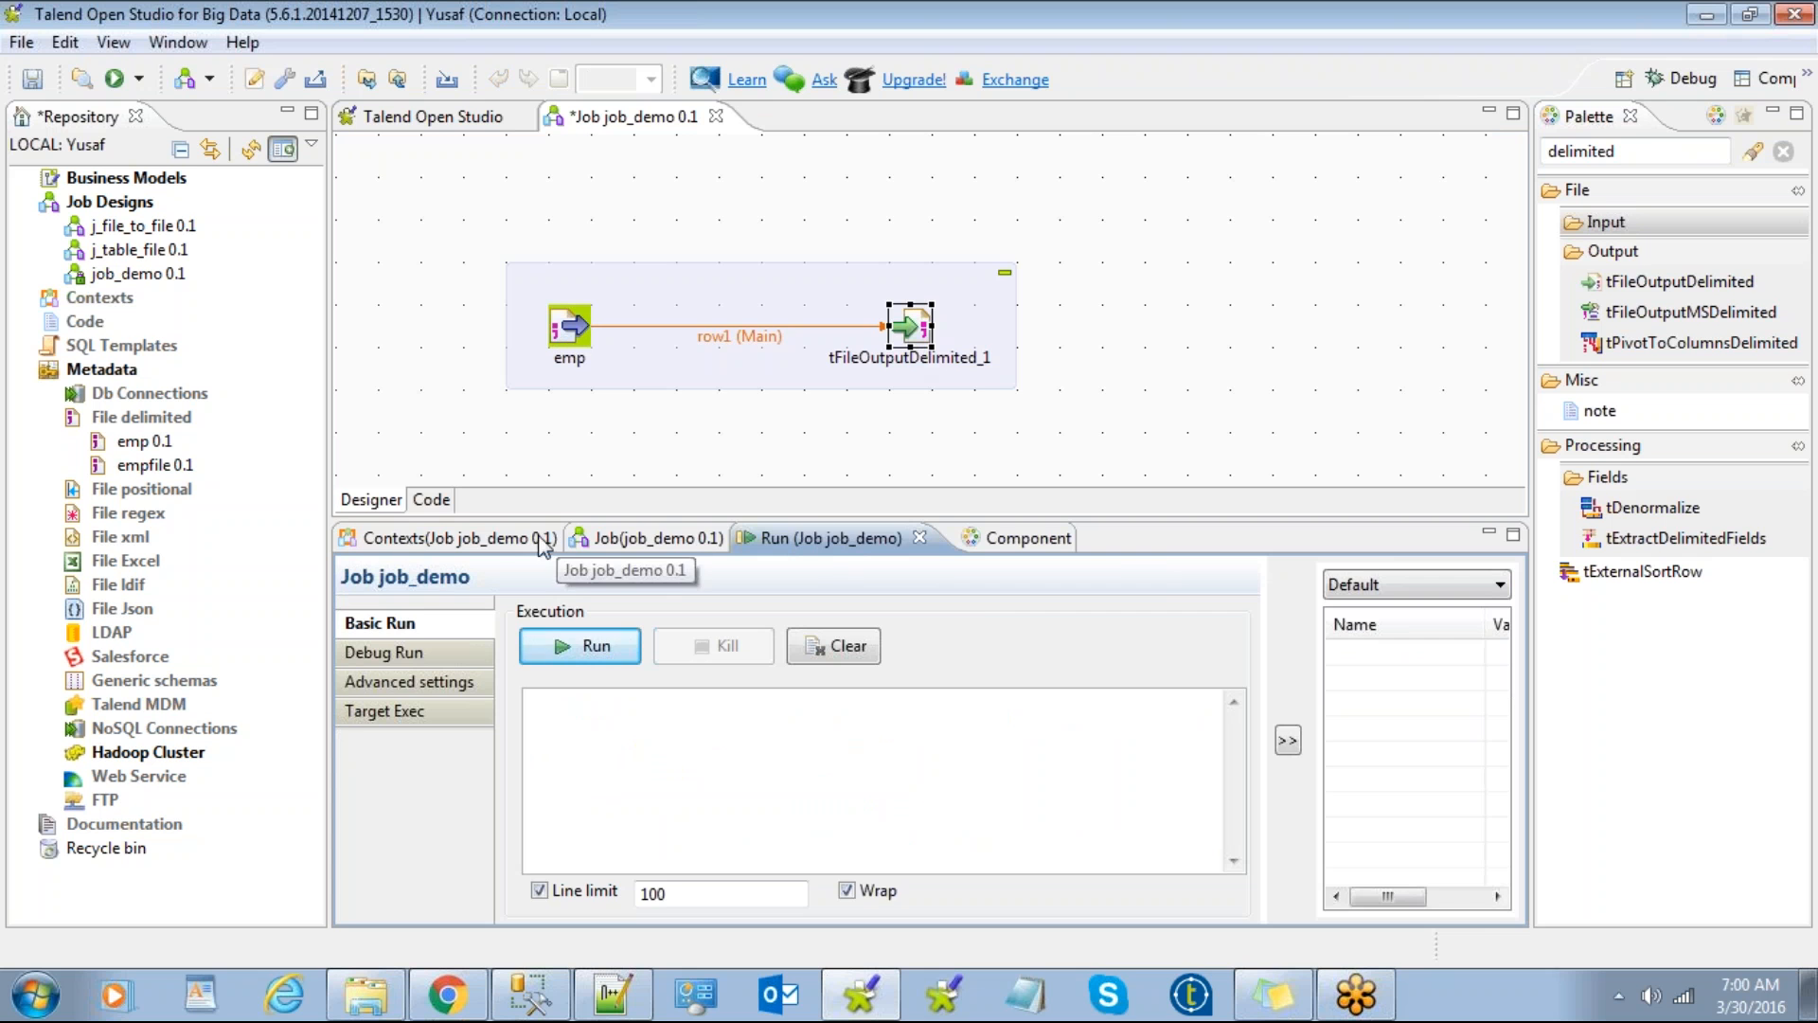
left_click(609, 544)
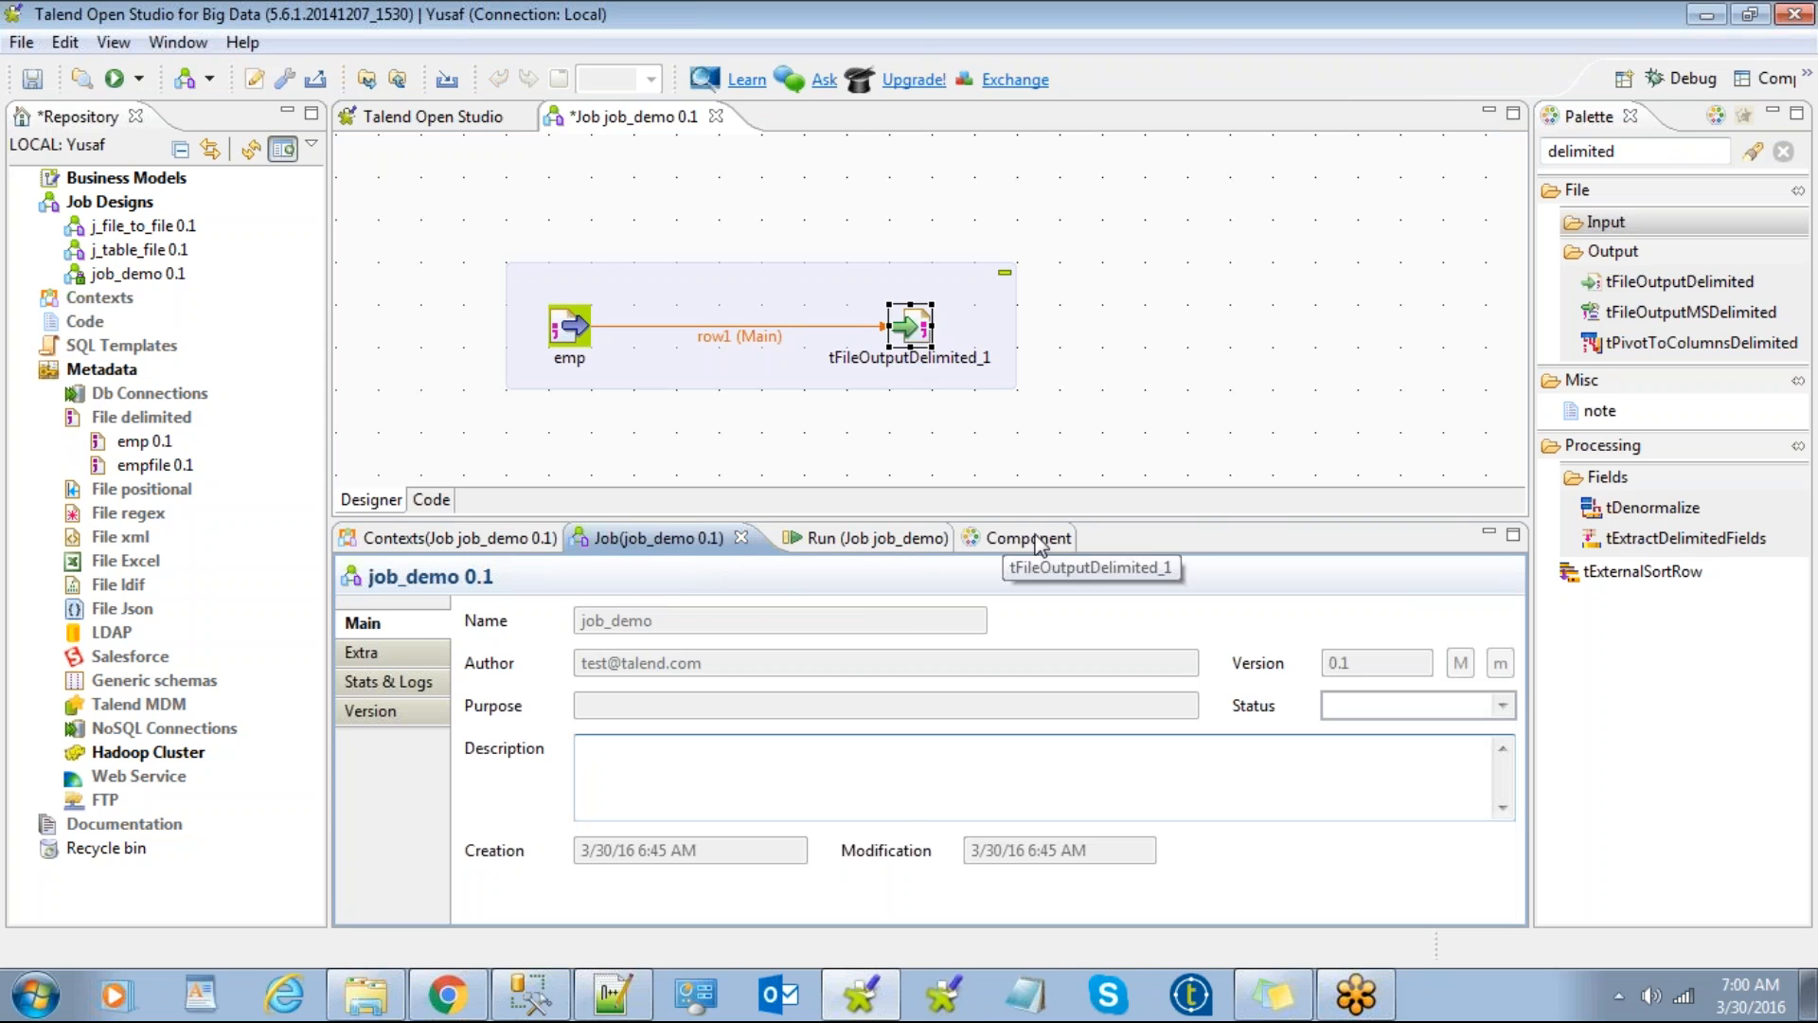
left_click(980, 540)
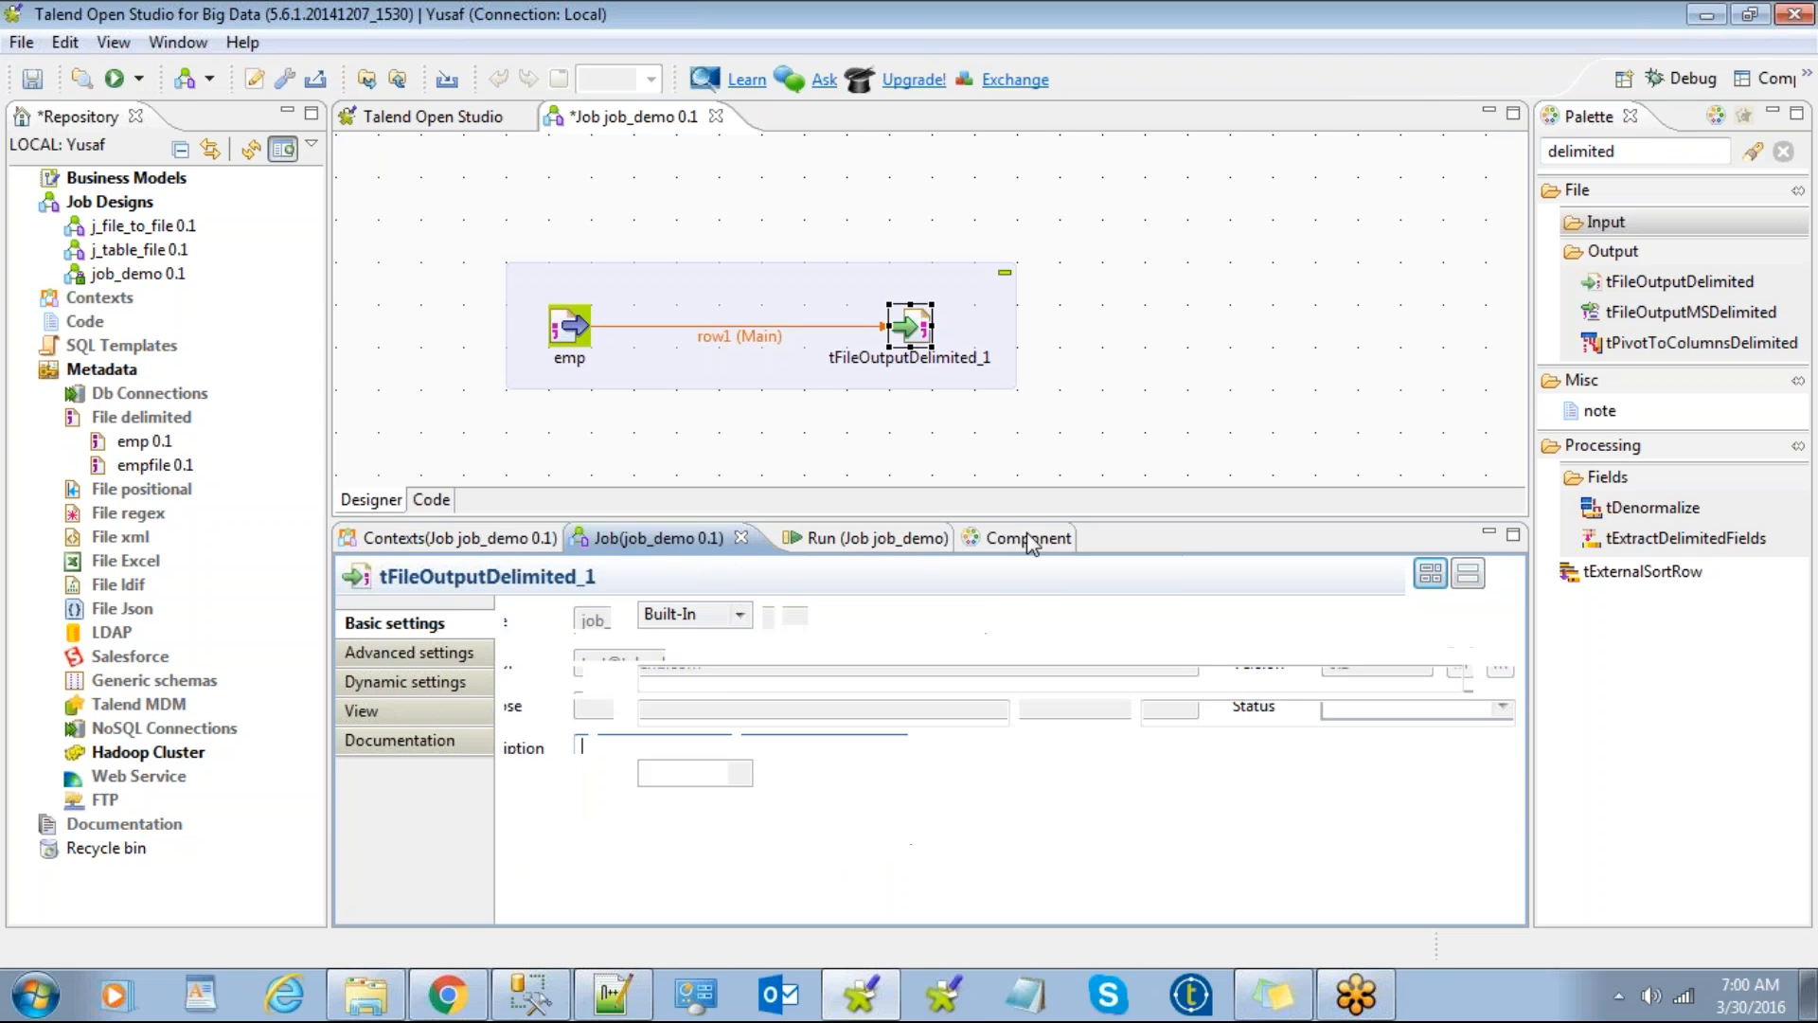
left_click(813, 544)
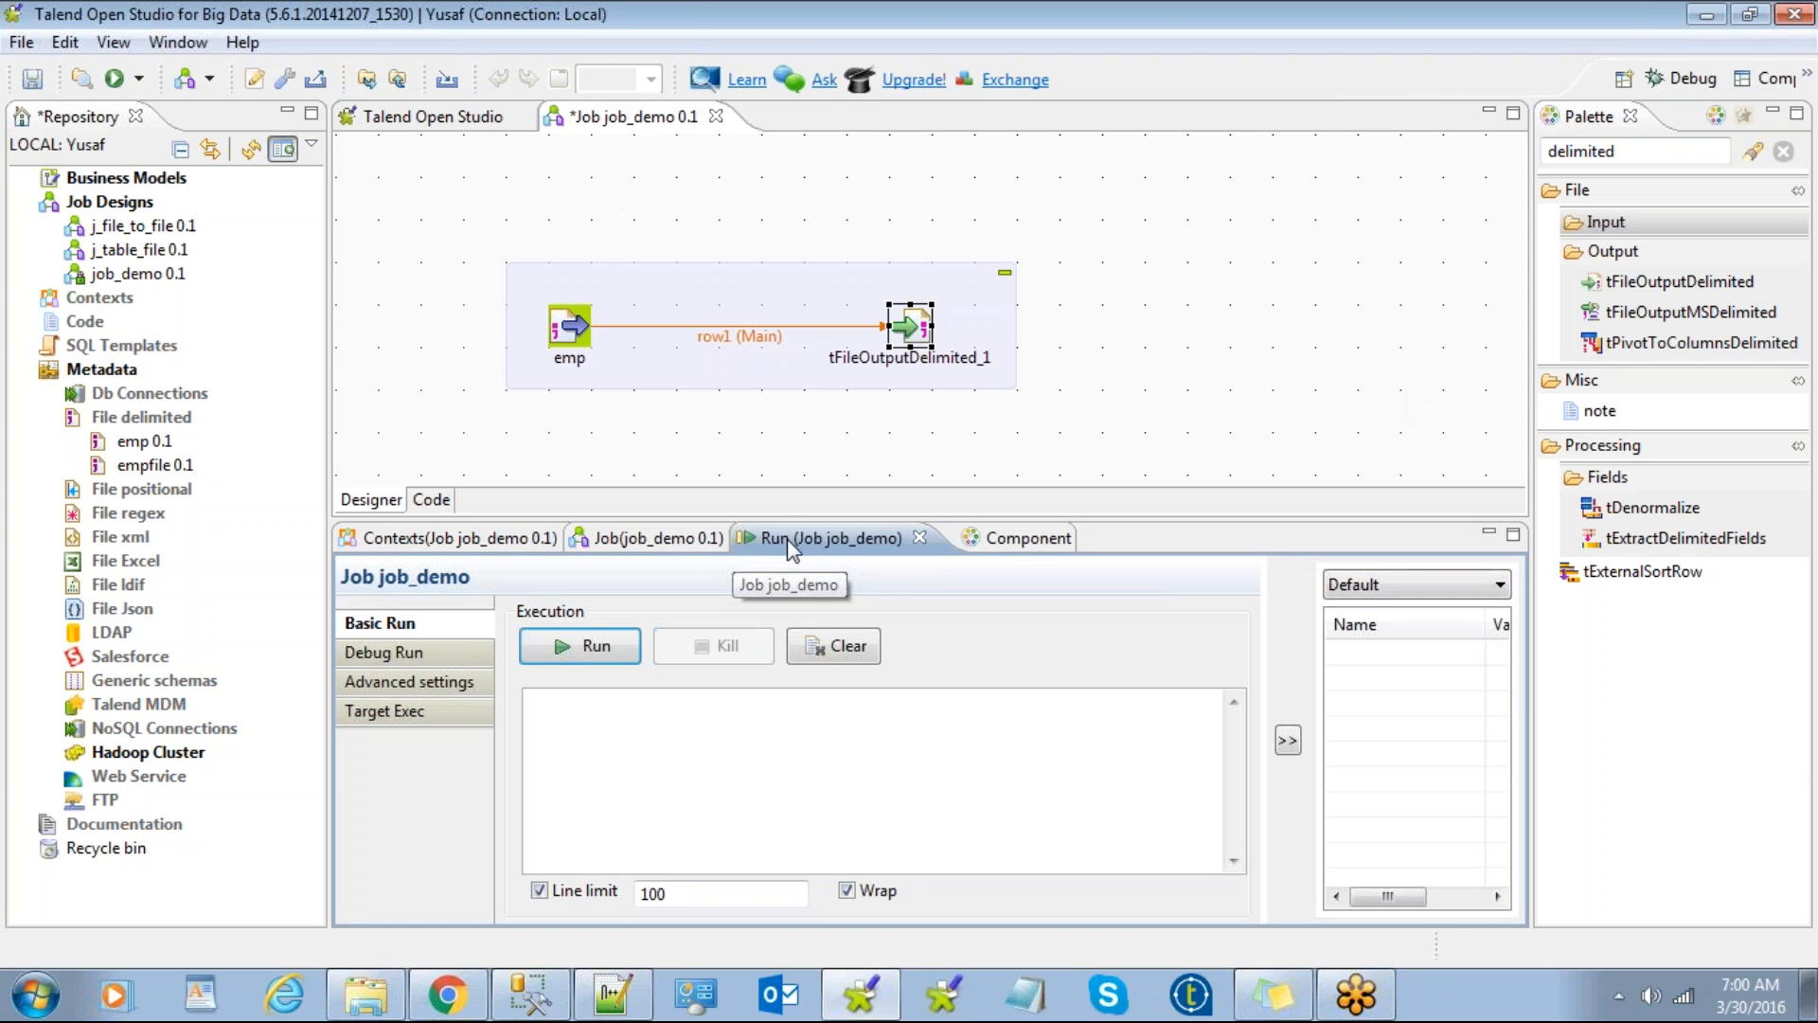
left_click(599, 650)
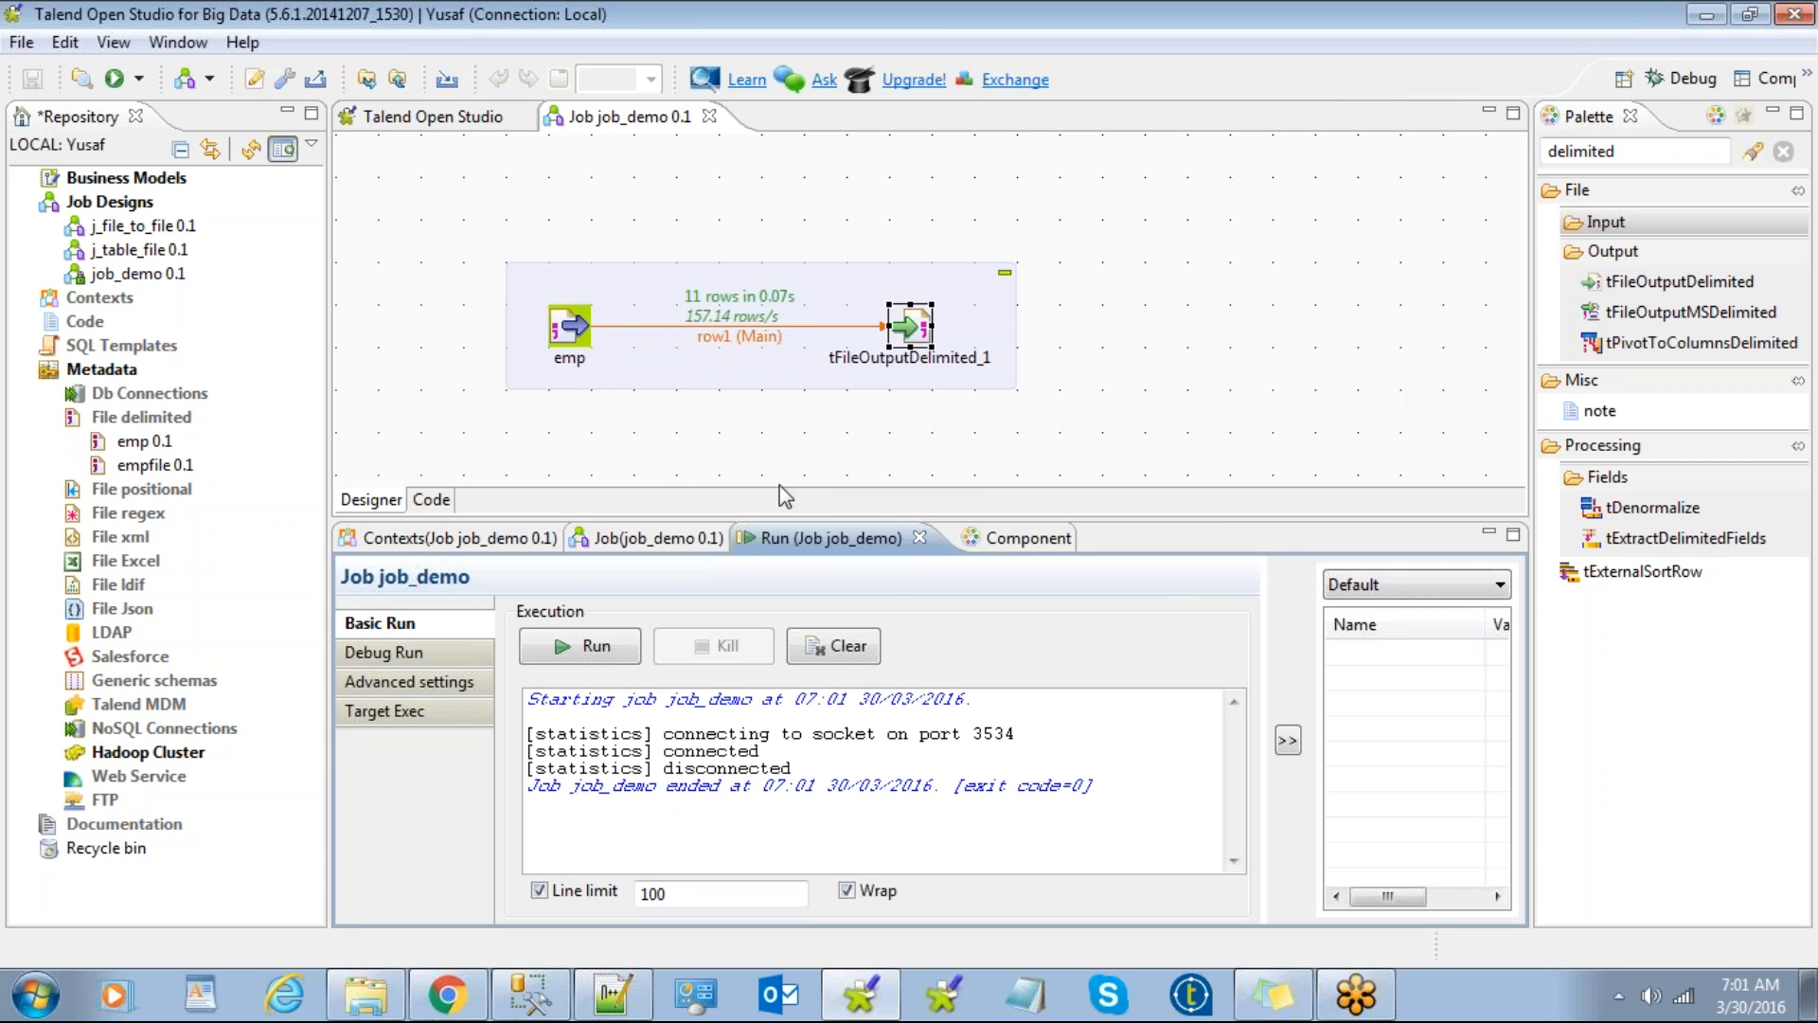
left_click(365, 994)
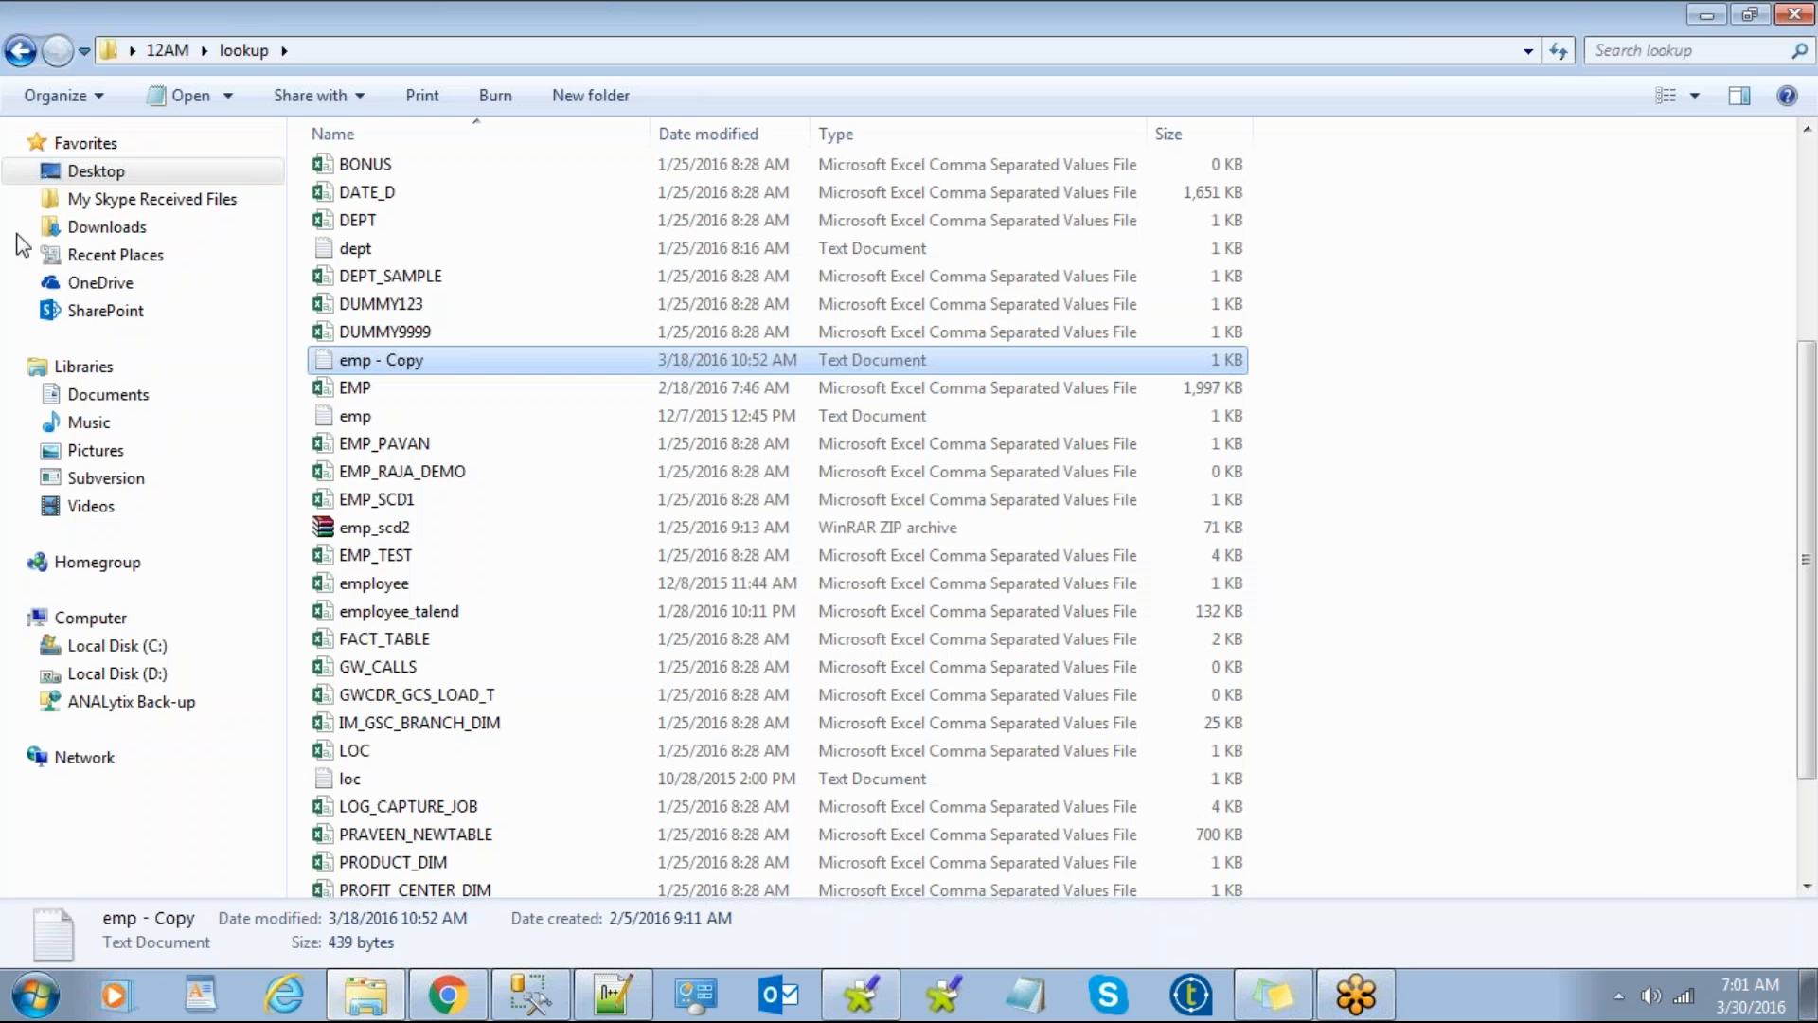
Step: Go to Desktop\6am and open emp_out.csv in Notepad++ to check its "$"-delimited rows
left_click(90, 173)
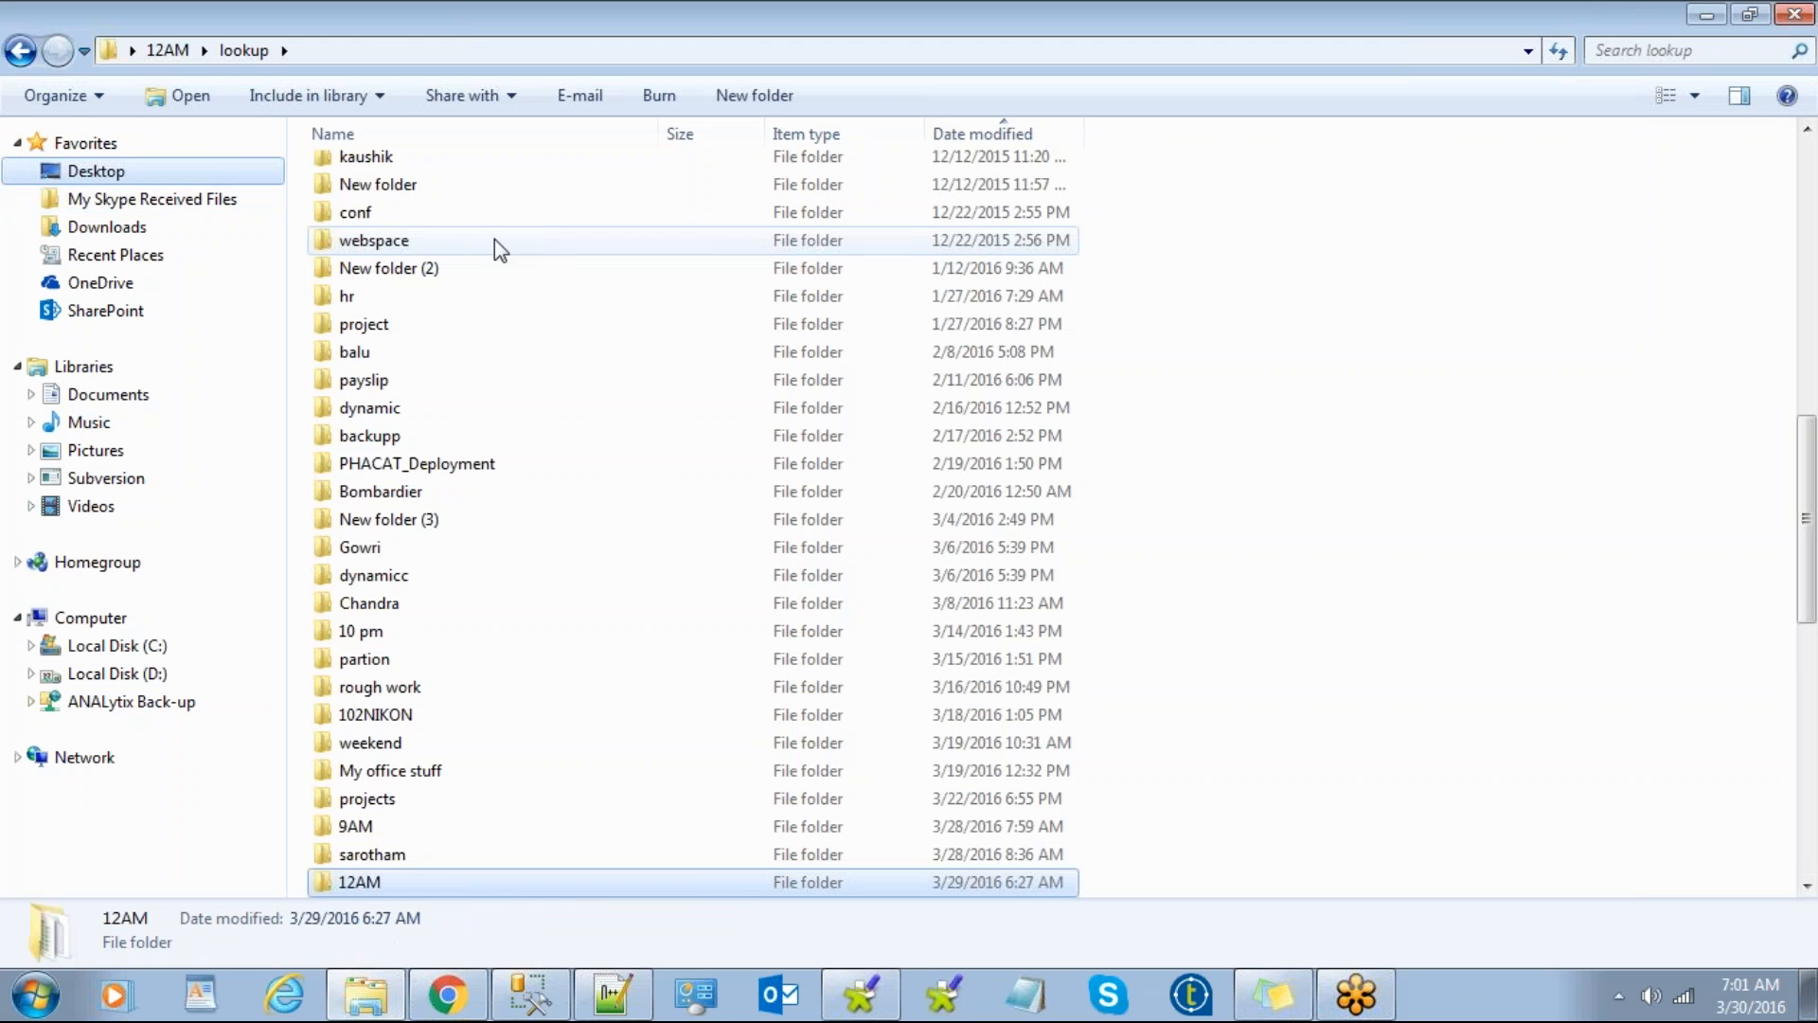
left_click(428, 611)
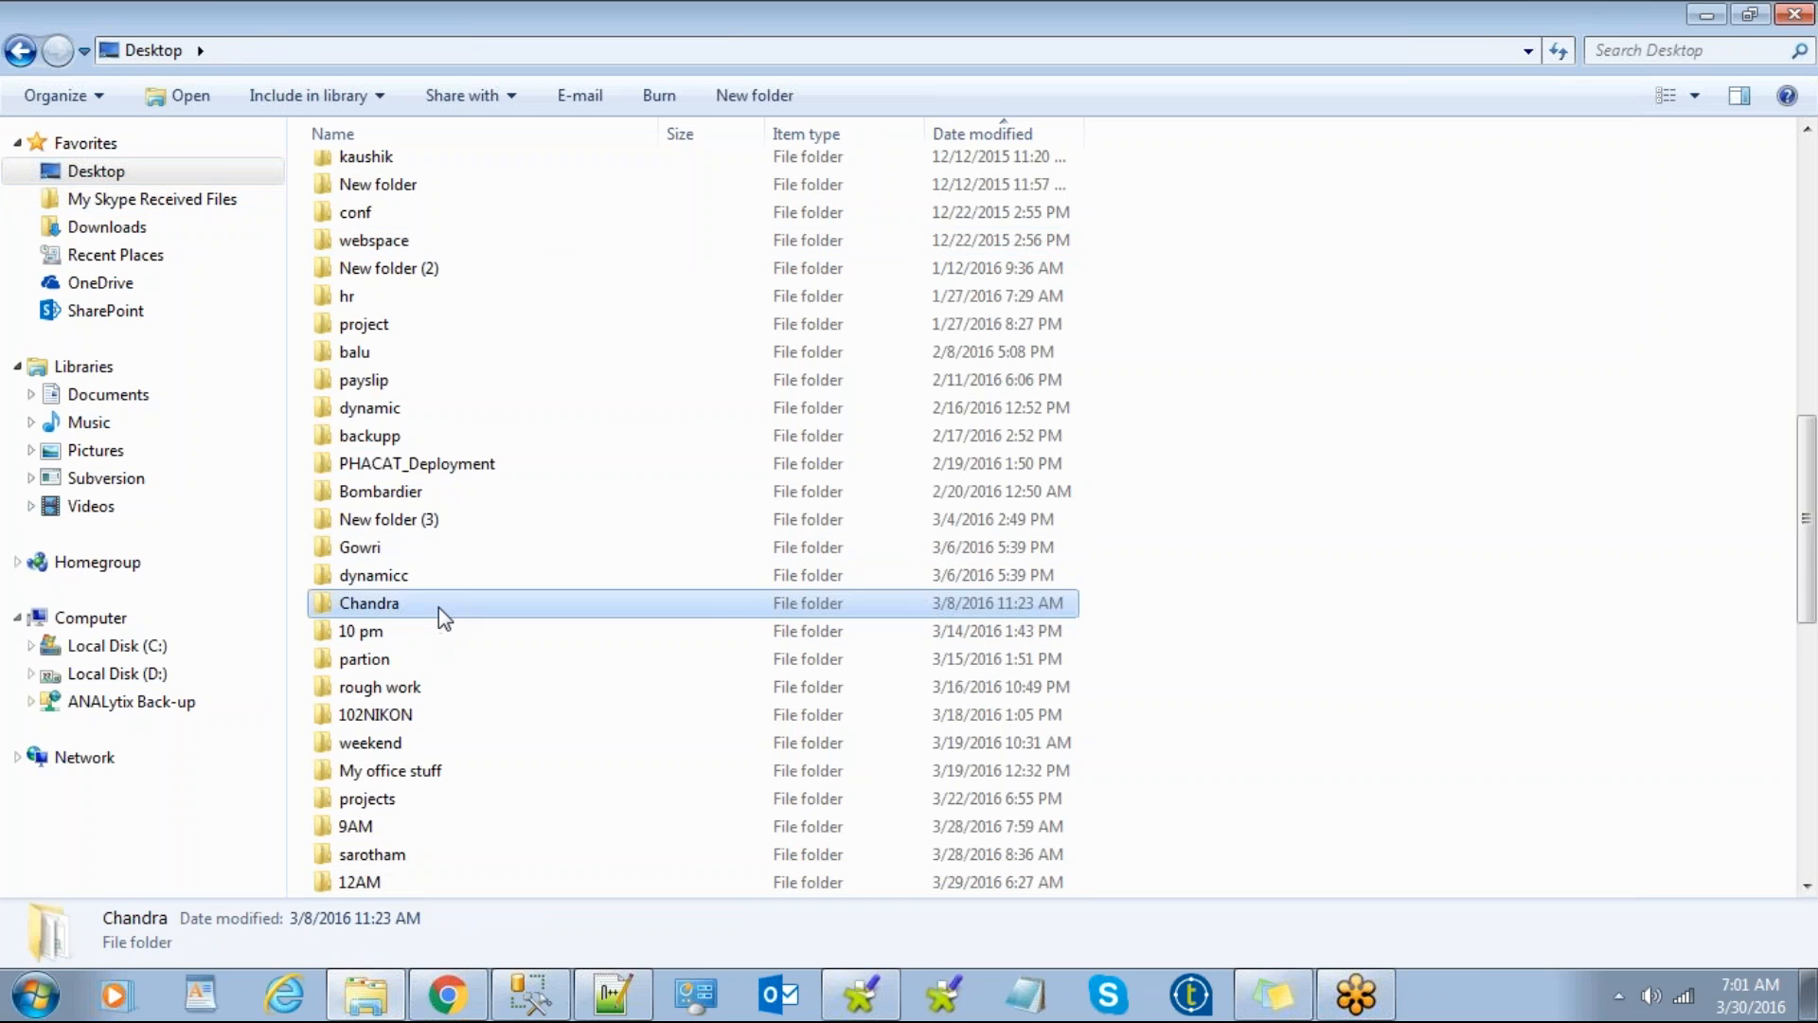
scroll(437, 611, "down", 2)
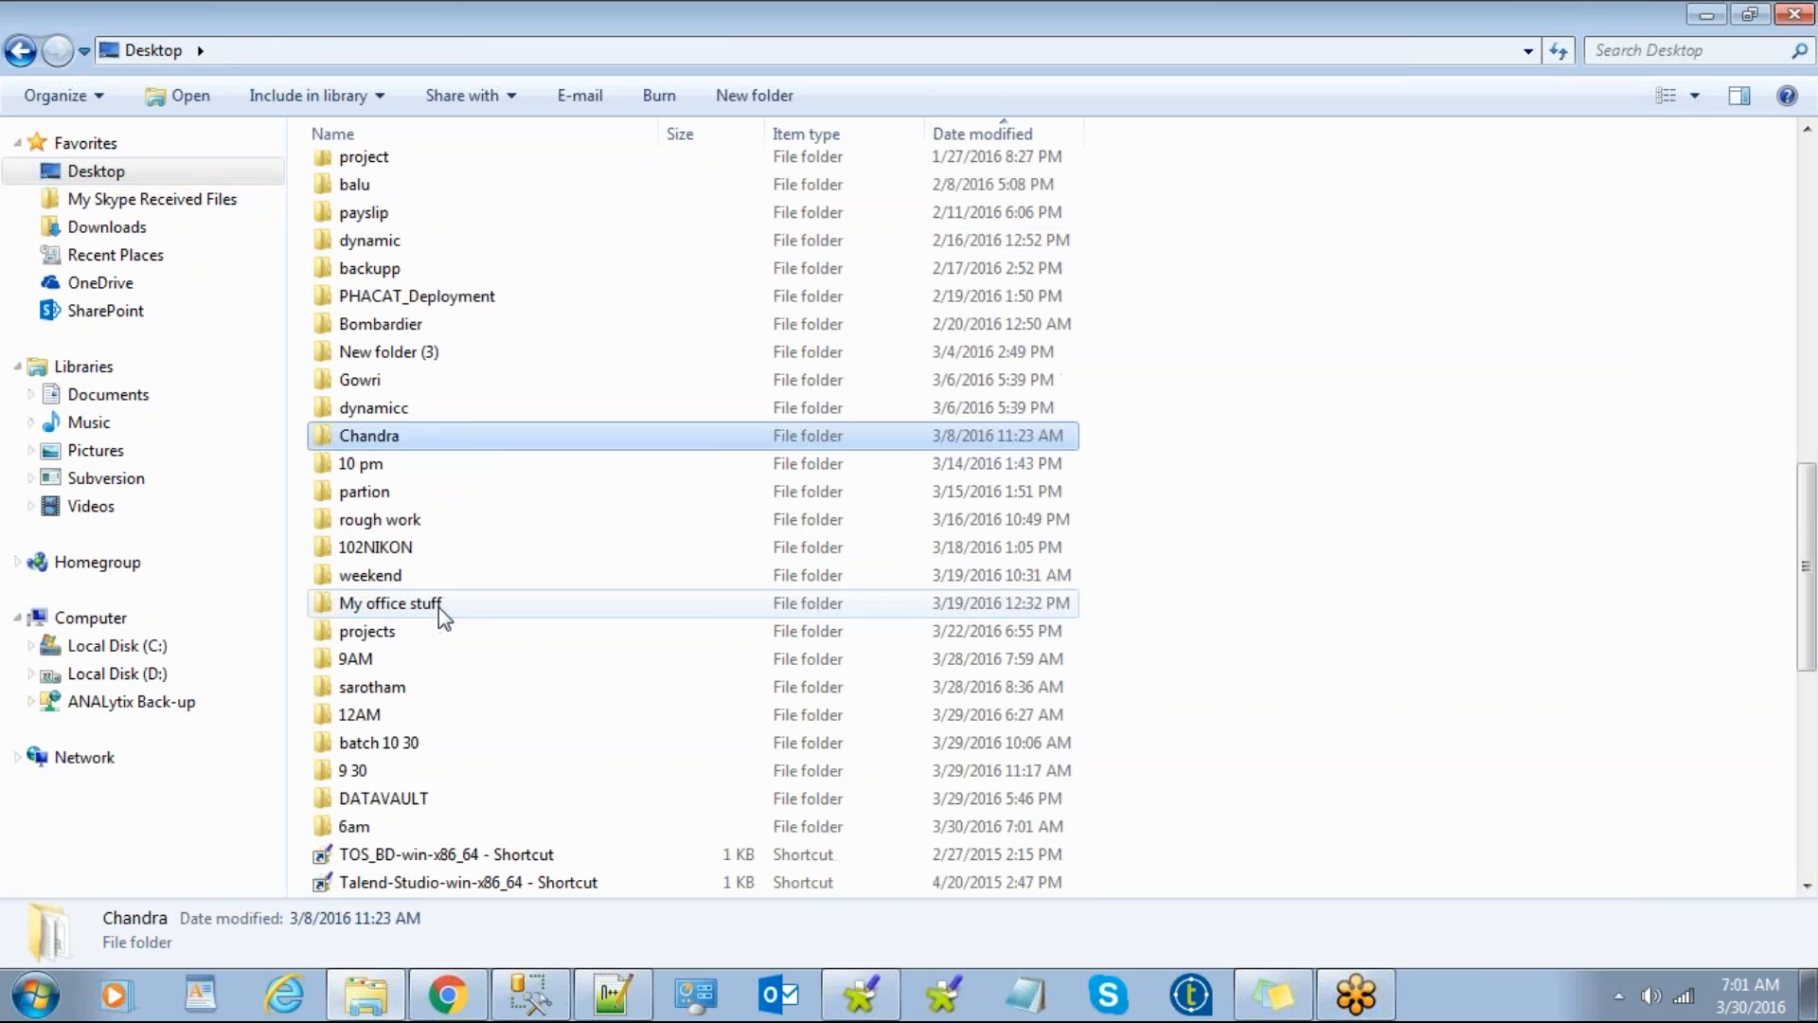
scroll(434, 644, "down", 2)
double_click(408, 663)
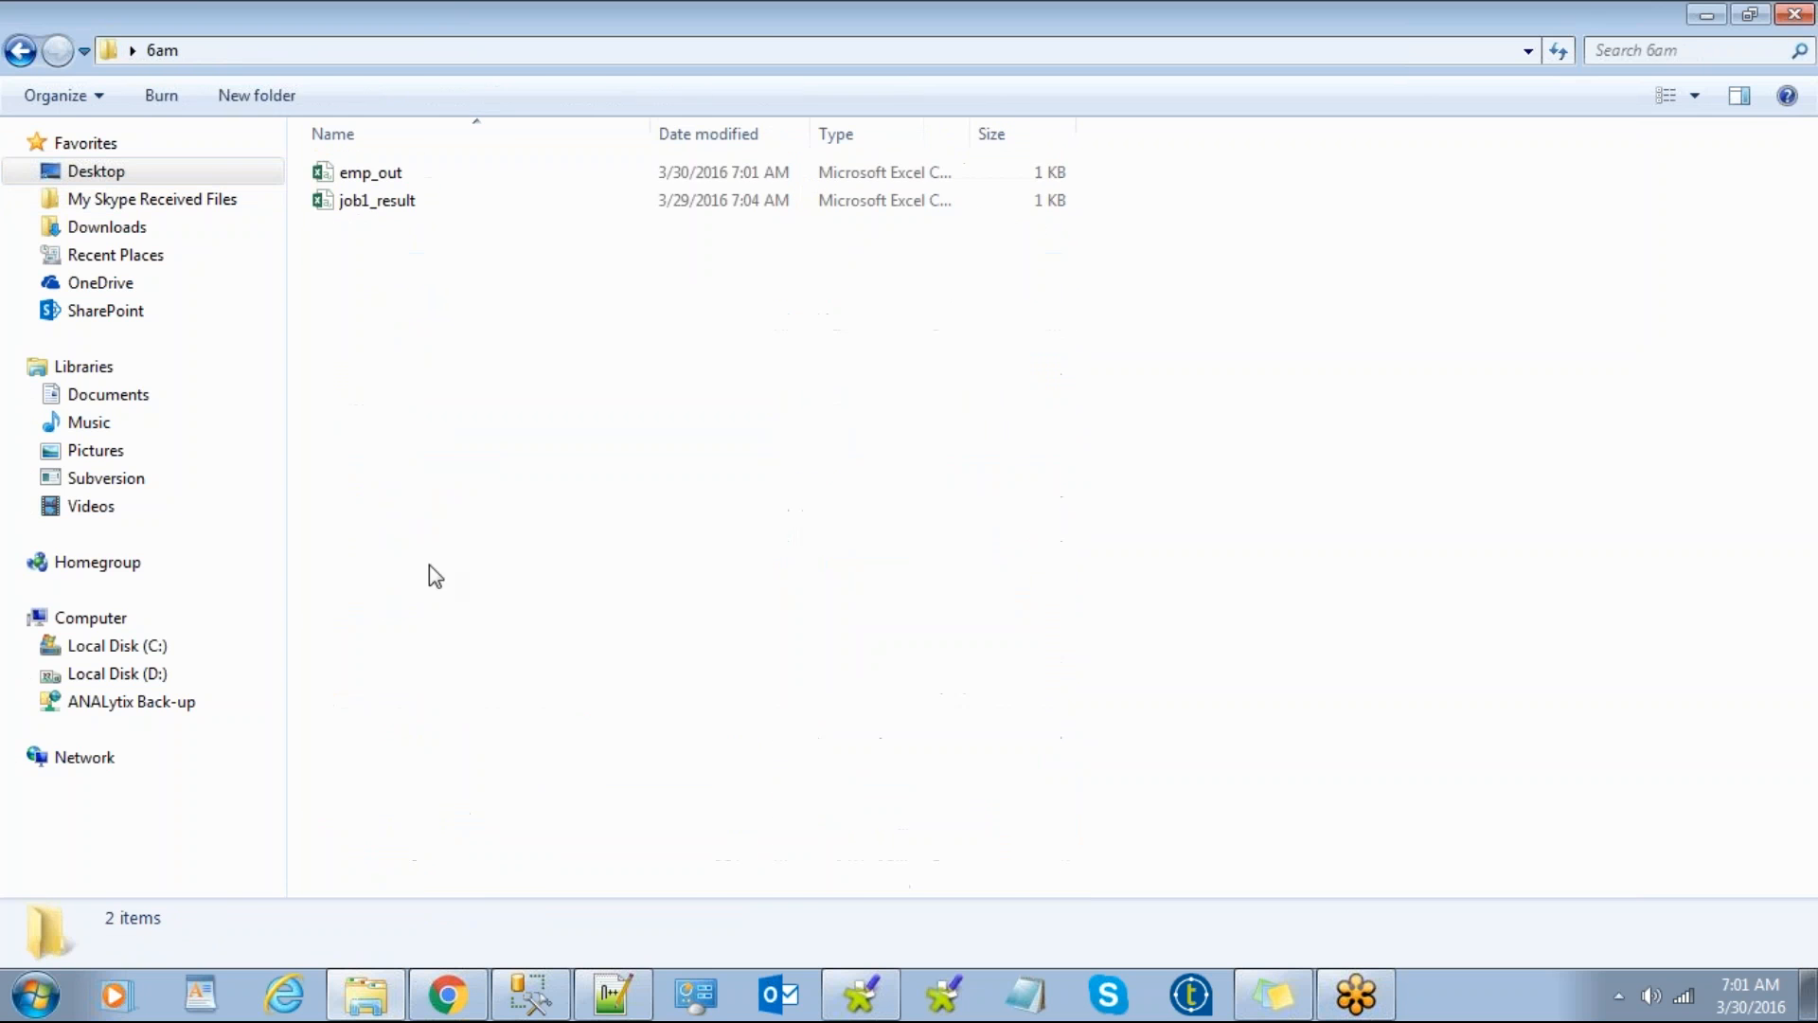
left_click(372, 174)
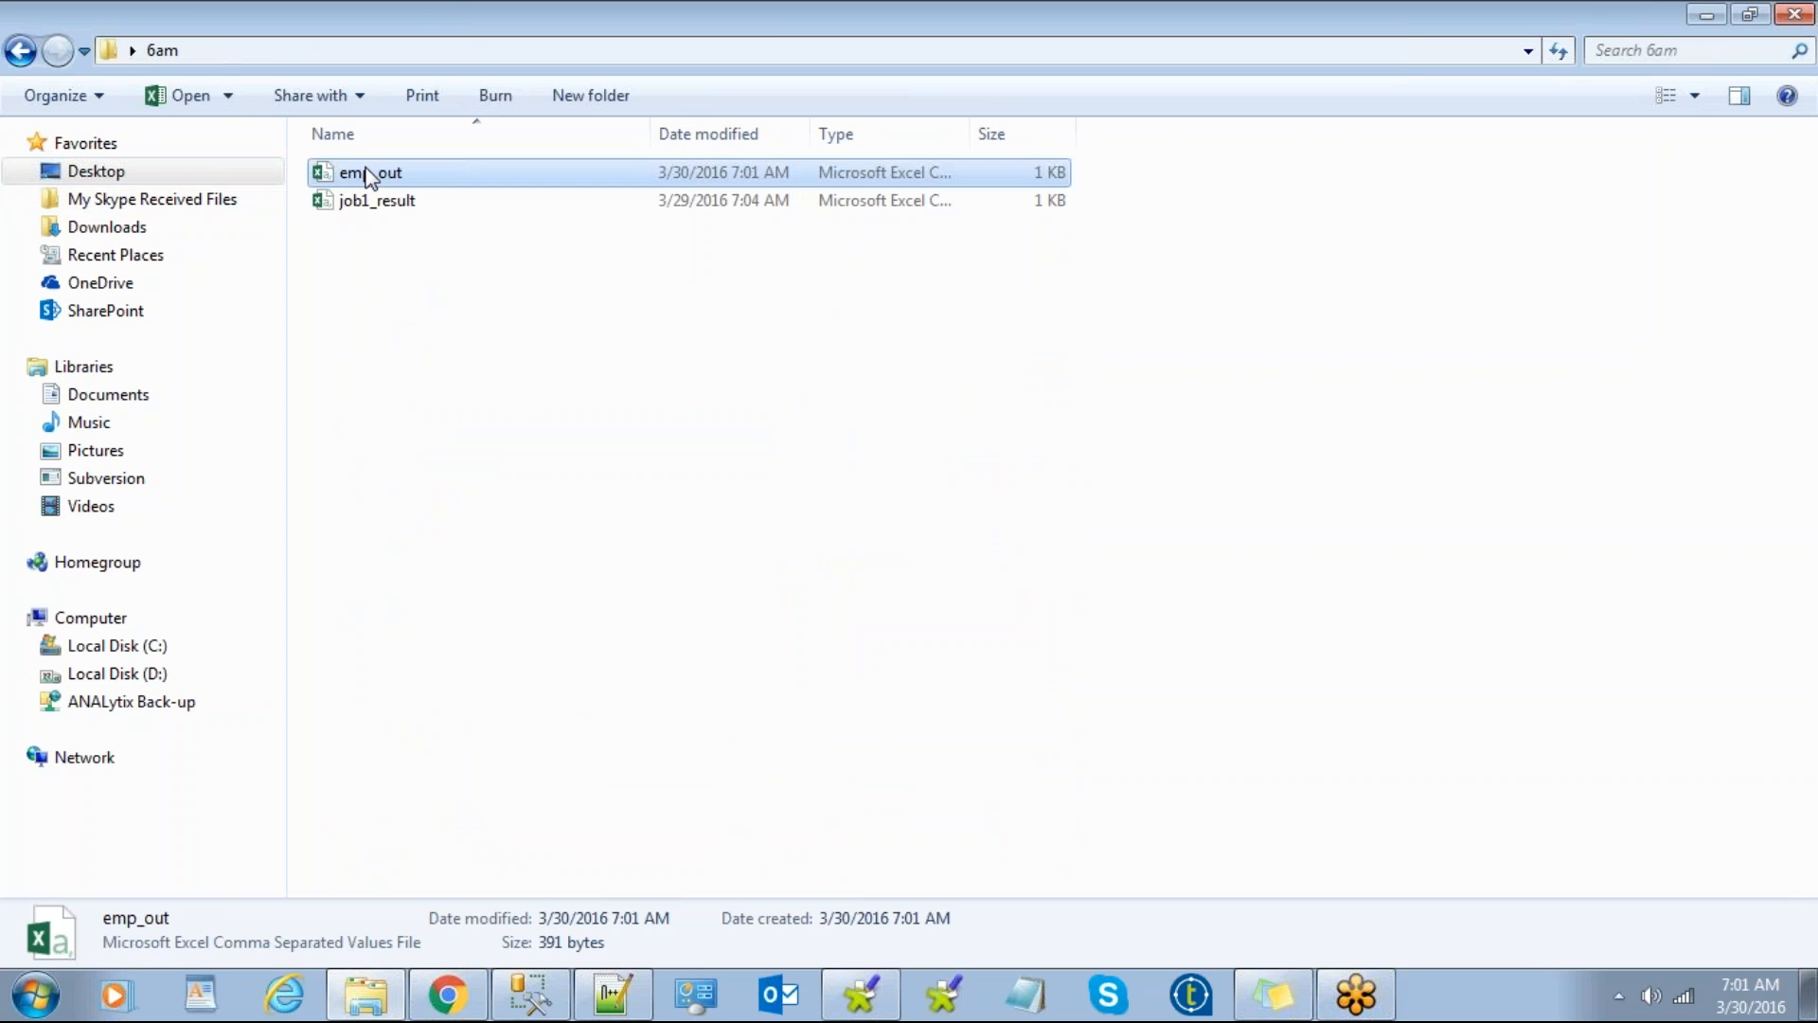
right_click(374, 173)
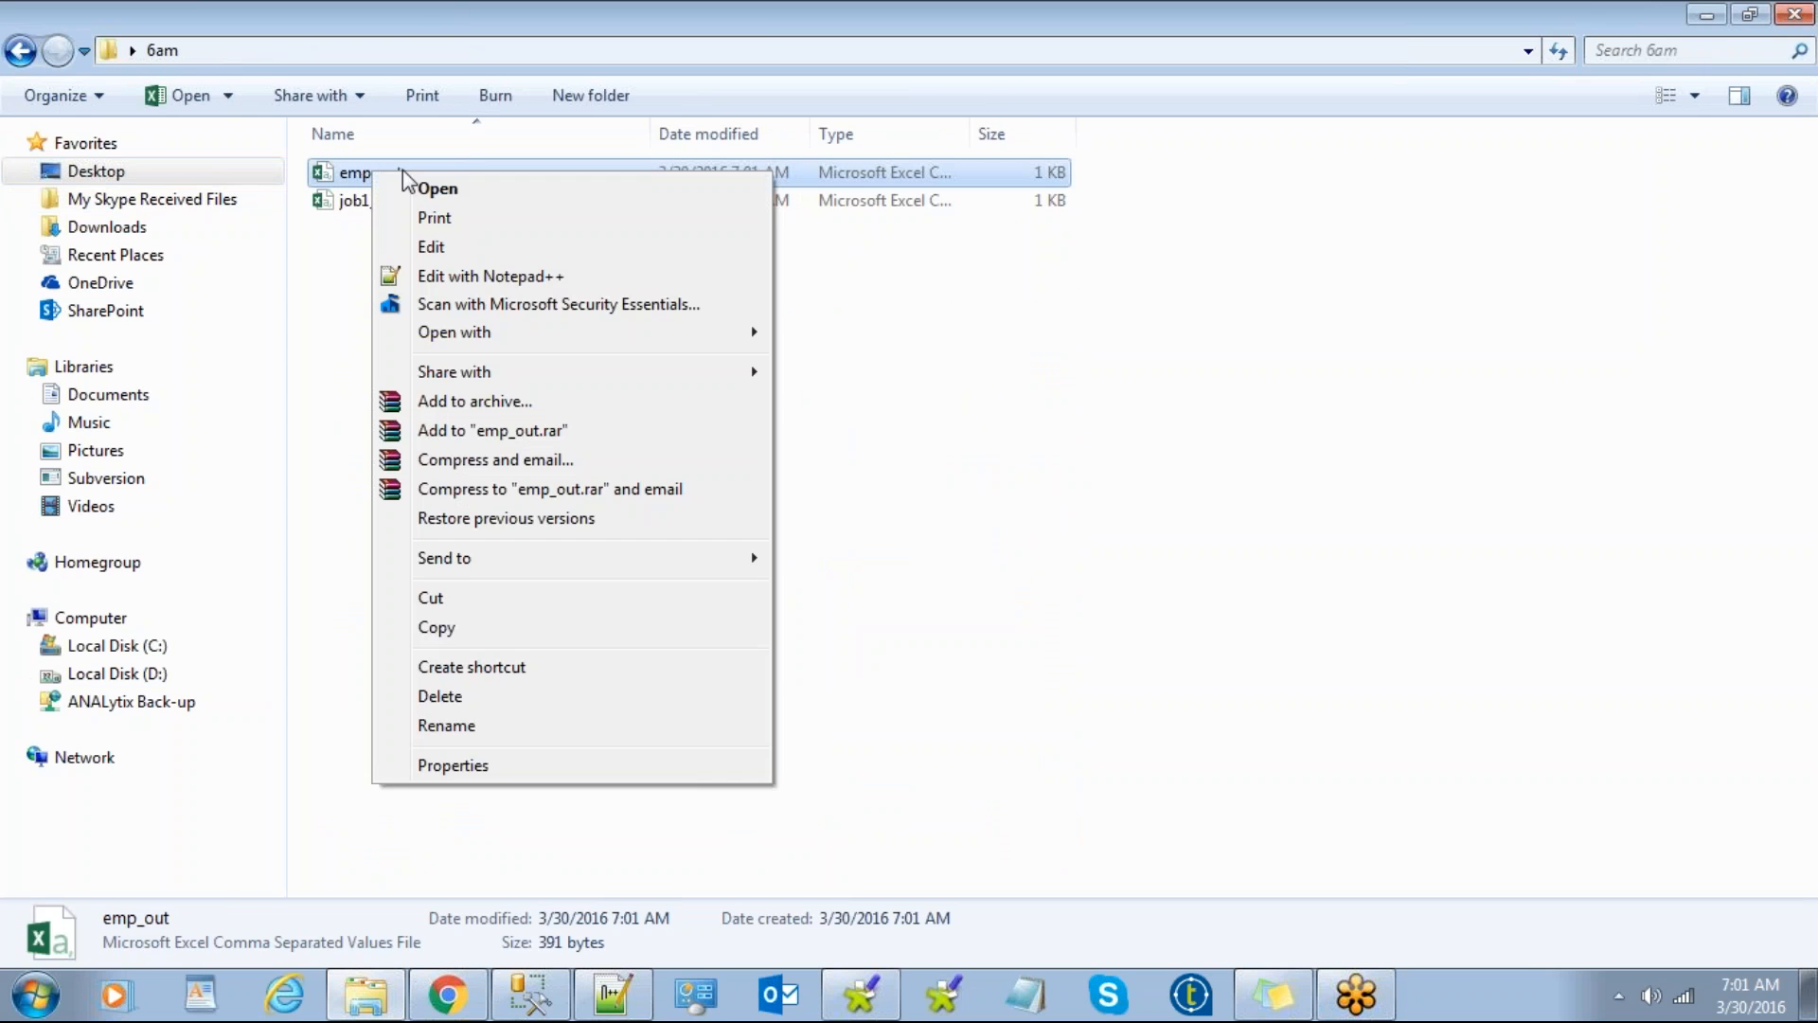
left_click(491, 281)
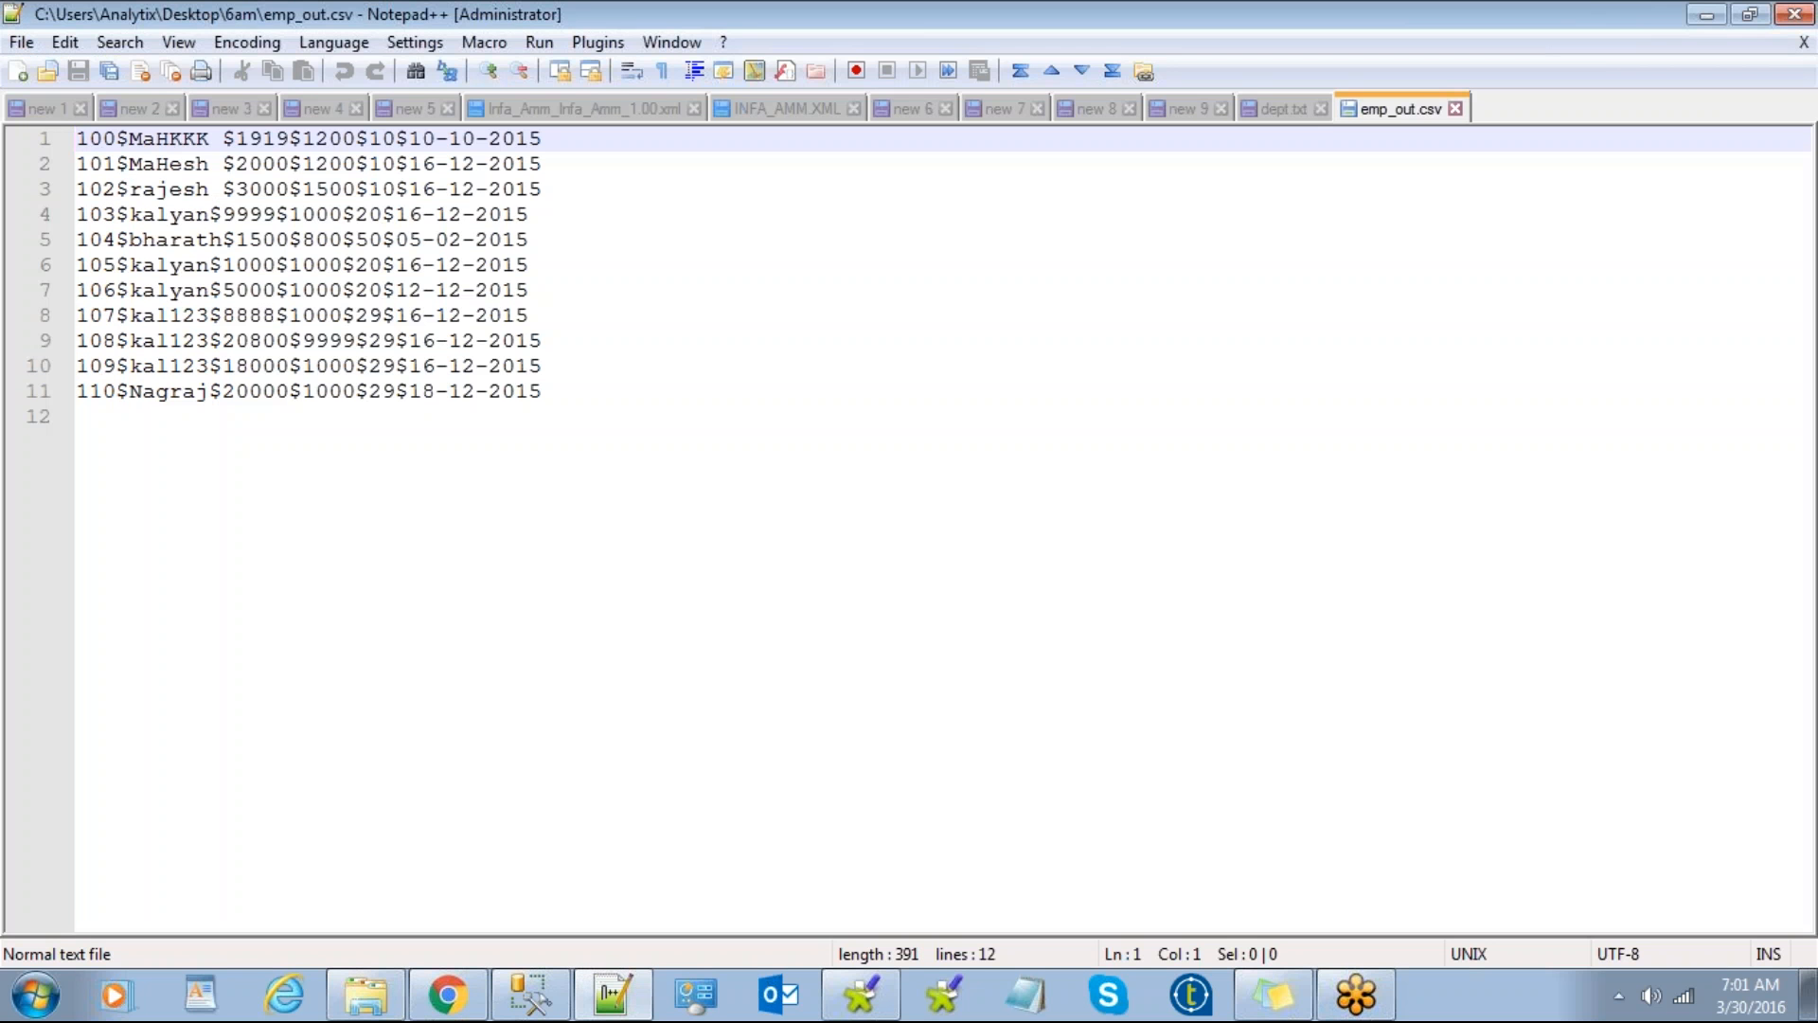
Step: Review the exported emp_out.csv rows in Notepad++, including employee 109, then return to job_demo
left_click(231, 137)
left_click(259, 364)
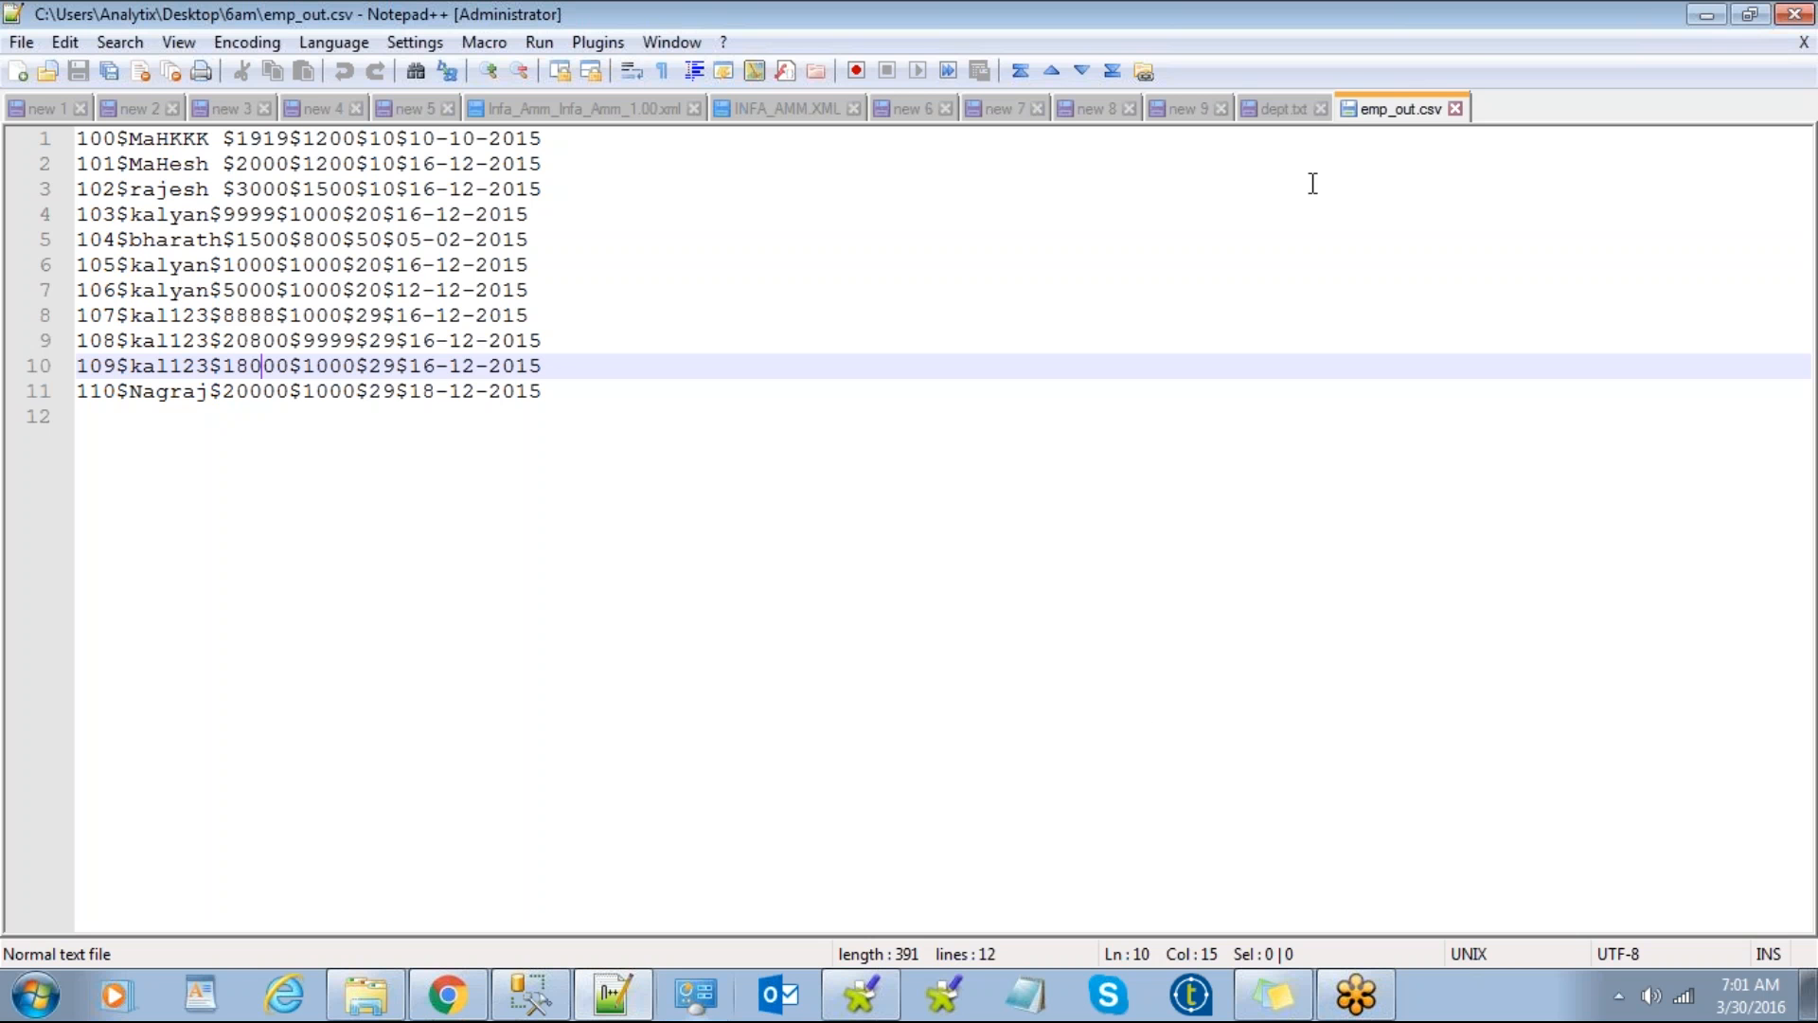
left_click(1434, 19)
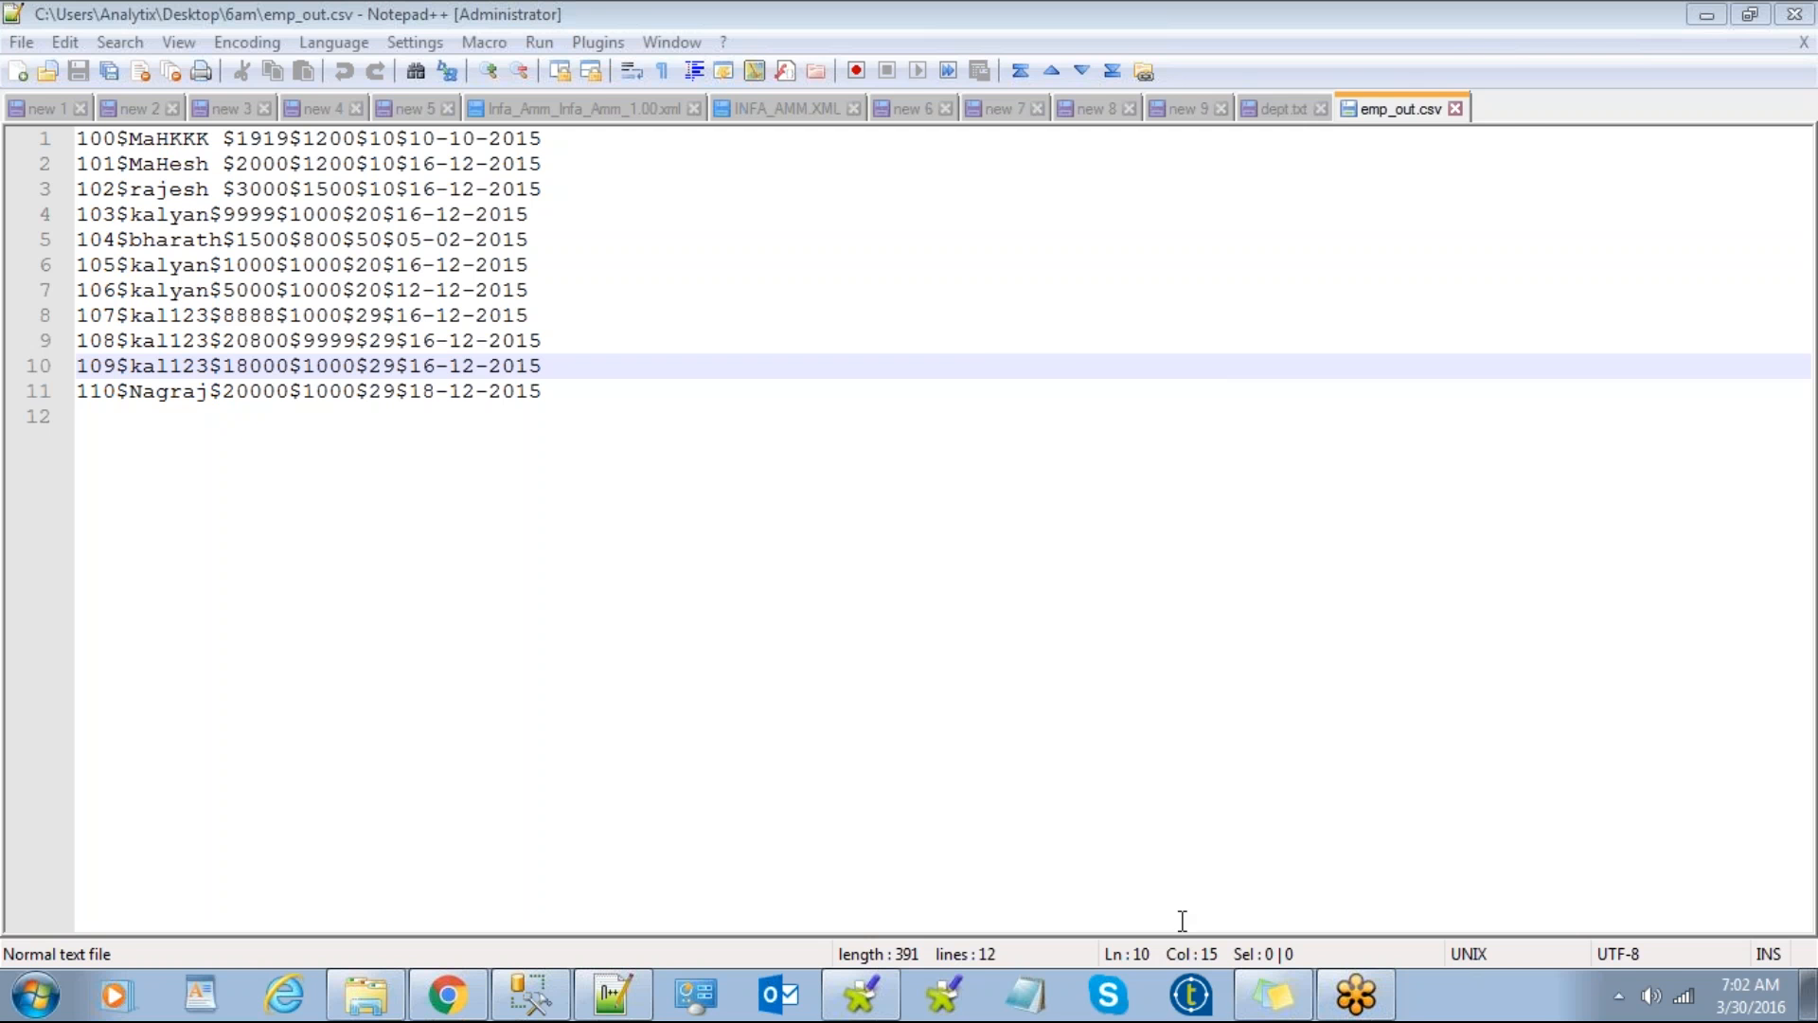
left_click(889, 1002)
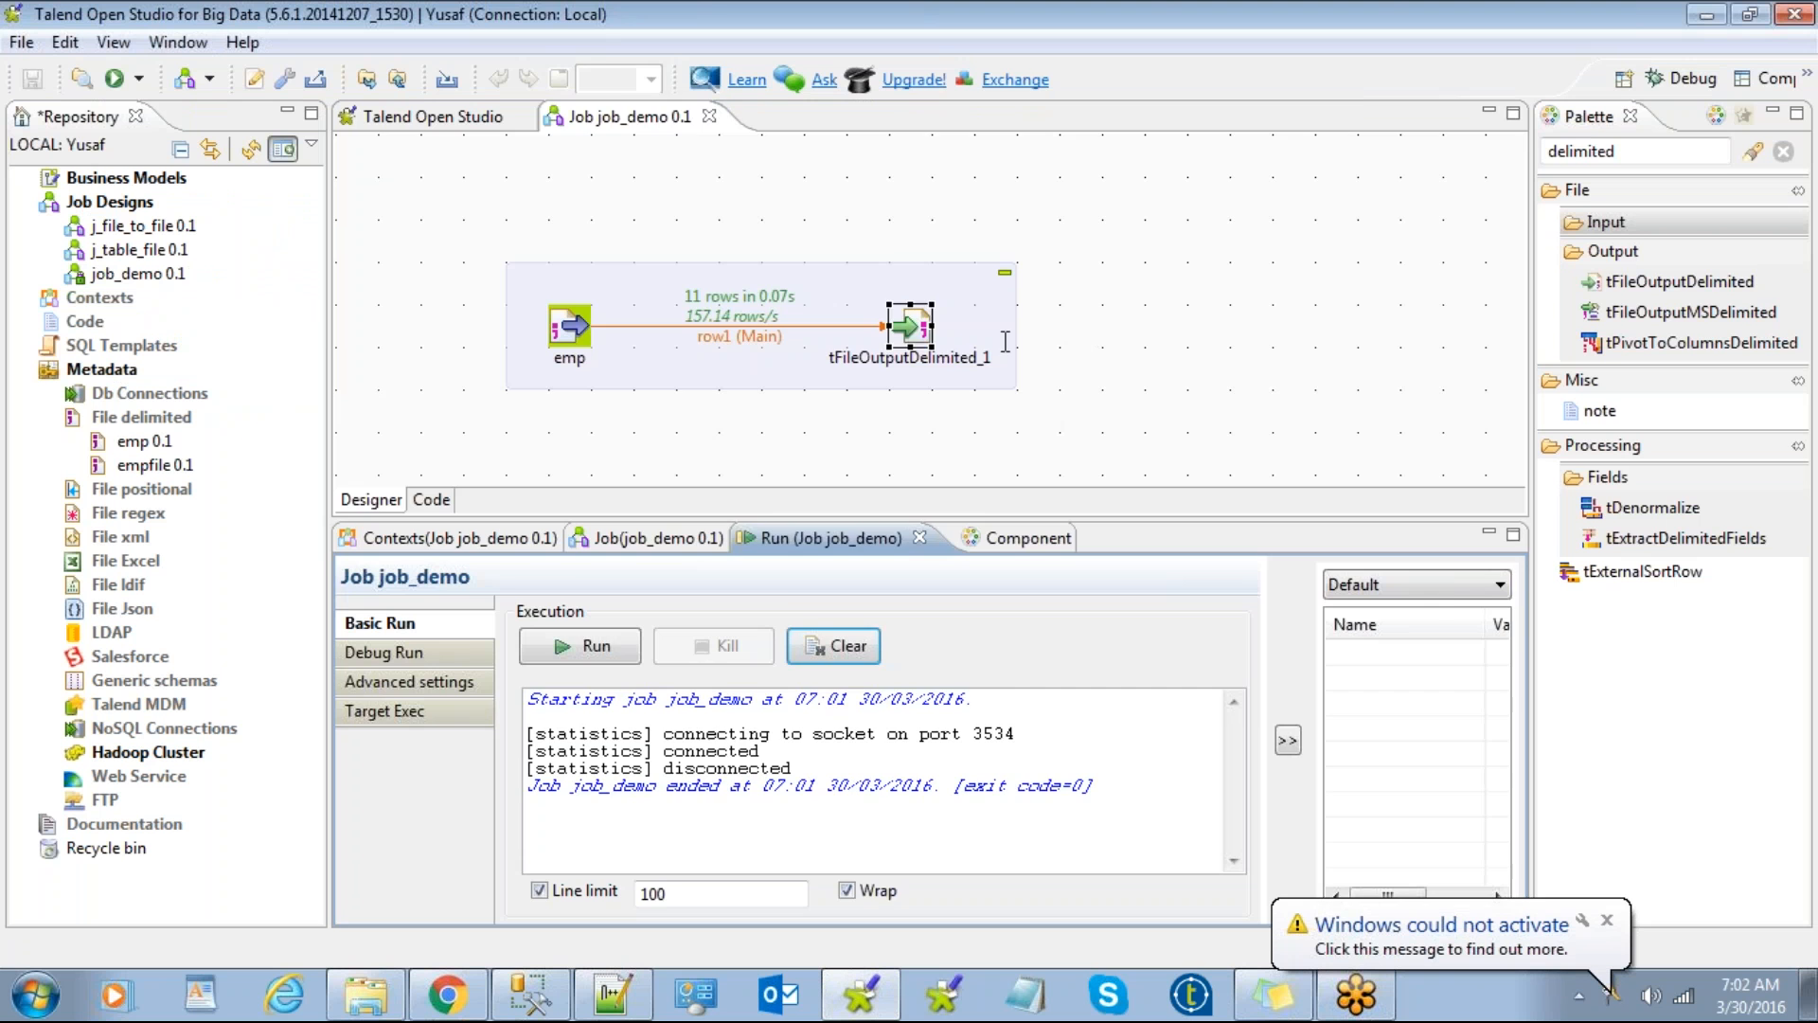
Step: Enable Include Header on tFileOutputDelimited_1 and rerun job_demo
double_click(916, 327)
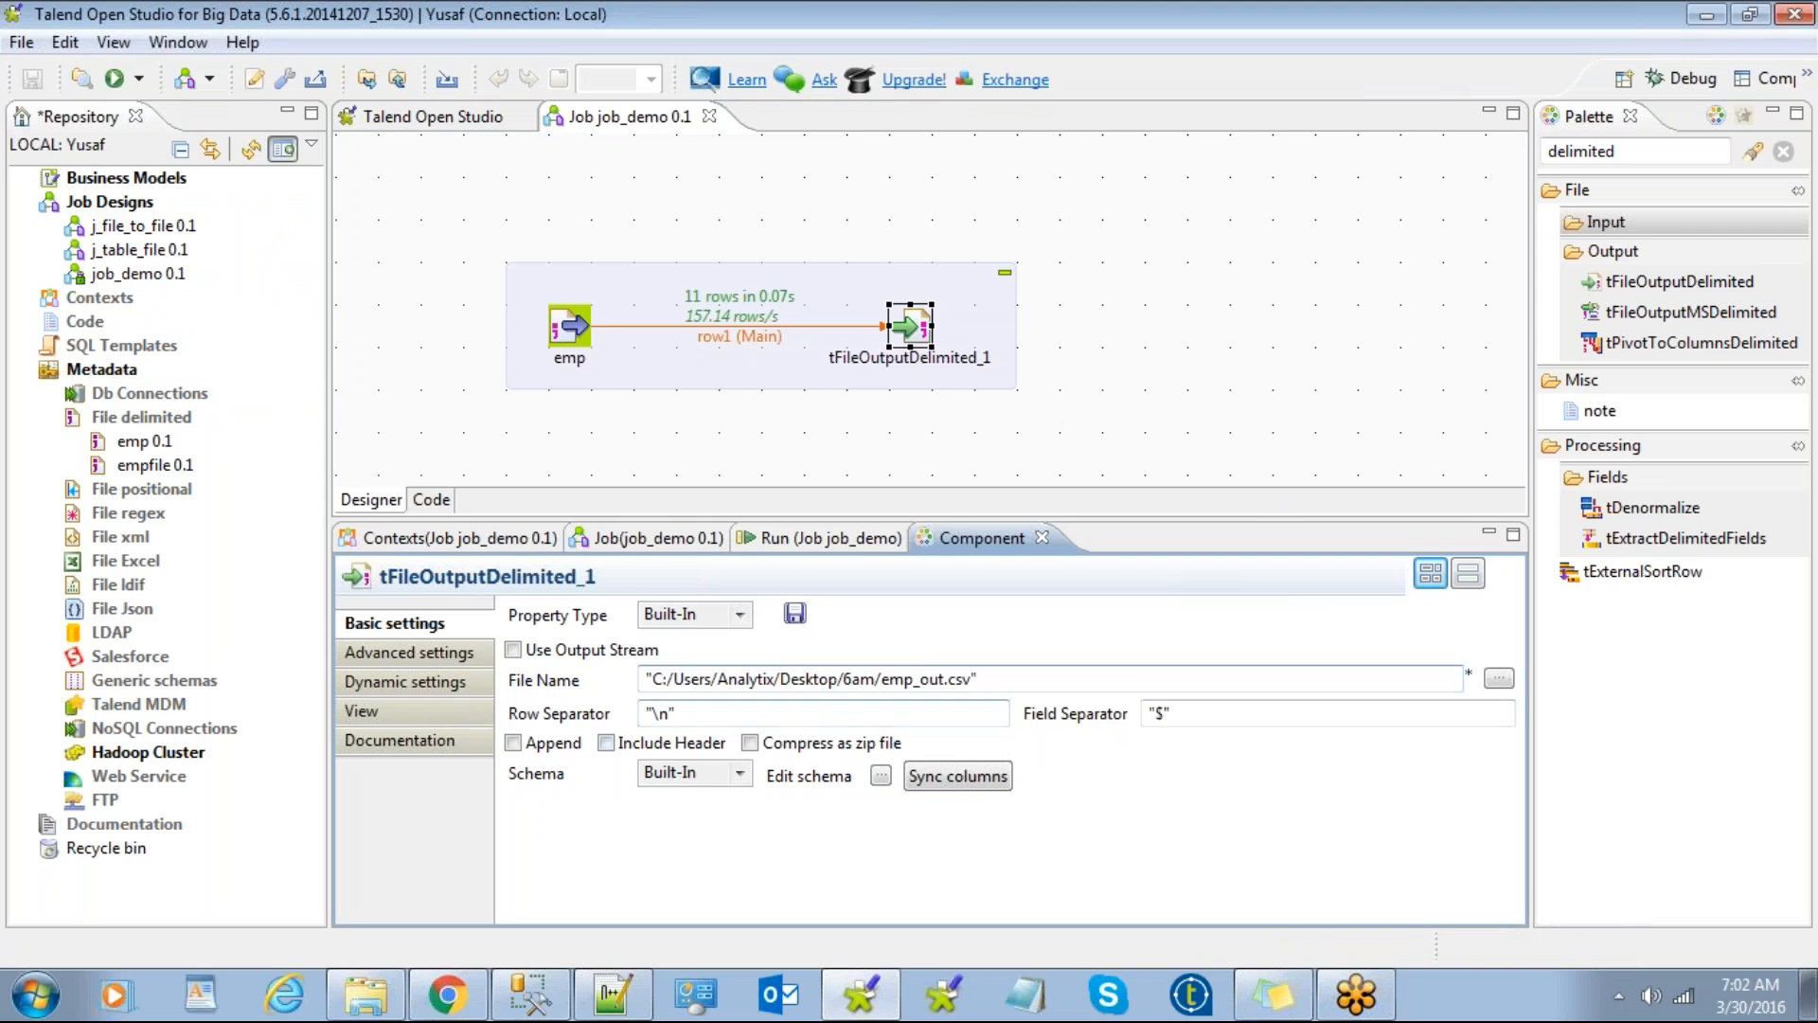
left_click(607, 746)
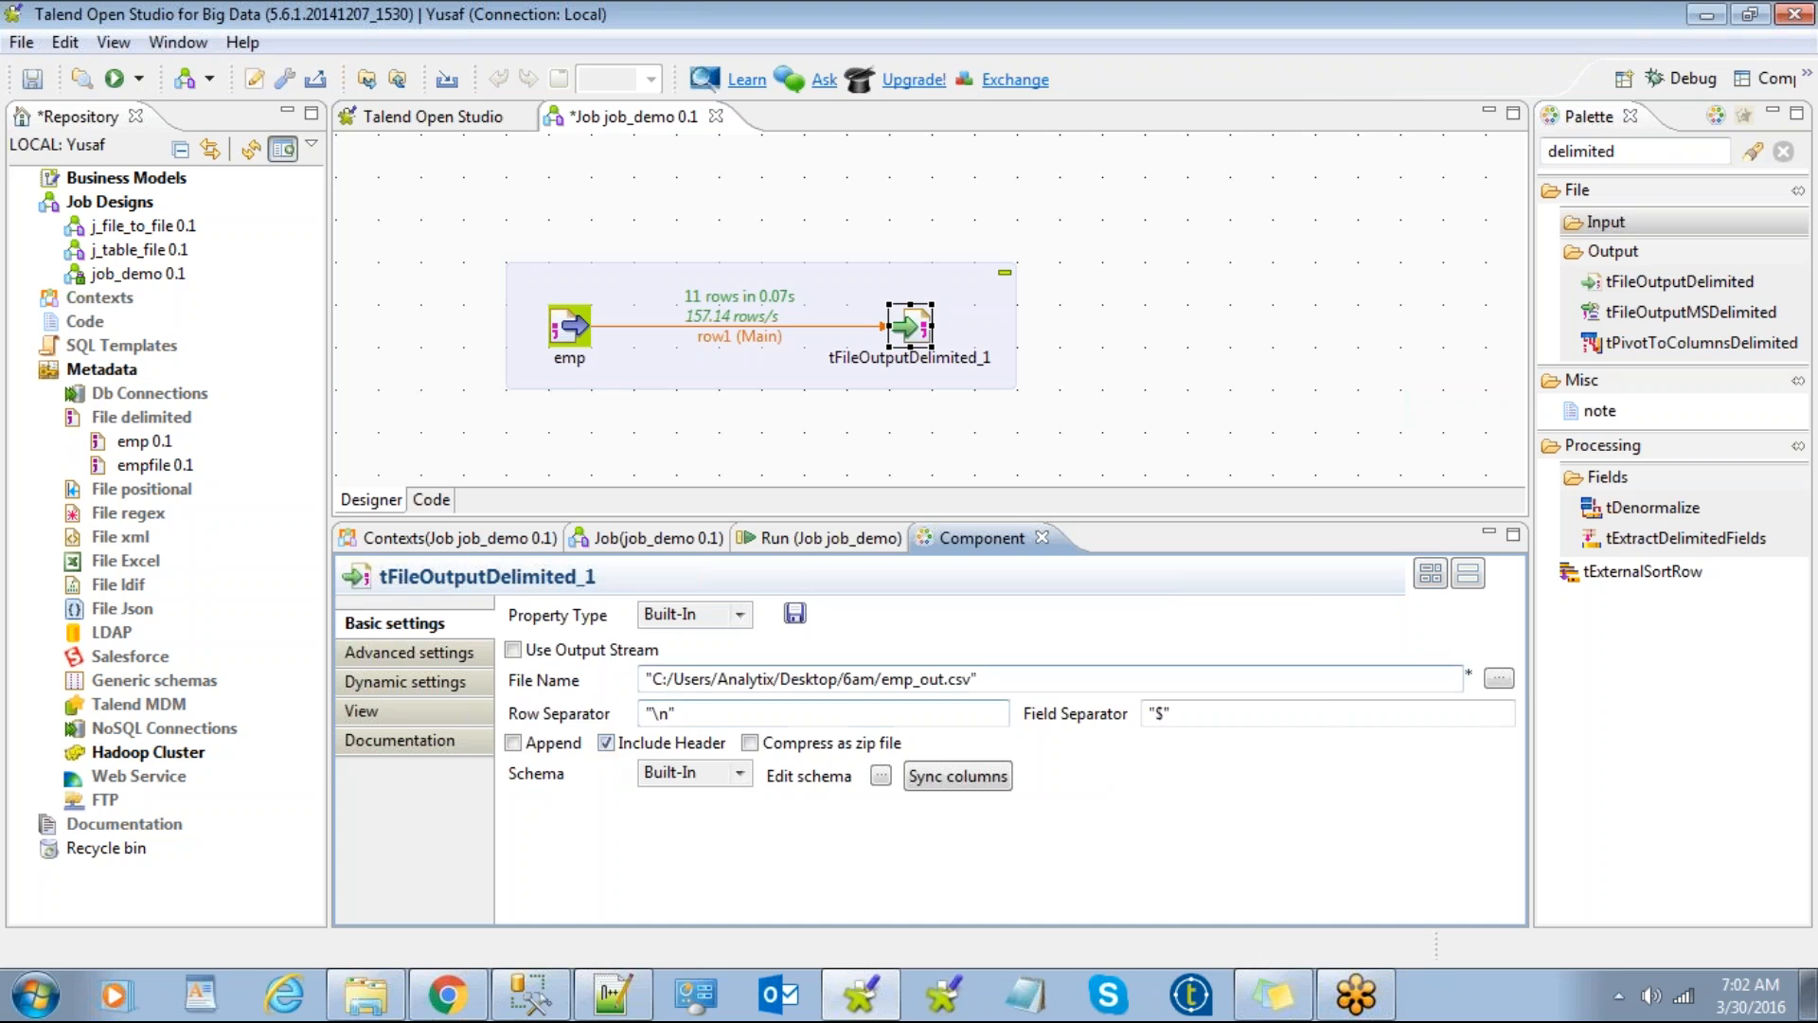
left_click(795, 539)
left_click(596, 647)
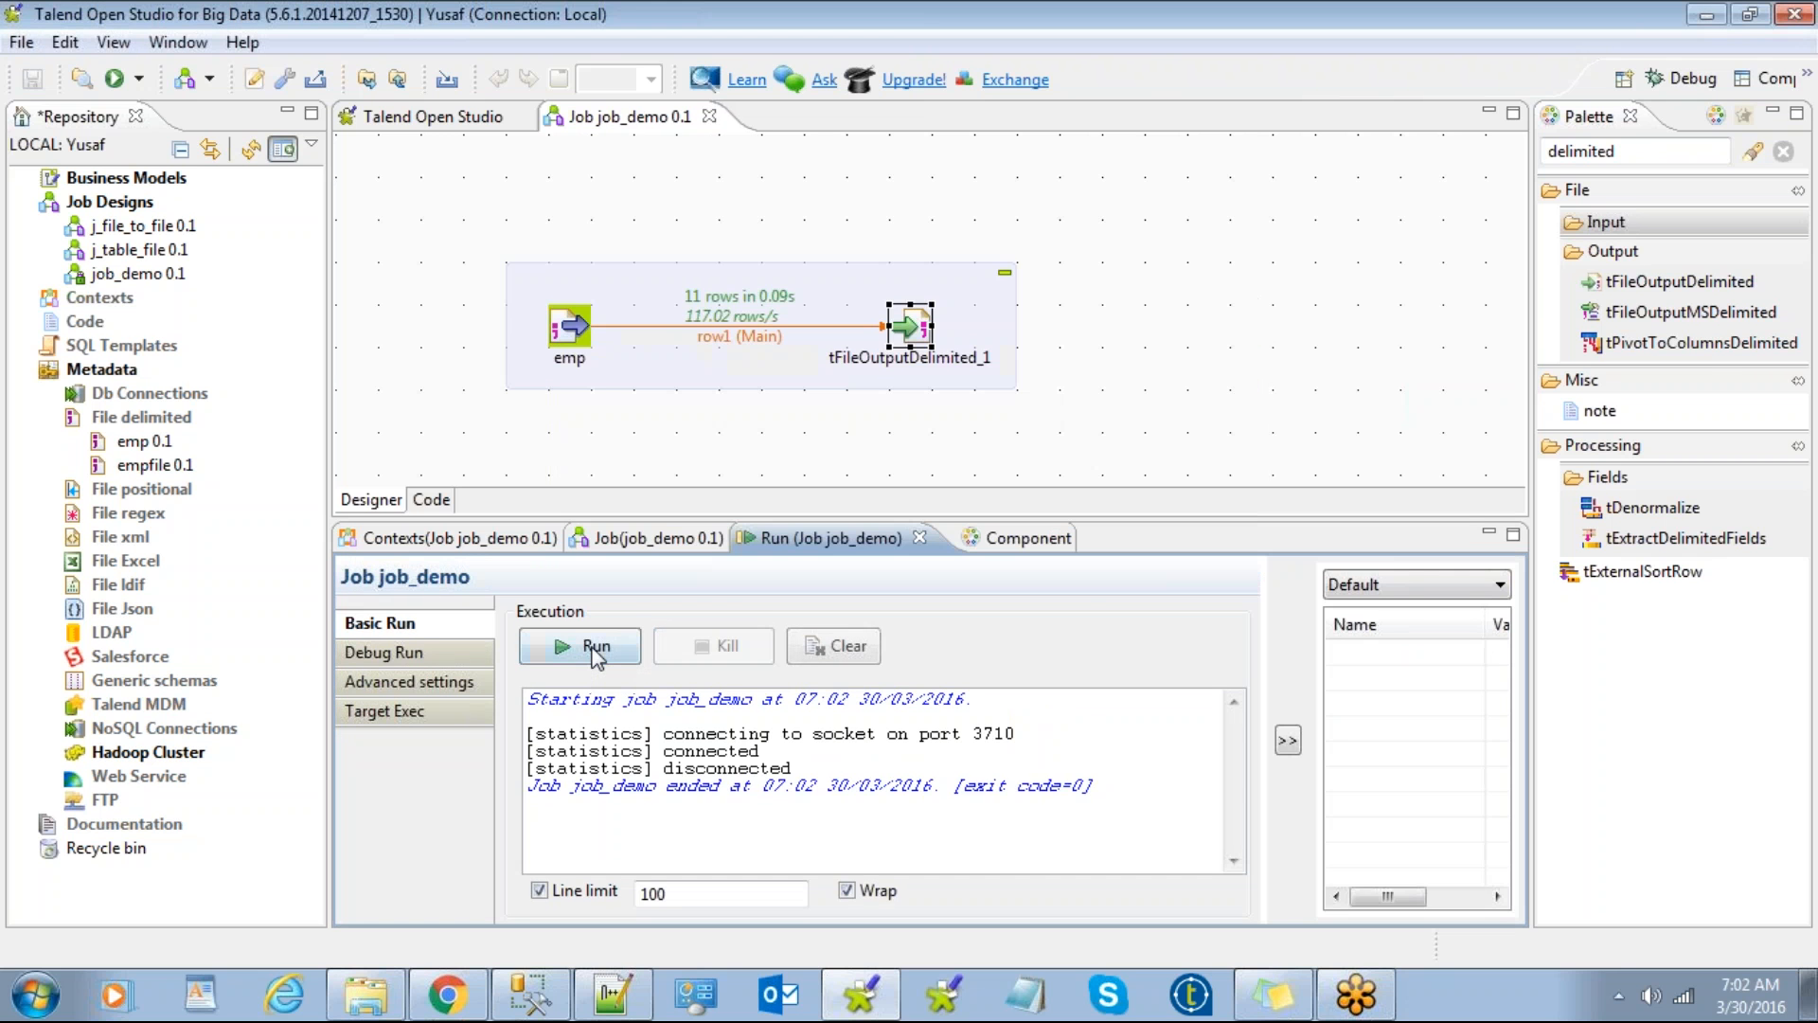
Step: Reload emp_out.csv in Notepad++ and verify the new empno$empname$sal$HRA$deptno$joindate header line
left_click(396, 995)
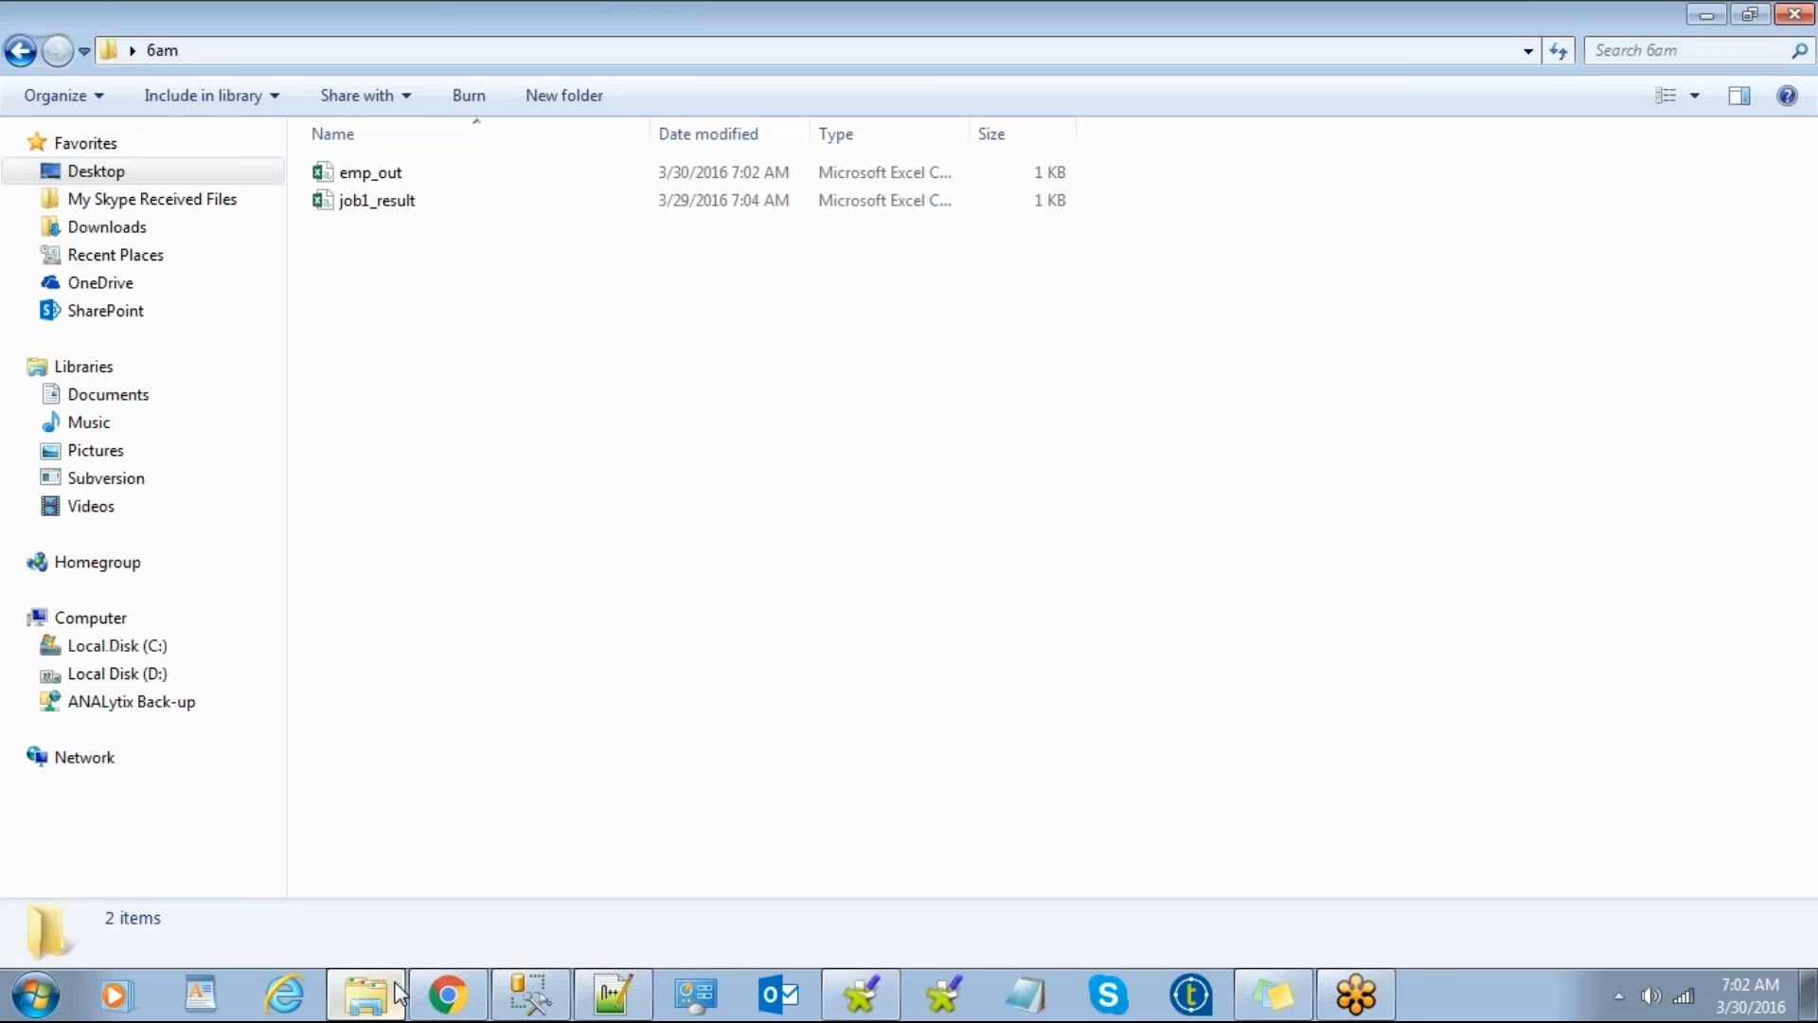
left_click(432, 206)
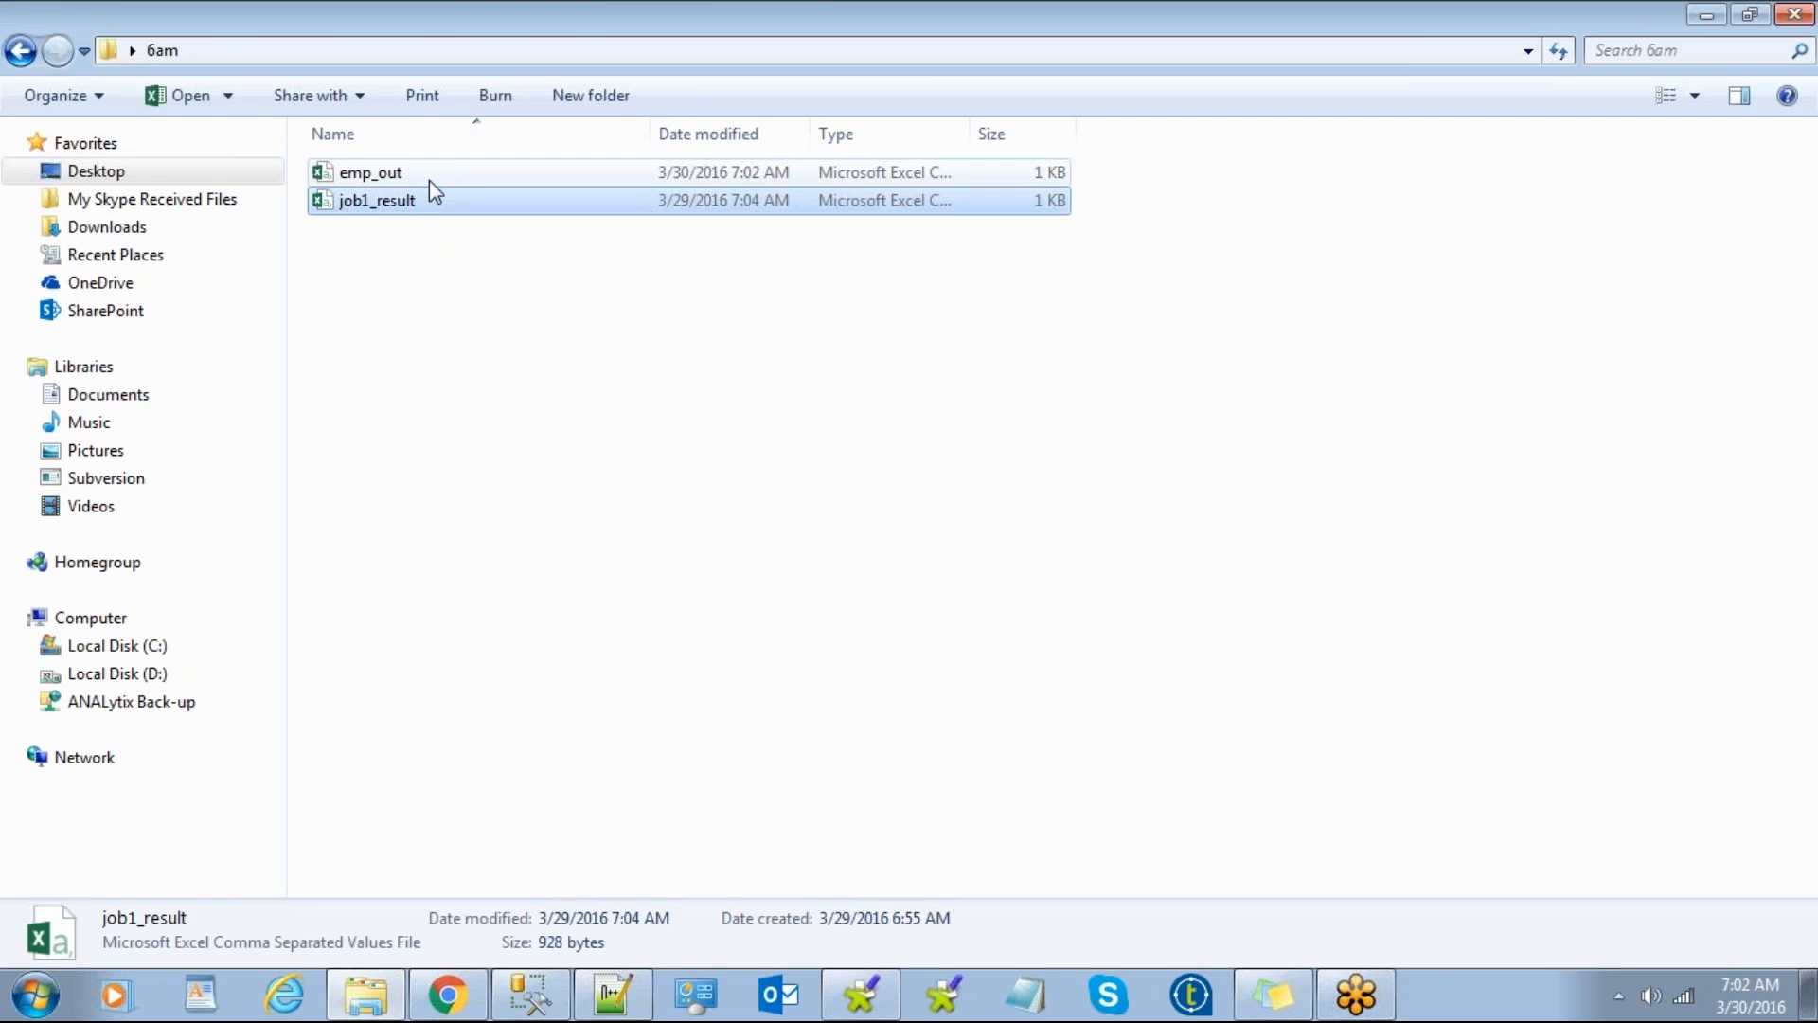
left_click(429, 179)
right_click(437, 179)
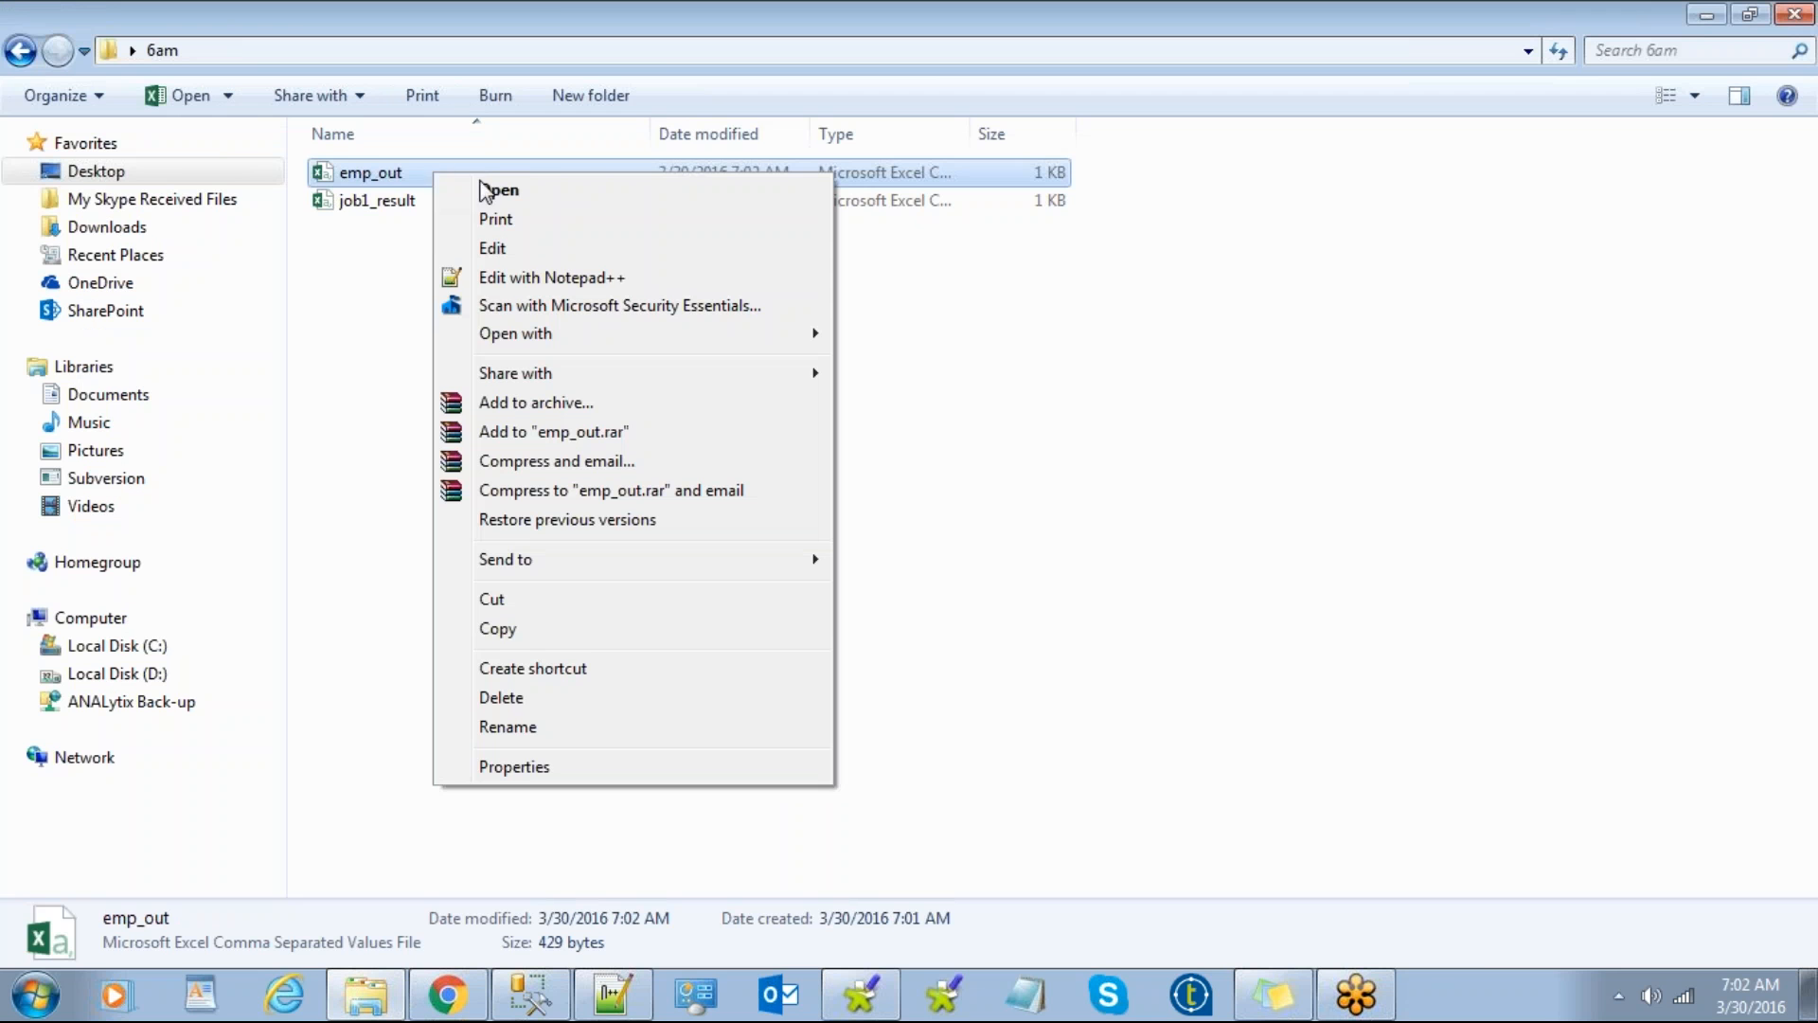
left_click(587, 276)
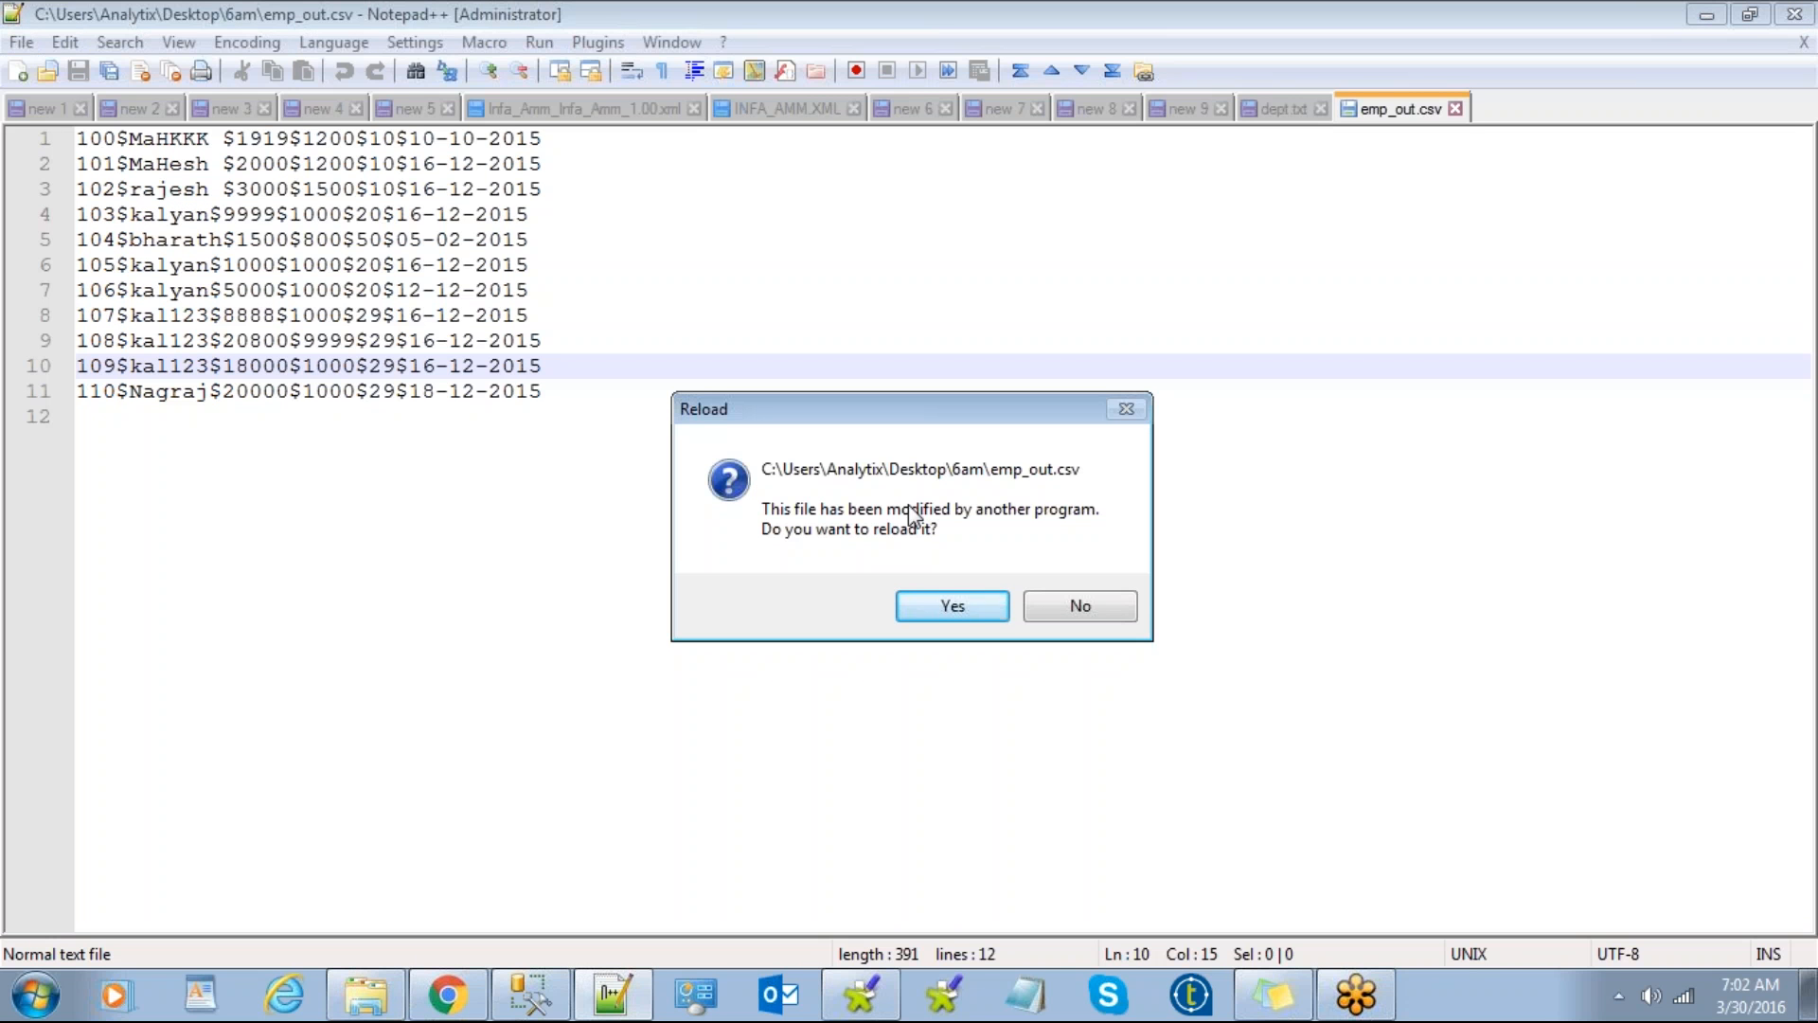
left_click(962, 595)
left_click_drag(600, 142, 72, 144)
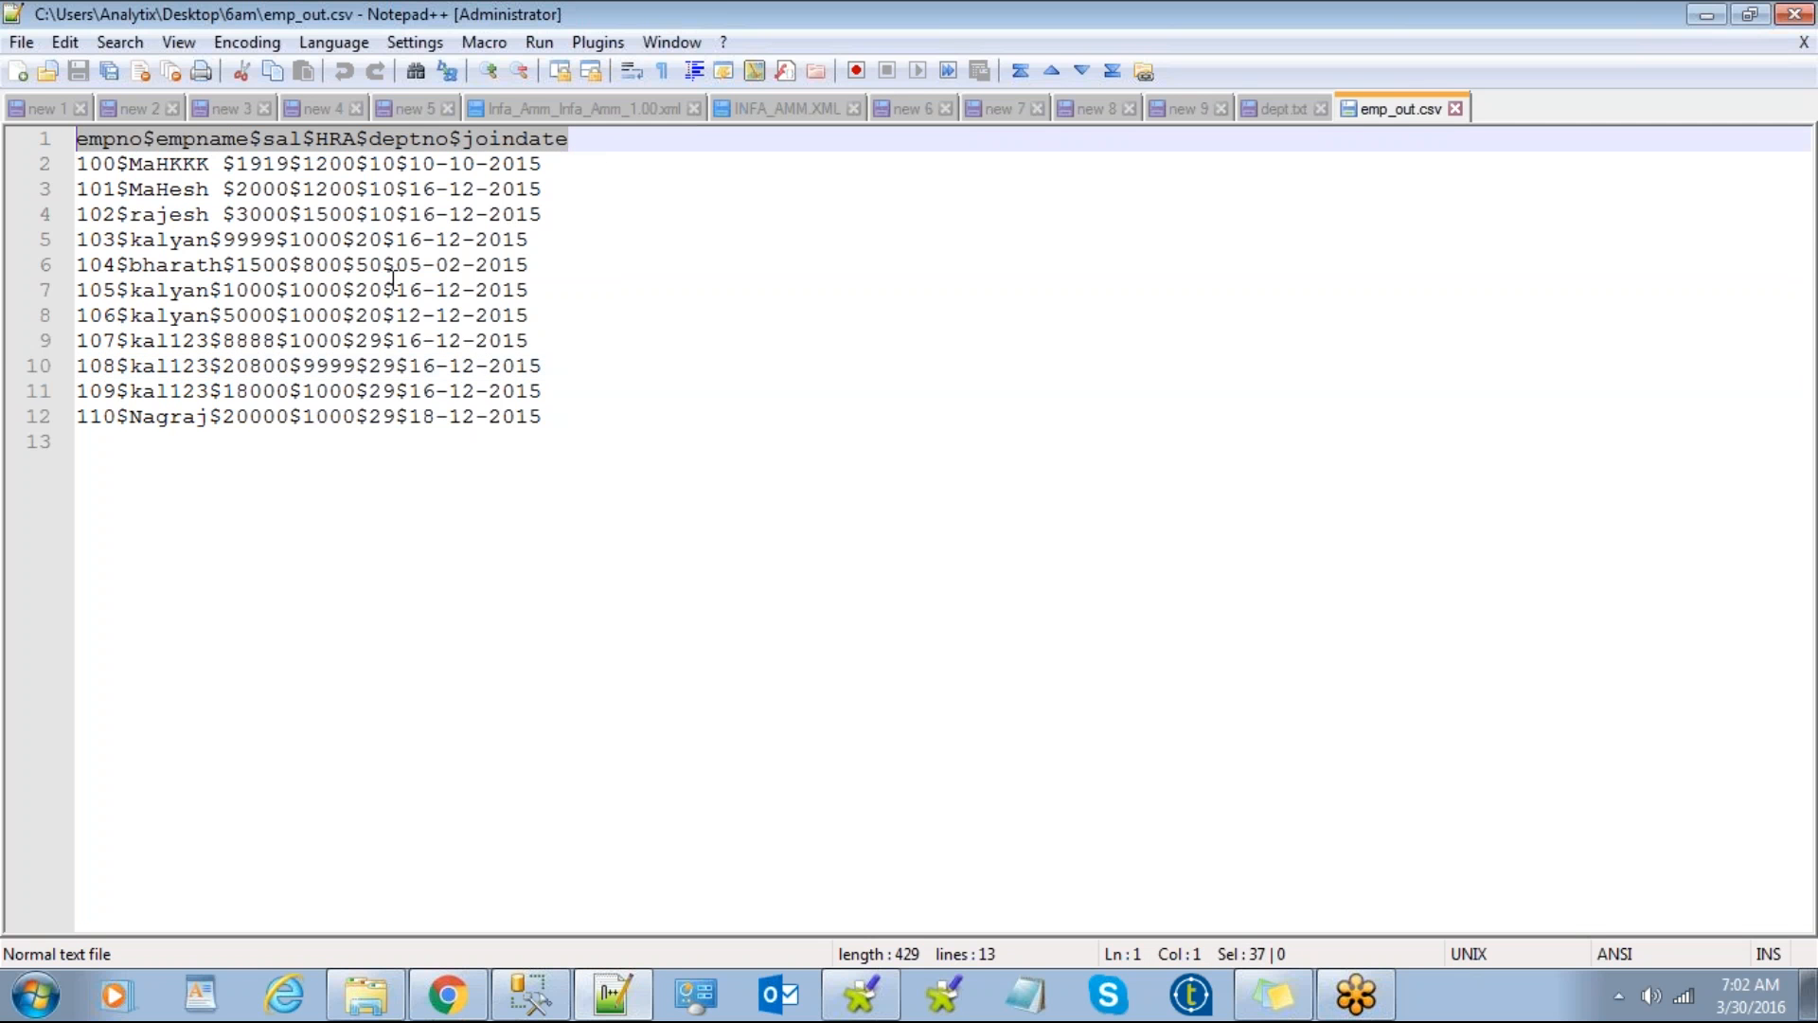
left_click(864, 1006)
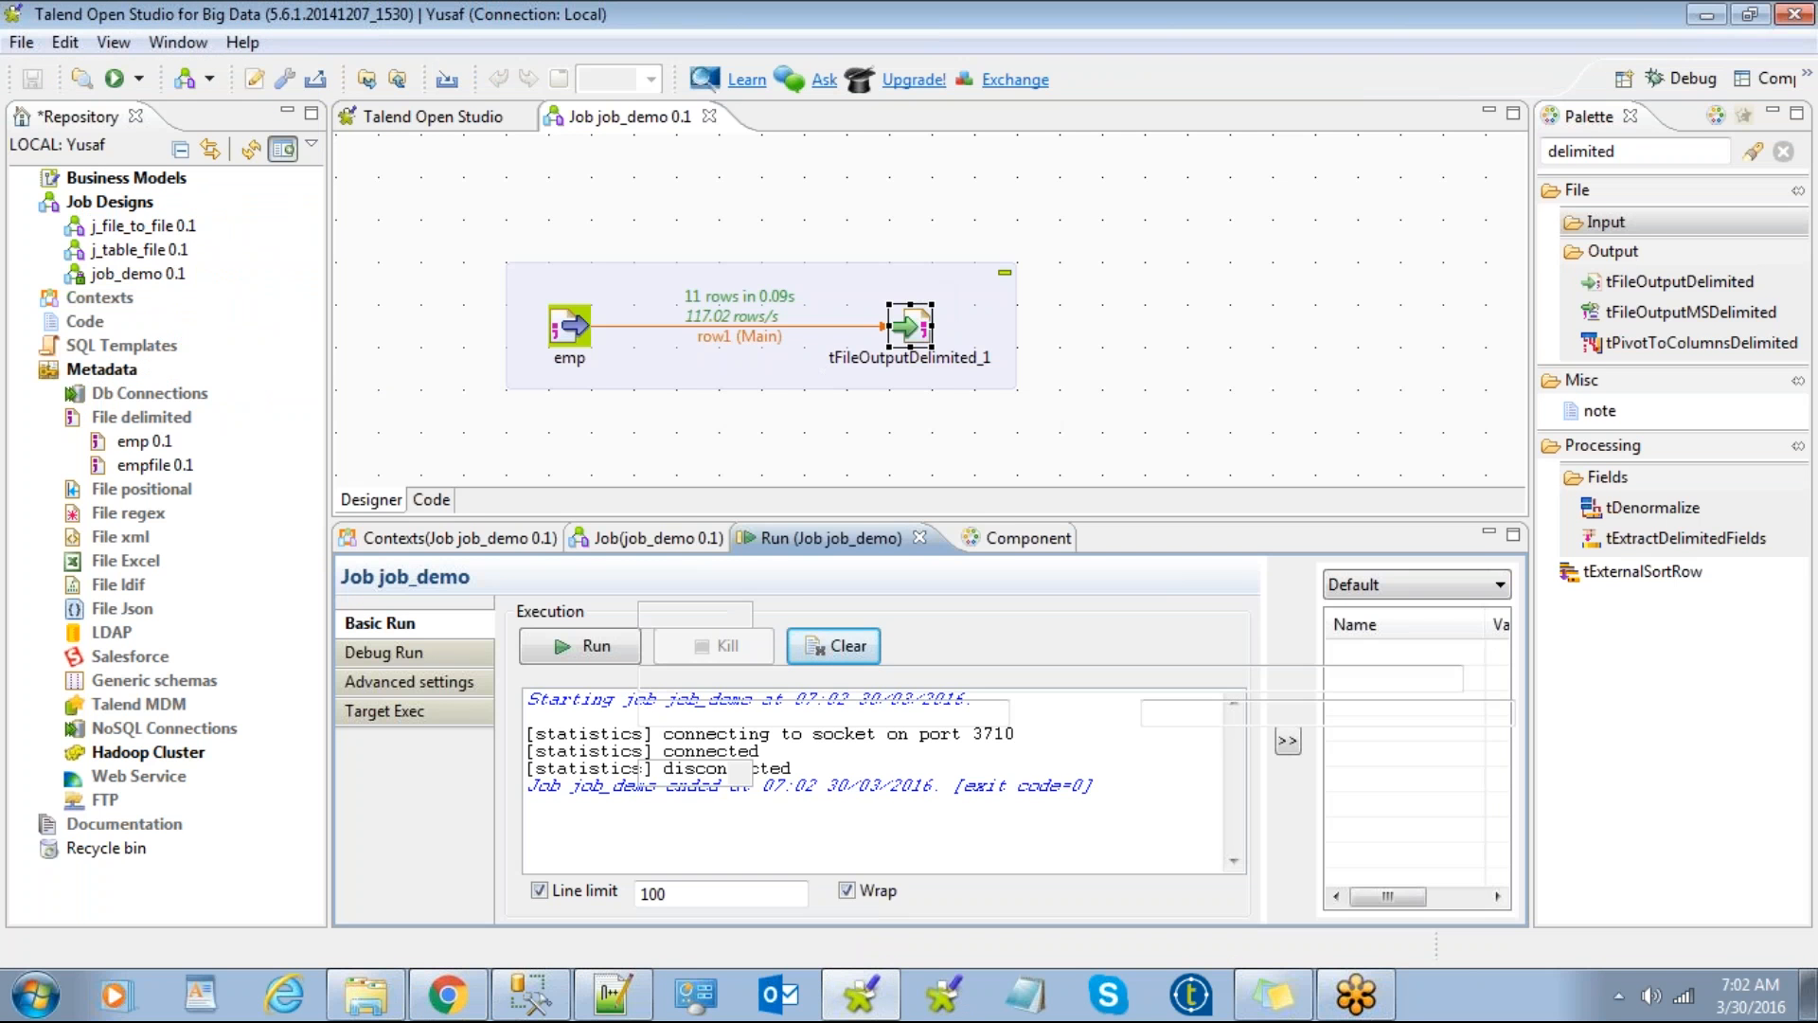
Step: Turn on Append for tFileOutputDelimited_1 and rerun job_demo
double_click(926, 324)
left_click(513, 744)
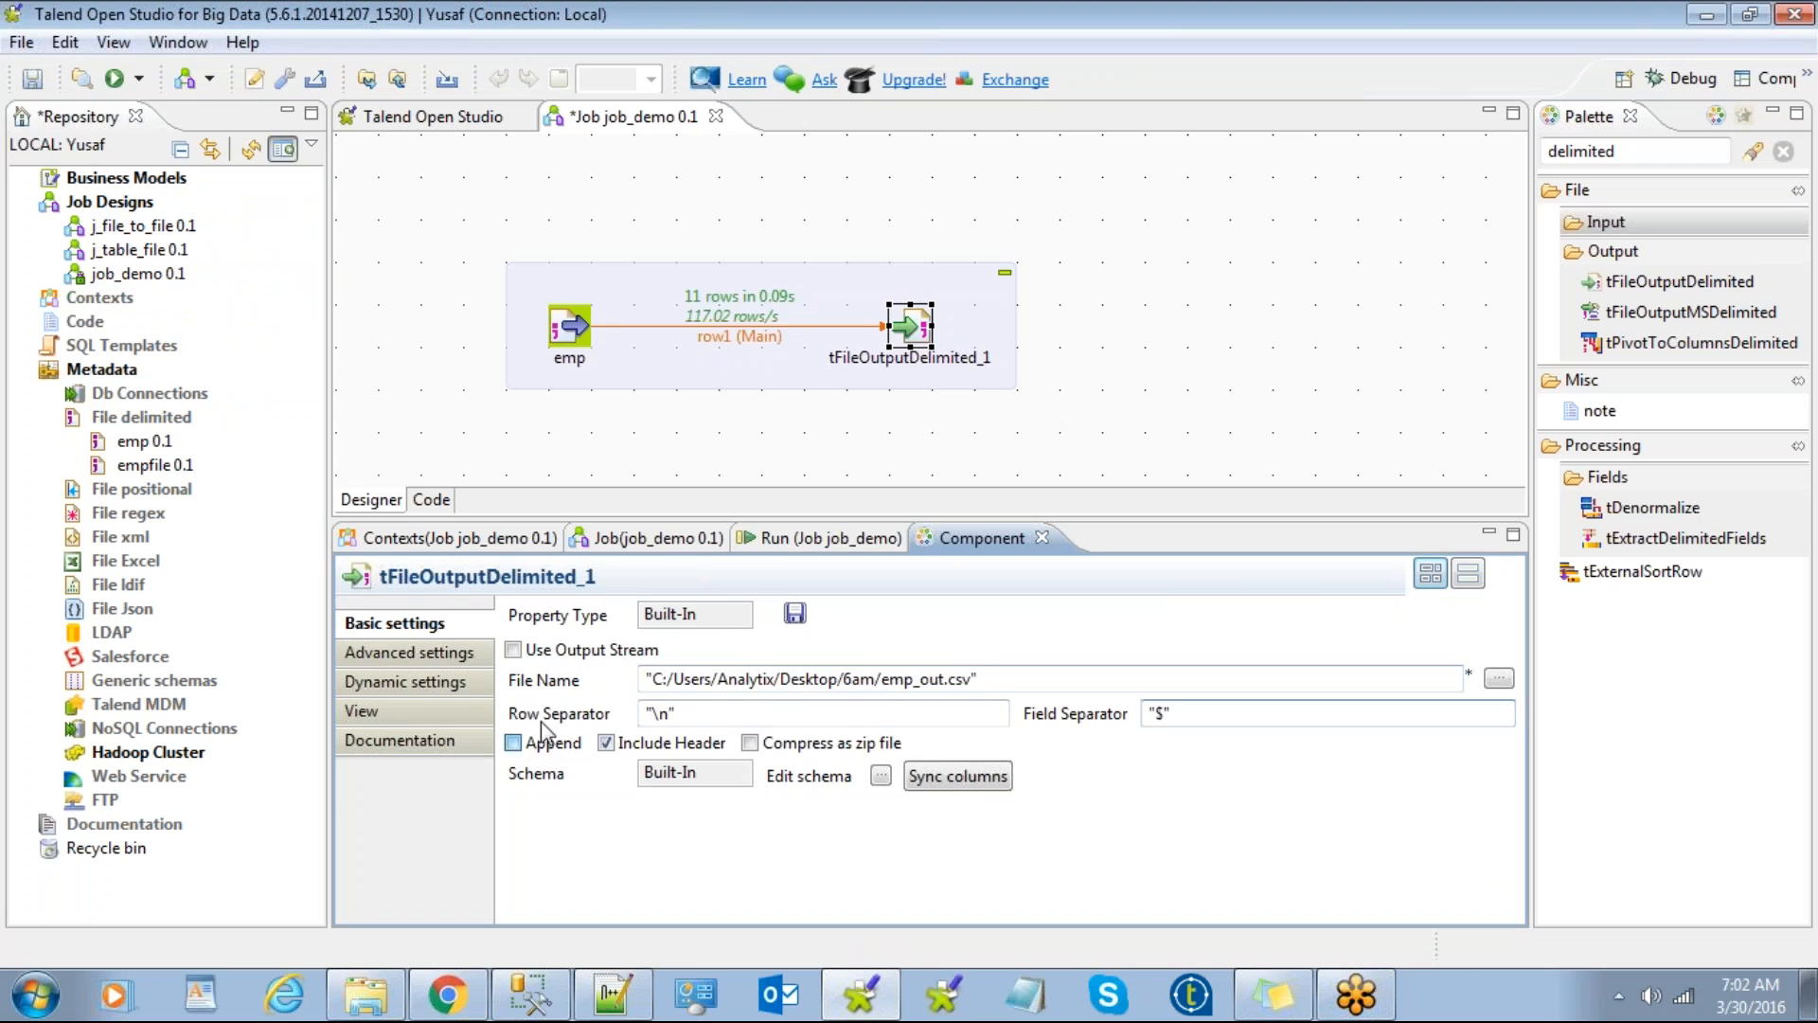
left_click(778, 544)
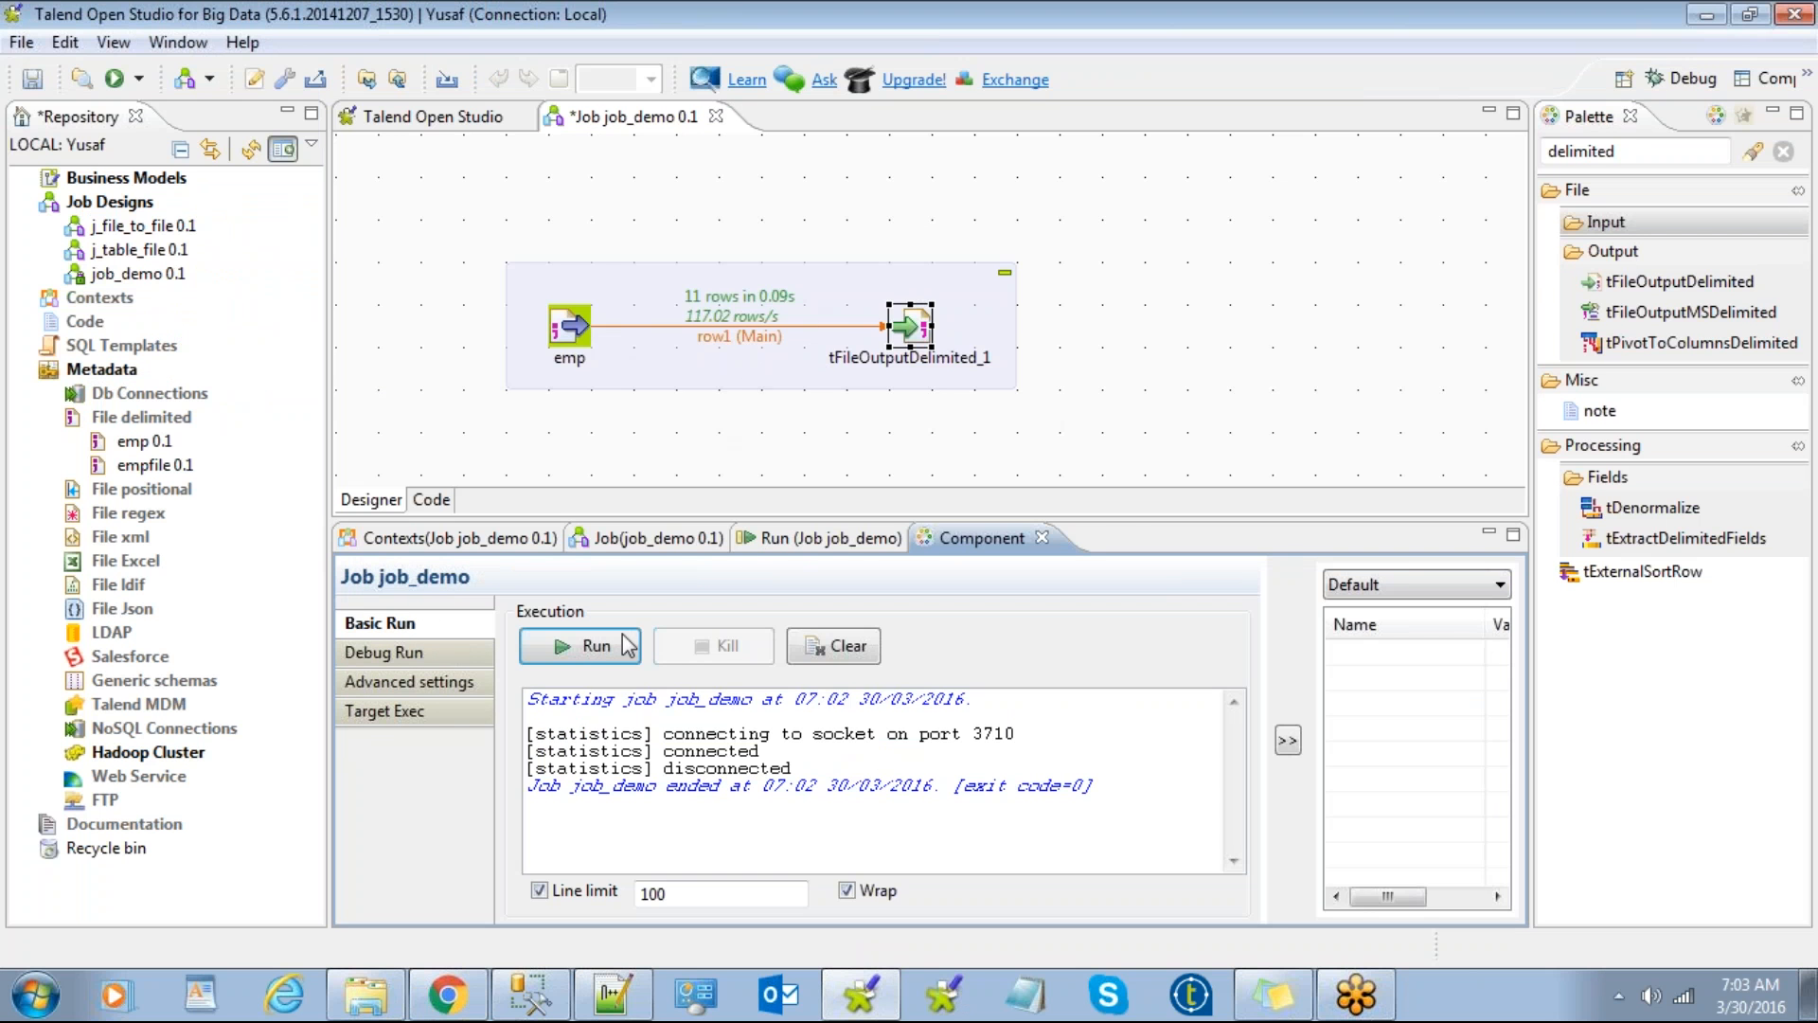
left_click(599, 663)
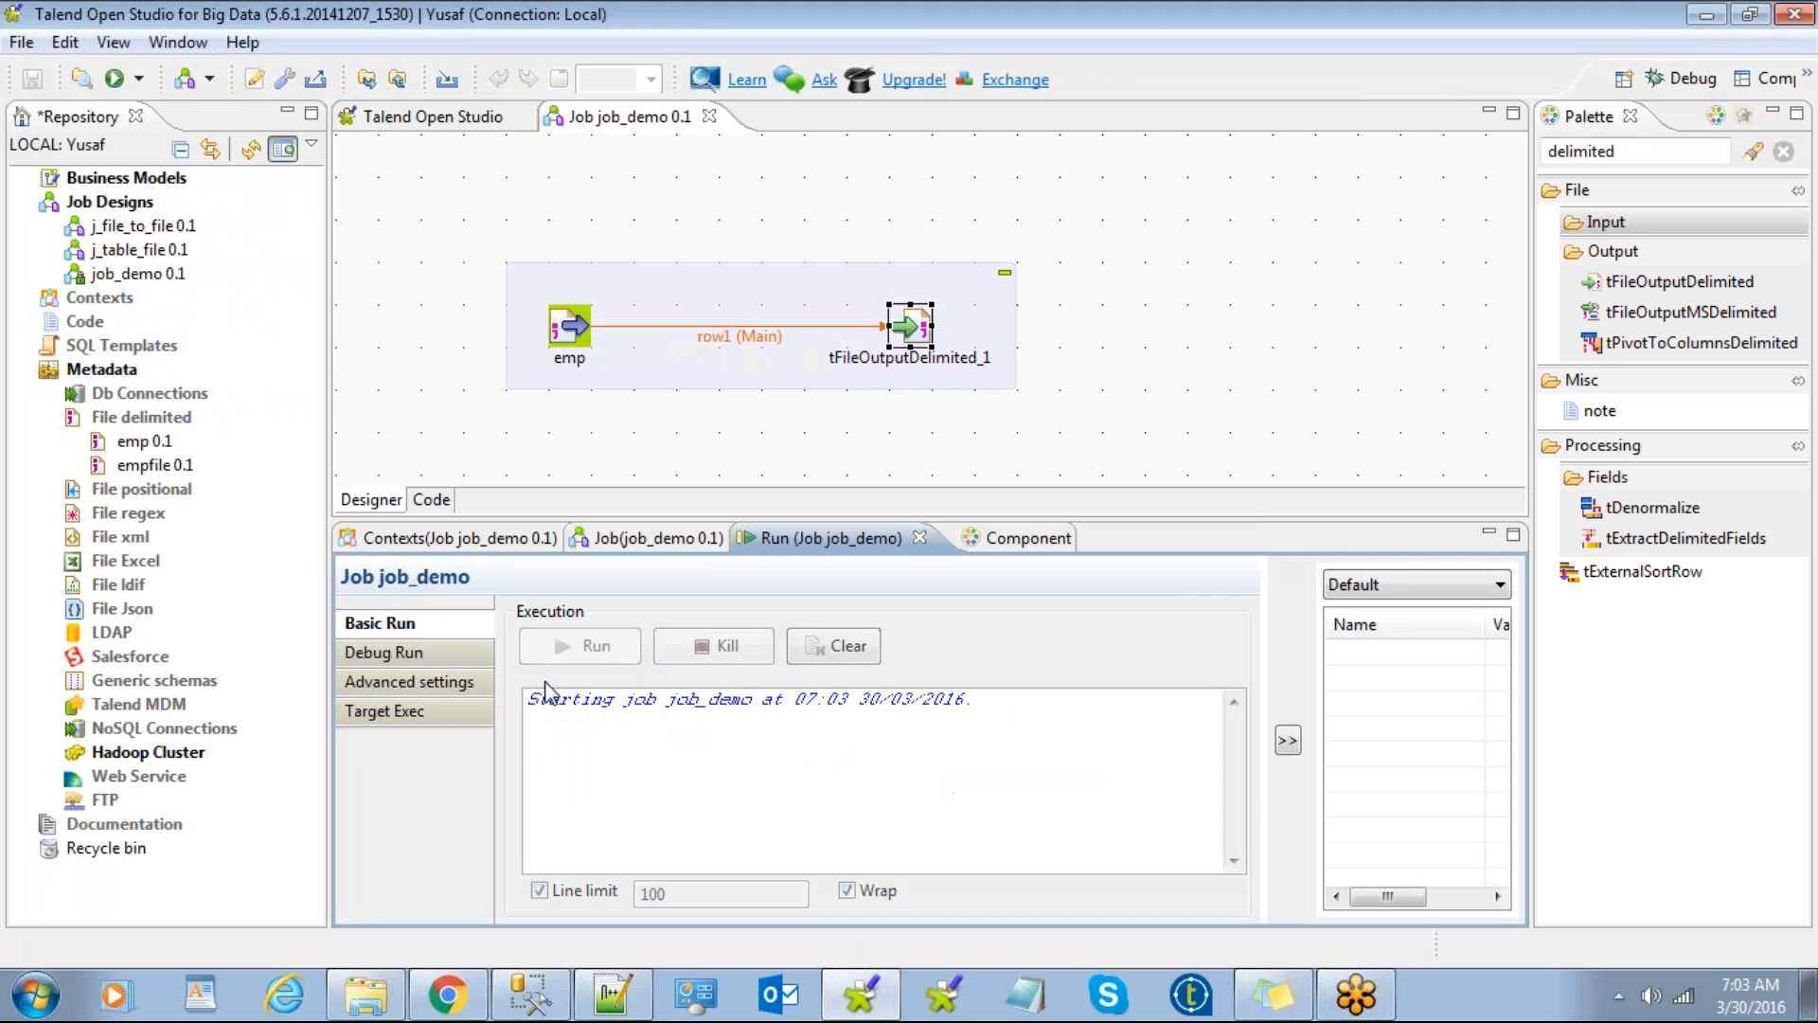
left_click(613, 995)
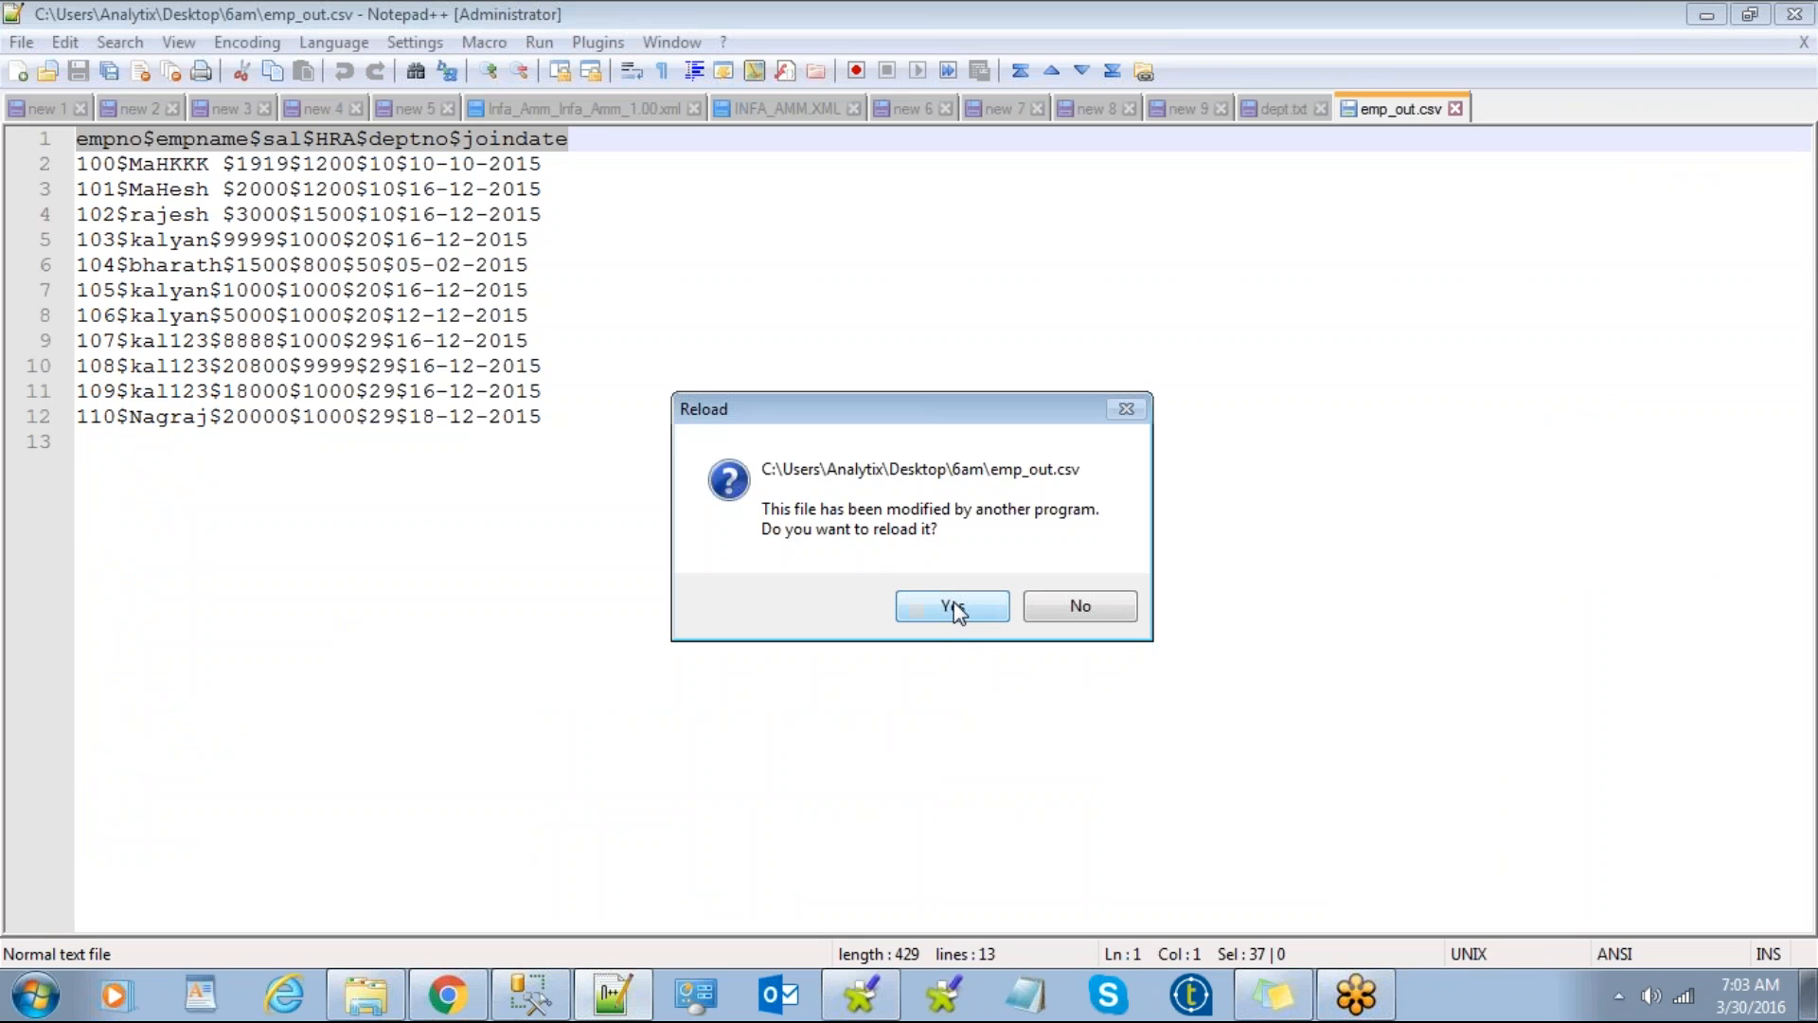
Step: Reload emp_out.csv to see the header plus 11 rows twice, then return to Talend
left_click(953, 606)
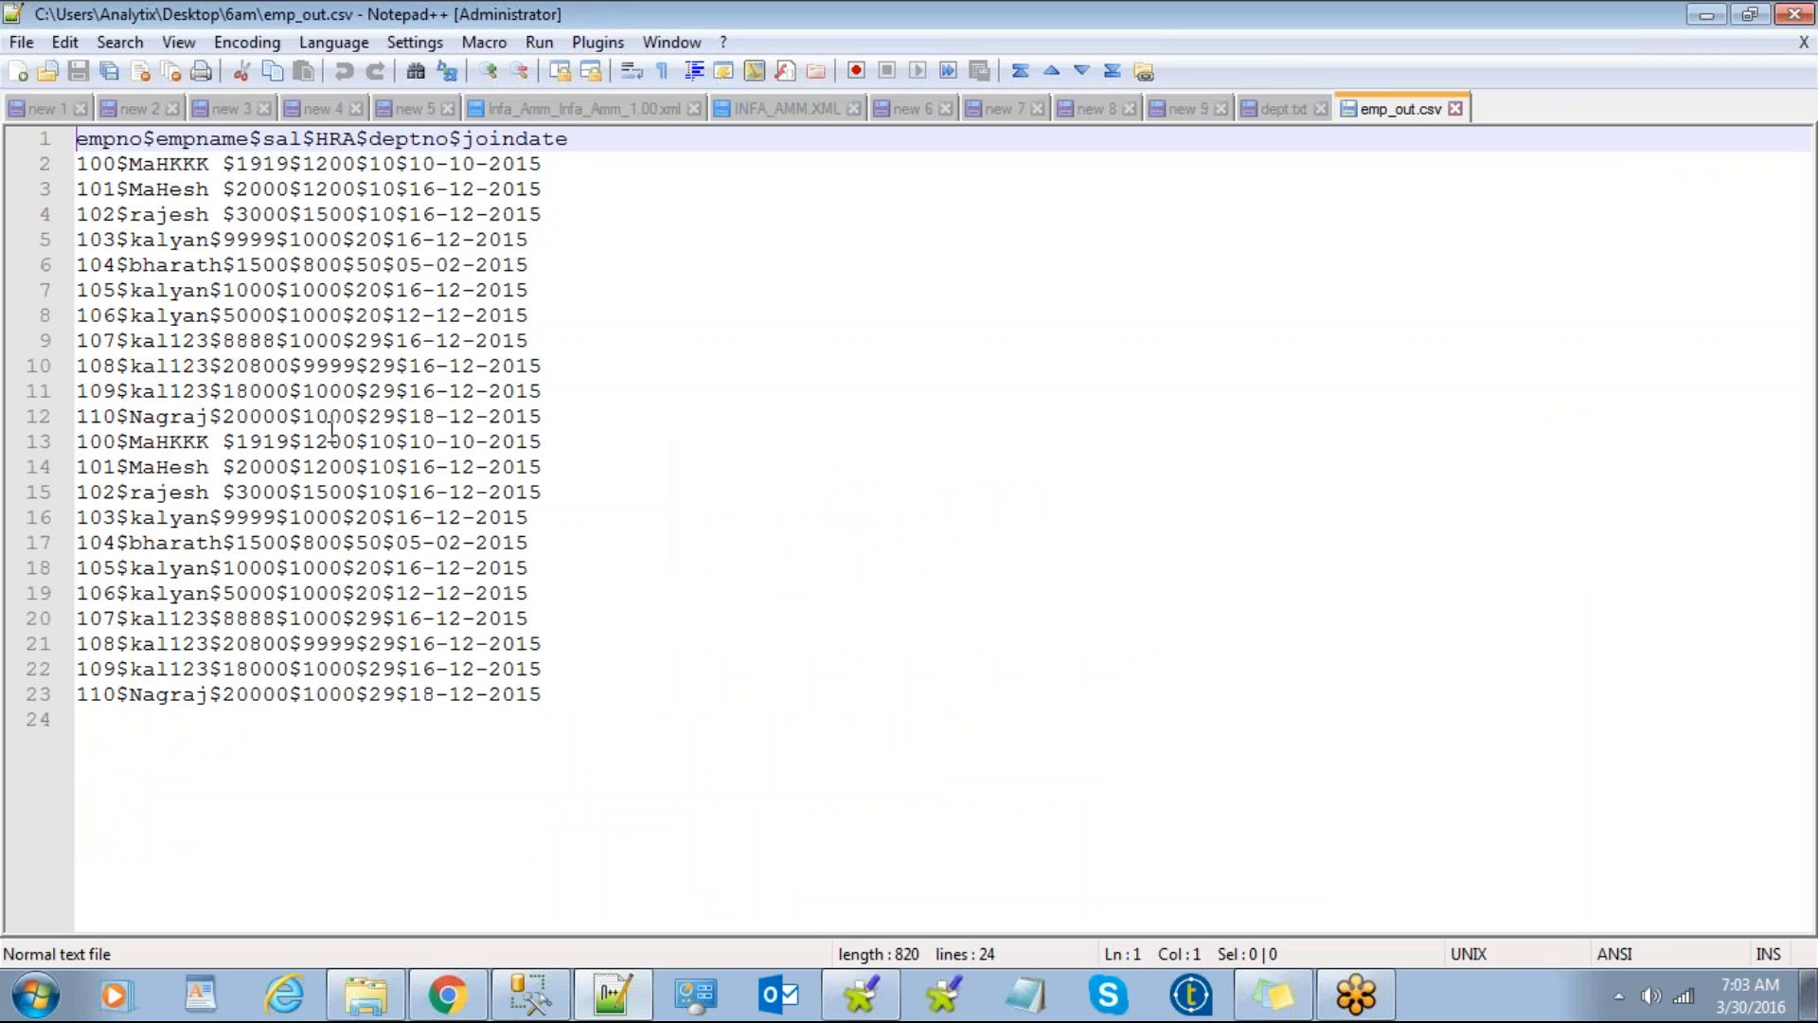
left_click(1708, 15)
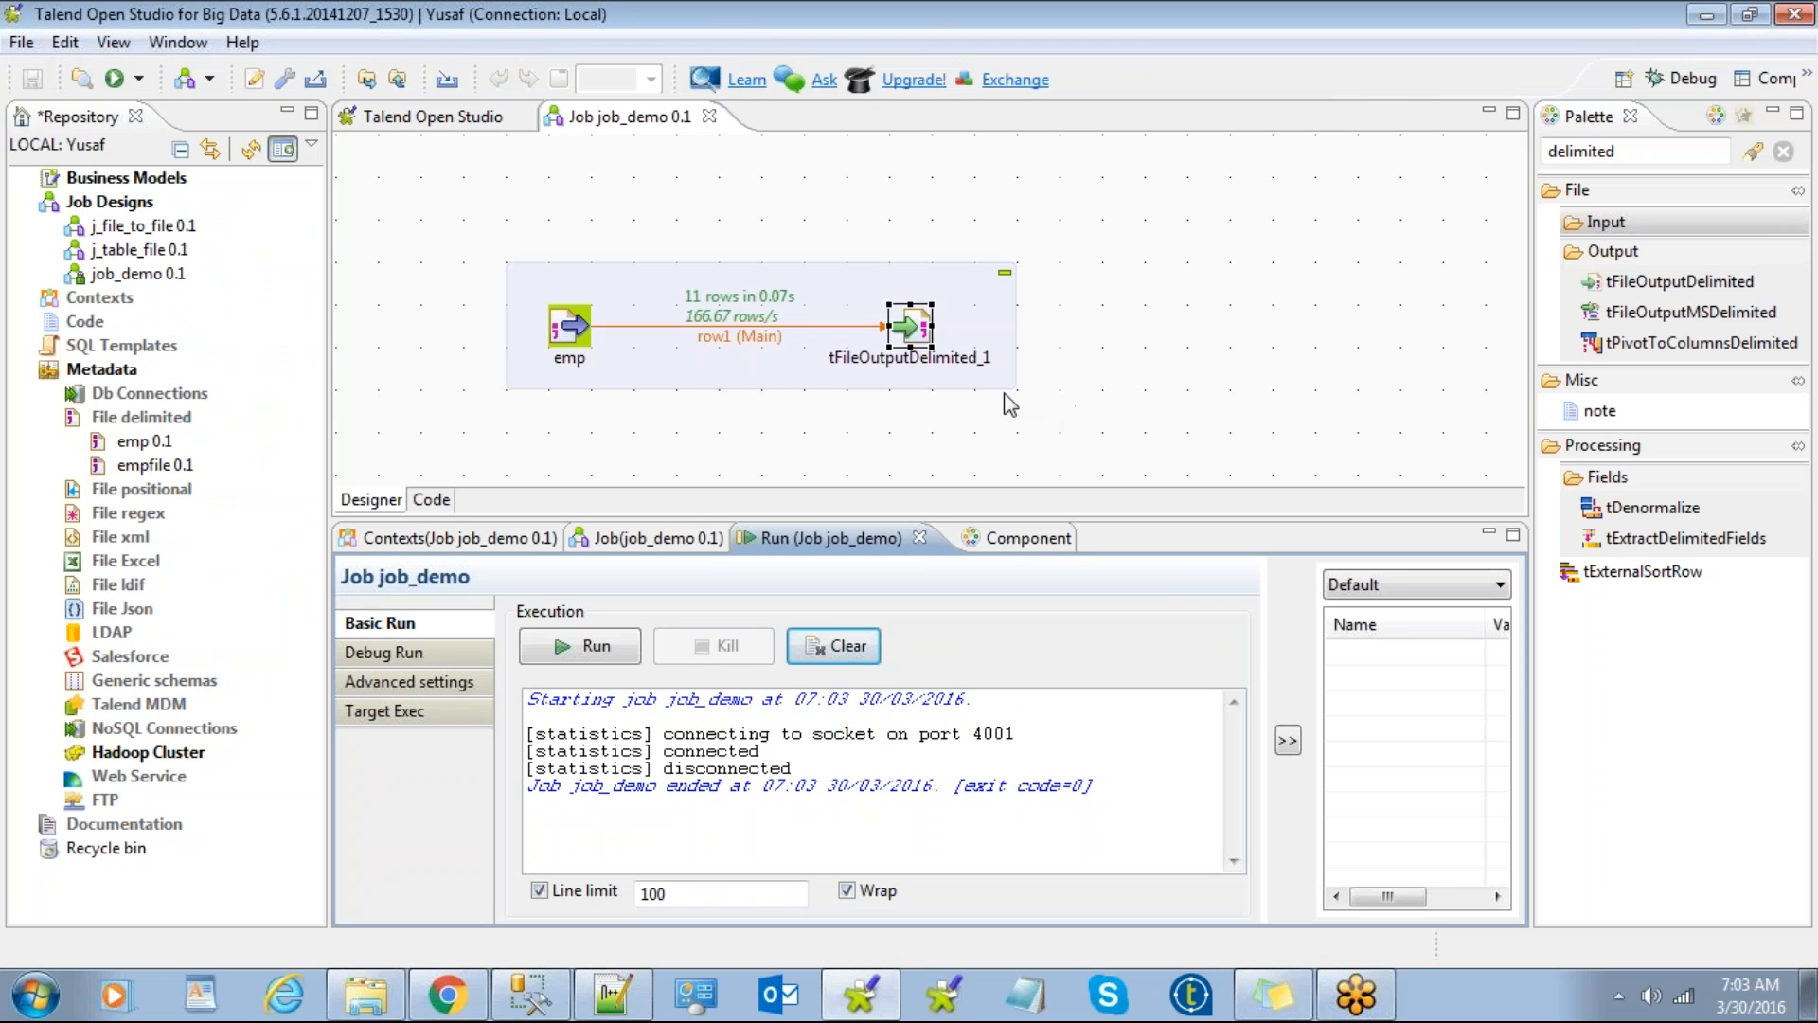
left_click(1028, 538)
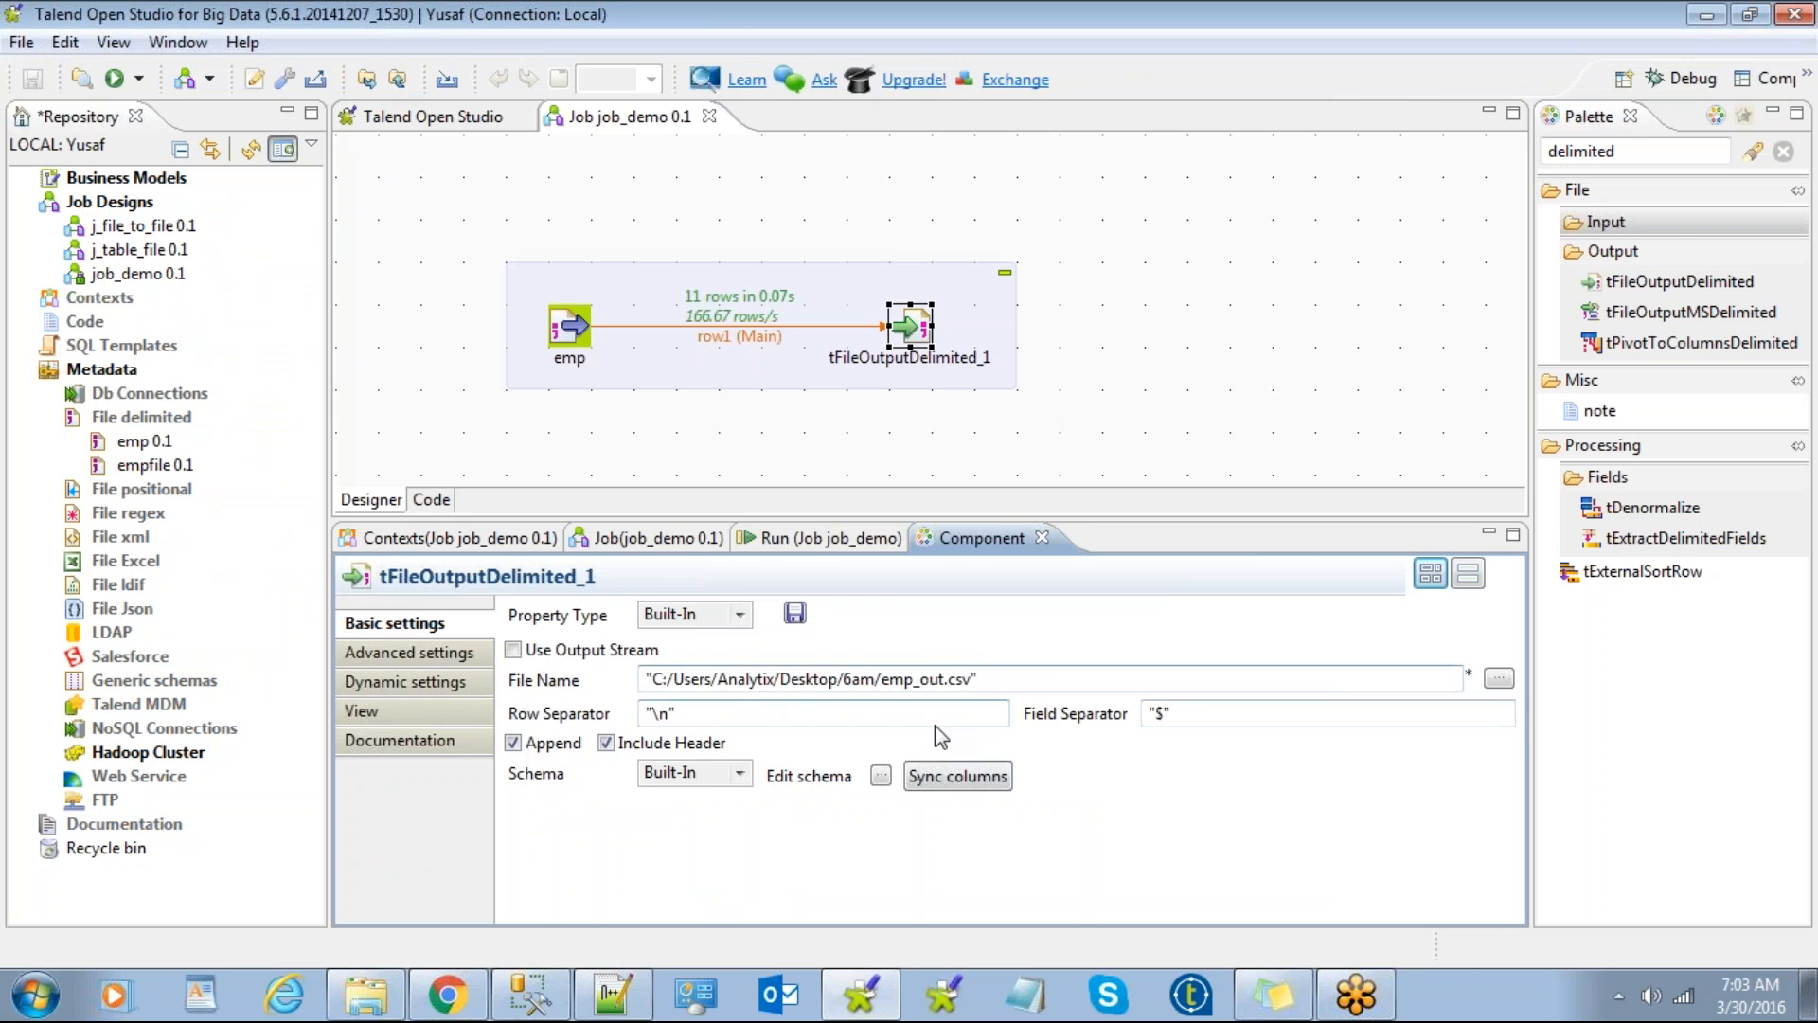
Step: Inspect the output's advanced settings, enlarge the canvas and move the emp subjob higher
left_click(375, 660)
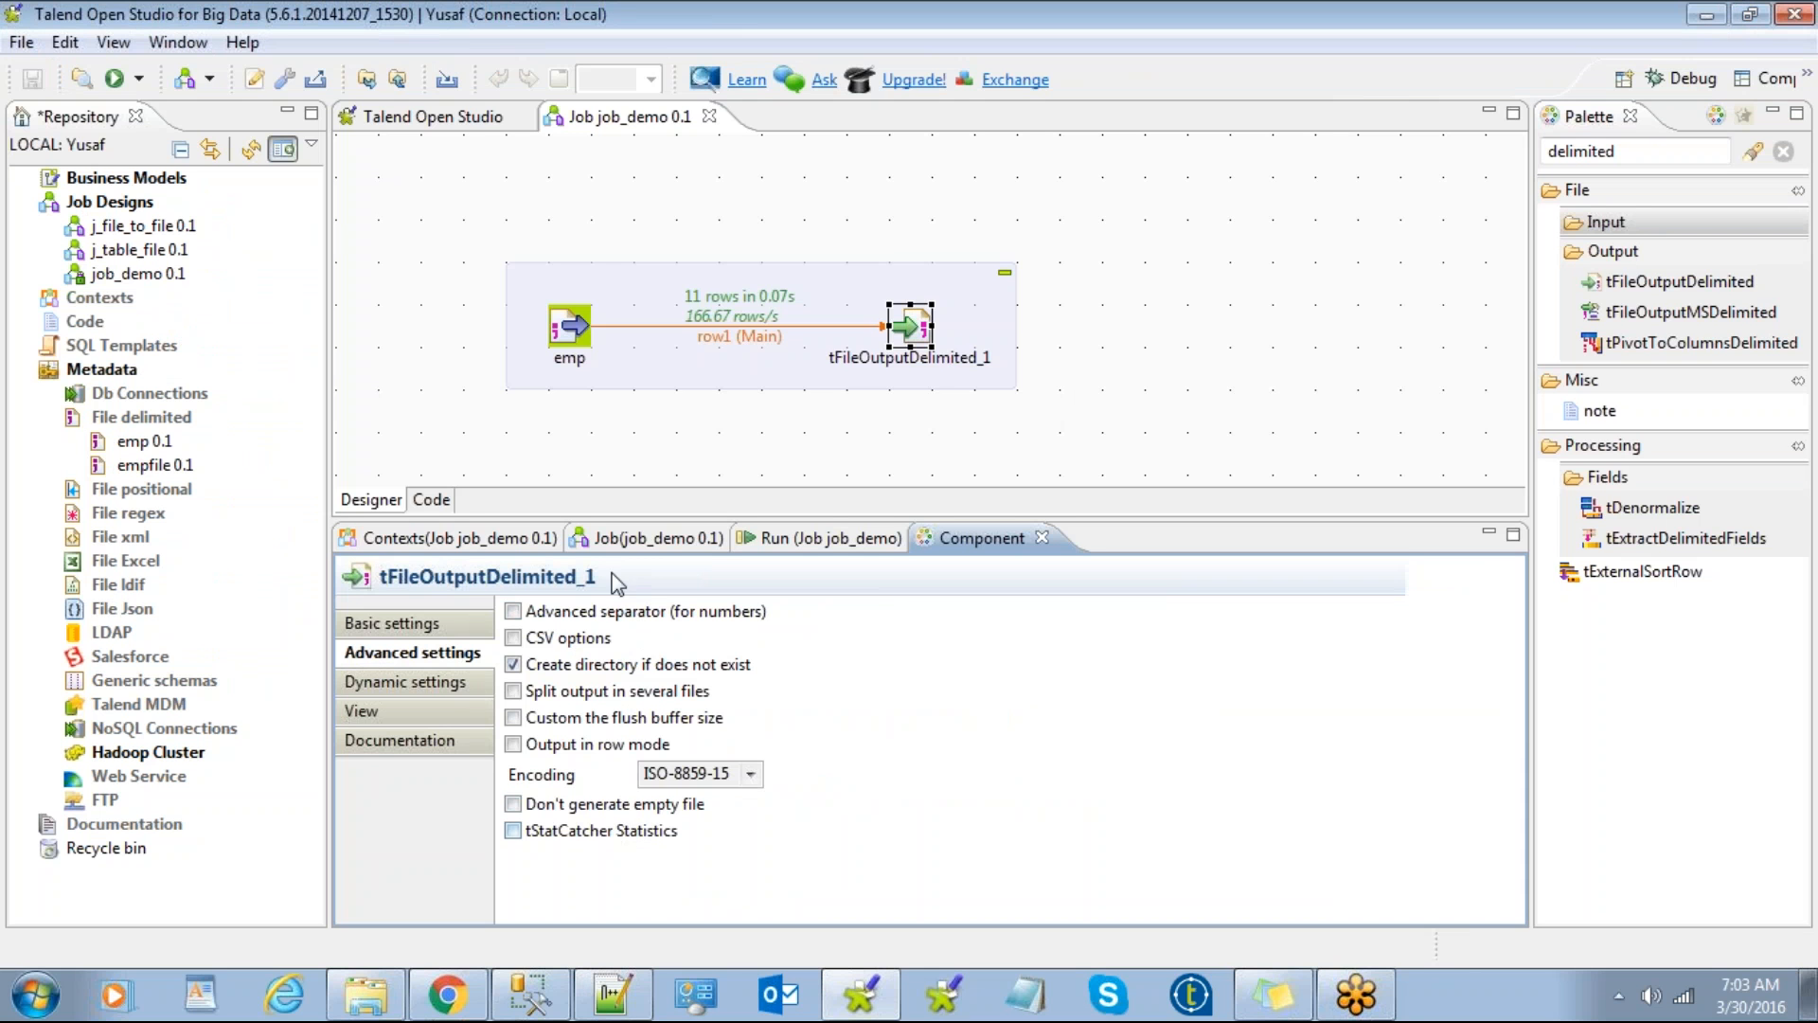
left_click(445, 625)
left_click(613, 357)
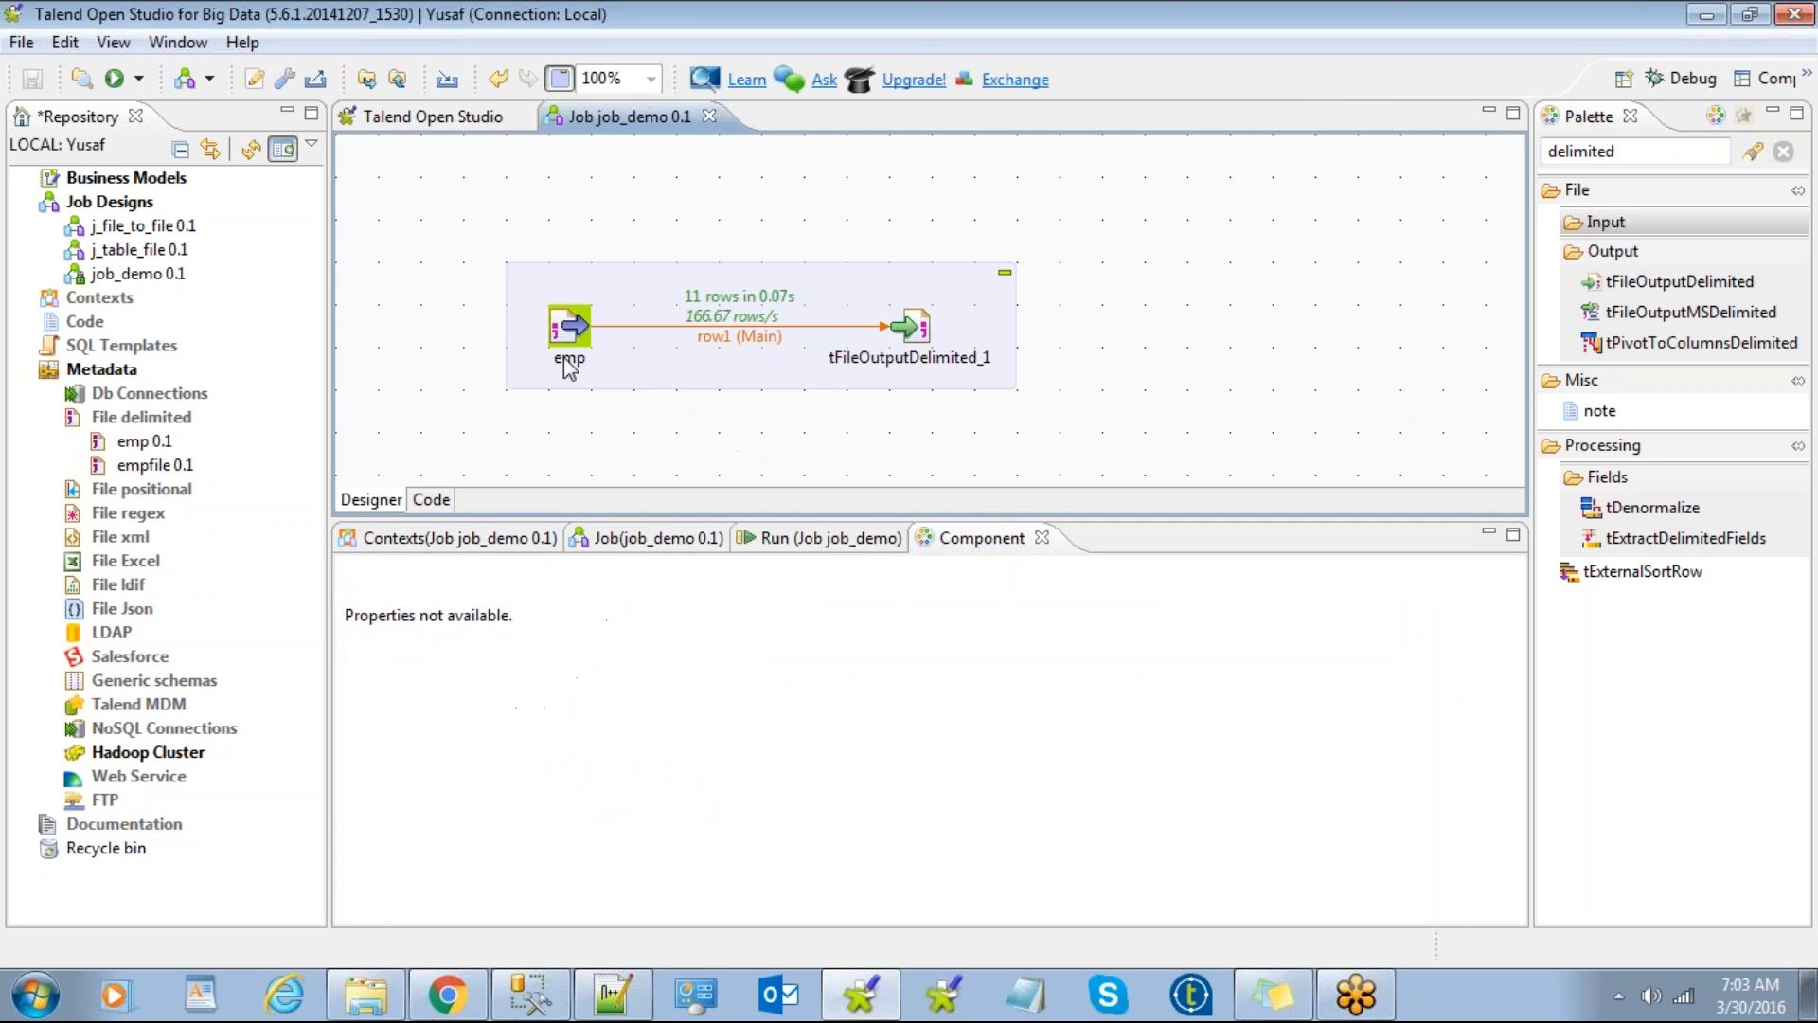
left_click_drag(812, 519, 805, 640)
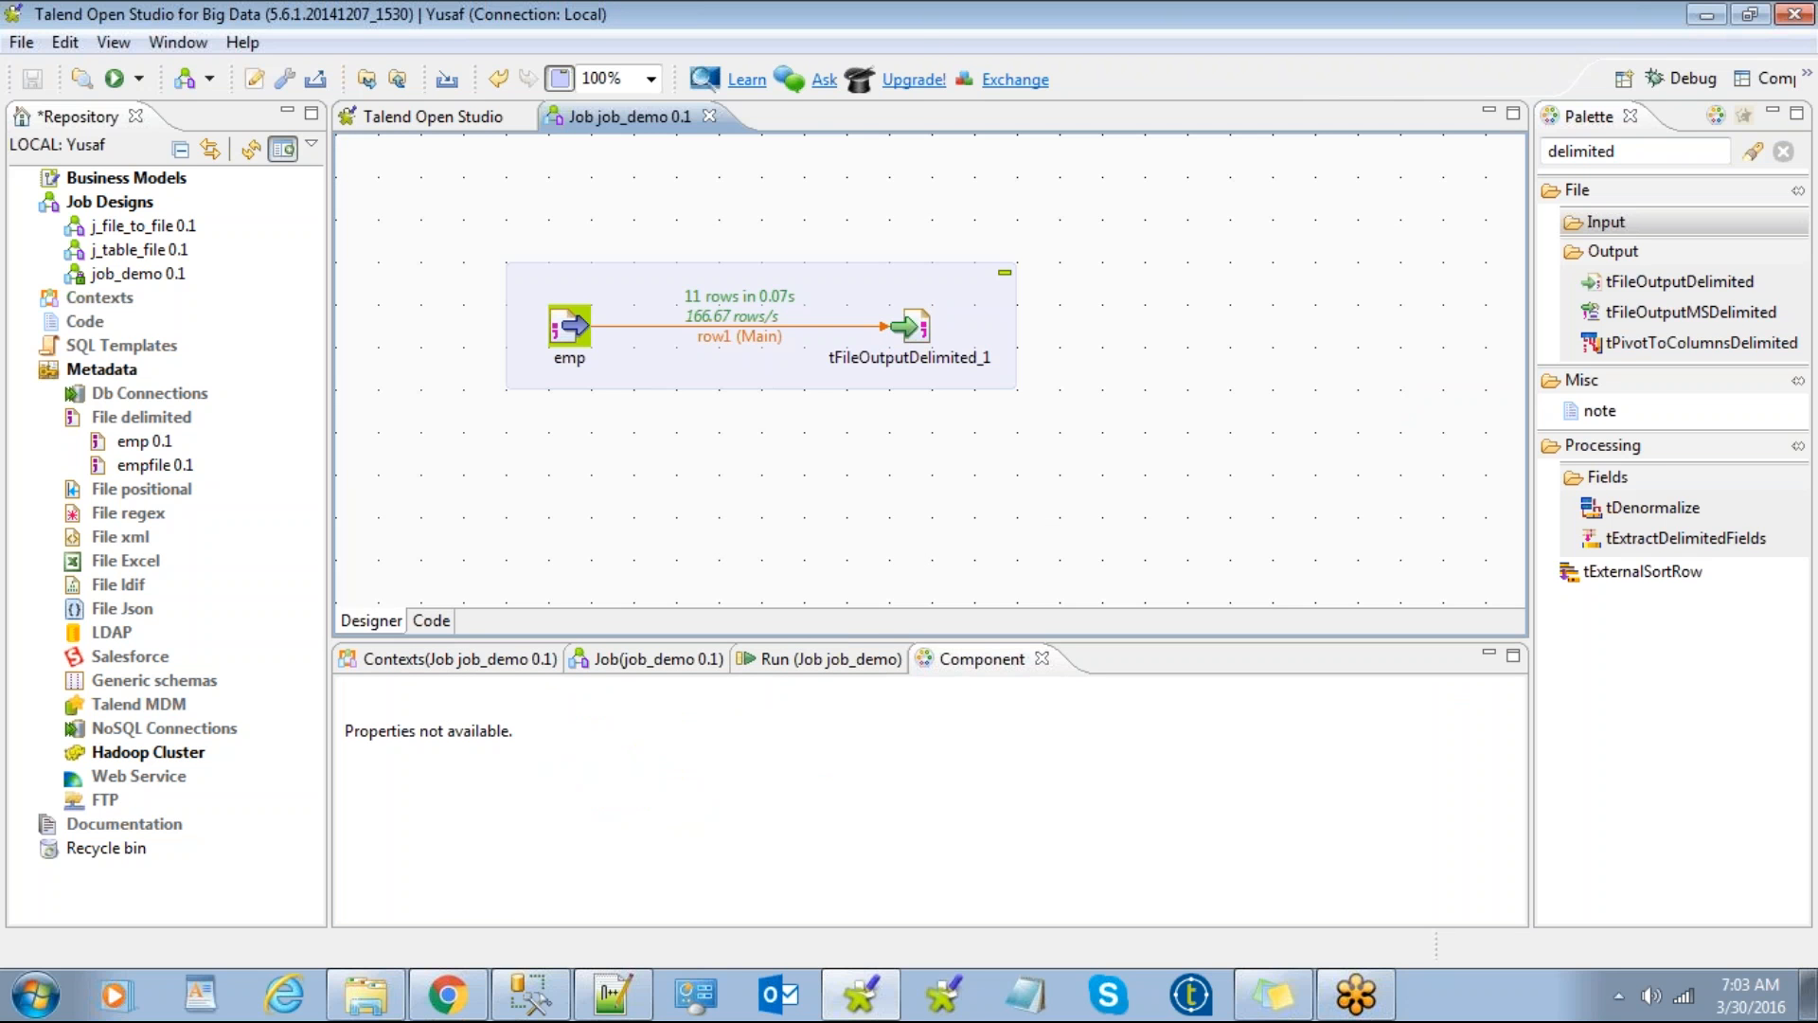
left_click_drag(854, 313, 854, 254)
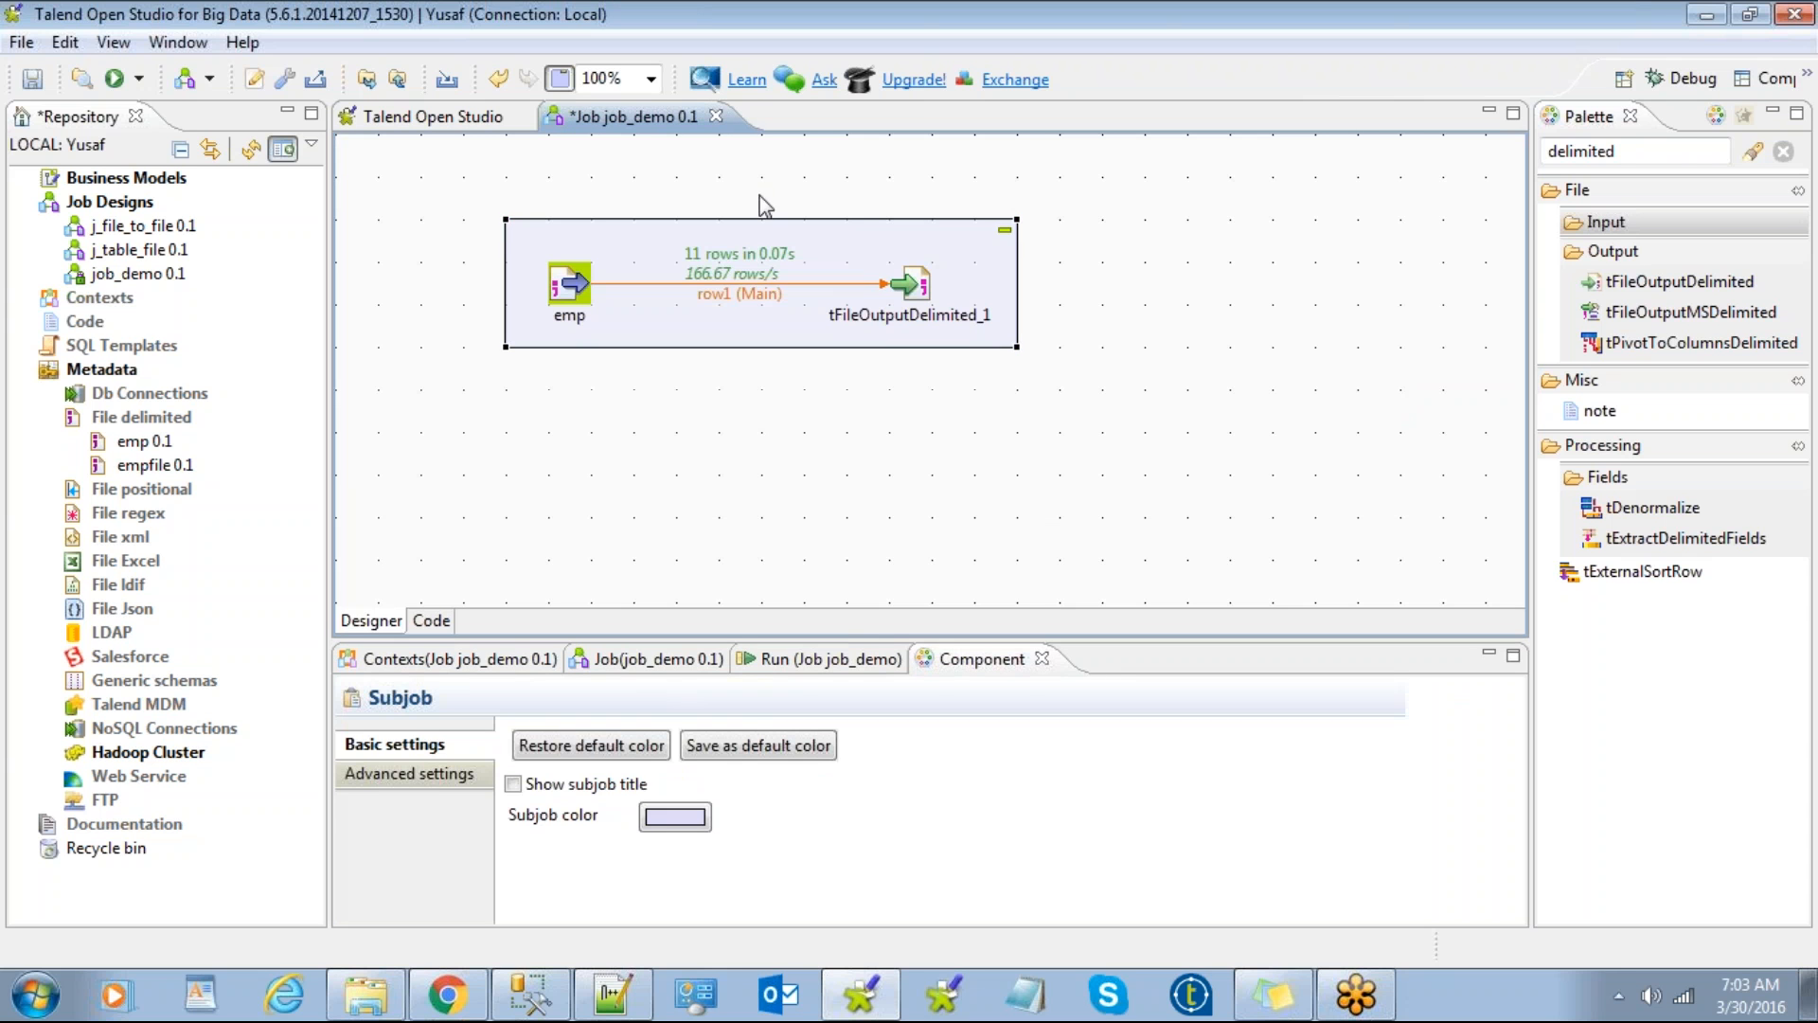
Step: Save and close job_demo, then create a new job named table_file
left_click(718, 118)
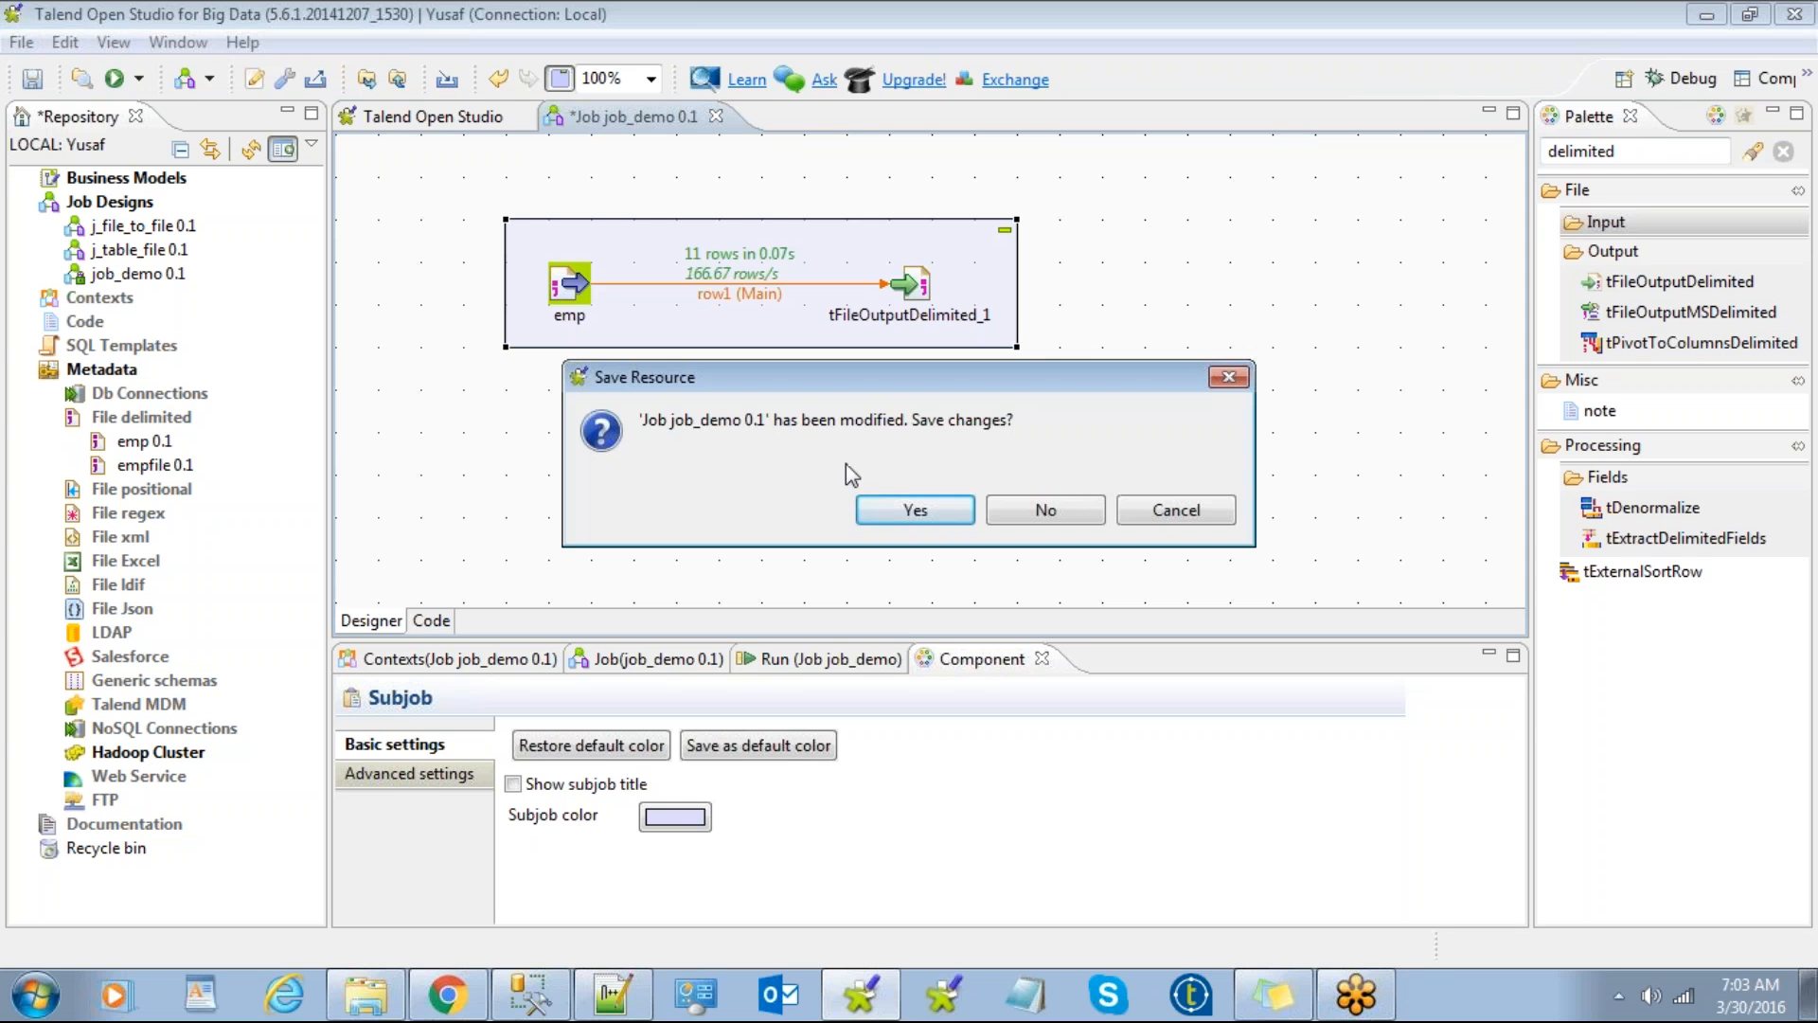
left_click(915, 511)
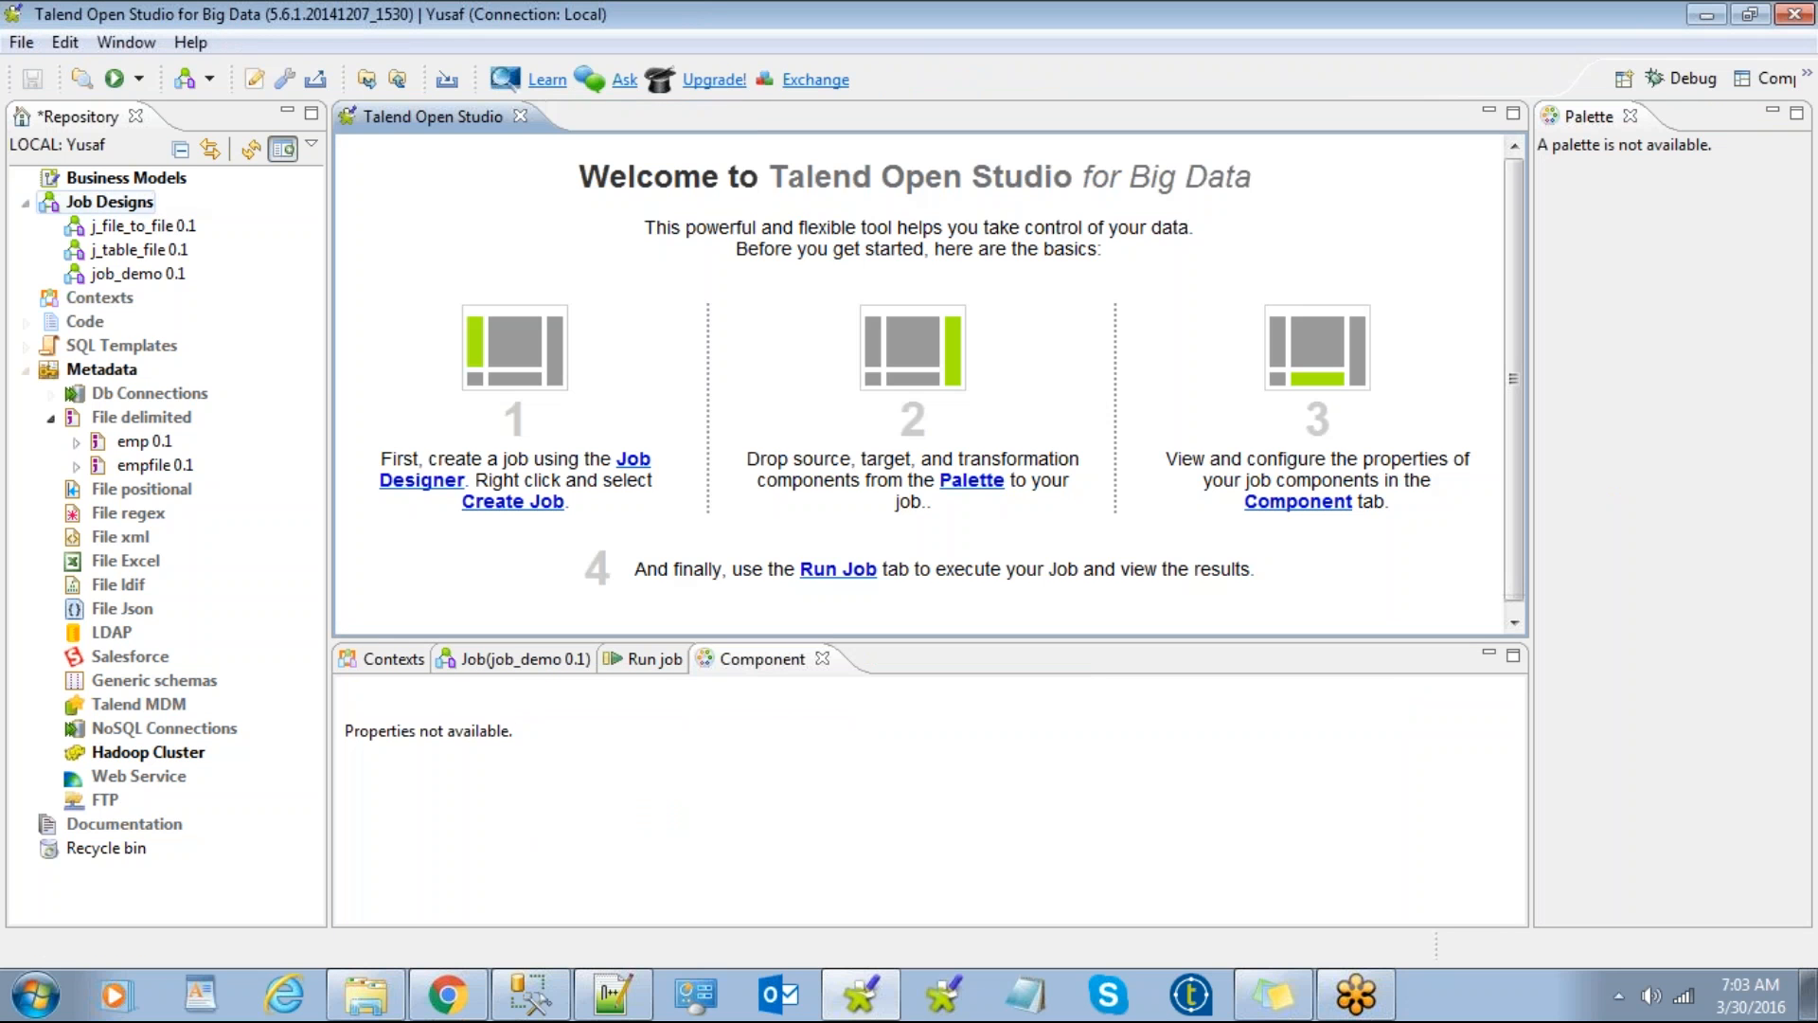
right_click(142, 203)
left_click(228, 227)
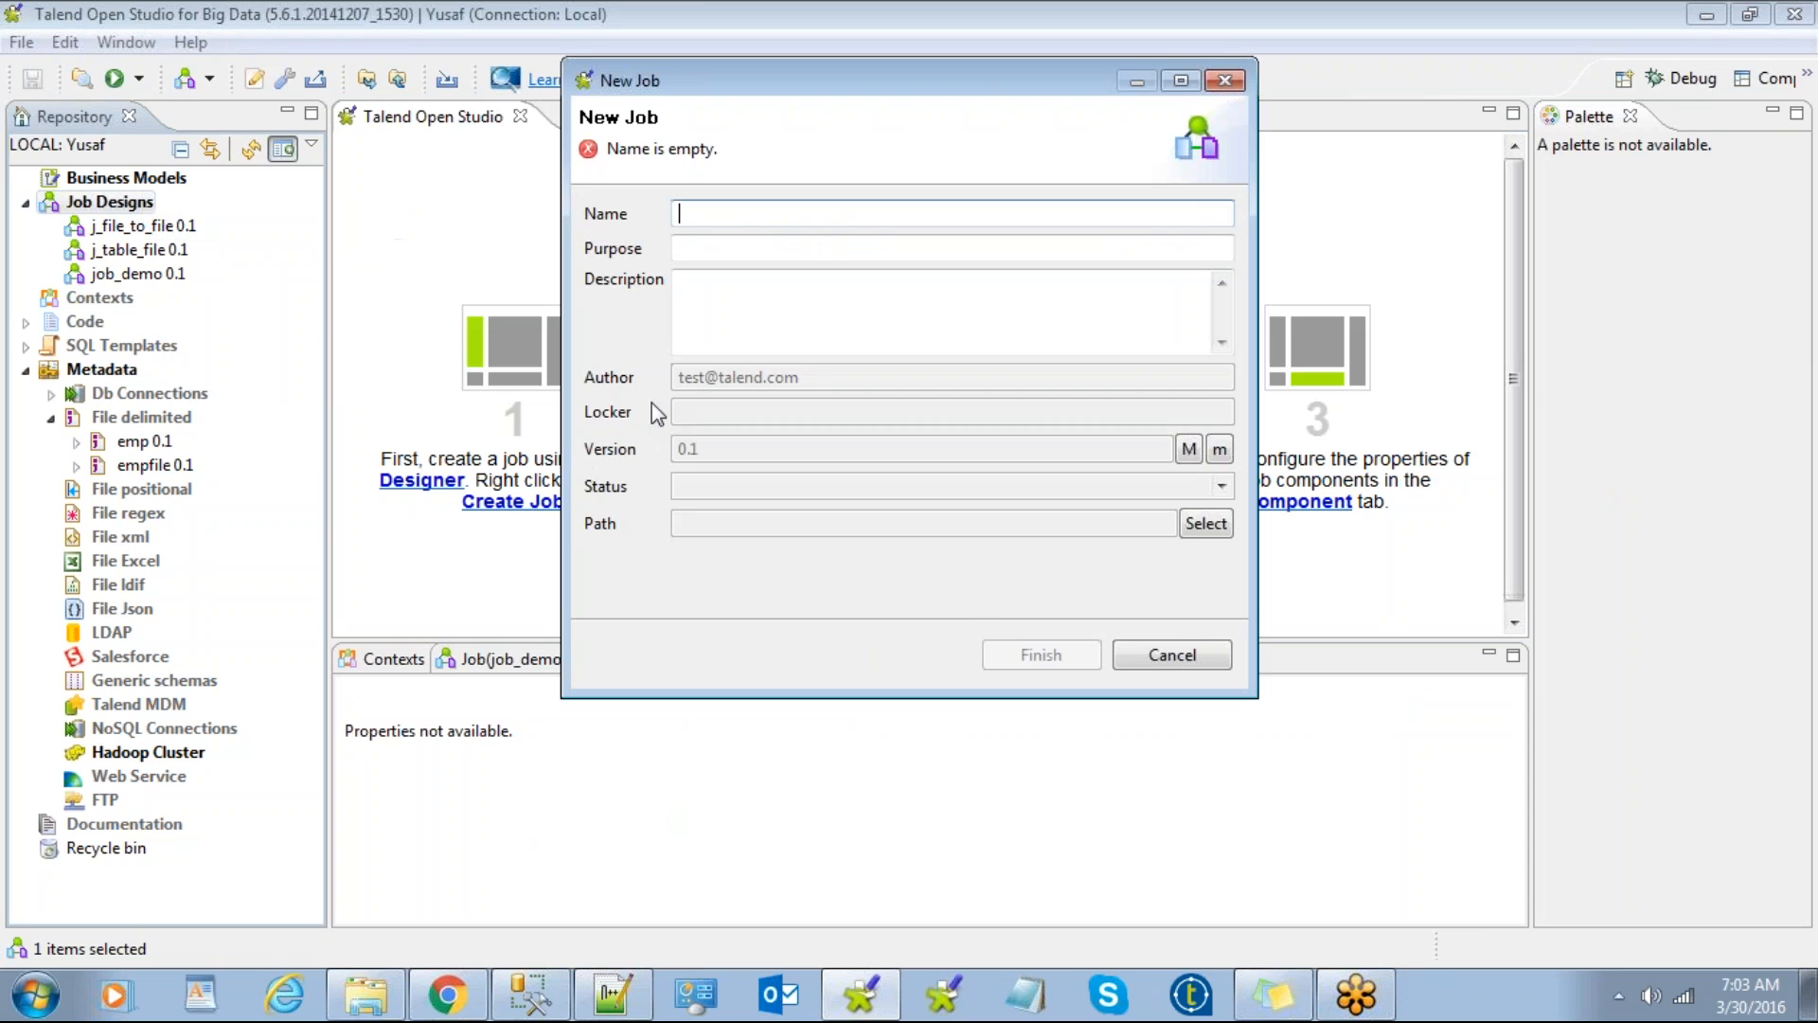
type("table_file")
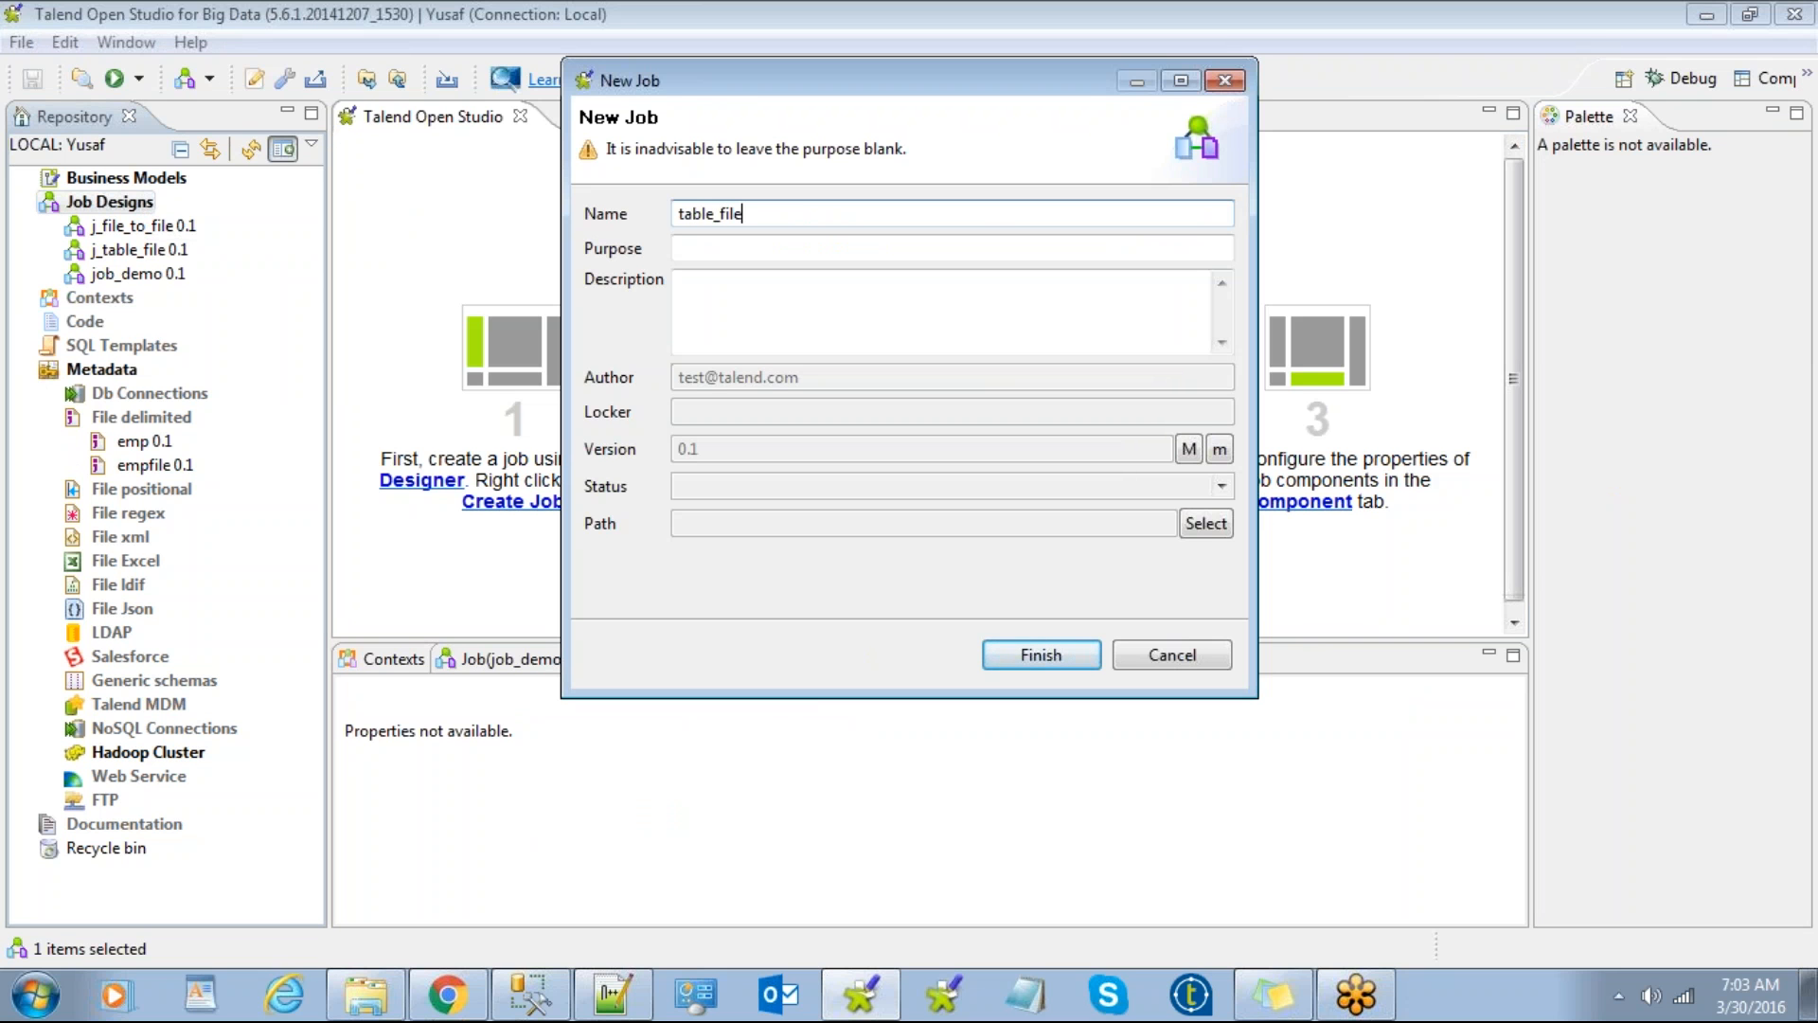
left_click(1049, 647)
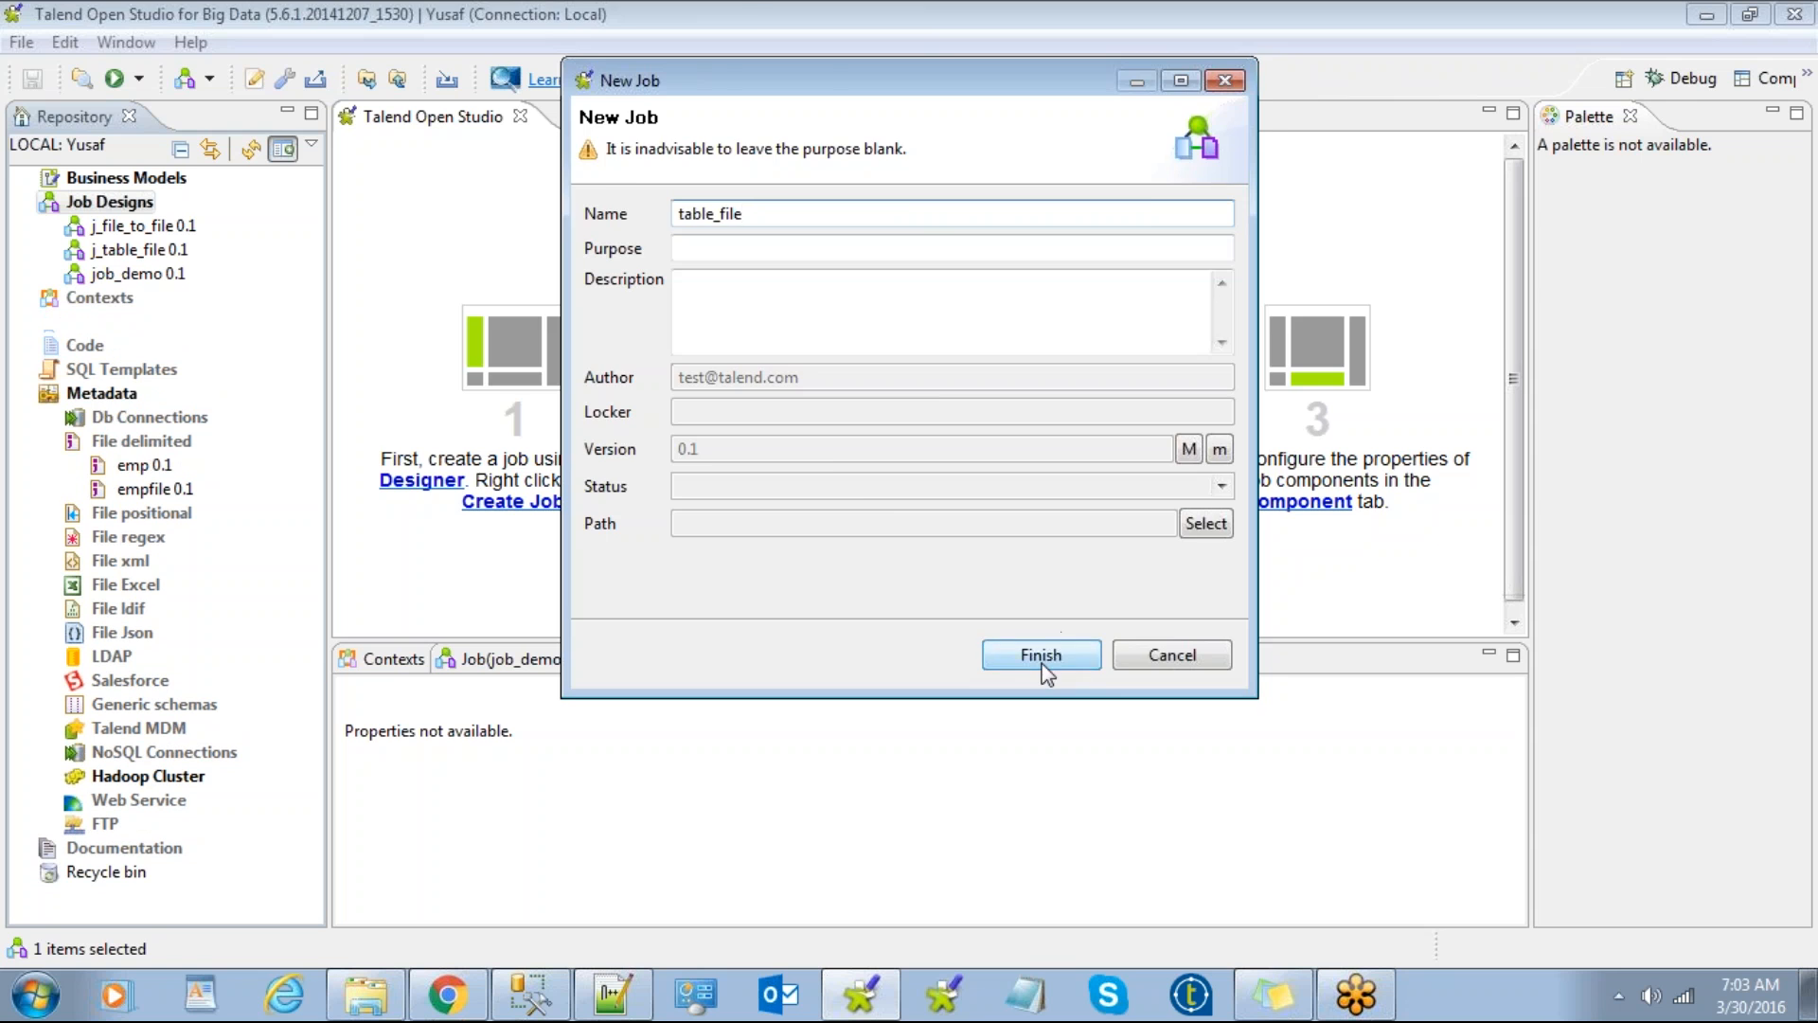
Step: Expand the mssql_localhost connection's table schemas in the Repository, then switch to SSMS
left_click(52, 441)
left_click(52, 417)
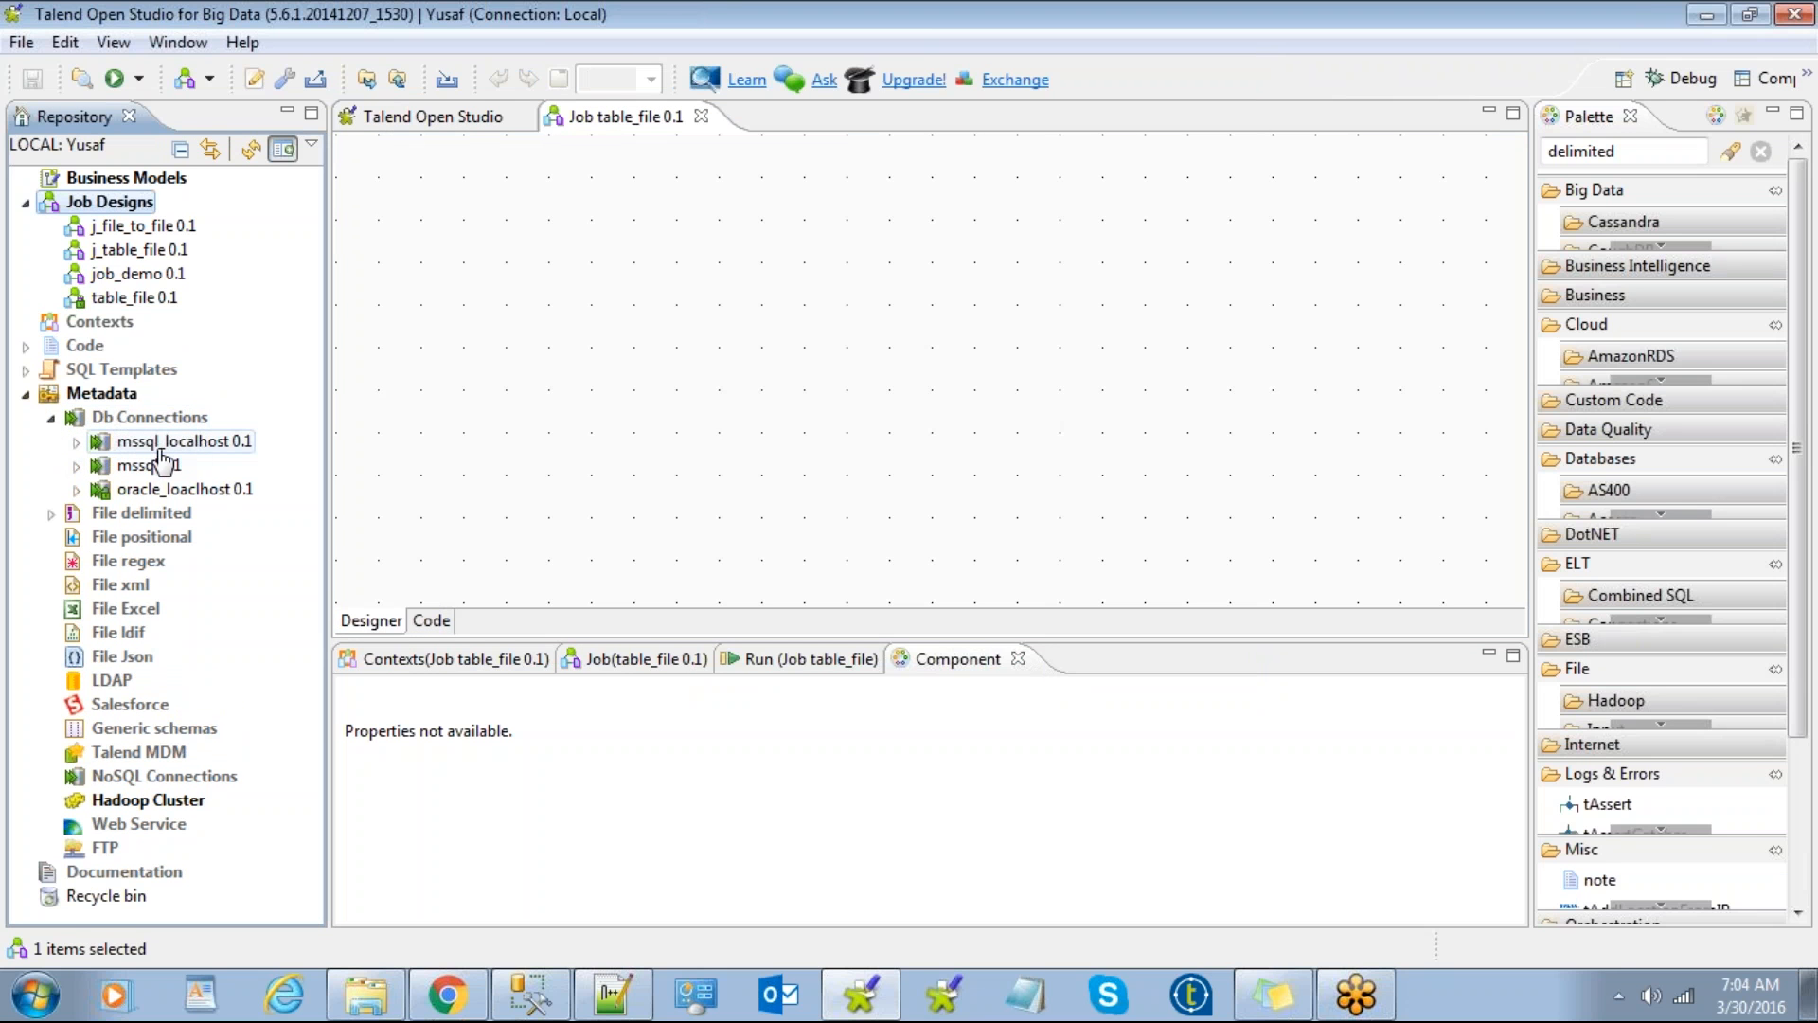
left_click(77, 443)
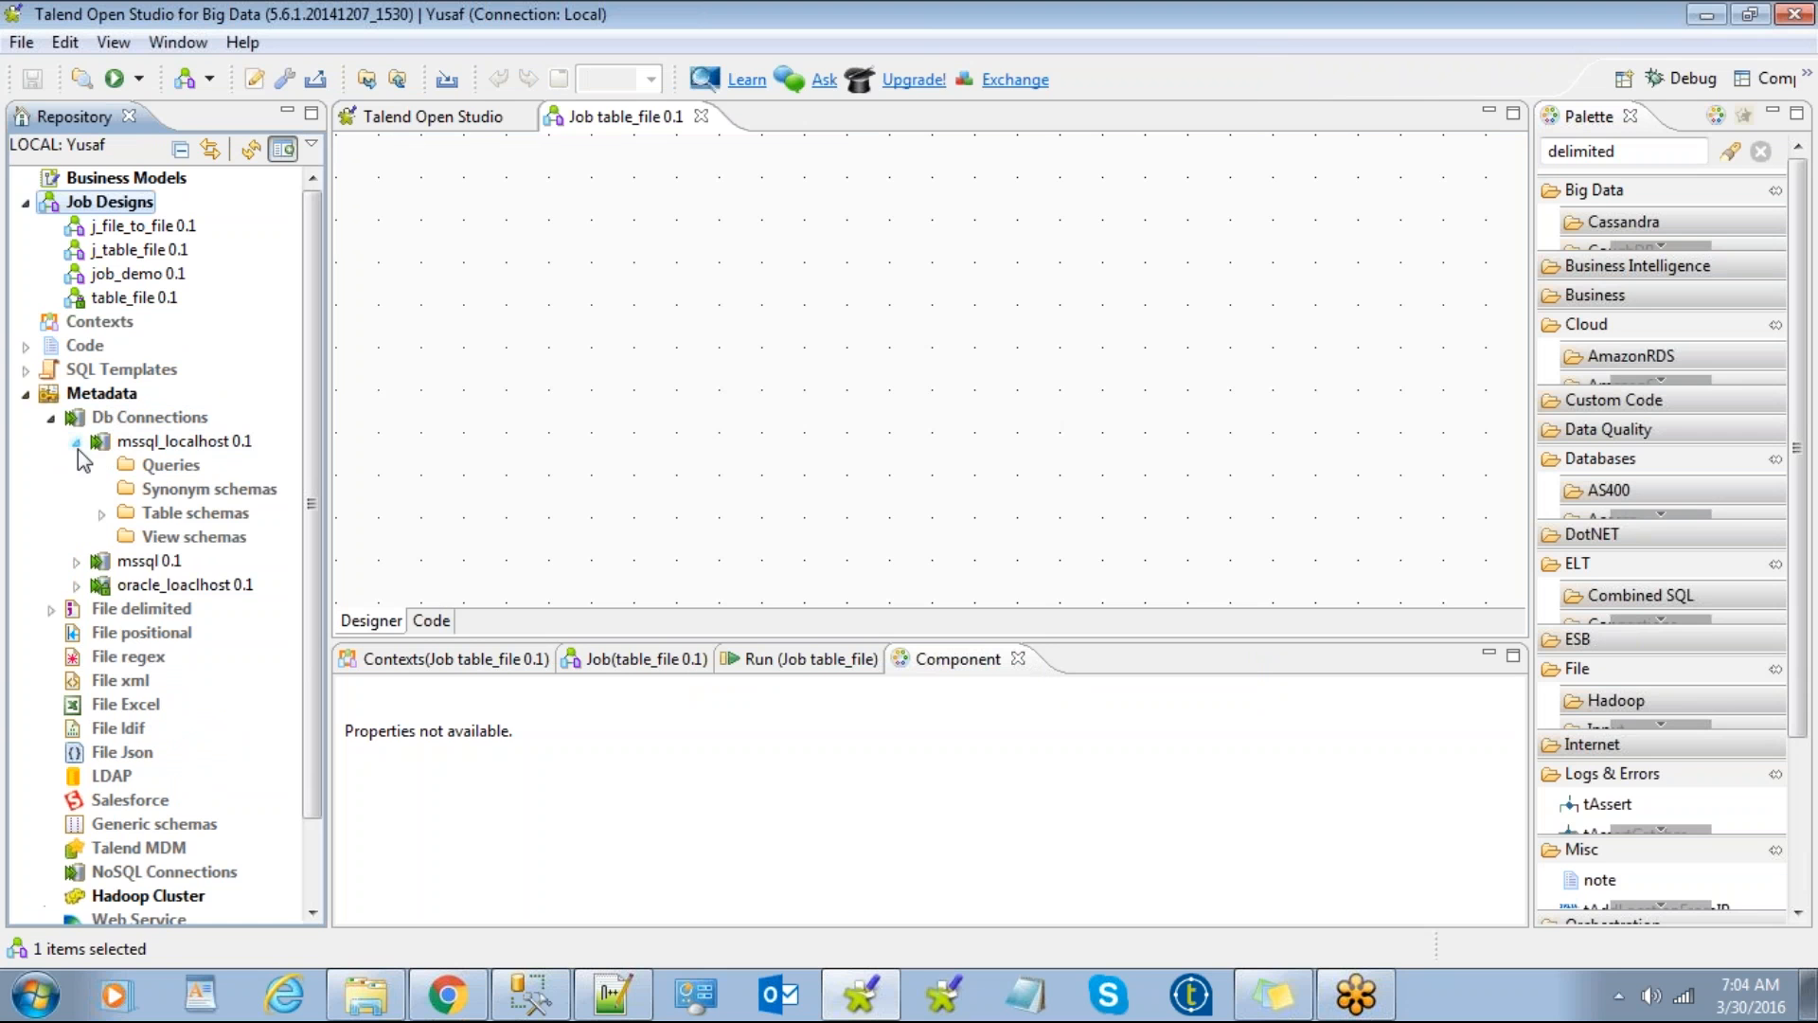
left_click(102, 512)
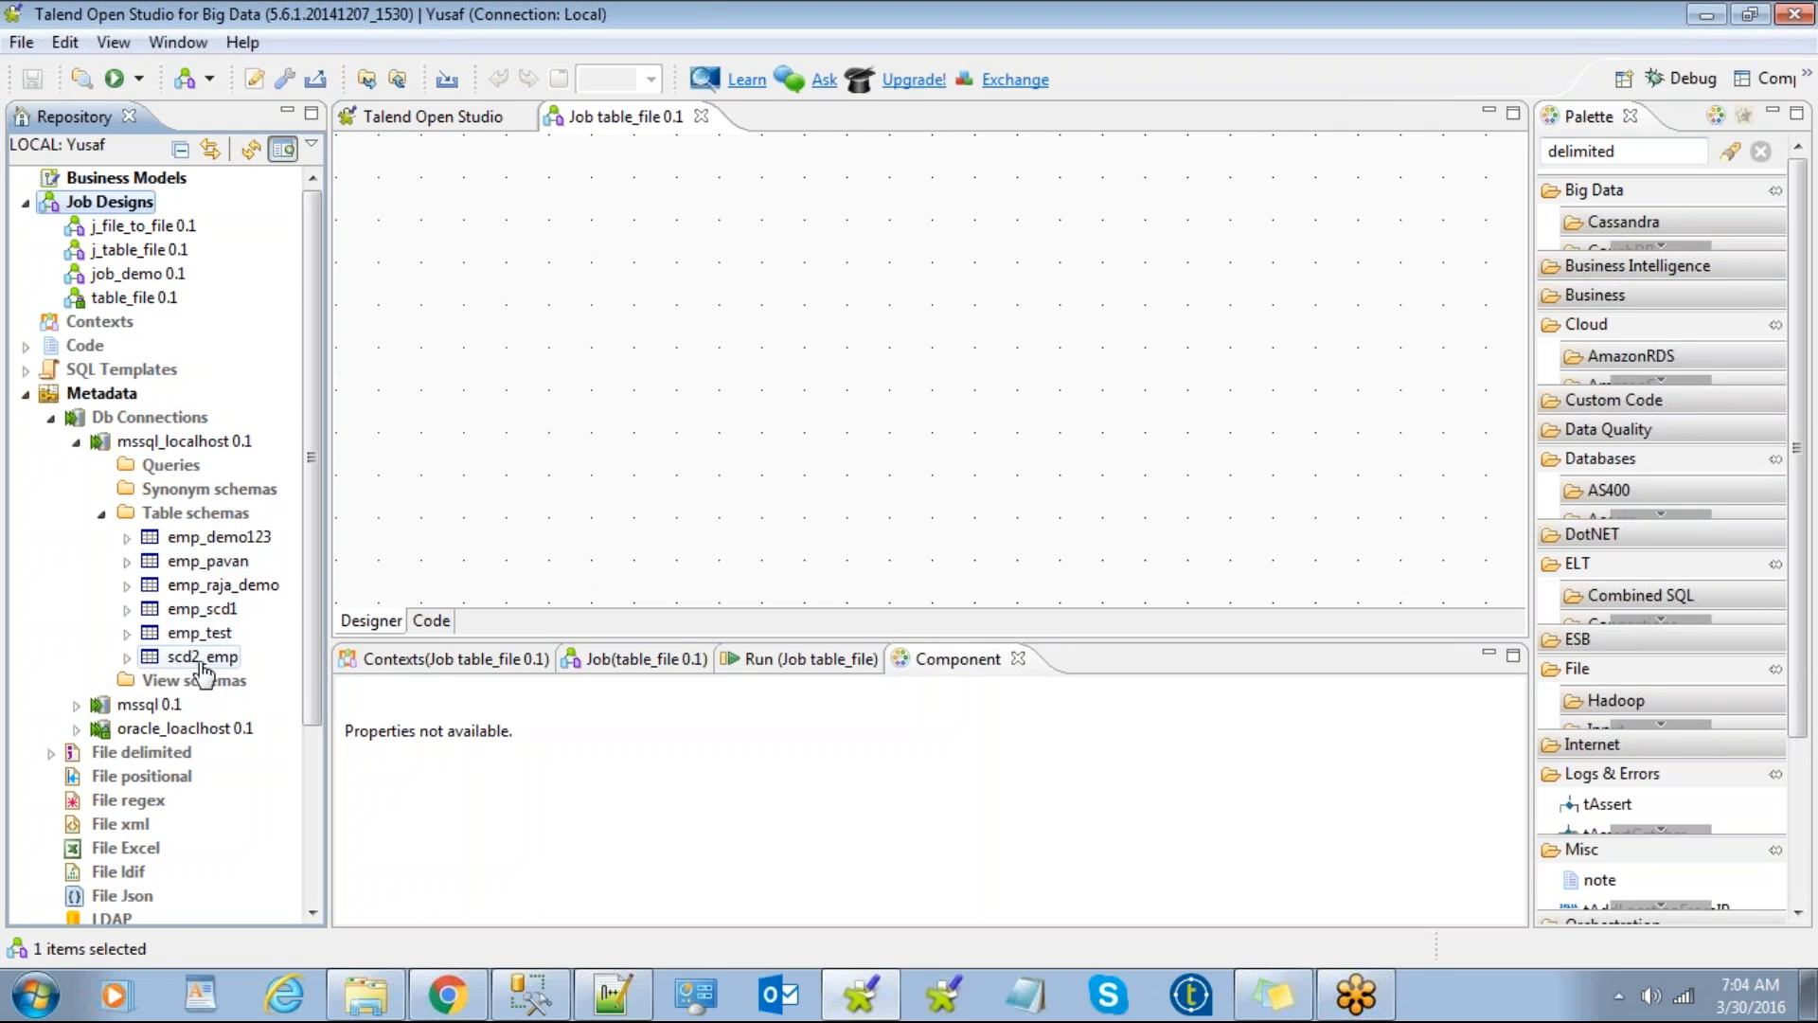
left_click(533, 1004)
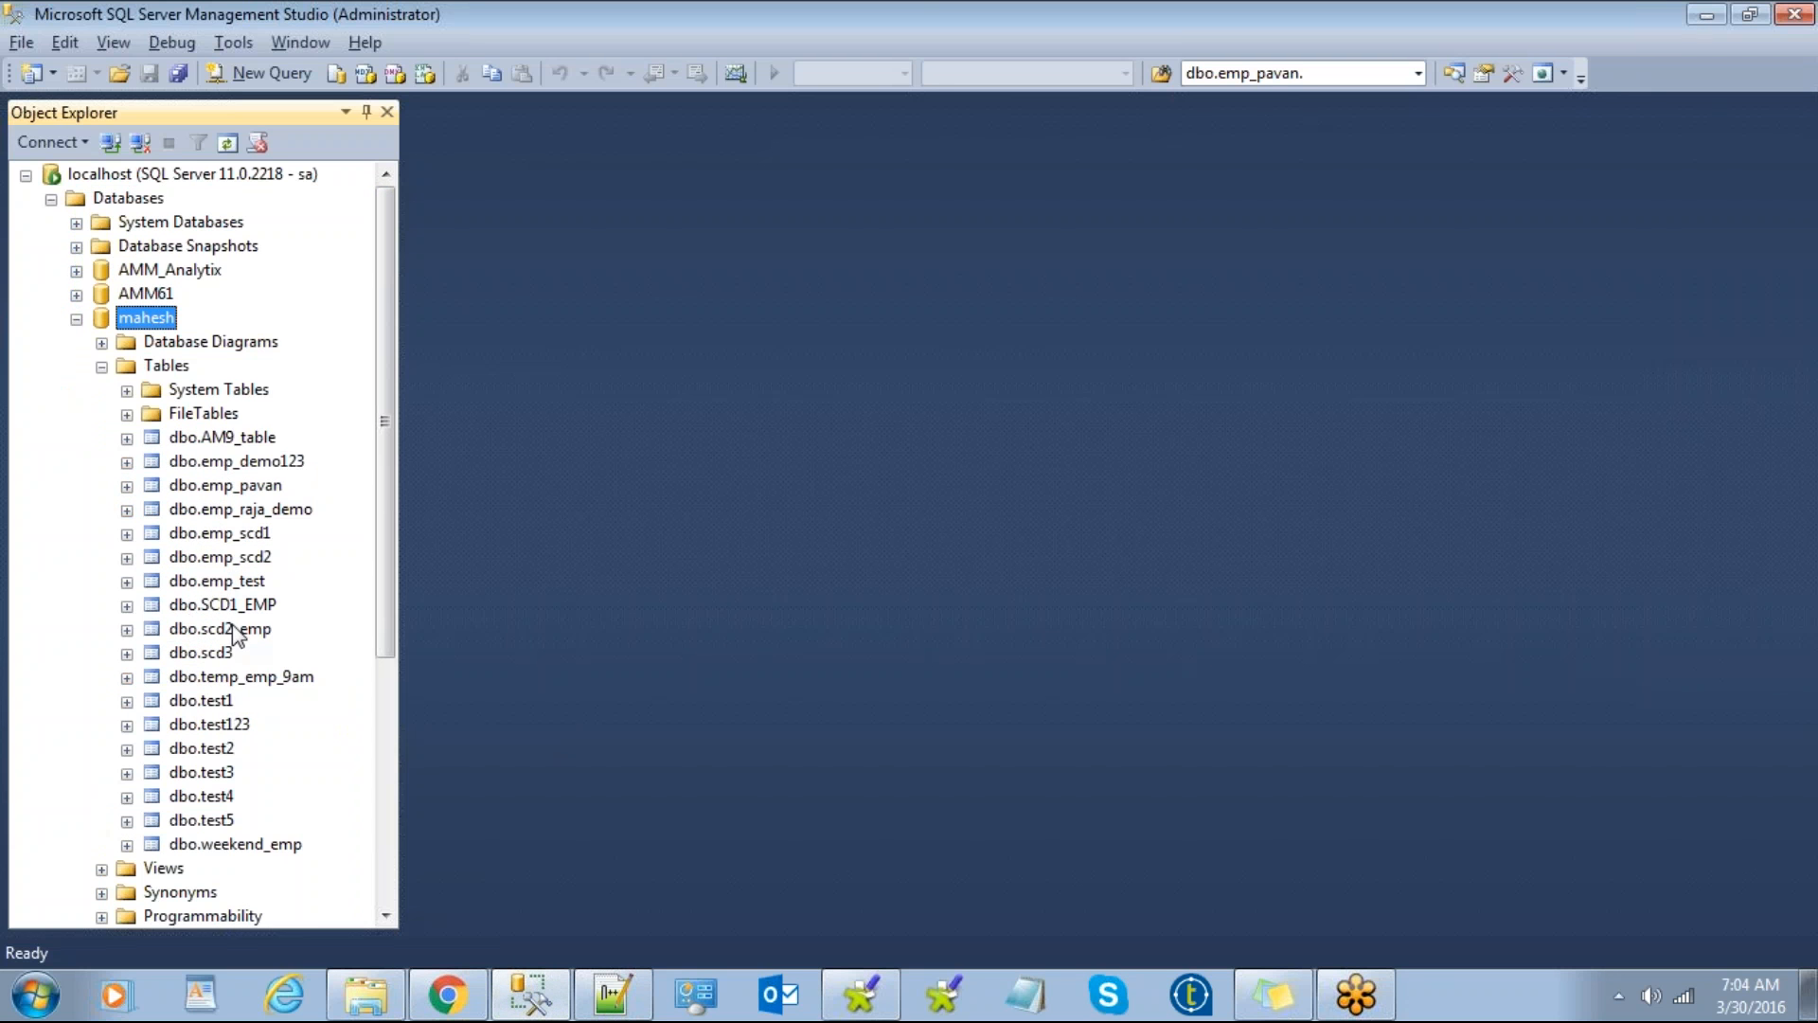
Step: Query the top 1000 rows of dbo.scd2_emp in SSMS and review them
left_click(232, 632)
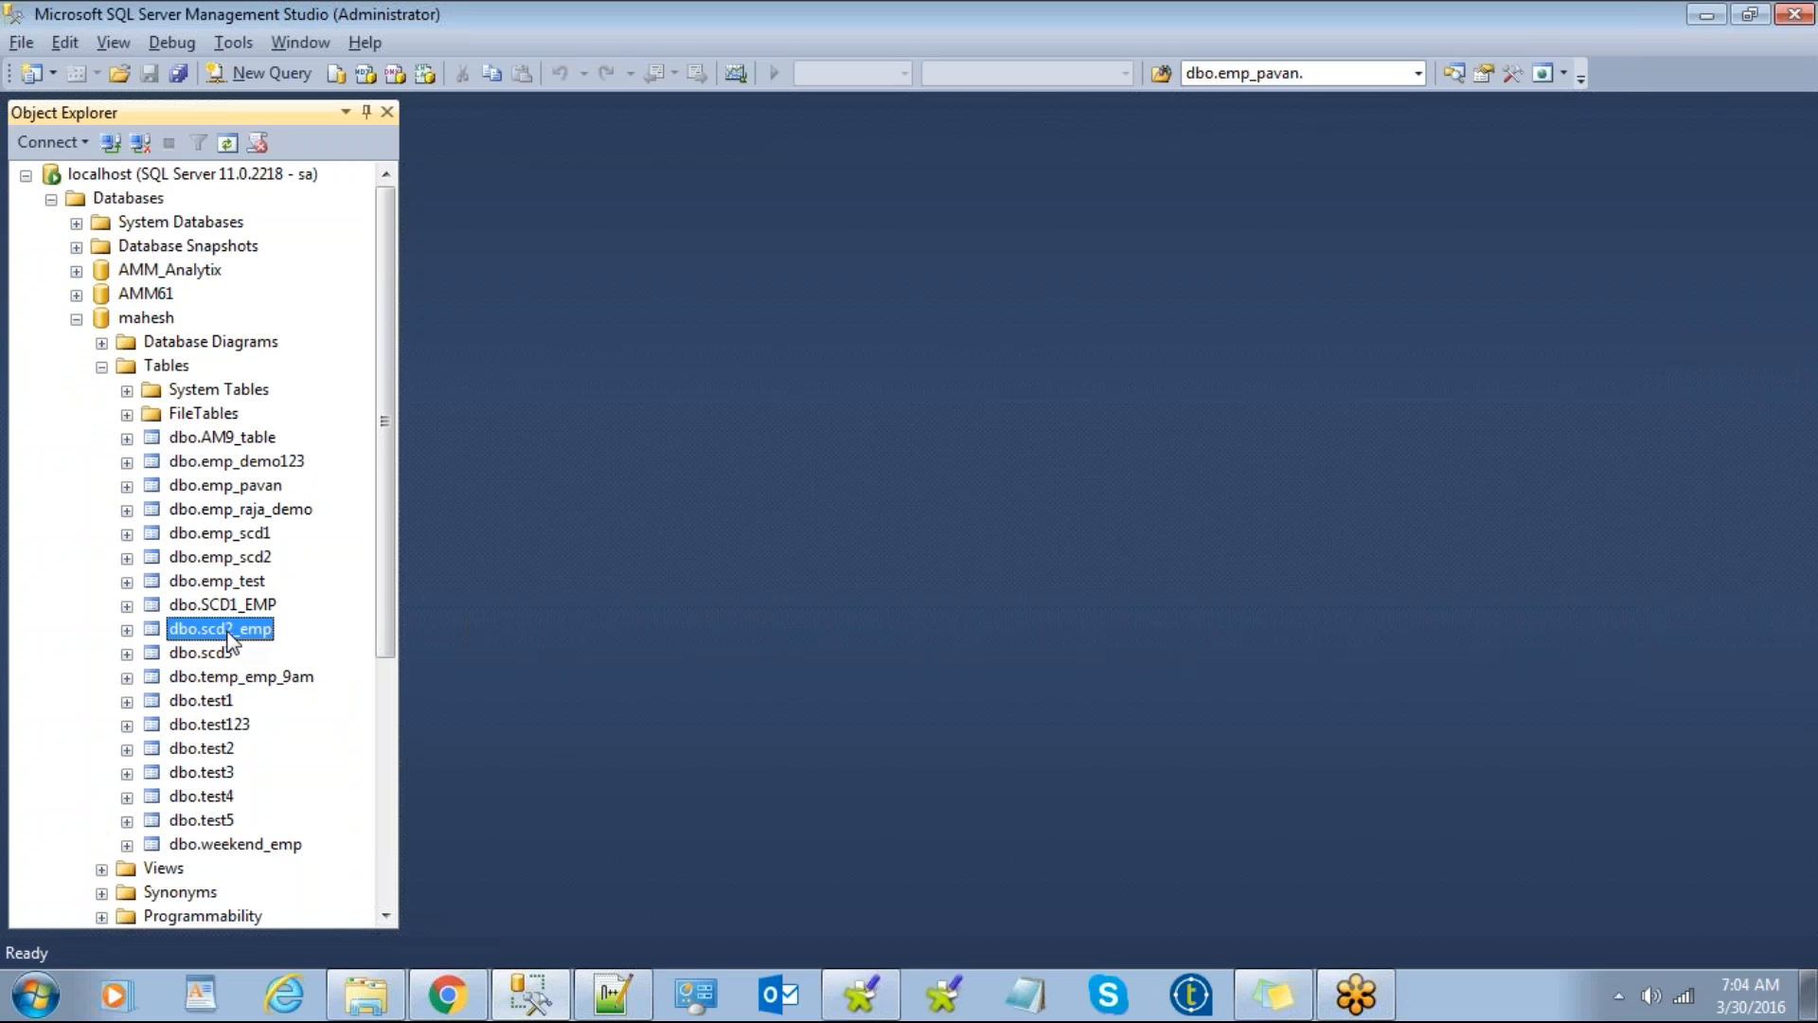
right_click(232, 641)
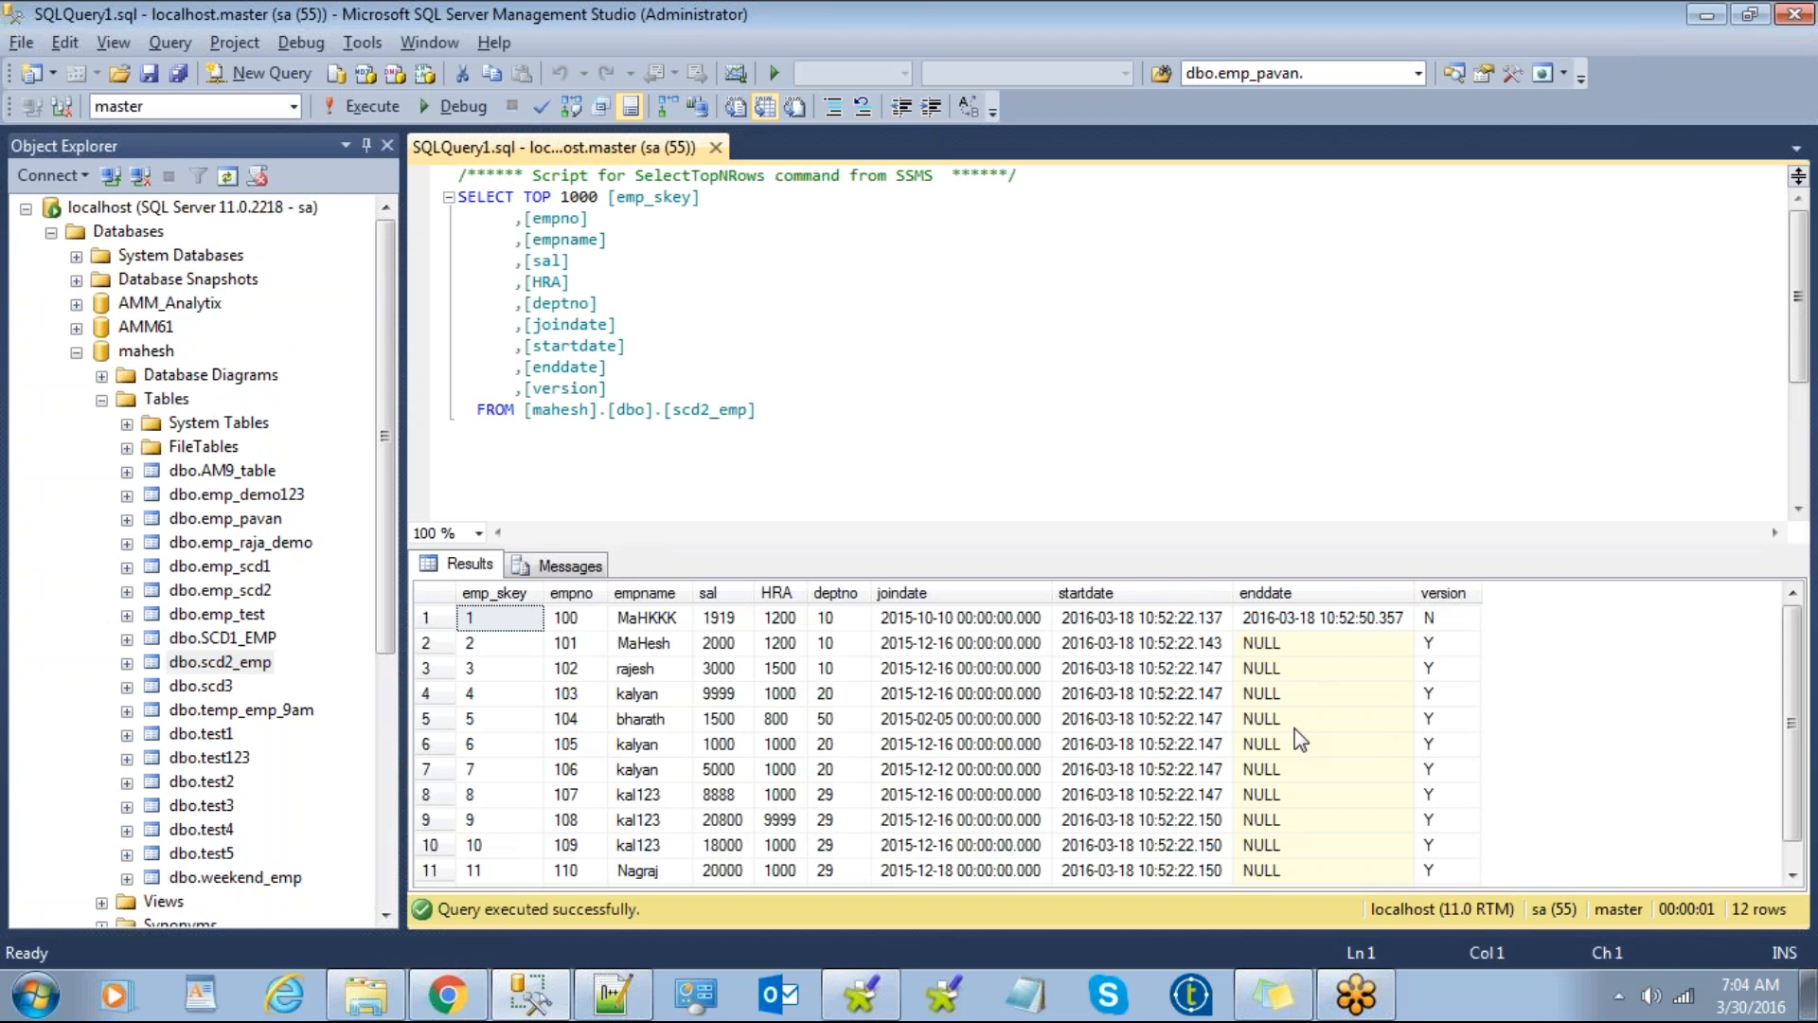
left_click(996, 668)
scroll(996, 668, "down", 1)
scroll(996, 668, "up", 1)
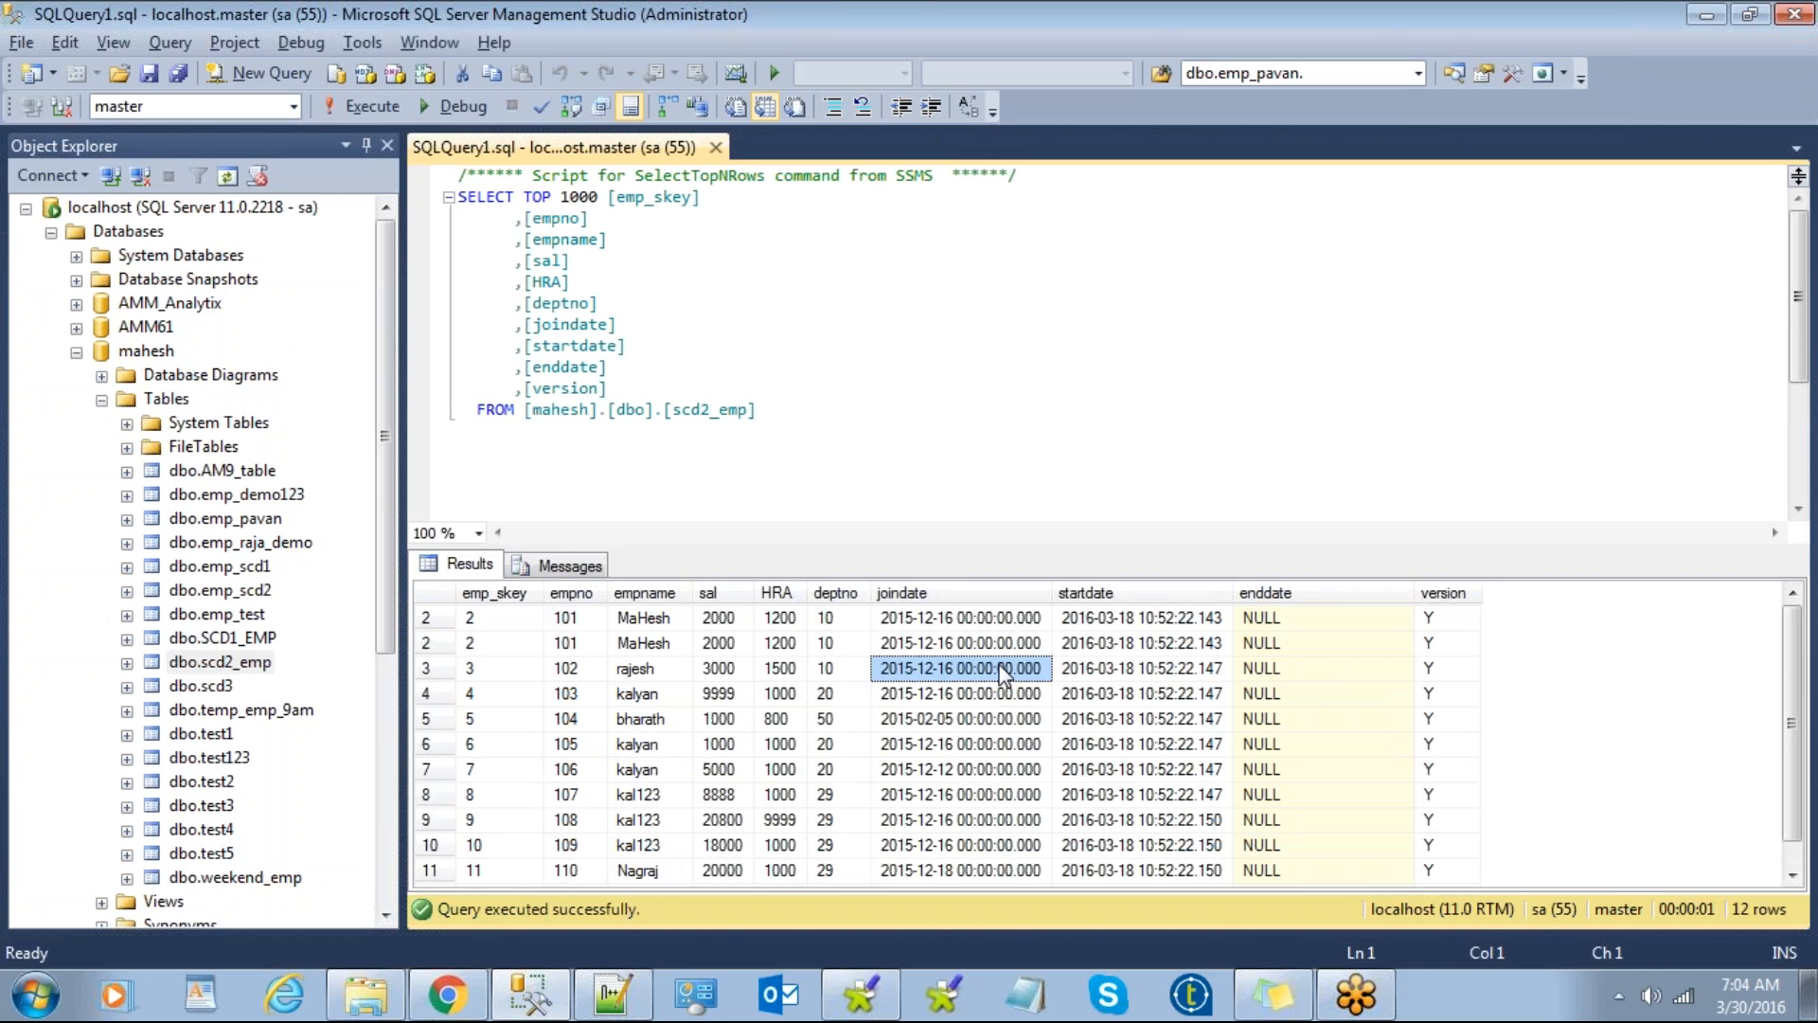
left_click(1708, 16)
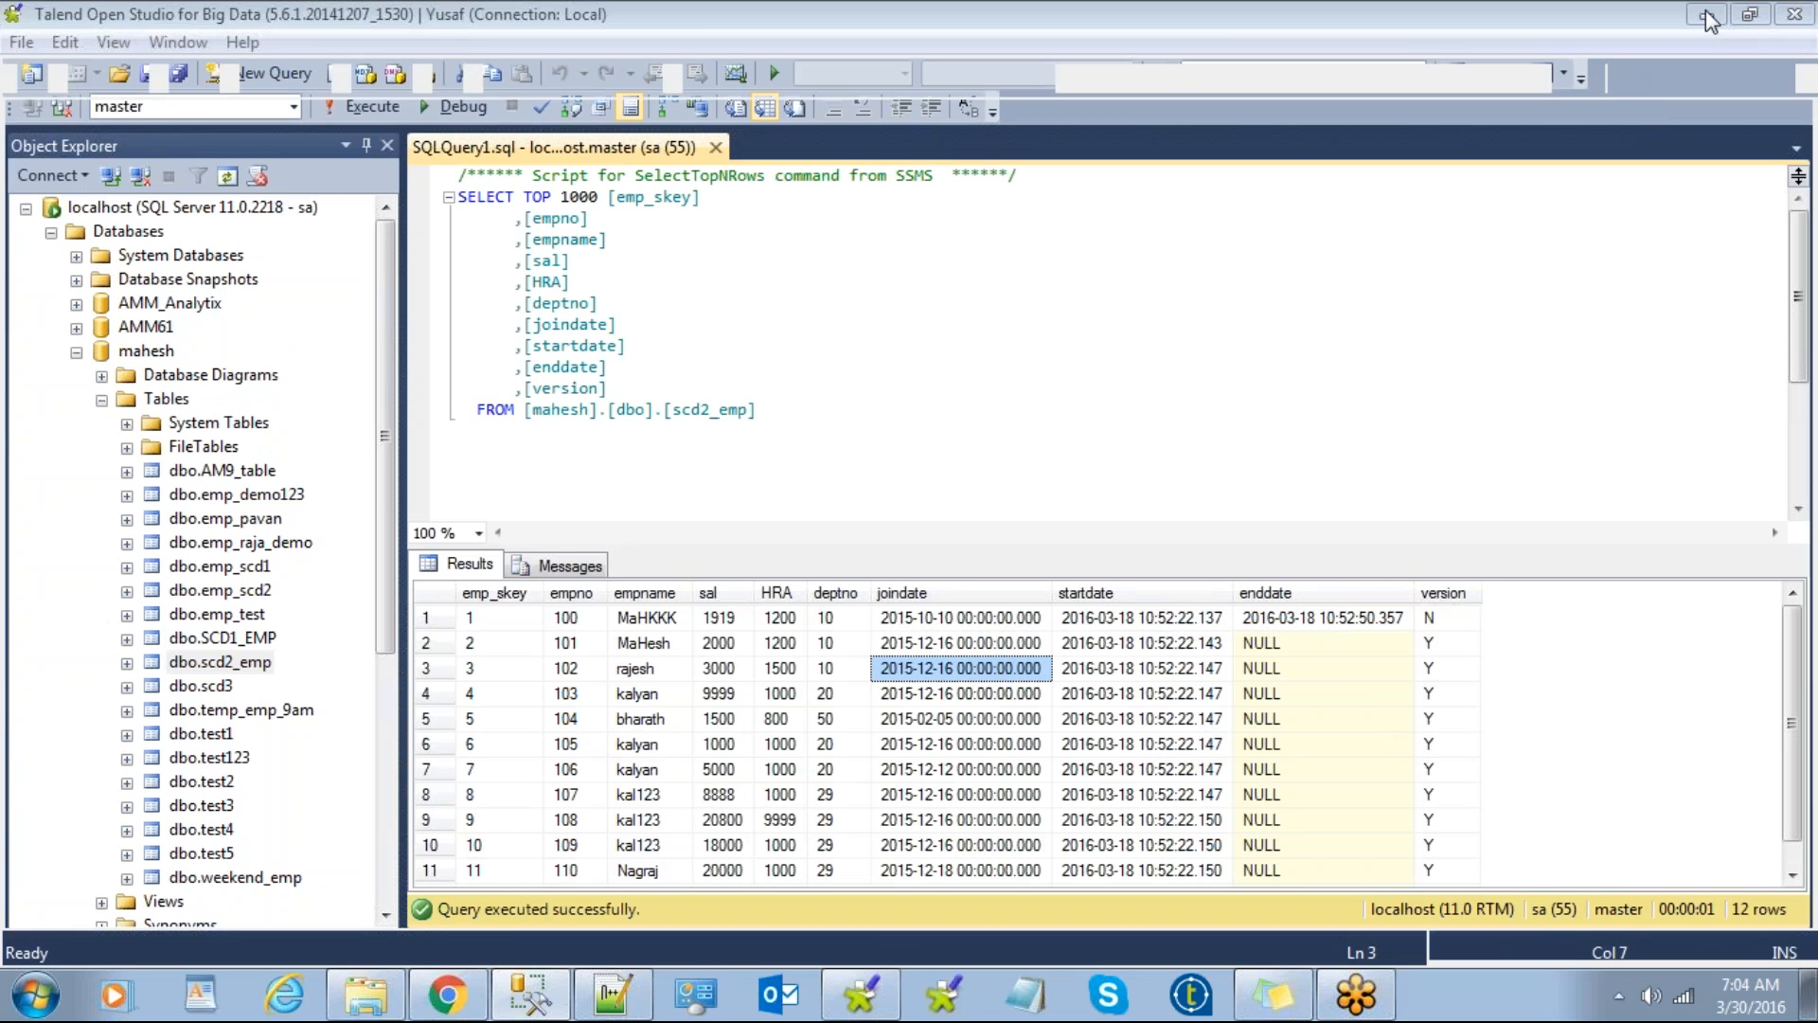
Step: Select the scd2_emp schema in the Talend repository, glancing back at SSMS once more
left_click(214, 659)
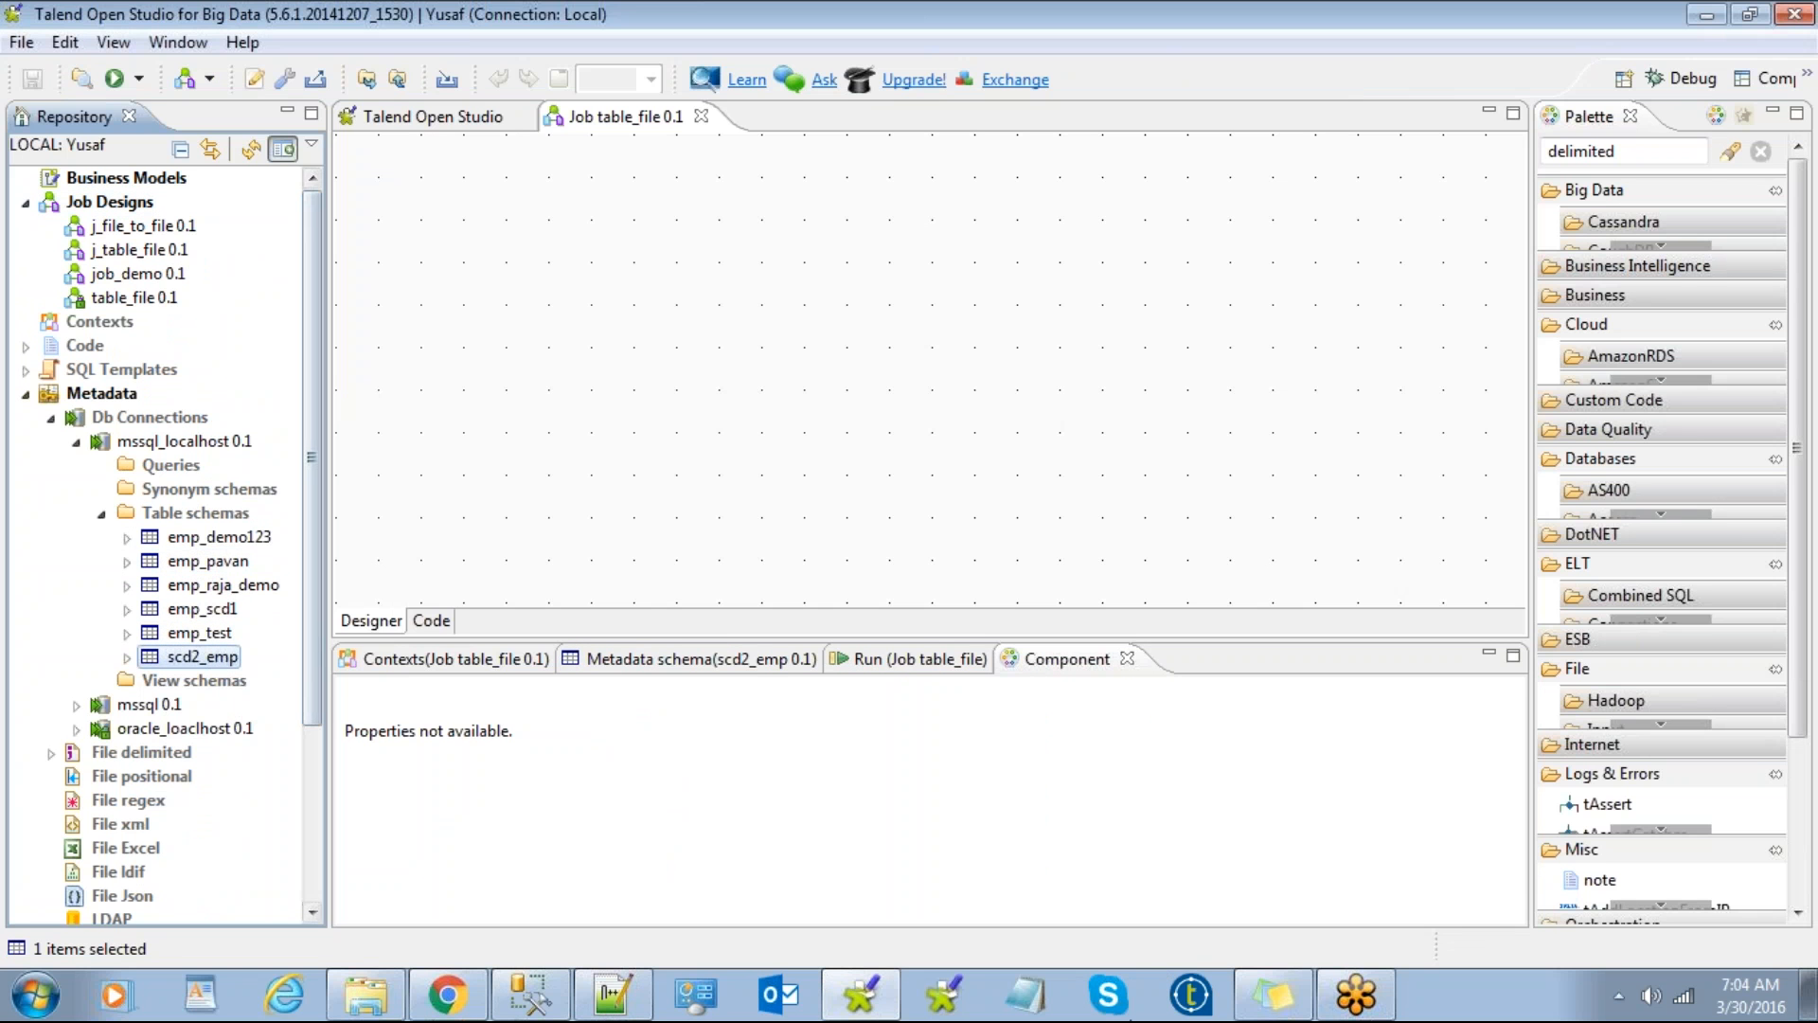
left_click(536, 995)
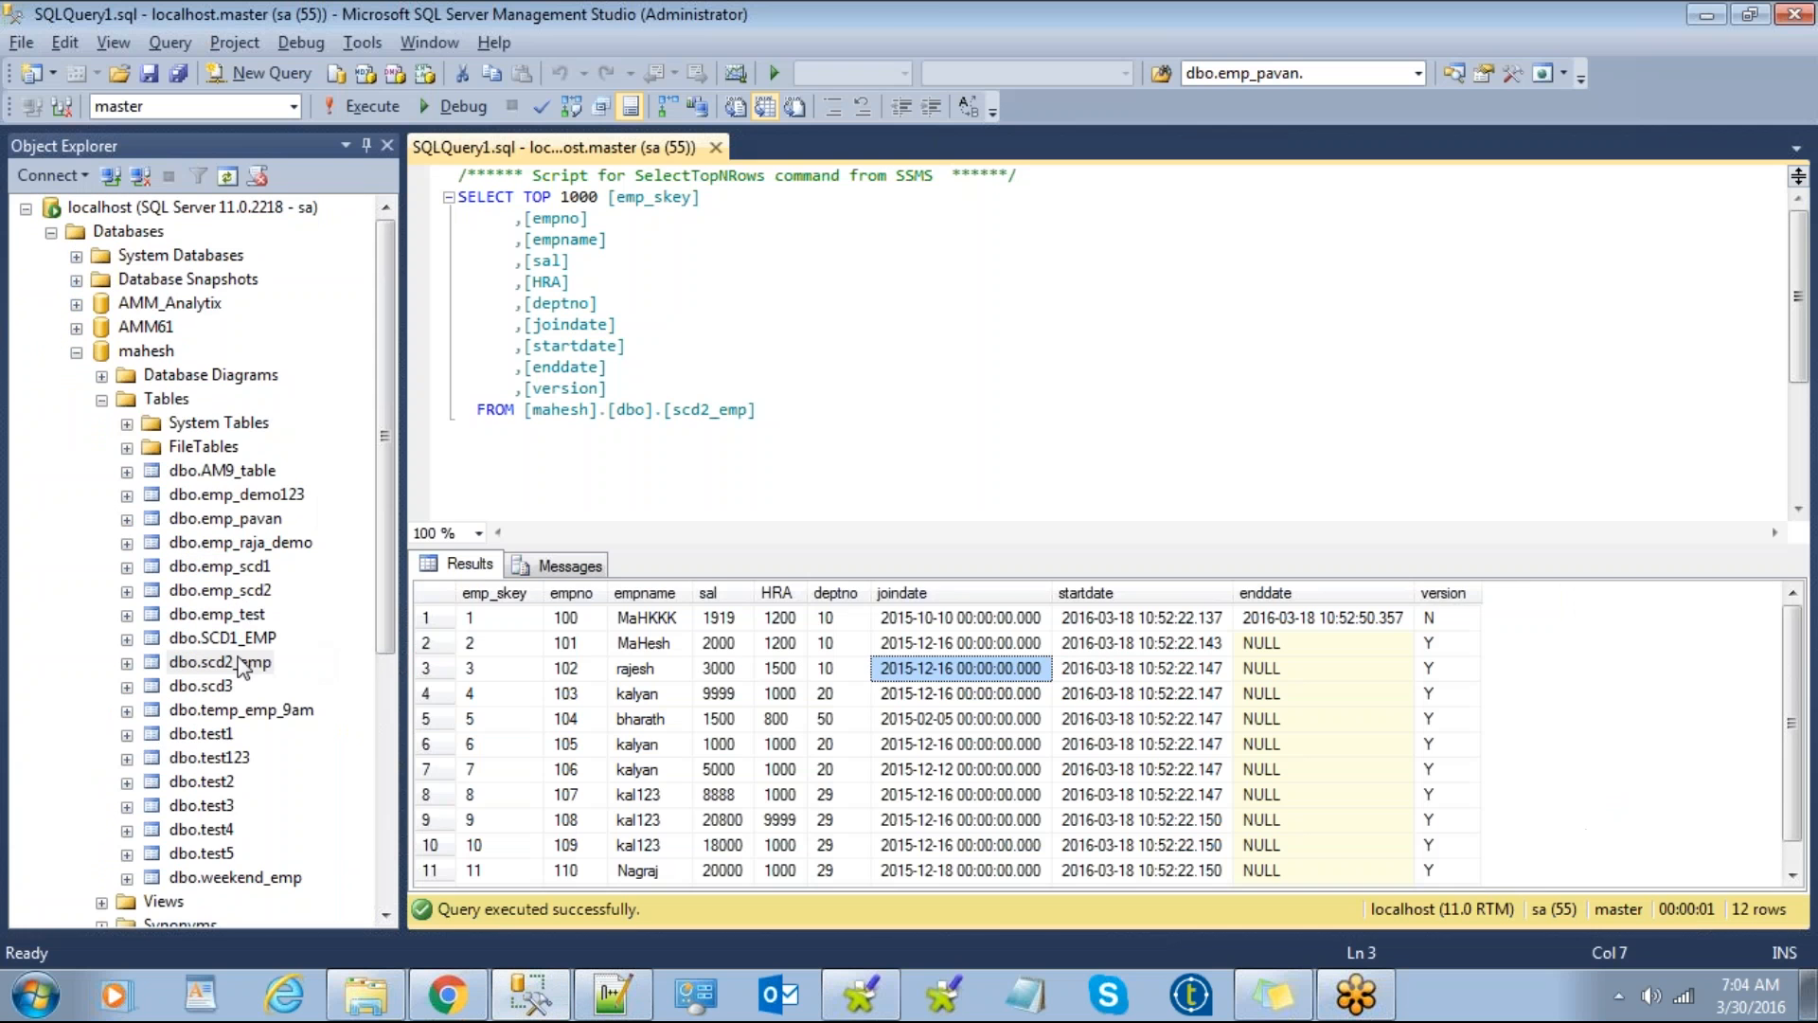
left_click(1705, 14)
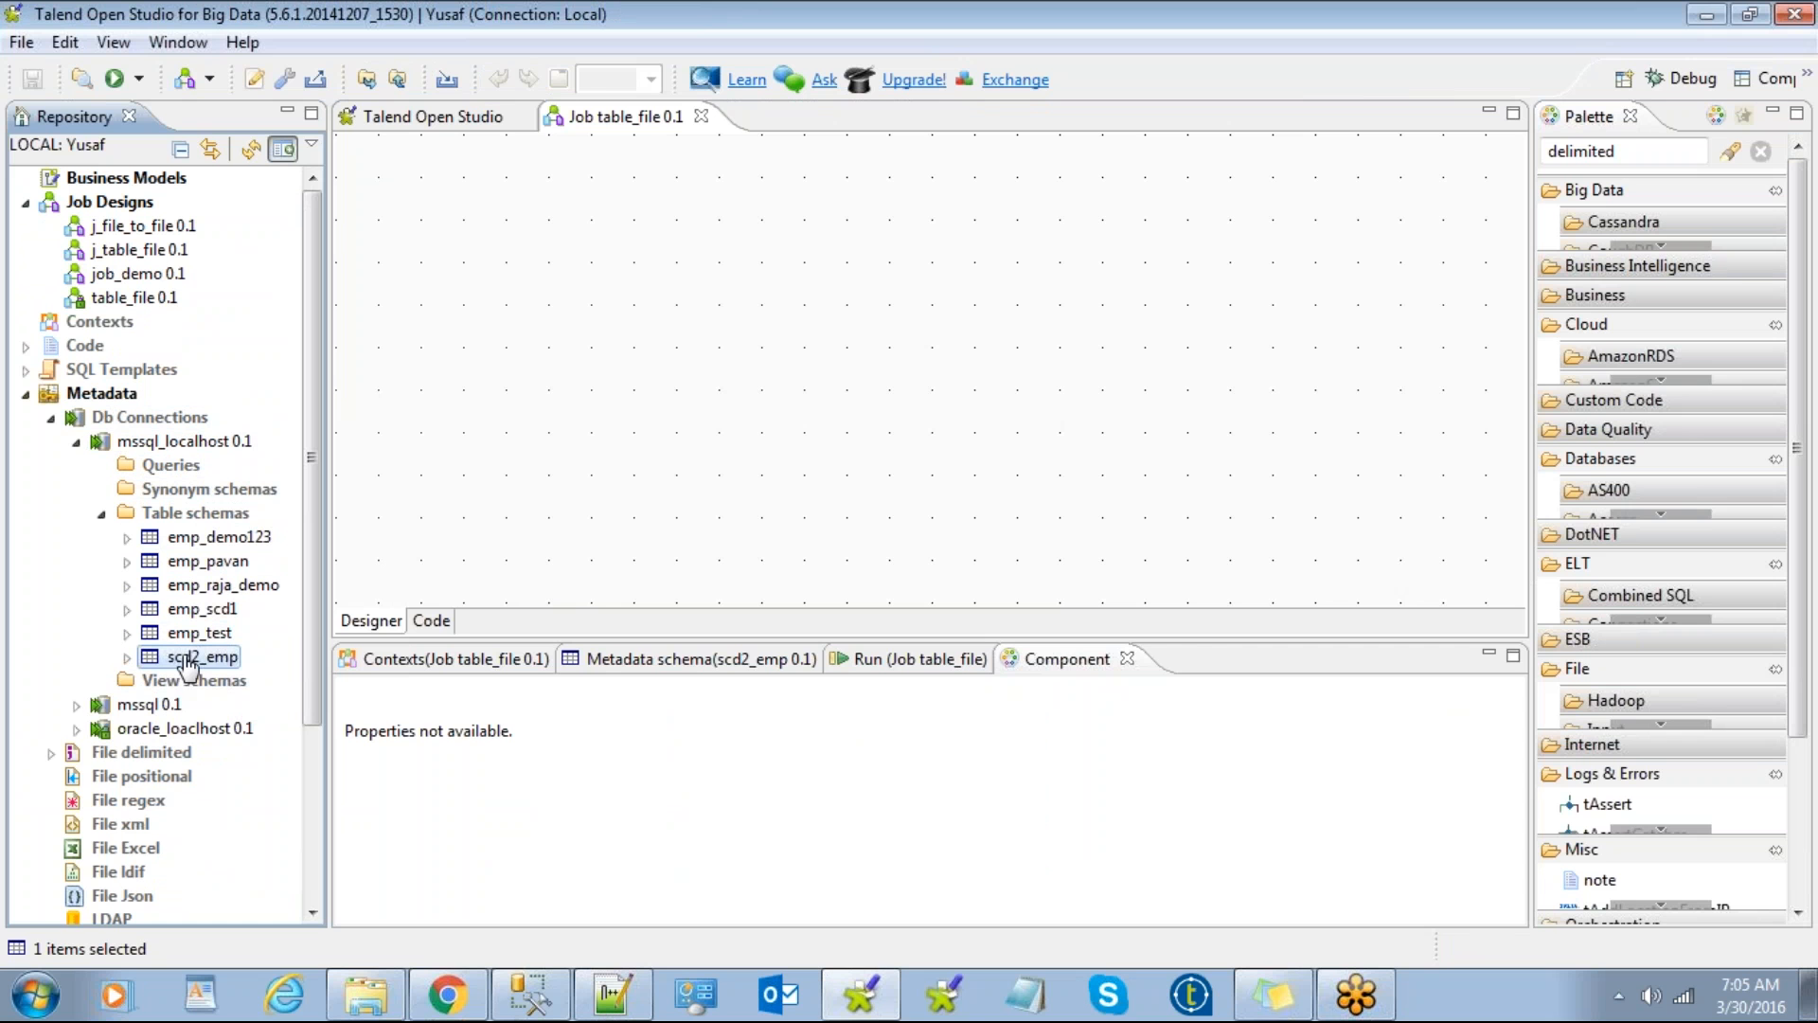
Step: Drop scd2_emp onto the table_file canvas as a tMSSqlInput and review its generated query
left_click_drag(188, 666, 562, 296)
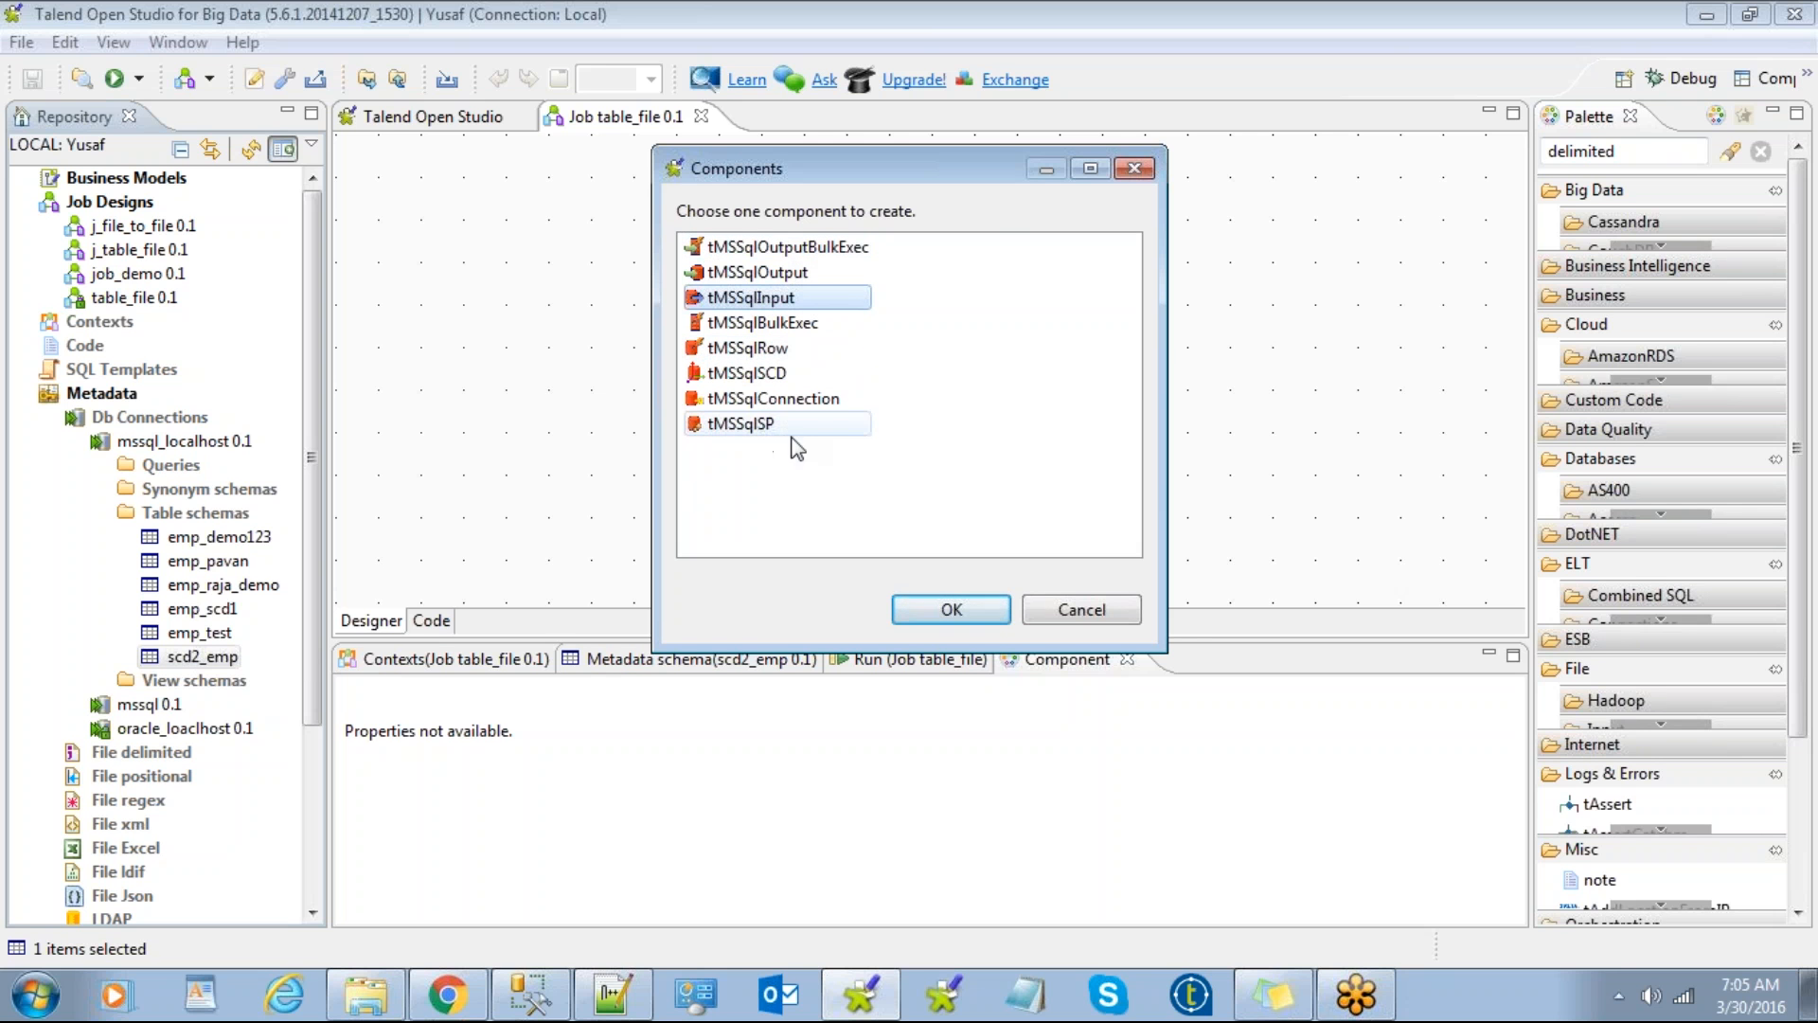
double_click(766, 305)
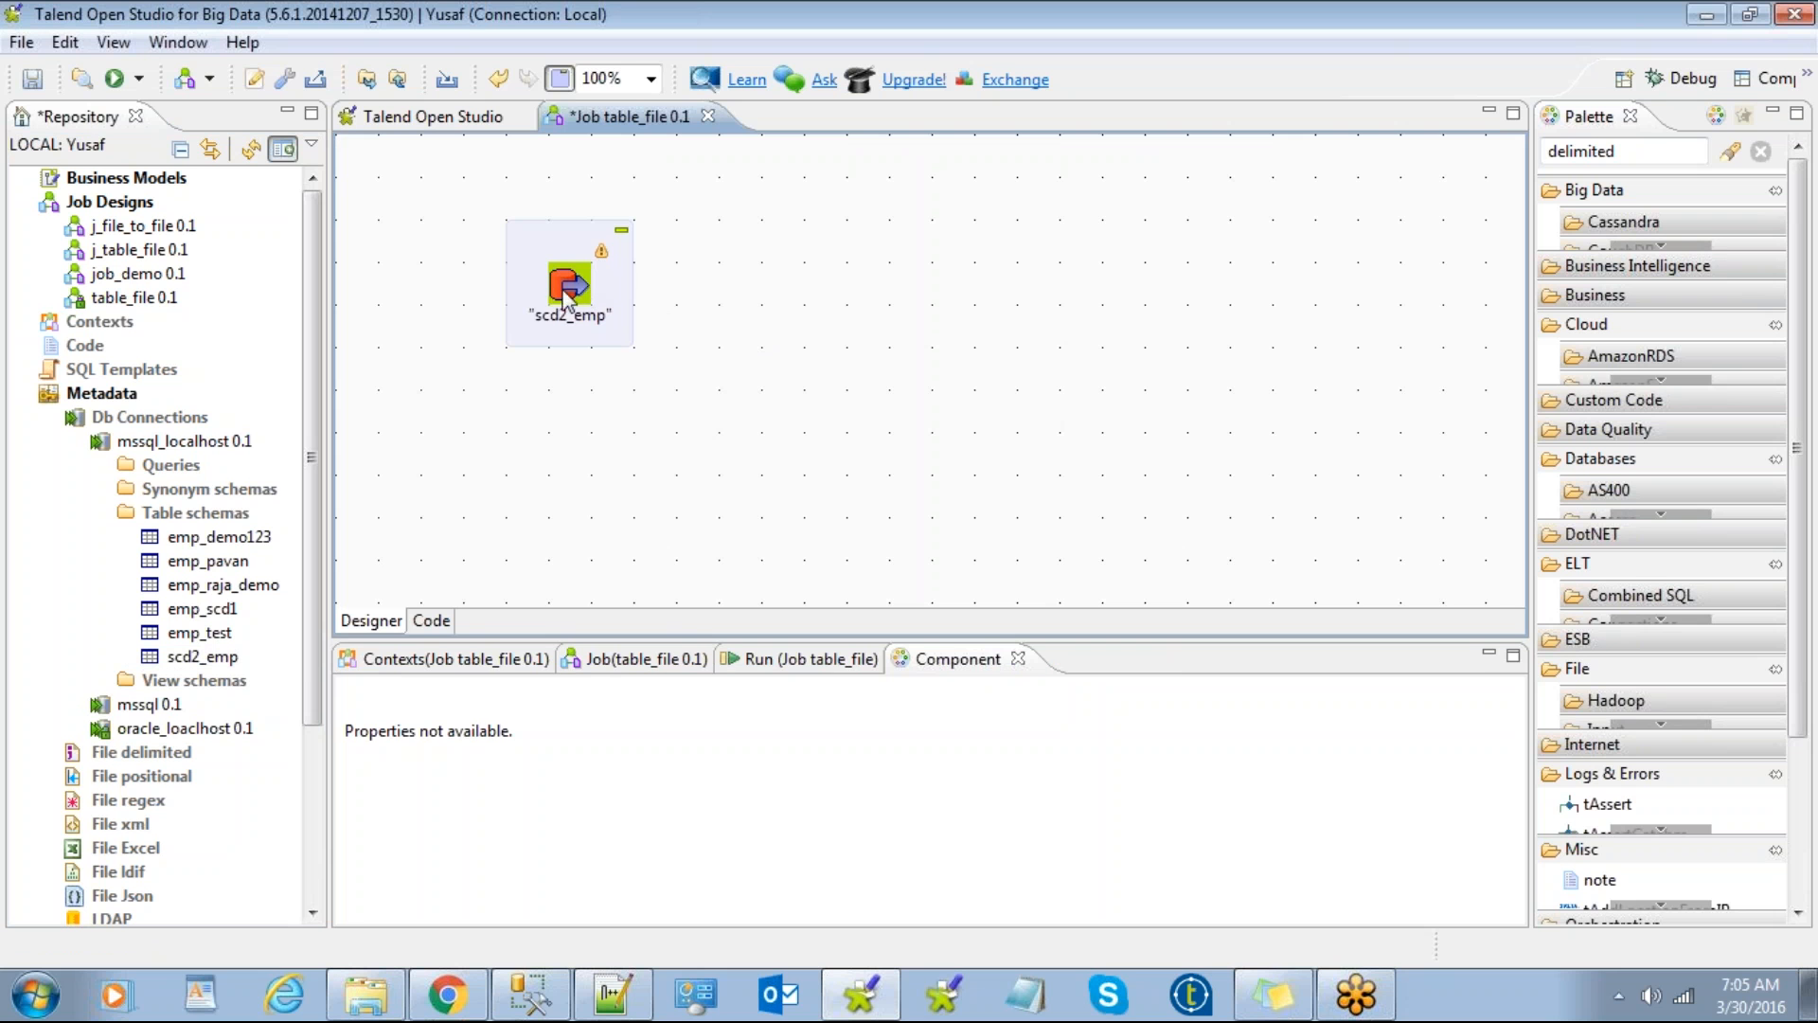
left_click(573, 289)
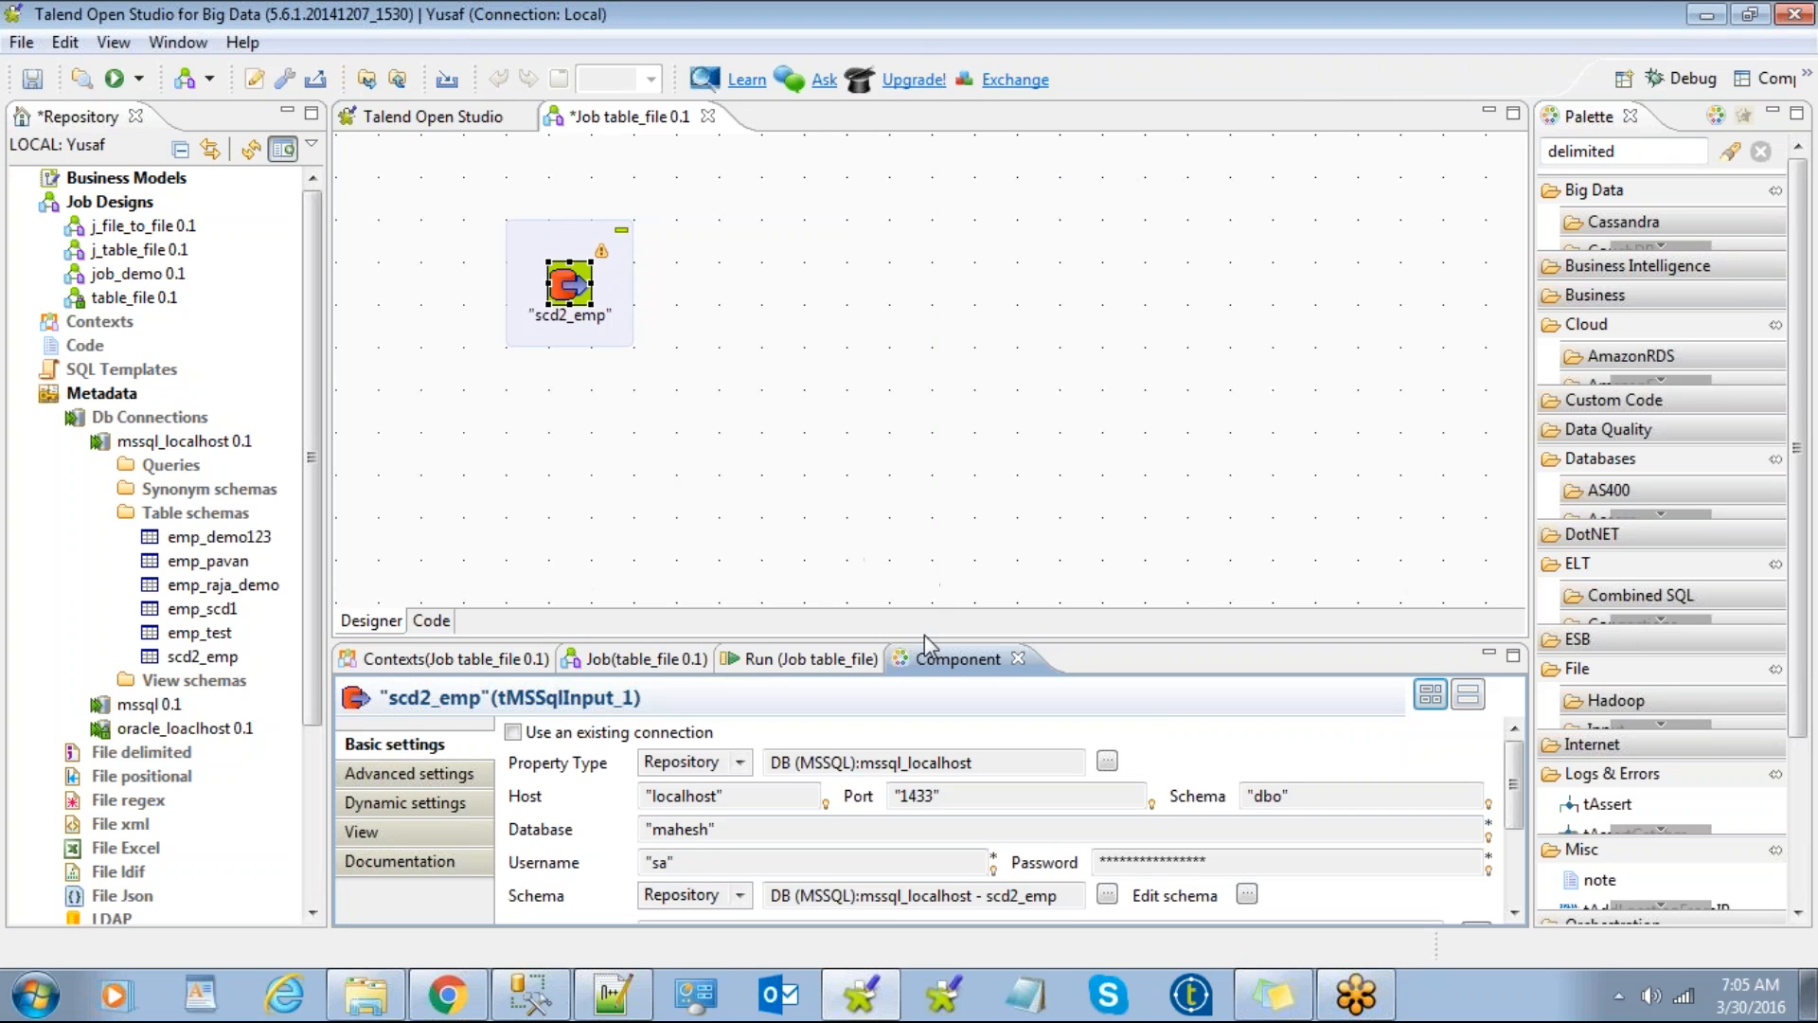
double_click(939, 665)
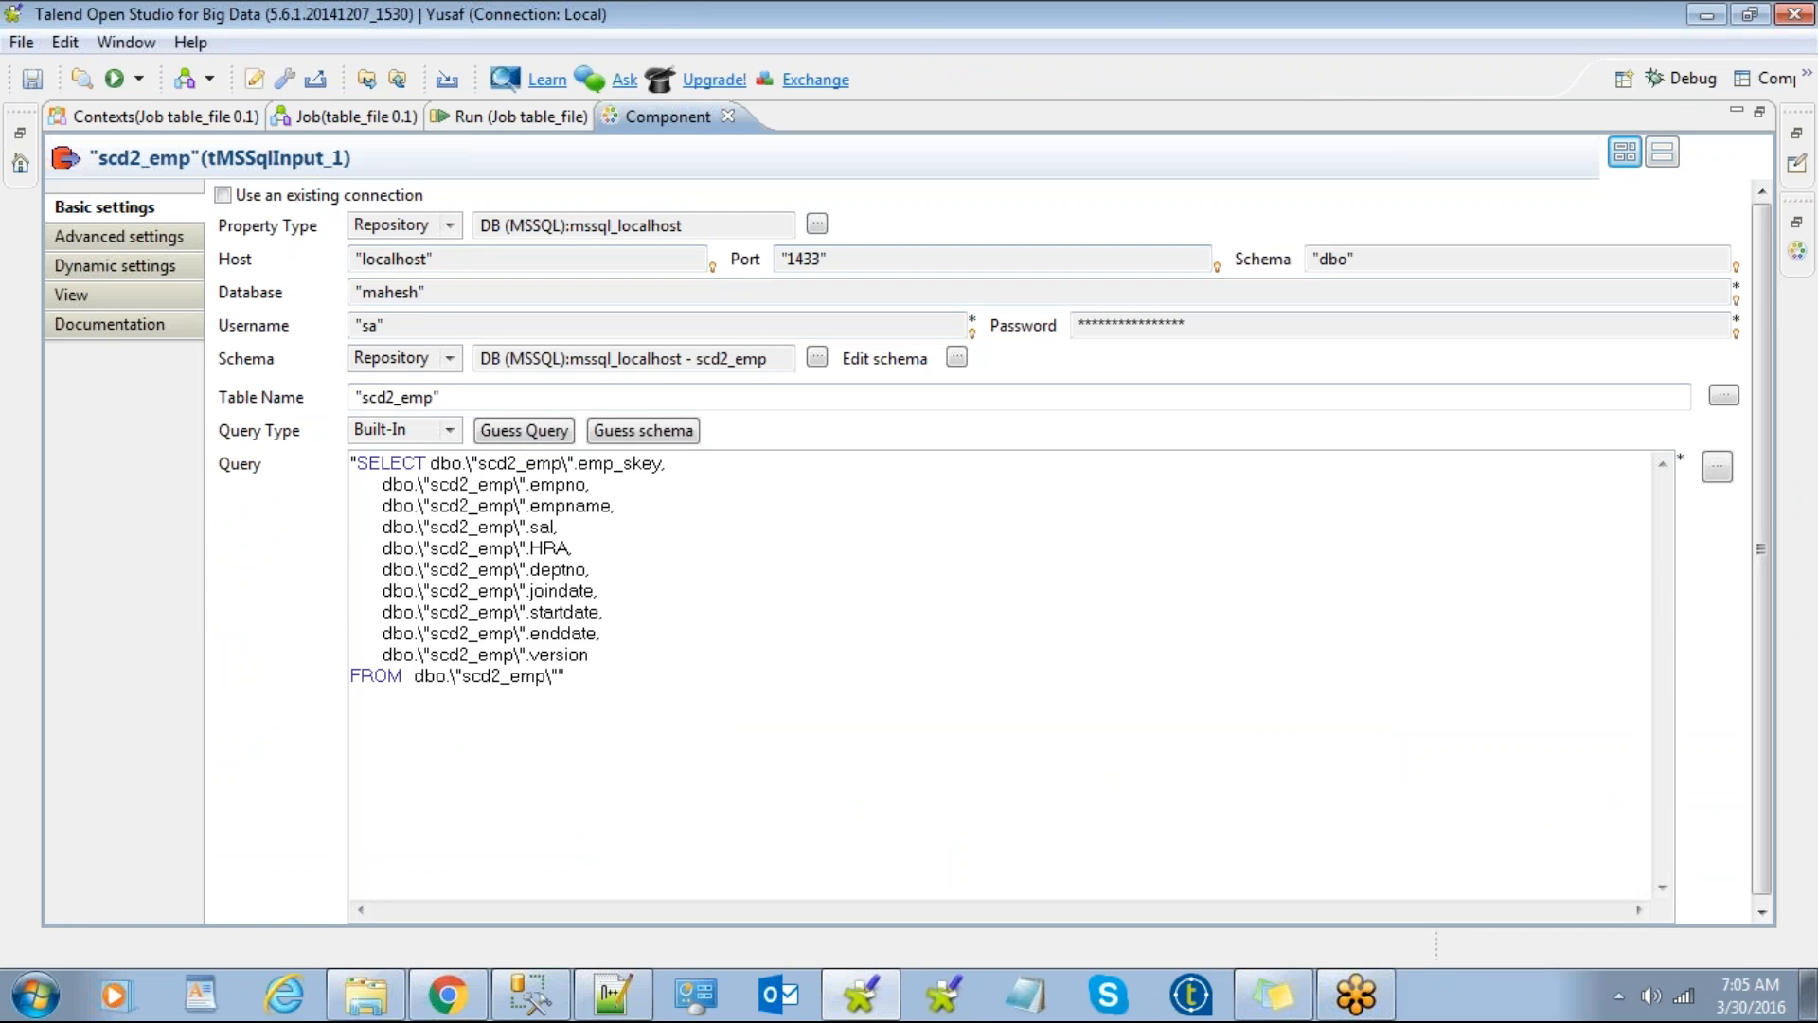
left_click_drag(569, 678, 346, 438)
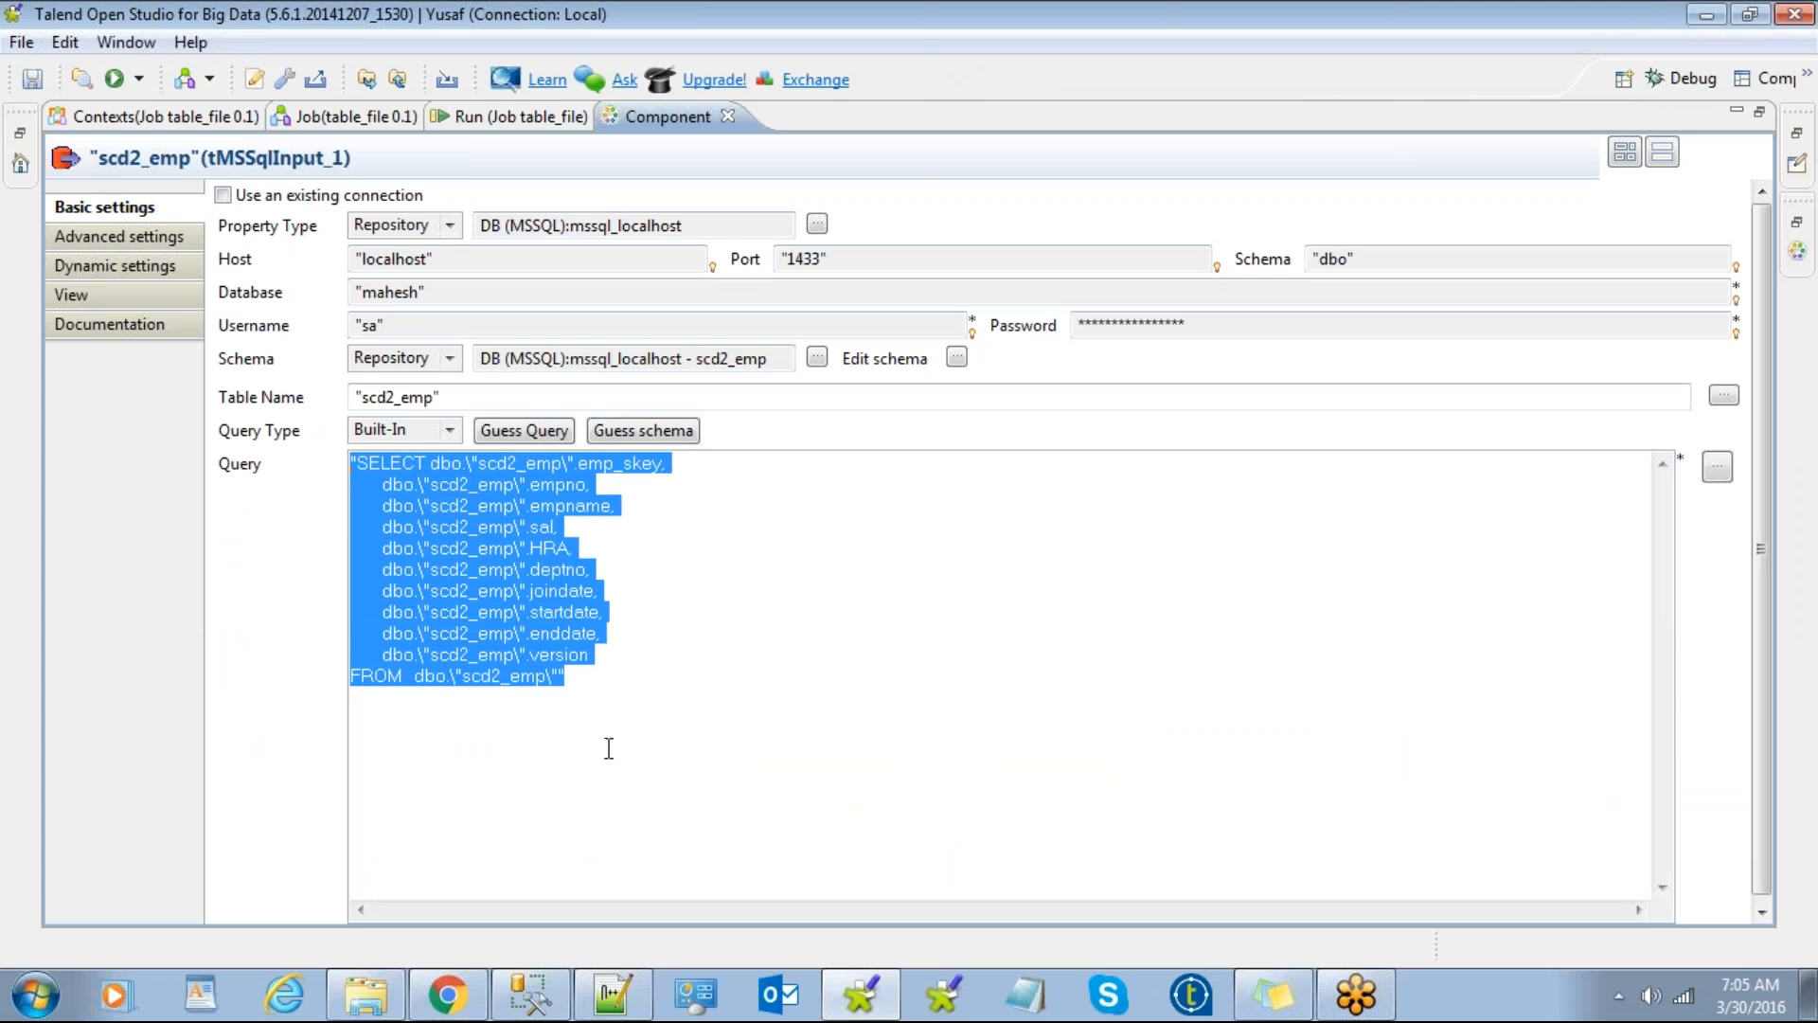
left_click(646, 715)
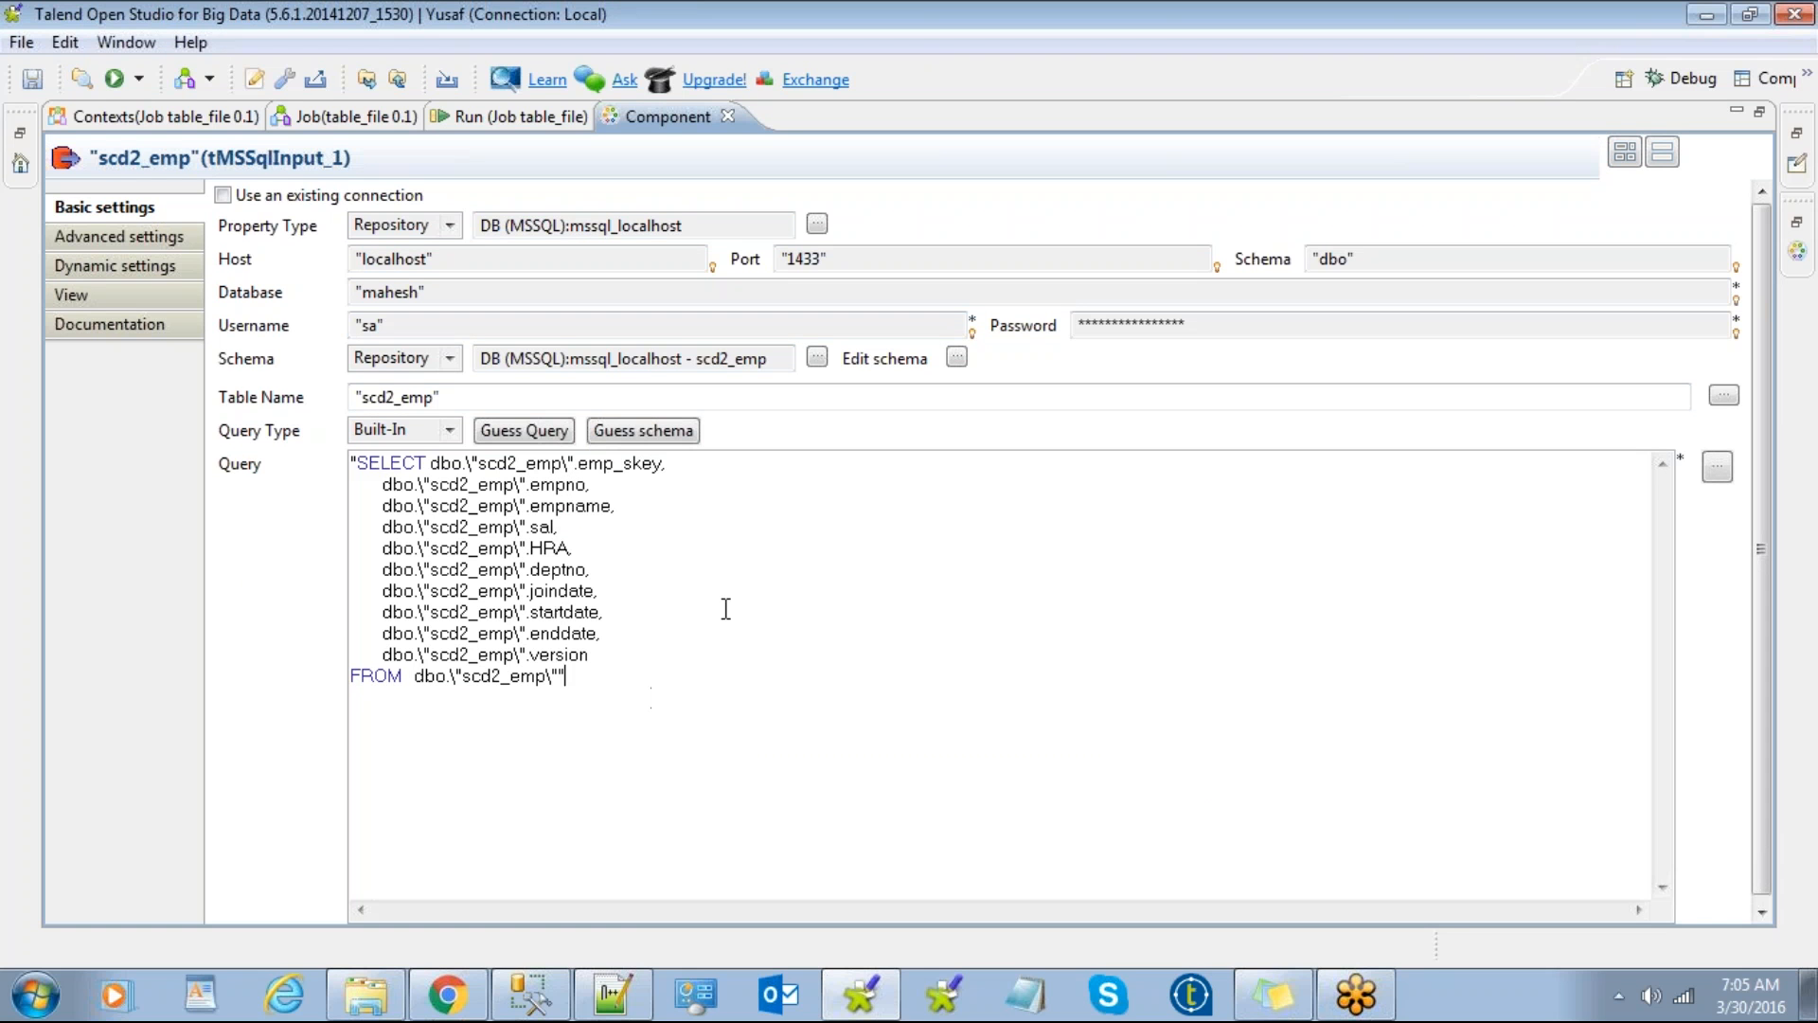
double_click(670, 128)
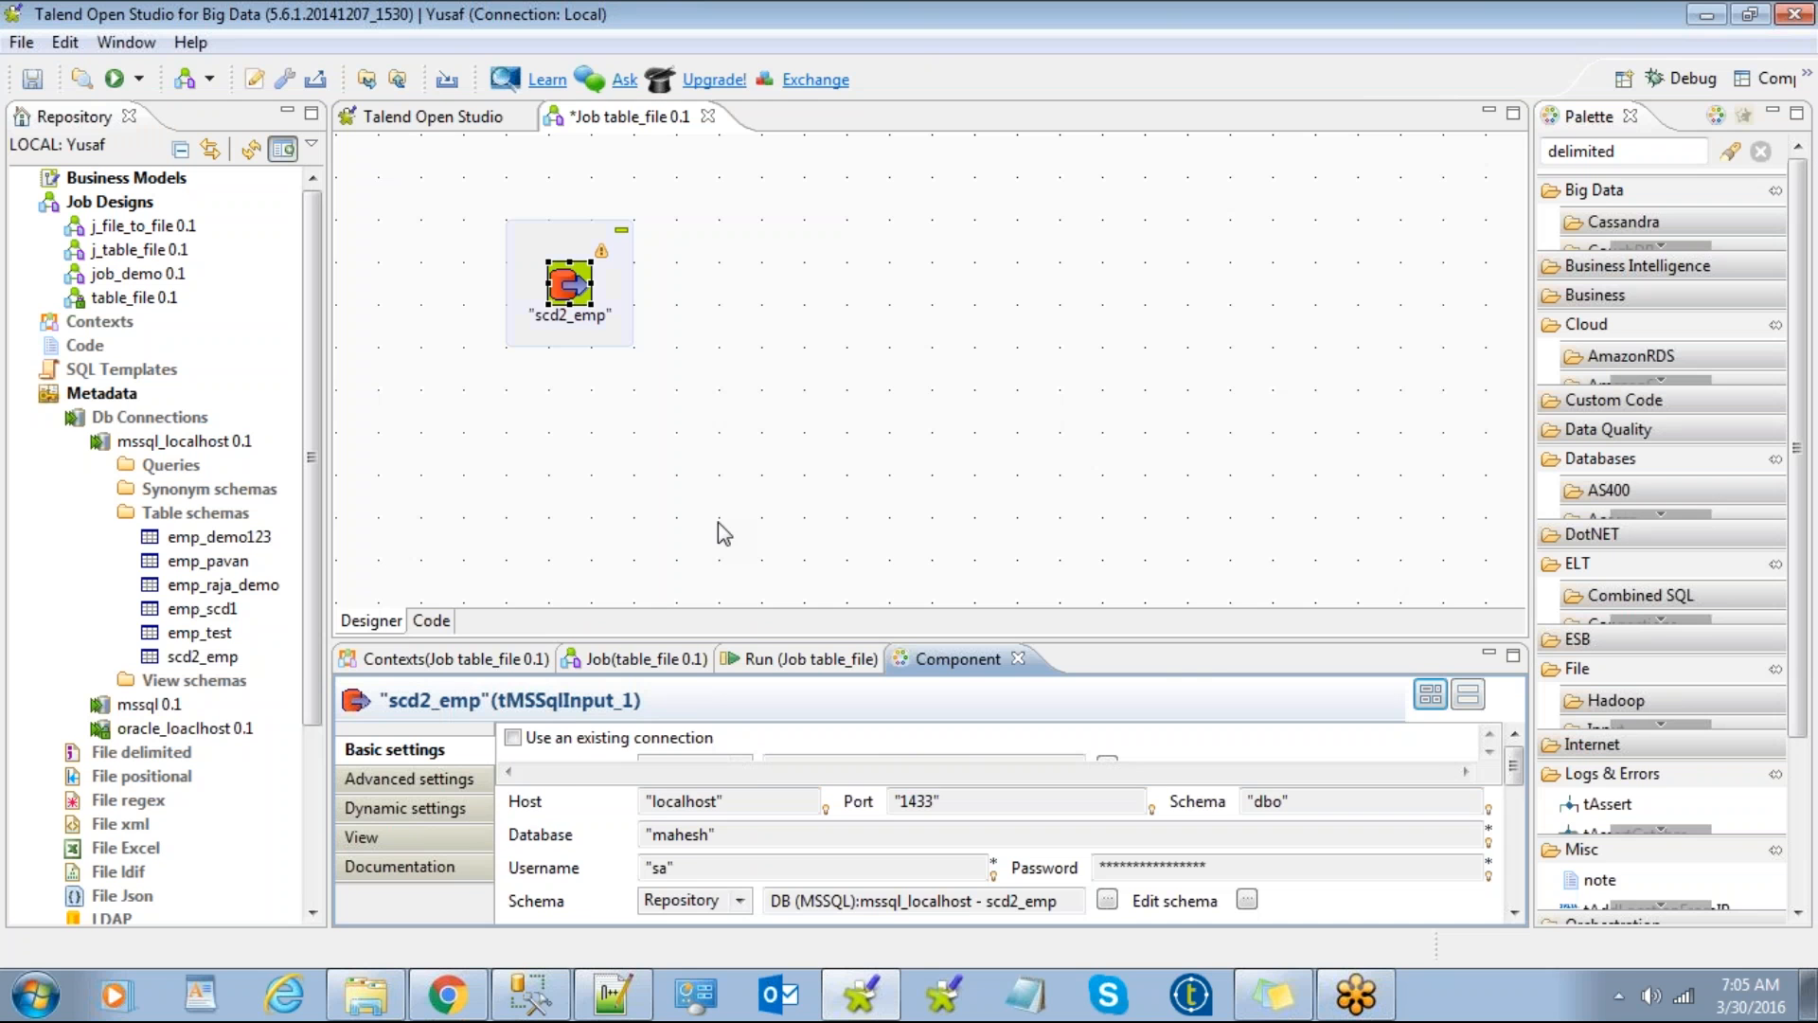
Step: Add a tFileOutputDelimited_1 component to the right of scd2_emp
left_click(718, 523)
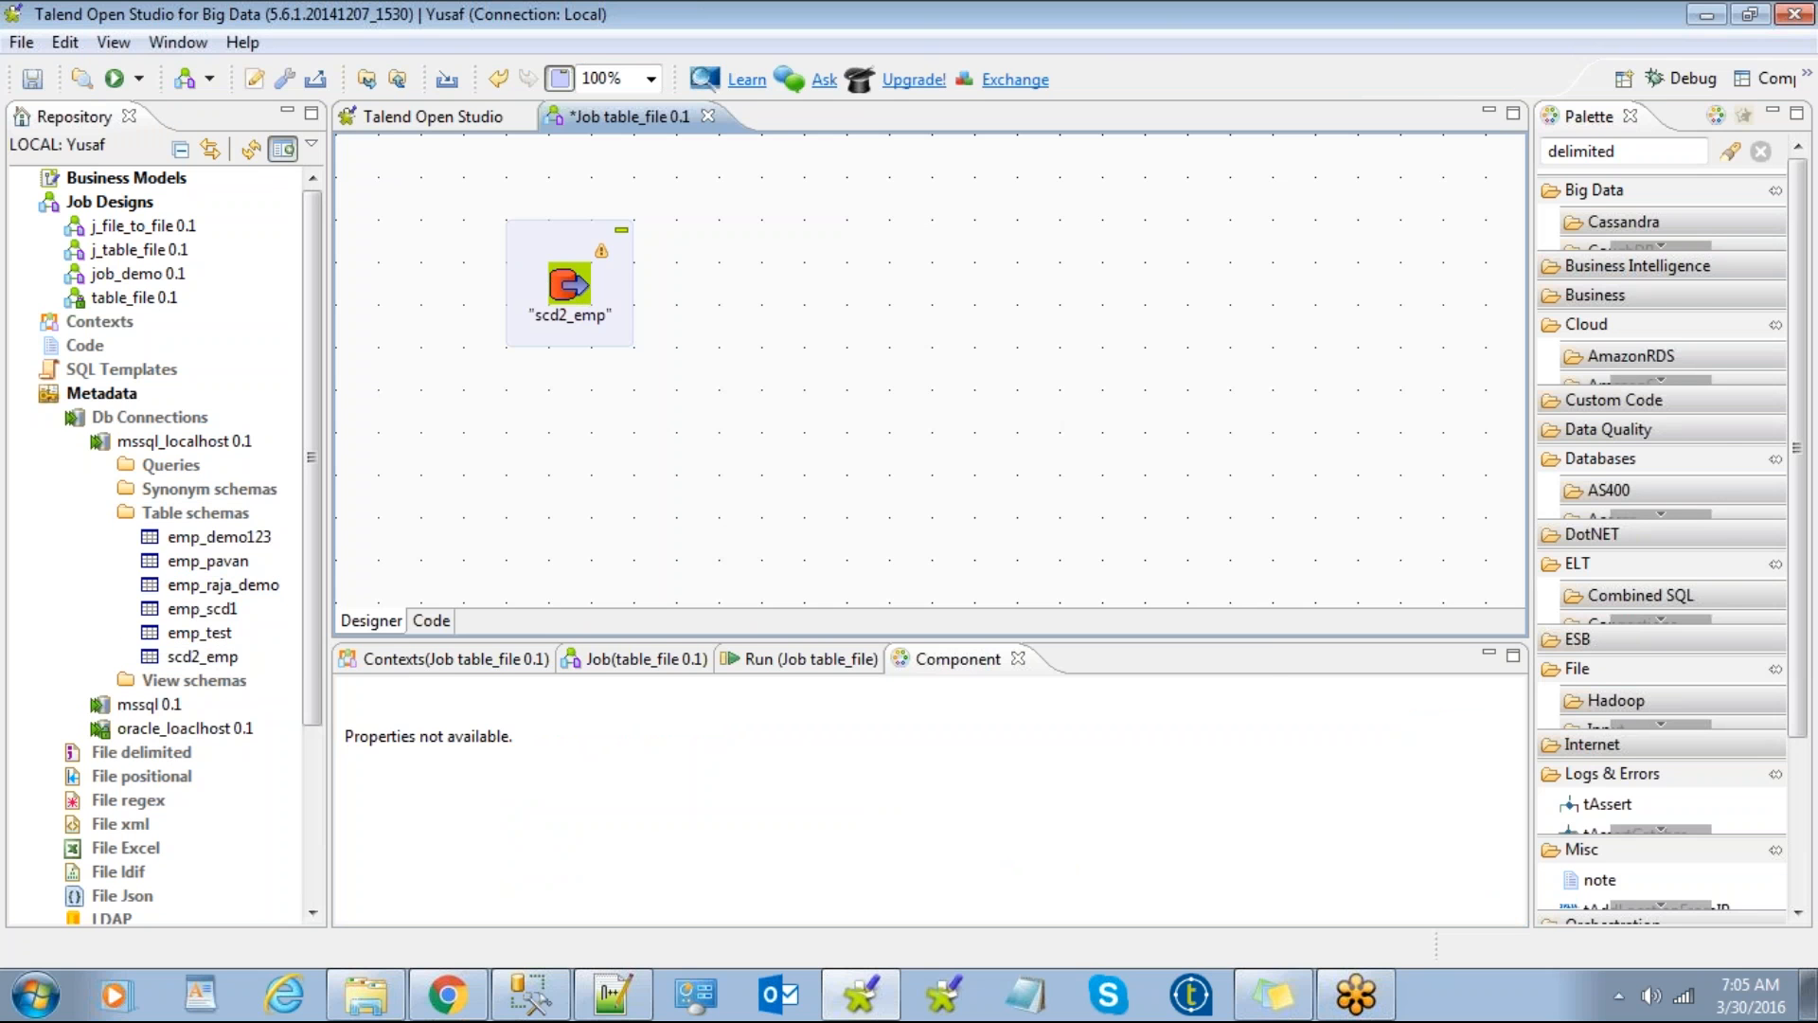
type("fil")
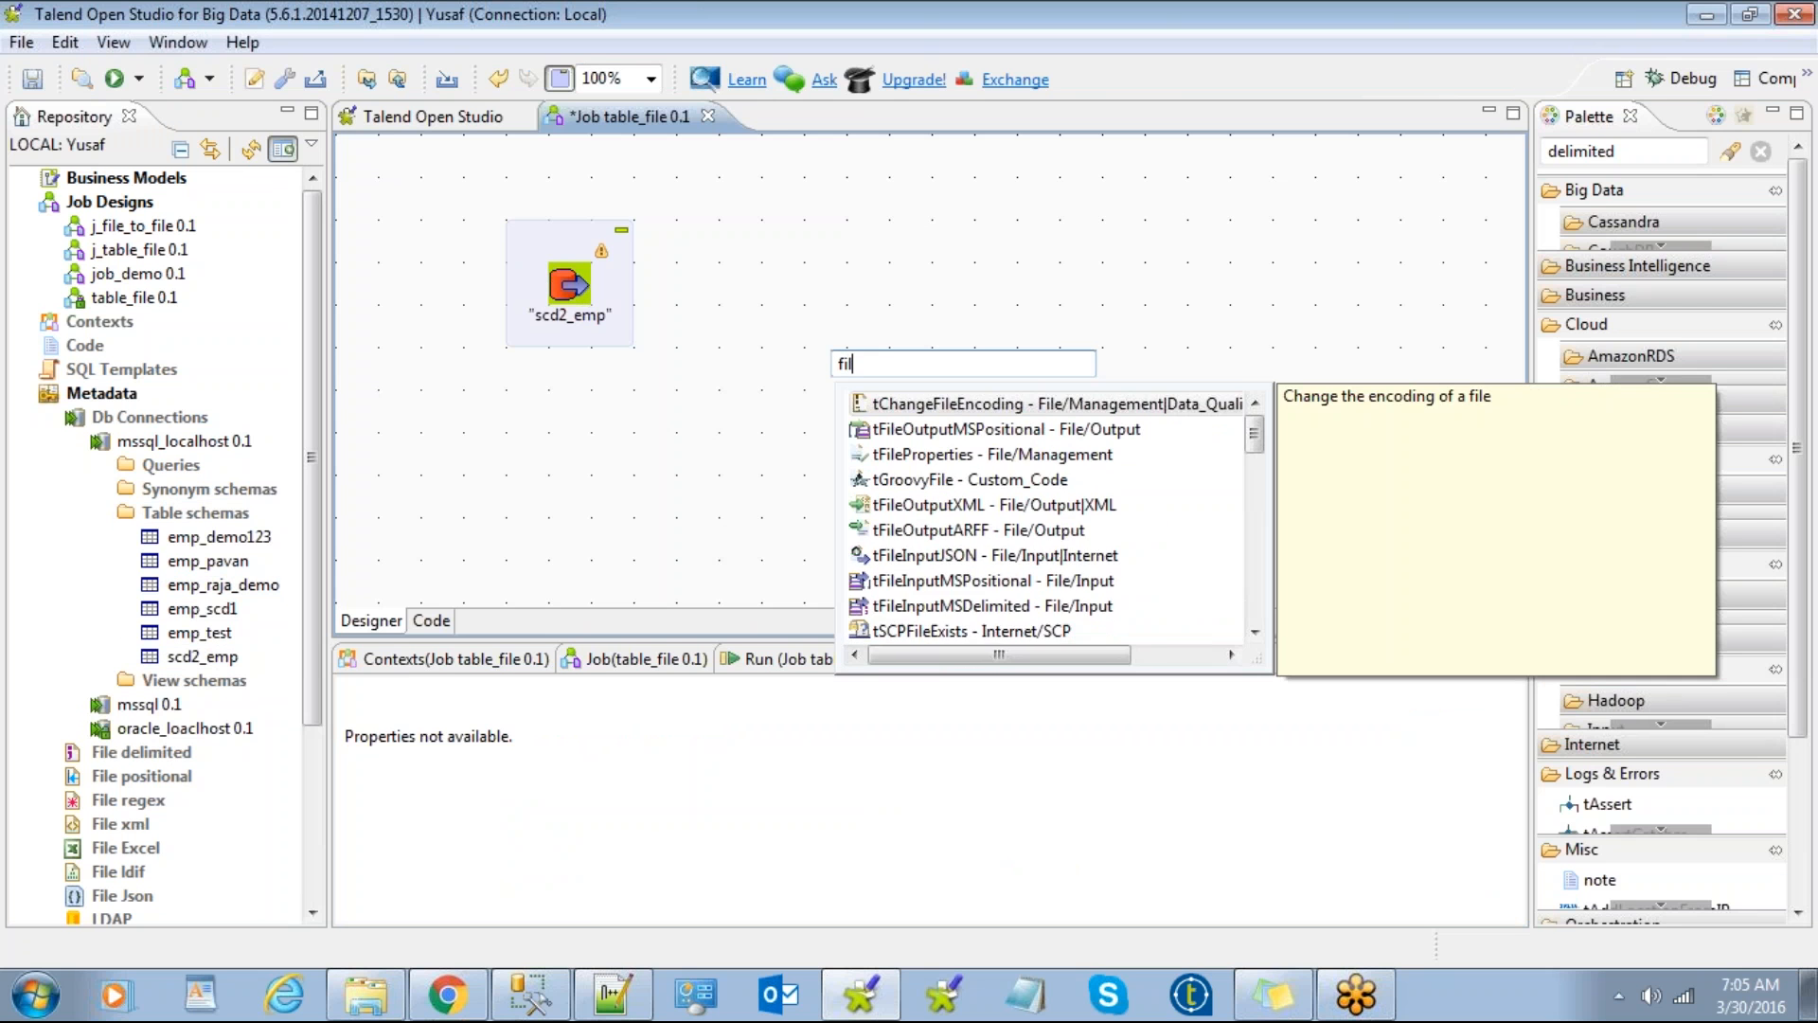
type("edeli")
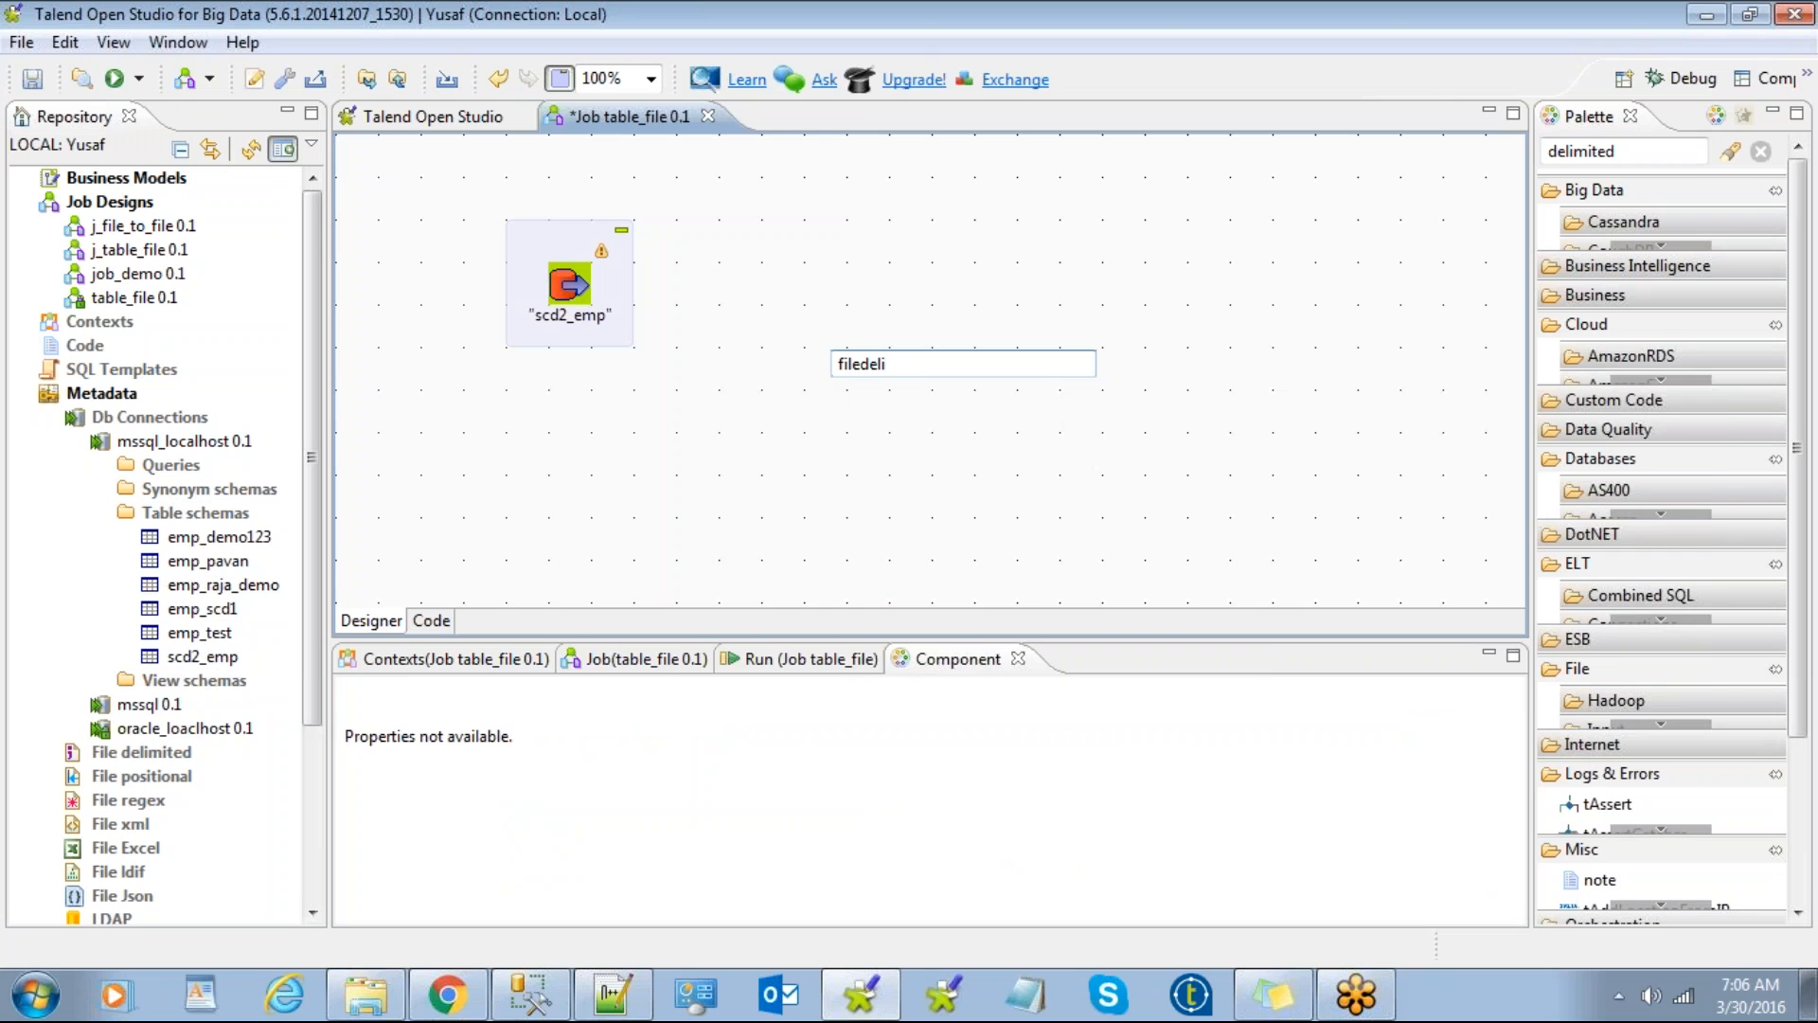
key("BackSpace")
key("BackSpace")
key("BackSpace")
key("BackSpace")
key("BackSpace")
key("BackSpace")
key("BackSpace")
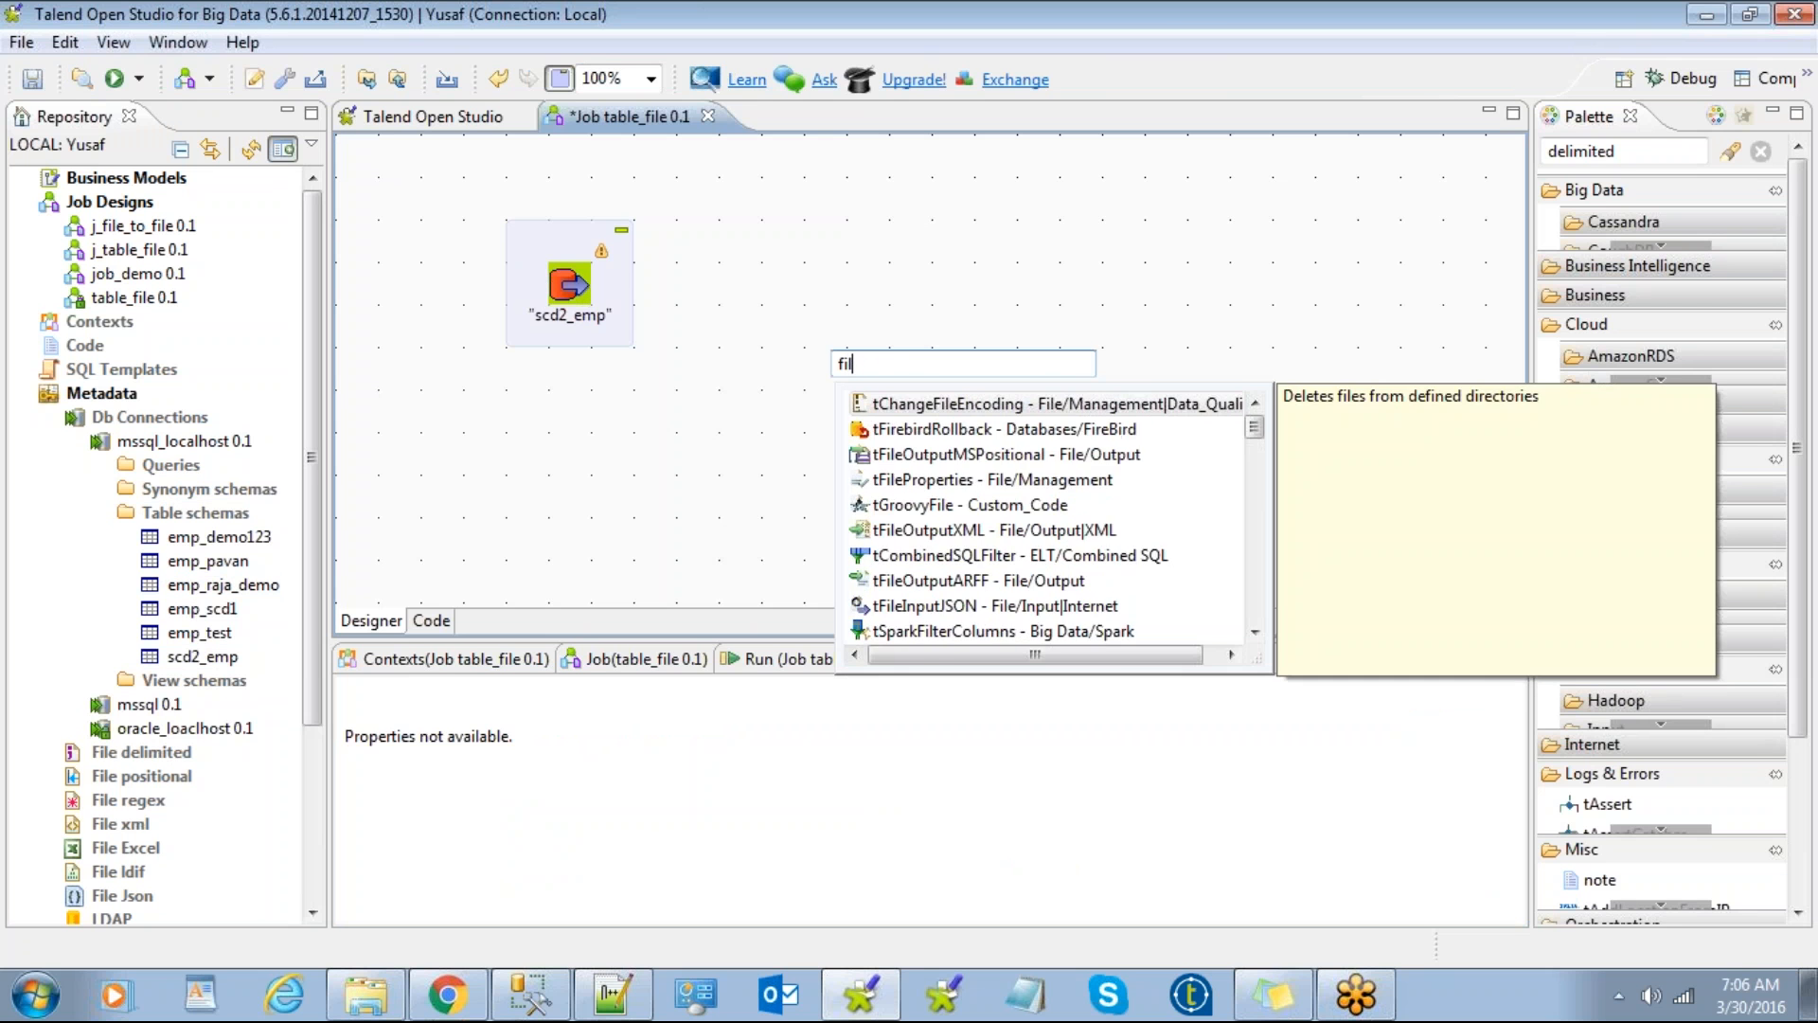
type("delimi")
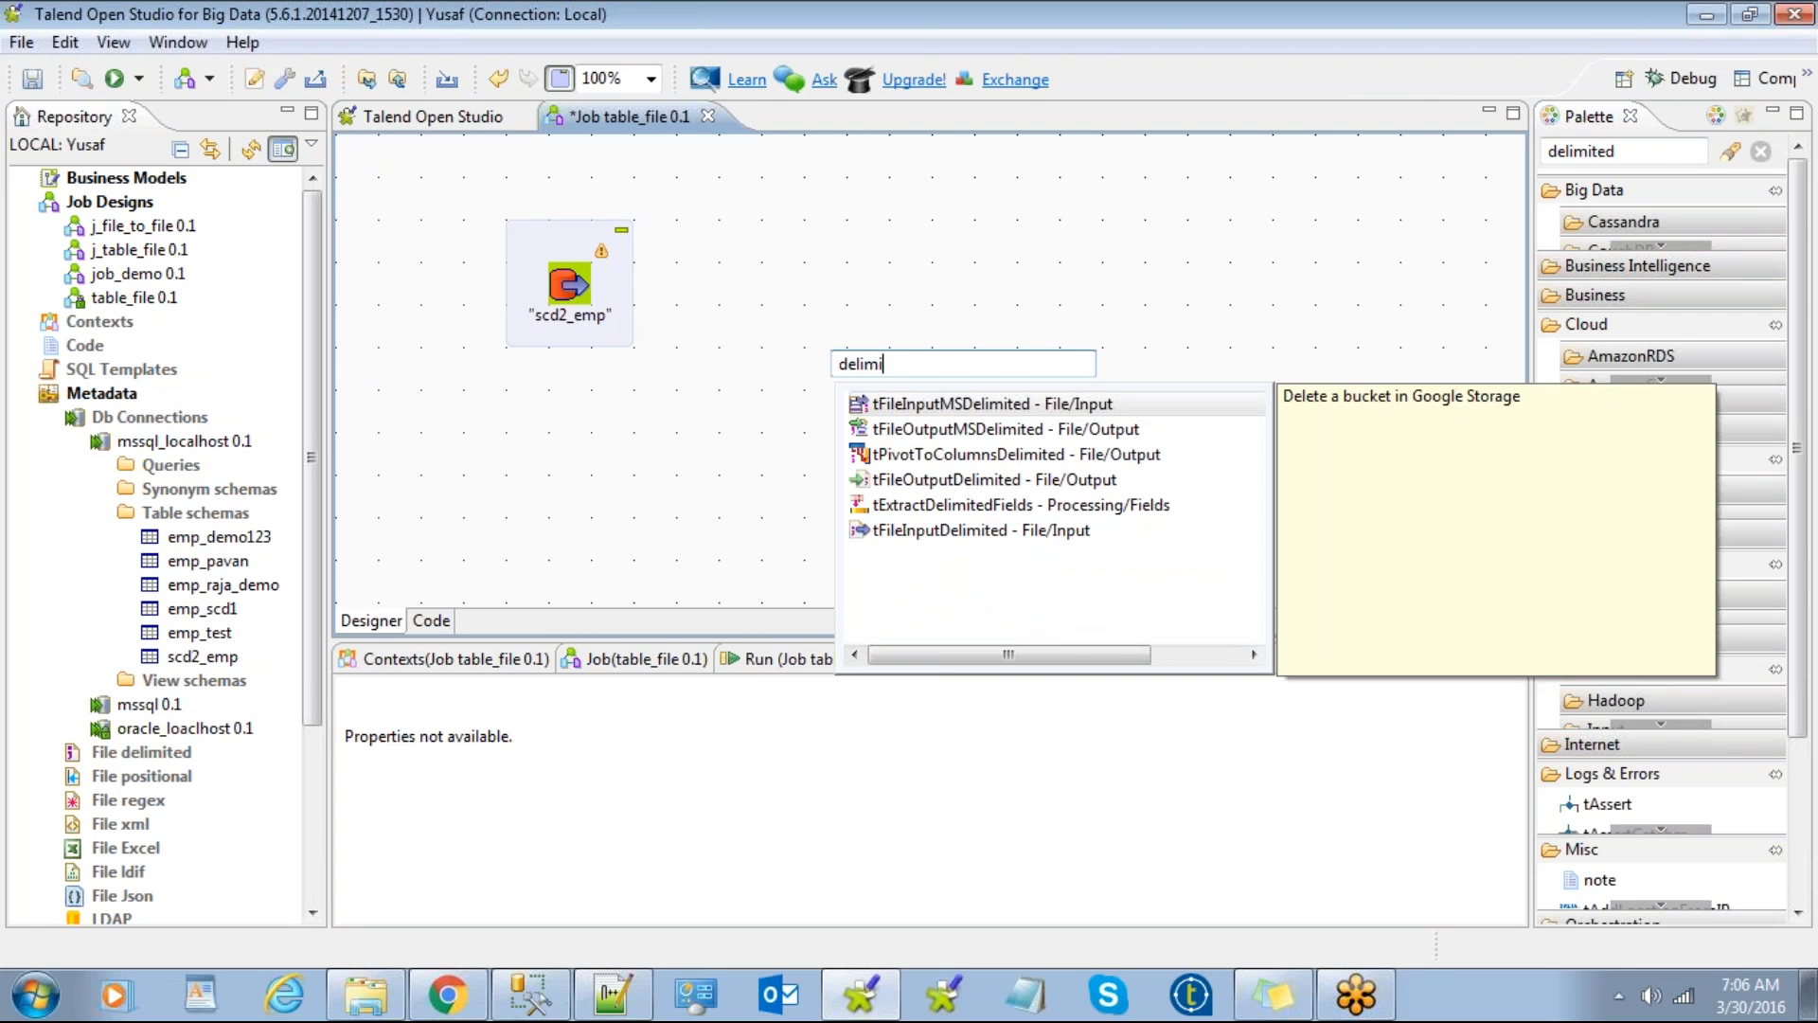
double_click(944, 481)
left_click_drag(897, 352, 982, 268)
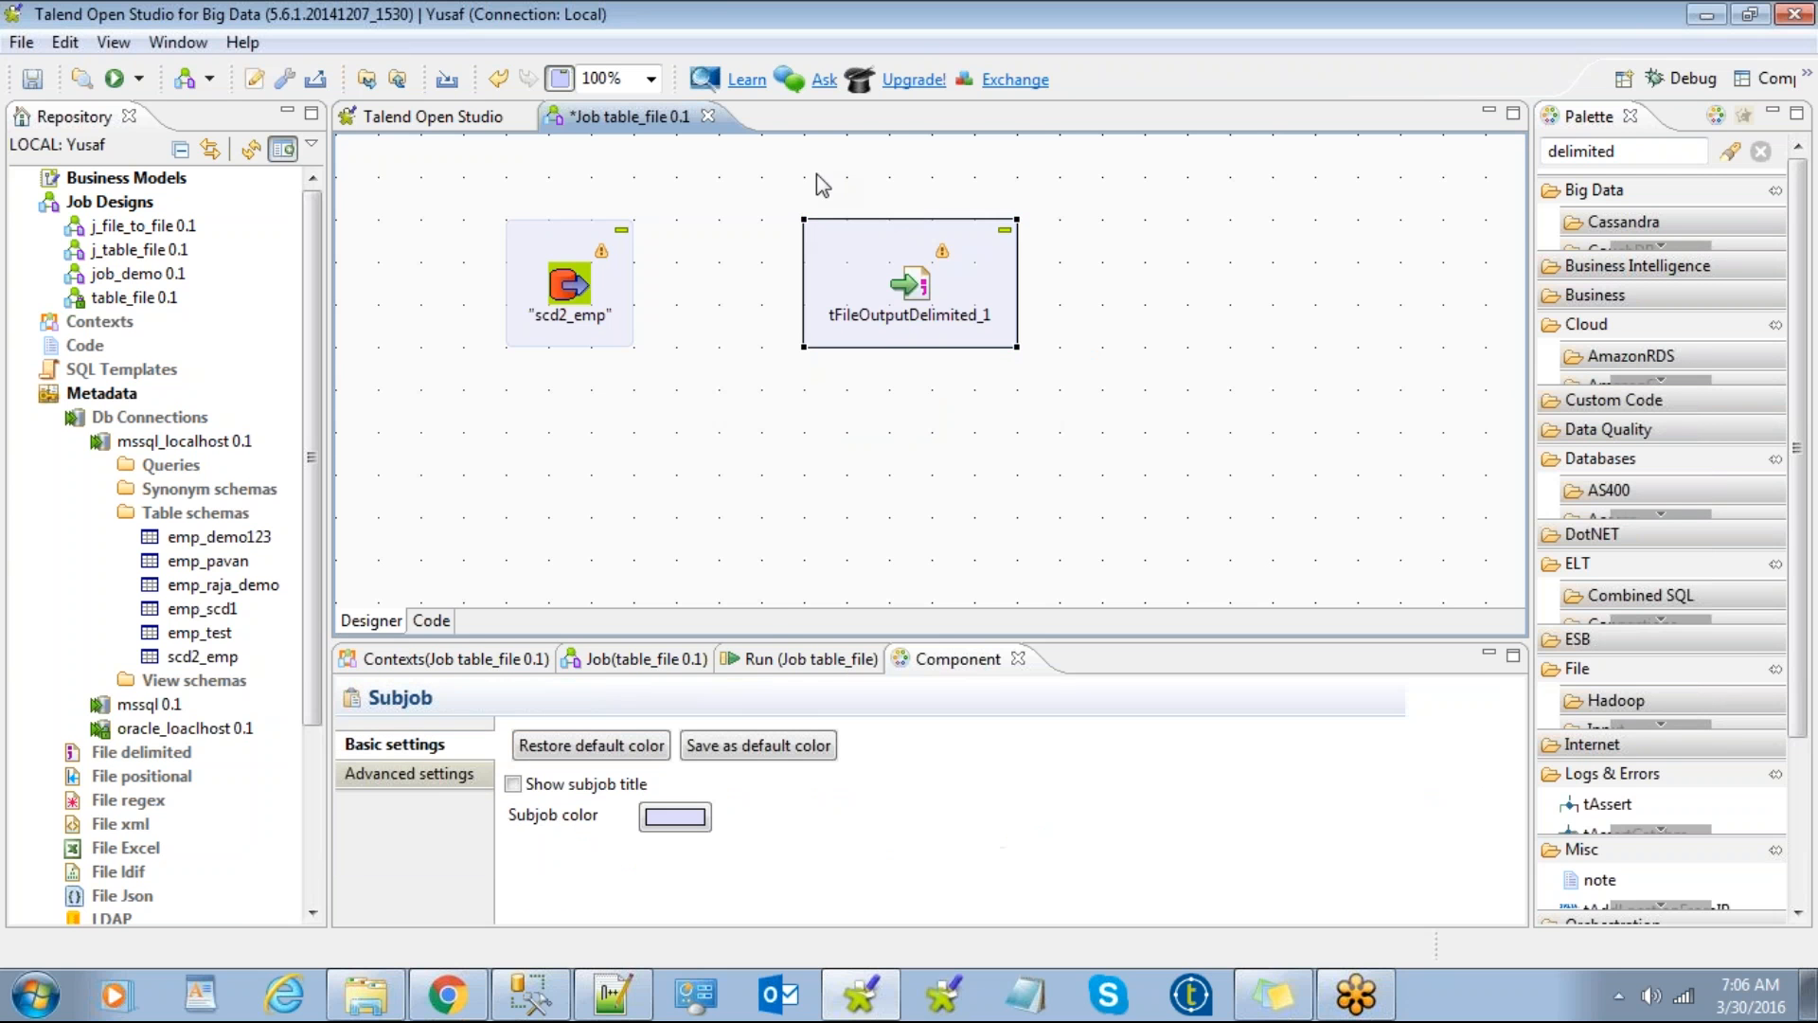
Step: Connect scd2_emp to tFileOutputDelimited_1 with a Main row link
left_click(571, 282)
right_click(573, 284)
left_click(576, 289)
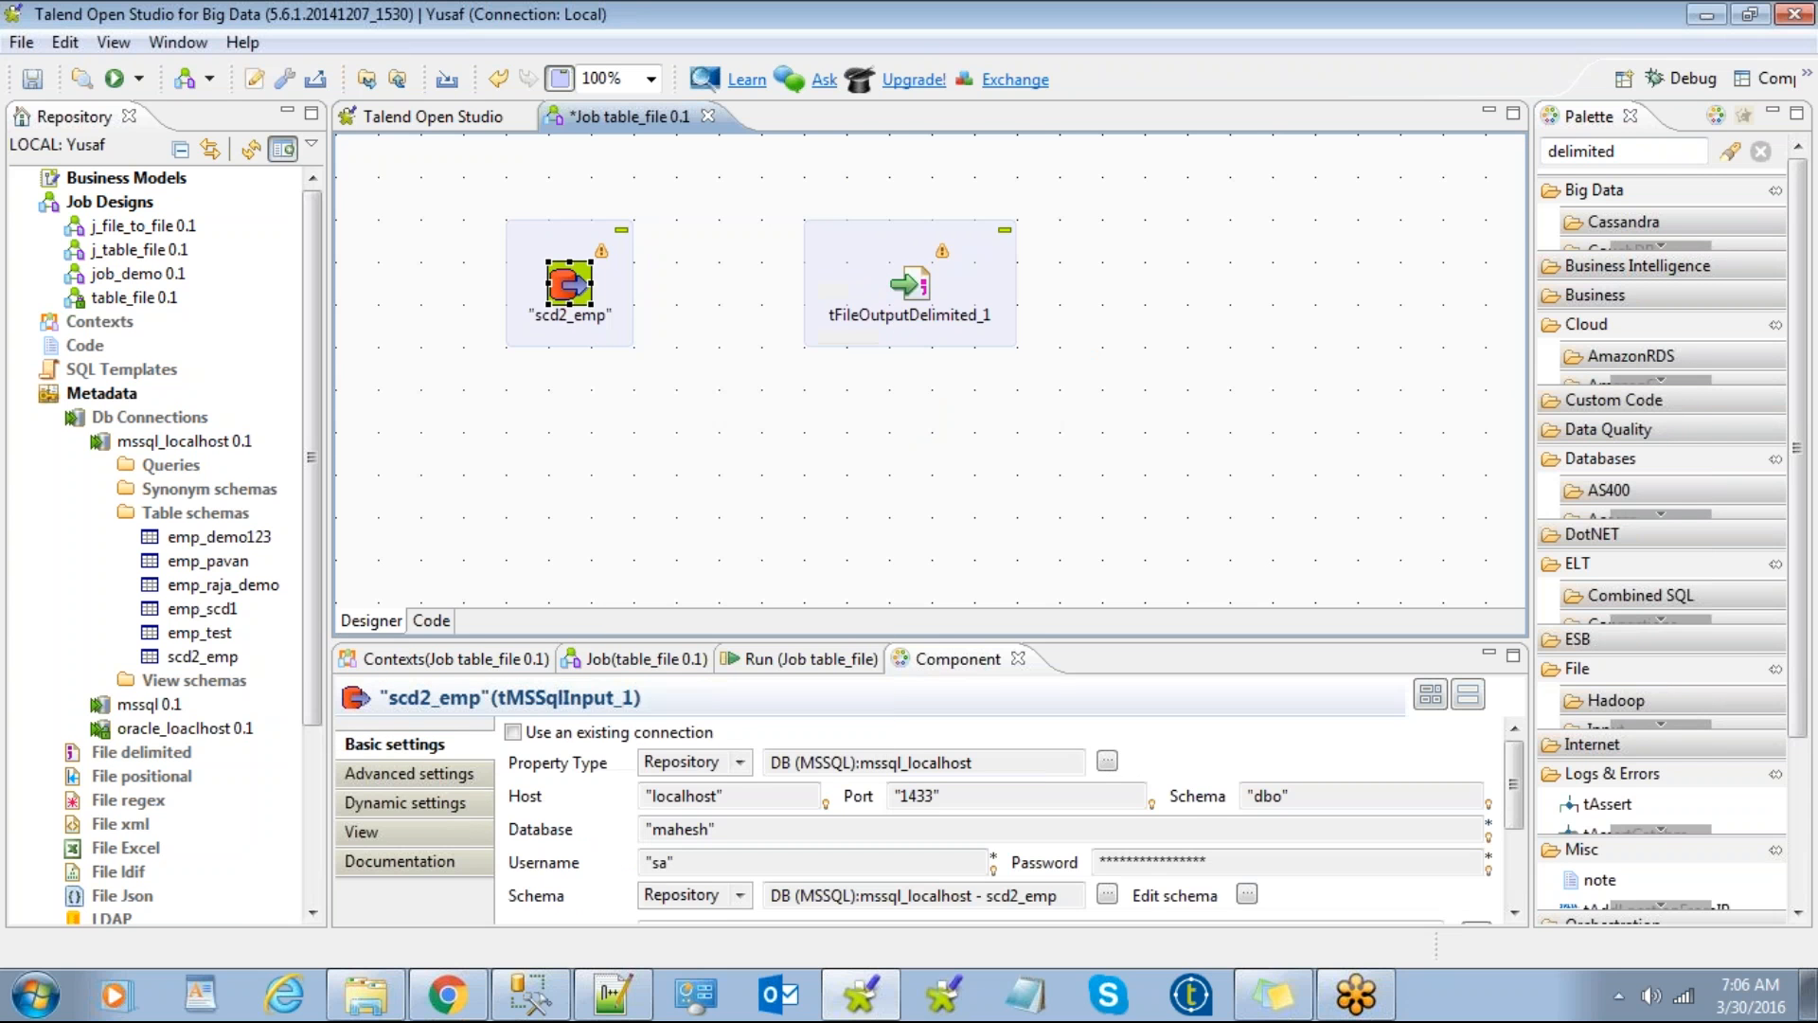
right_click(575, 286)
mouse_move(776, 301)
left_click(948, 301)
left_click(911, 286)
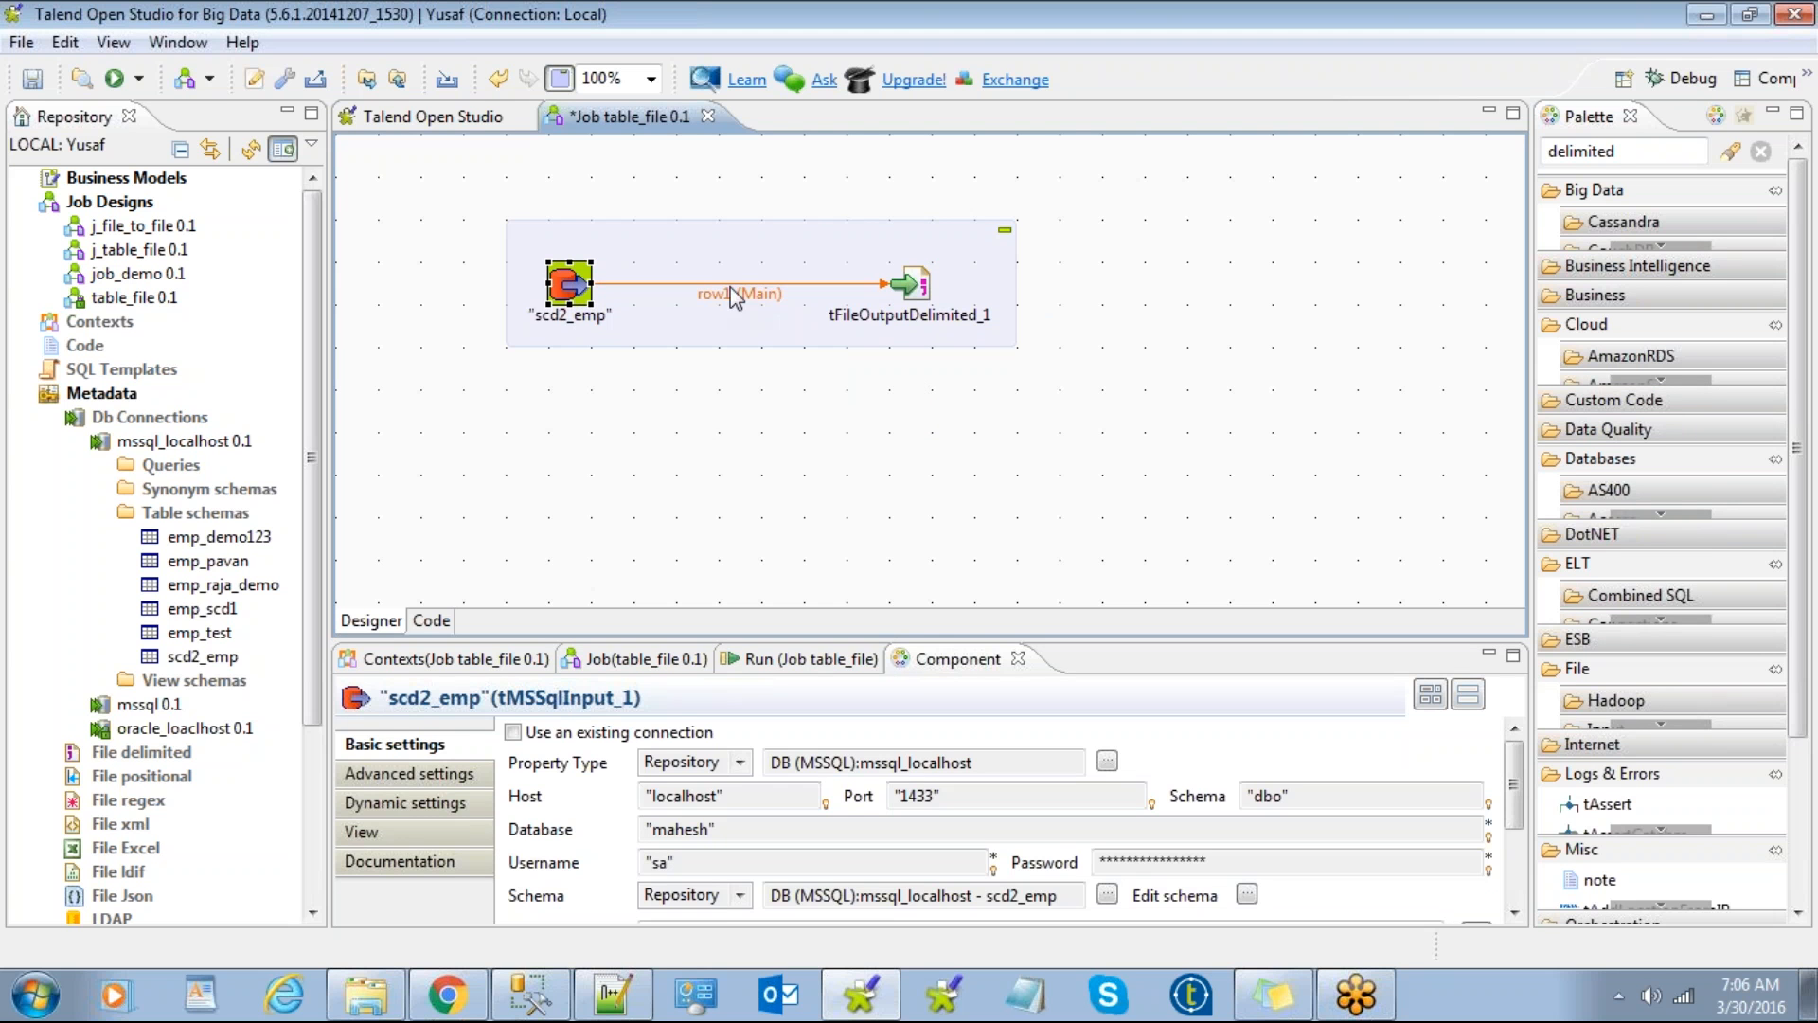
Step: Point tFileOutputDelimited_1 at emp_scd2.csv in the Desktop's 6am folder
left_click(917, 289)
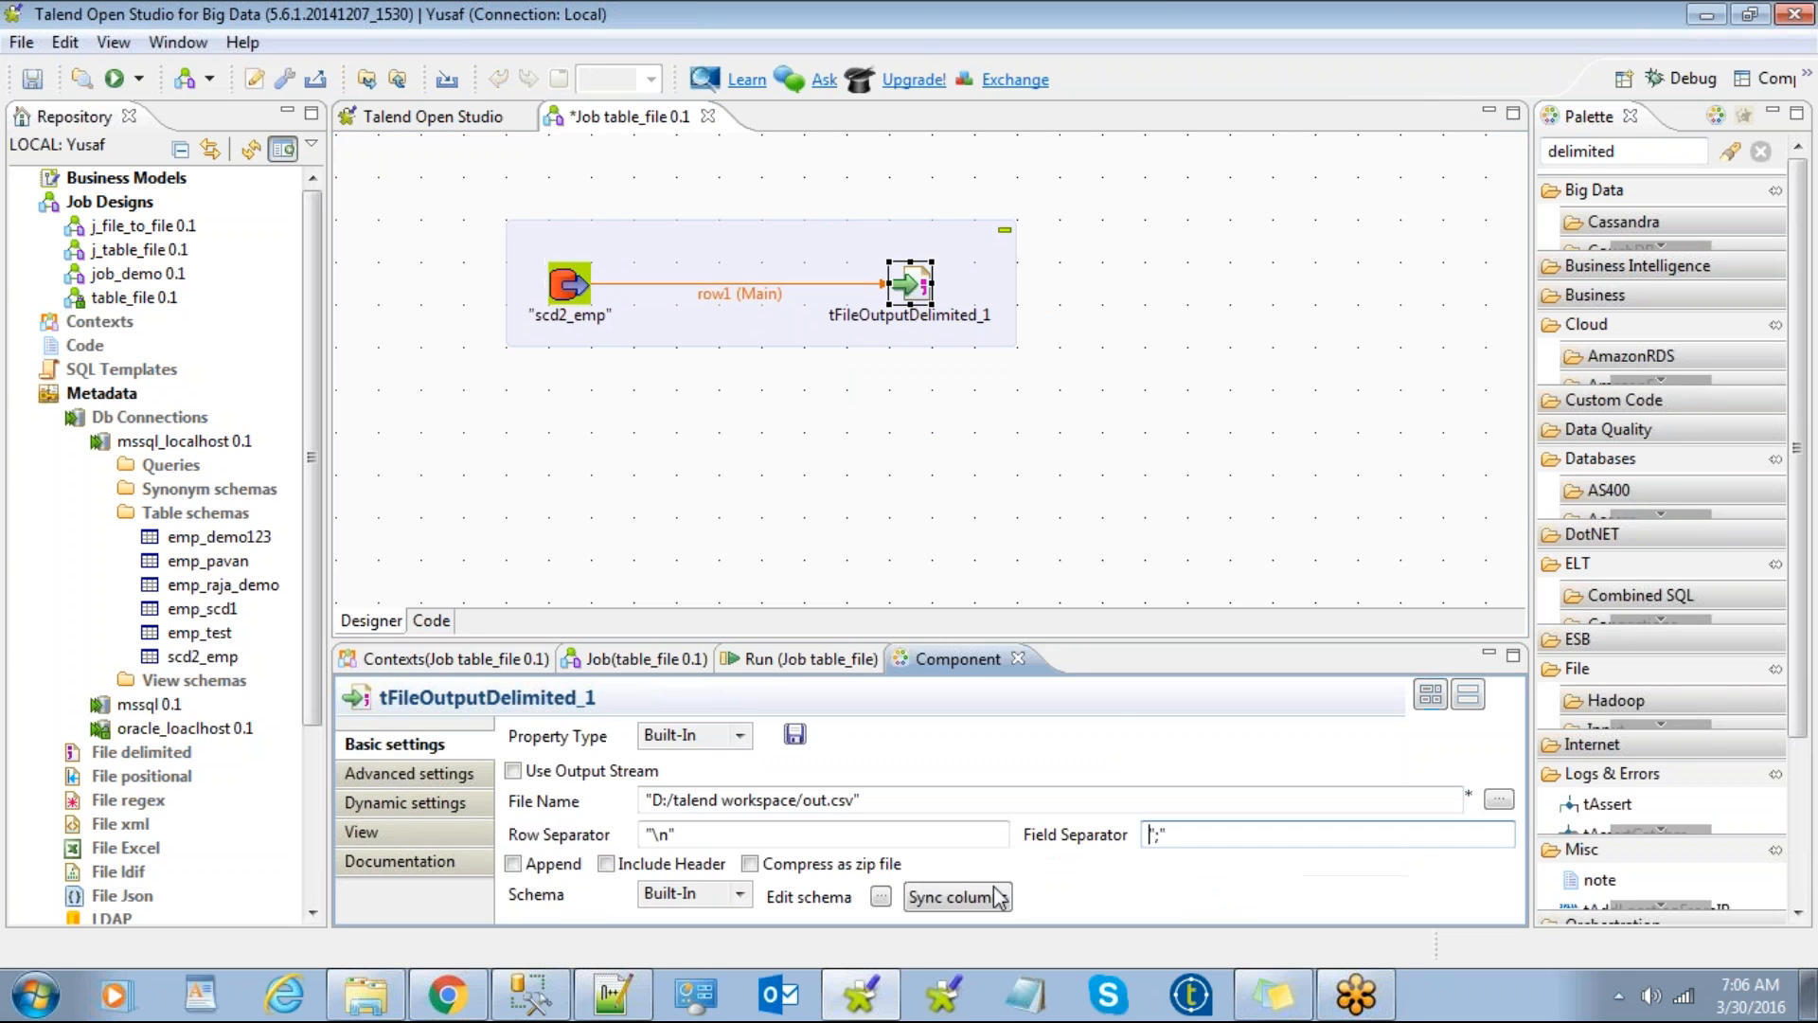
left_click(1499, 800)
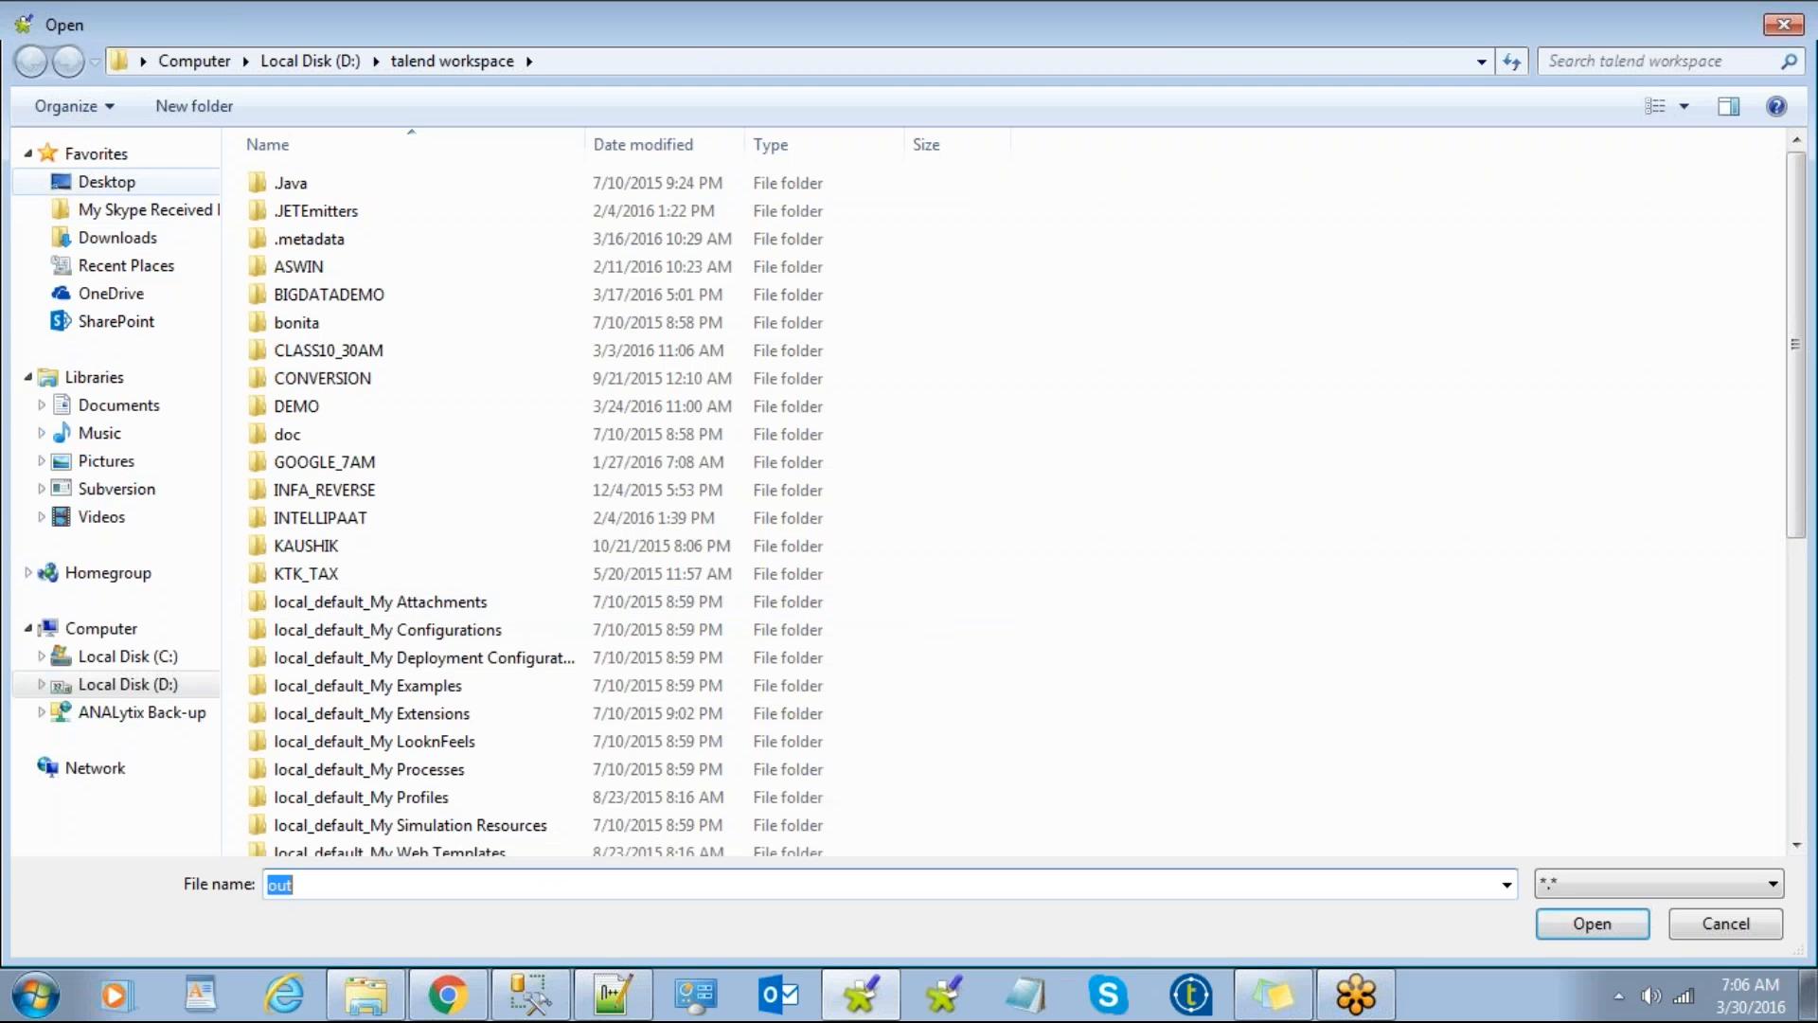
left_click(106, 182)
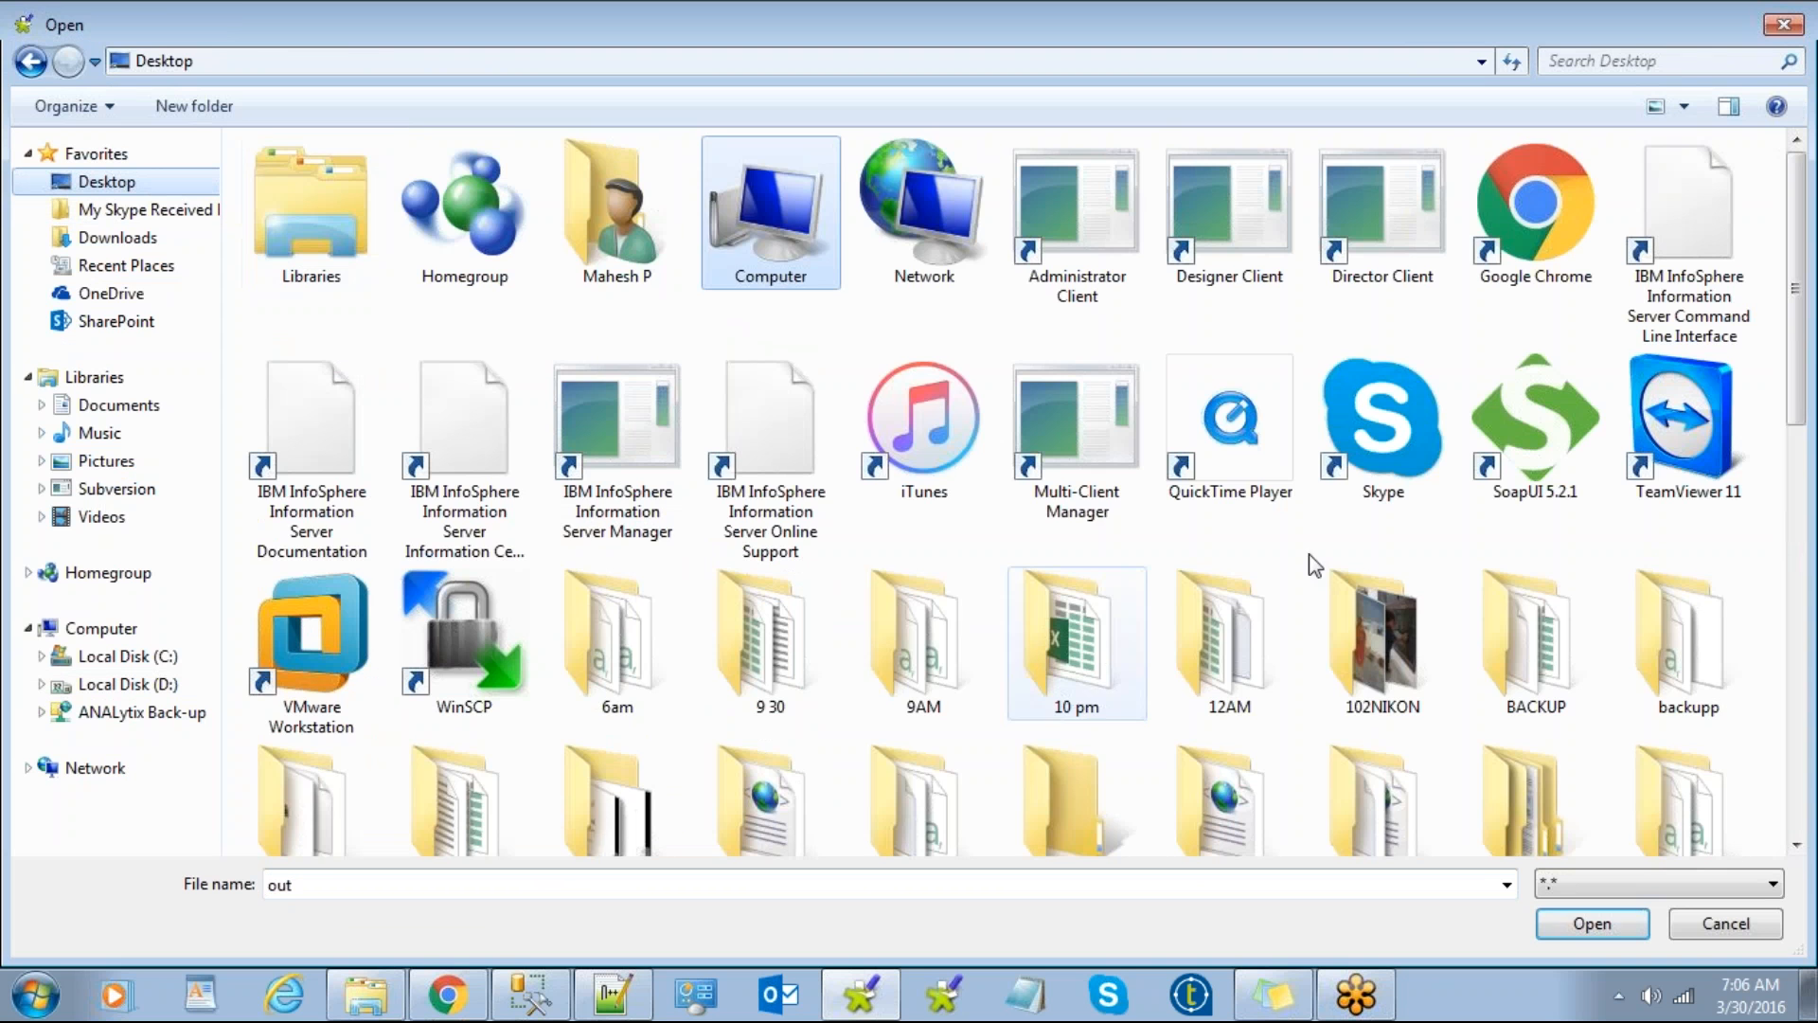
left_click(614, 629)
double_click(614, 630)
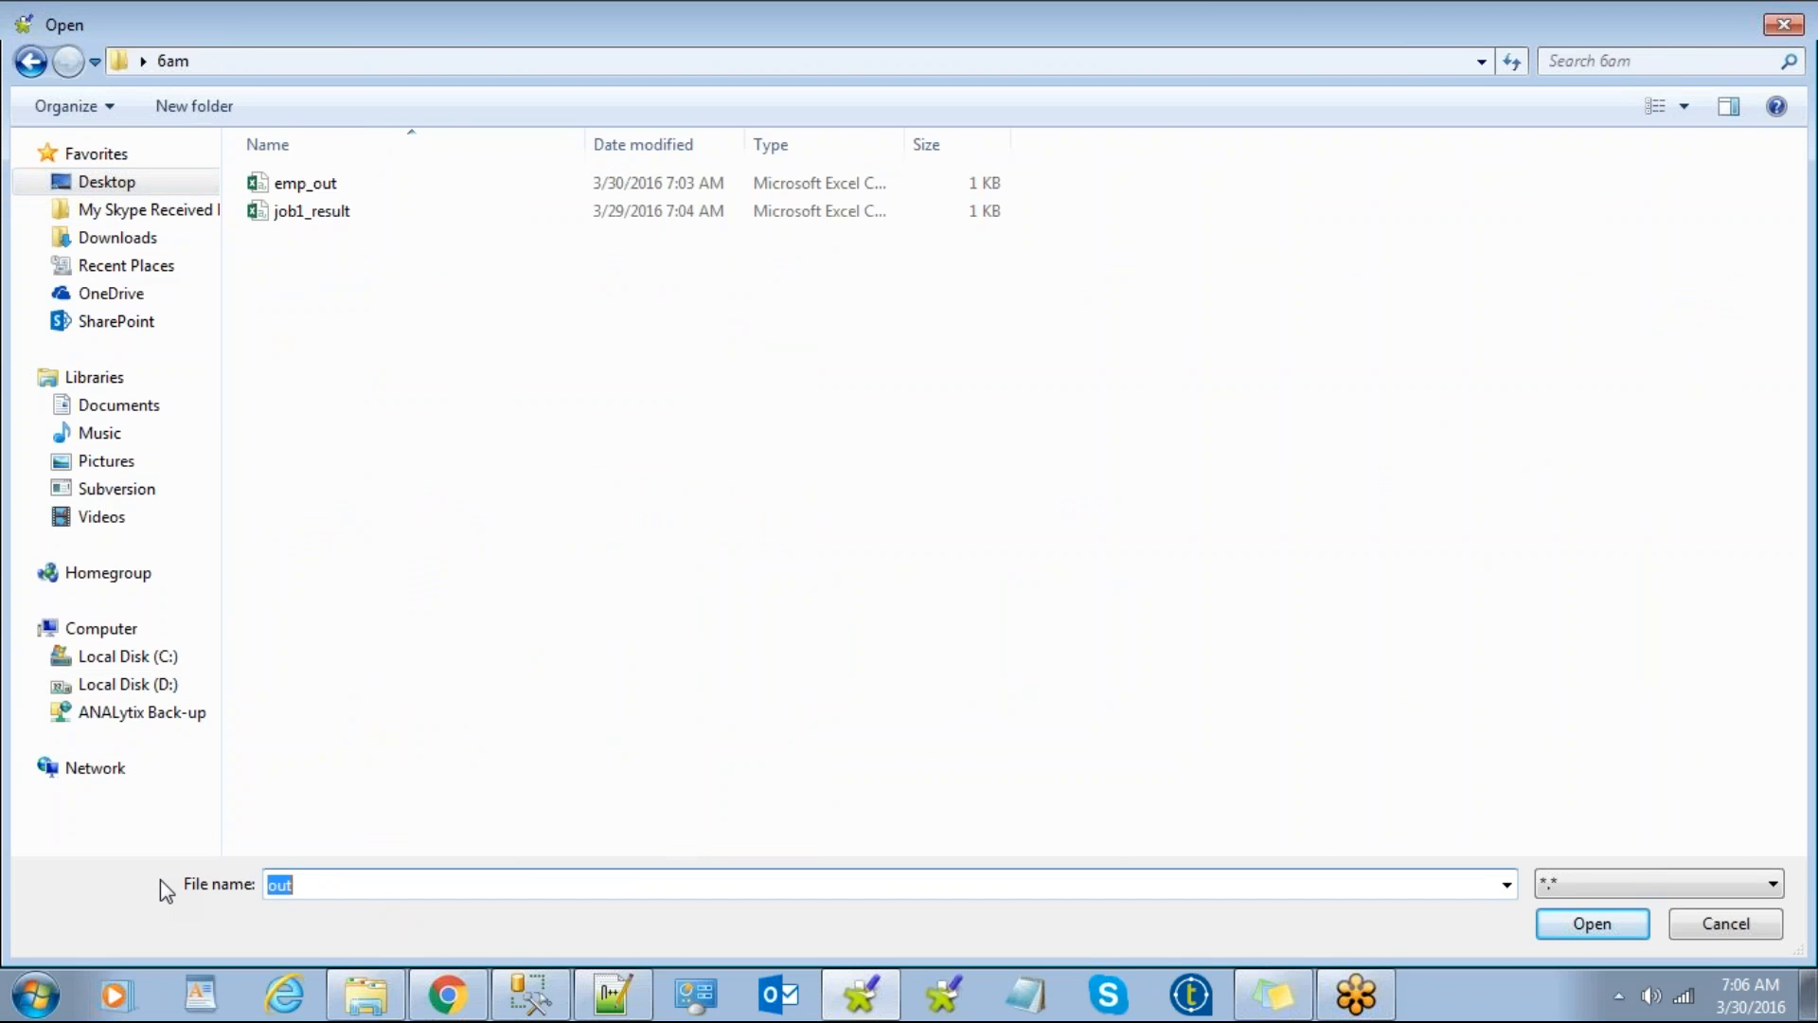
type("emp")
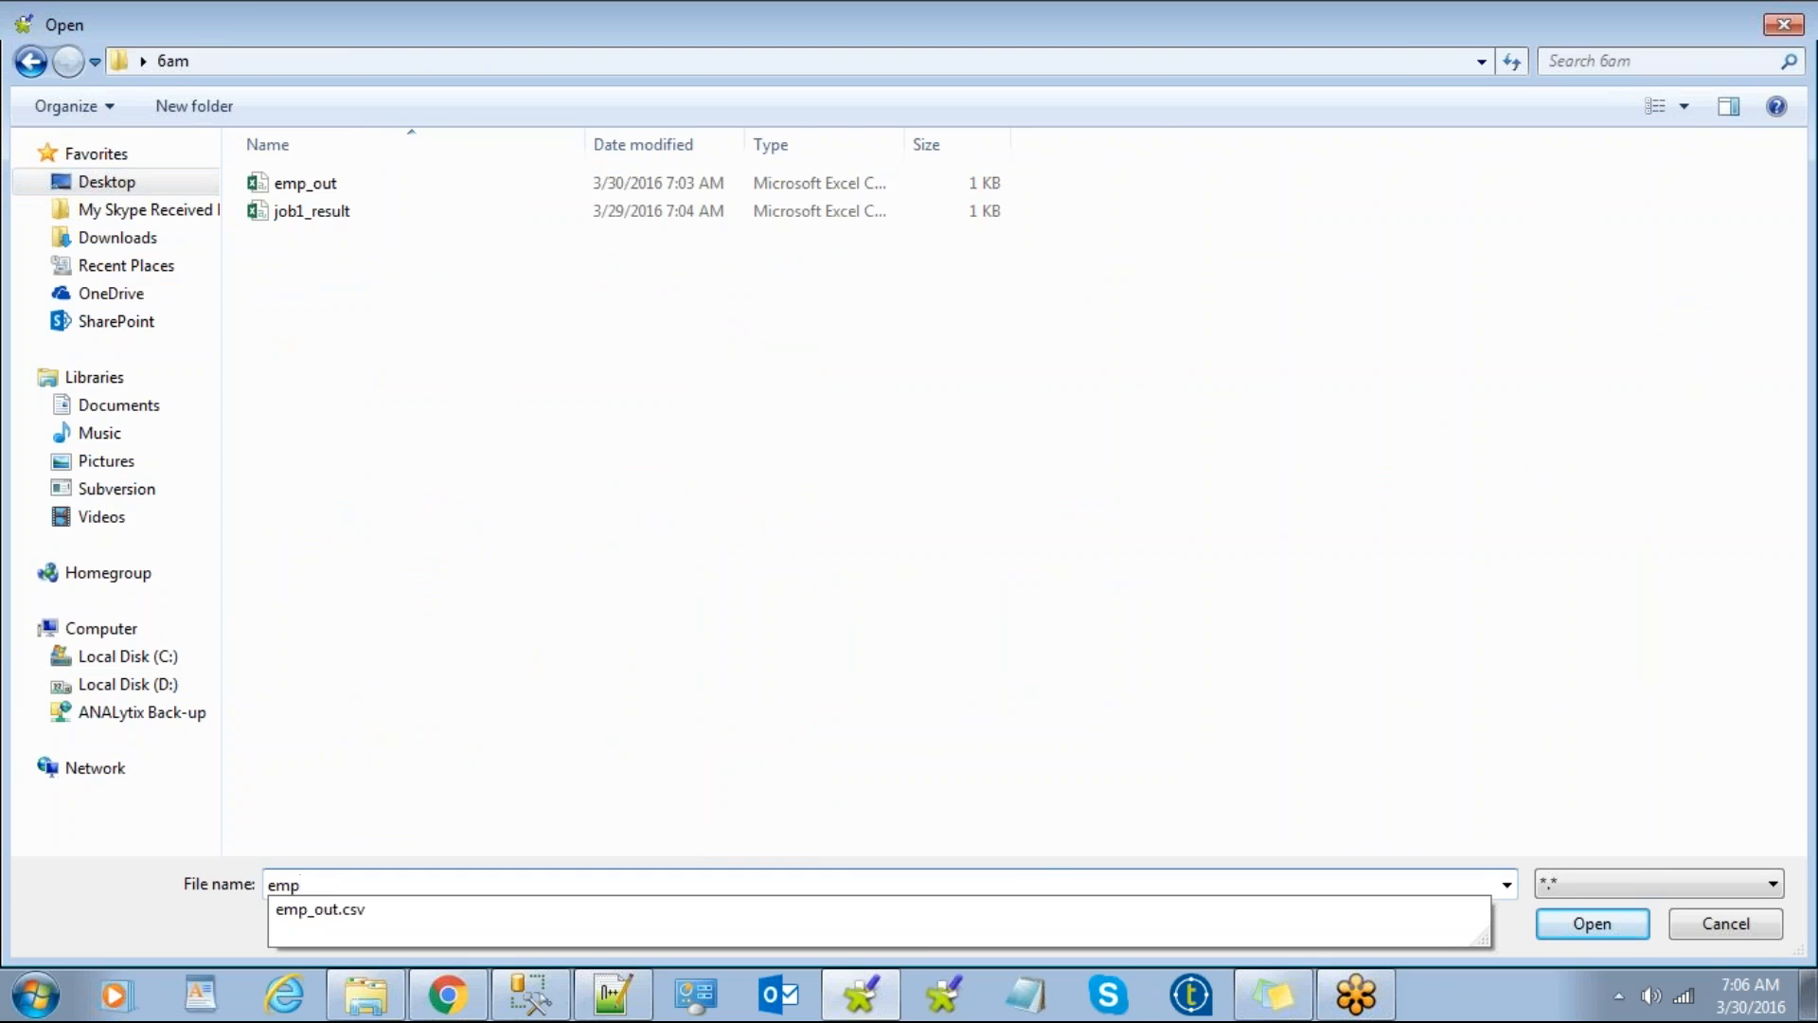
type("_scd2.csv")
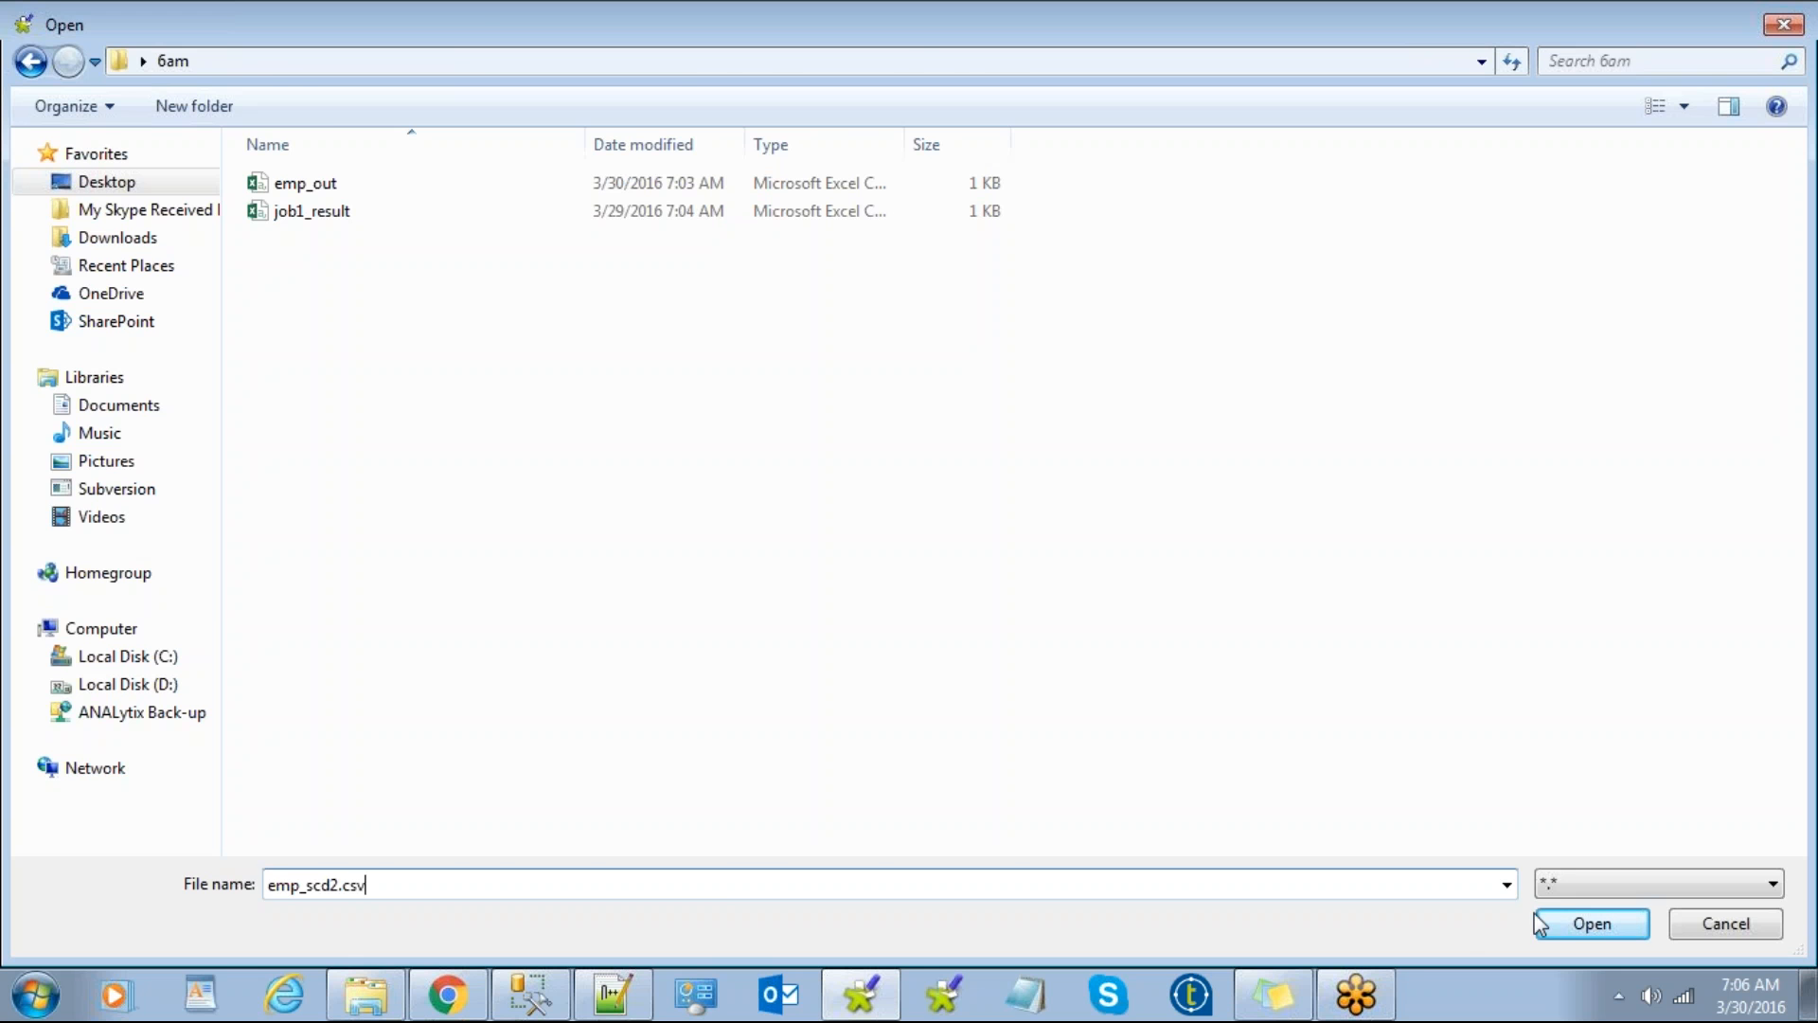
left_click(1576, 924)
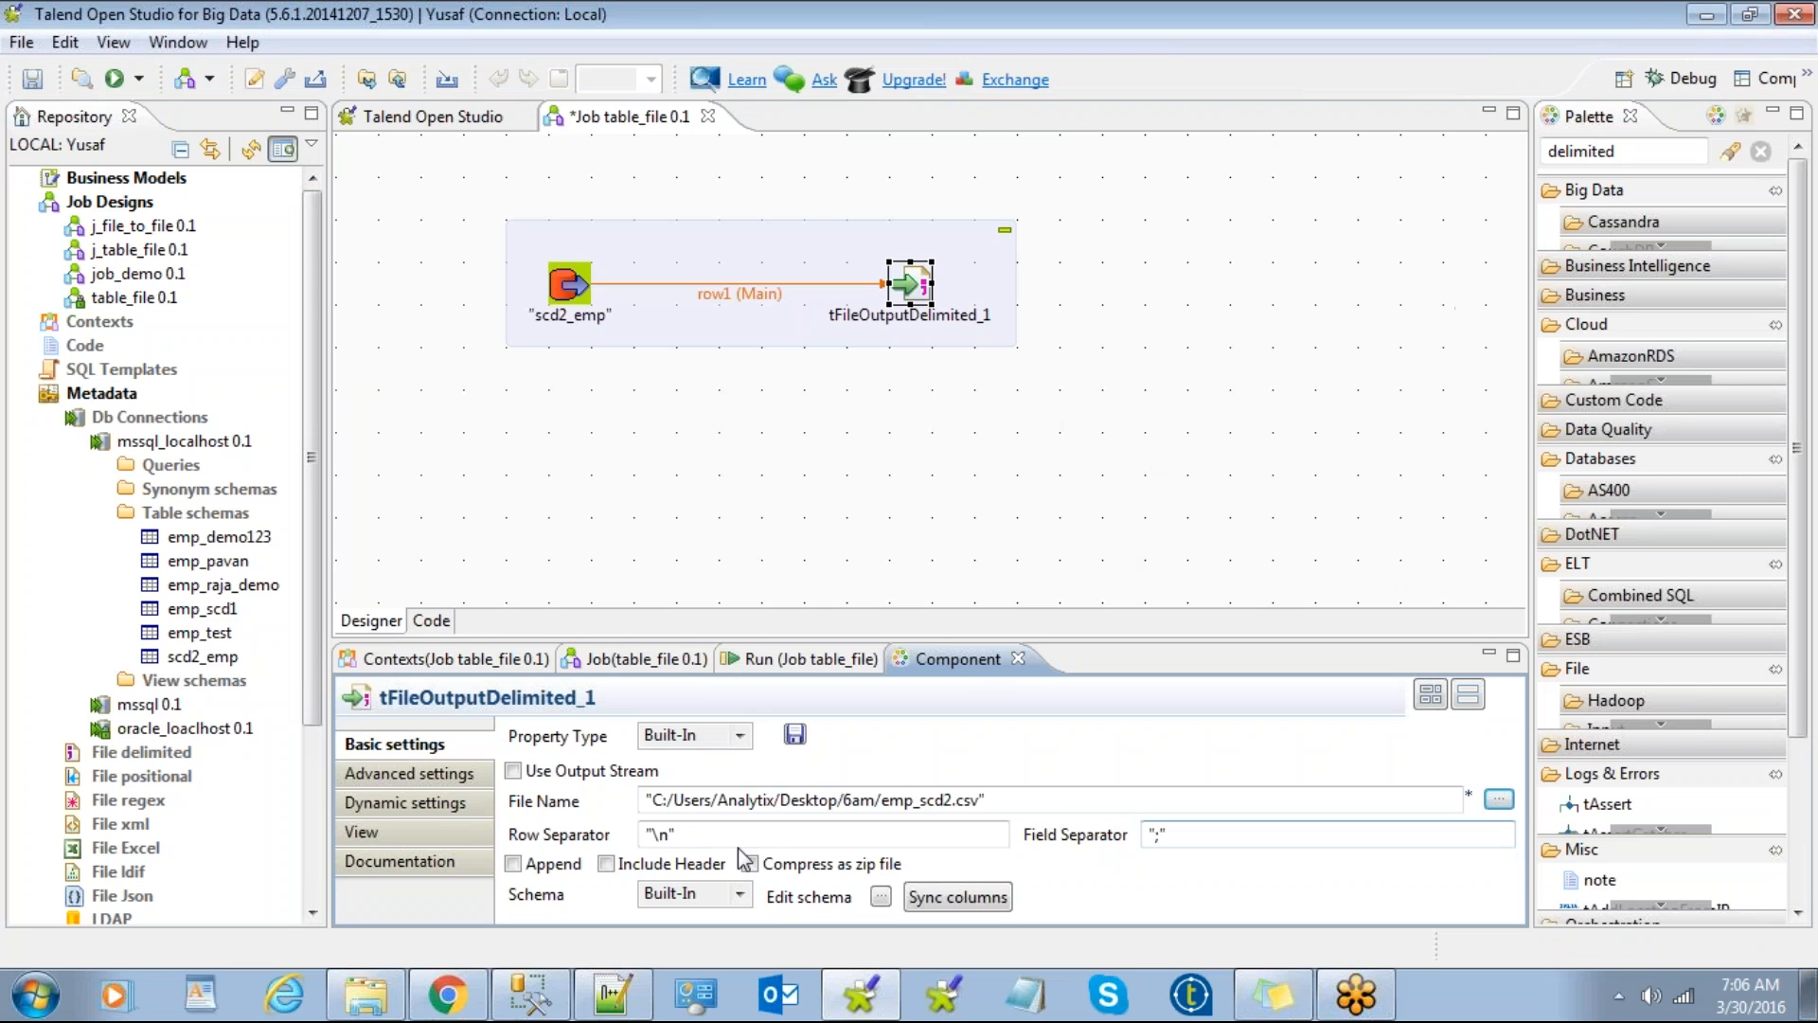
Step: Set the field separator to "," and include a header row
left_click(1172, 837)
key("BackSpace")
type(",")
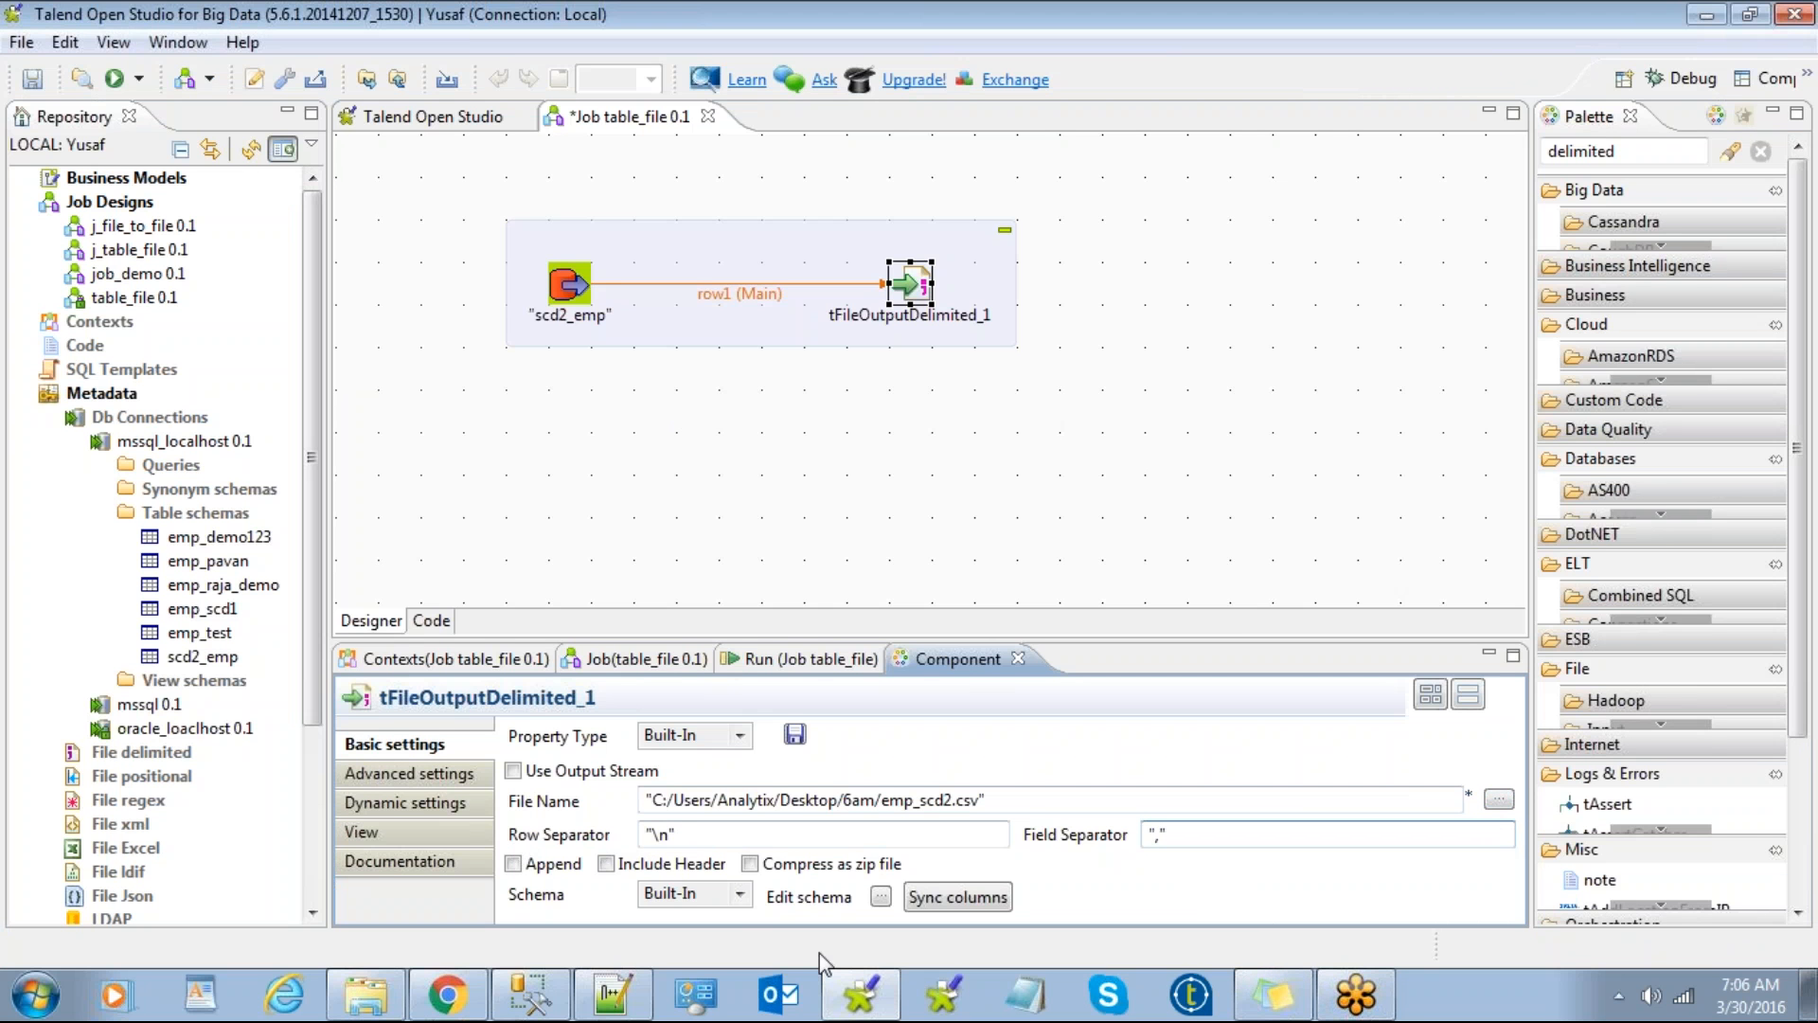
left_click(607, 864)
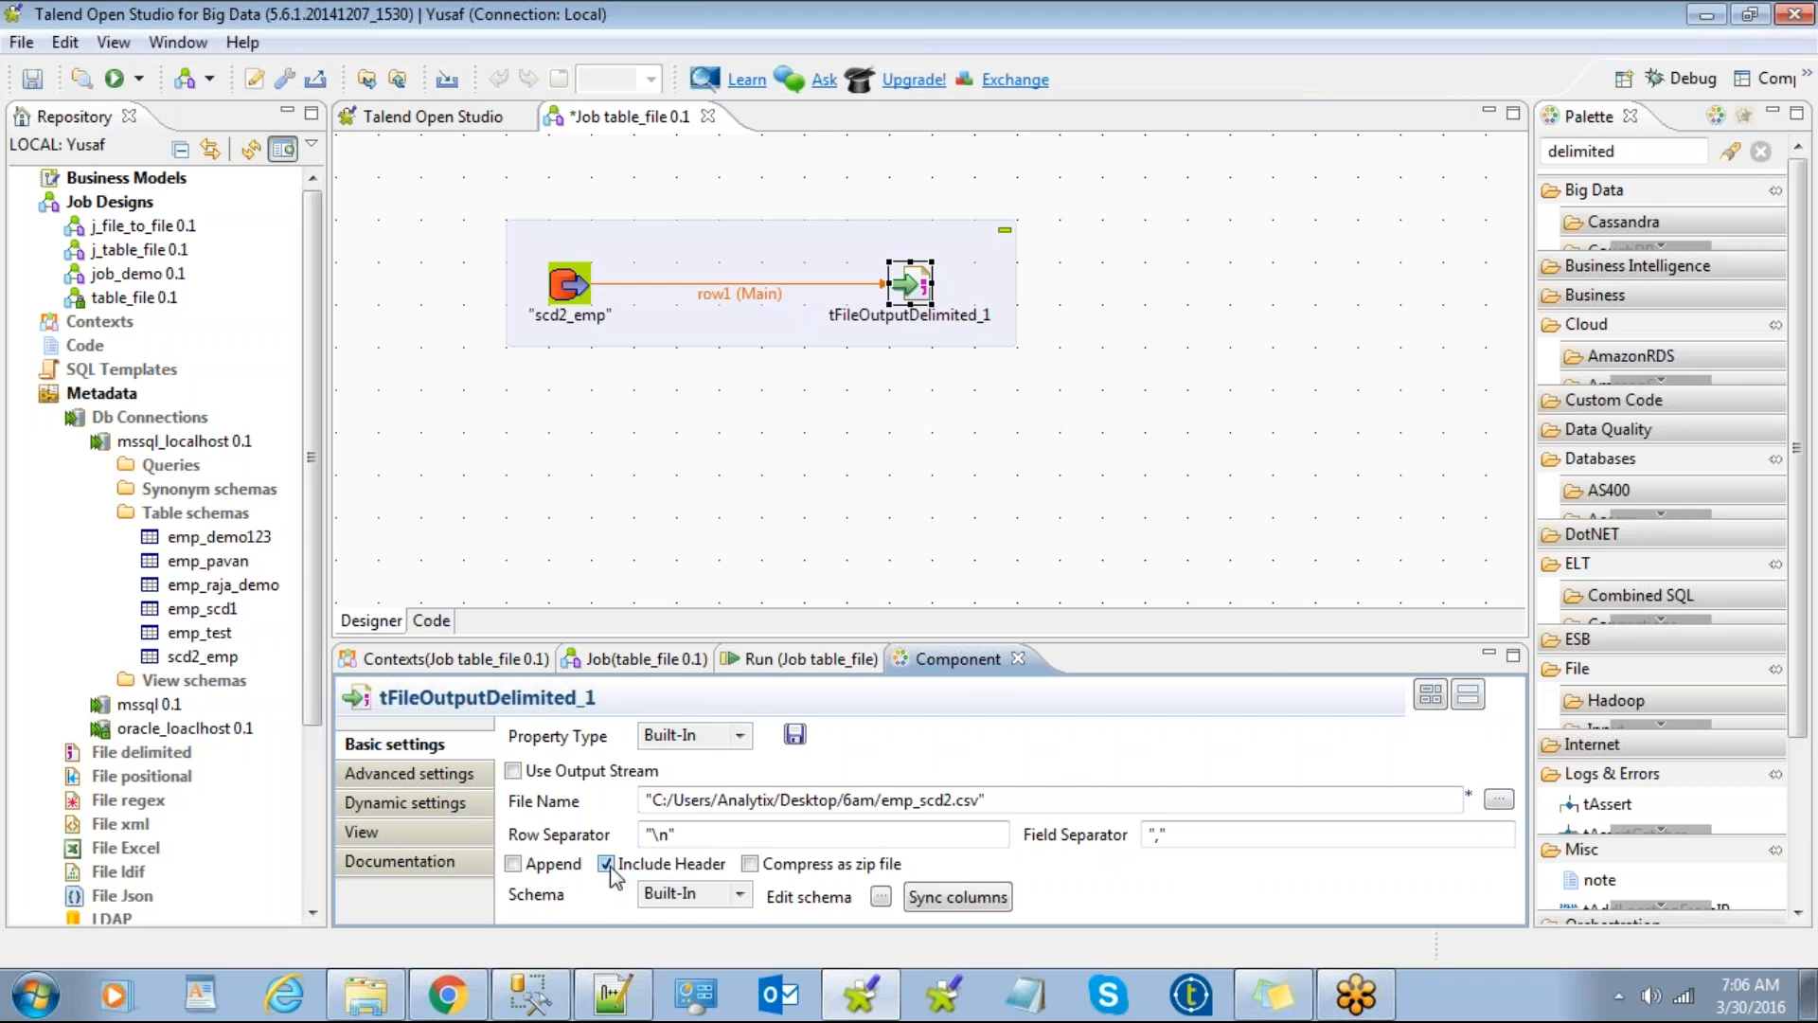
Step: Run the table_file job and bring up the 6am folder to check the output
left_click(777, 658)
left_click(580, 765)
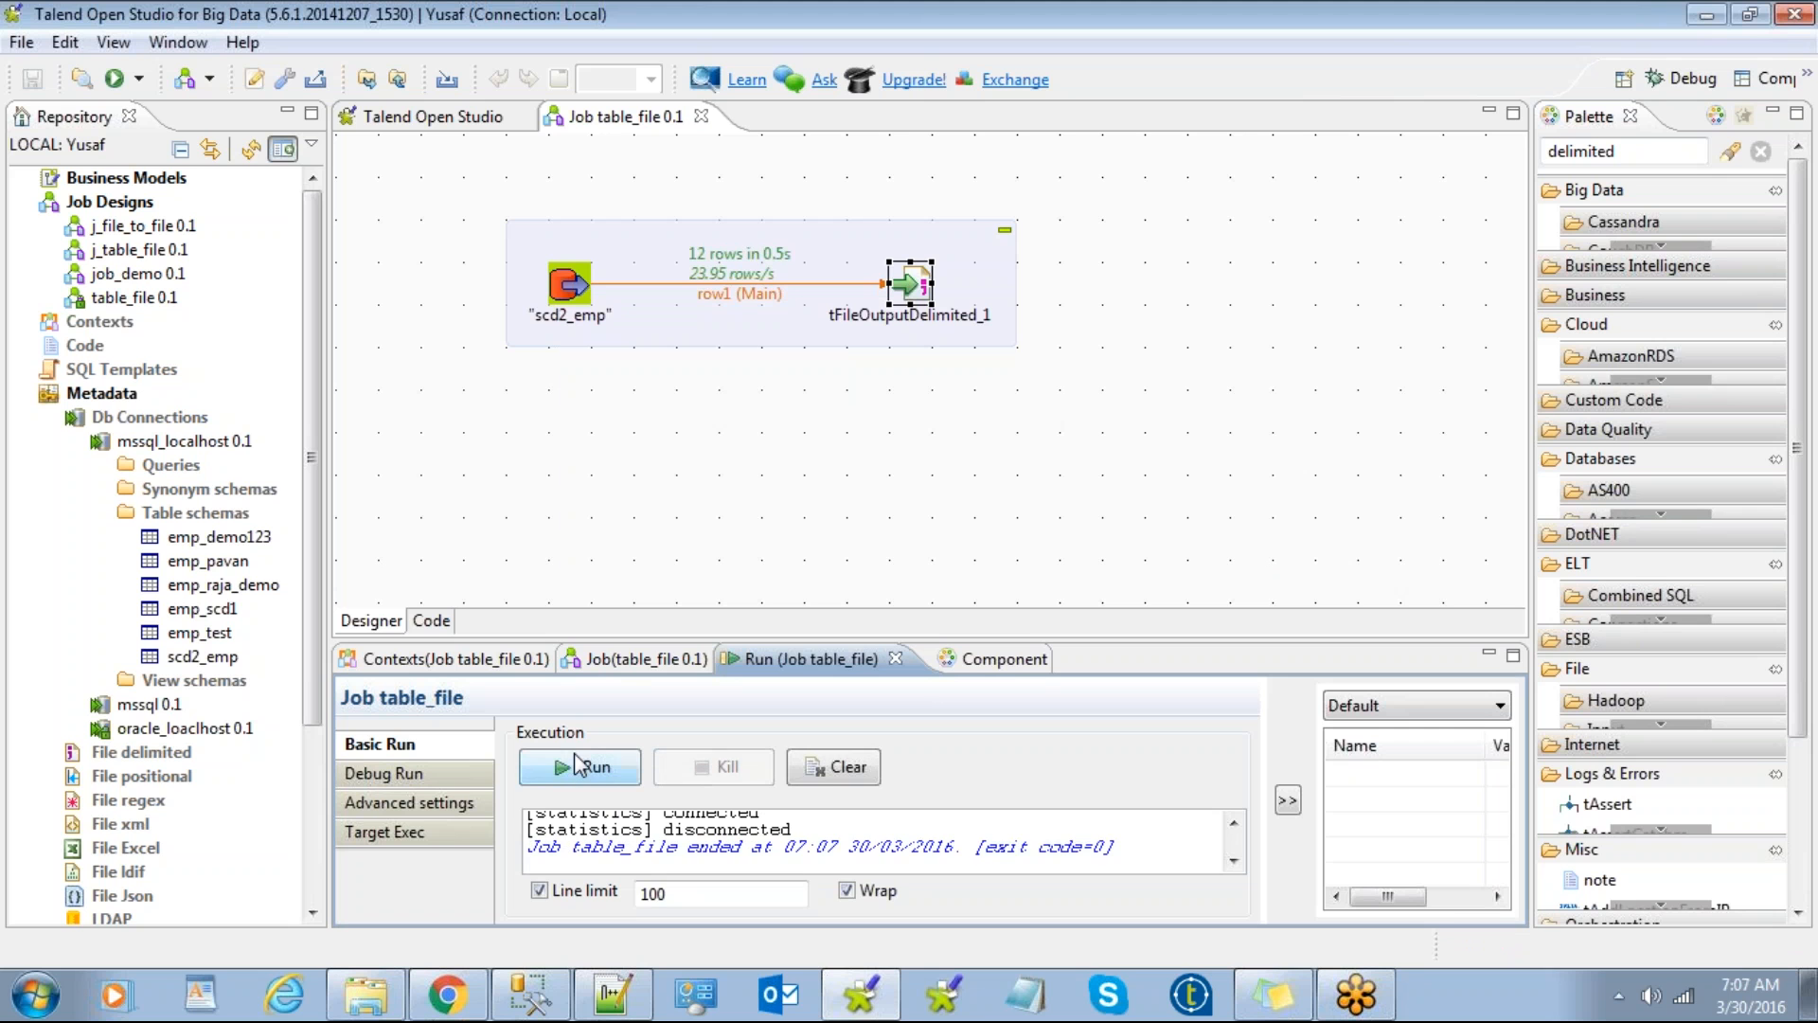
left_click(367, 994)
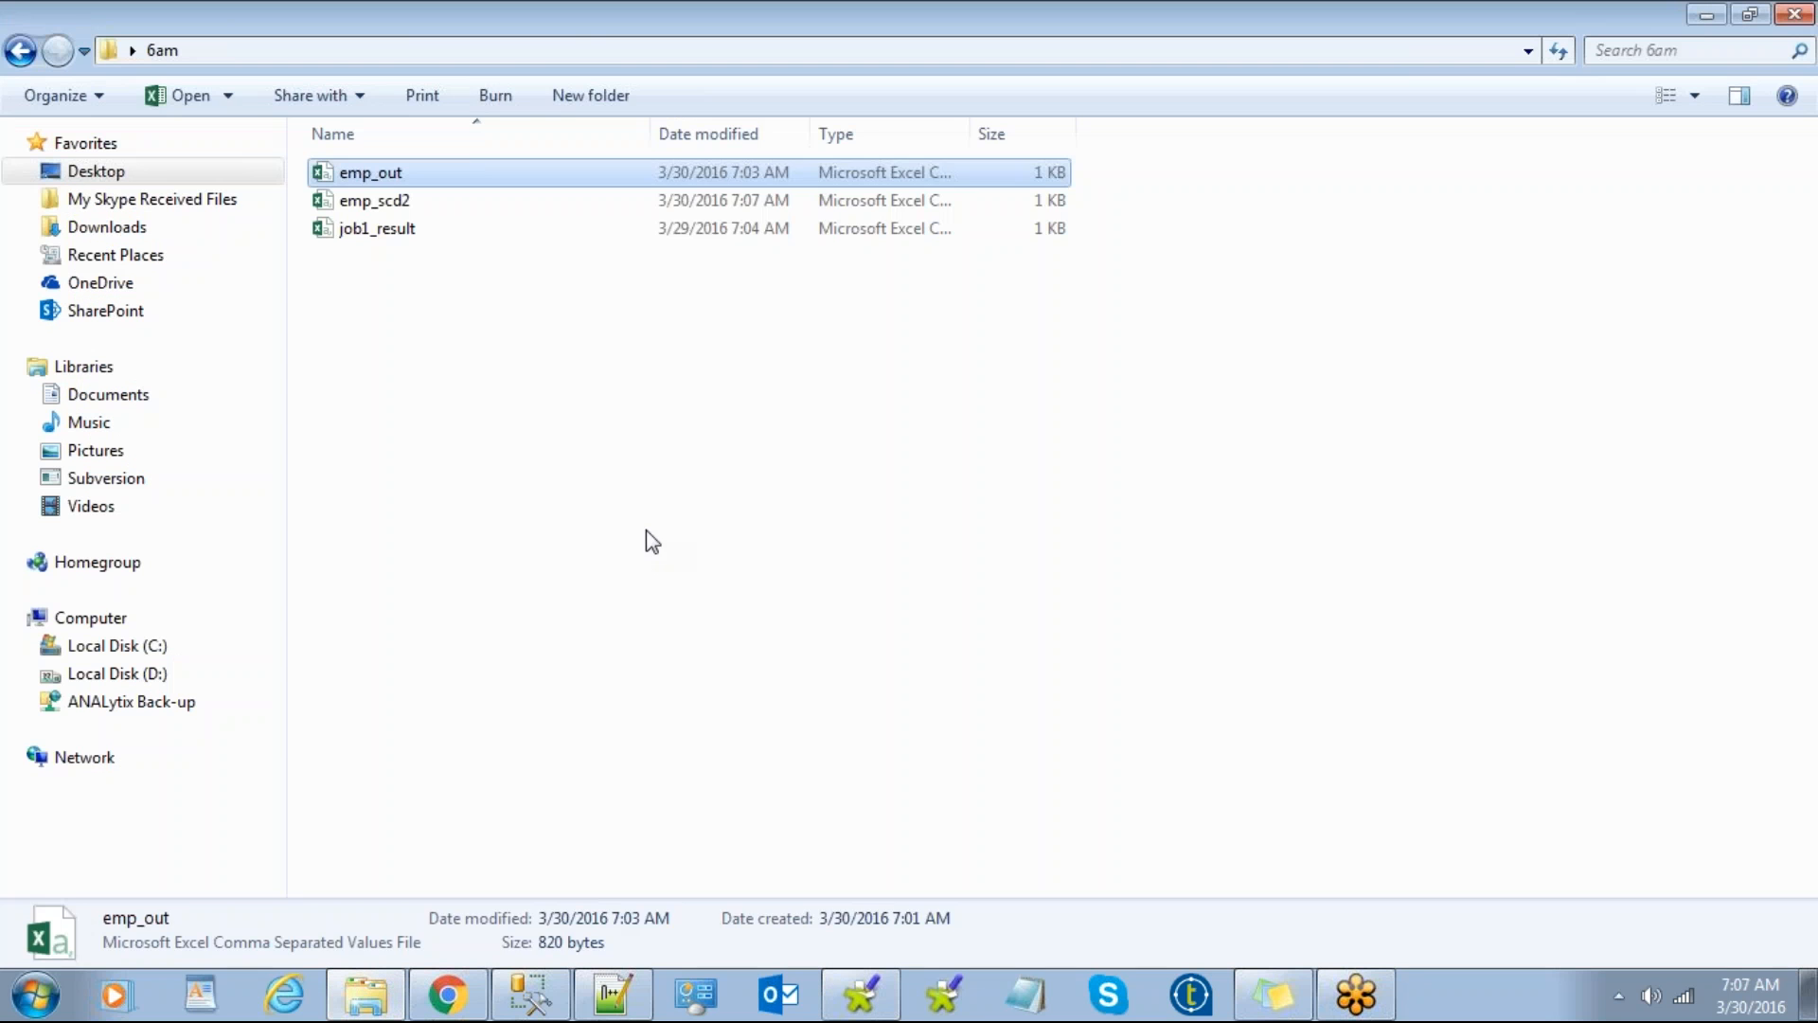
Step: Open emp_scd2.csv in Notepad++ and review its header and rows
left_click(400, 202)
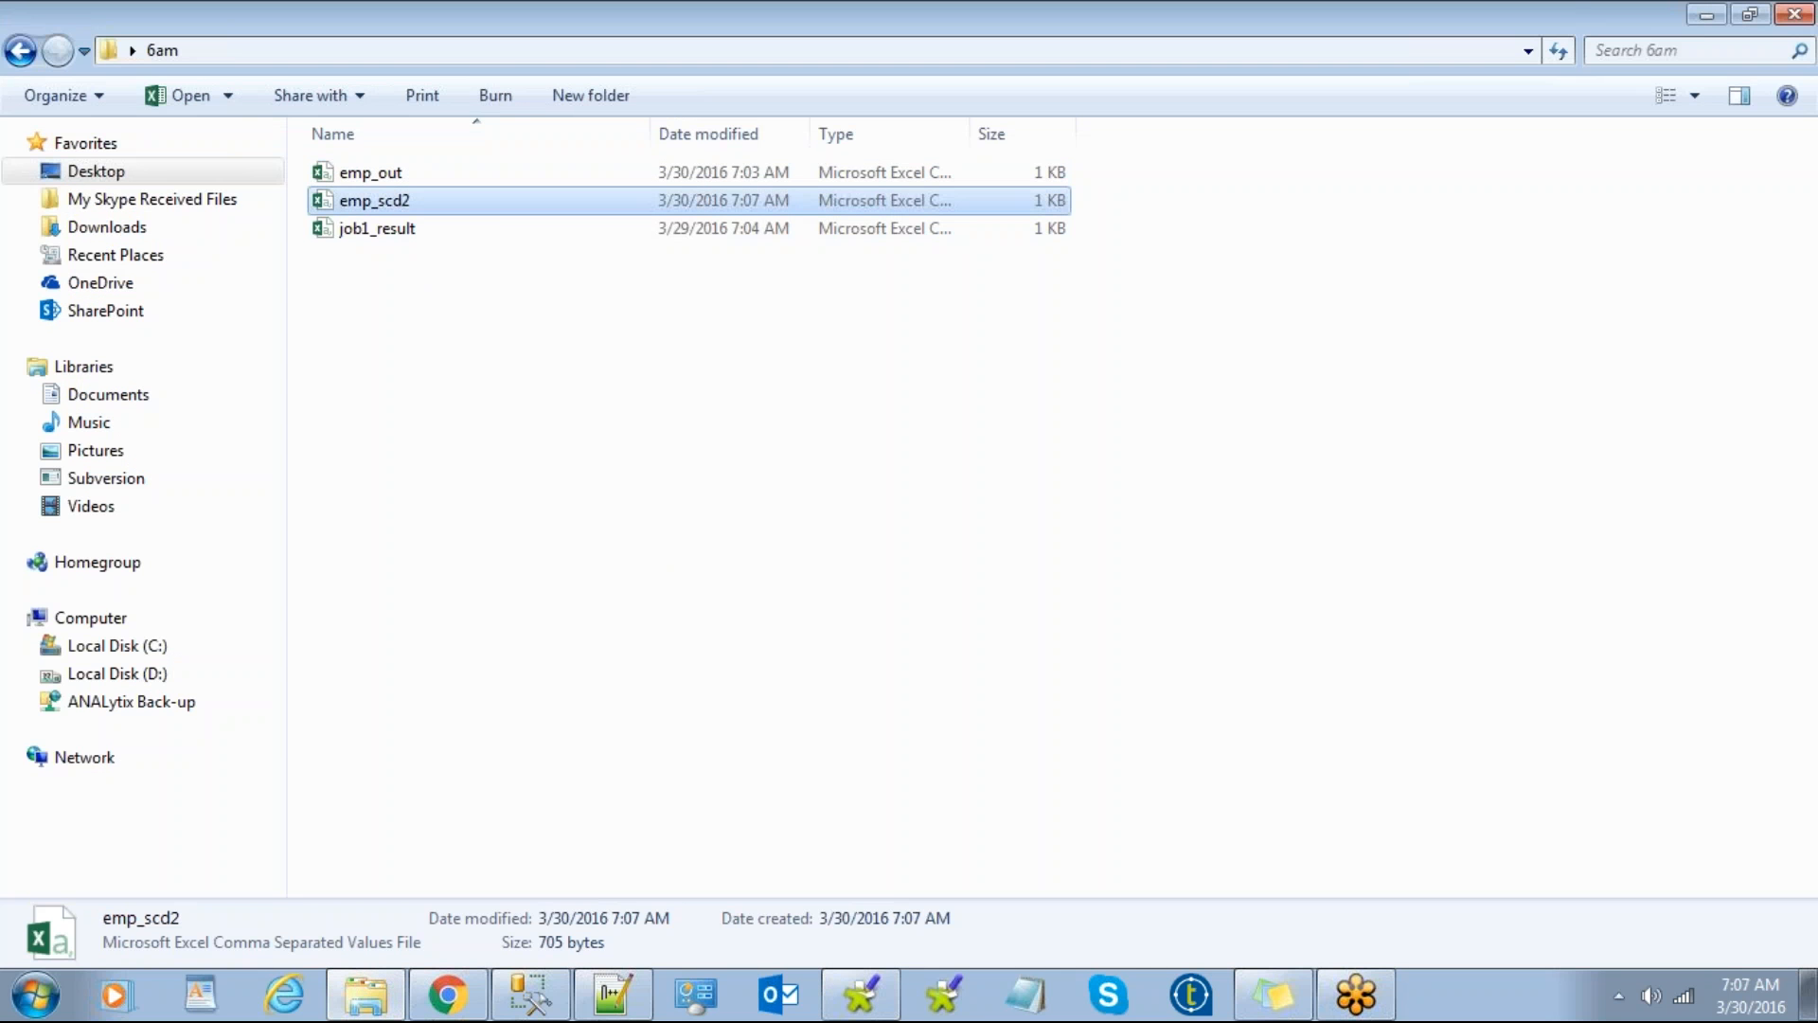
right_click(399, 203)
left_click(589, 297)
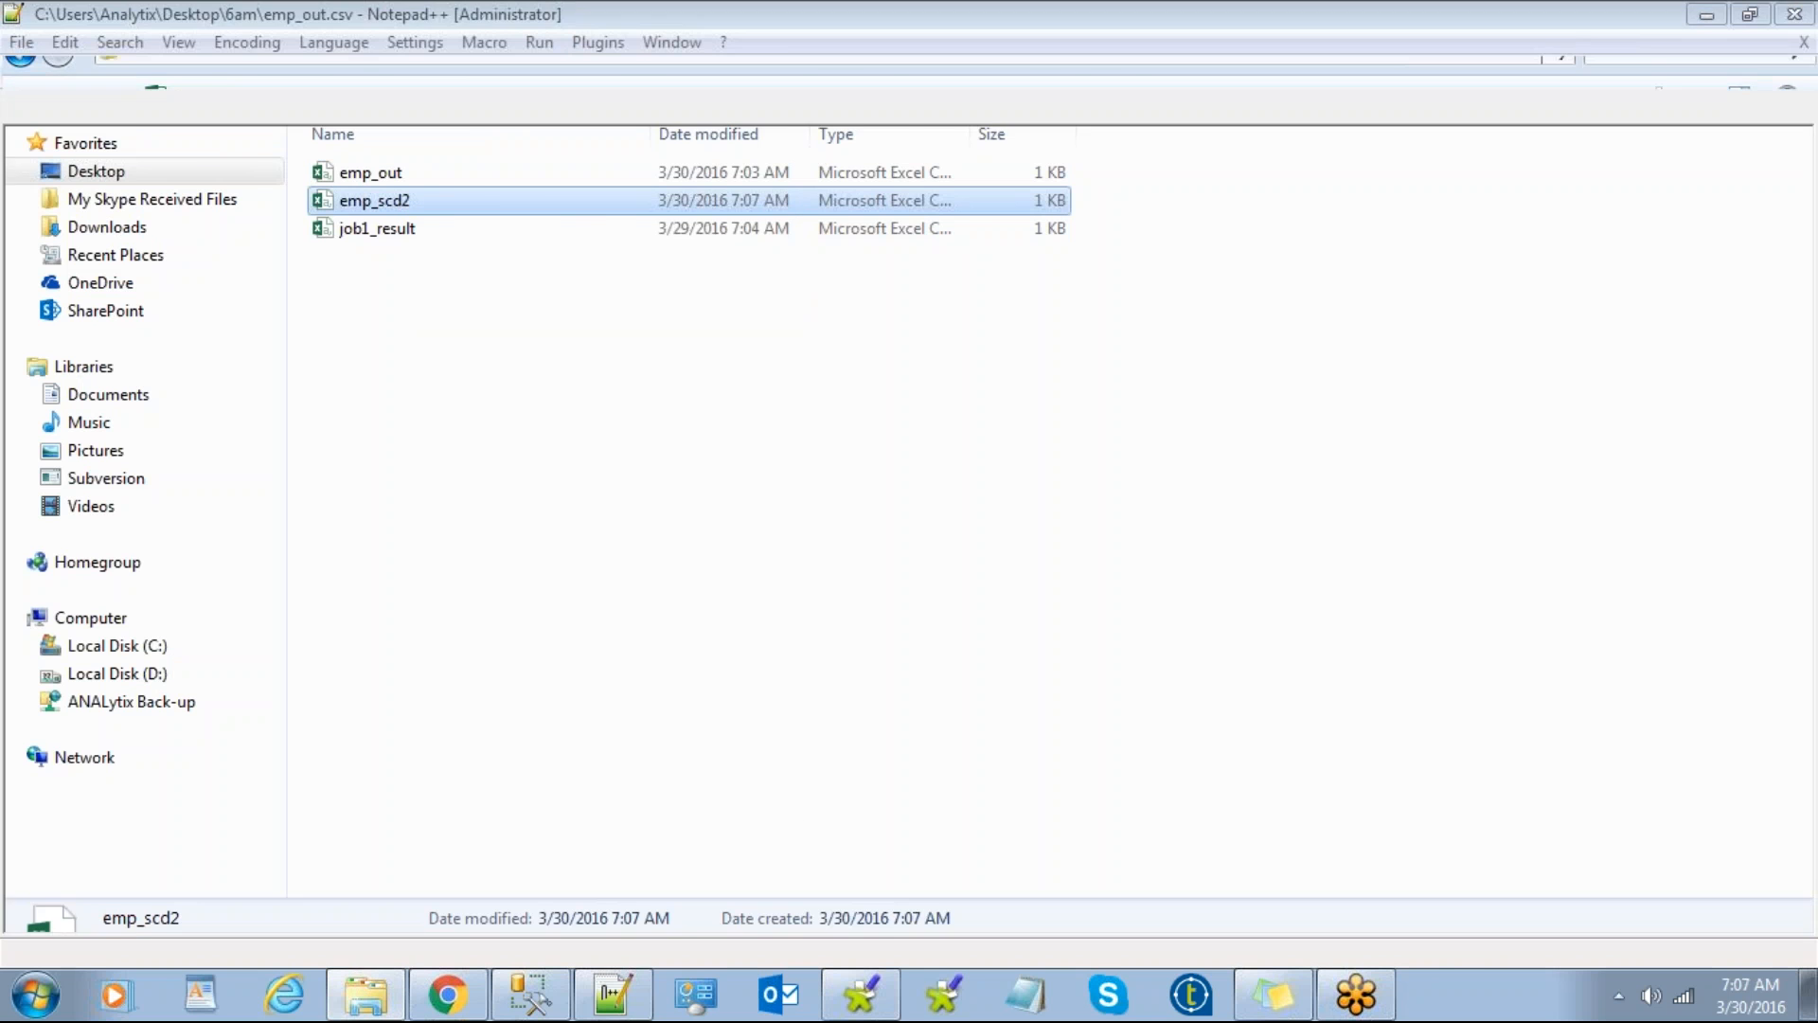
left_click_drag(772, 442, 38, 120)
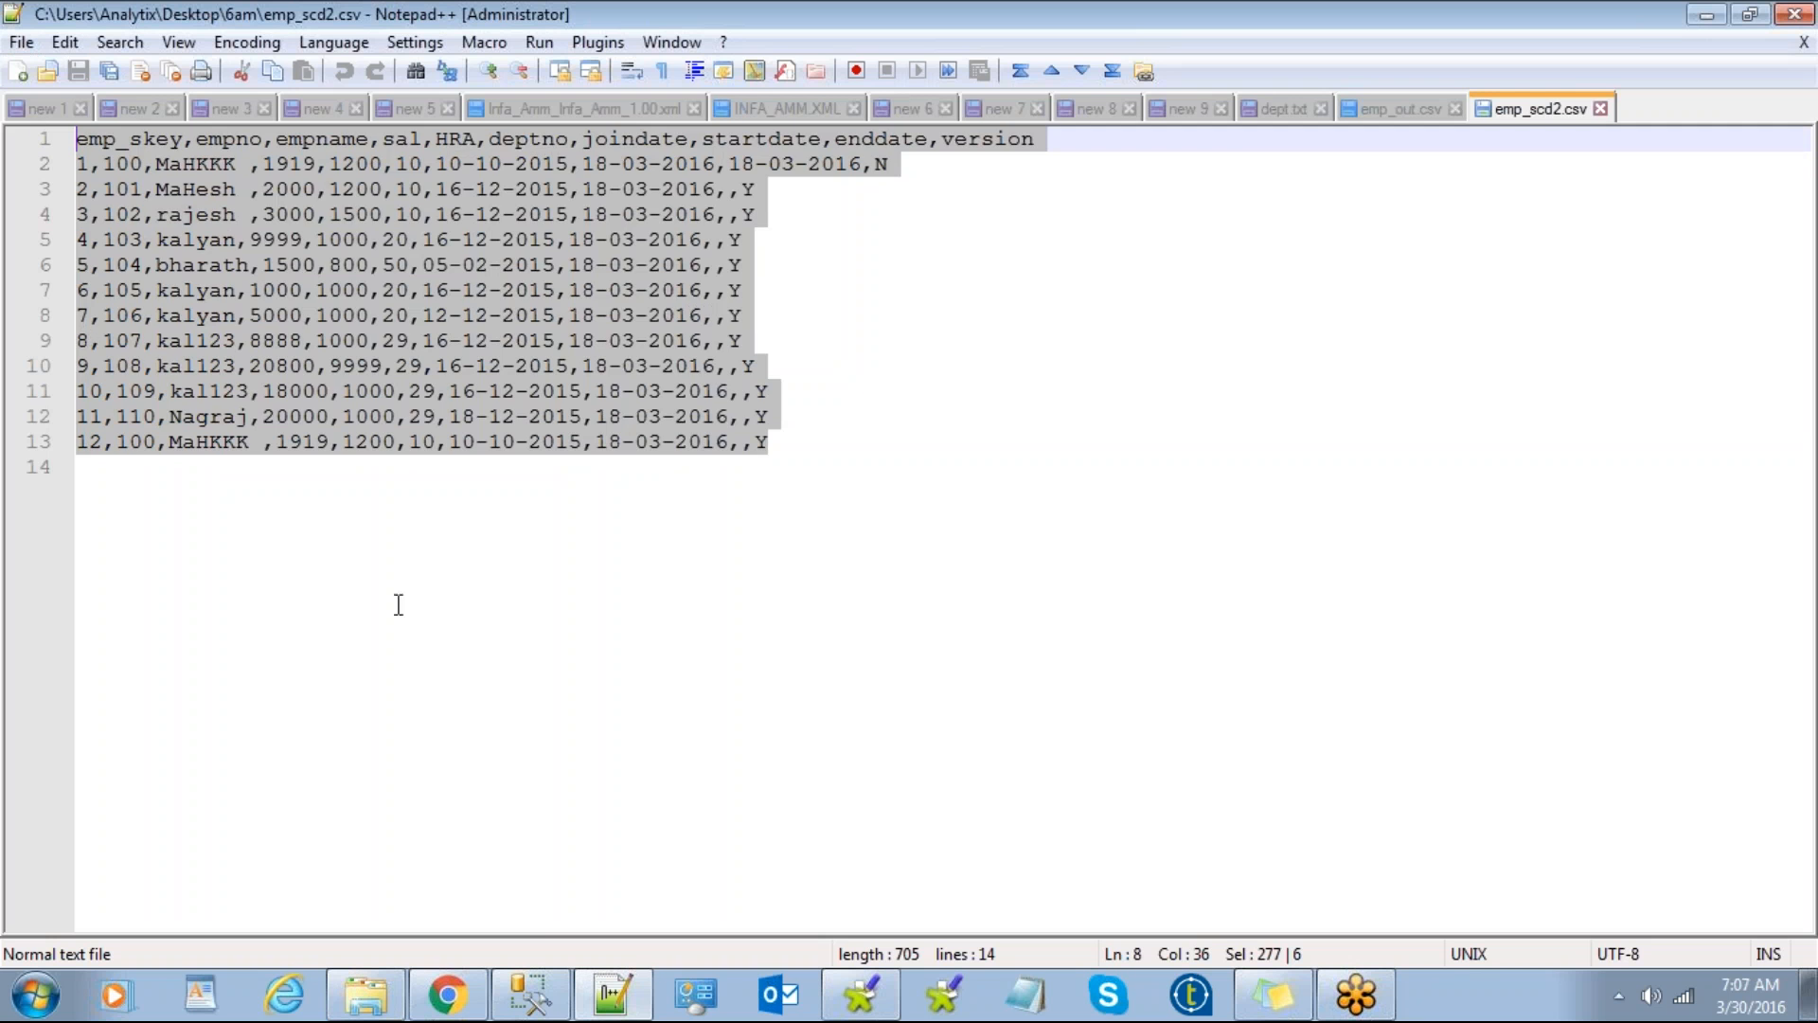
left_click(401, 603)
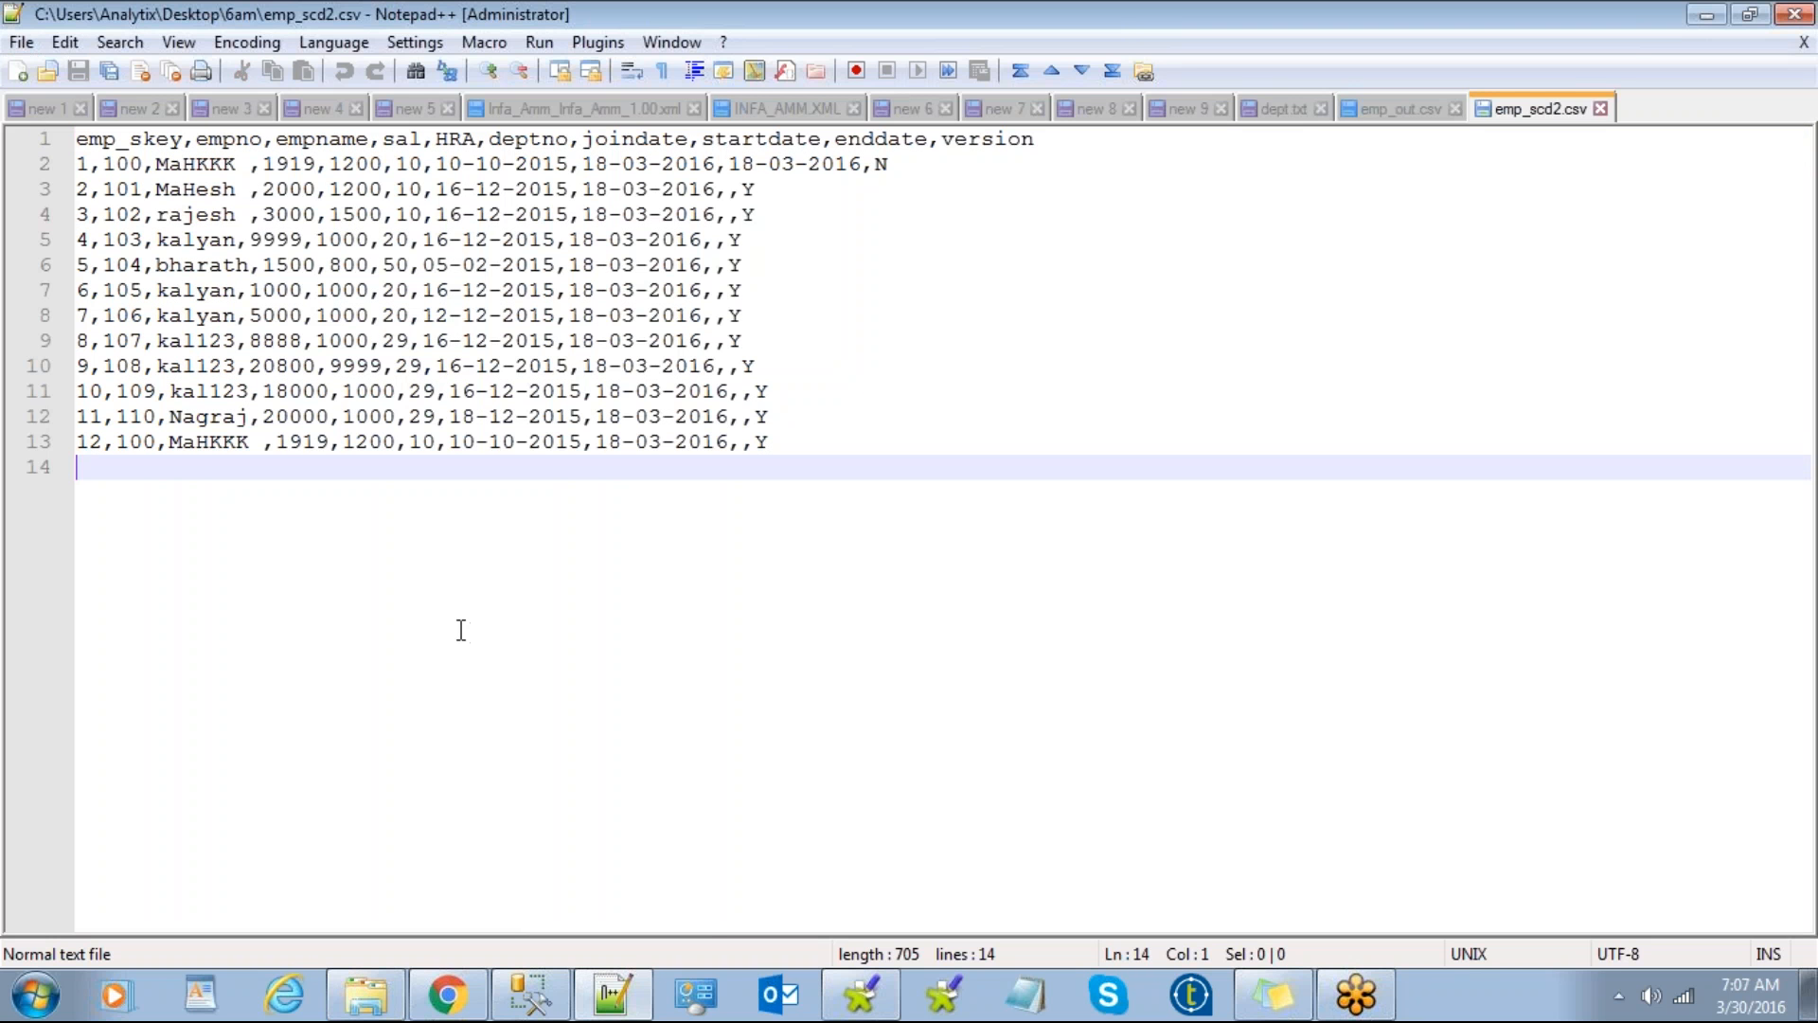
Step: Place the SSMS scd2_emp query results beside the CSV rows to compare them
key("alt+Tab")
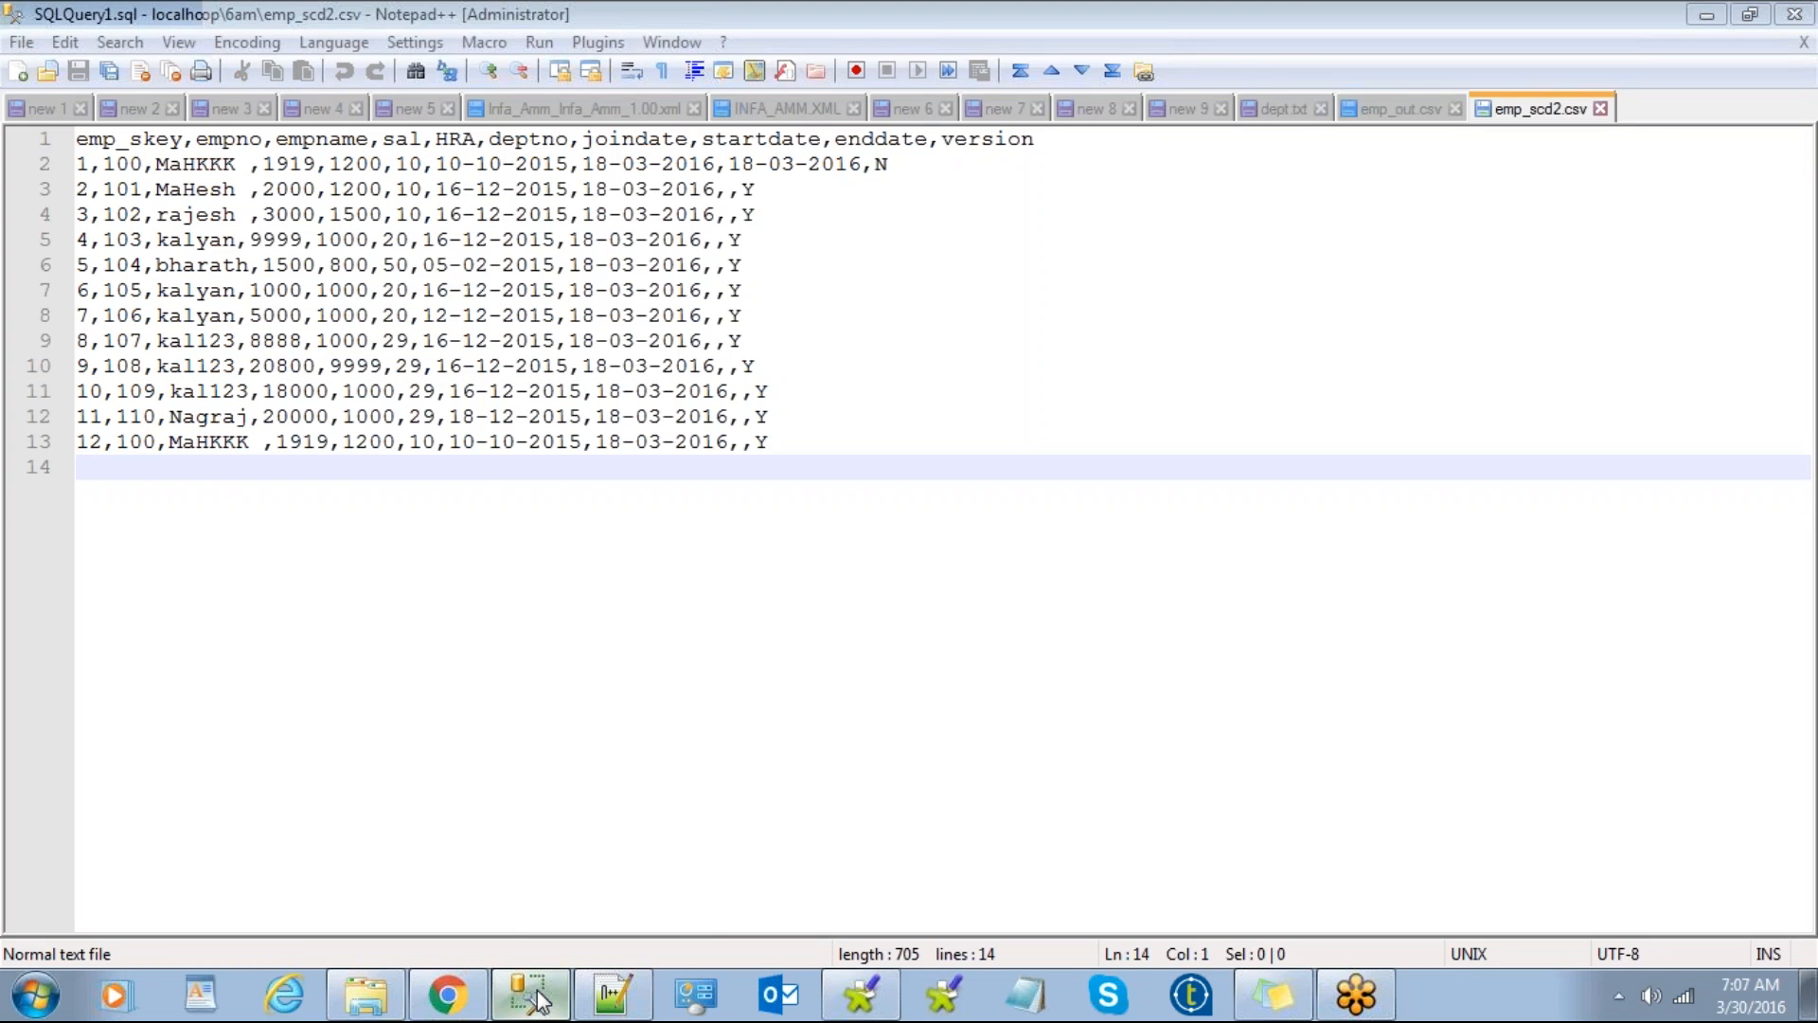
left_click(1749, 15)
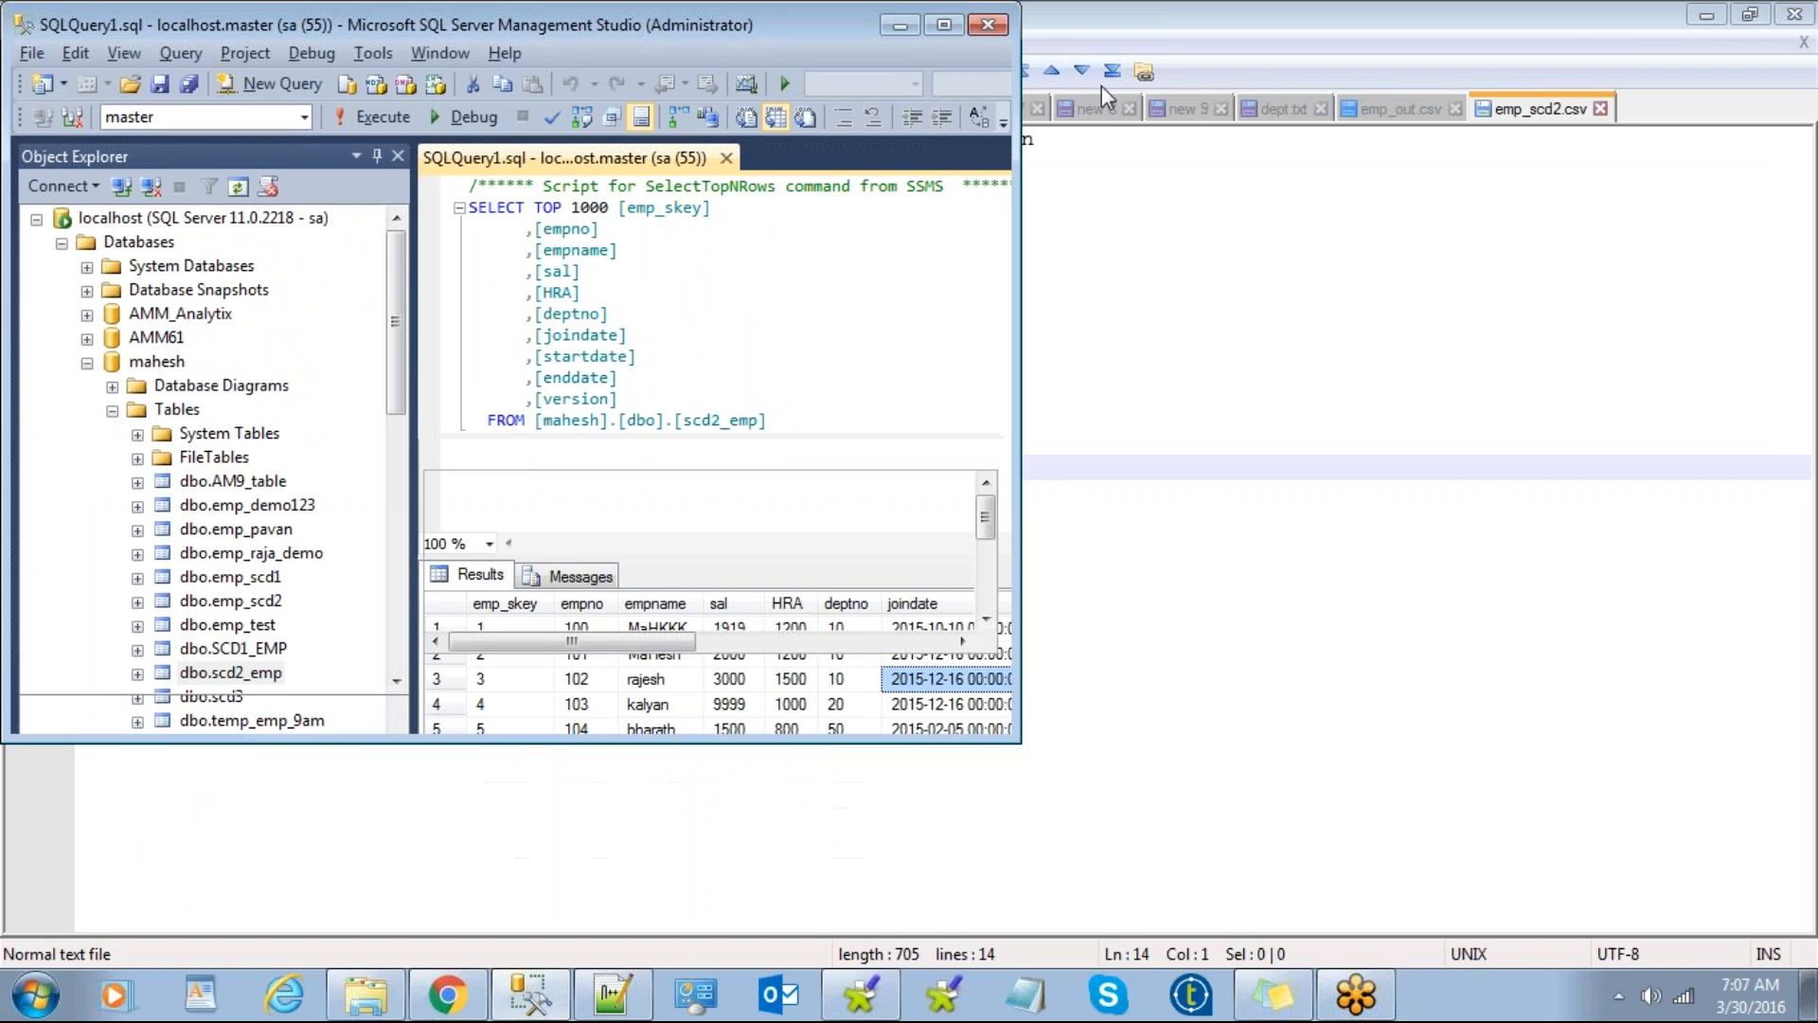
left_click_drag(720, 30, 1534, 2)
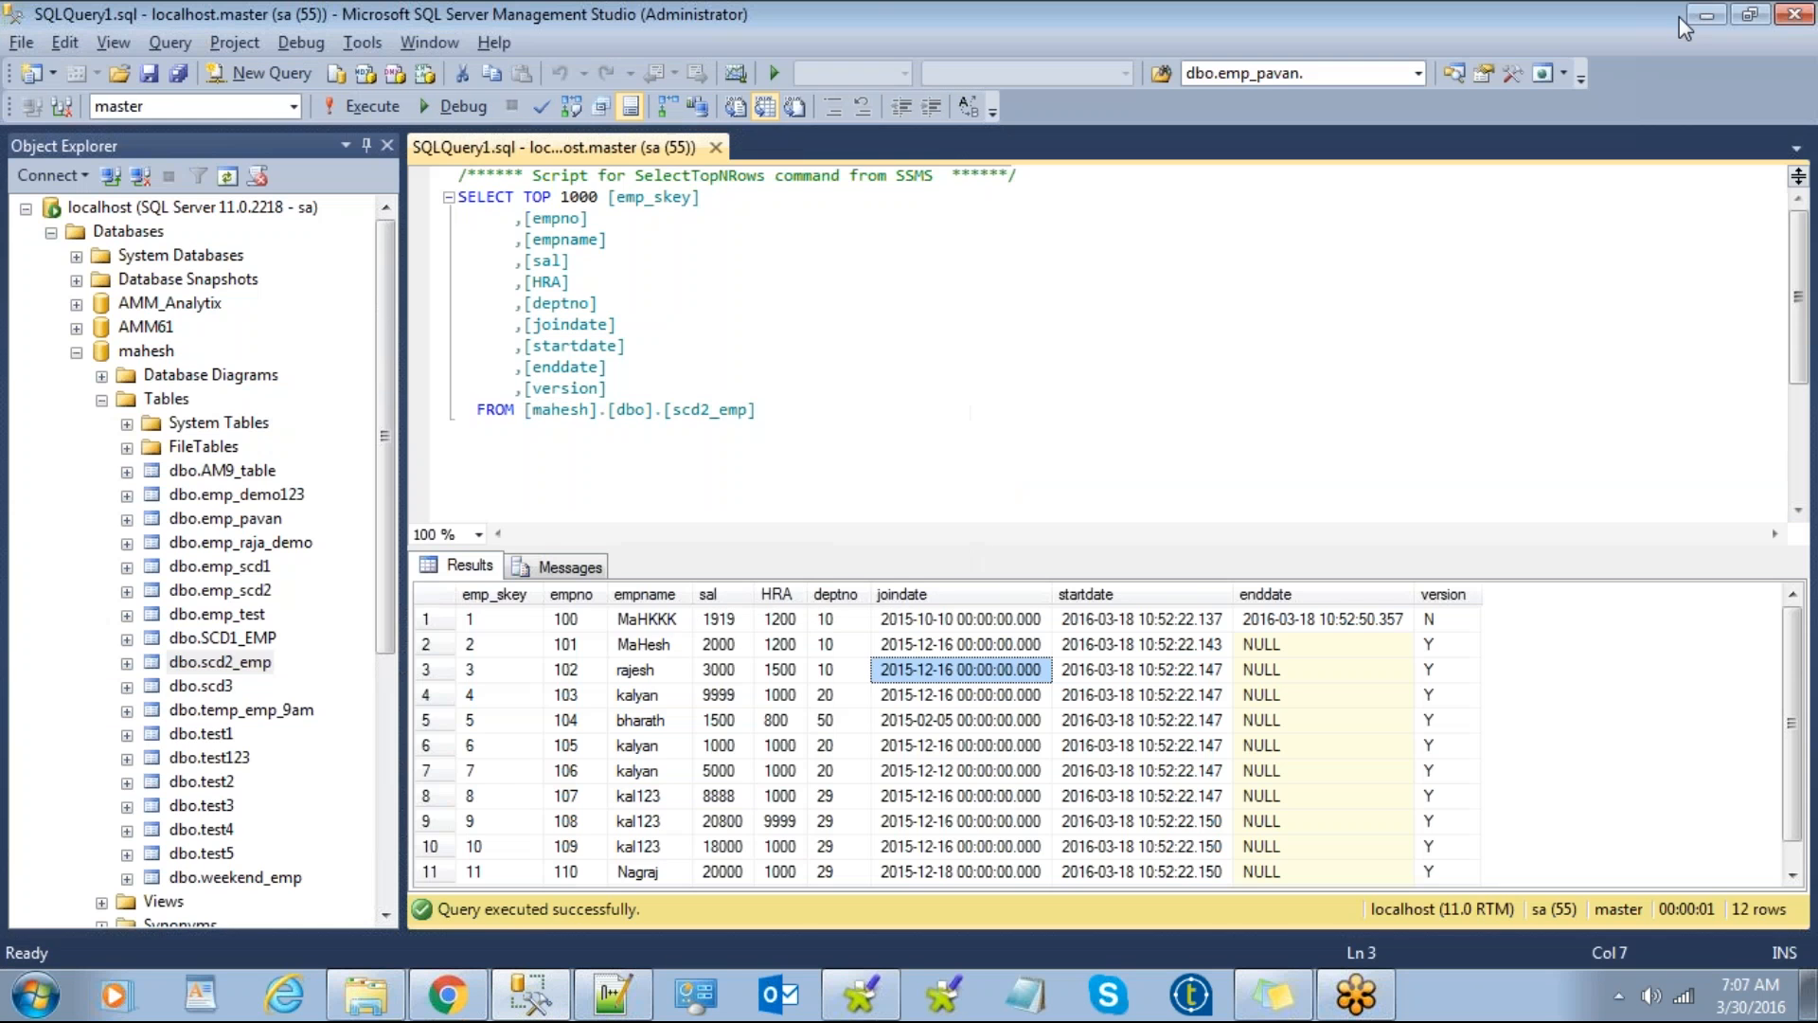
left_click(1749, 15)
left_click_drag(807, 37, 1505, 106)
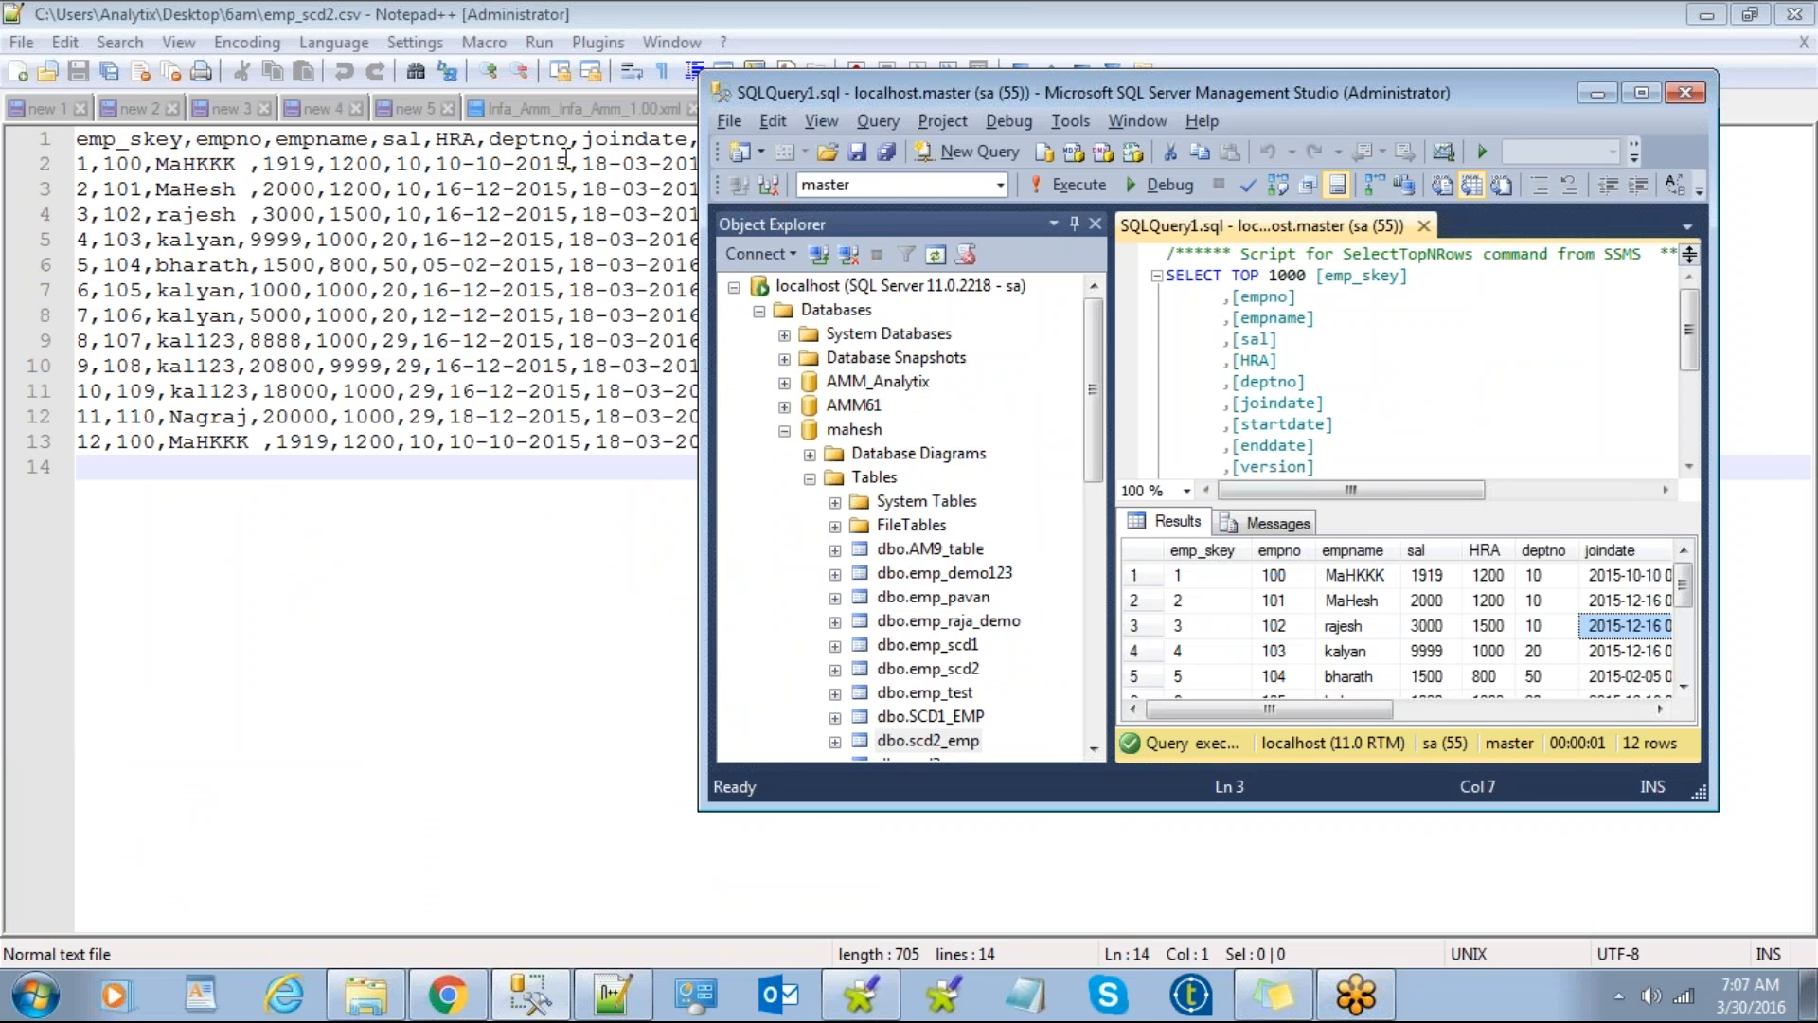
left_click(1577, 95)
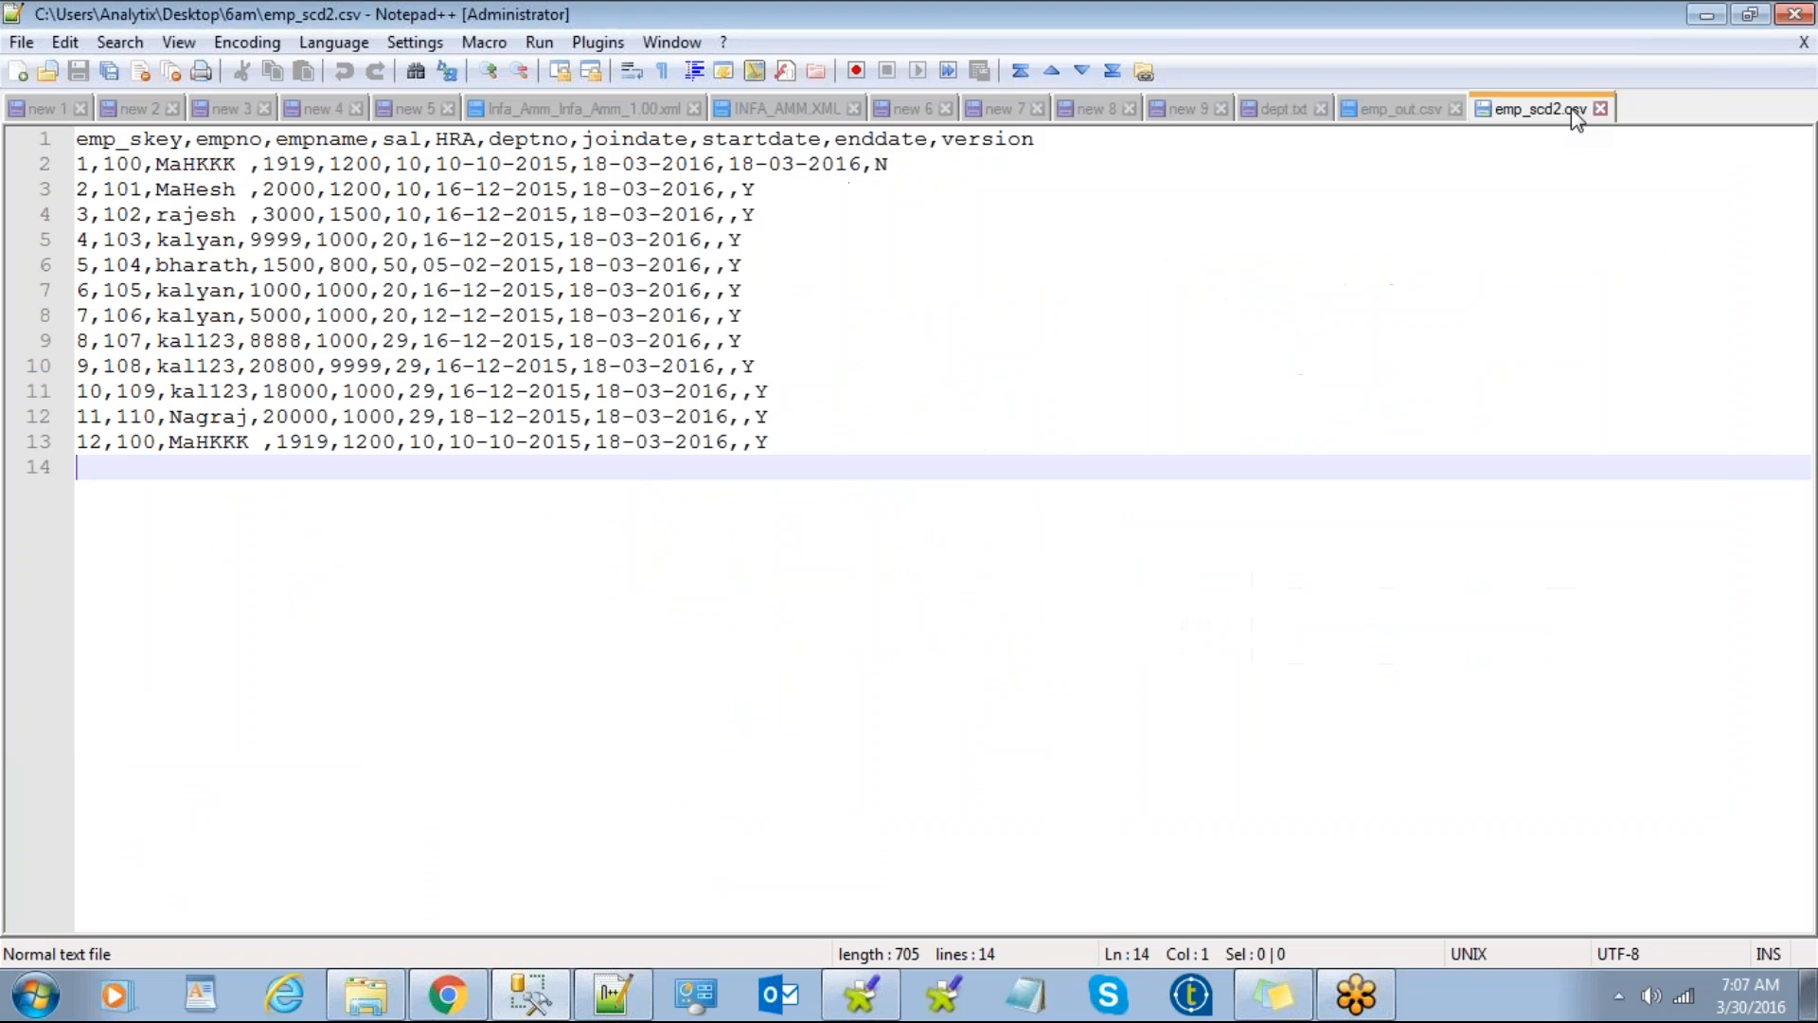
Step: Minimize Notepad++ and the 6am folder to return to Talend
left_click(1706, 15)
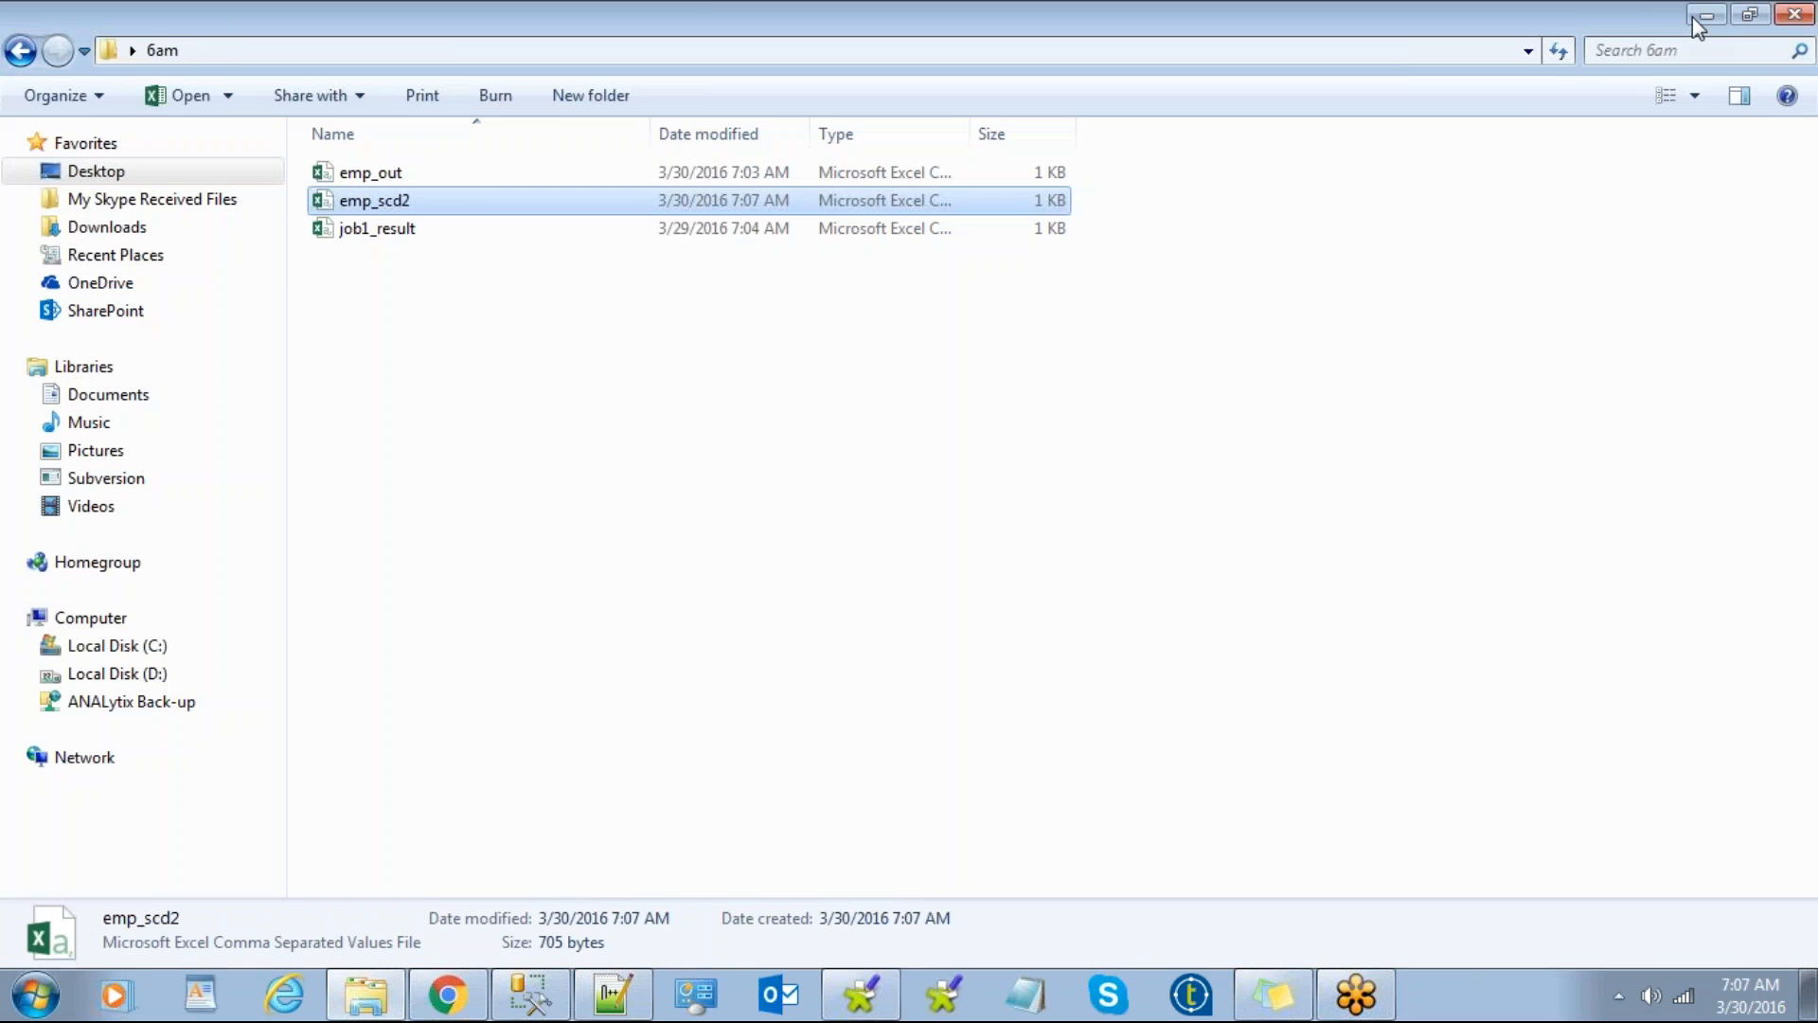
left_click(842, 457)
left_click(1701, 21)
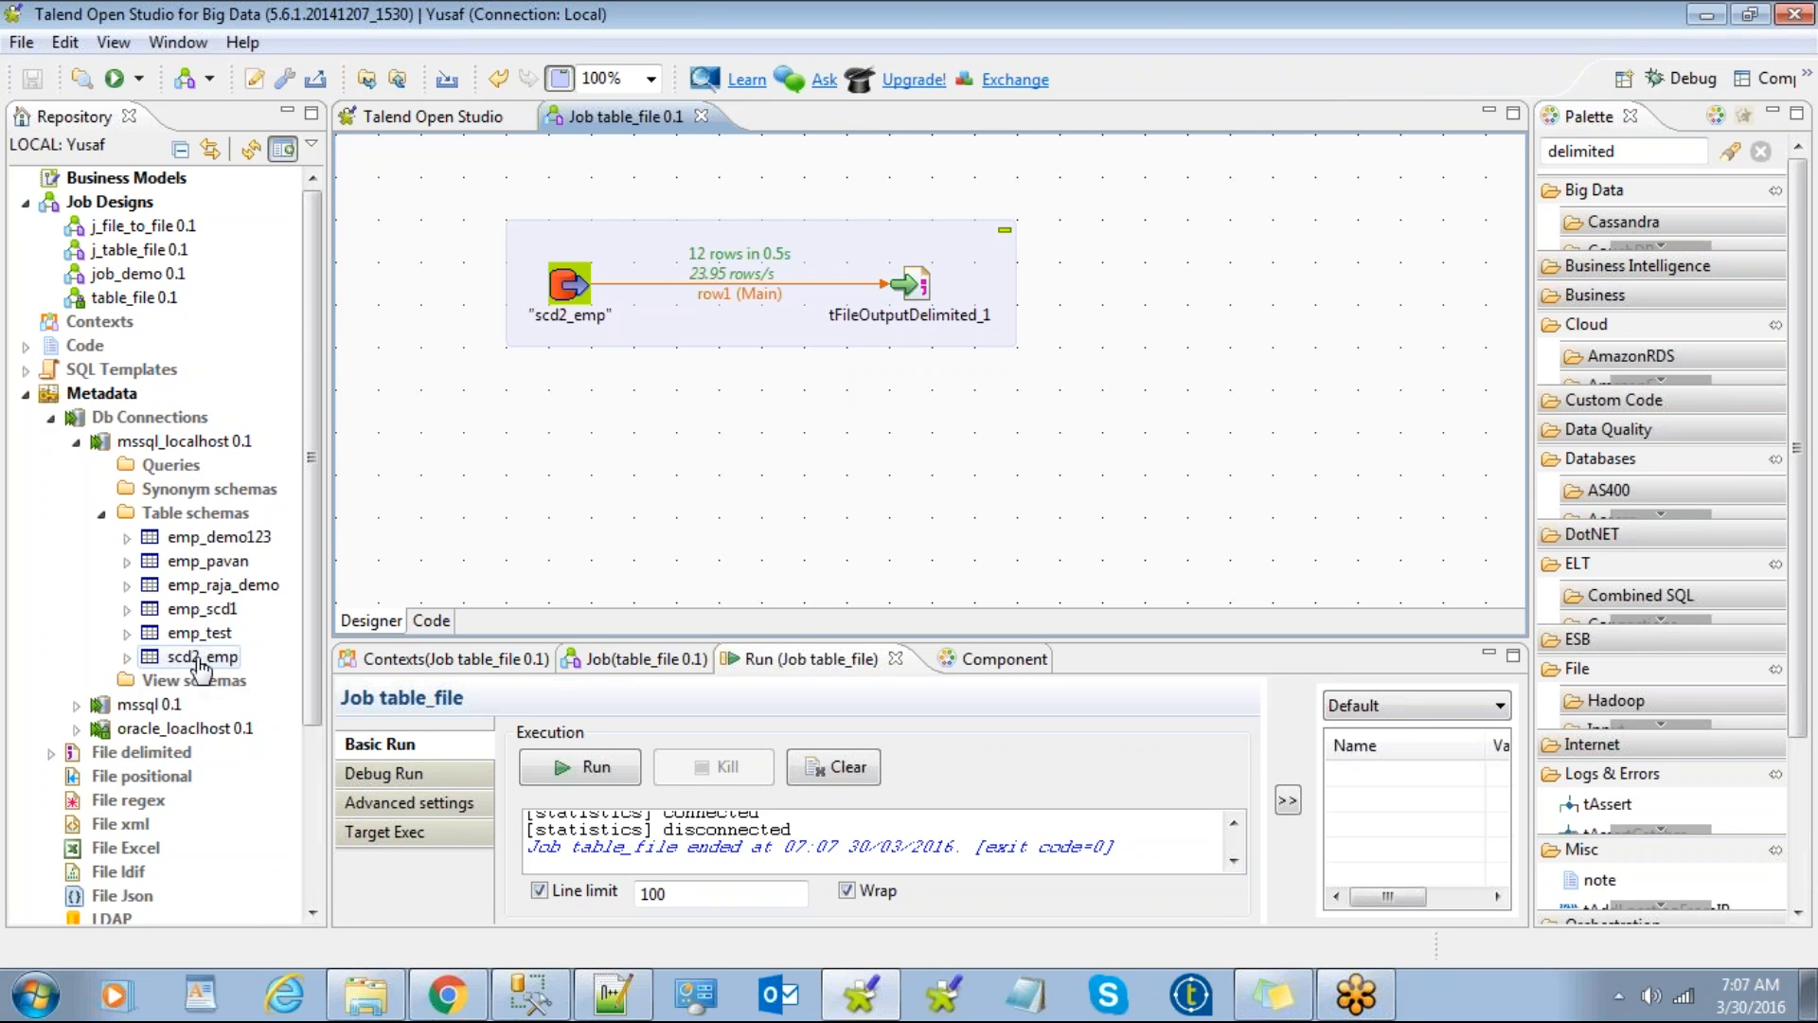
Step: Drop the scd2_emp table schema onto the job as a tMSSqlOutput and move it right
left_click_drag(200, 663, 656, 490)
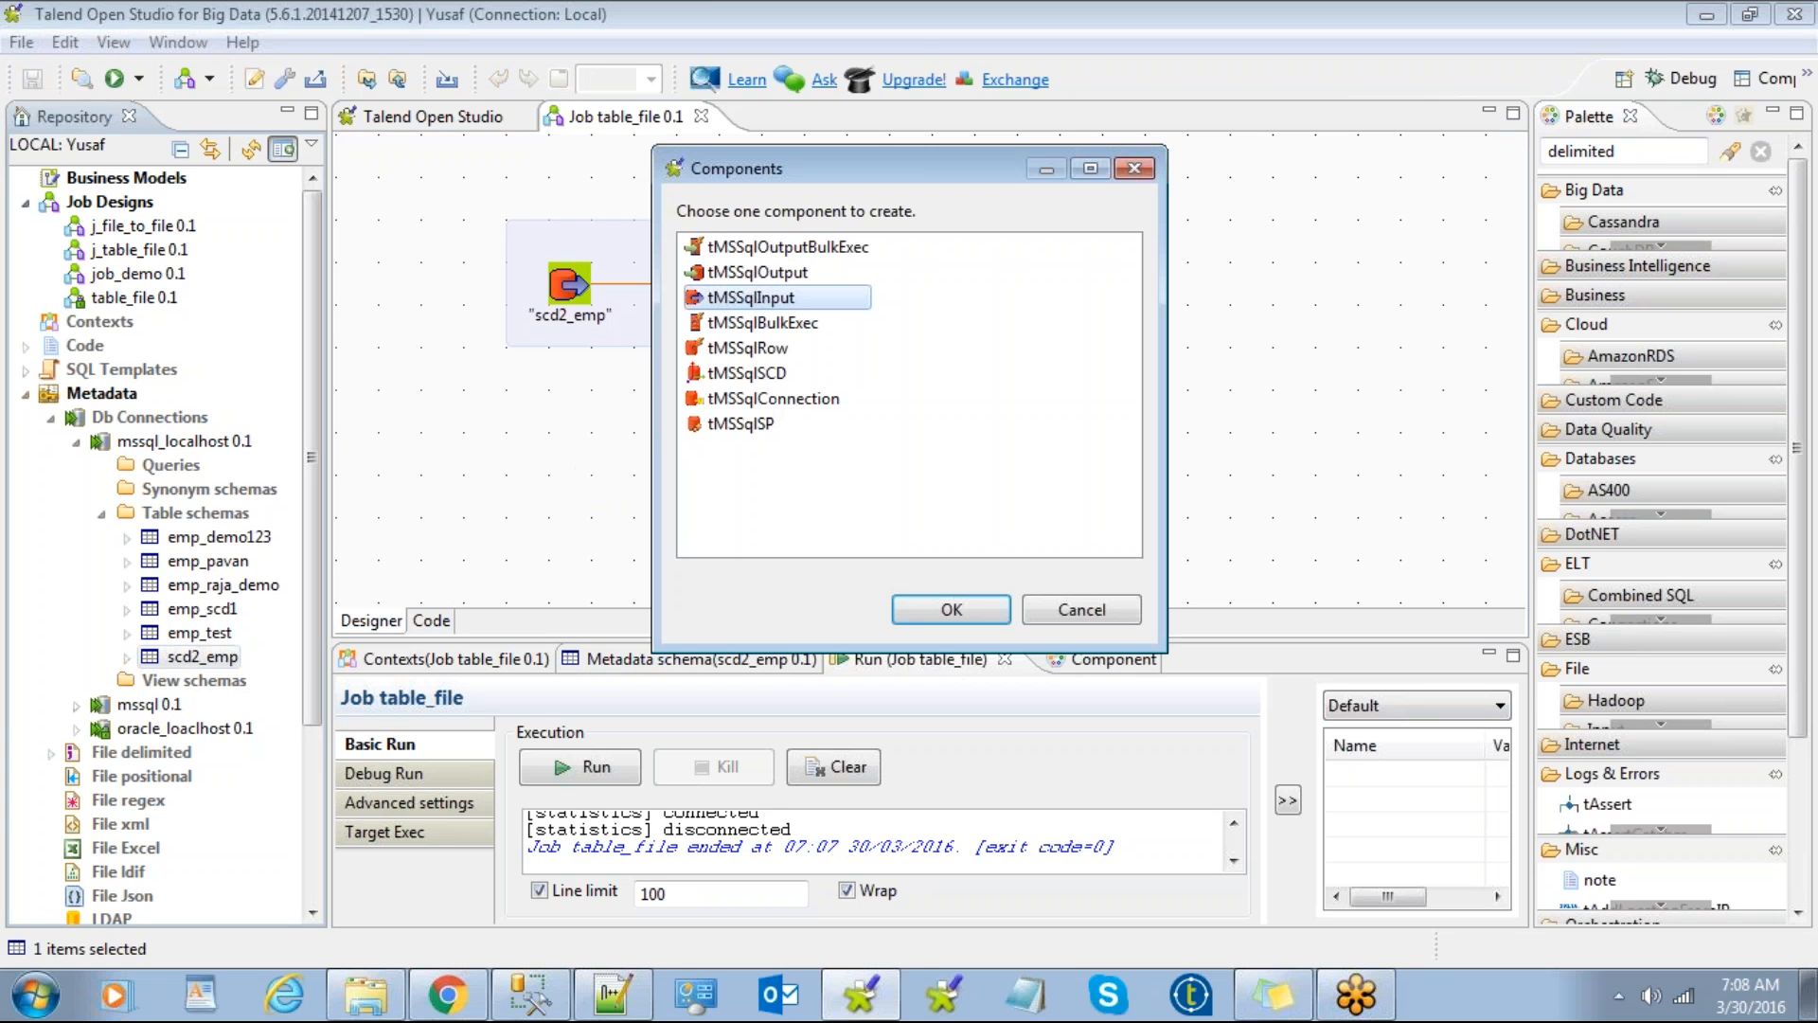
double_click(764, 274)
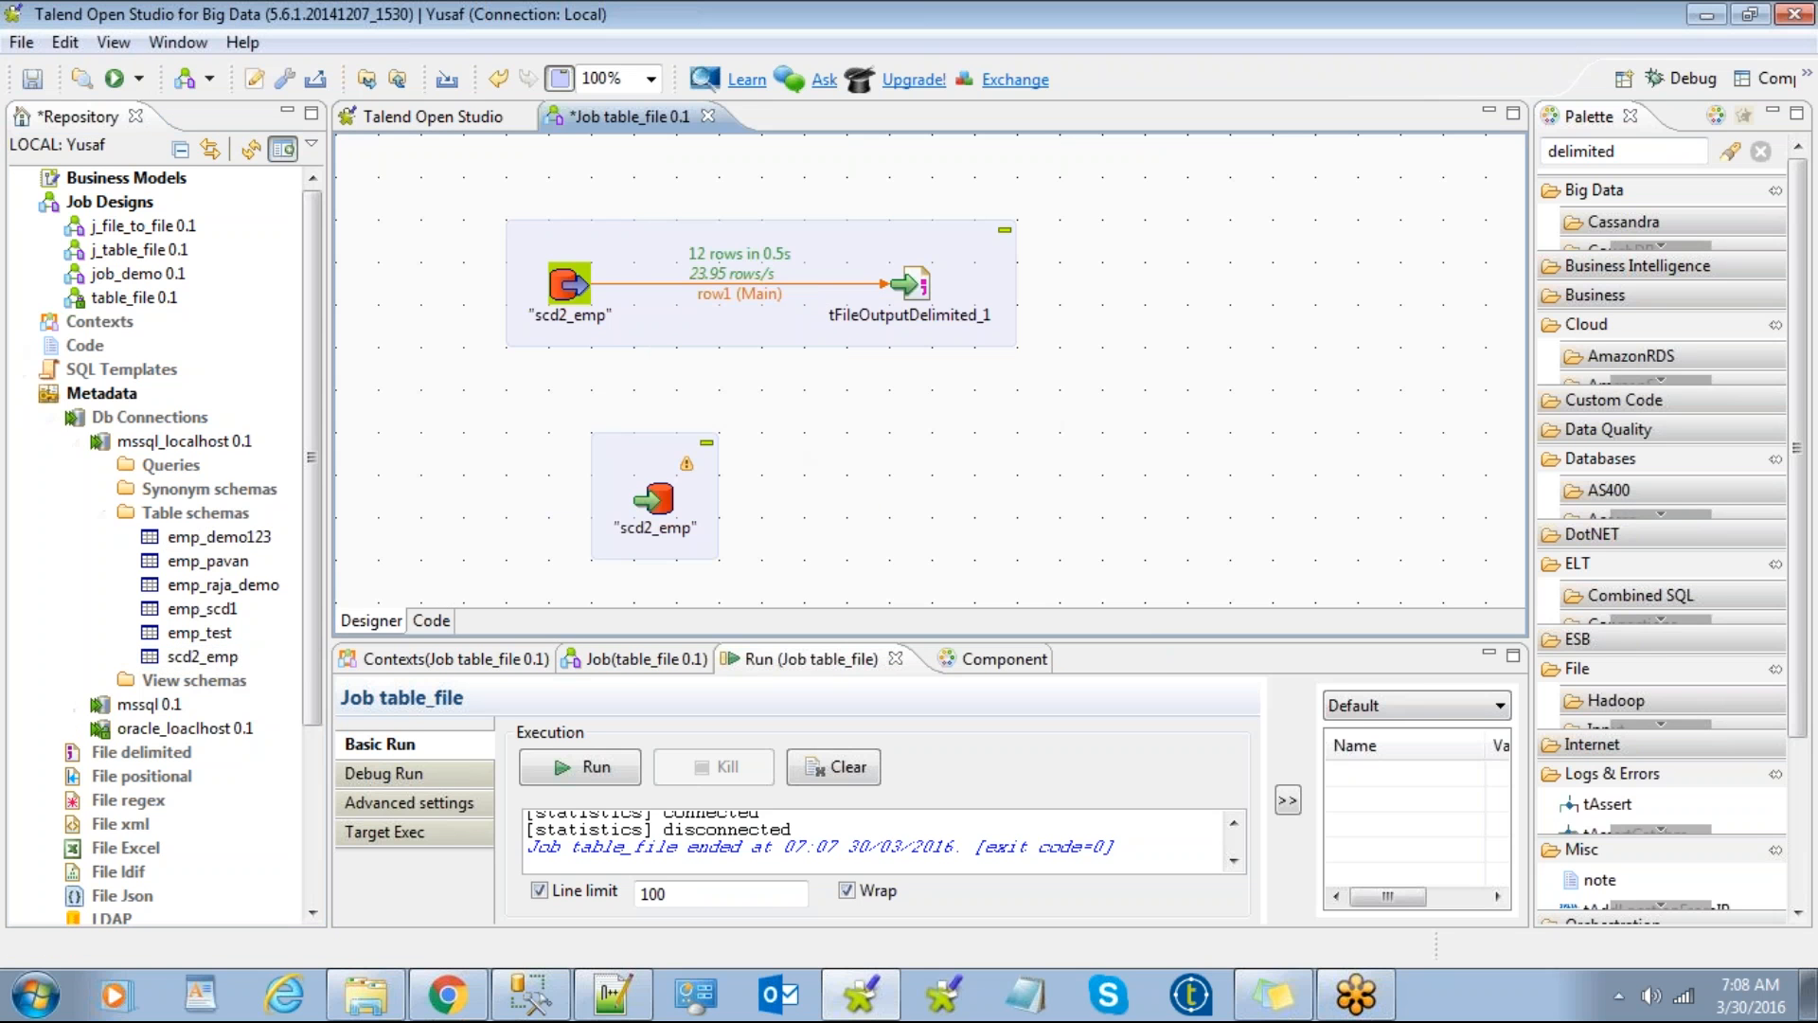
left_click_drag(656, 449, 903, 421)
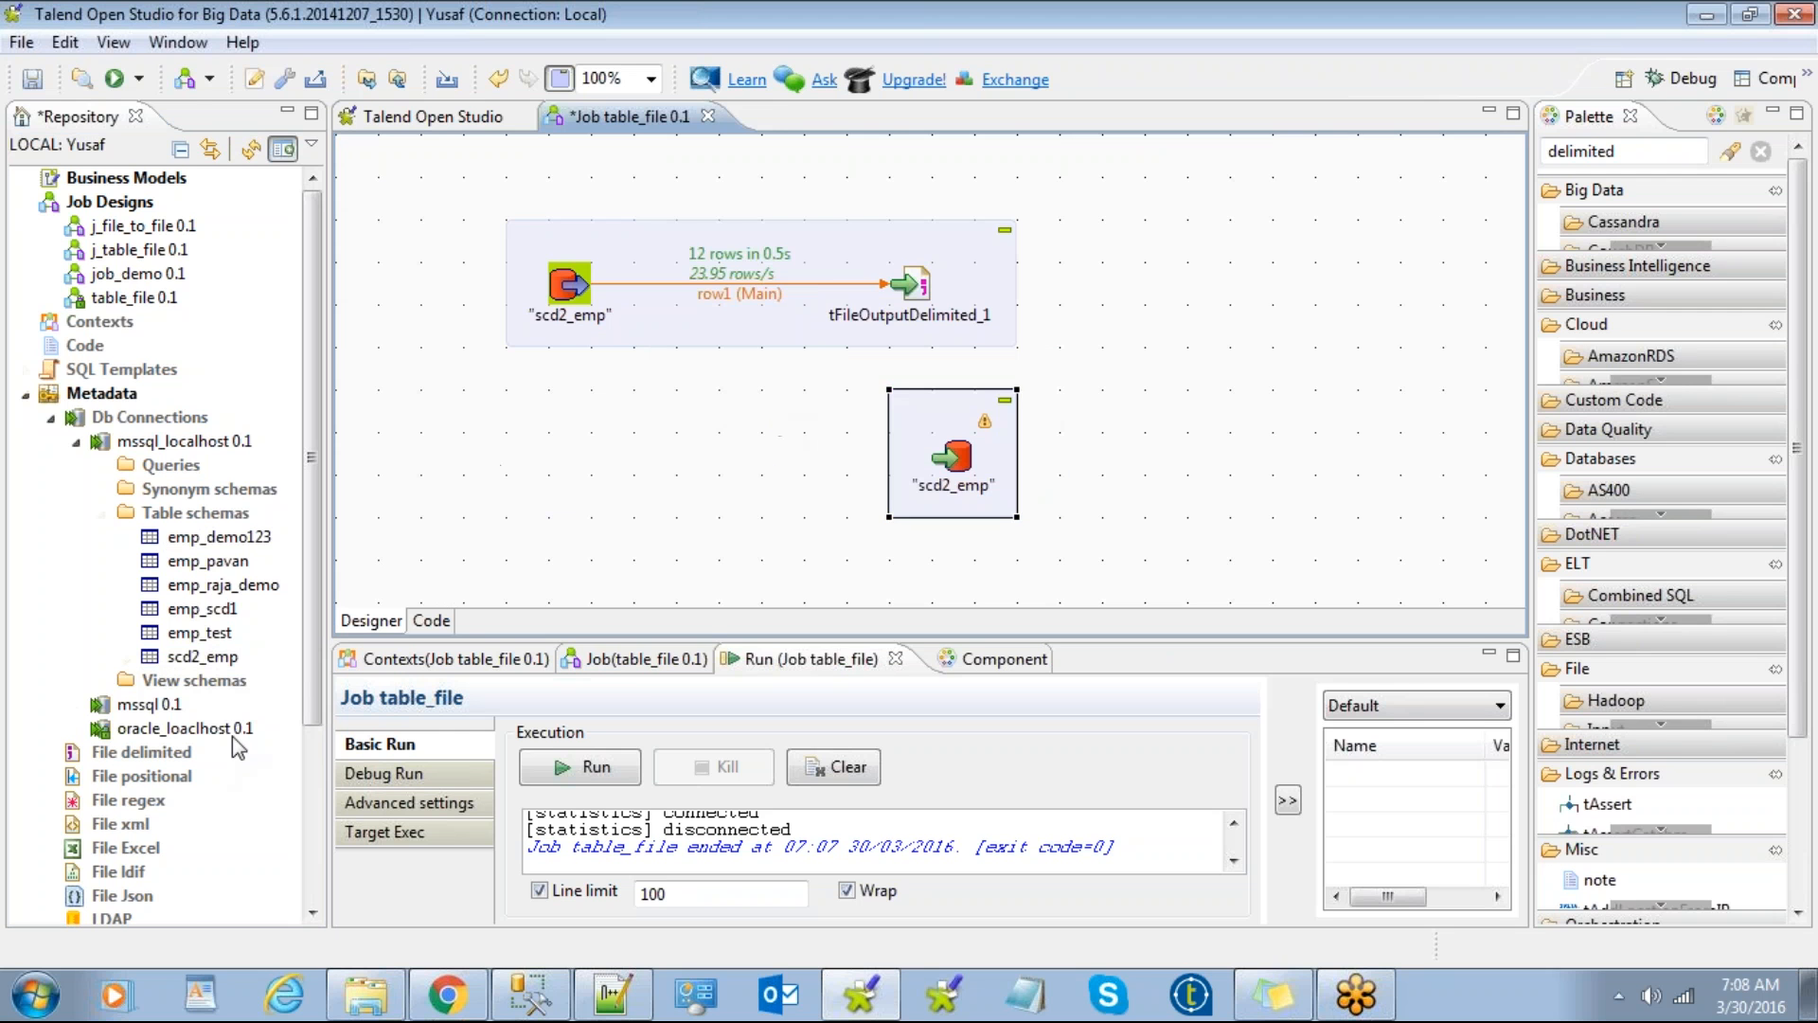
Step: Collapse Table schemas and expand the File delimited metadata group in the Repository
scroll(171, 653, "down", 2)
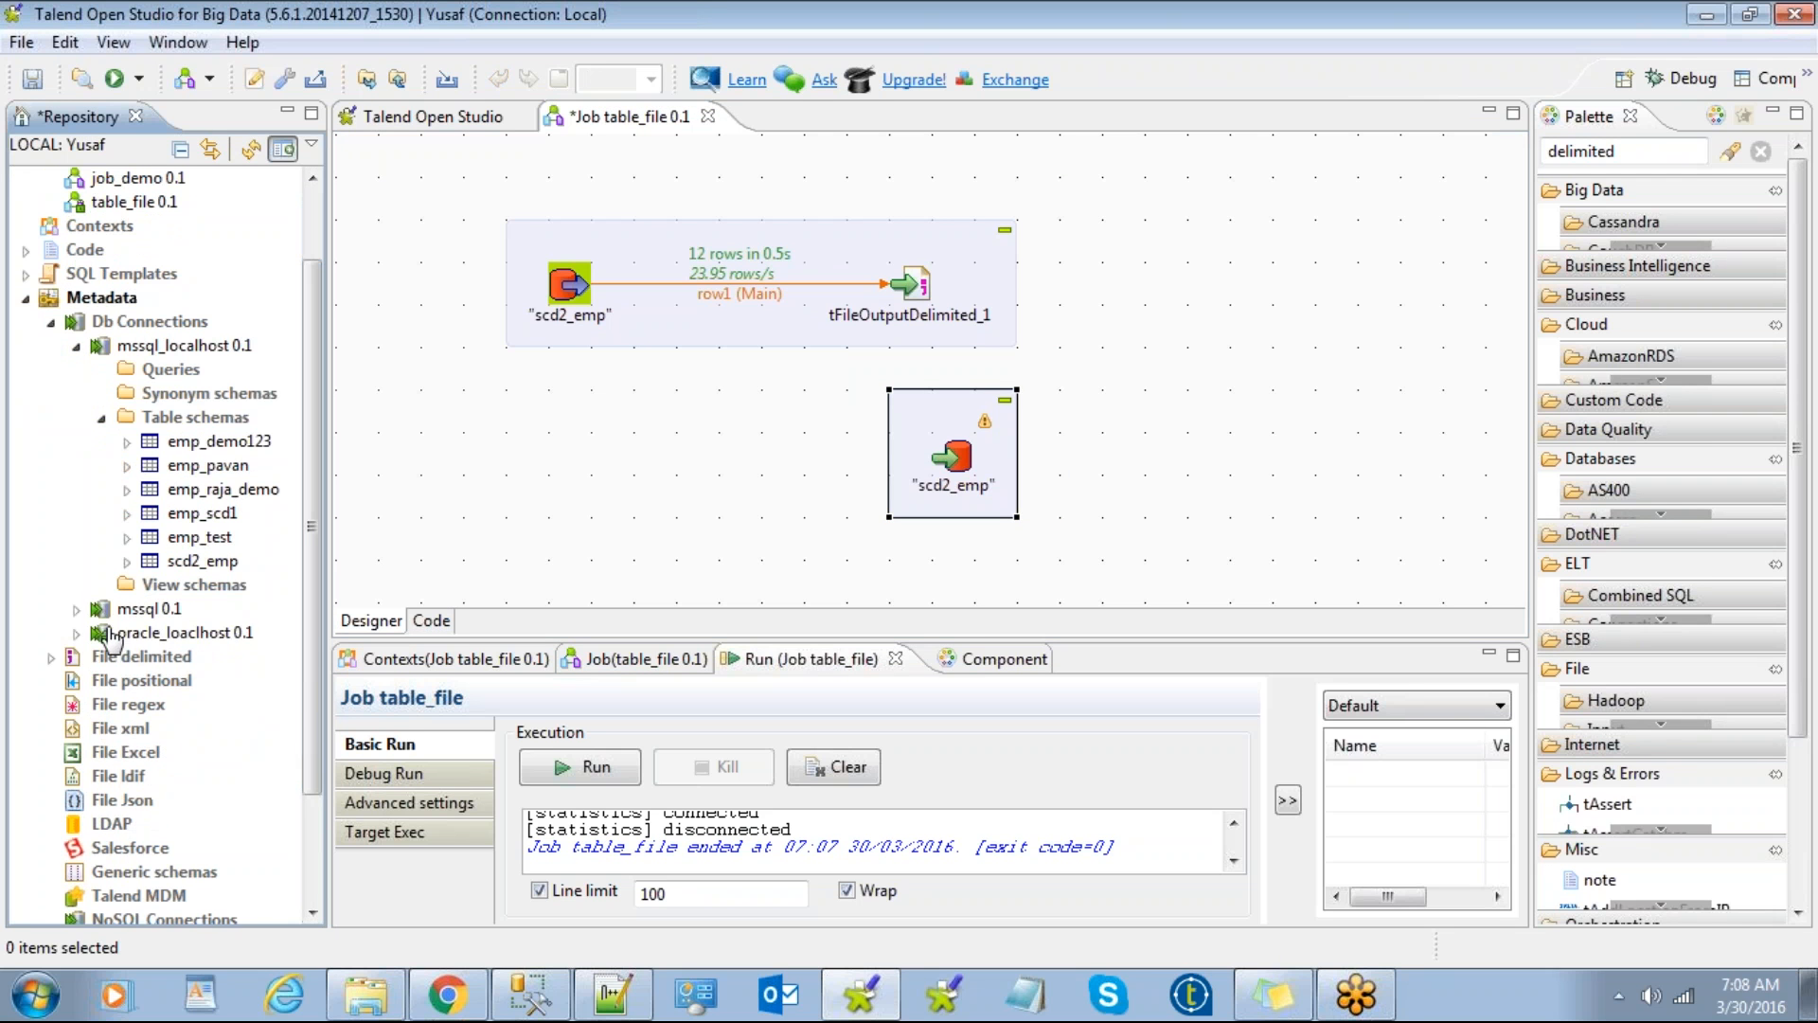
left_click(102, 417)
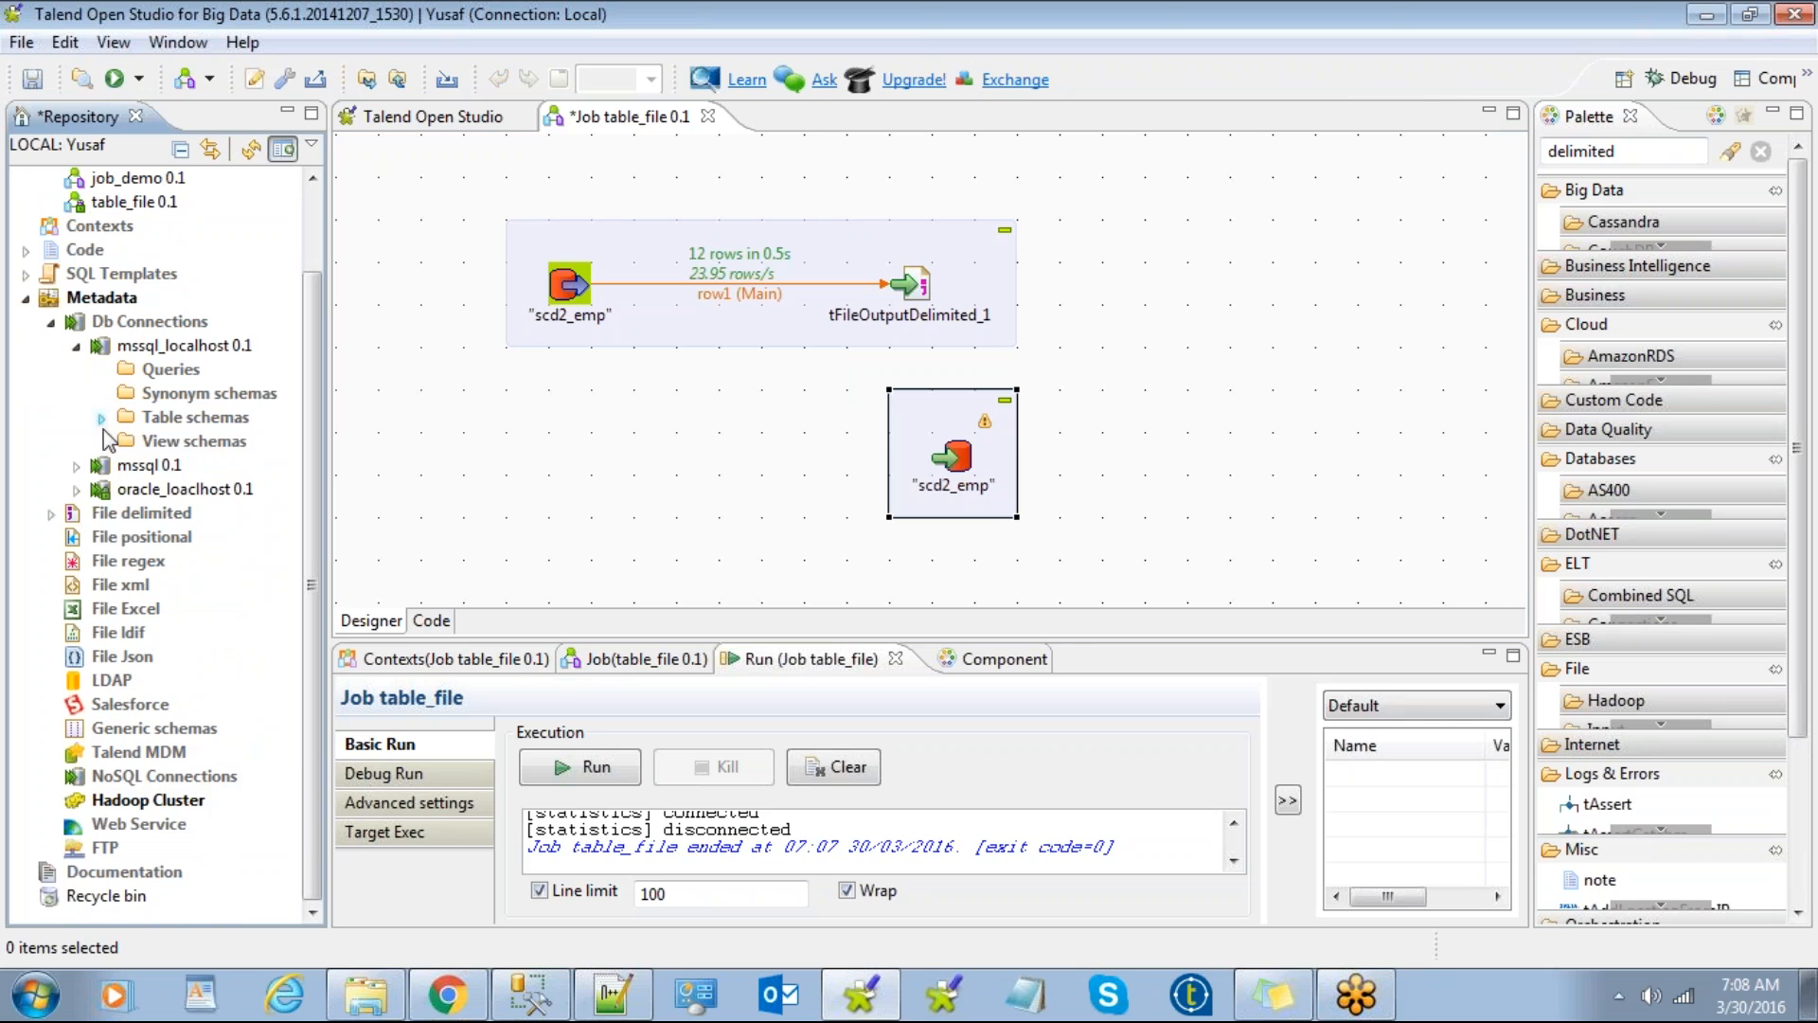
left_click(51, 512)
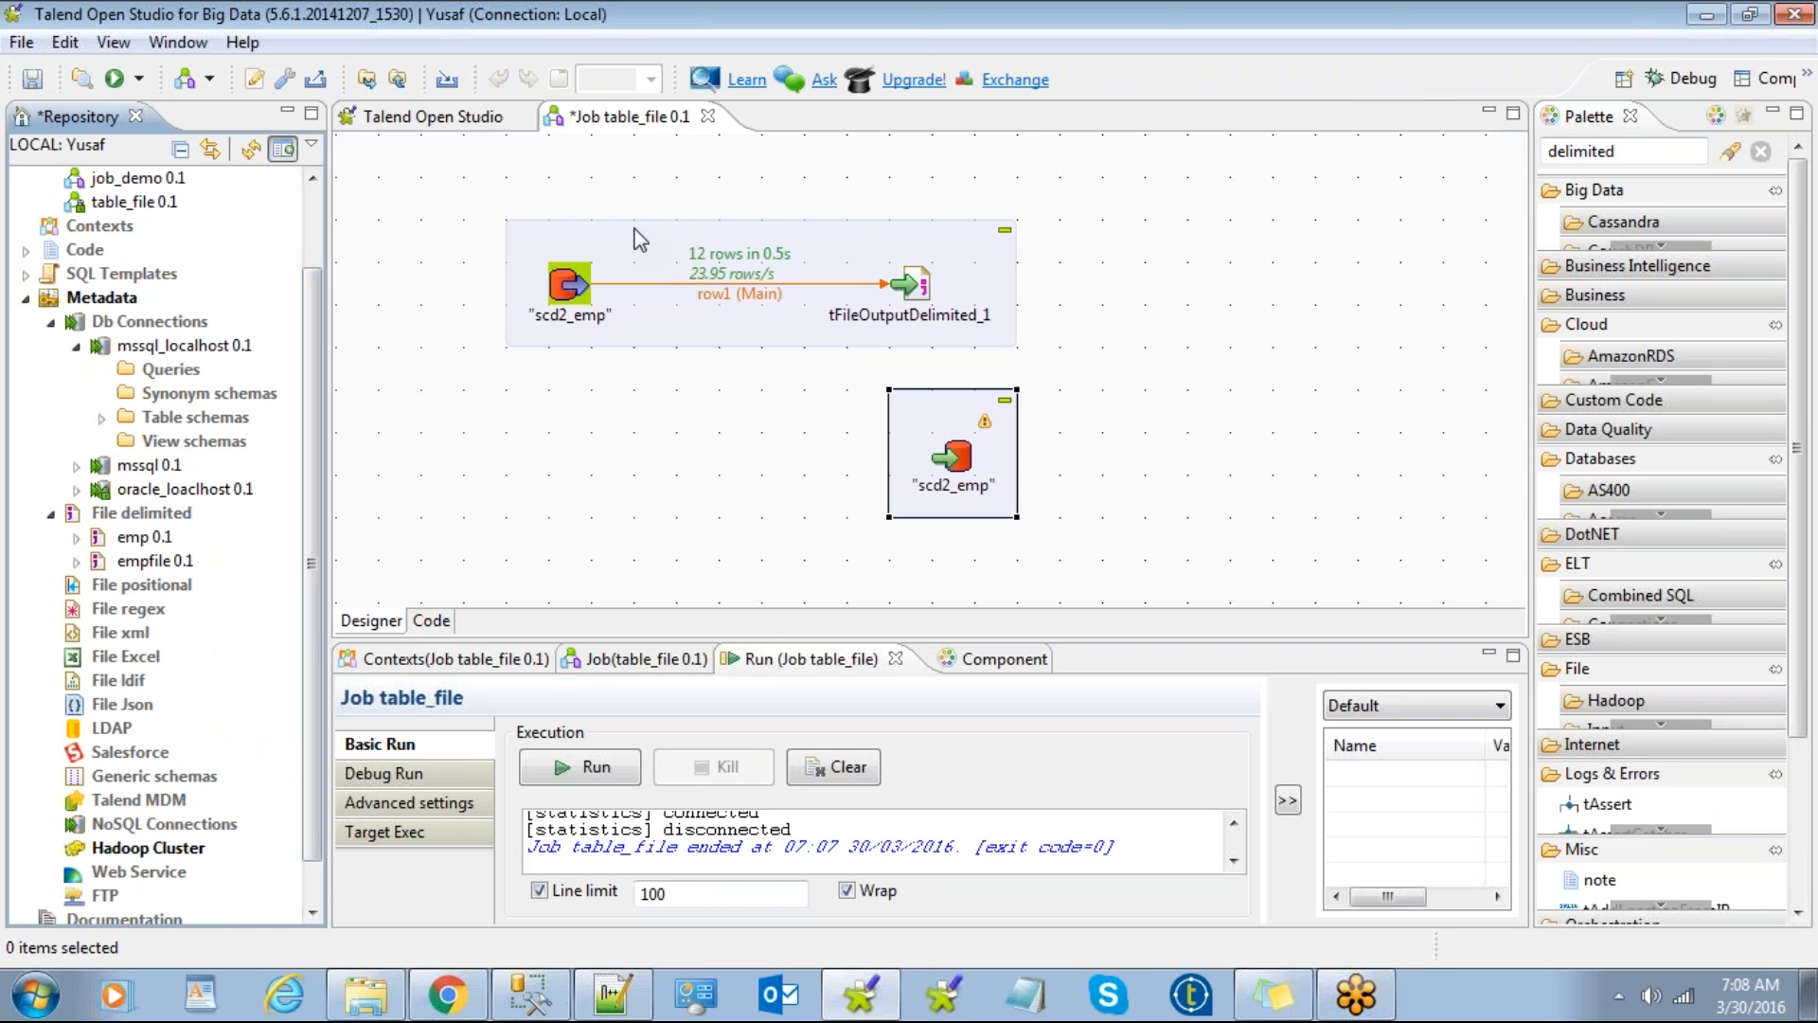
left_click_drag(629, 258, 610, 196)
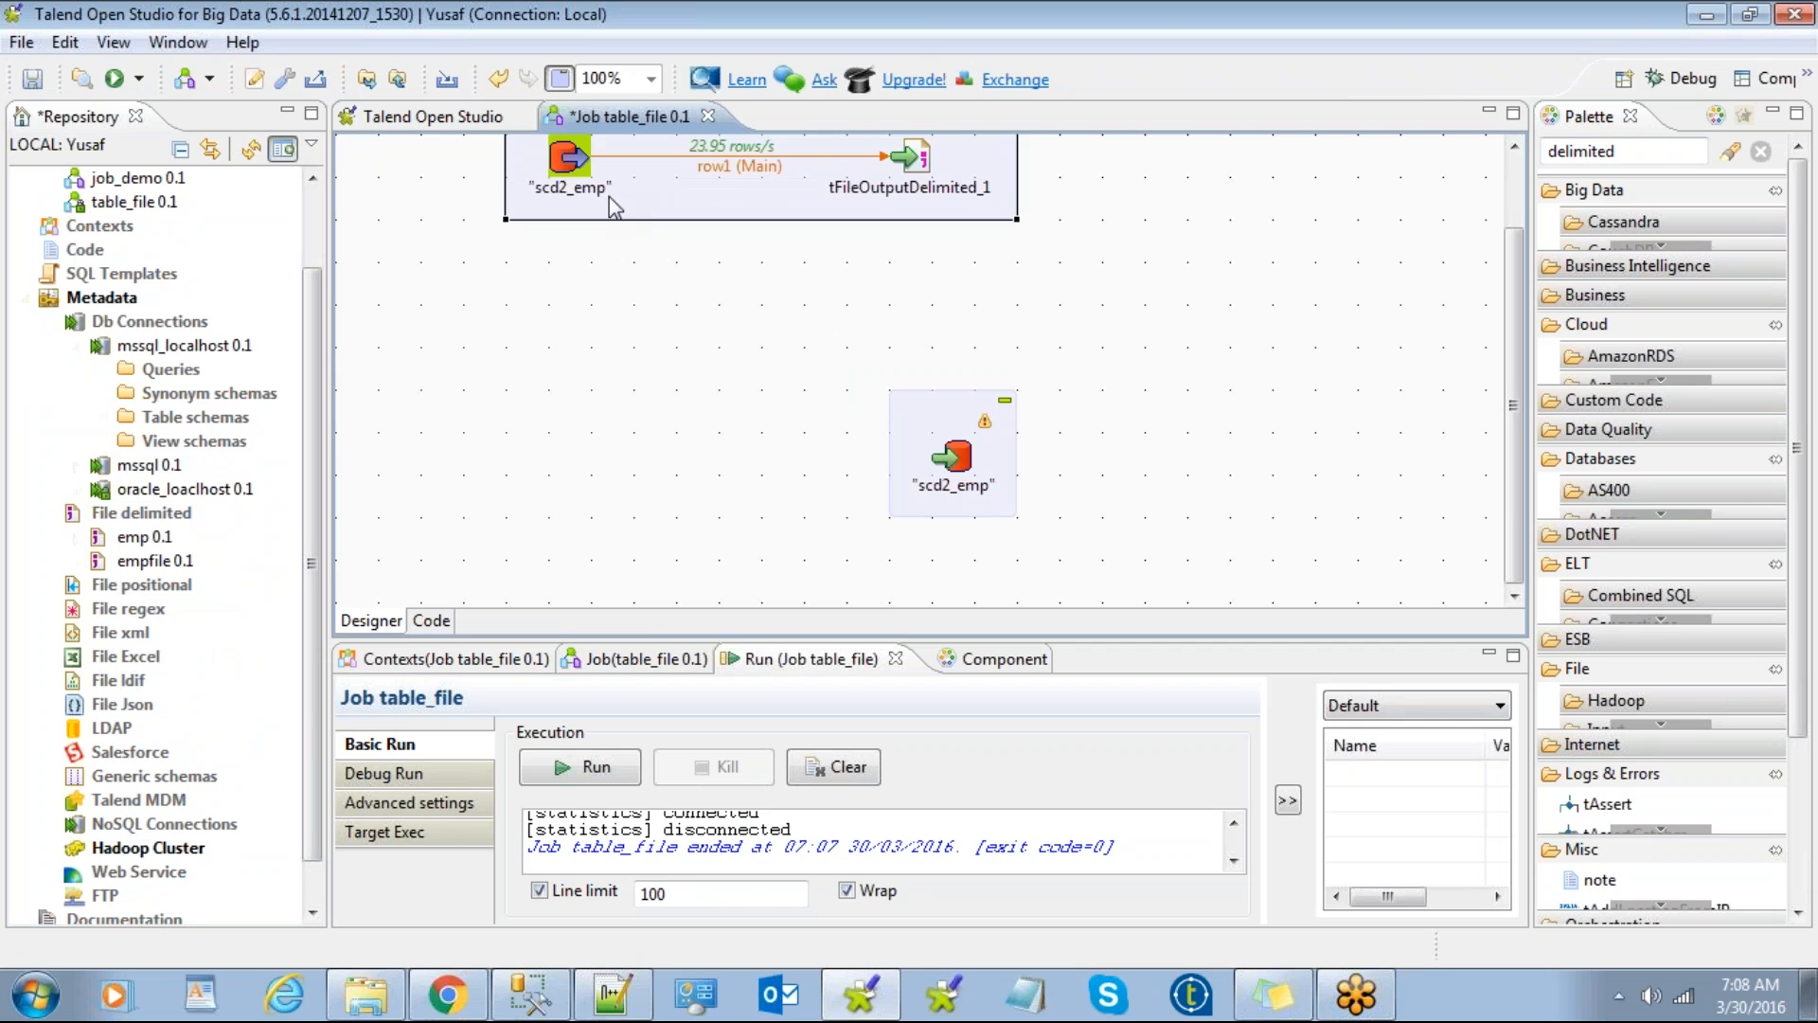
Step: Deactivate the upper export subjob and check emp_scd2 in the 6am folder
right_click(569, 157)
left_click(670, 502)
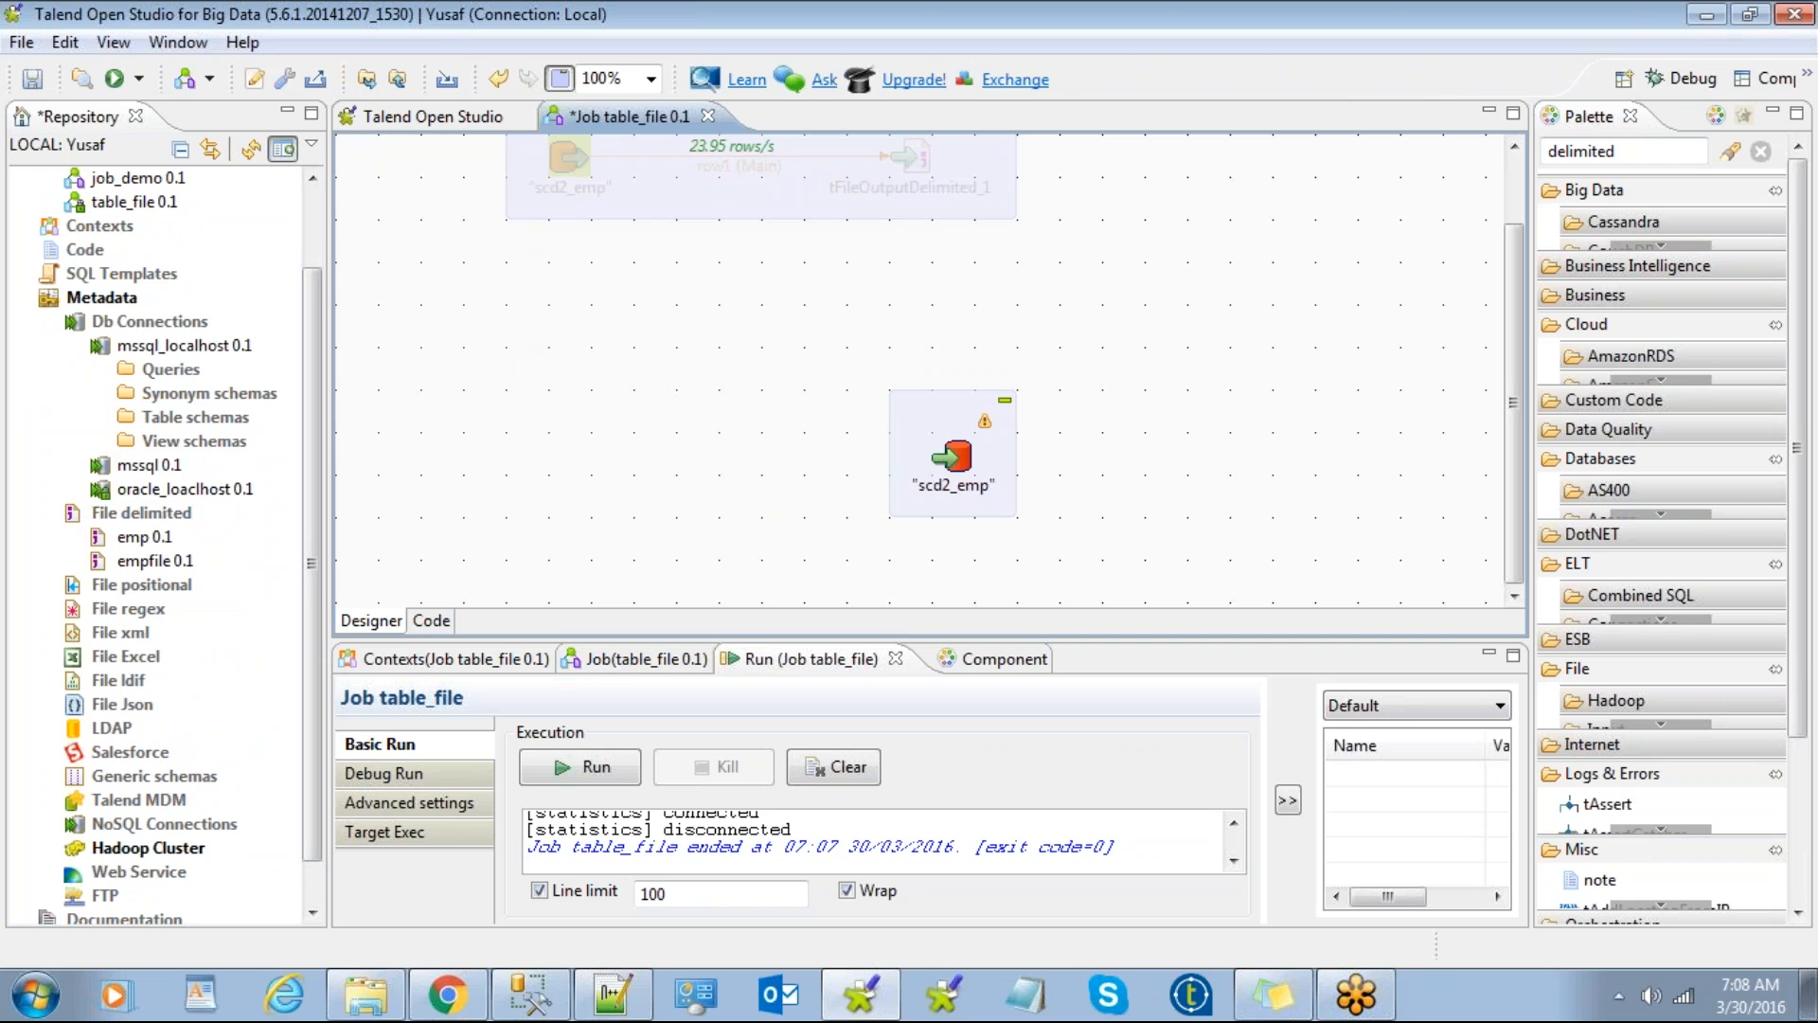
left_click(142, 513)
left_click(366, 994)
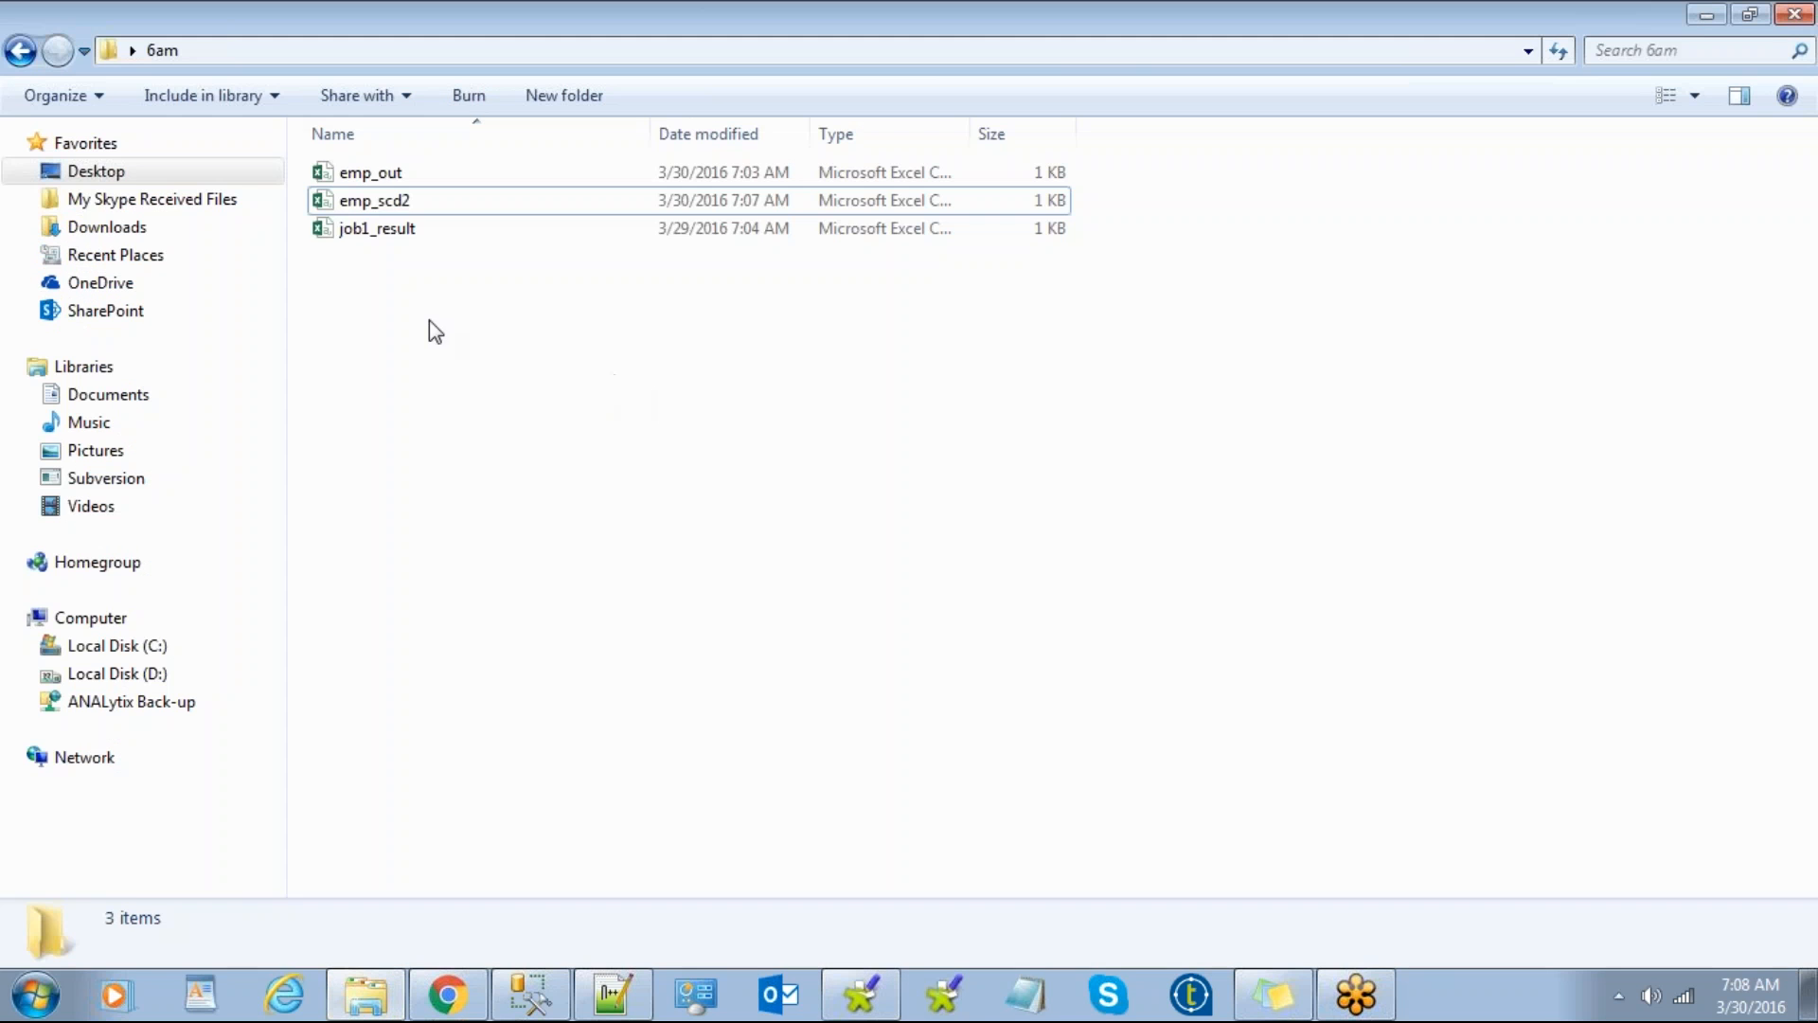
left_click(417, 203)
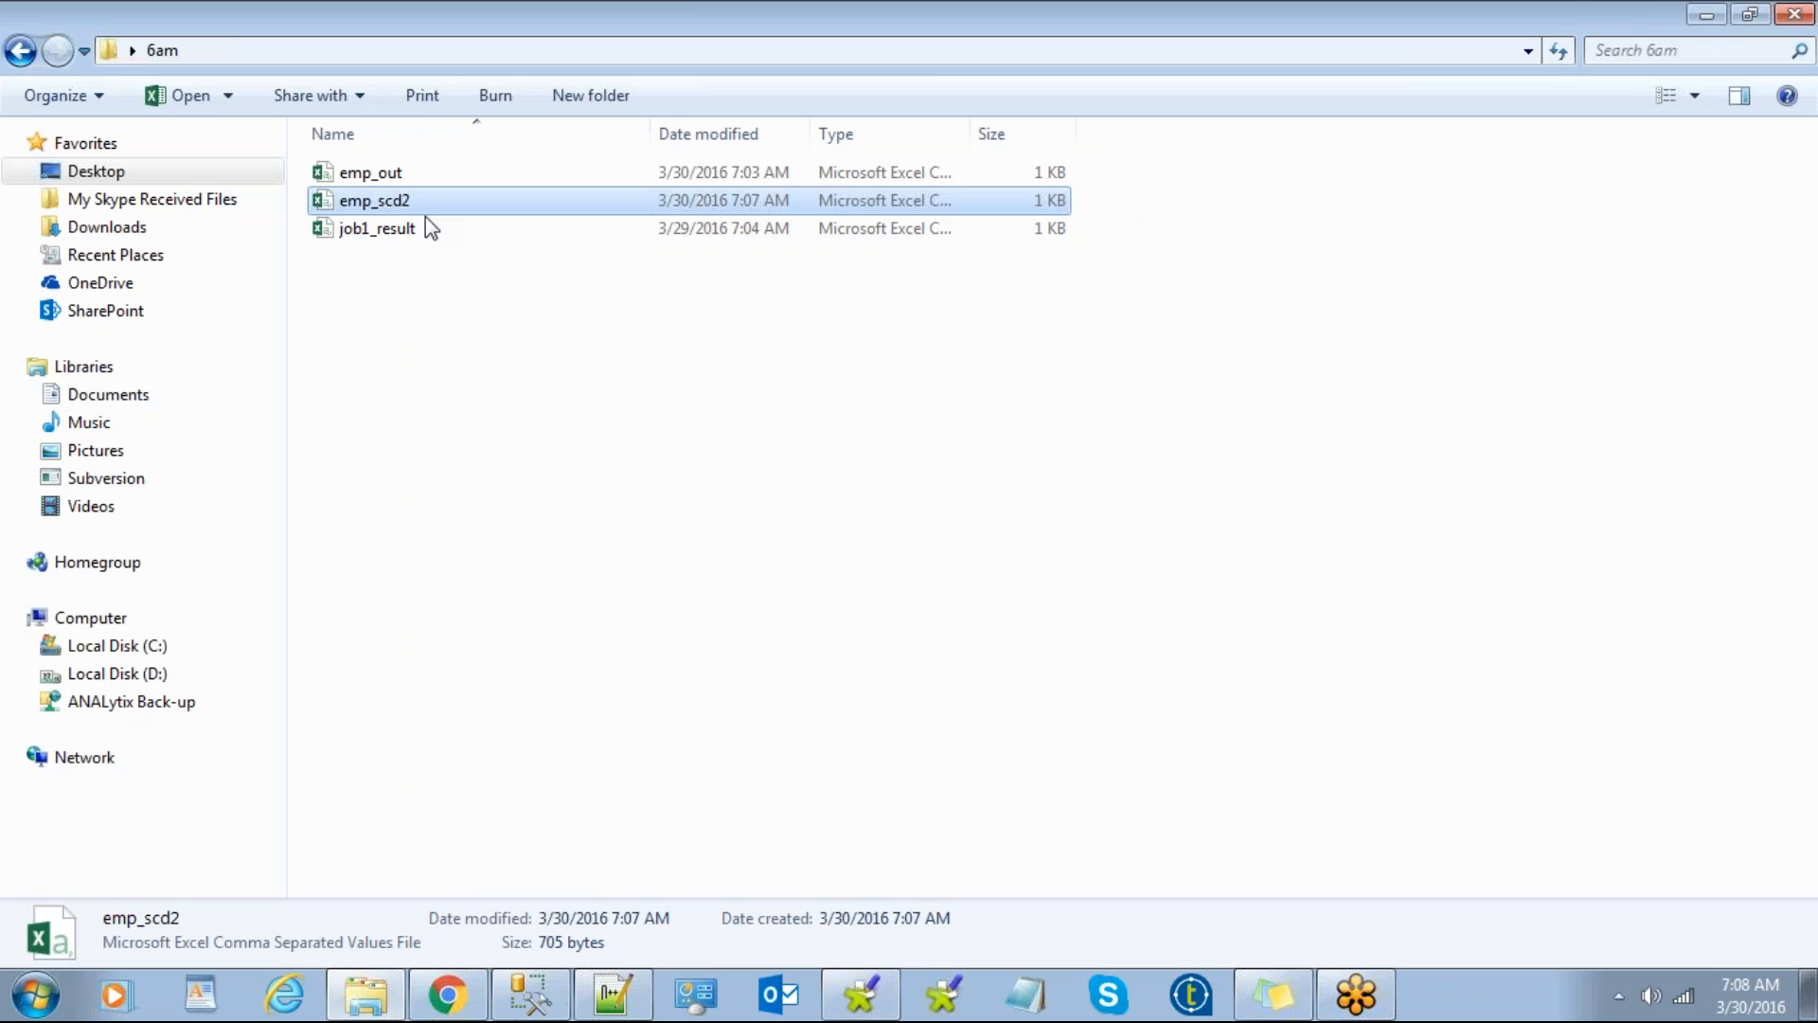
left_click(368, 999)
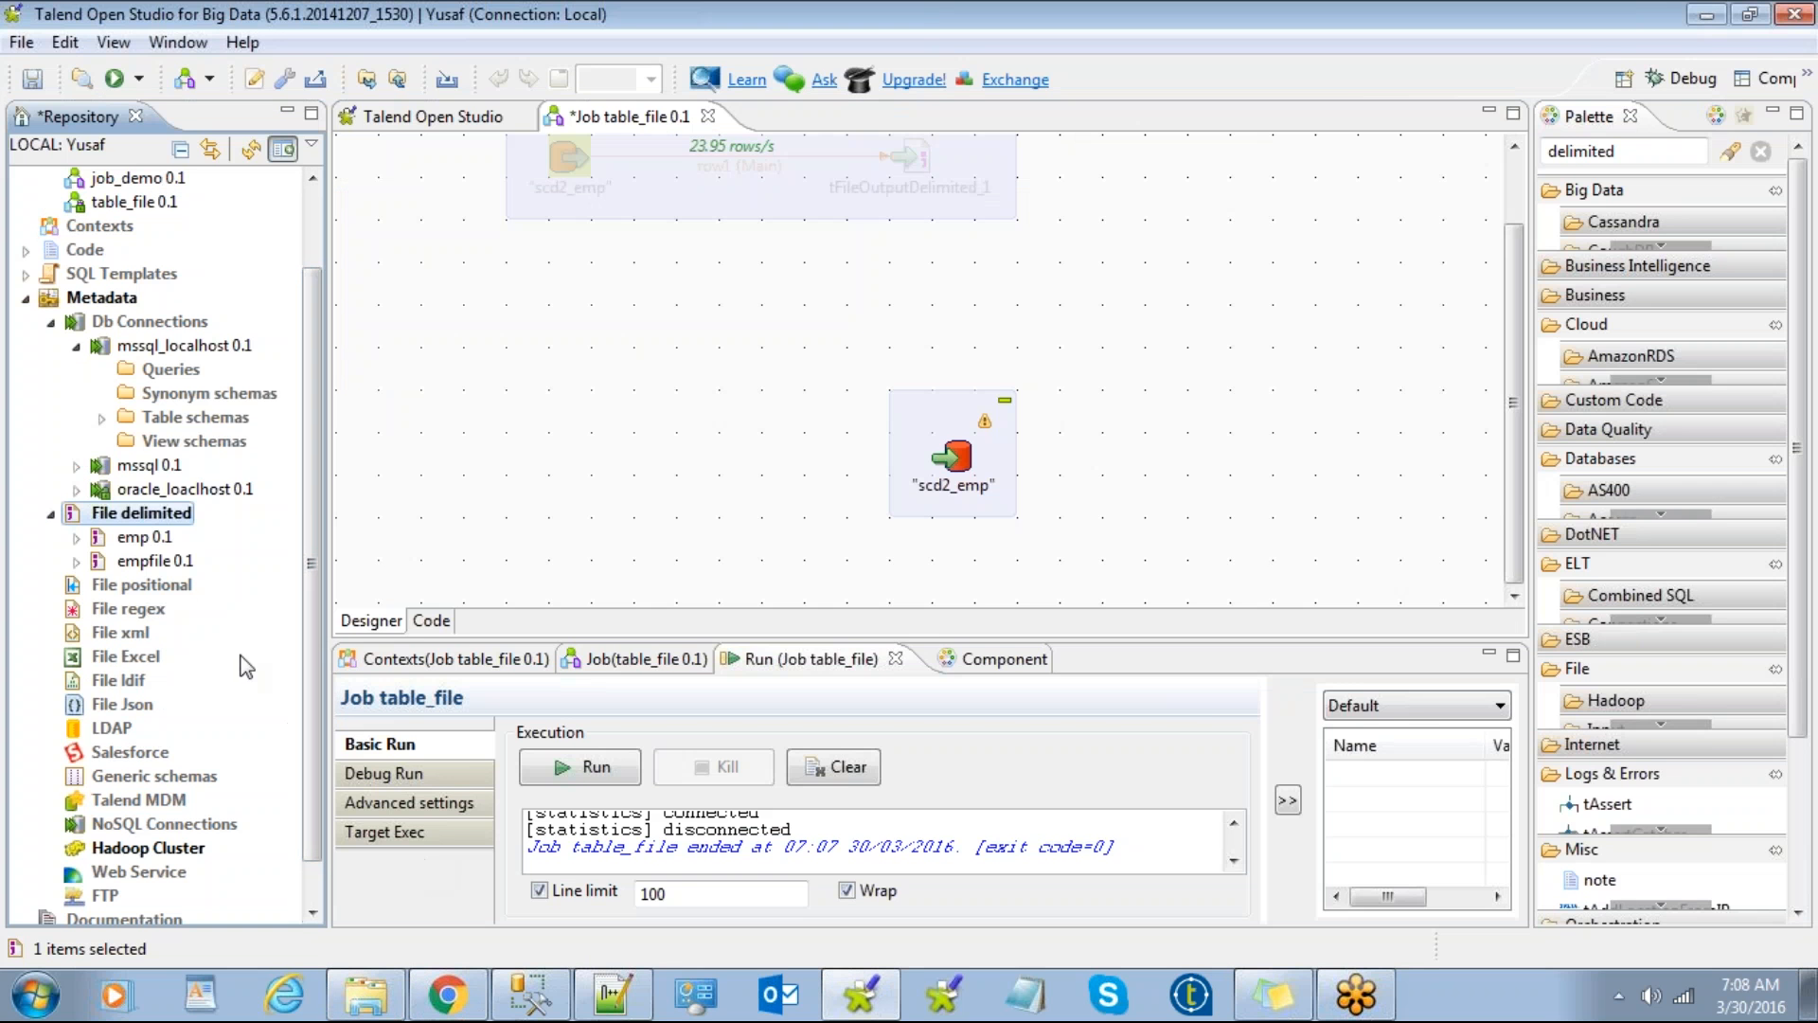
Step: Create file delimited metadata named emp_scd2 using emp_scd2.csv as its file
right_click(160, 524)
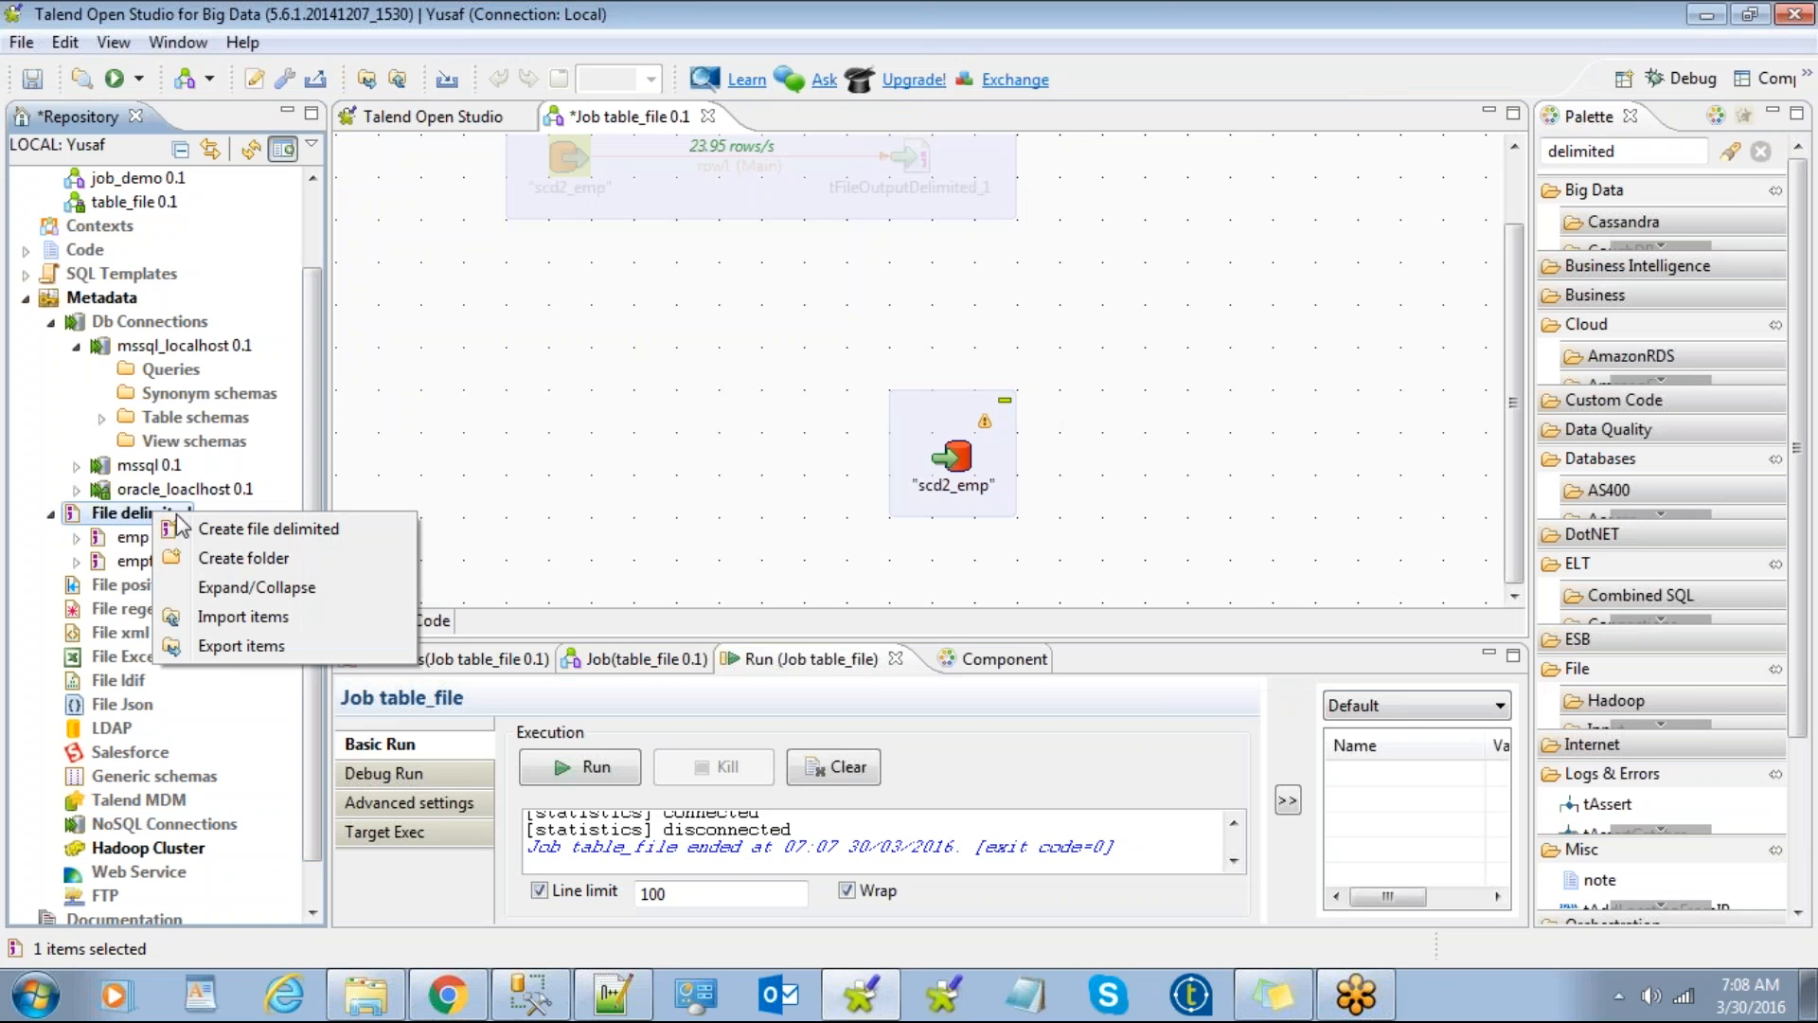
left_click(241, 528)
type("emp")
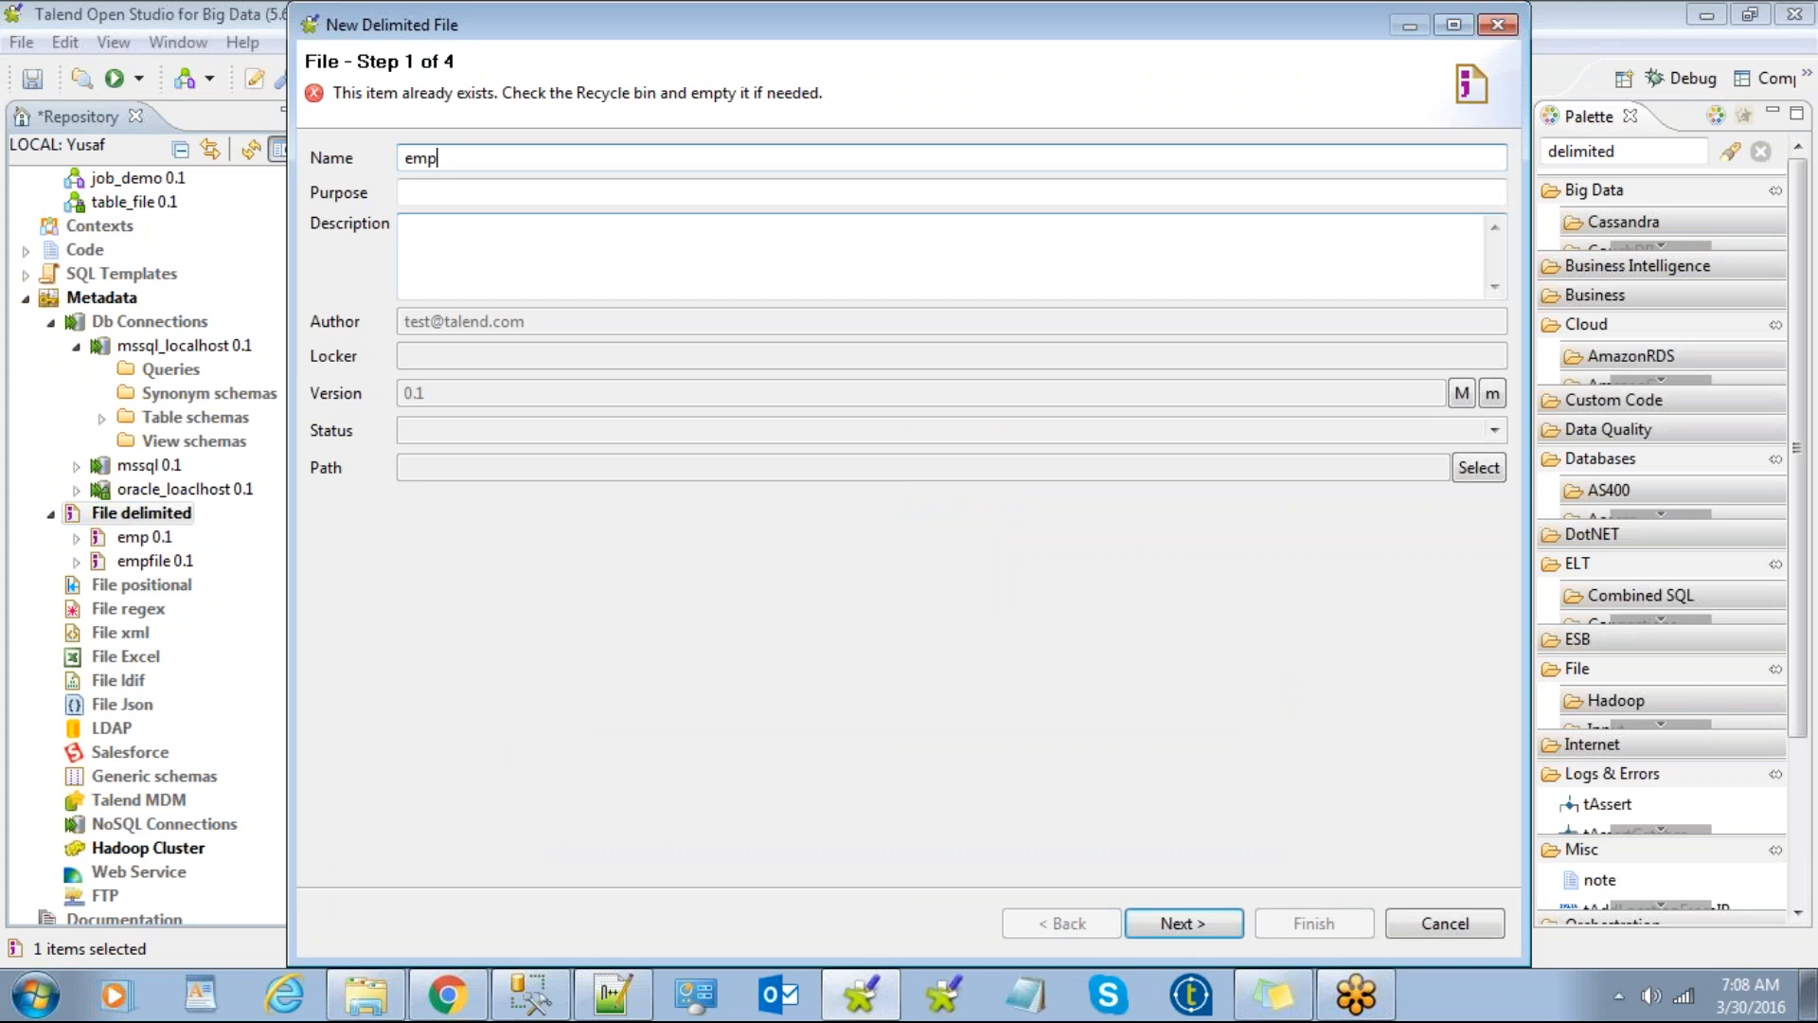
type("_scd")
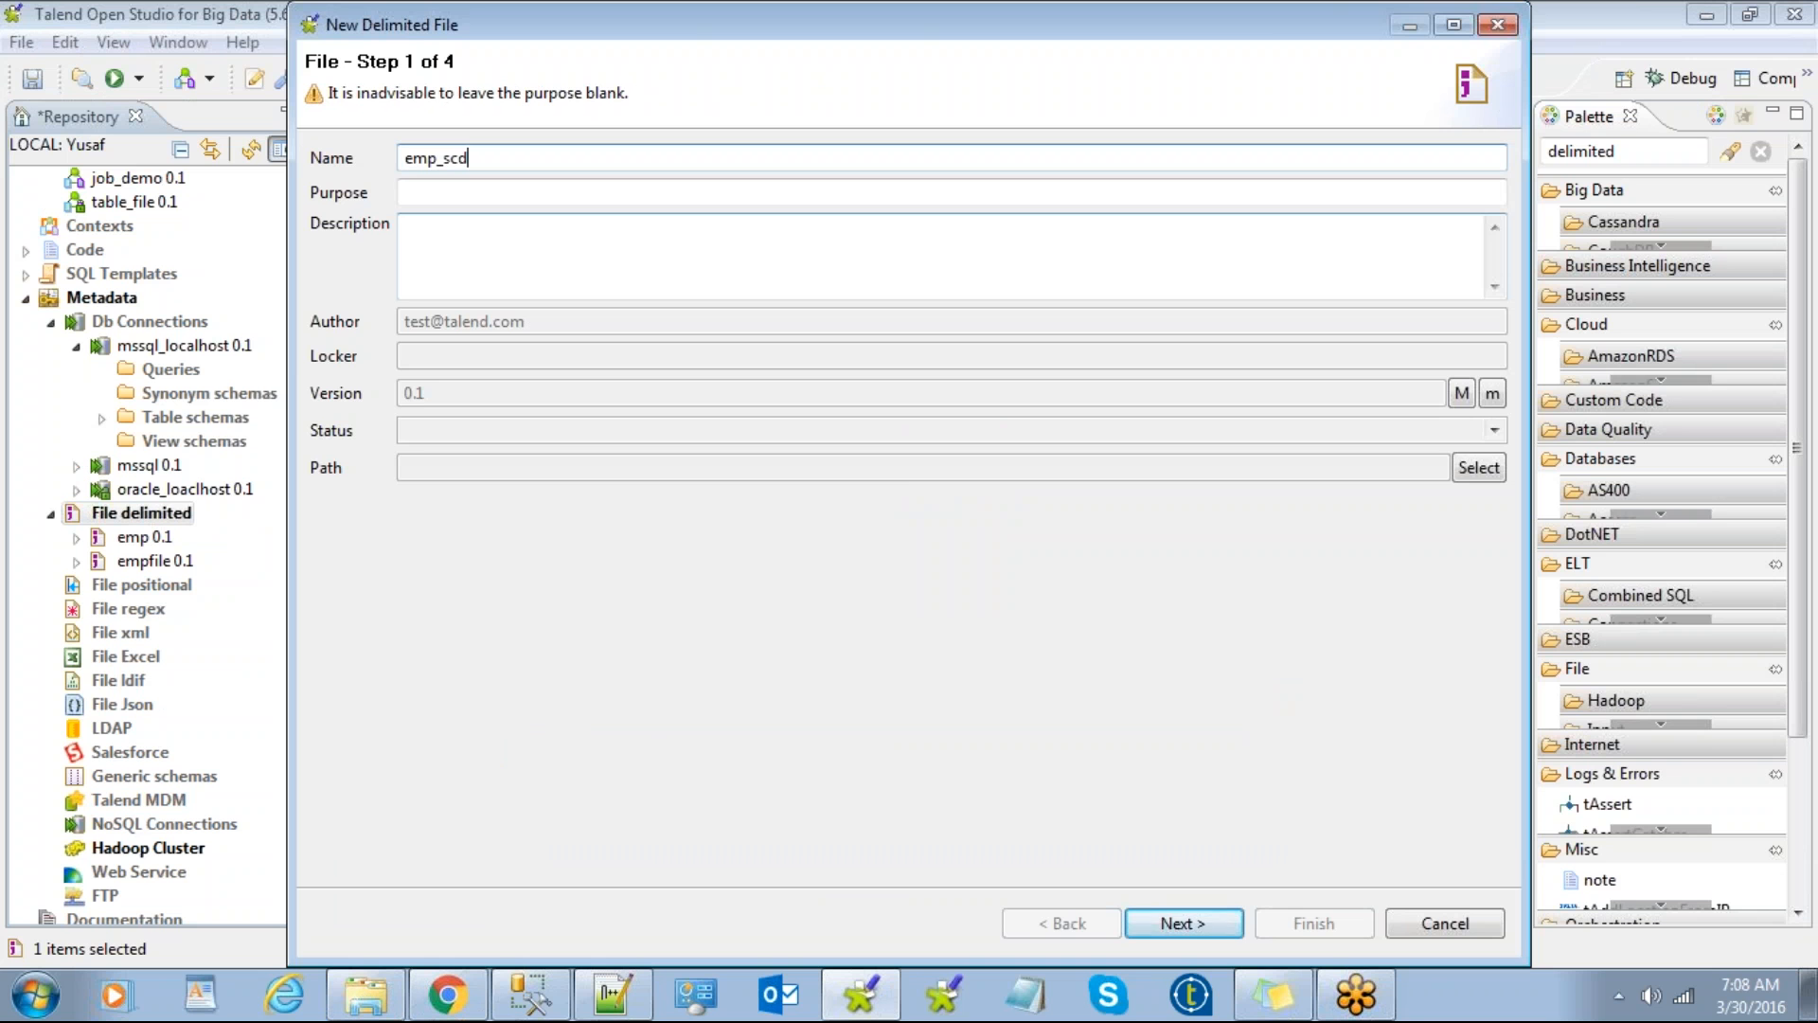
left_click(1184, 923)
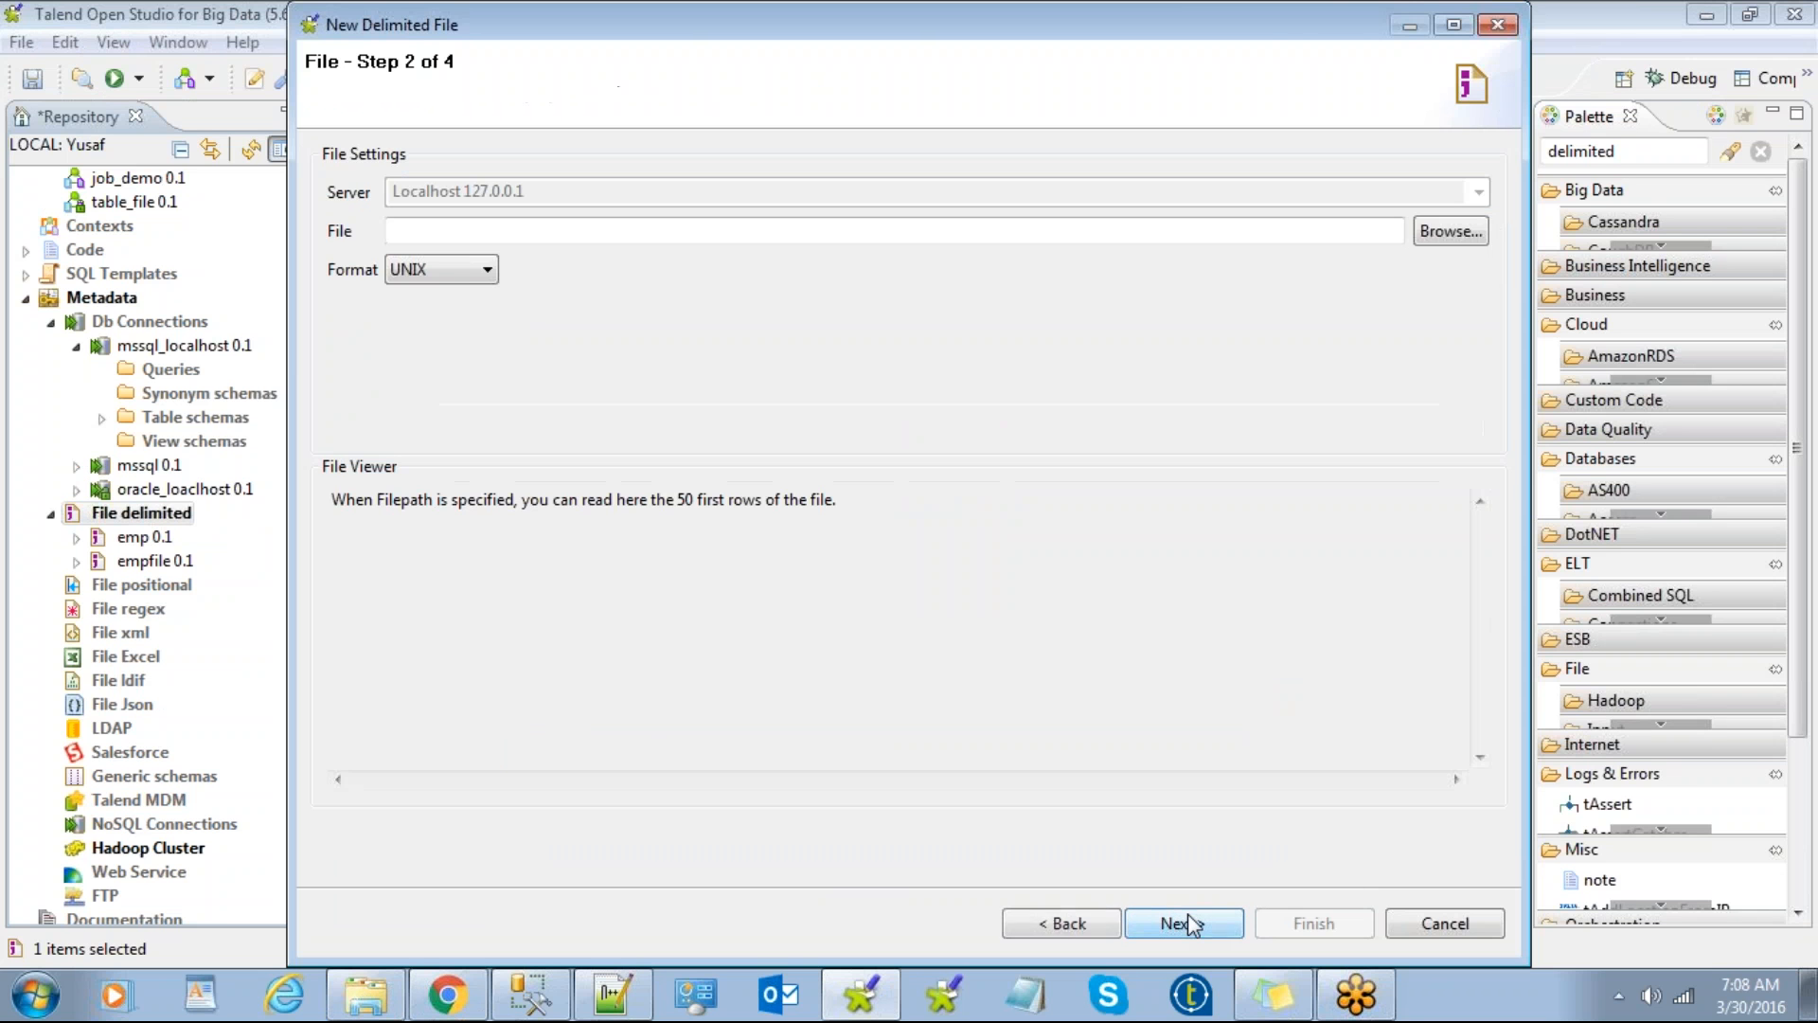
left_click(1441, 233)
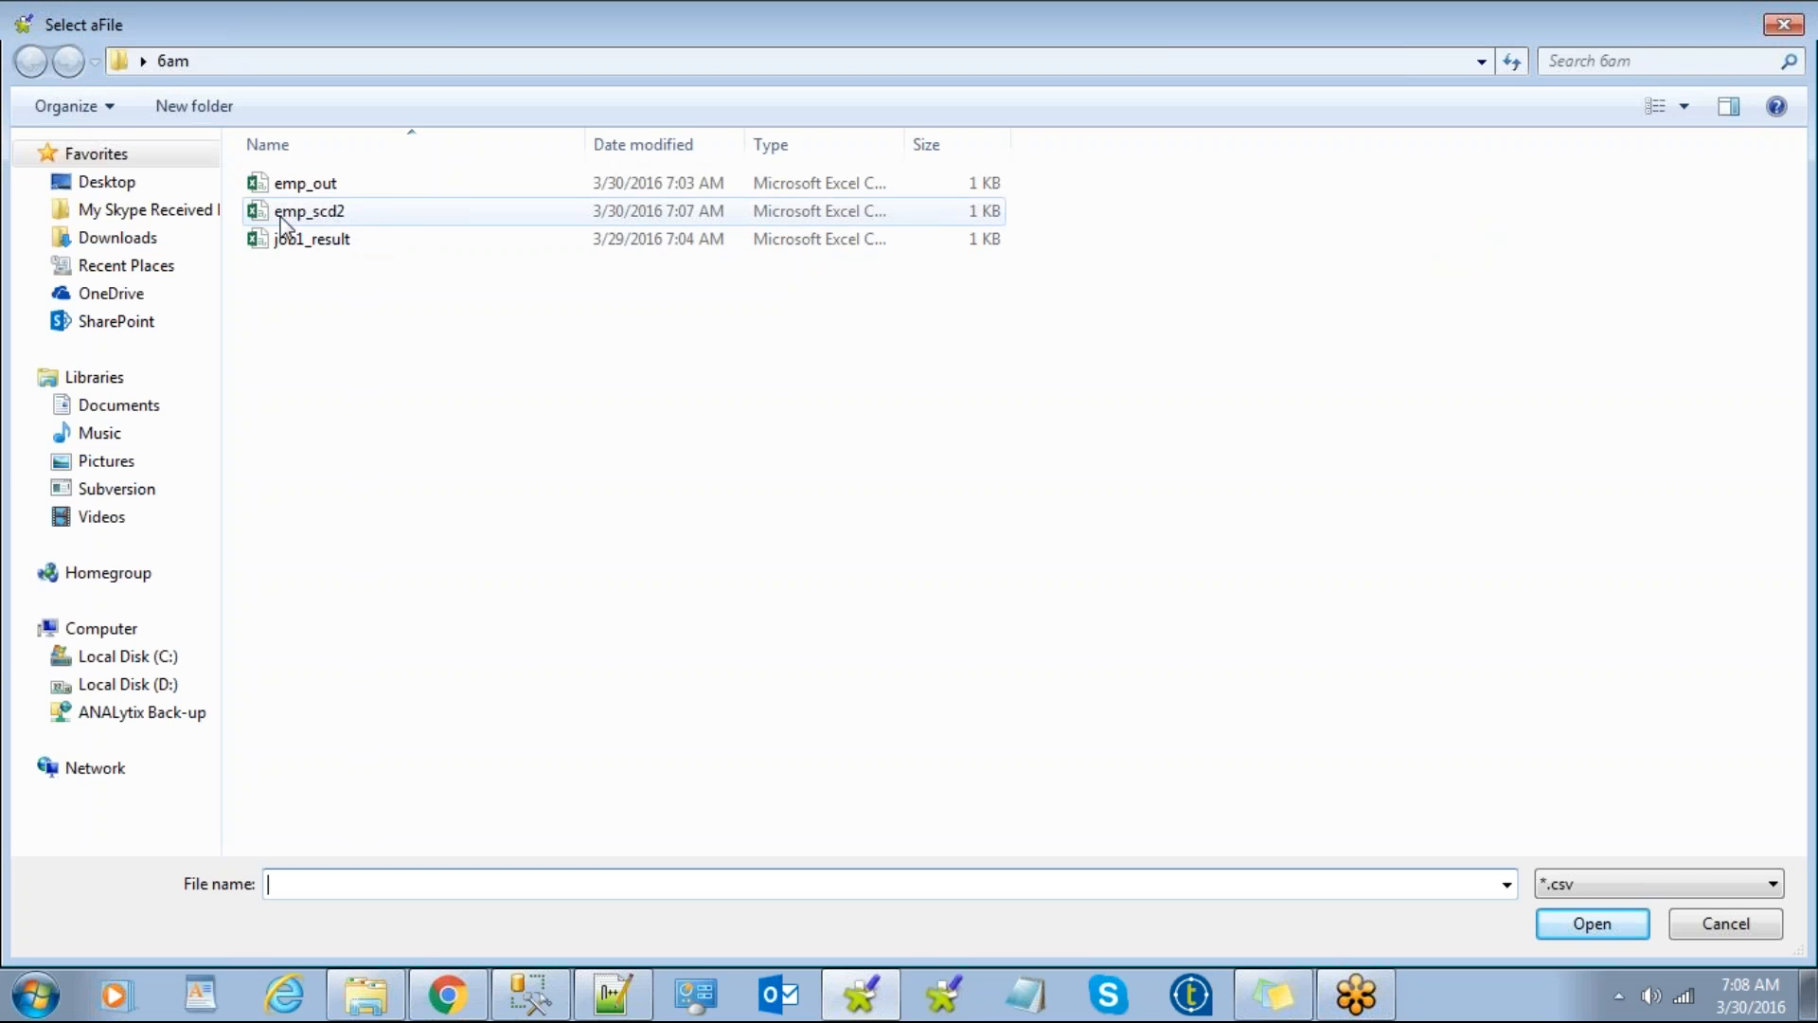
double_click(308, 212)
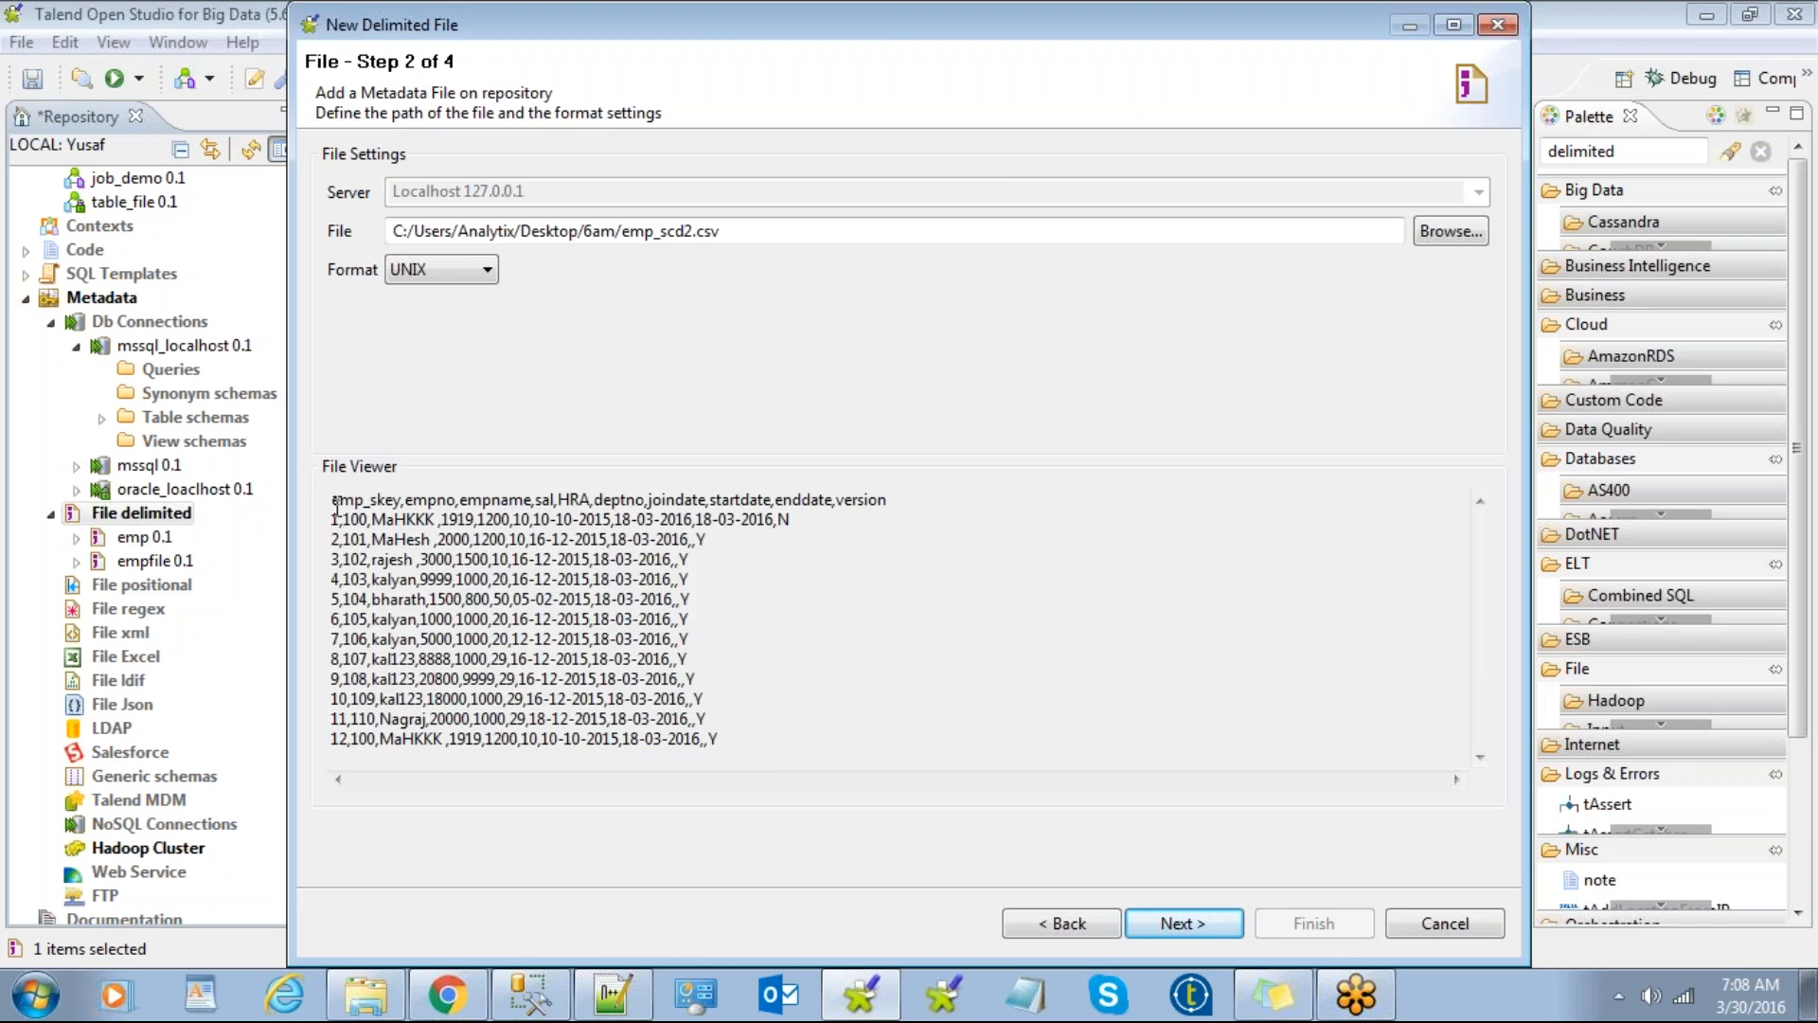
Step: Parse the file with a comma separator and heading row, then finish the metadata
left_click_drag(333, 500, 652, 721)
left_click(1189, 923)
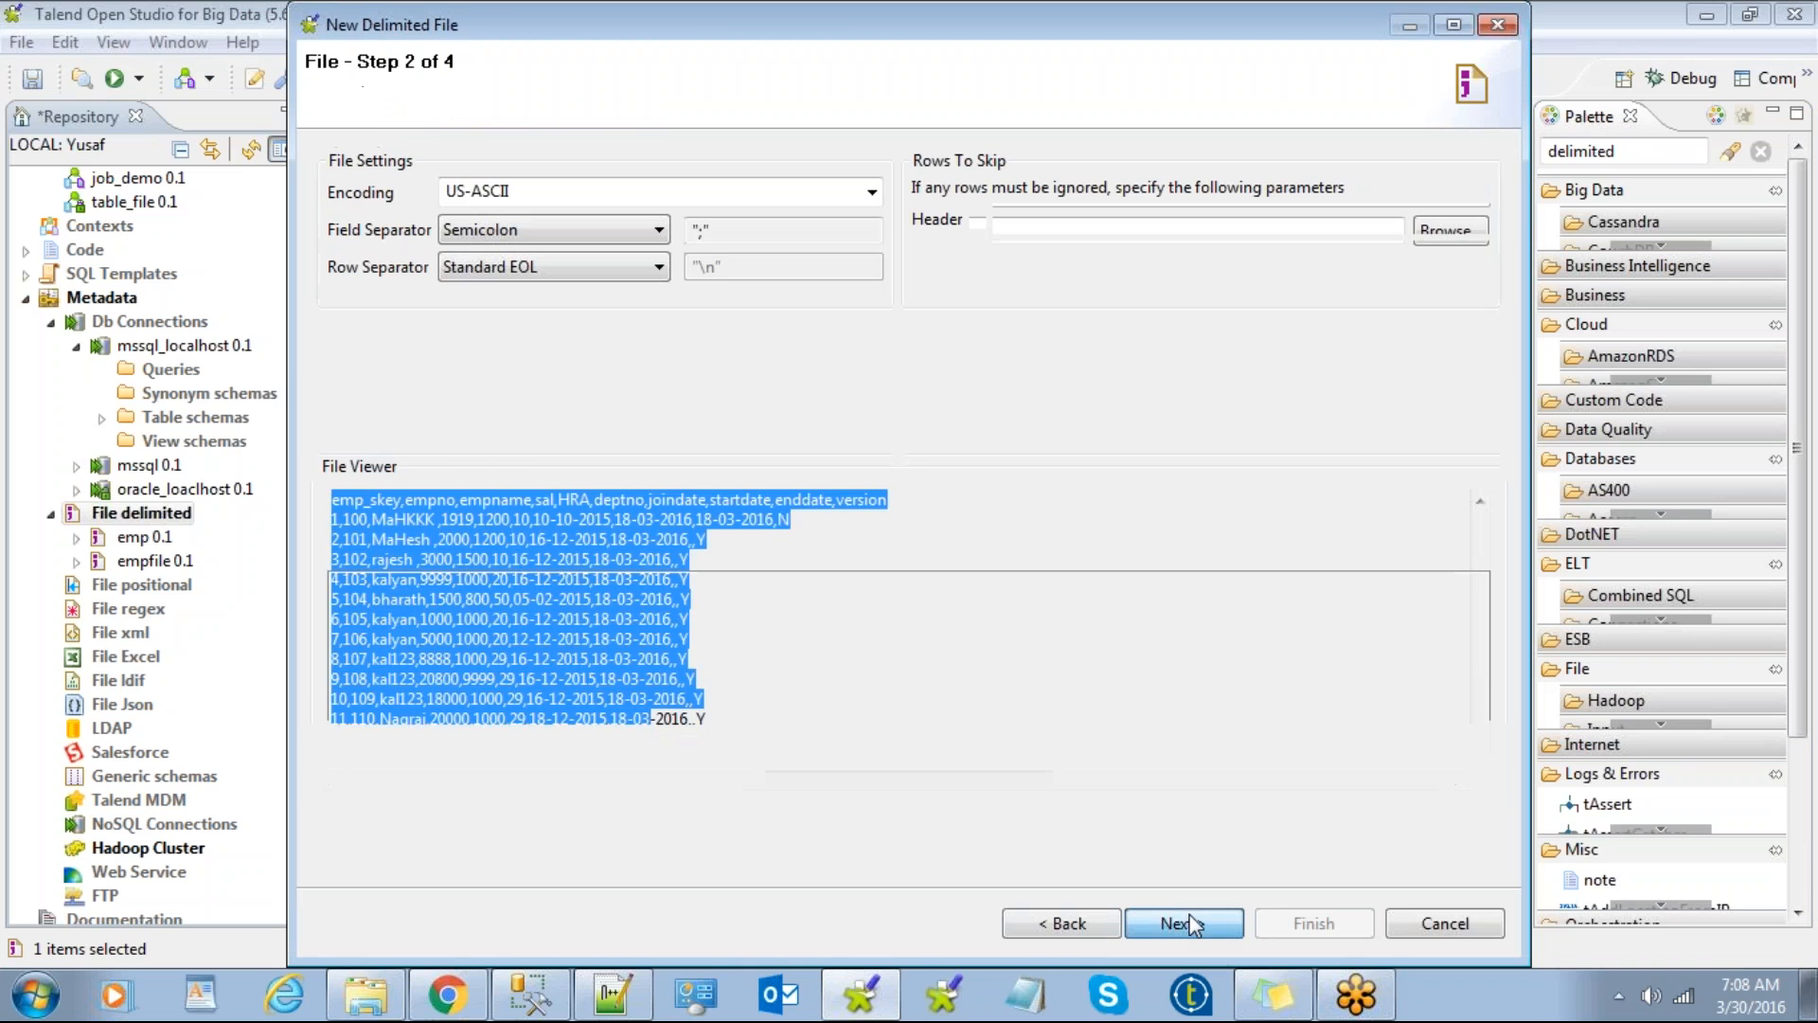
left_click(336, 539)
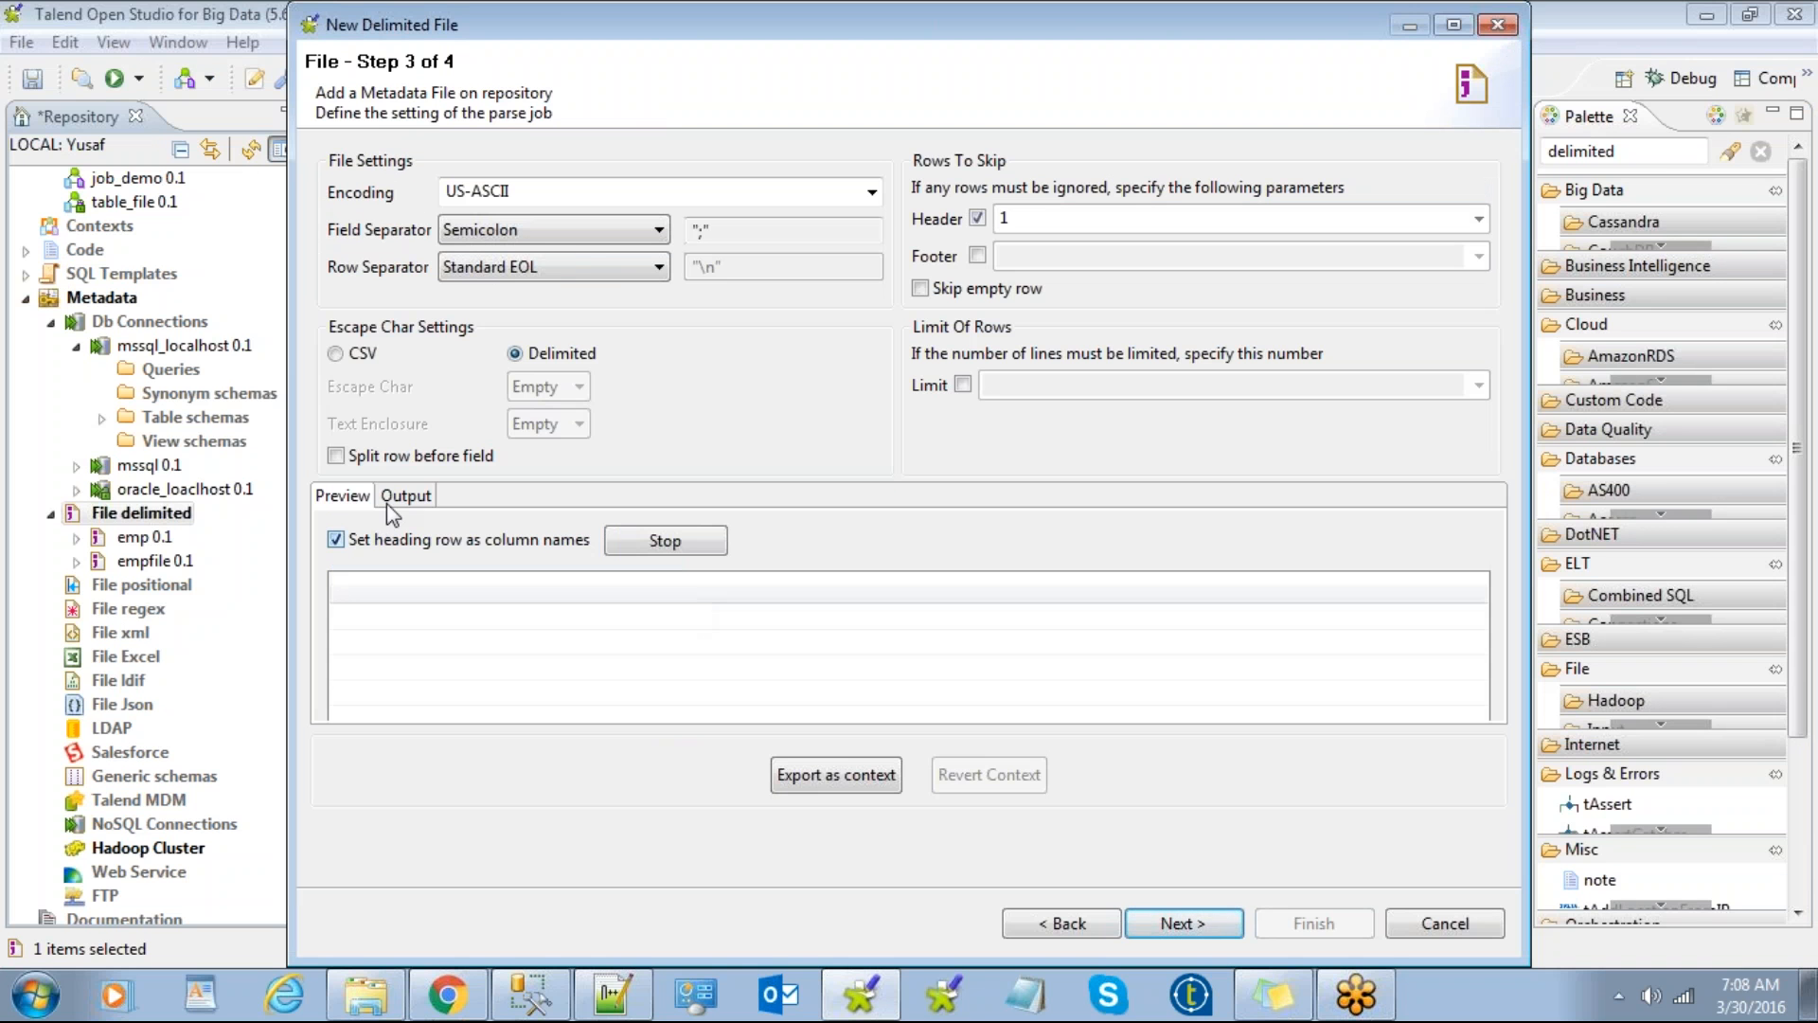
left_click(559, 230)
left_click(531, 296)
left_click(527, 239)
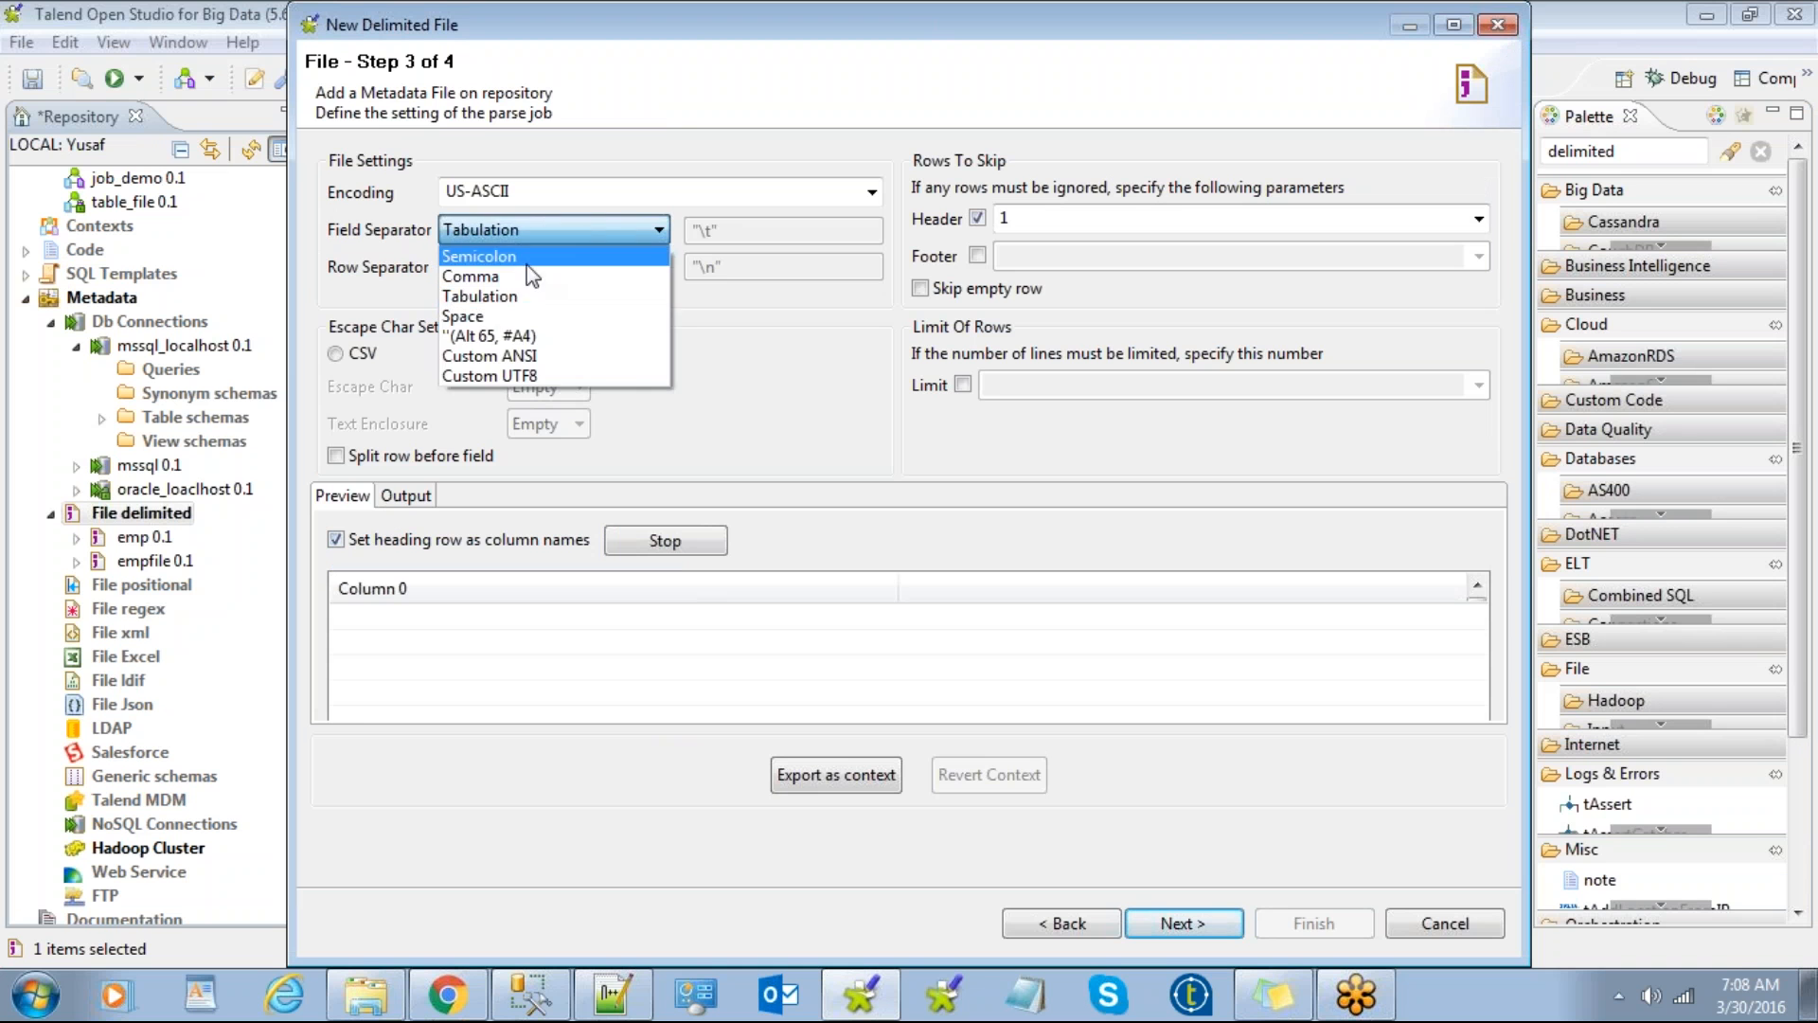
left_click(530, 276)
left_click(639, 558)
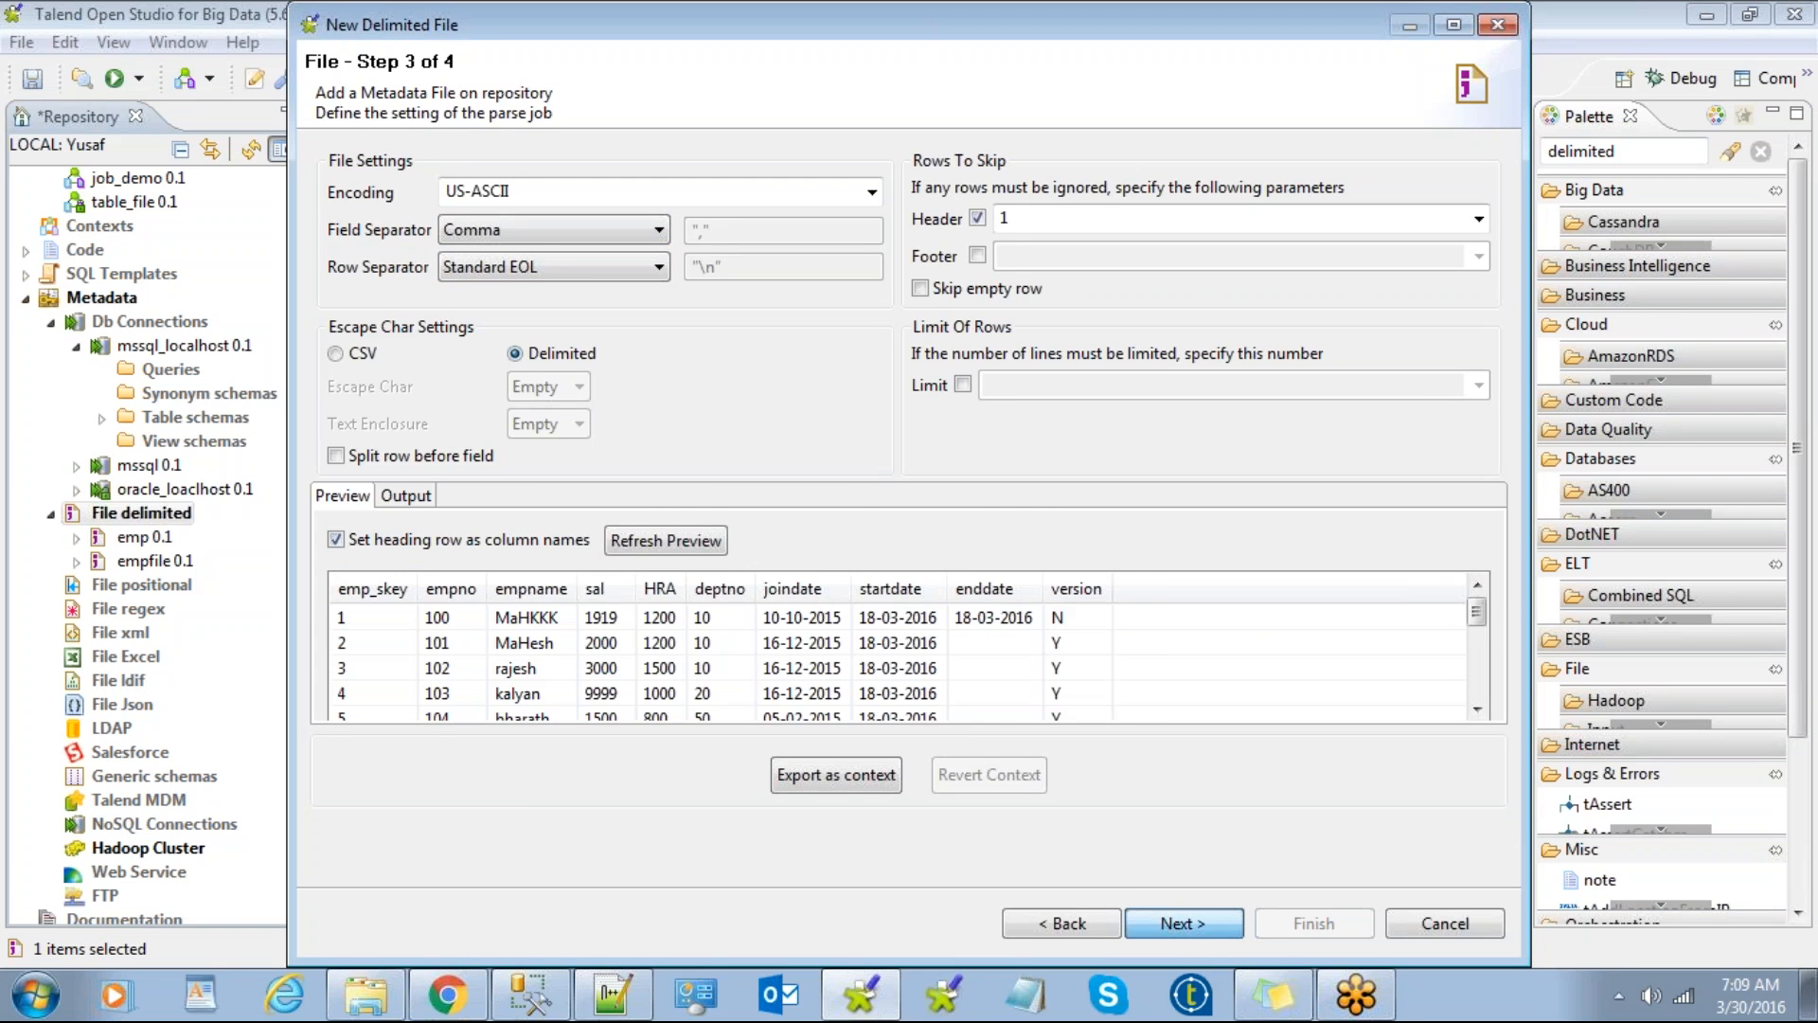
left_click(1184, 924)
left_click(1299, 920)
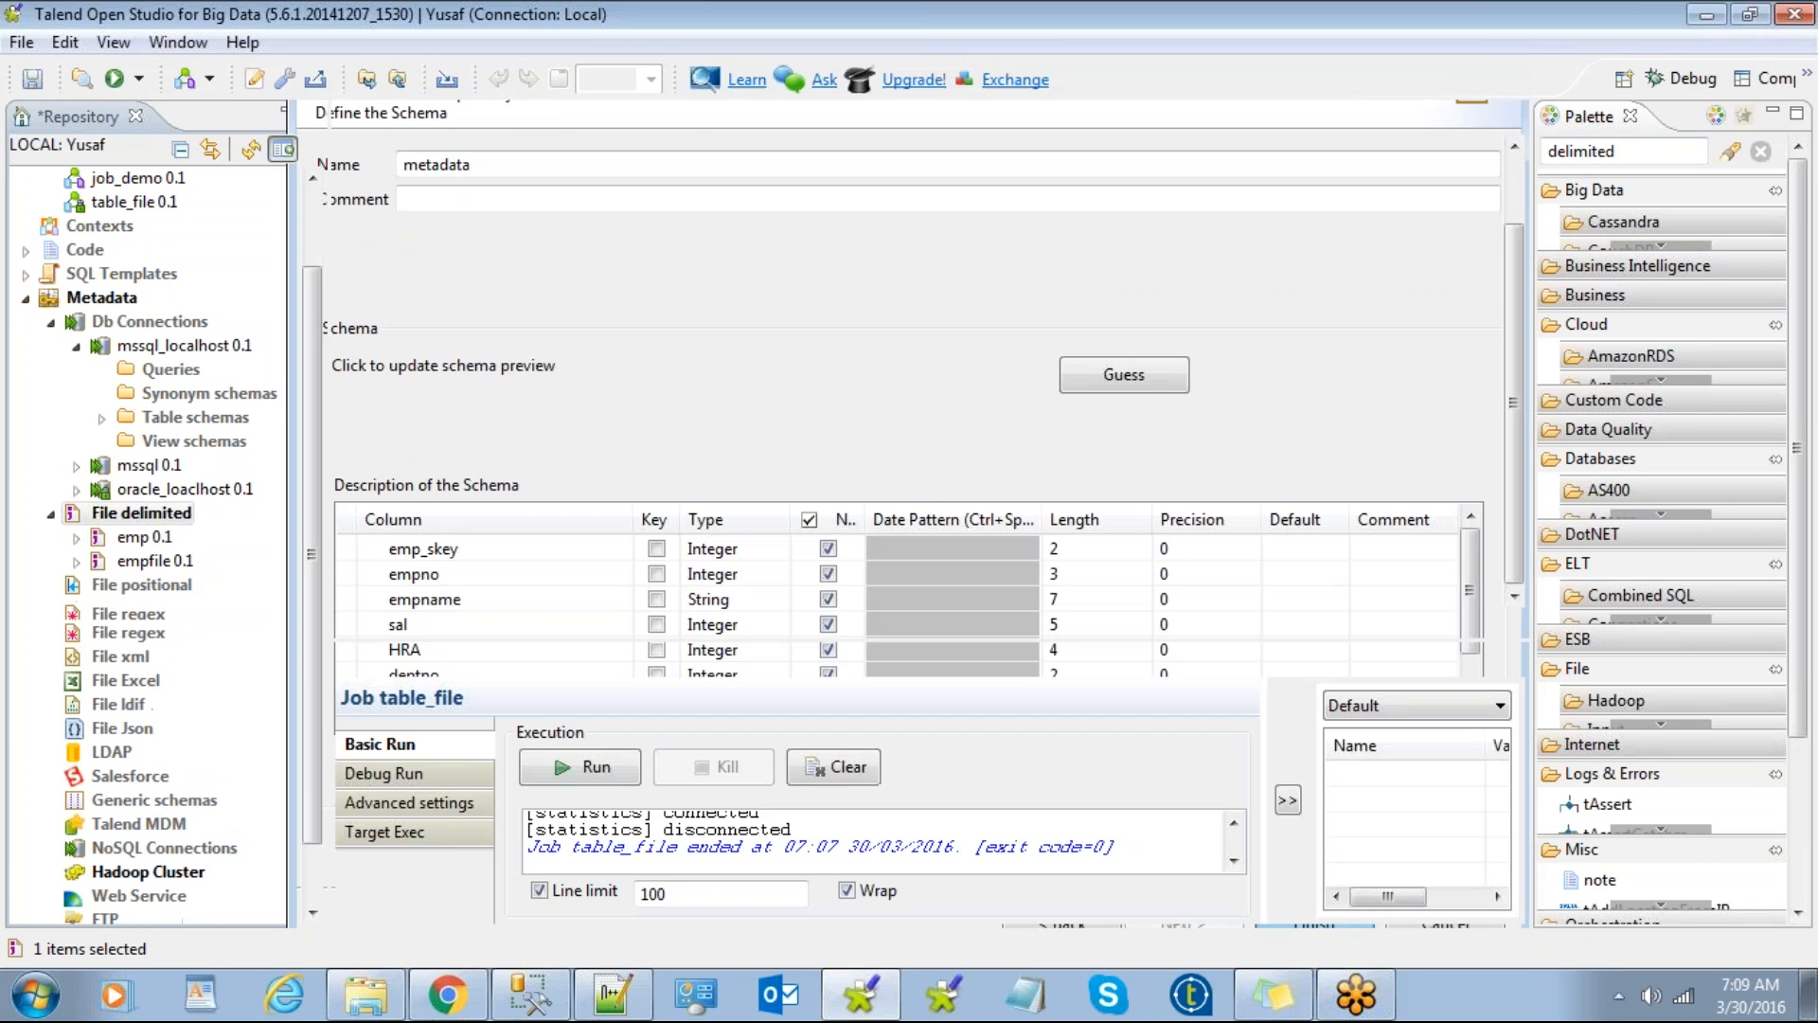
Step: Drop the emp_scd2 metadata as a tFileInputDelimited and place it level with scd2_emp, to its left
left_click_drag(151, 542, 544, 475)
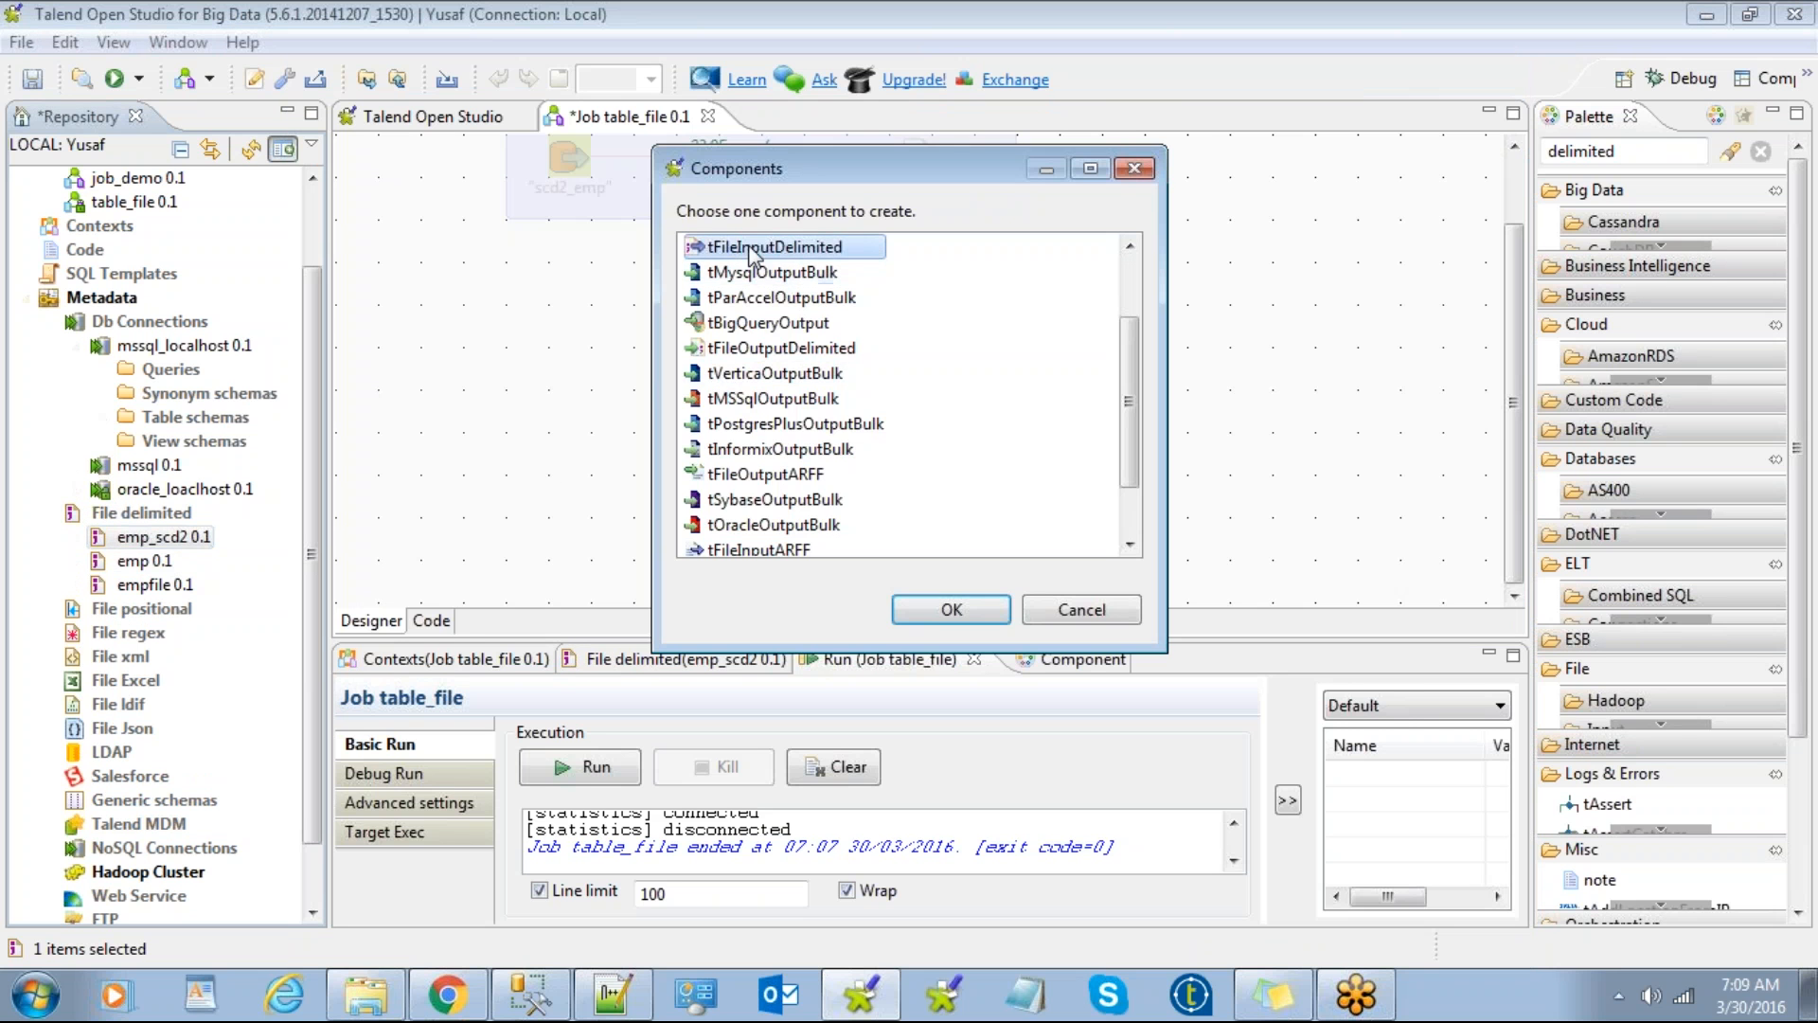
double_click(757, 248)
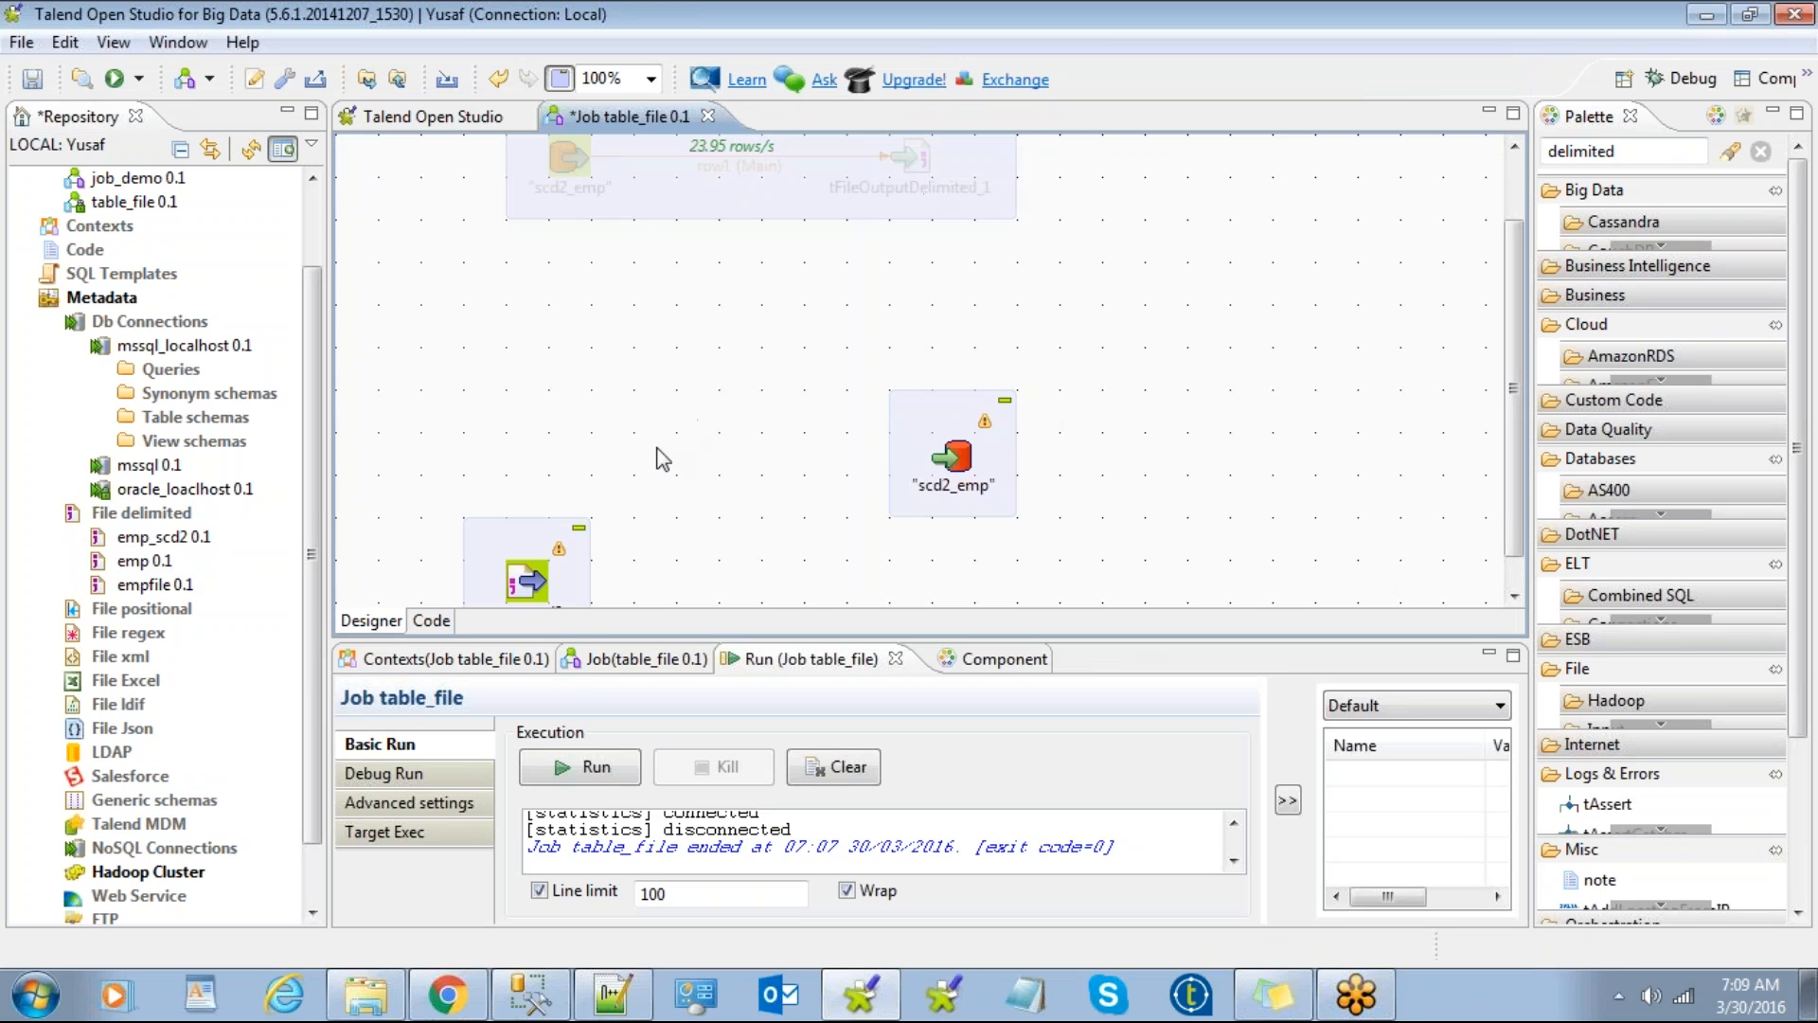
left_click_drag(533, 538, 573, 410)
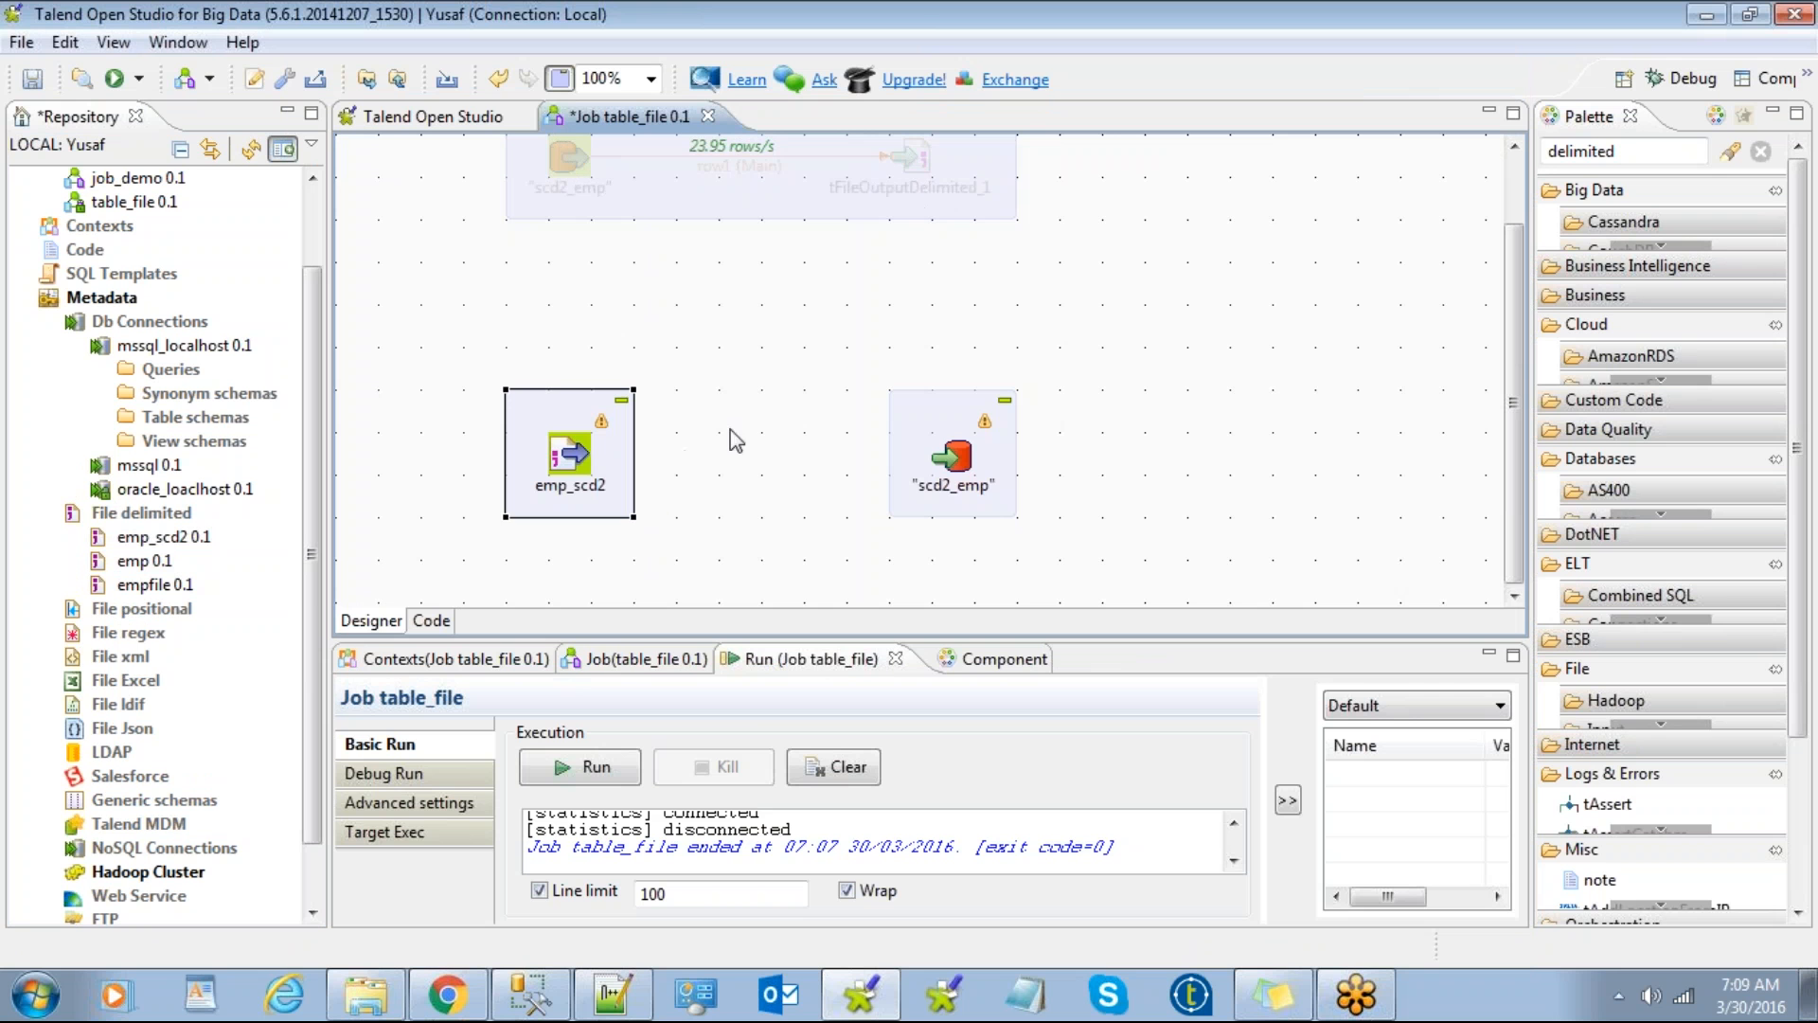
Step: Connect emp_scd2 to scd2_emp with a Main row link, accepting the schema
right_click(567, 453)
mouse_move(641, 474)
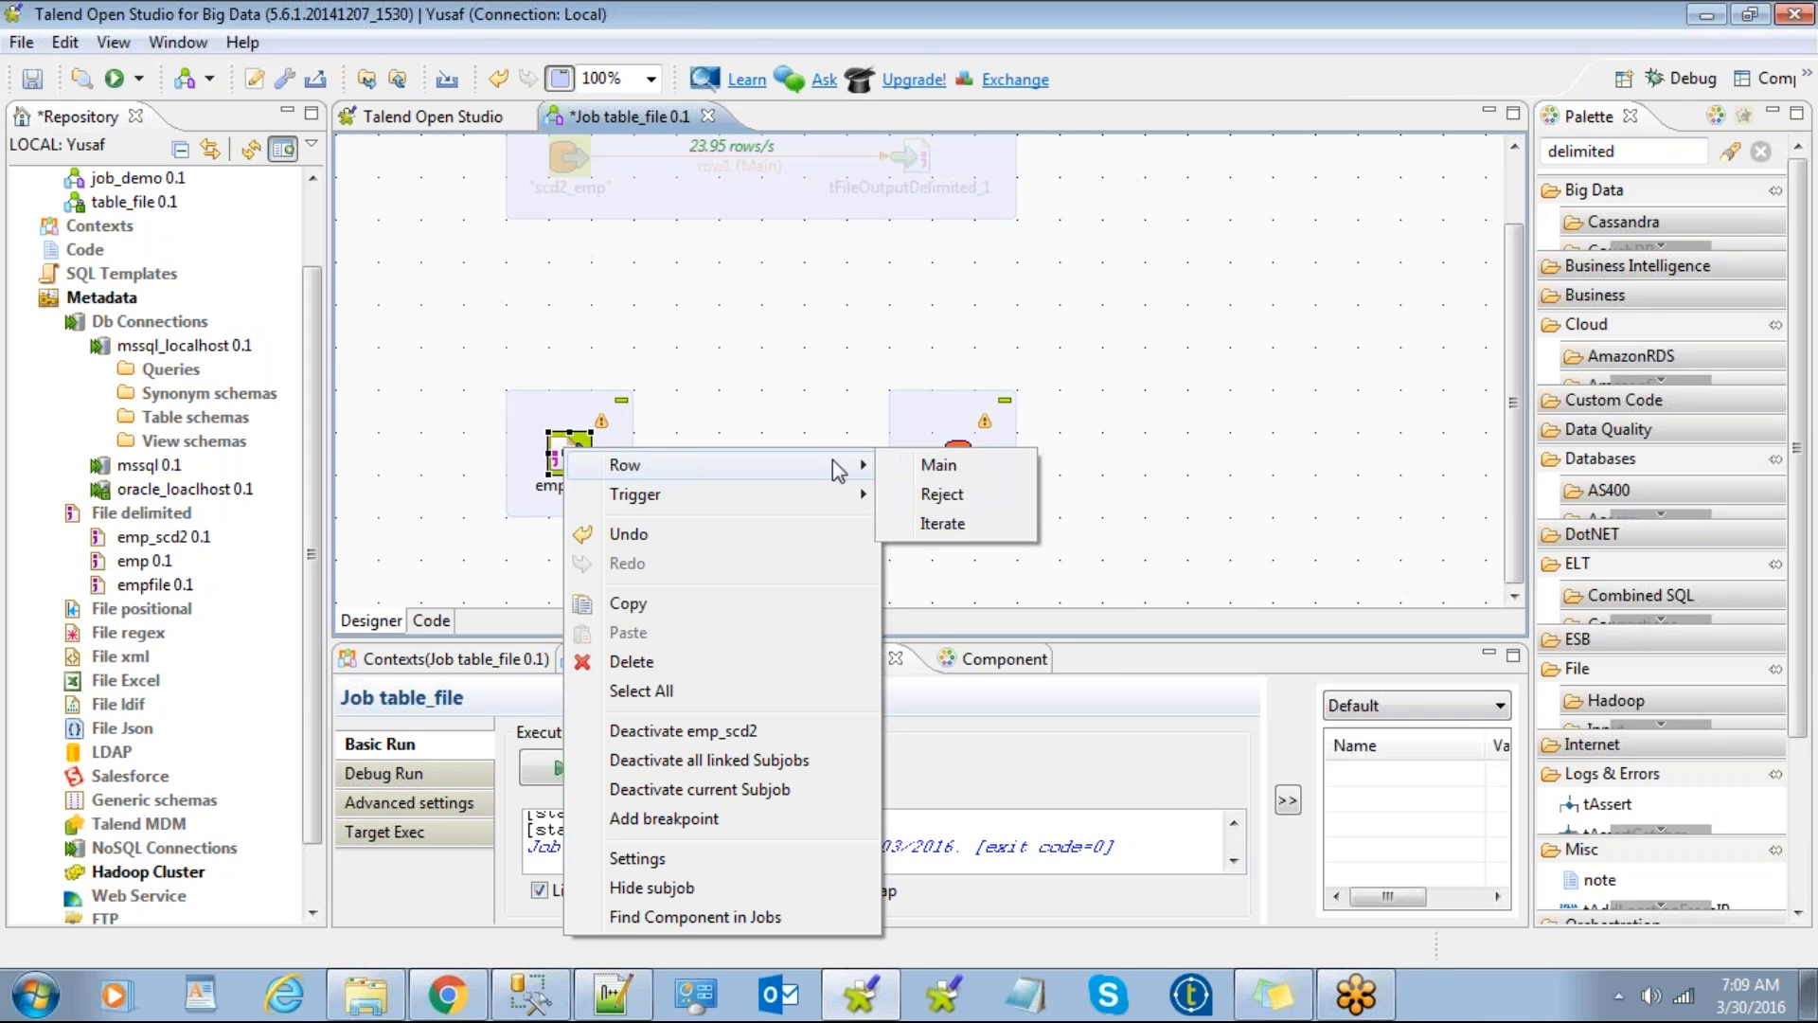
left_click(941, 464)
left_click(951, 456)
left_click(966, 580)
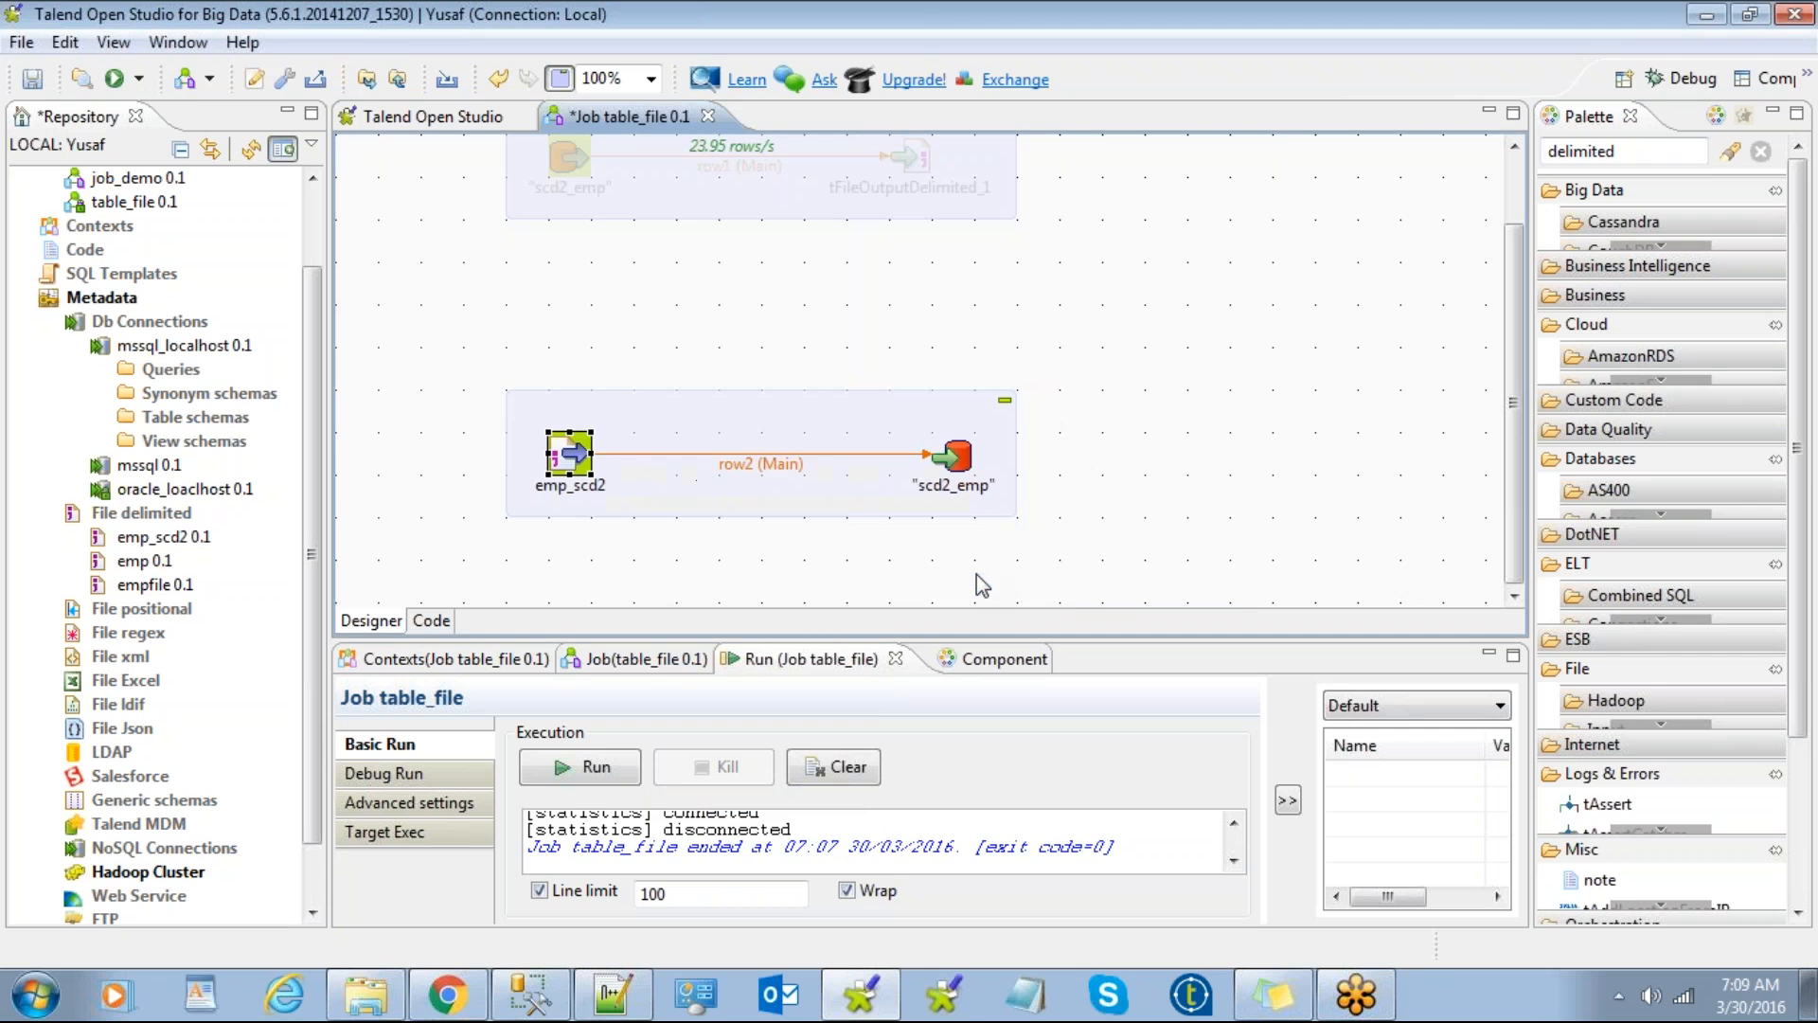
Step: Move the new subjob higher on the canvas and show scd2_emp's Component settings
double_click(952, 456)
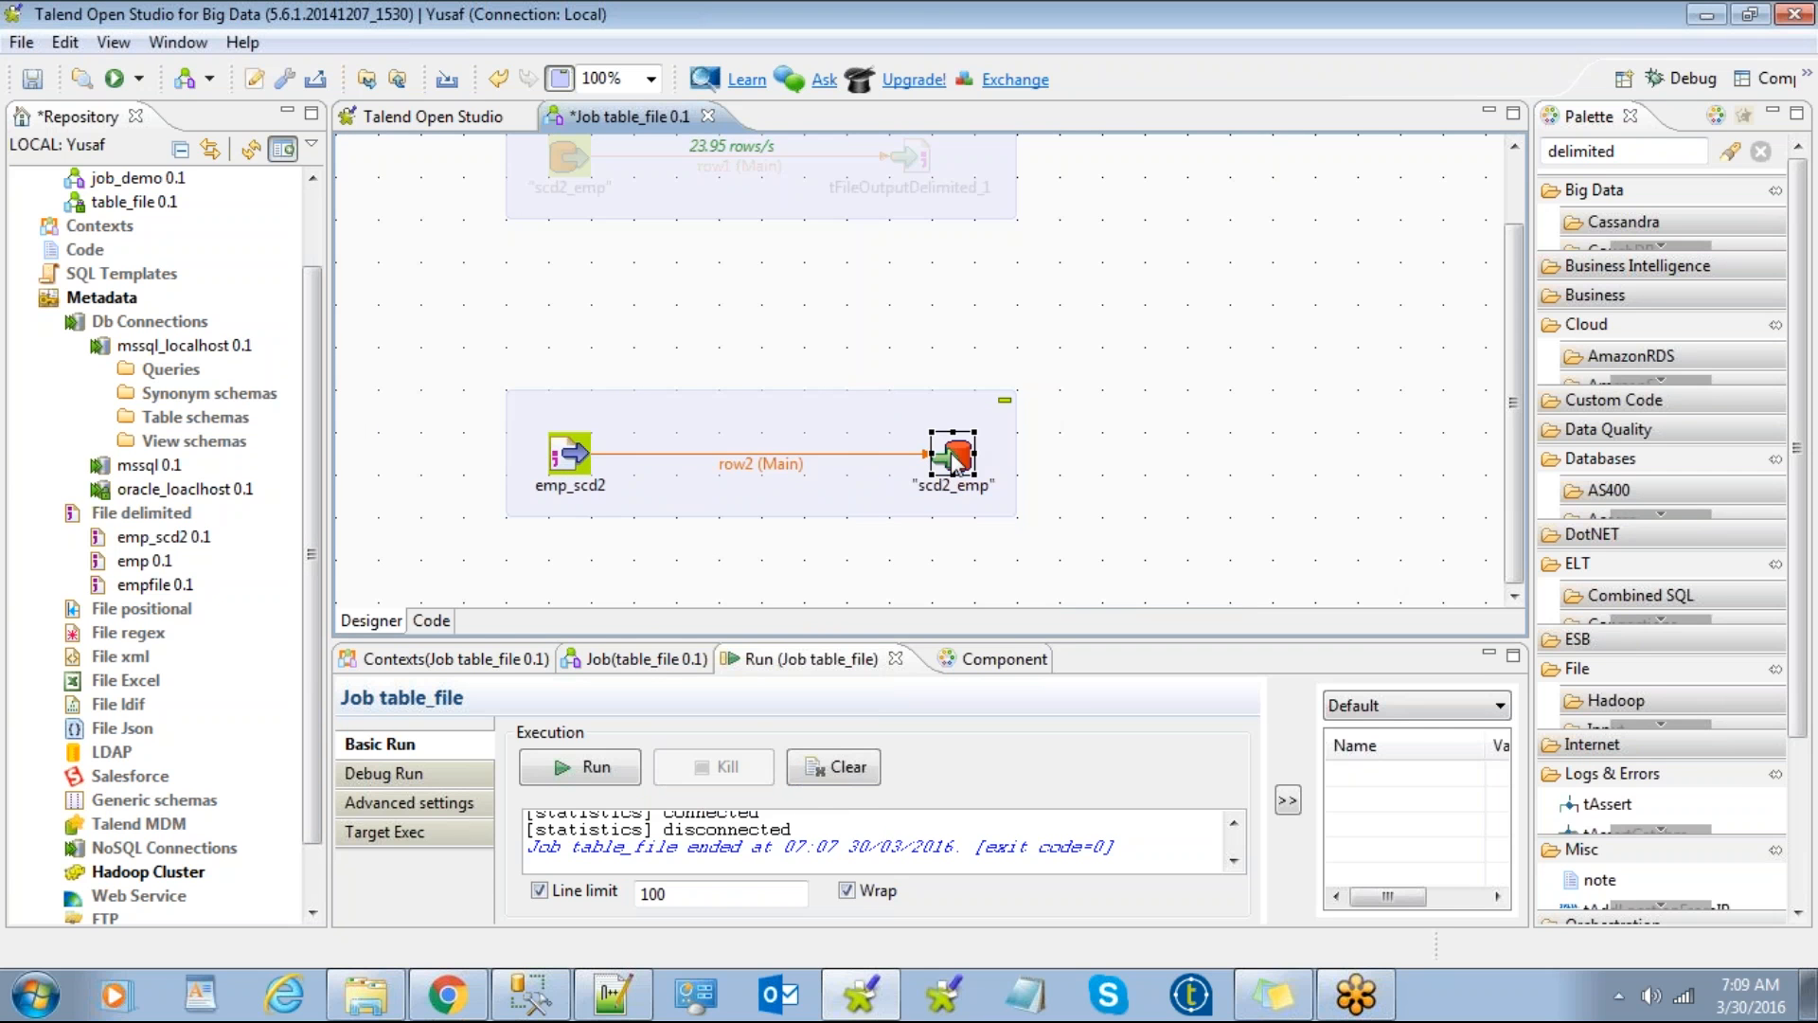
left_click_drag(902, 636, 791, 488)
left_click(782, 388)
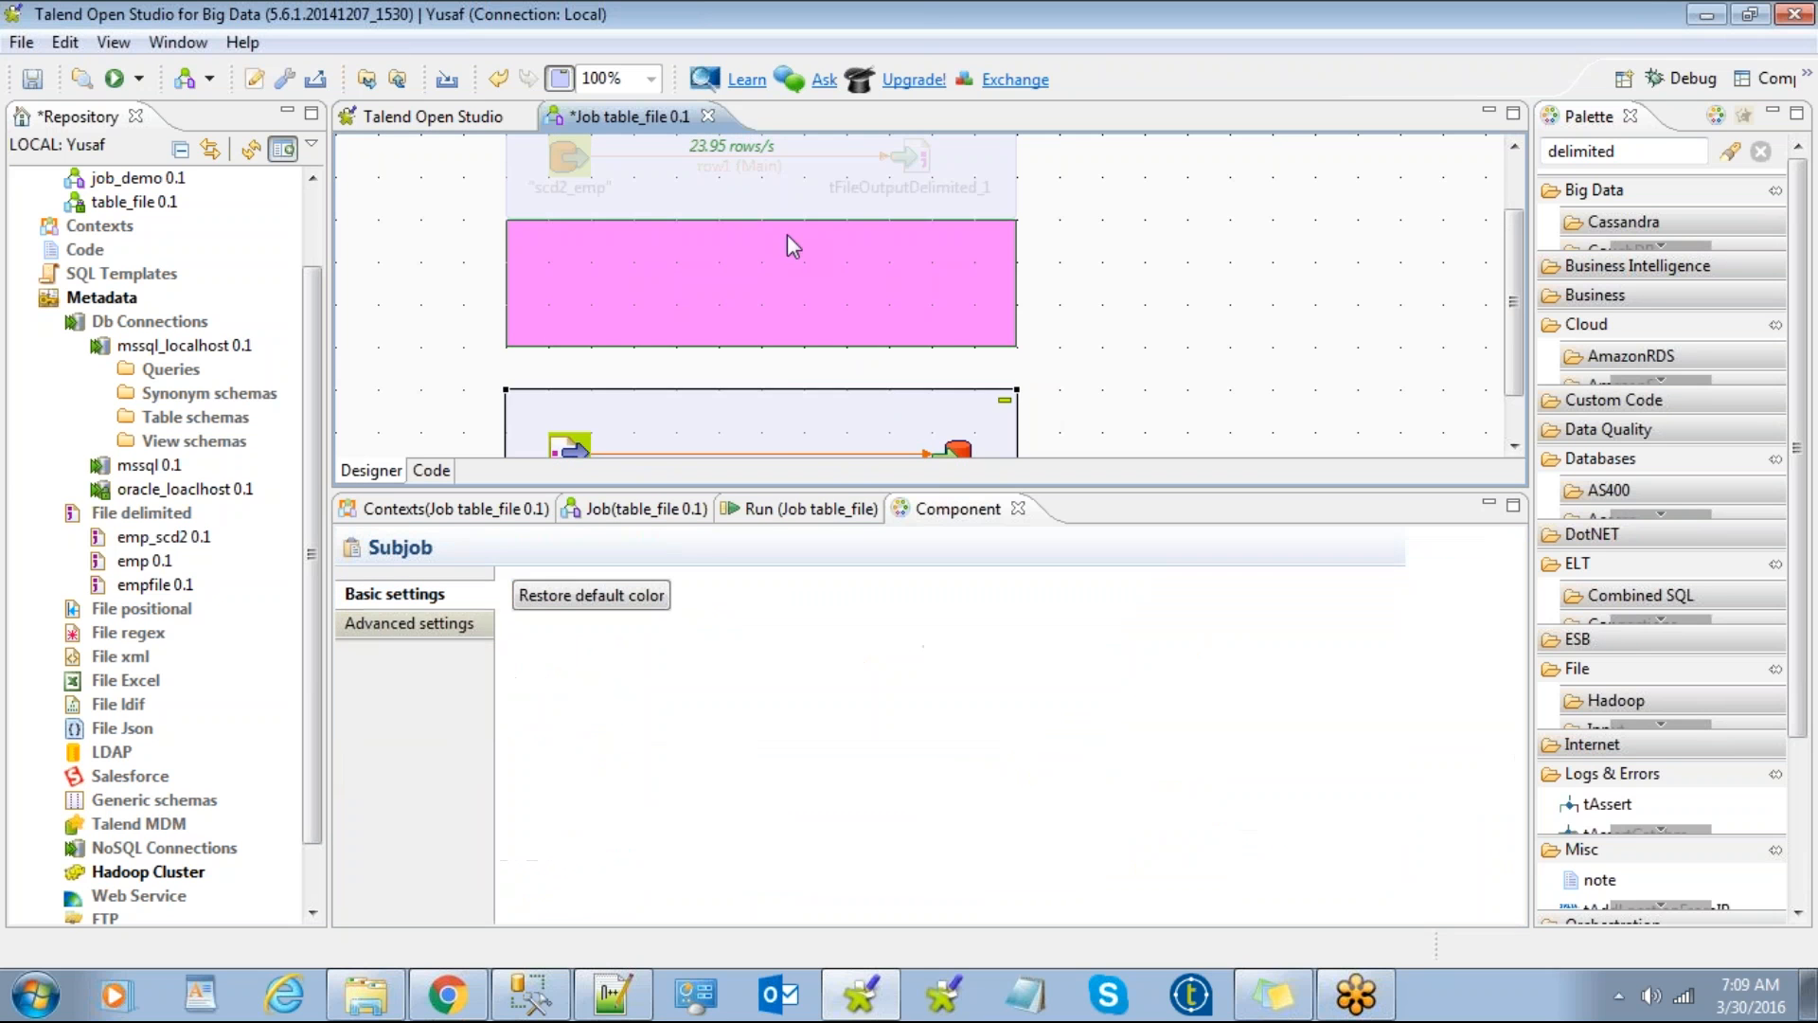
left_click_drag(768, 413, 750, 307)
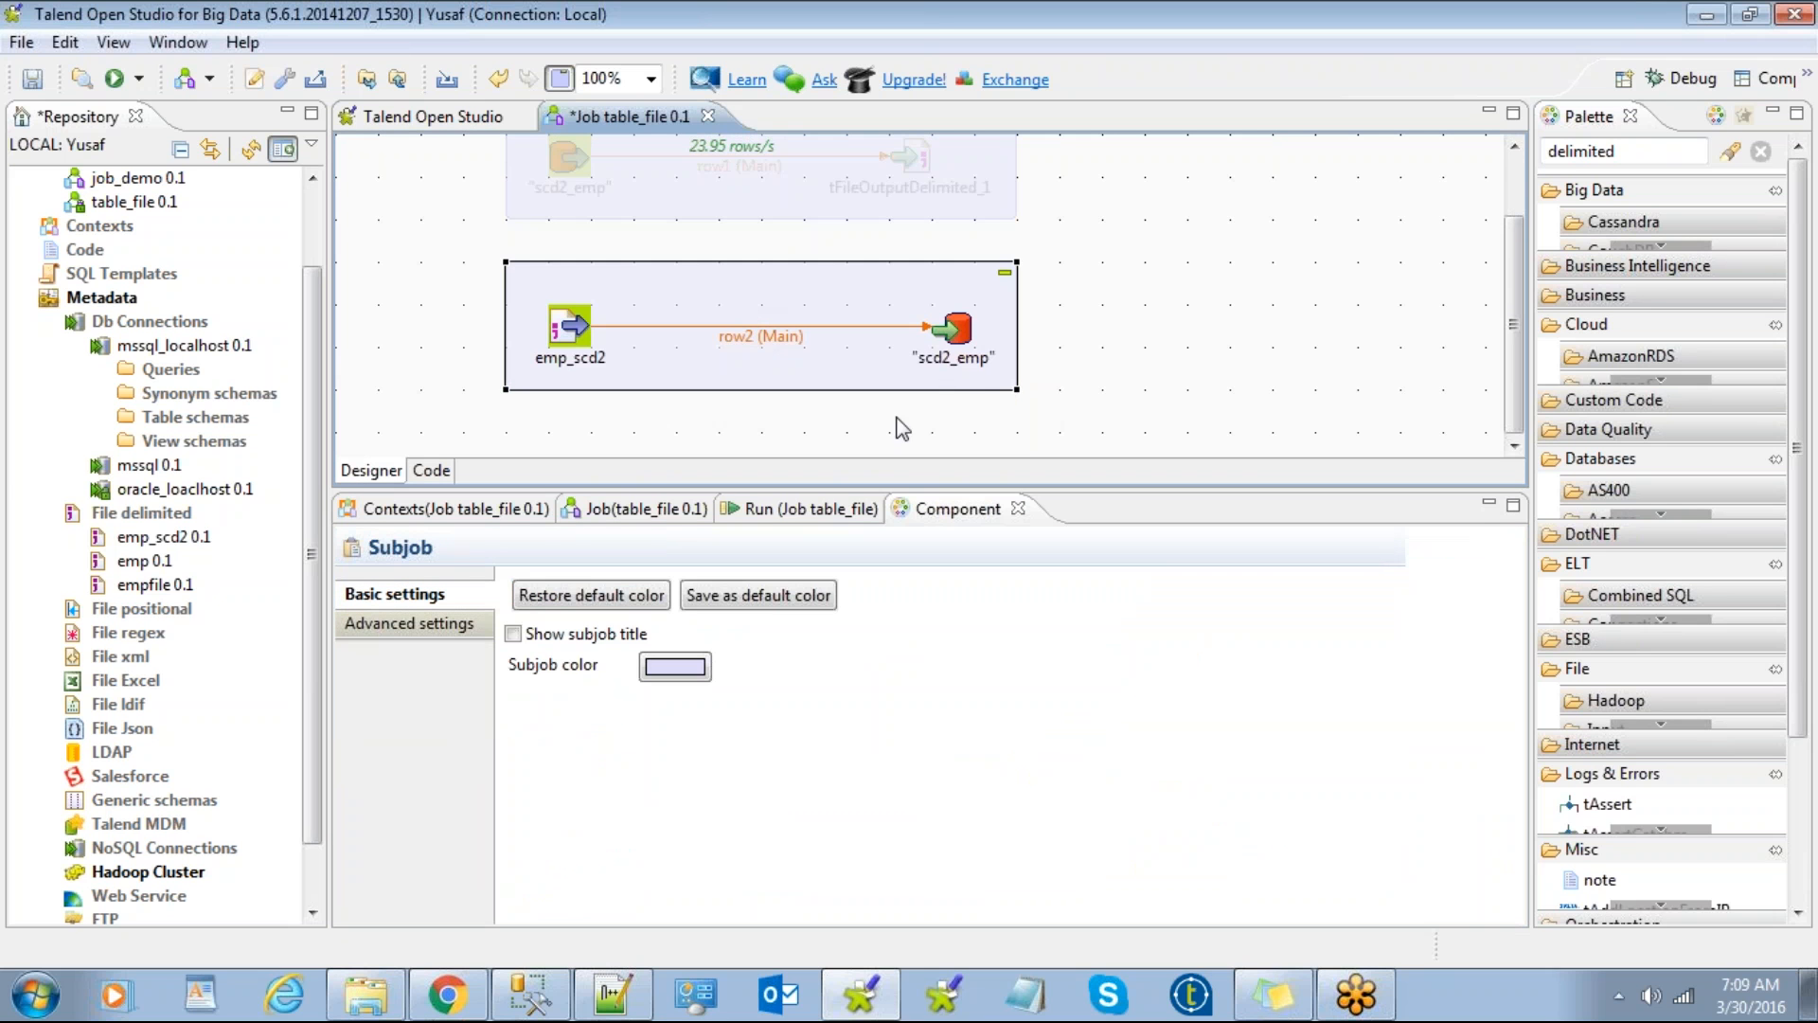
left_click(954, 329)
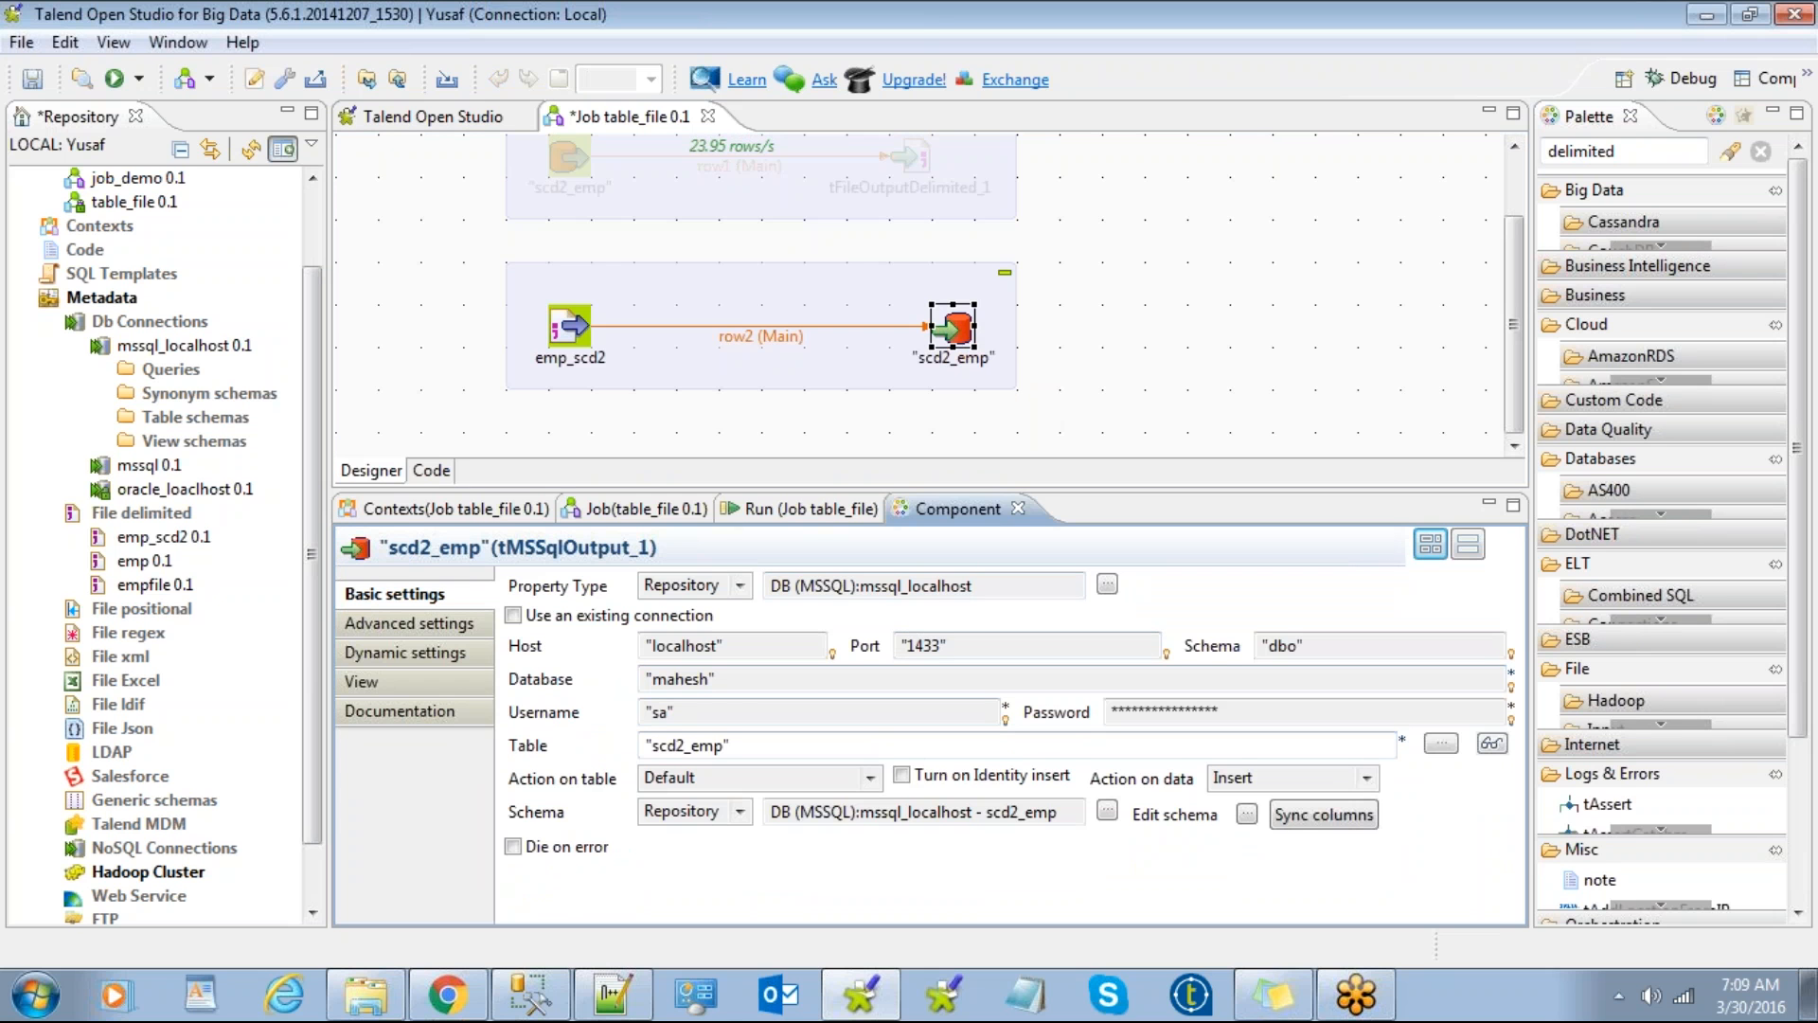
Step: Keep scd2_emp's table action Default and data action Insert, then return to SSMS
left_click(870, 778)
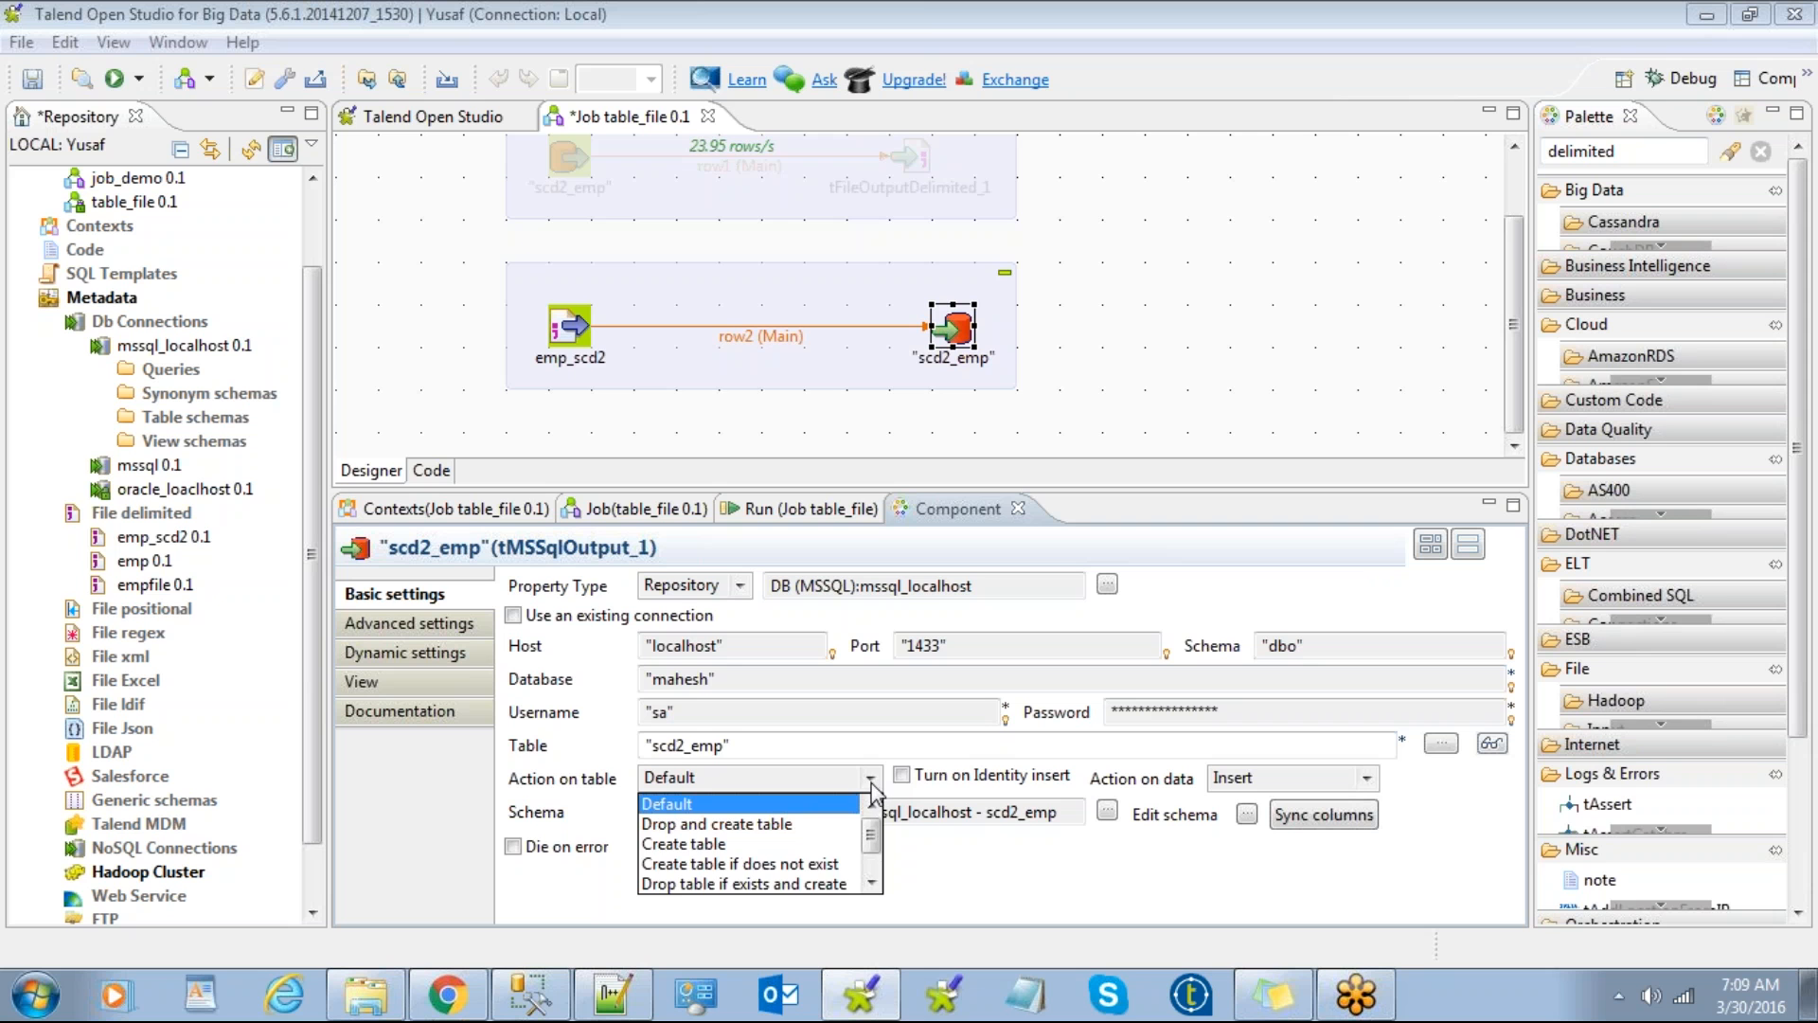
left_click(873, 852)
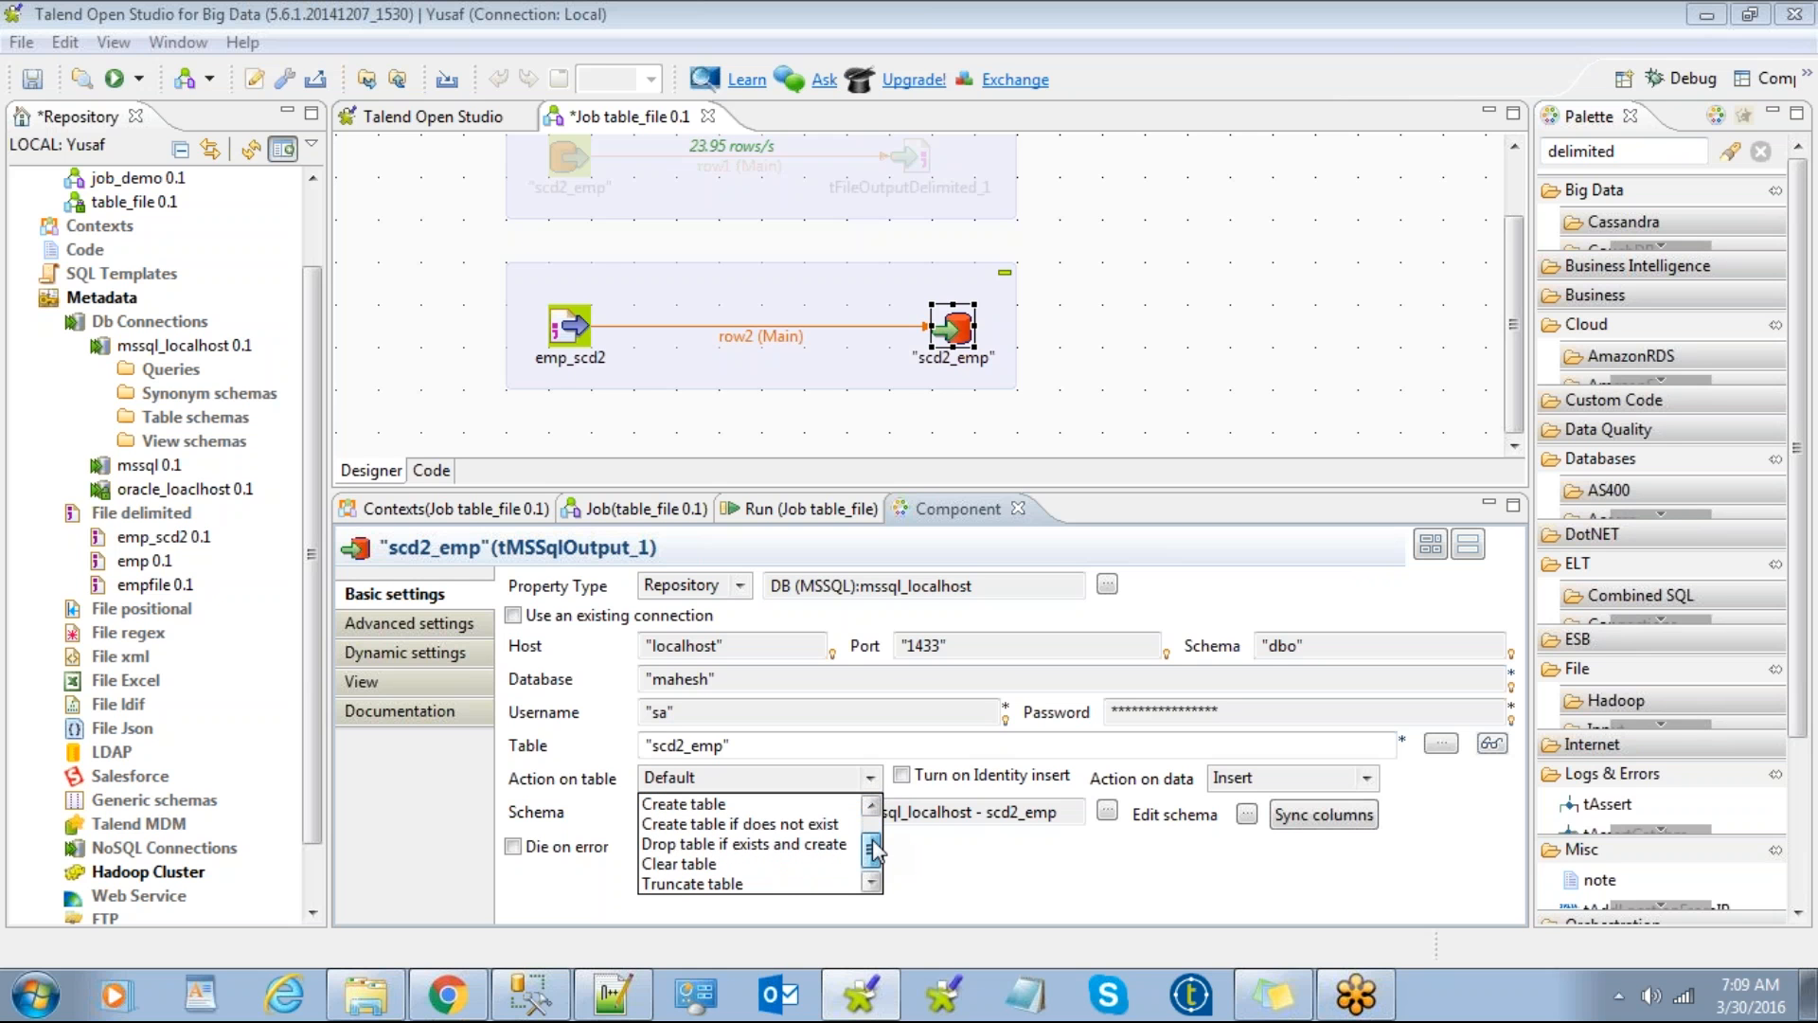
left_click_drag(873, 850, 876, 832)
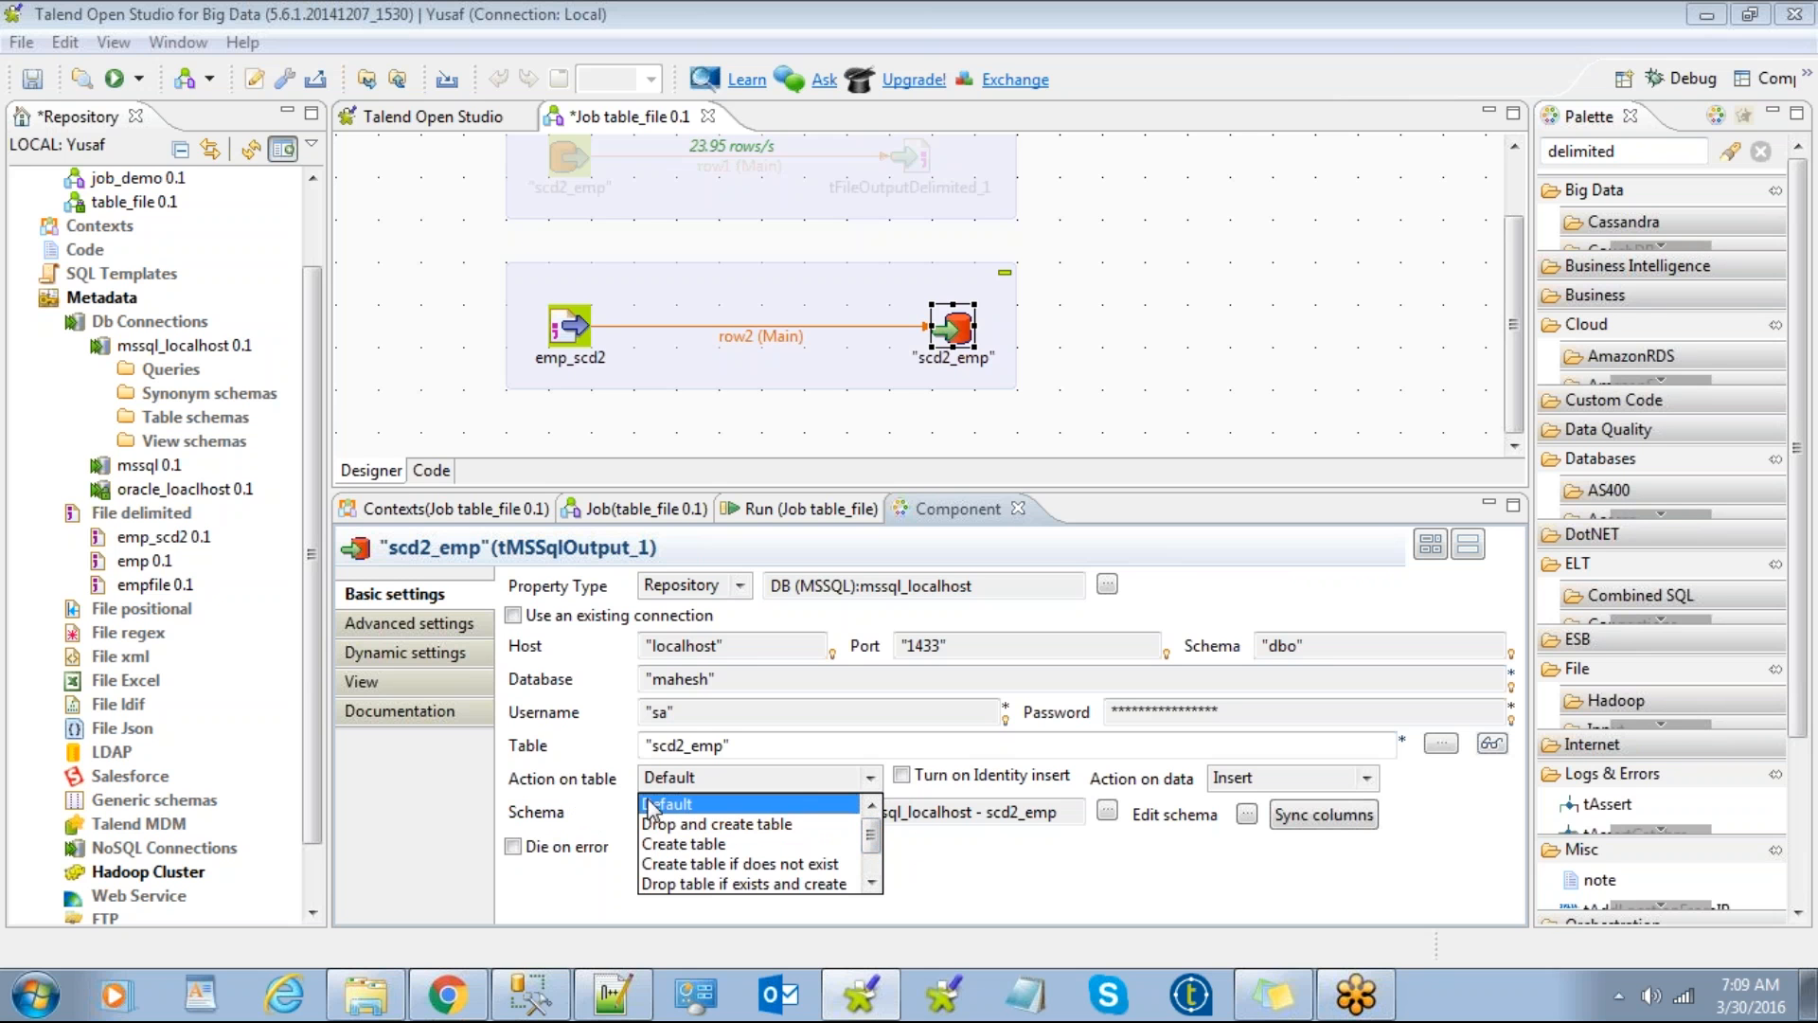
left_click(678, 806)
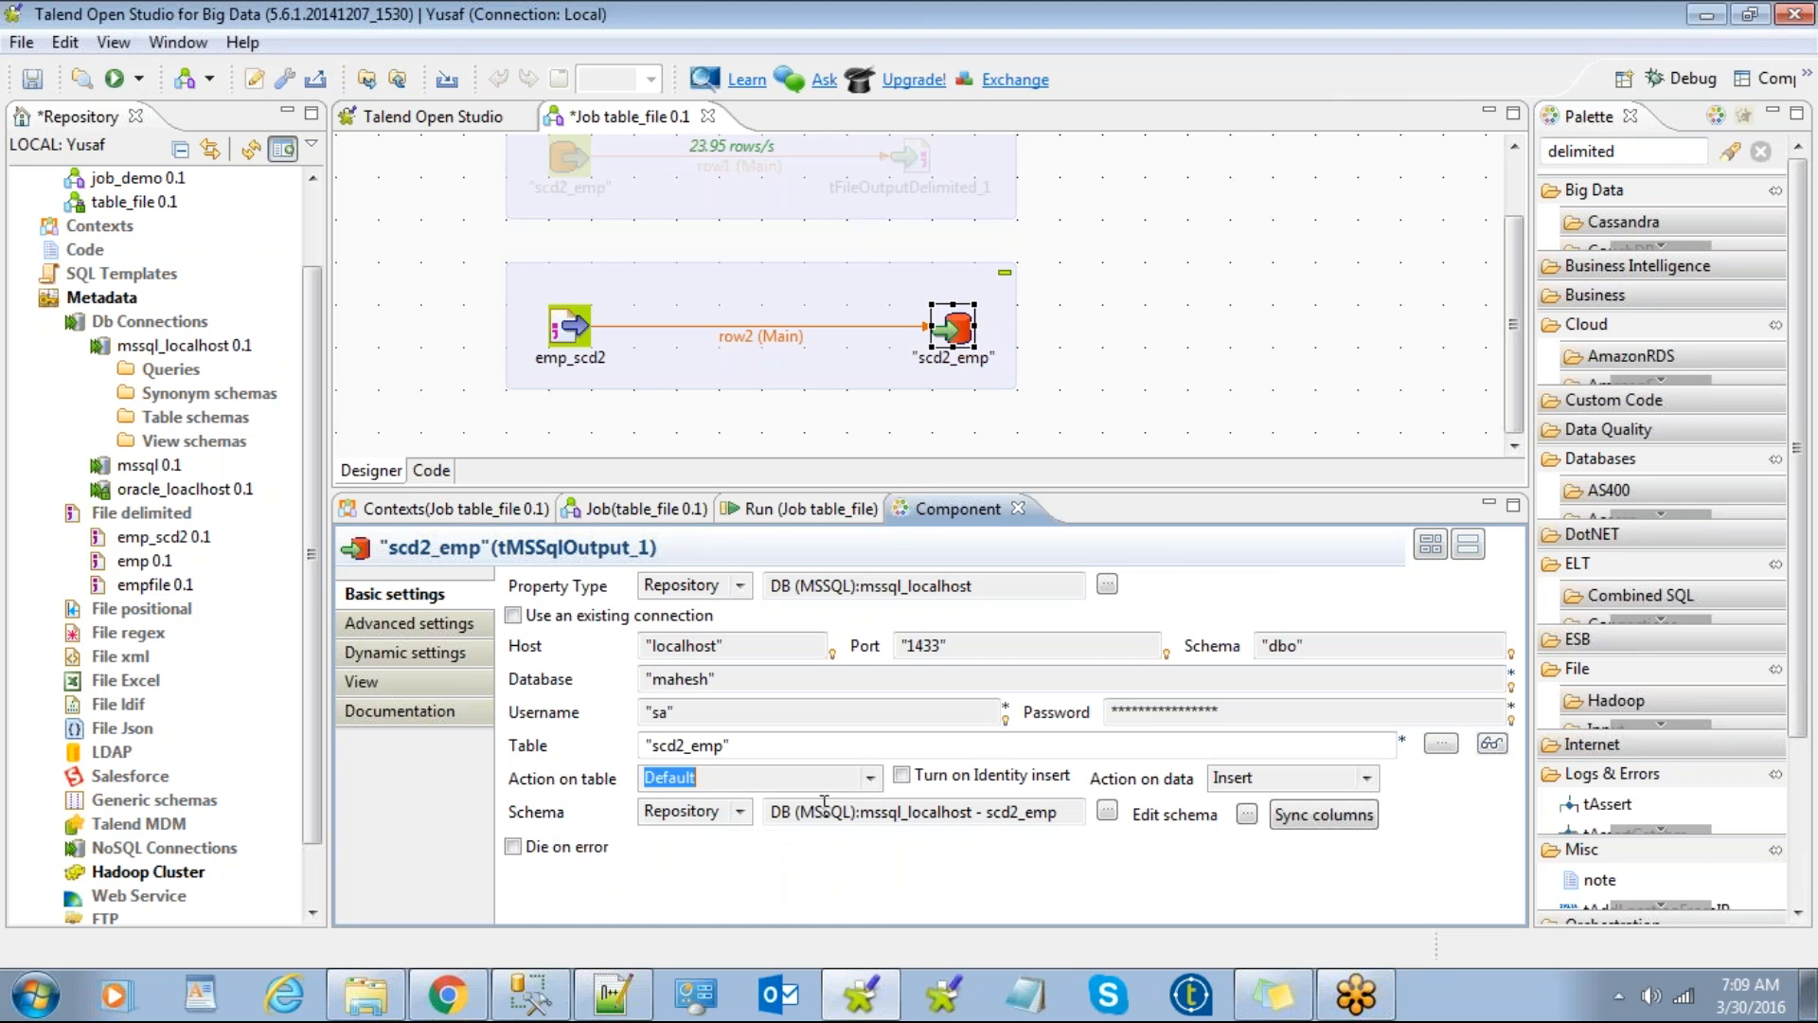
left_click(1291, 778)
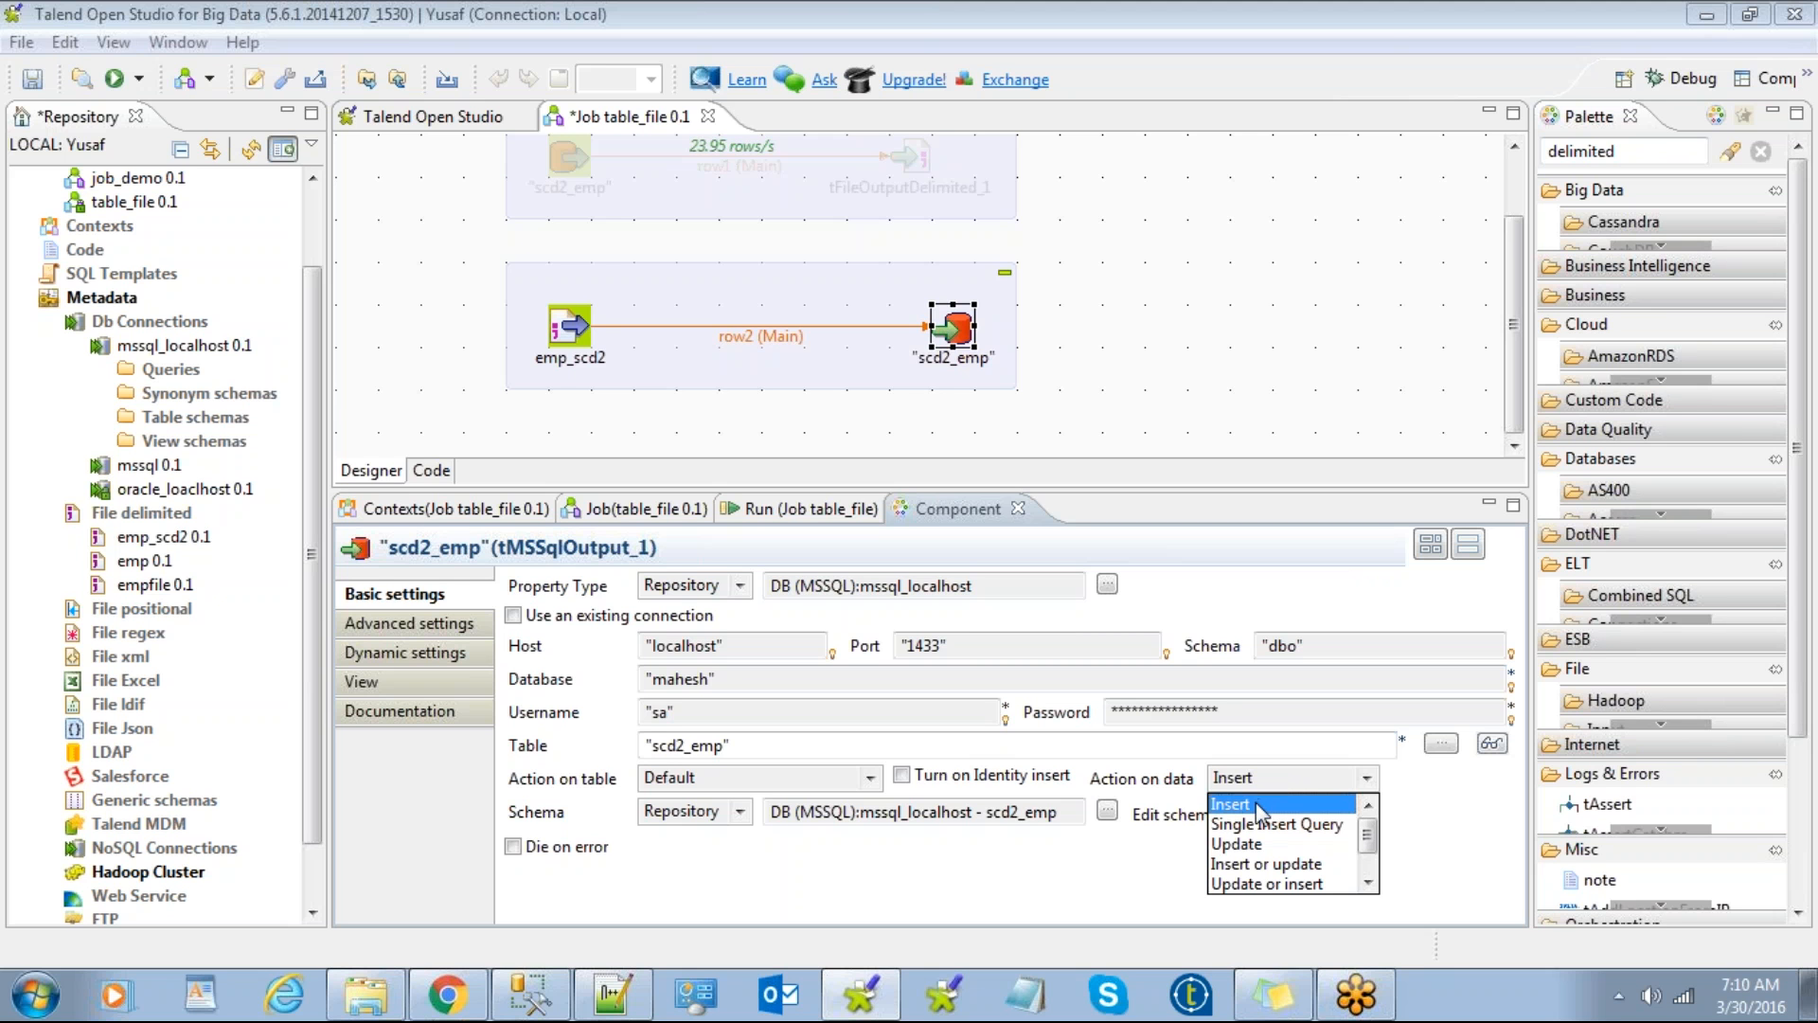
left_click(1256, 809)
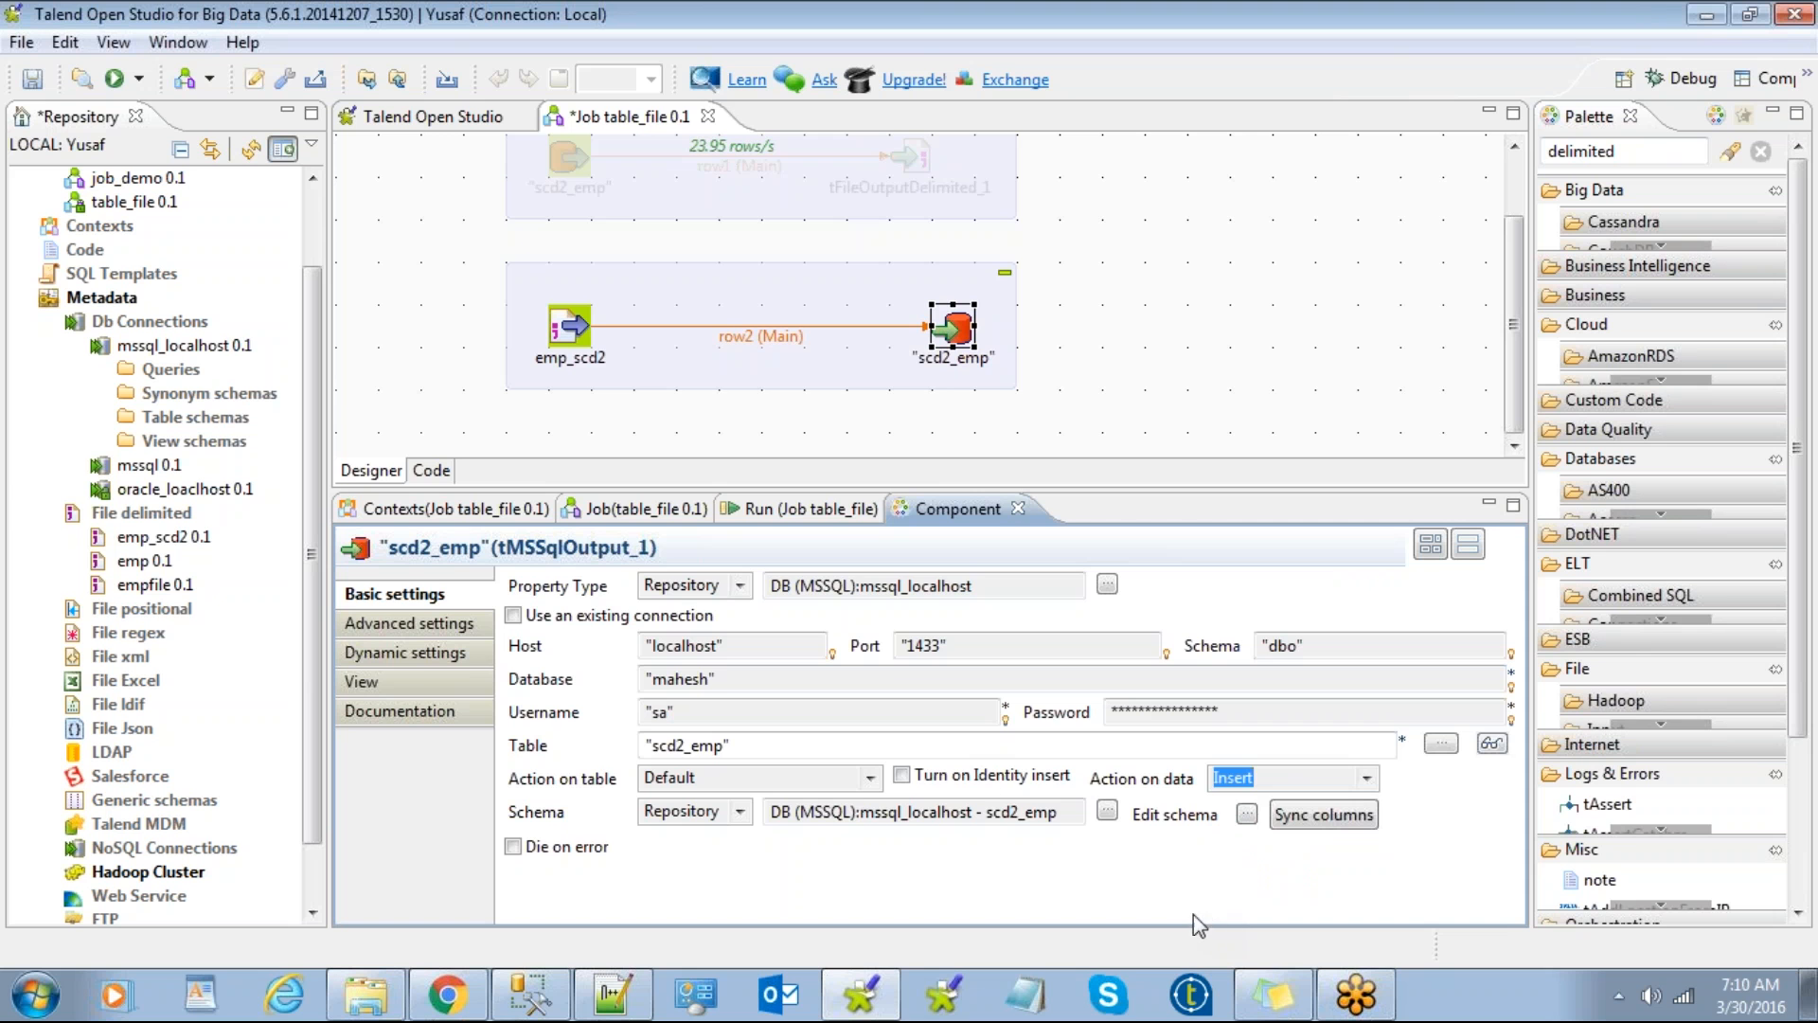
left_click(800, 508)
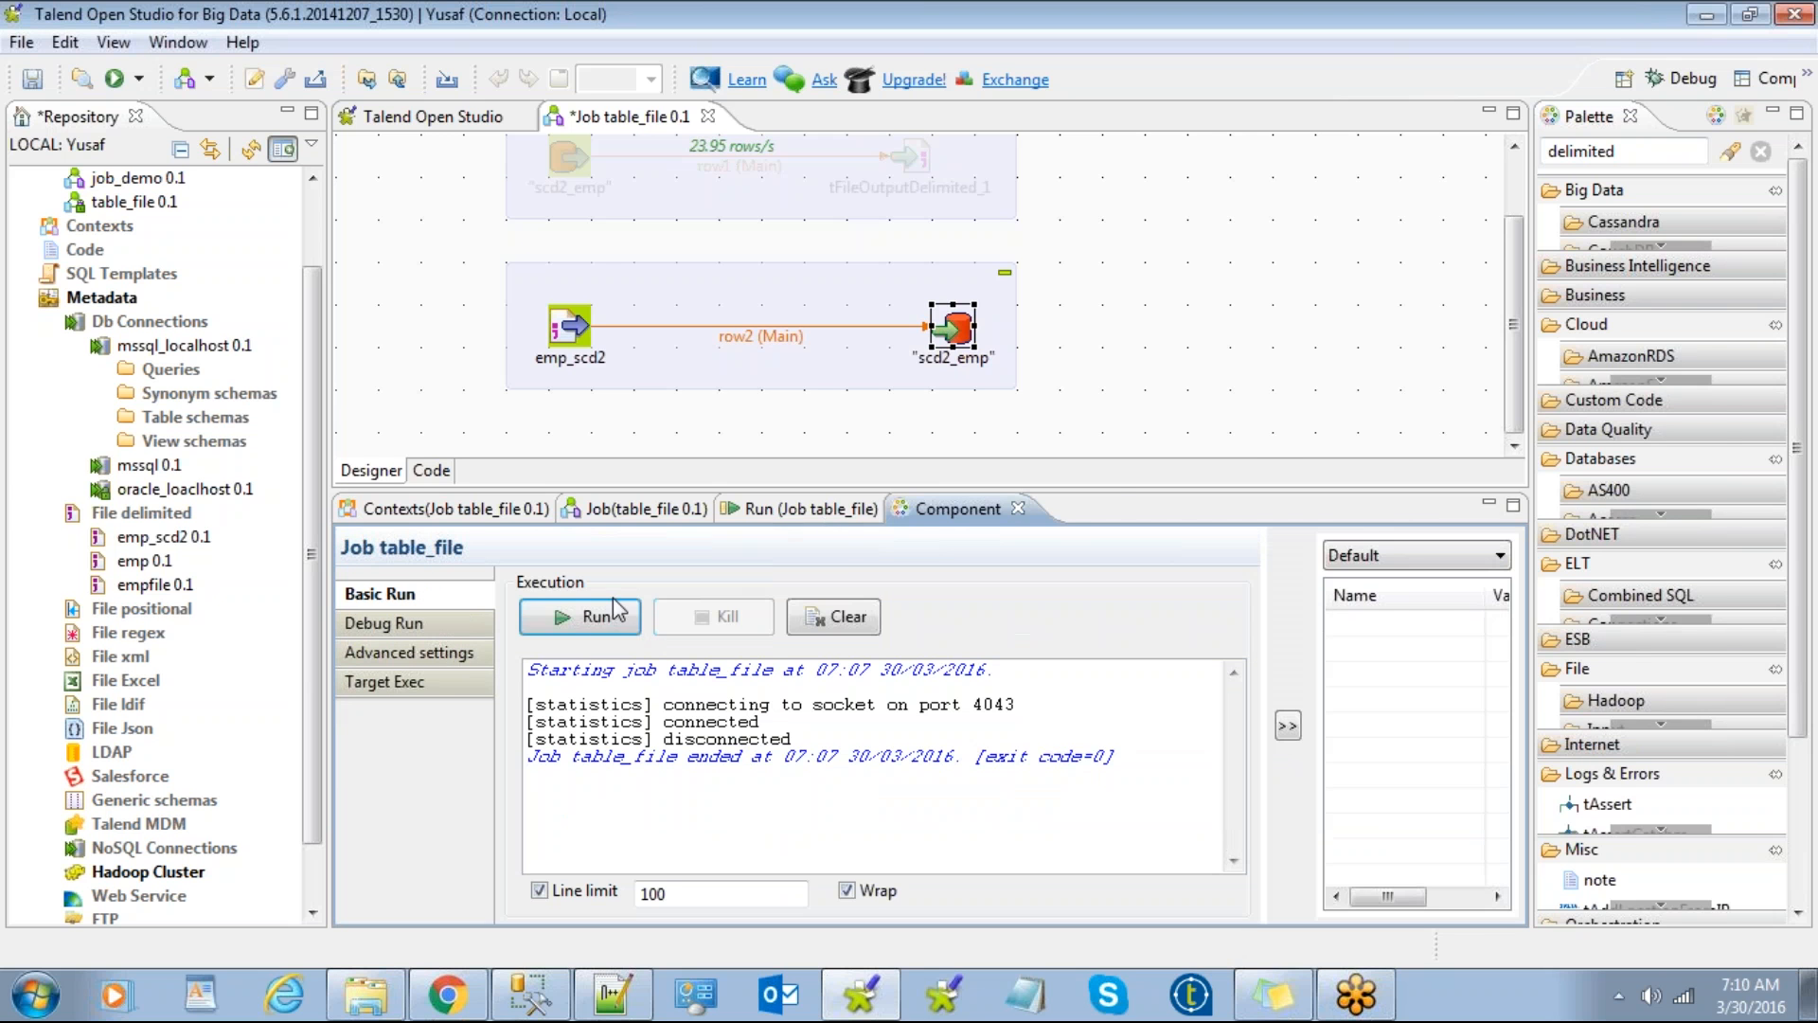
left_click(531, 995)
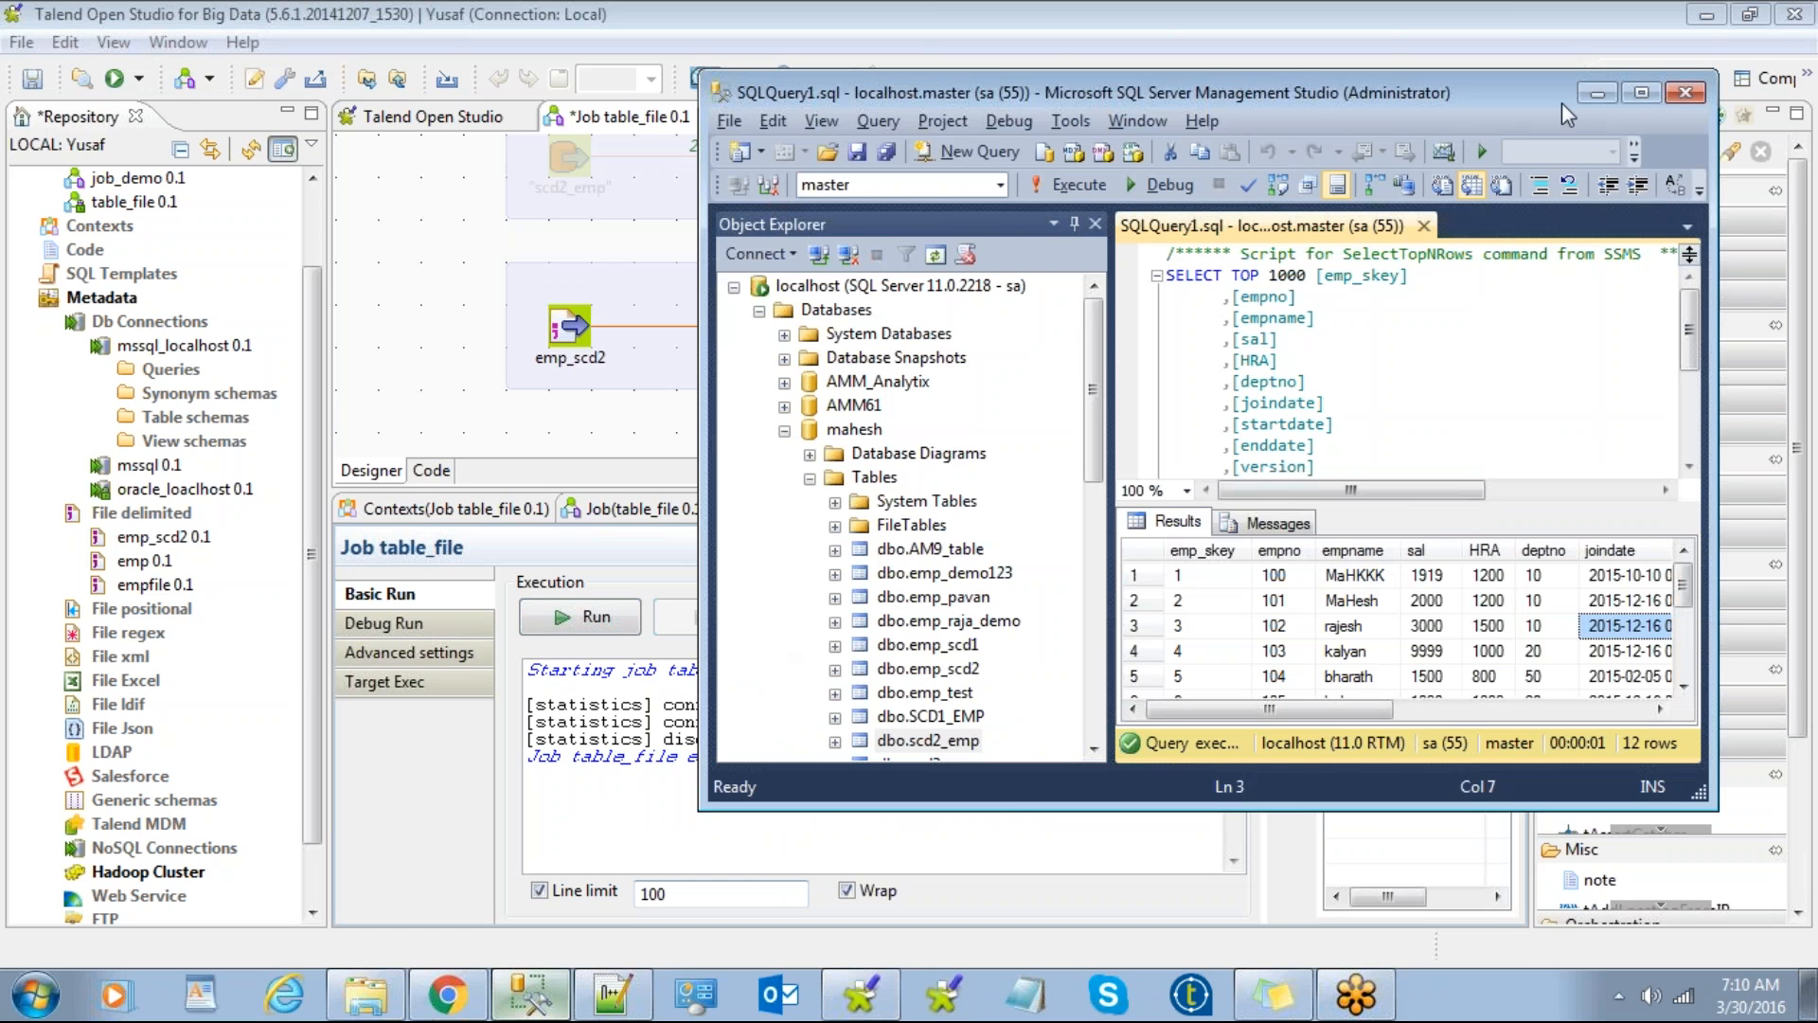
Step: Maximize SSMS, inspect the loaded rows' join dates, then check the Talend run
left_click(1641, 92)
left_click(1037, 746)
scroll(1042, 748, "down", 1)
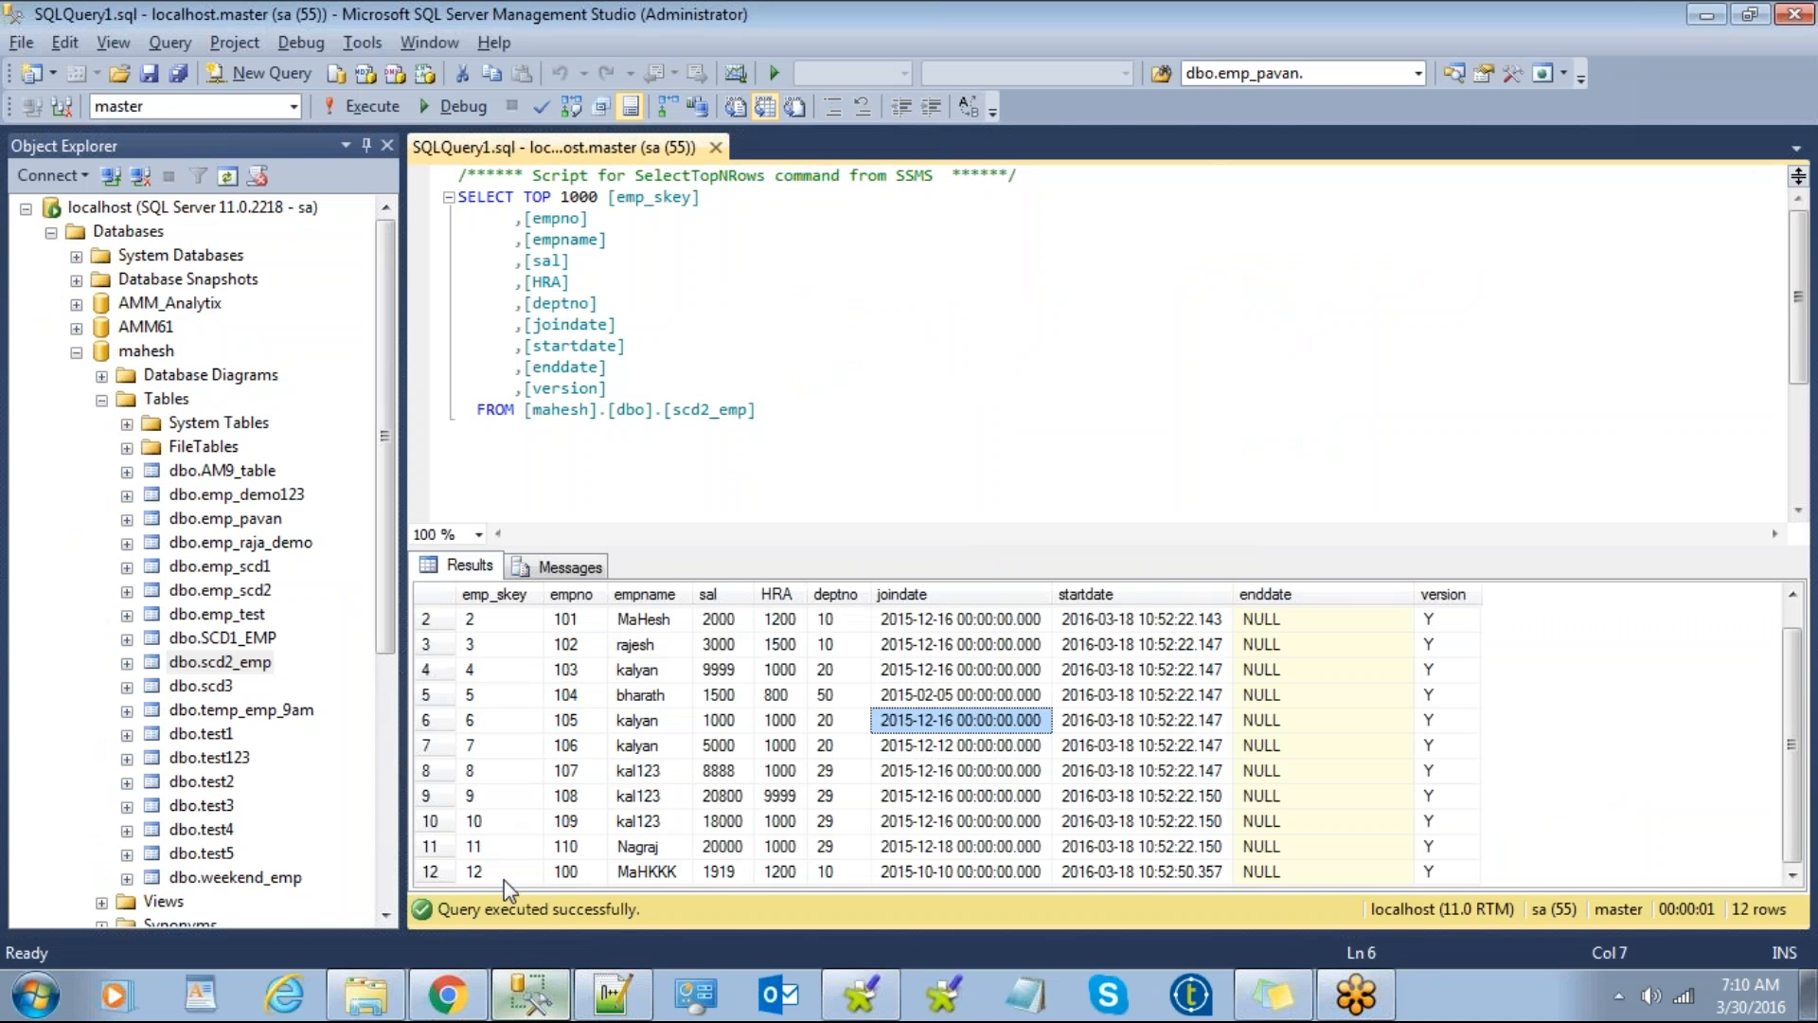
scroll(539, 860, "up", 1)
scroll(625, 864, "down", 1)
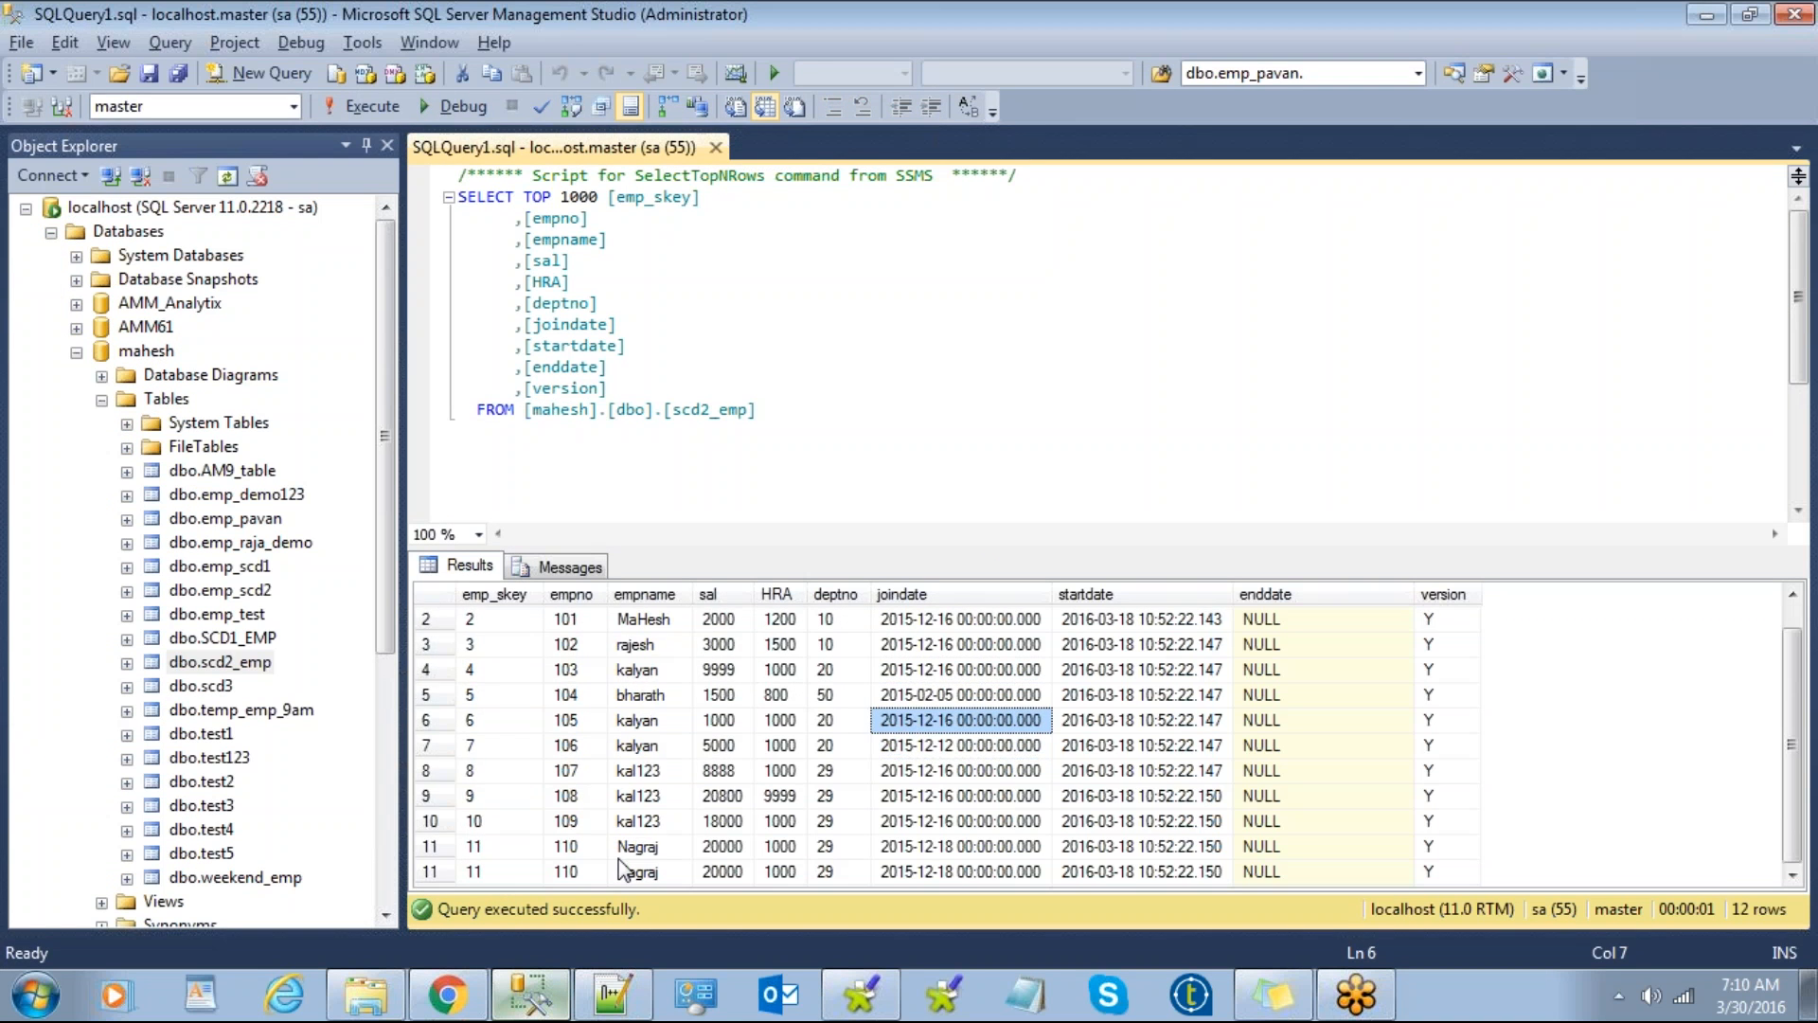
left_click(1705, 16)
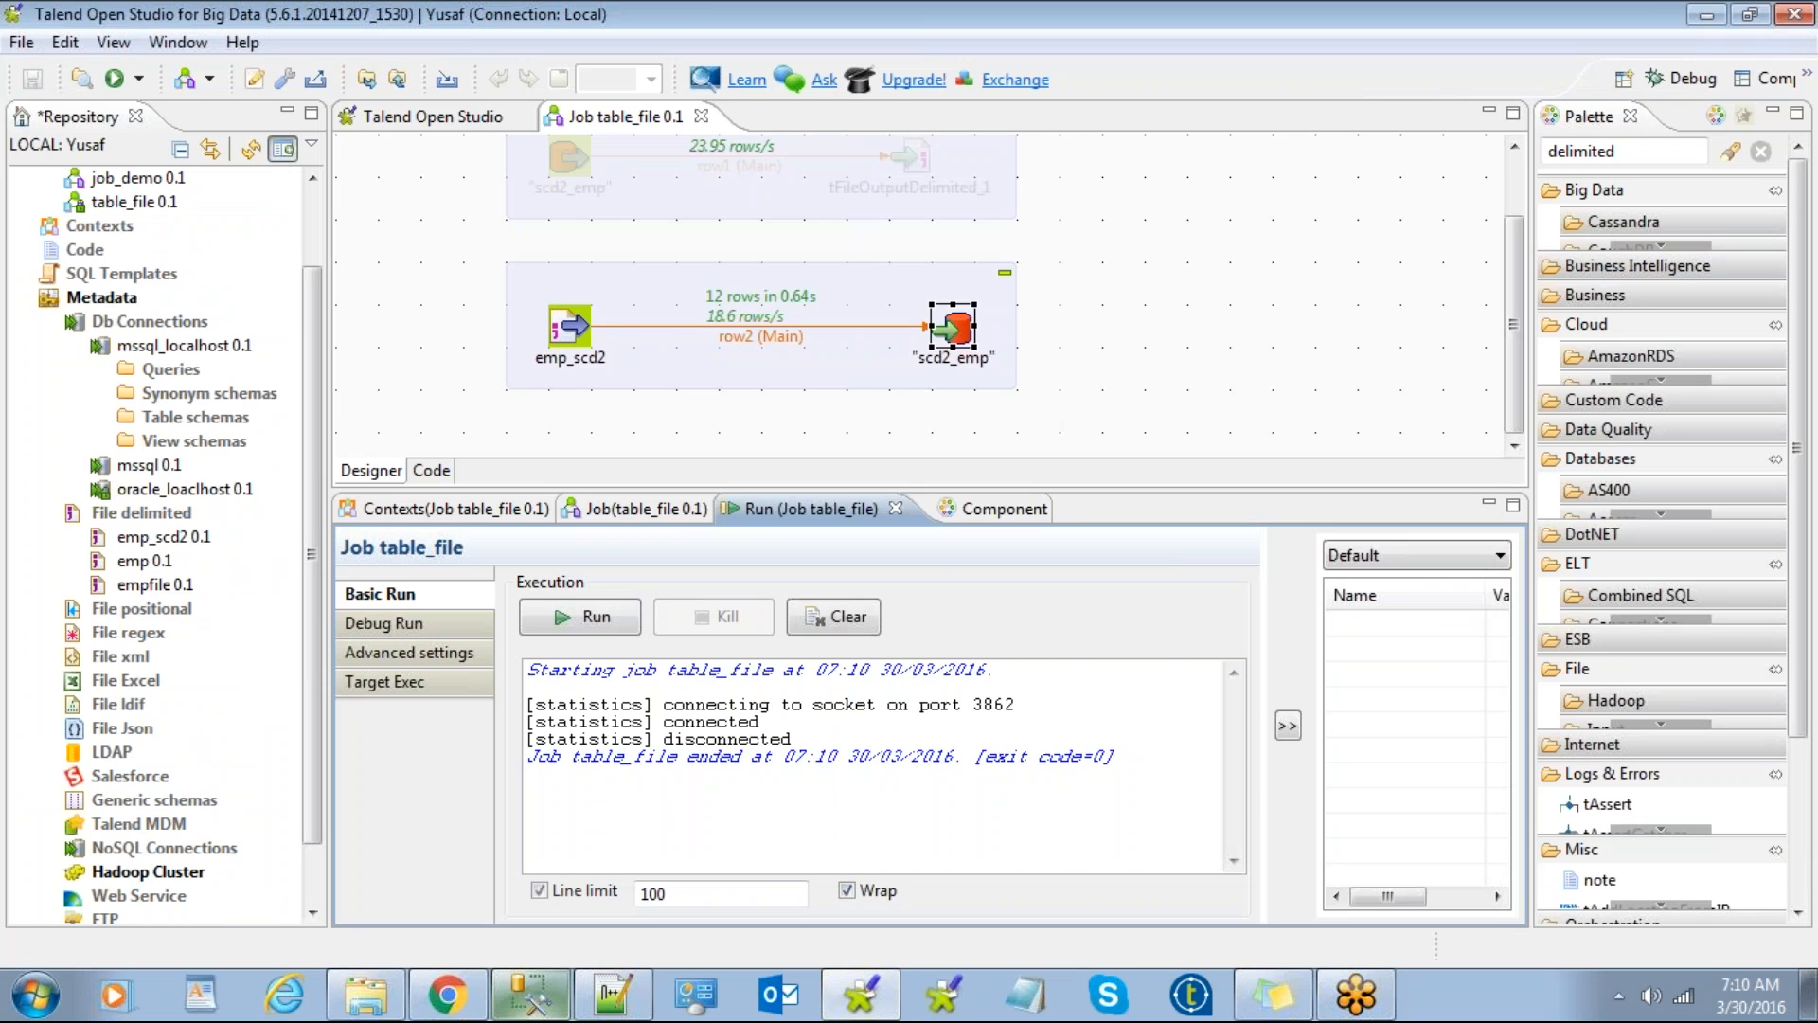
Step: Re-execute the scd2_emp SELECT query and review the 24 returned rows
left_click(536, 1003)
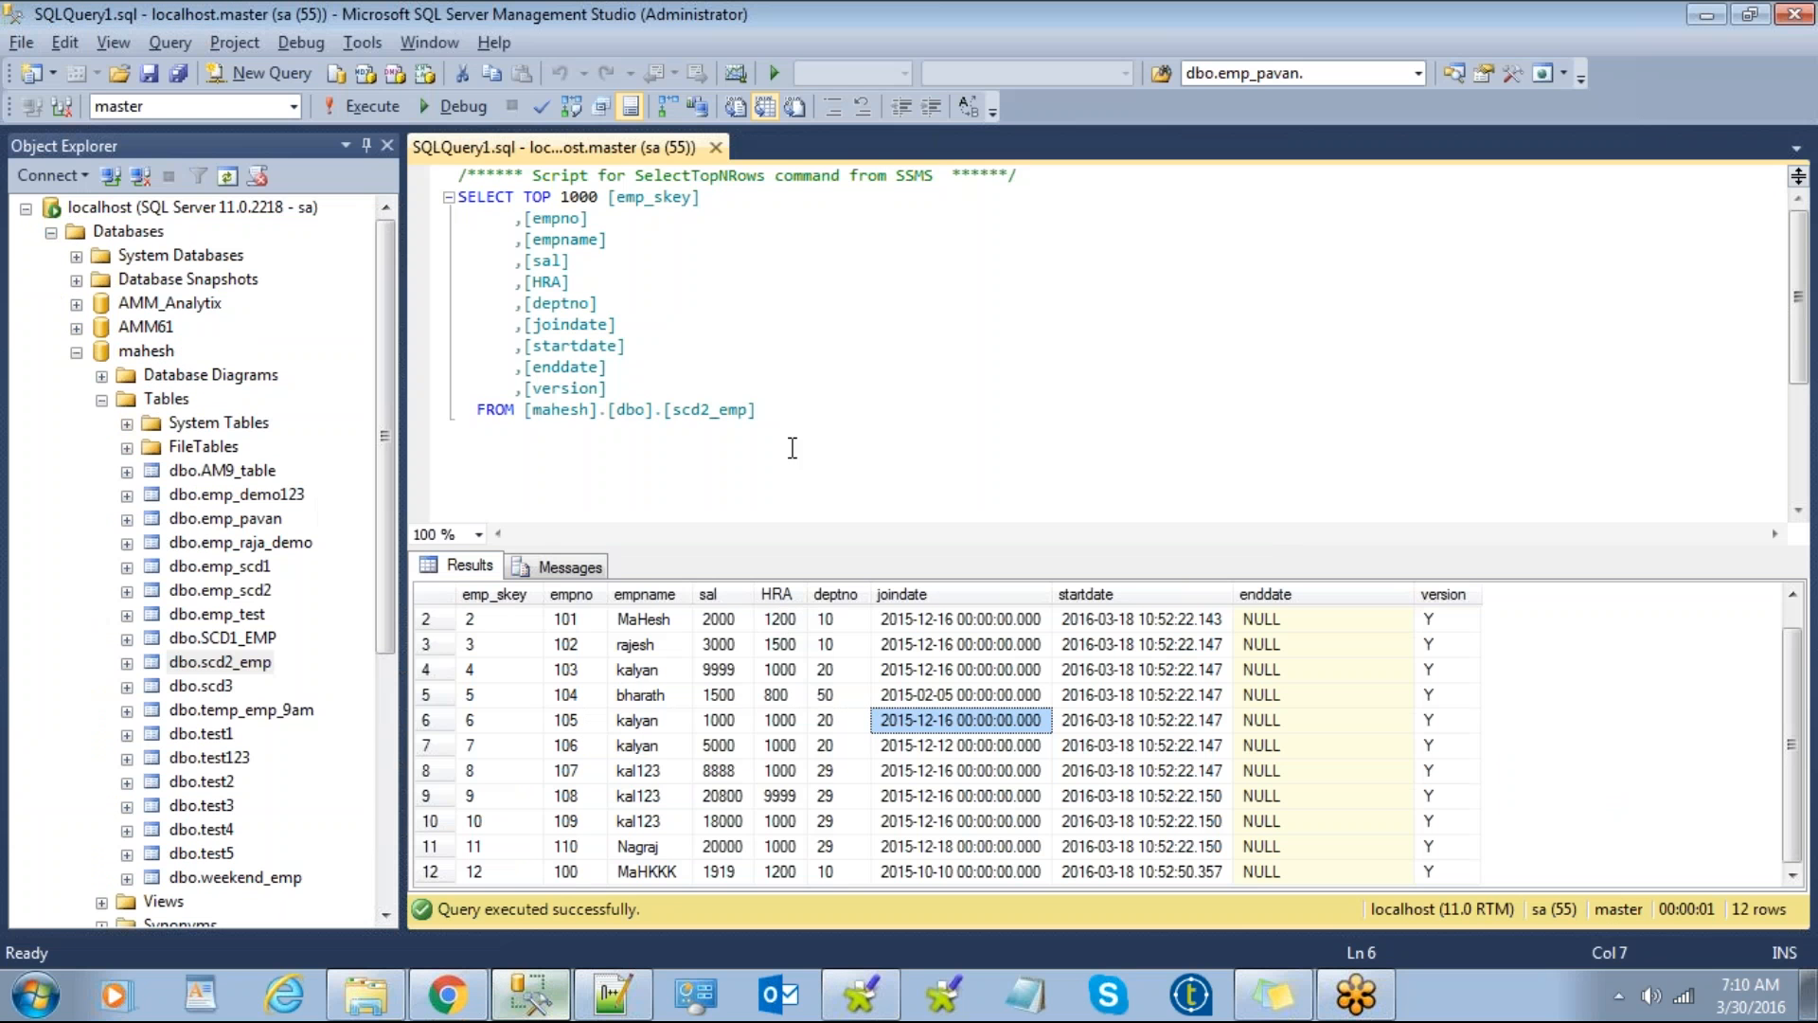
left_click_drag(469, 217, 870, 490)
left_click(796, 409)
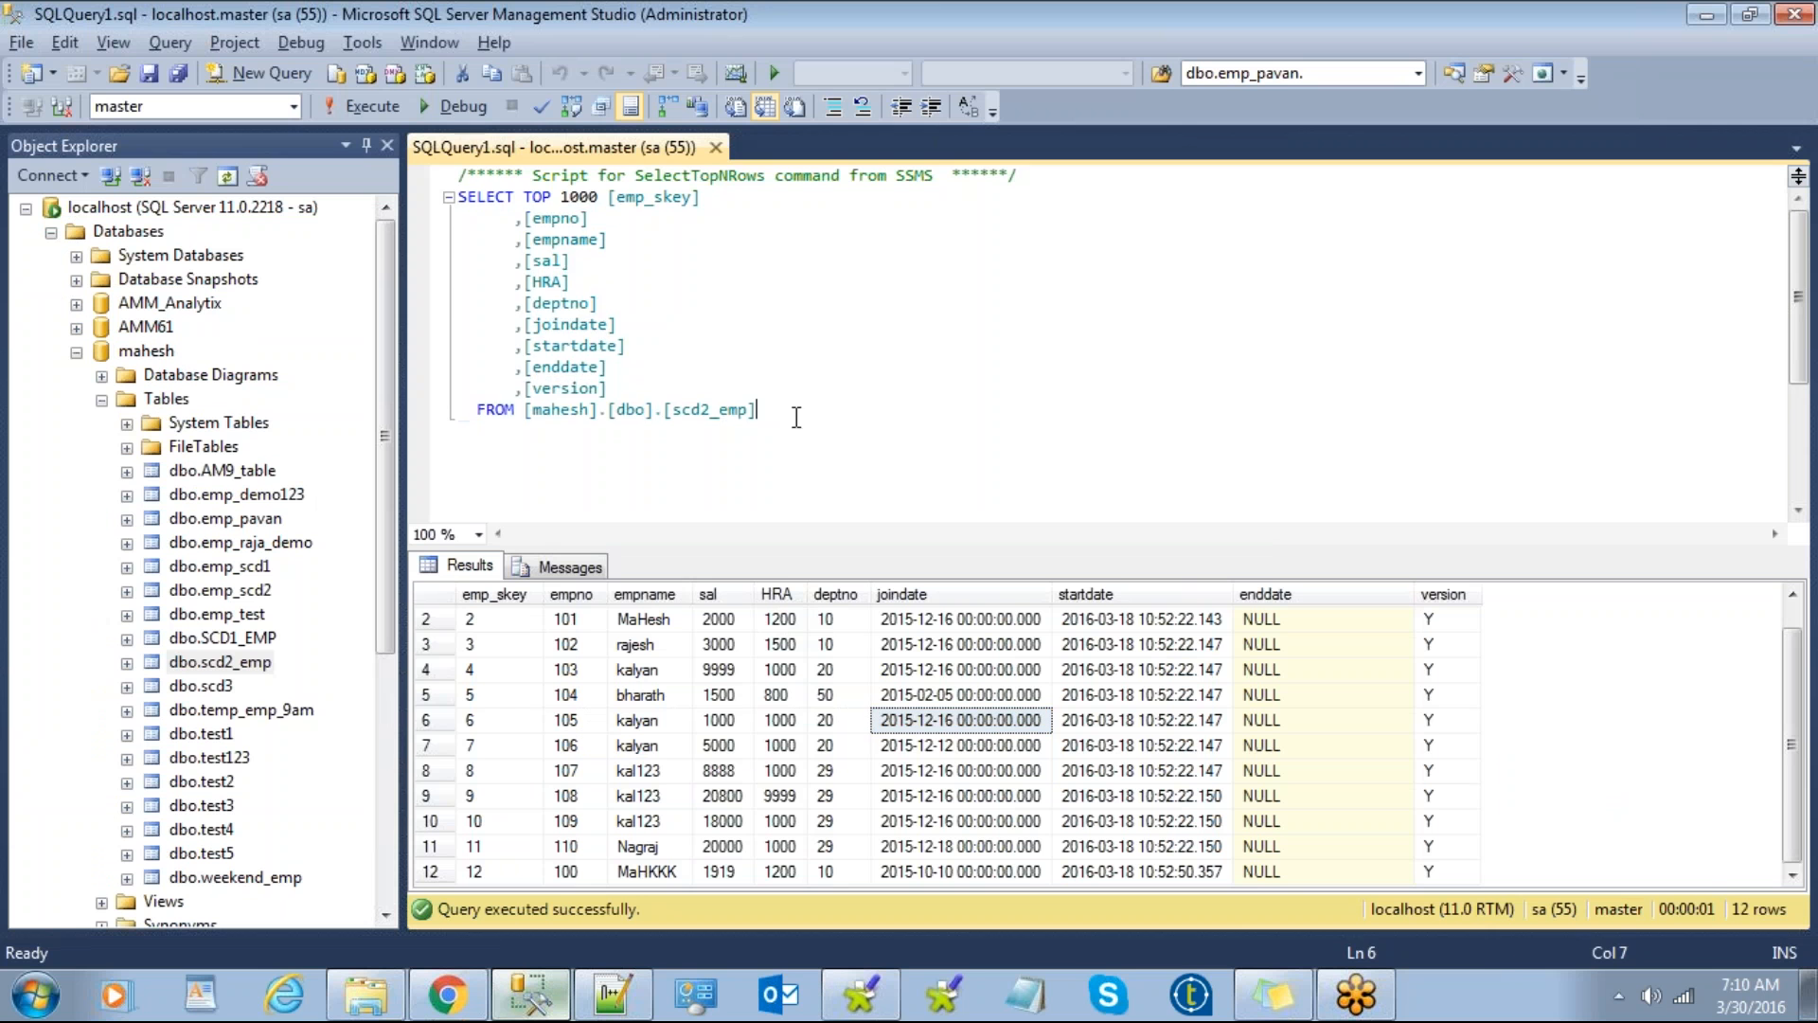
left_click_drag(767, 413, 362, 155)
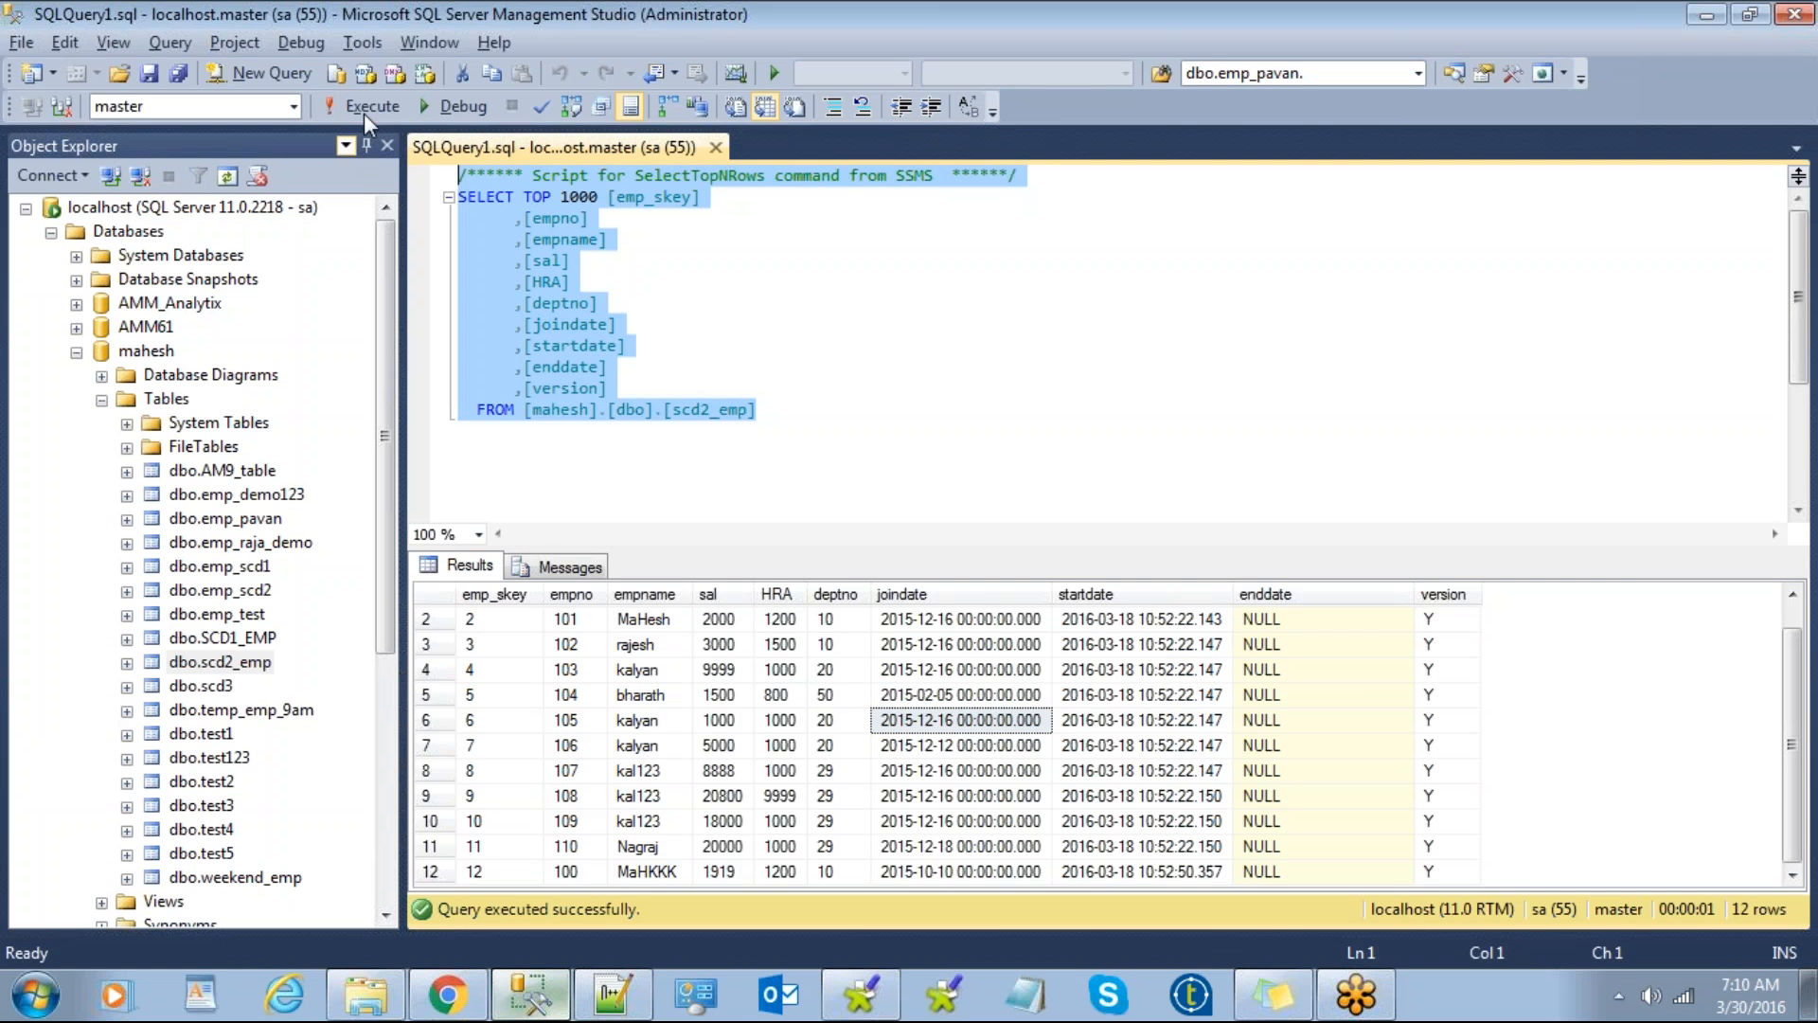
left_click(364, 110)
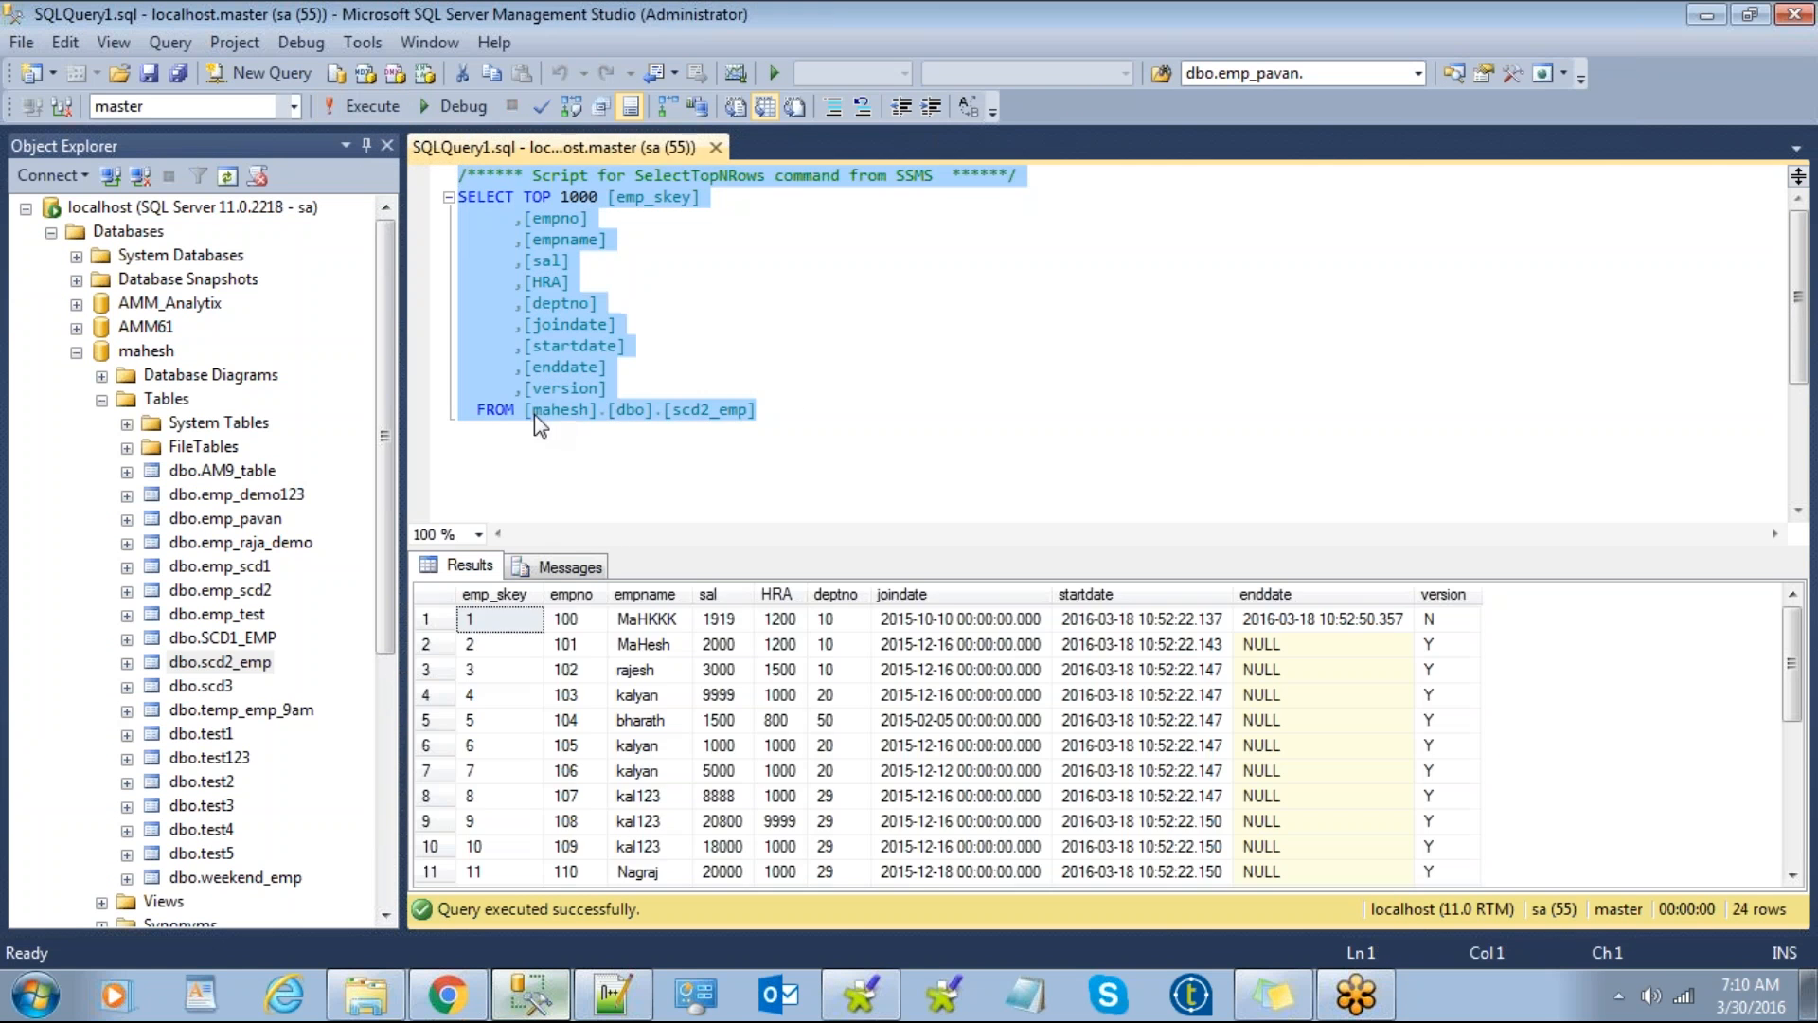
left_click(827, 719)
scroll(826, 725, "down", 4)
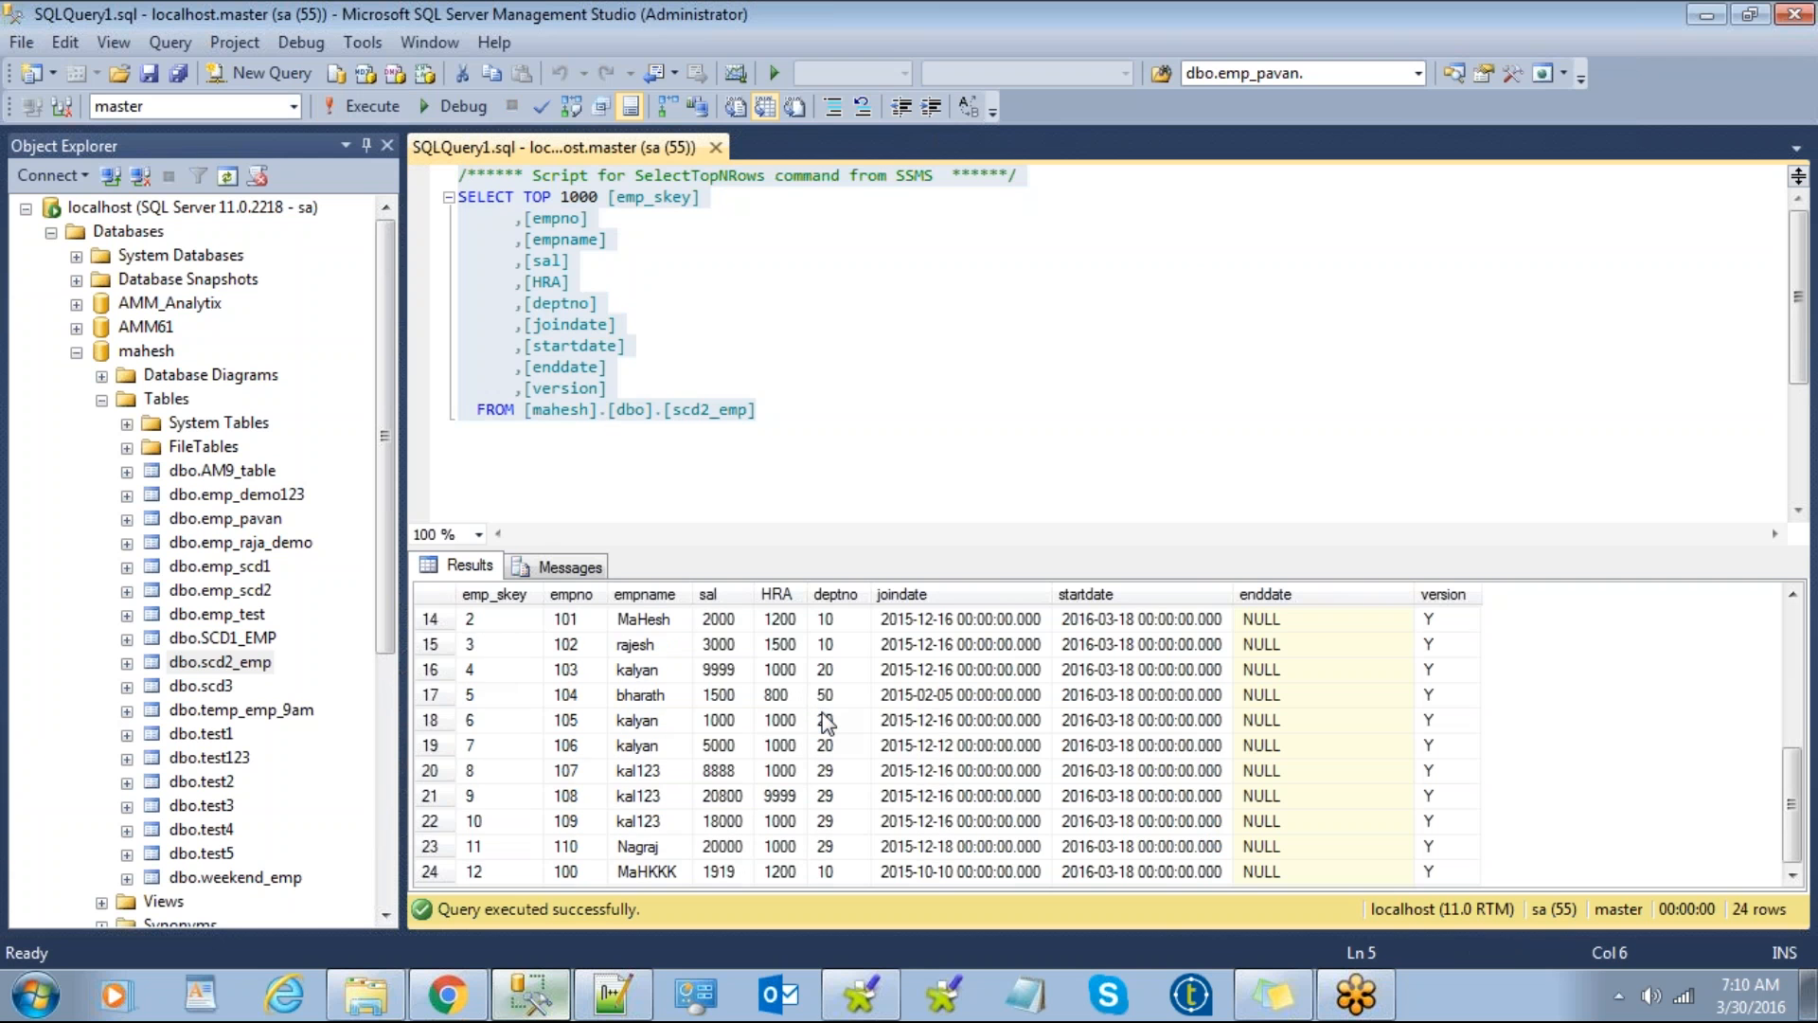
scroll(827, 723, "up", 5)
scroll(826, 723, "down", 5)
scroll(826, 723, "up", 5)
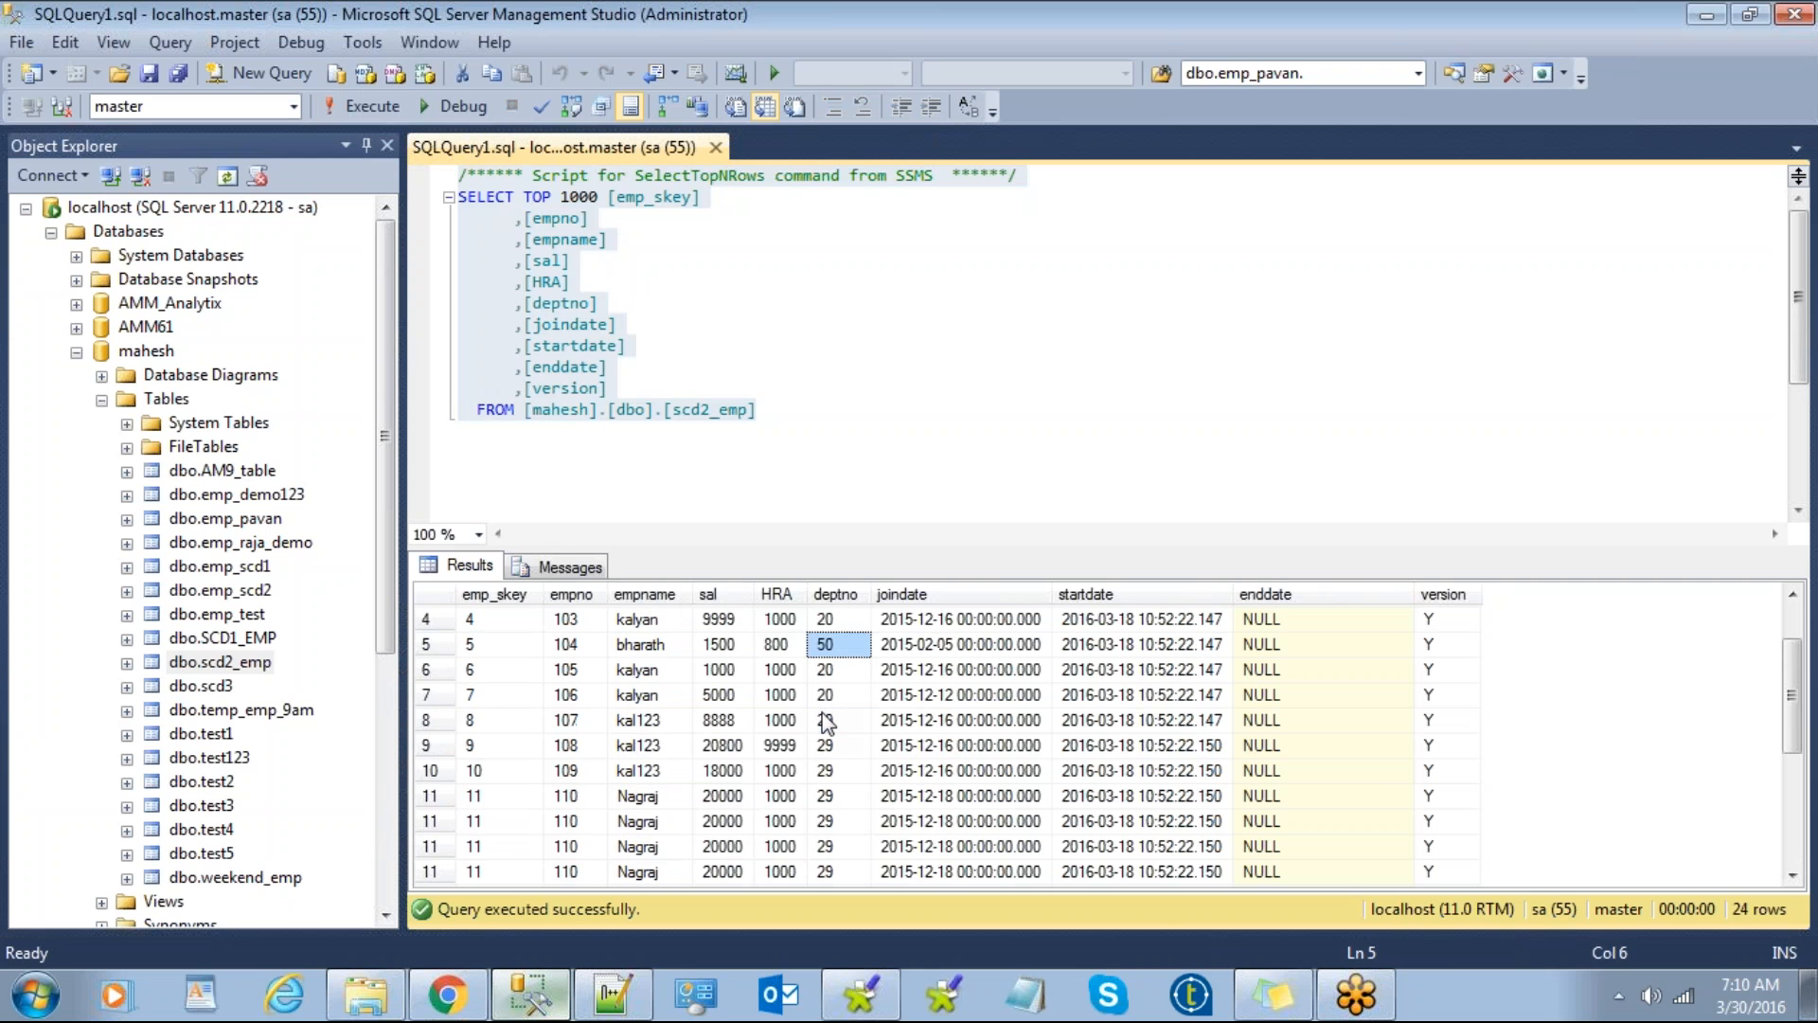
scroll(827, 723, "down", 5)
scroll(827, 723, "up", 5)
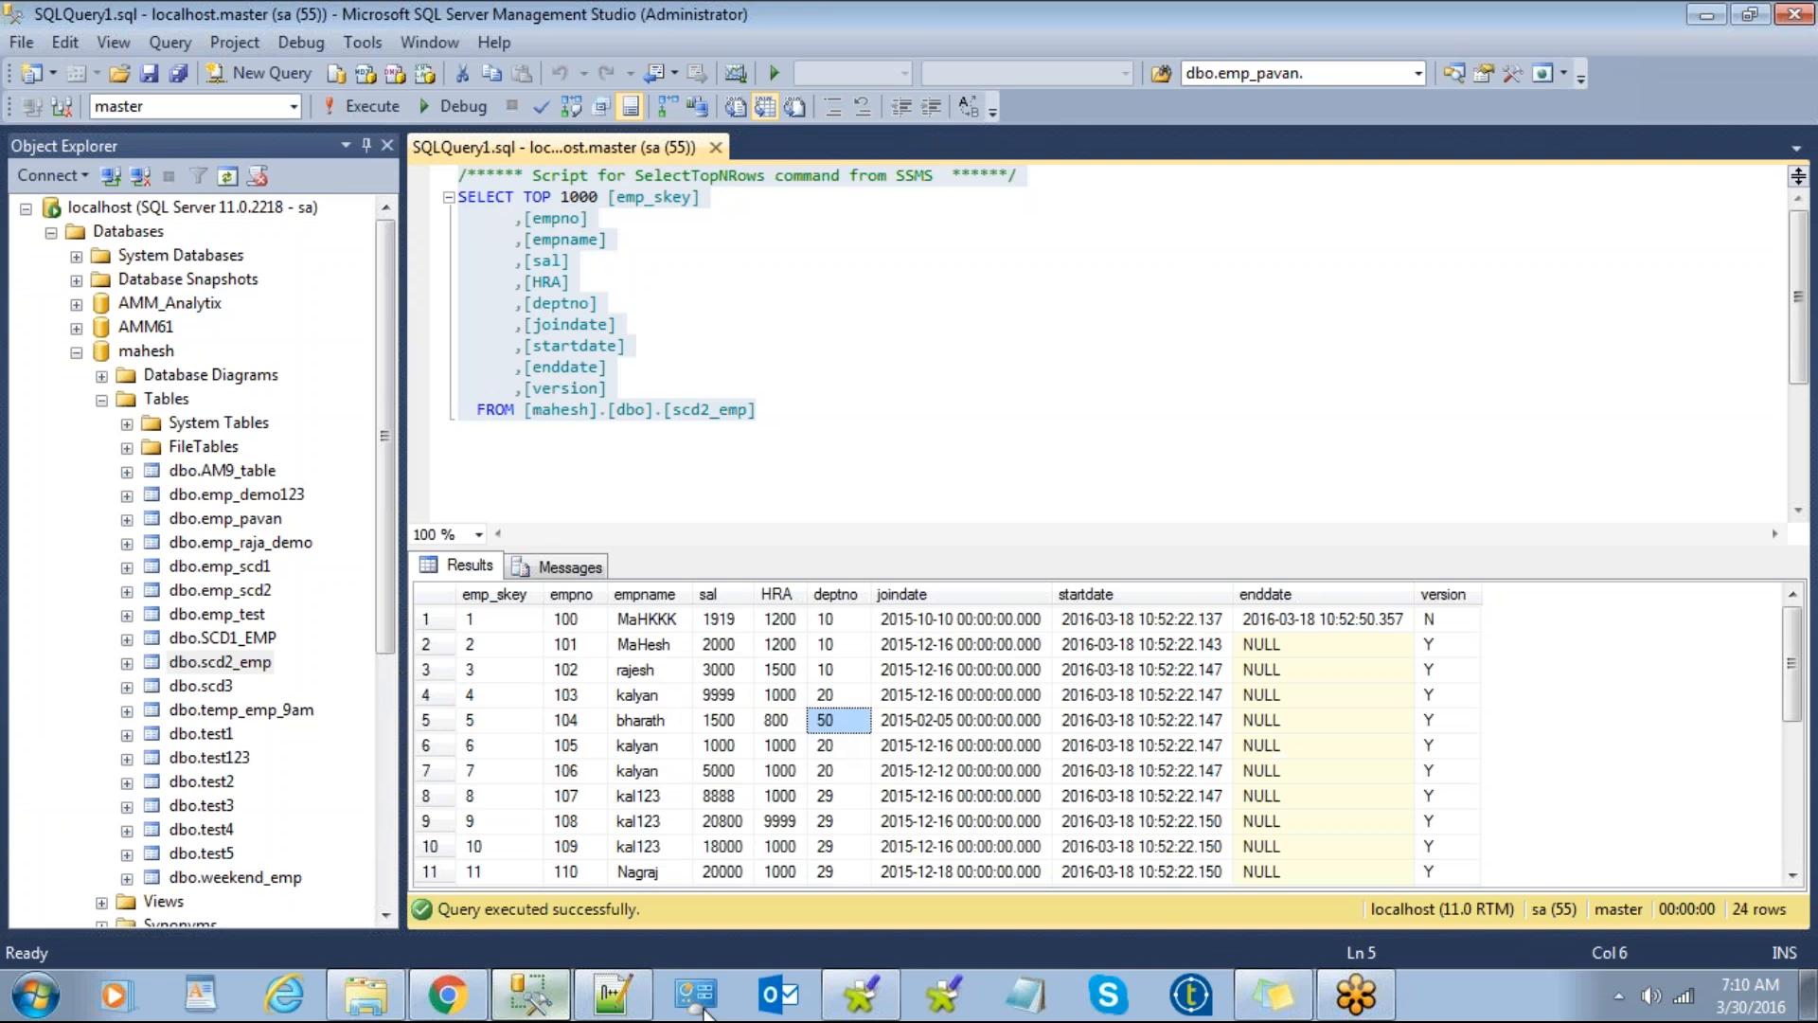
left_click(876, 992)
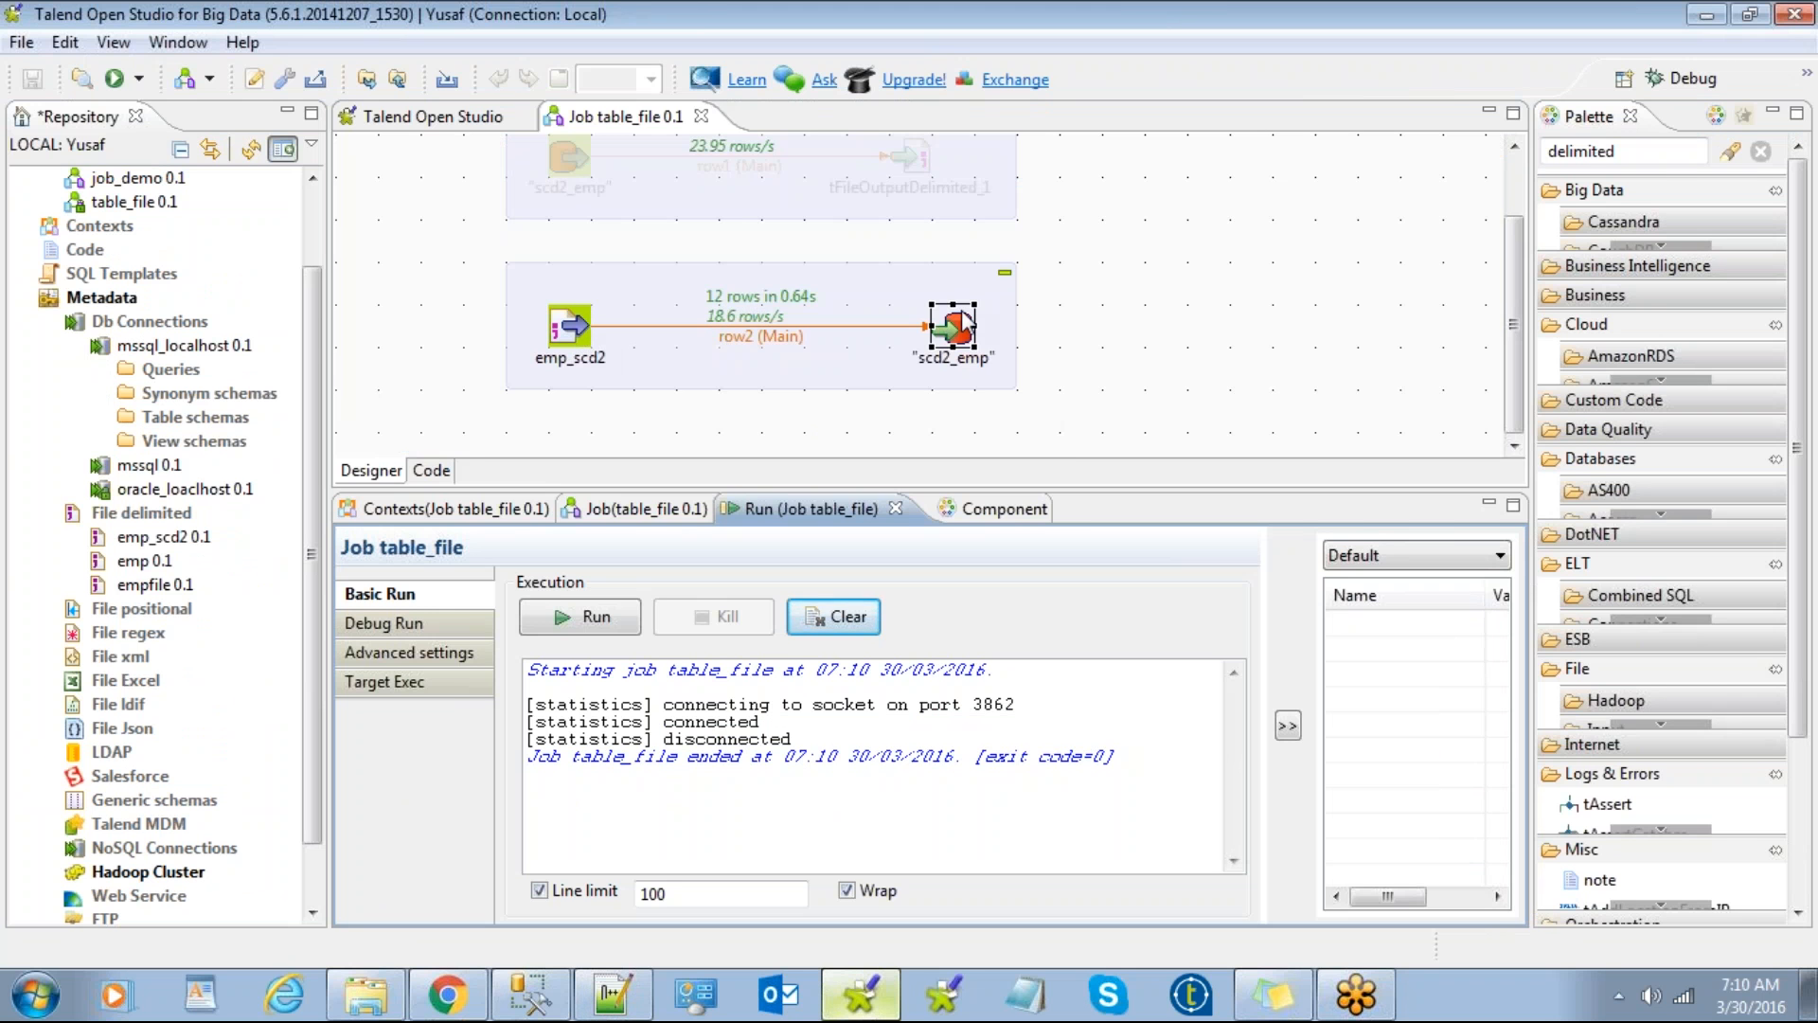
left_click(1163, 315)
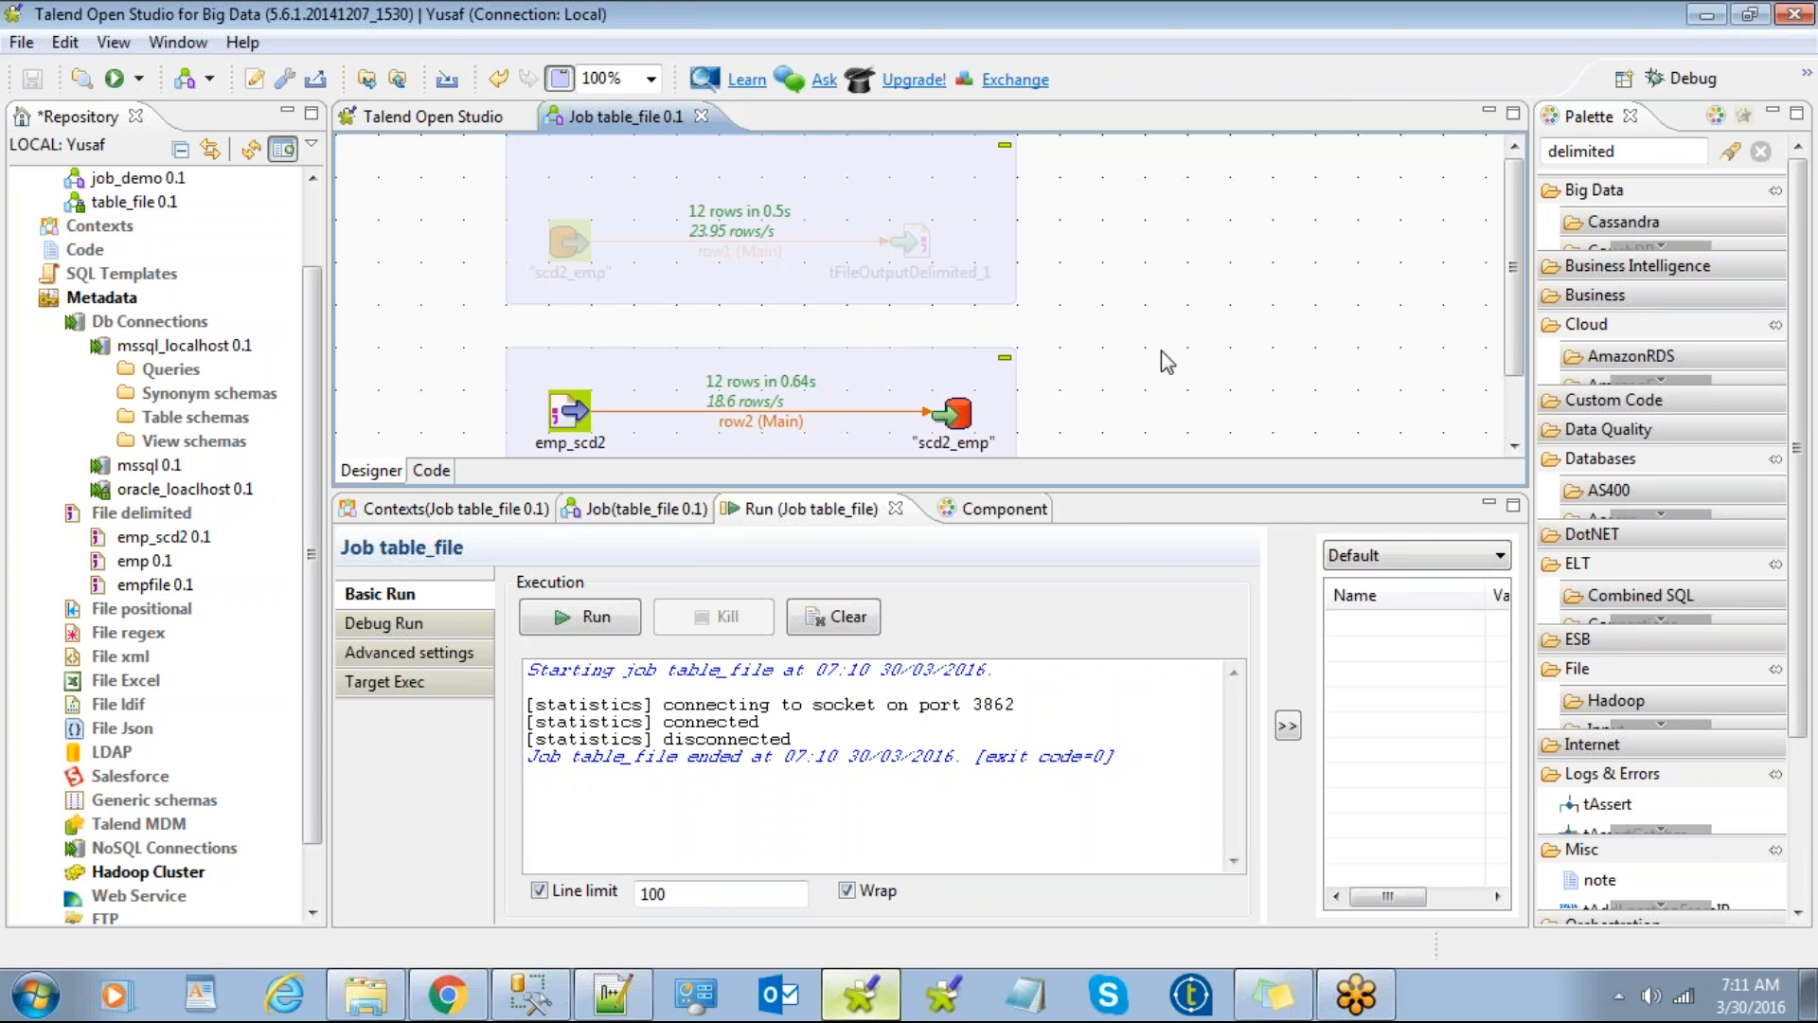
Step: View the emp_scd2 file input's schema and close it unchanged
double_click(582, 414)
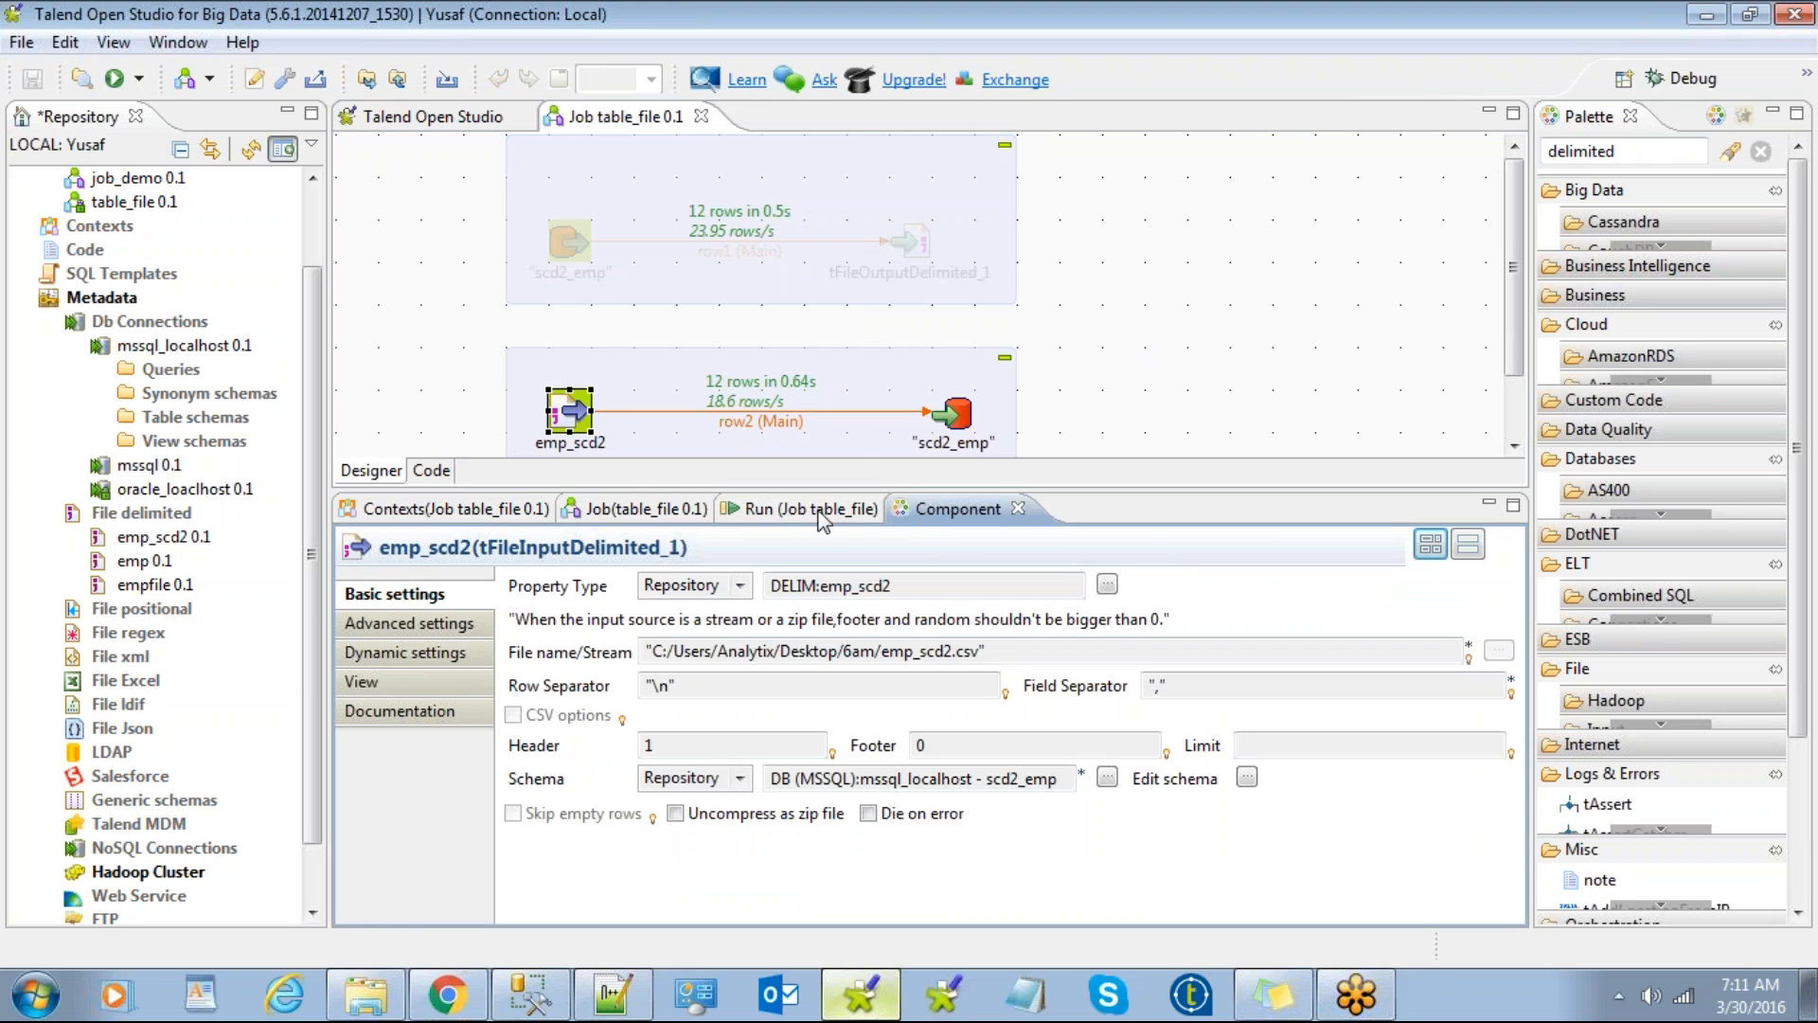
left_click(1248, 778)
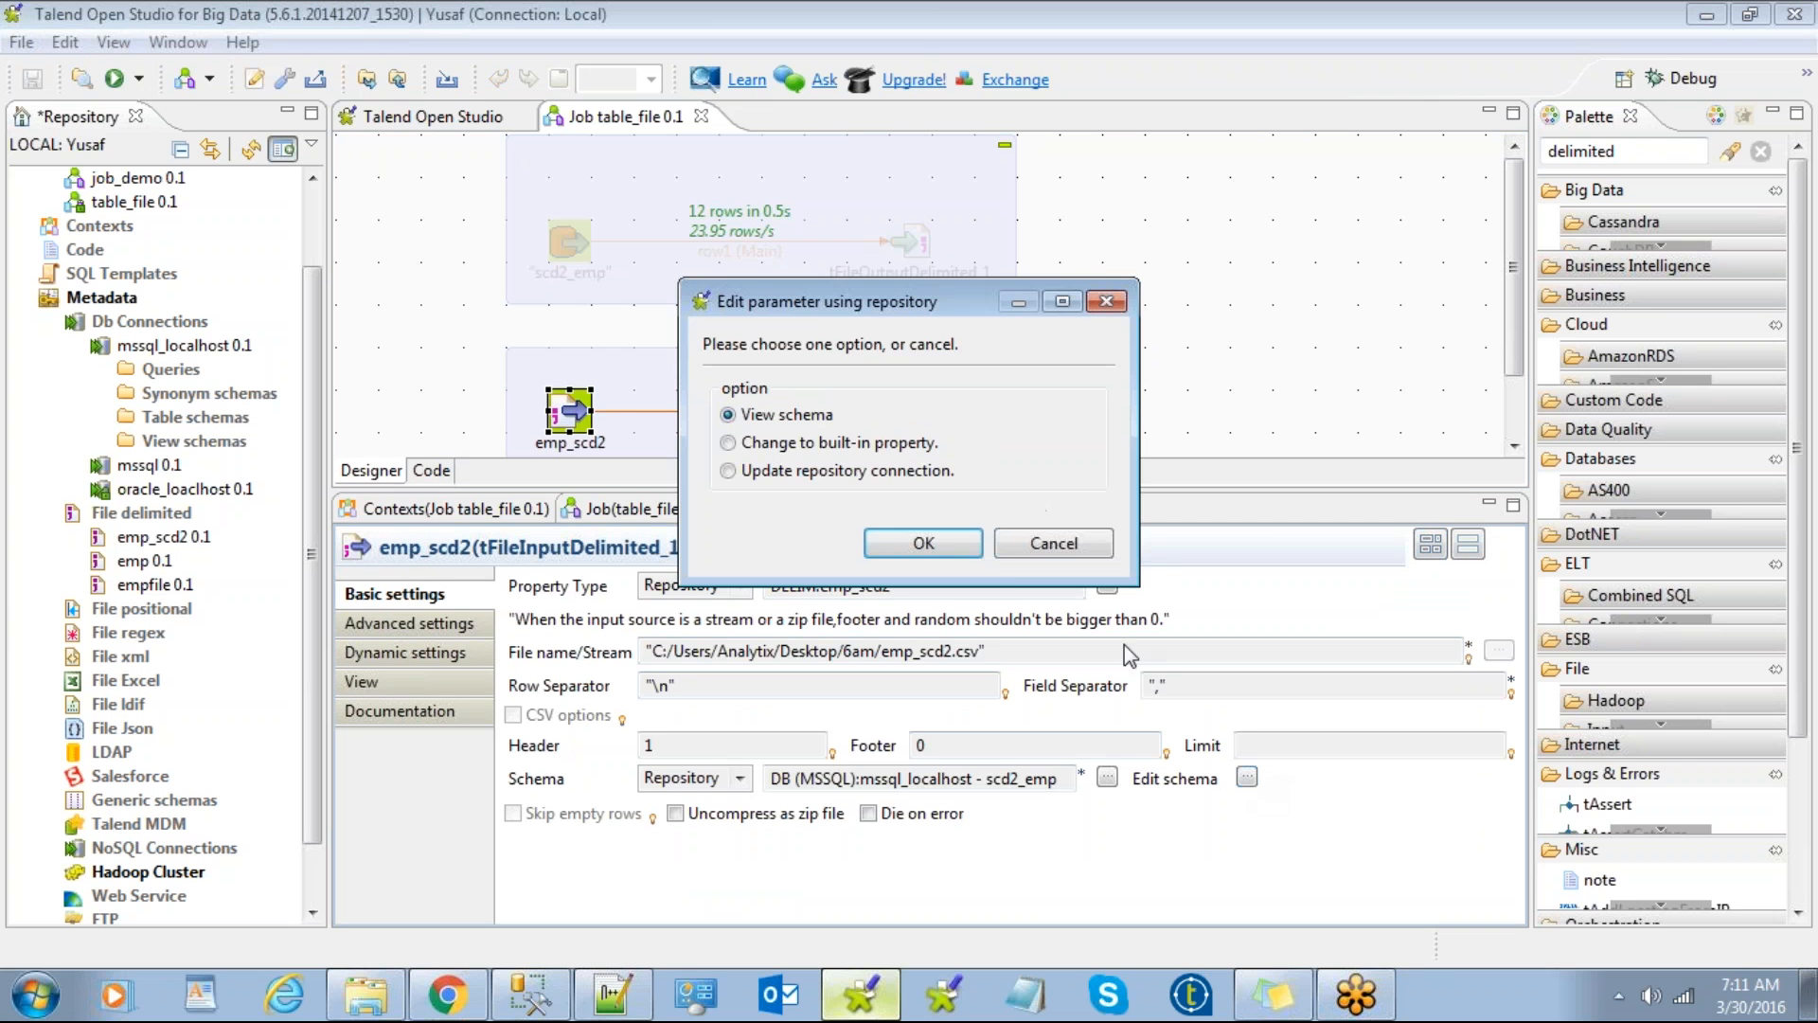
left_click(945, 547)
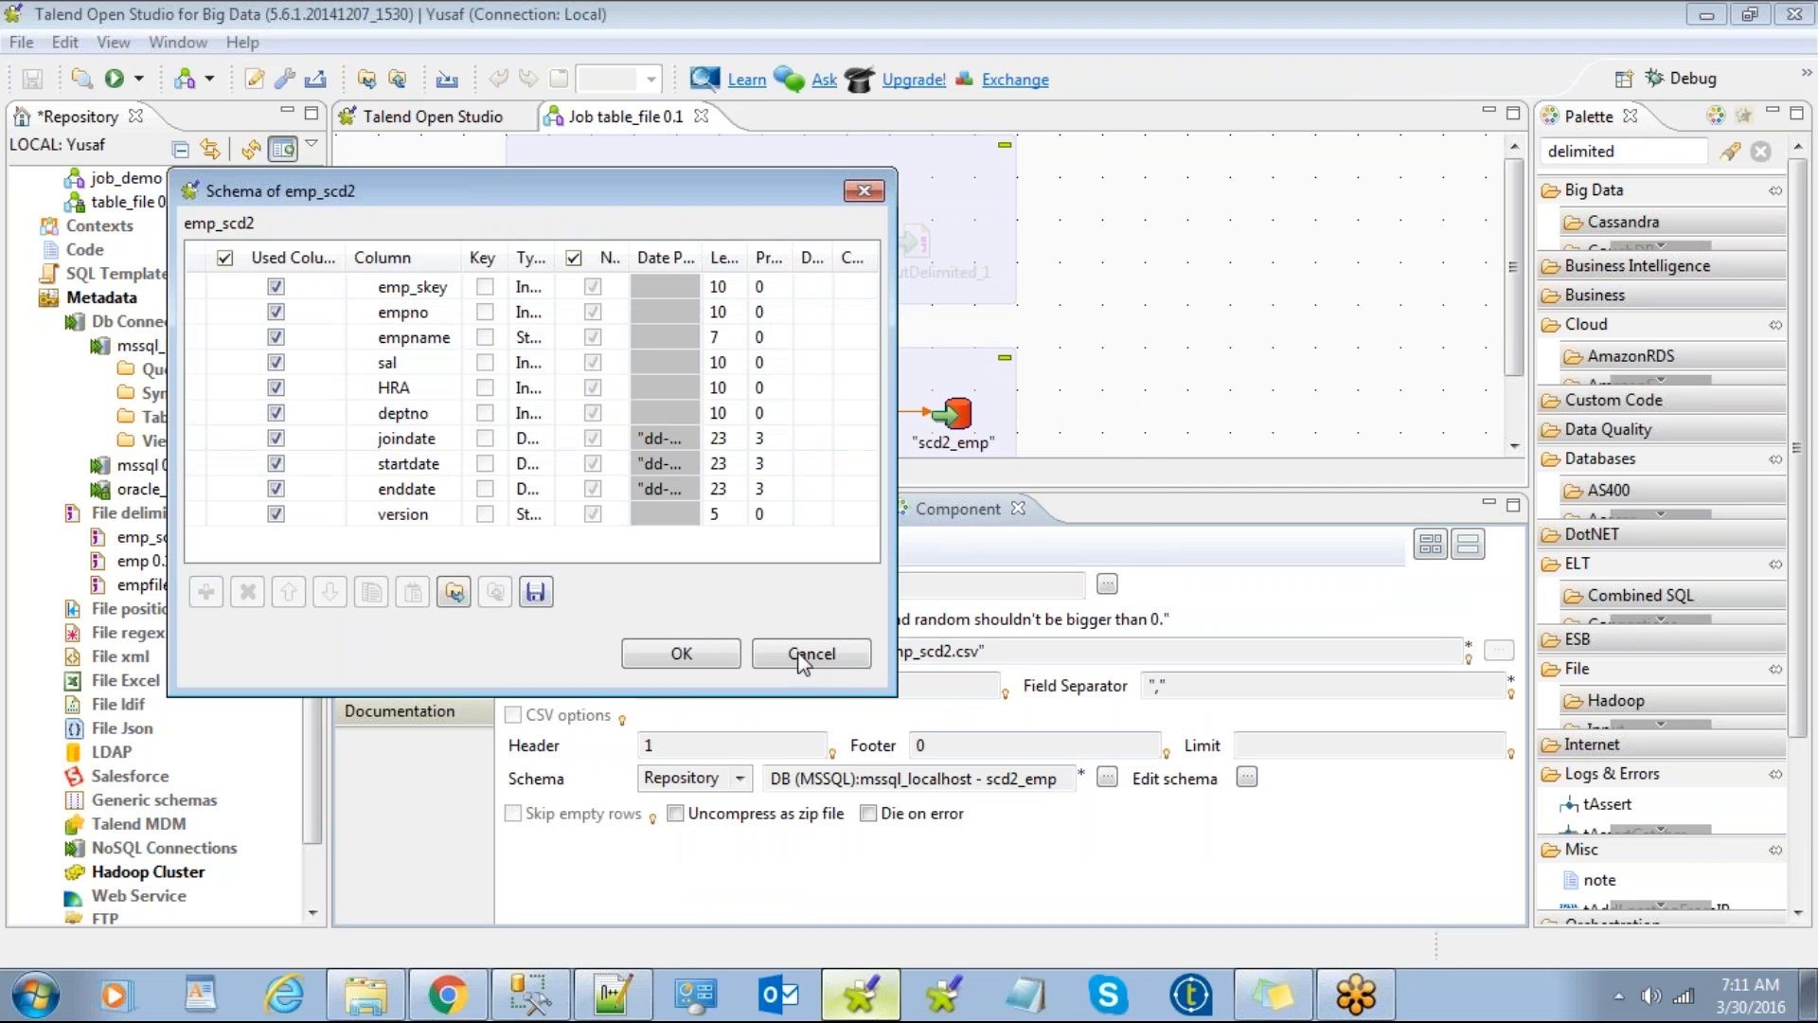
left_click(824, 653)
Step: Review scd2_emp's ten-column schema, emp_skey through version, in an enlarged dialog, then cancel
left_click(956, 413)
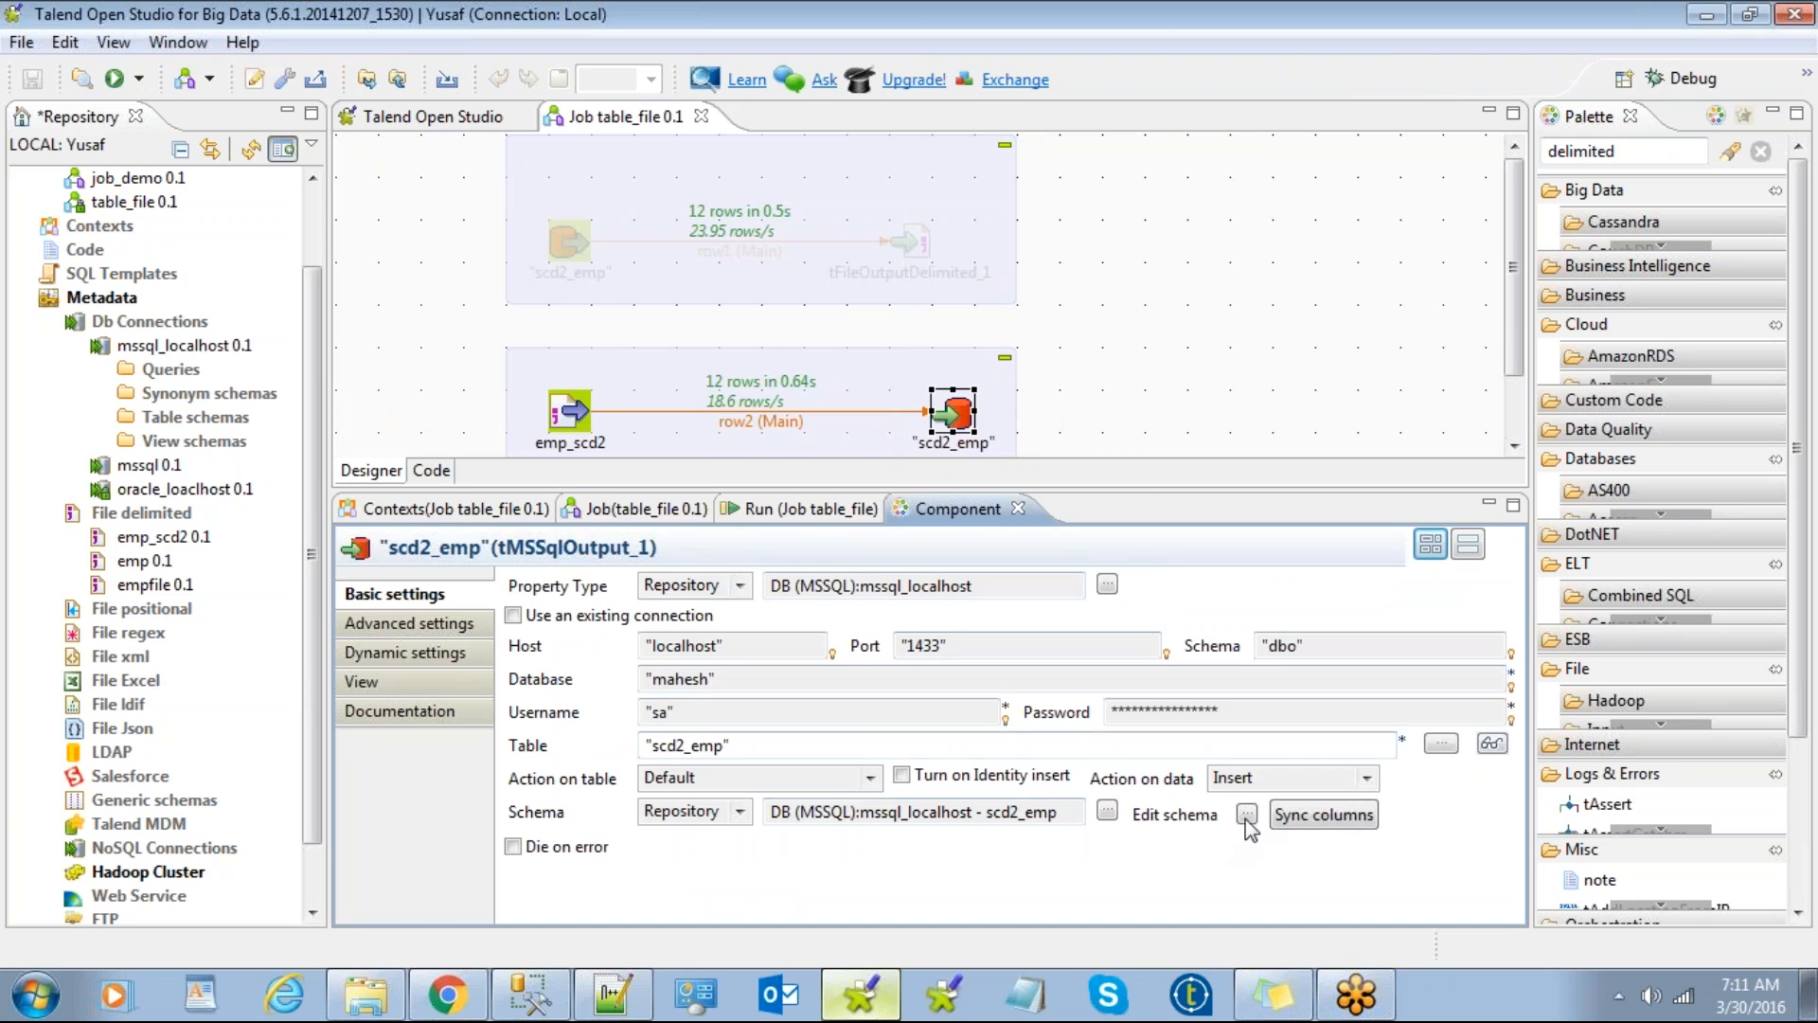
left_click(1248, 817)
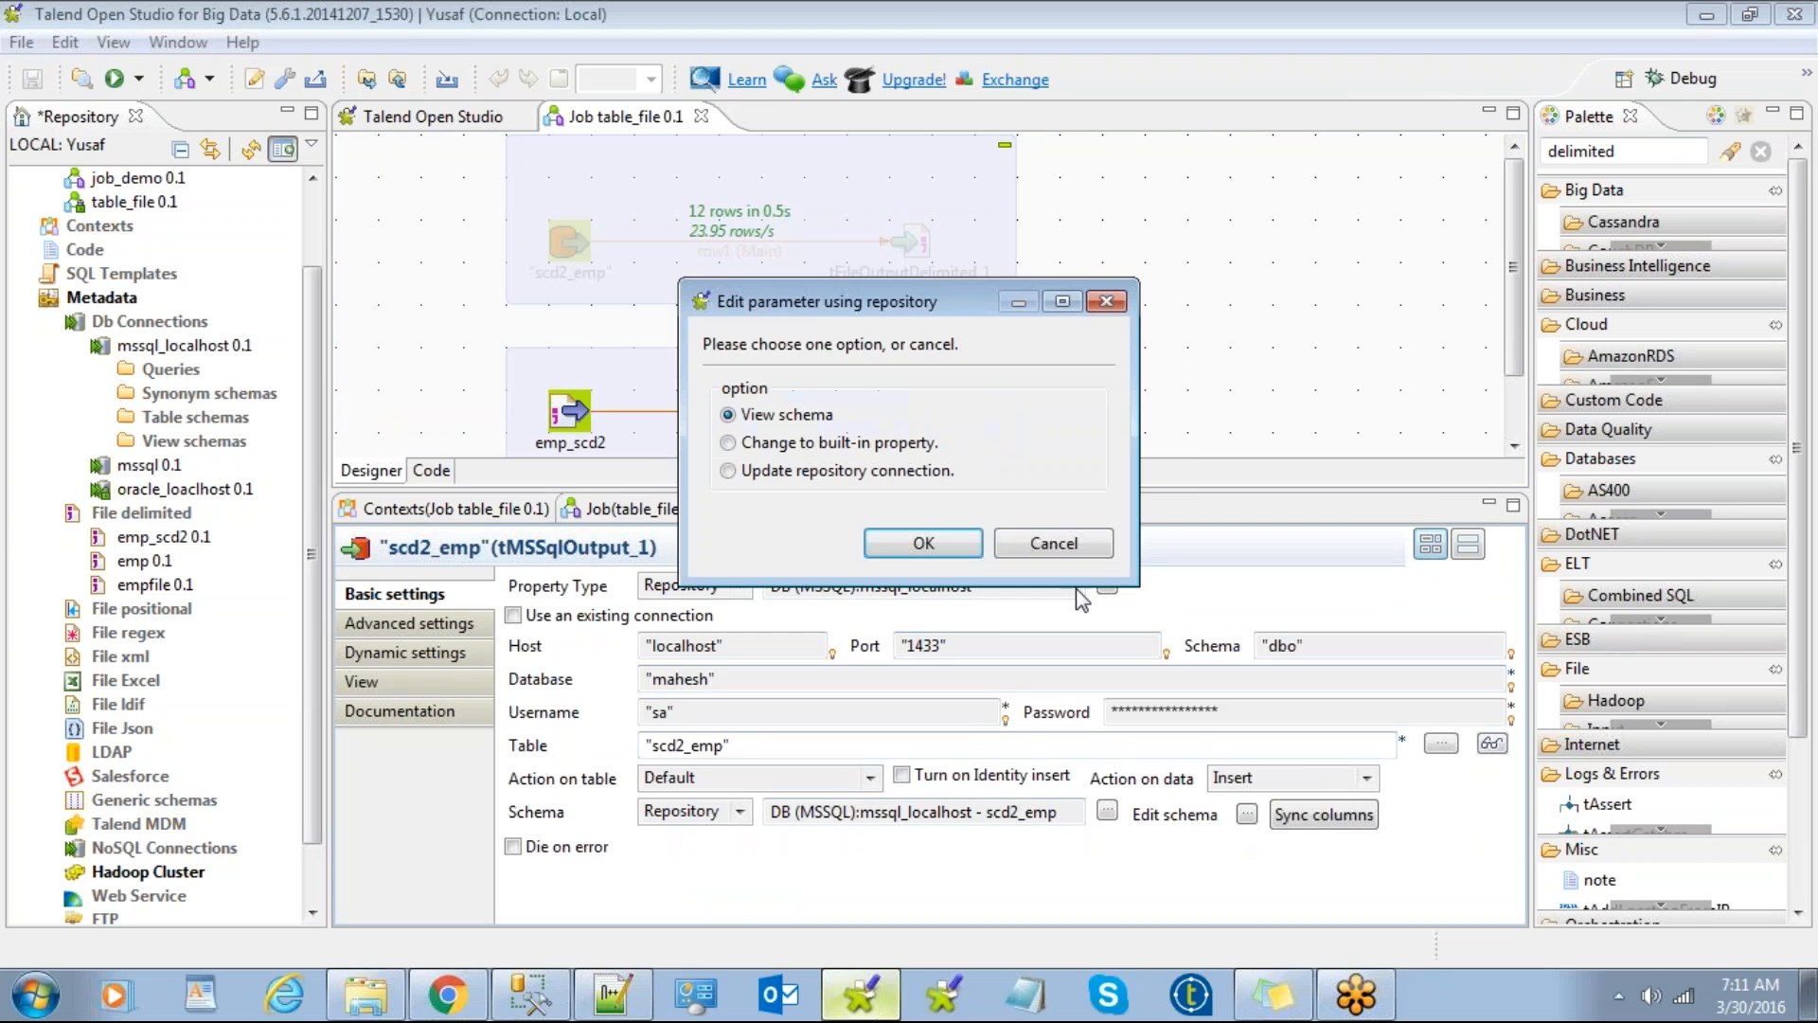
left_click(930, 538)
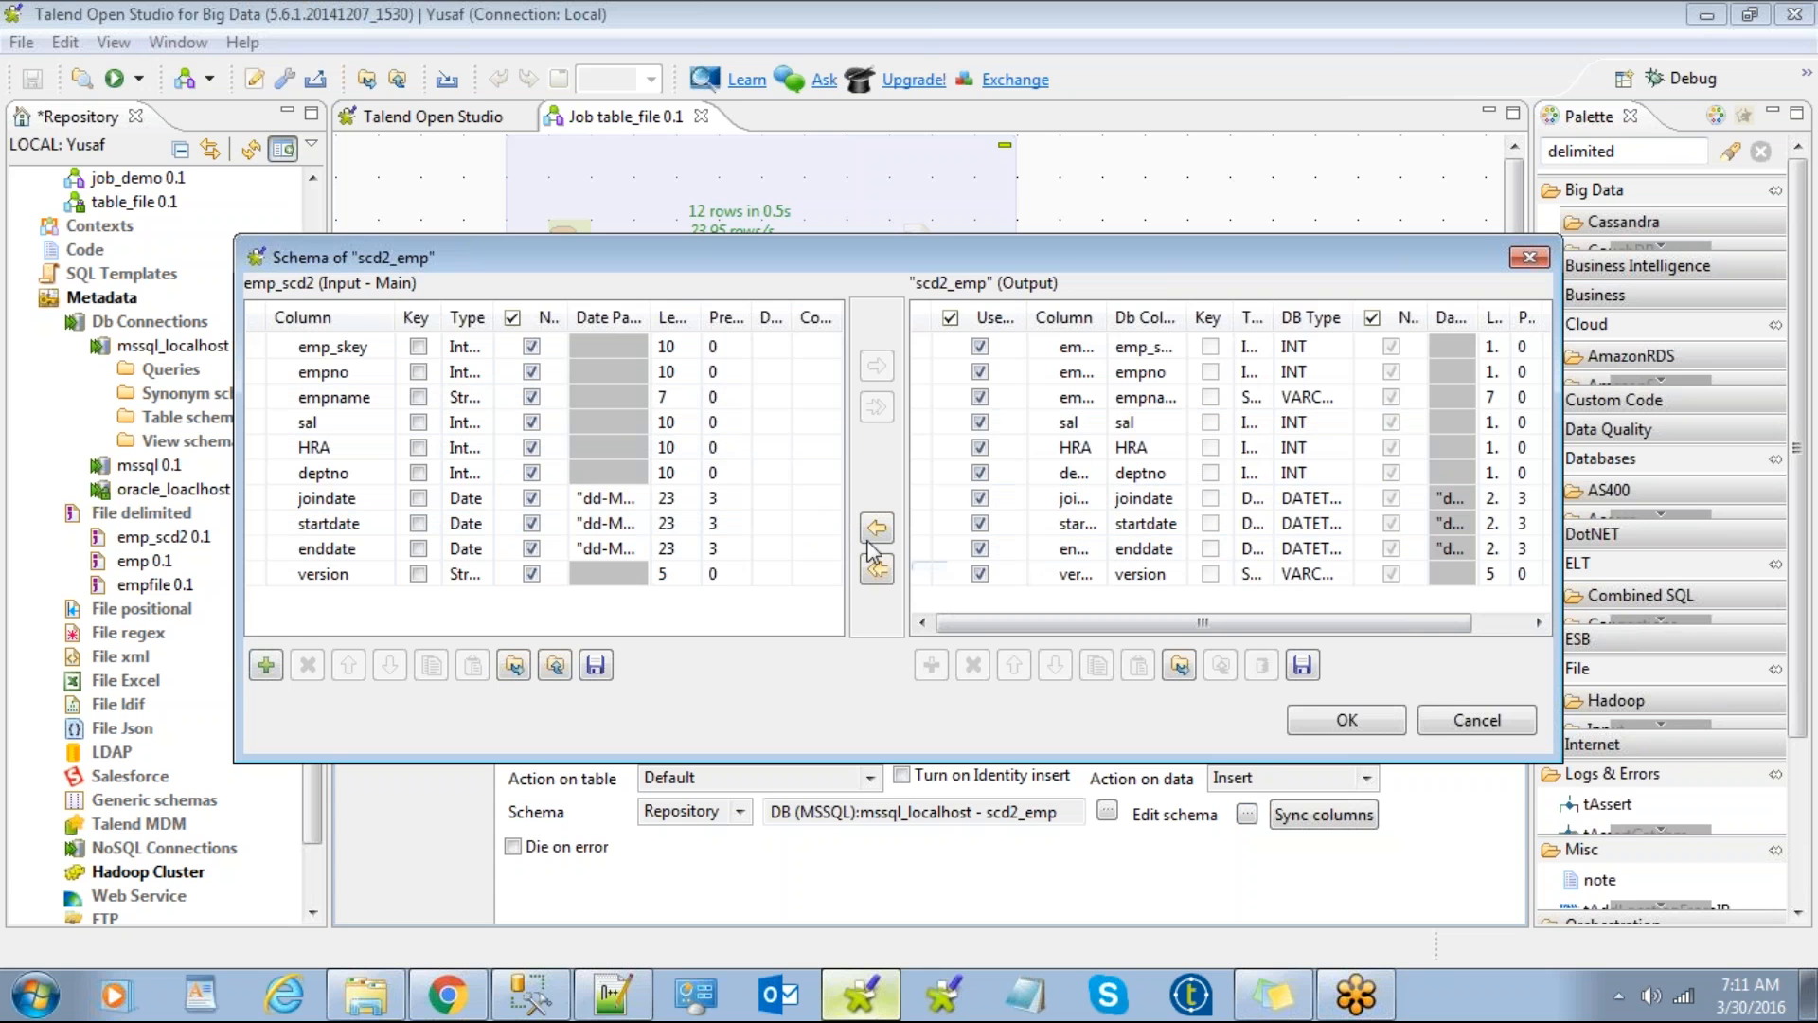
left_click(1520, 719)
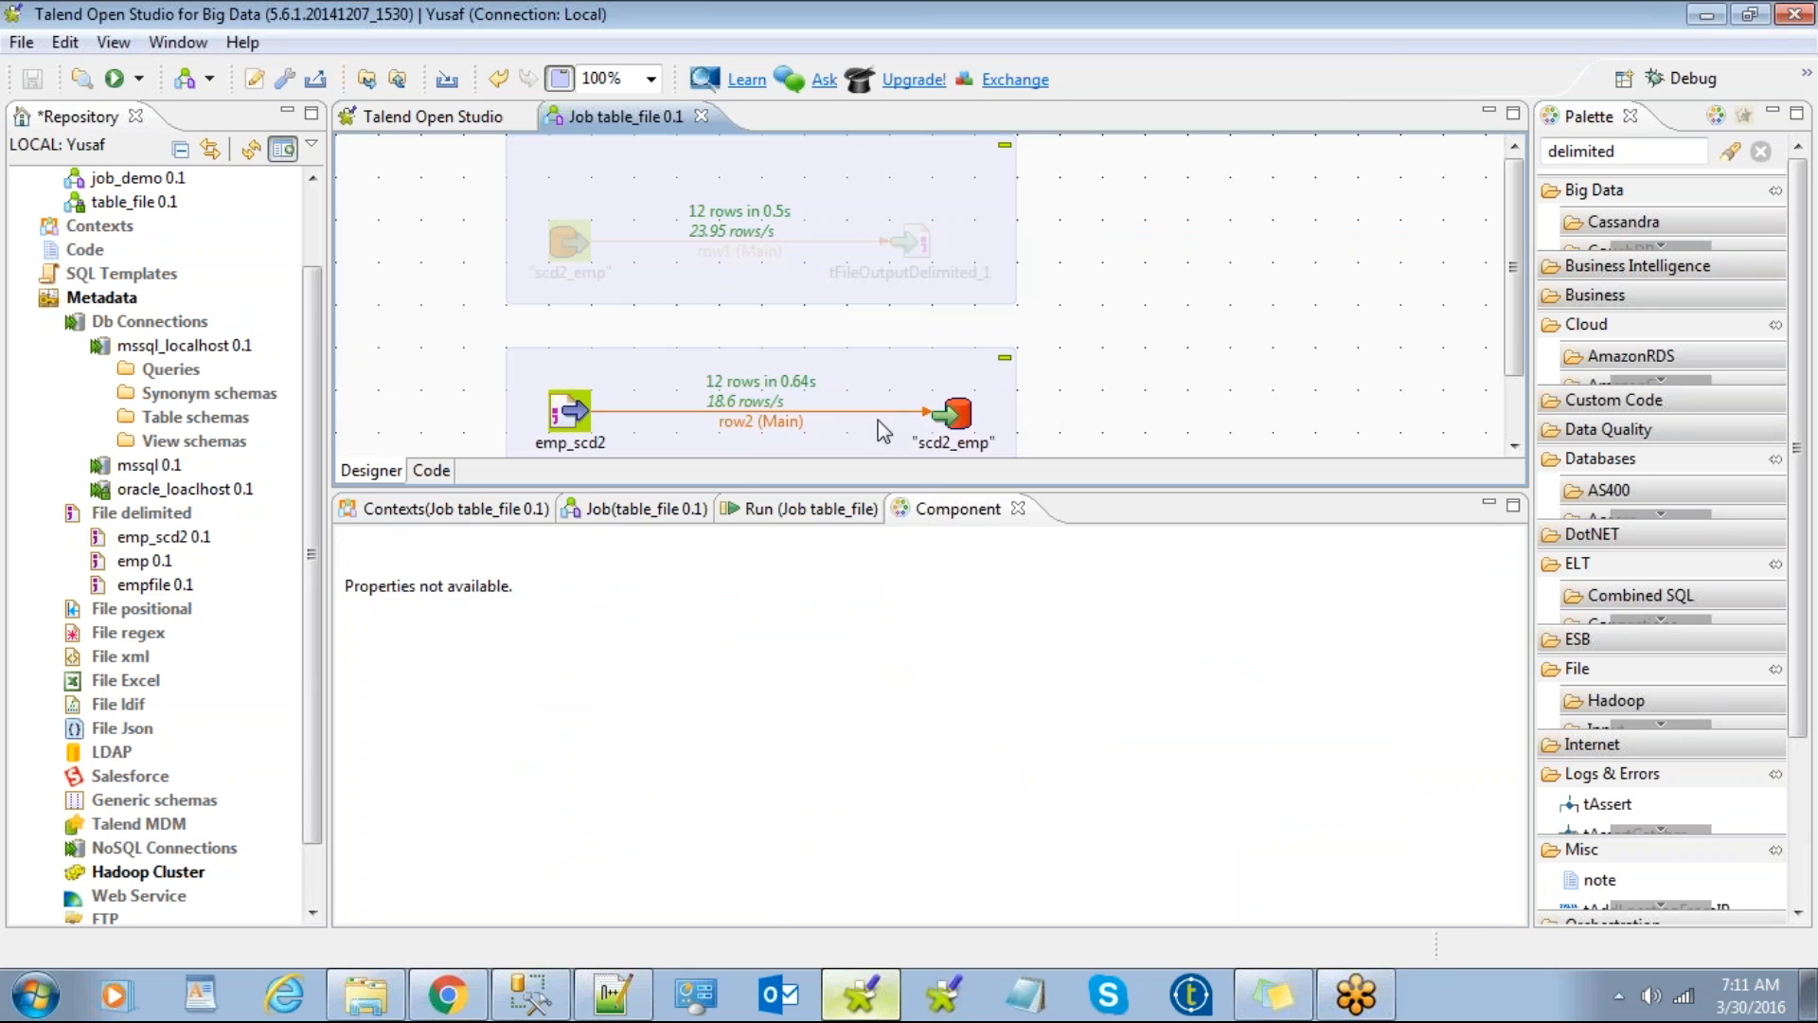
left_click(575, 409)
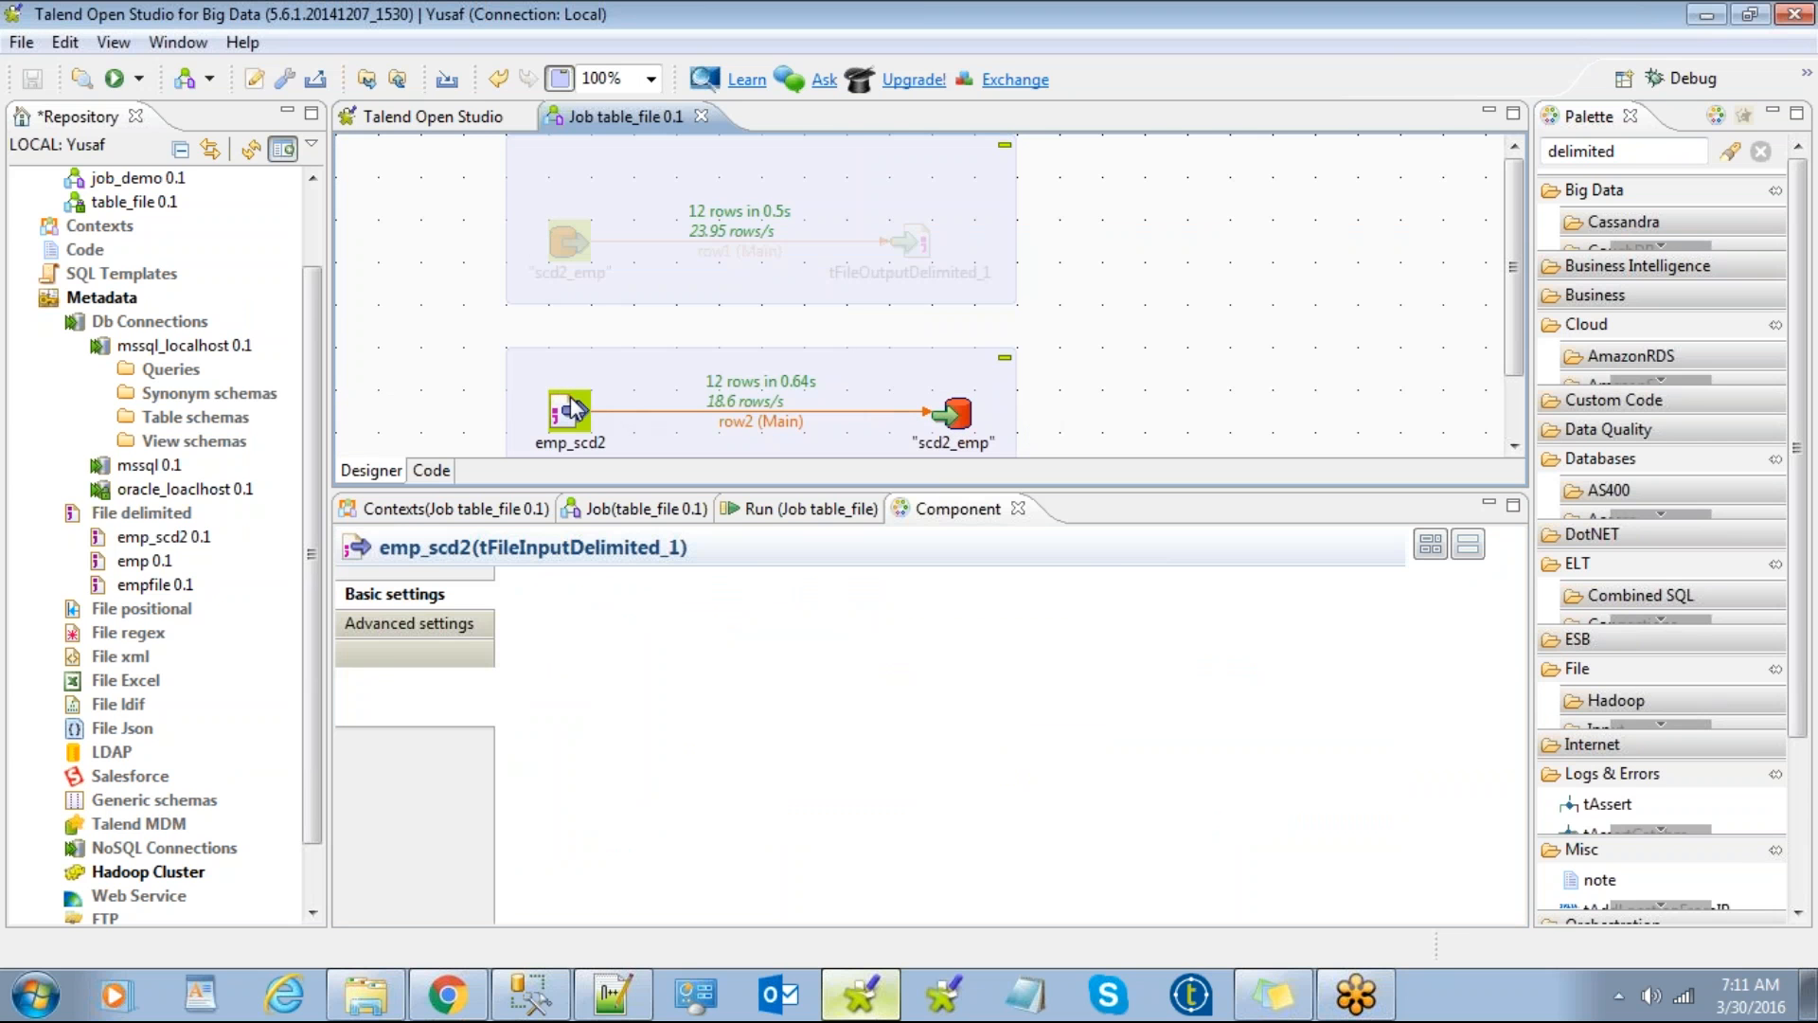
left_click(962, 423)
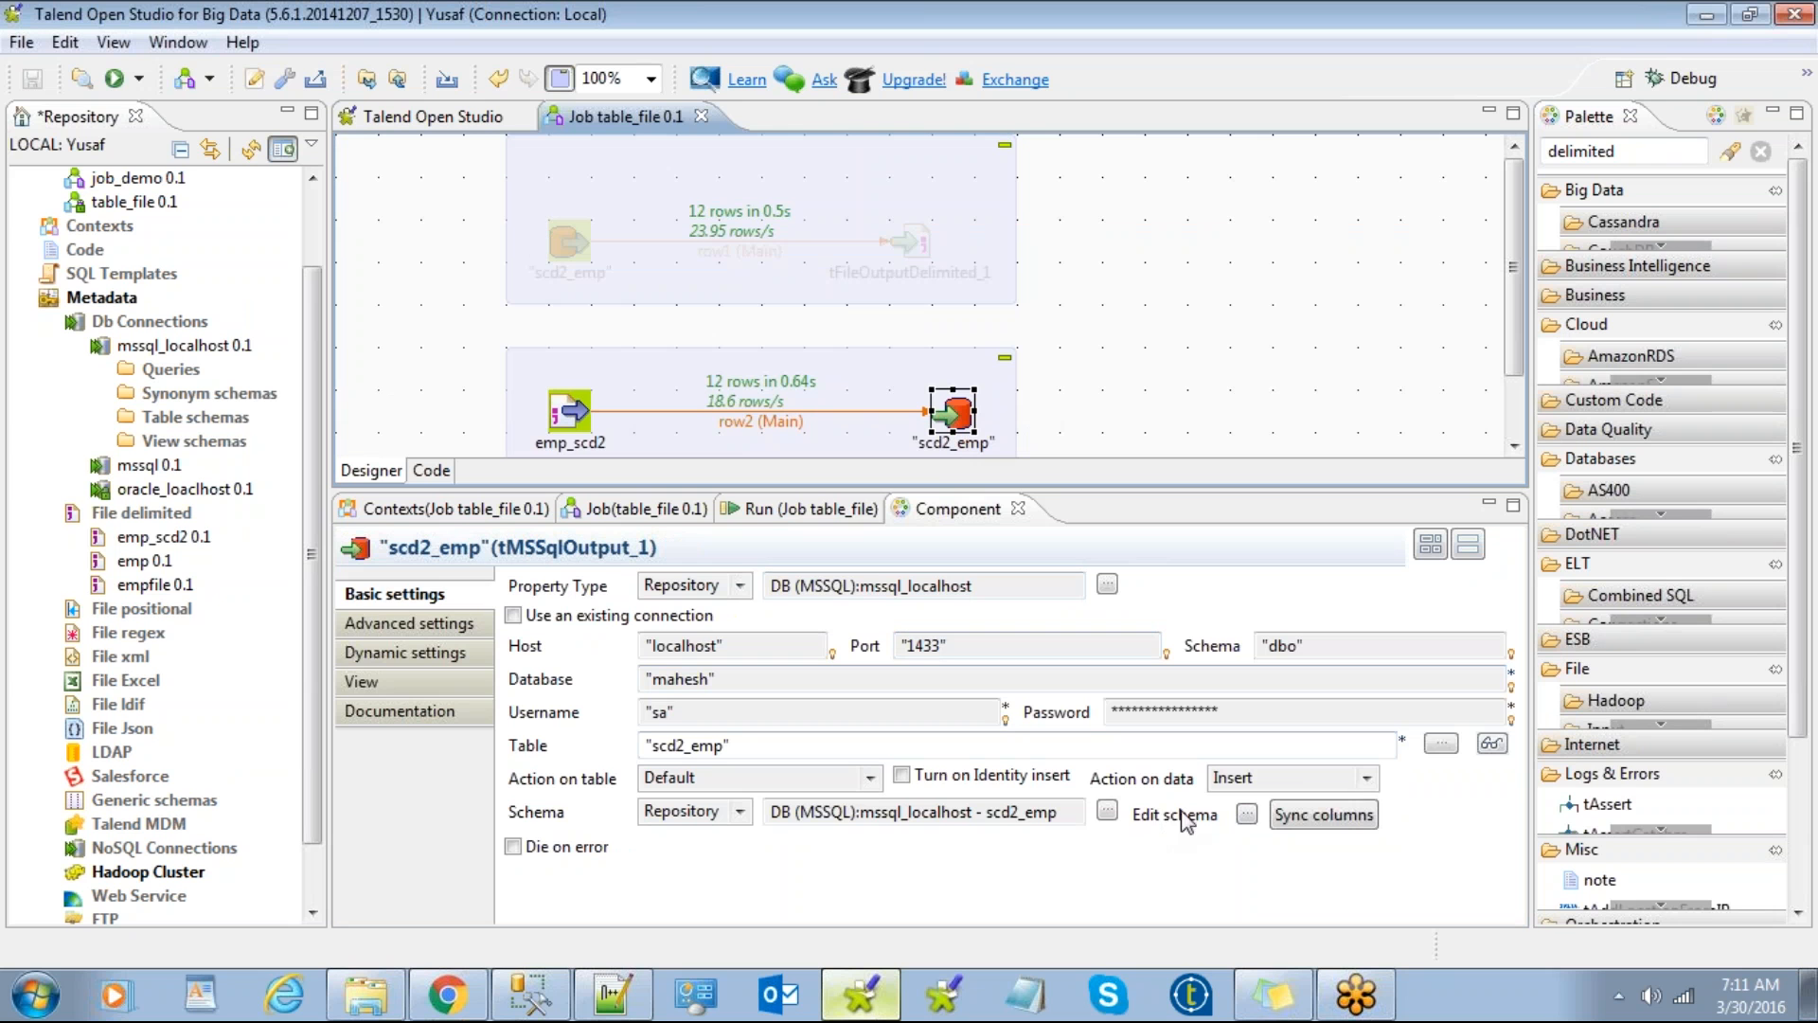
left_click(1248, 814)
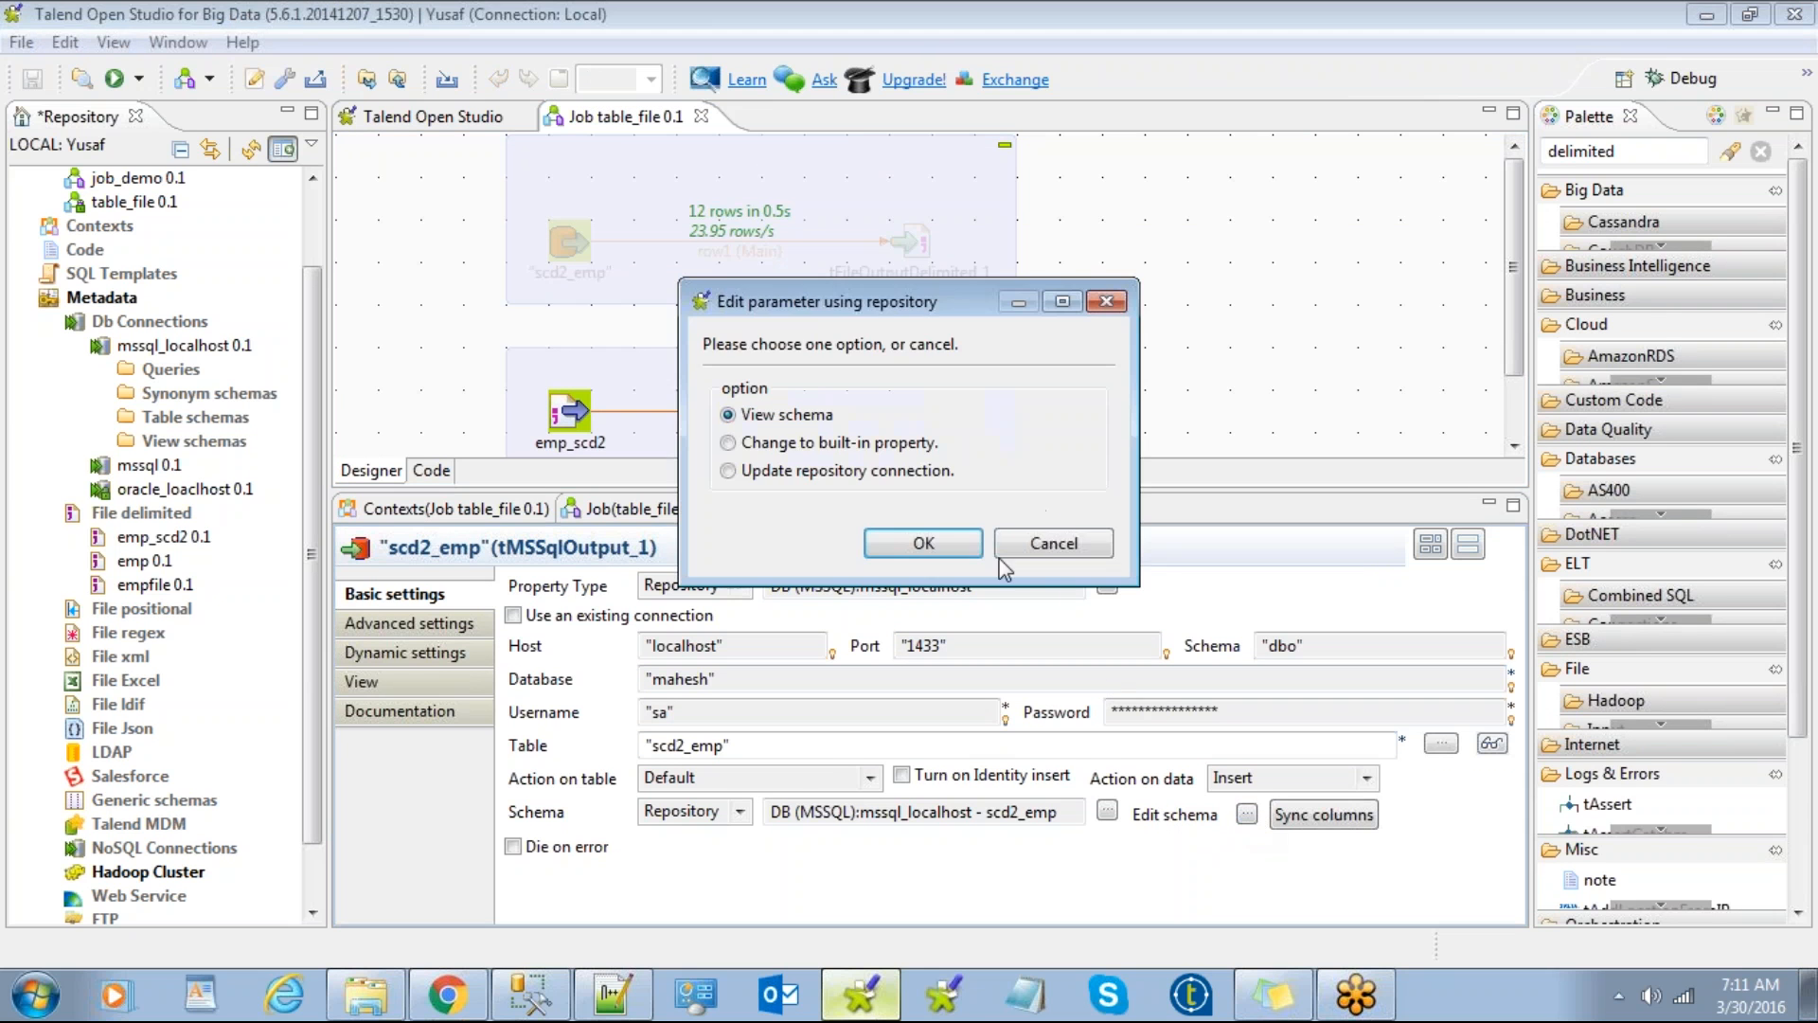
left_click(953, 543)
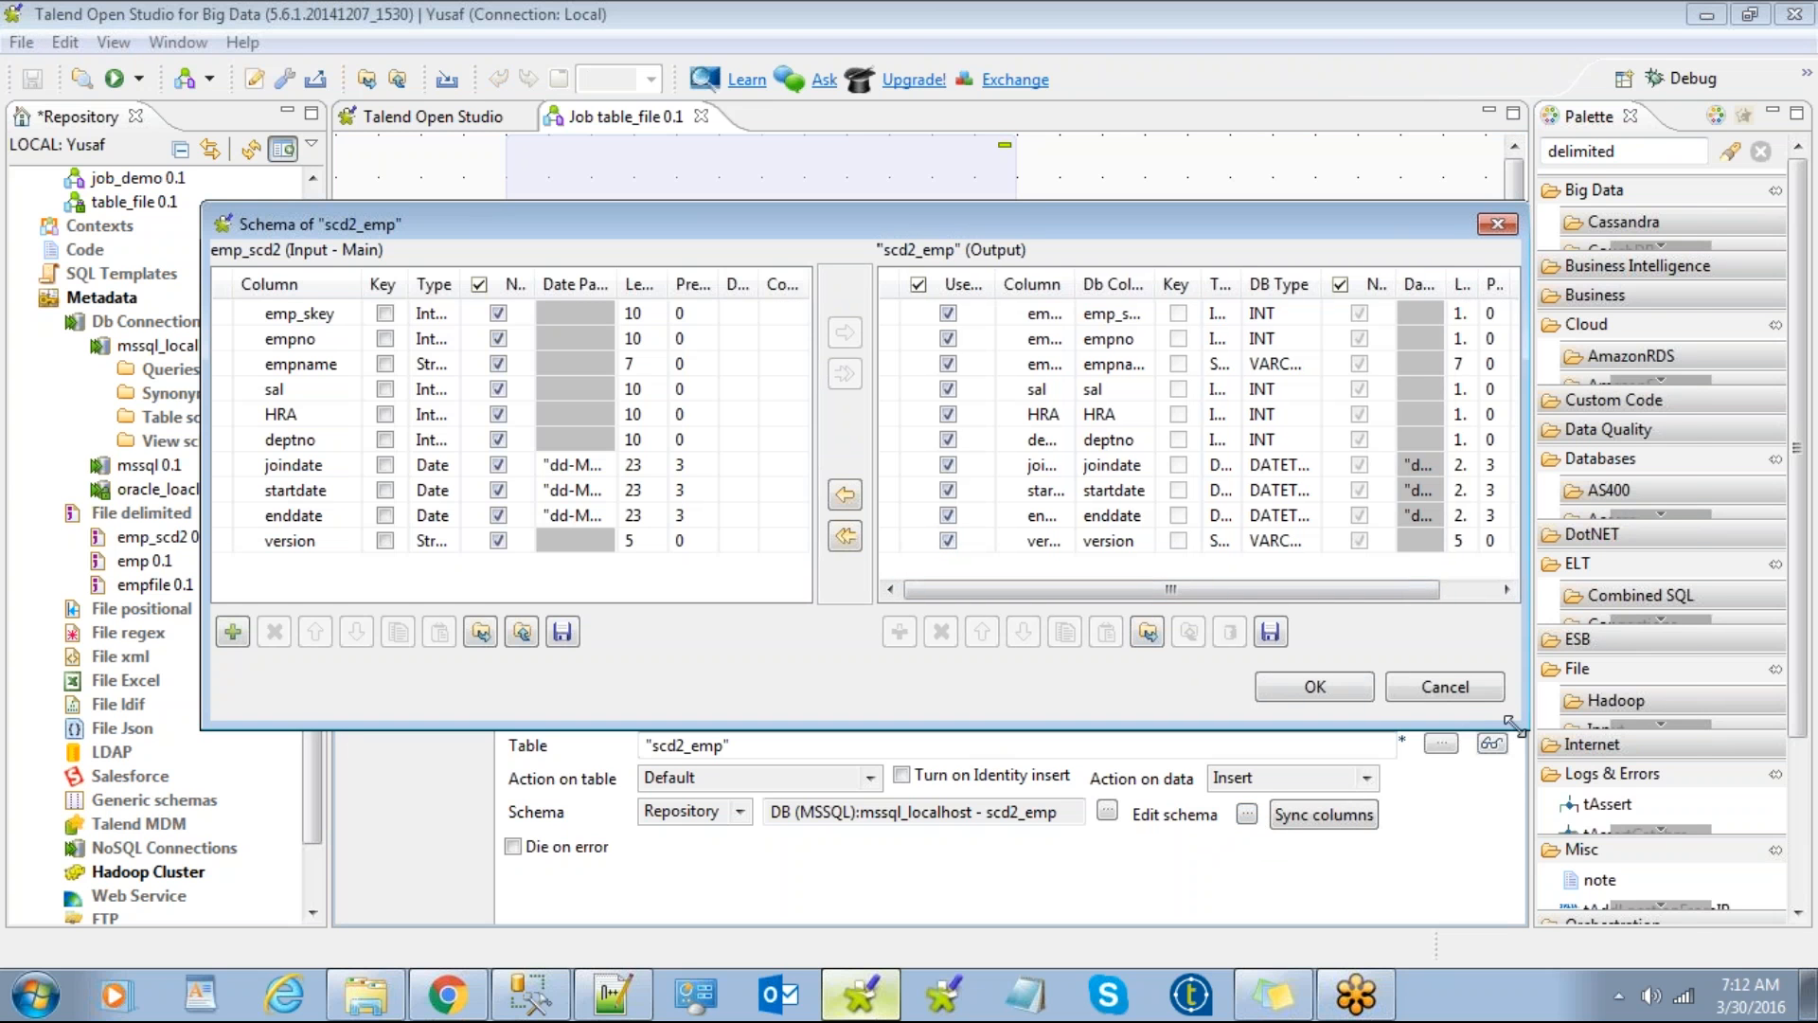
left_click_drag(1526, 729, 1695, 968)
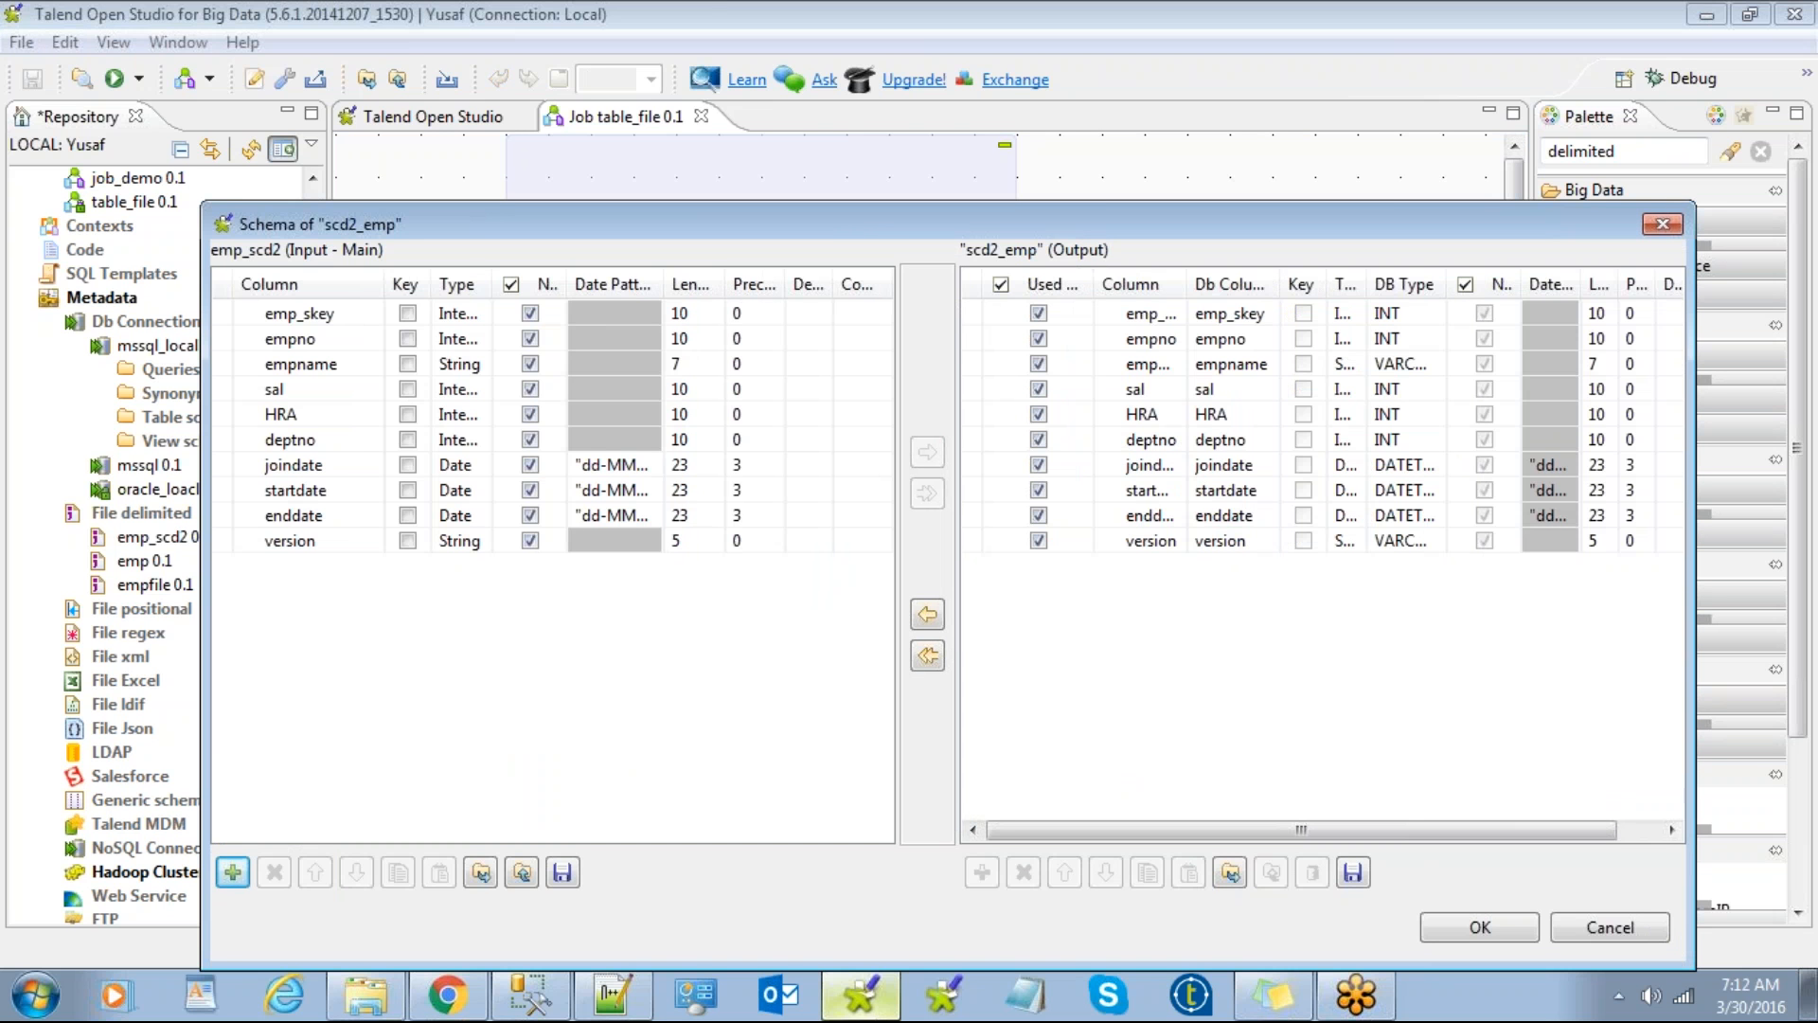
left_click(1616, 929)
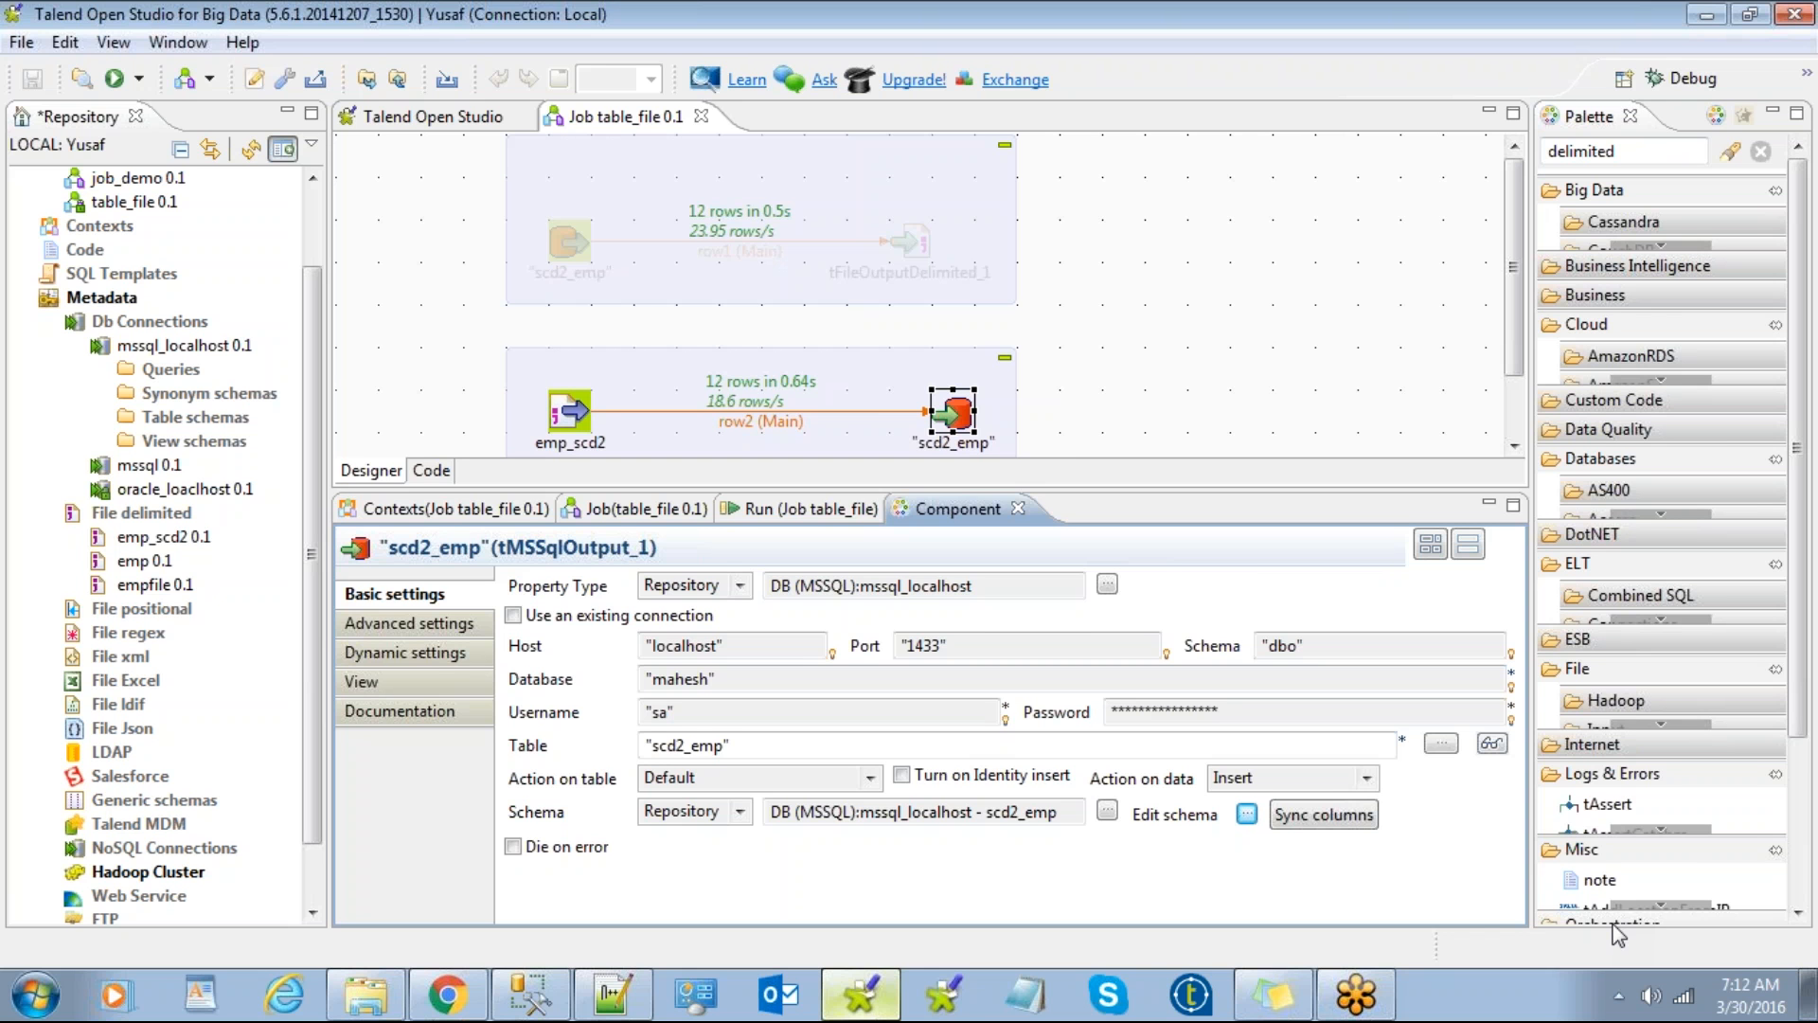
Step: Shift the emp_scd2 → scd2_emp subjob slightly right on the canvas and deselect it
left_click(1250, 314)
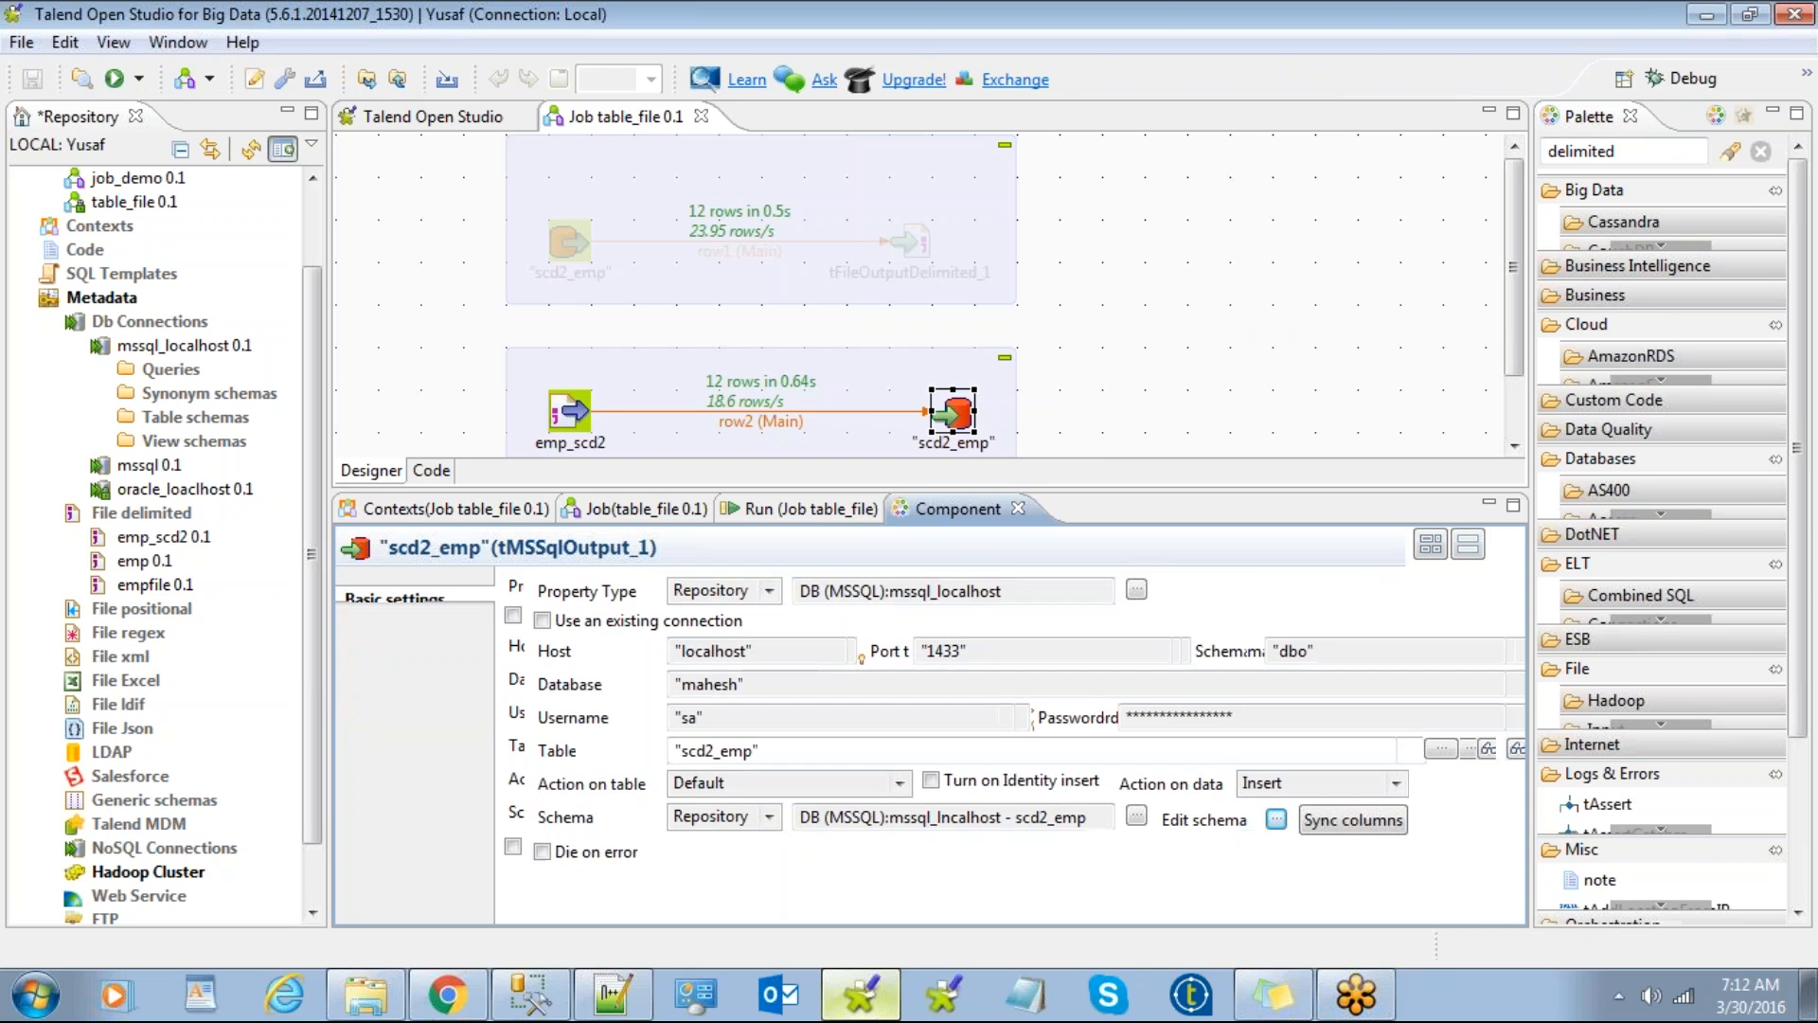
left_click_drag(859, 391, 898, 374)
left_click(1132, 312)
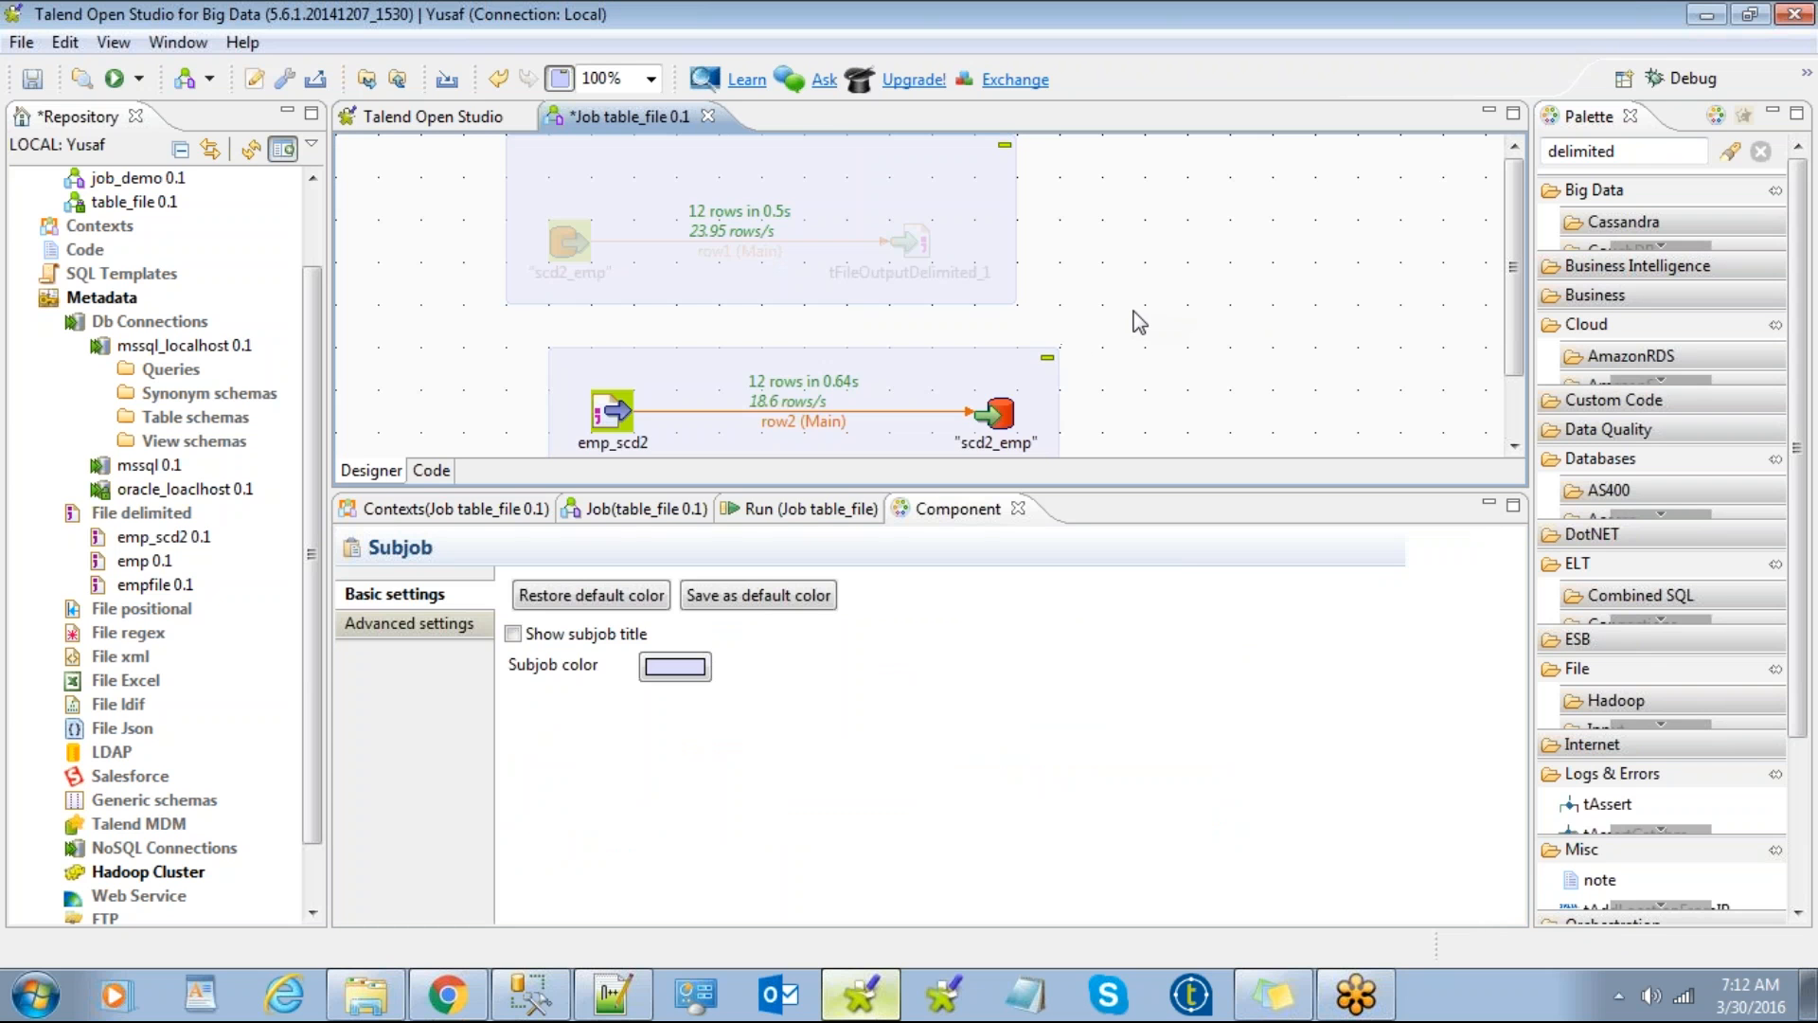
scroll(1140, 323, "down", 3)
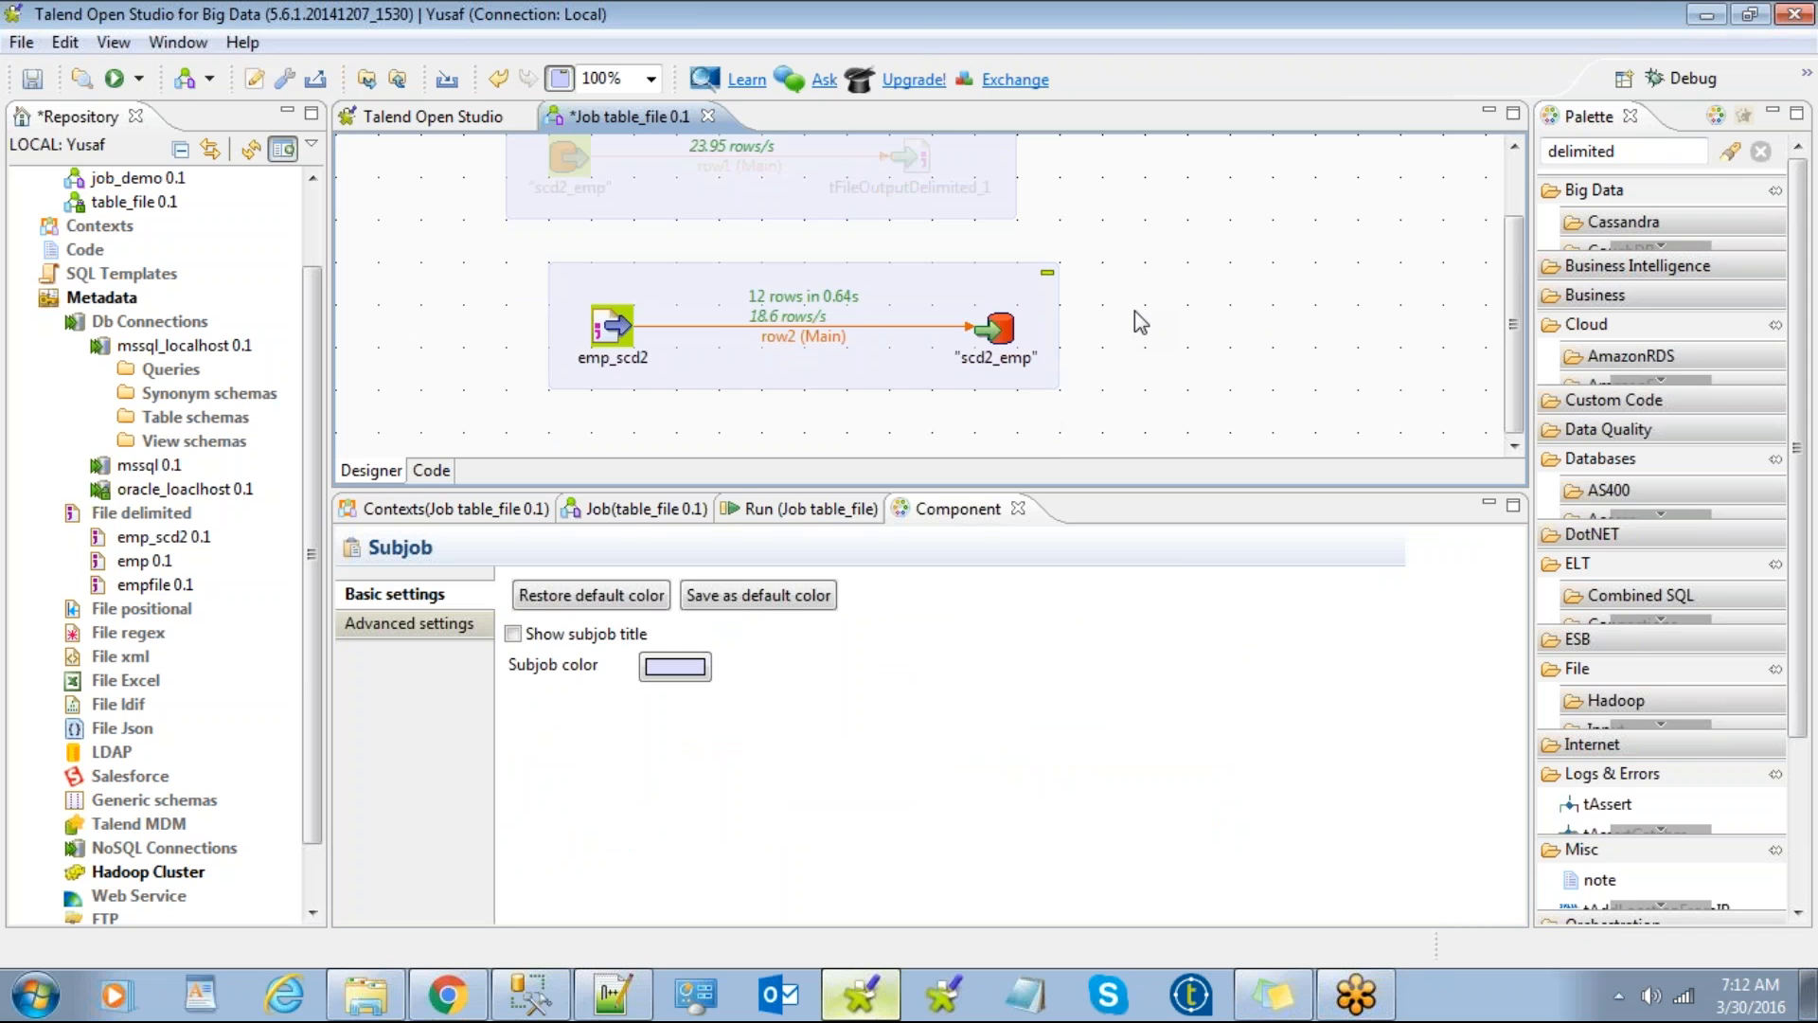
scroll(1134, 312, "up", 3)
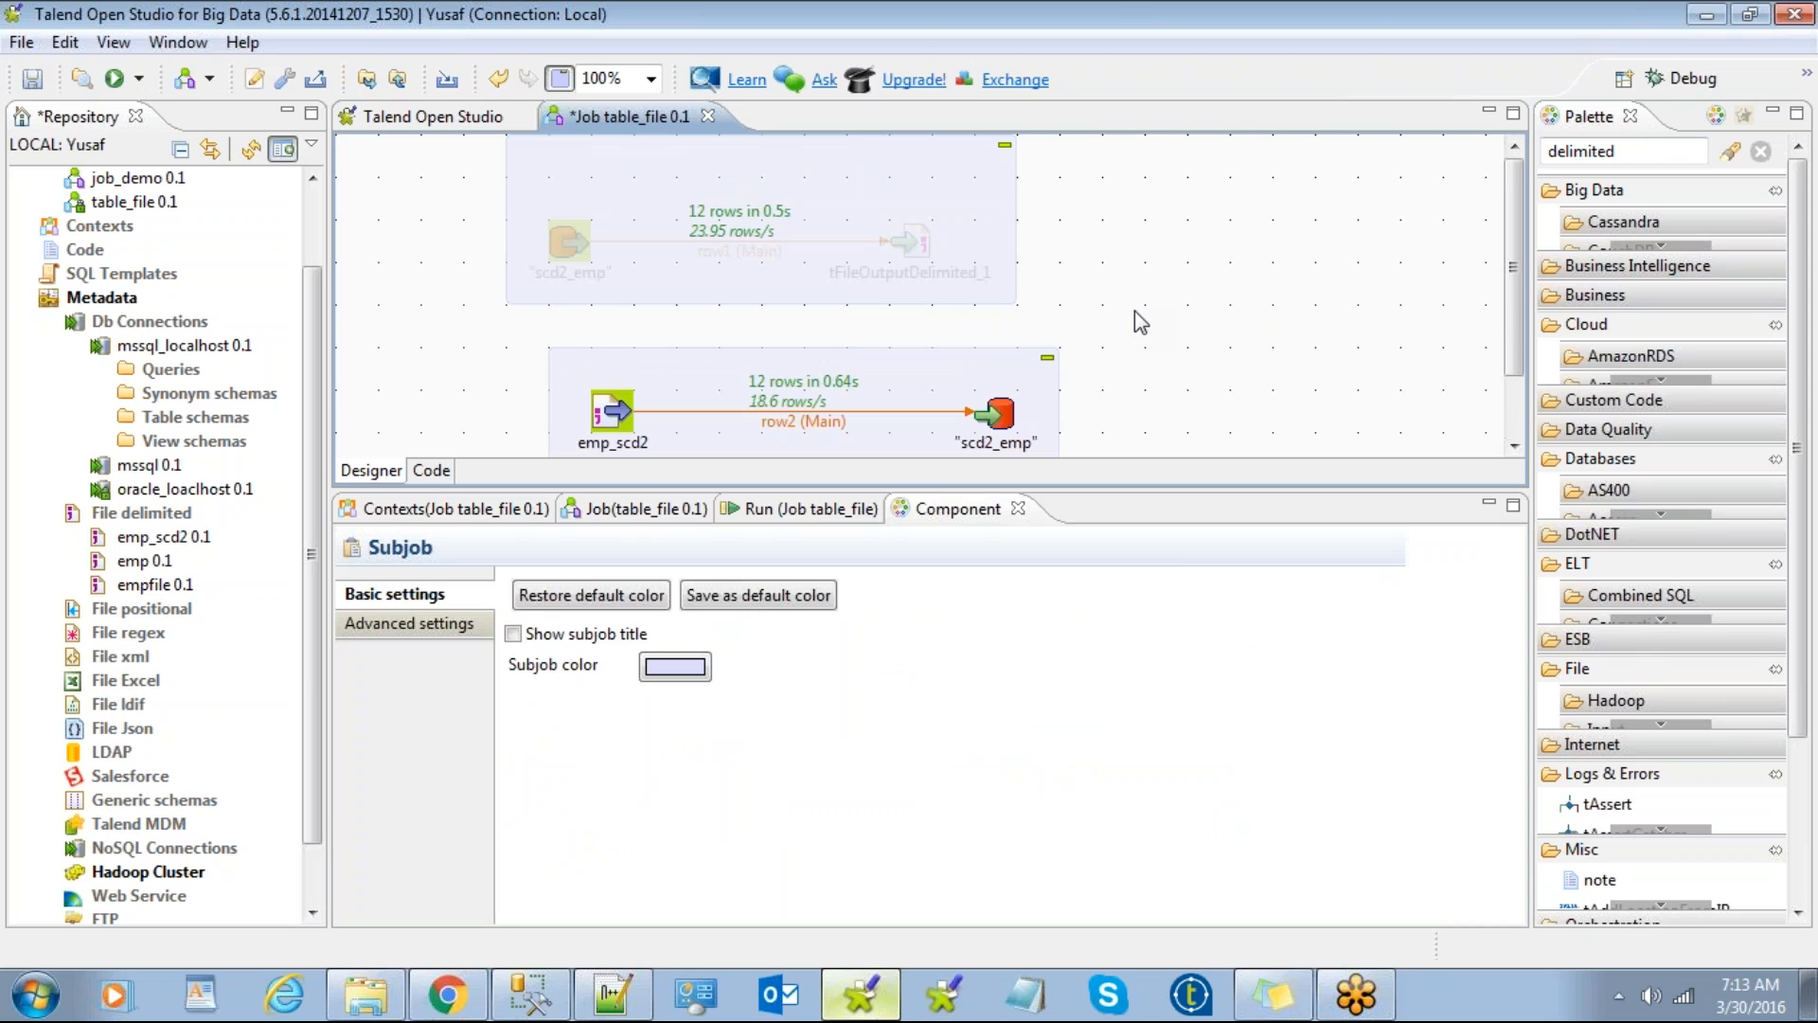
scroll(1134, 311, "down", 3)
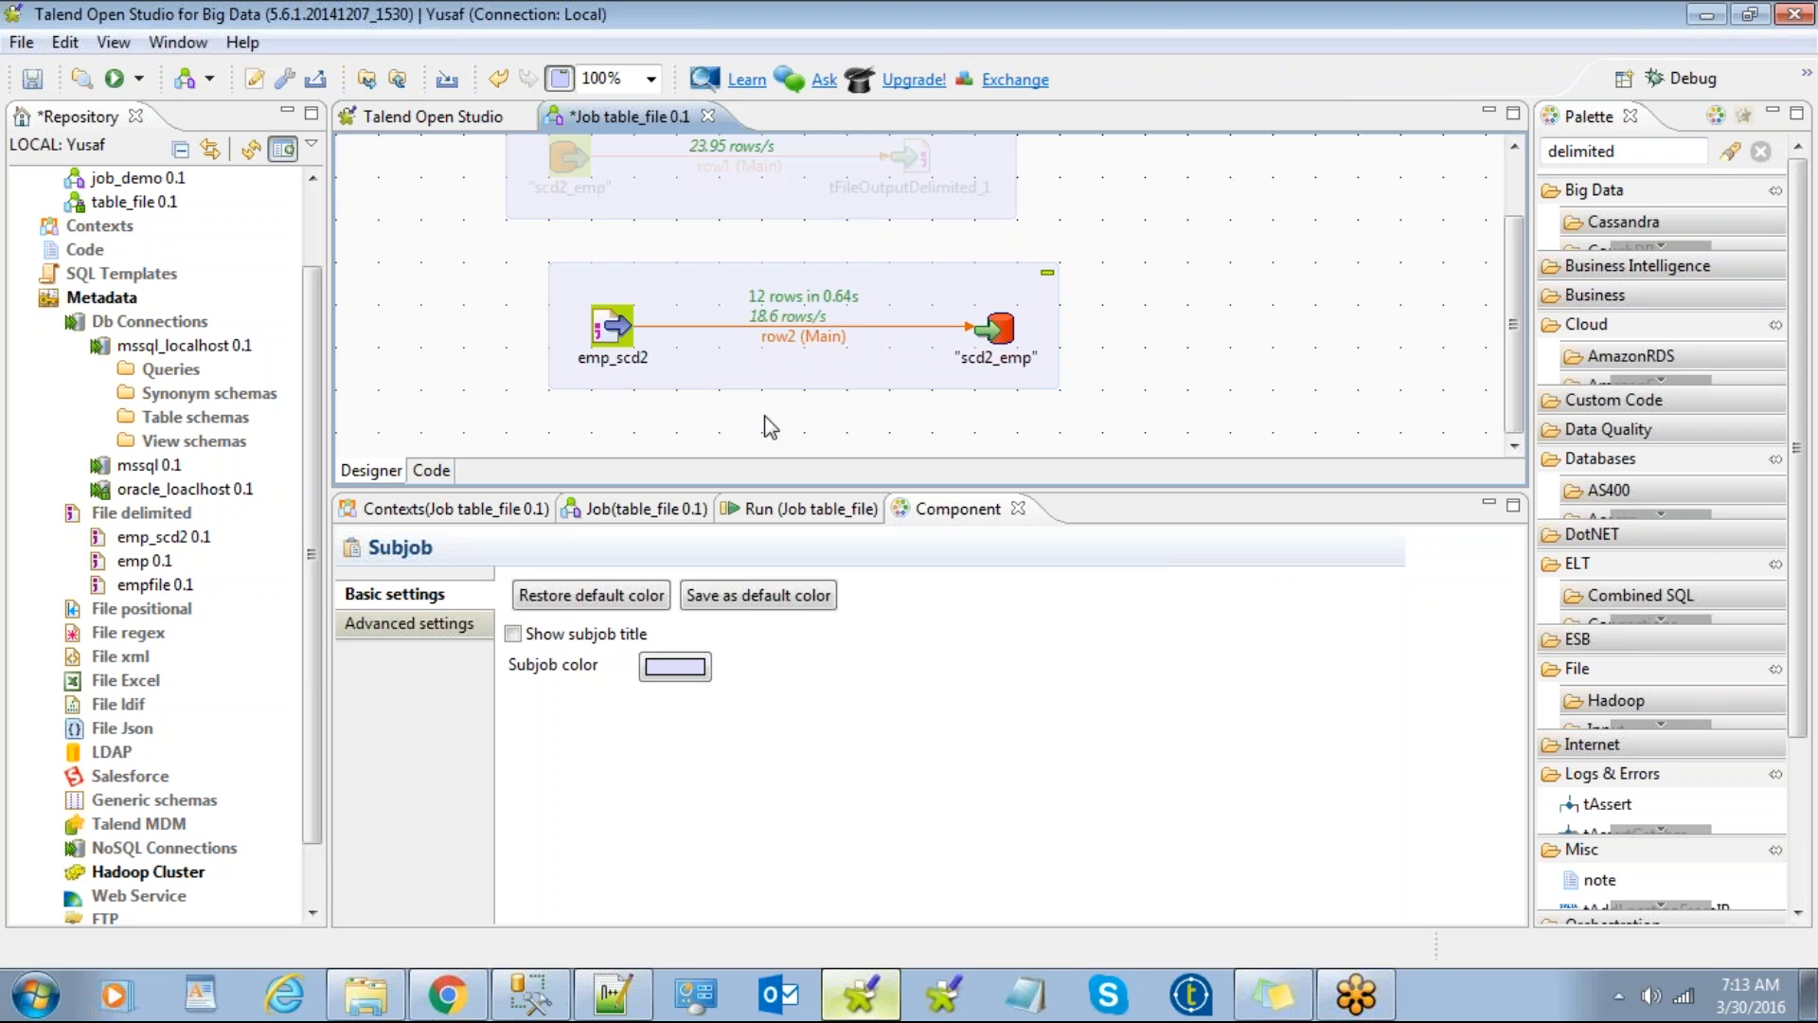
left_click(1357, 997)
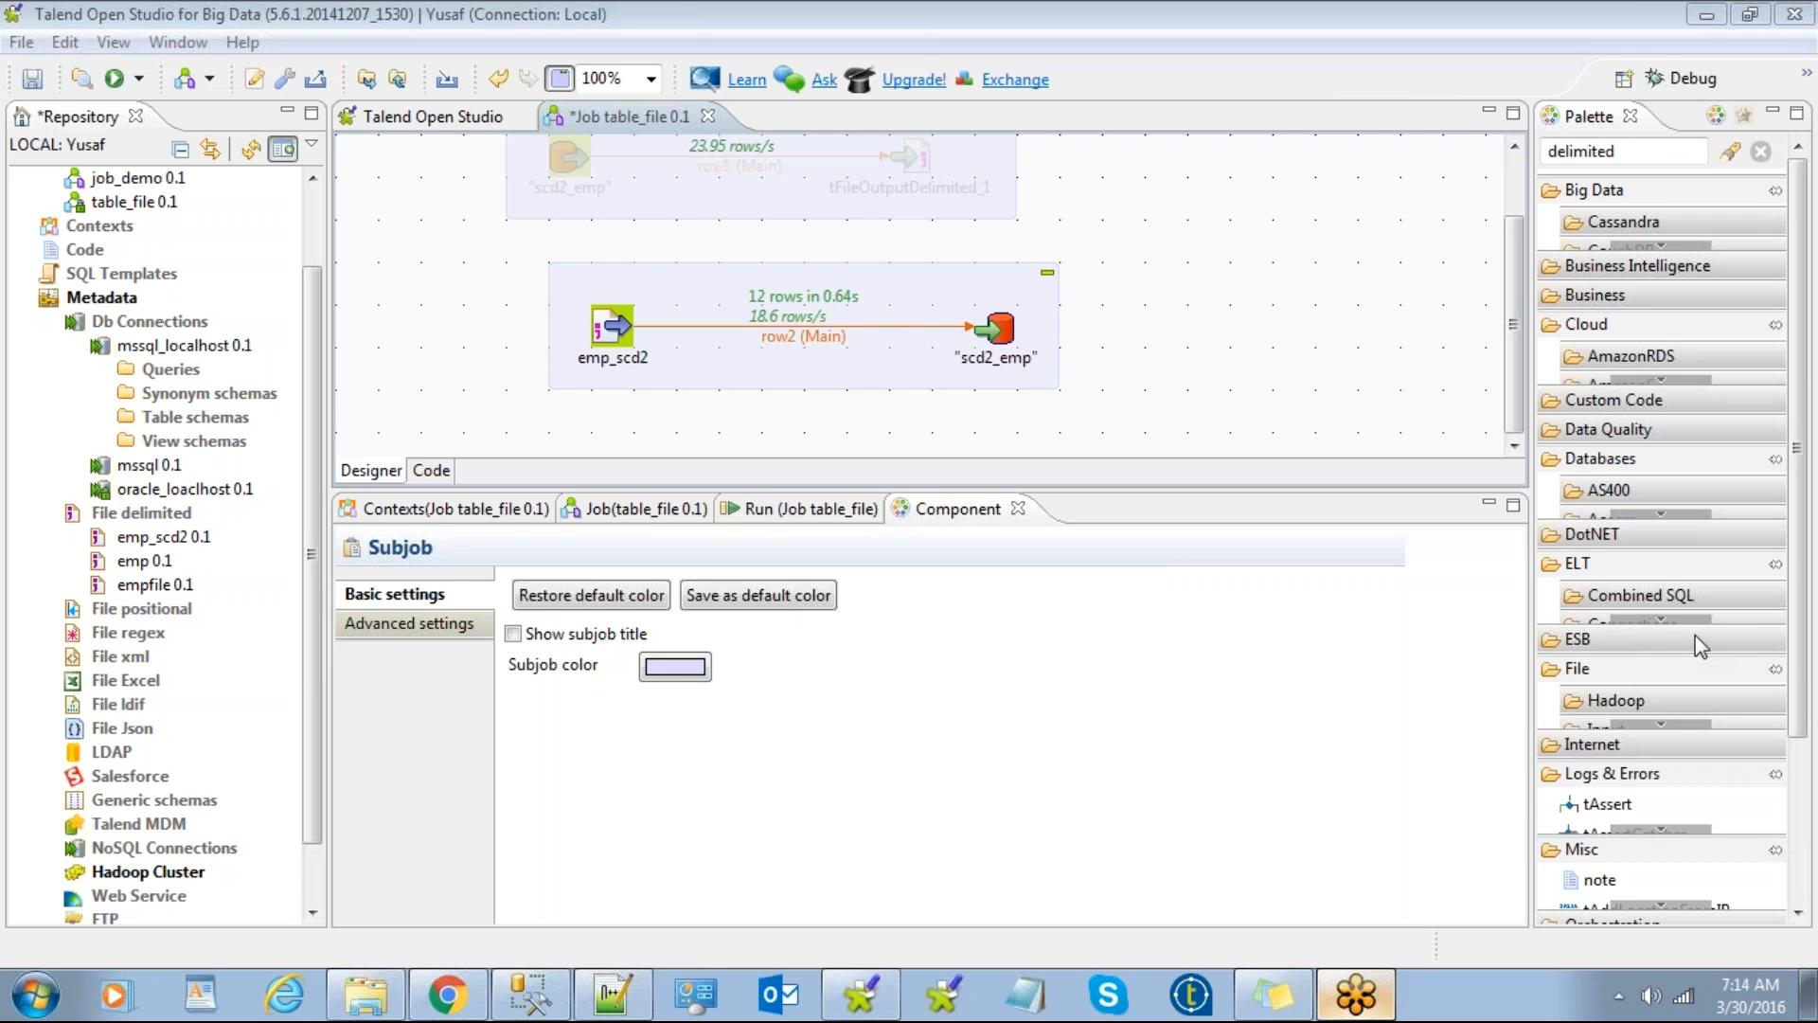
Step: Search the canvas for 'filter' and add a tFilterColumns component to the job
left_click(1203, 308)
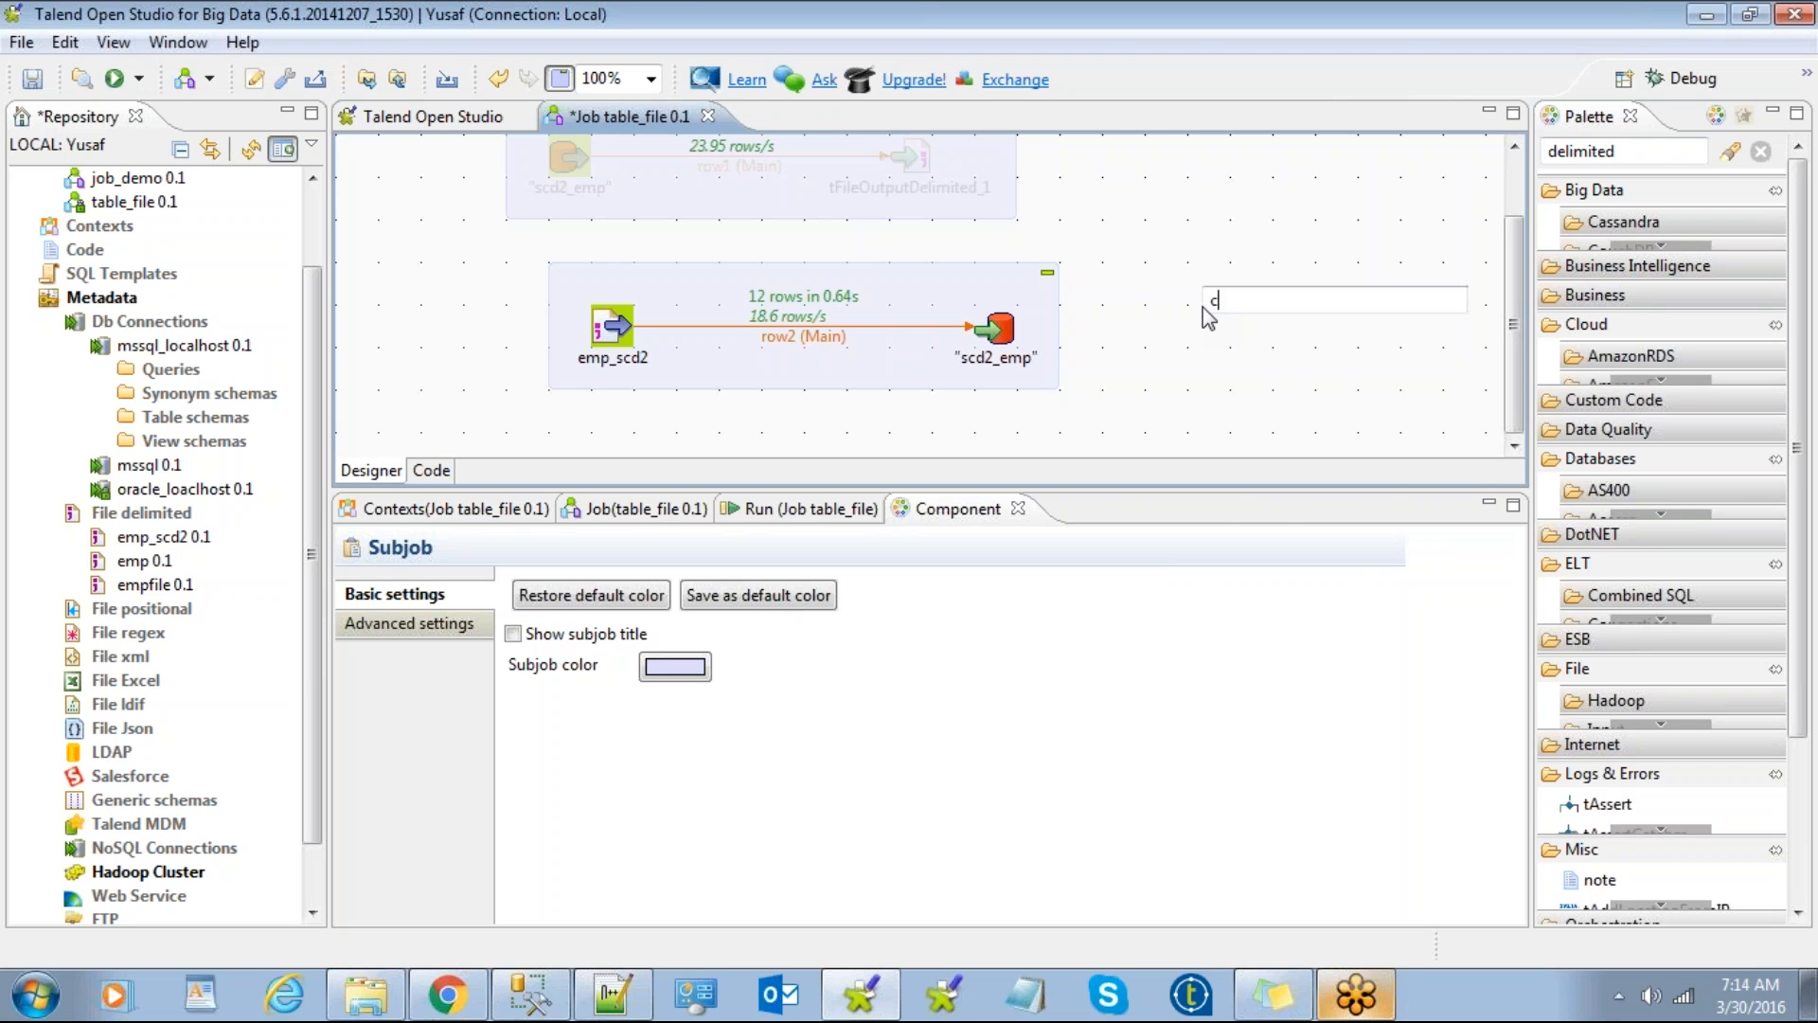
type("colu")
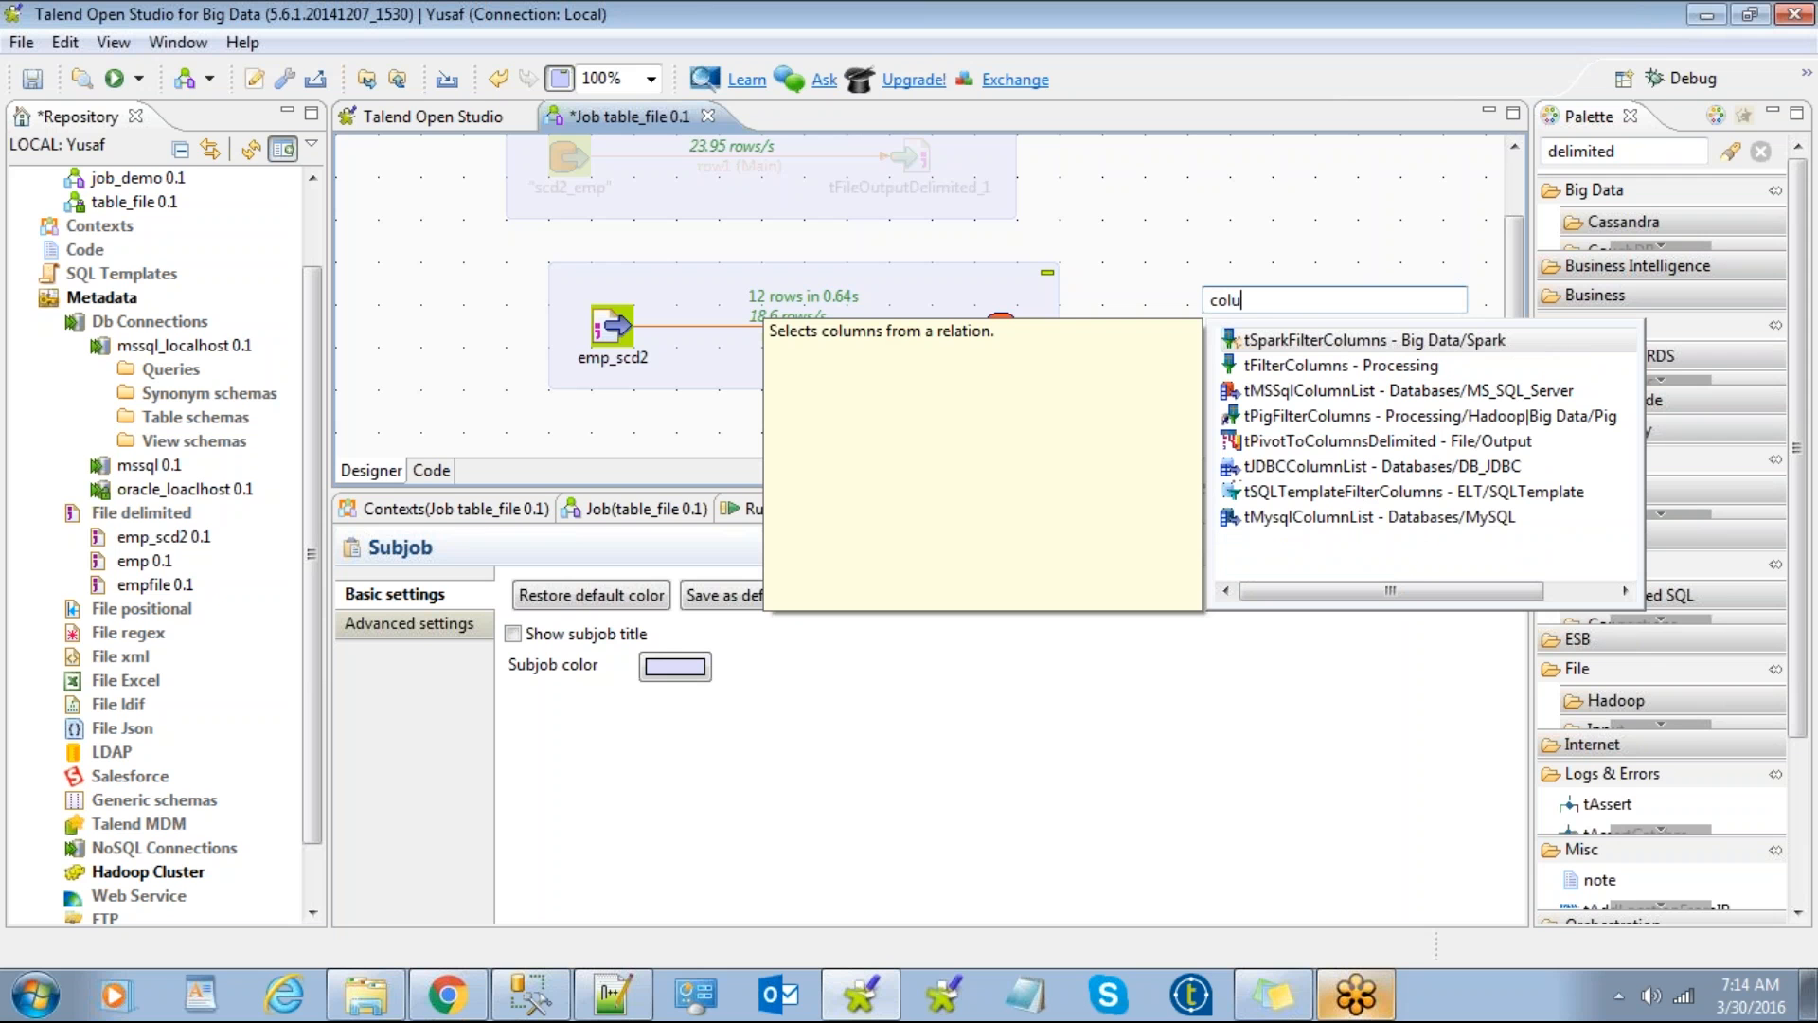
type("m")
key("BackSpace")
key("BackSpace")
key("BackSpace")
key("BackSpace")
key("BackSpace")
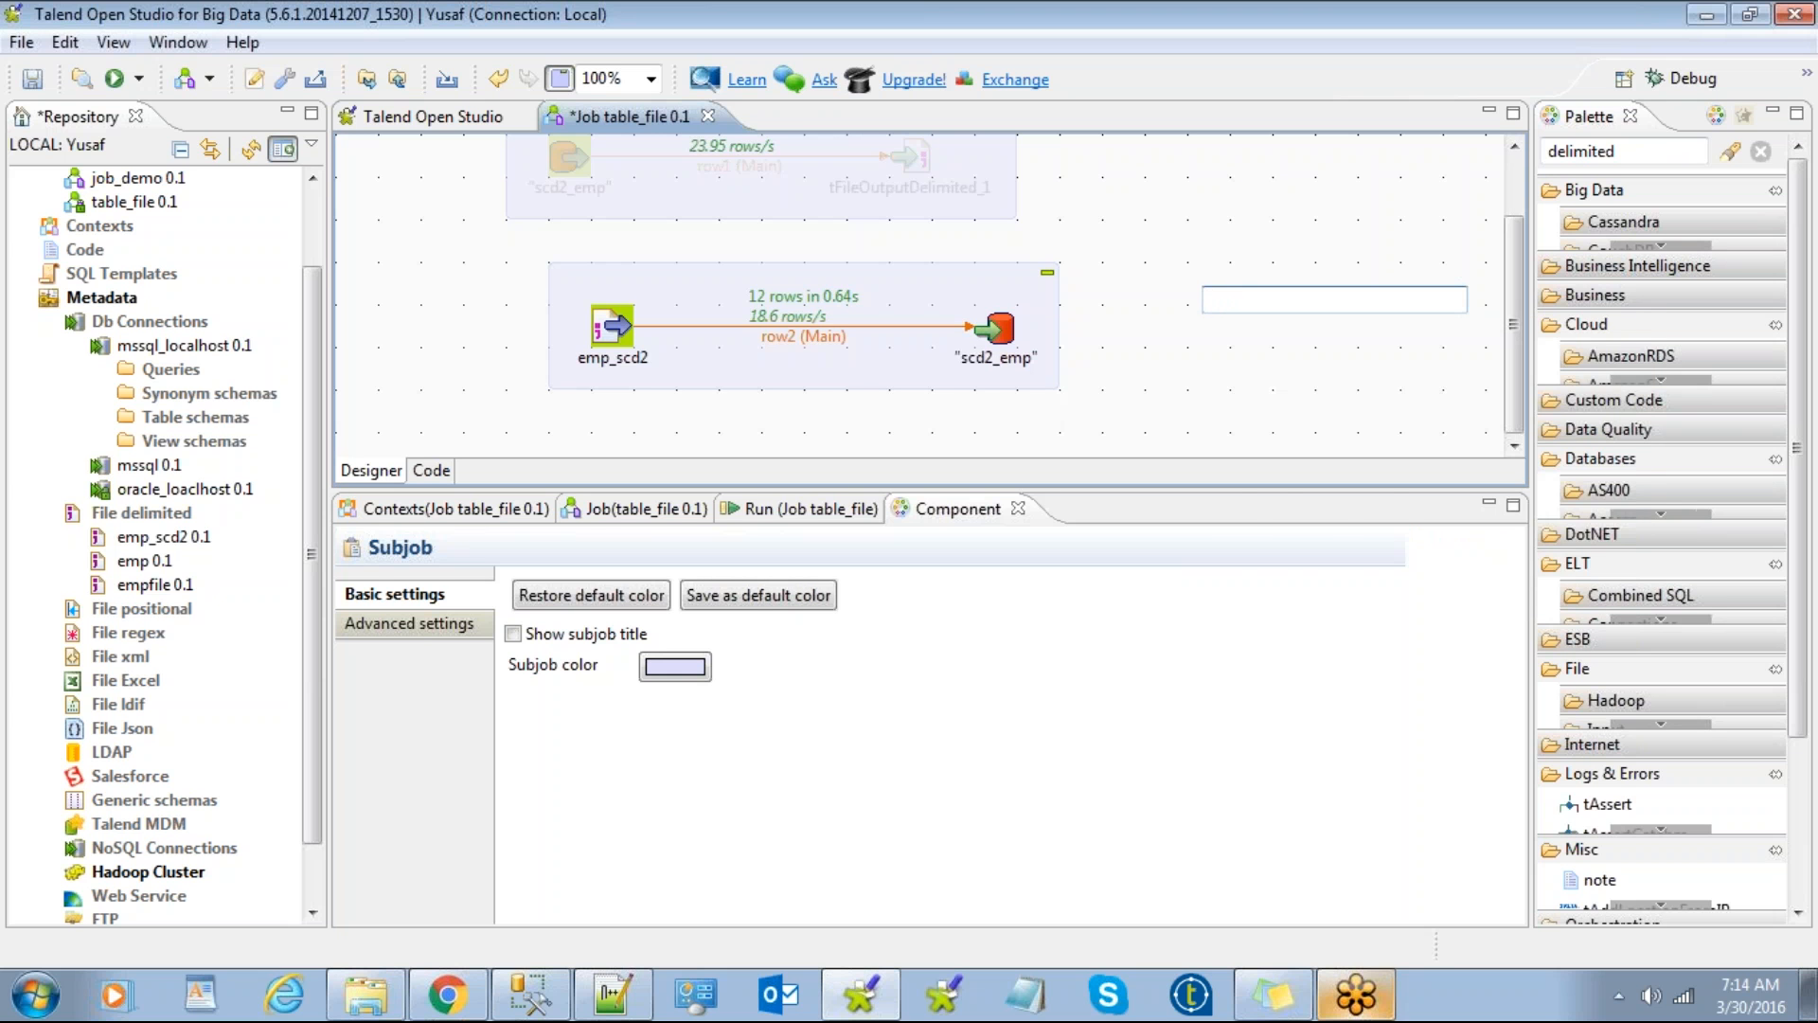
type("col")
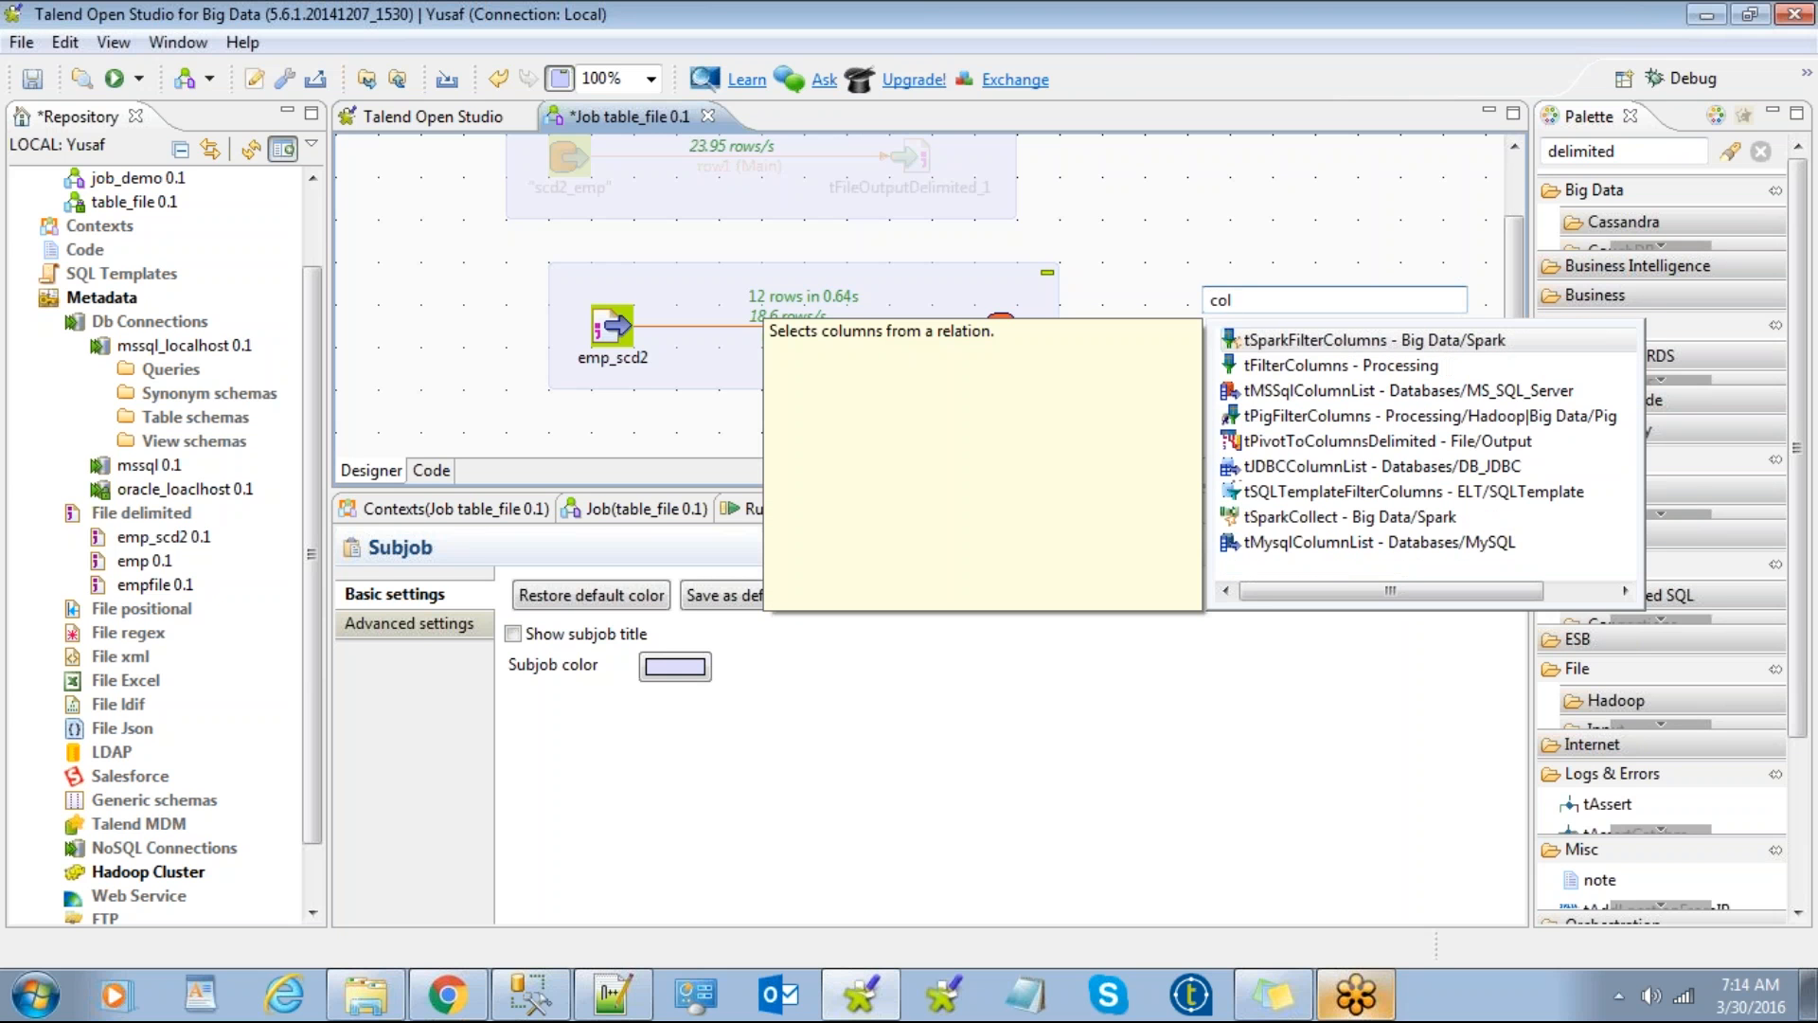
type("umf")
key("BackSpace")
key("BackSpace")
key("BackSpace")
key("BackSpace")
key("BackSpace")
key("BackSpace")
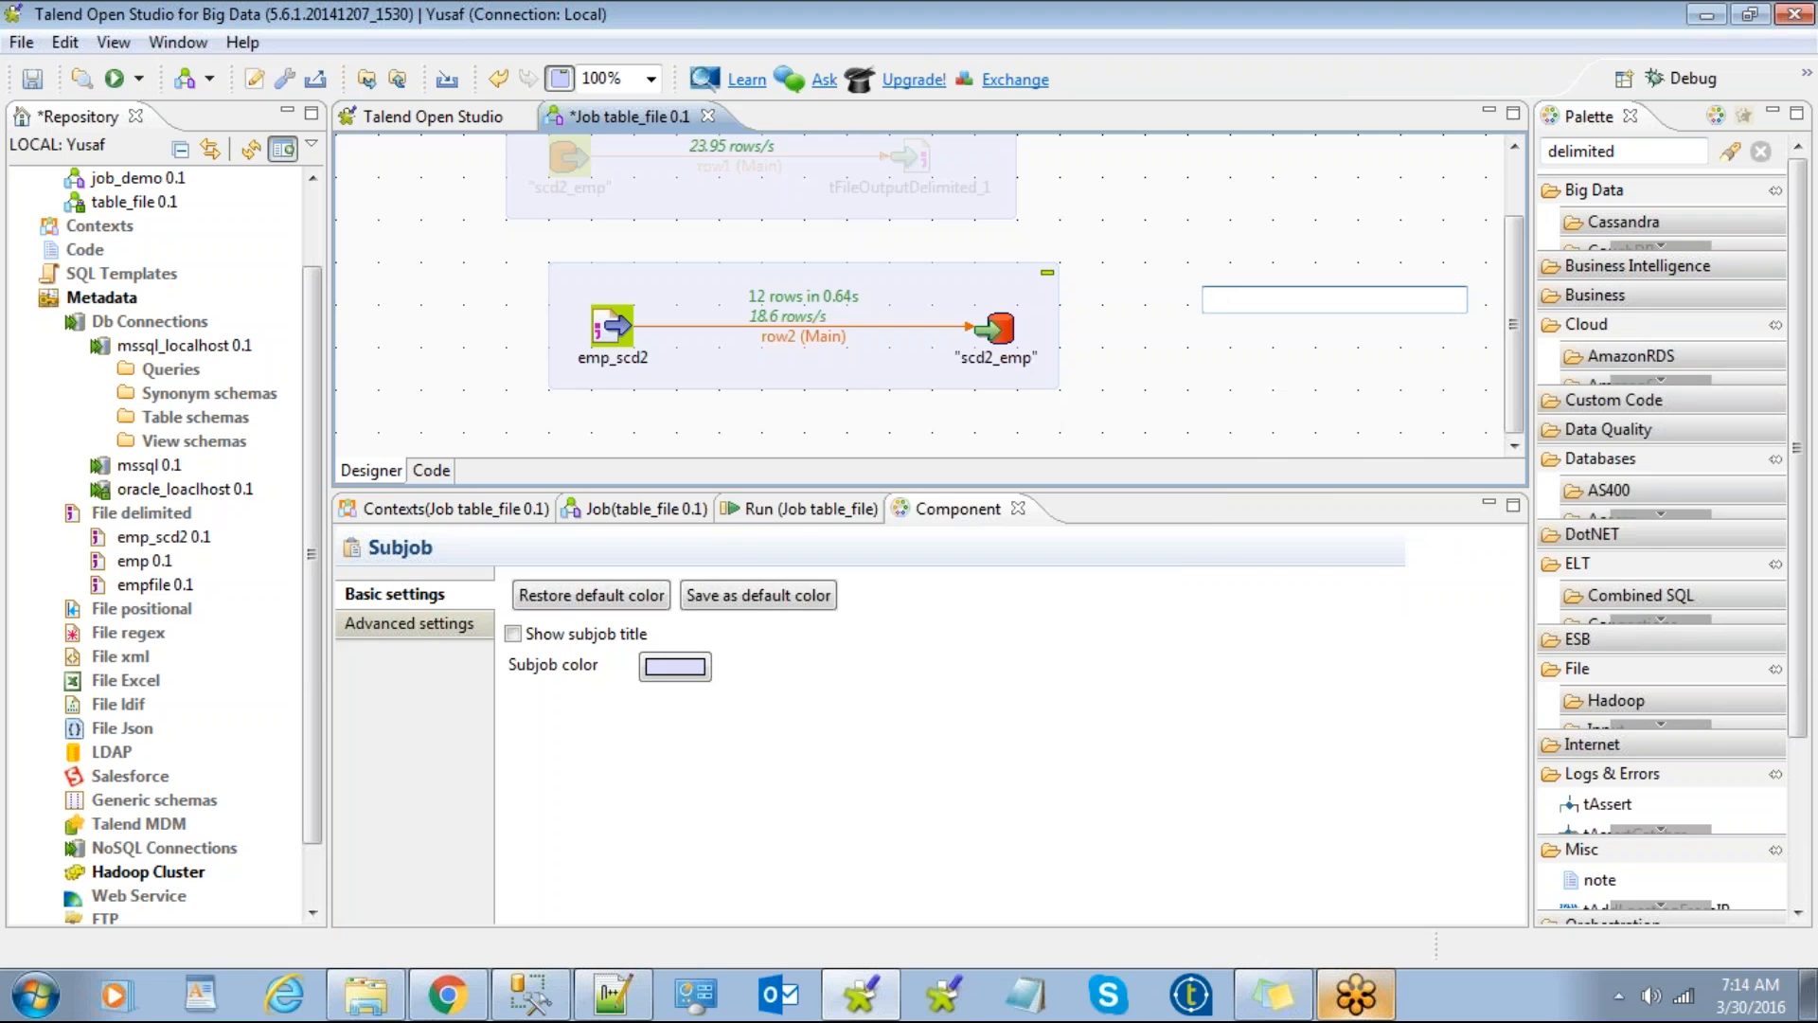
type("filter")
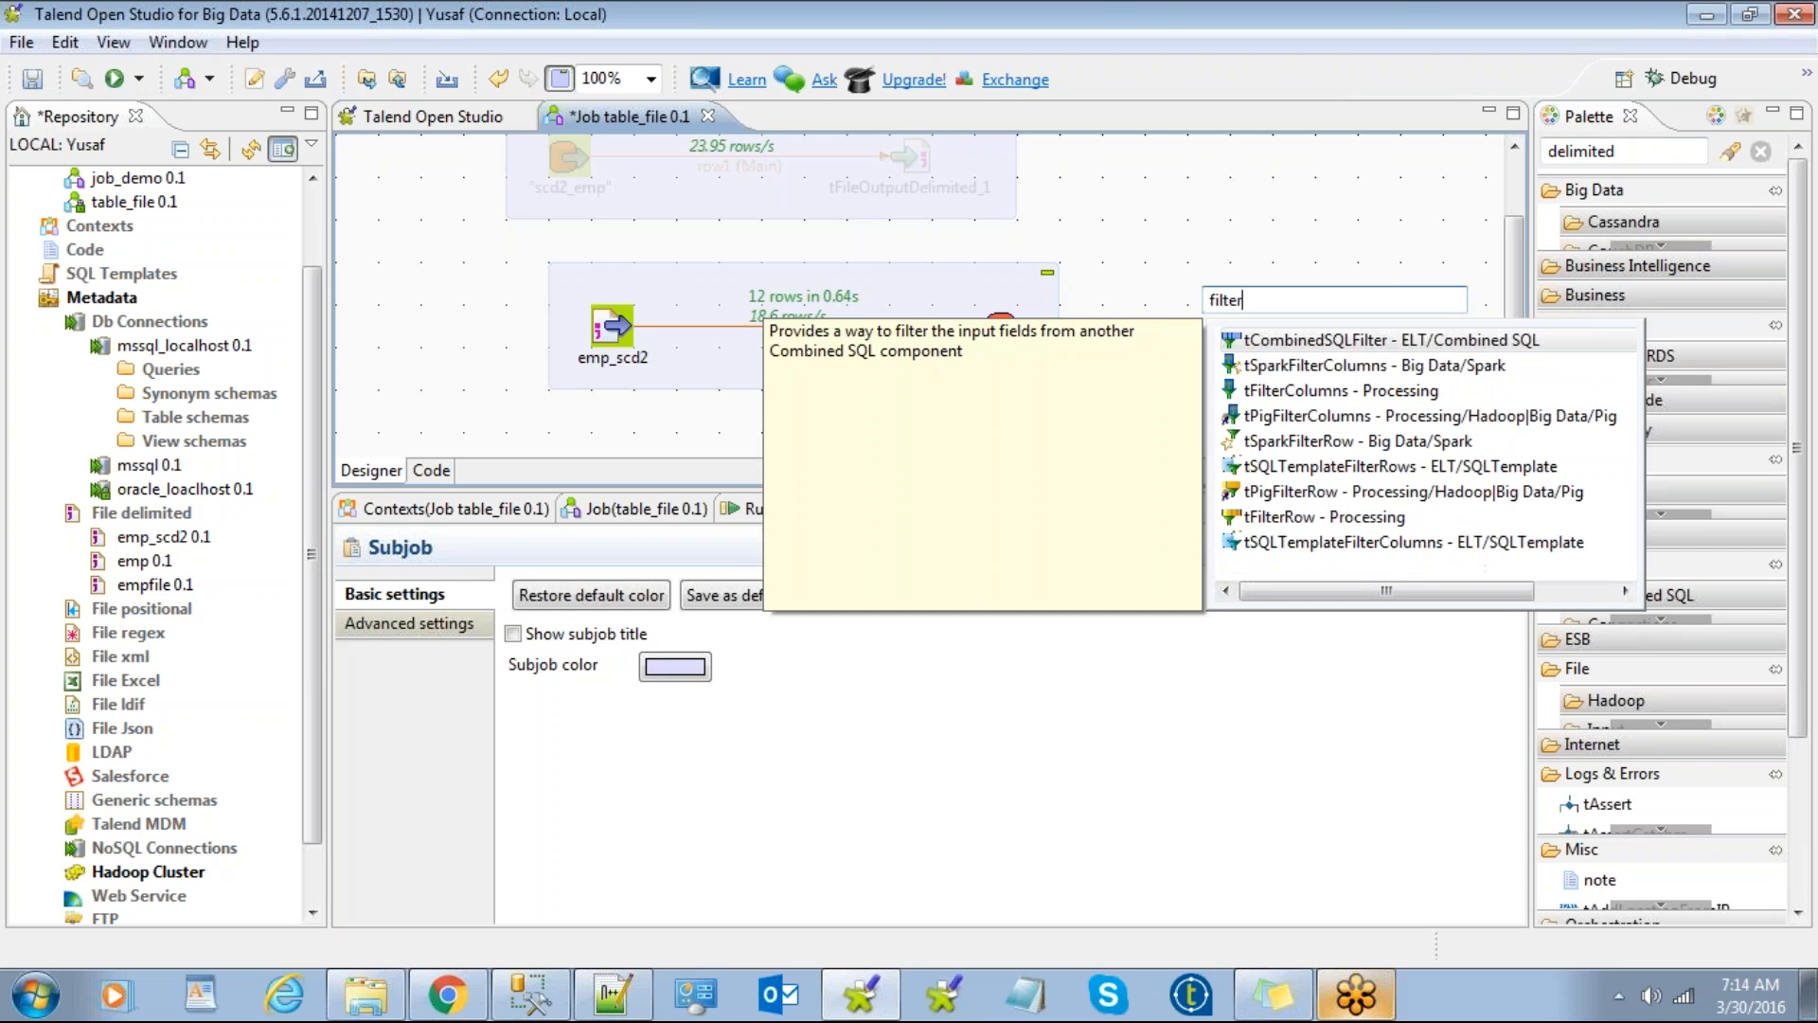
key("Down")
key("Down")
key("Return")
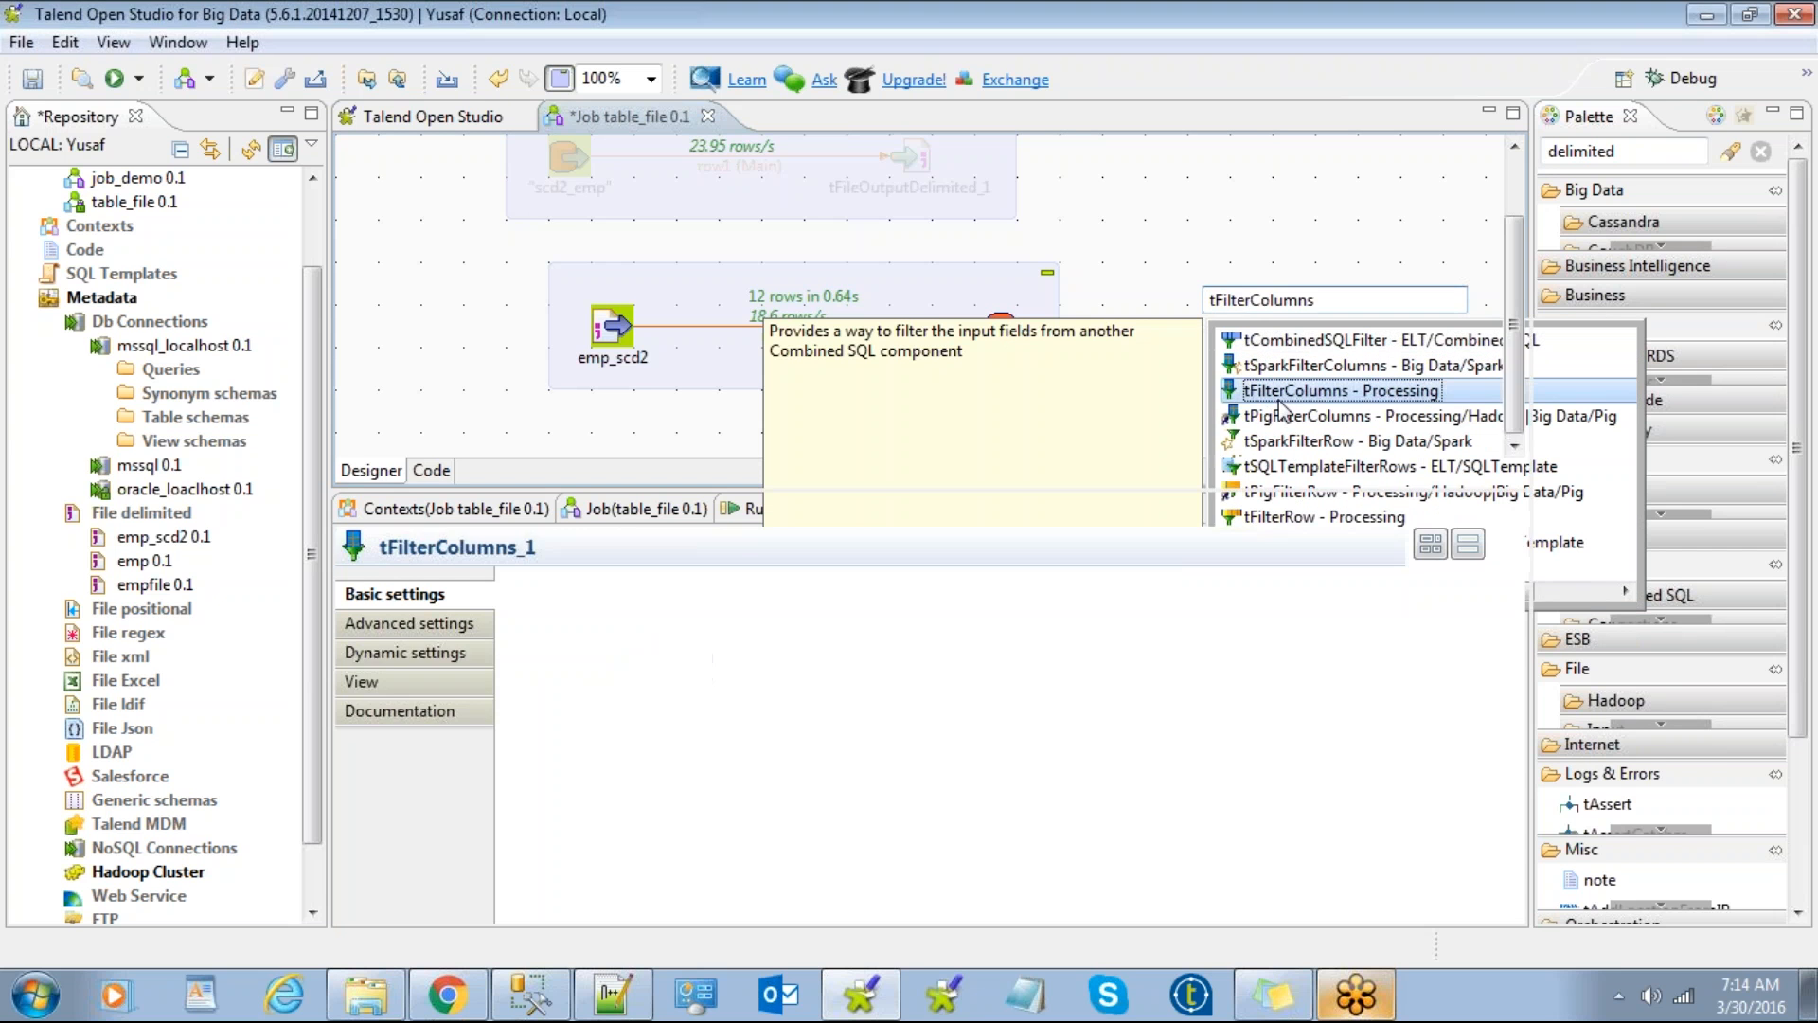
Step: Reattach emp_scd2's row2 link to tFilterColumns_1 and move scd2_emp aside to the right
left_click(975, 328)
left_click_drag(976, 329, 857, 345)
left_click(1198, 337)
left_click_drag(990, 281, 1118, 284)
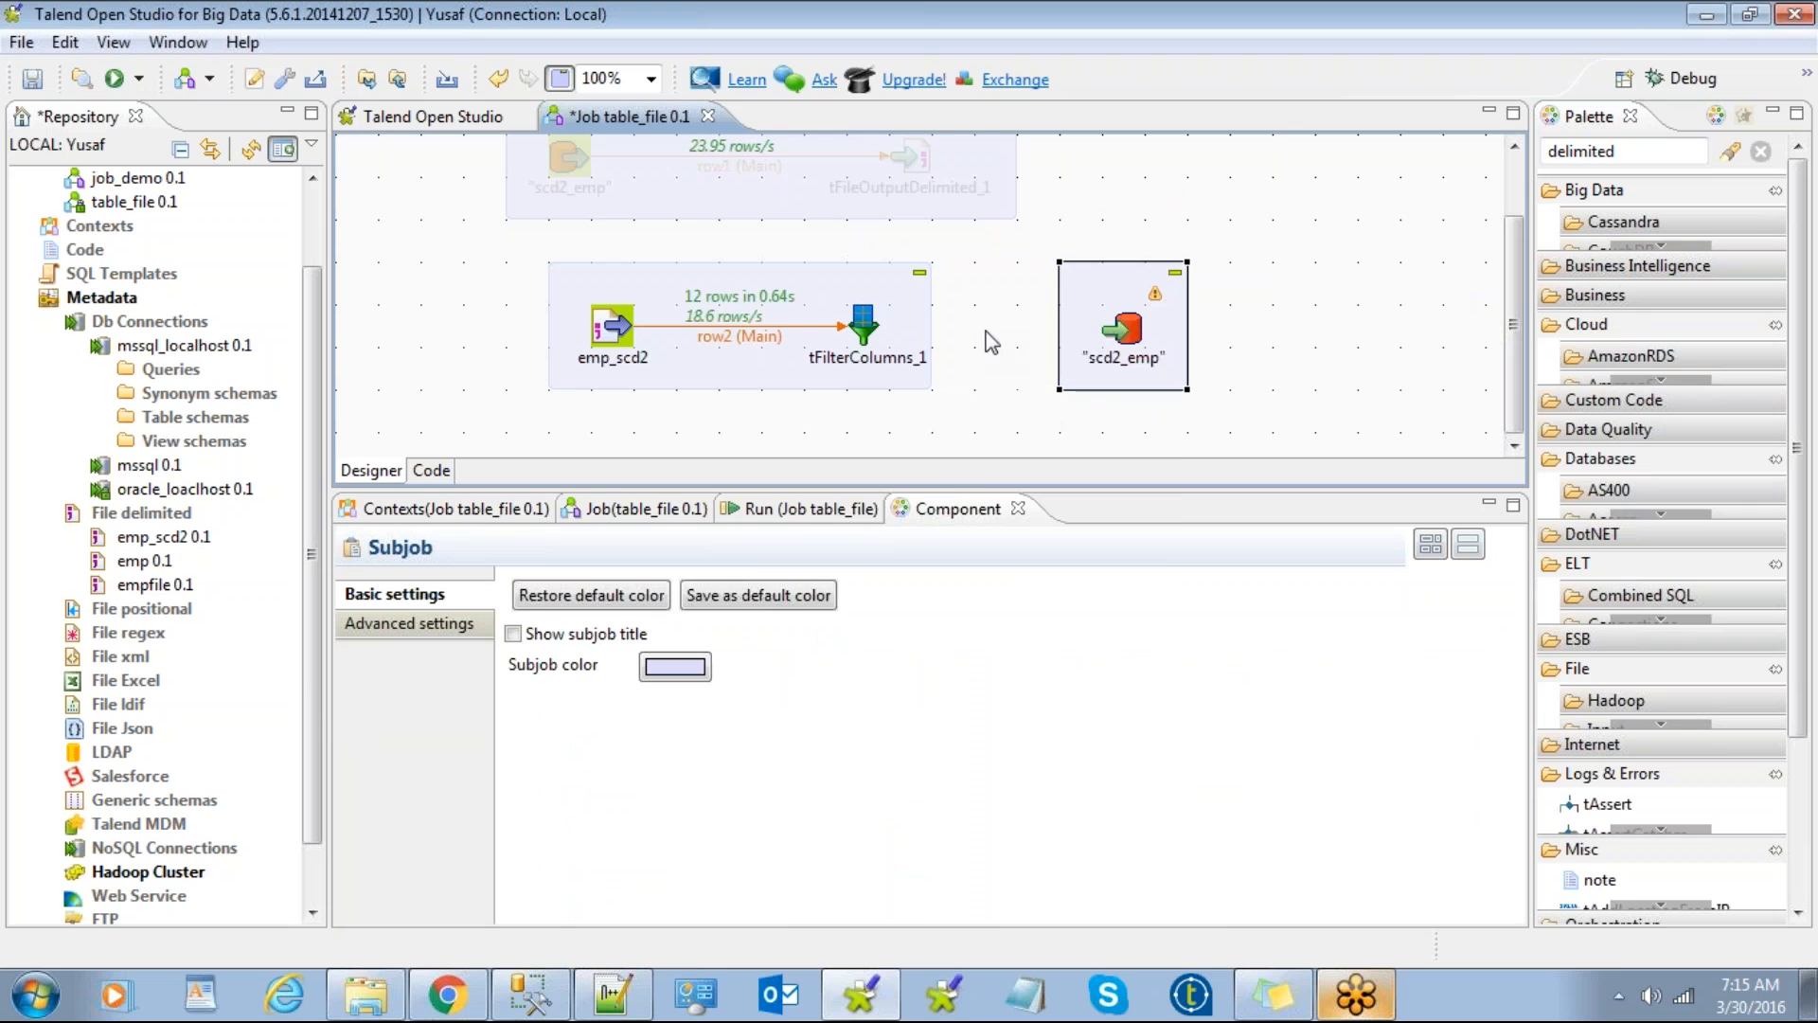
right_click(855, 325)
Step: Connect tFilterColumns_1 to scd2_emp with a Main row link, accepting the target schema
mouse_move(916, 341)
left_click(1255, 341)
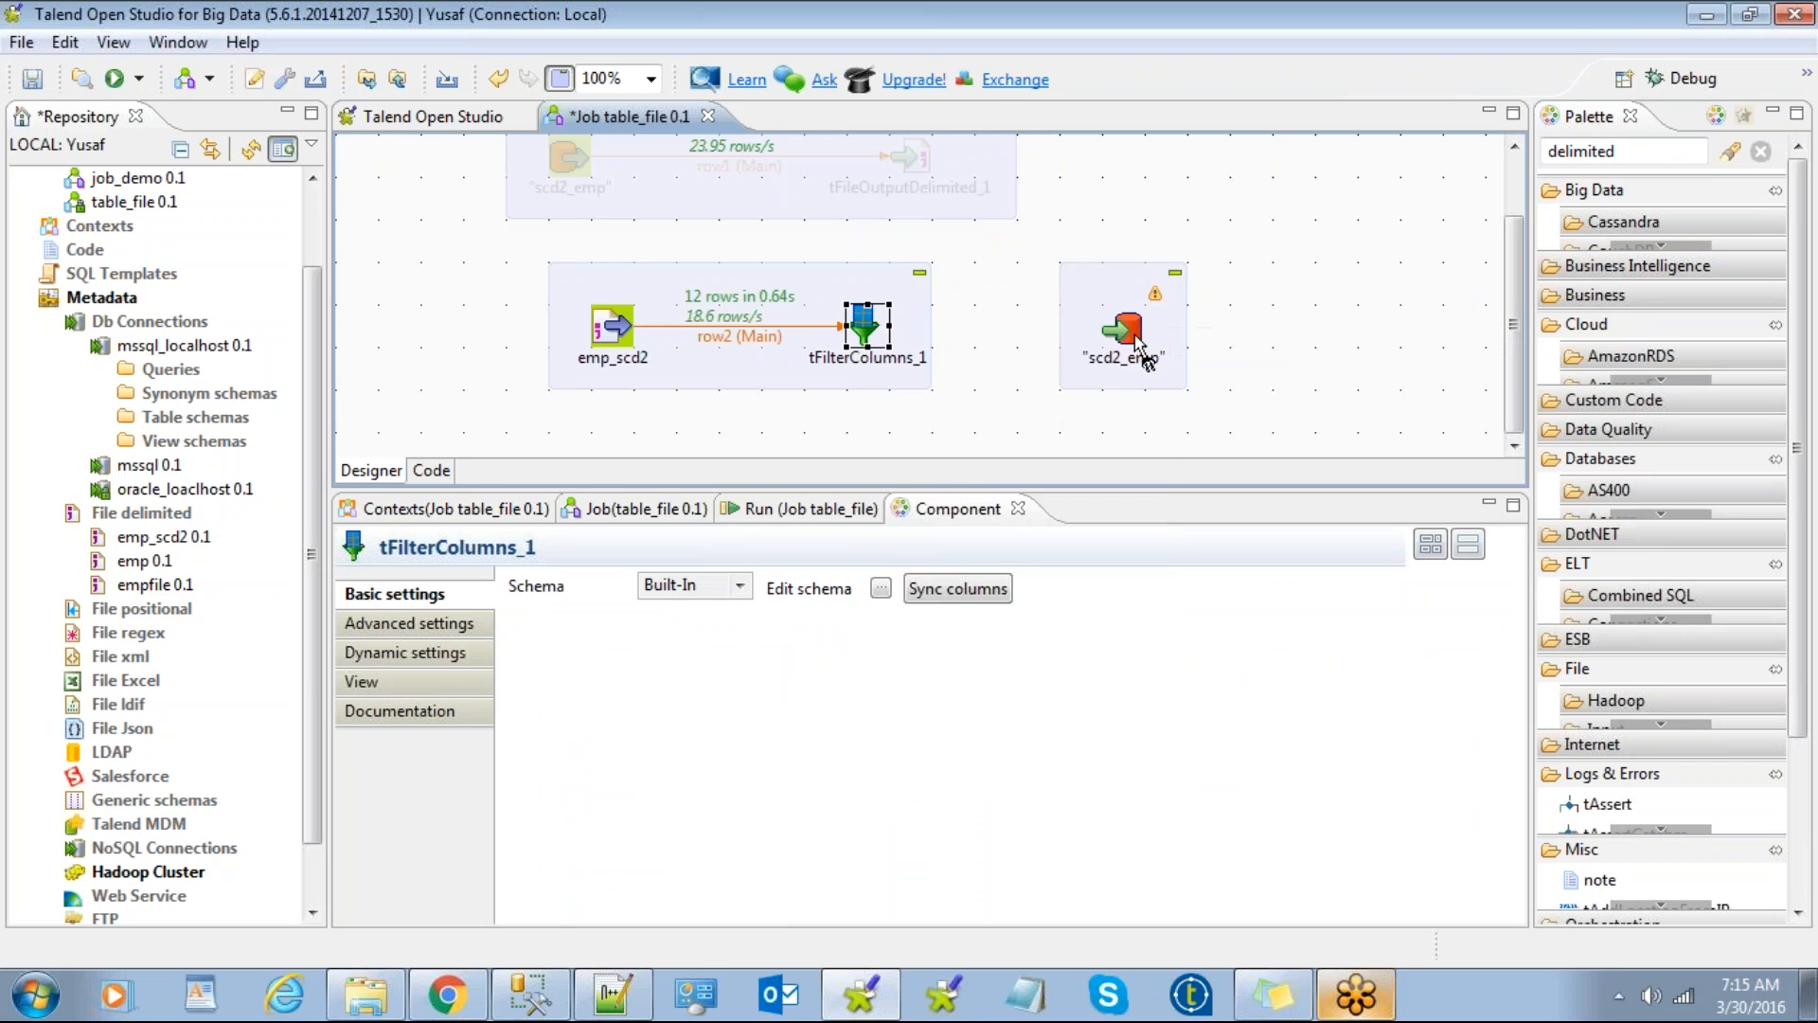
left_click(1129, 330)
left_click(947, 511)
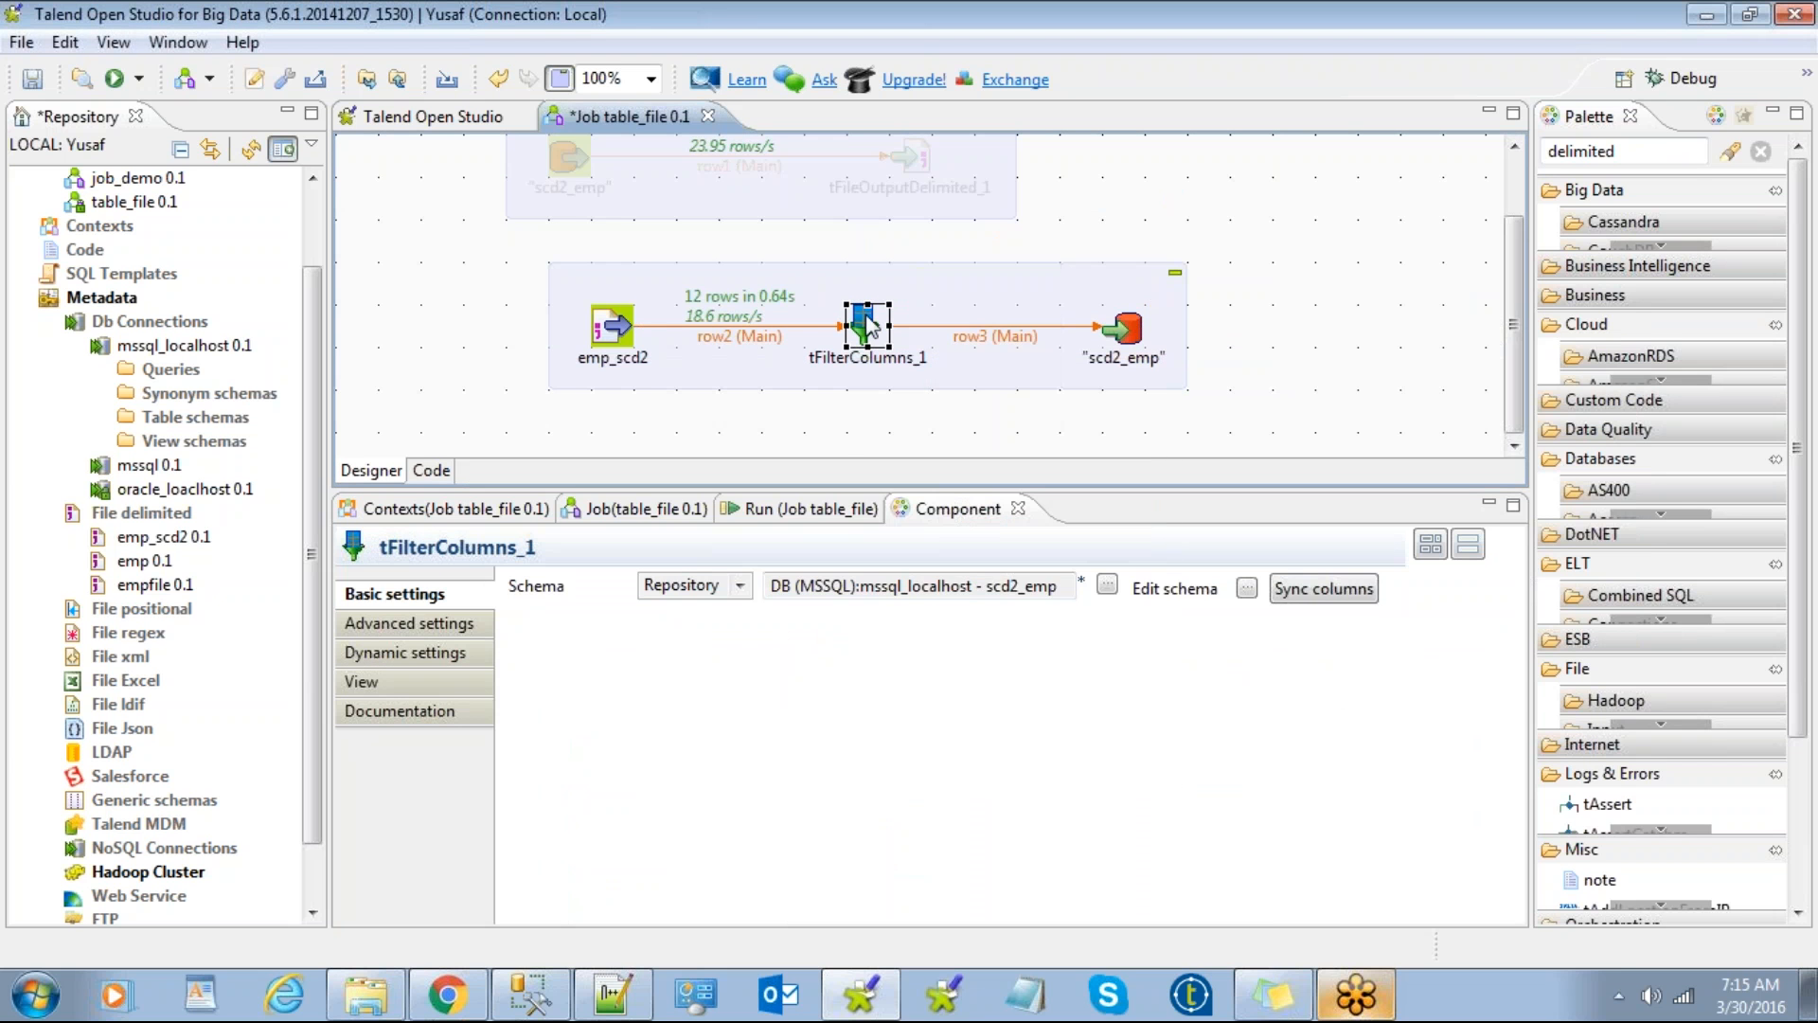
left_click(1246, 589)
left_click(1051, 542)
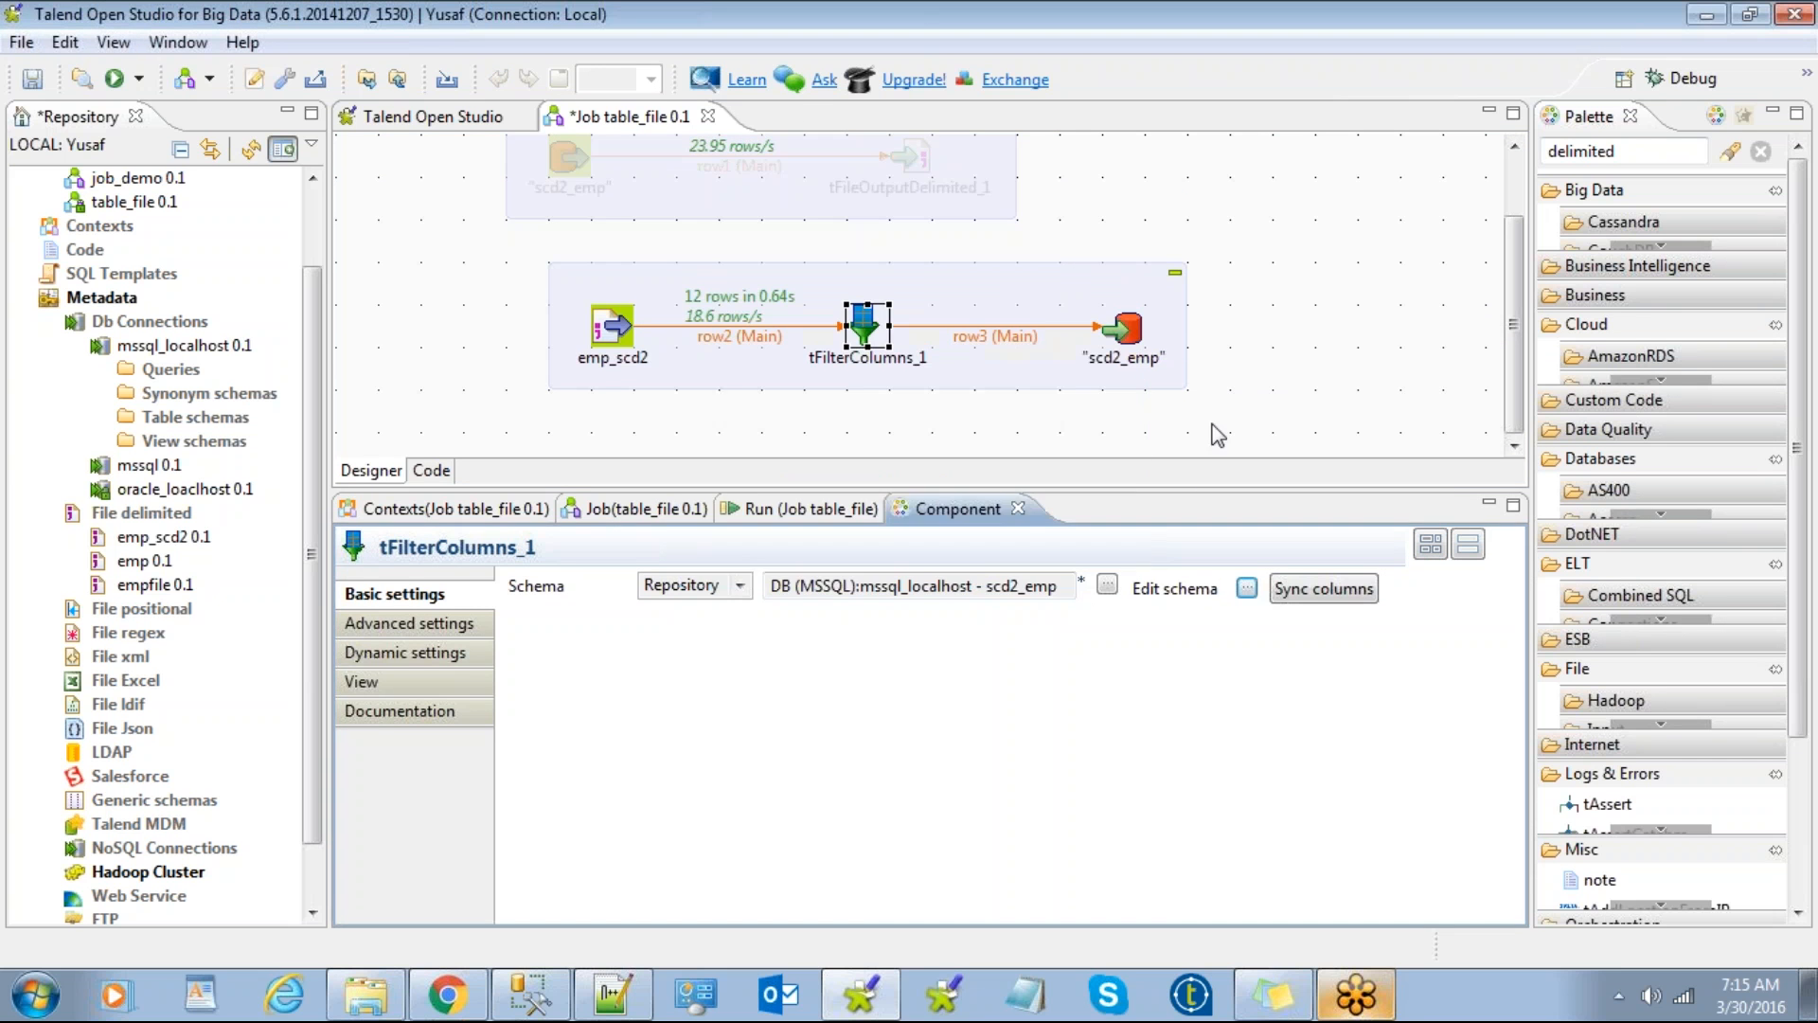
left_click(1284, 363)
left_click(867, 327)
Step: Set the filter's schema to Built-In, try removing output columns, then discard those edits
left_click(740, 586)
left_click(710, 608)
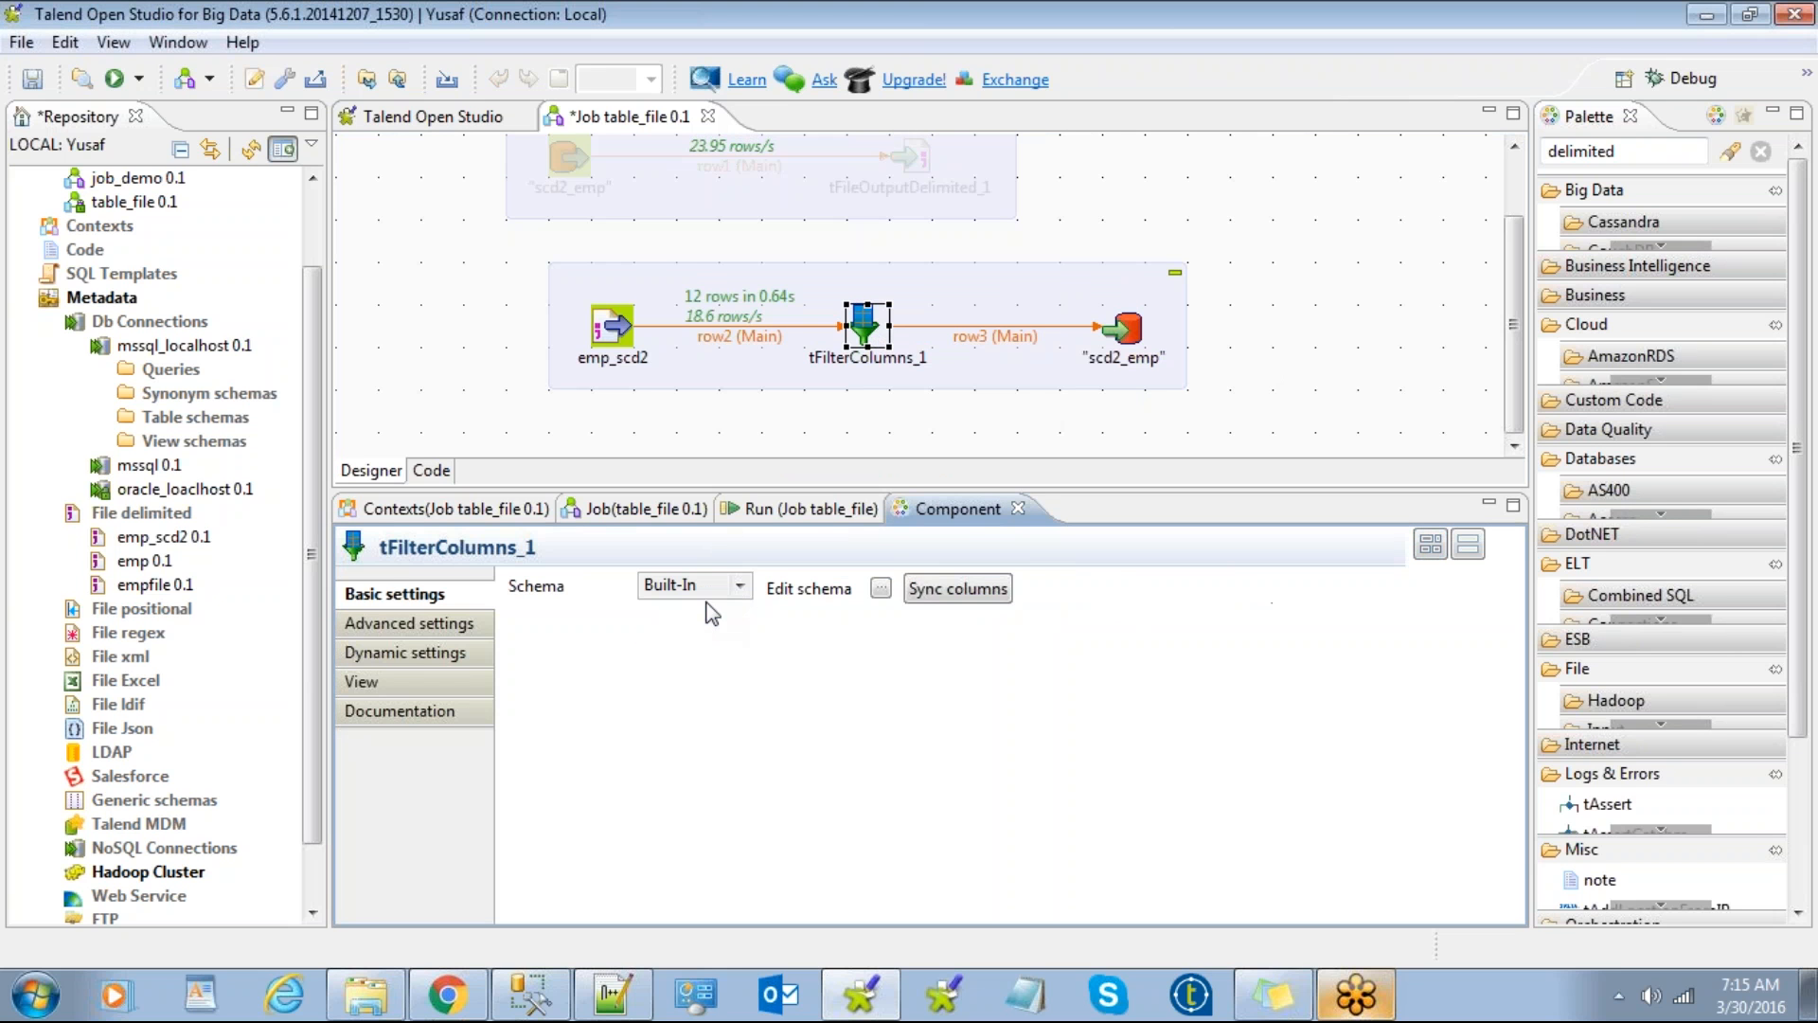
left_click(881, 588)
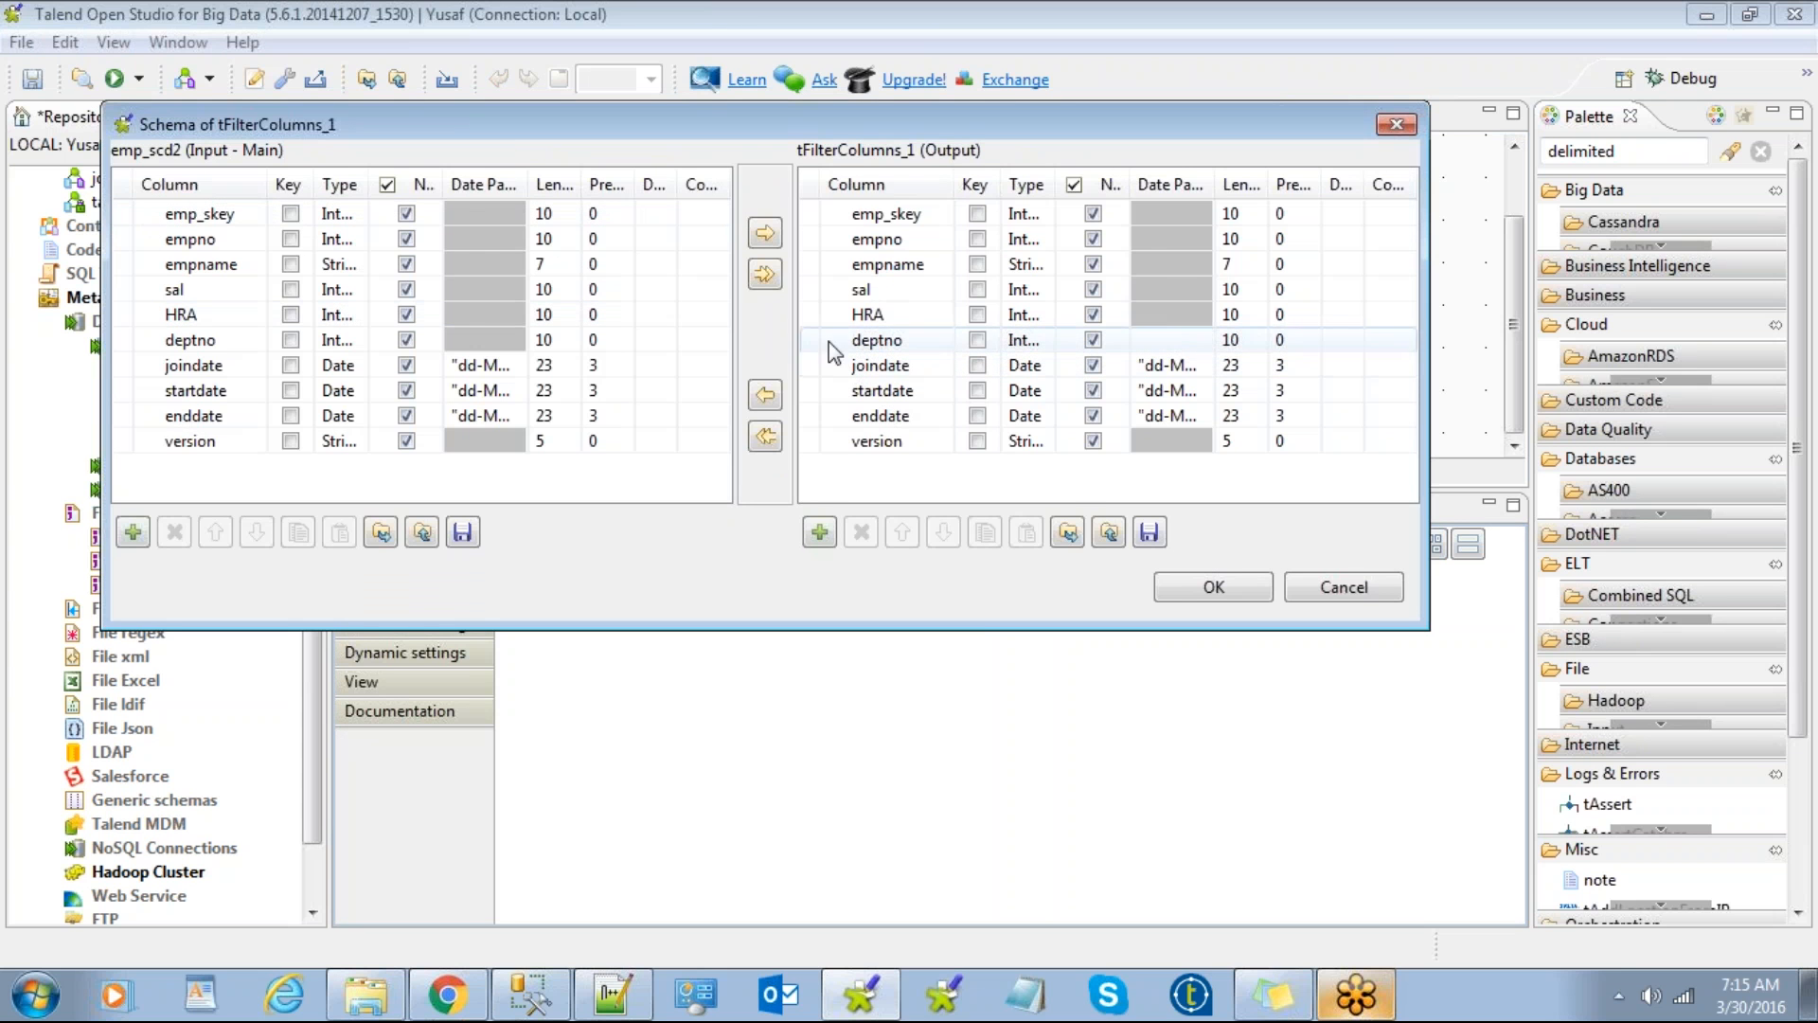
left_click_drag(807, 263, 807, 365)
left_click(861, 532)
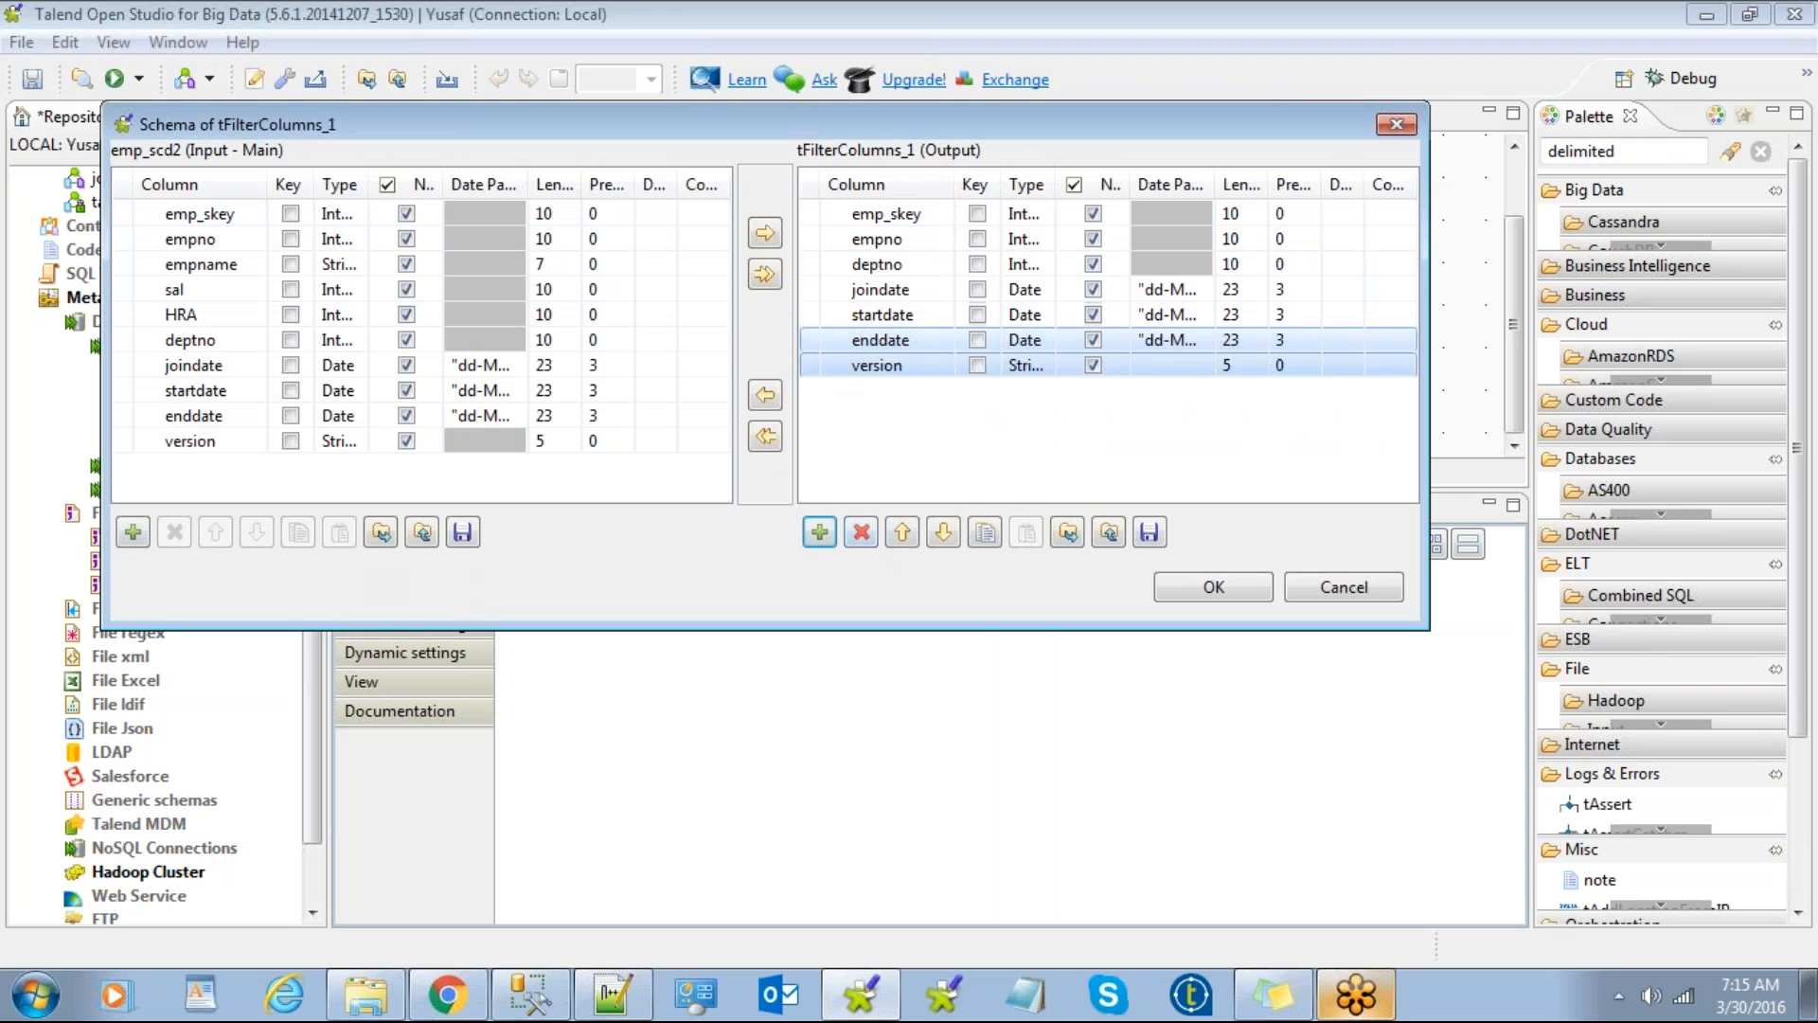
left_click(861, 533)
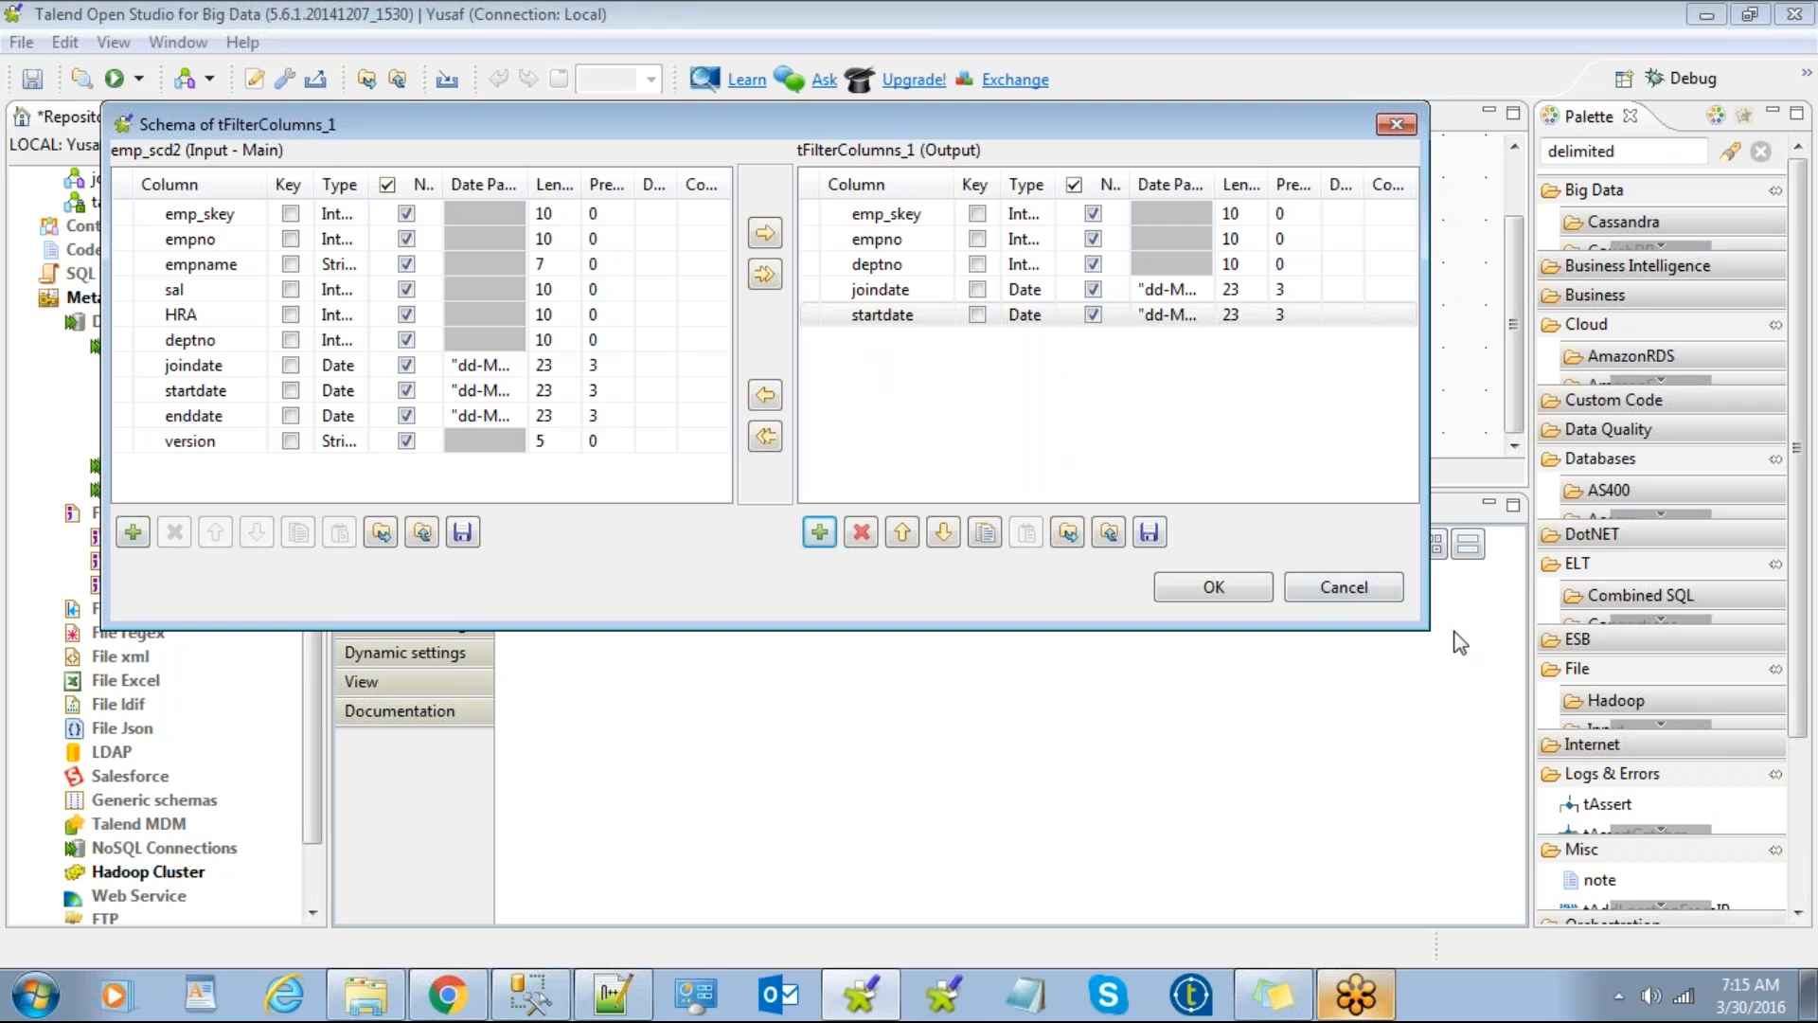
left_click(1394, 597)
Step: Remove empname through joindate from the filter's output and propagate the schema to scd2_emp
left_click(610, 327)
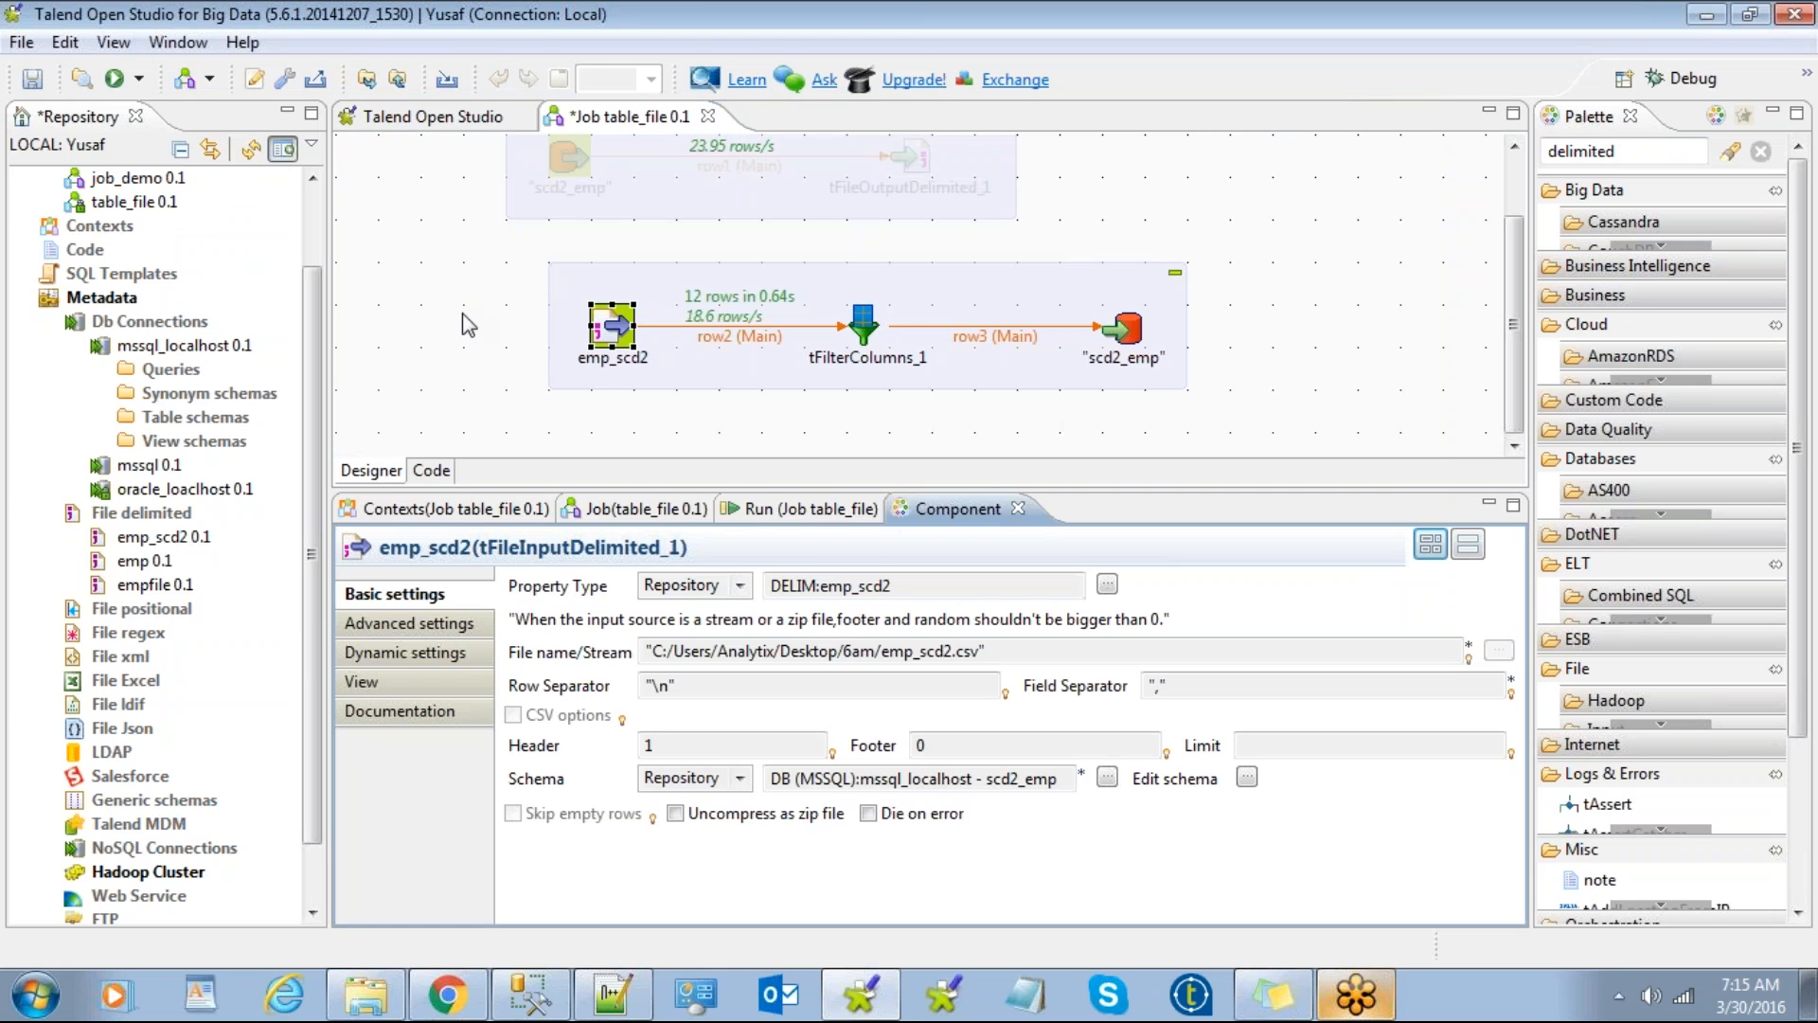
left_click(864, 327)
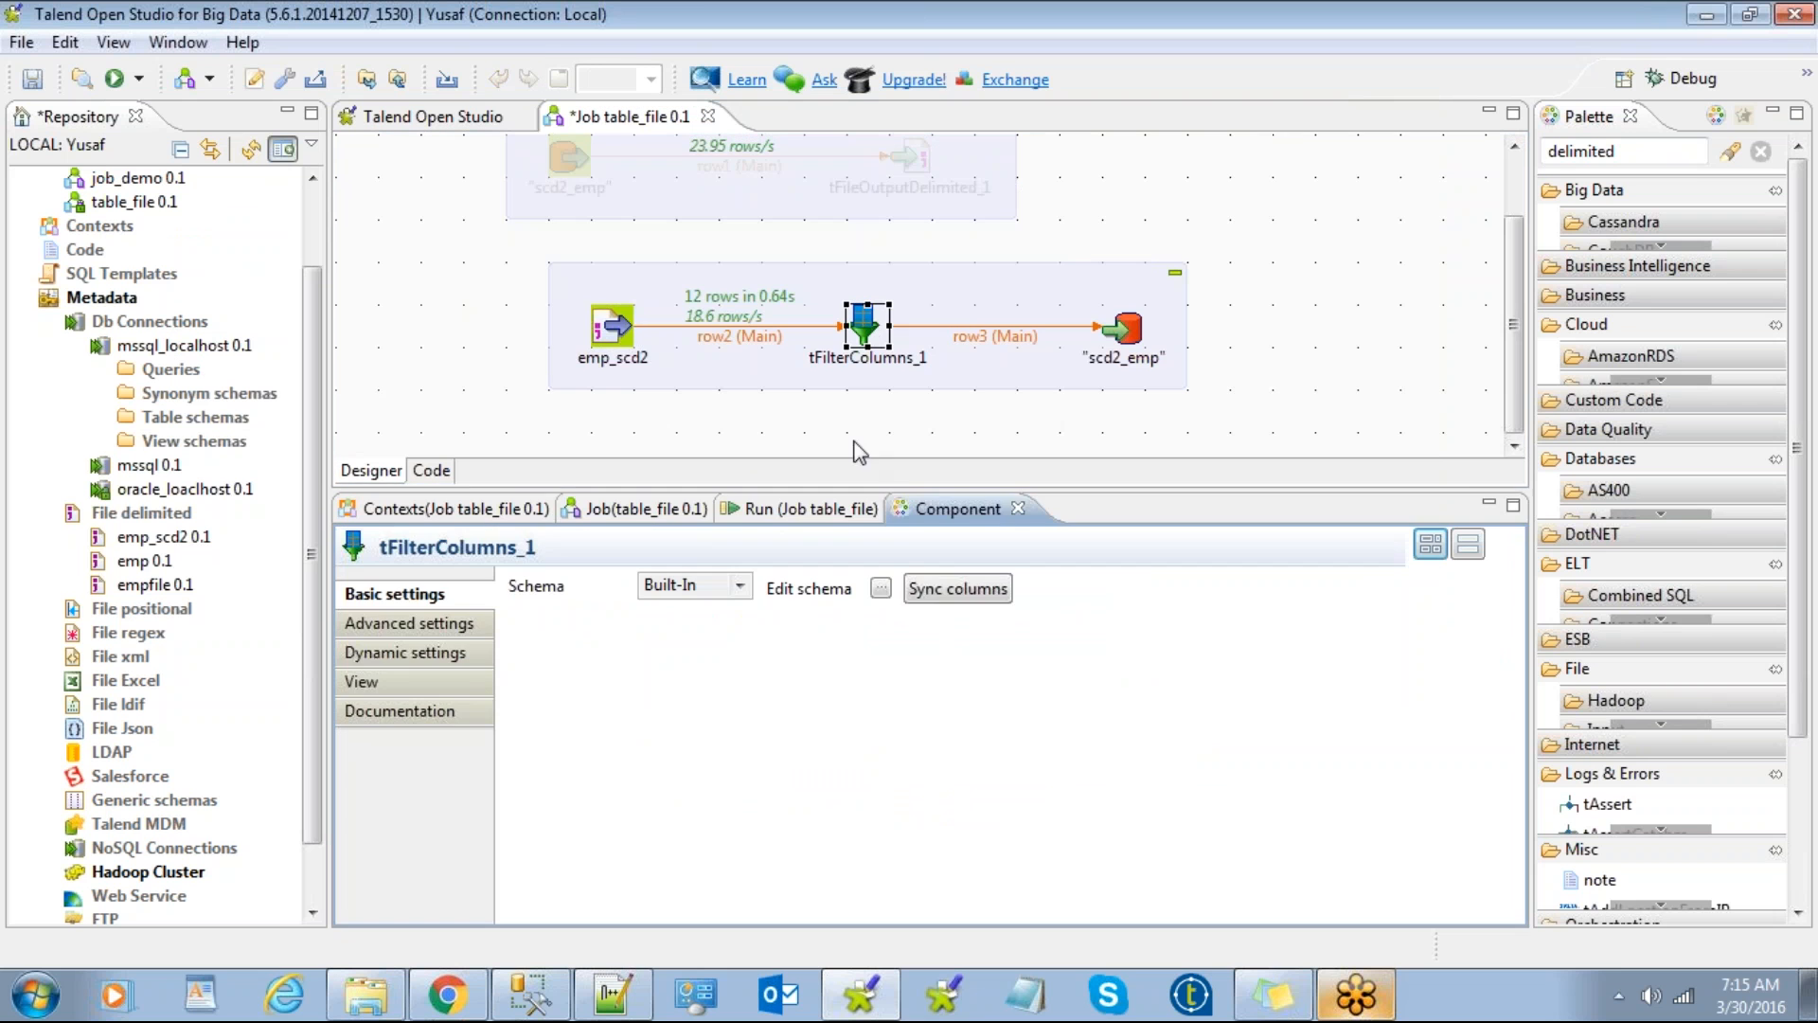
left_click(880, 588)
left_click_drag(956, 364, 924, 465)
left_click(961, 631)
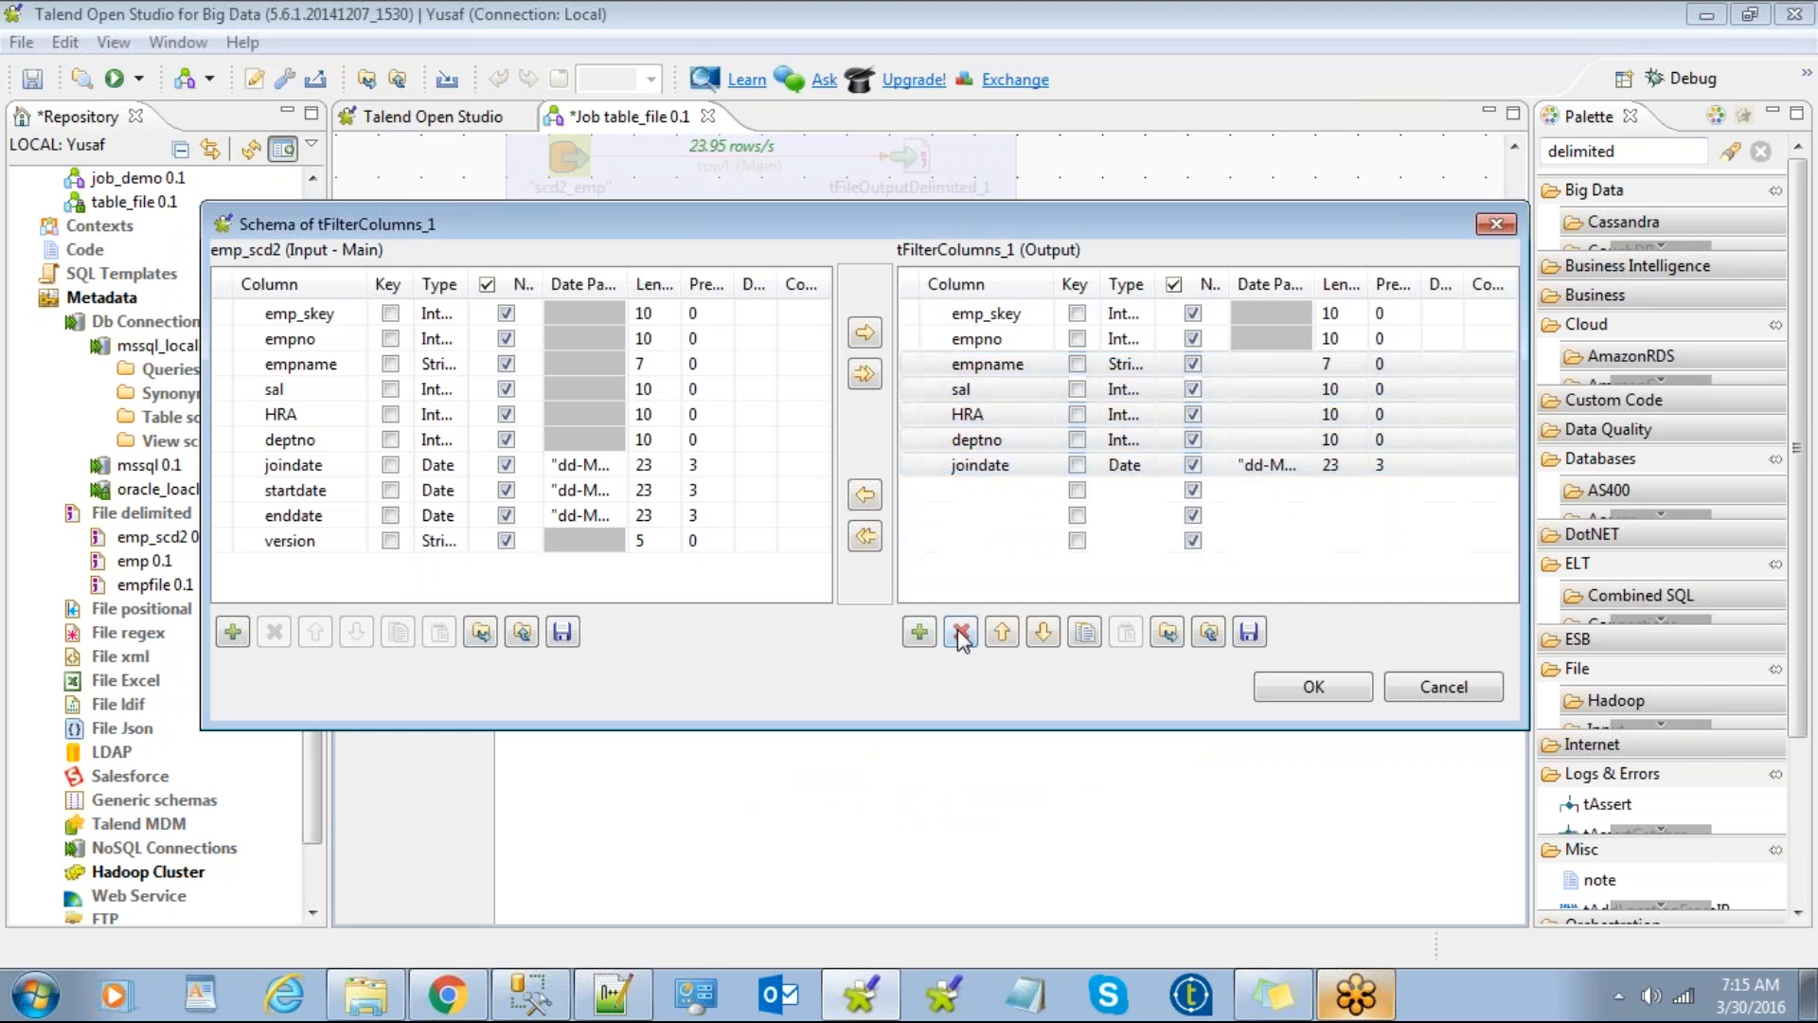
left_click(1311, 686)
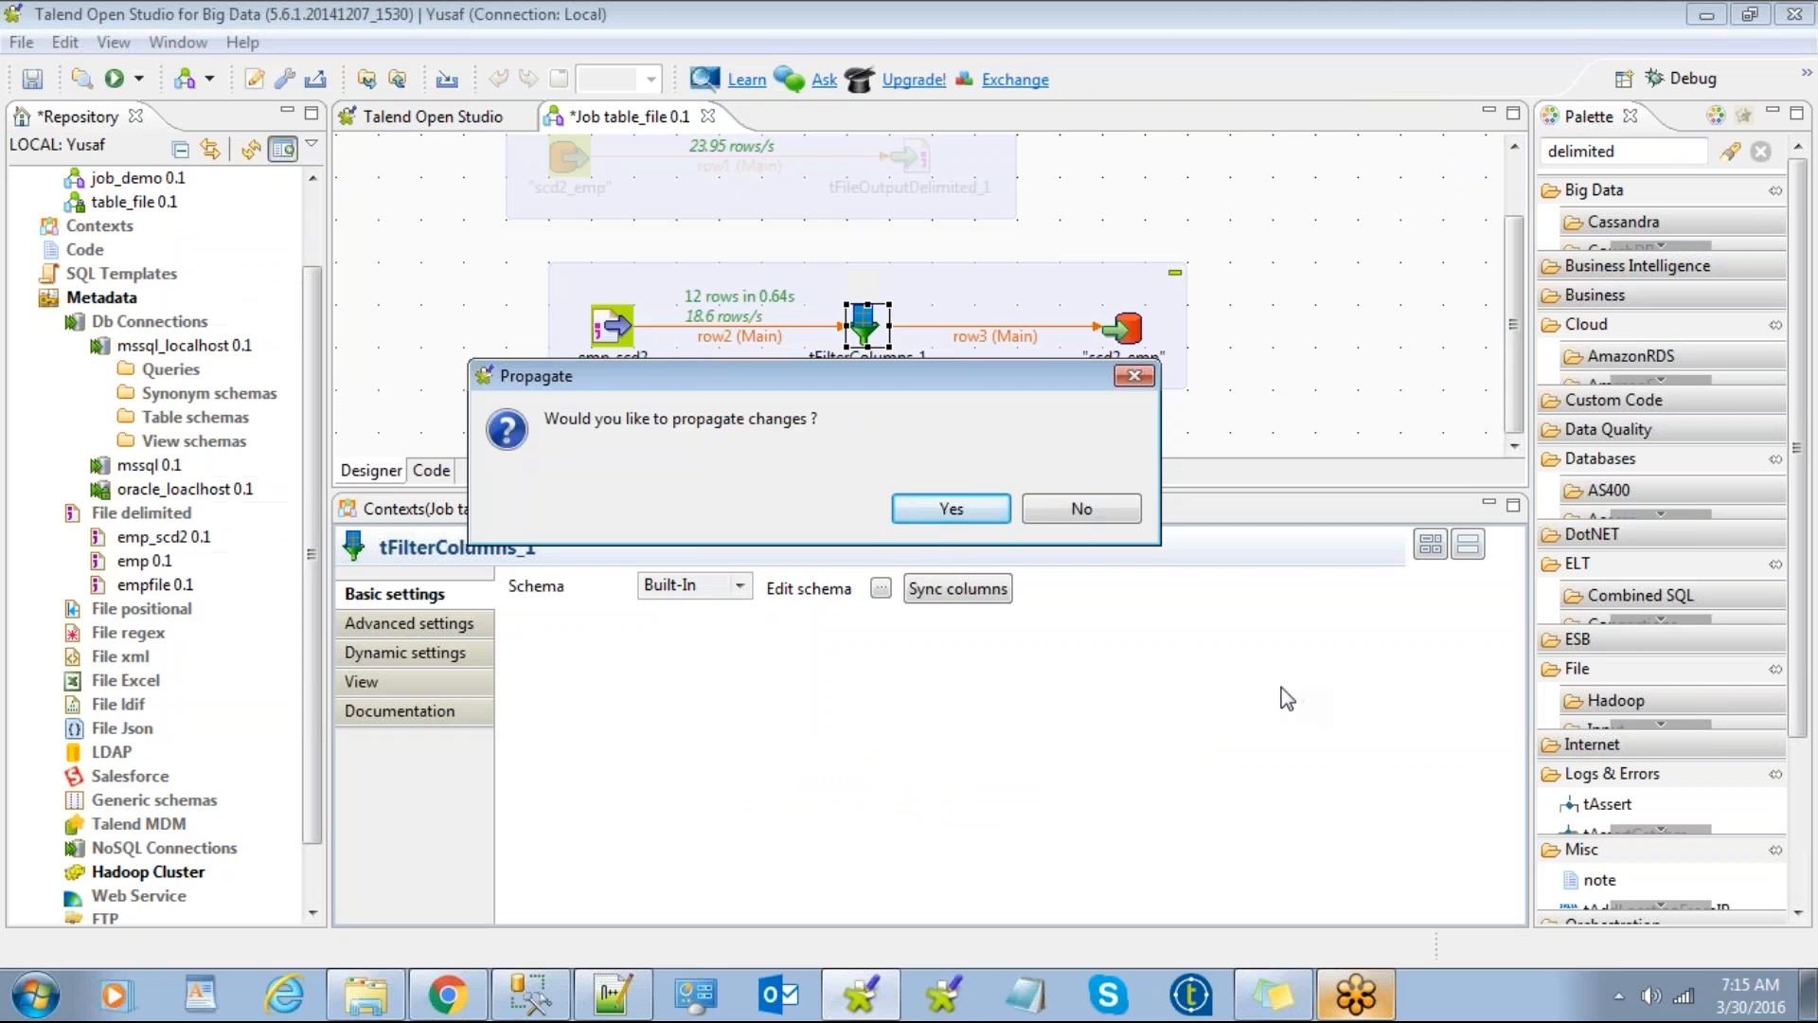
left_click(936, 514)
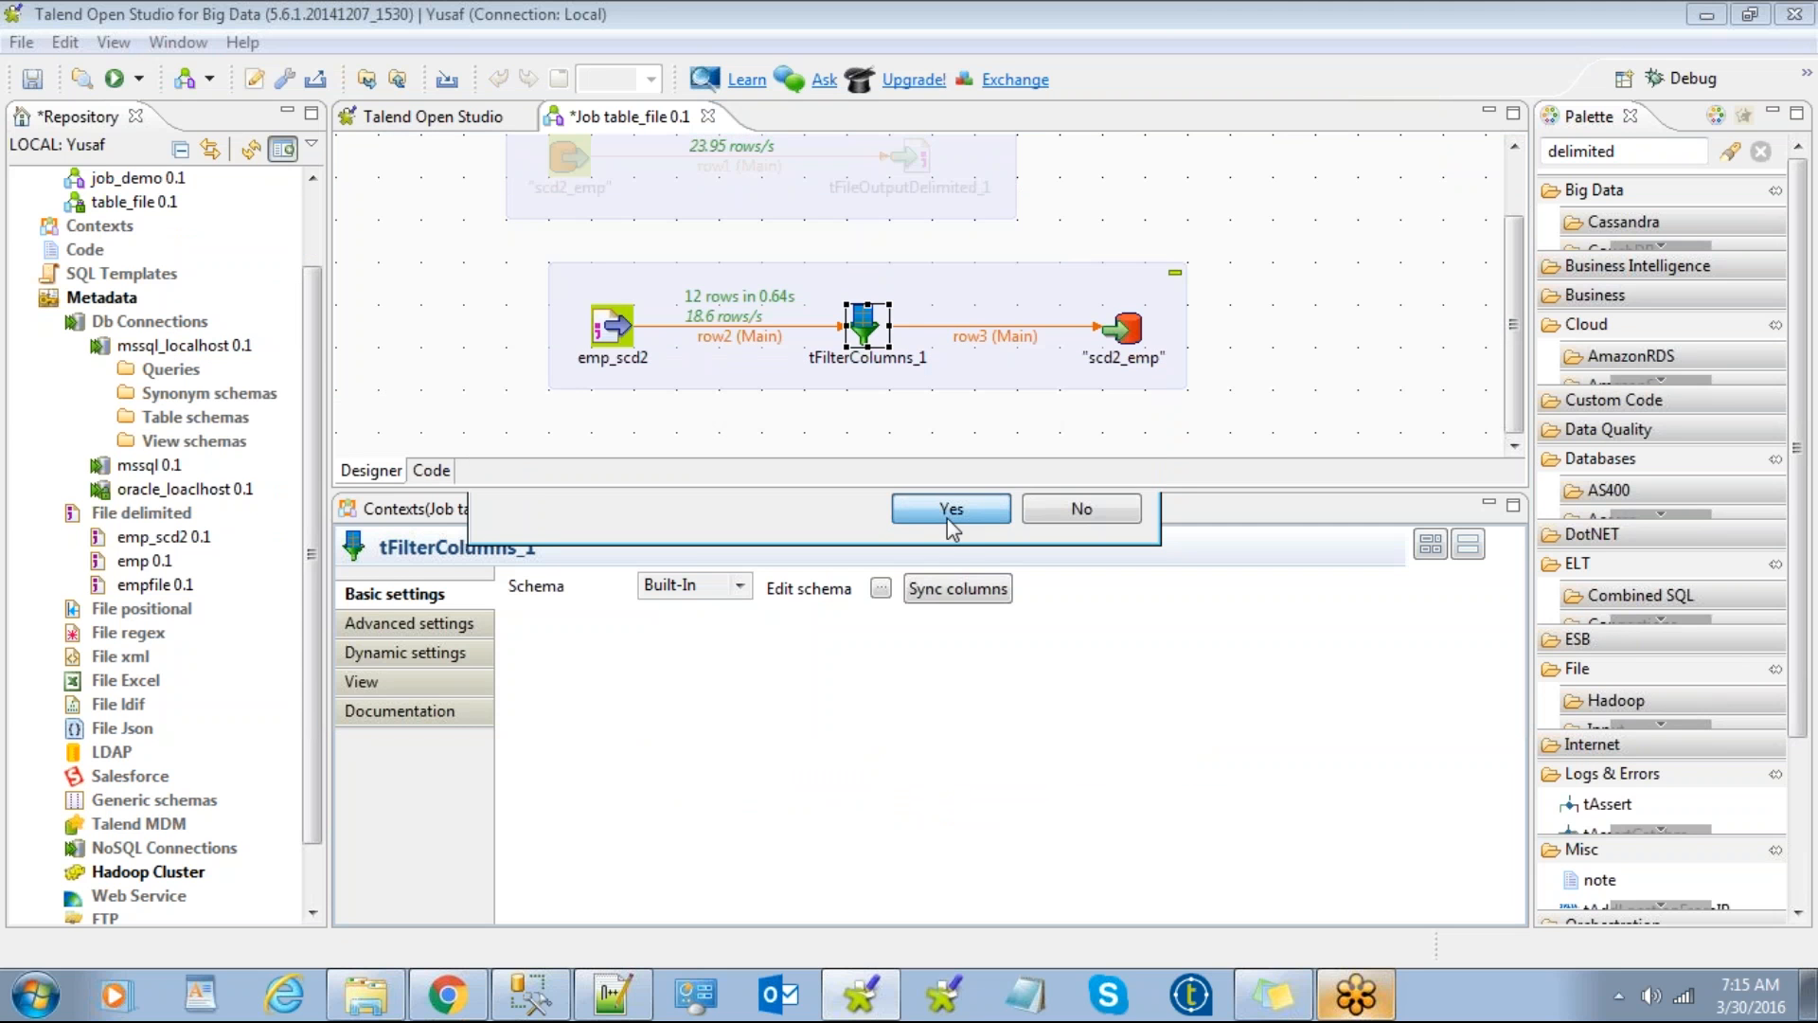
left_click(881, 588)
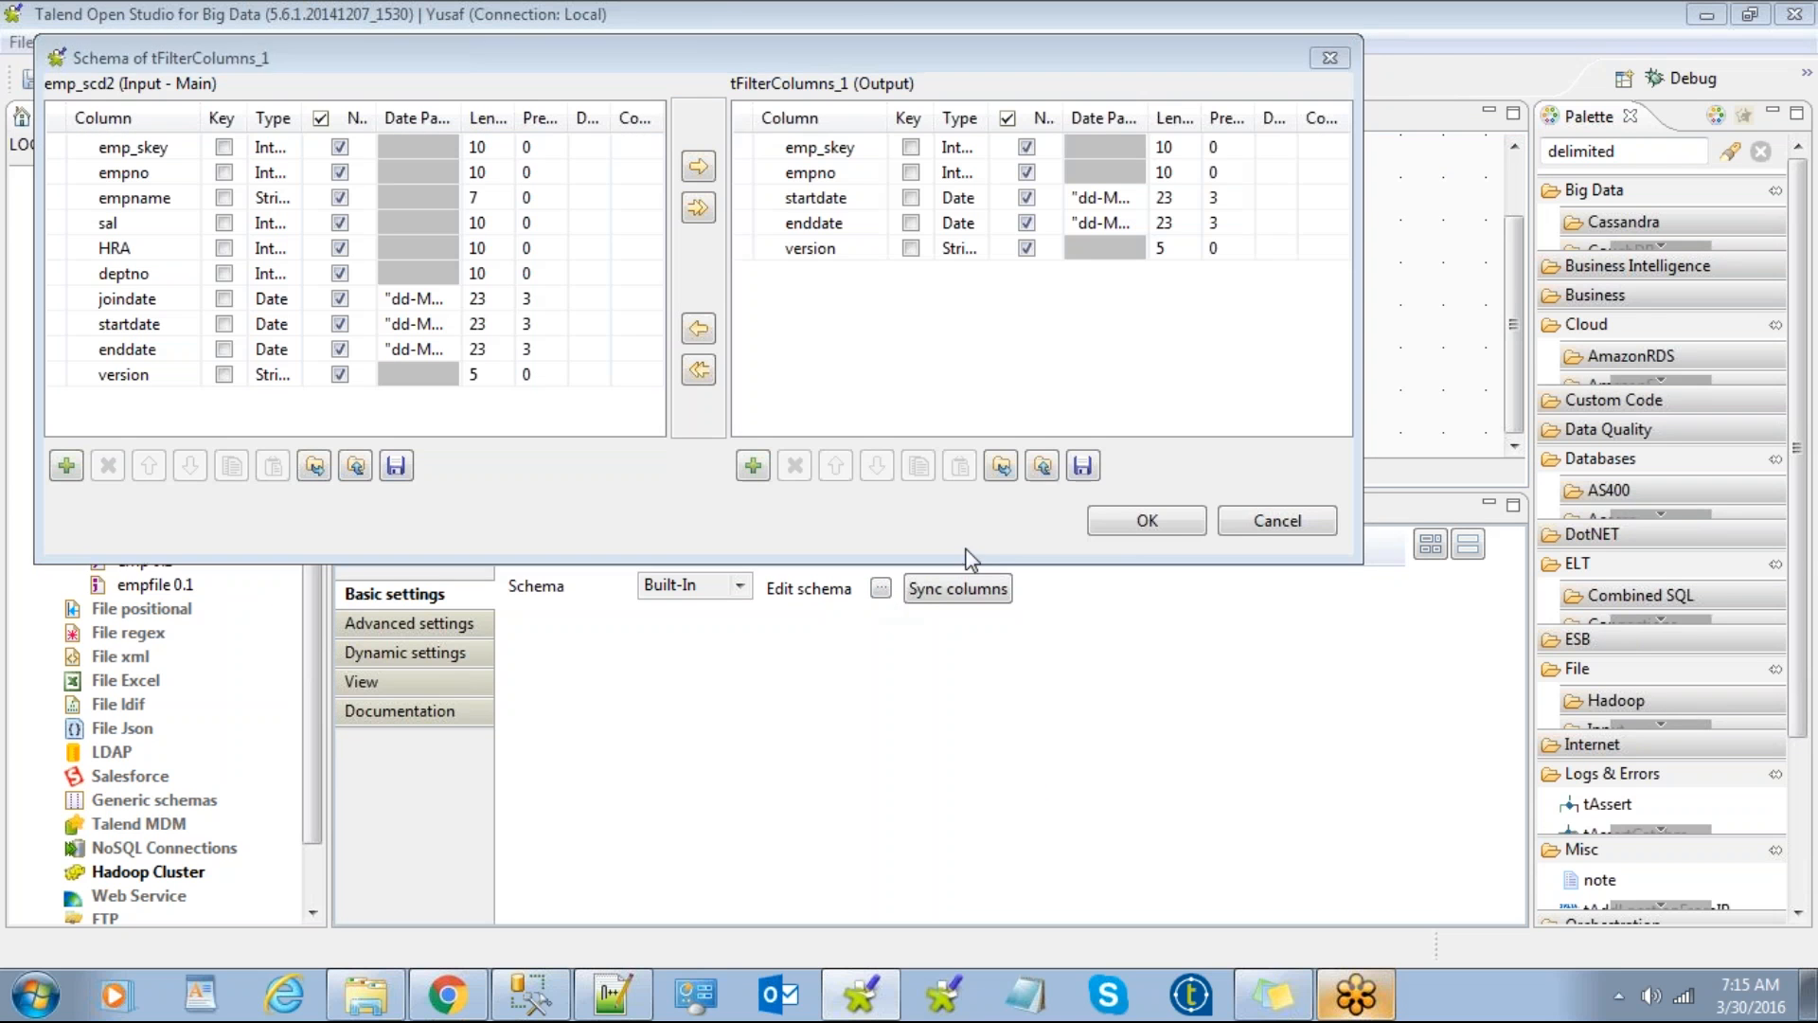
Step: Cancel the tFilterColumns_1 schema dialog, leaving the emp_scd2 → tFilterColumns_1 → scd2_emp chain
left_click(1298, 523)
left_click(1269, 327)
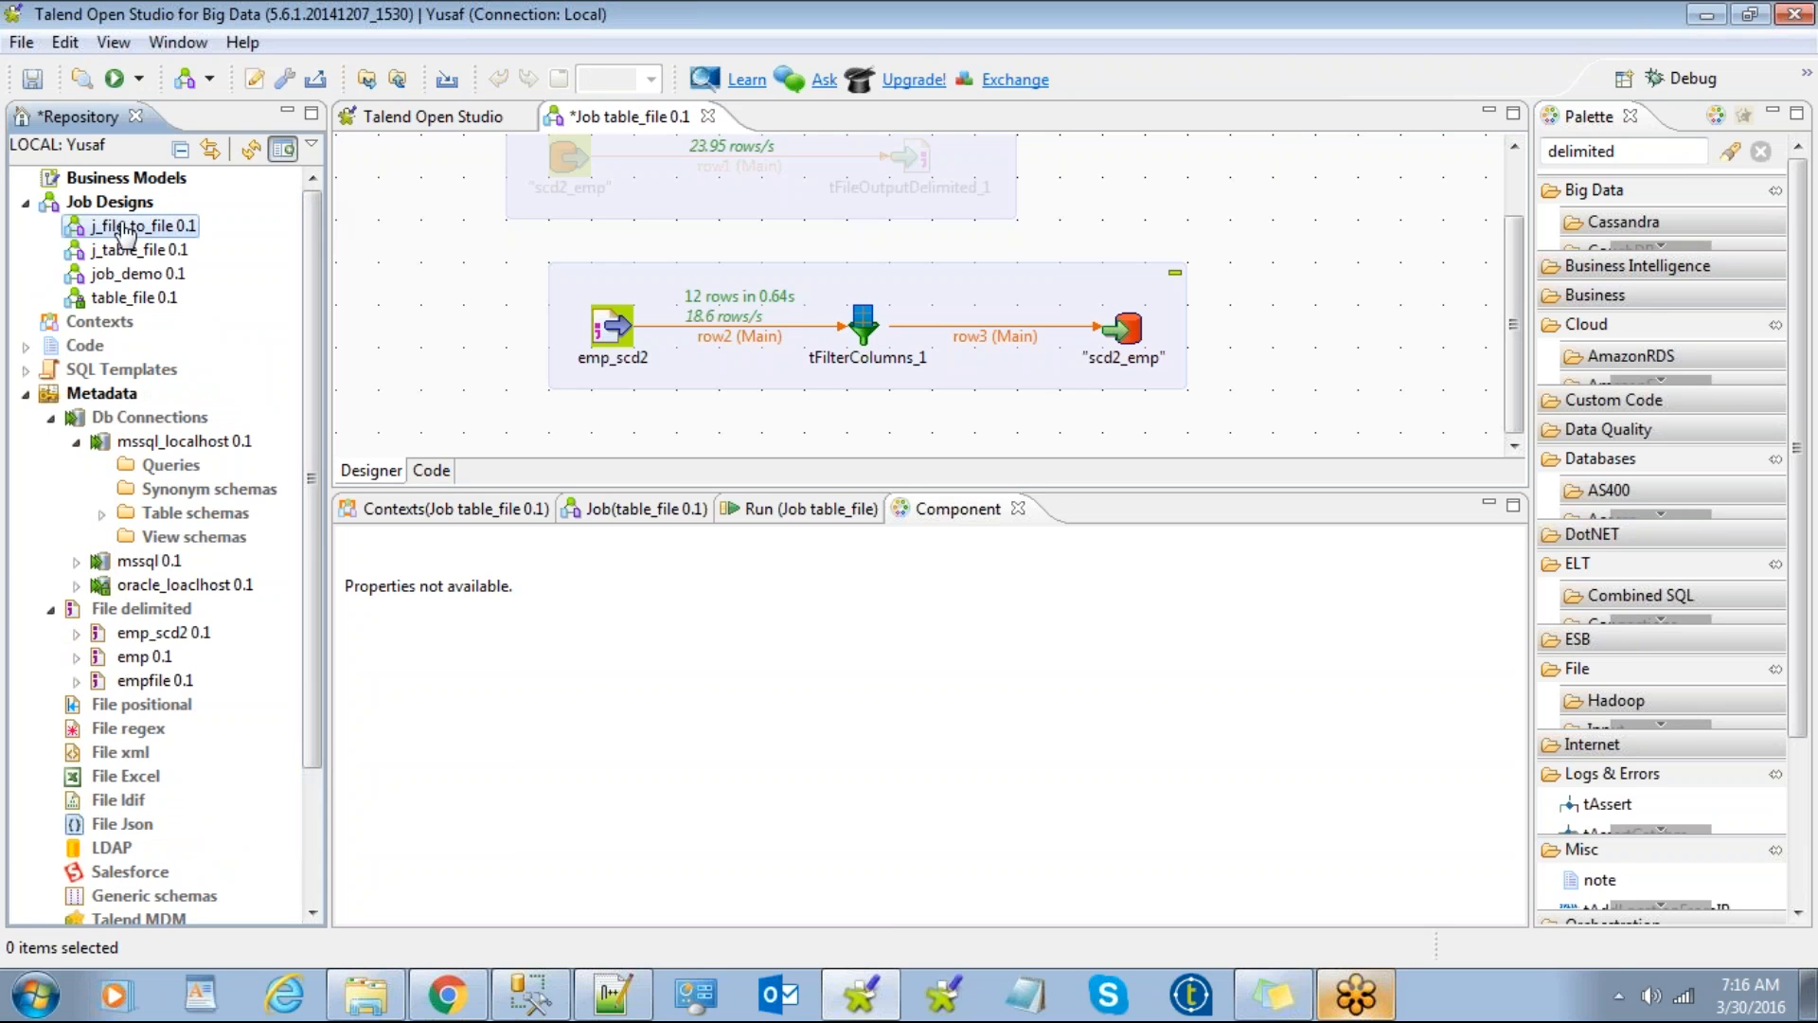
left_click(26, 395)
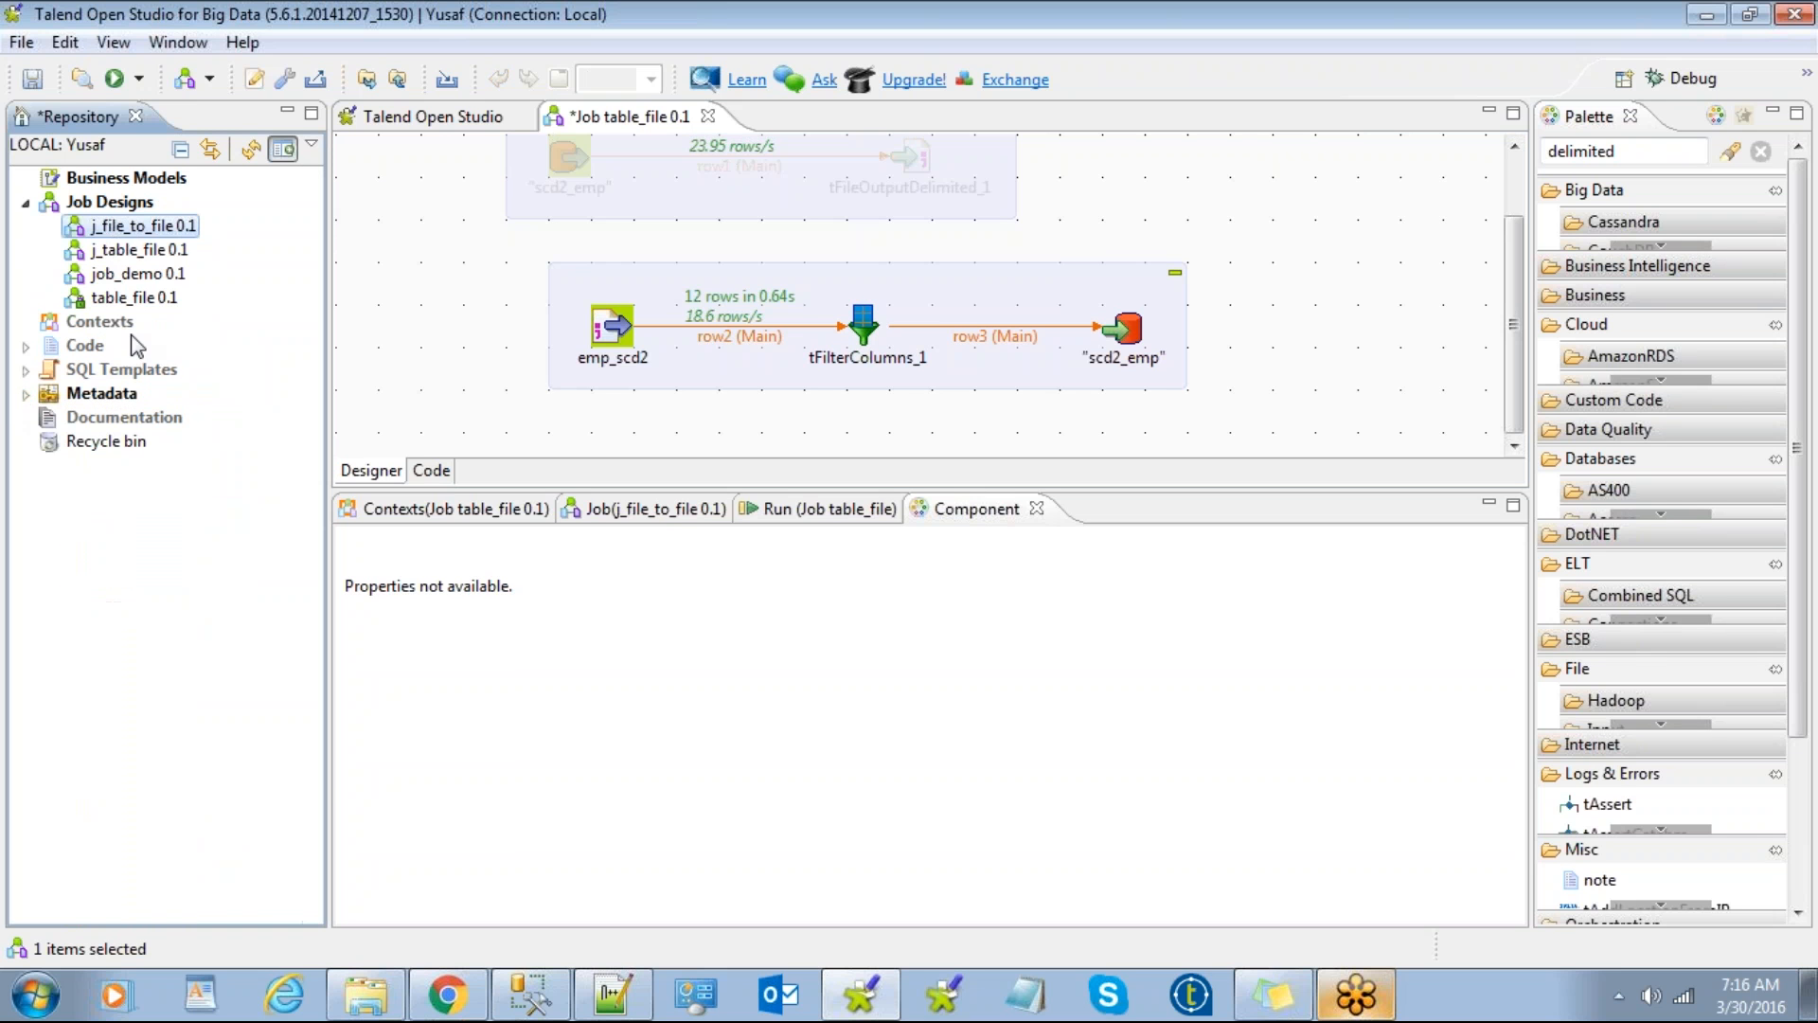
left_click(127, 231)
left_click(127, 253)
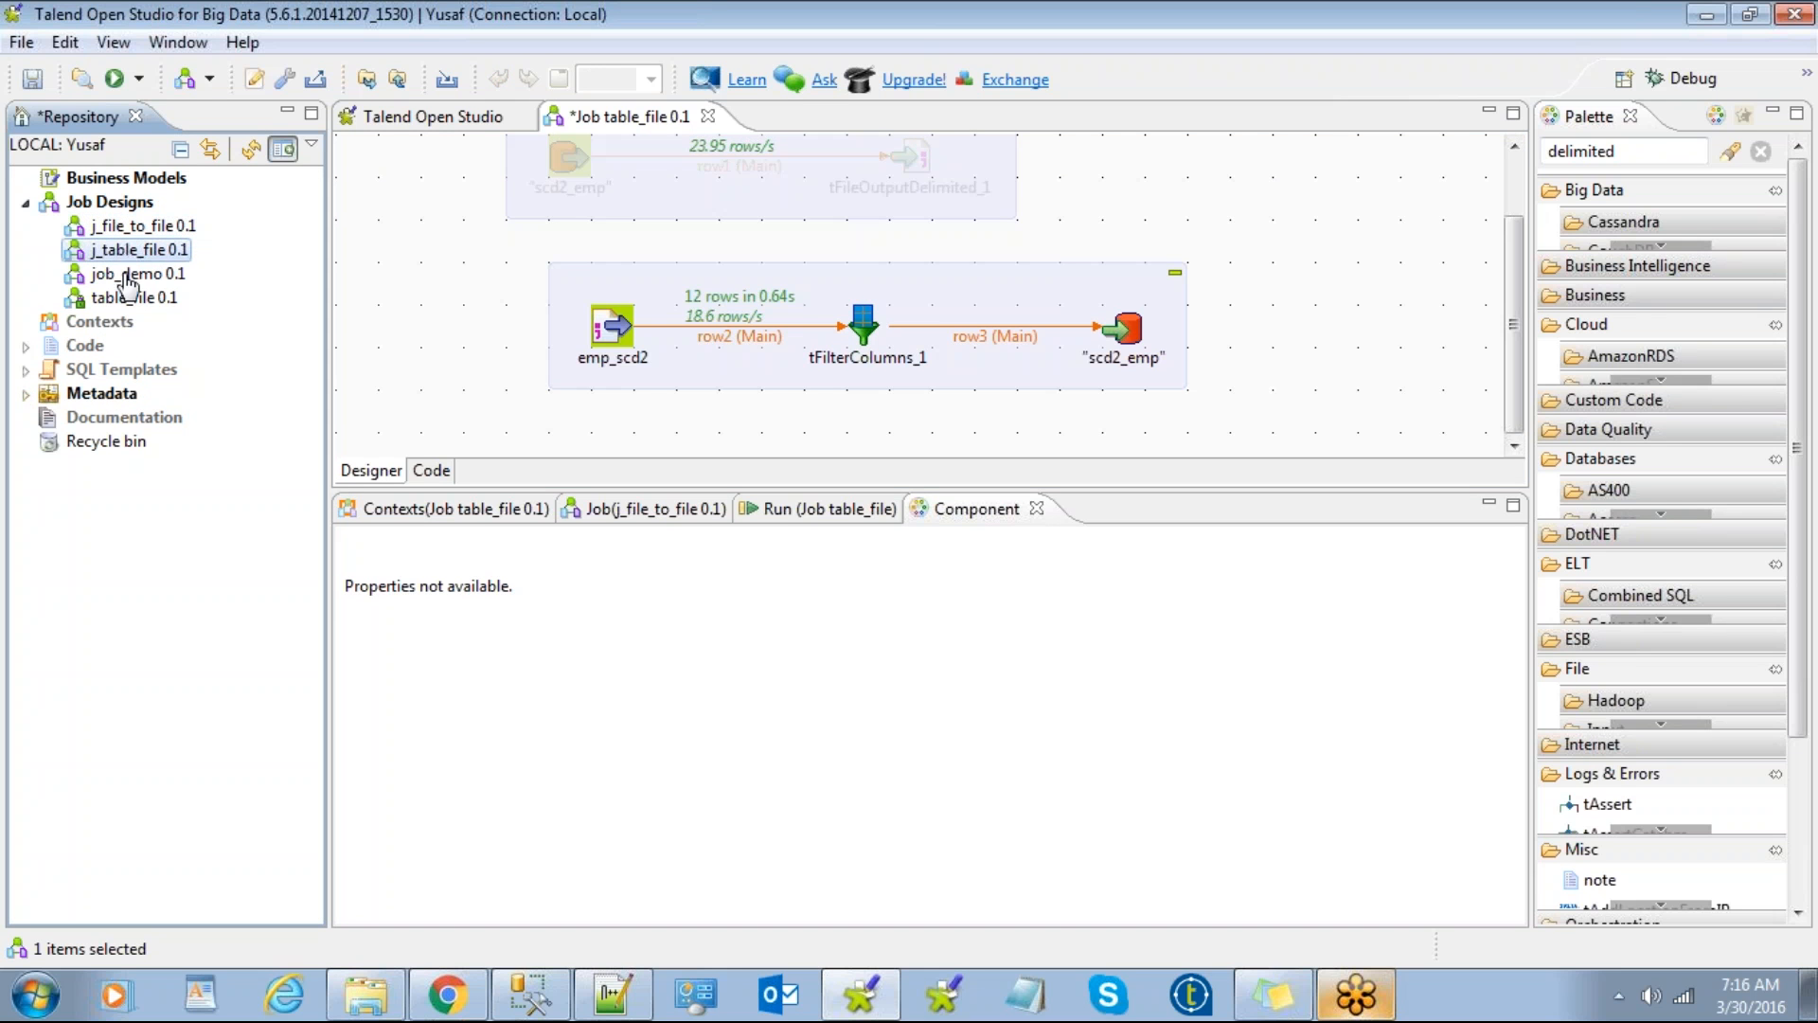
left_click(129, 279)
left_click(129, 251)
left_click(131, 233)
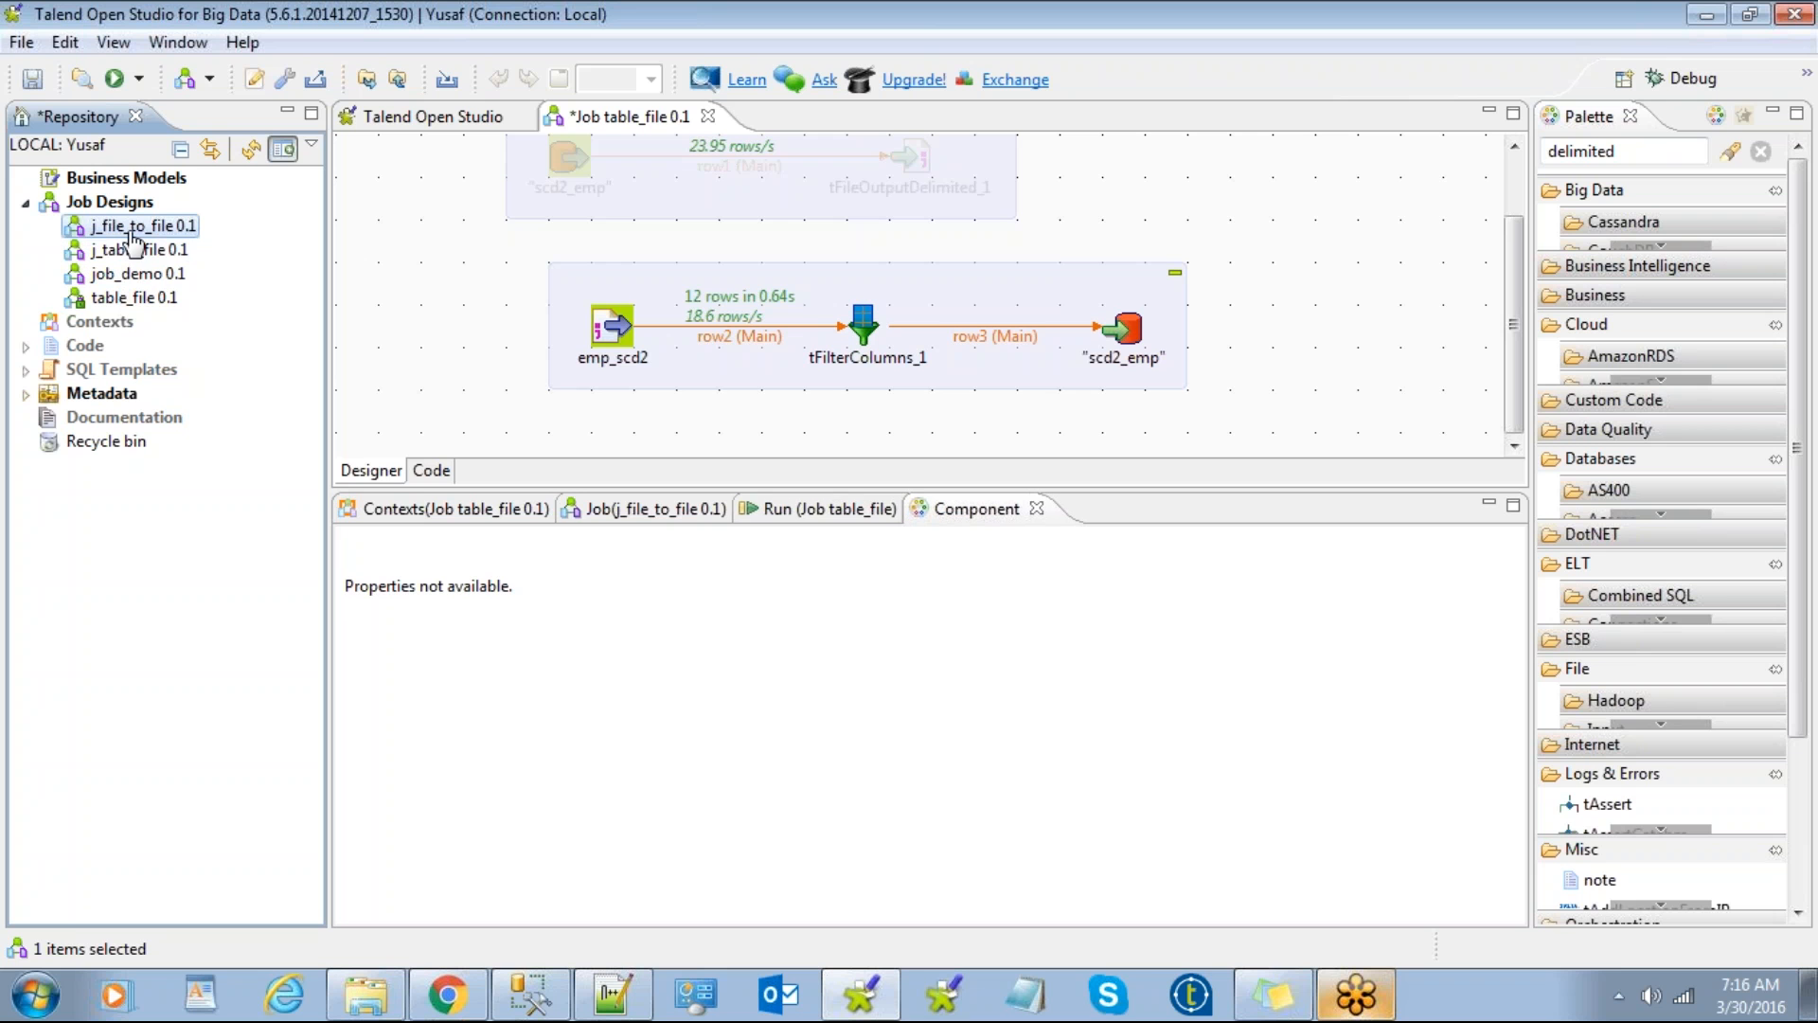
right_click(129, 232)
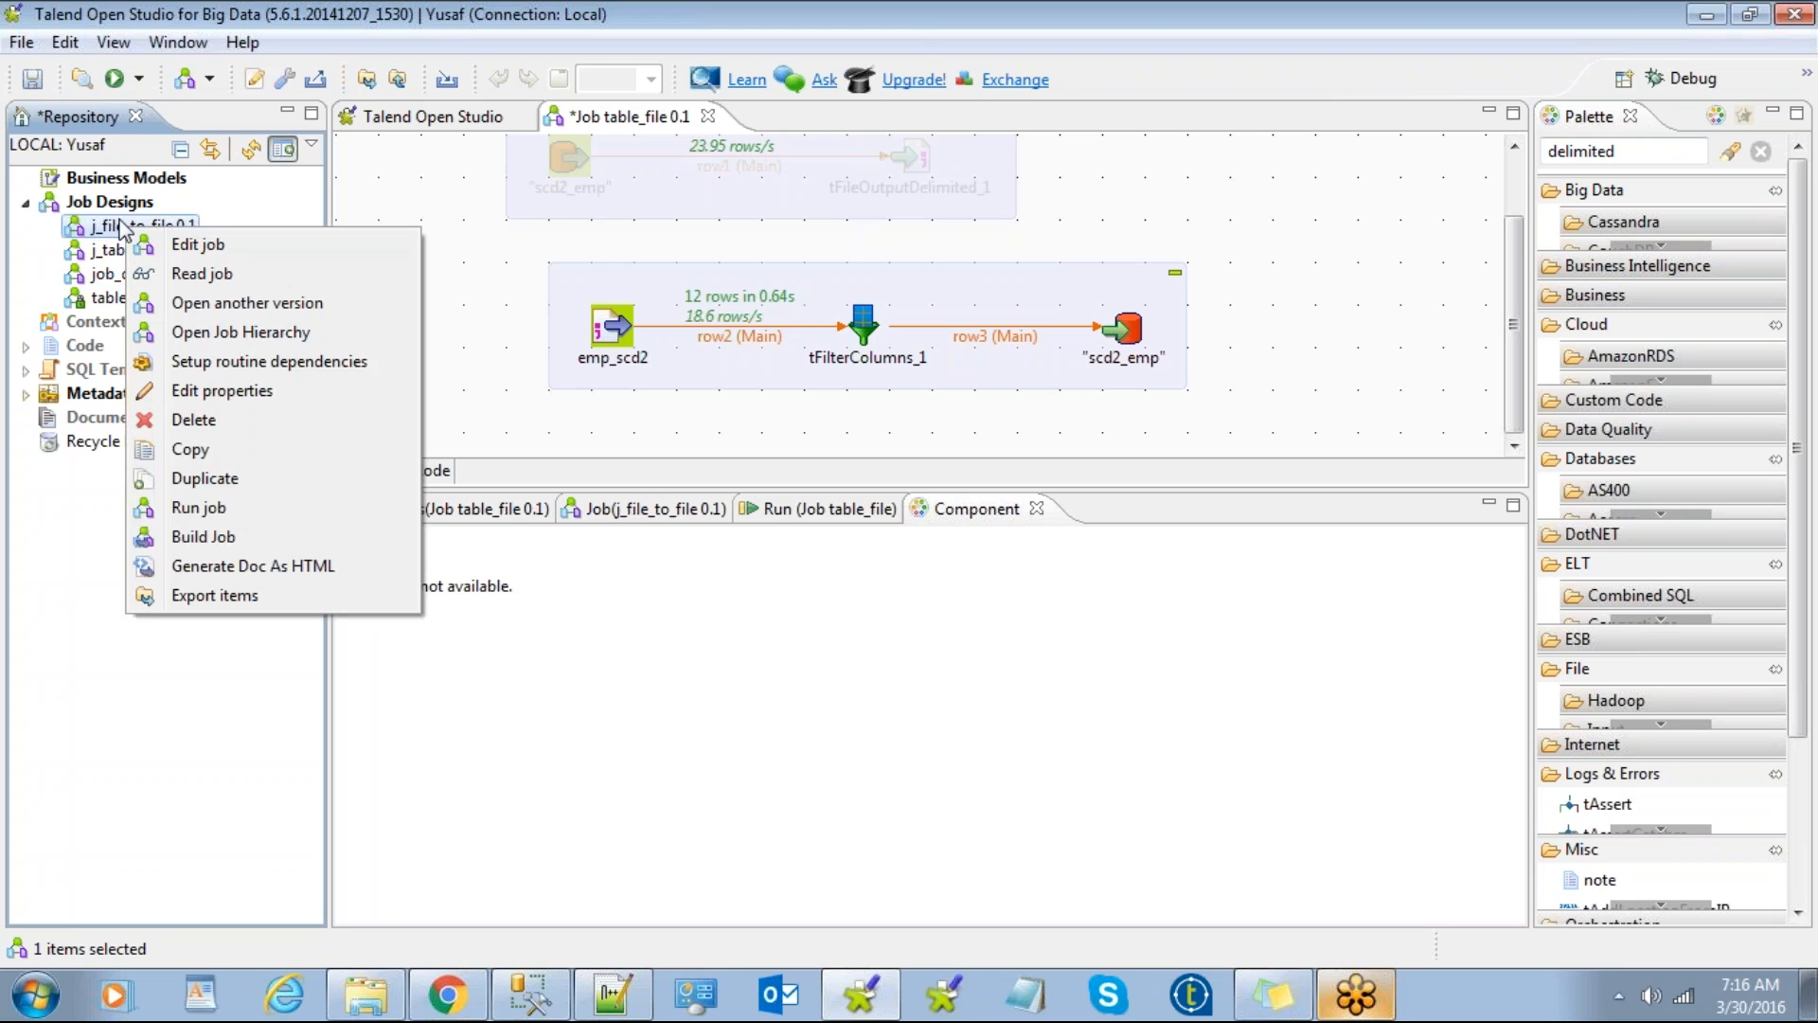
key("Escape")
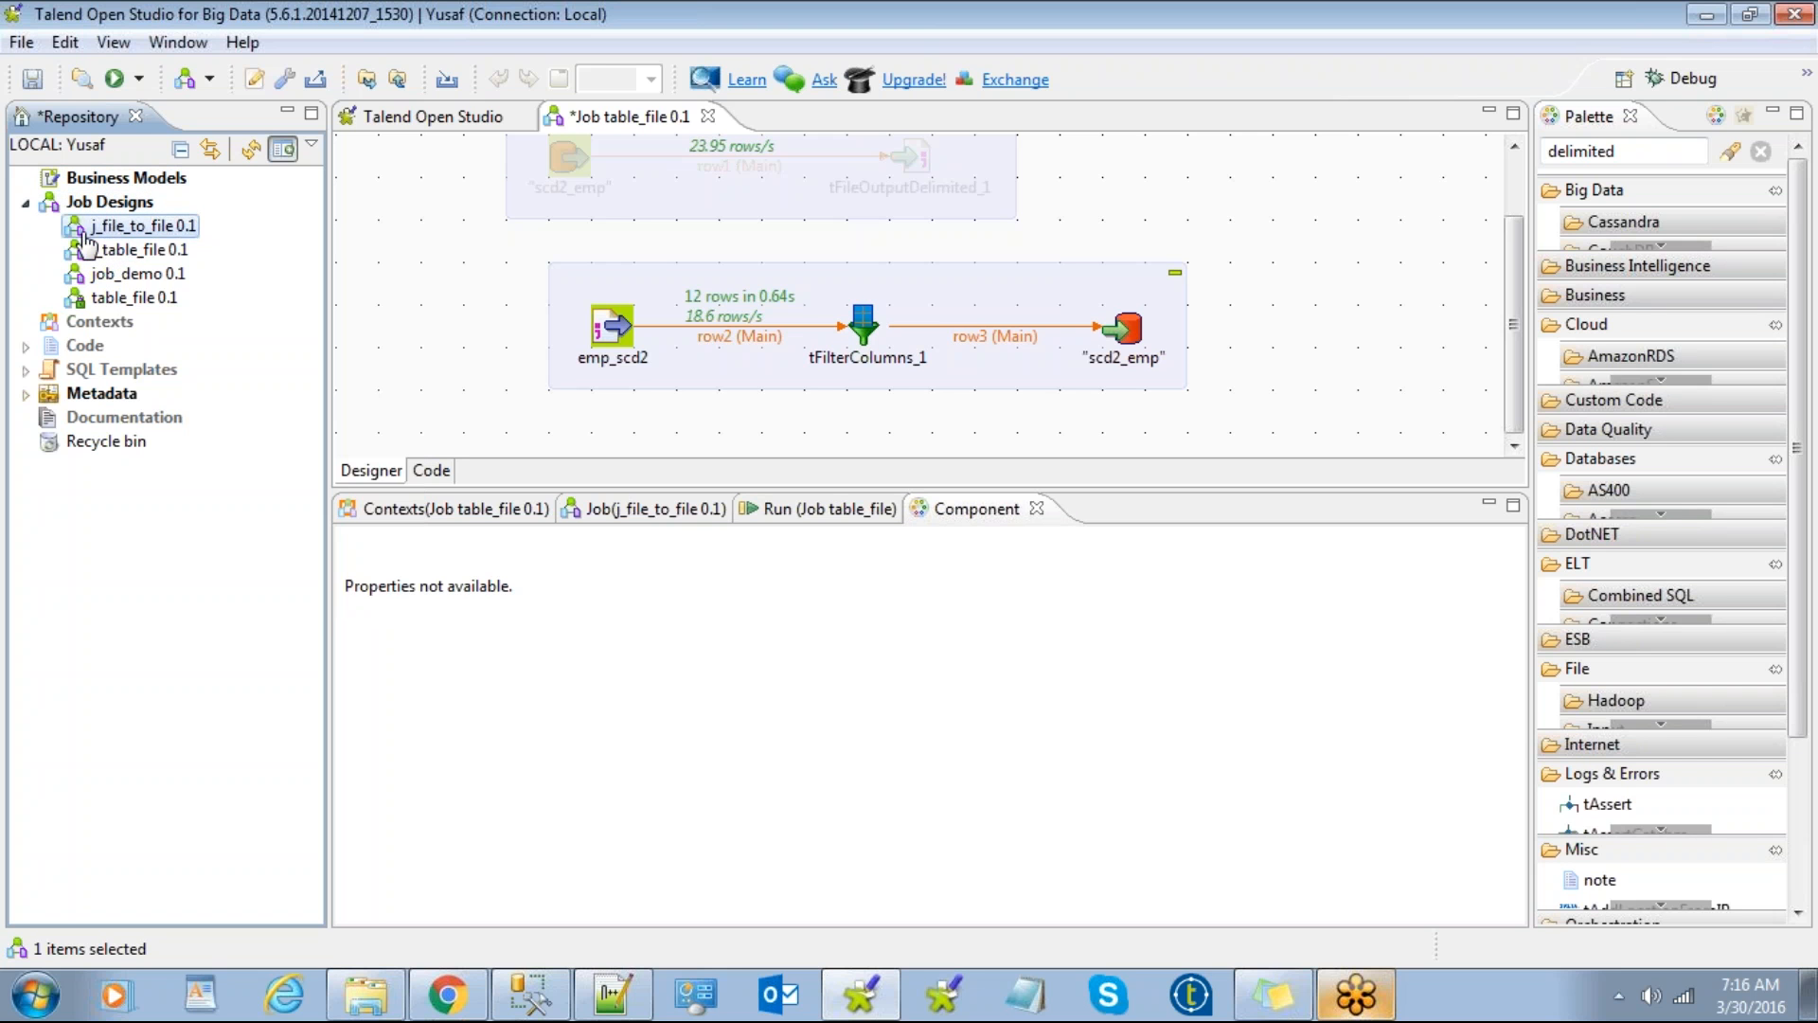
right_click(126, 230)
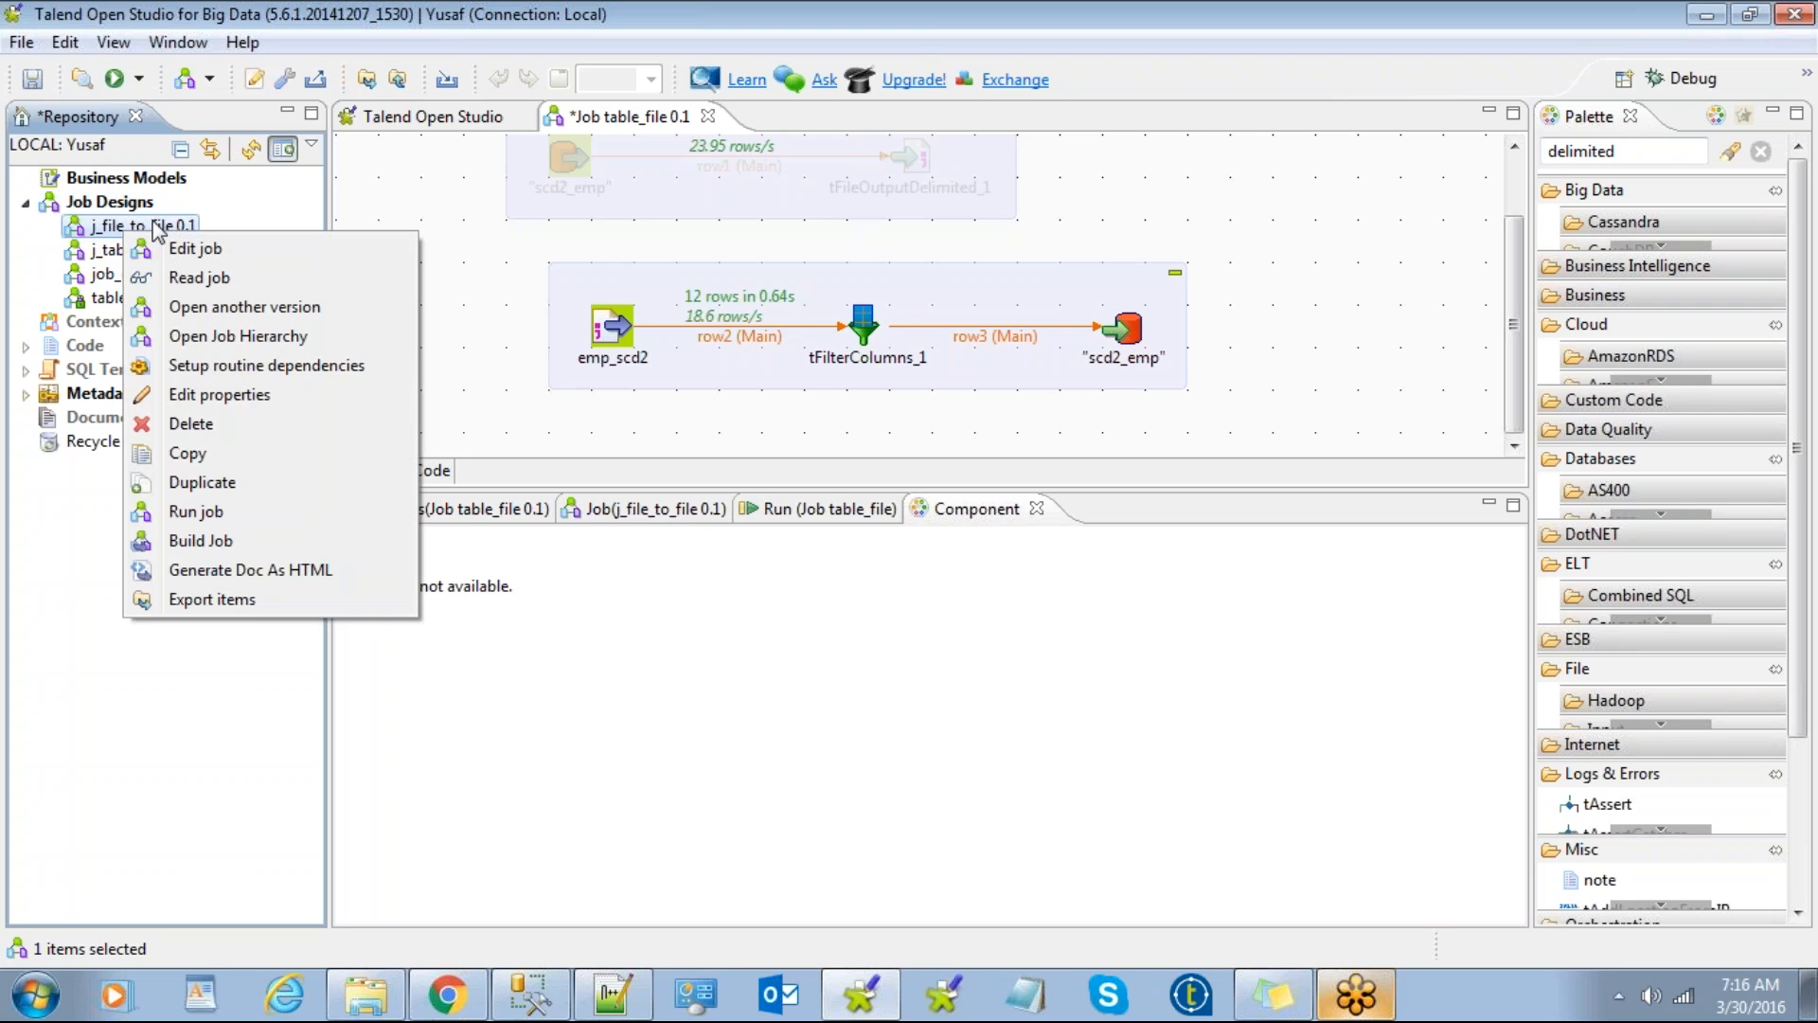
left_click(218, 602)
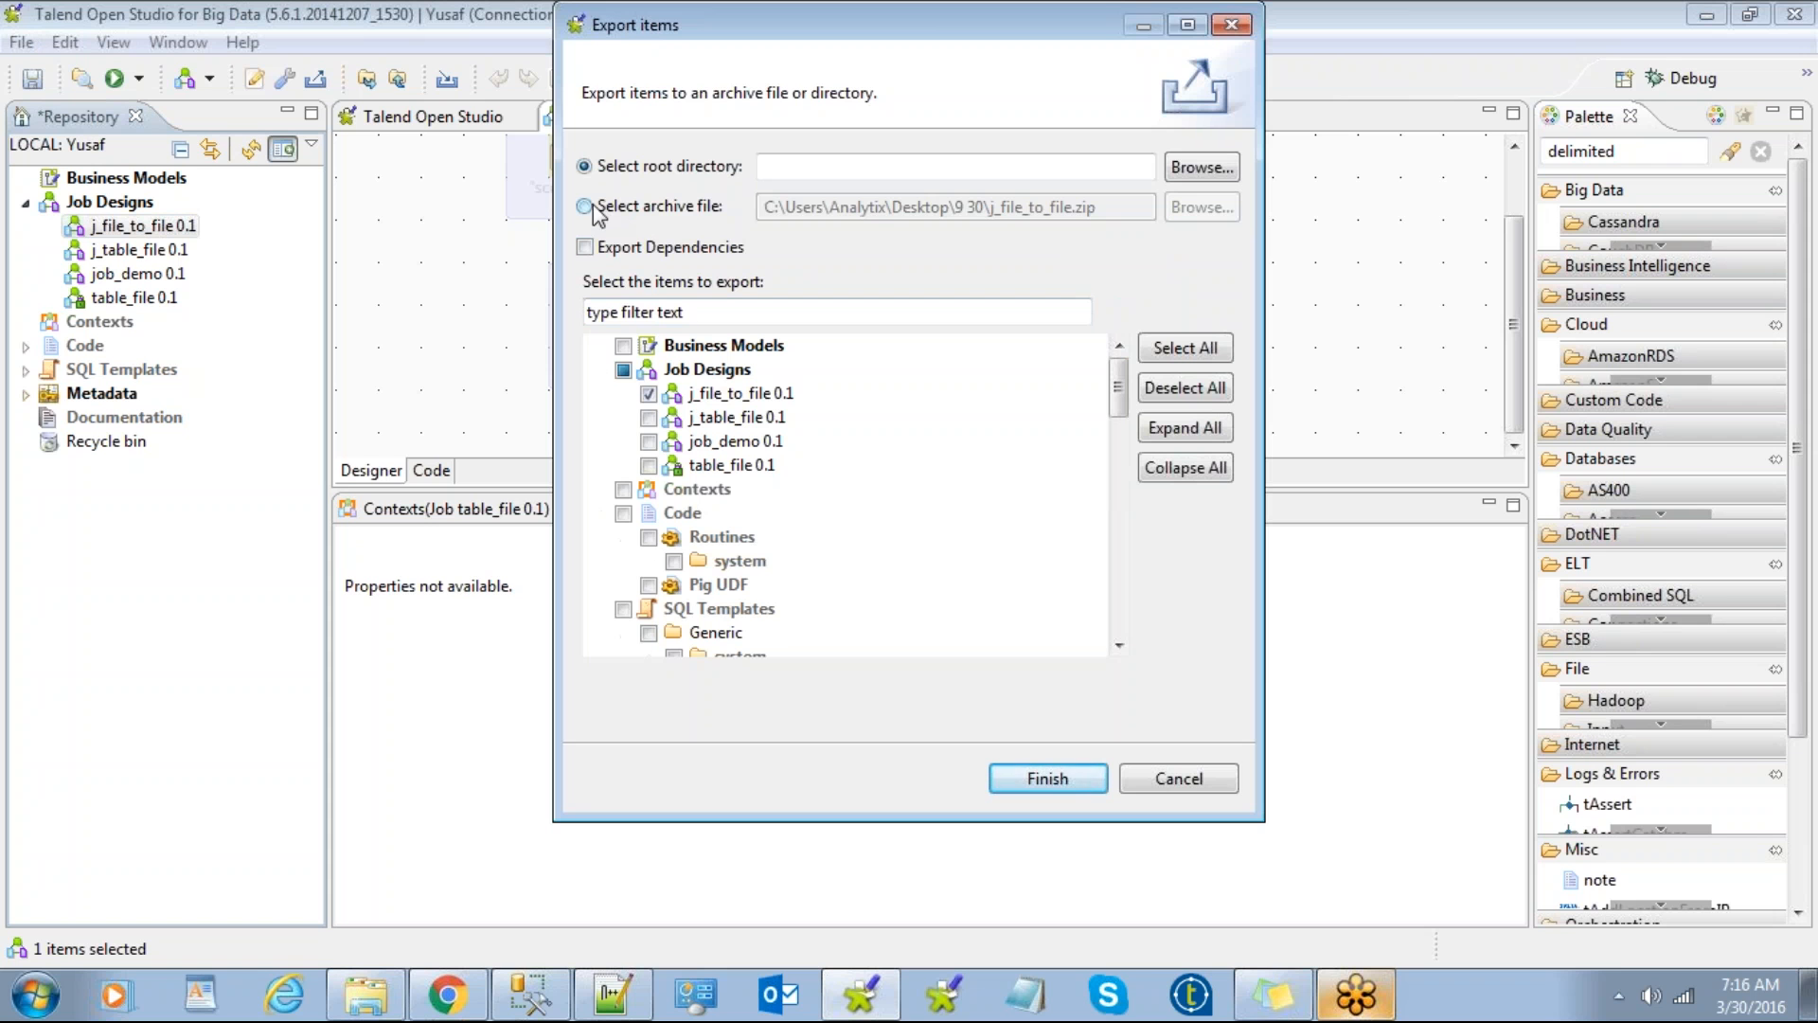
left_click(586, 206)
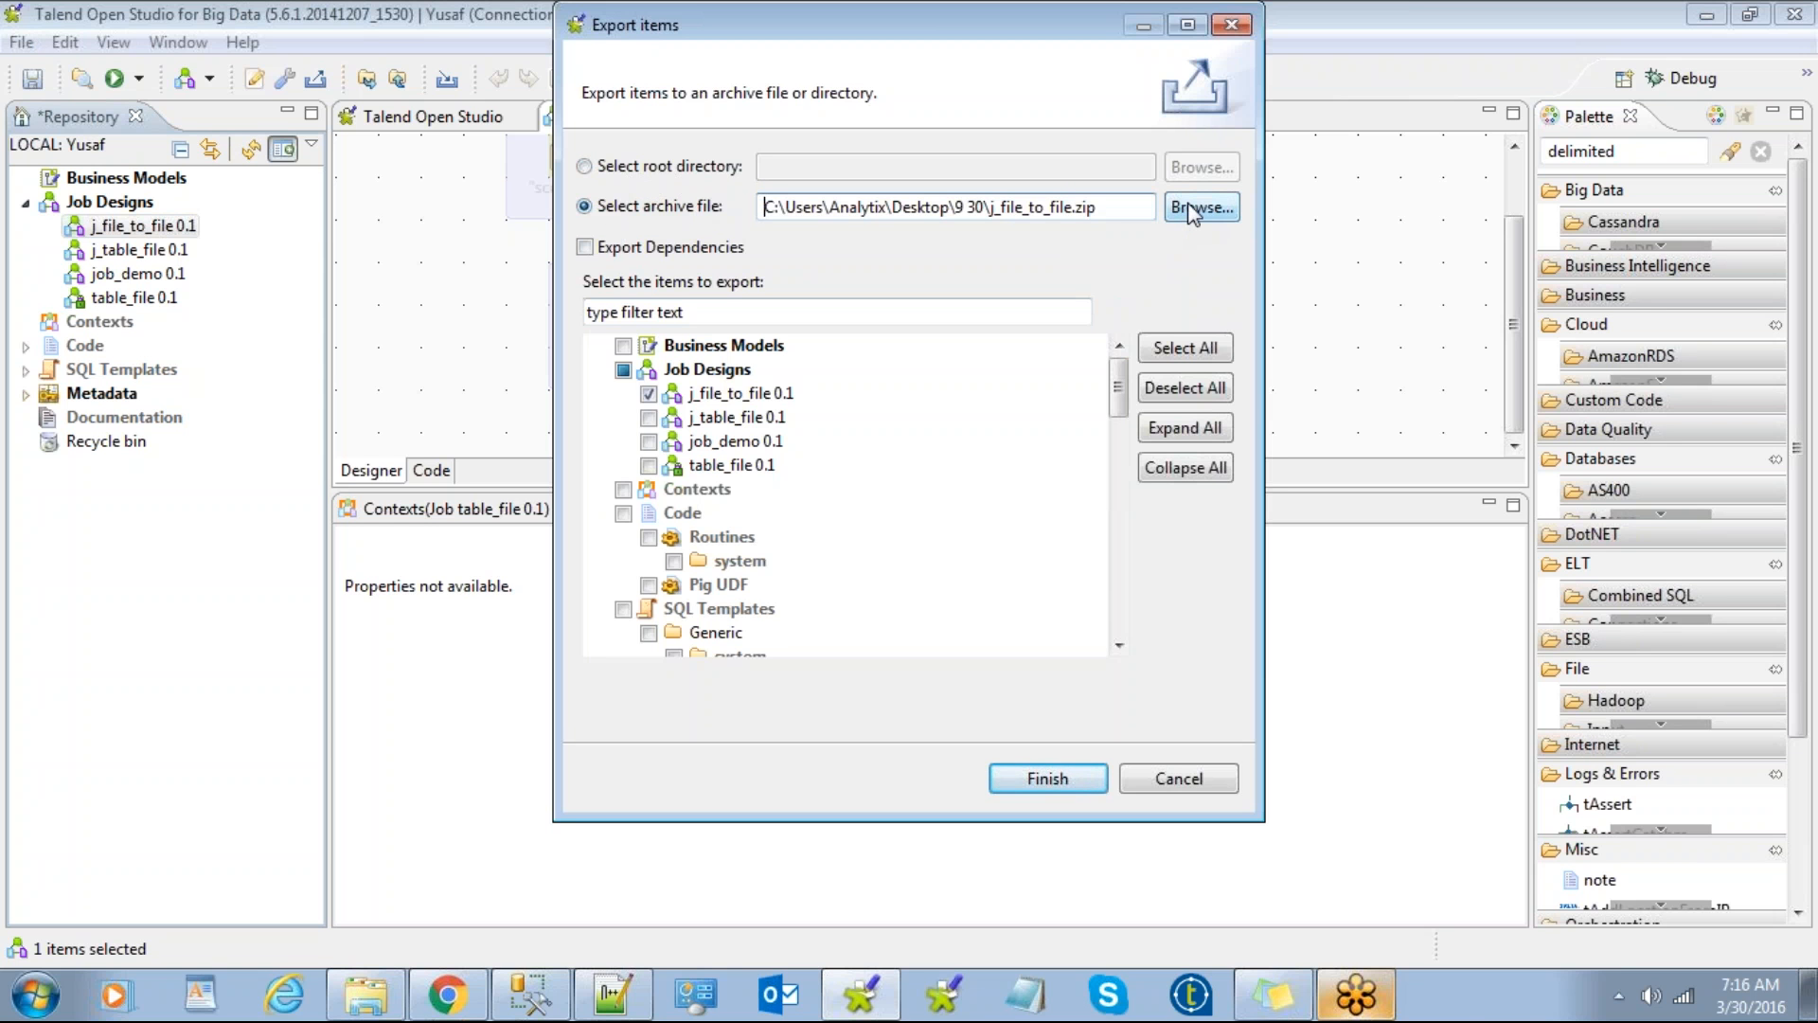
left_click(585, 247)
left_click(1174, 779)
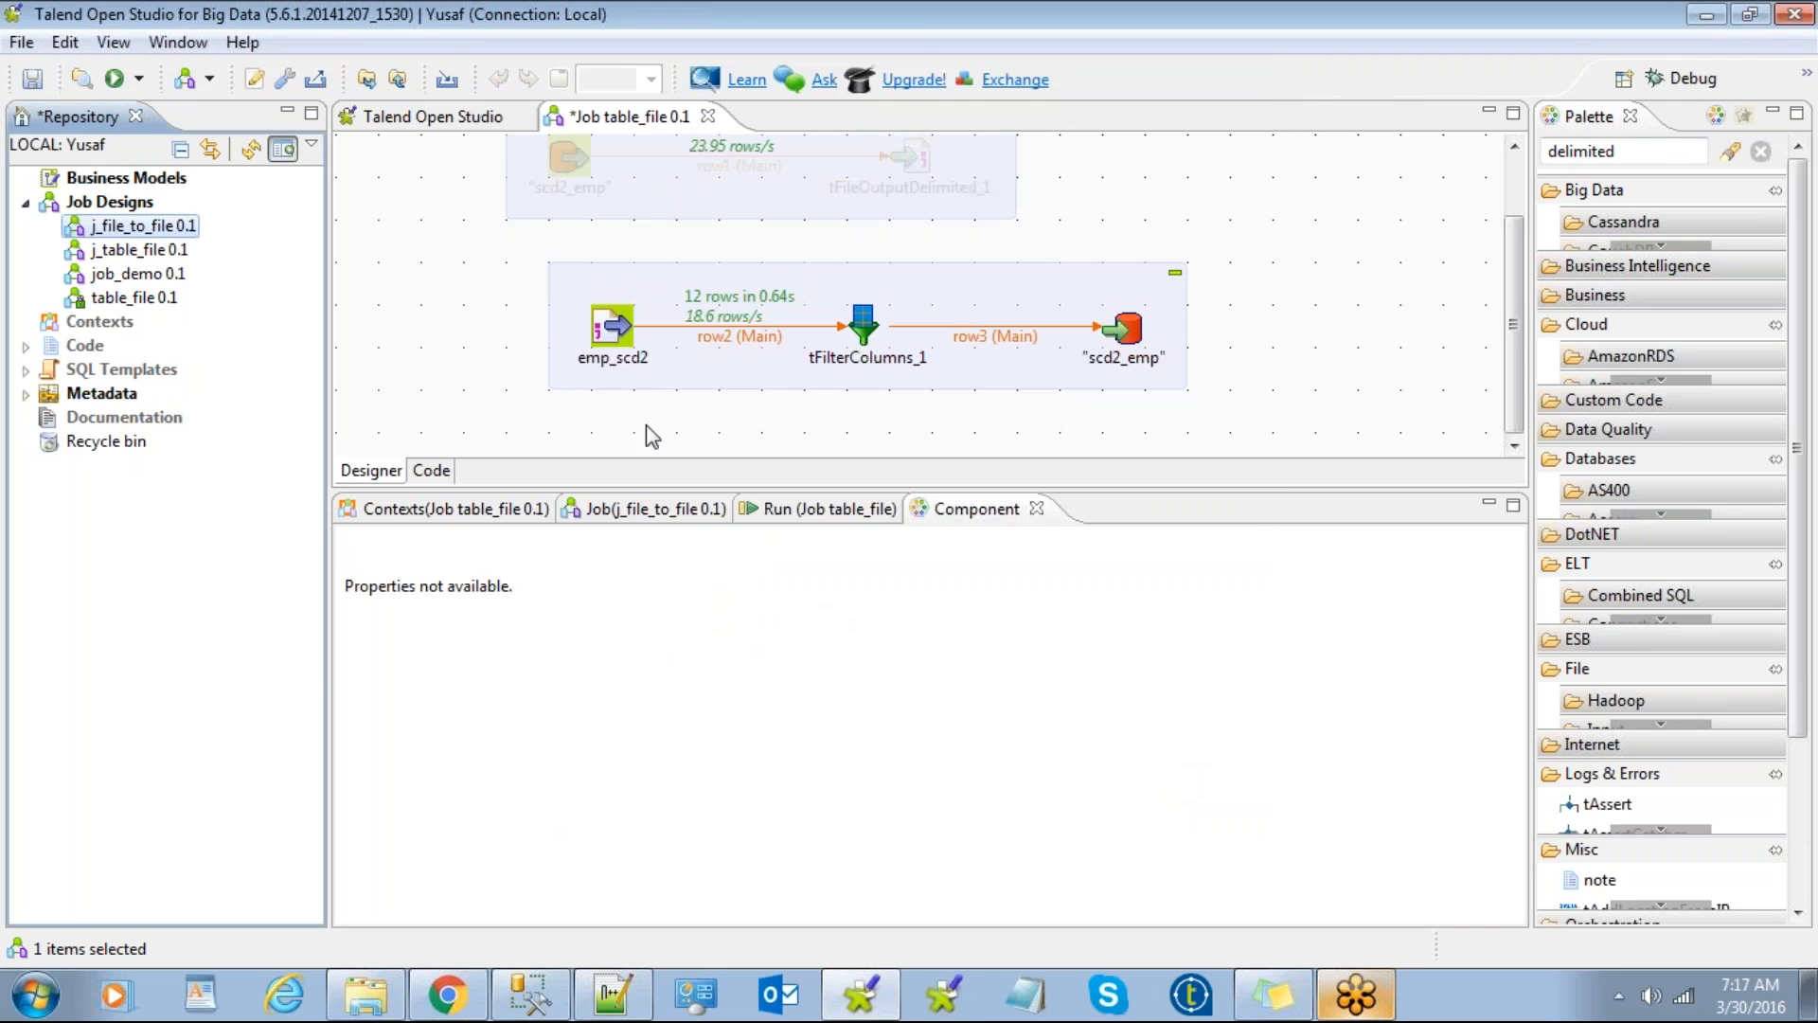
left_click(88, 209)
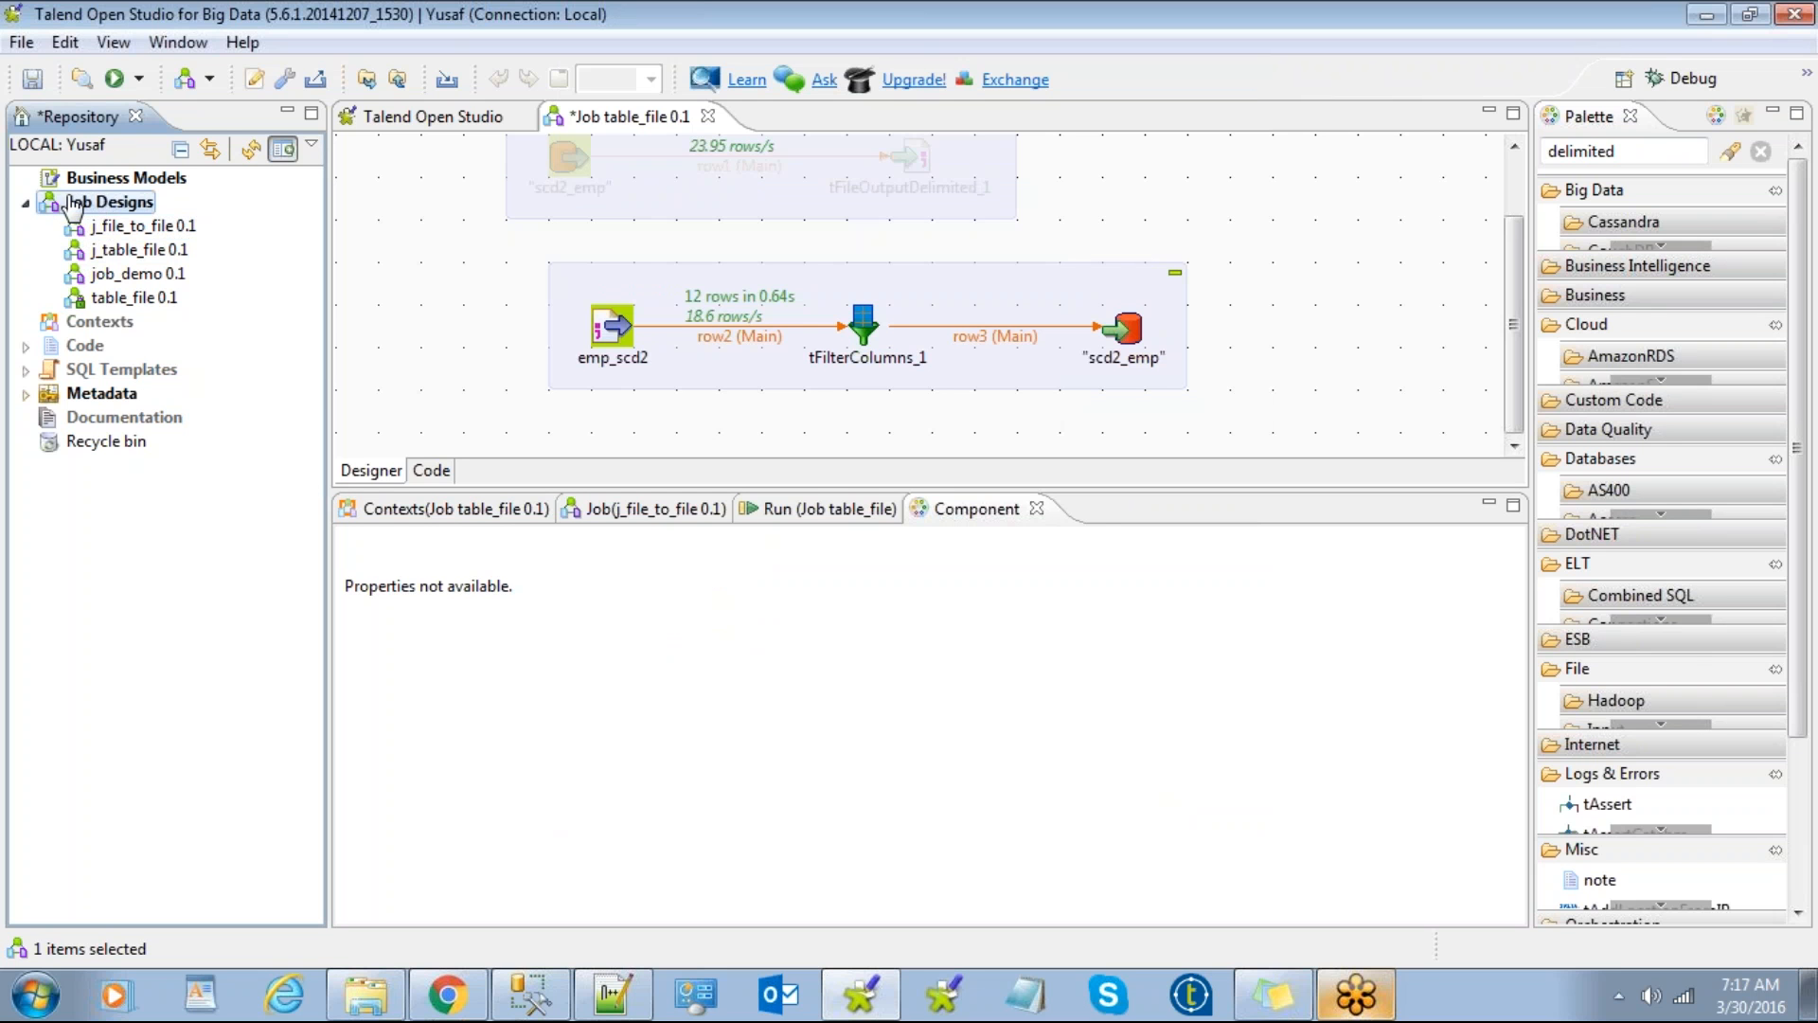
right_click(98, 208)
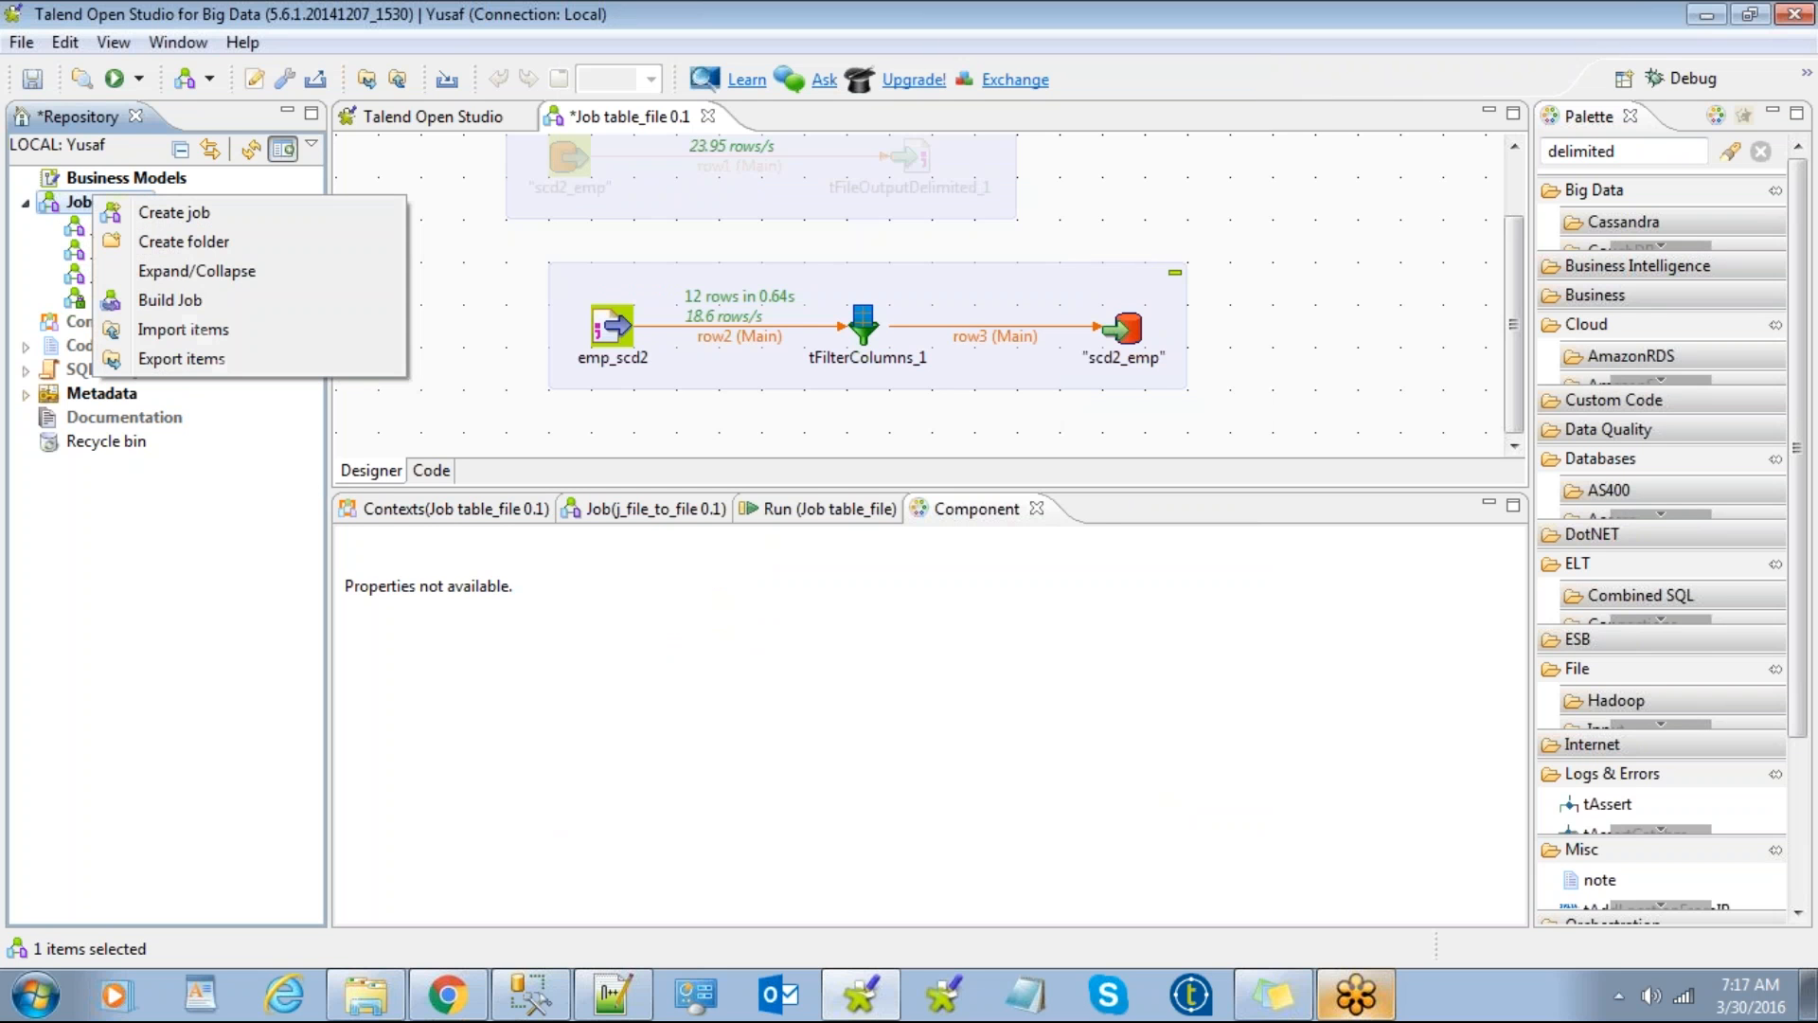
left_click(184, 330)
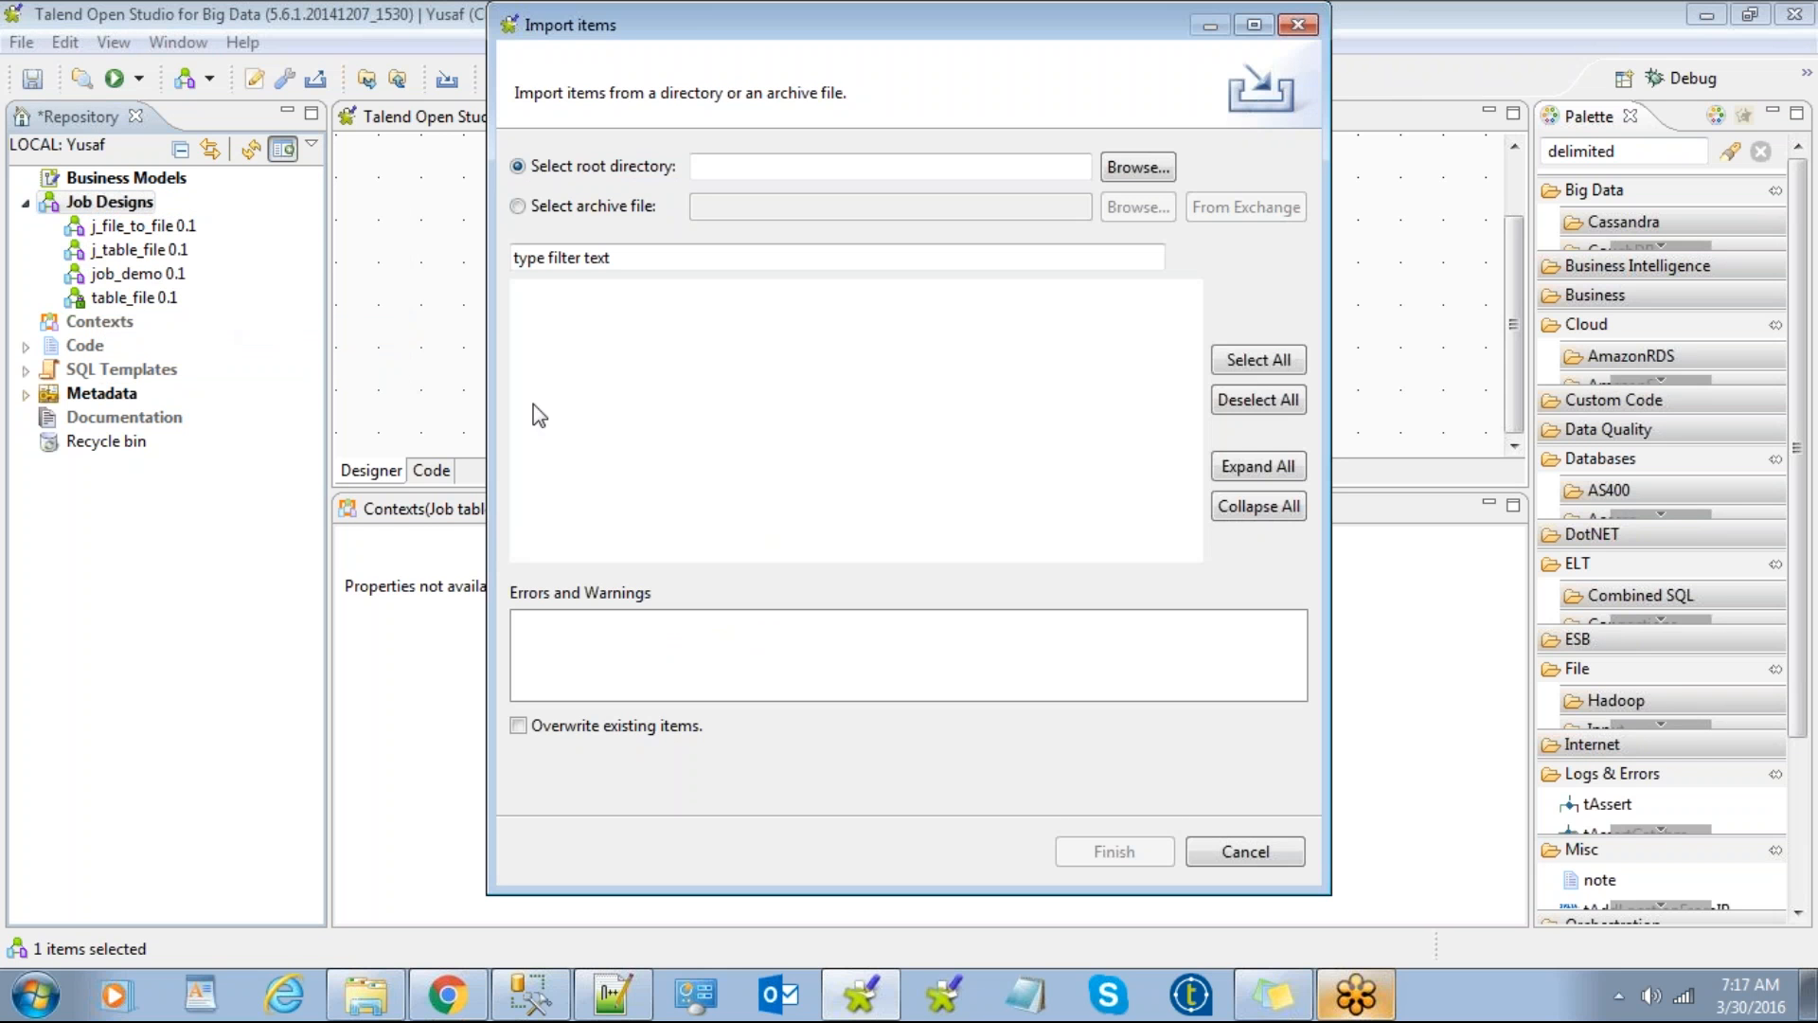
left_click(1248, 853)
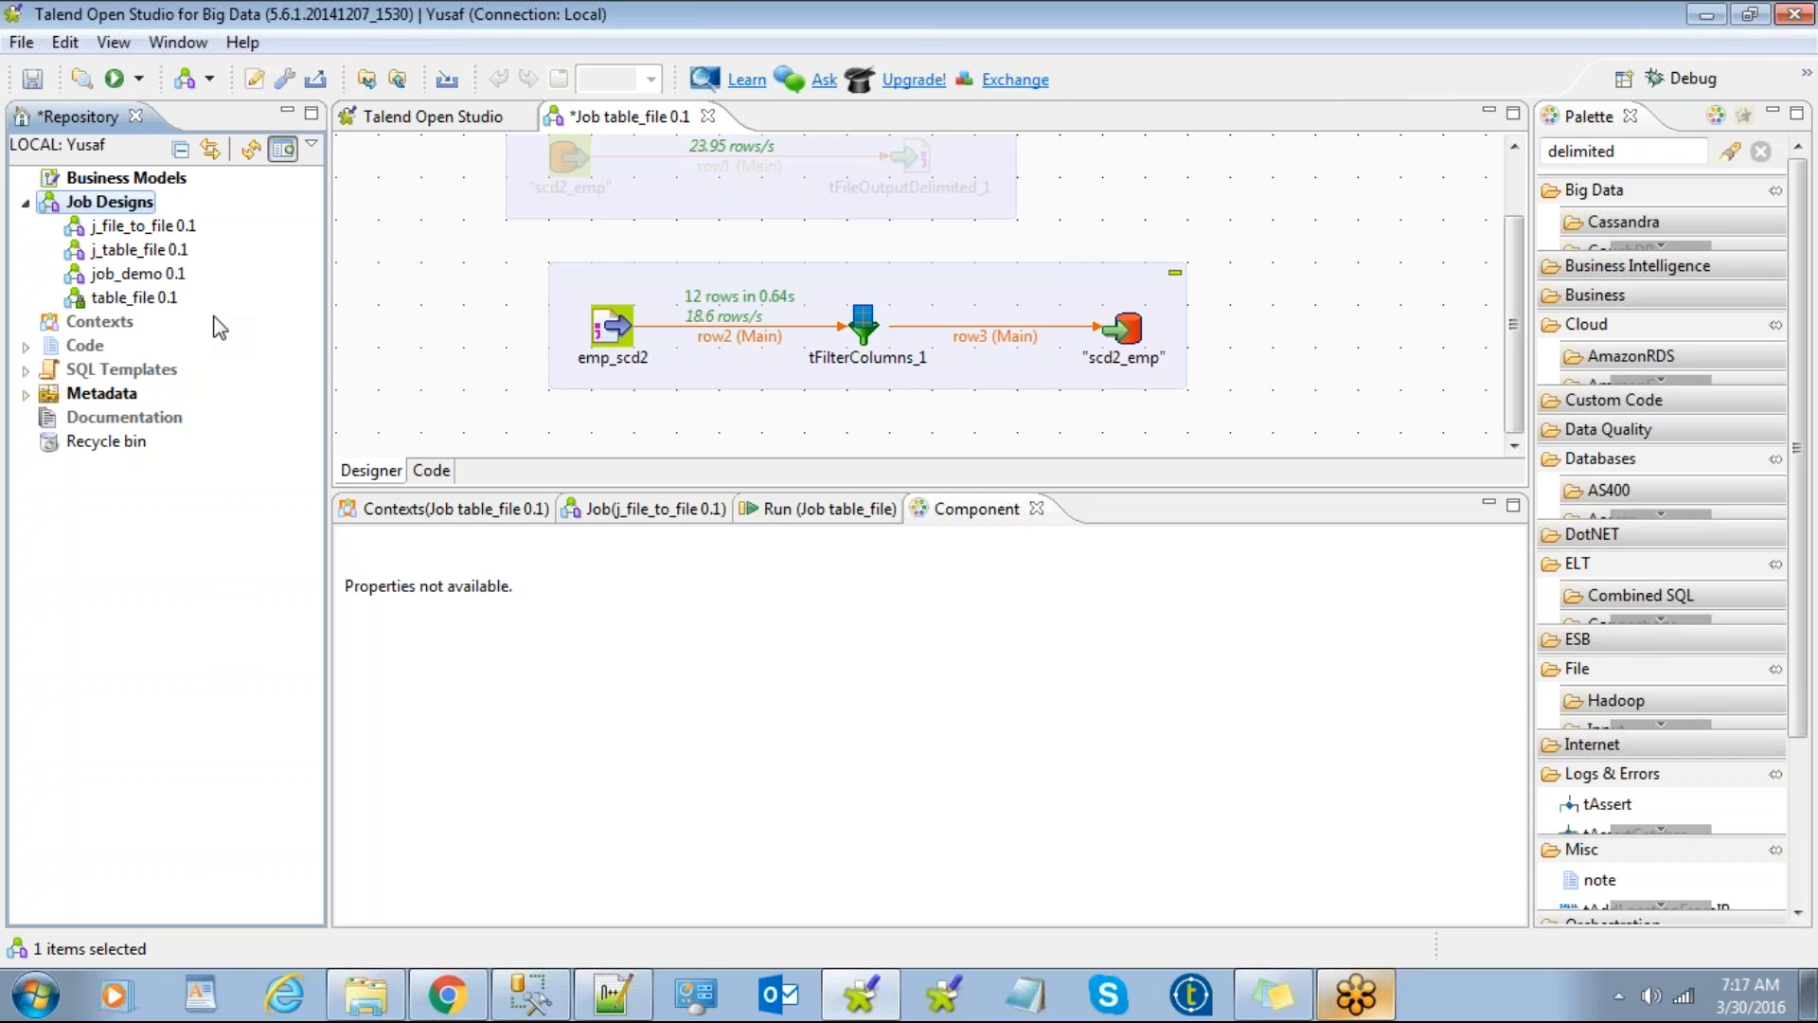
Step: Switch to another project via File > Switch Project, saving the modified table_file job
left_click(21, 42)
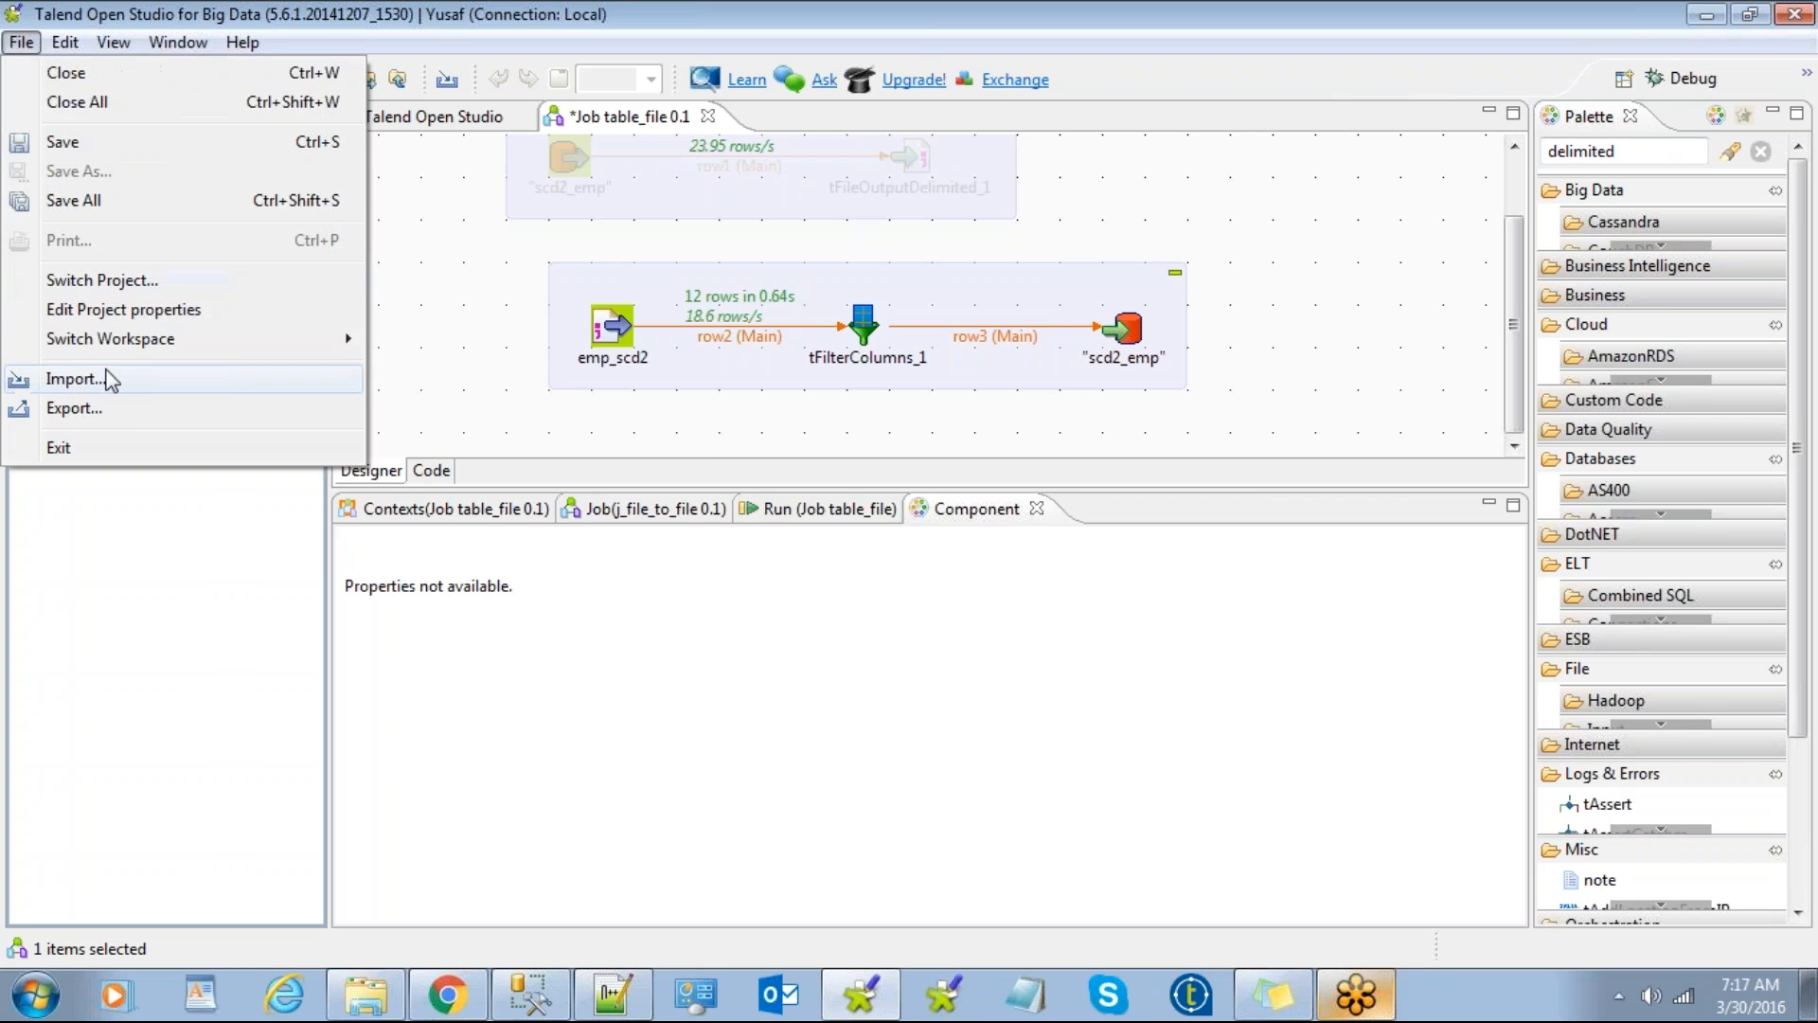
left_click(128, 281)
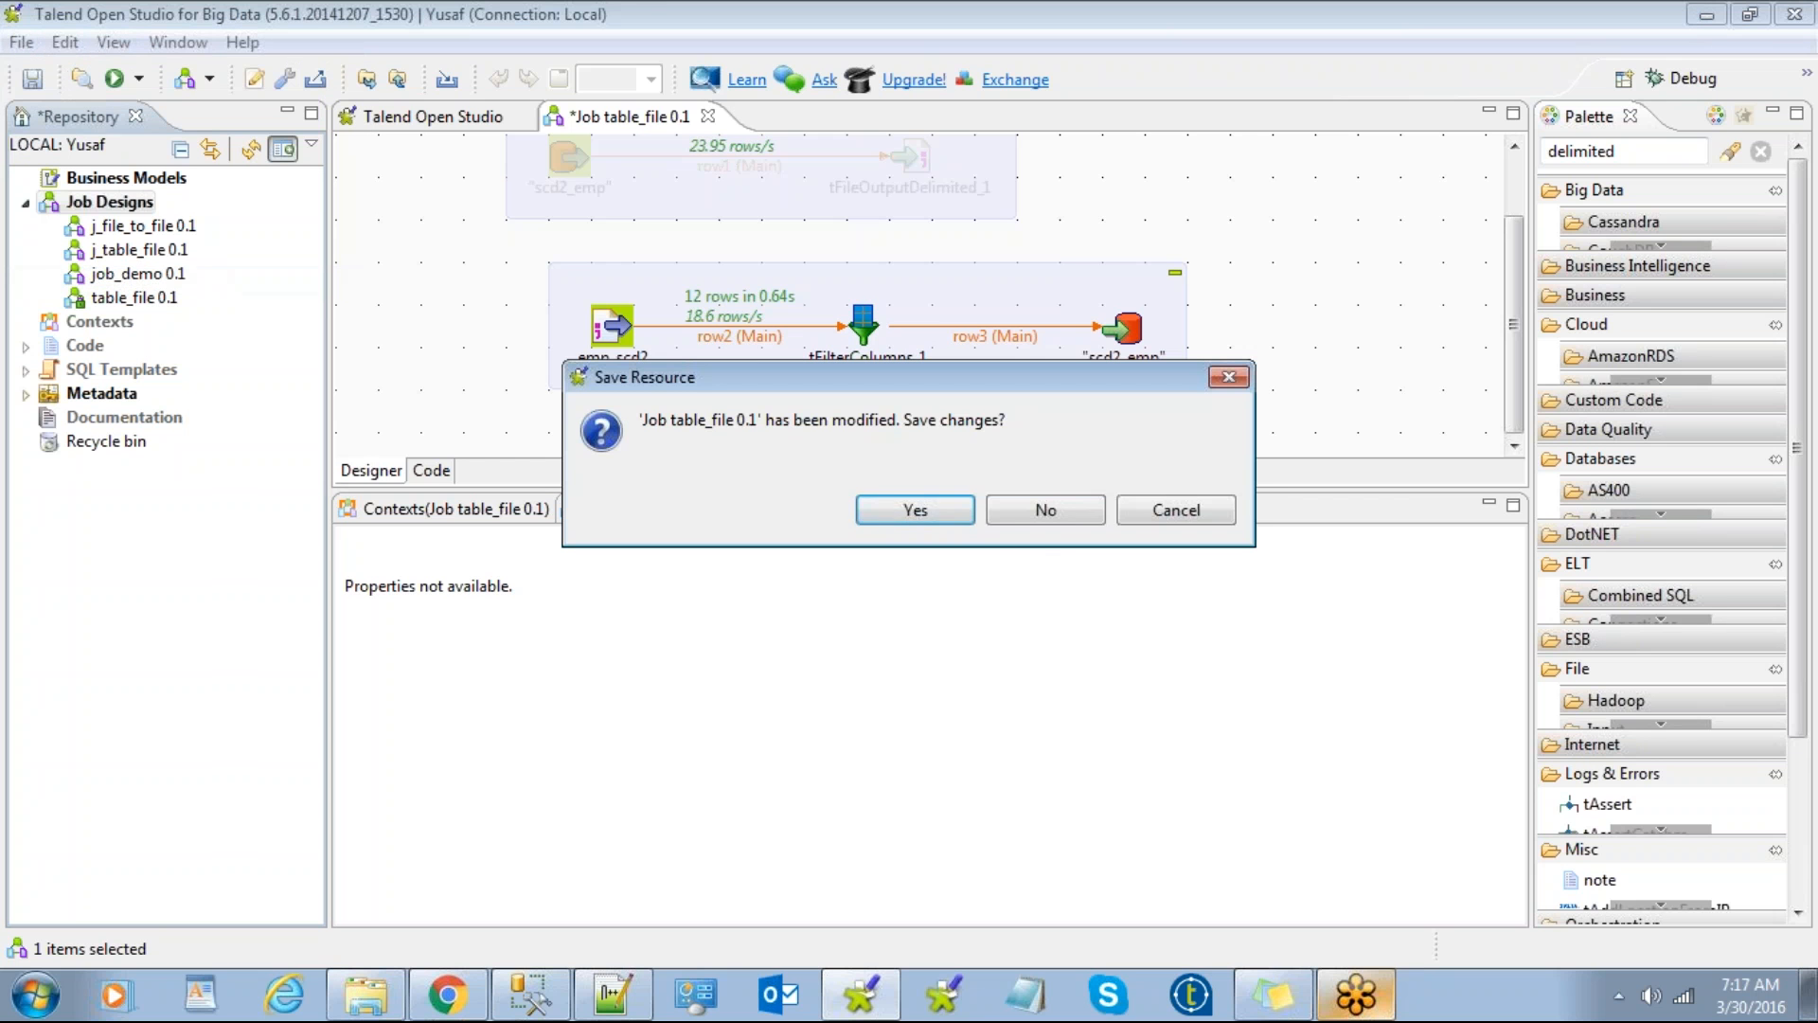
left_click(926, 509)
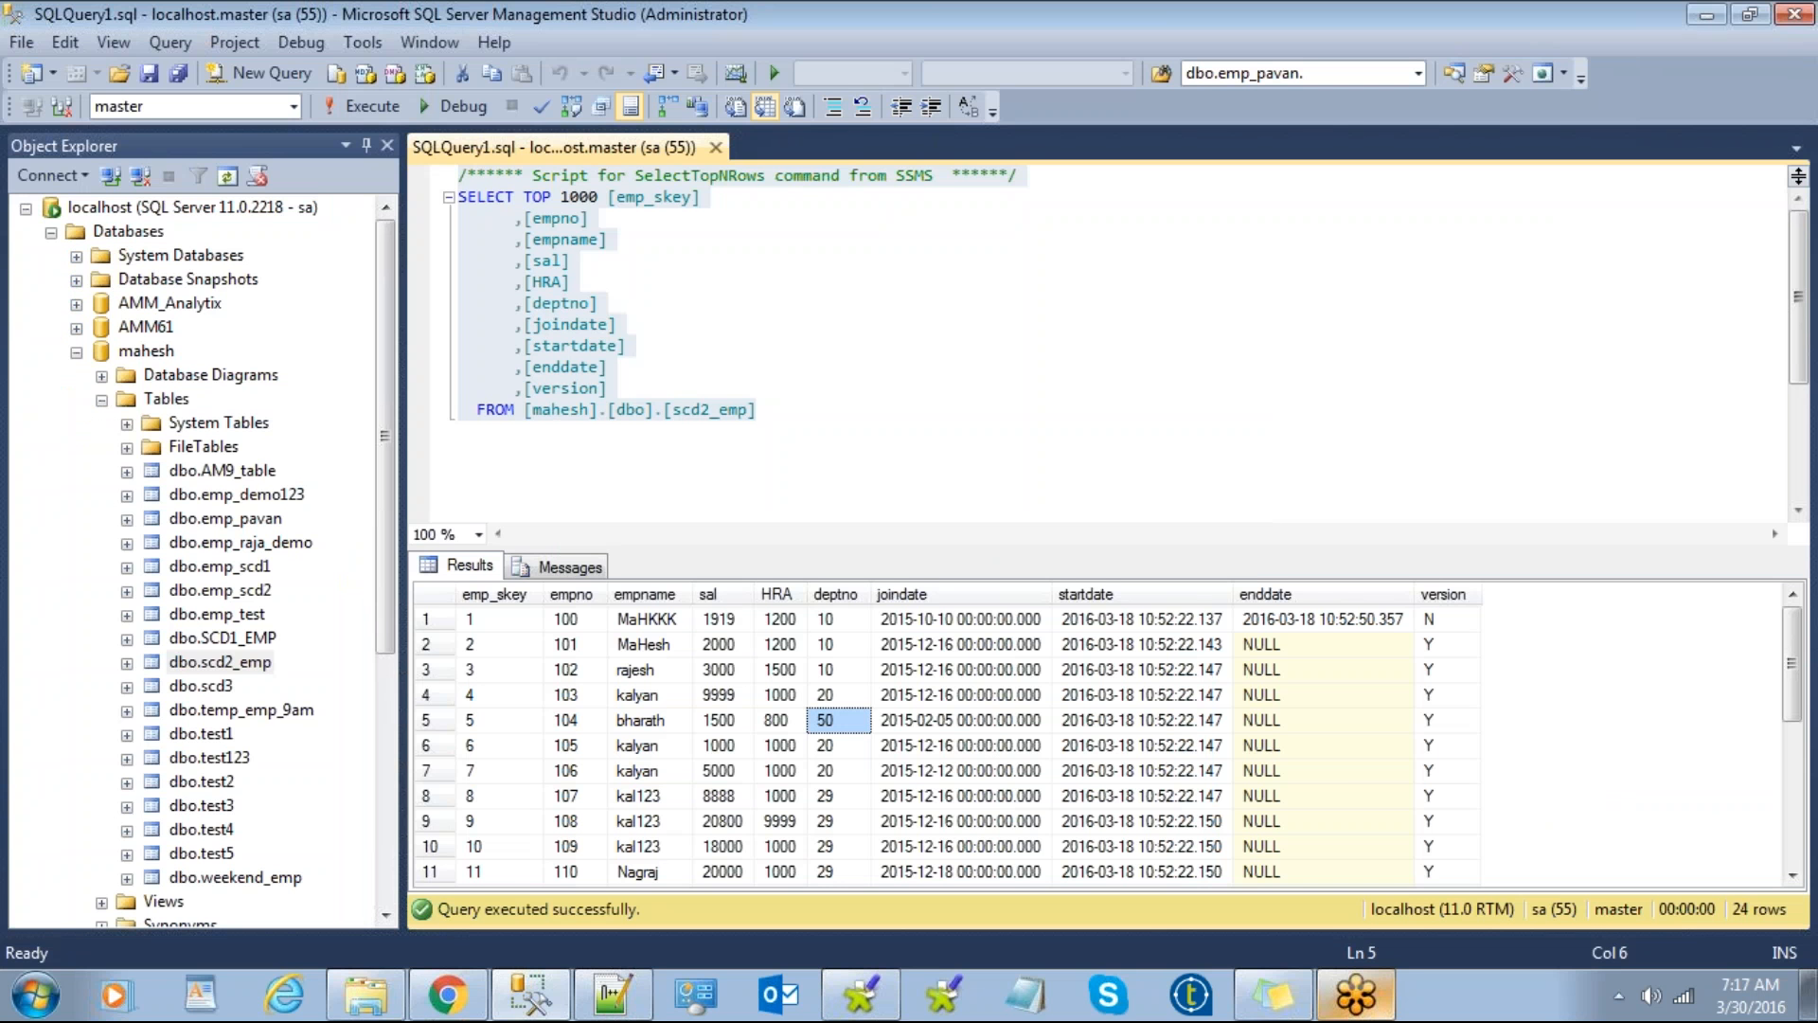
Step: Bring SQL Server Management Studio to the front and minimize it
left_click(864, 1002)
left_click(1705, 13)
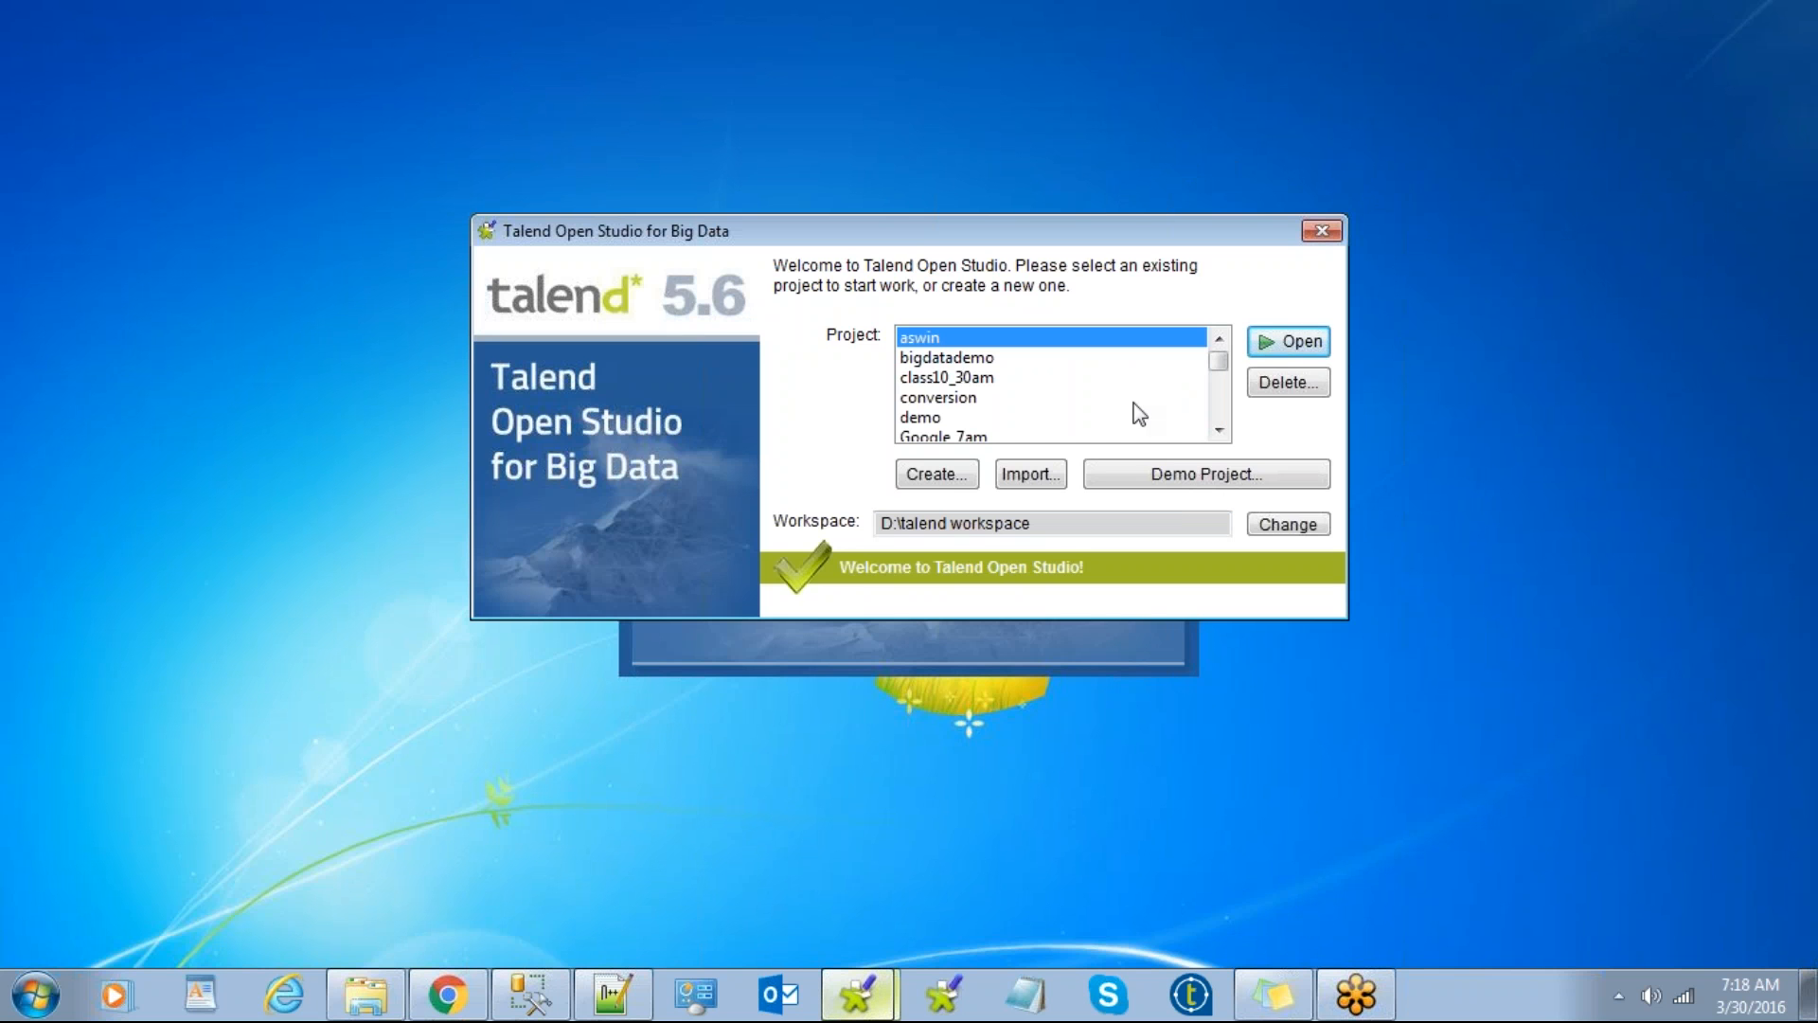
left_click(1022, 477)
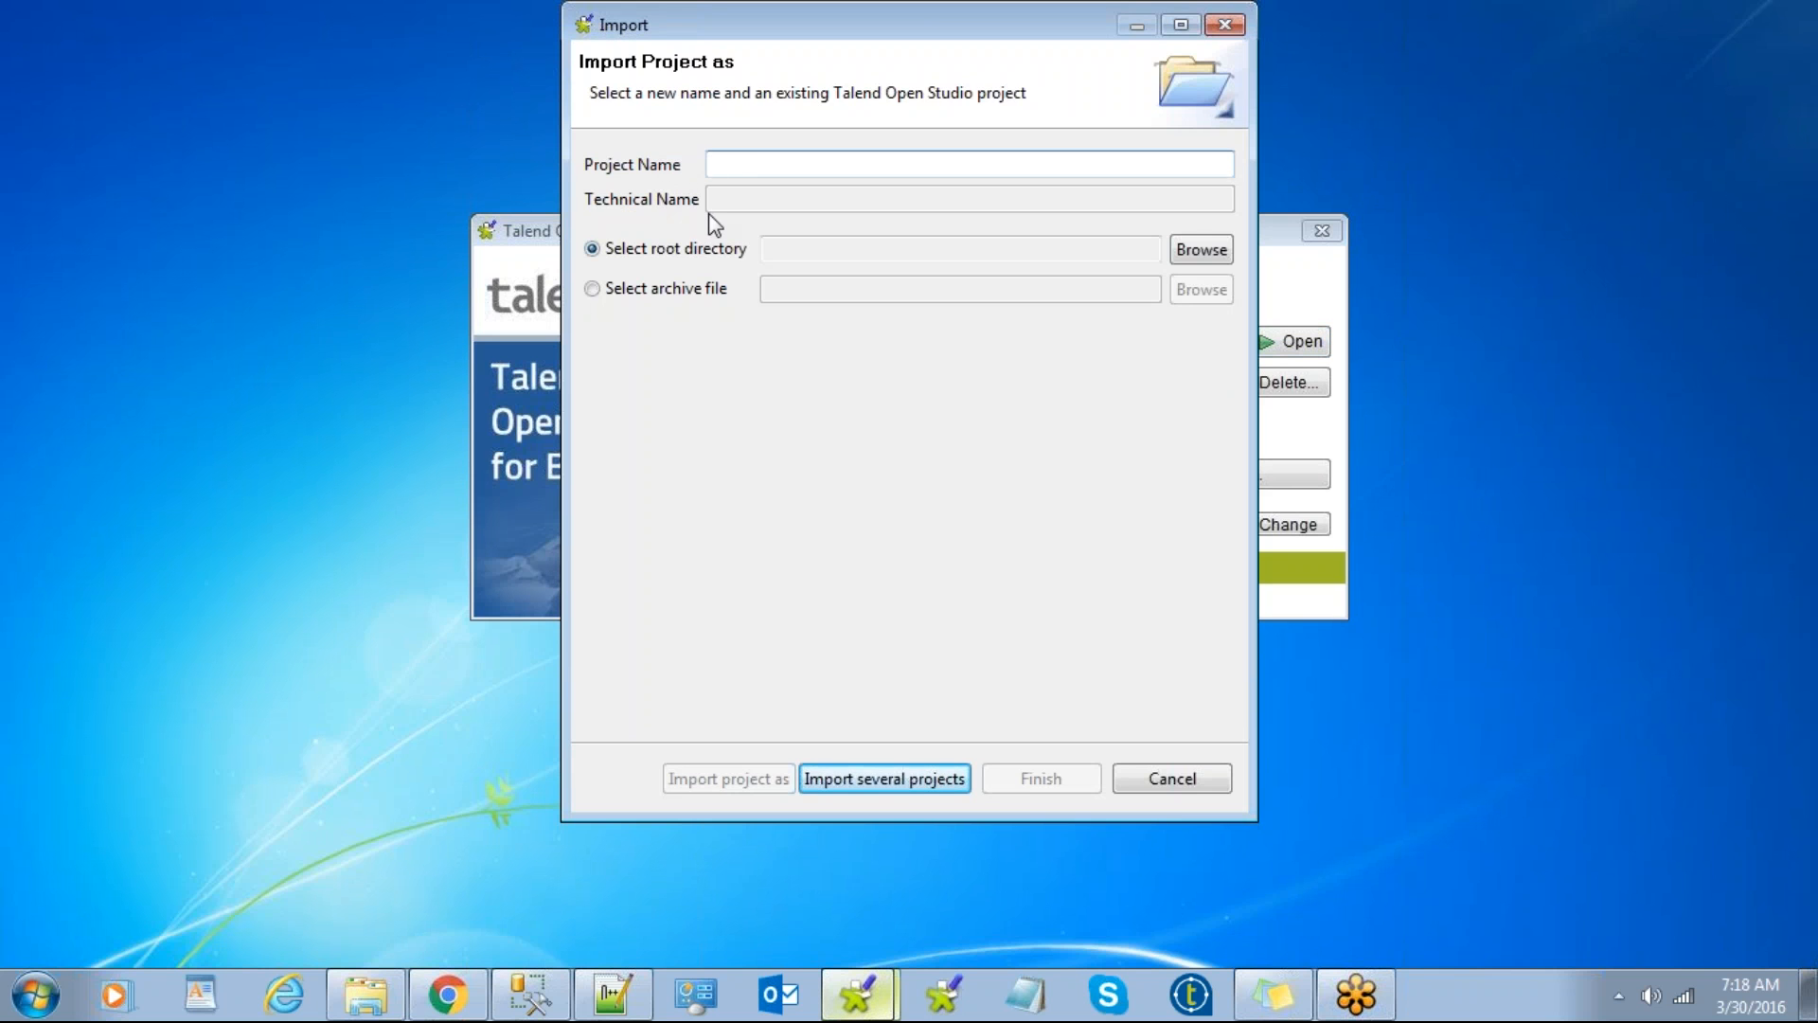
type("dffdfgg")
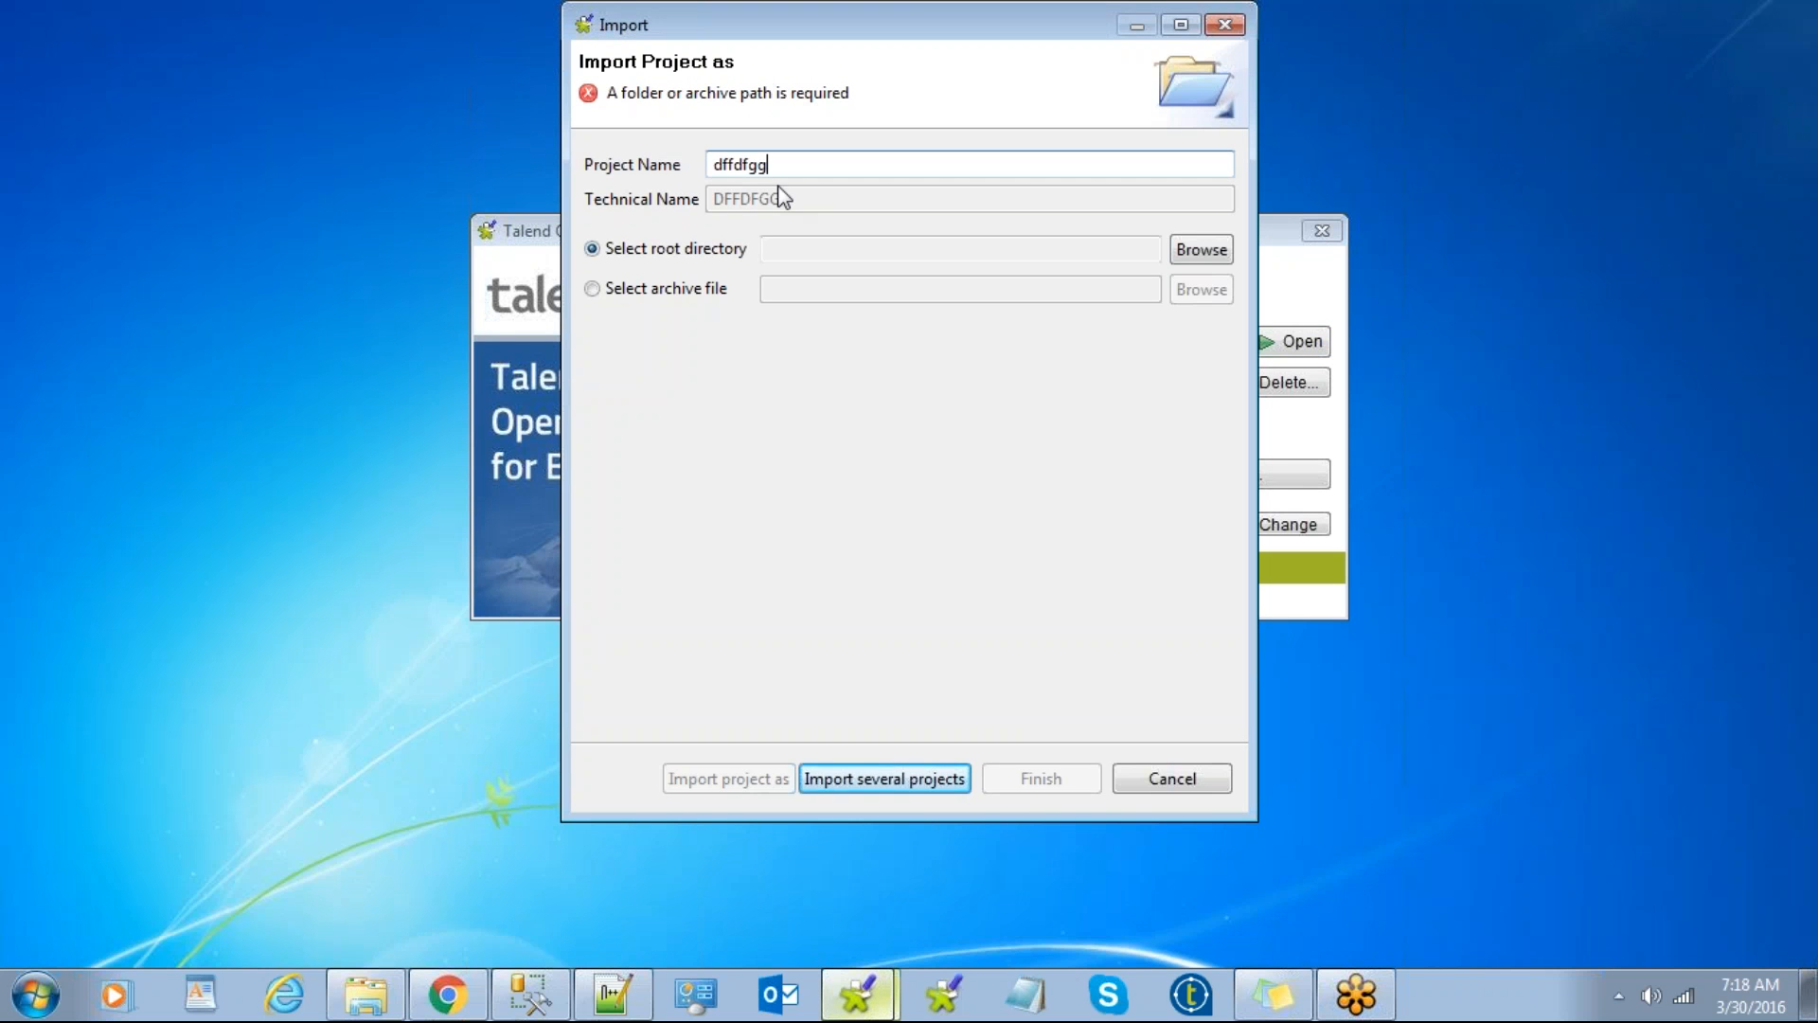
key("BackSpace")
key("BackSpace")
key("BackSpace")
key("BackSpace")
key("BackSpace")
key("BackSpace")
key("BackSpace")
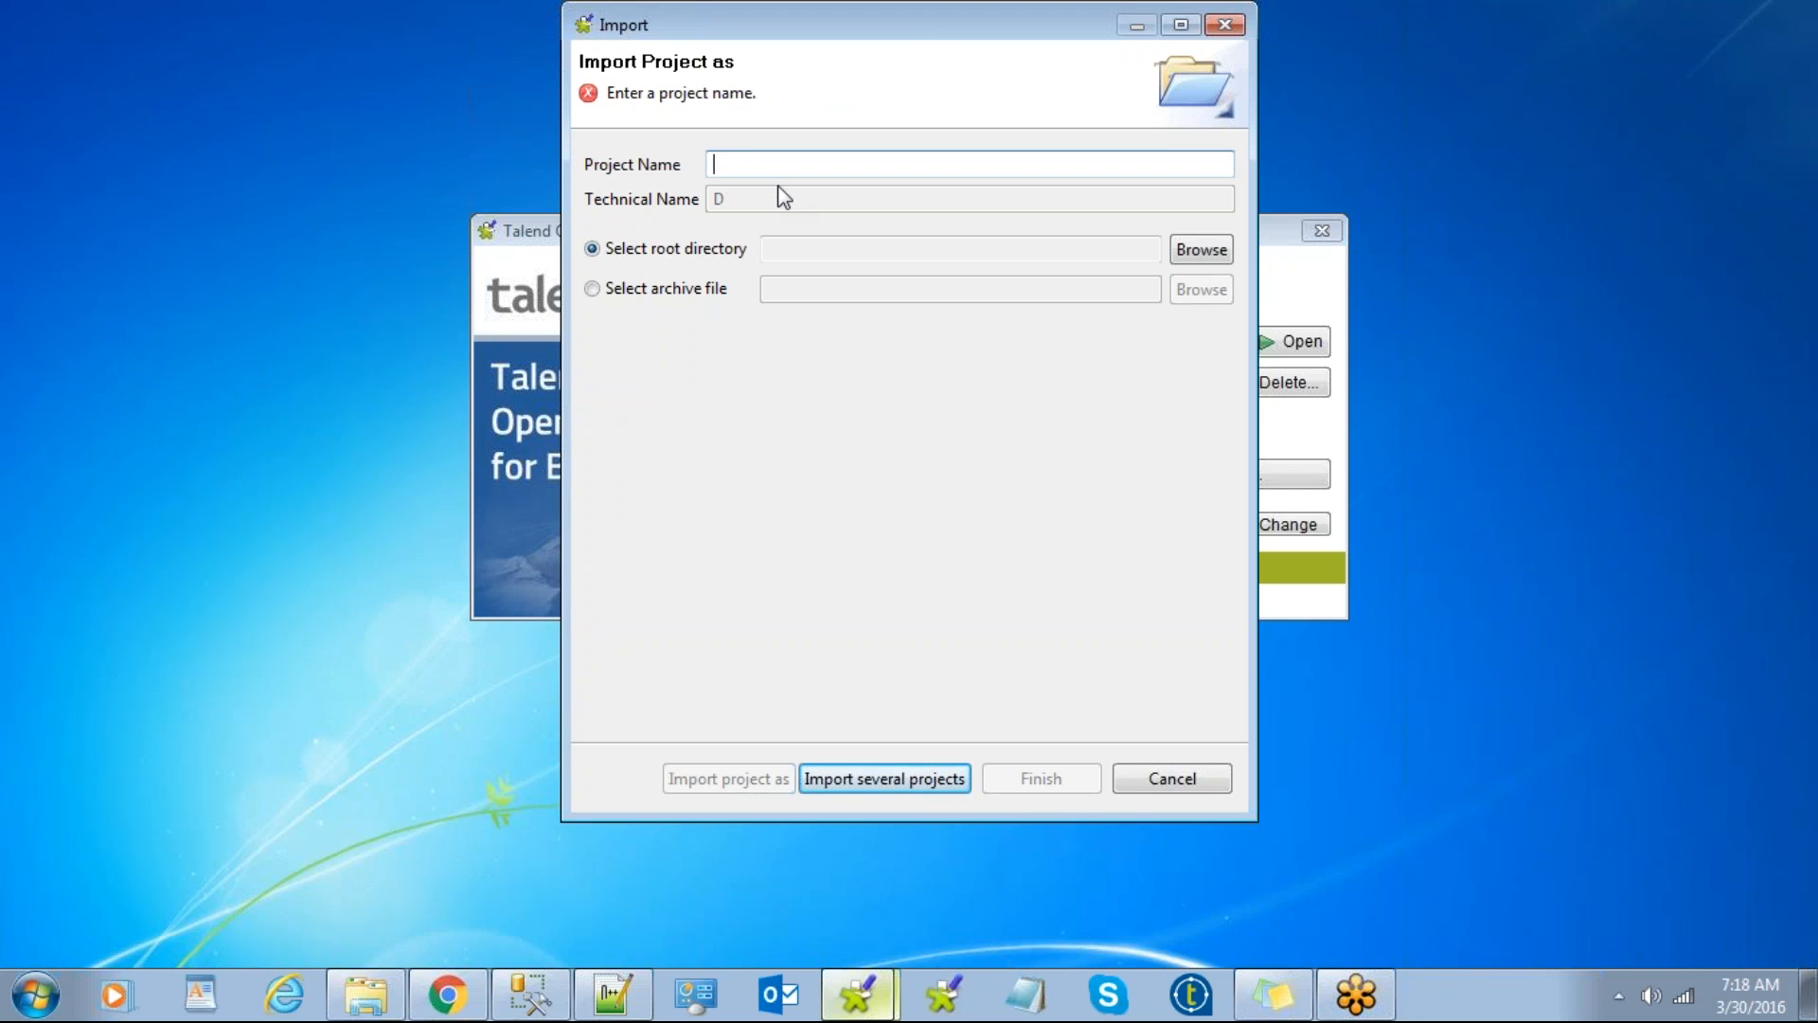
left_click(629, 291)
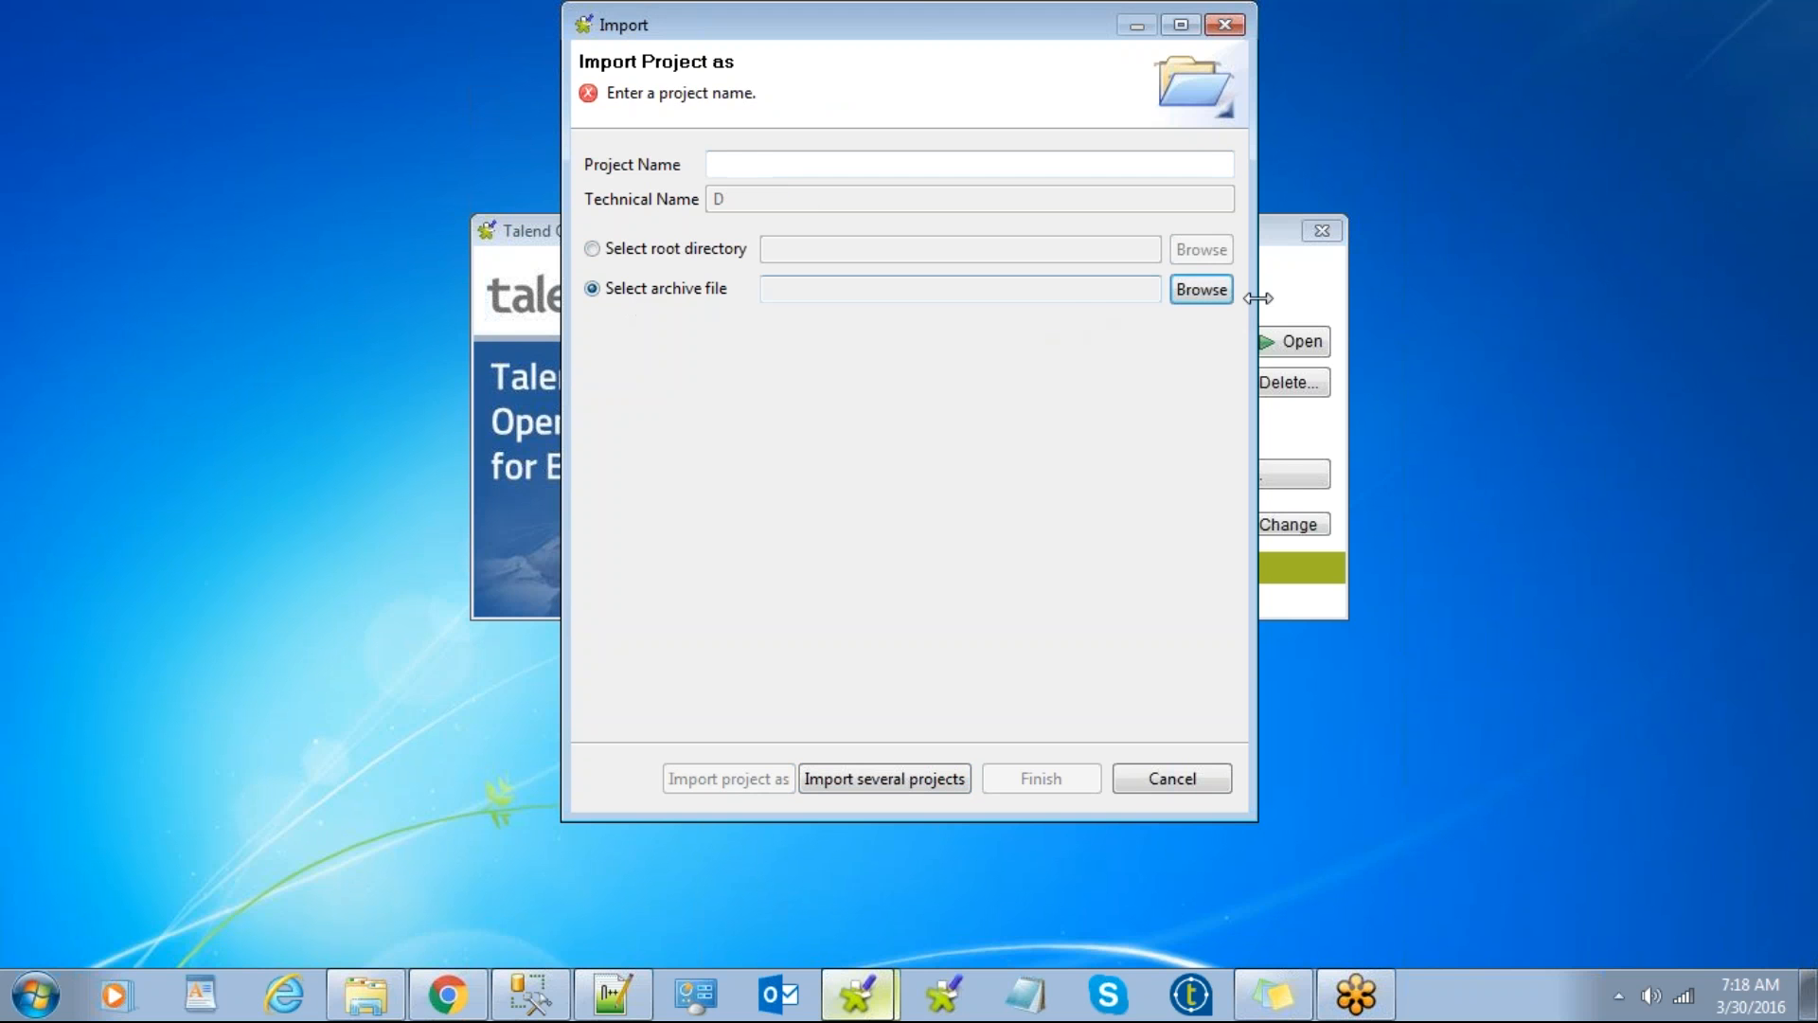
left_click(1197, 299)
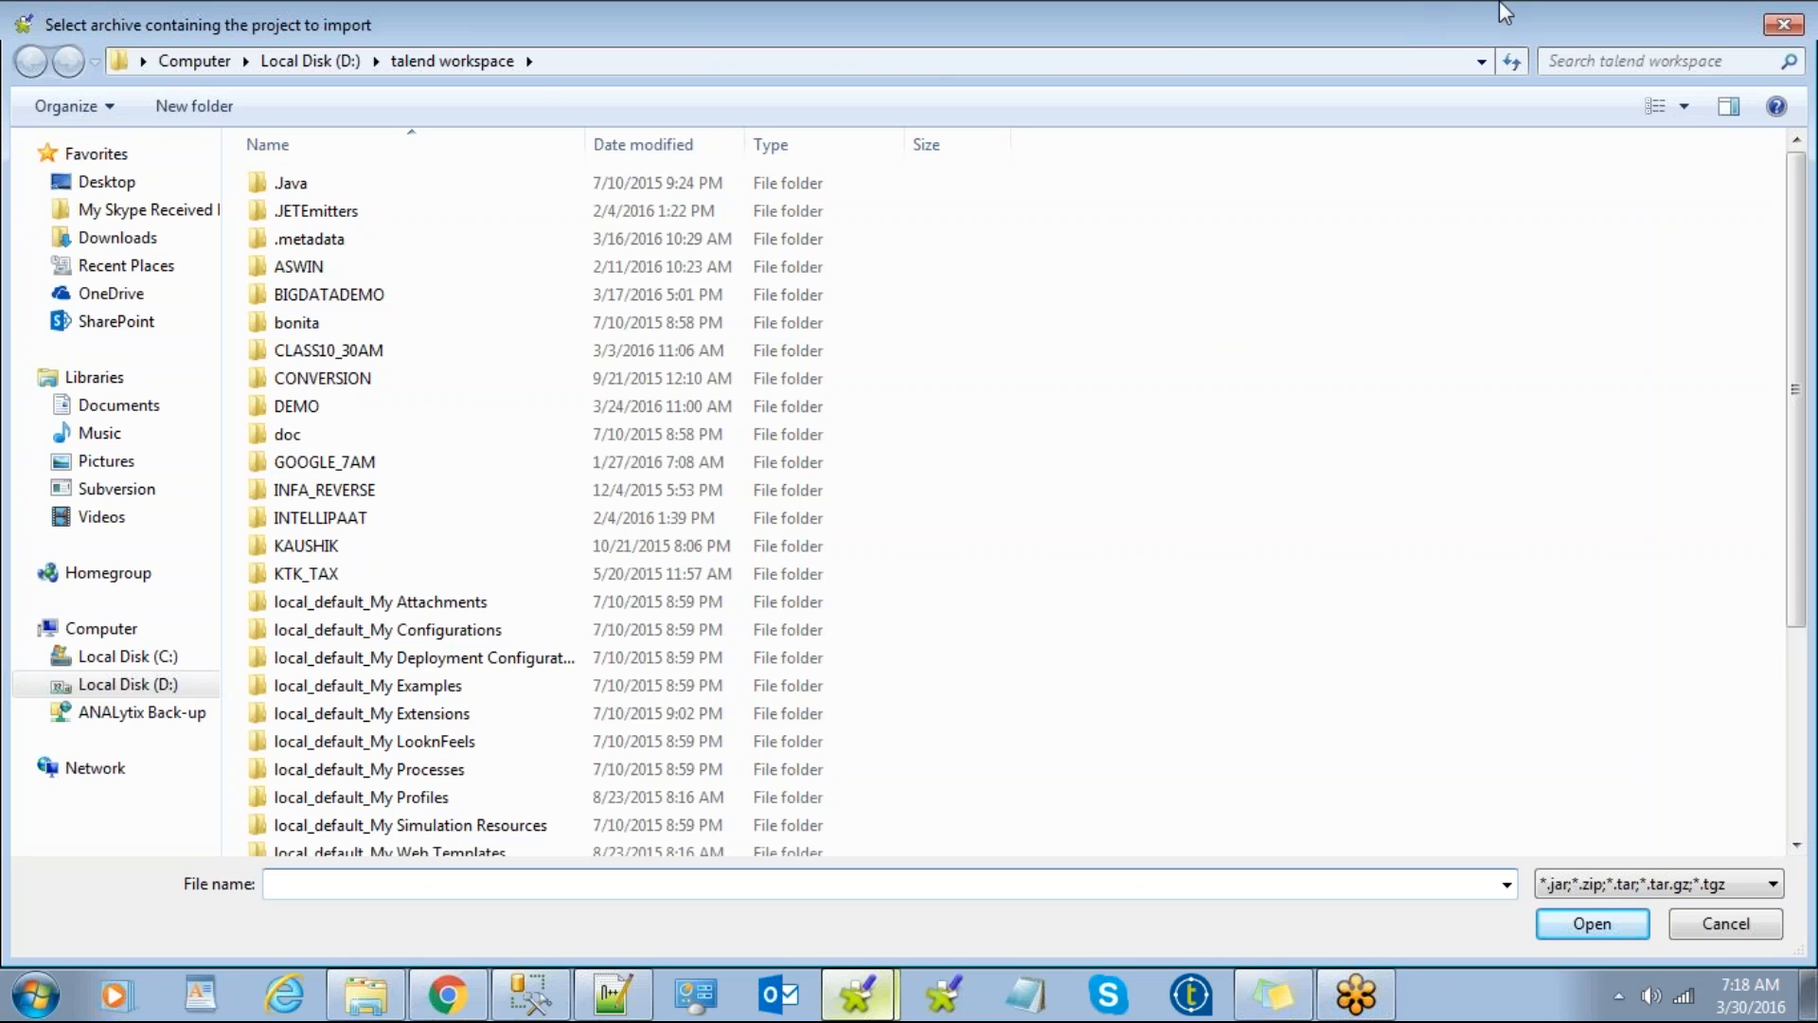
left_click(1784, 28)
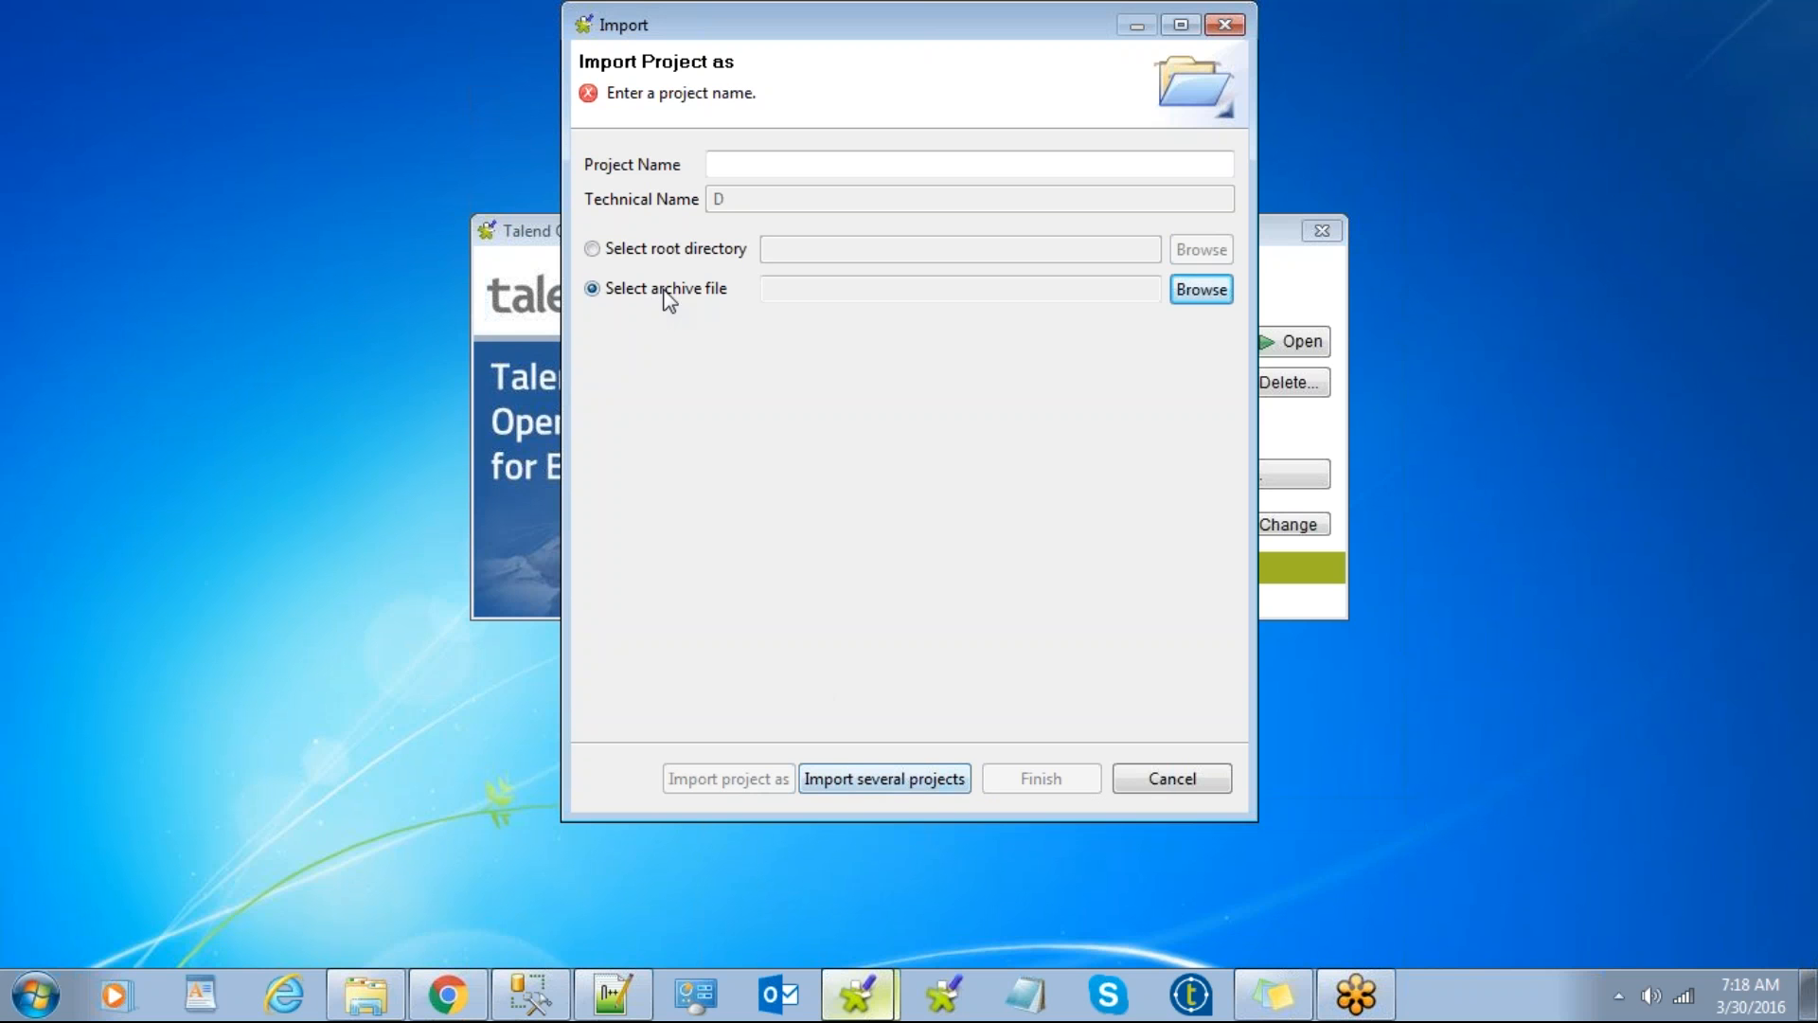
left_click(1170, 782)
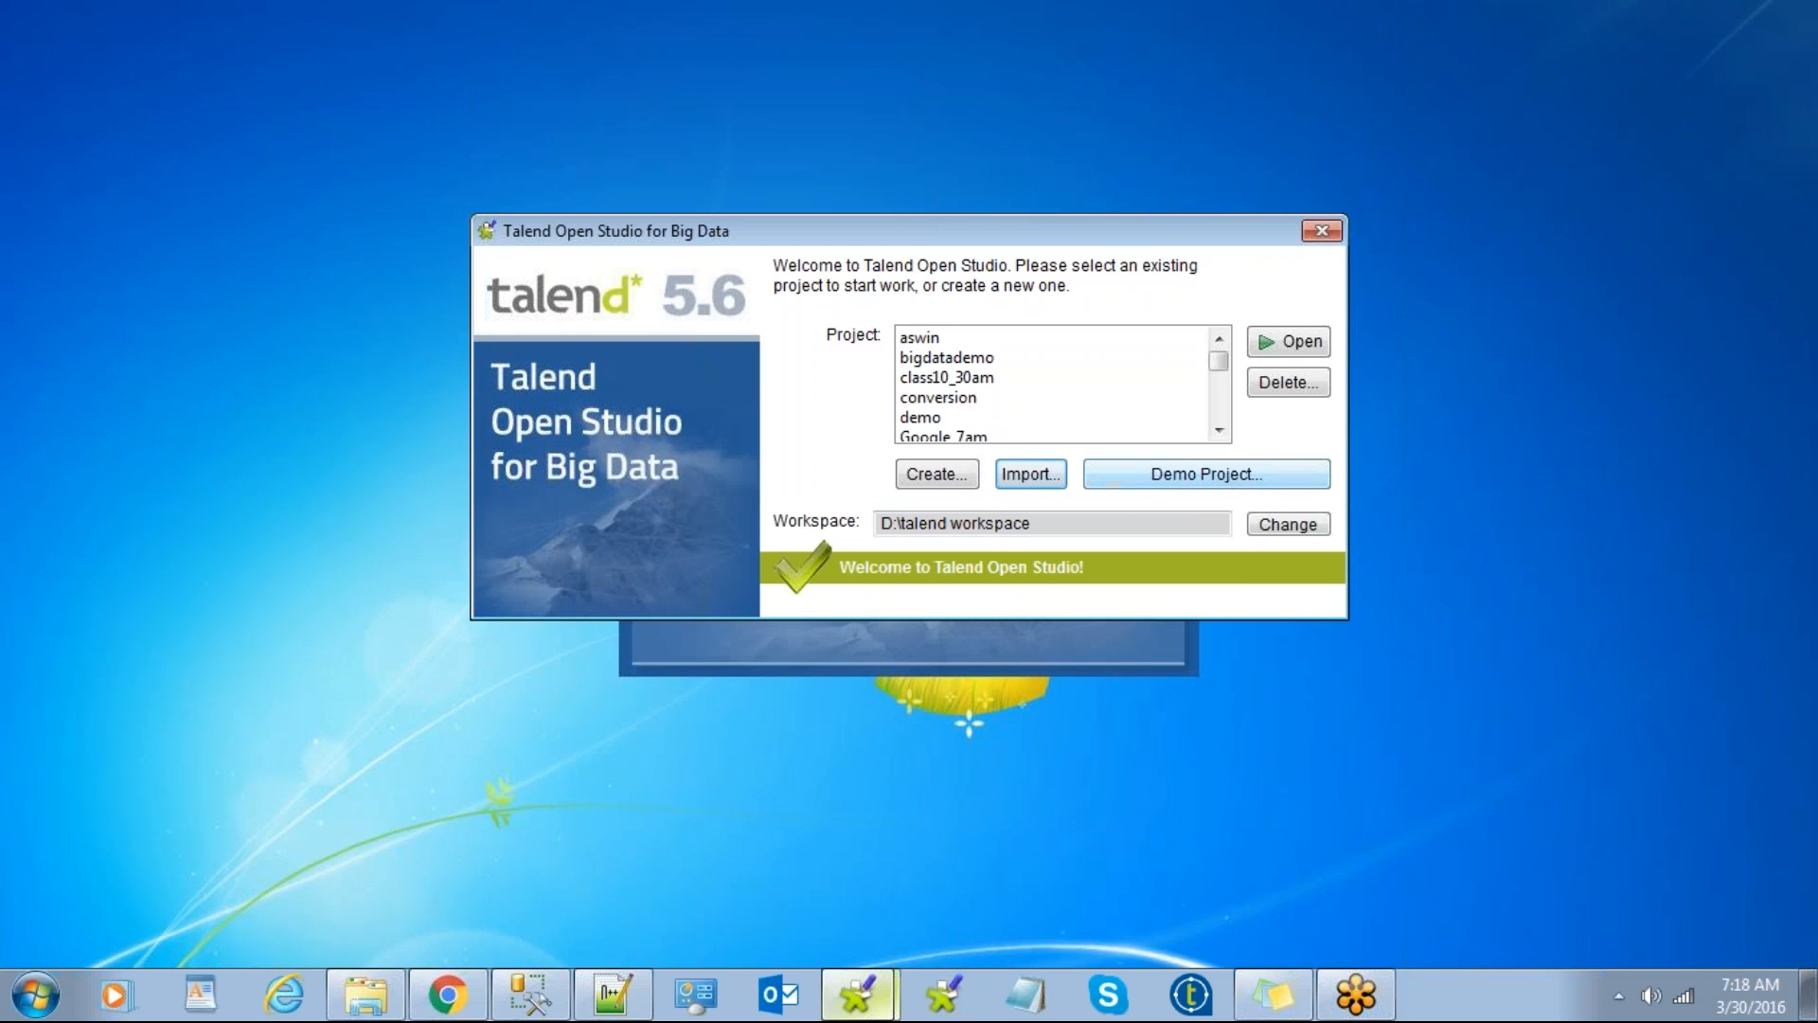
Step: Import the Data Integration Demos project as a new project named 'demos'
left_click(1201, 476)
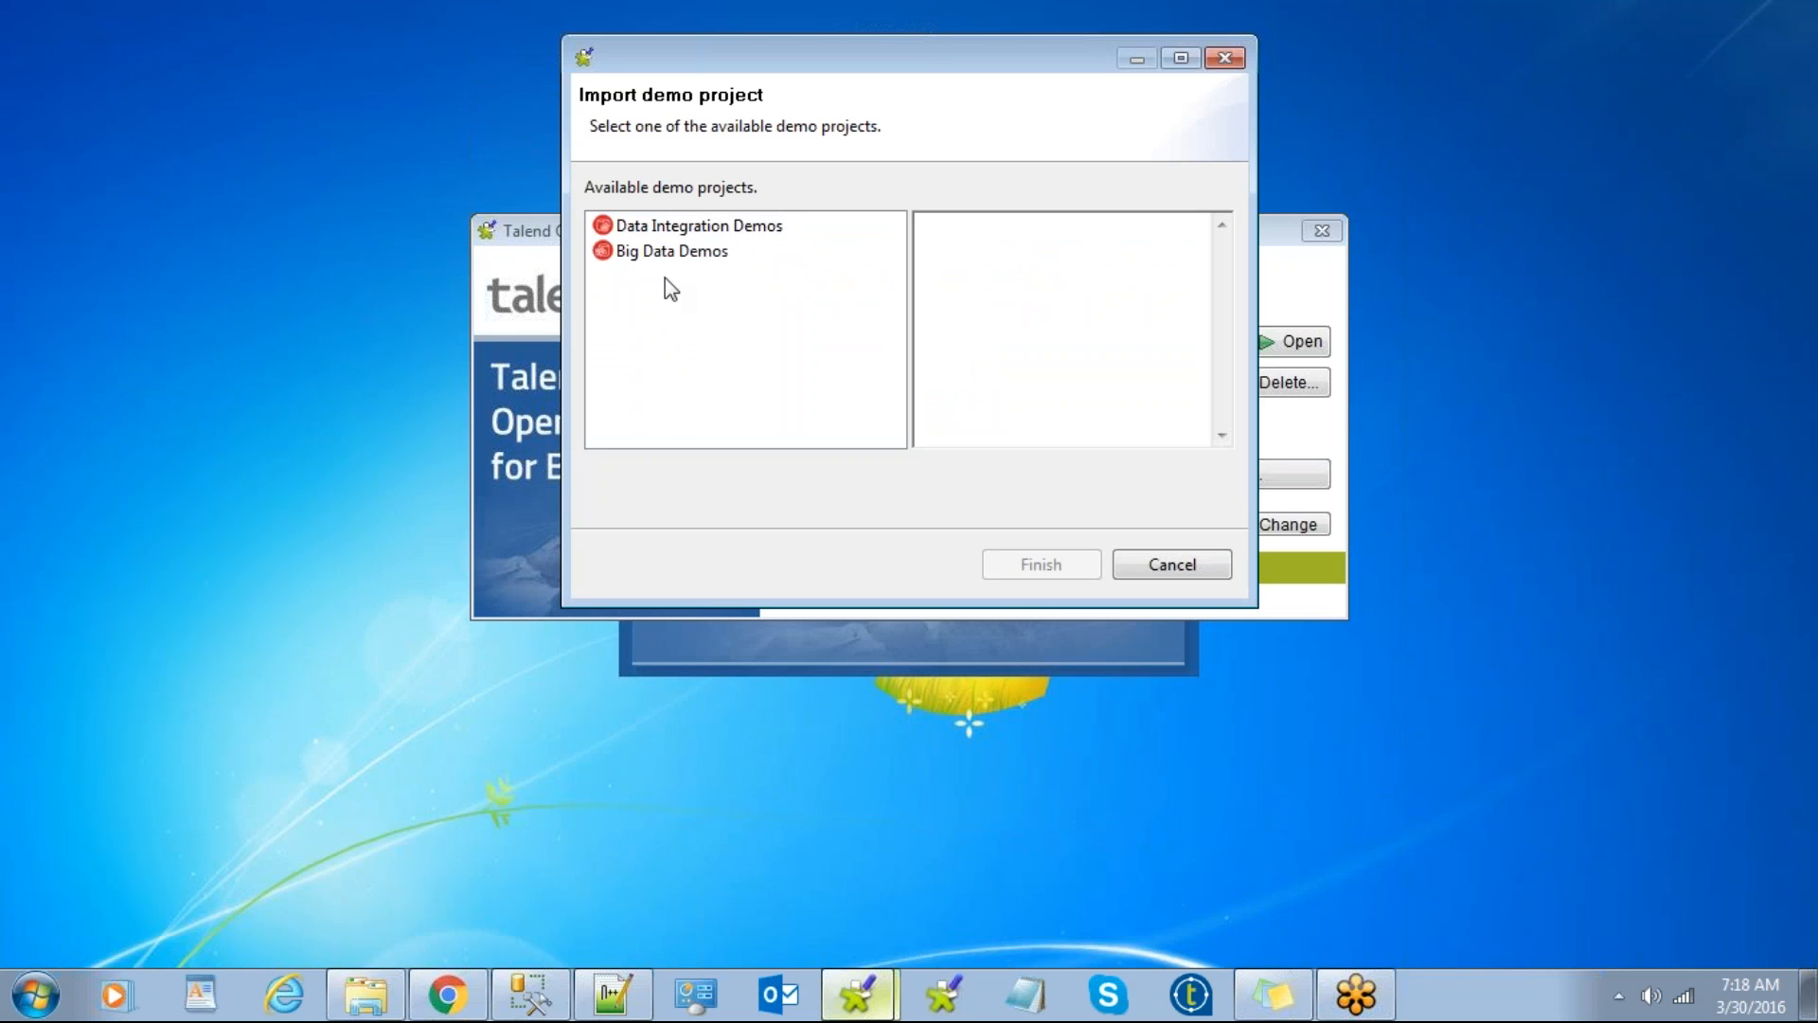
left_click(690, 226)
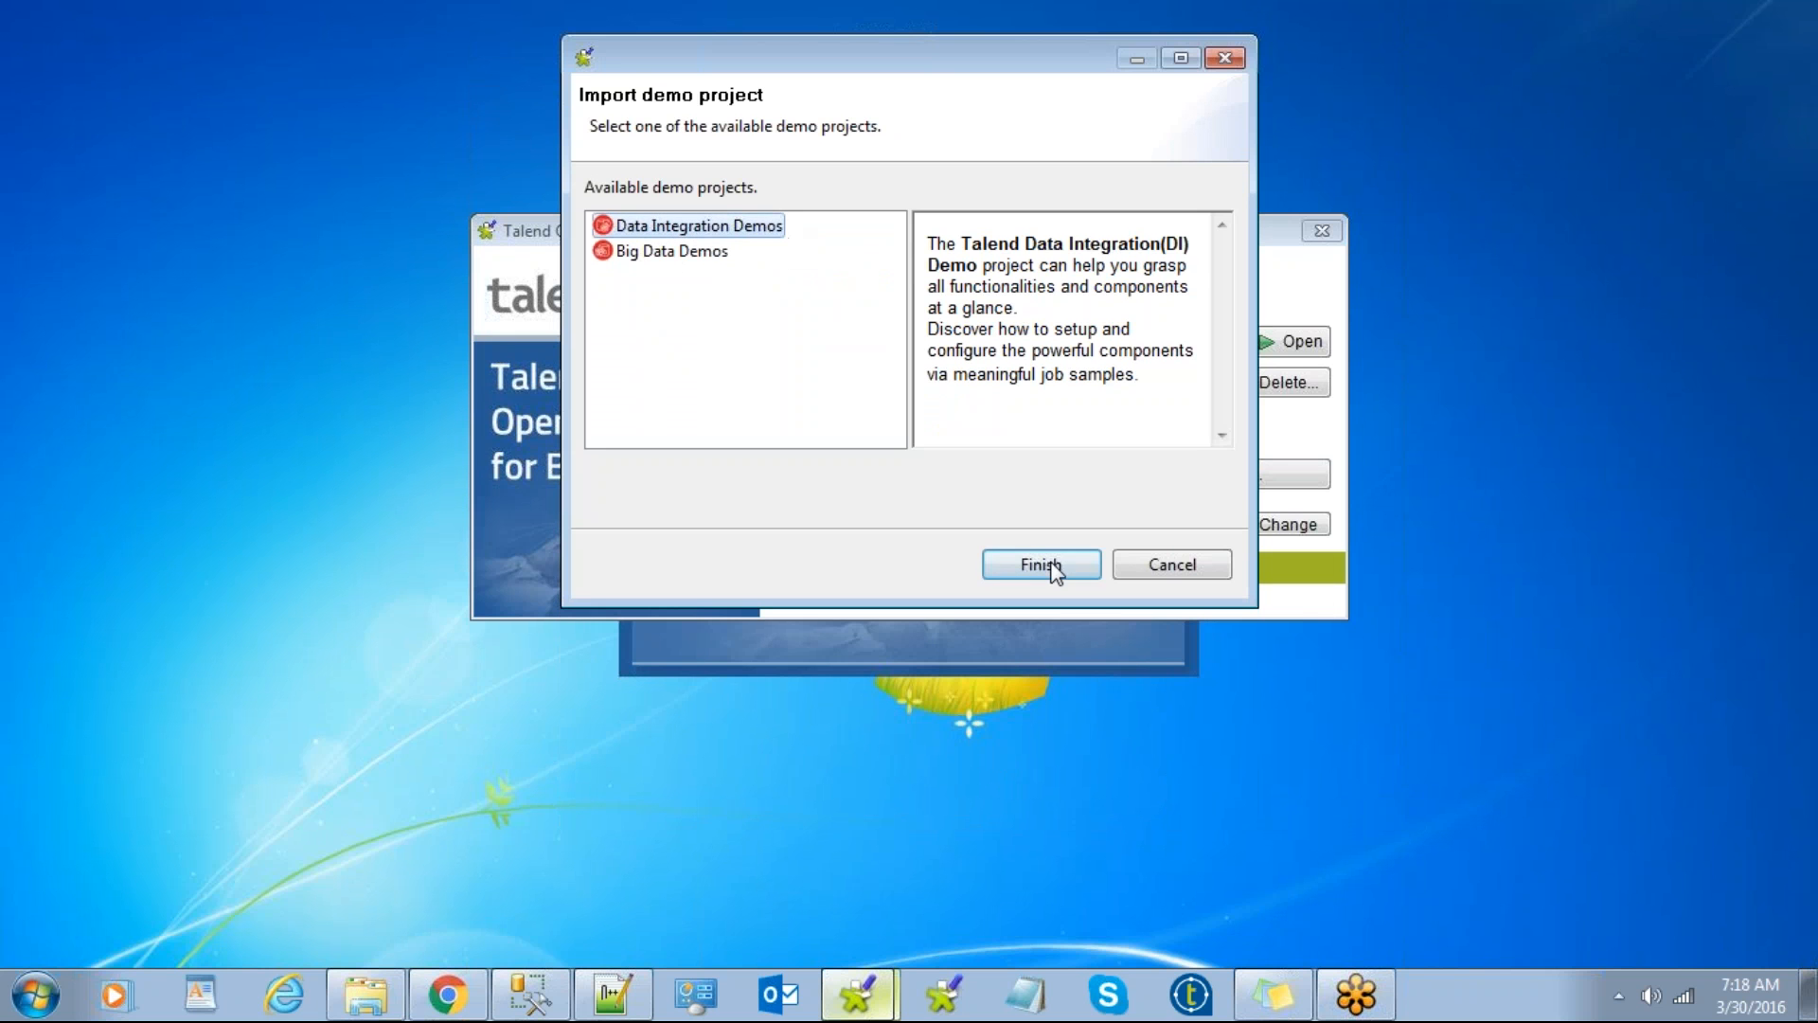
left_click(1159, 565)
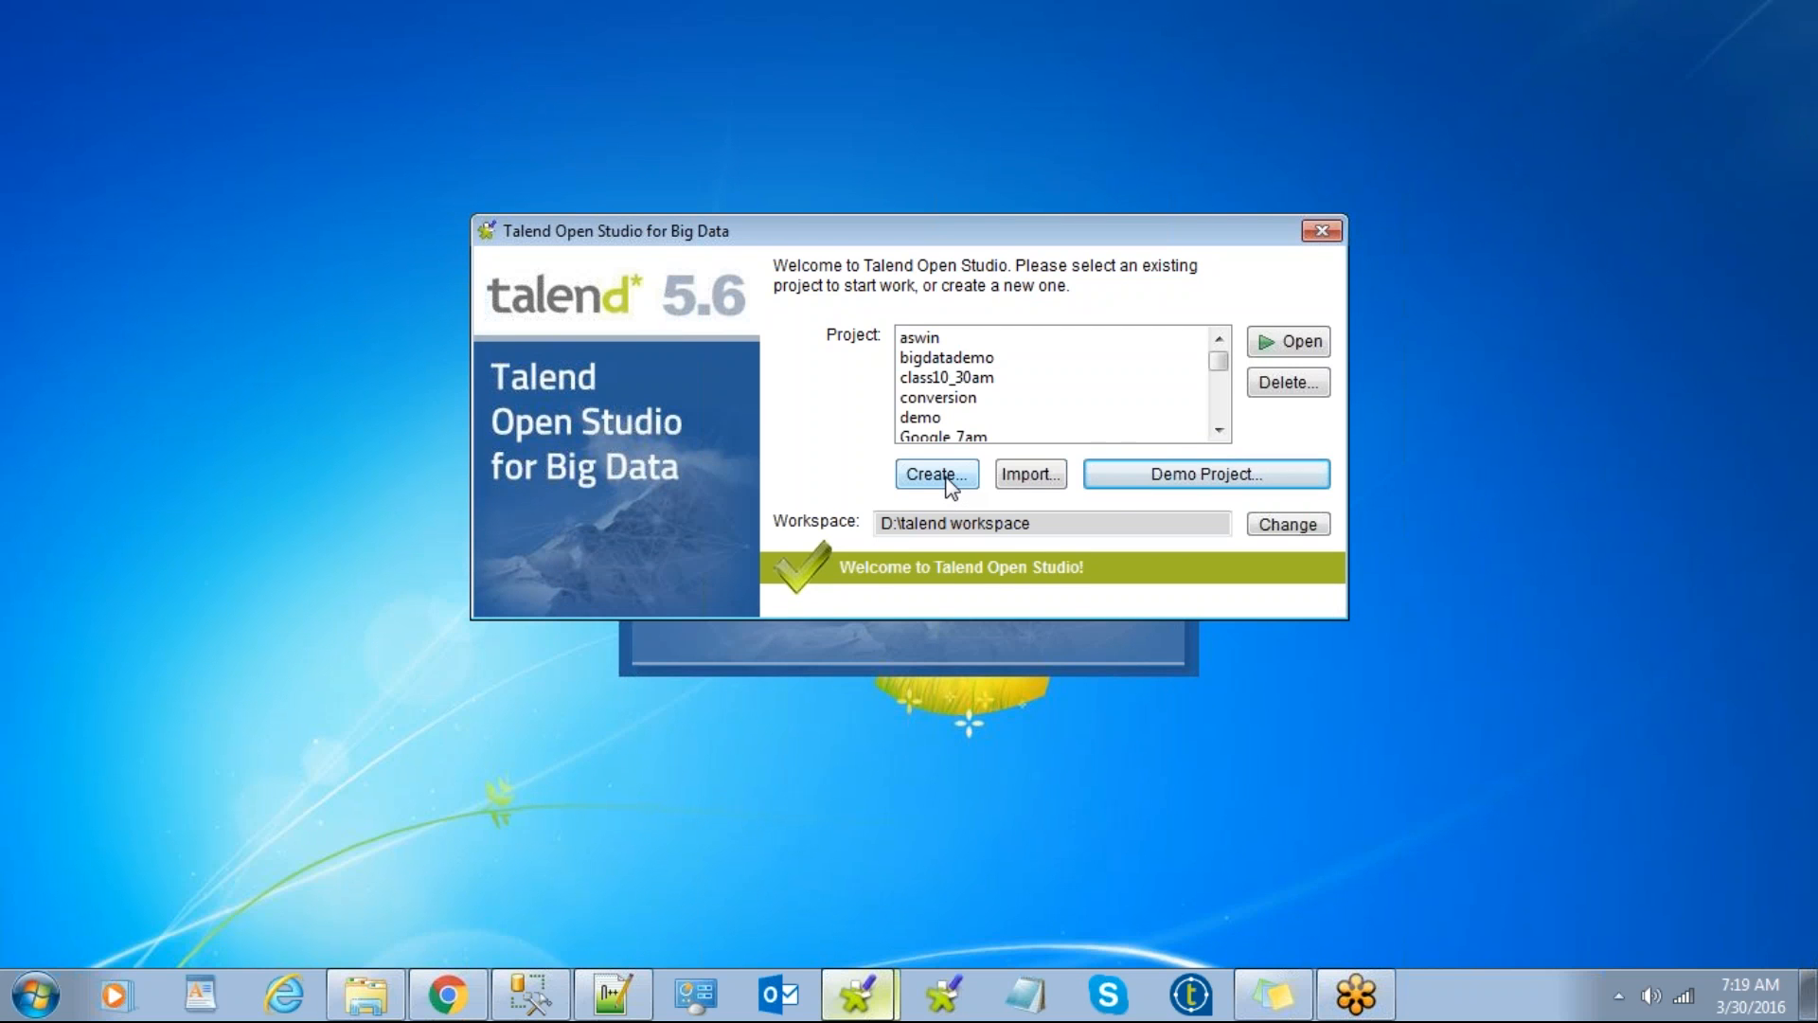
left_click(1203, 475)
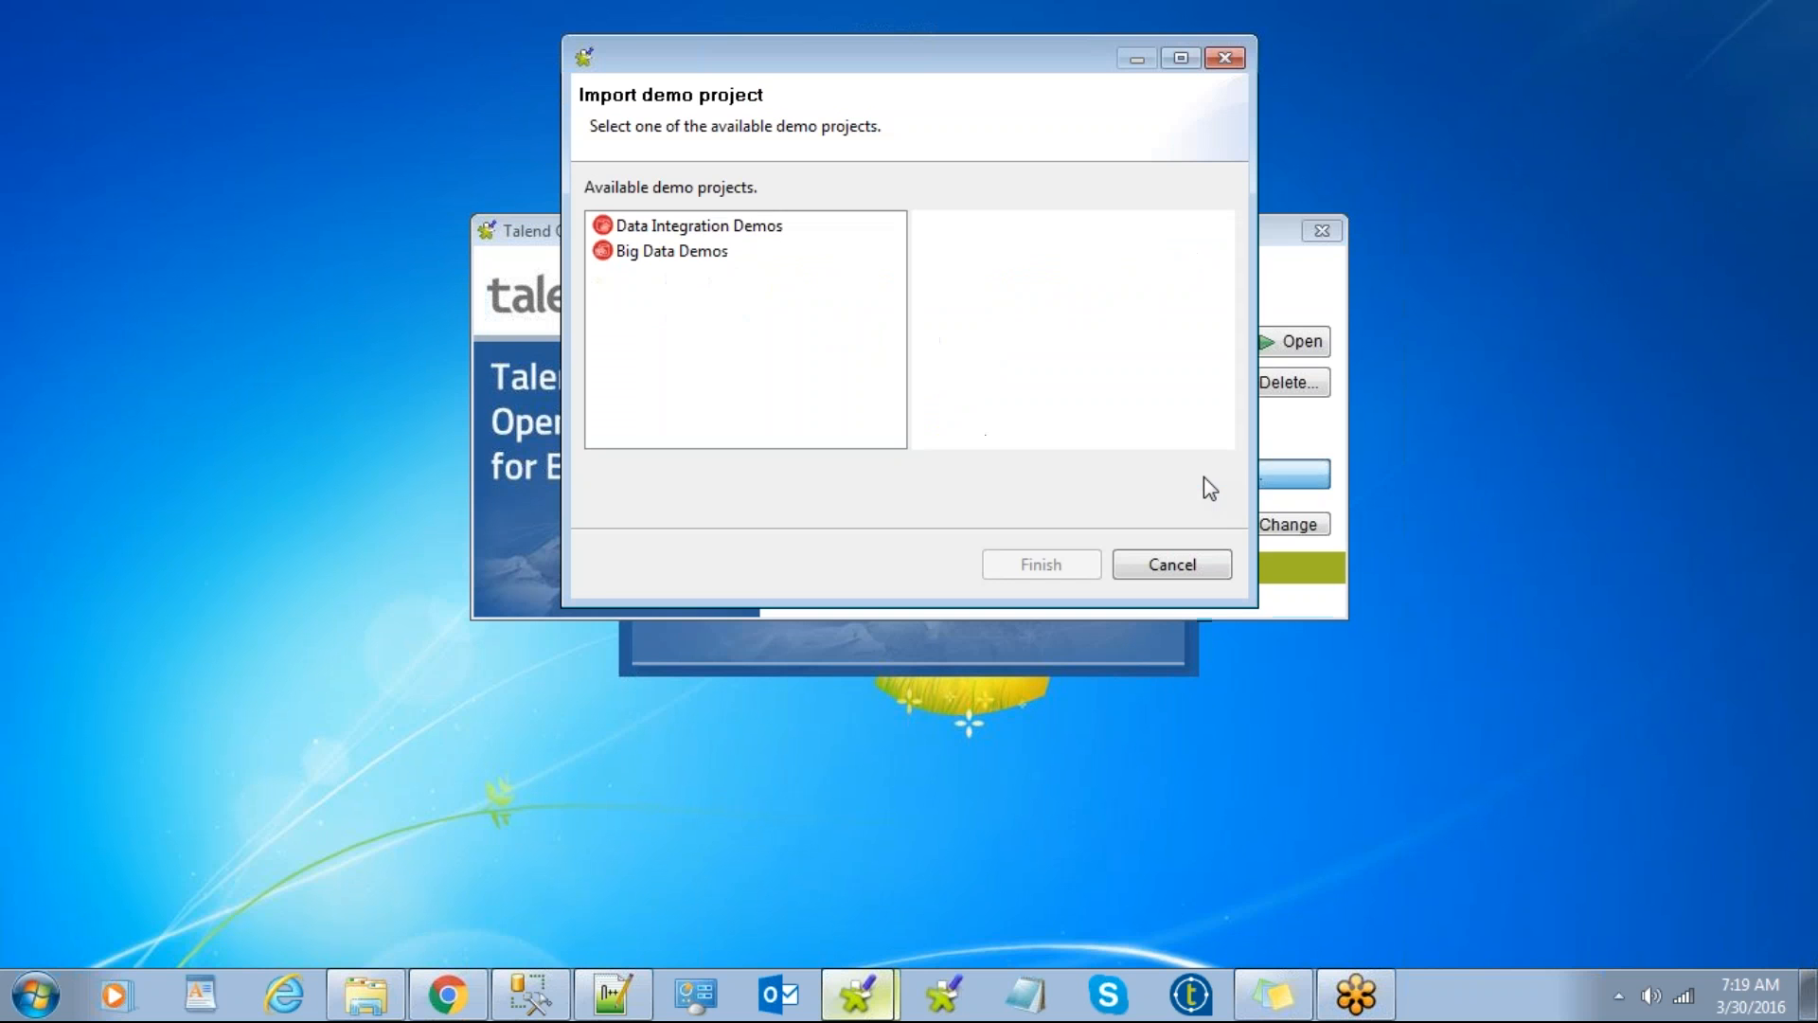
left_click(695, 227)
left_click(1041, 564)
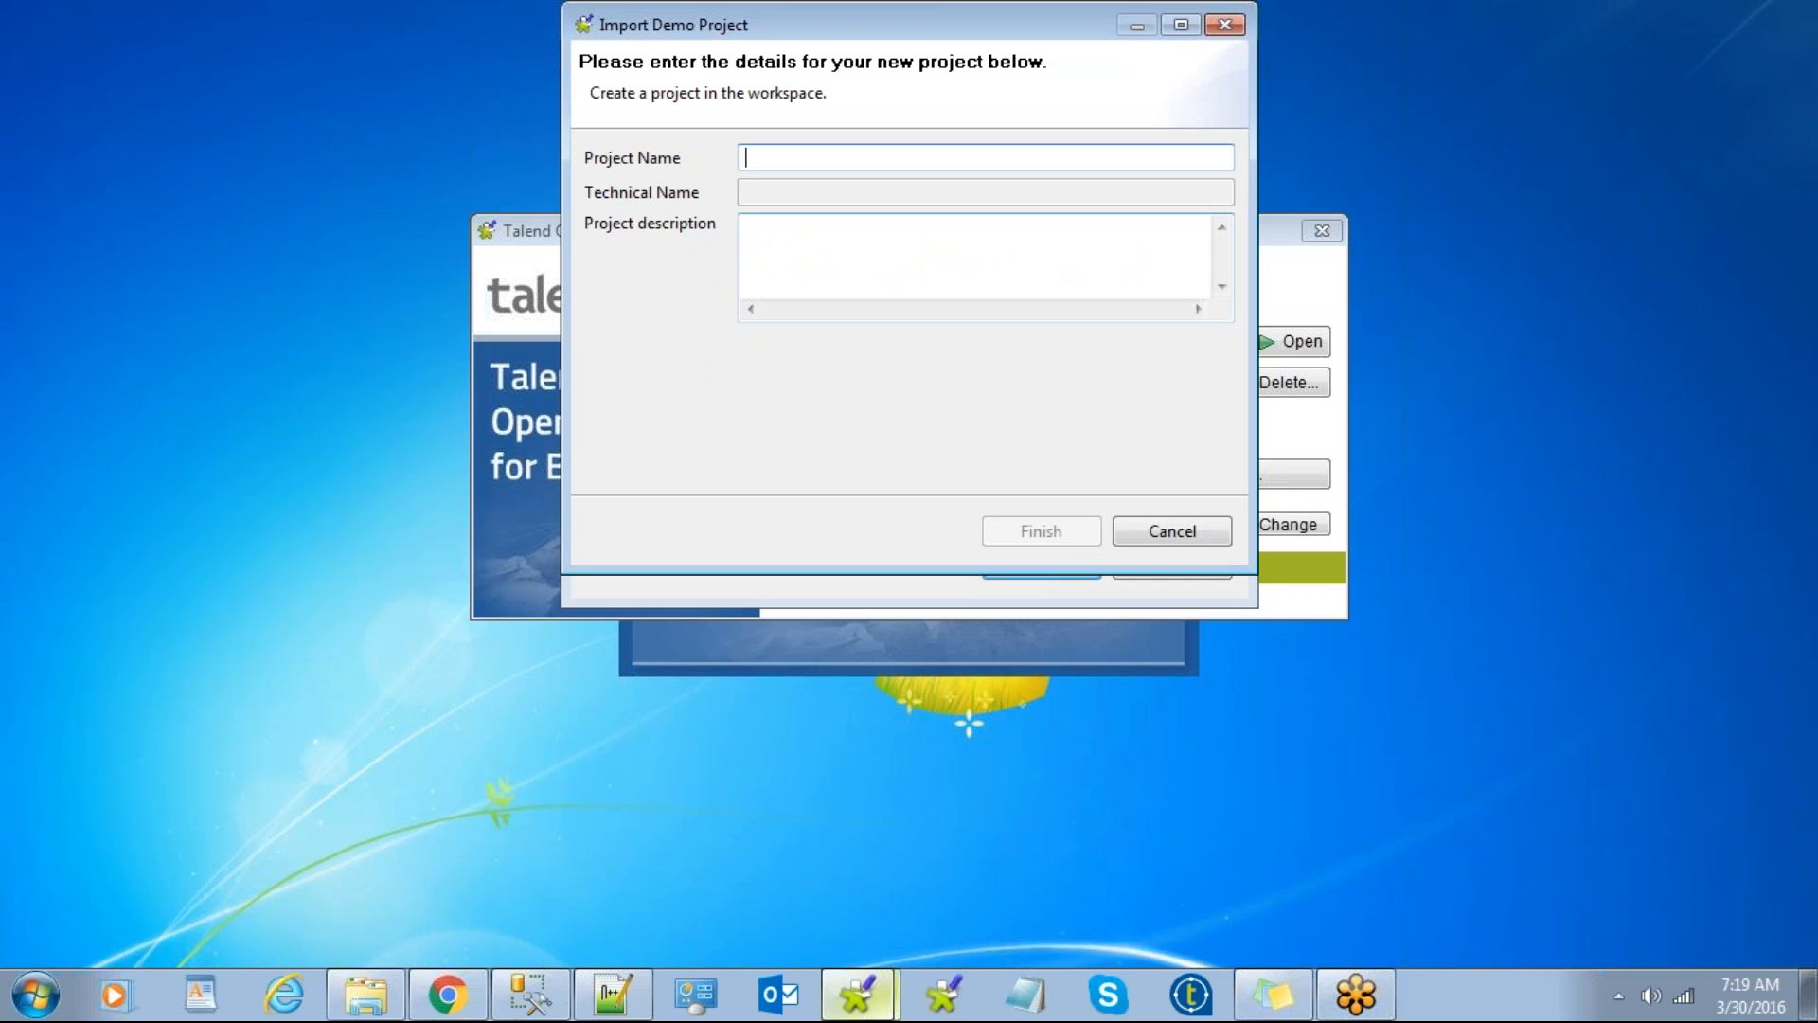
type("demos")
key("Return")
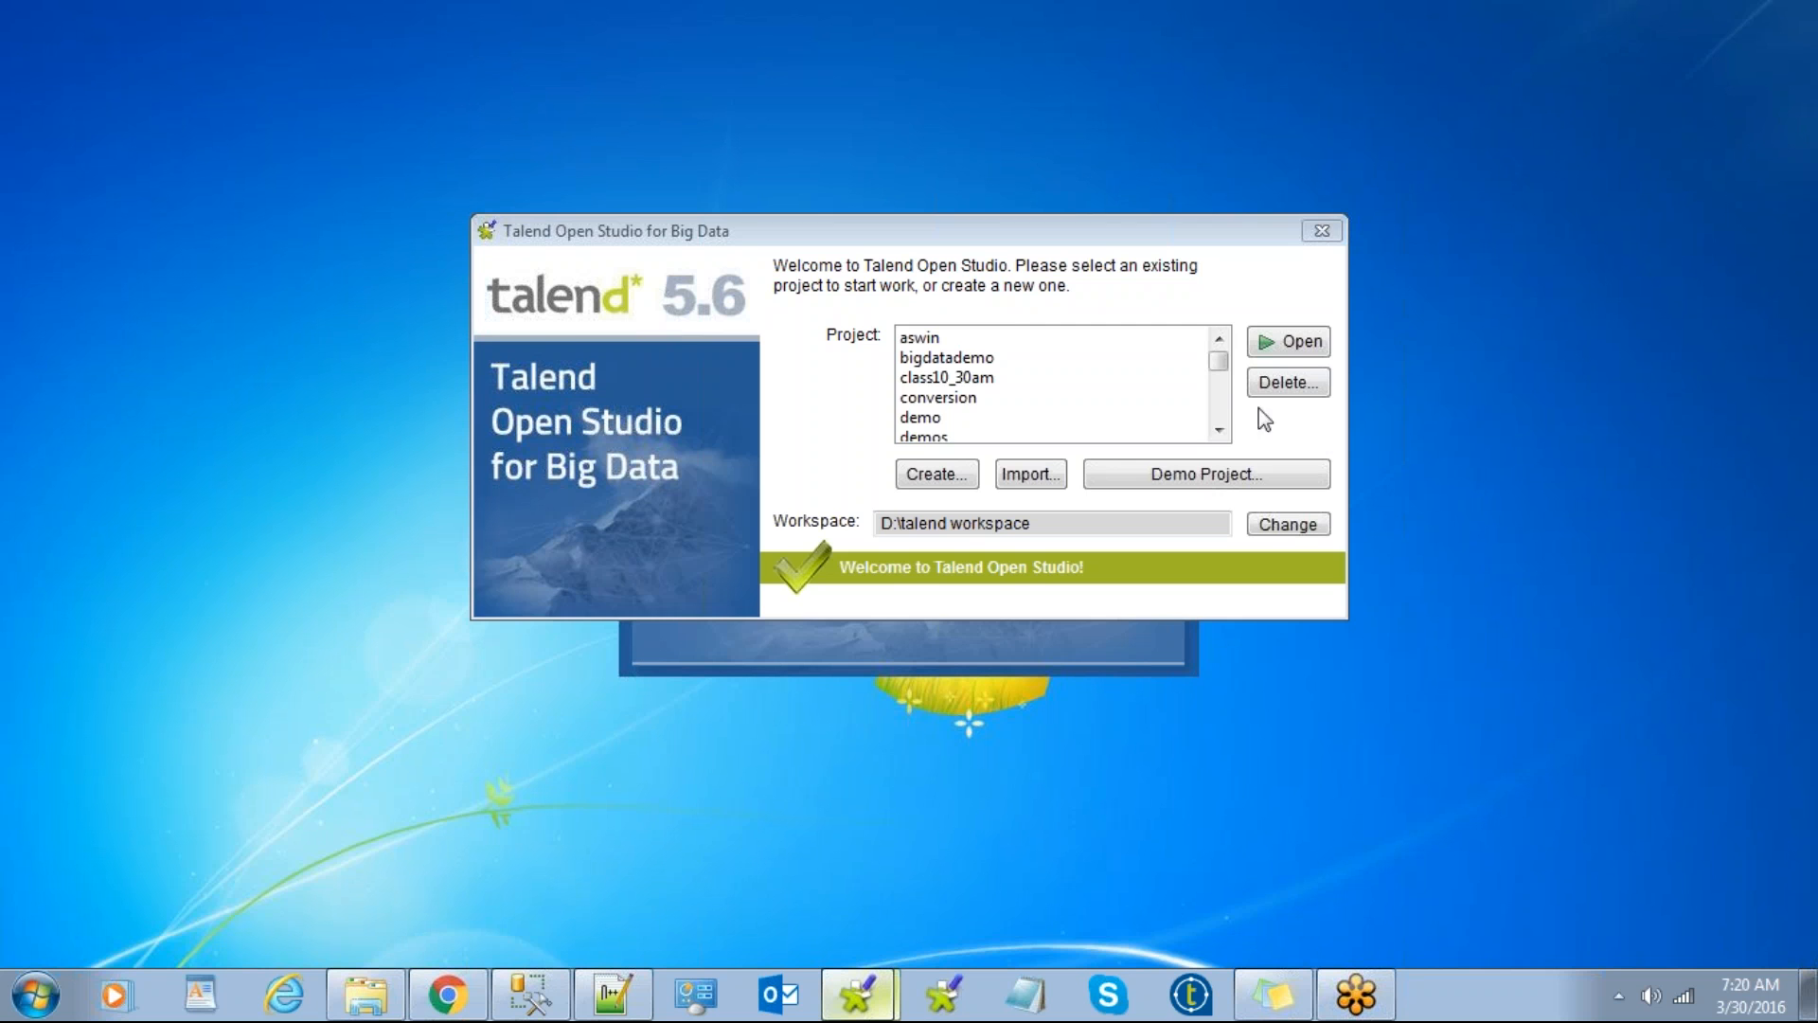
Step: Open the demos project and refresh the desktop while its migration runs
mouse_move(1218, 366)
left_mouse_down()
mouse_move(1224, 432)
mouse_move(1221, 381)
left_mouse_up()
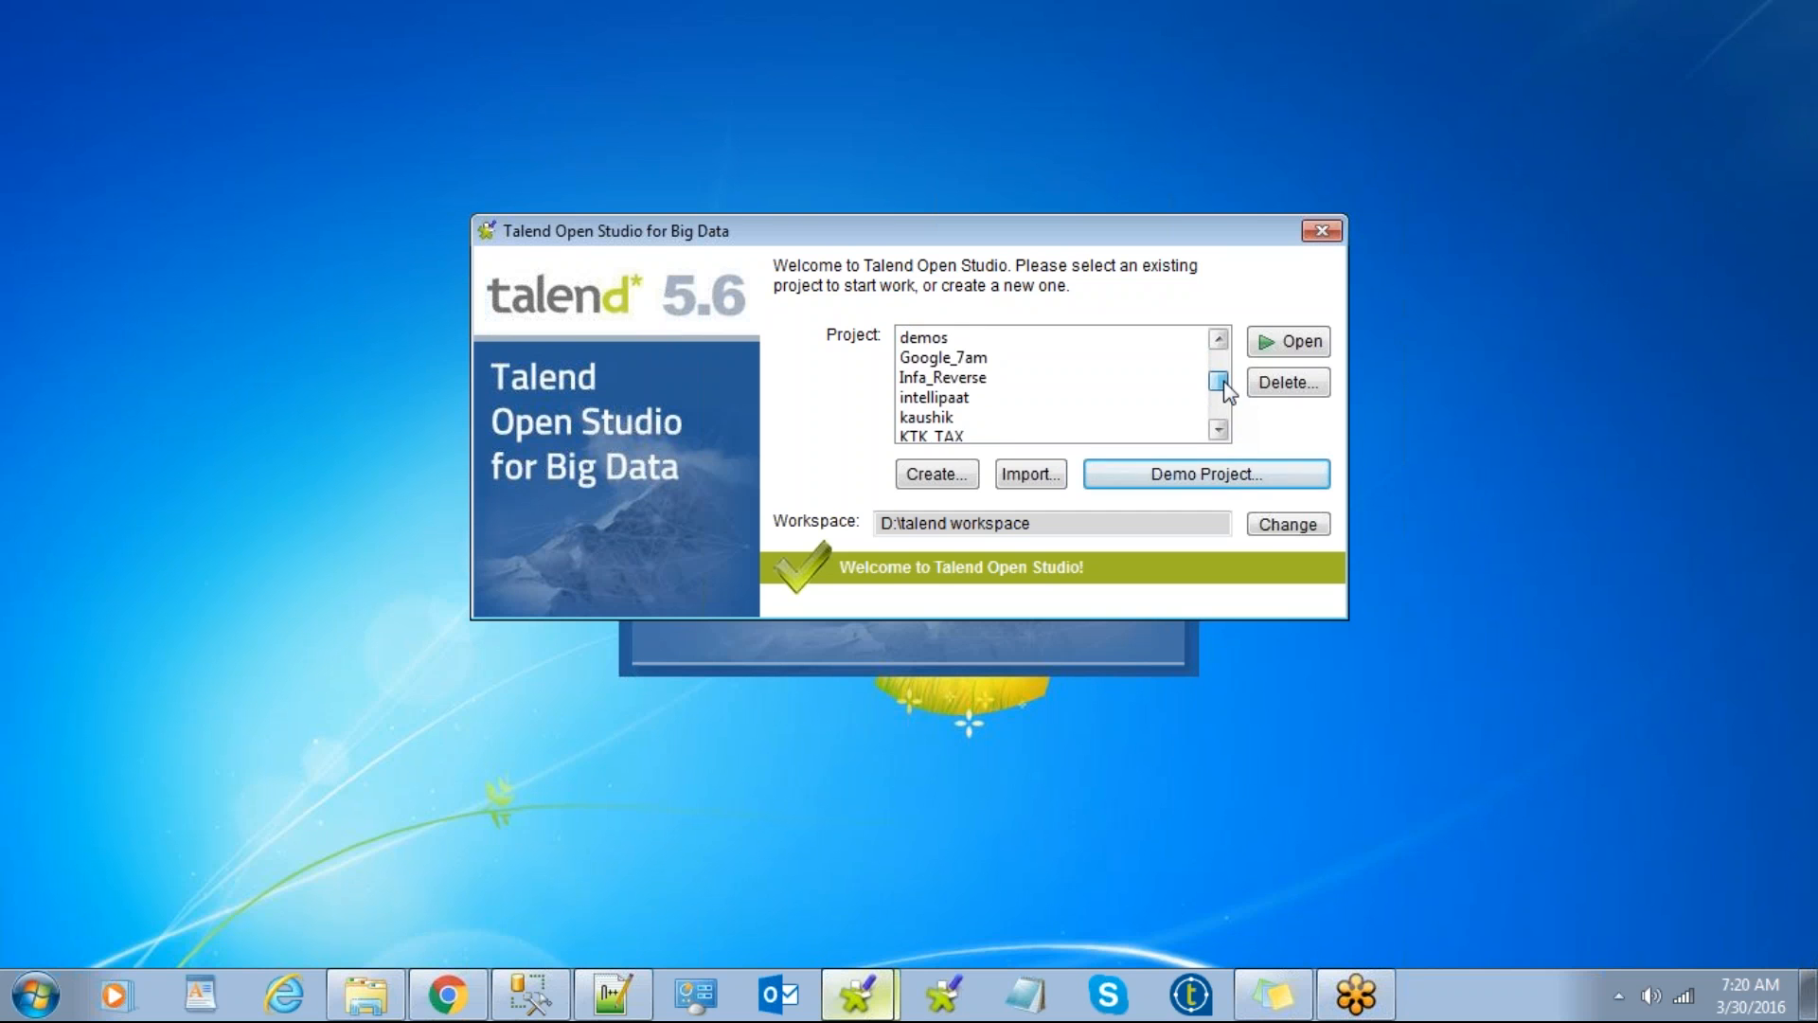
left_click(956, 339)
left_click(1296, 343)
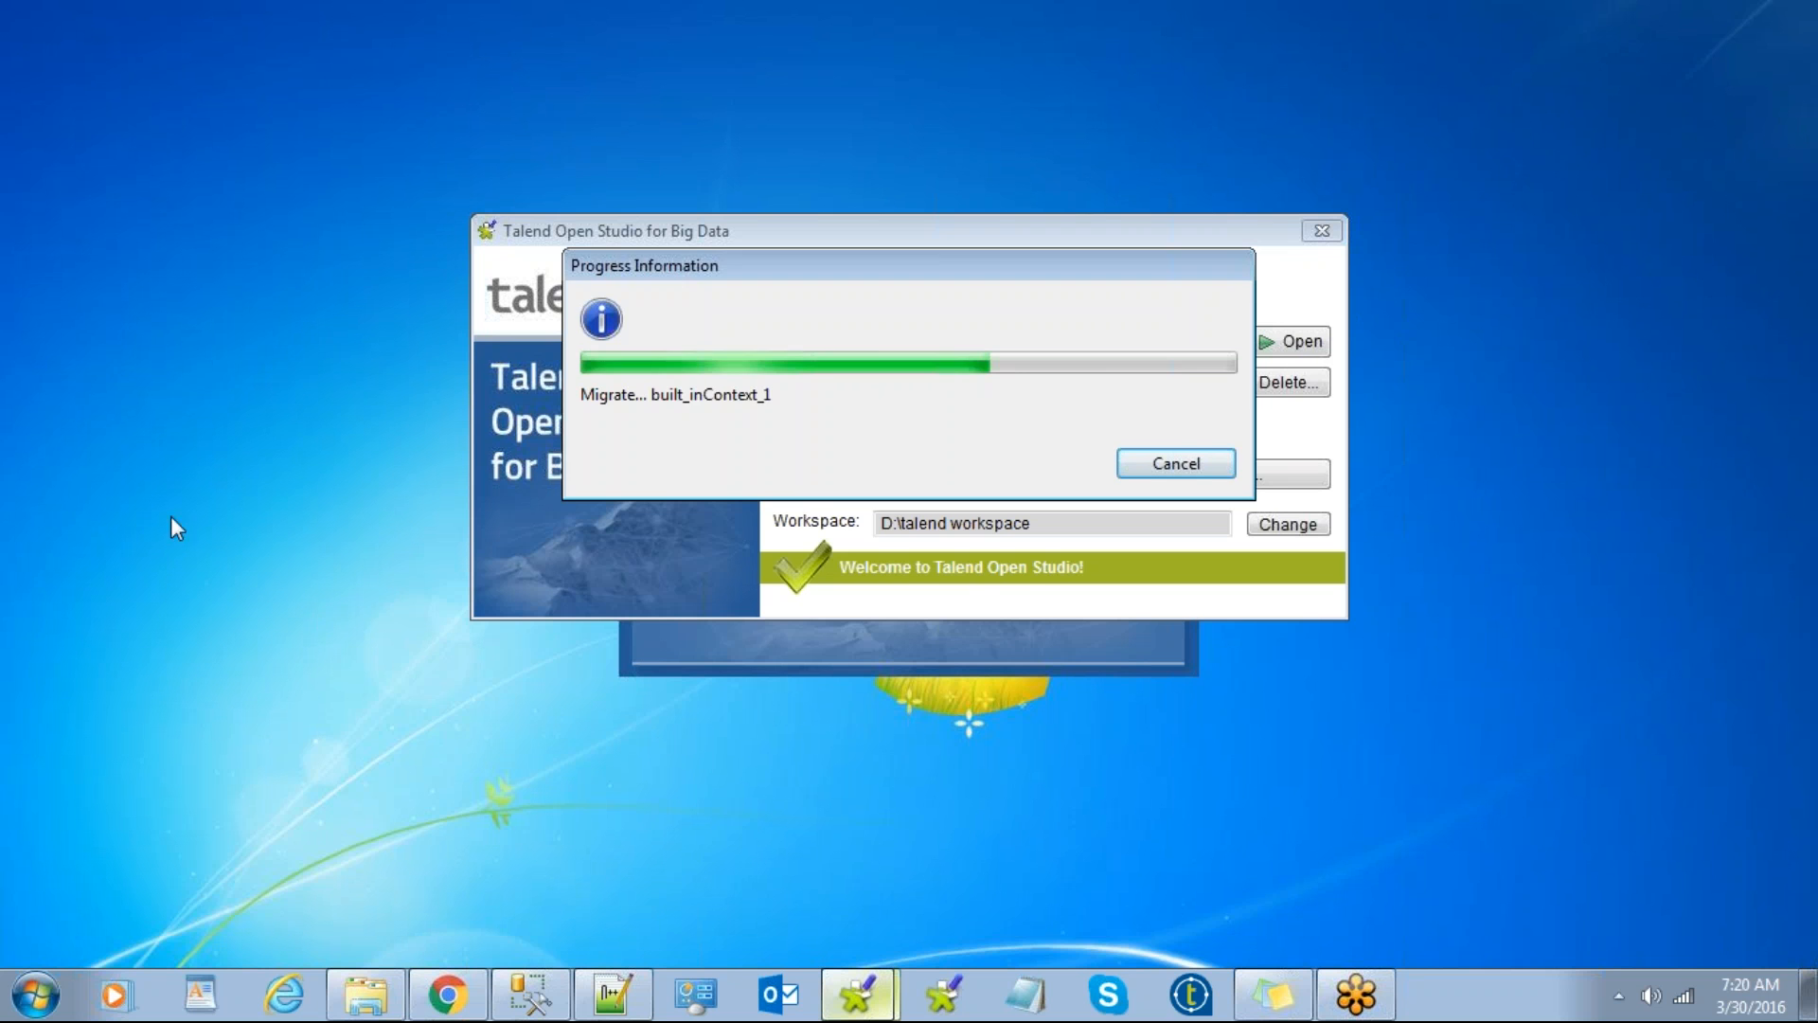
right_click(166, 379)
left_click(221, 462)
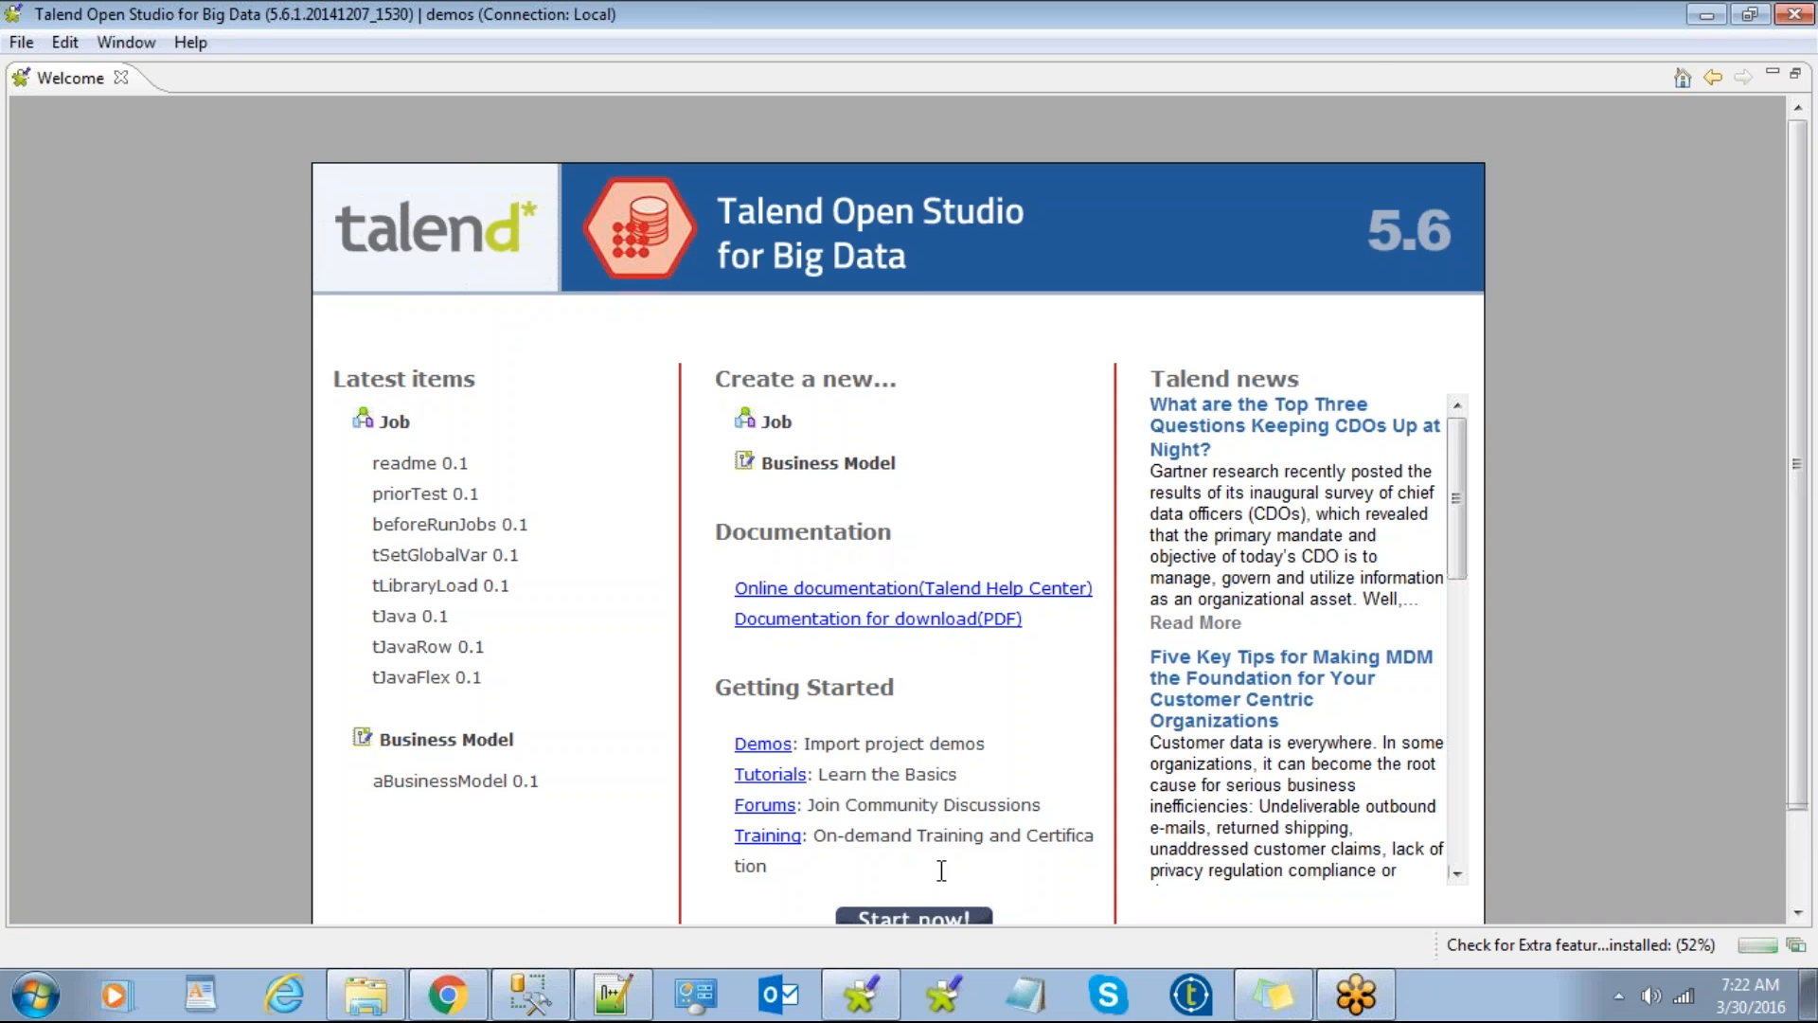
Step: Continue from the Welcome page into the demos workbench, then bring up the Start menu
left_click(909, 918)
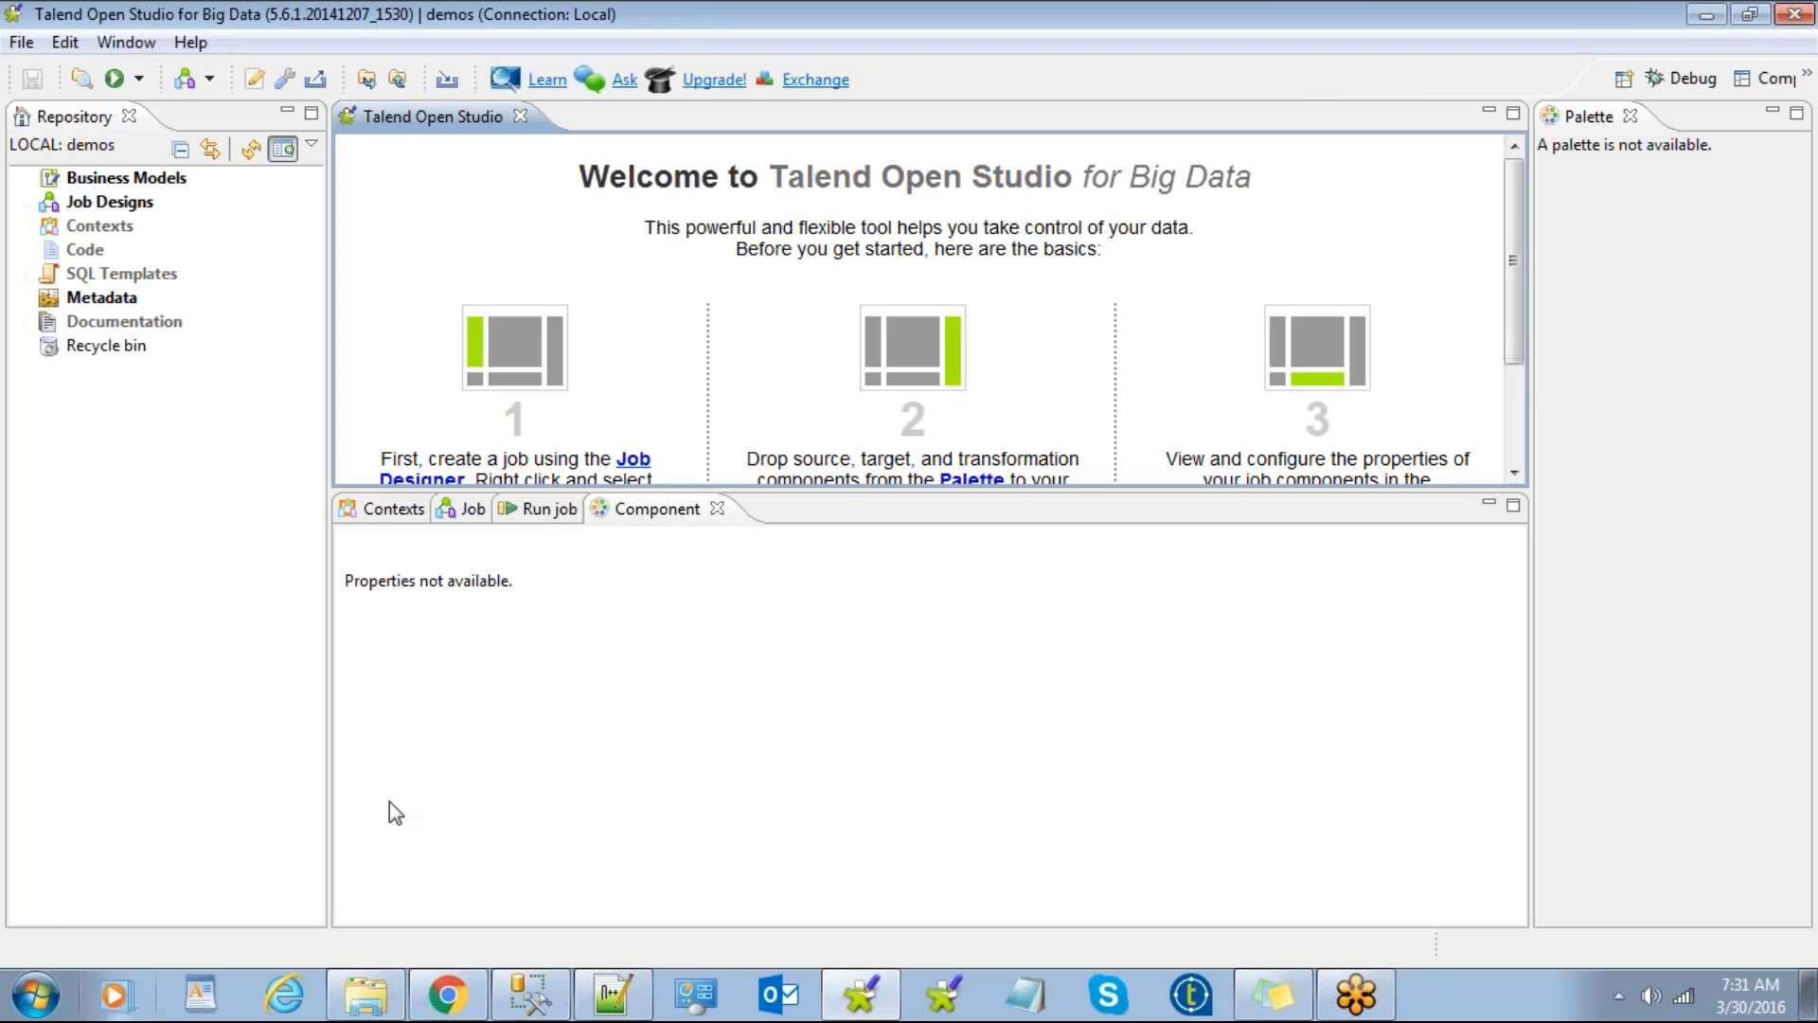
left_click(35, 994)
left_click(436, 353)
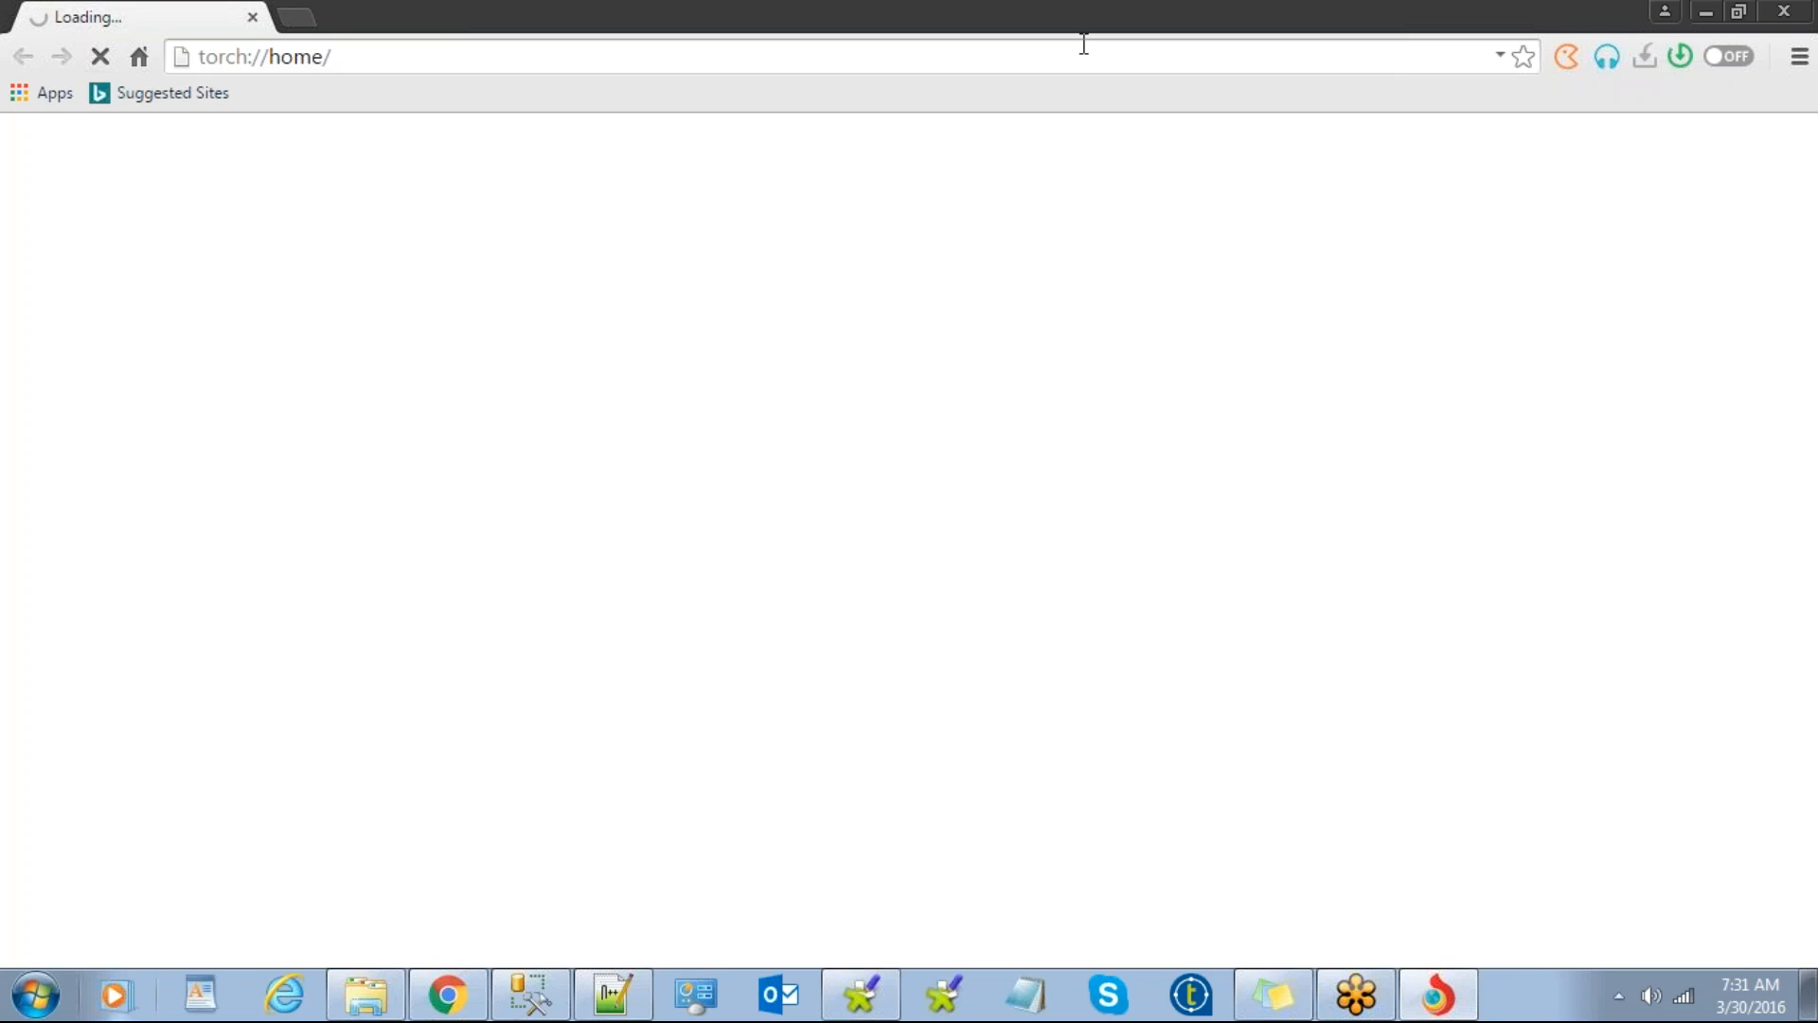
left_click(386, 66)
type("g")
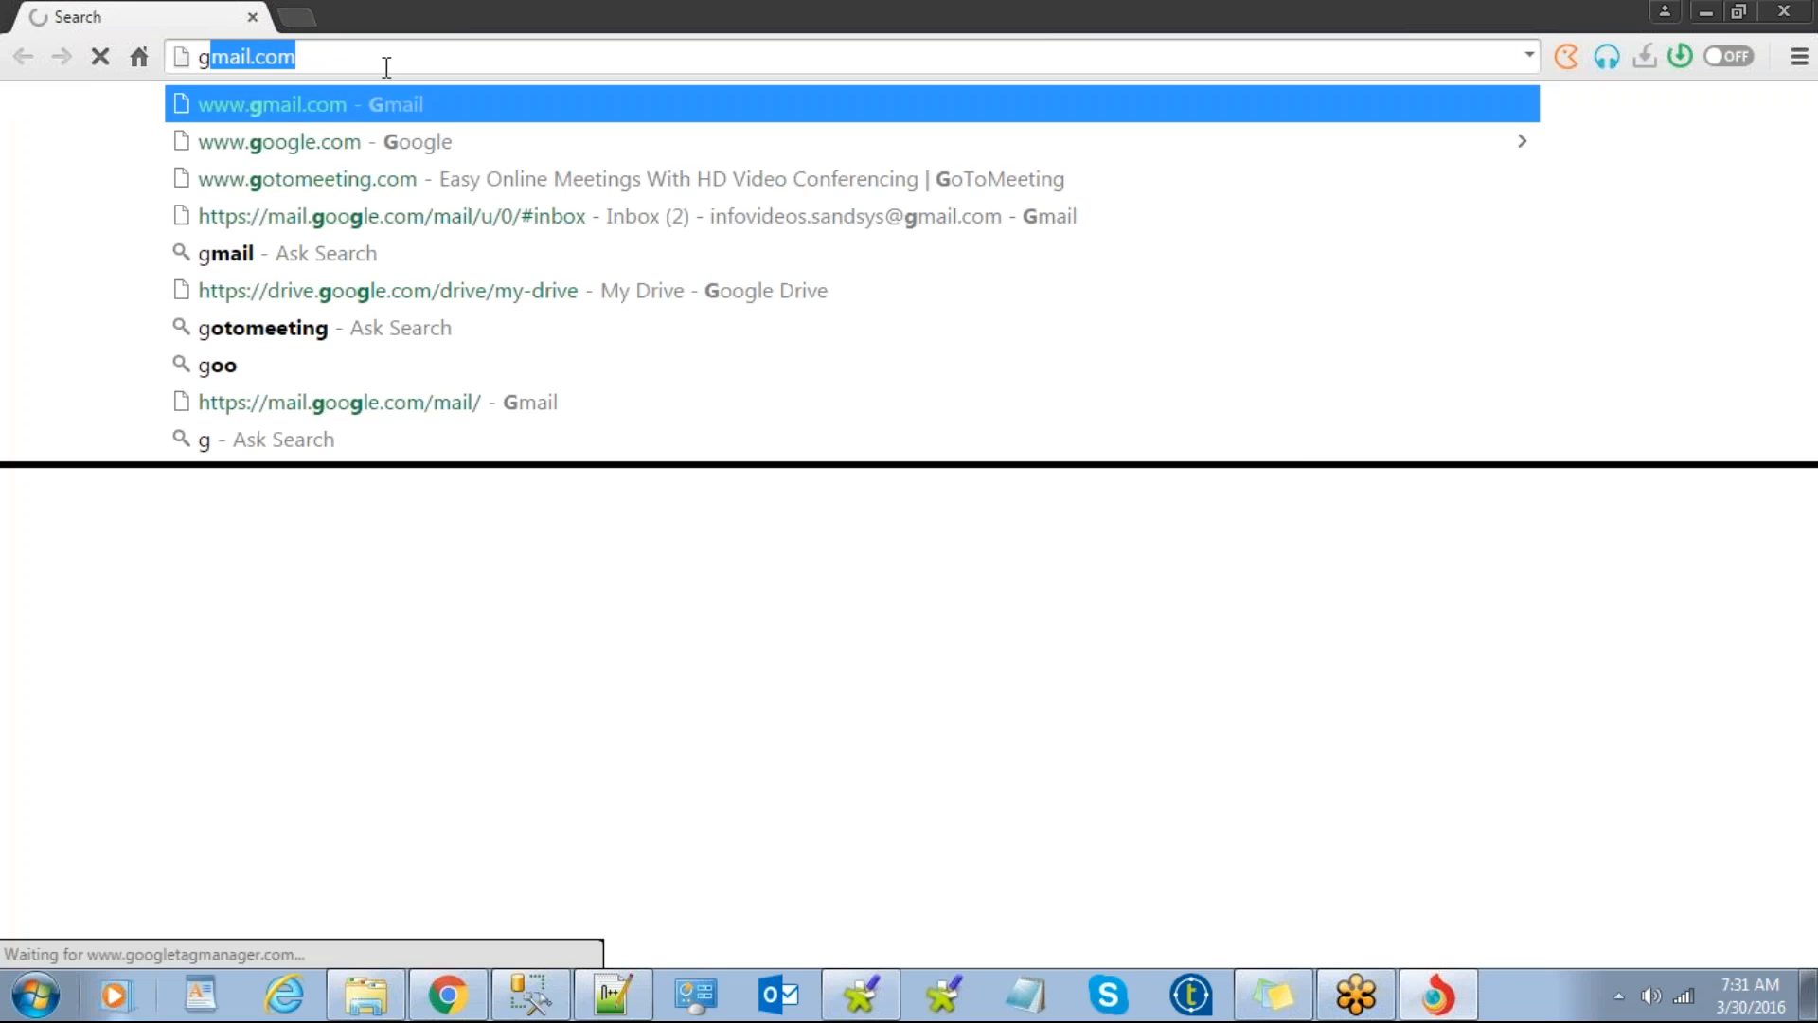
left_click(339, 146)
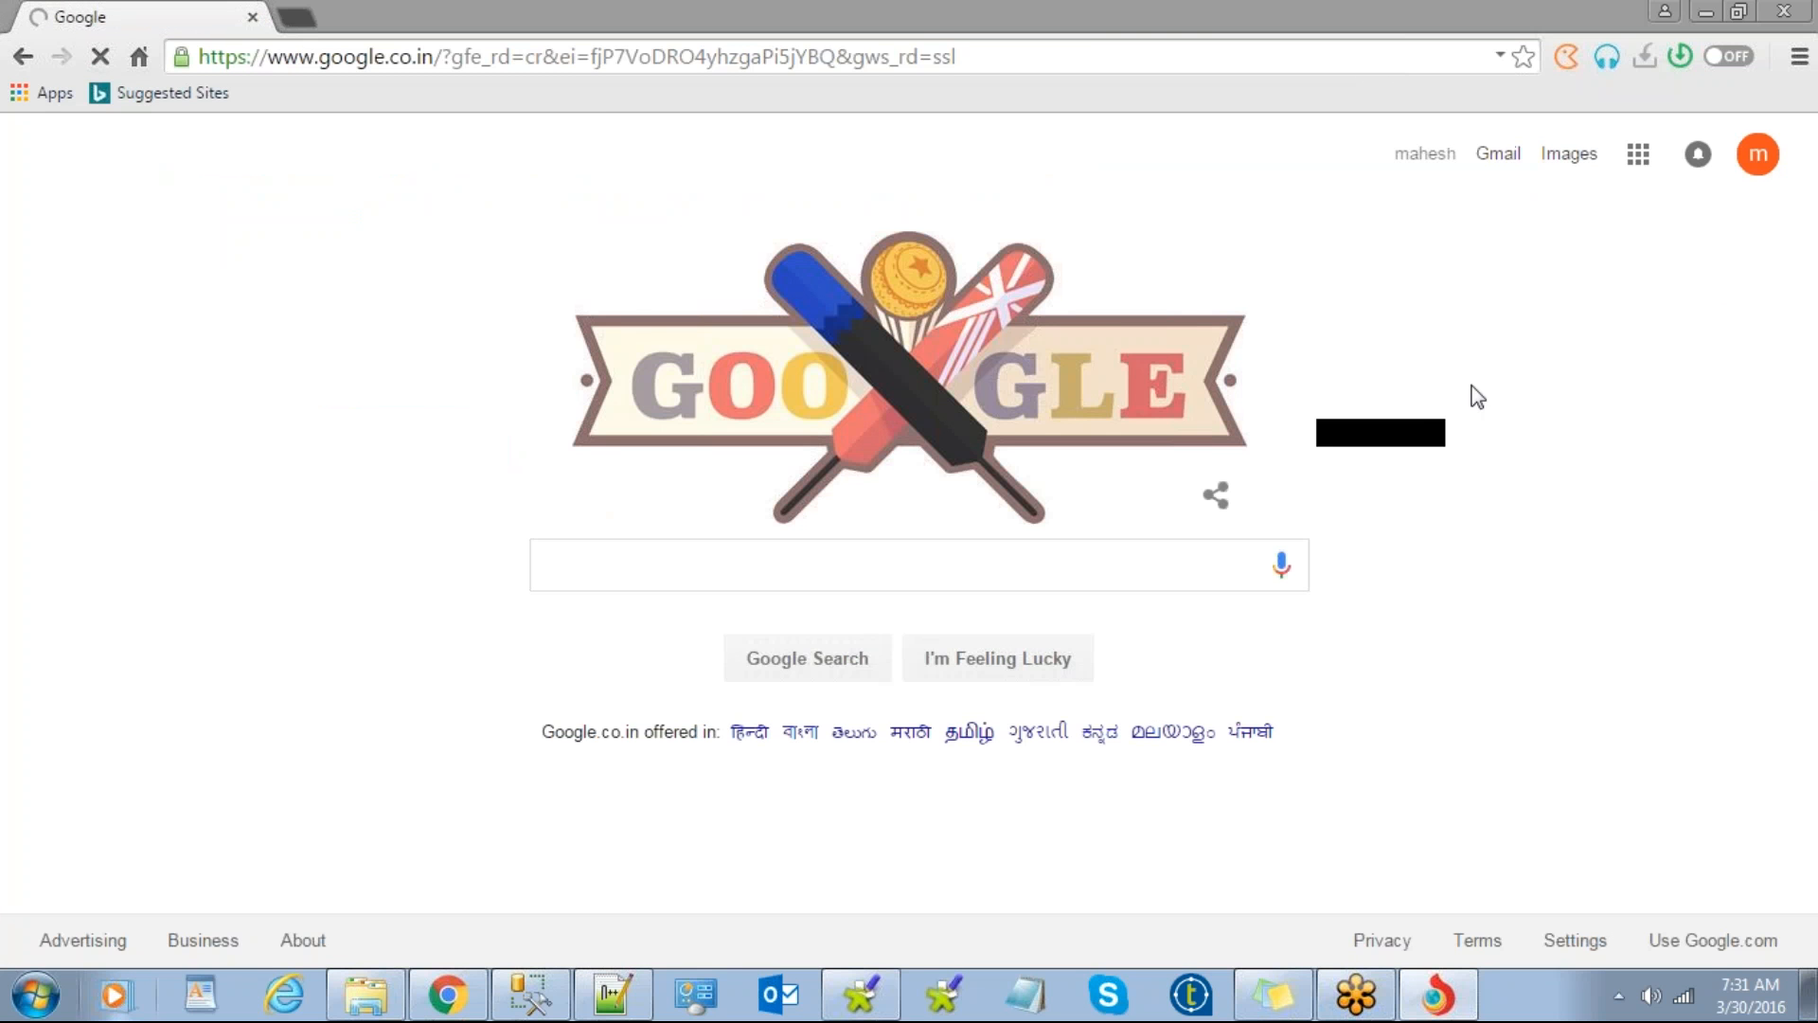
left_click(1123, 335)
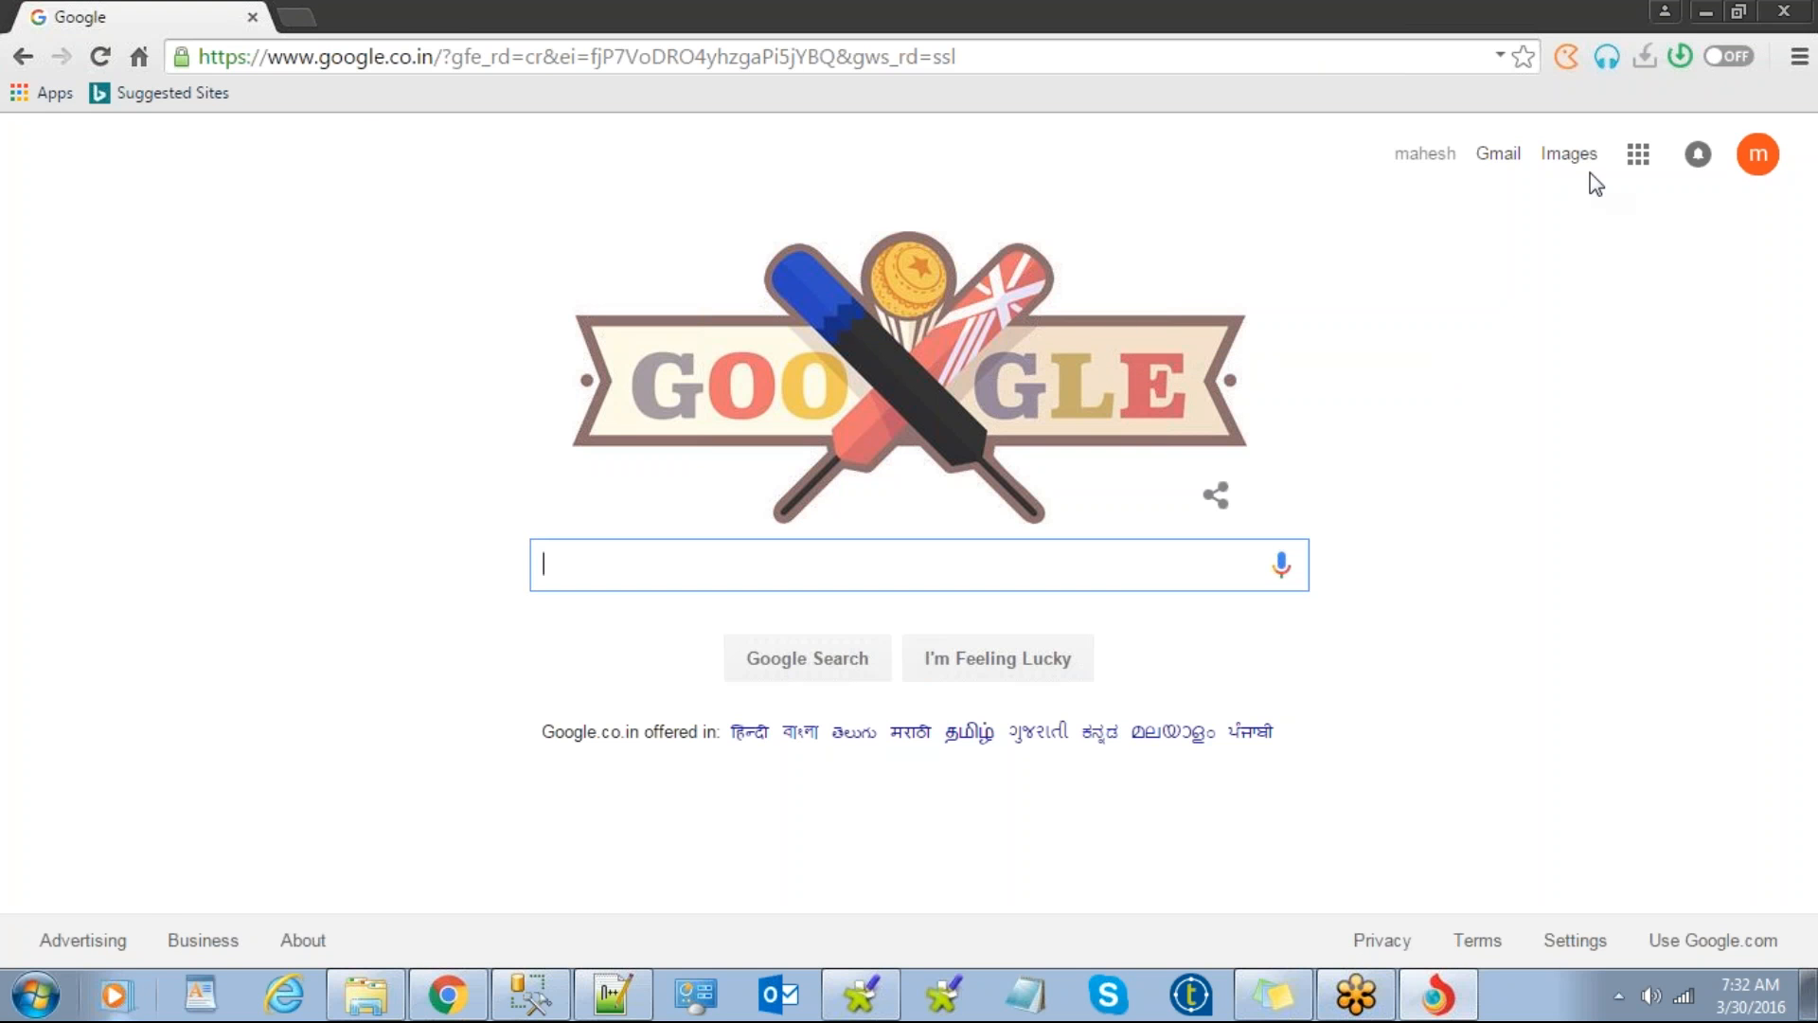
Step: Go to Google Drive from the apps grid and bring up the Talend install-guide PDF's context menu
left_click(1640, 153)
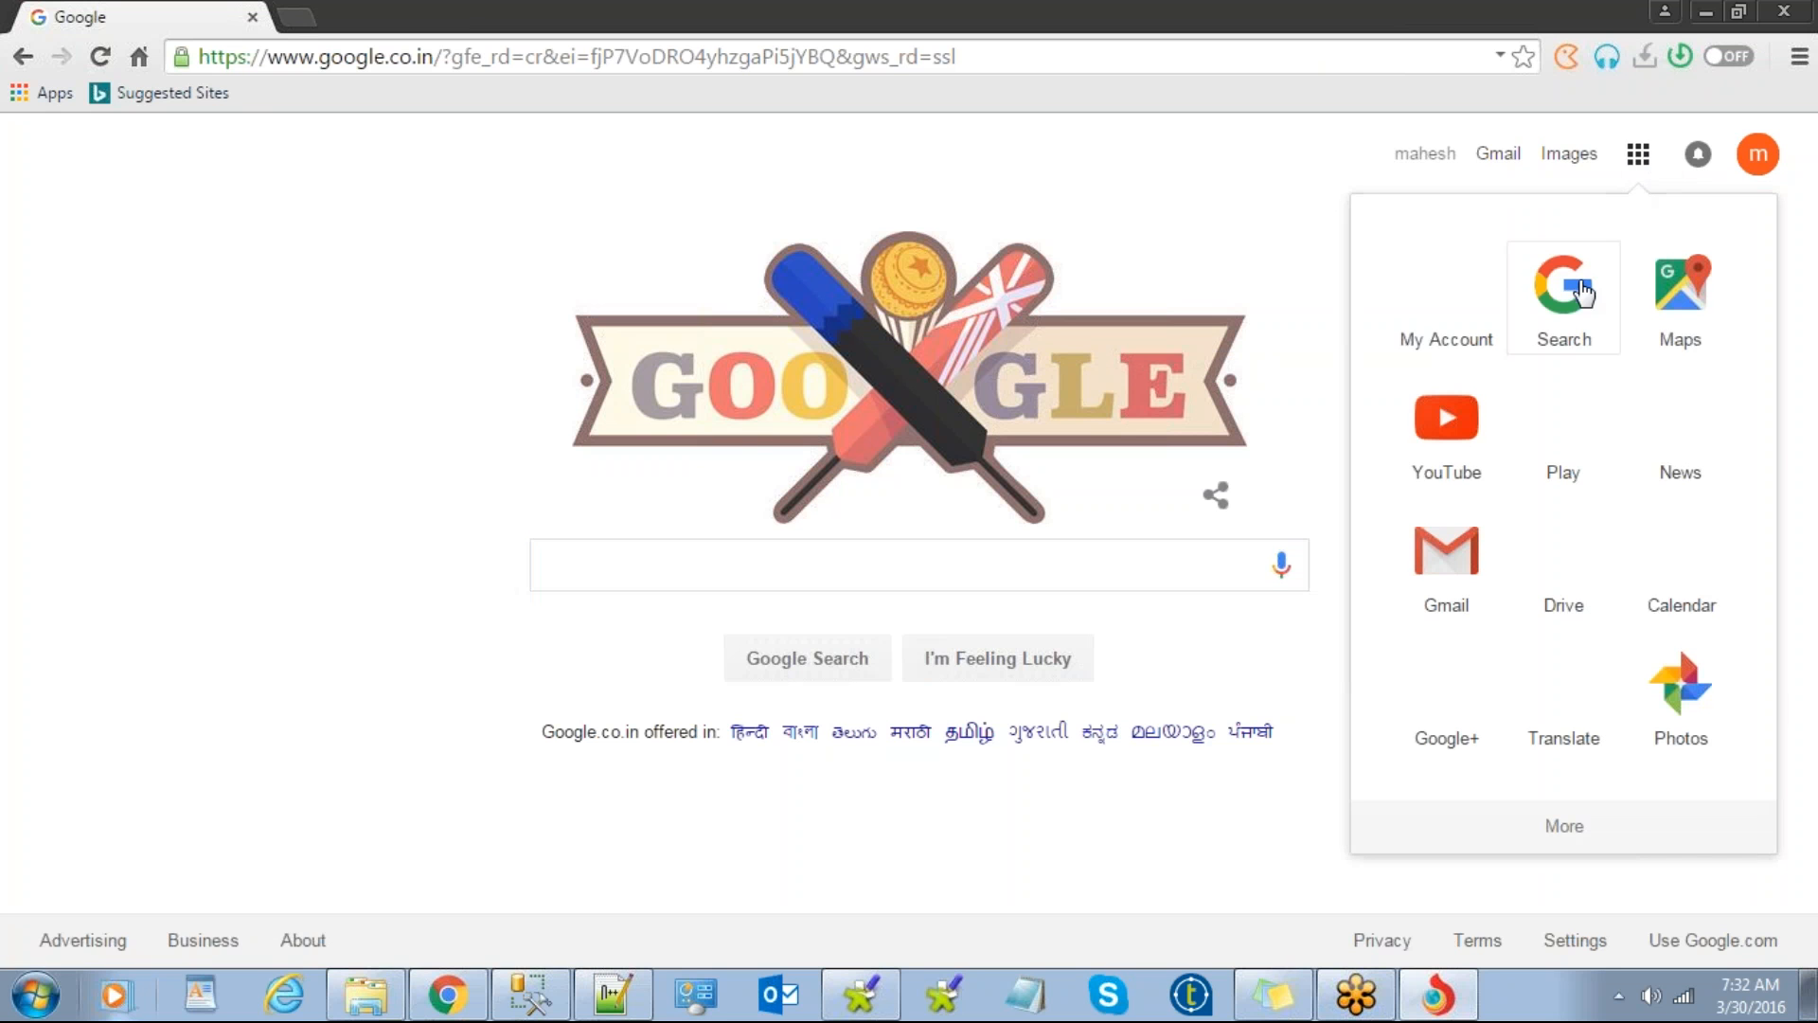
left_click(1553, 542)
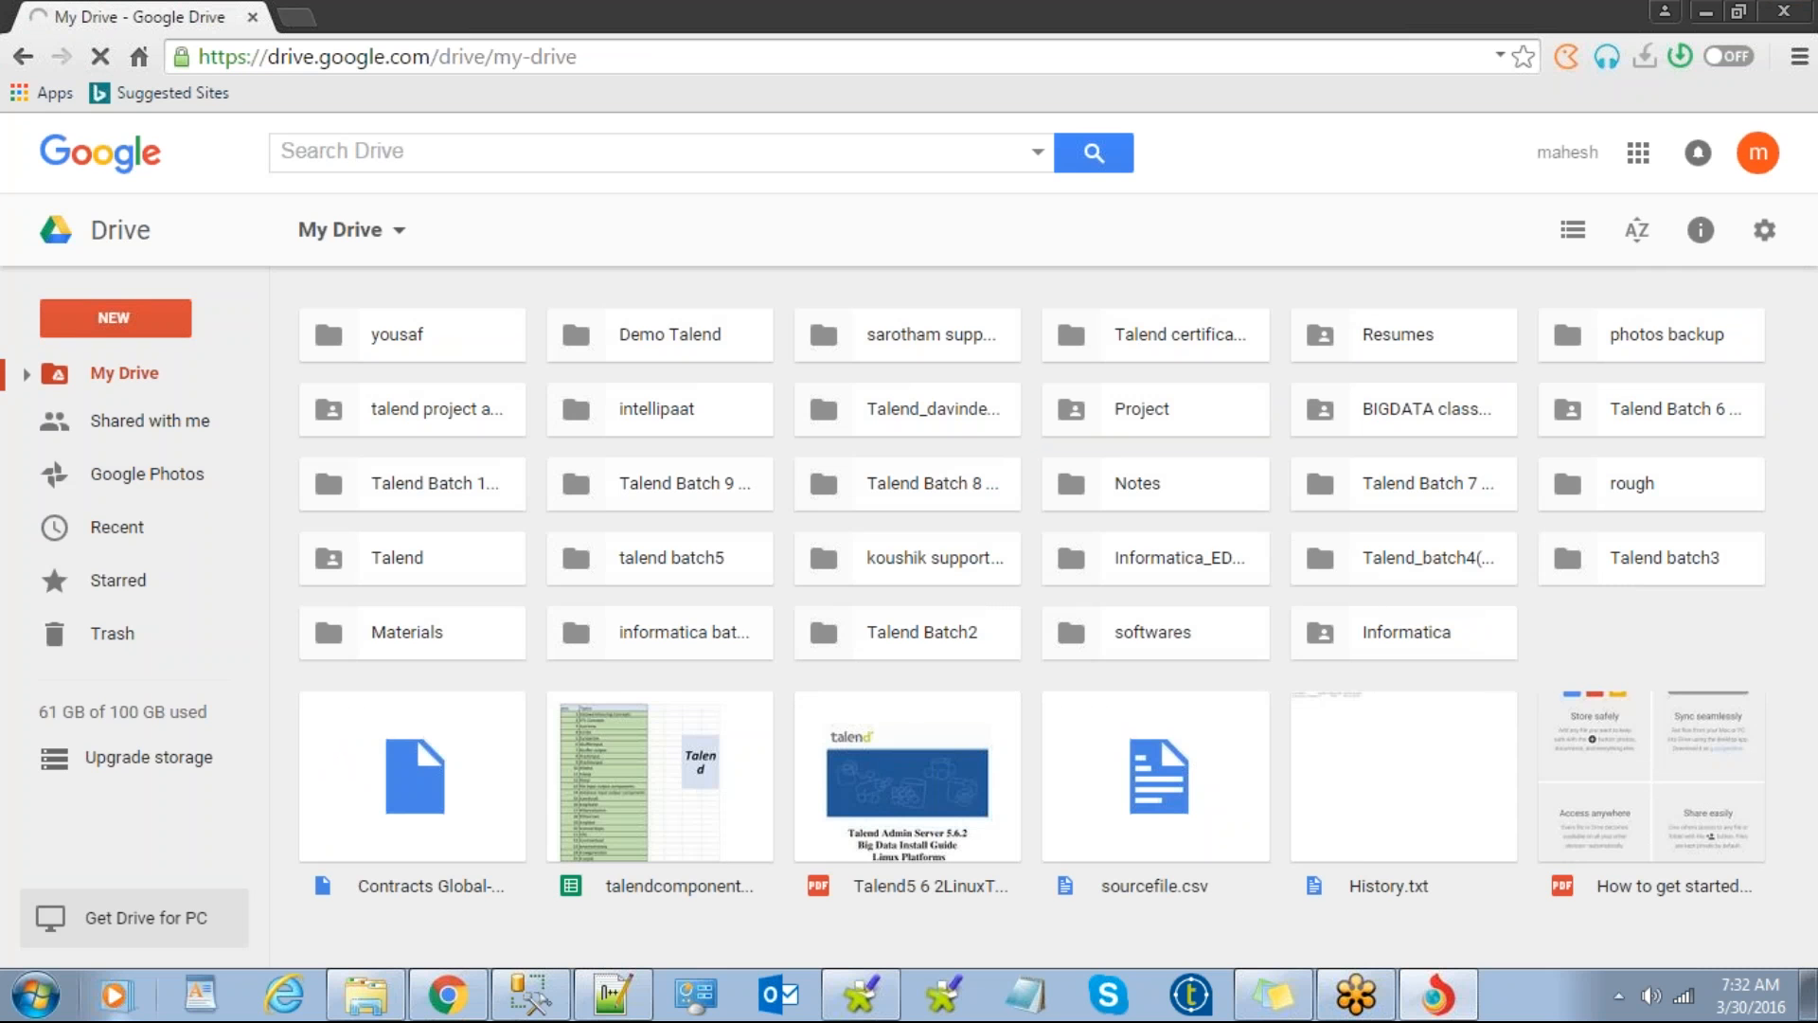
left_click(911, 763)
right_click(904, 757)
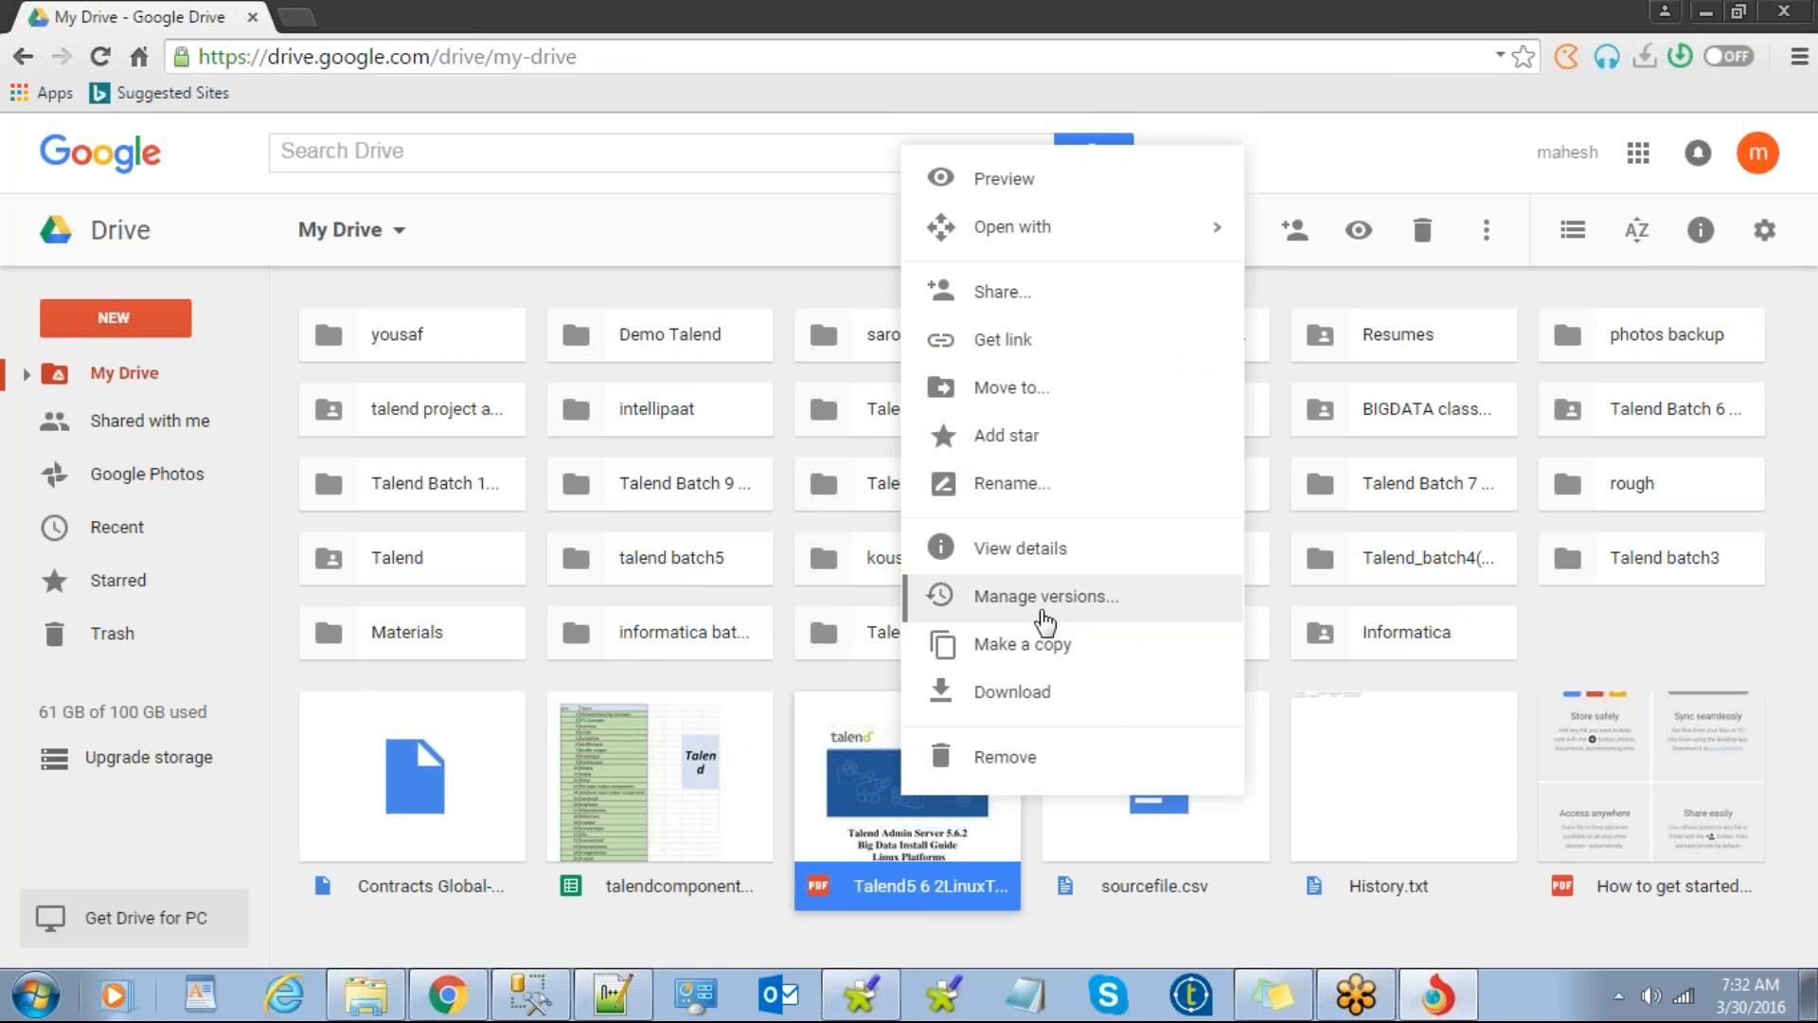
Step: Open sharing for the Talend PDF and add the first recipient from the contact suggestions
key("Escape")
key("Return")
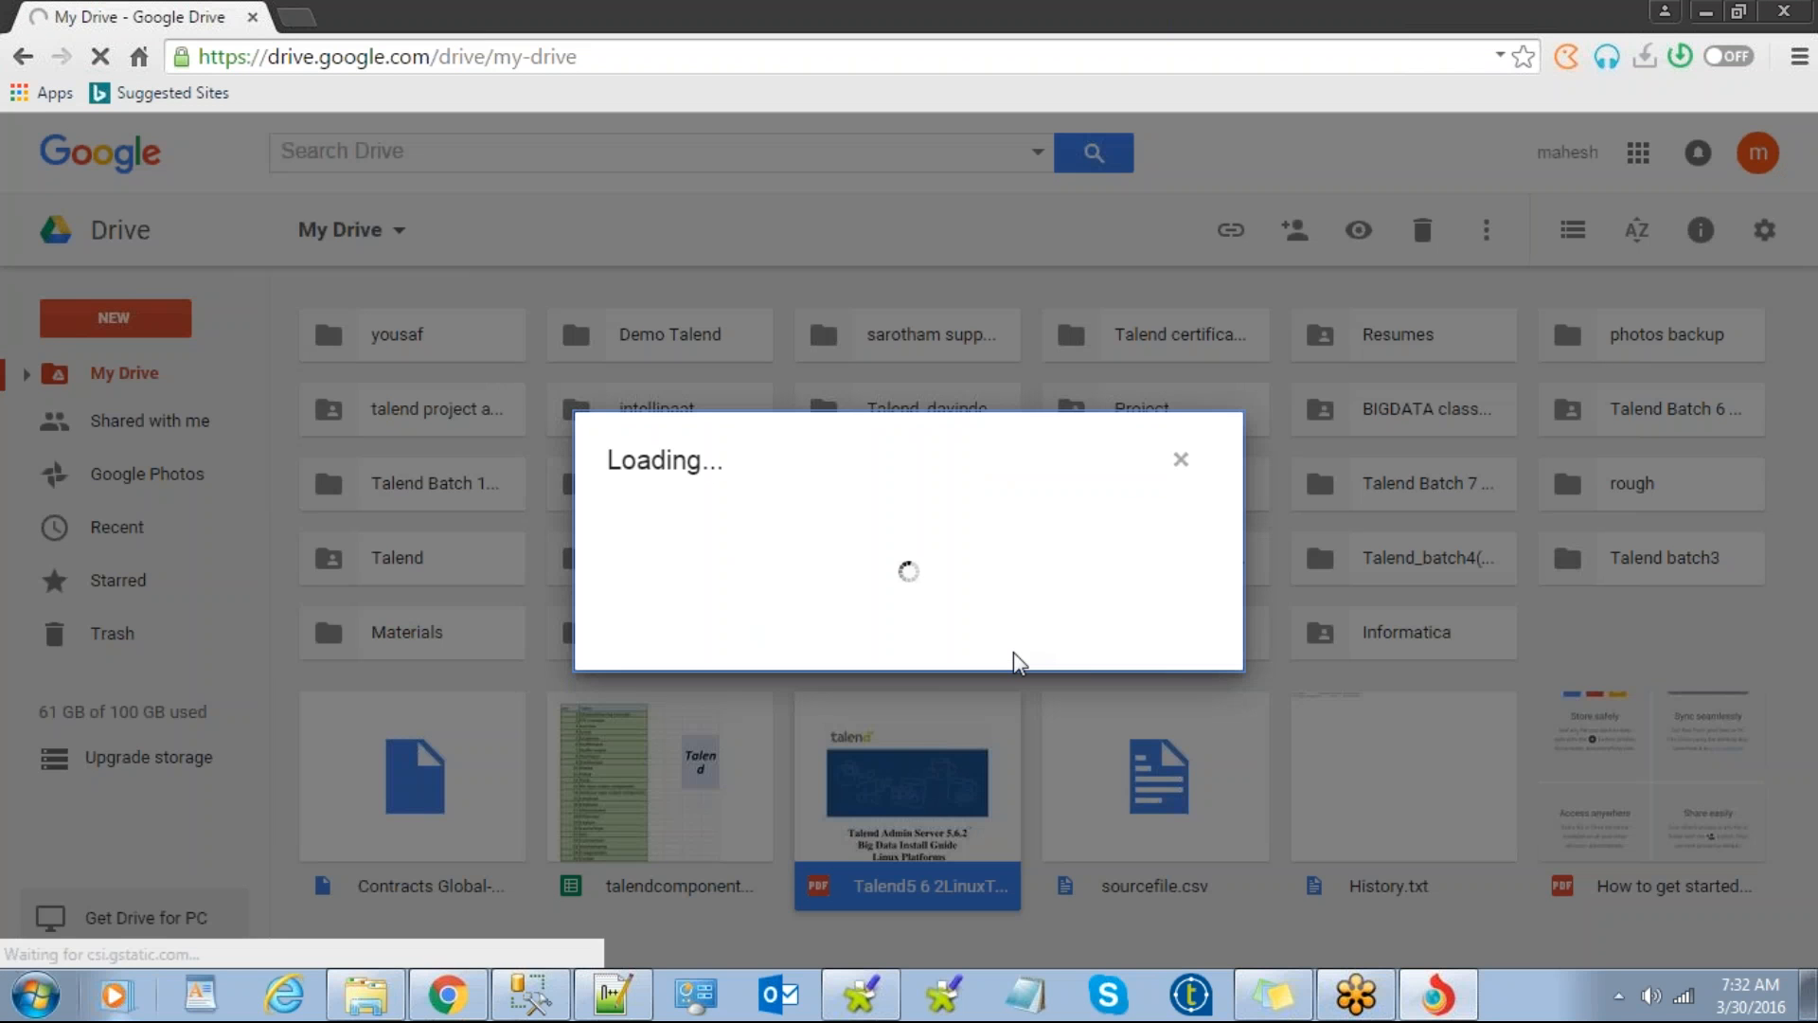
type("r")
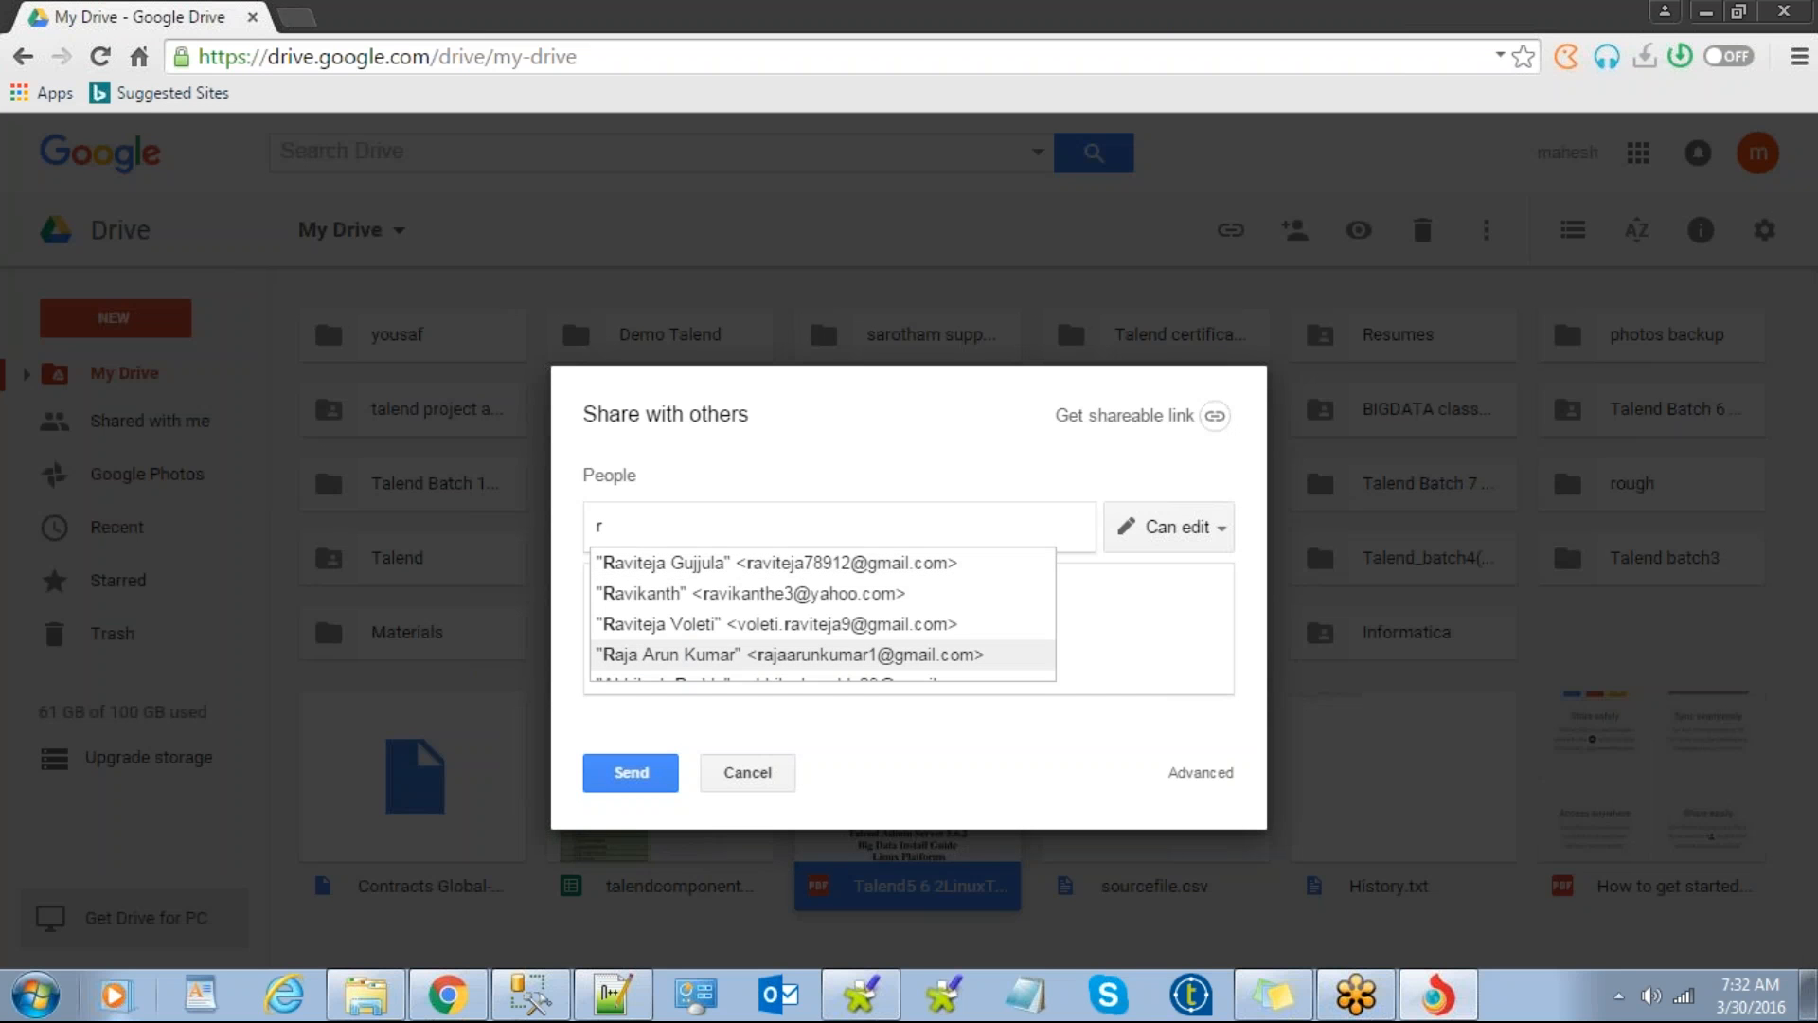
key("BackSpace")
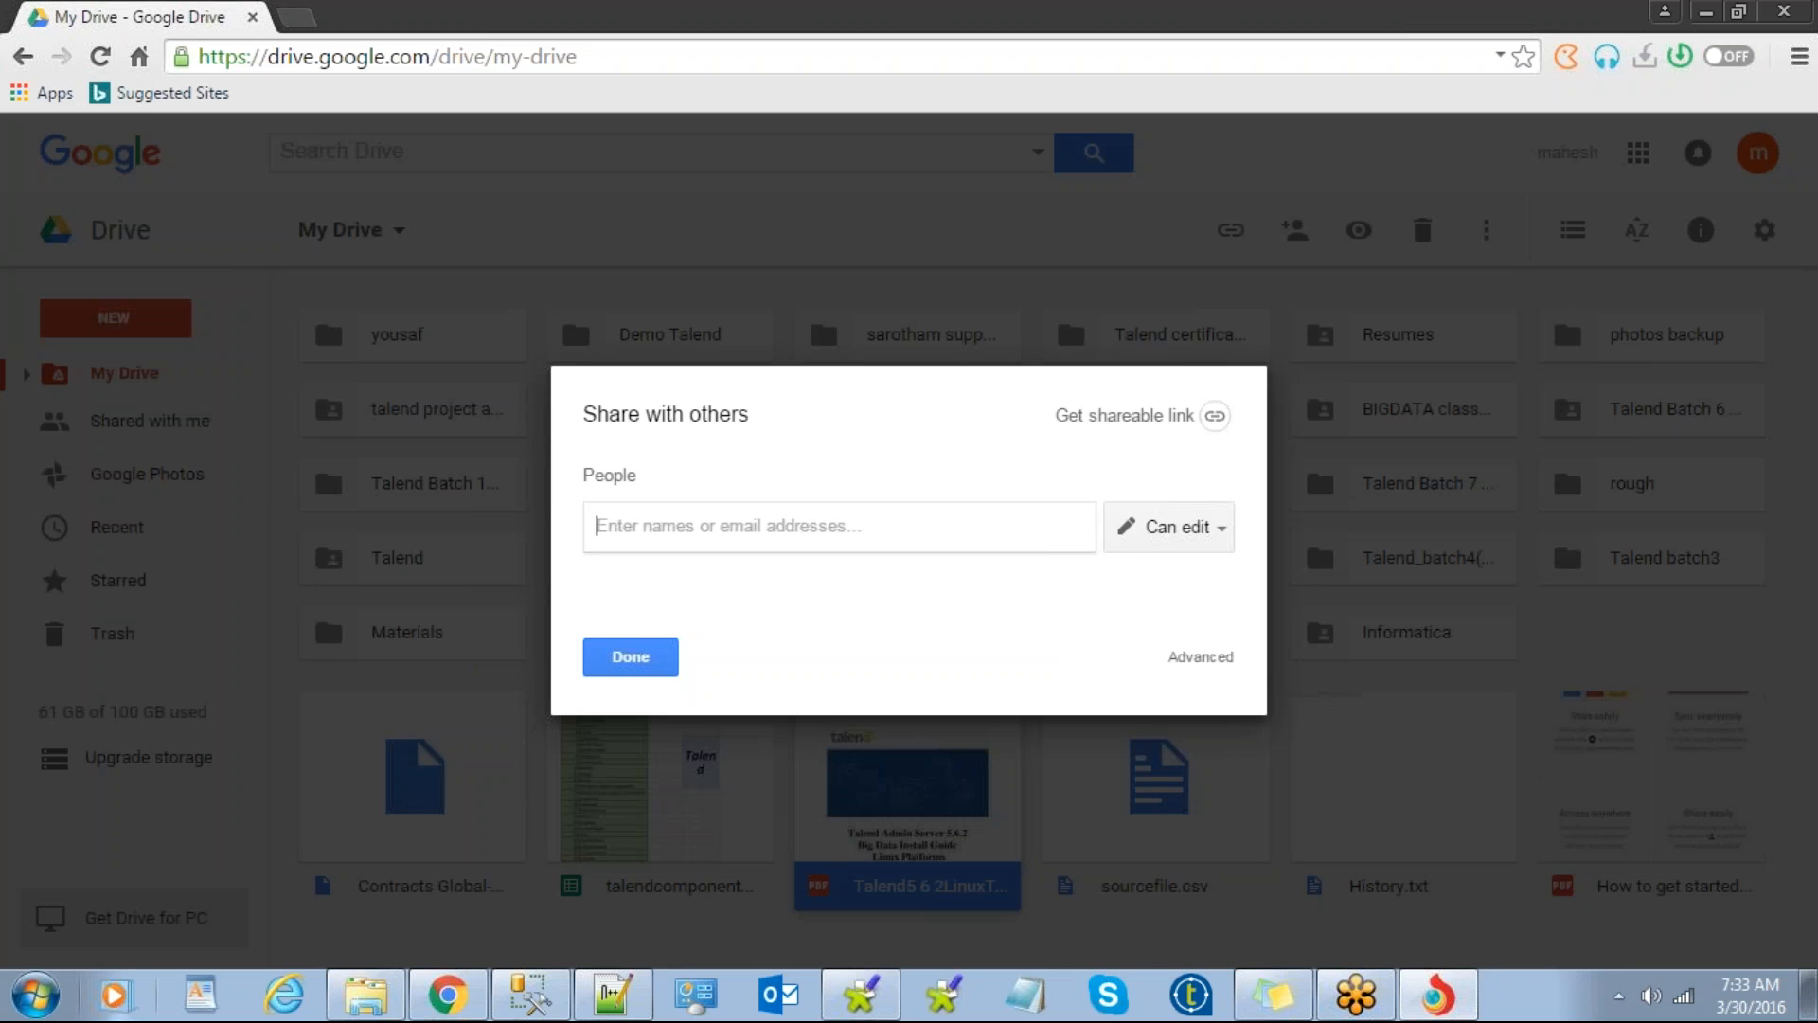
type("raj")
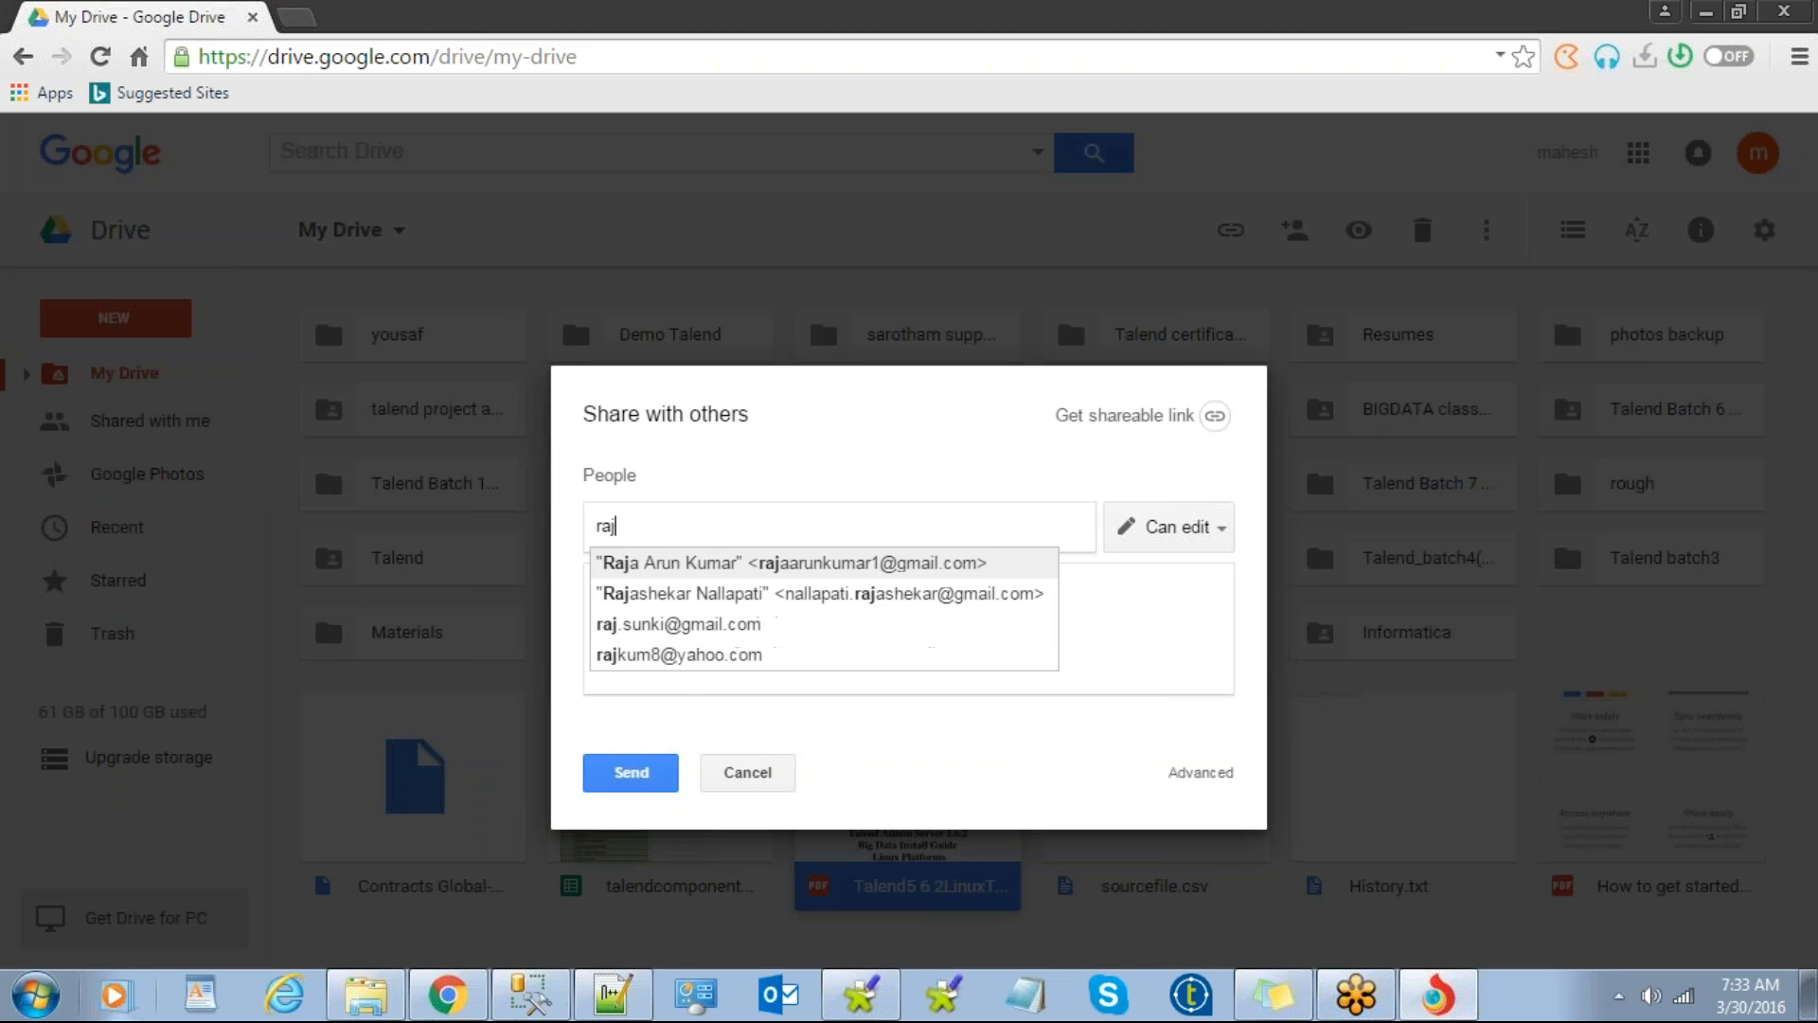
key("Down")
key("Down")
key("Down")
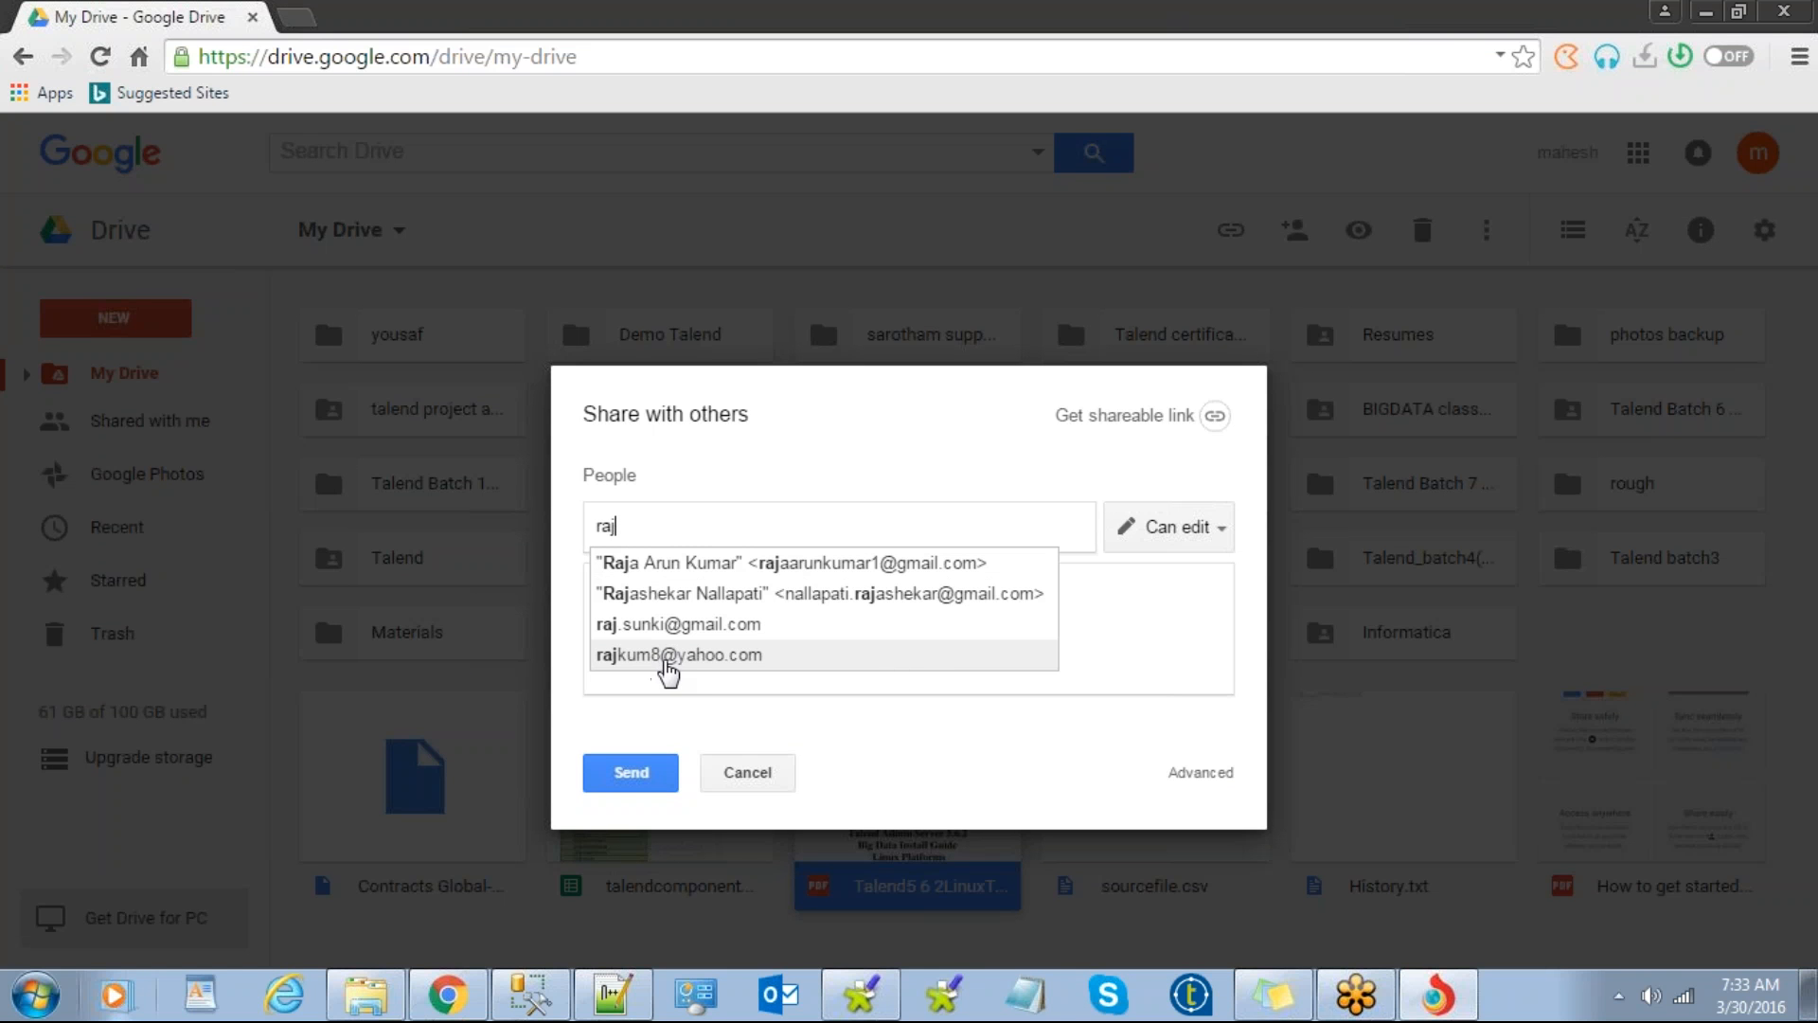
left_click(668, 656)
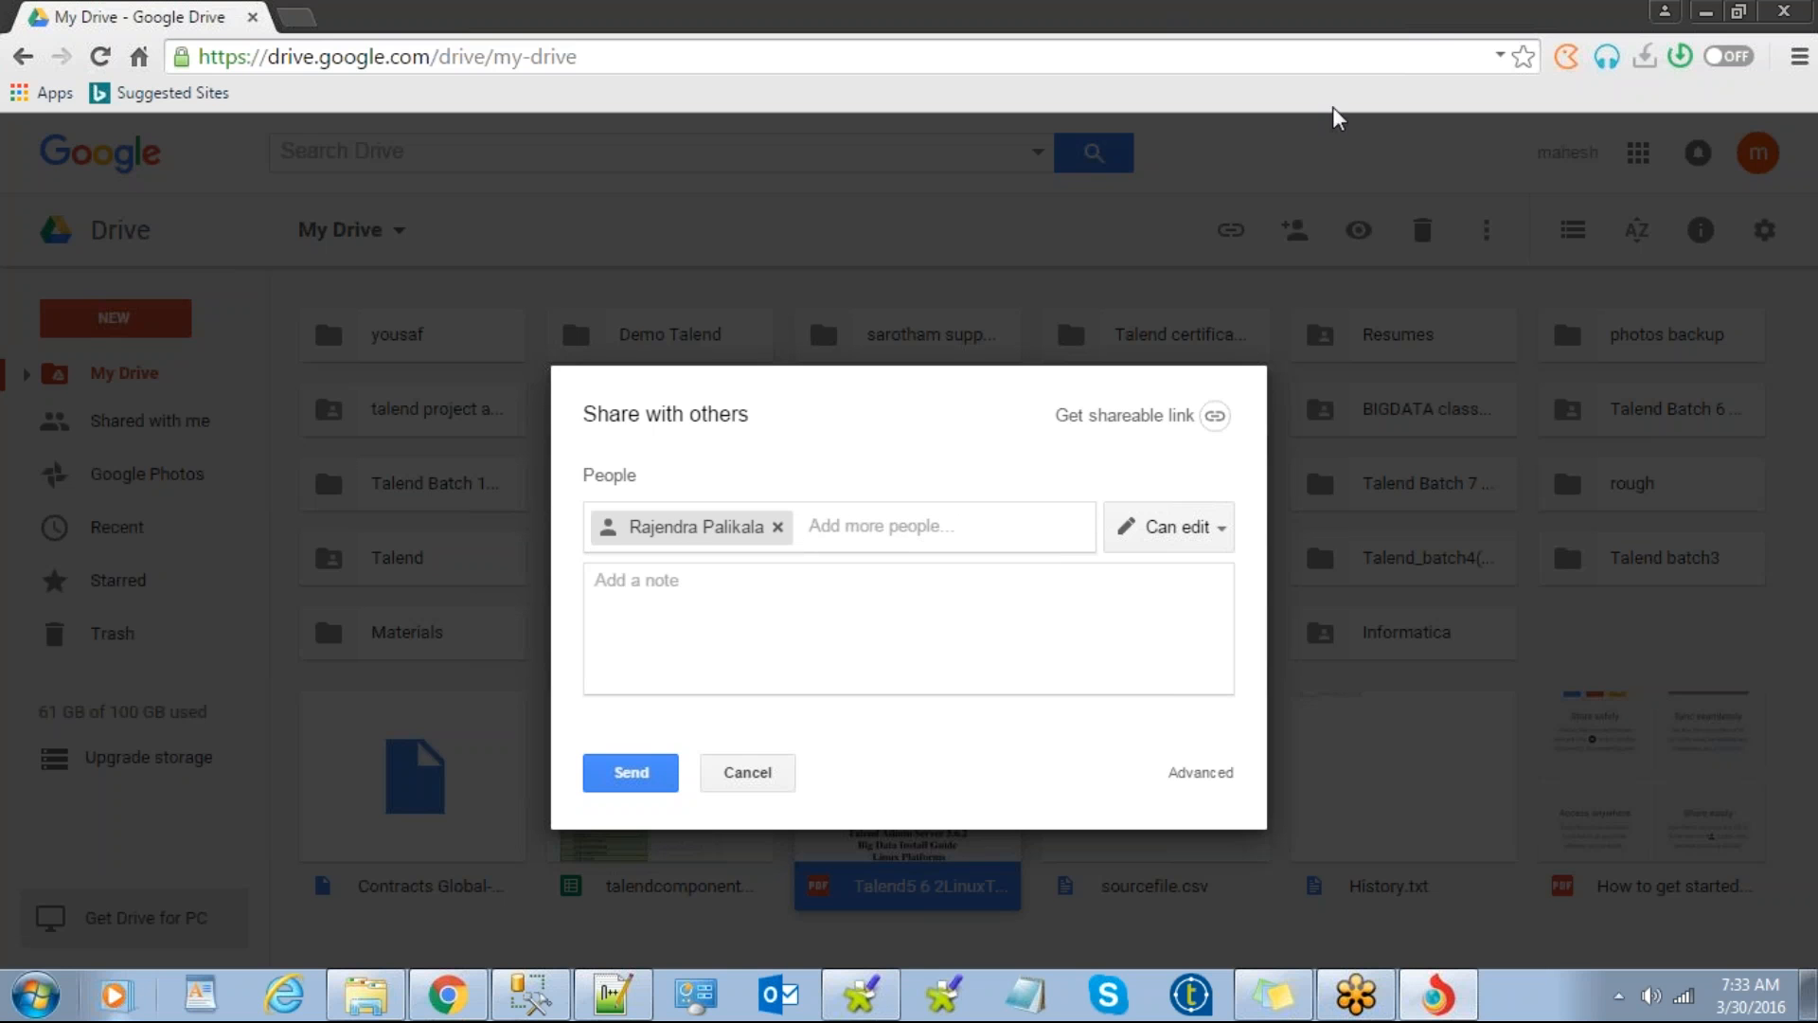
Step: Paste the second recipient's address, send the invitation and confirm inviting a non-Google address
left_click(1437, 27)
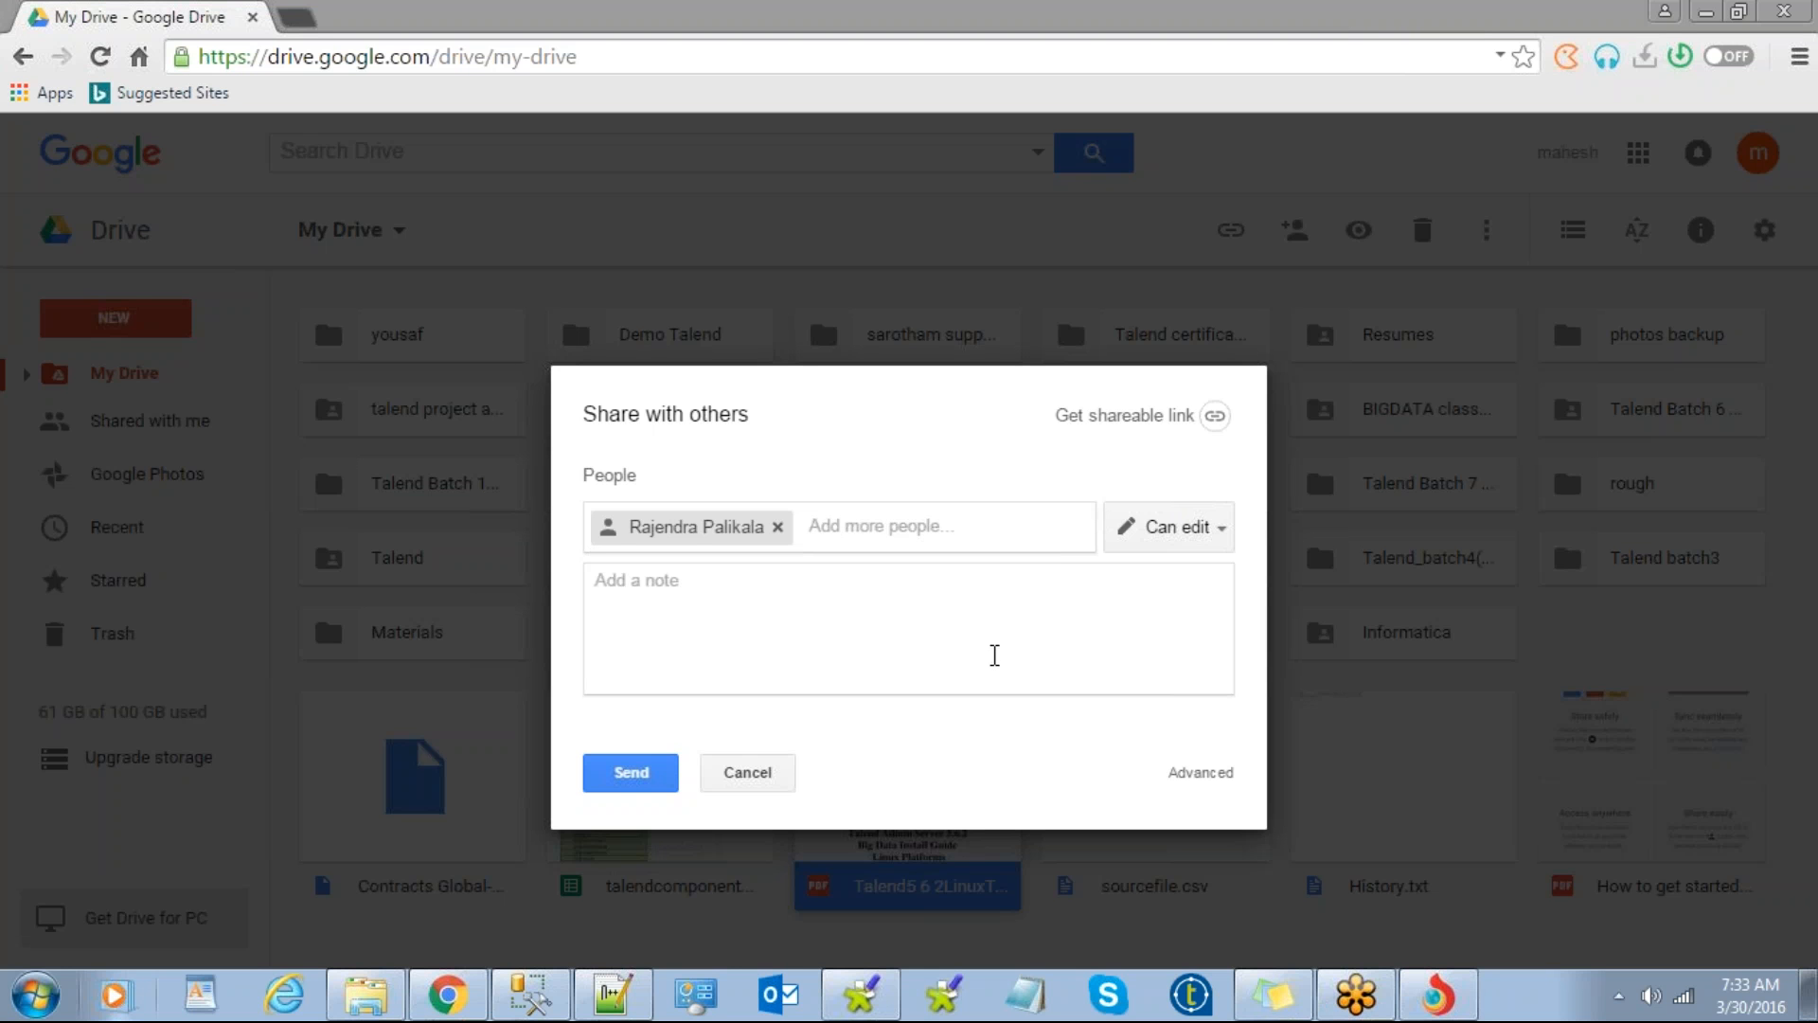
left_click(887, 532)
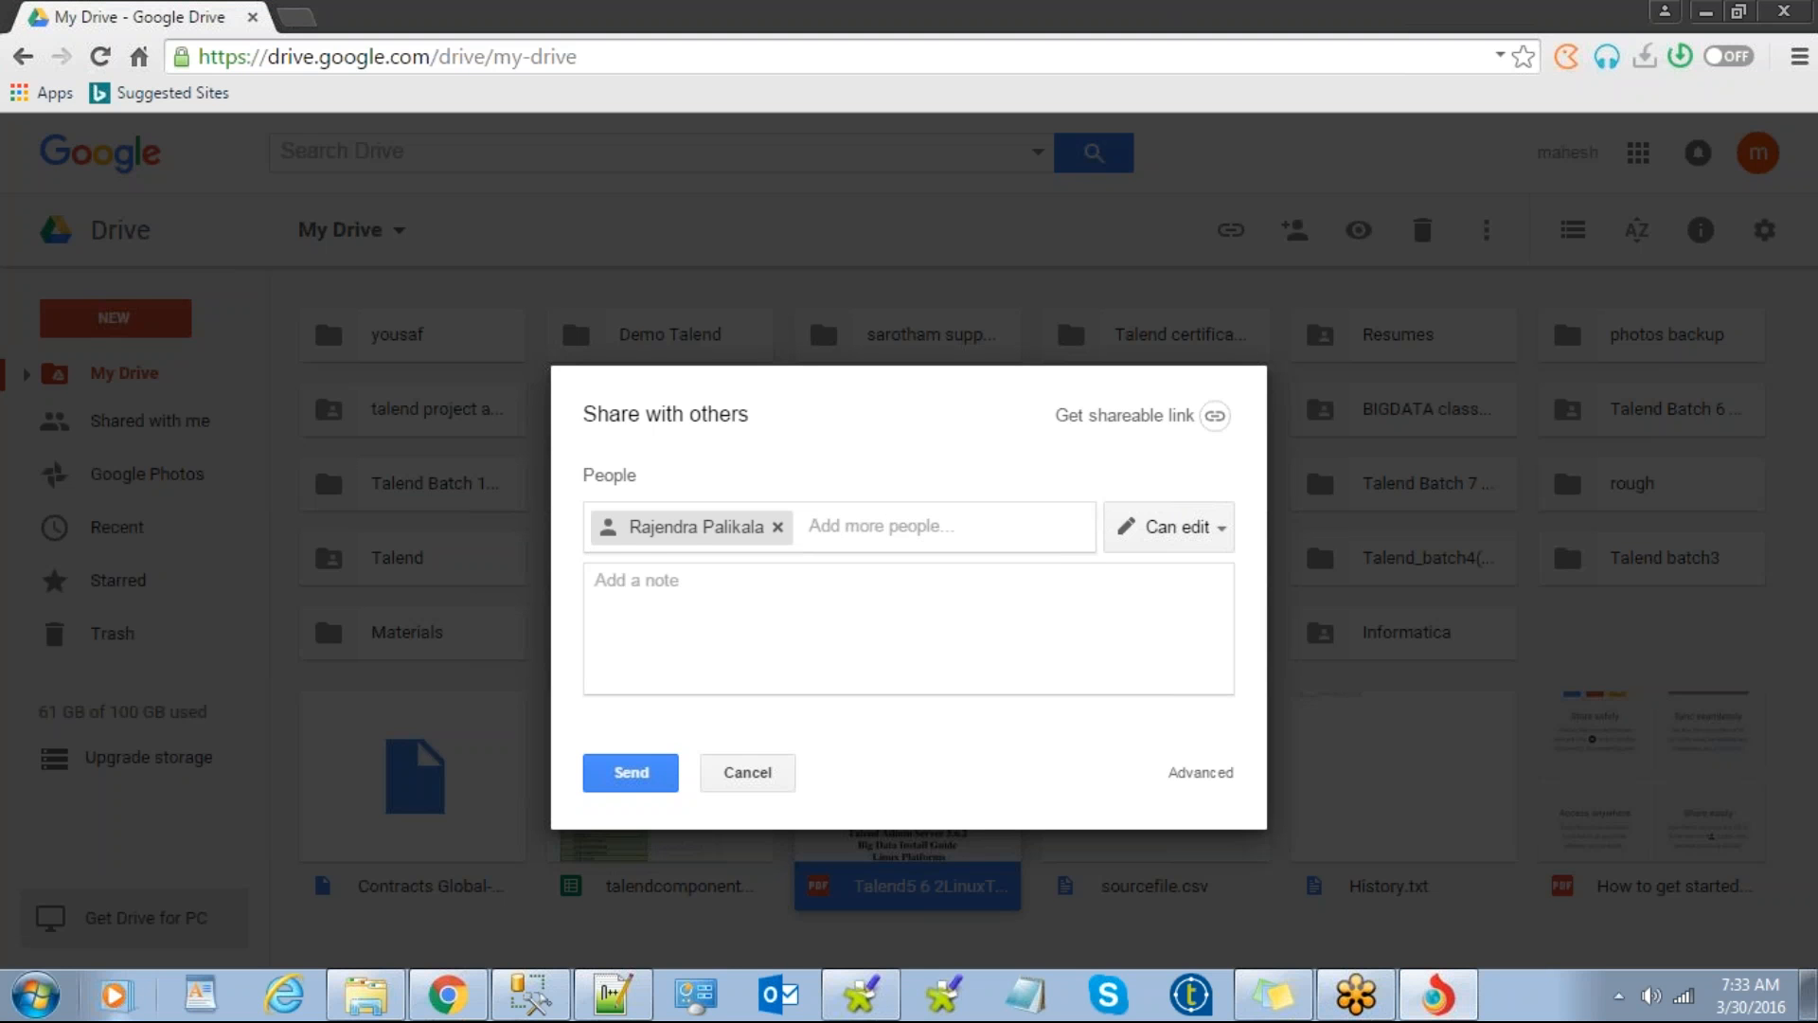
key("ctrl+v")
left_click(630, 814)
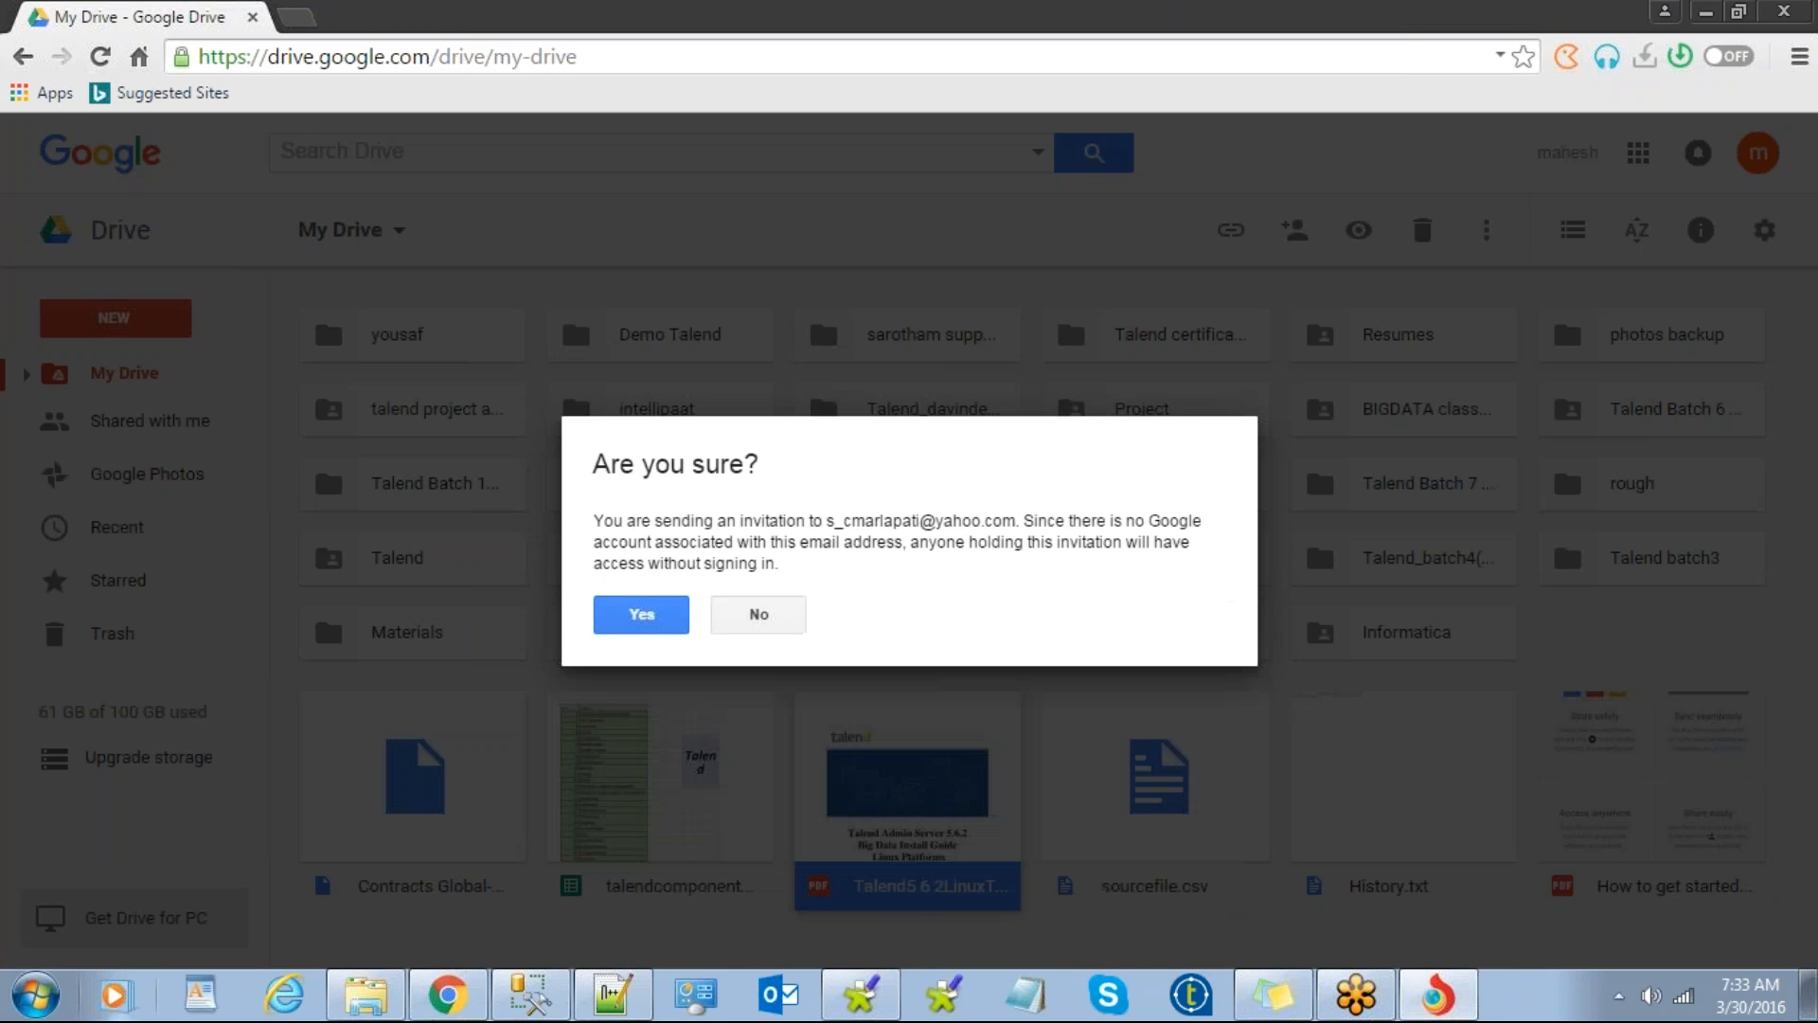
left_click(655, 626)
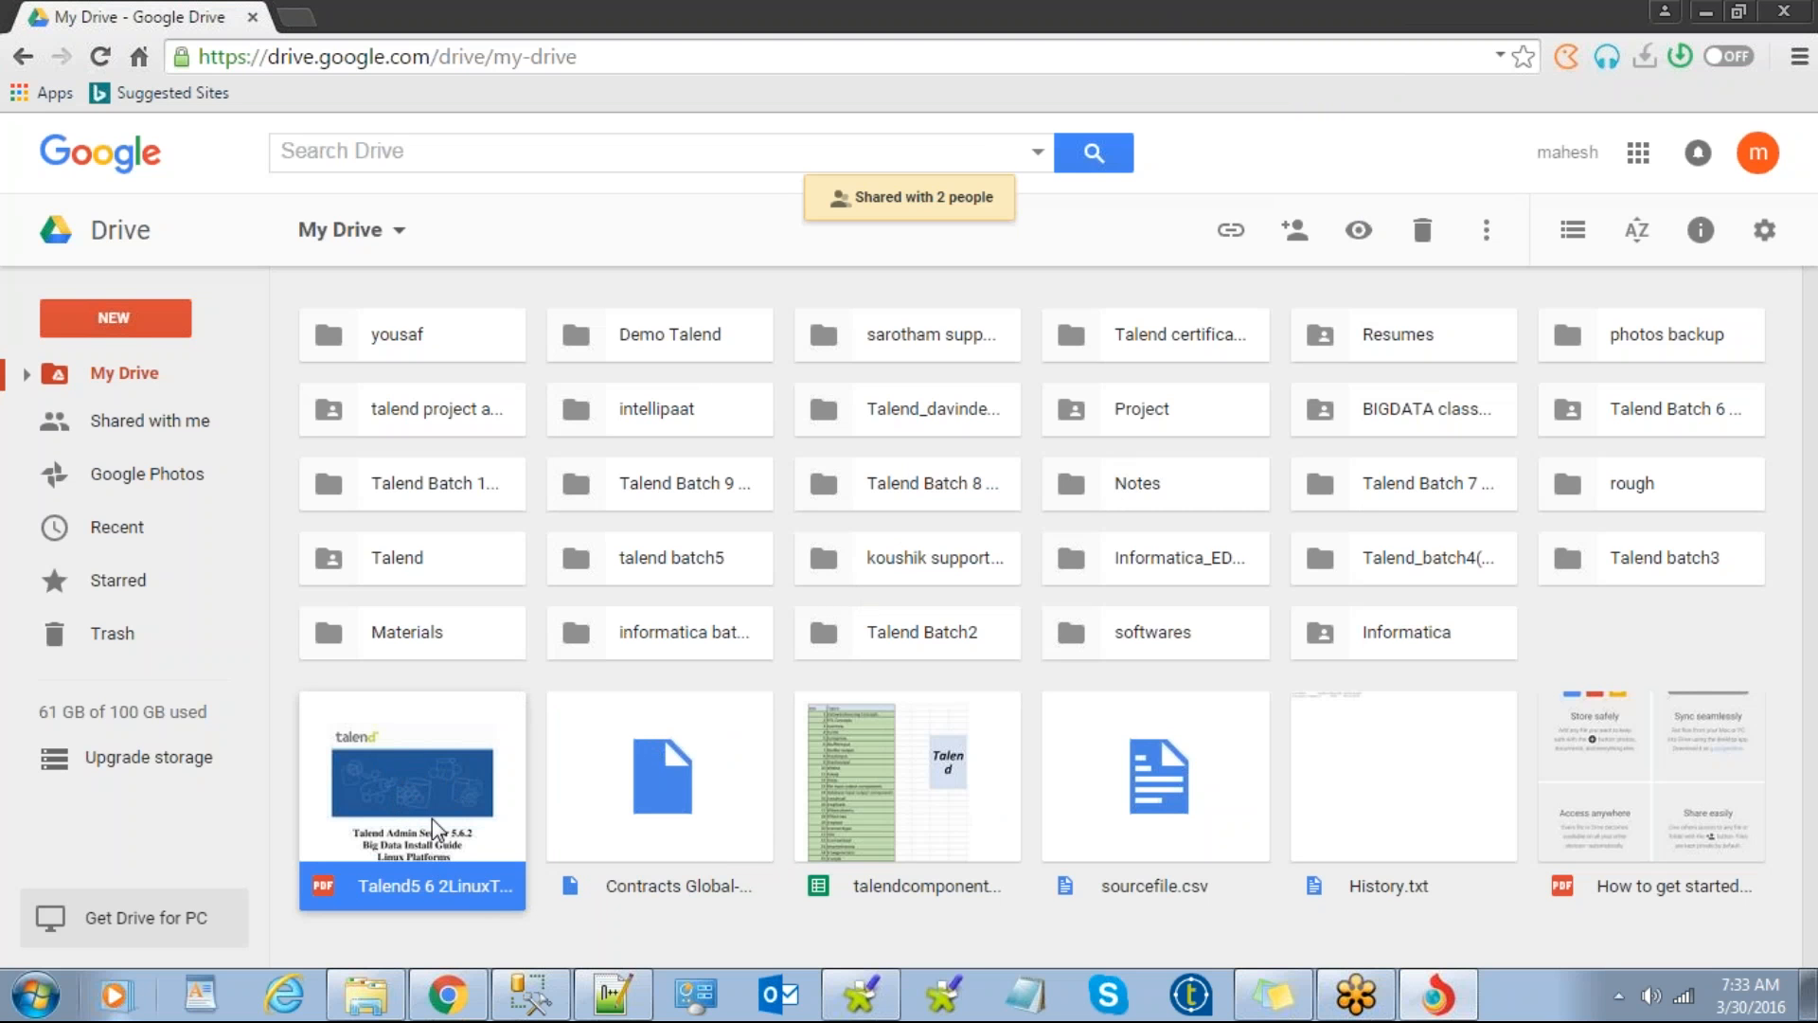
Step: Preview the 53-page Talend install guide, scroll through its pages, then close it
double_click(461, 893)
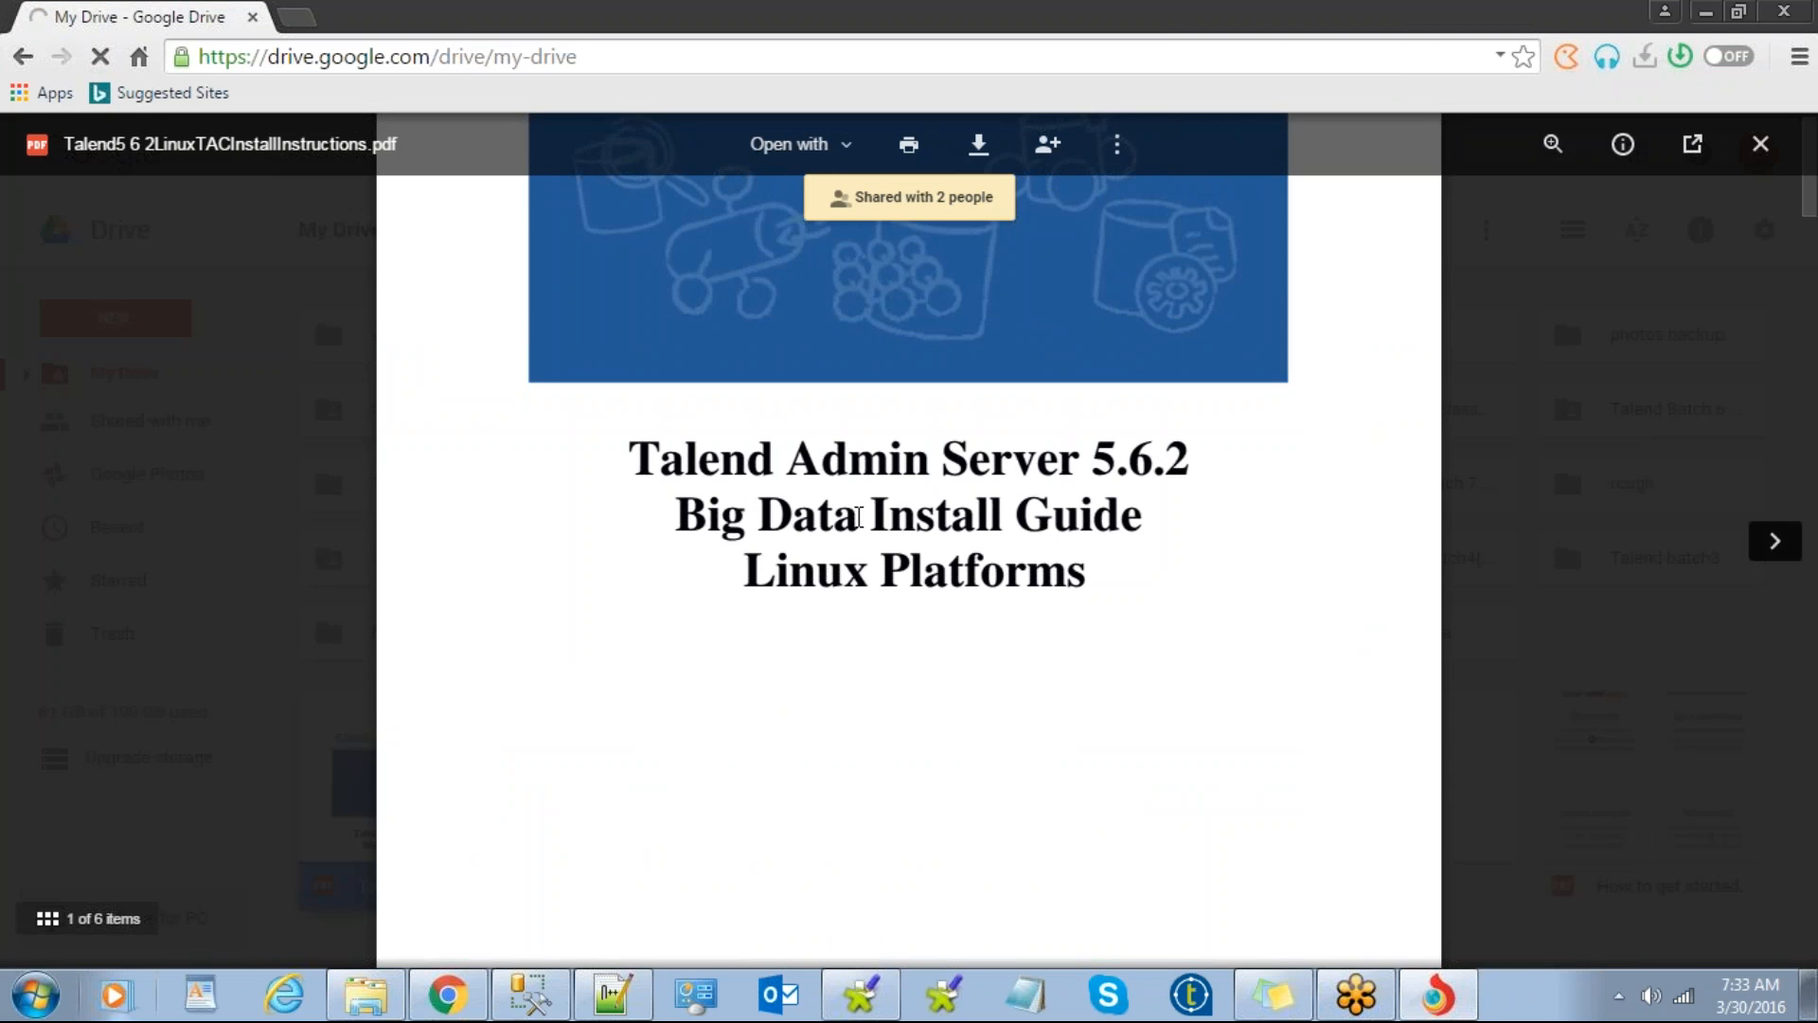
scroll(853, 579, "down", 15)
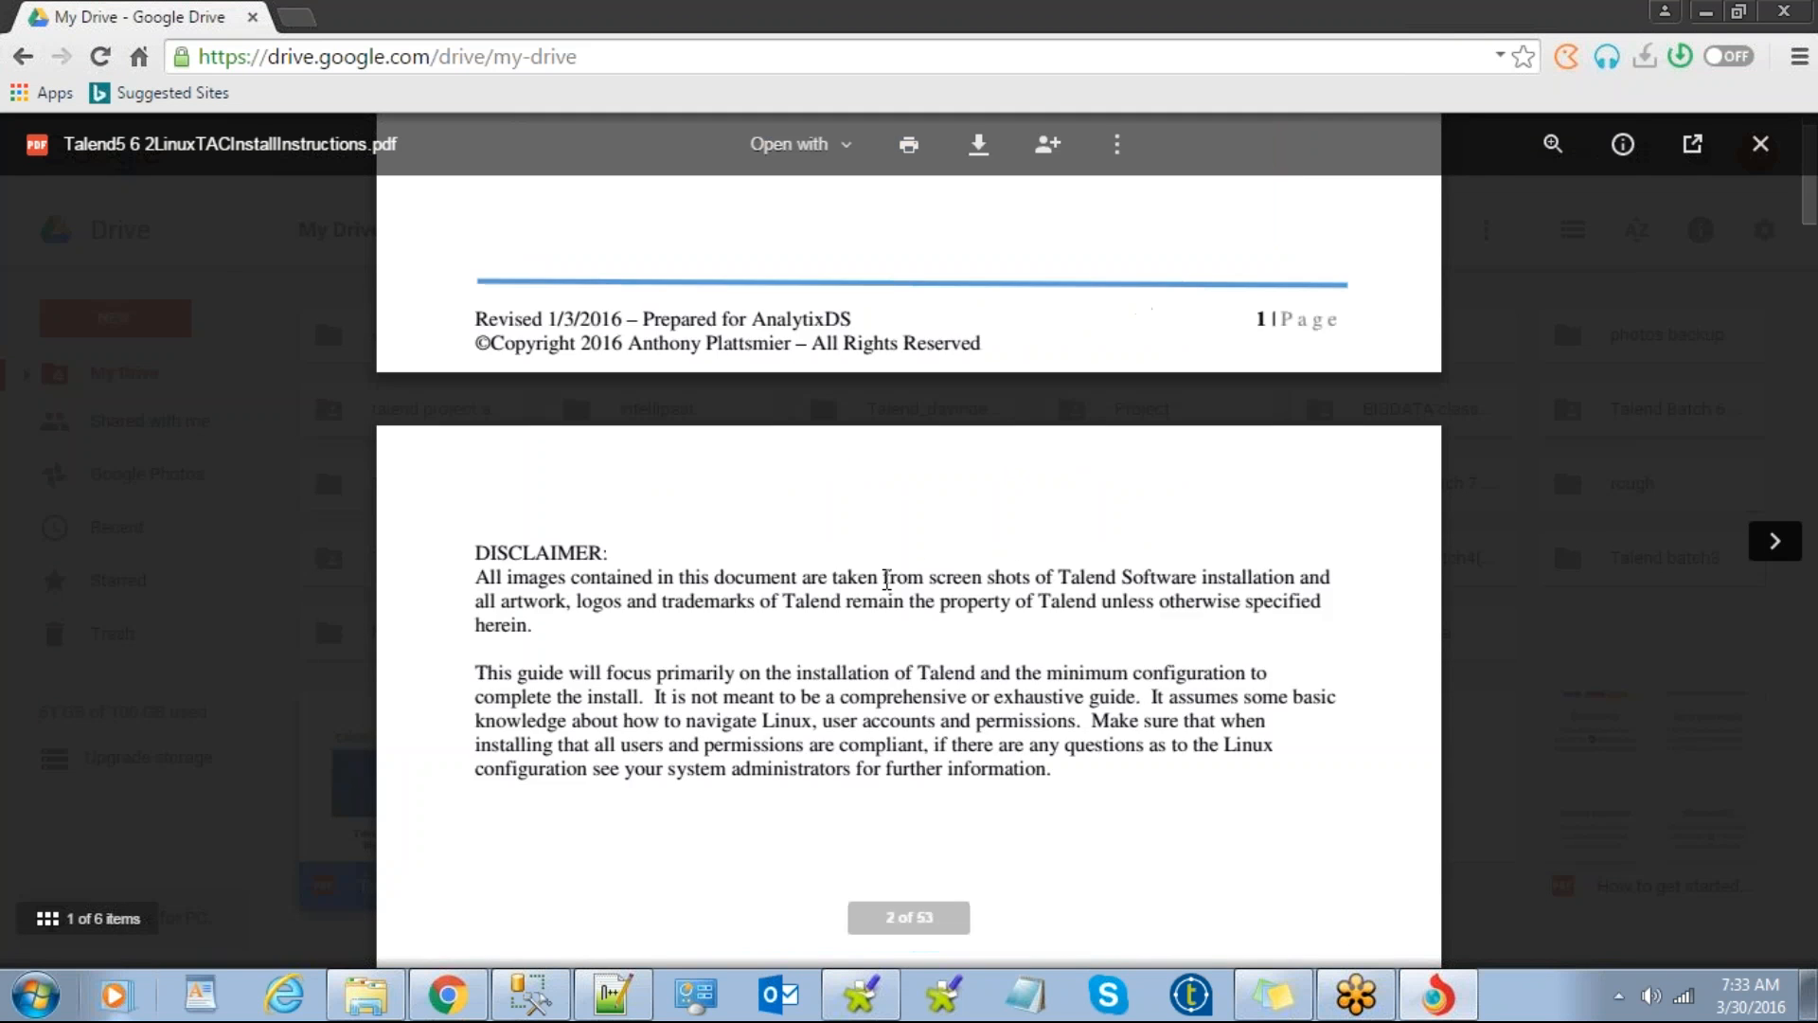
scroll(888, 578, "down", 8)
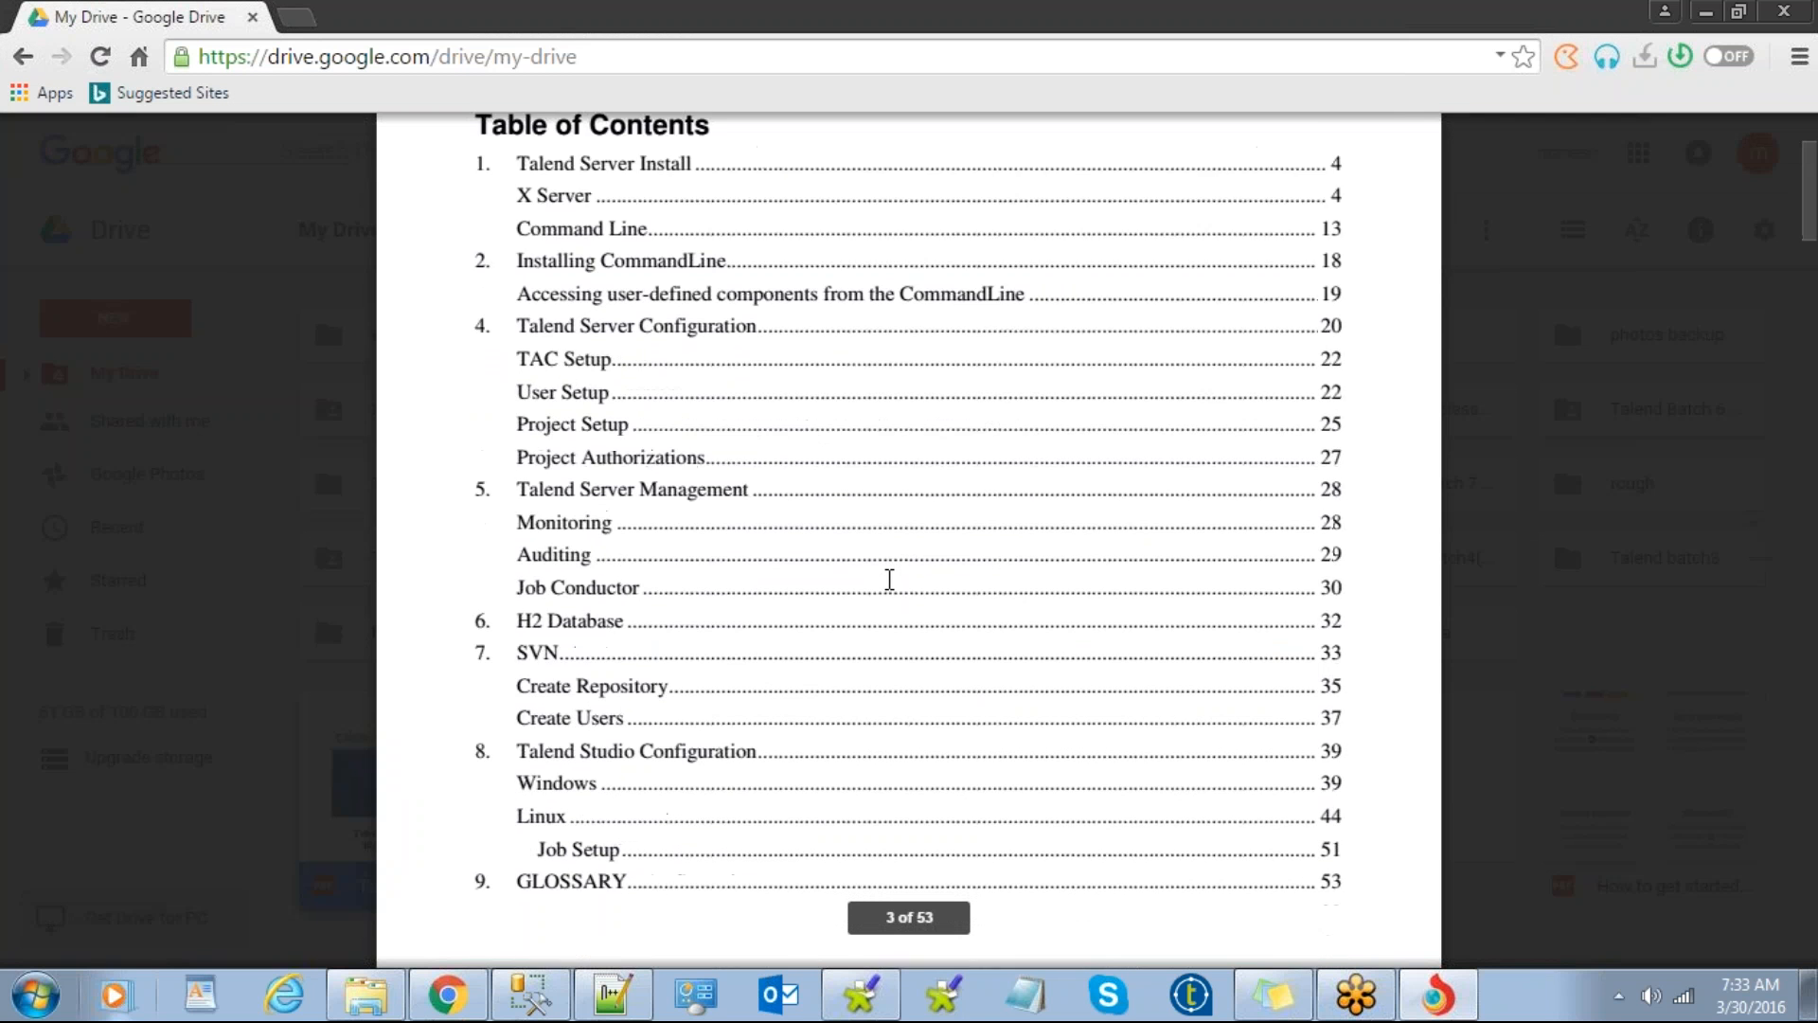
scroll(837, 572, "up", 4)
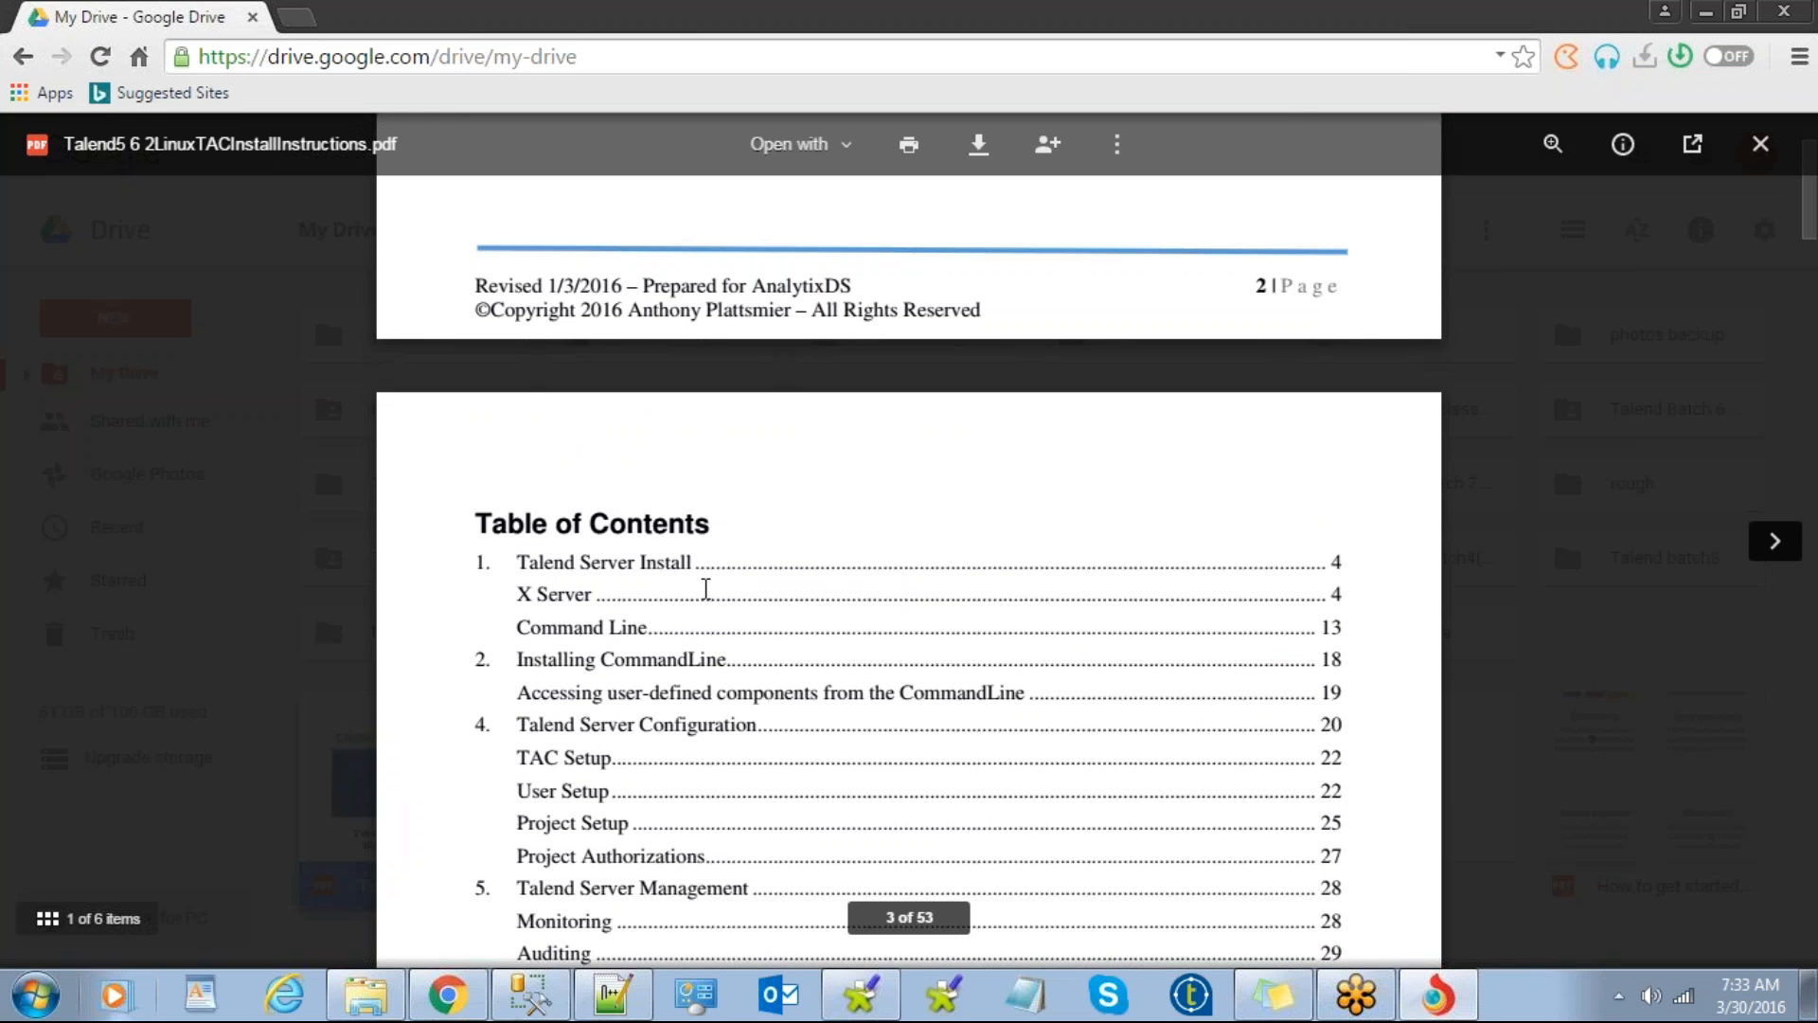
scroll(705, 587, "down", 10)
scroll(708, 588, "down", 12)
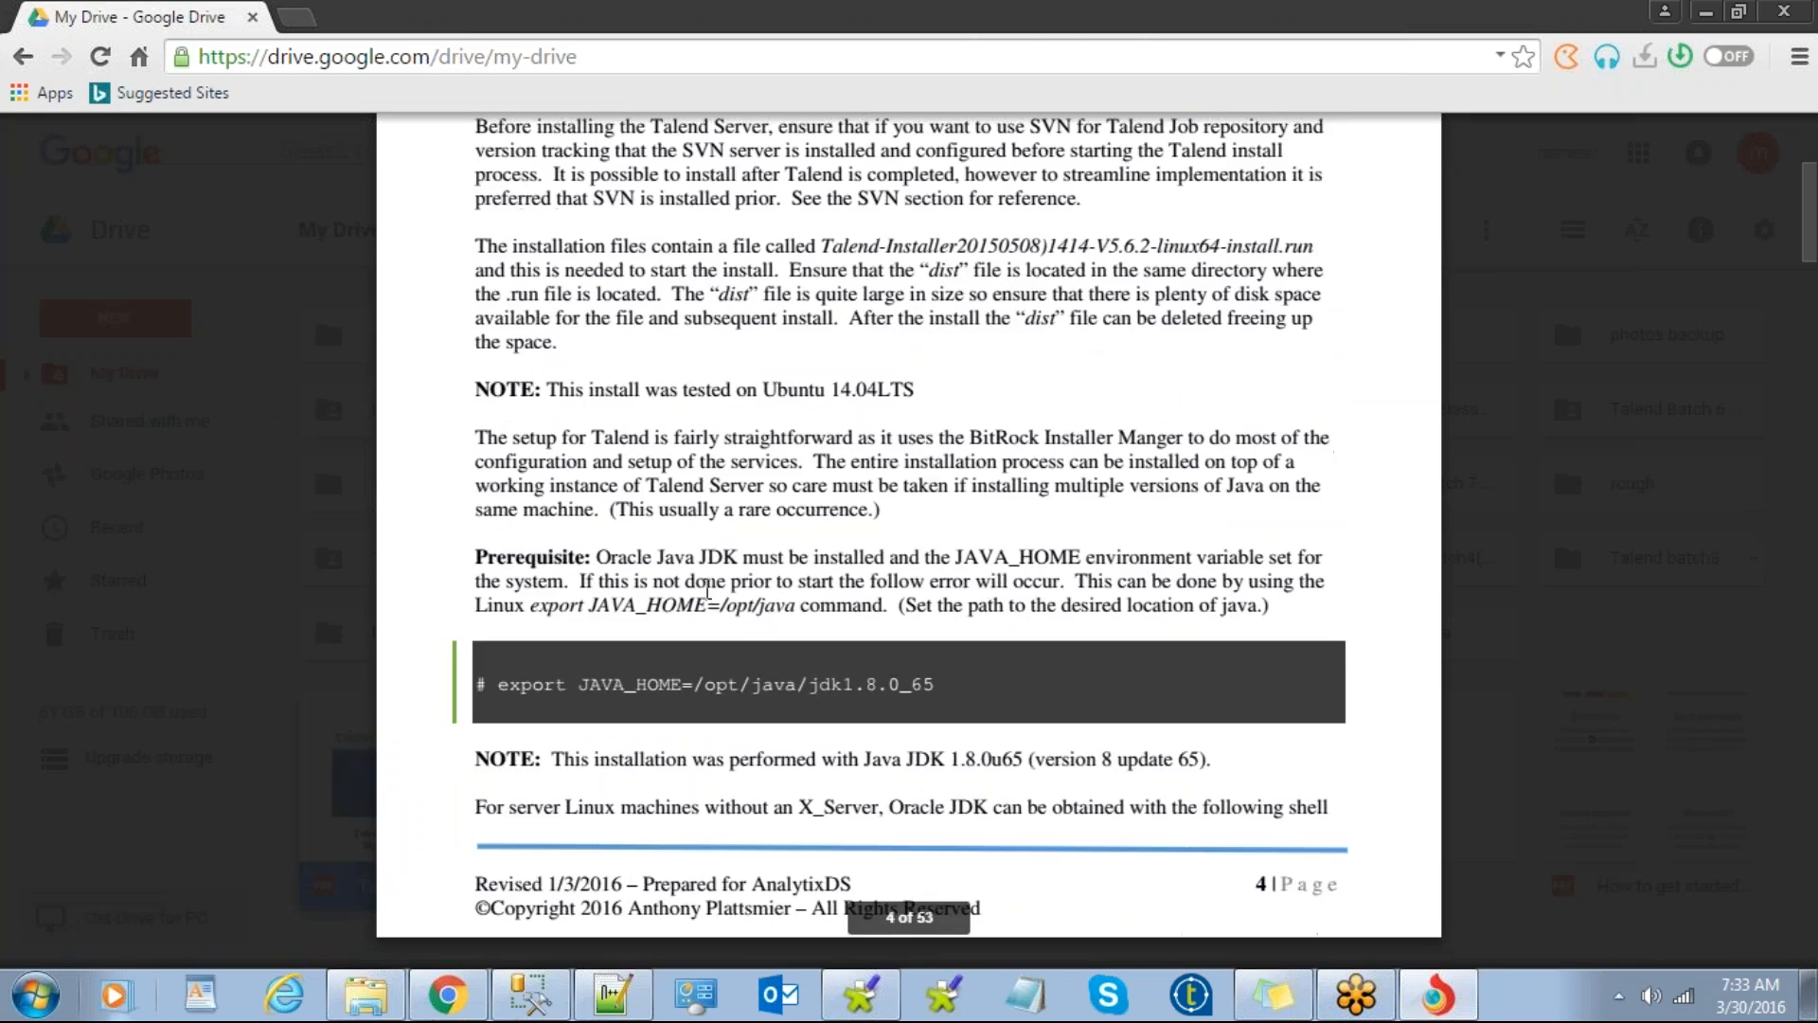
scroll(909, 540, "down", 4)
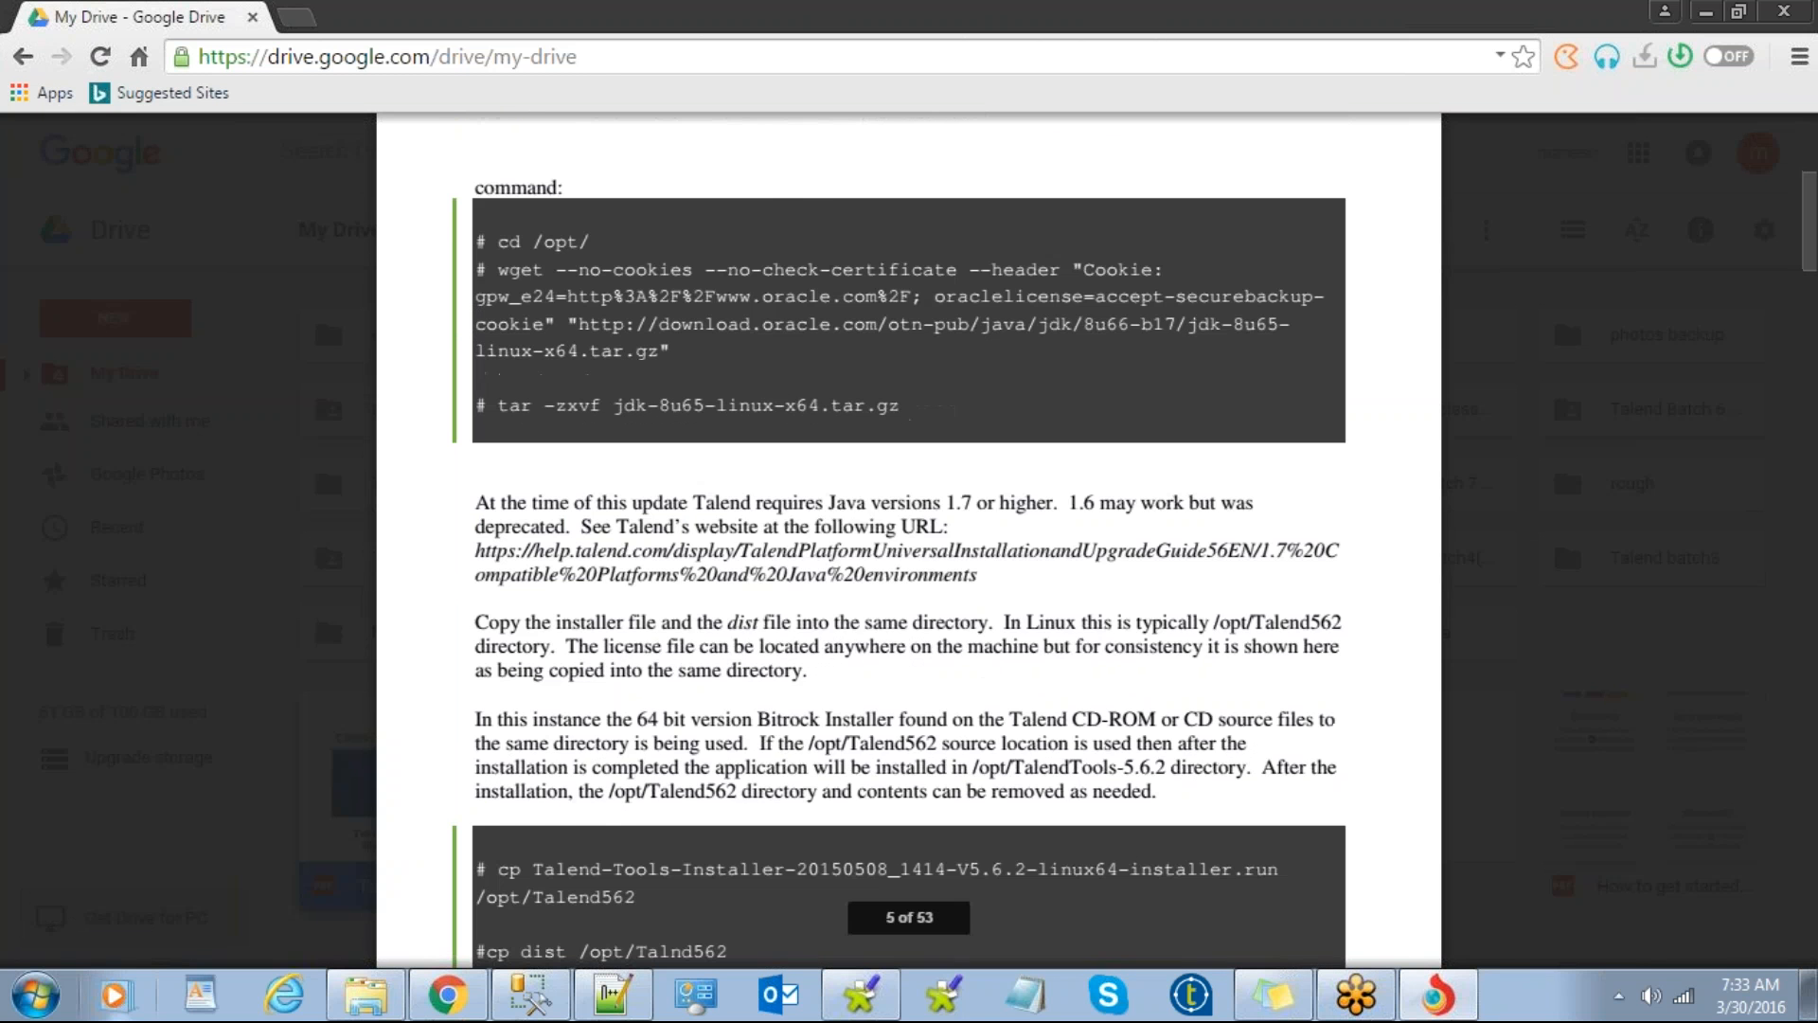
scroll(909, 540, "down", 3)
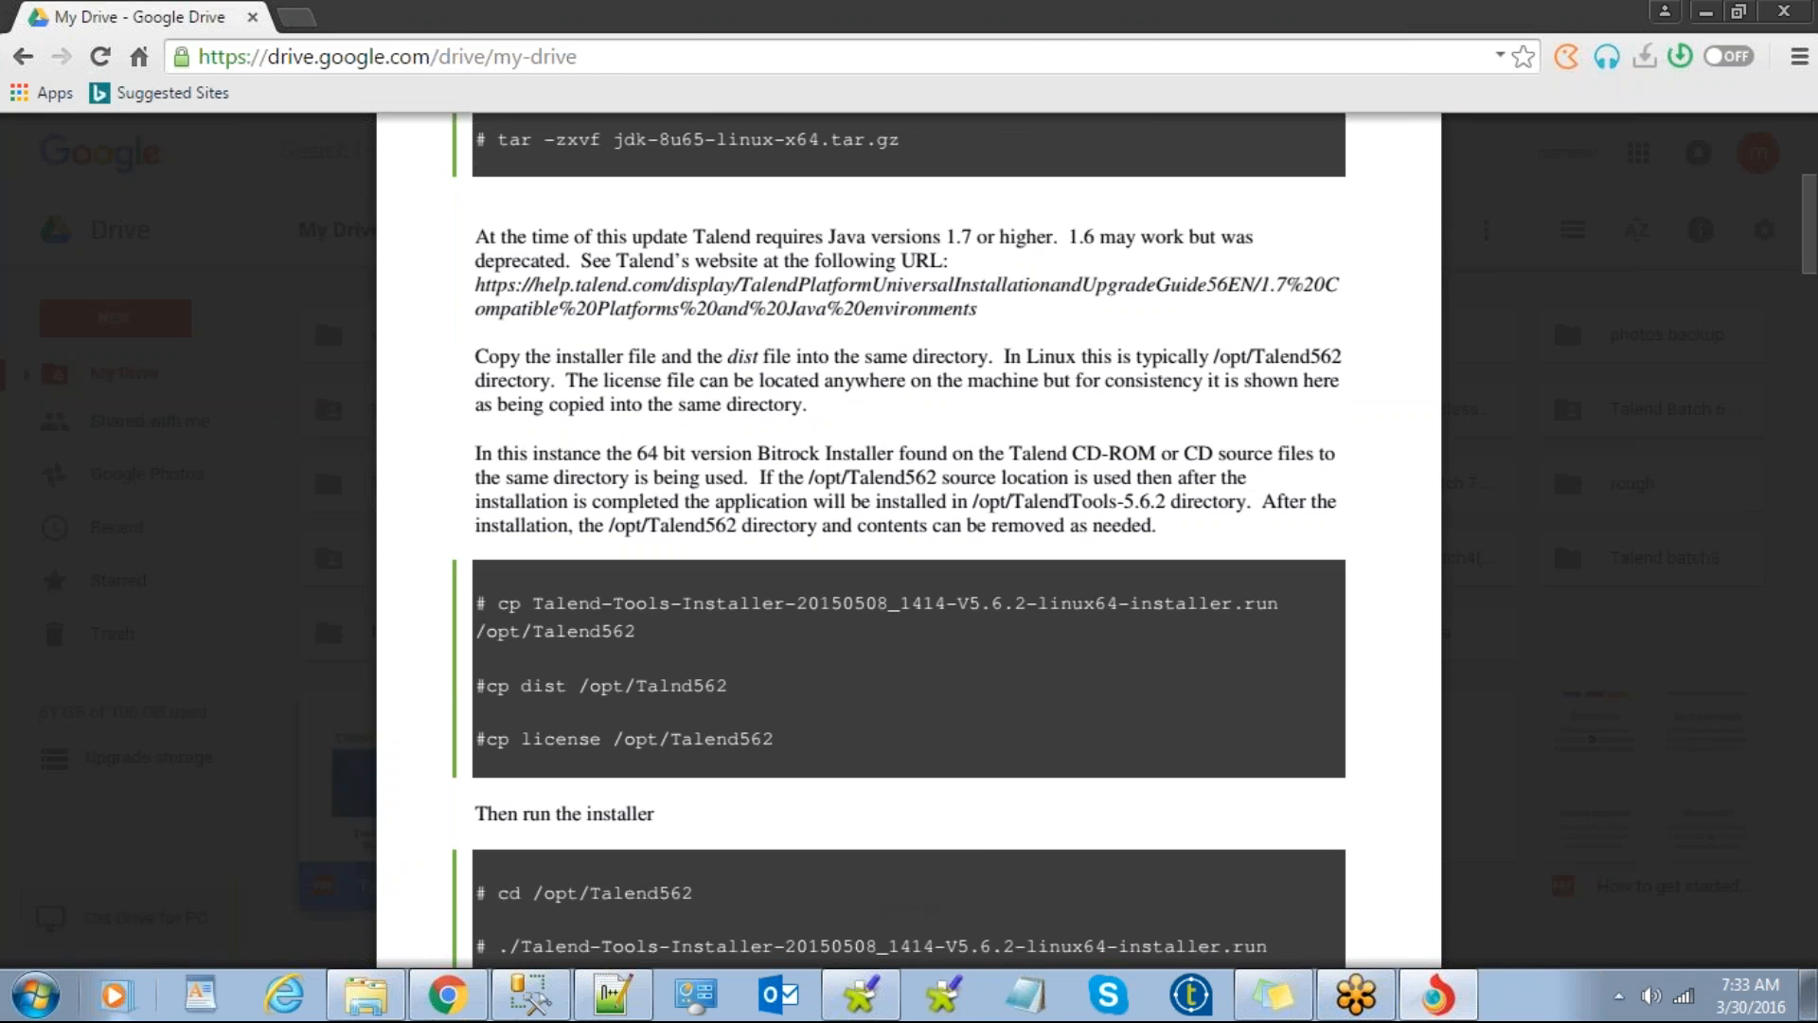
scroll(909, 540, "down", 6)
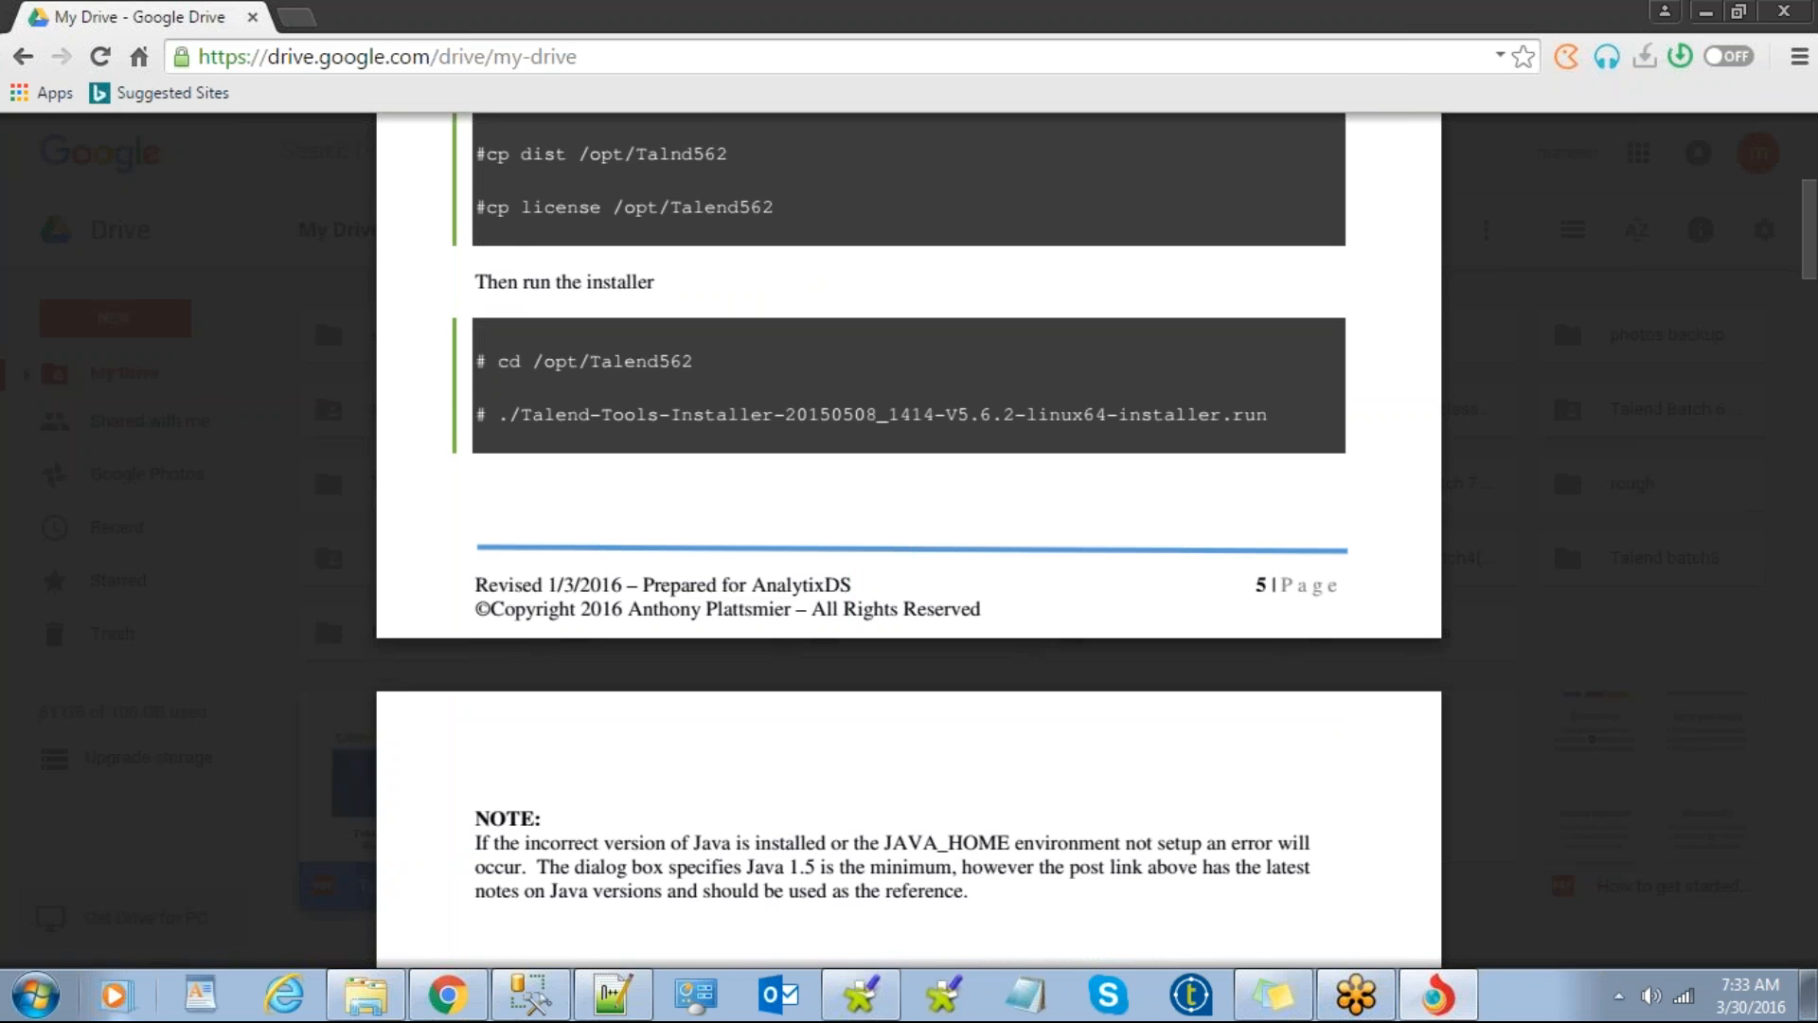
scroll(909, 539, "up", 3)
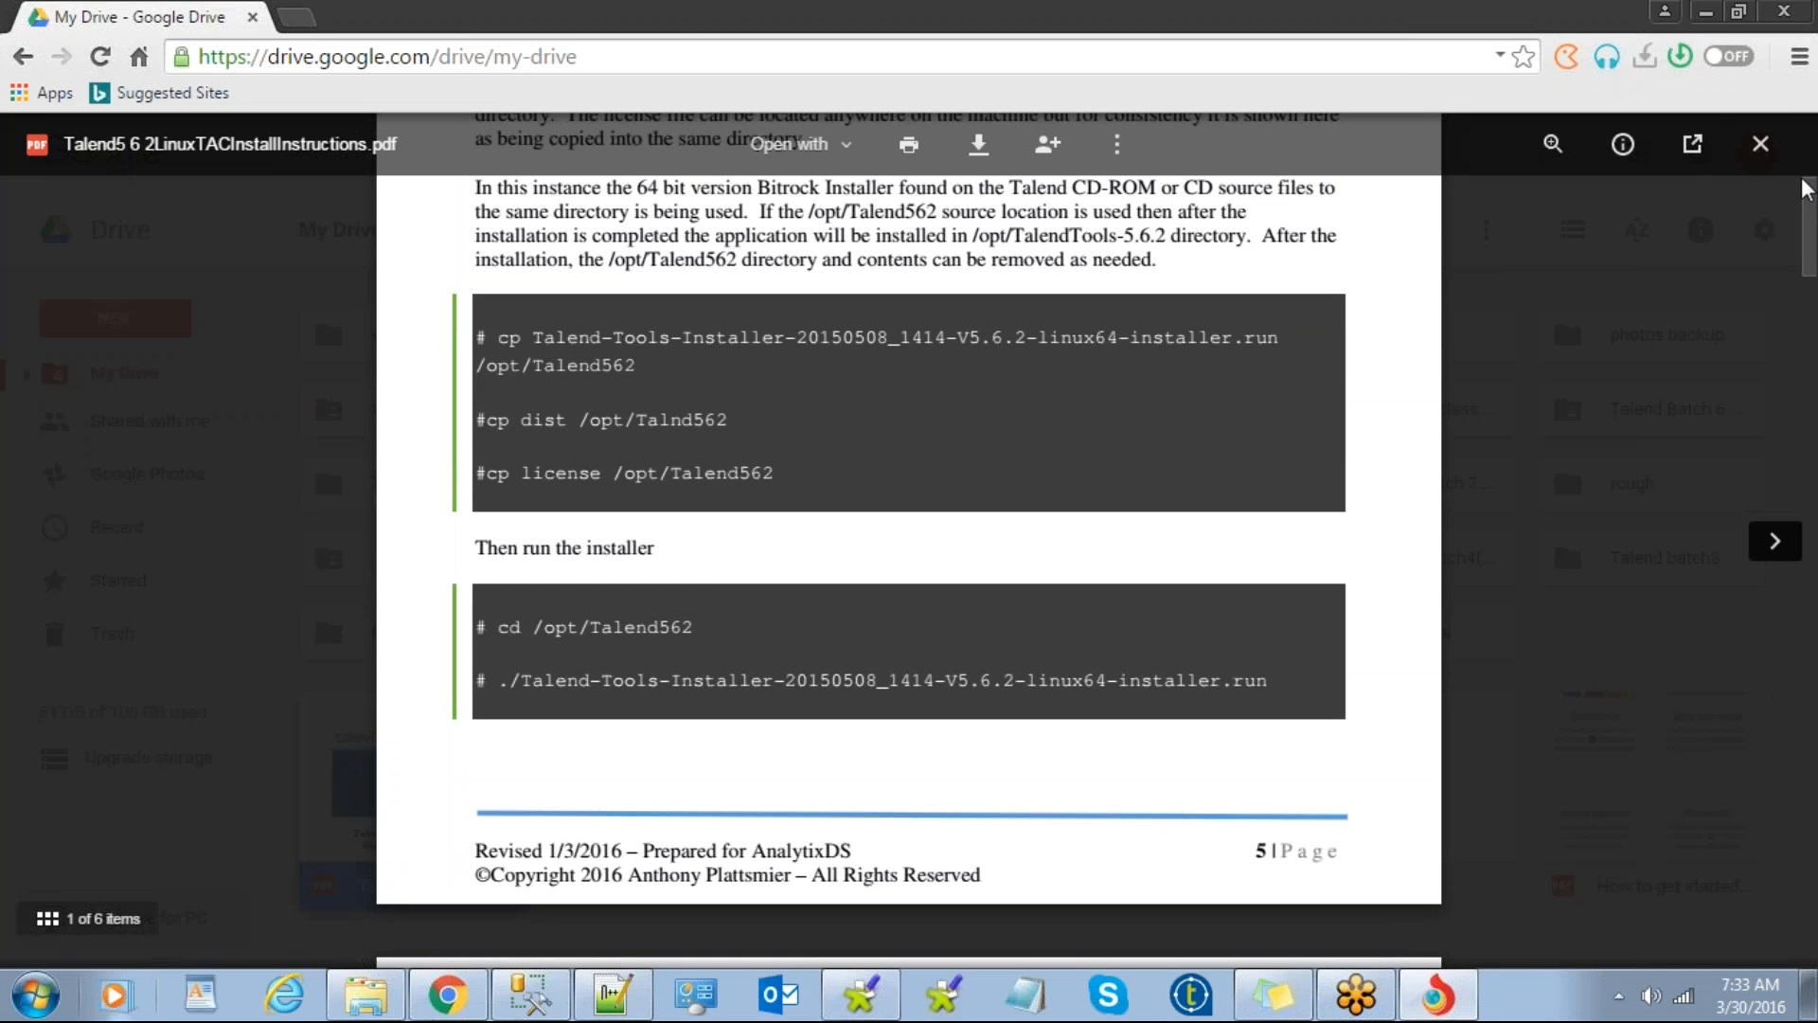
left_click(1761, 143)
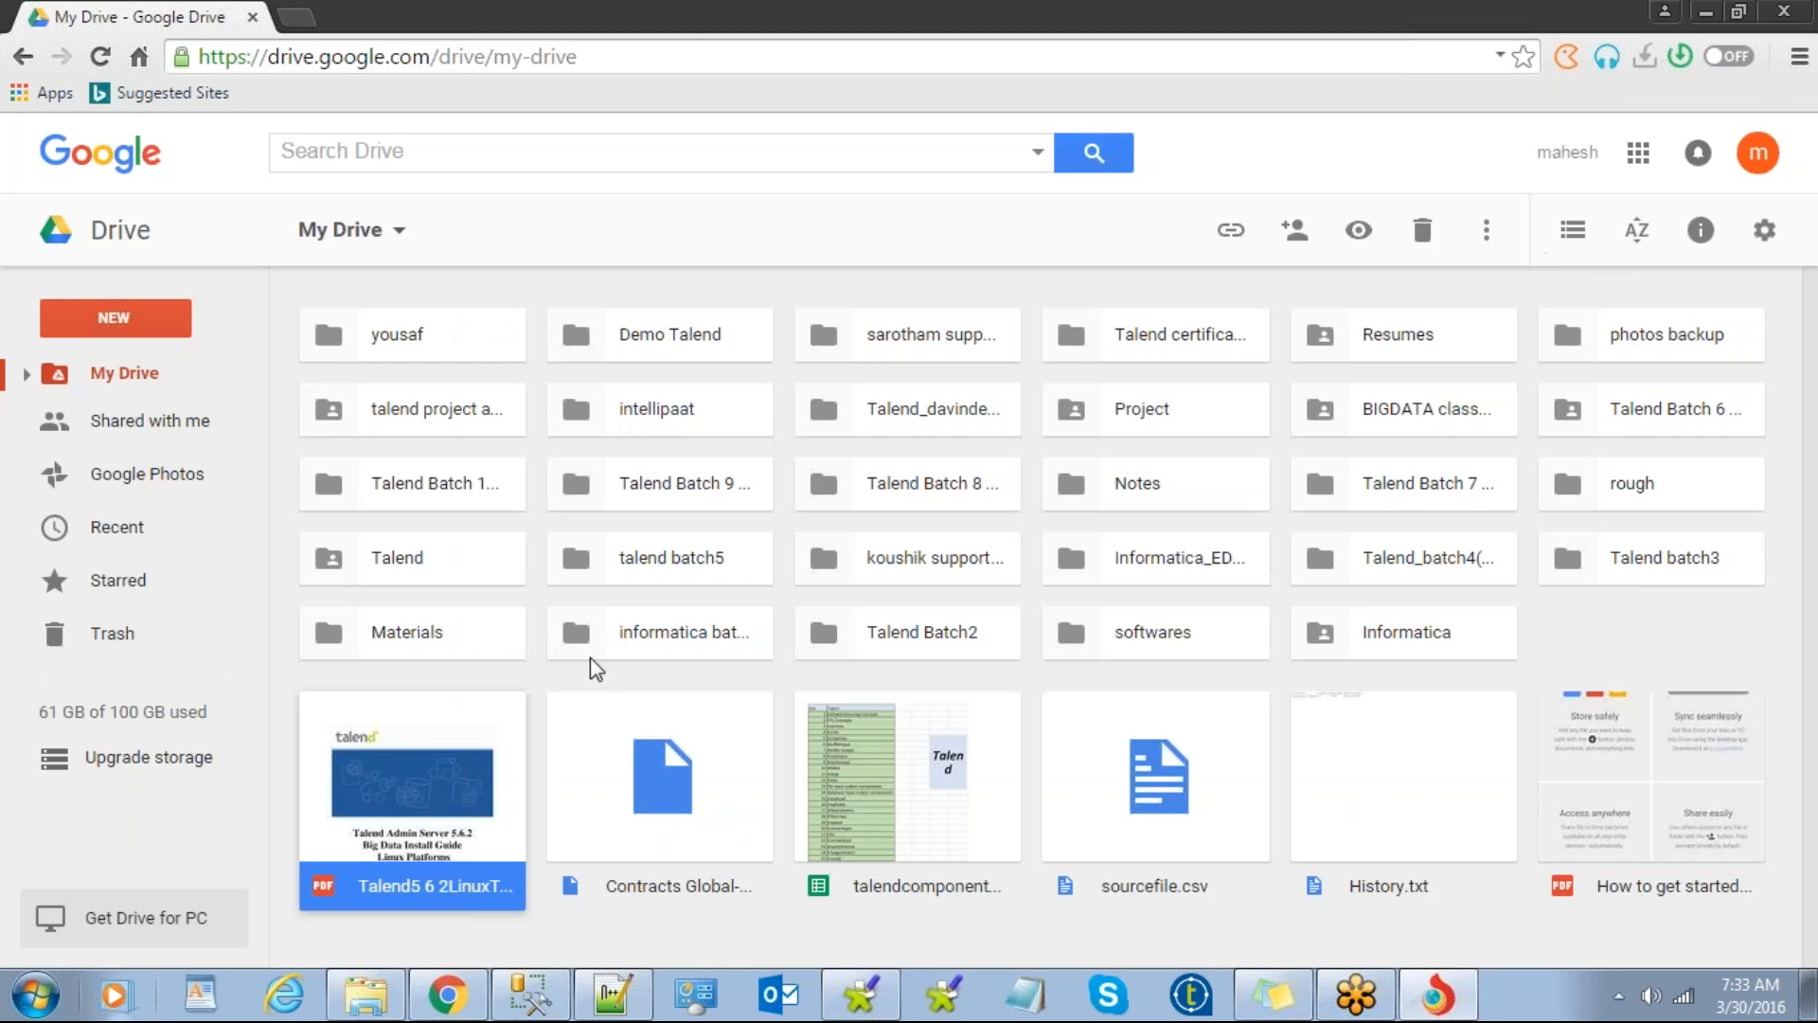
Step: Deselect the PDF and open the yousaf folder
left_click(540, 679)
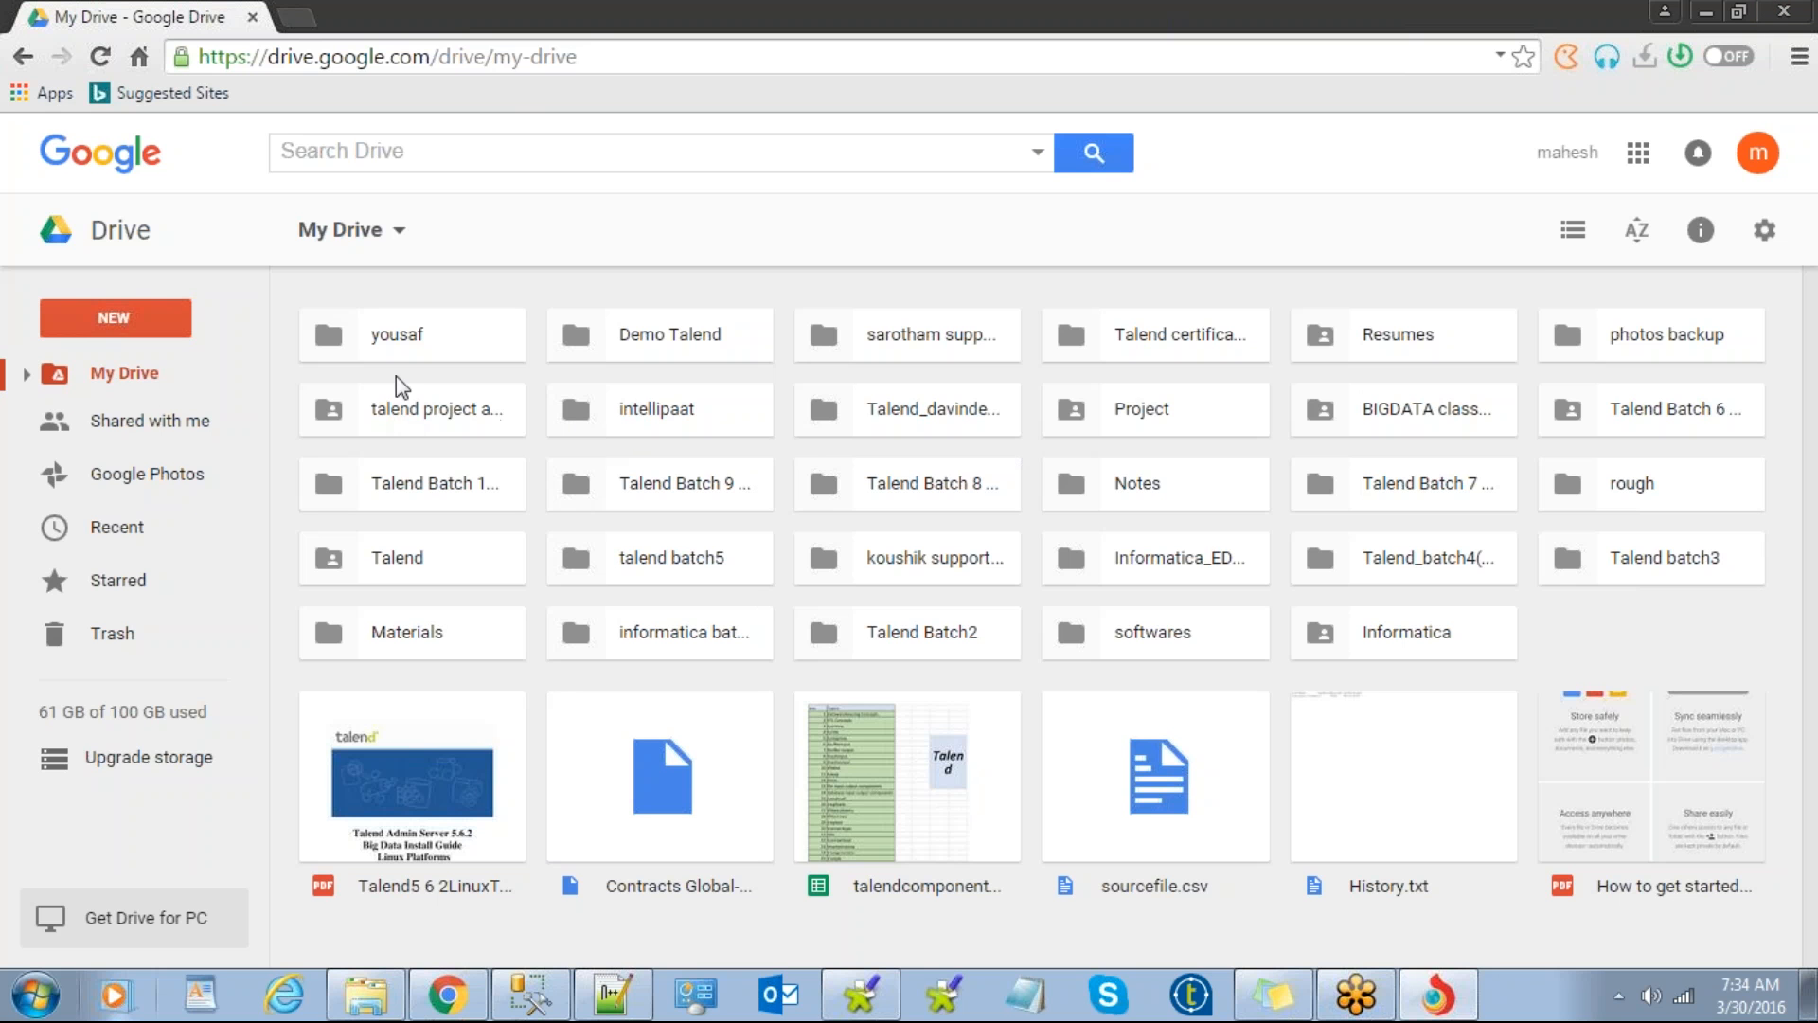
double_click(465, 331)
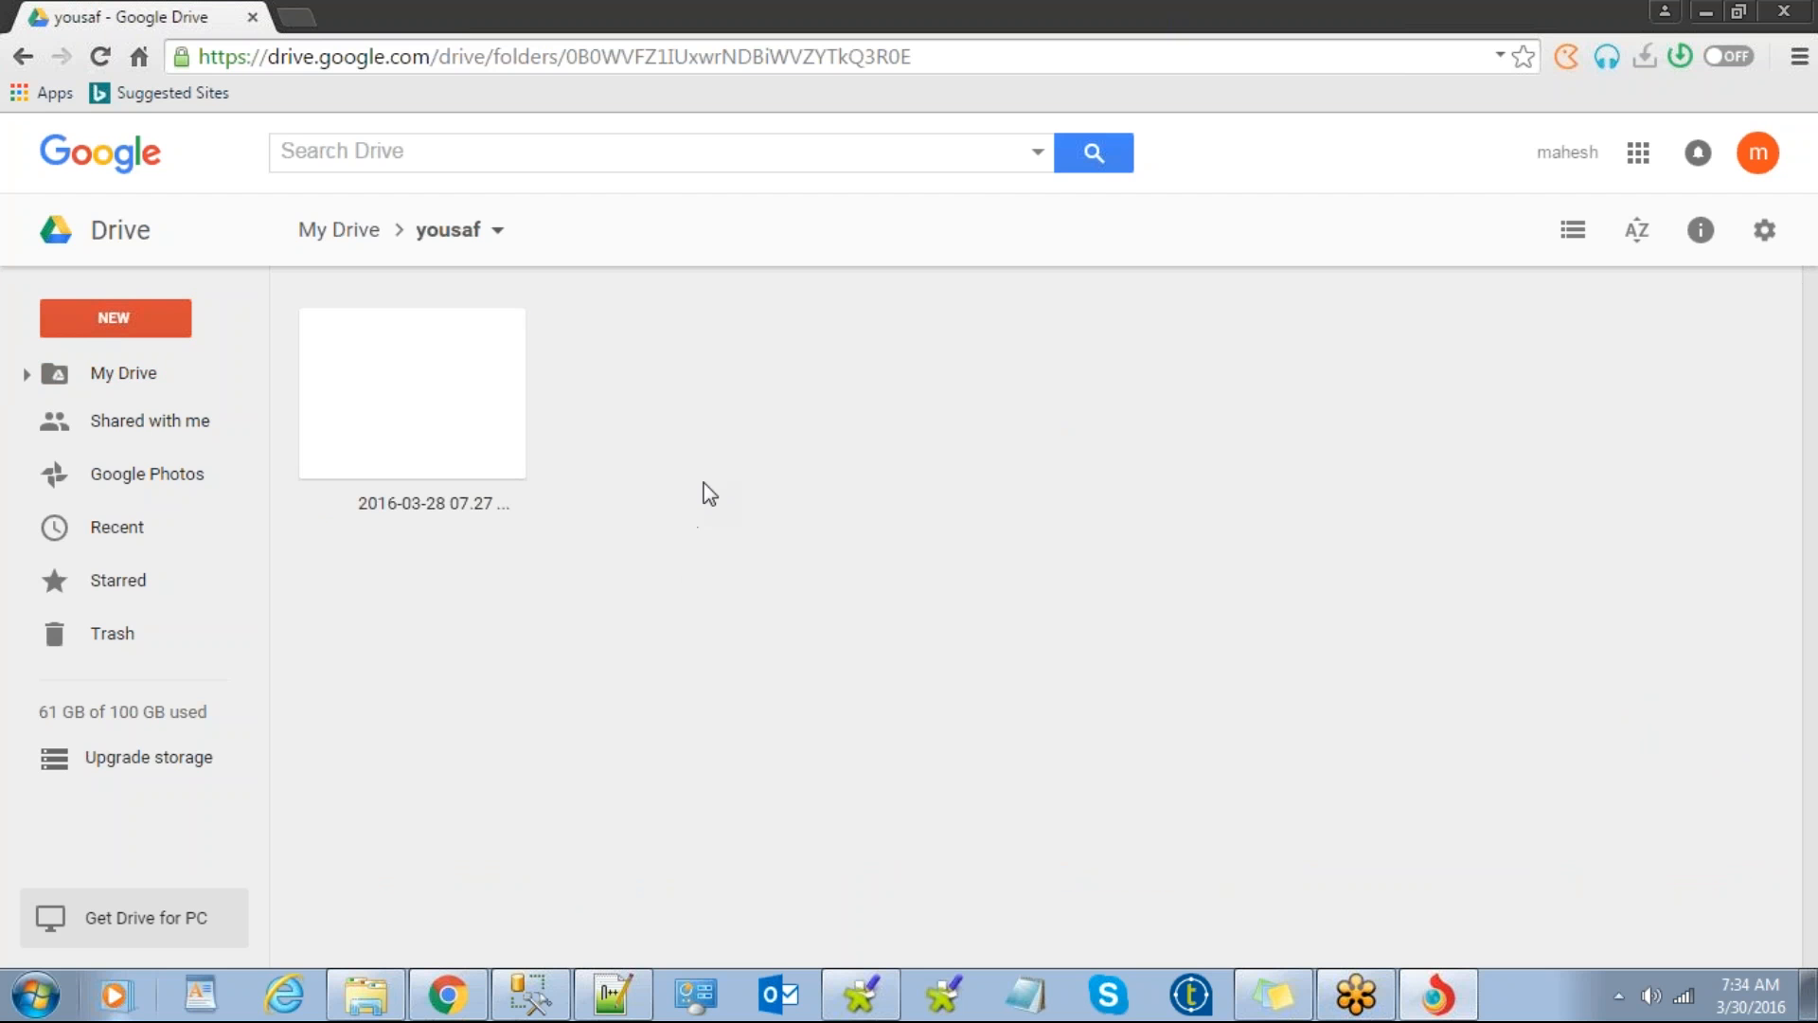
Step: Upload the '2016-03-29 06.20 6am Talend Class' video into the yousaf folder
right_click(707, 489)
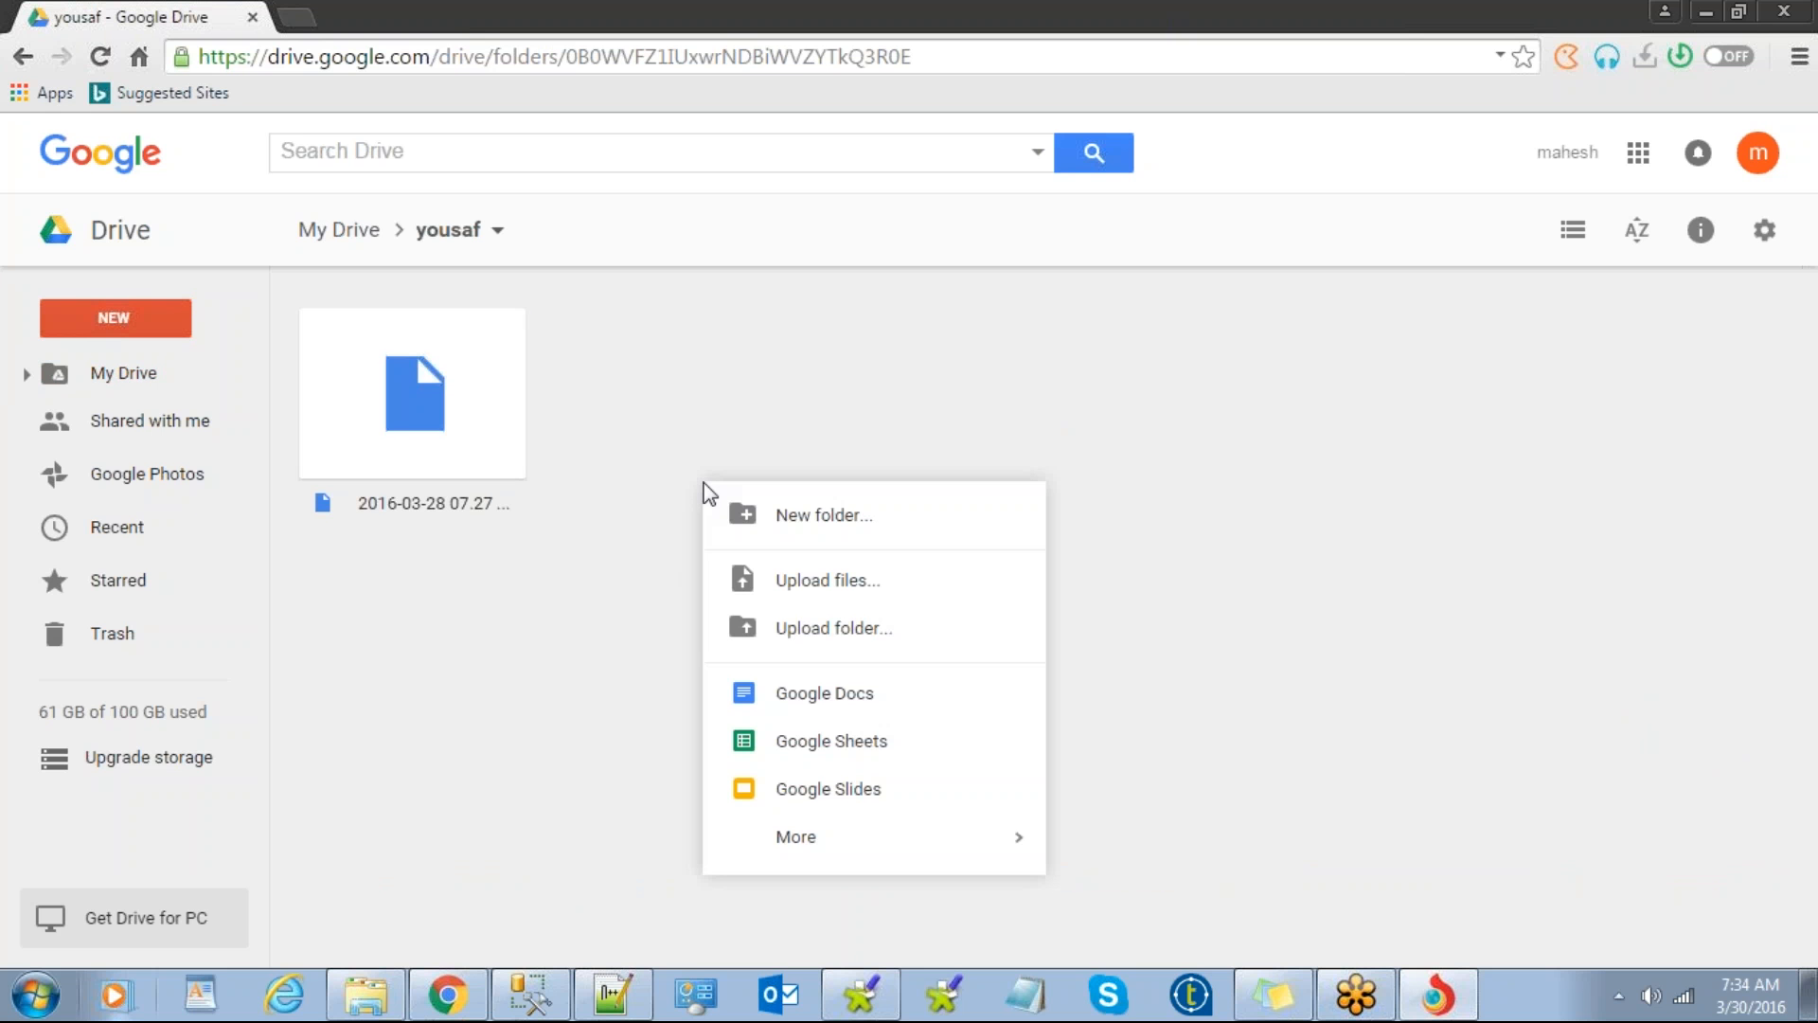
left_click(829, 587)
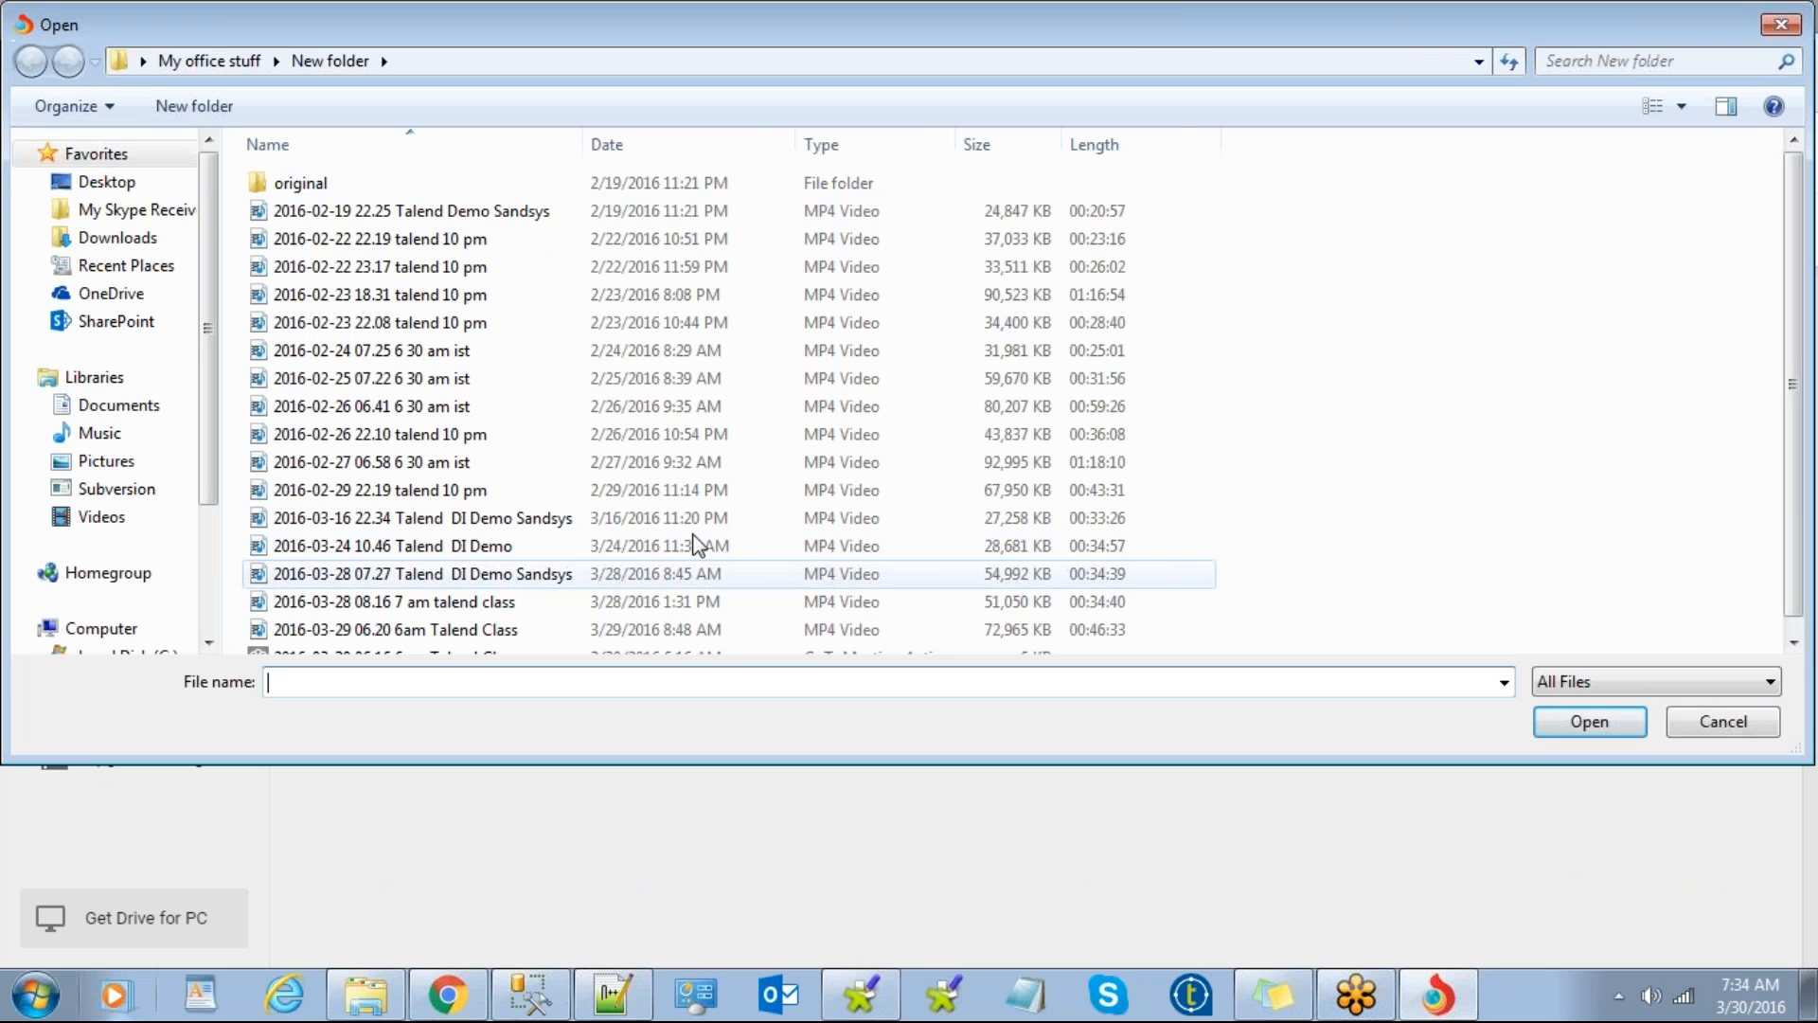
left_click(441, 500)
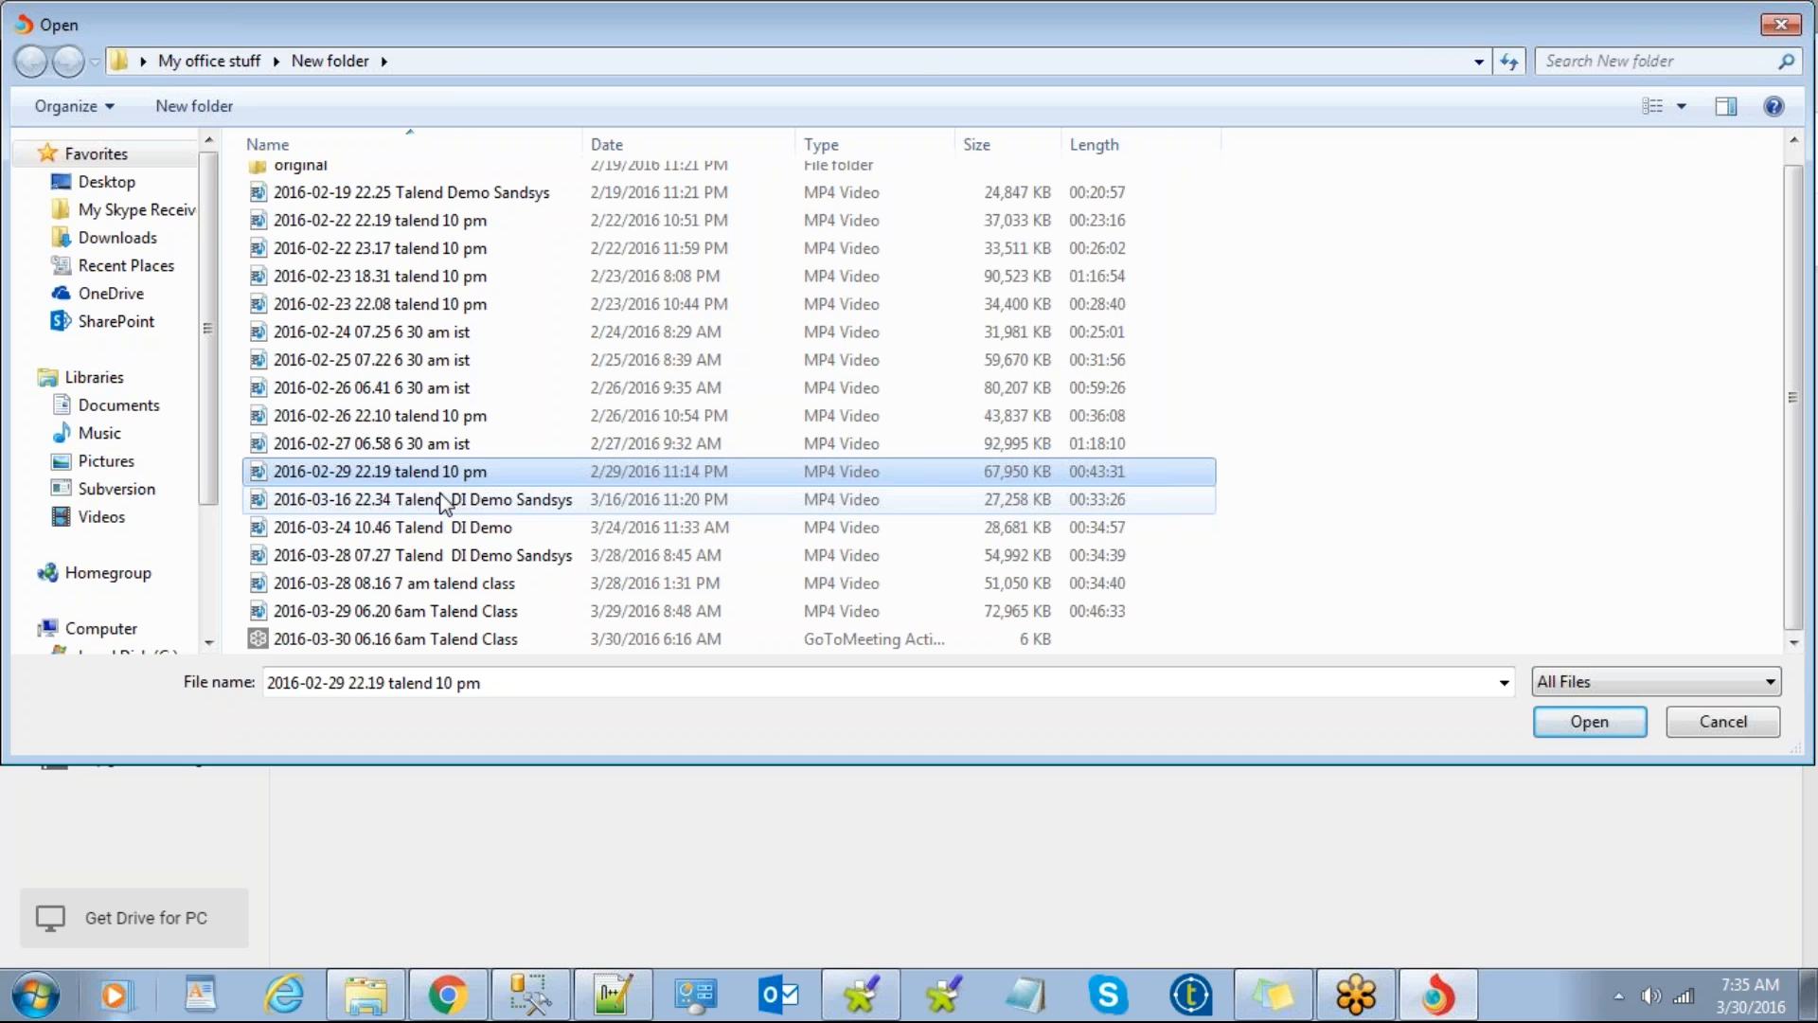
double_click(476, 613)
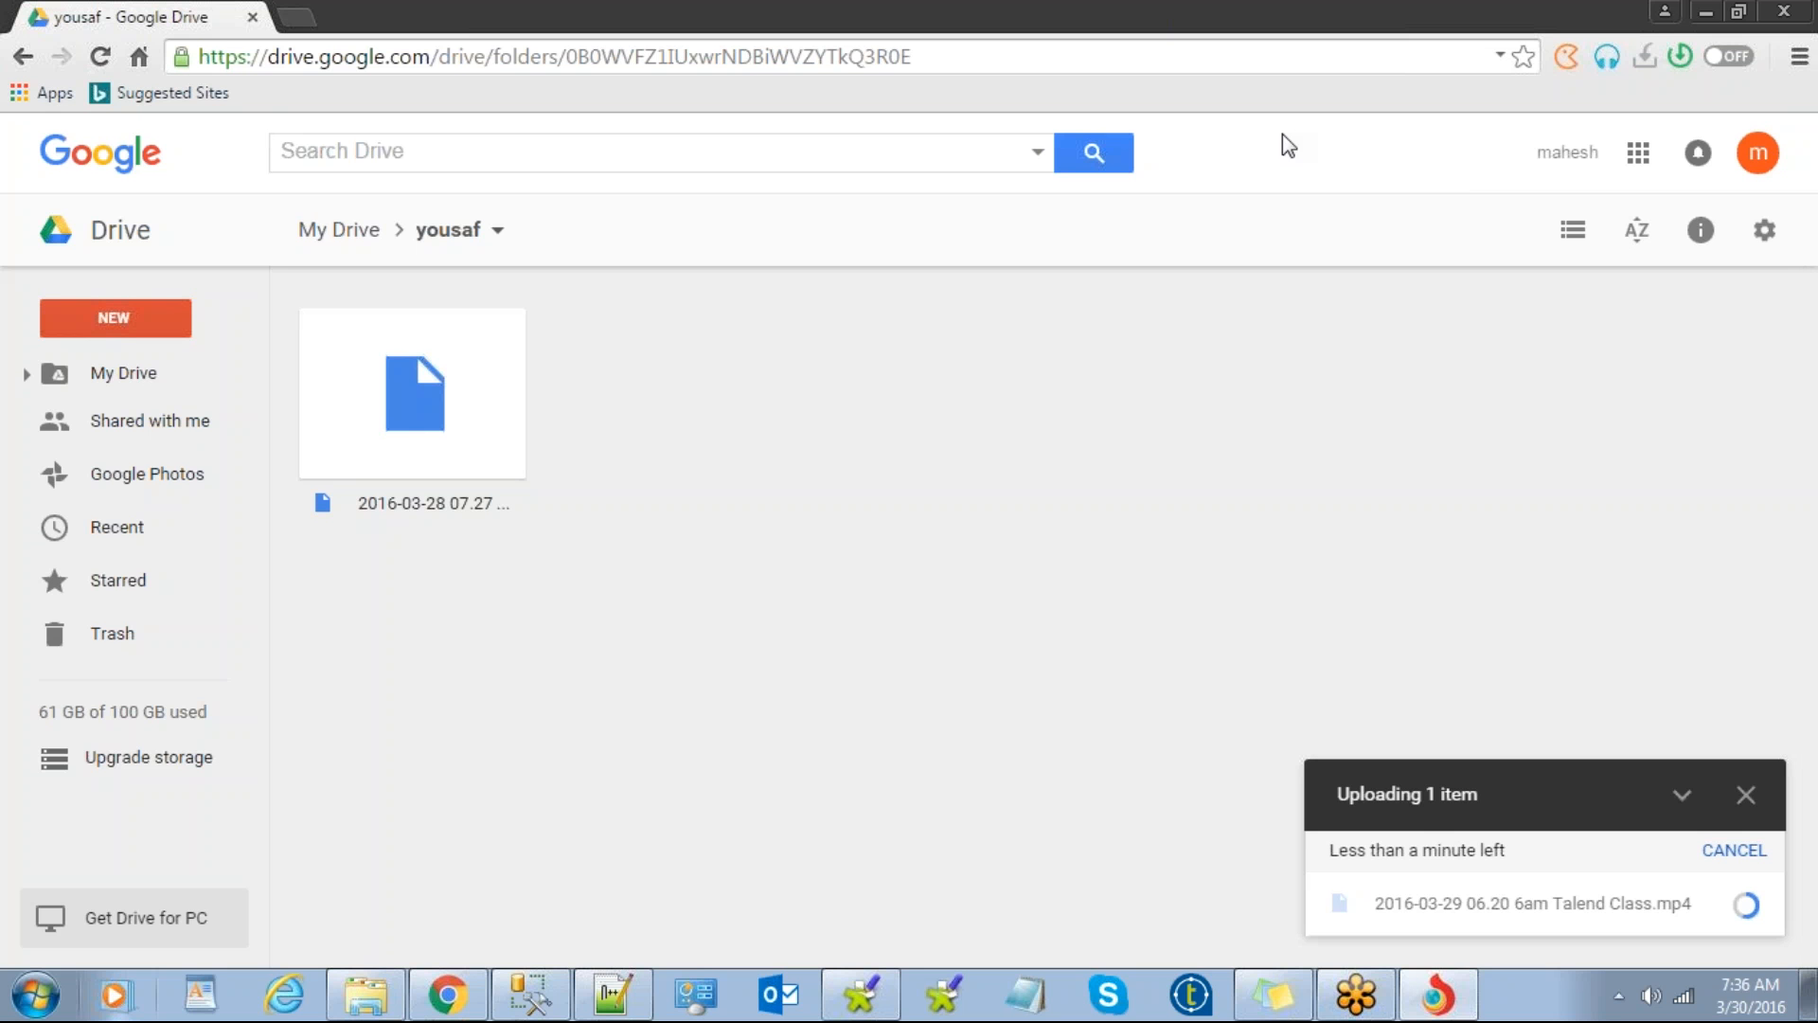
Step: Stay on the yousaf page so the upload continues, and open a new browser tab
left_click(1638, 152)
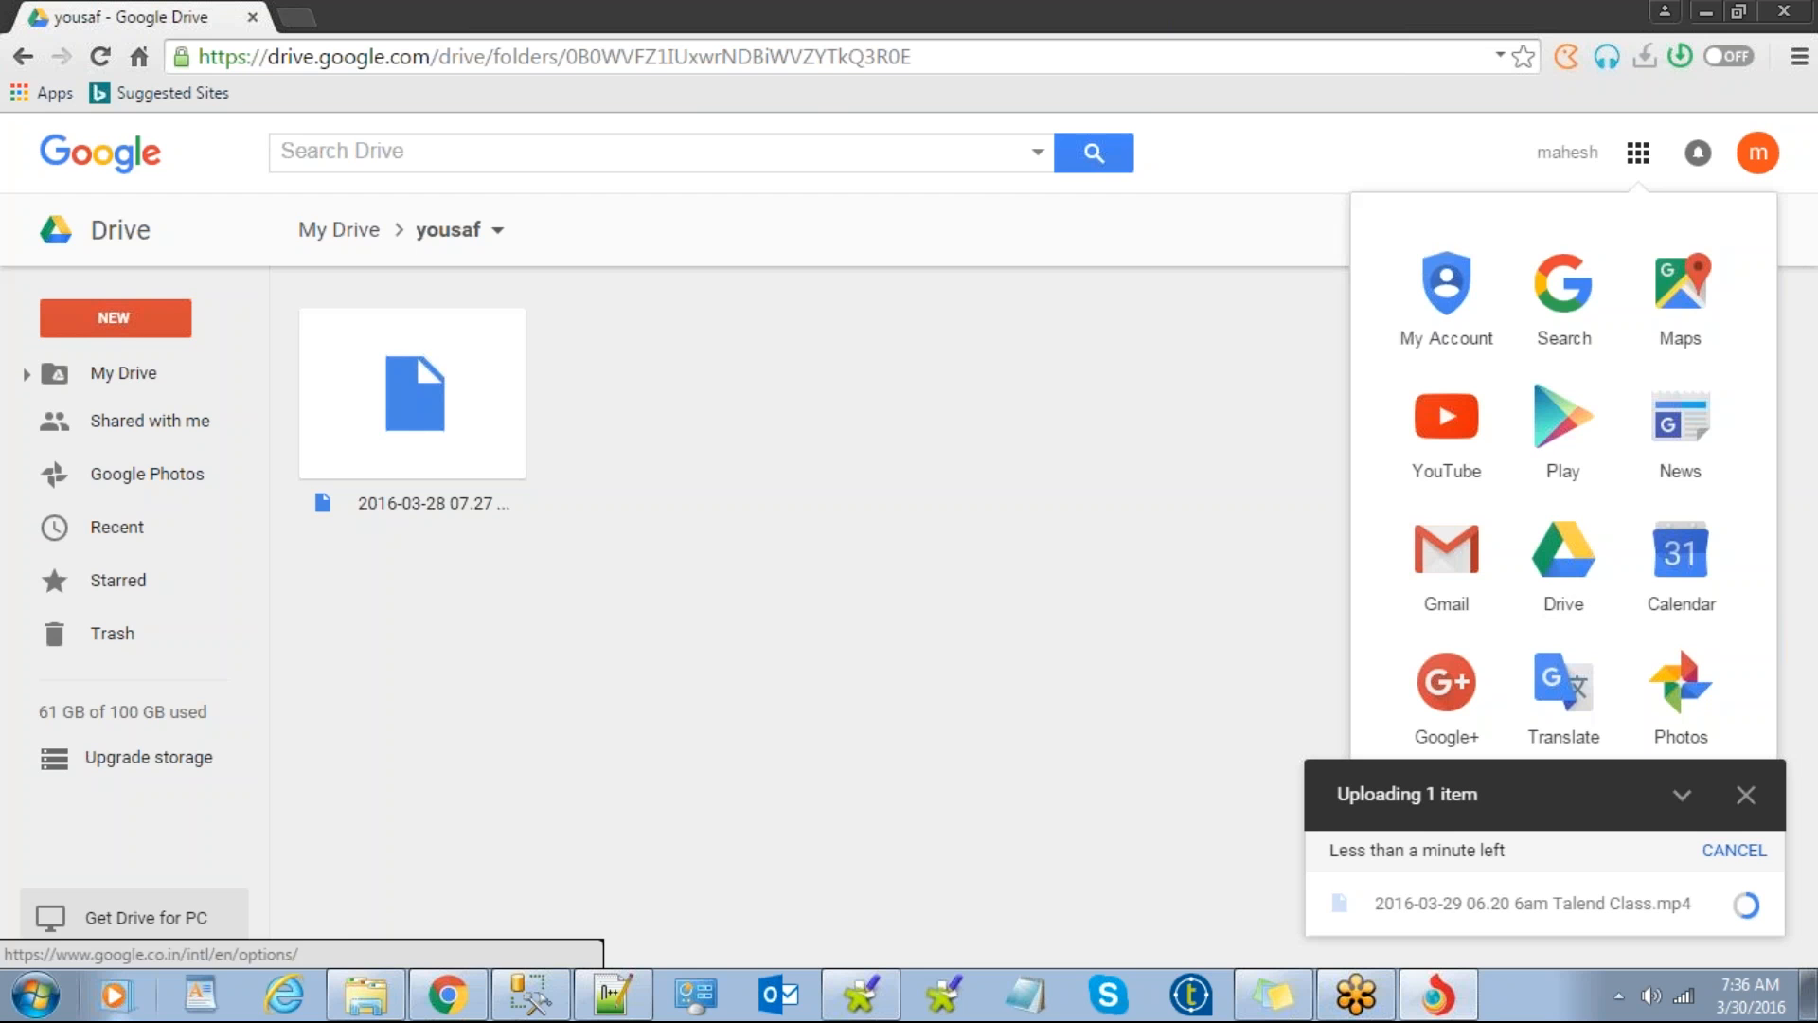
left_click(1561, 563)
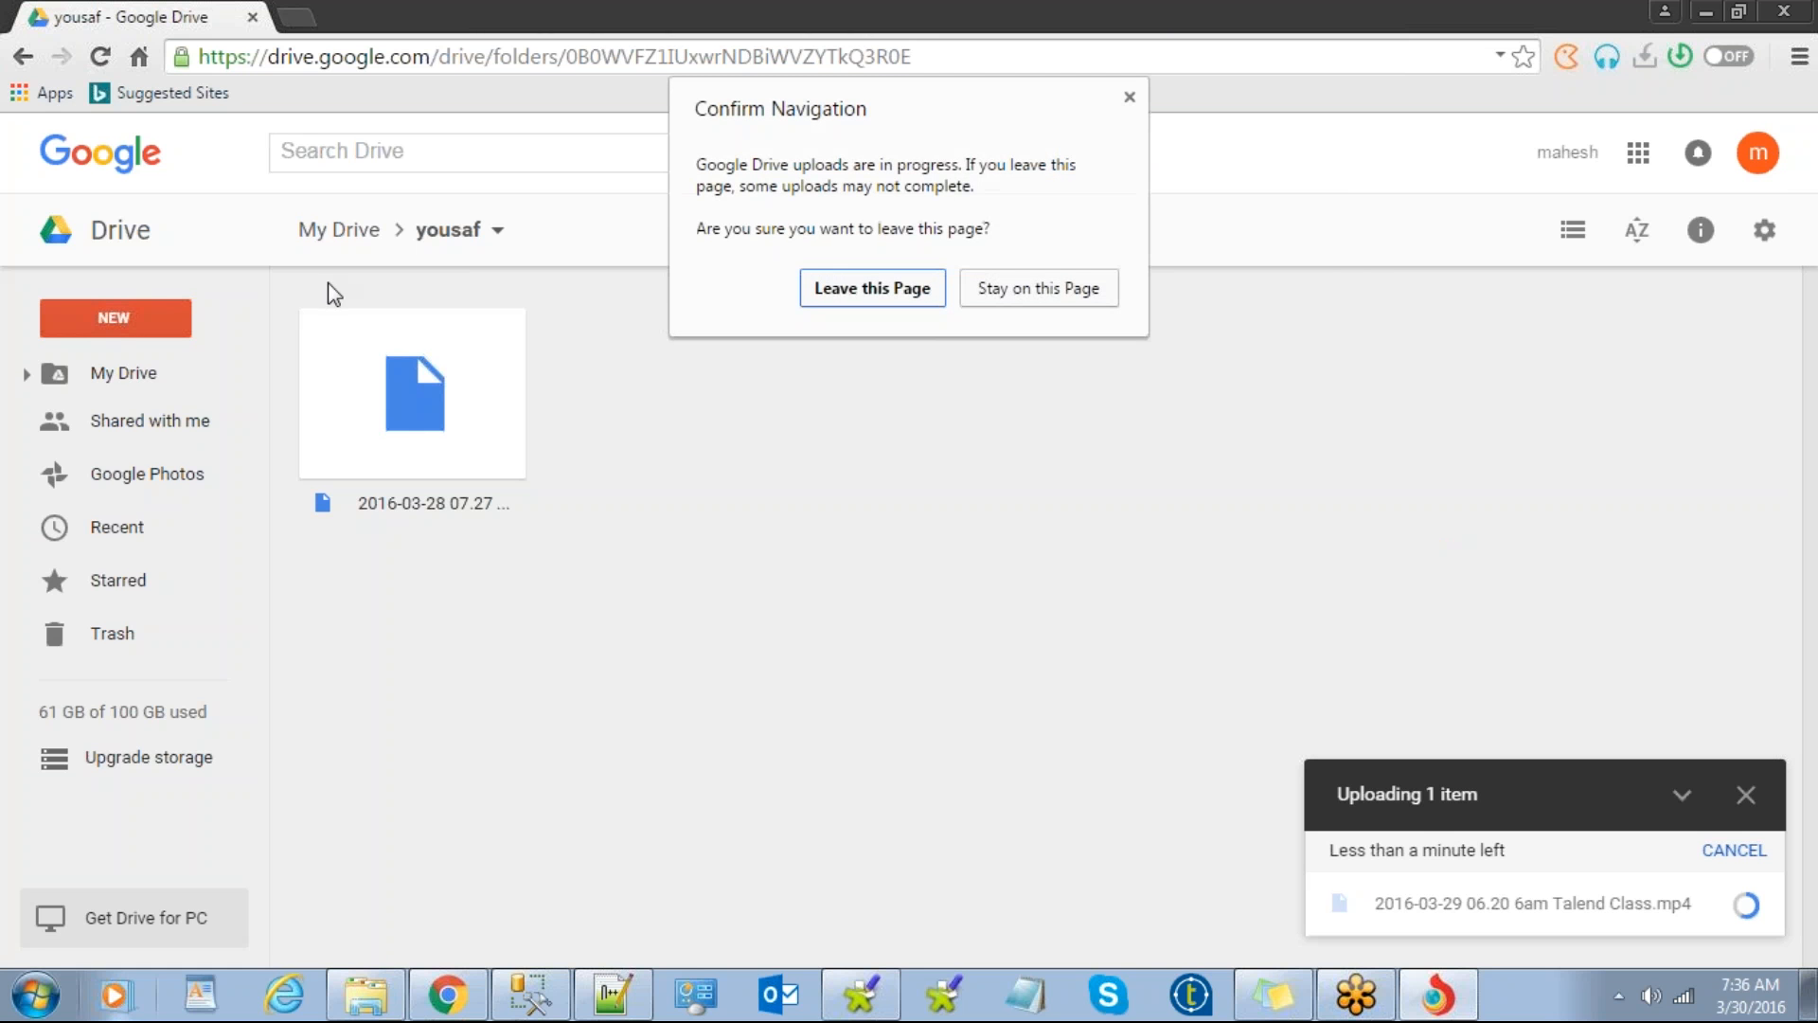
left_click(1136, 100)
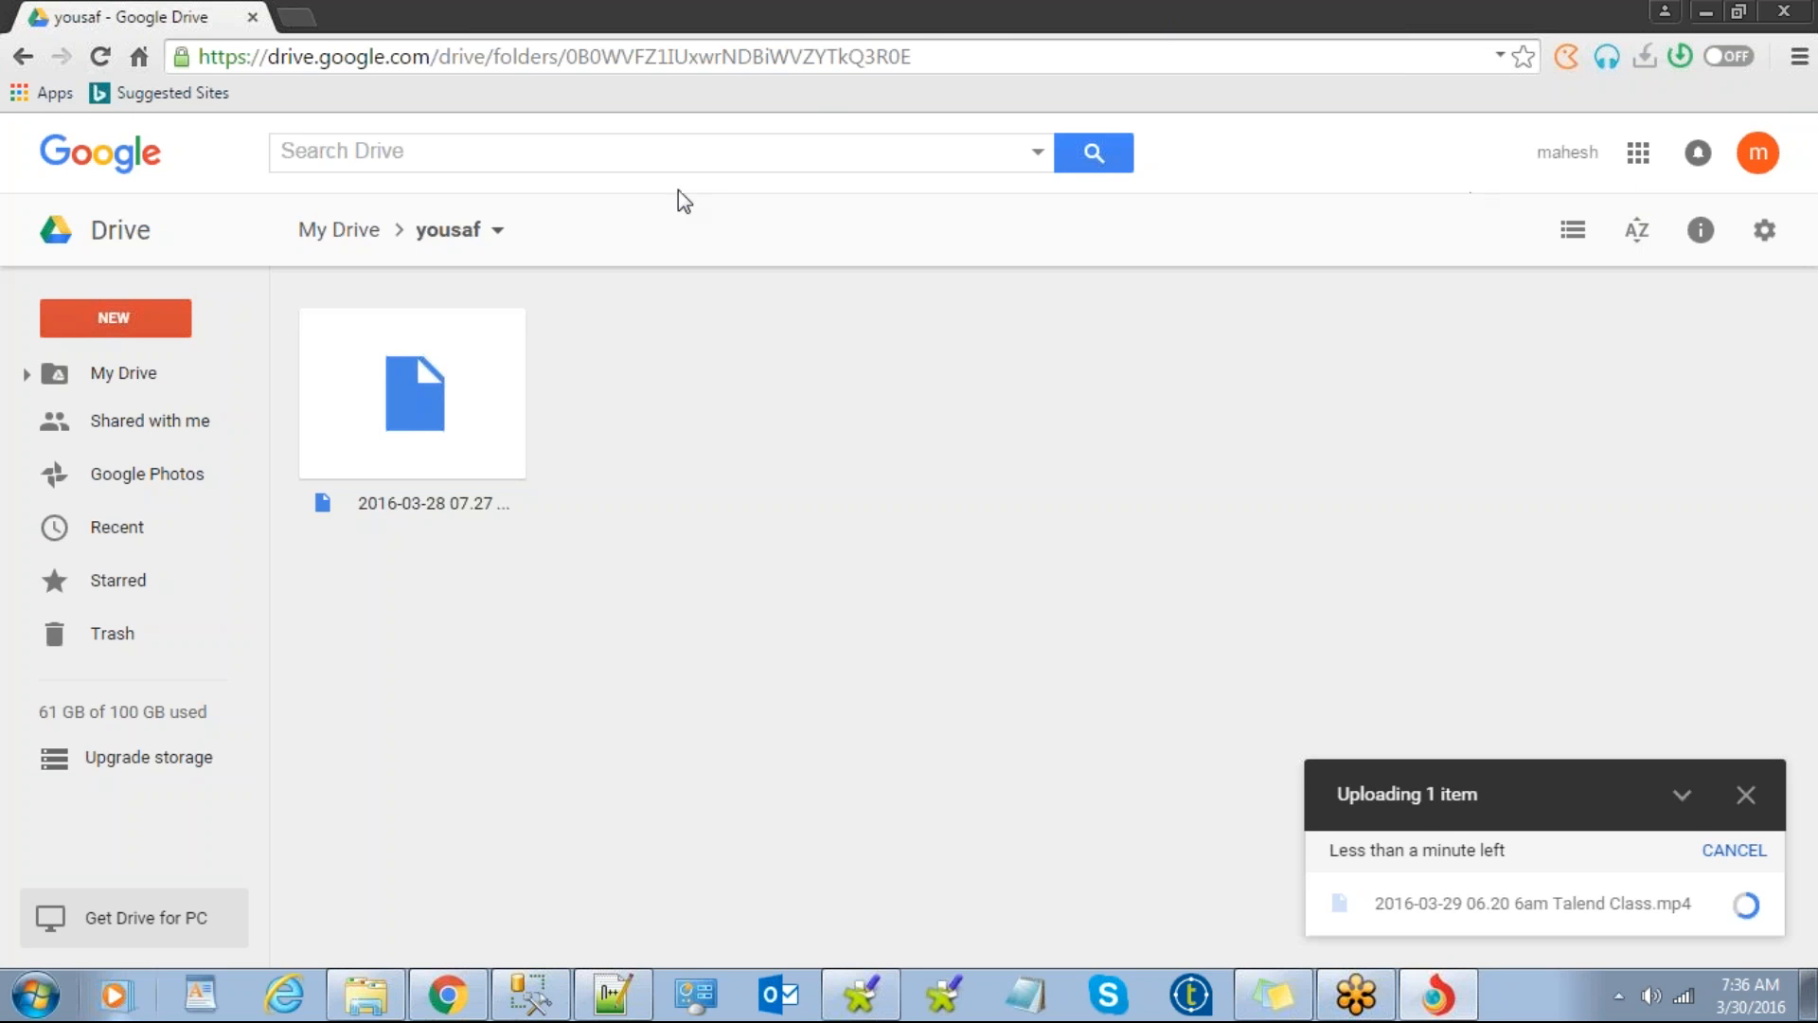
left_click(299, 18)
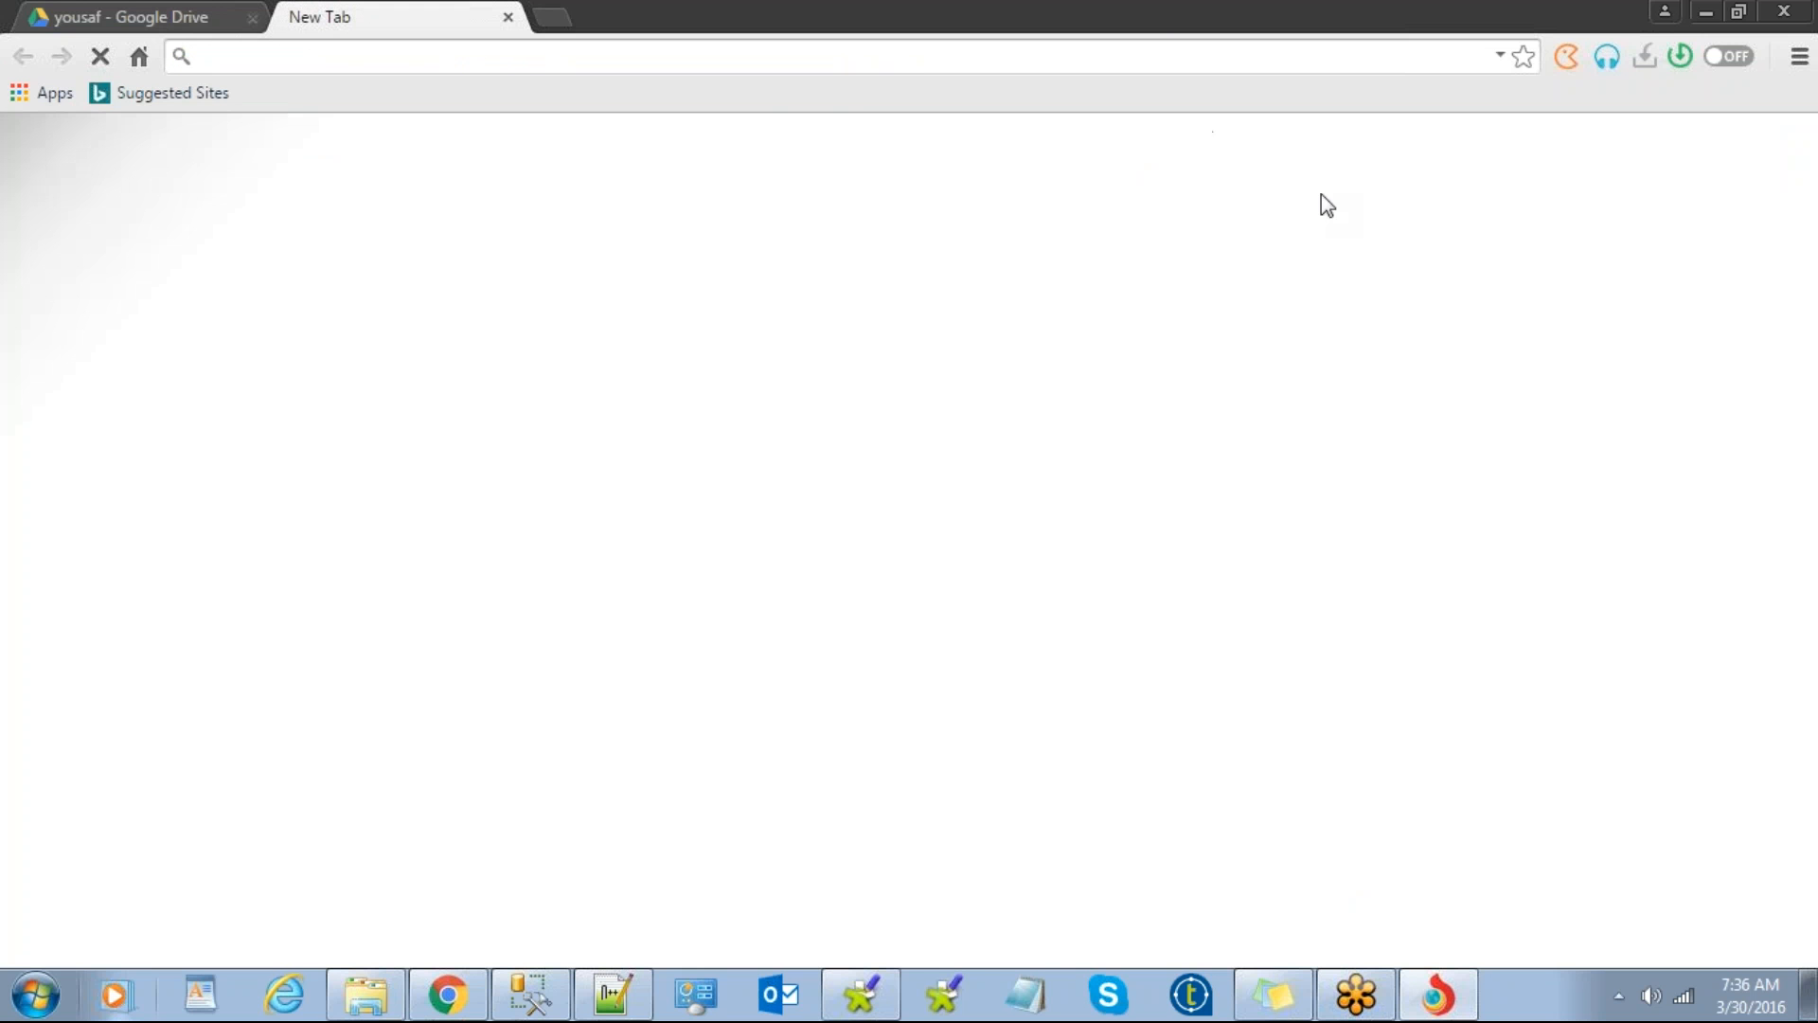
Step: Load google.com in the new tab and open Google Drive's My Drive from the apps grid
type("go")
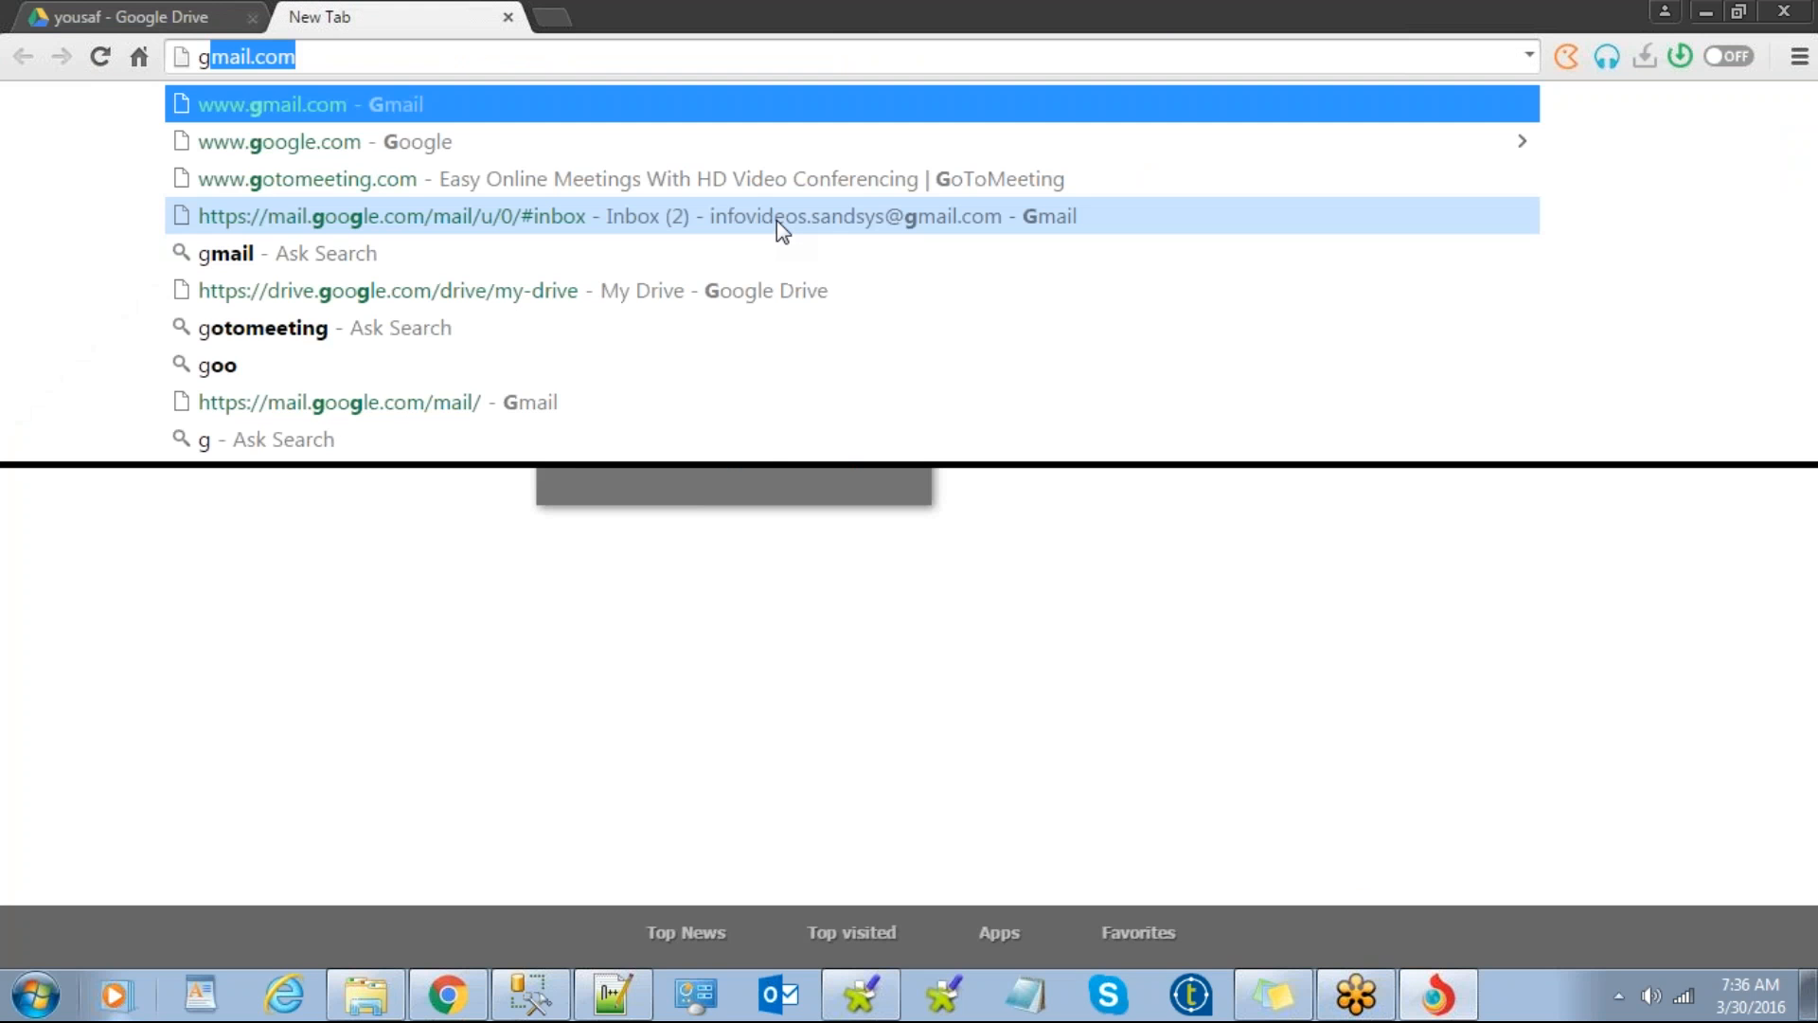
type("o")
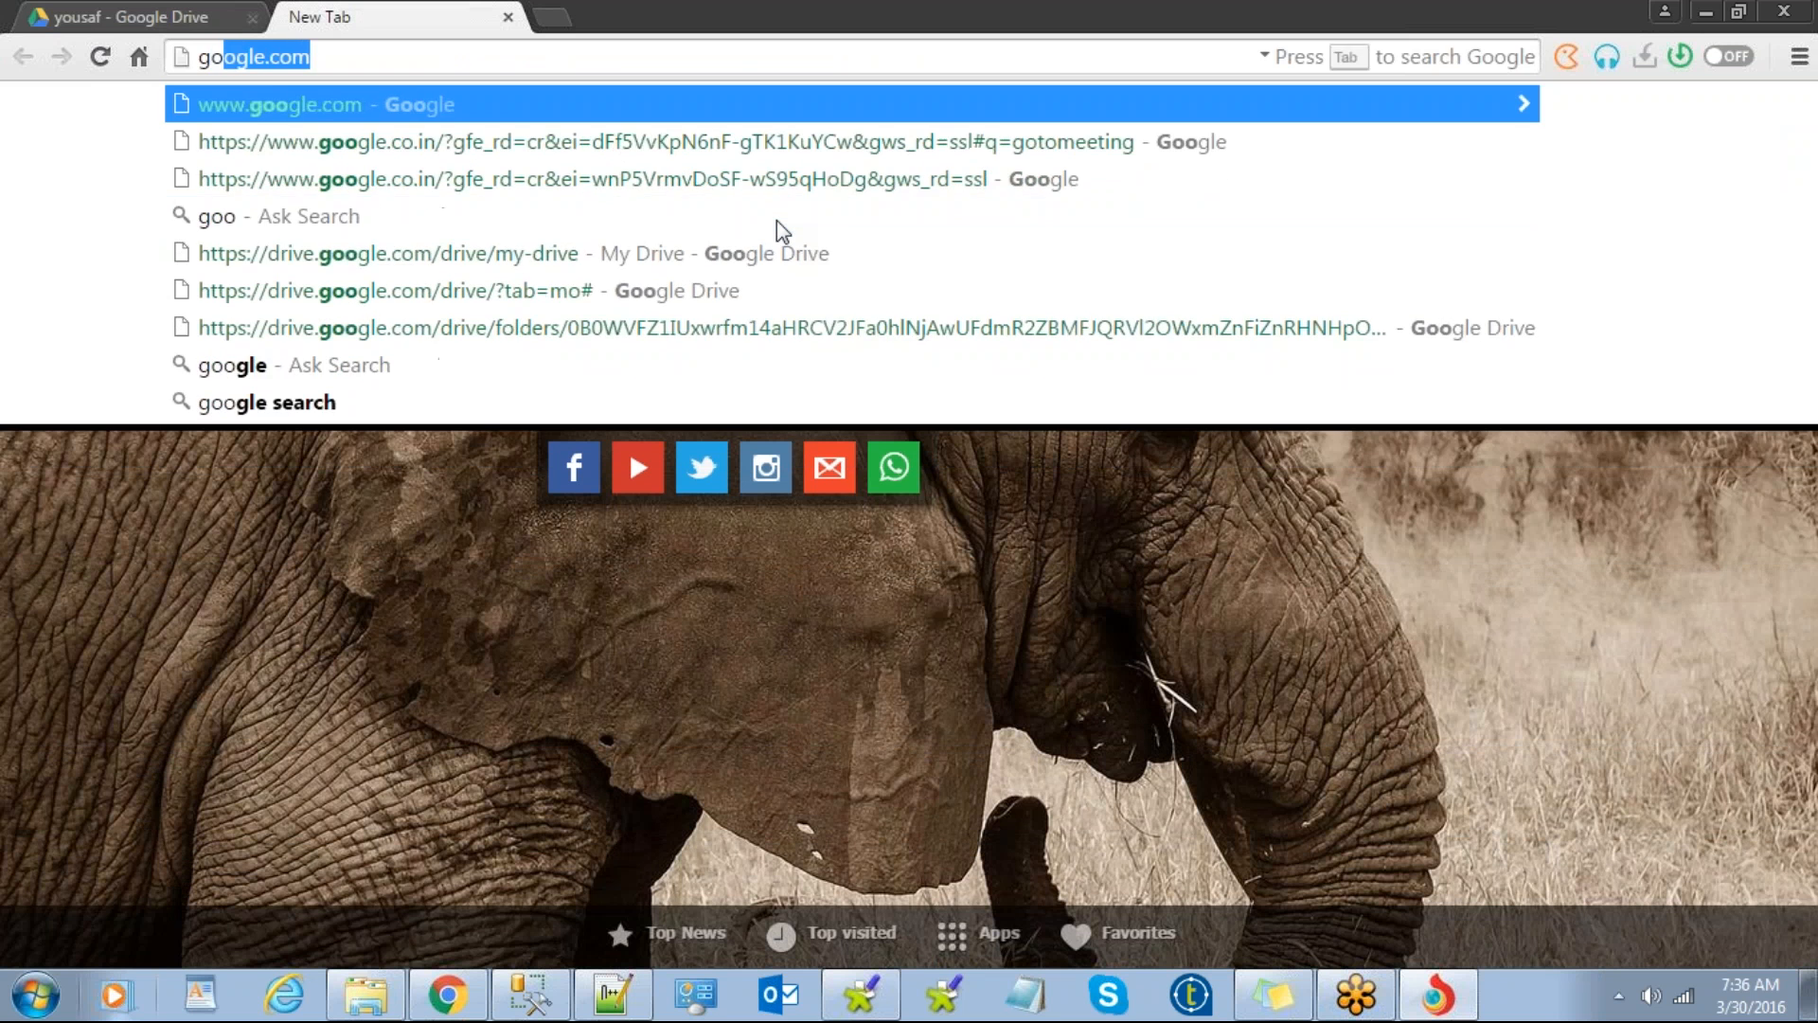
key("Return")
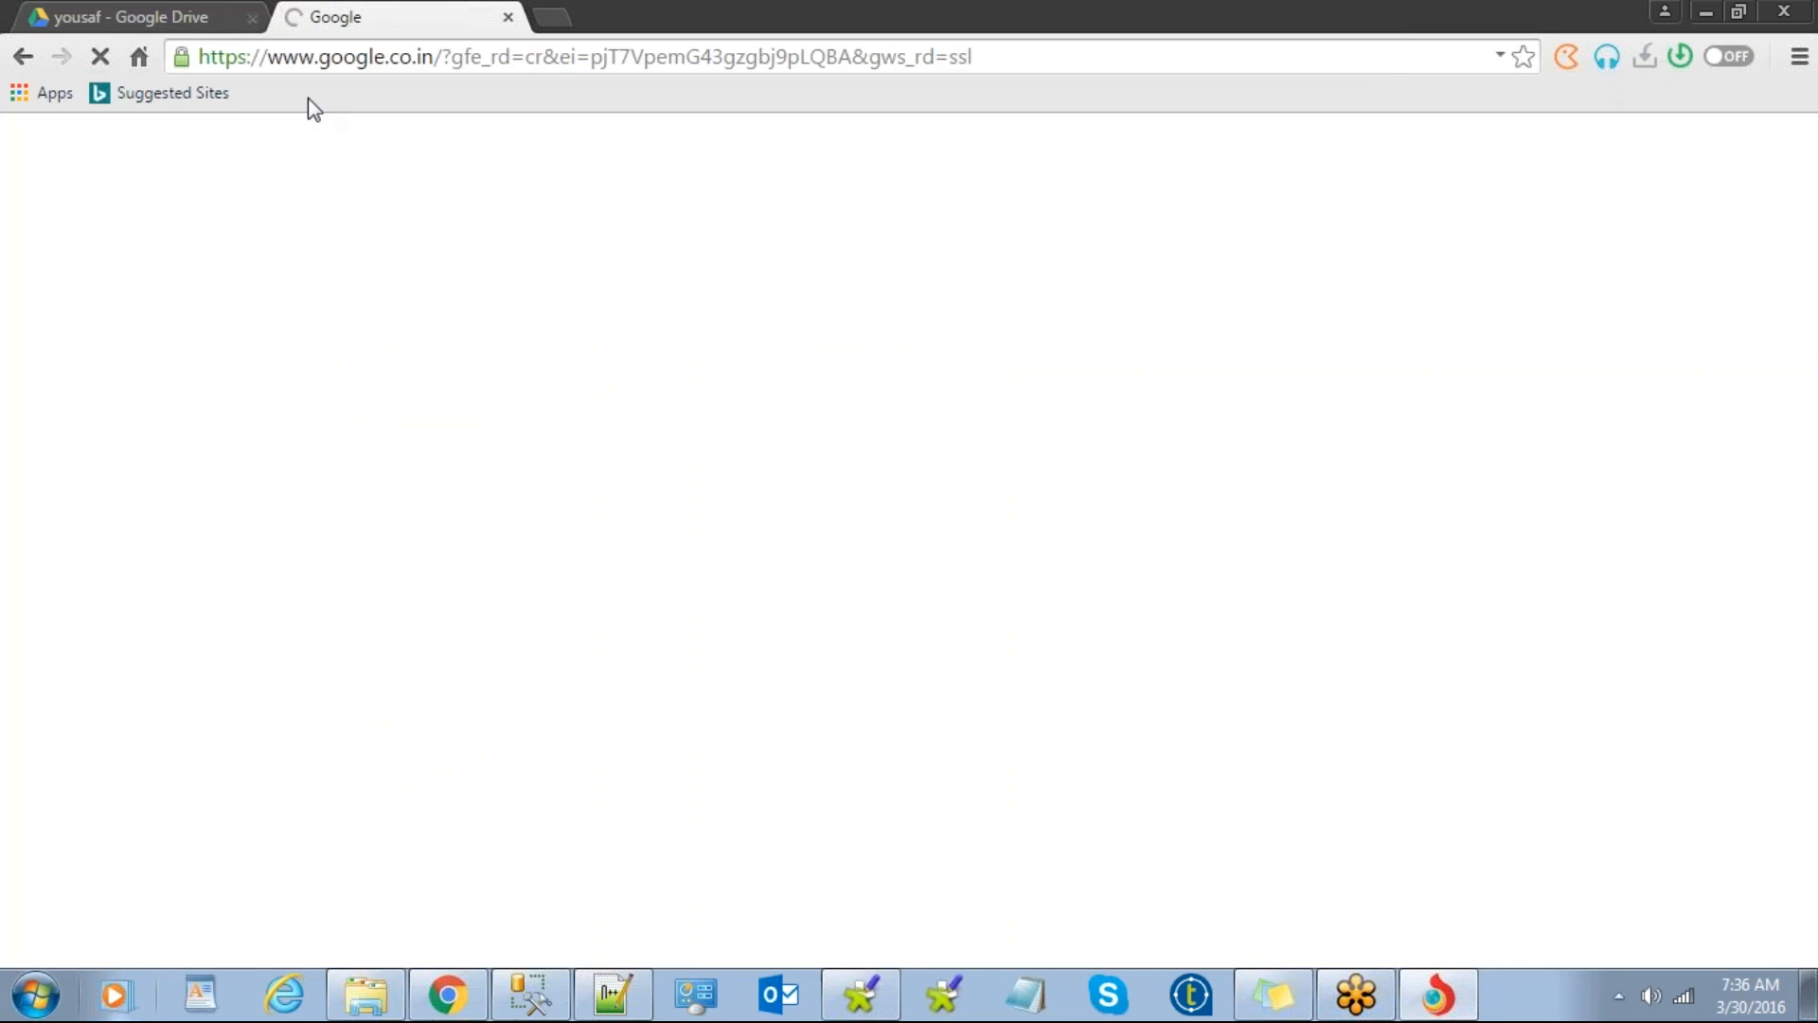
left_click(121, 19)
left_click(392, 14)
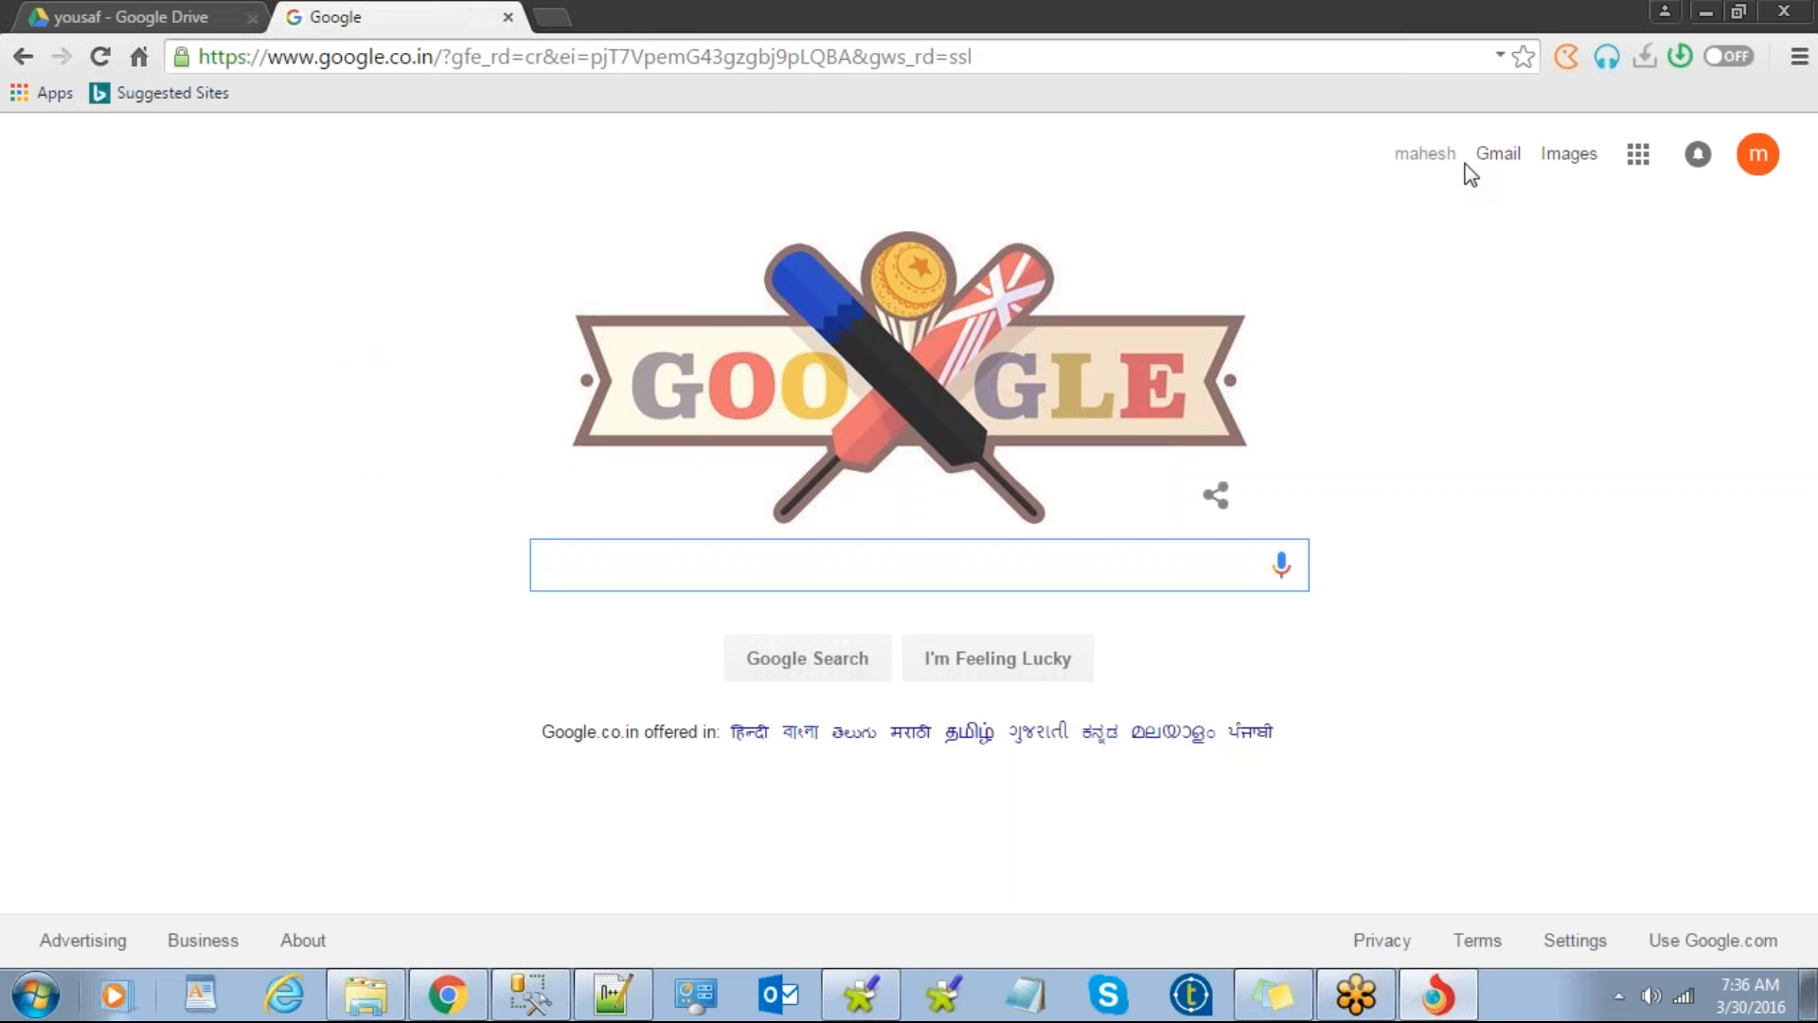
left_click(1637, 157)
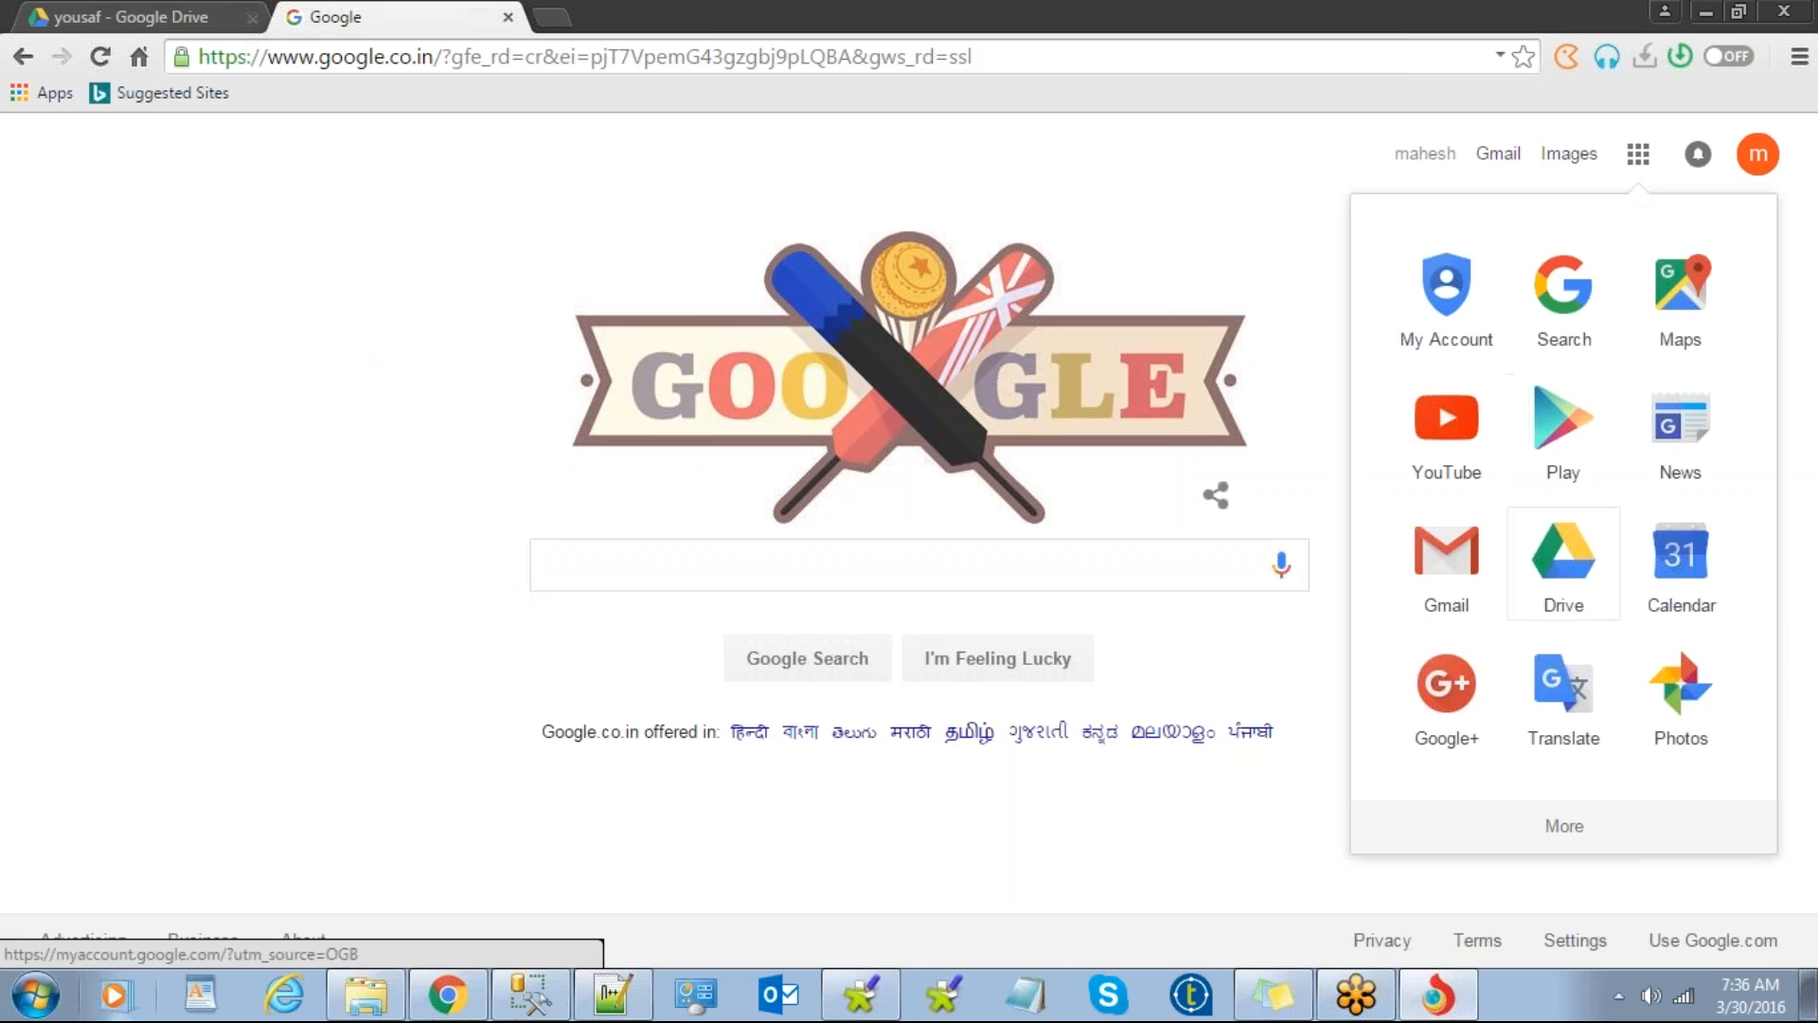
left_click(1569, 603)
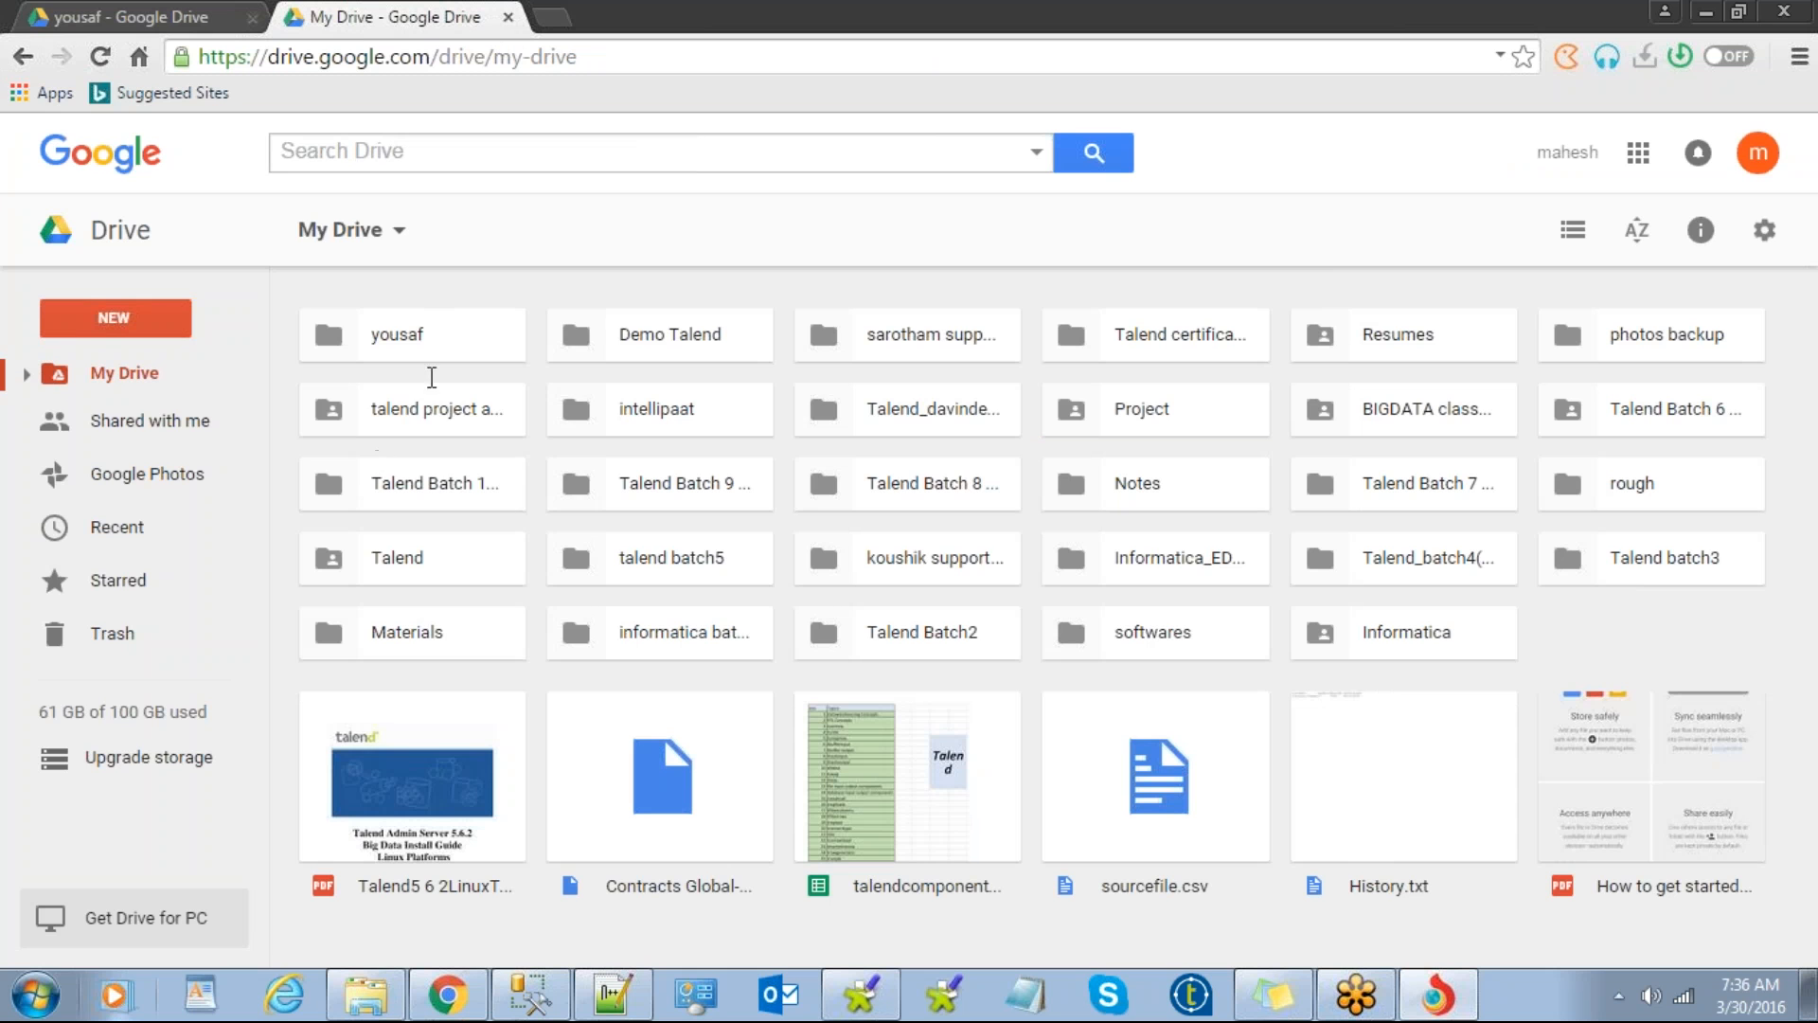
Step: Open the Talend folder, select TOS_DI-r118616-V5.5.1.zip, and switch to list view
key("/")
left_click(1379, 94)
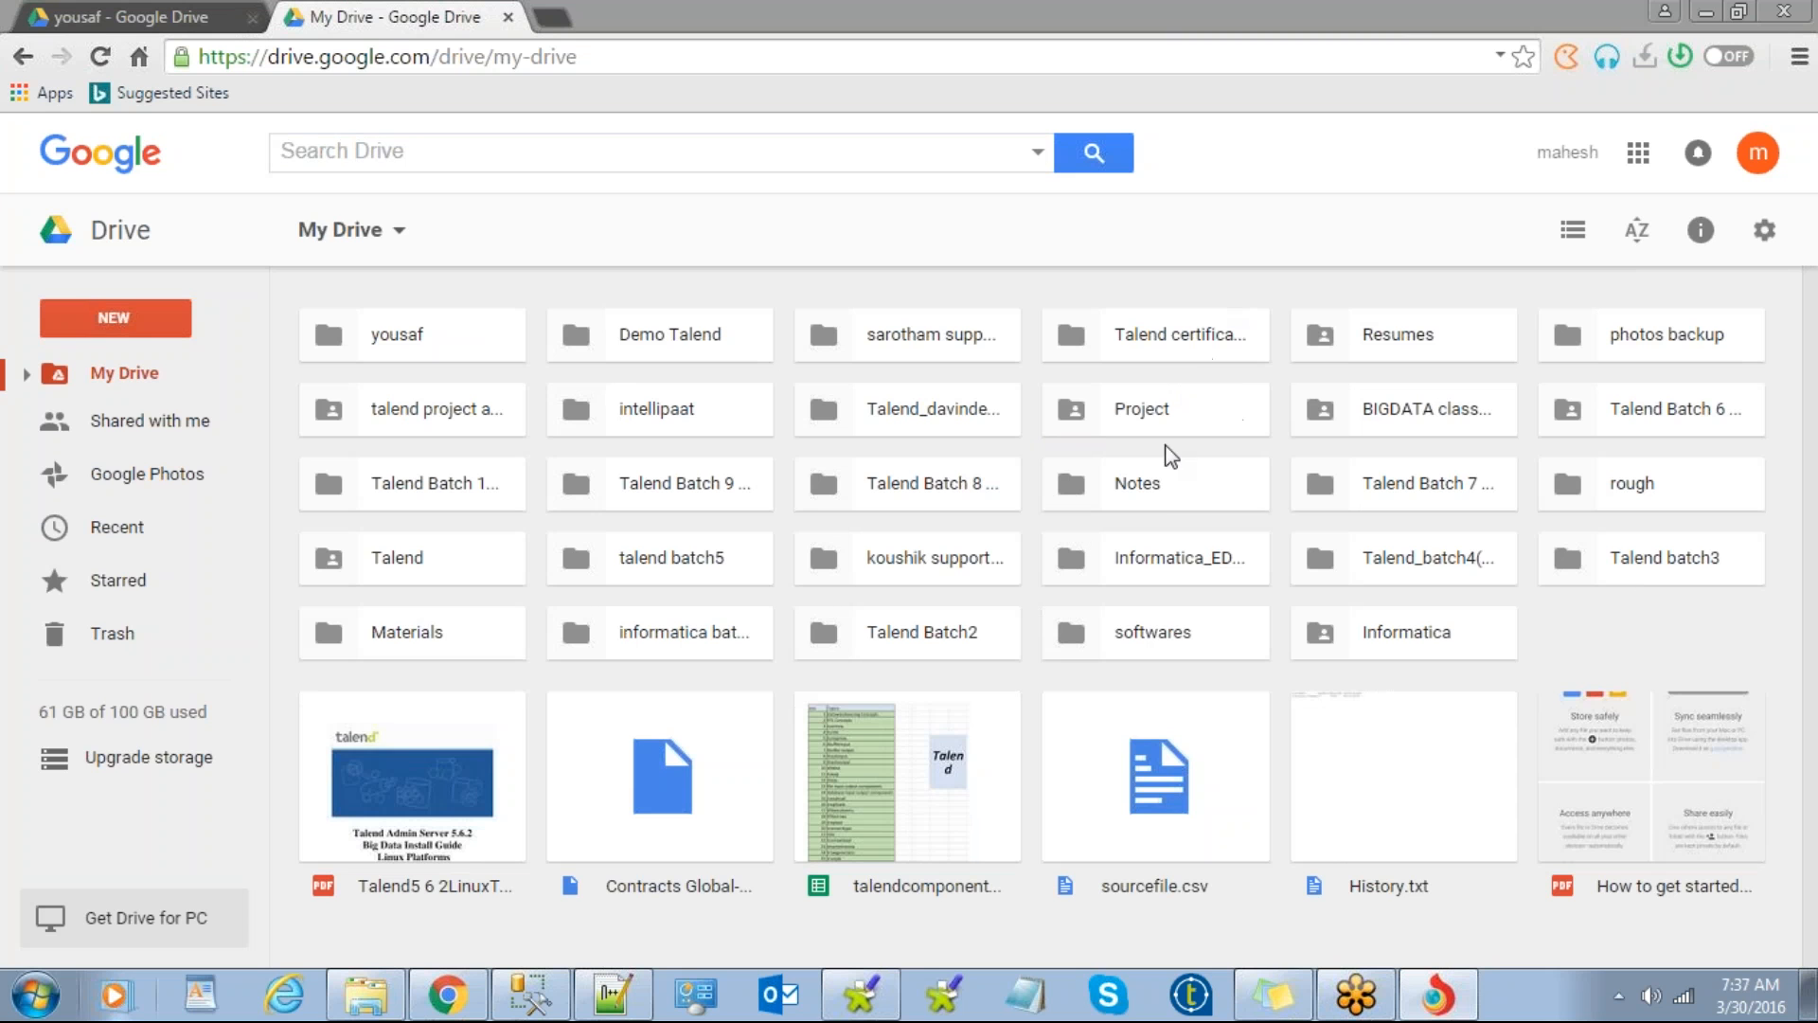
left_click(677, 481)
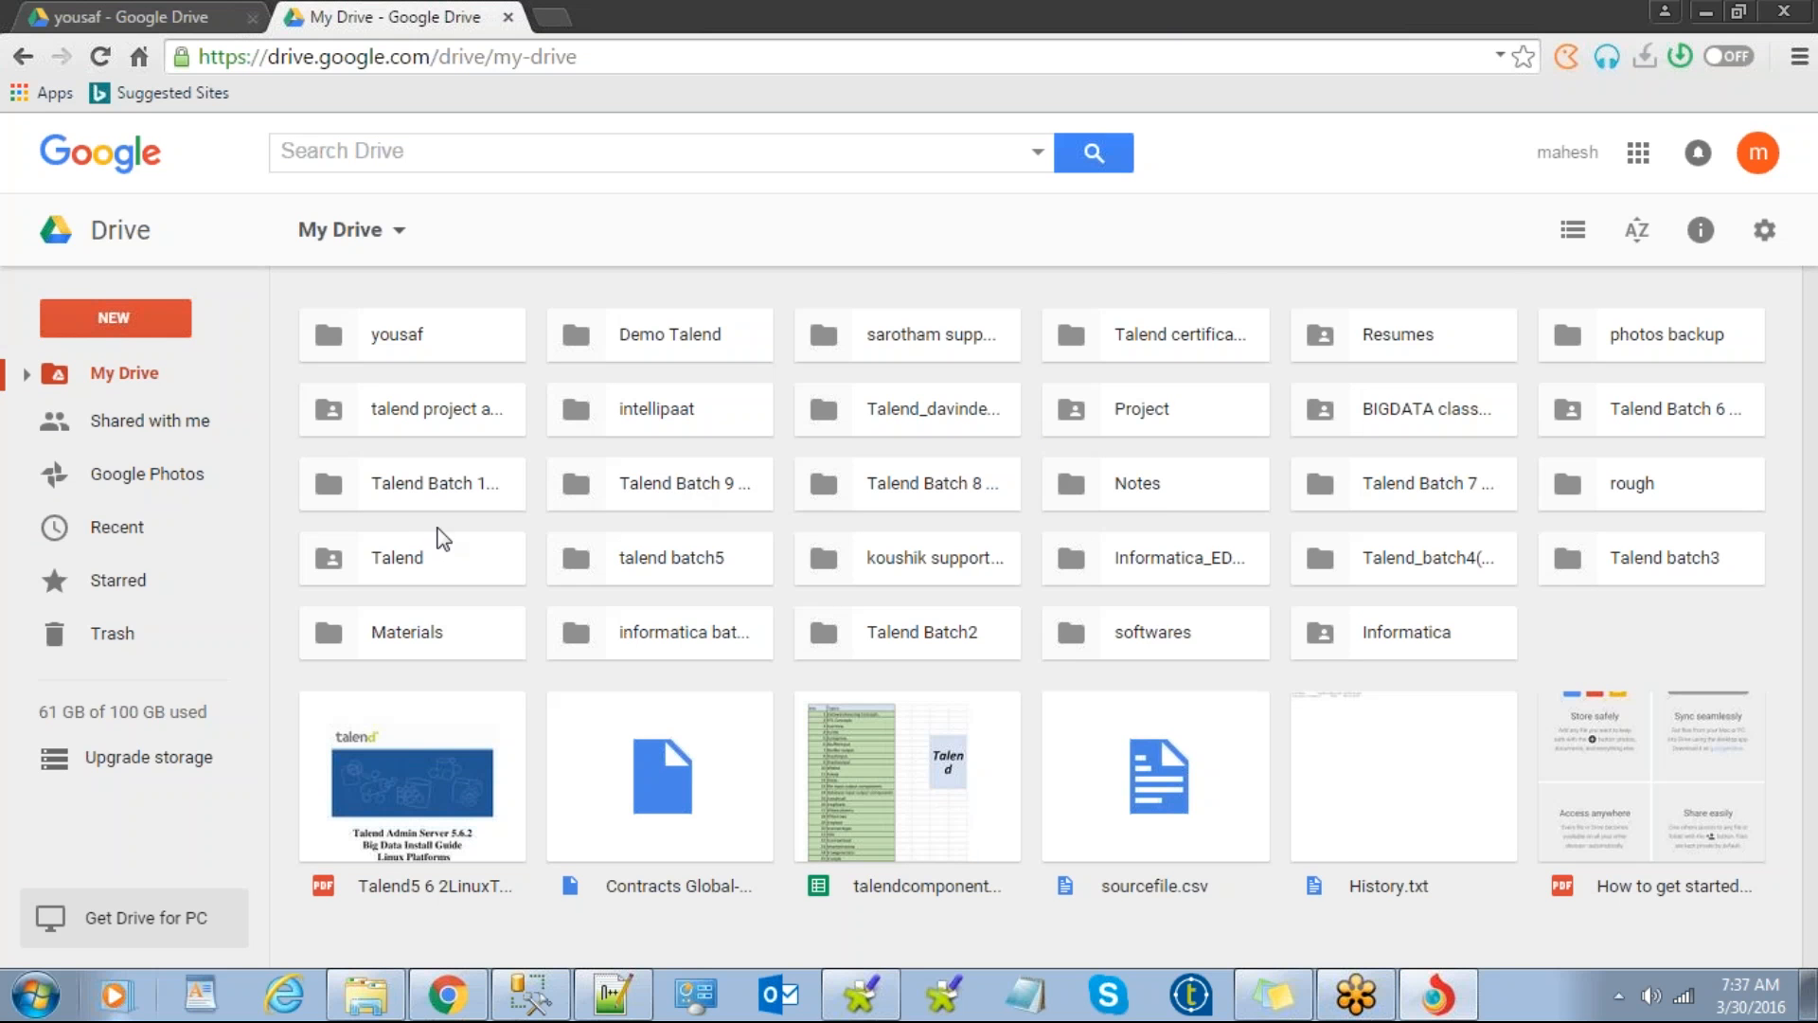
double_click(419, 557)
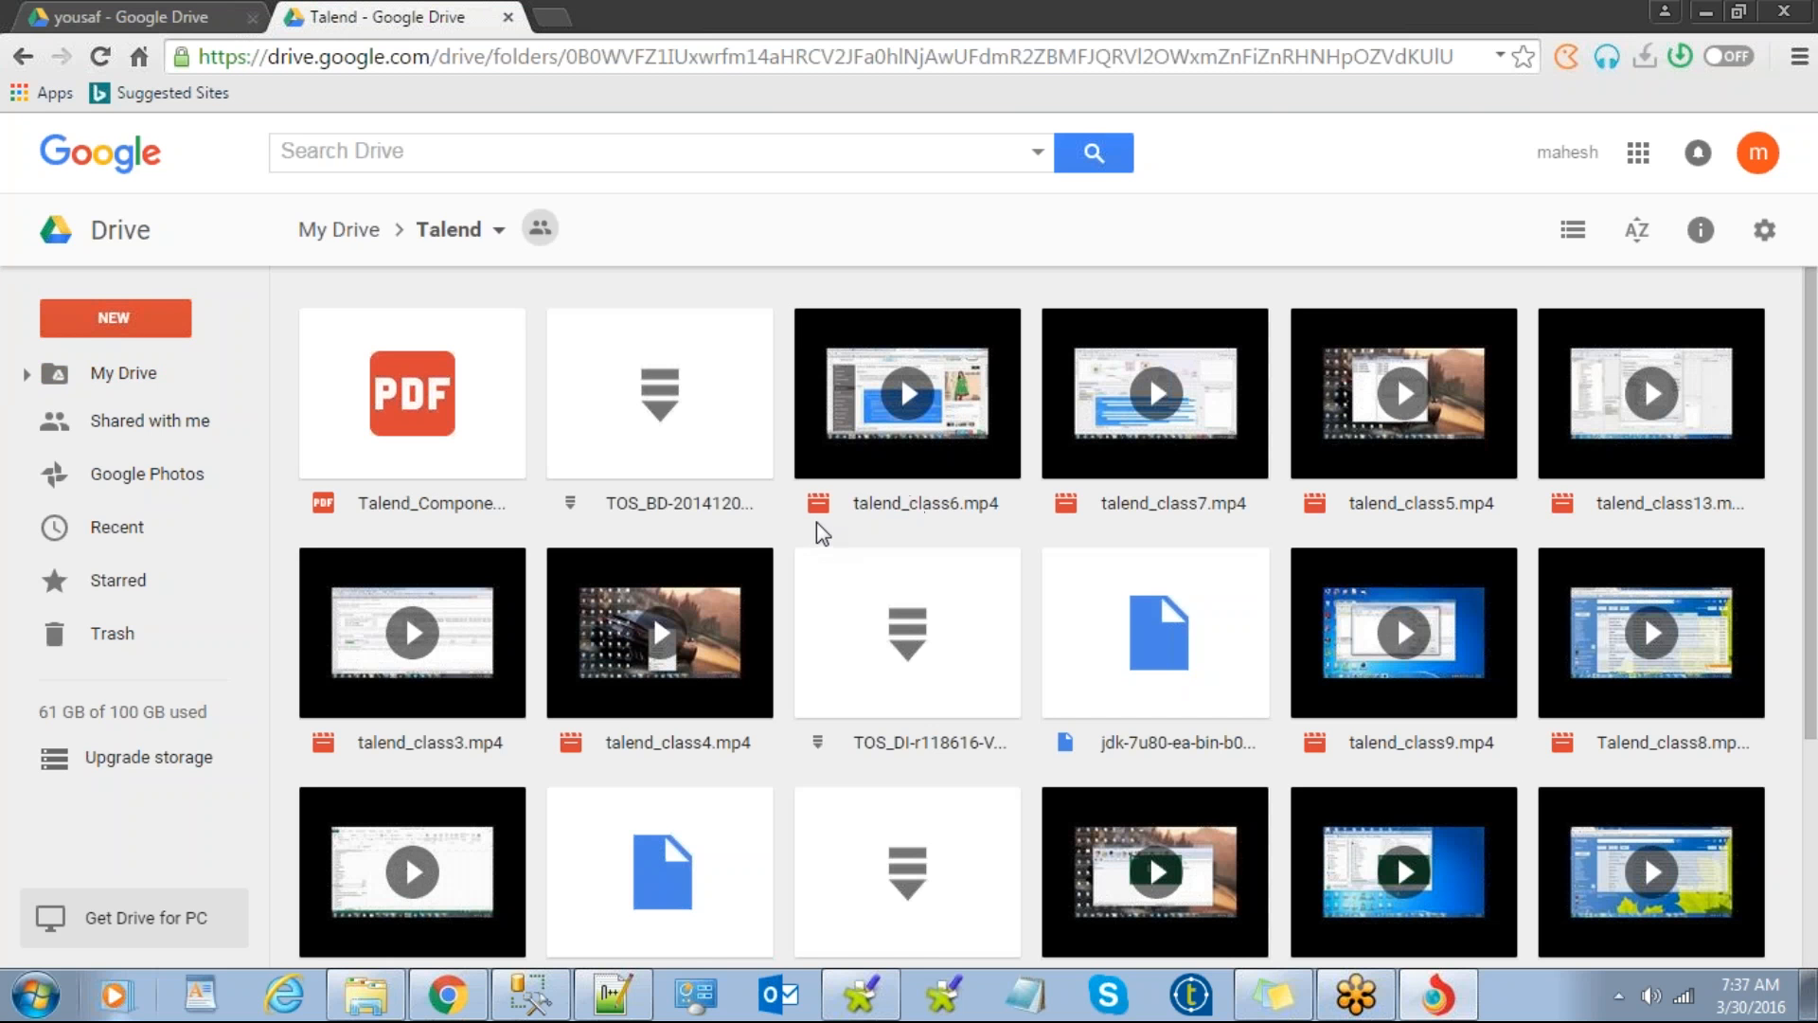
left_click(717, 434)
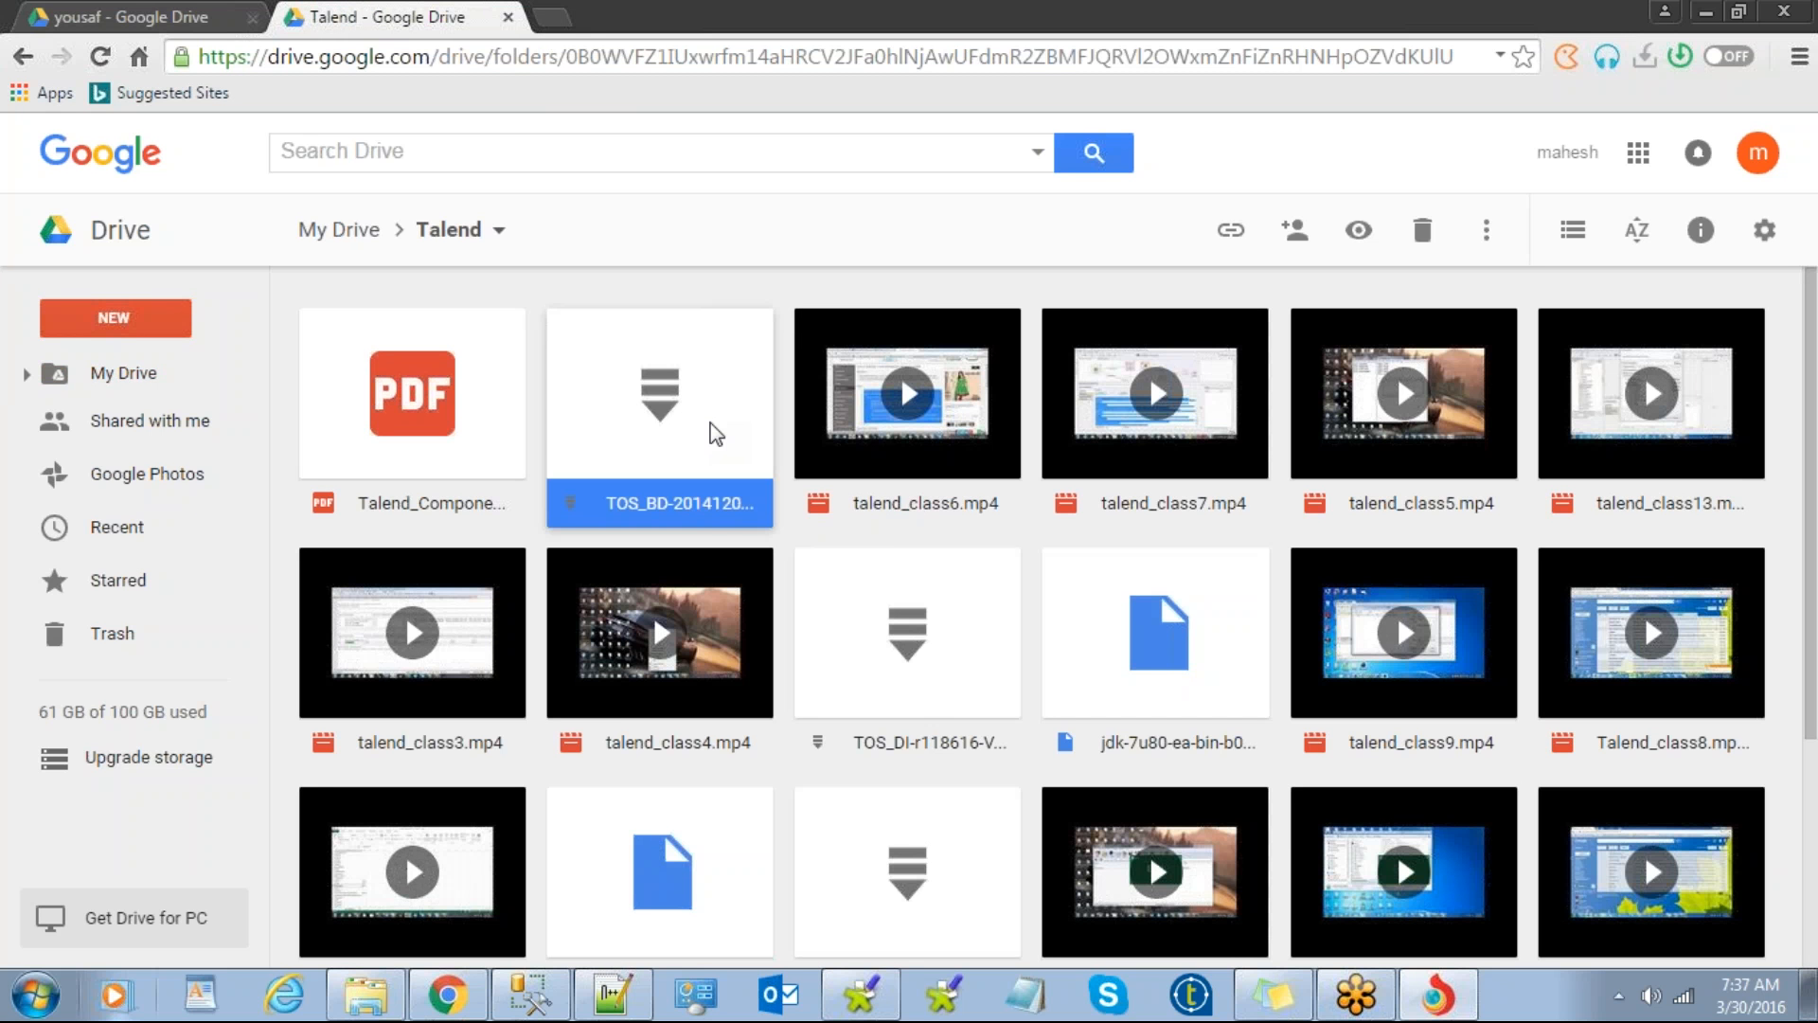
scroll(708, 417, "down", 3)
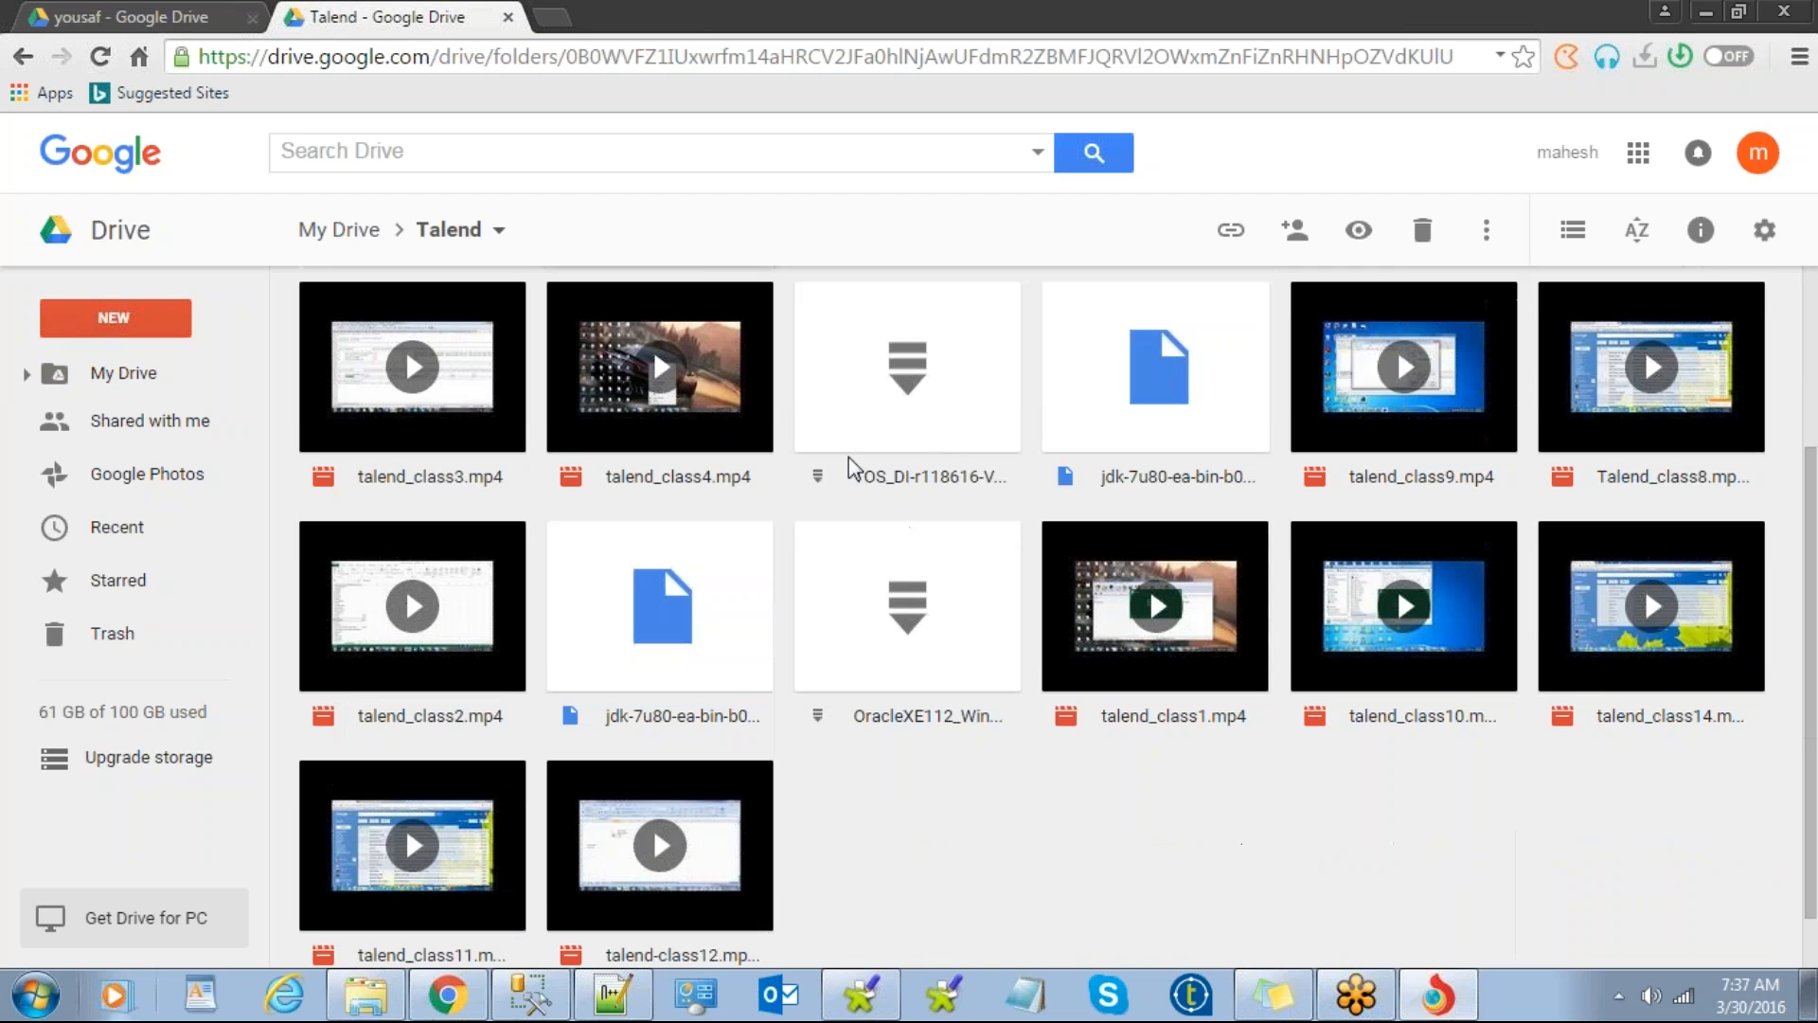
left_click(970, 399)
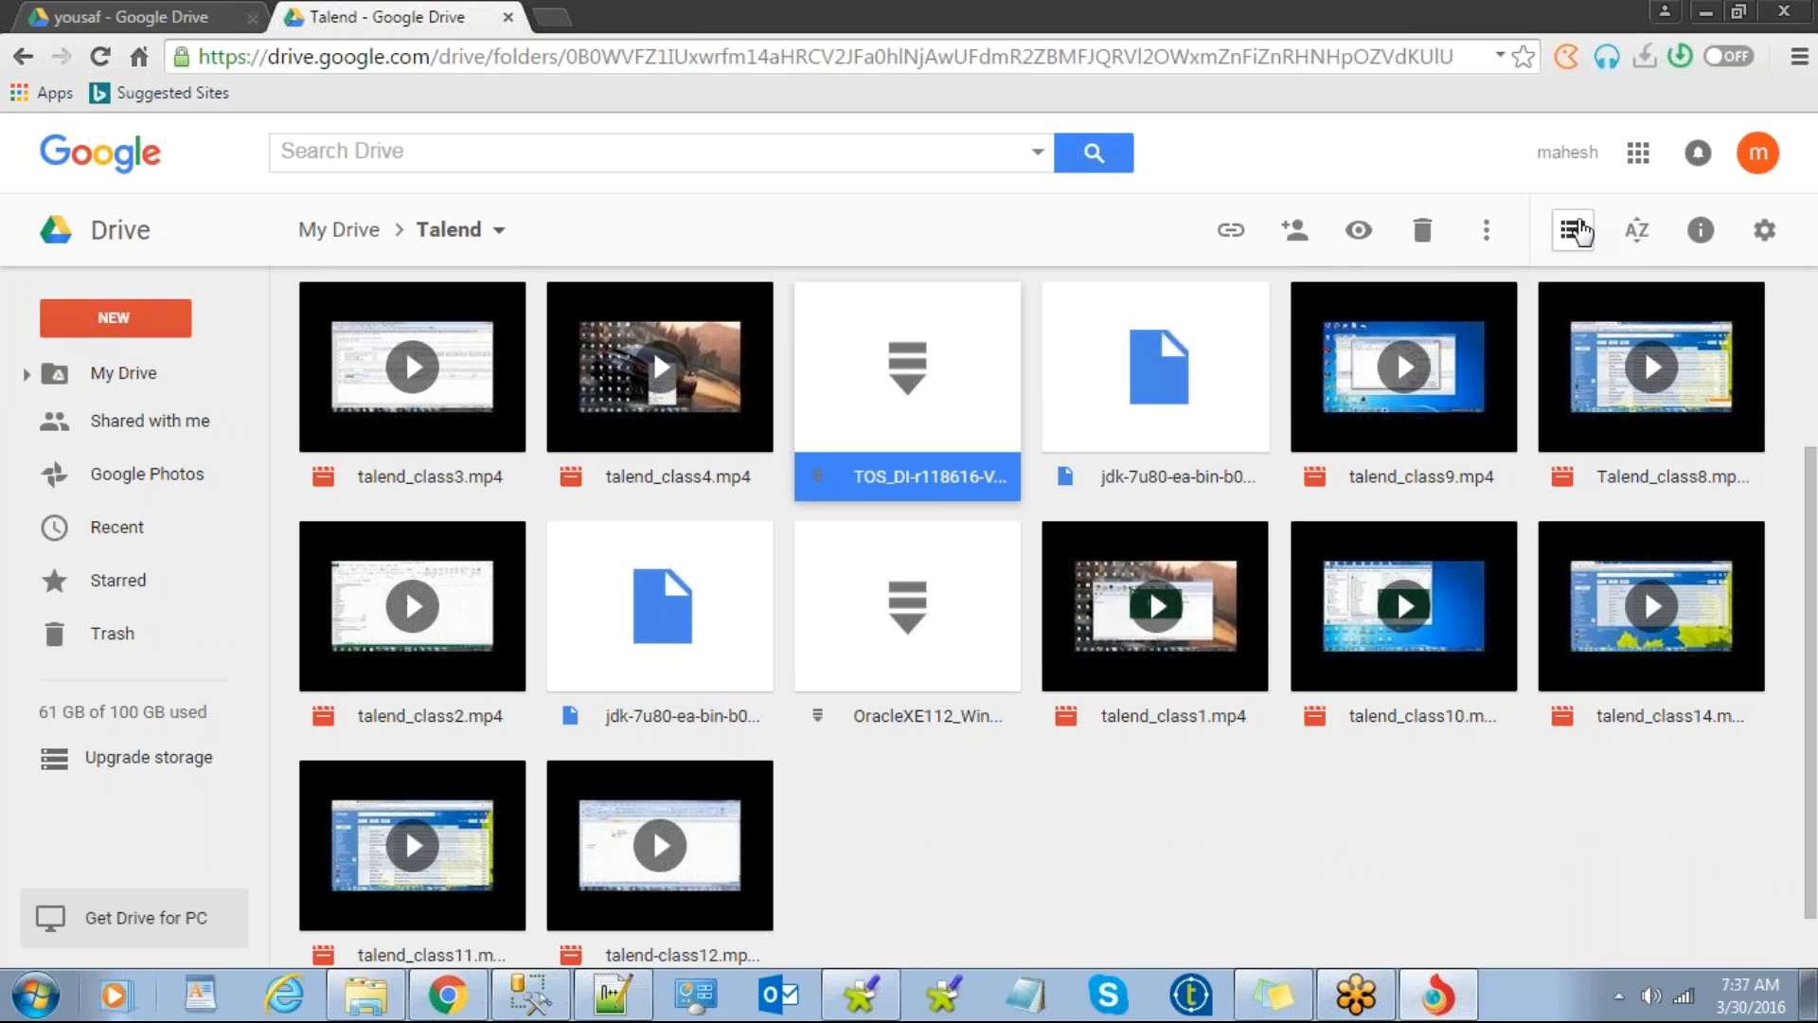
left_click(1575, 230)
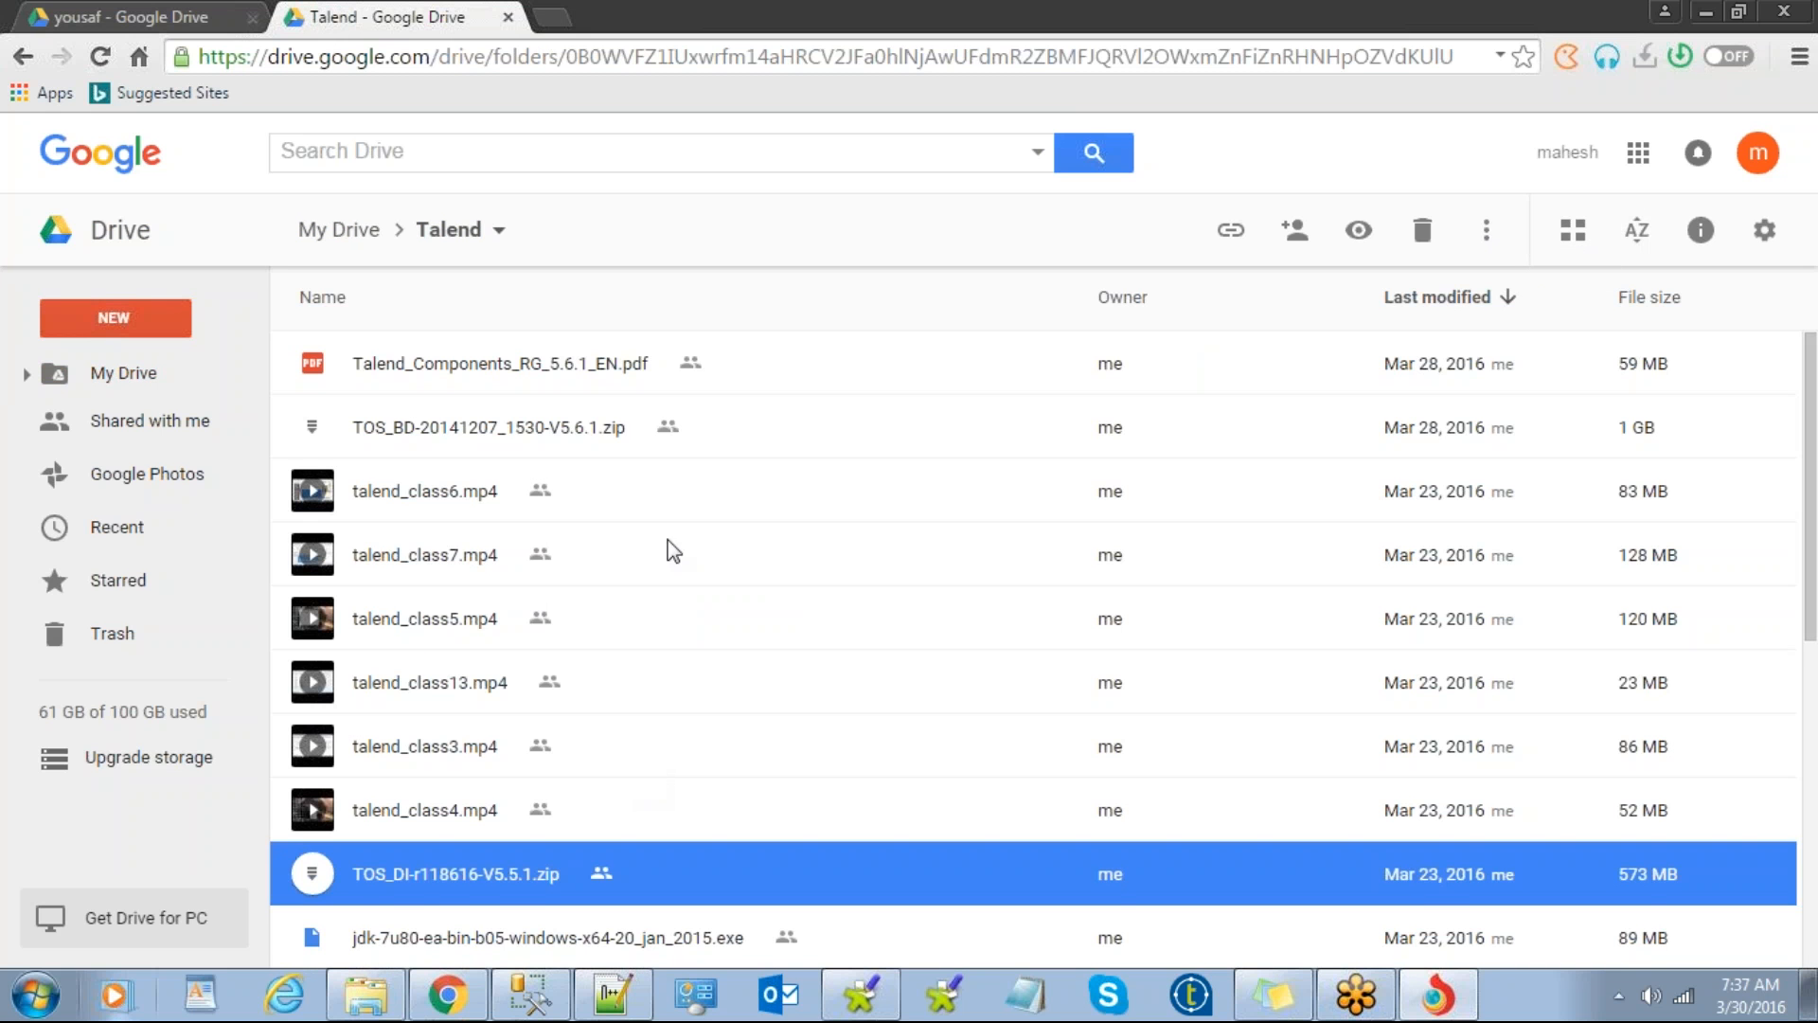
Step: Share TOS_BD-20141207_1530-V5.6.1.zip with the student by pasting their e-mail and sending
left_click(540, 431)
right_click(540, 430)
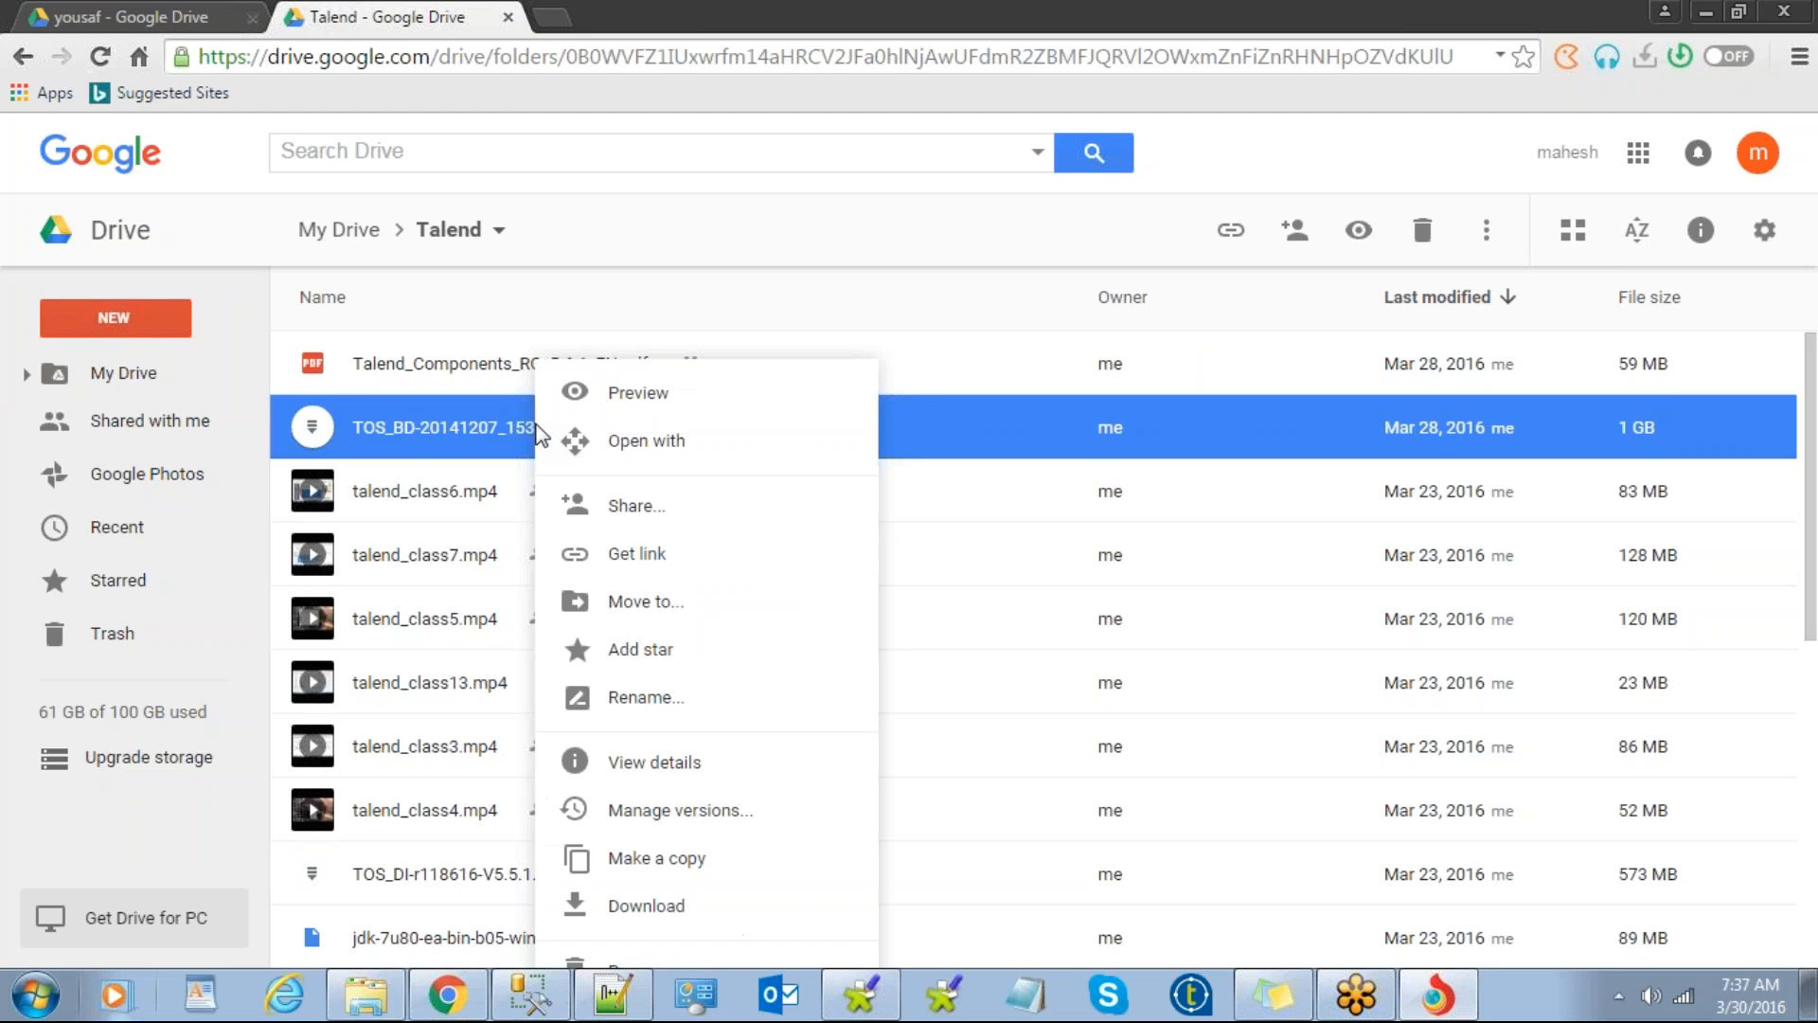
left_click(664, 504)
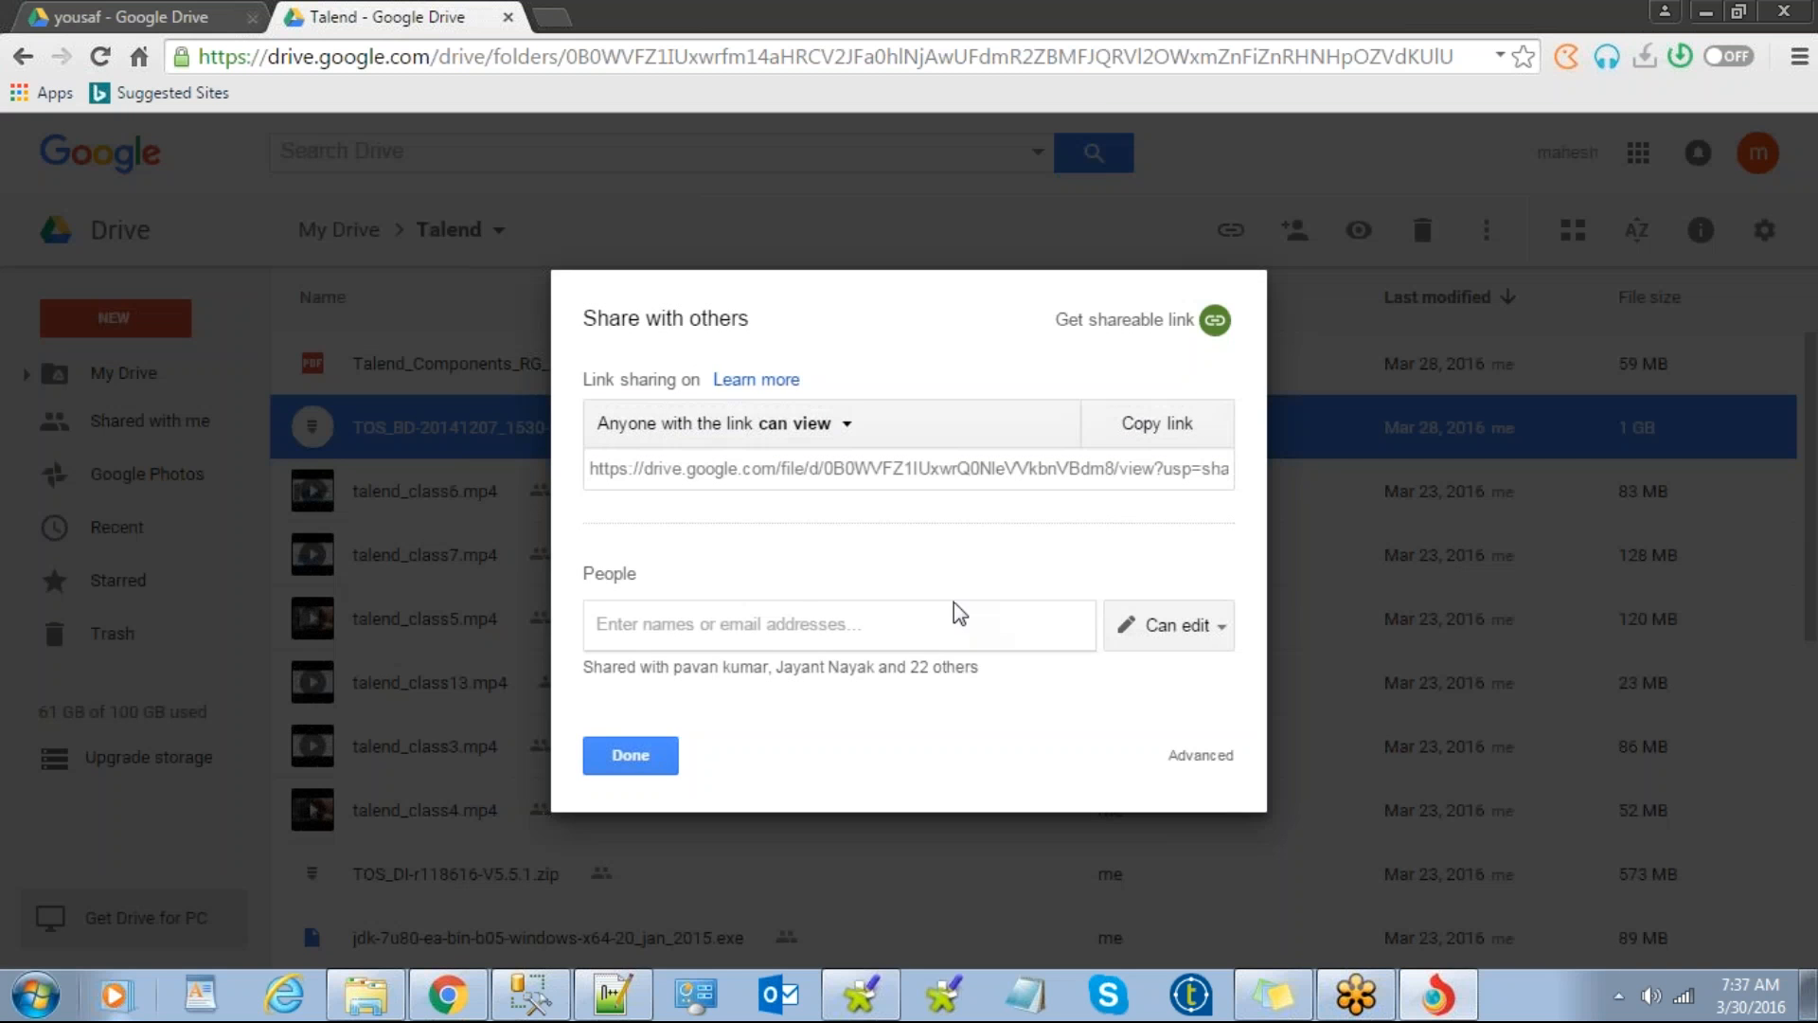
key("ctrl+v")
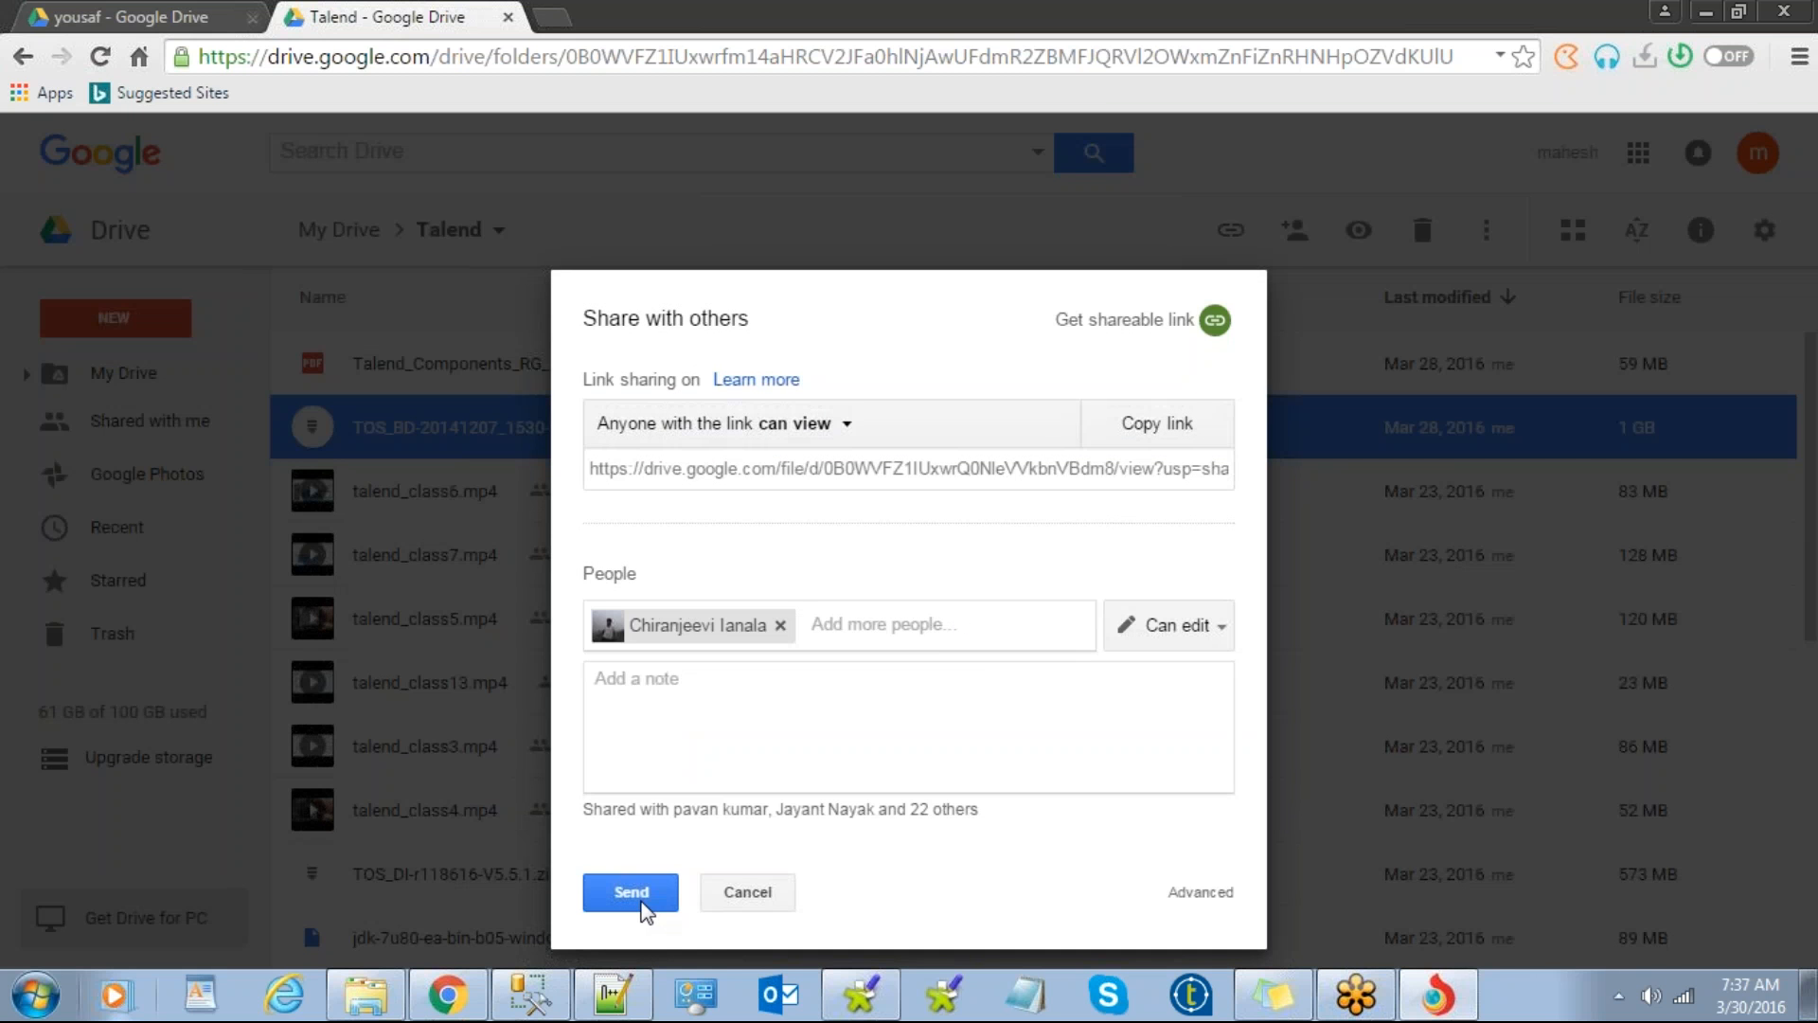
left_click(640, 900)
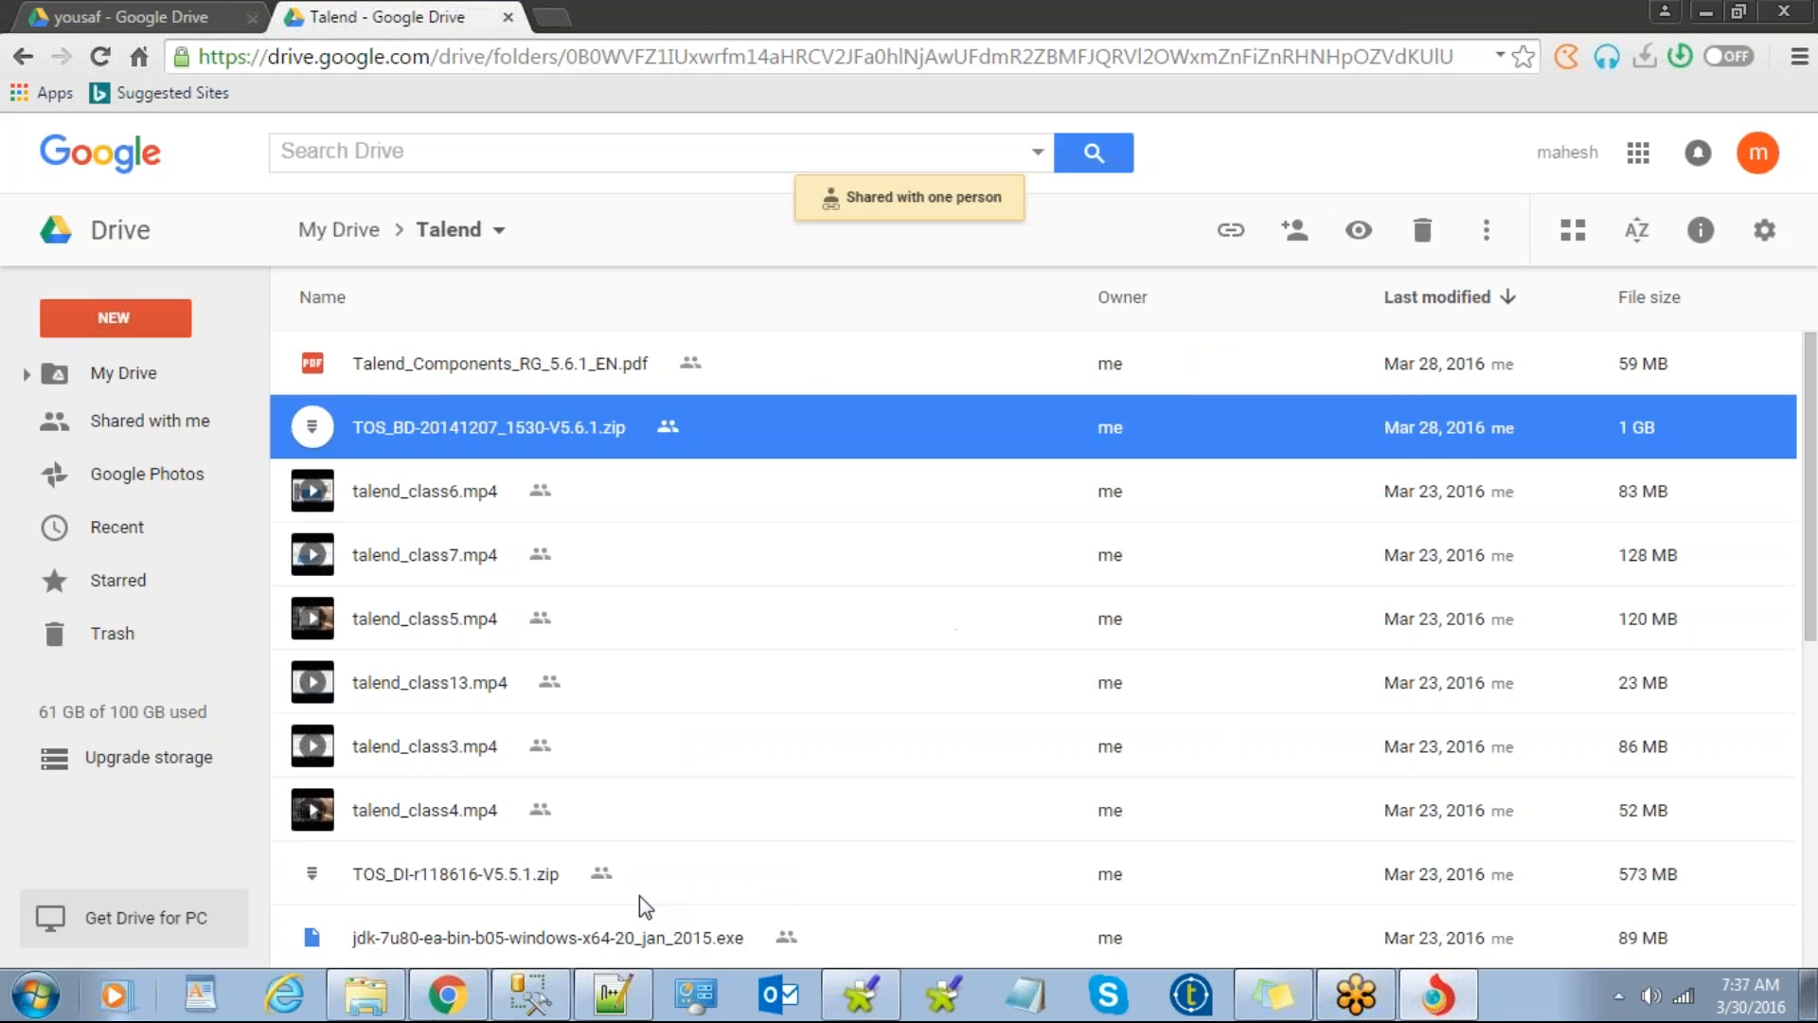
Step: Check the finished class-video upload in the yousaf tab and dismiss the upload-complete notice
left_click(121, 376)
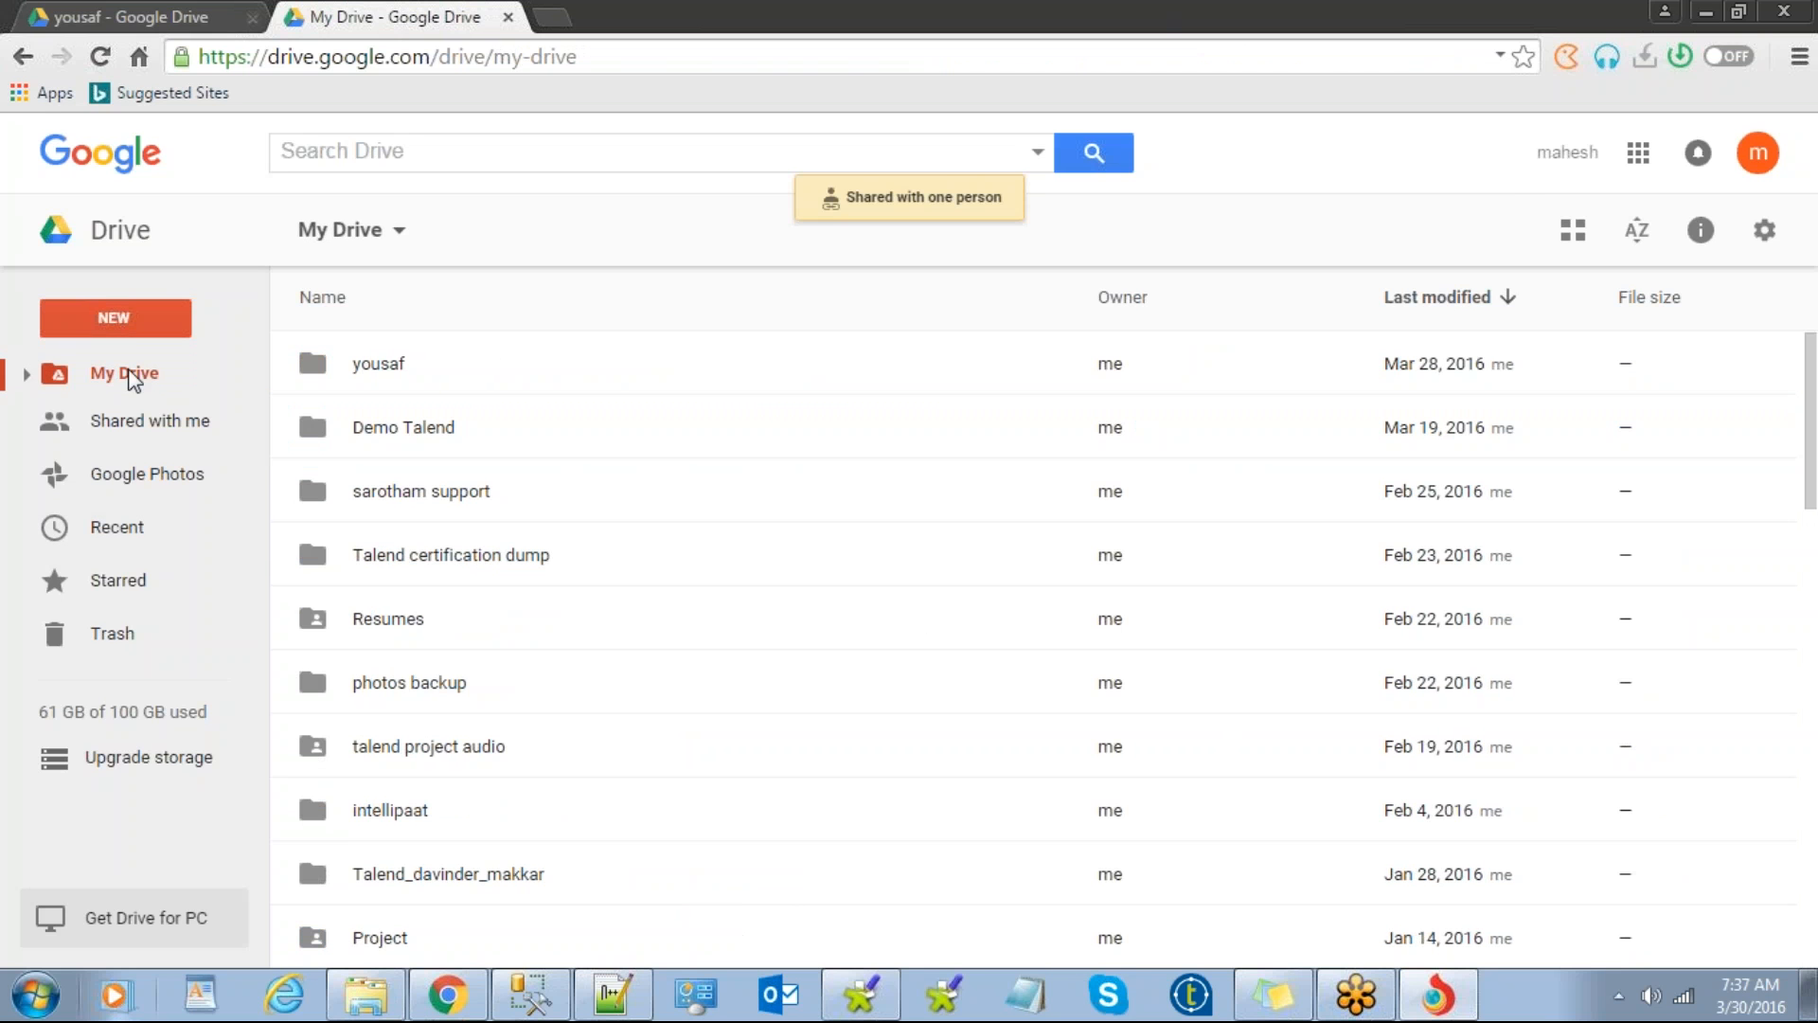
left_click(203, 19)
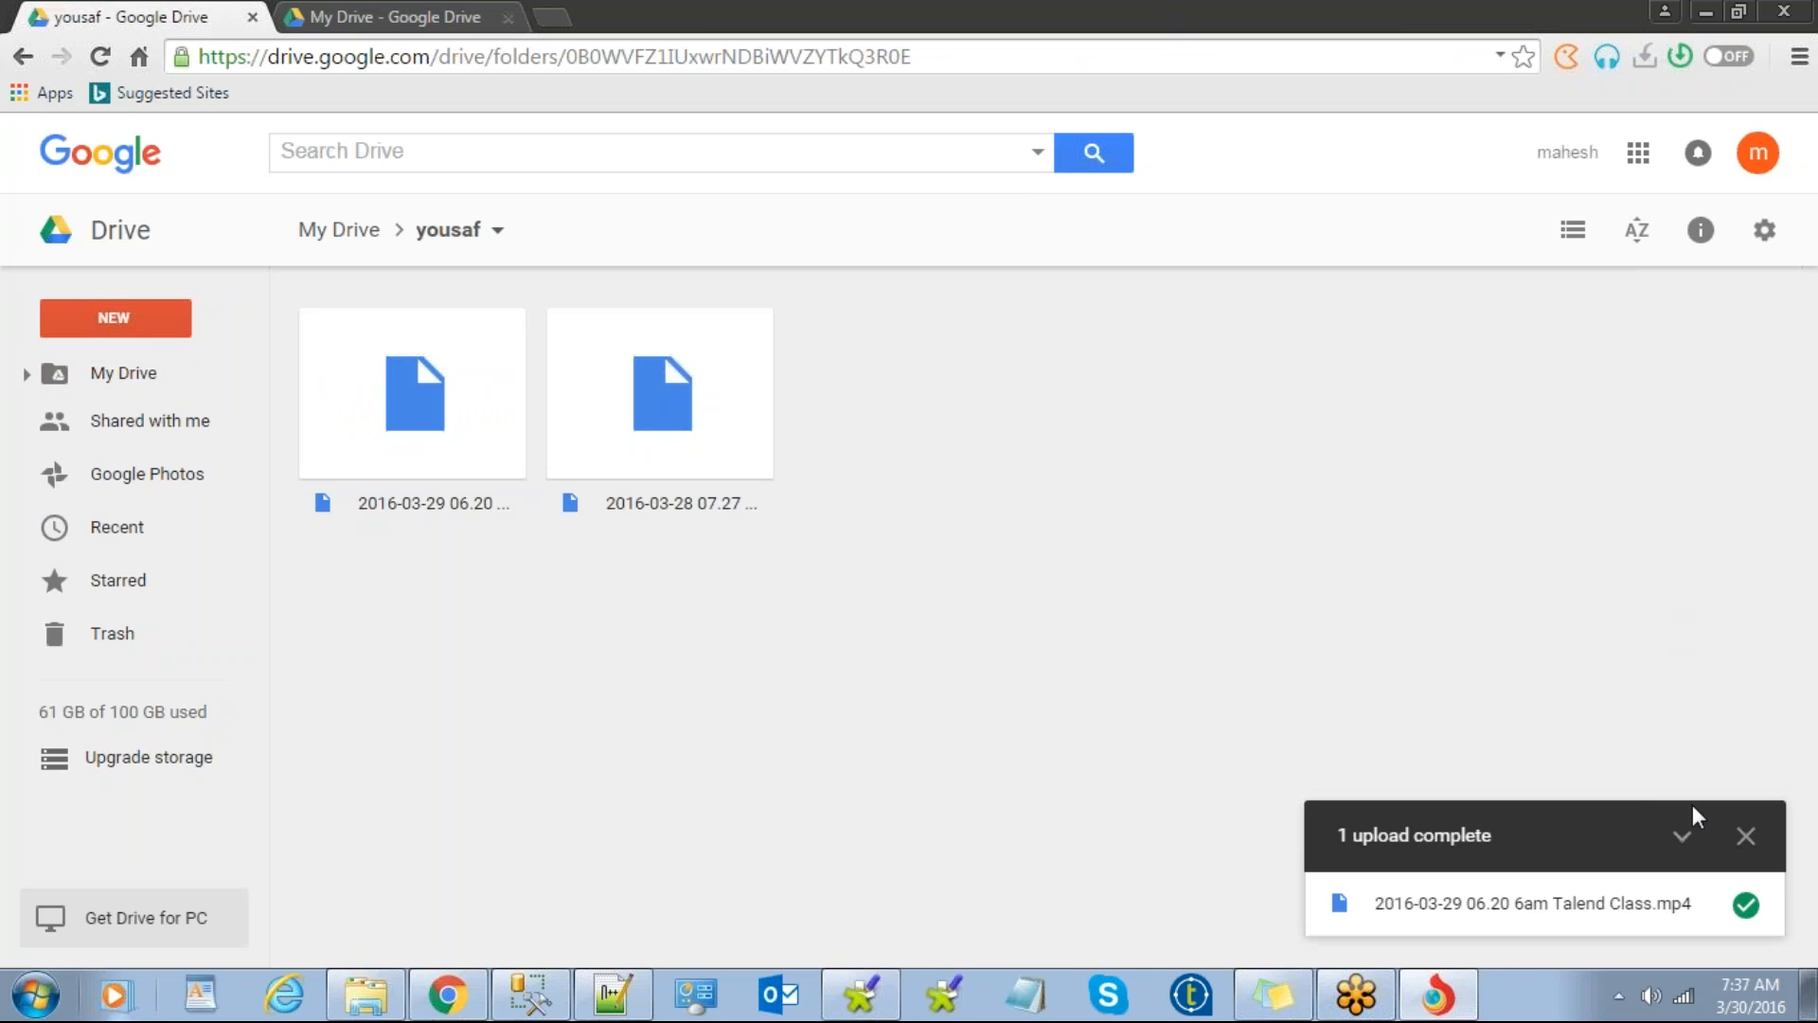
left_click(1746, 835)
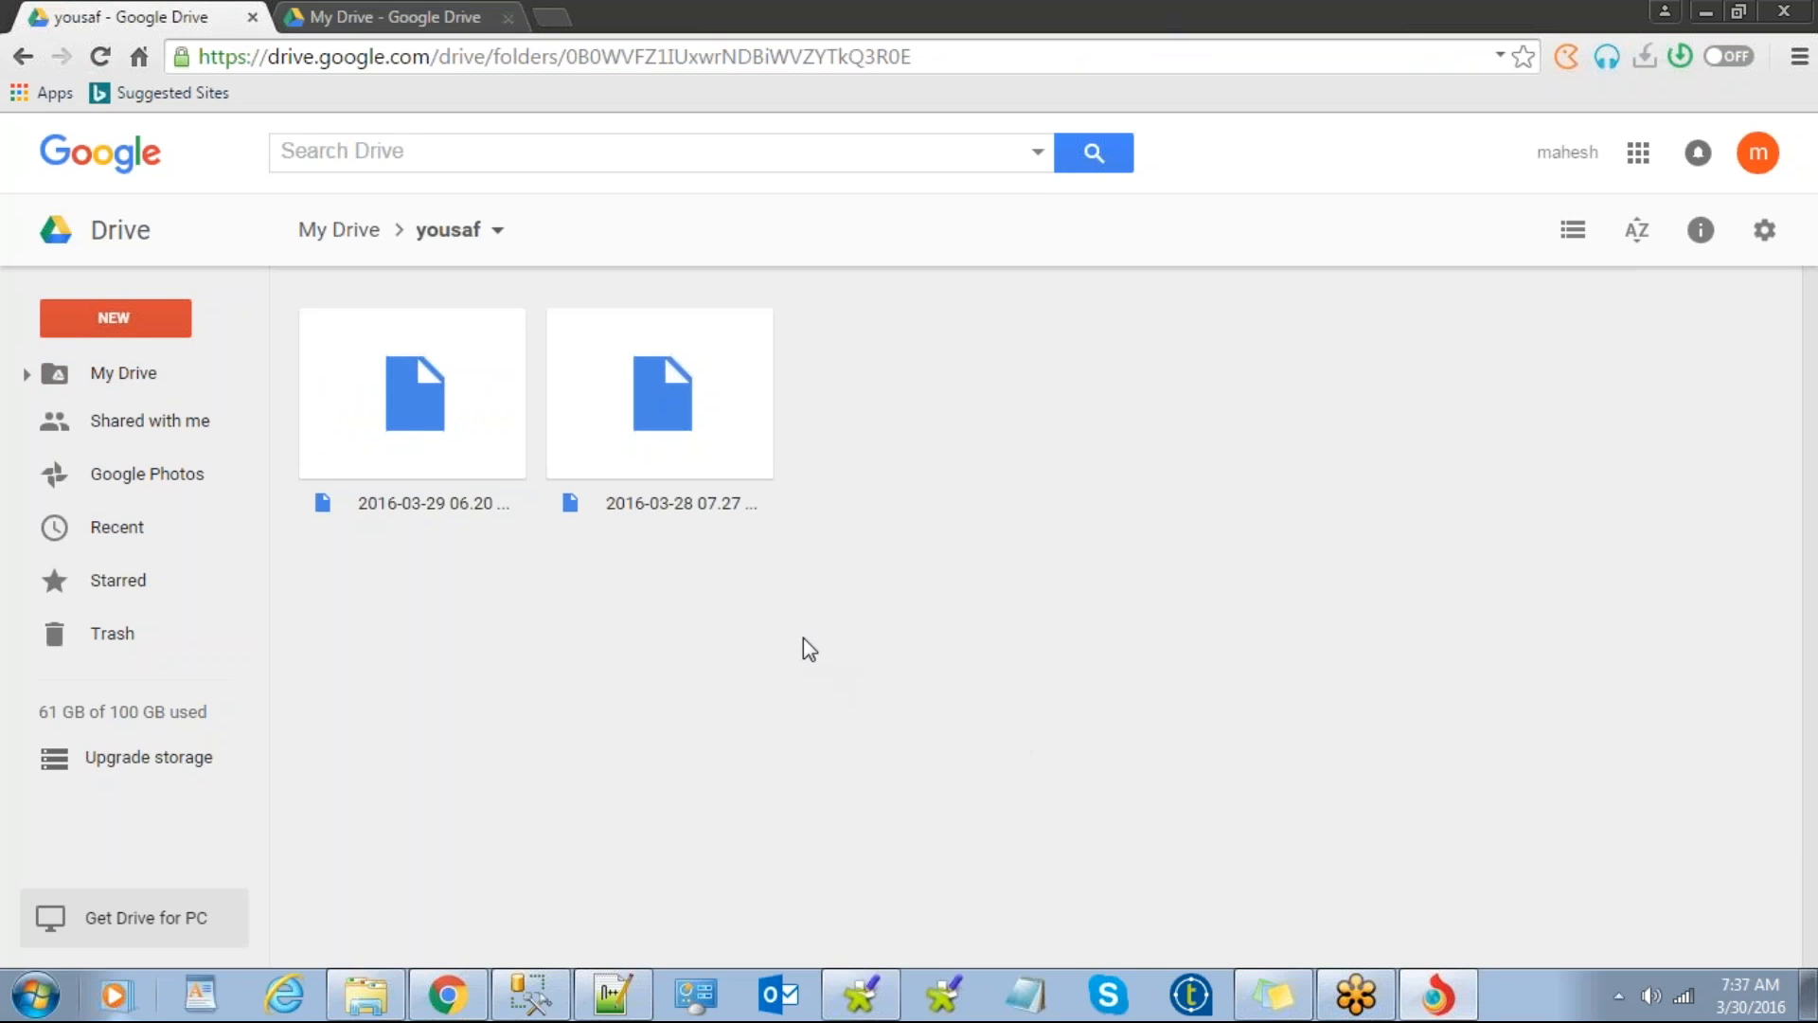
left_click(722, 396)
left_click_drag(866, 613, 808, 589)
Step: Back in the My Drive tab, open the Talend folder again
left_click(404, 17)
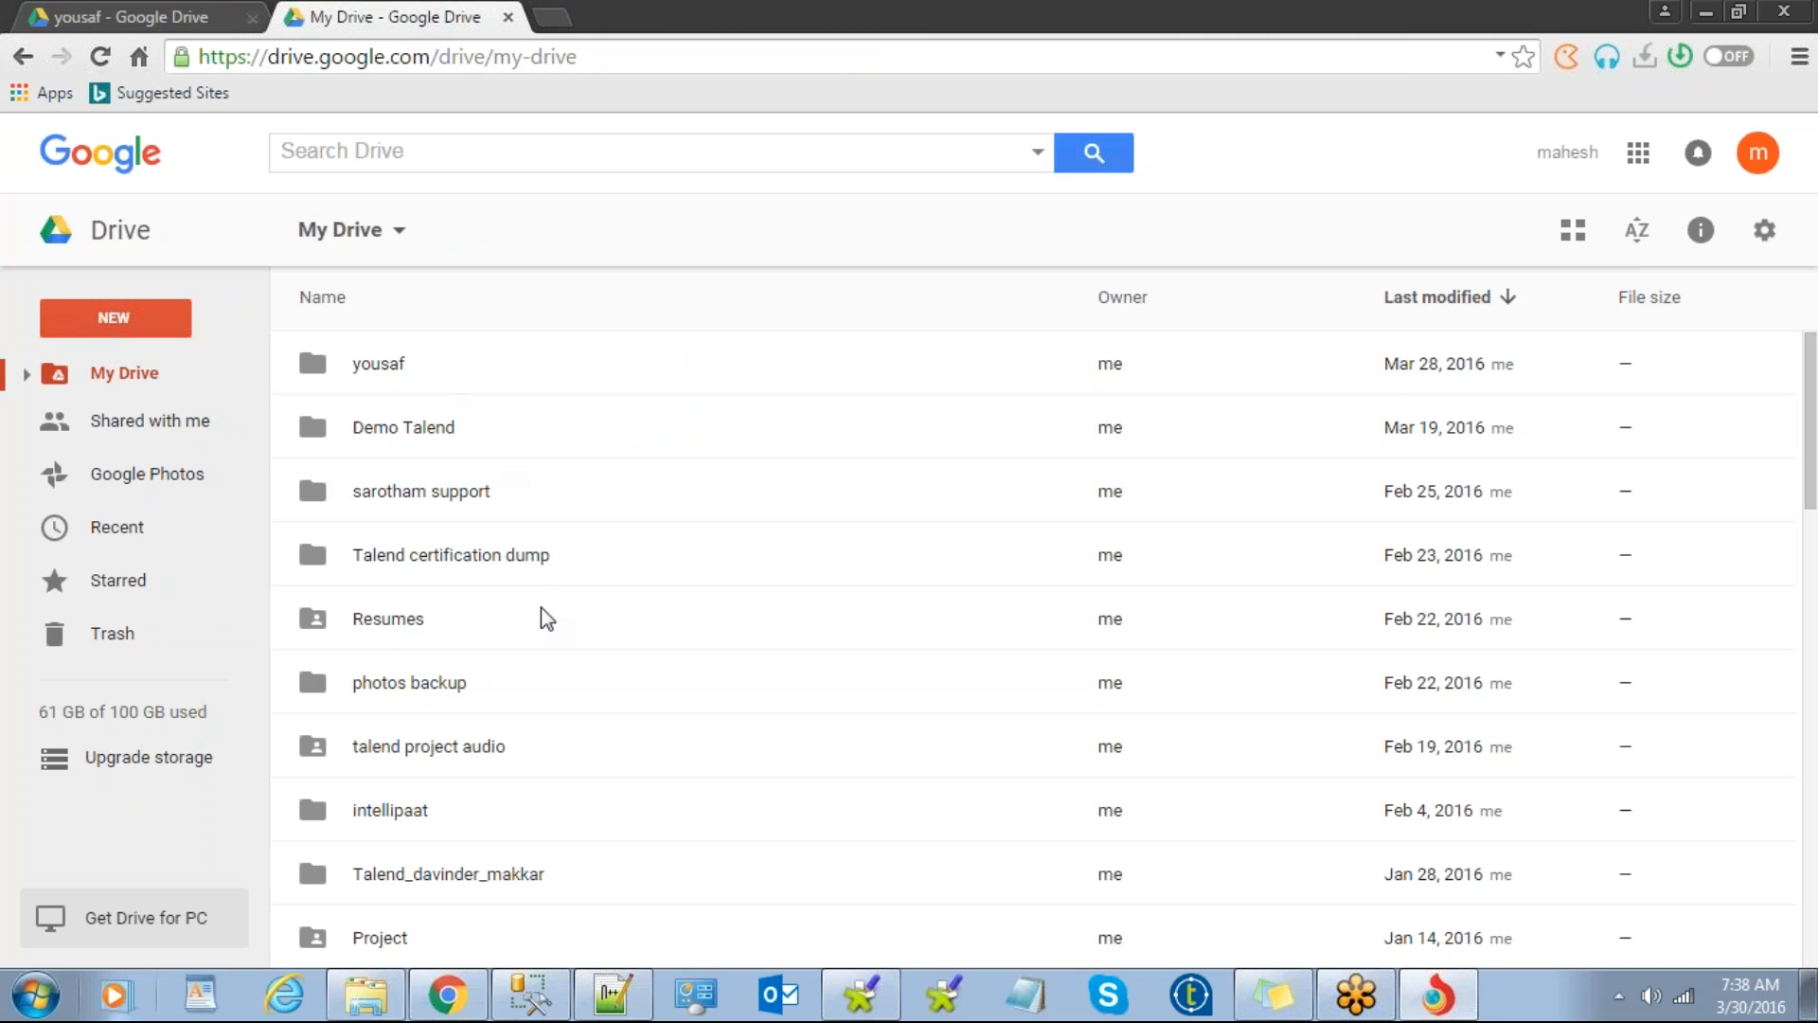
left_click(426, 368)
scroll(616, 557, "down", 2)
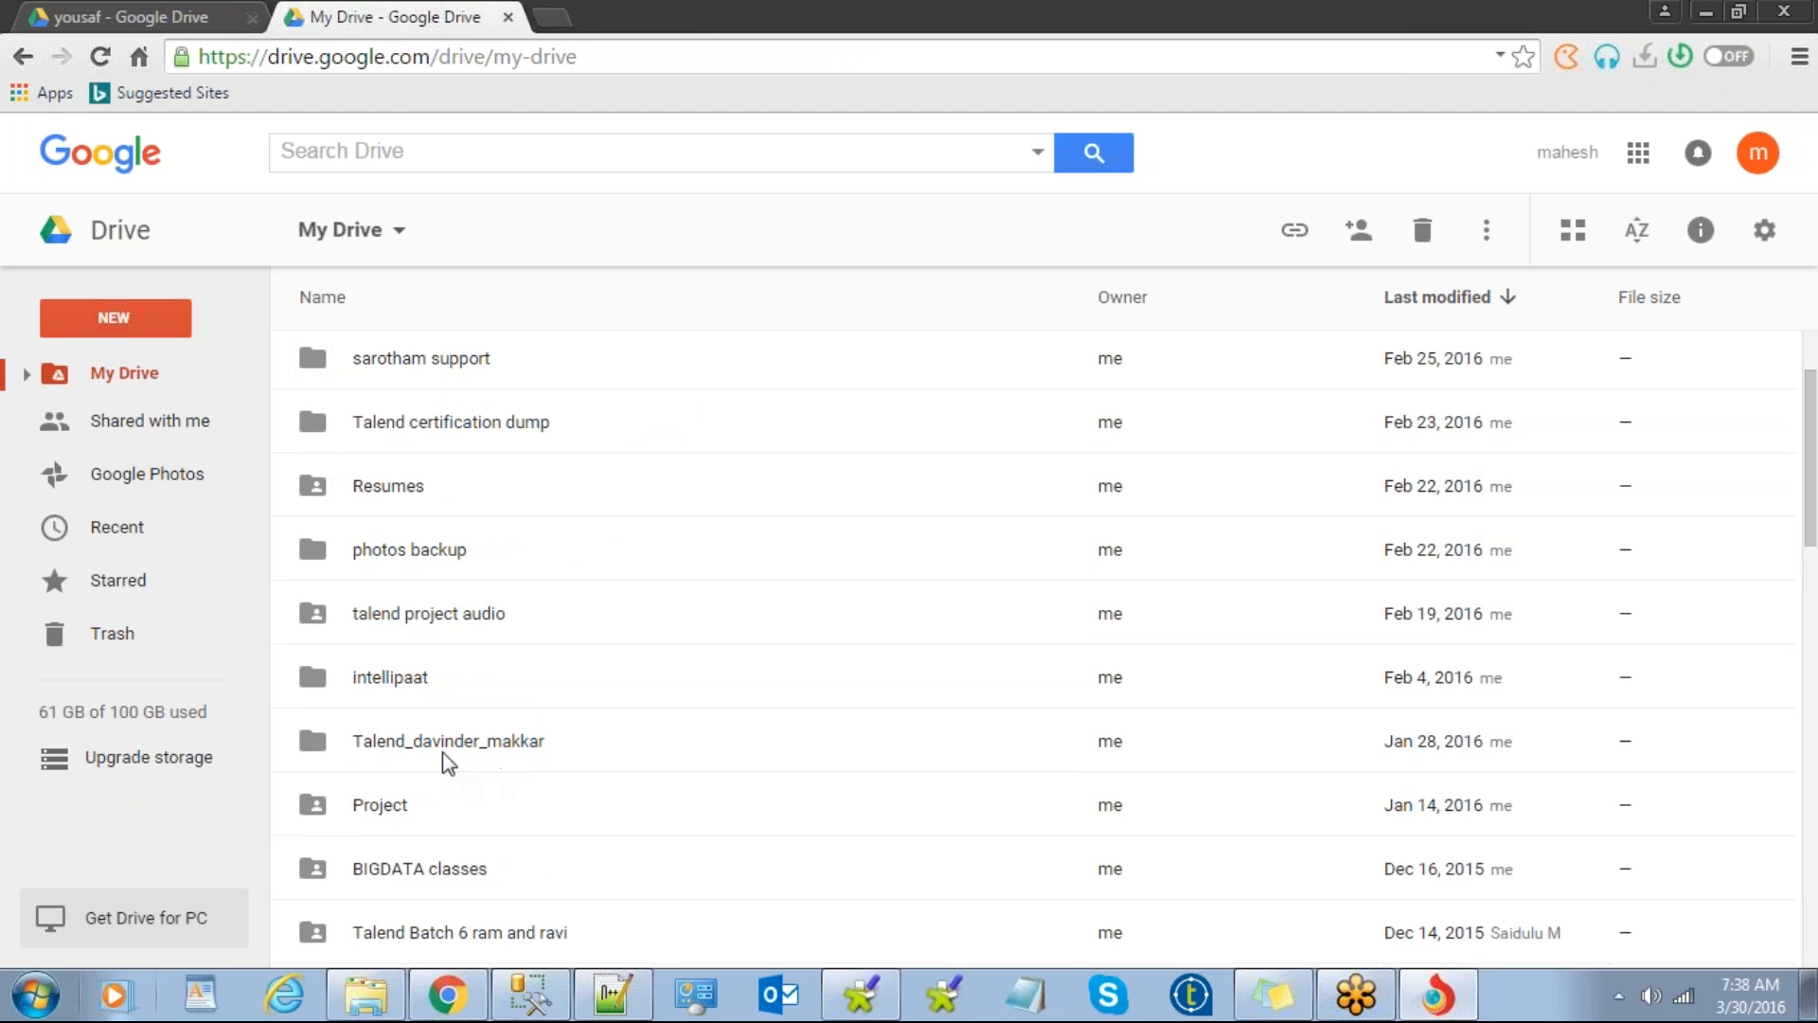
scroll(473, 737, "down", 2)
scroll(464, 737, "down", 4)
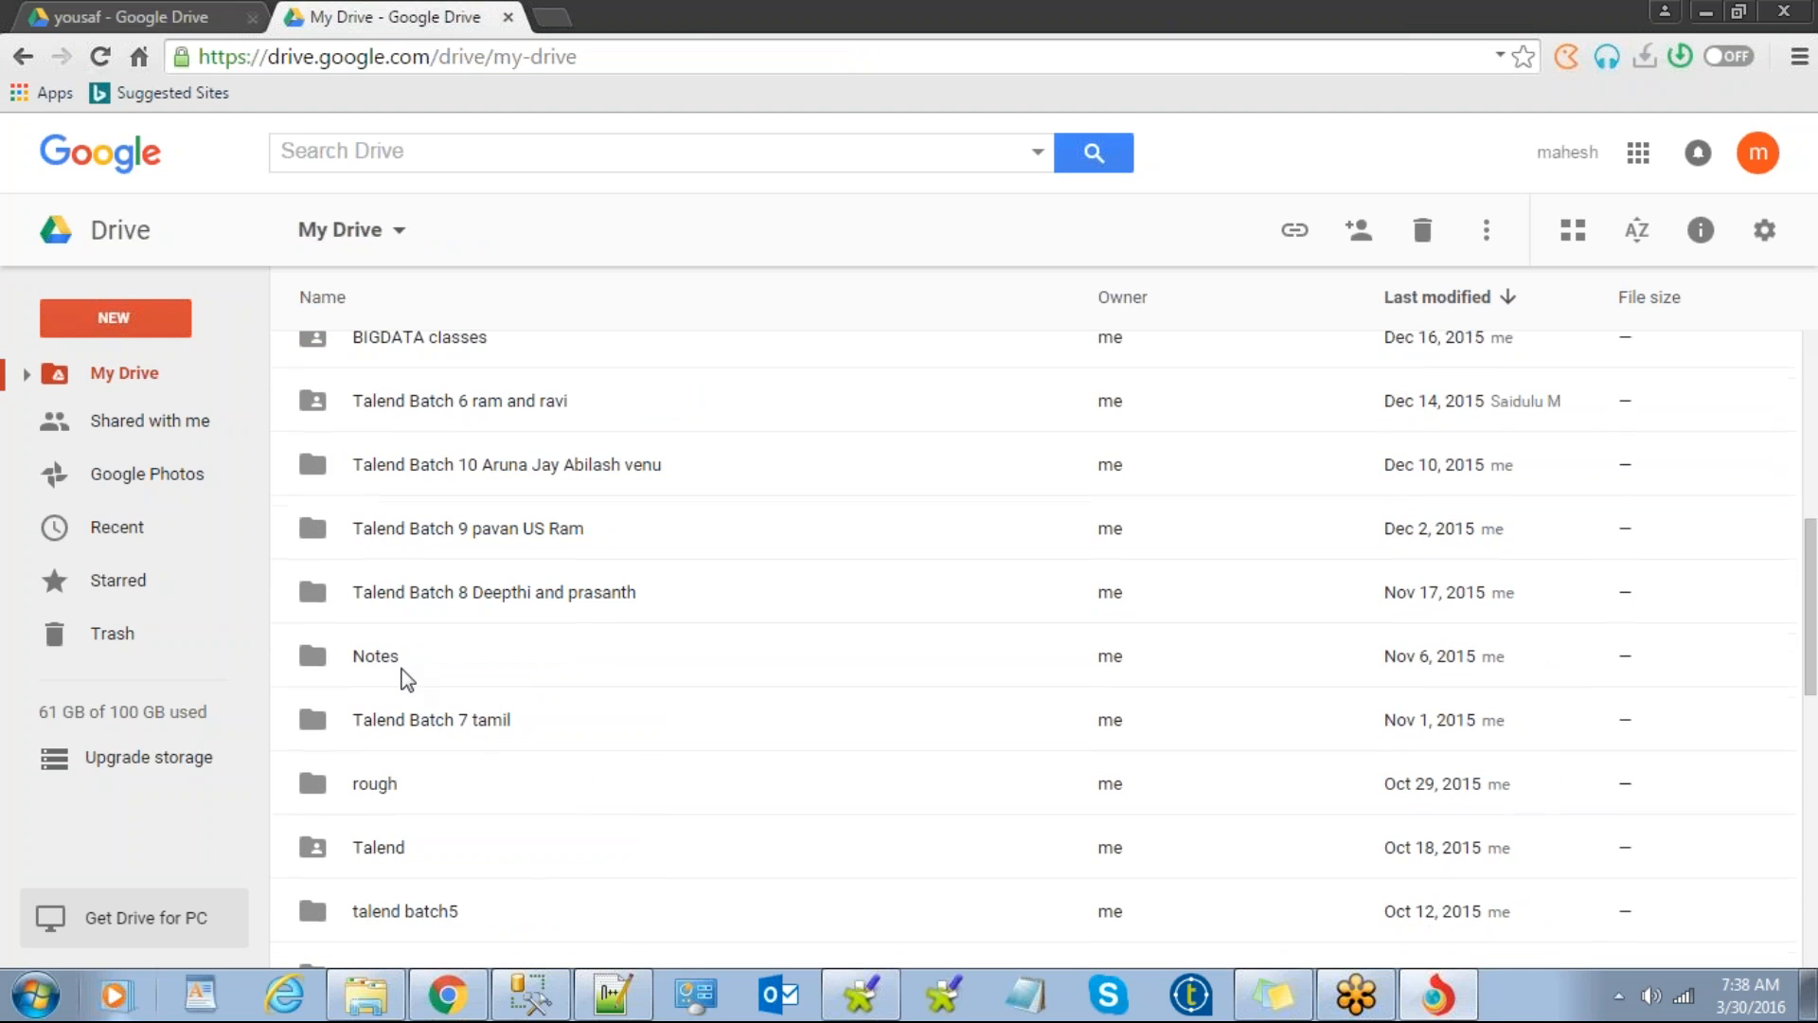
double_click(423, 852)
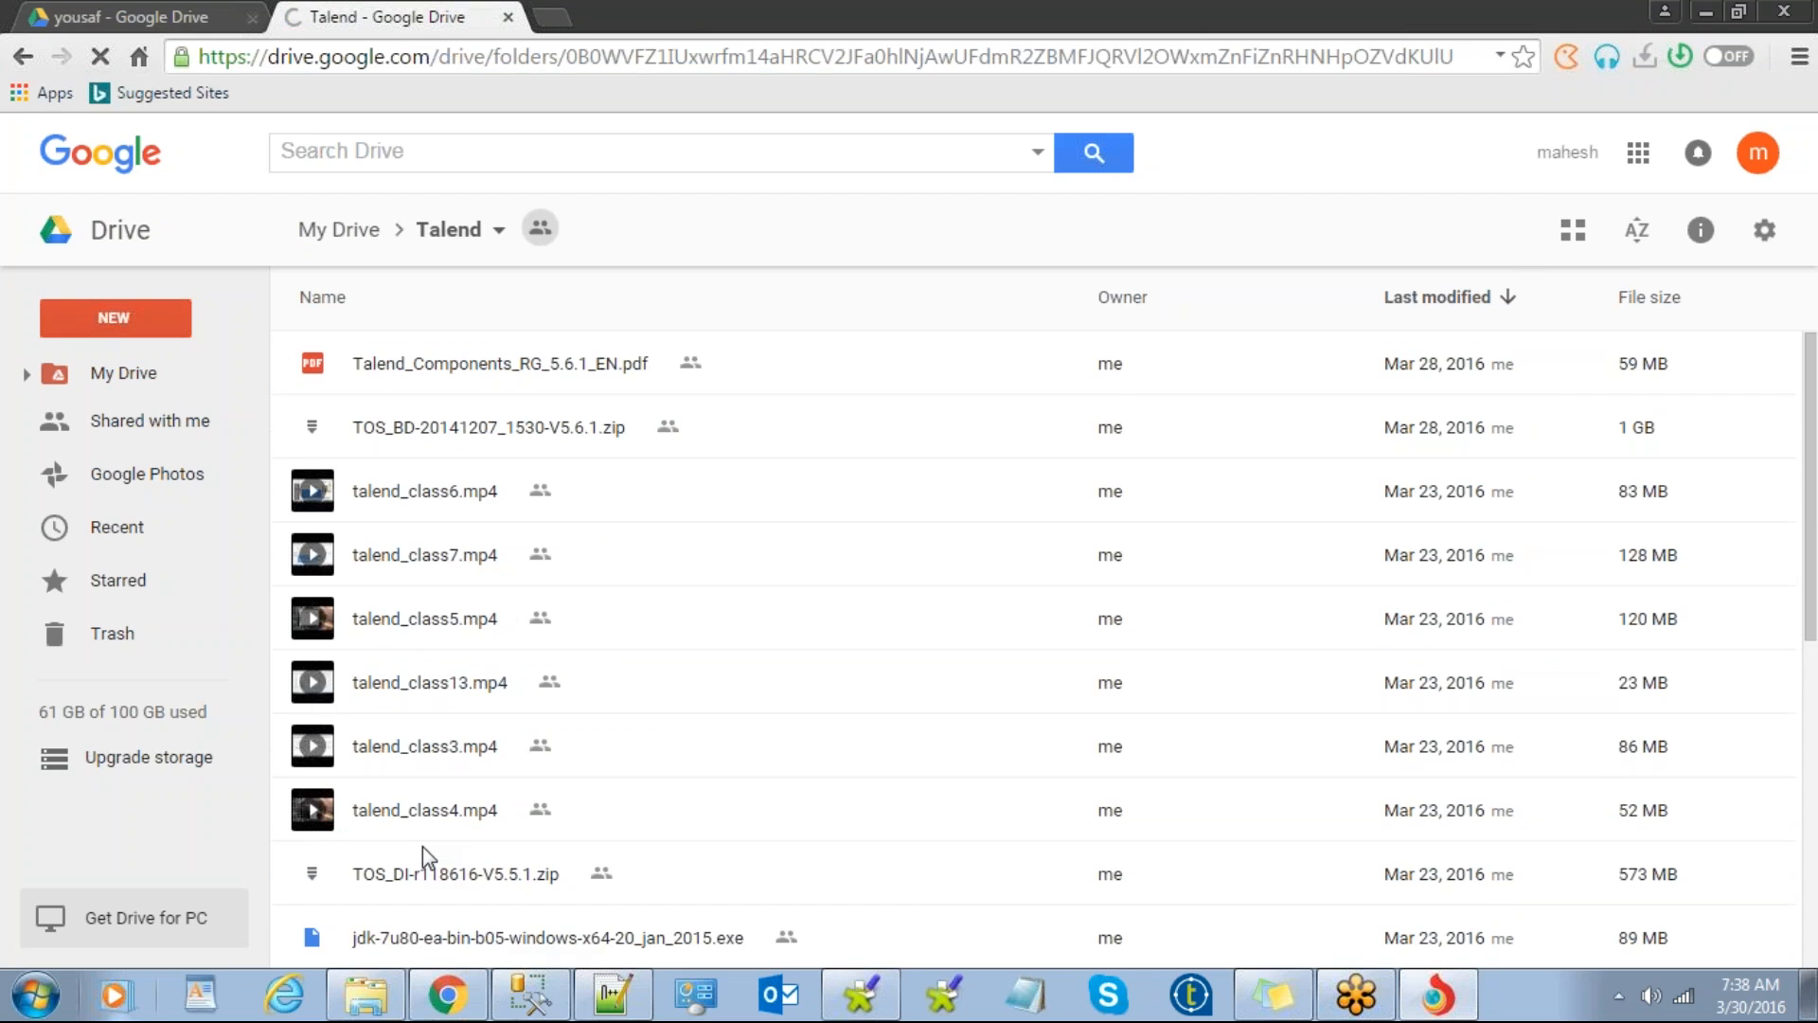
Step: Share TOS_BD-20141207_1530-V5.6.1.zip with a suggested student e-mail, confirming the non-Google invitation
right_click(573, 432)
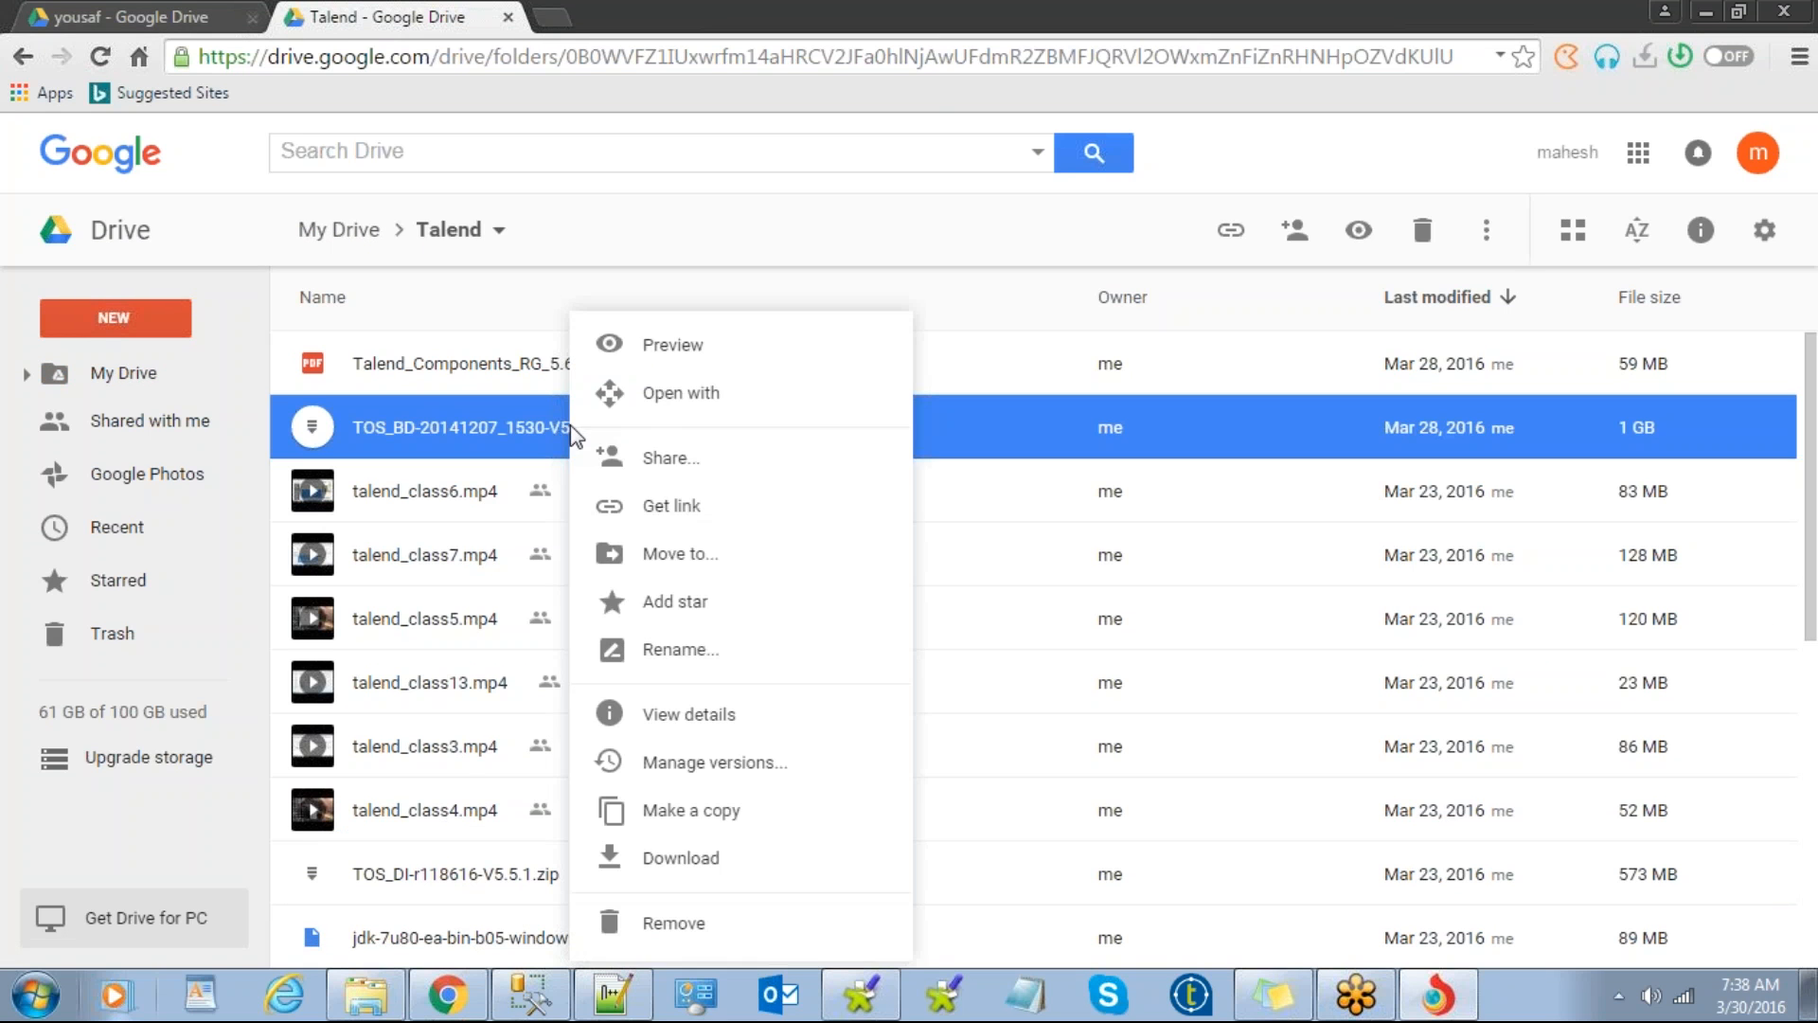
left_click(701, 471)
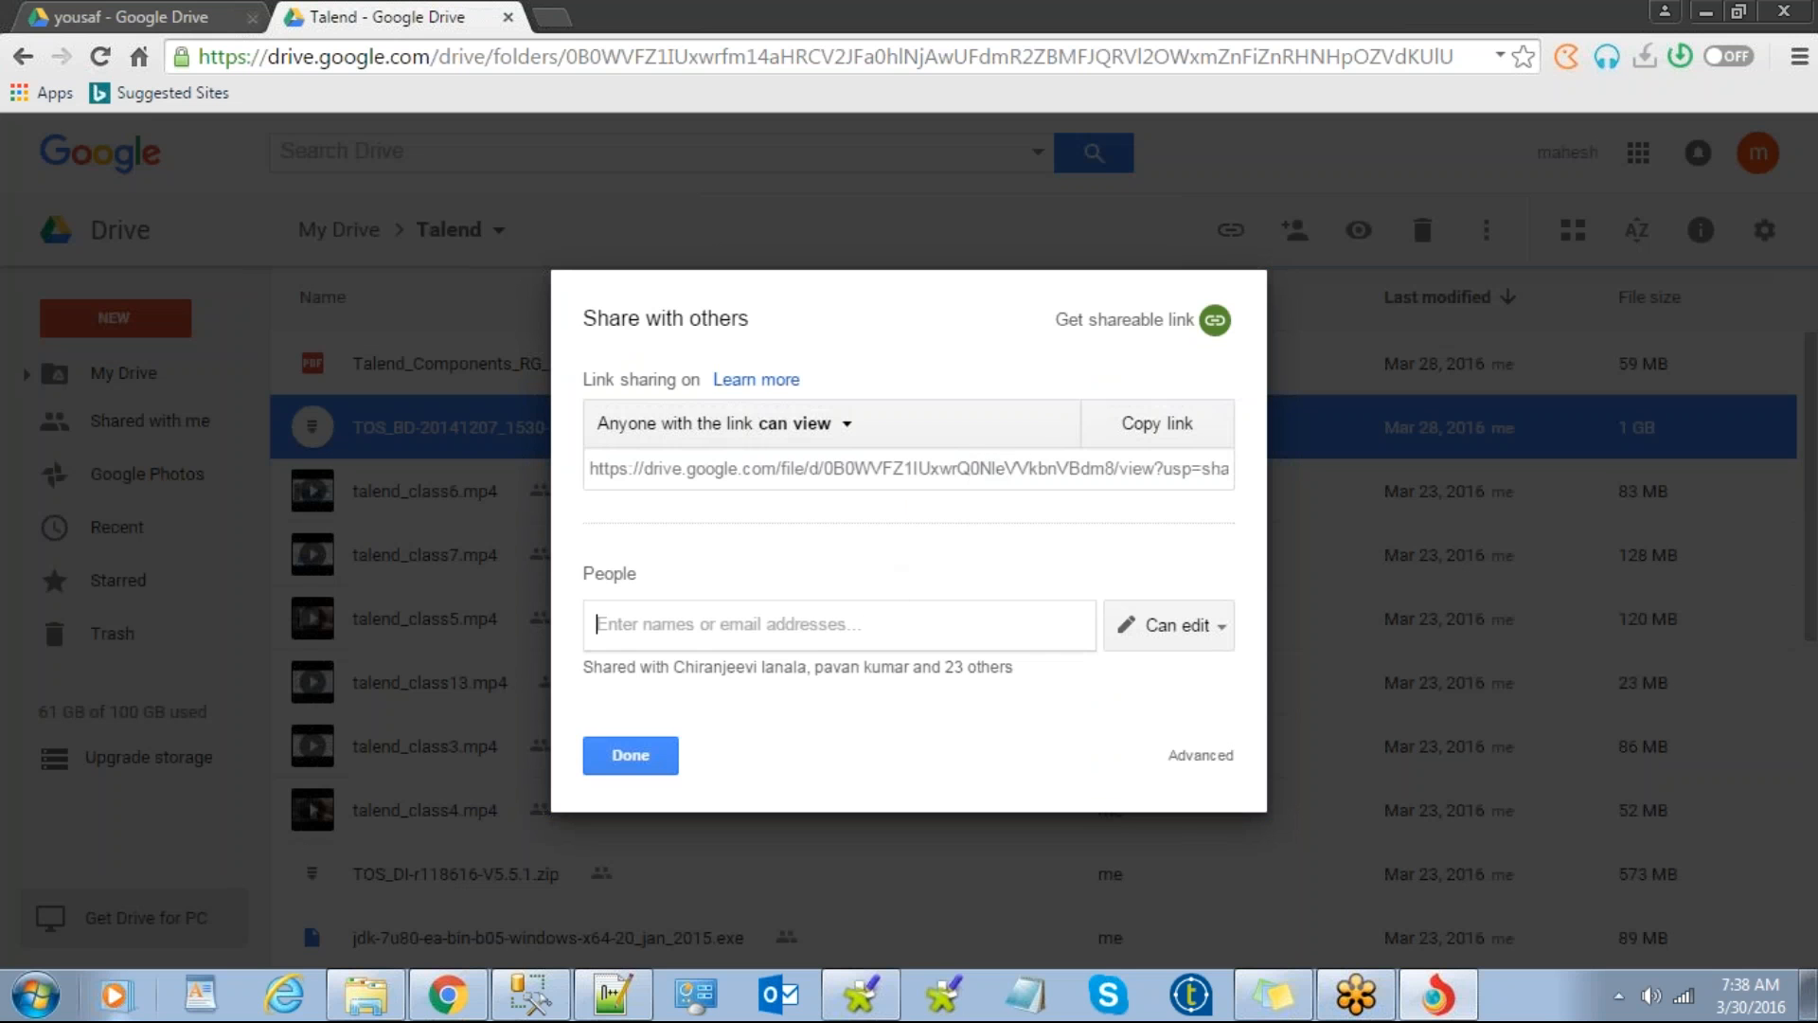
type("si")
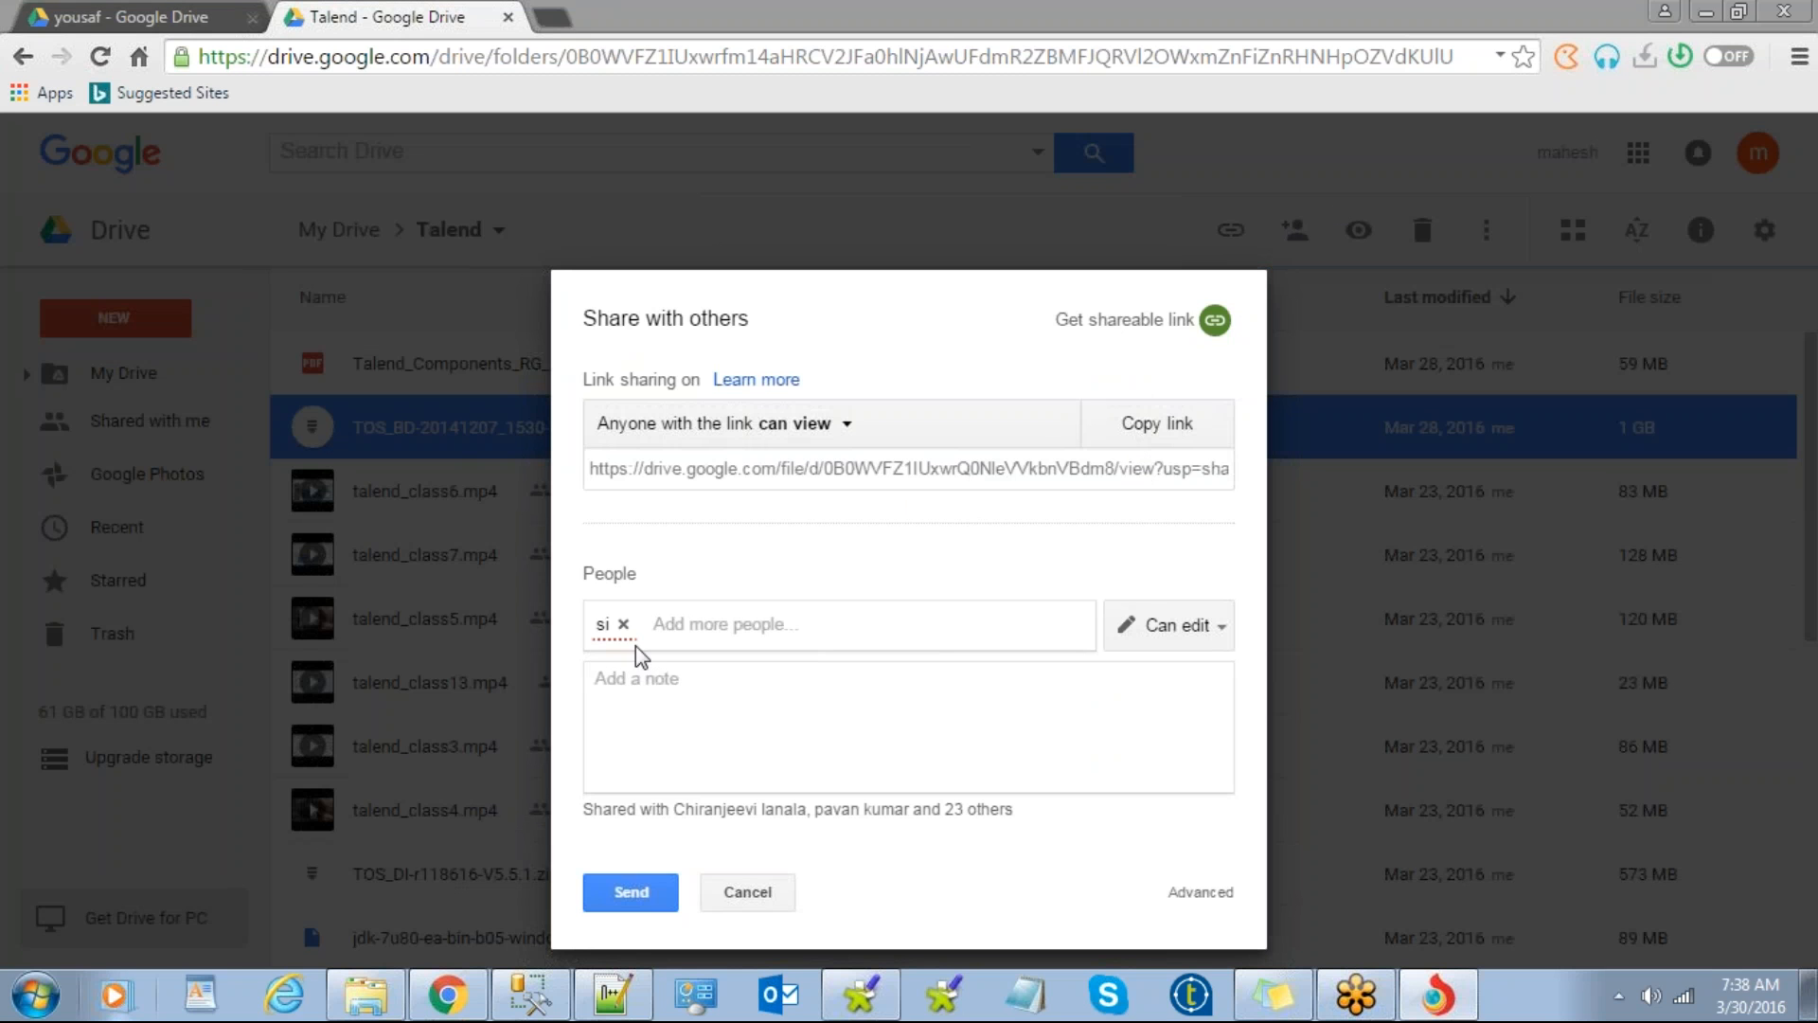
left_click(664, 622)
key("BackSpace")
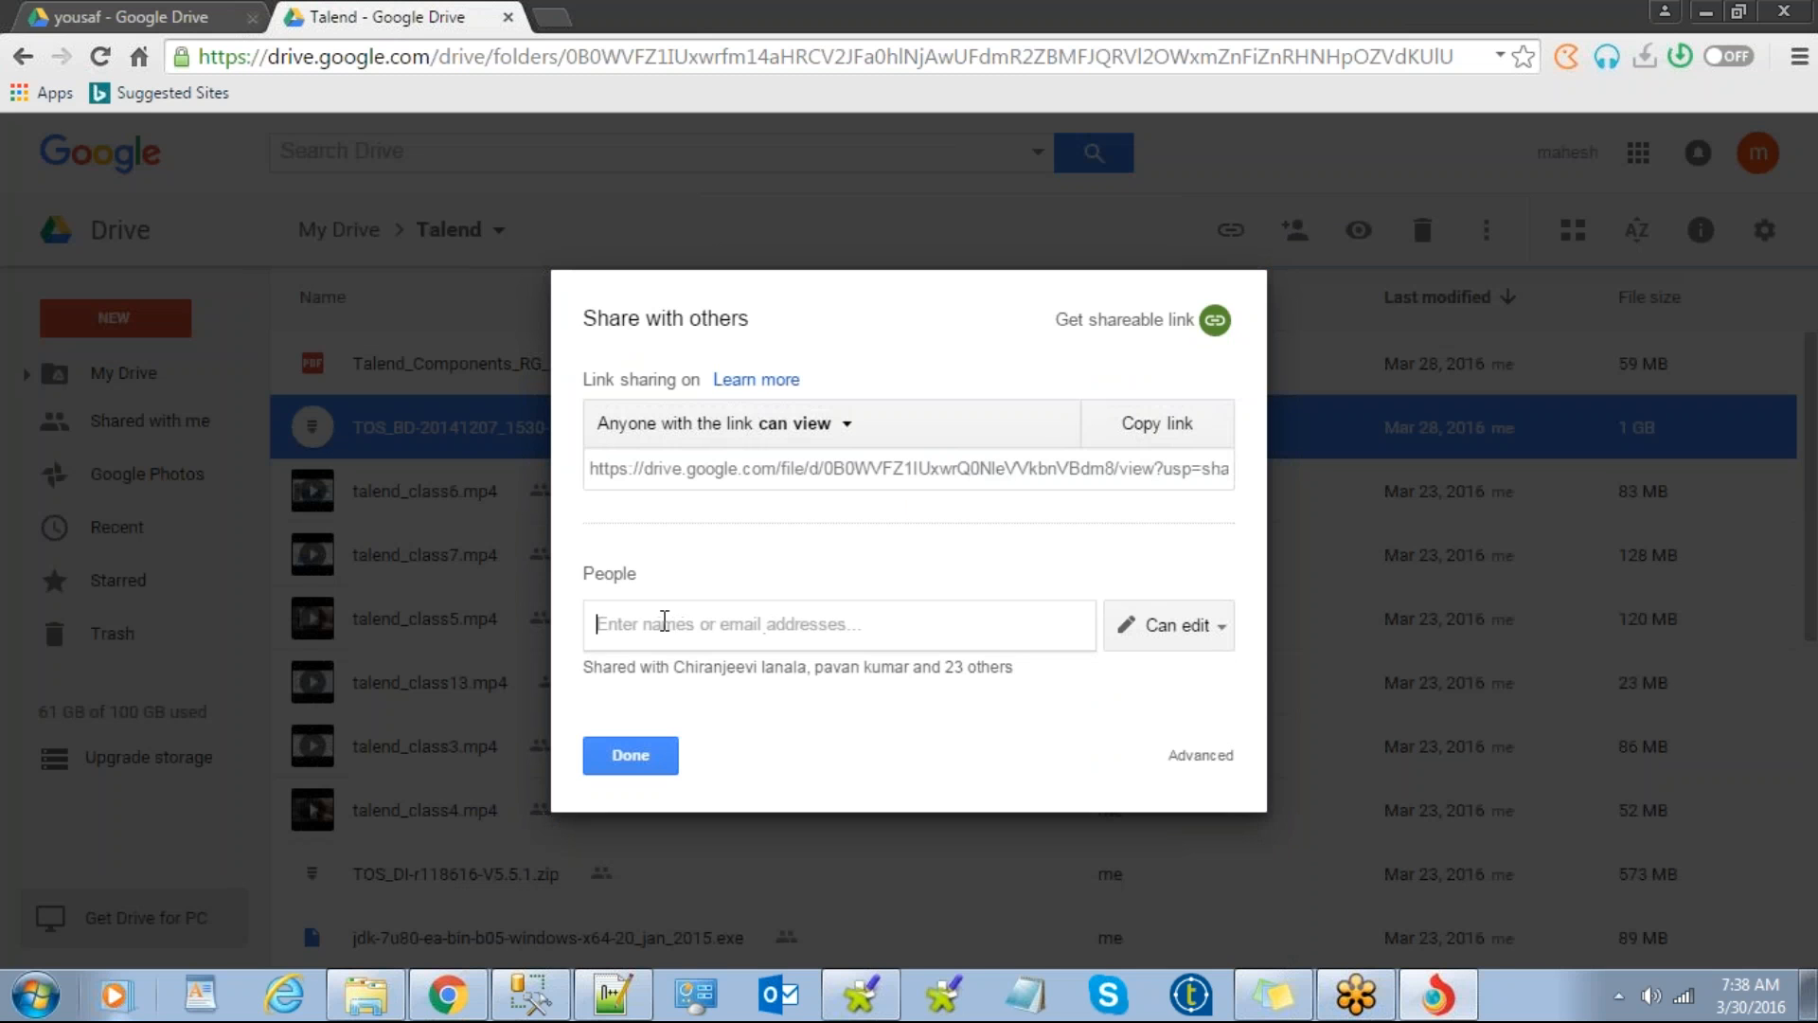
type("s_")
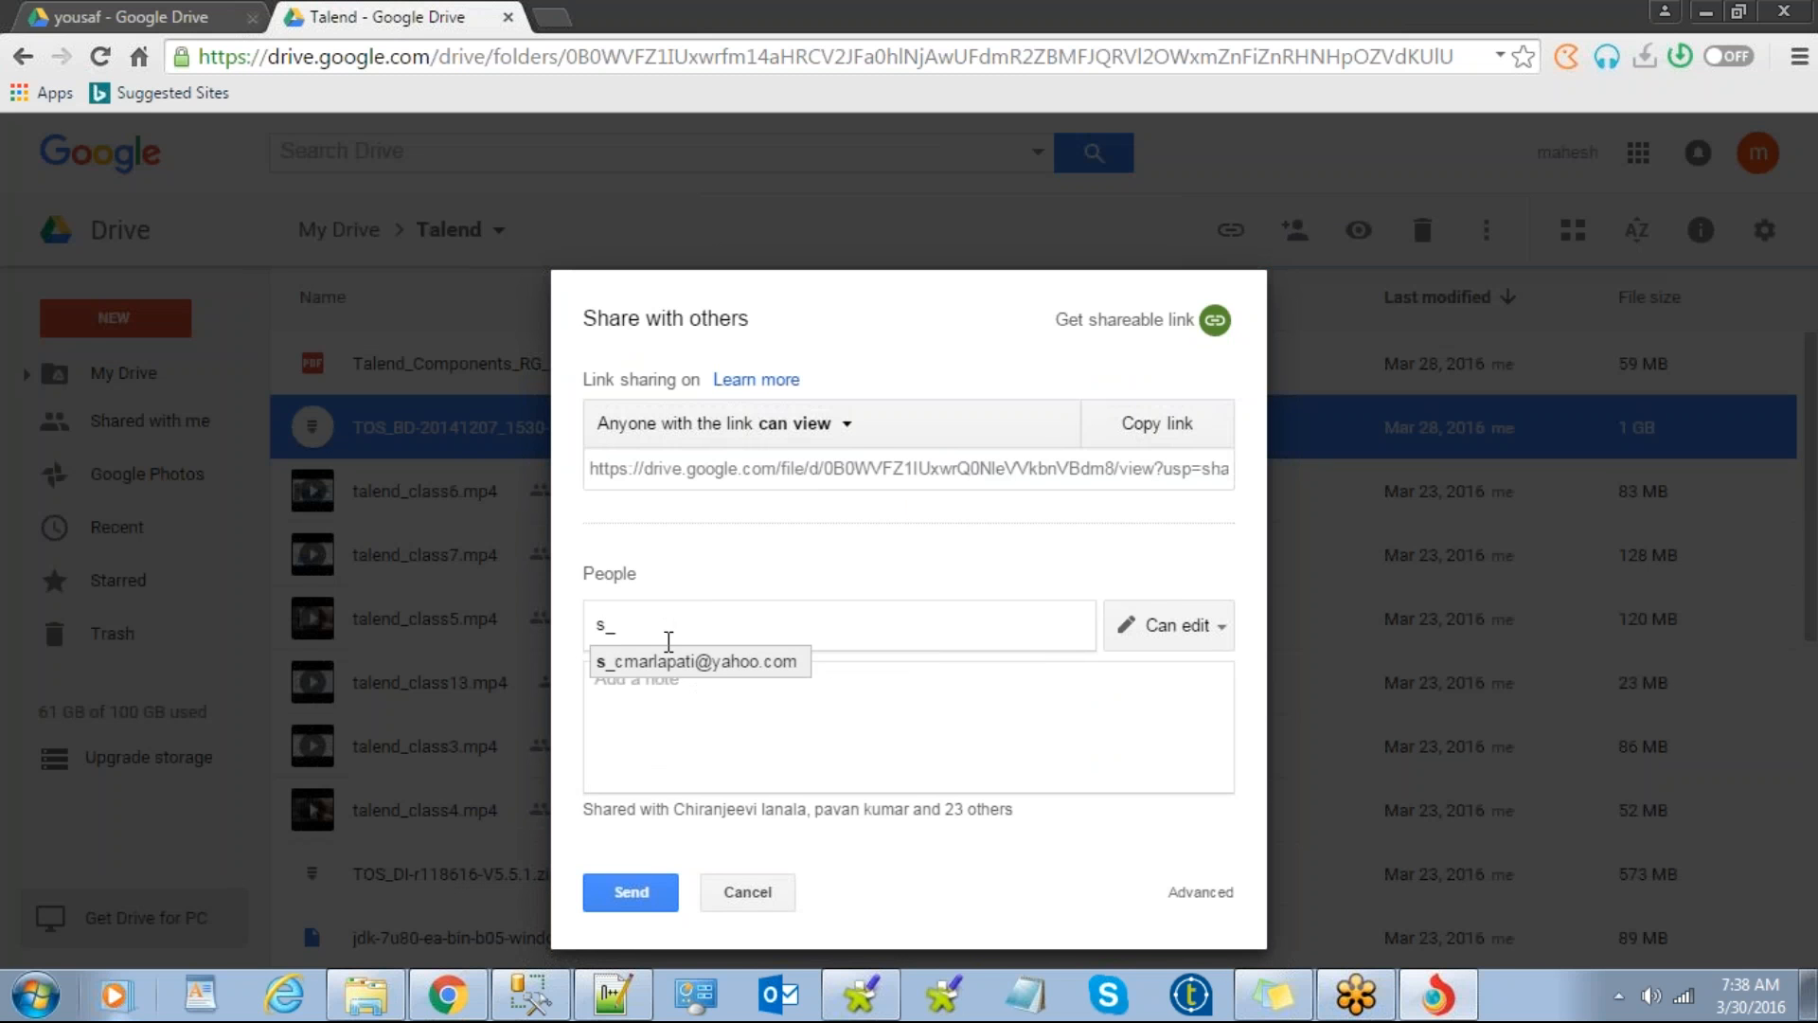
left_click(719, 661)
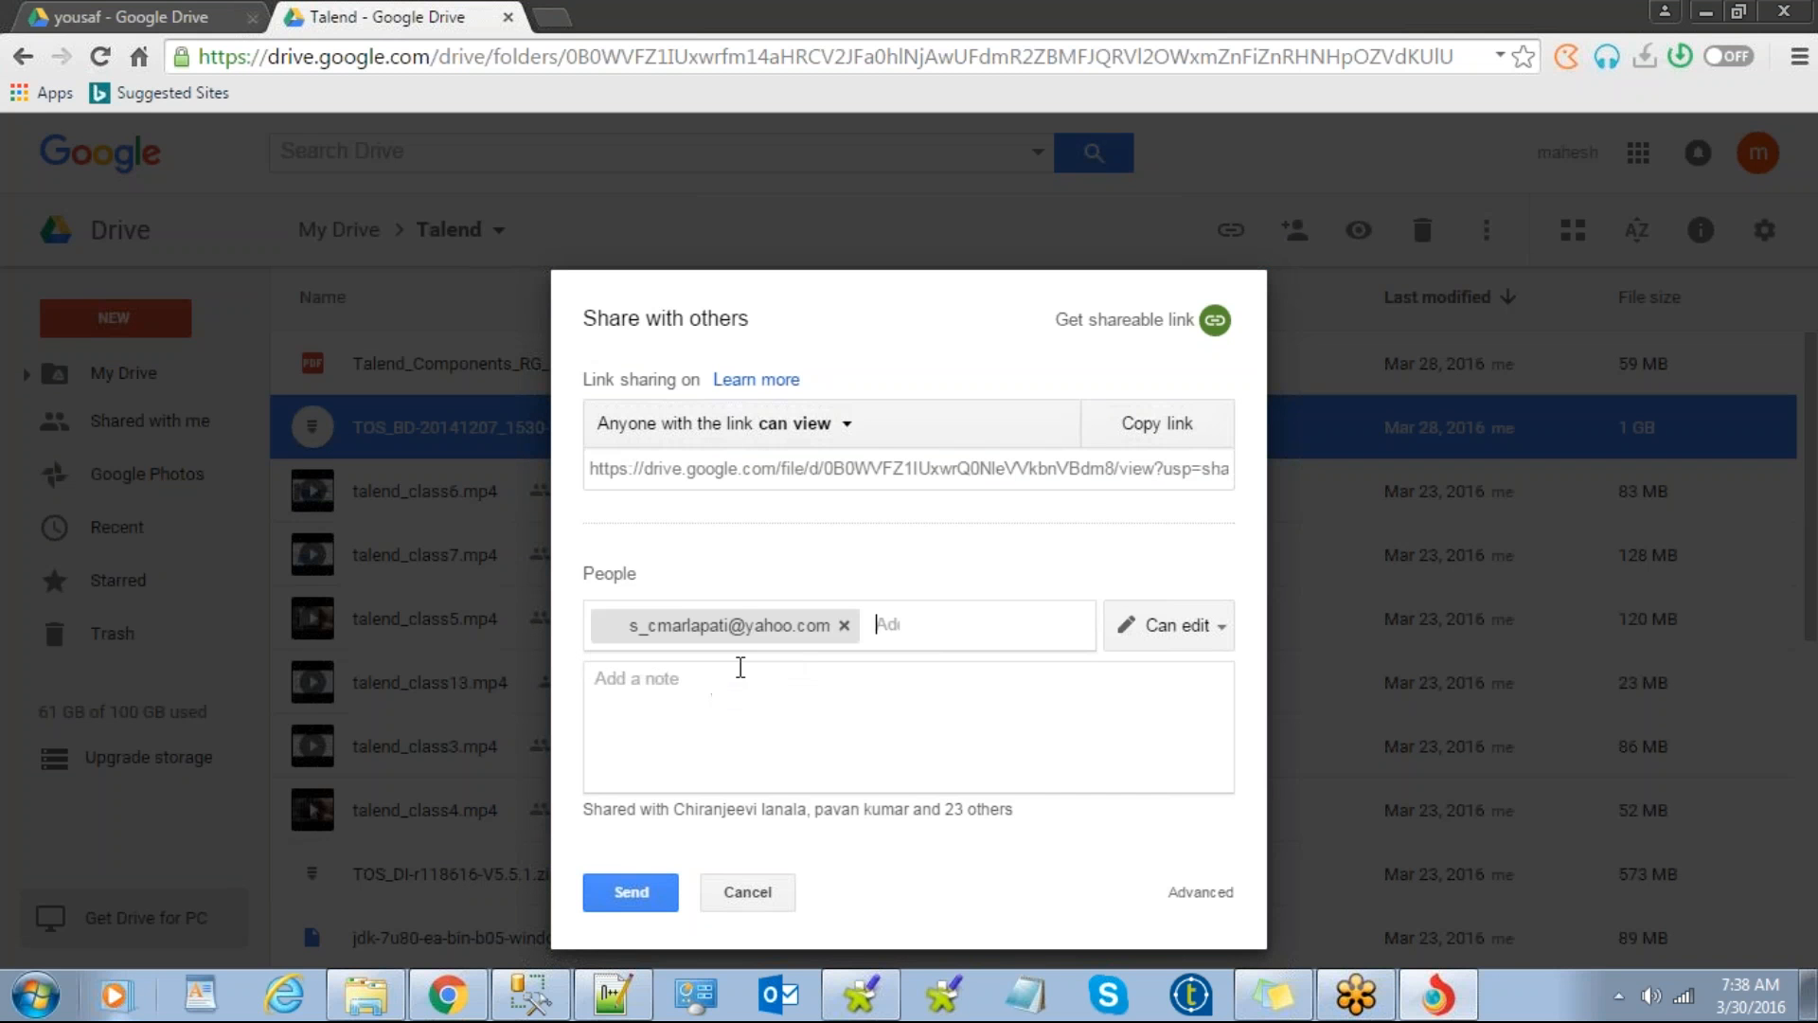
left_click(652, 894)
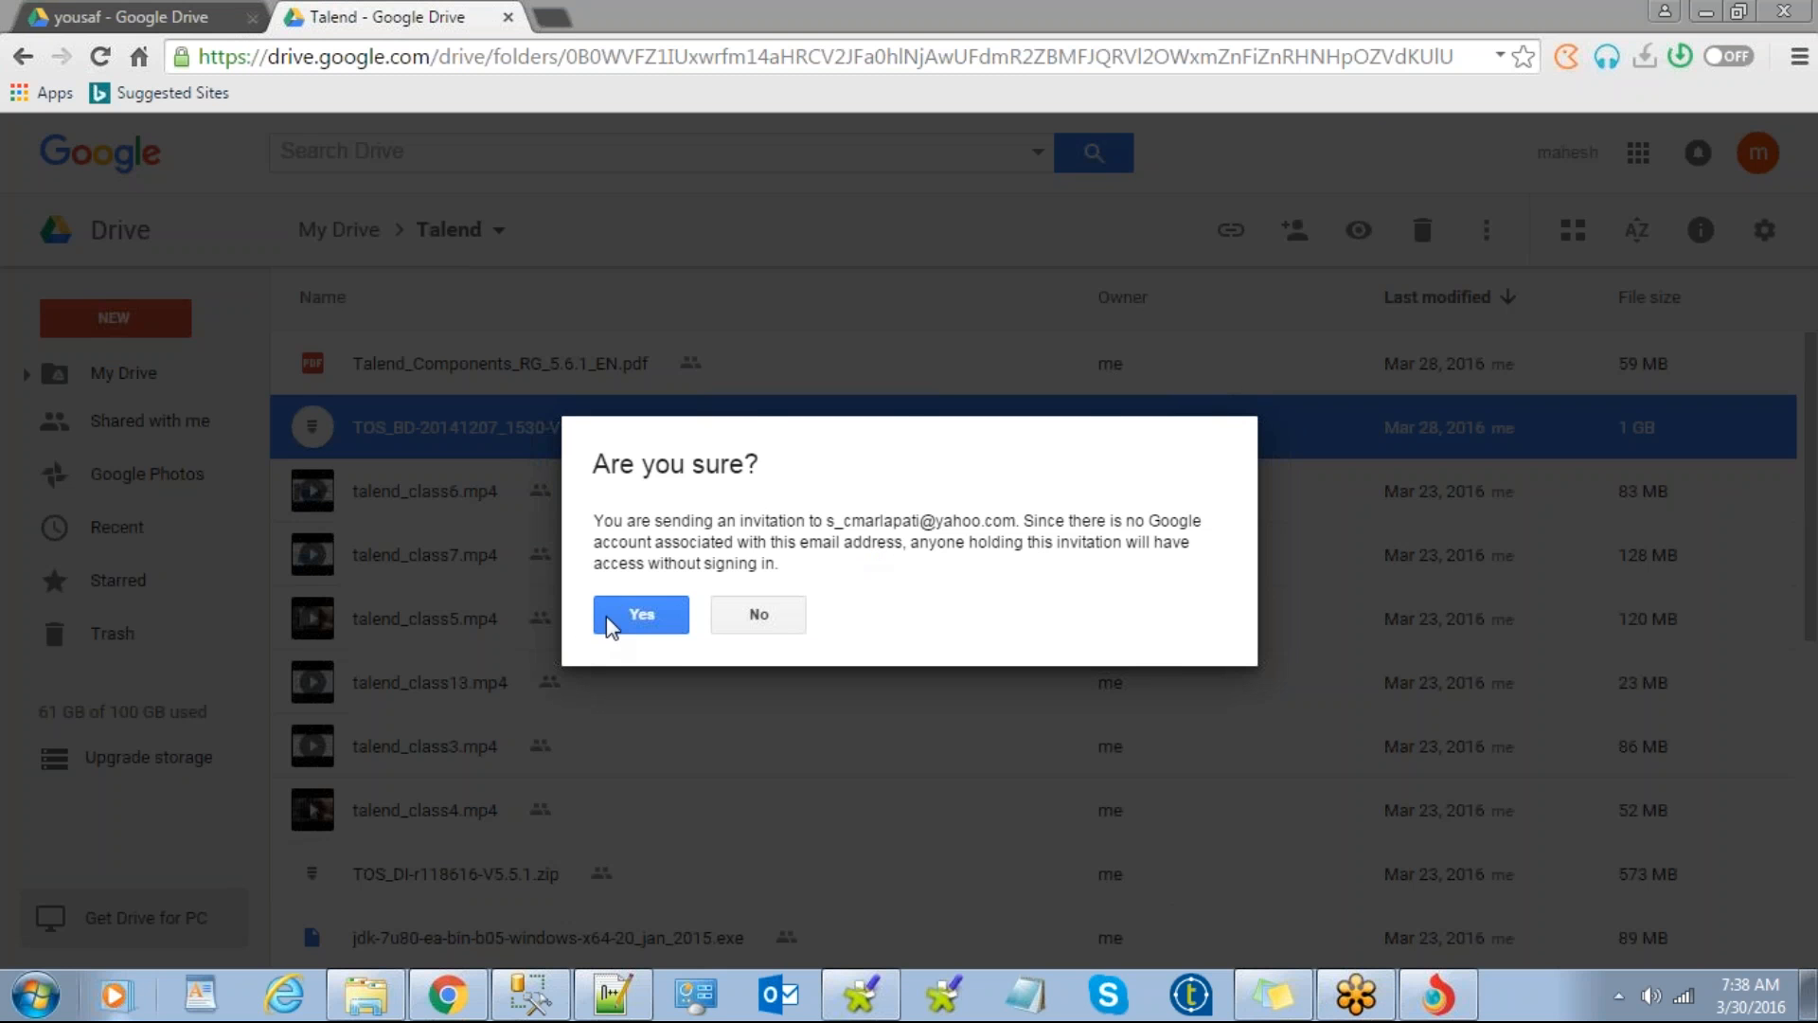
left_click(642, 617)
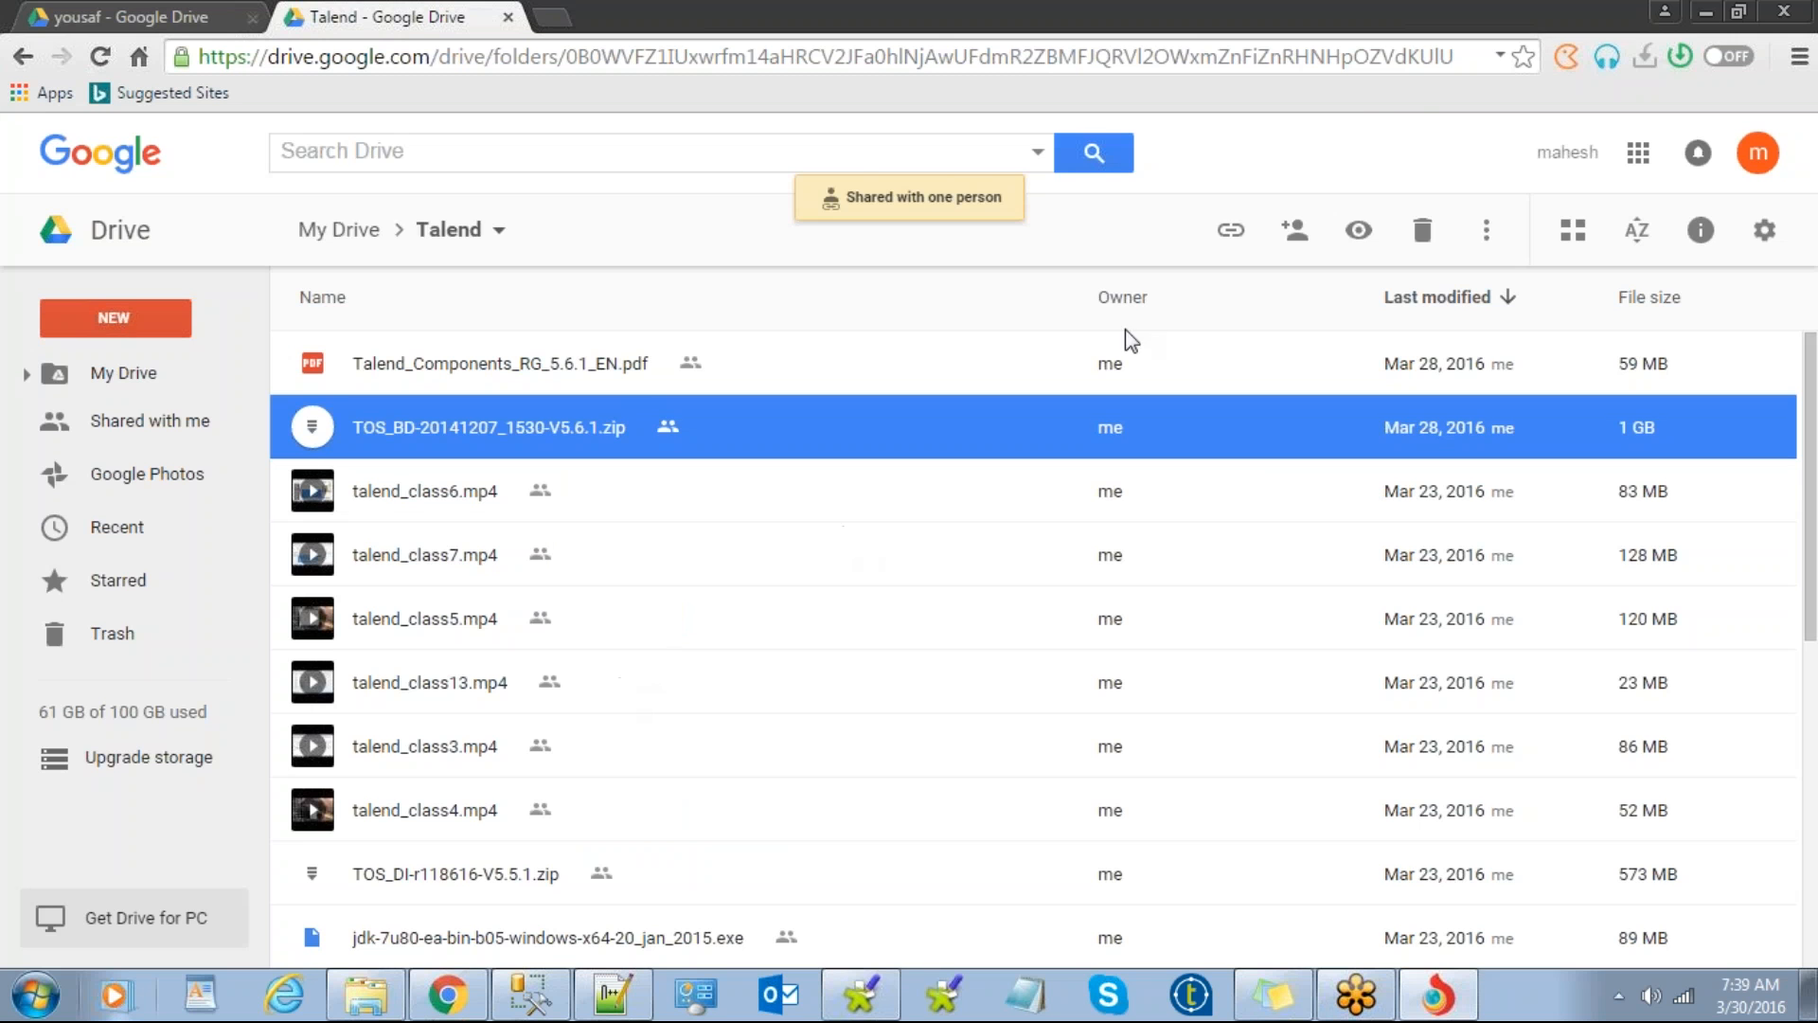
left_click(185, 15)
left_click(377, 5)
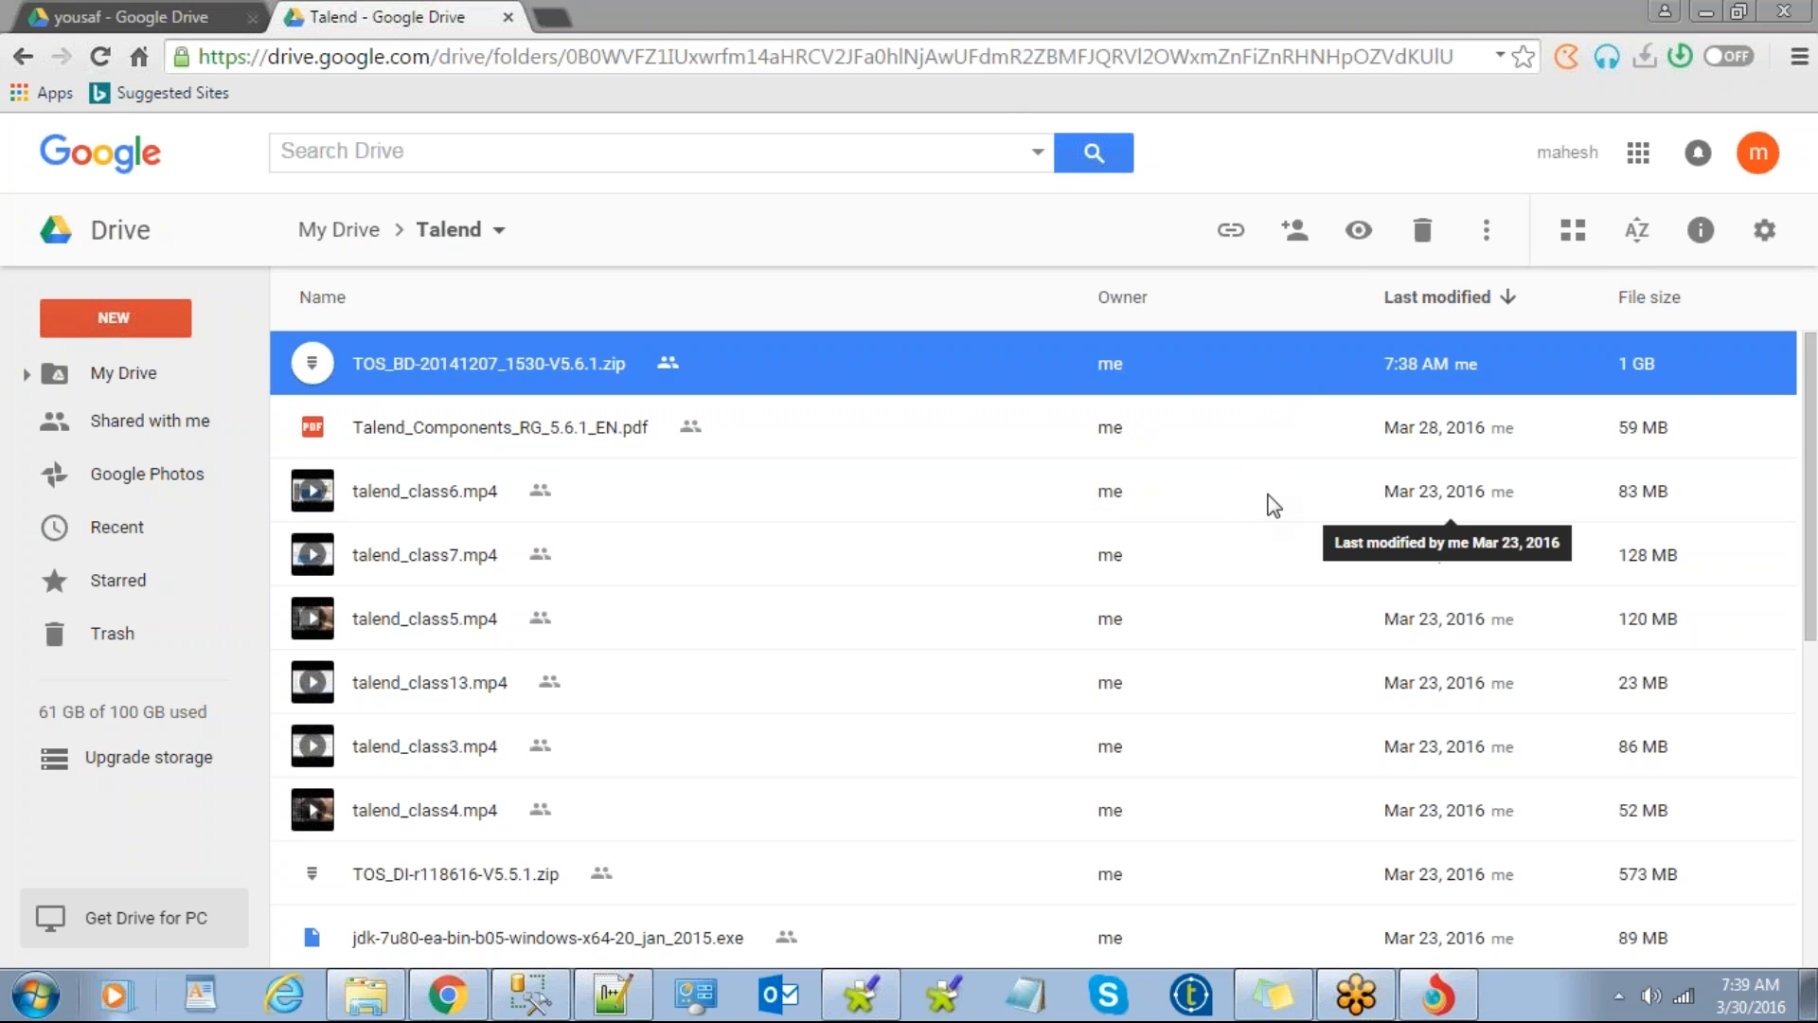
Step: Share the TOS_BD zip with the student by pasting their e-mail and sending the invitation
right_click(526, 370)
left_click(632, 469)
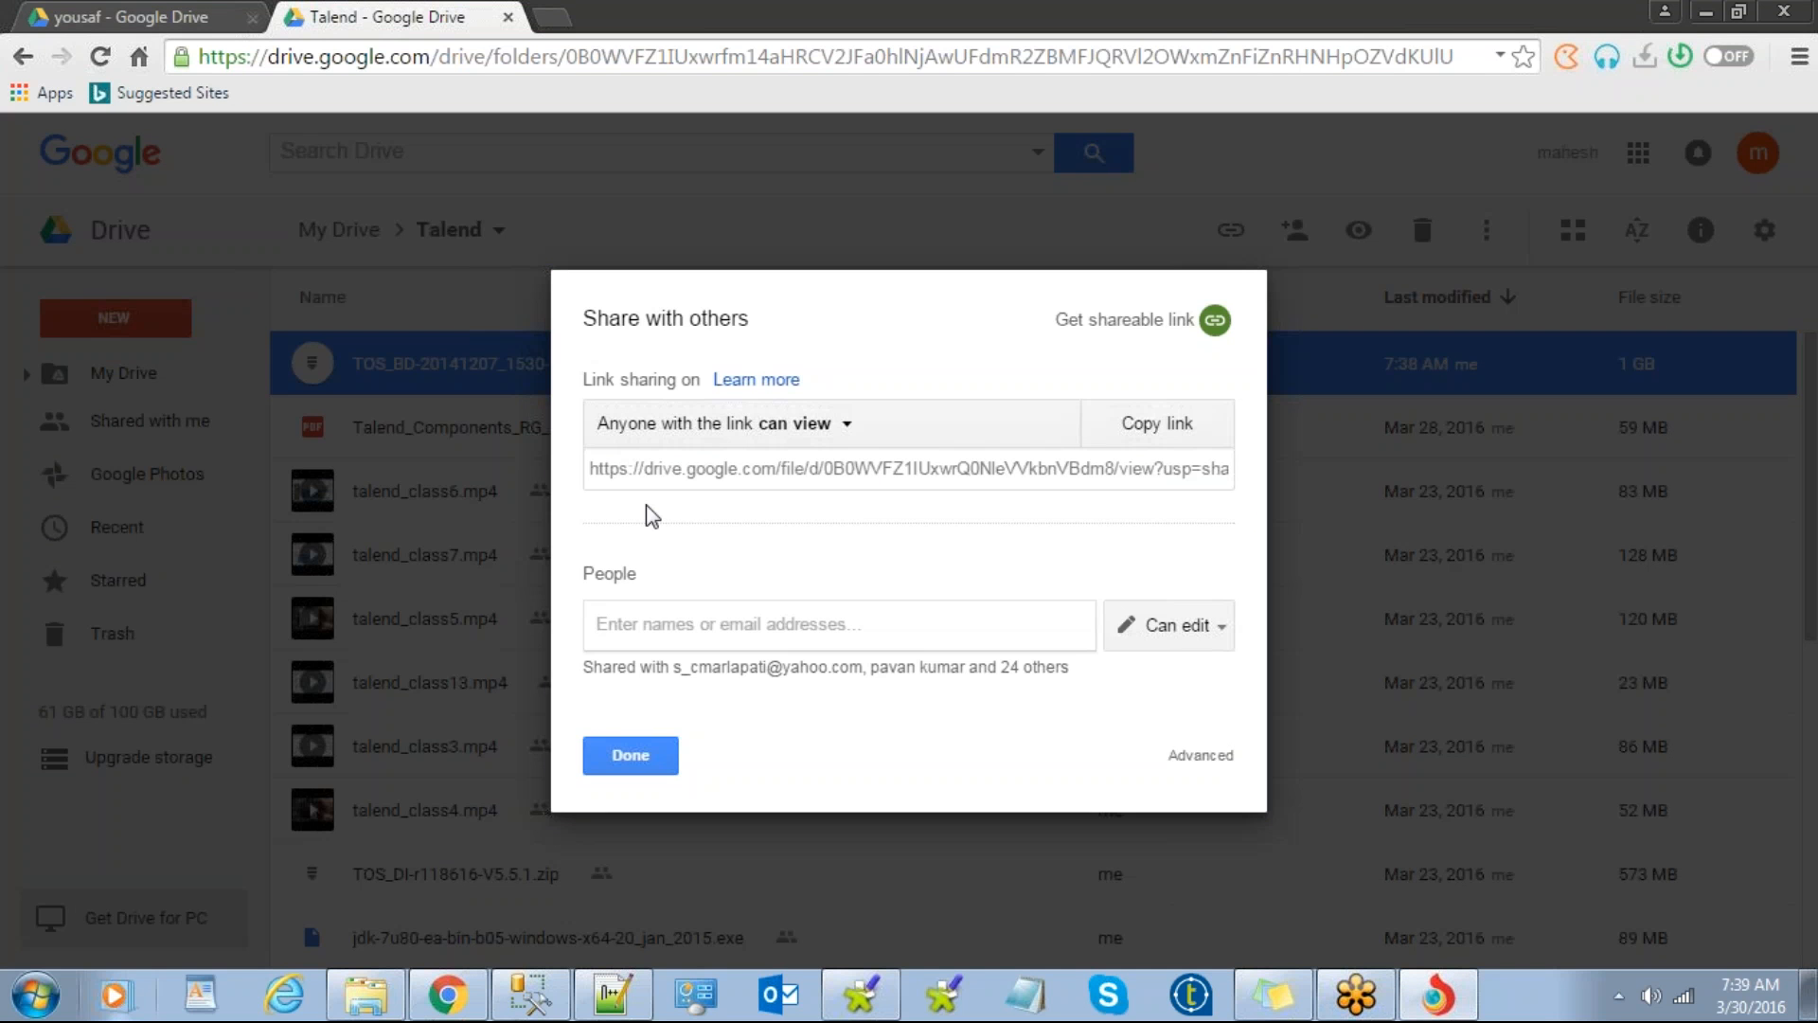
key("ctrl+v")
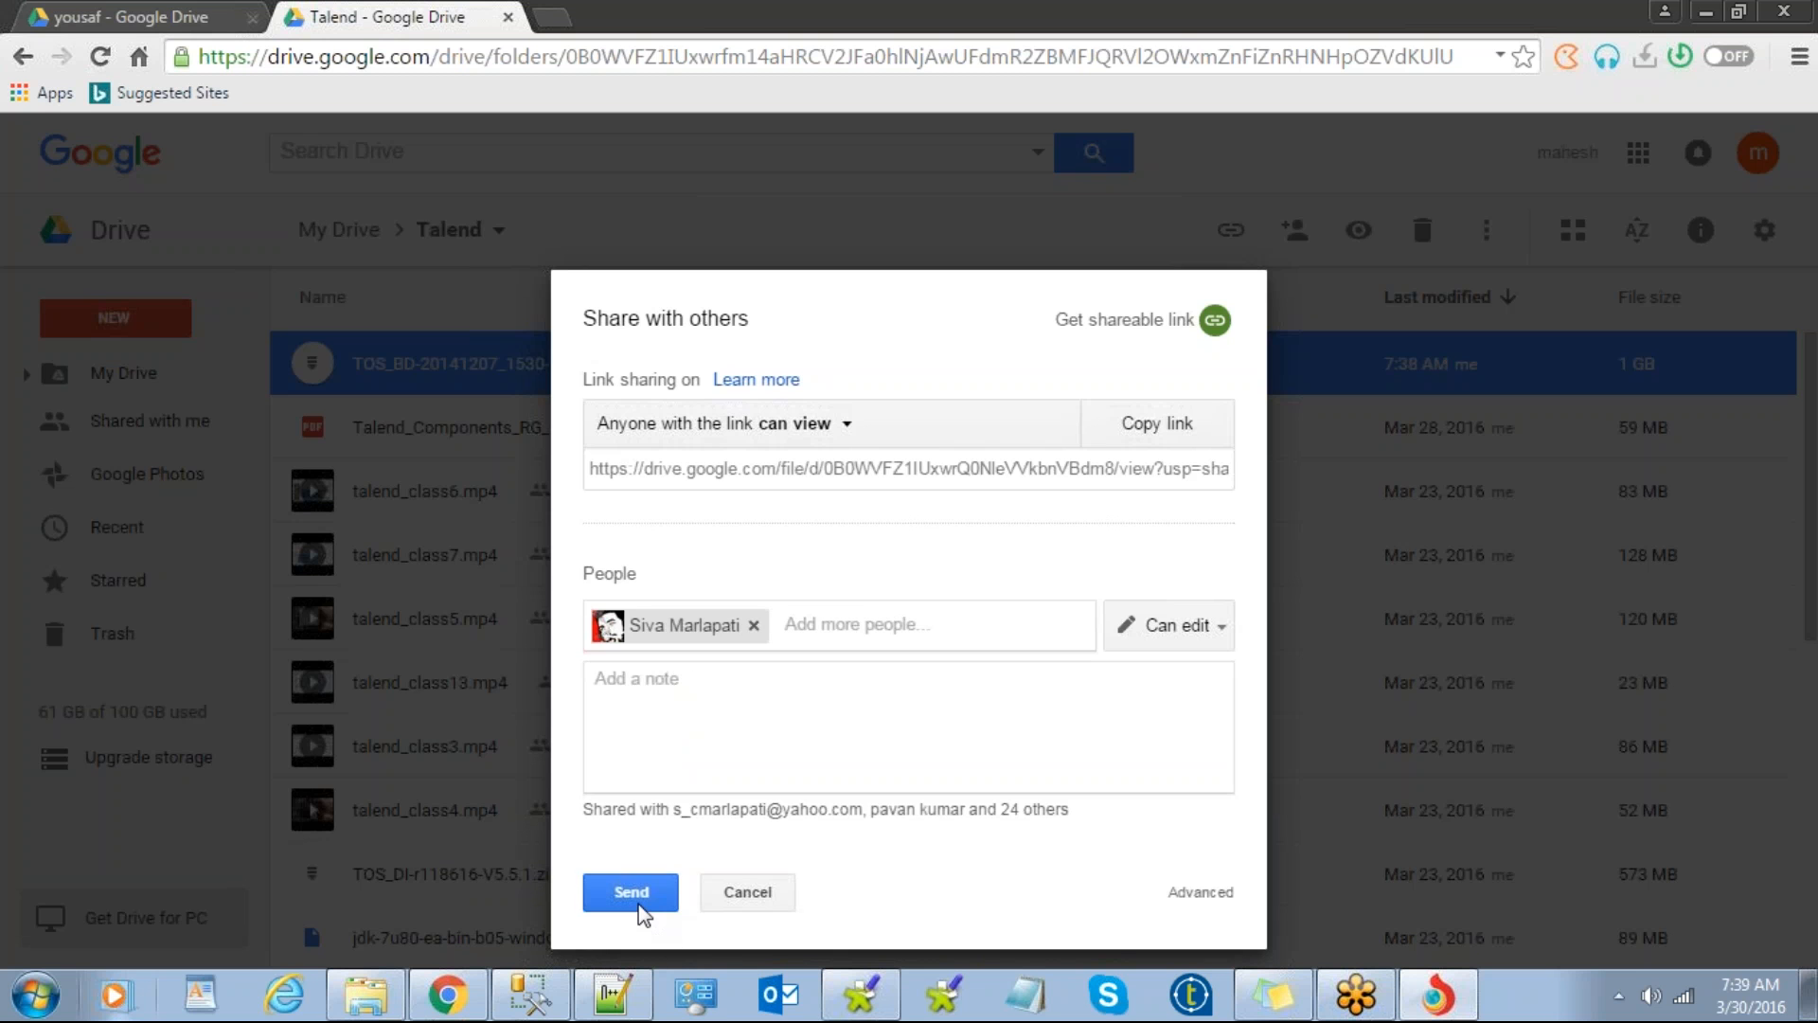
left_click(649, 900)
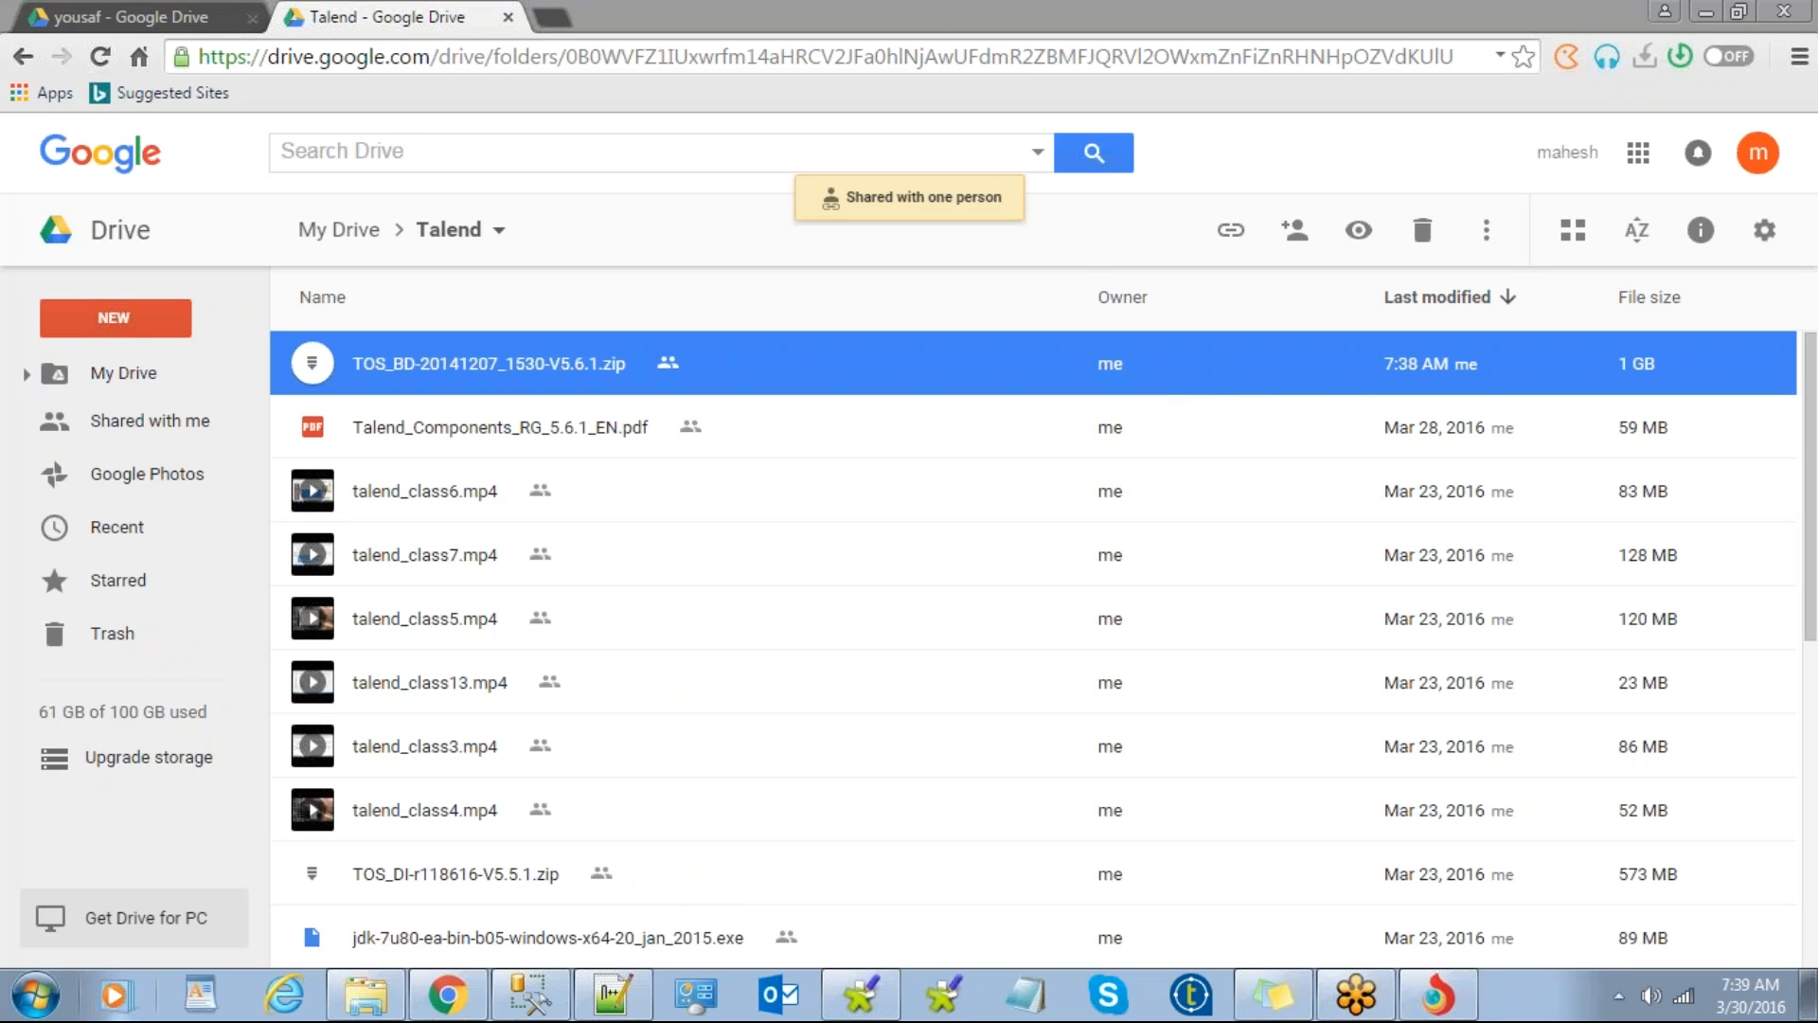
Step: Share Talend5 6 2LinuxTACInstallInstructions.pdf from My Drive with another student by name
left_click(22, 59)
scroll(701, 585, "down", 20)
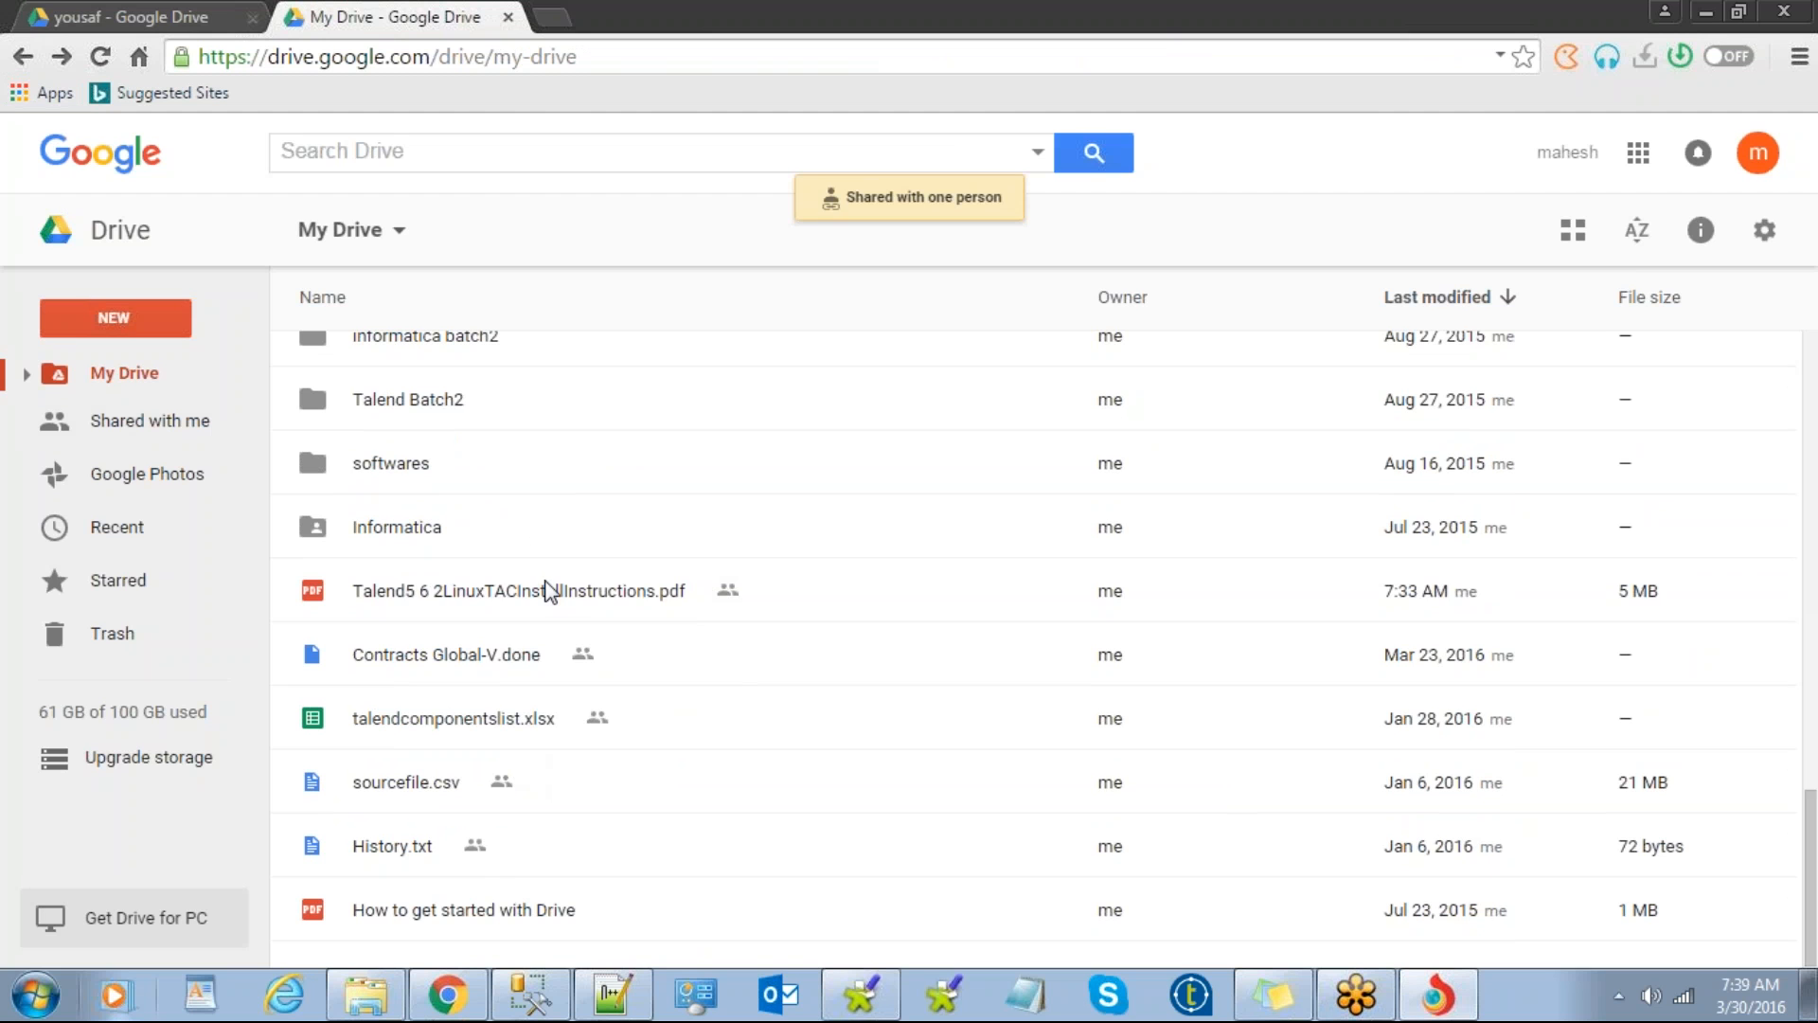
right_click(549, 592)
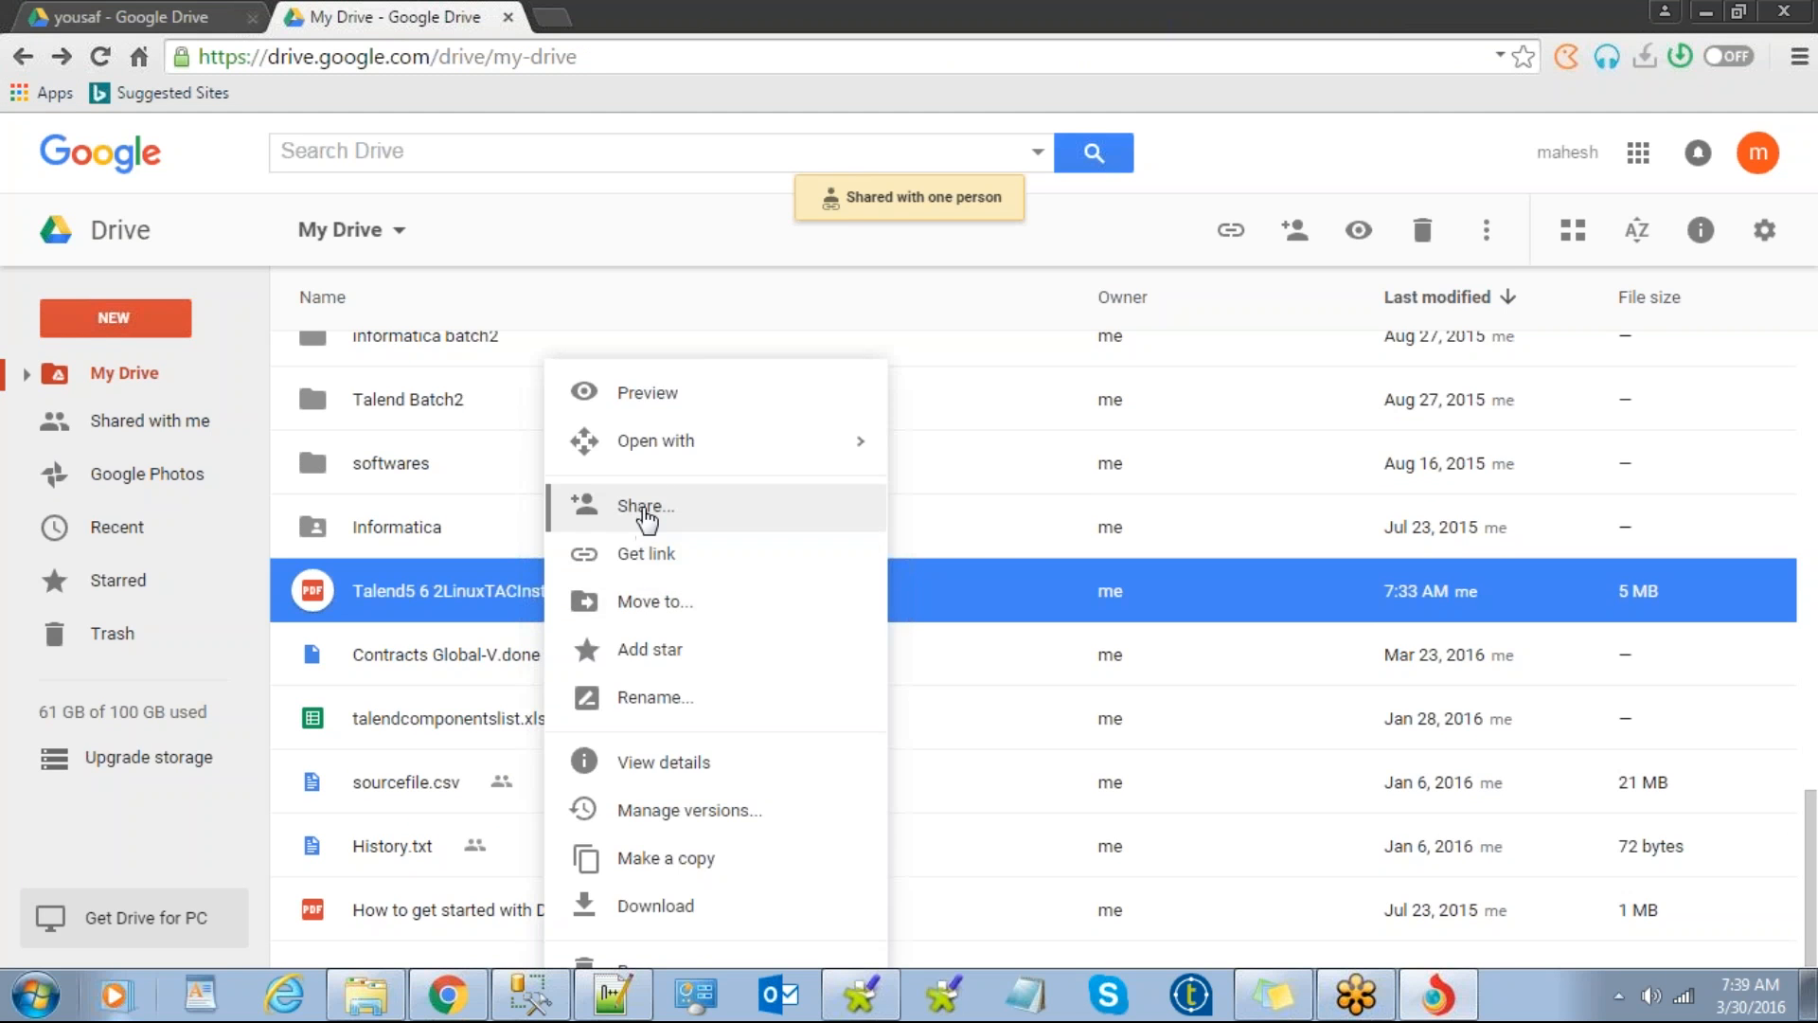
left_click(648, 509)
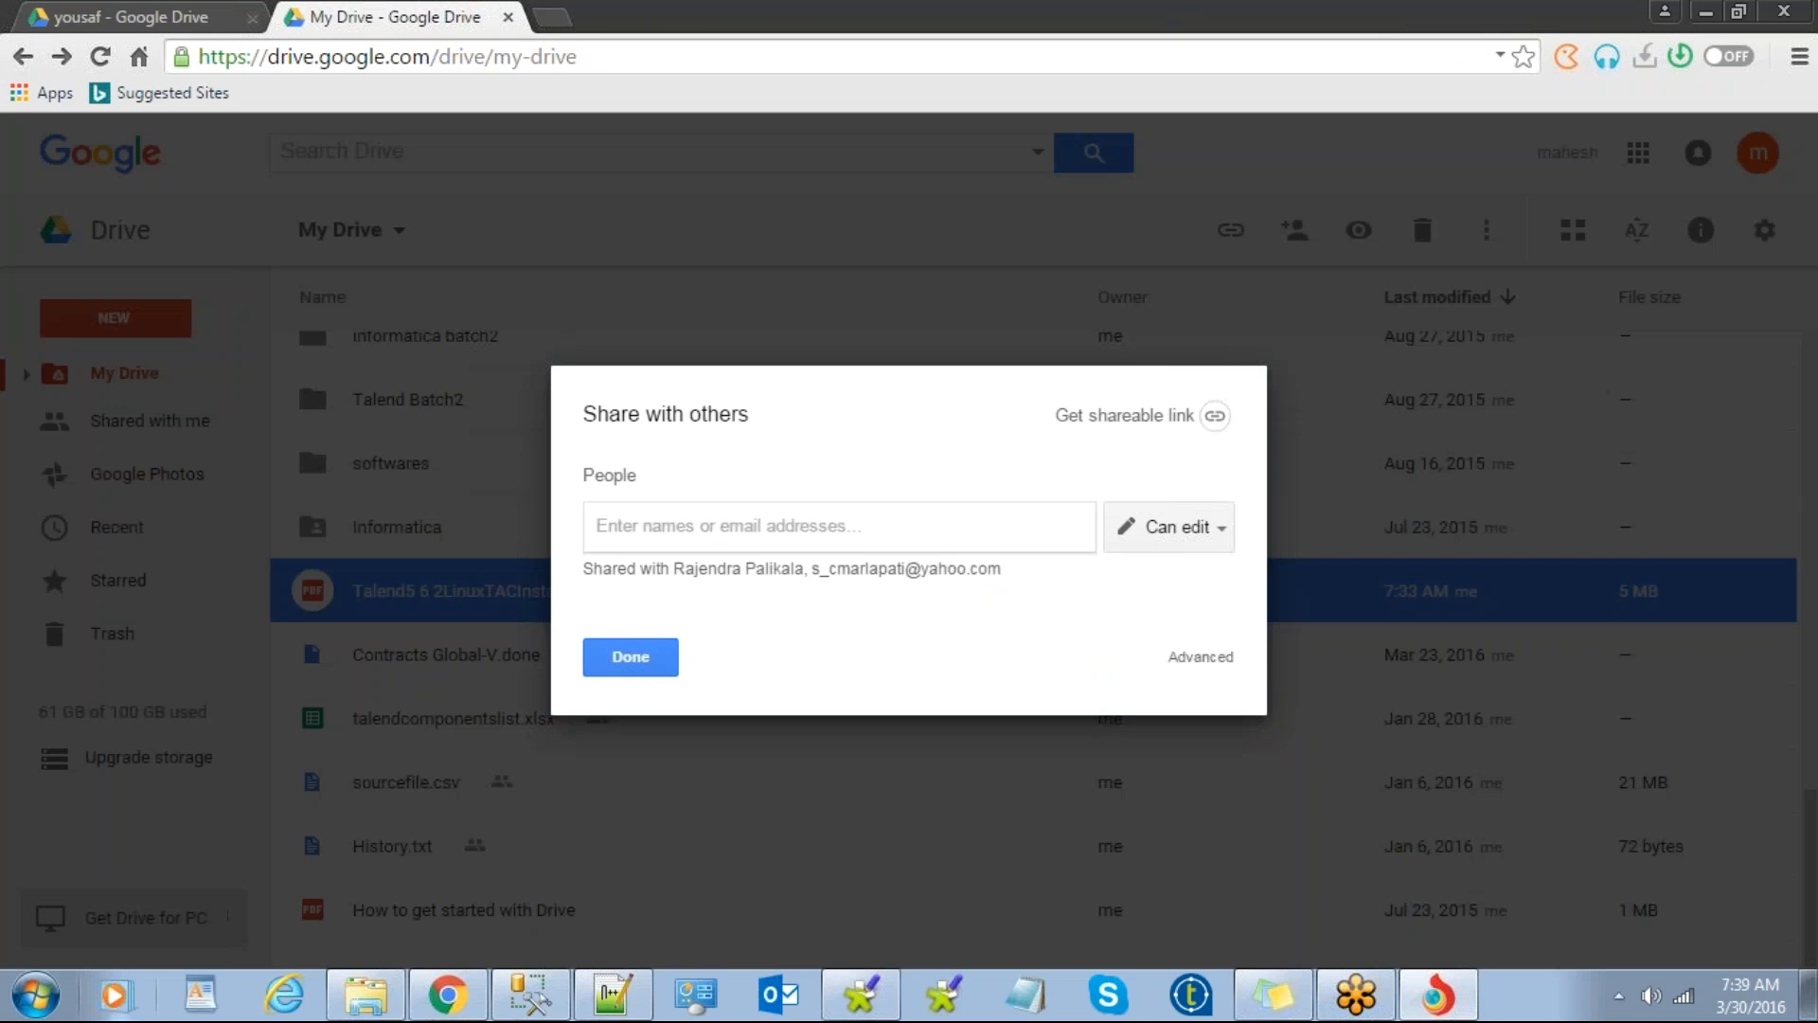
left_click(617, 794)
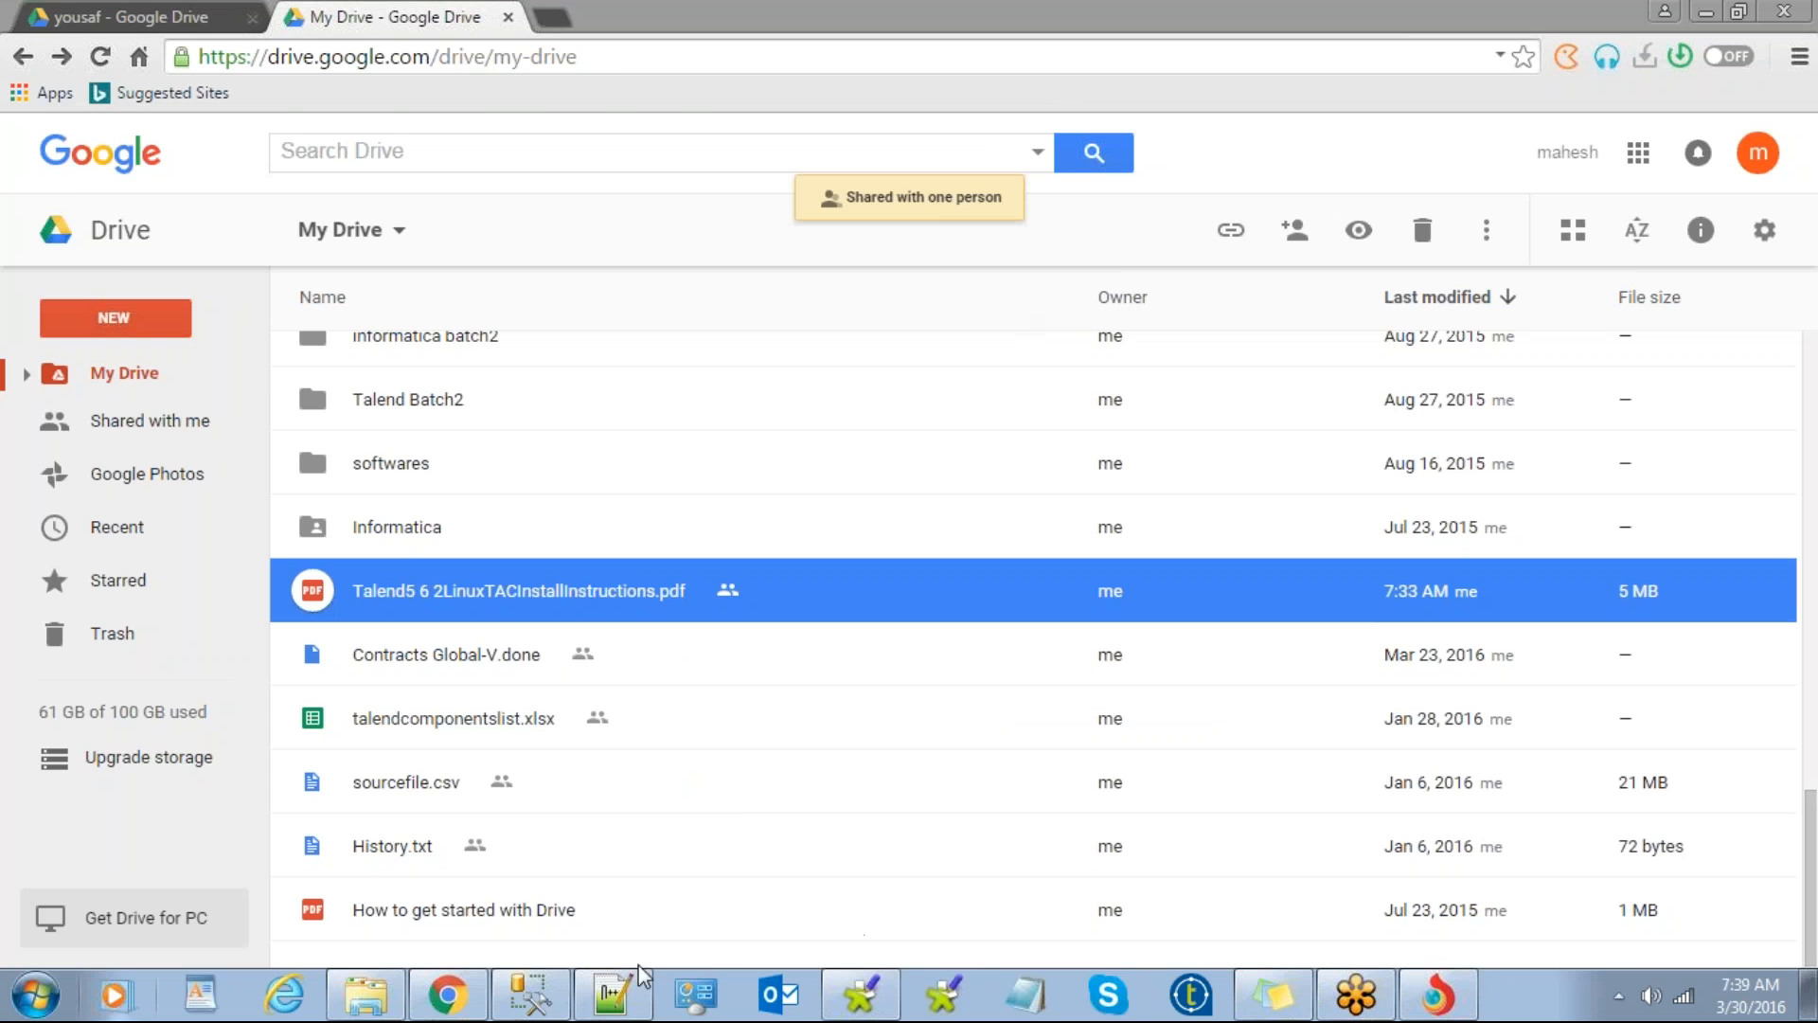
left_click(614, 996)
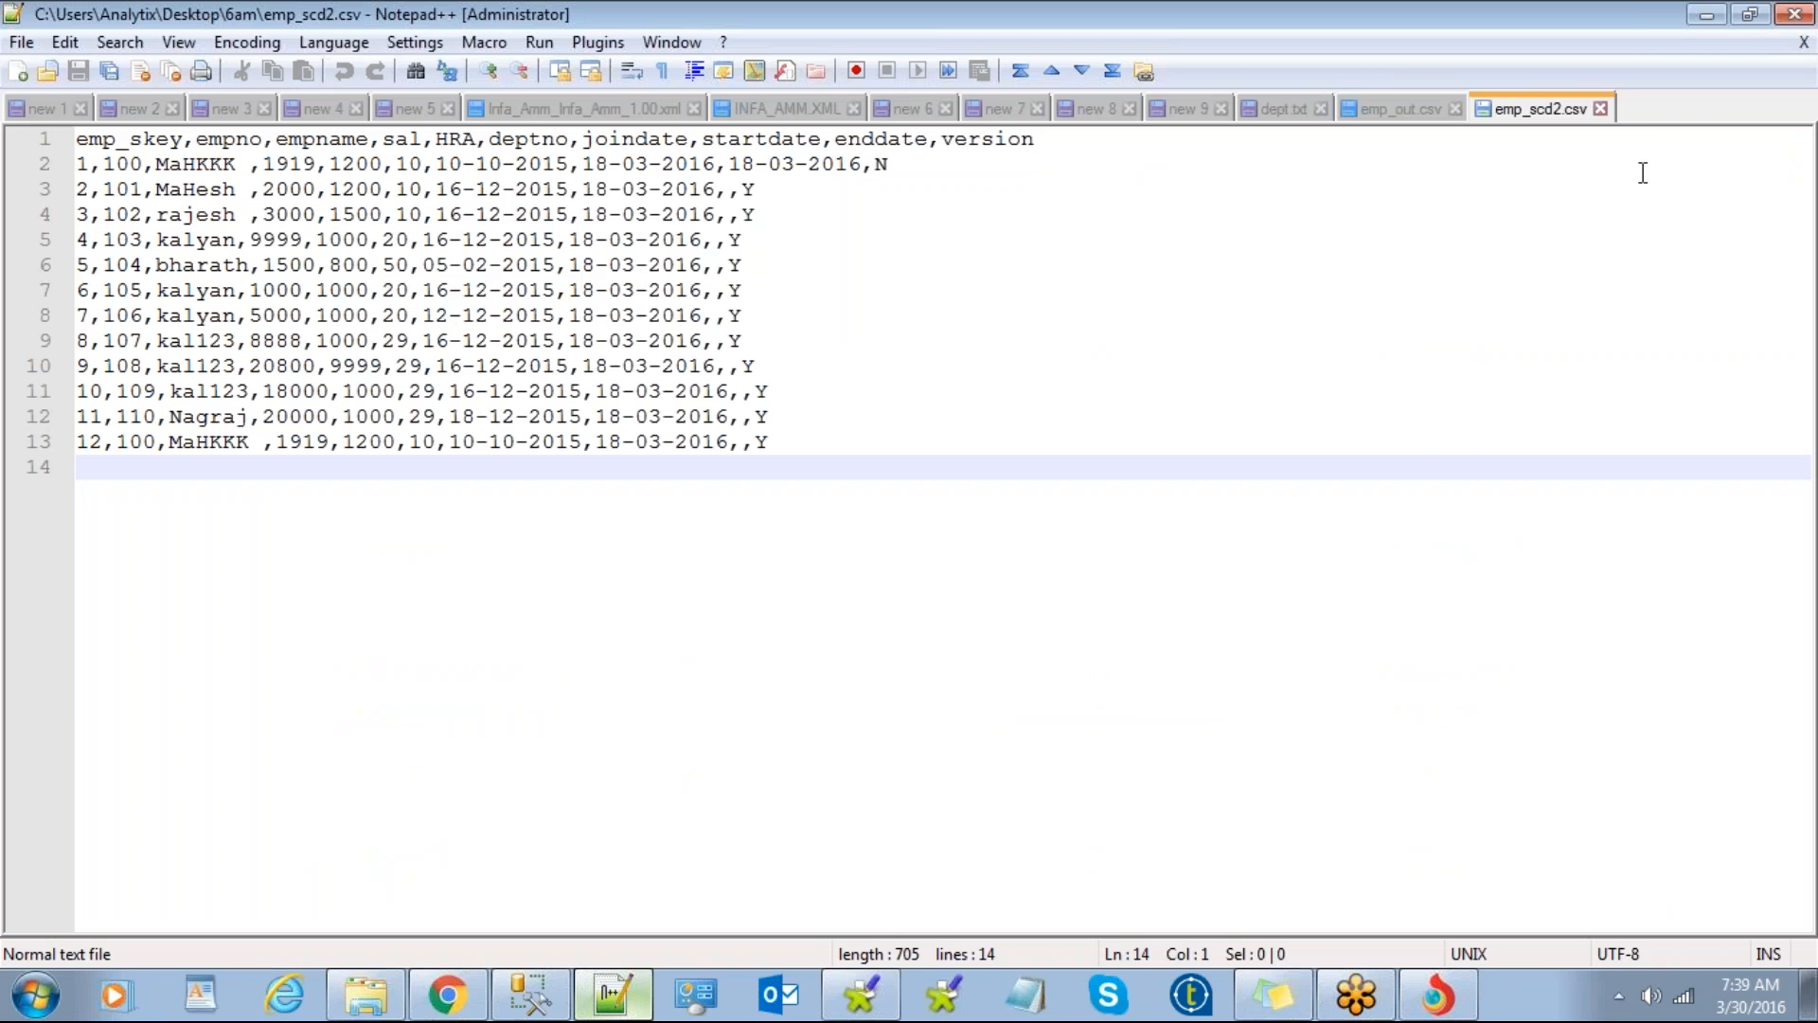
Step: Paste the 181-line chat log into a new Notepad++ document, then minimize Notepad++ and Talend
left_click(1643, 113)
key("ctrl+v")
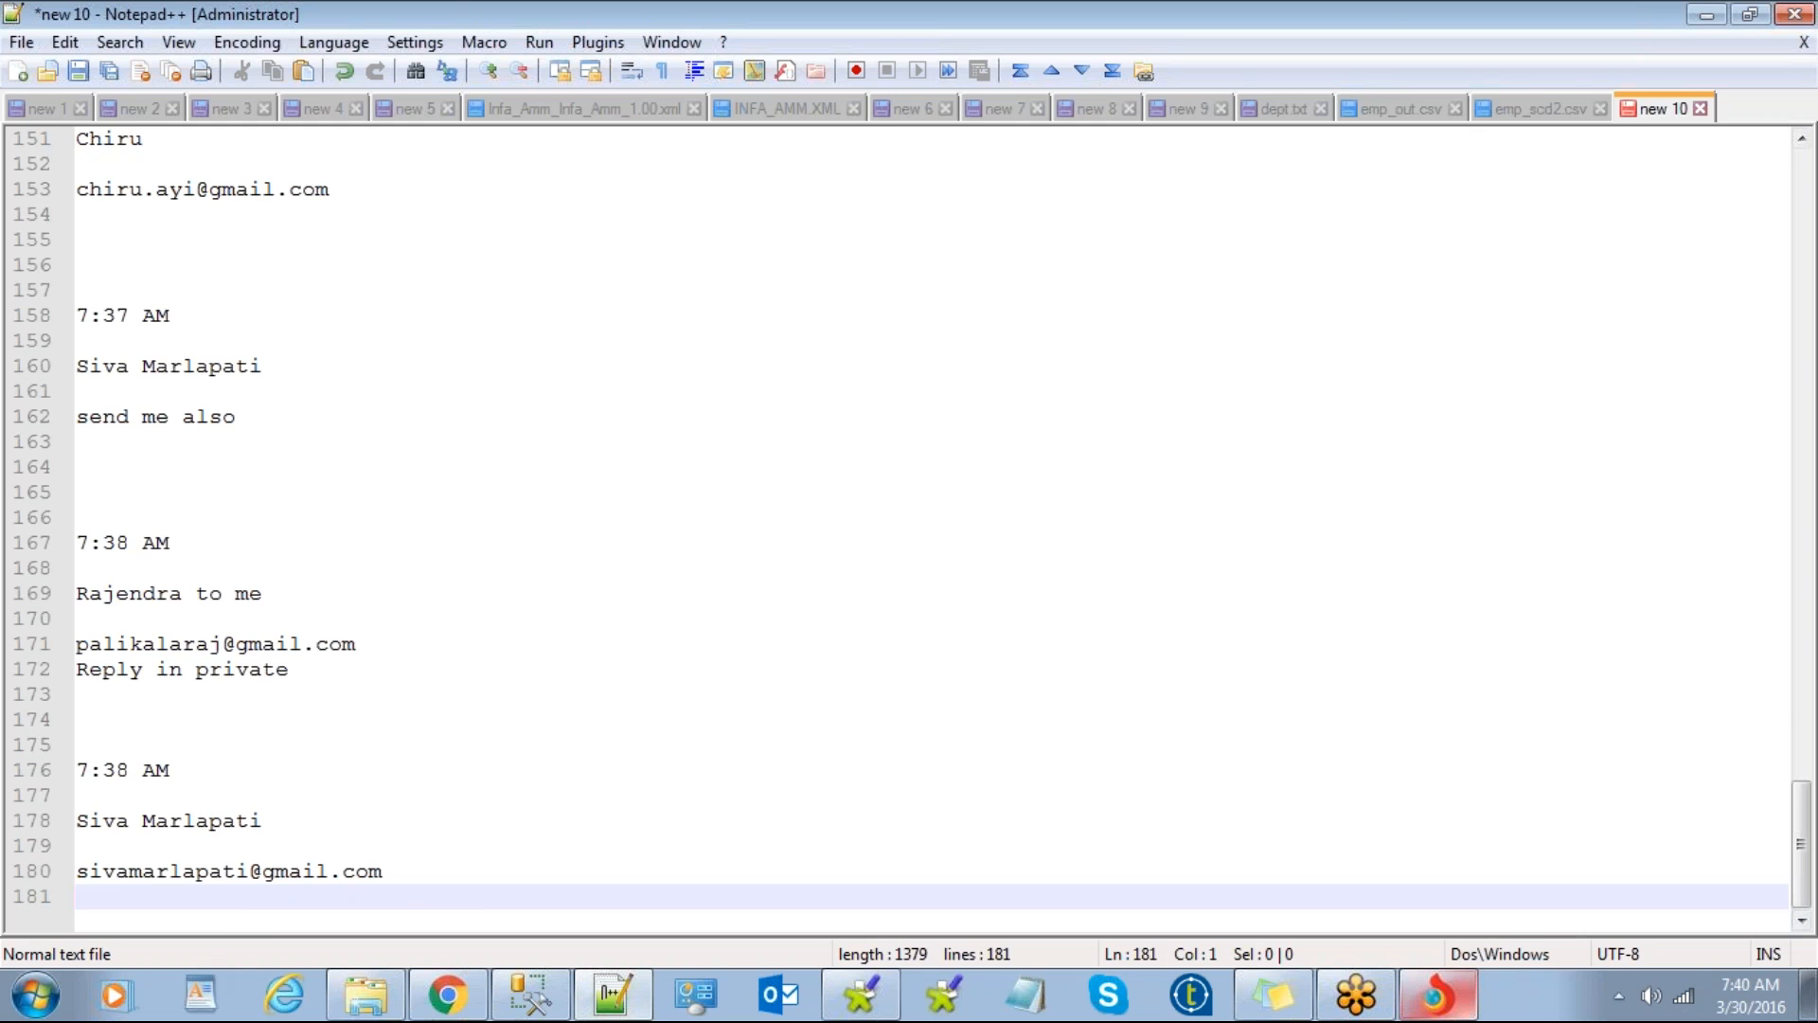
scroll(577, 752, "up", 20)
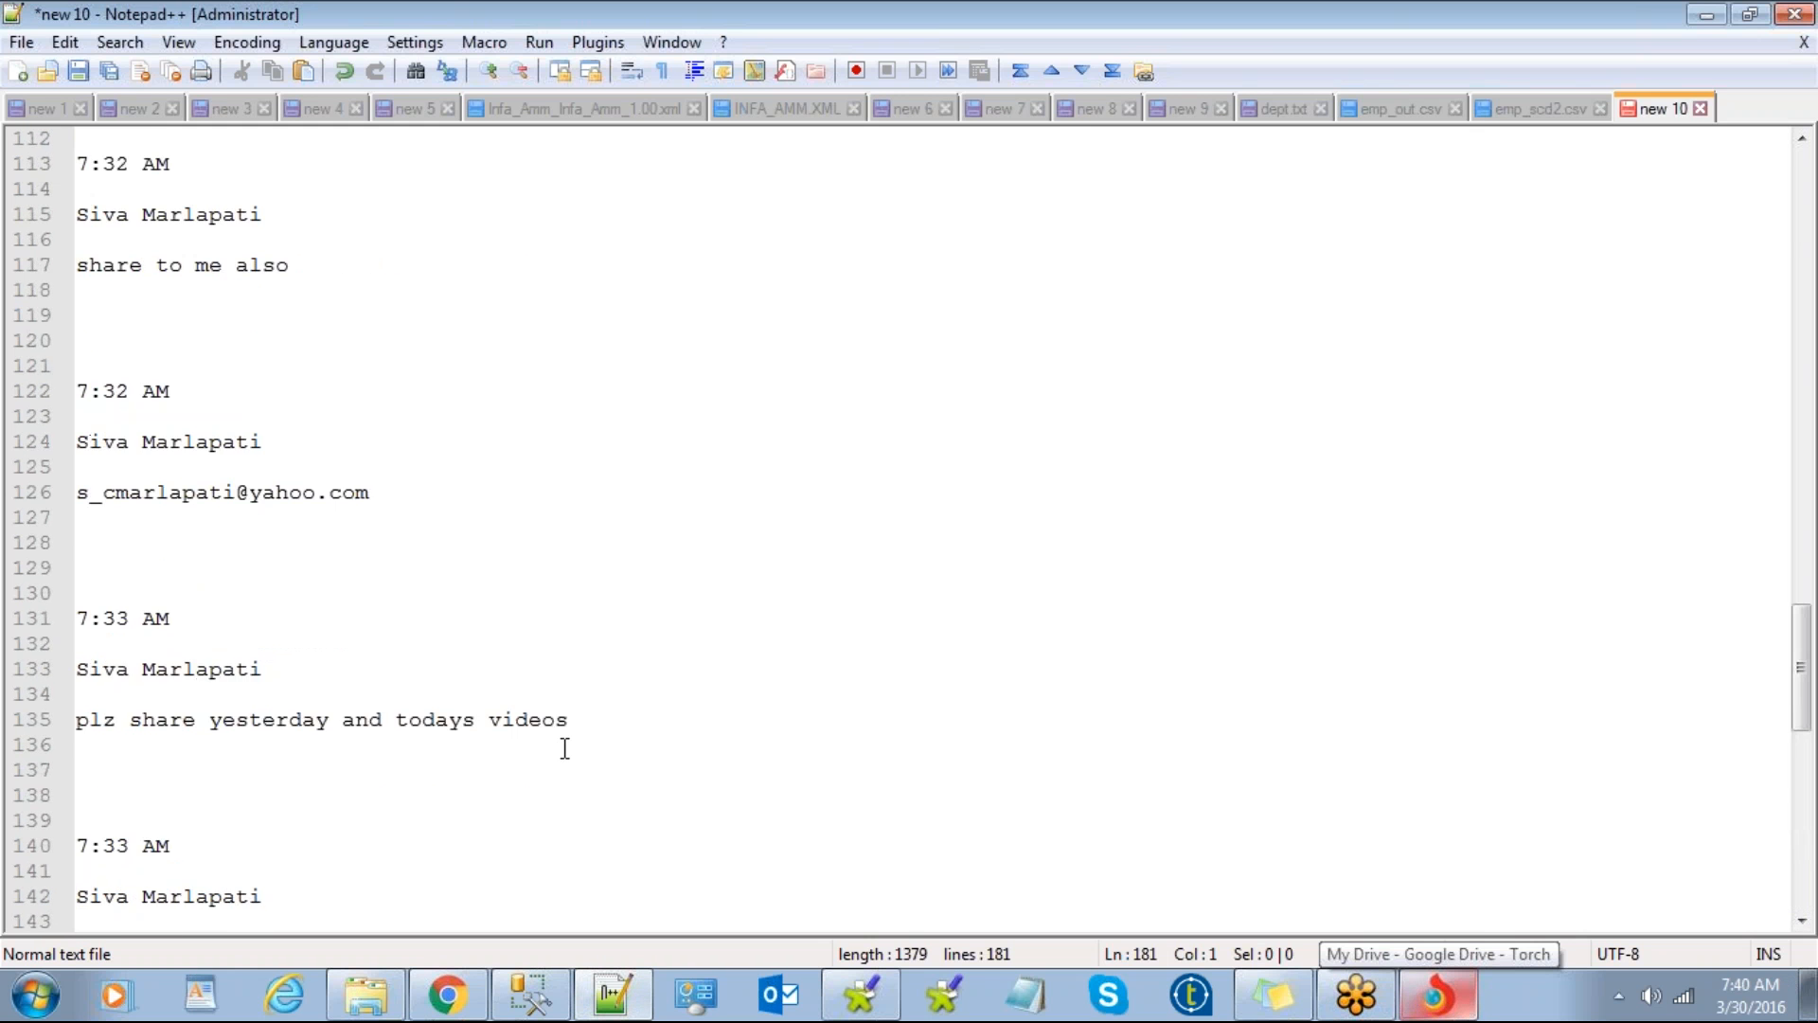
scroll(568, 745, "up", 20)
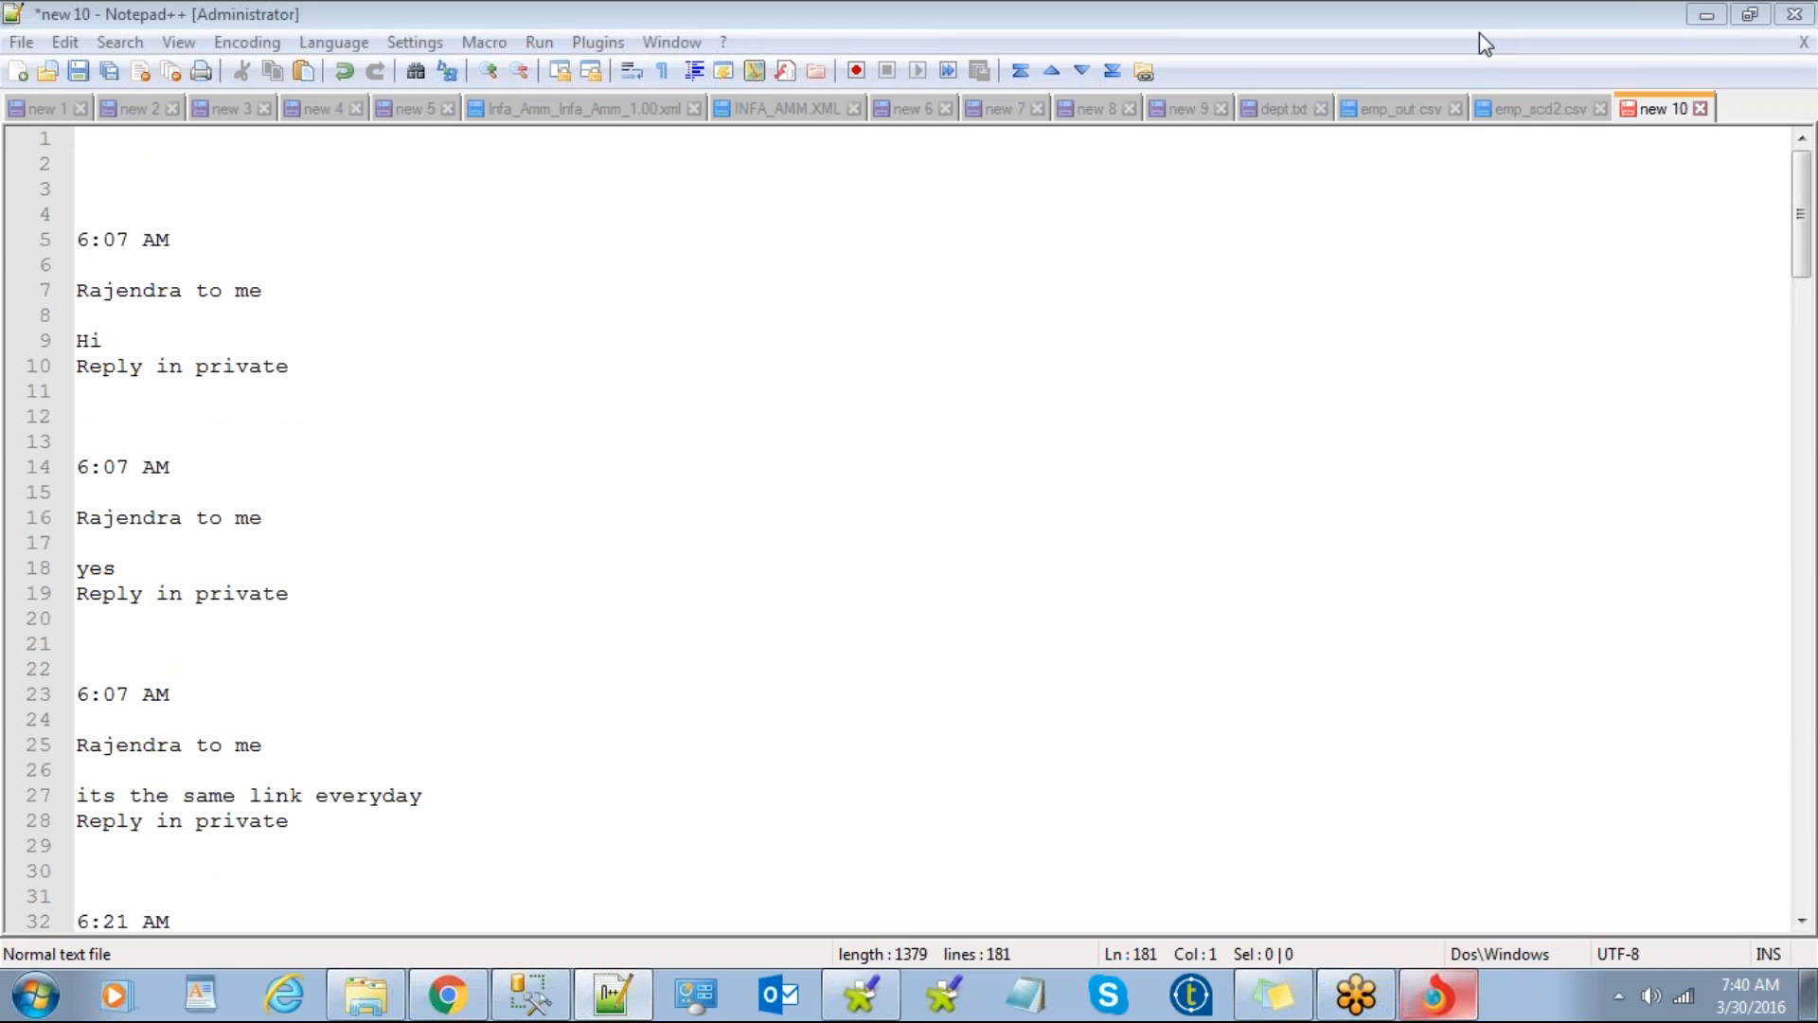
left_click(1707, 15)
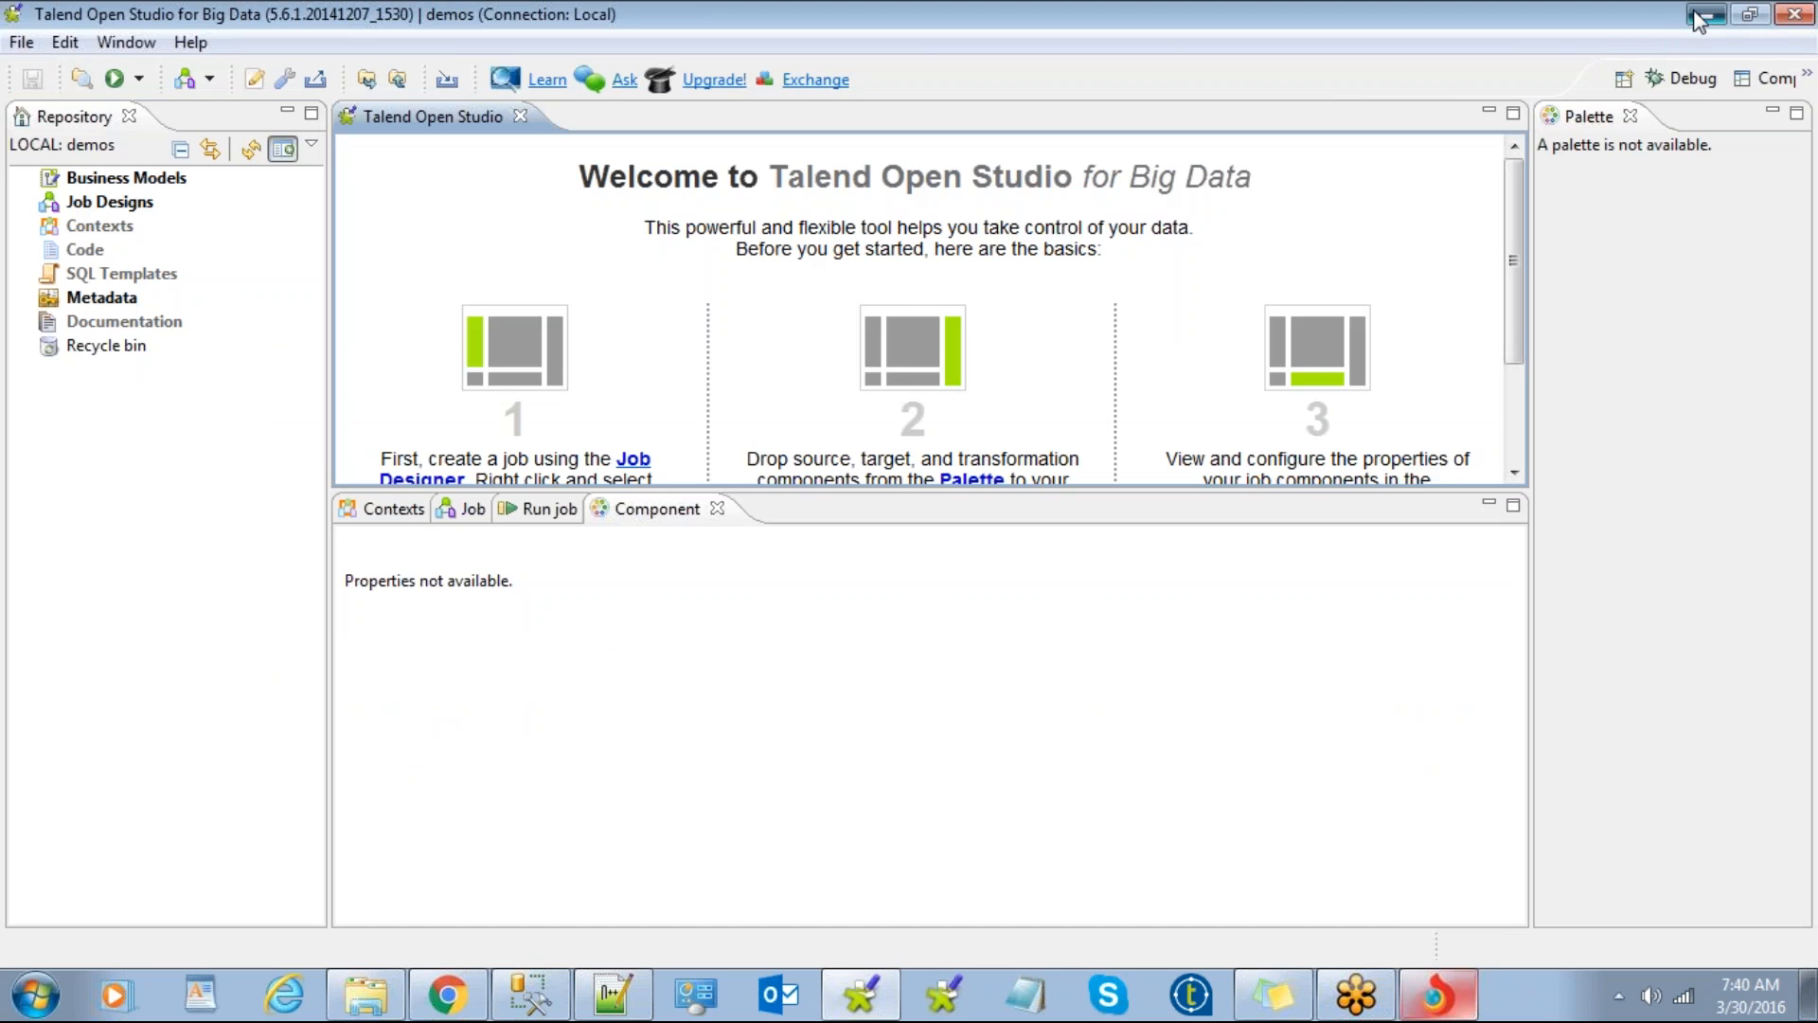
left_click(1695, 11)
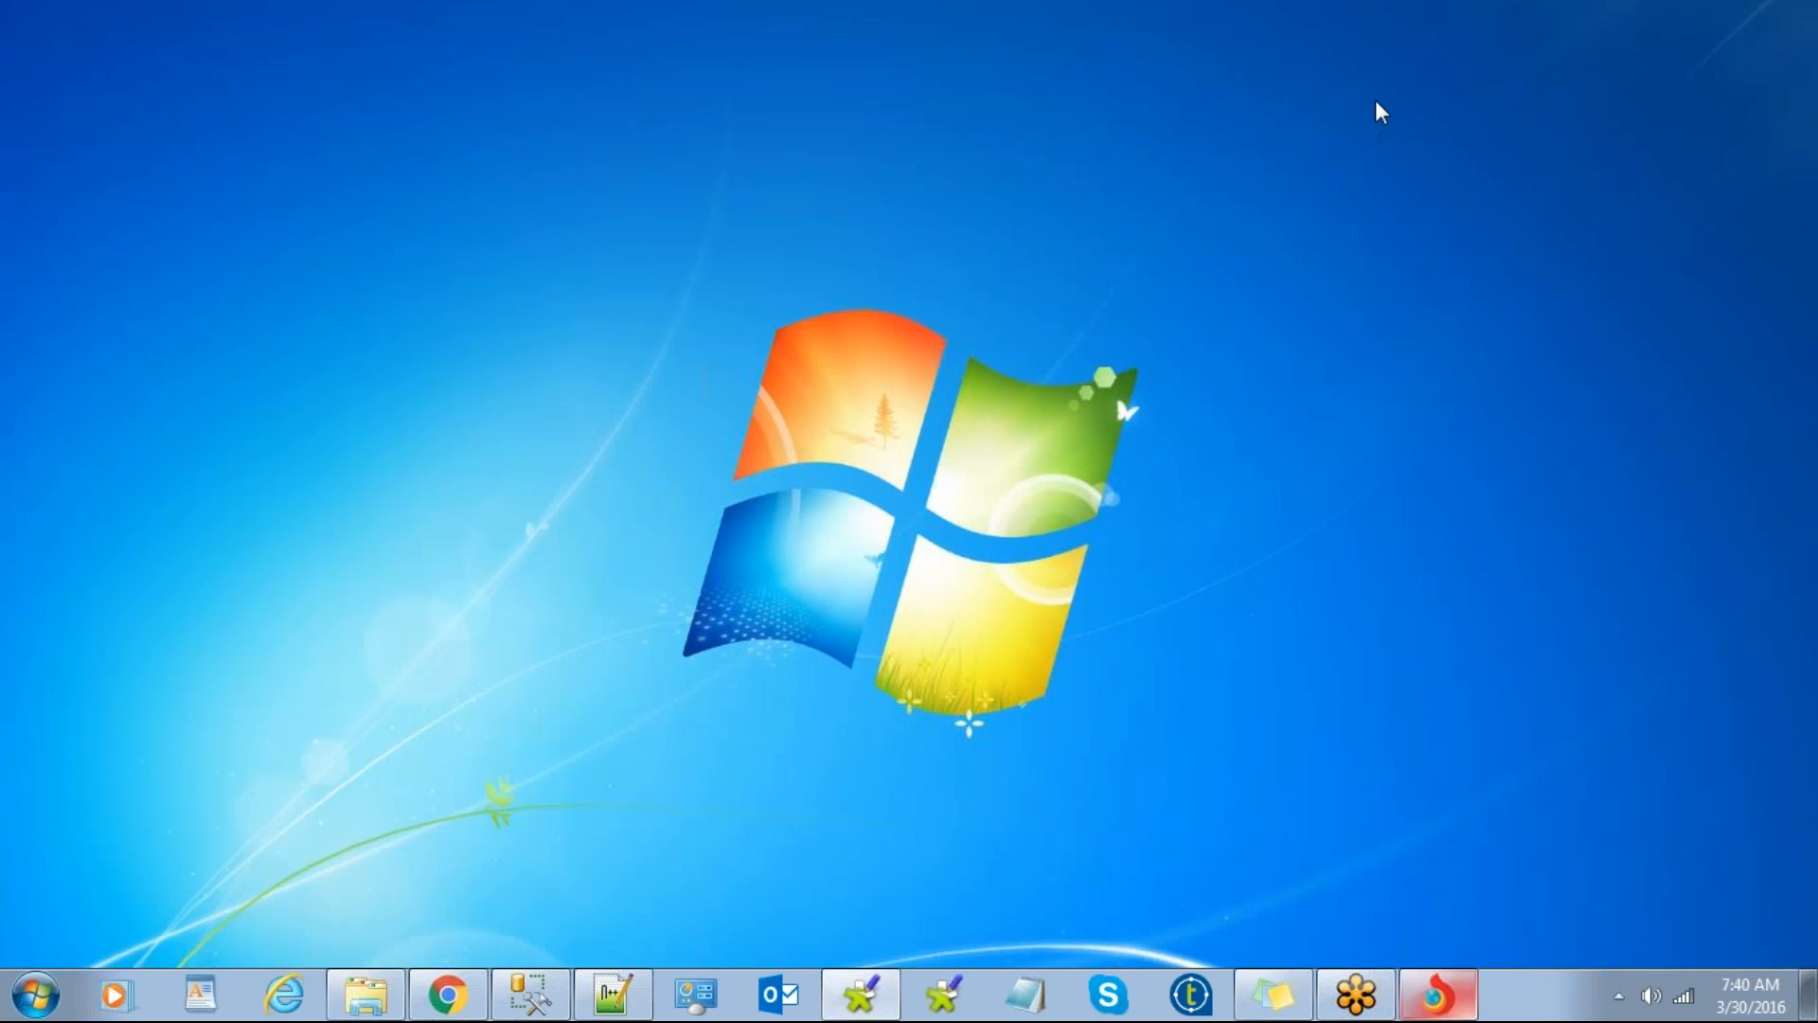